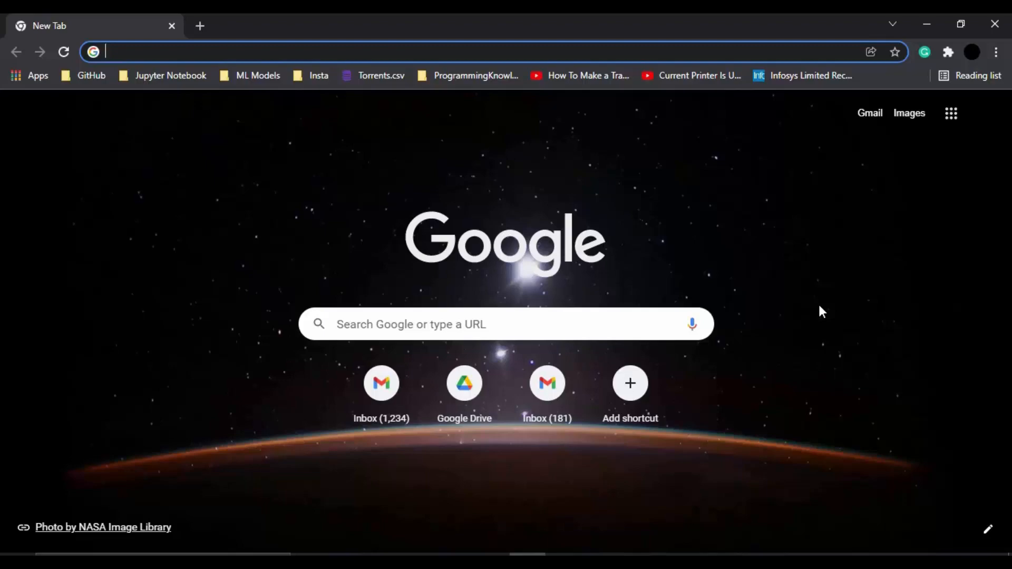
Step: Search Google for "alteryx" and open the Products page of the official Alteryx website from the results
{"action": "type", "text": "alteryx"}
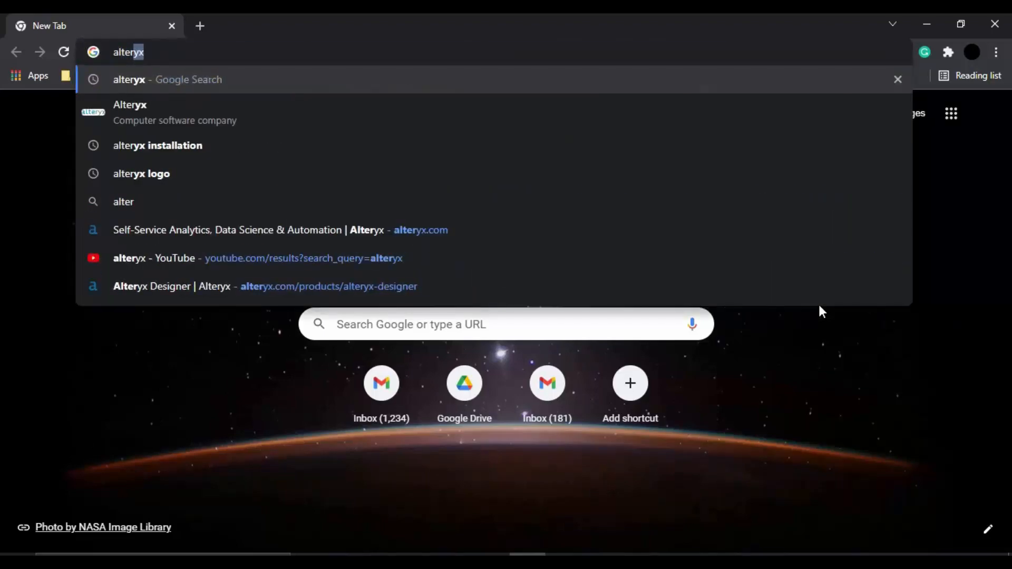
{"action": "key", "text": "Return"}
{"action": "scroll", "coordinate": [339, 264], "scroll_direction": "down", "scroll_amount": 5}
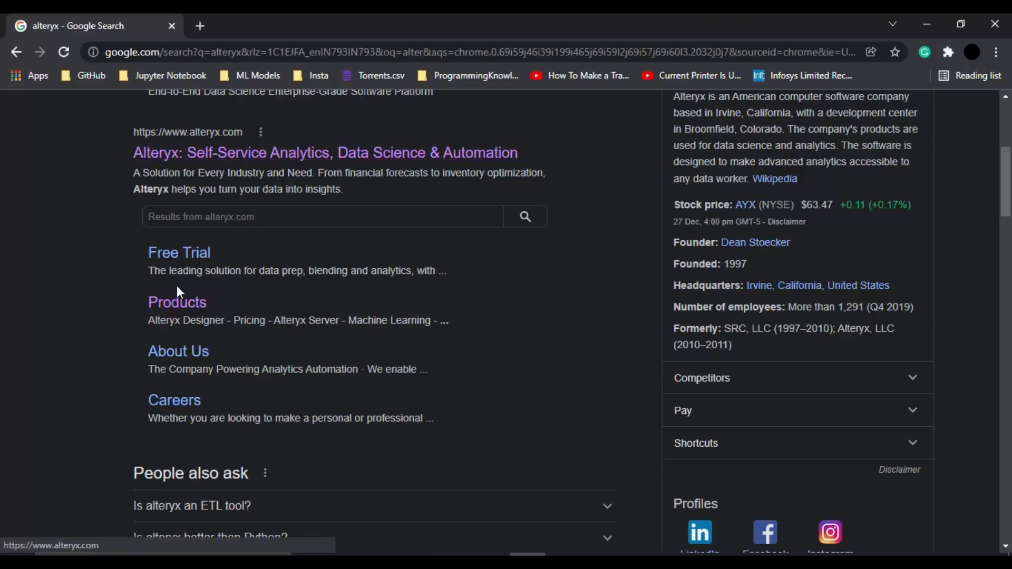
{"action": "left_click", "coordinate": [174, 302]}
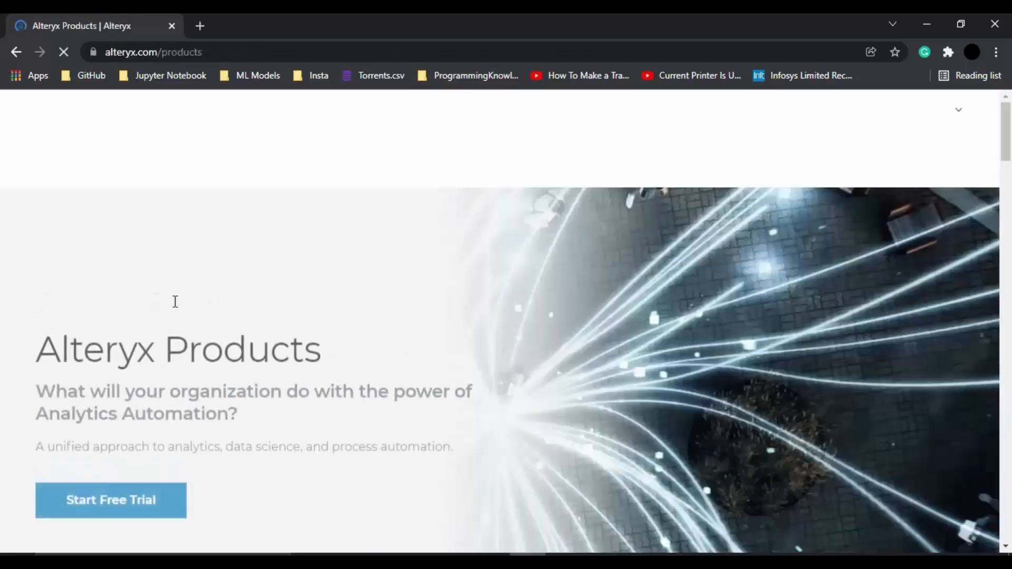
Step: Look through the Our Products section and open the detailed page for Designer
{"action": "scroll", "coordinate": [179, 302], "scroll_direction": "down", "scroll_amount": 5}
{"action": "scroll", "coordinate": [358, 340], "scroll_direction": "down", "scroll_amount": 14}
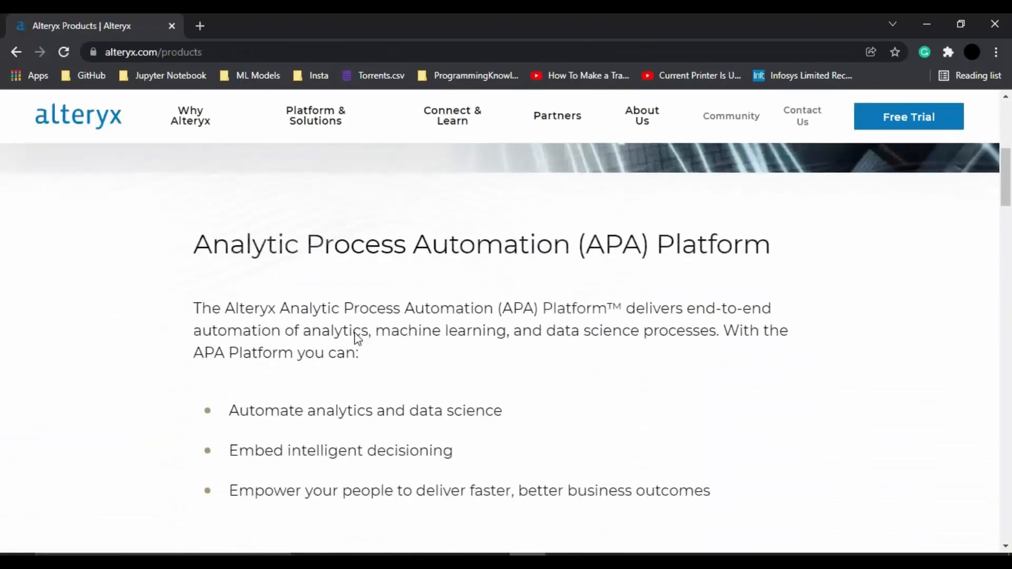
{"action": "scroll", "coordinate": [501, 329], "scroll_direction": "up", "scroll_amount": 2}
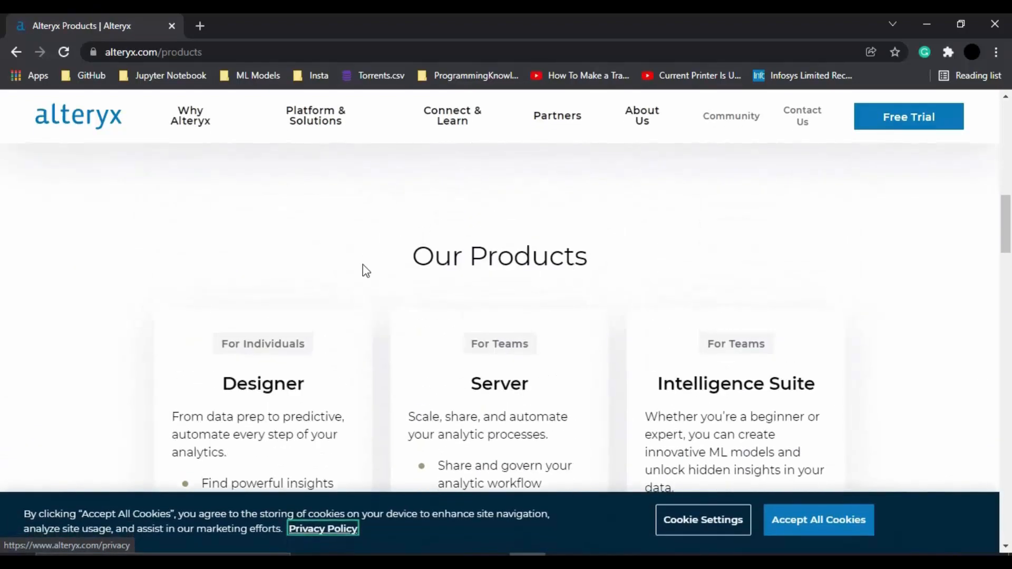
{"action": "scroll", "coordinate": [465, 292], "scroll_direction": "down", "scroll_amount": 3}
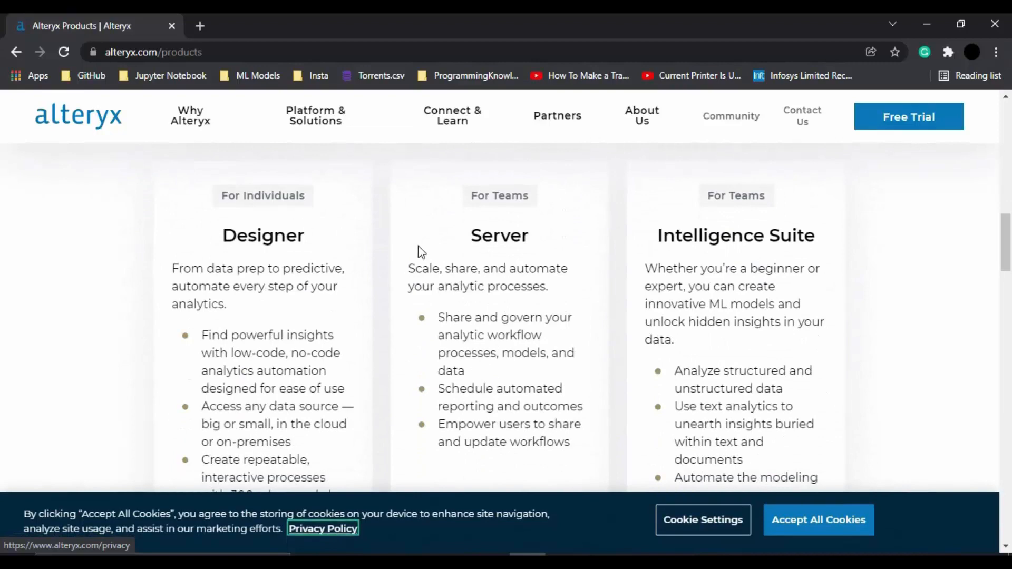
{"action": "scroll", "coordinate": [562, 253], "scroll_direction": "down", "scroll_amount": 10}
{"action": "scroll", "coordinate": [564, 254], "scroll_direction": "up", "scroll_amount": 10}
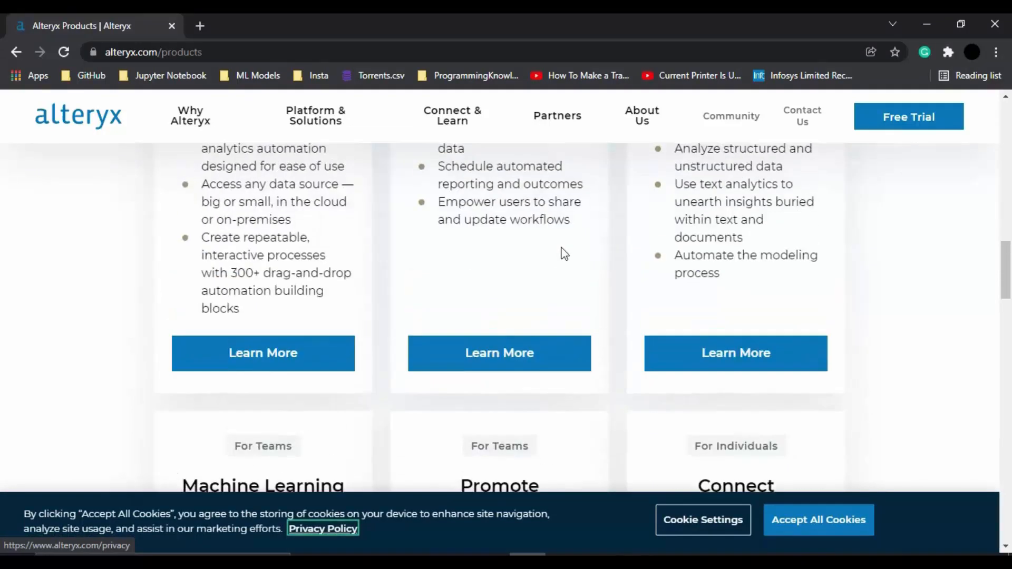
{"action": "left_click_drag", "start_coordinate": [218, 239], "coordinate": [298, 237]}
{"action": "left_click", "coordinate": [268, 230]}
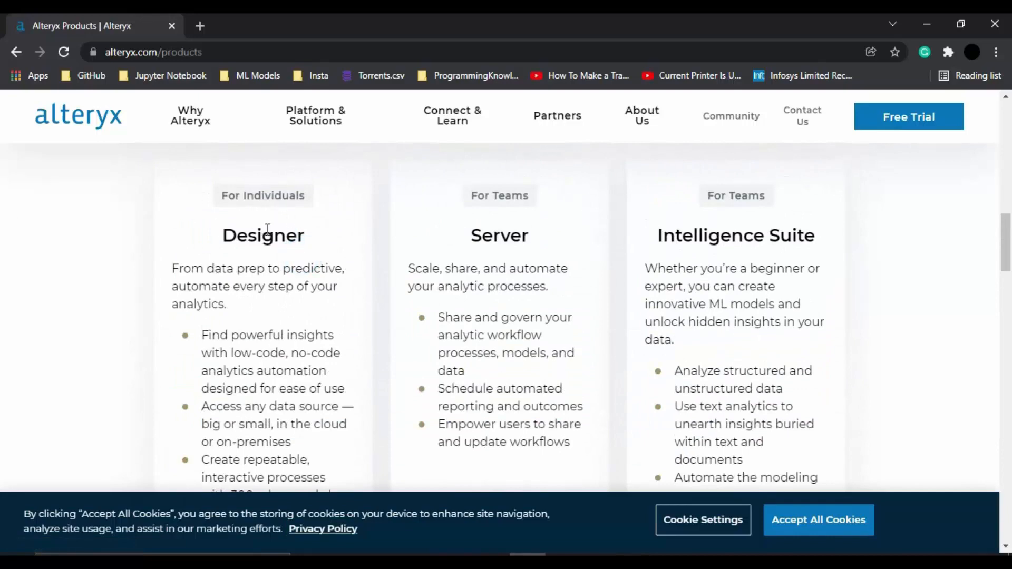
{"action": "scroll", "coordinate": [268, 232], "scroll_direction": "down", "scroll_amount": 7}
{"action": "left_click", "coordinate": [266, 206]}
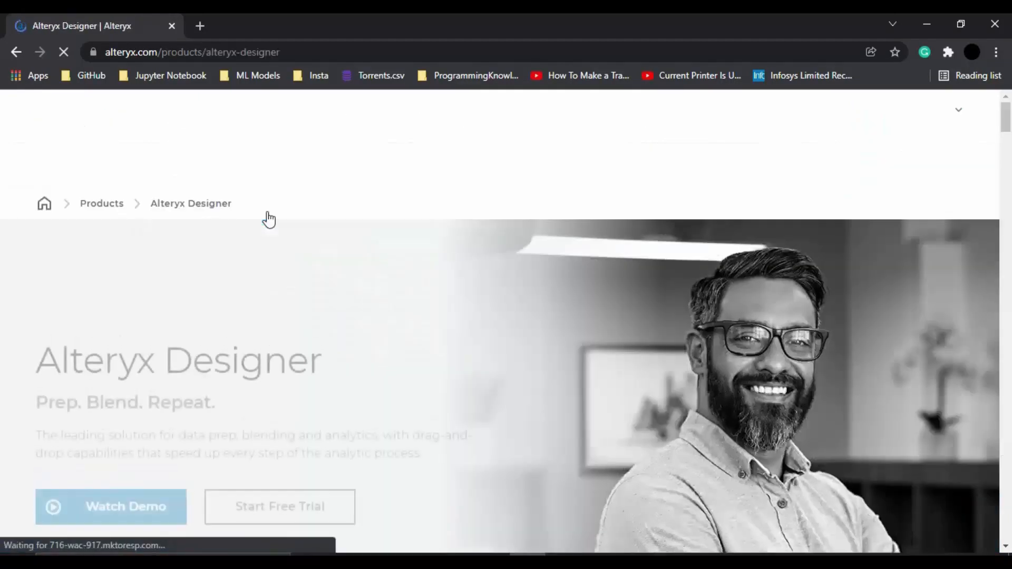
Step: Review the Alteryx Designer product page and open its free trial page
{"action": "scroll", "coordinate": [319, 199], "scroll_direction": "down", "scroll_amount": 5}
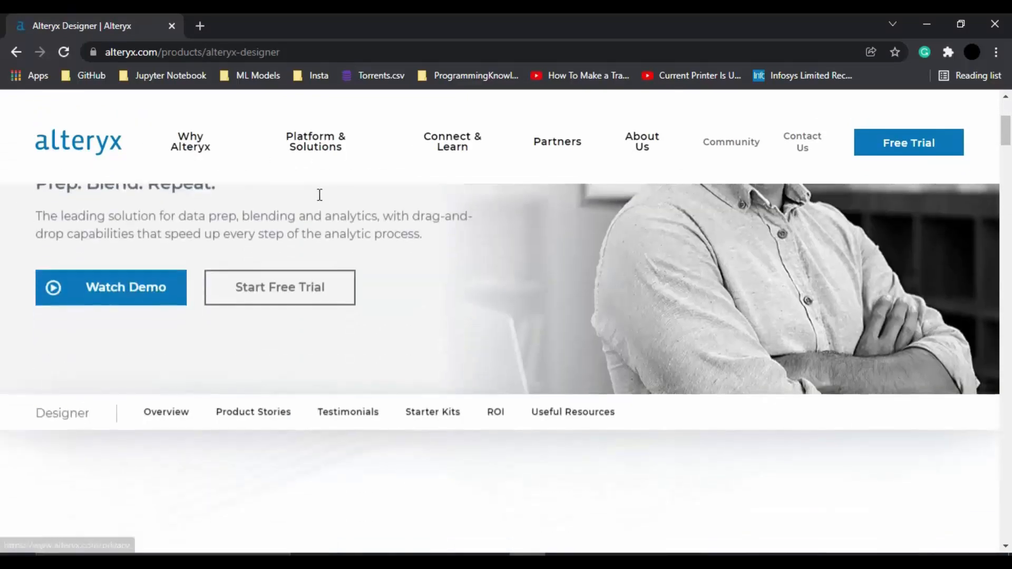
{"action": "scroll", "coordinate": [319, 195], "scroll_direction": "up", "scroll_amount": 5}
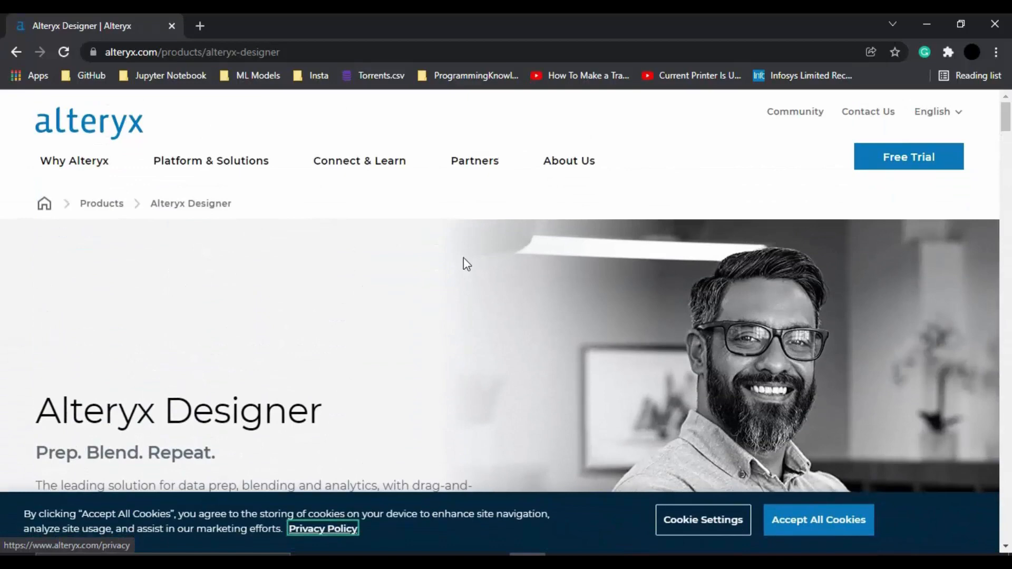
{"action": "scroll", "coordinate": [463, 258], "scroll_direction": "down", "scroll_amount": 5}
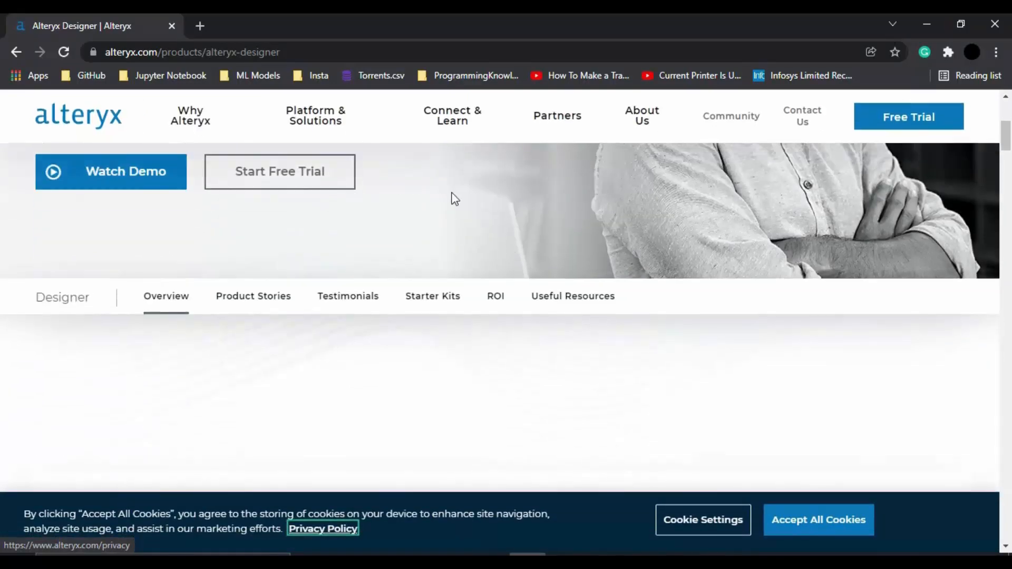
{"action": "scroll", "coordinate": [485, 346], "scroll_direction": "down", "scroll_amount": 10}
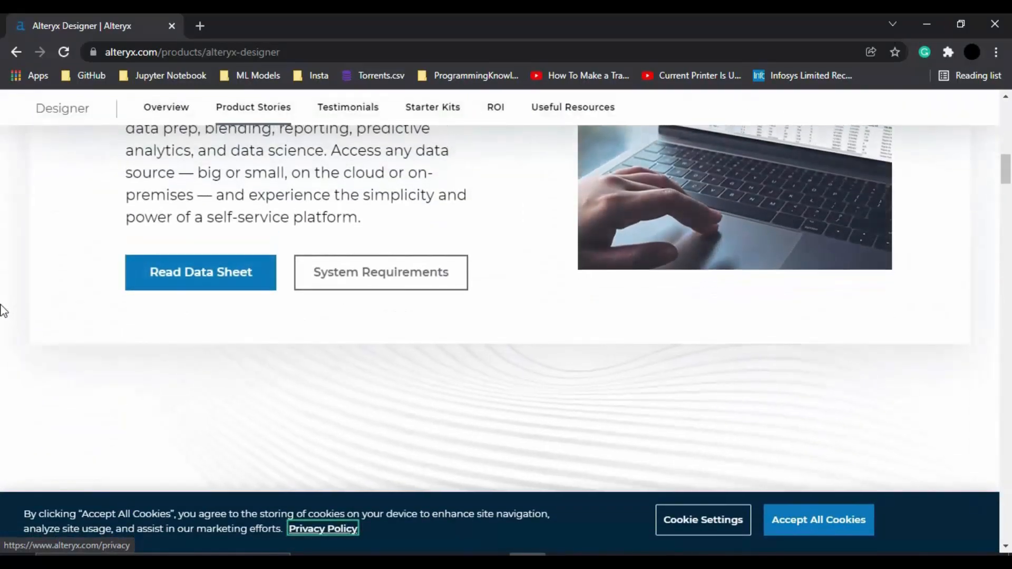
{"action": "scroll", "coordinate": [445, 289], "scroll_direction": "down", "scroll_amount": 10}
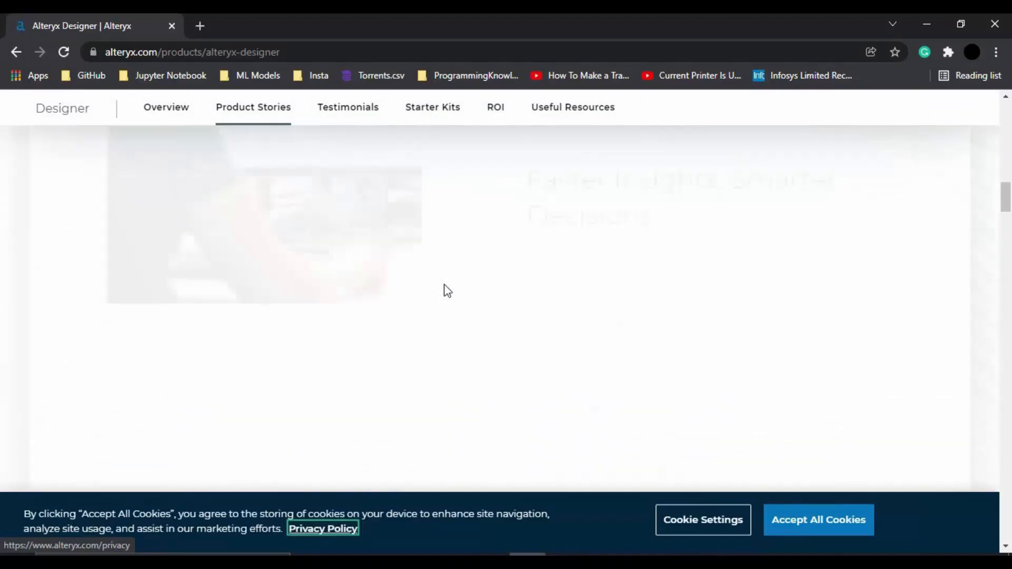
{"action": "scroll", "coordinate": [475, 328], "scroll_direction": "up", "scroll_amount": 10}
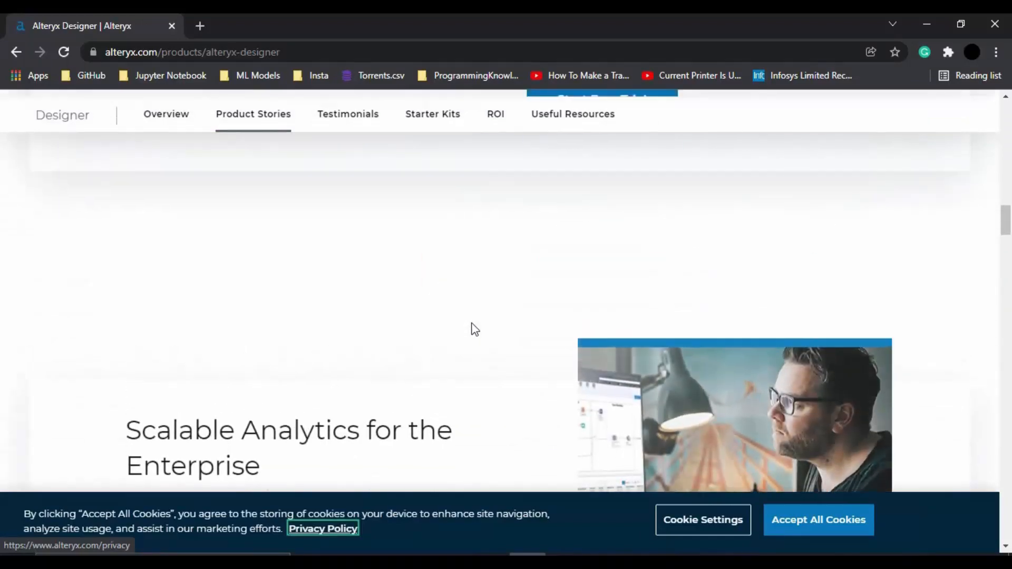
{"action": "scroll", "coordinate": [473, 329], "scroll_direction": "up", "scroll_amount": 5}
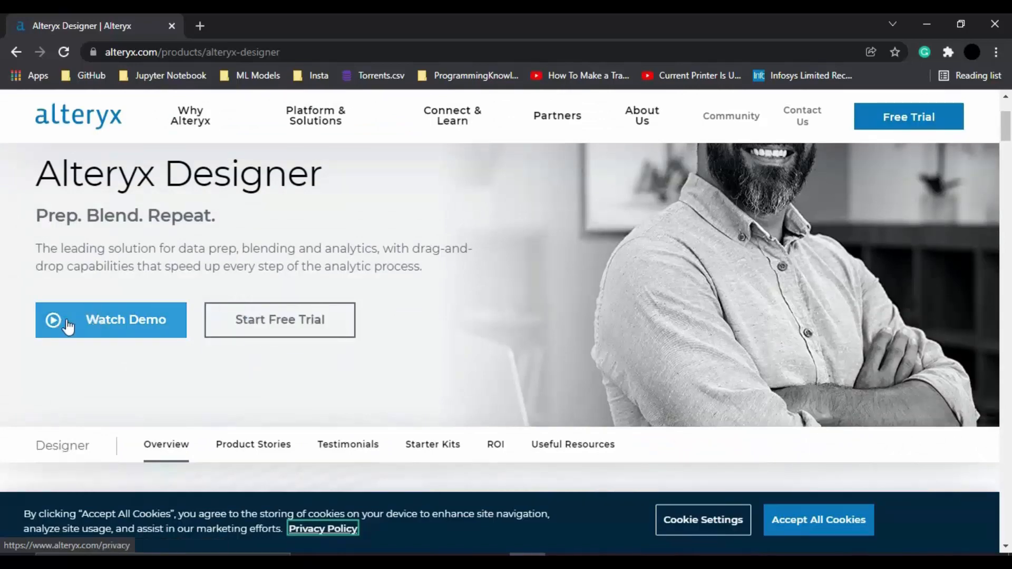
{"action": "left_click", "coordinate": [248, 328]}
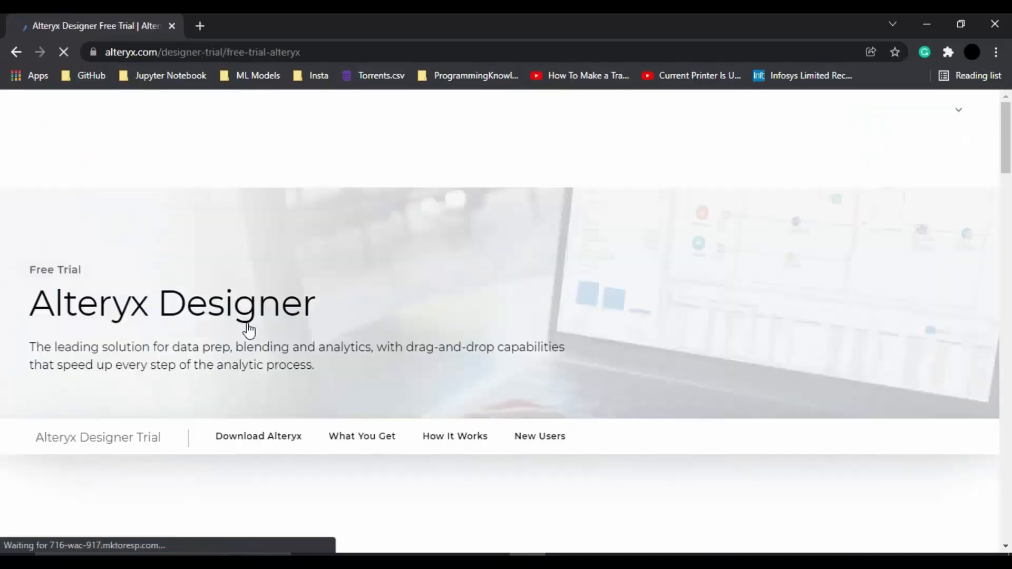
Step: Choose the download for users new to Alteryx with the free 30-day license
{"action": "scroll", "coordinate": [451, 322], "scroll_direction": "down", "scroll_amount": 8}
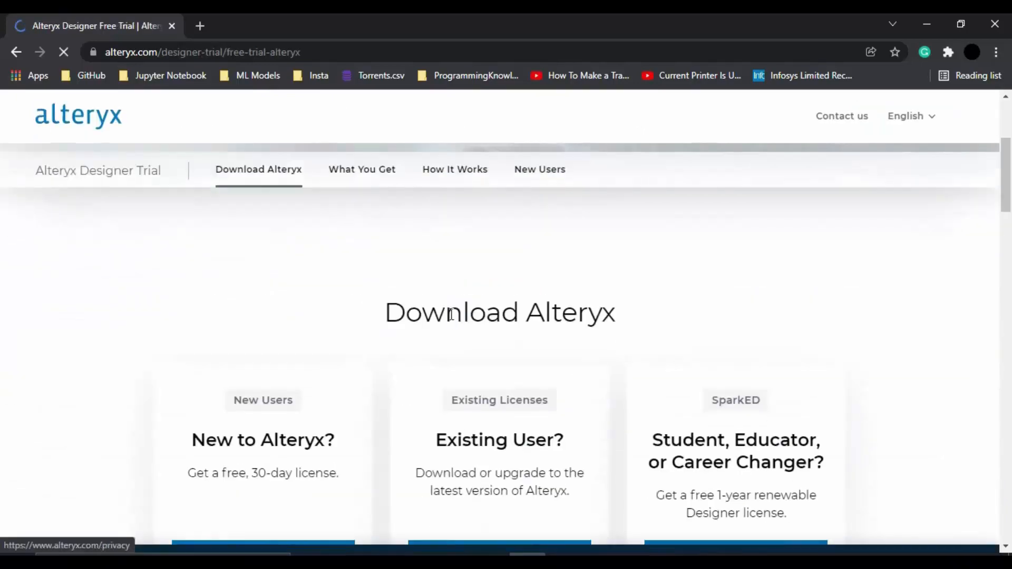
{"action": "scroll", "coordinate": [457, 309], "scroll_direction": "up", "scroll_amount": 2}
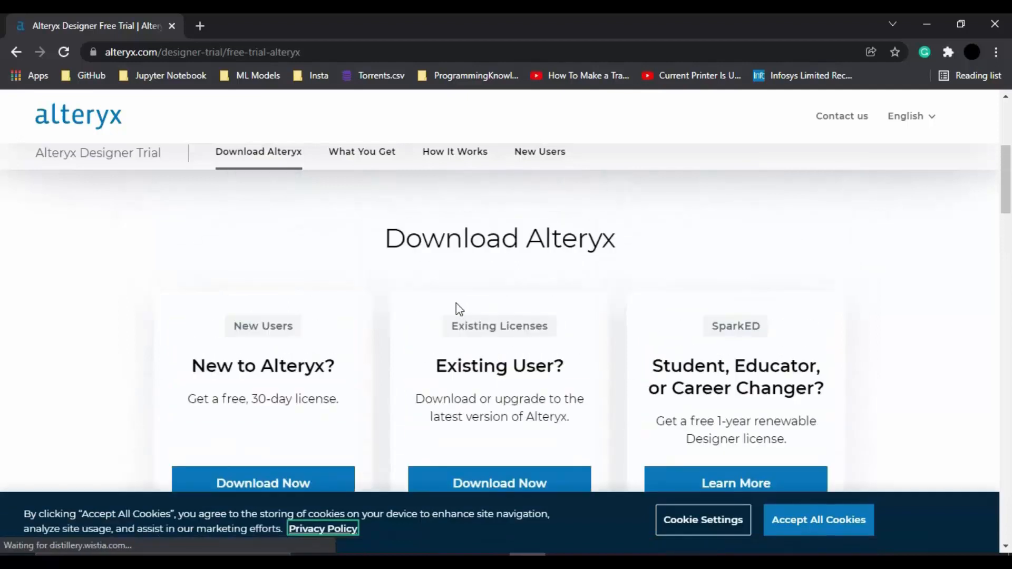
{"action": "scroll", "coordinate": [457, 309], "scroll_direction": "down", "scroll_amount": 2}
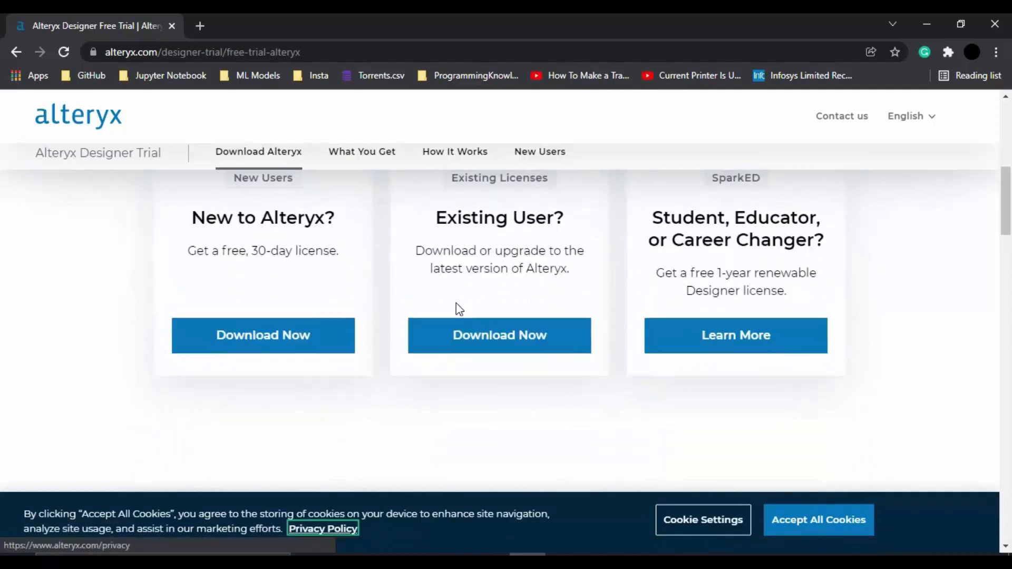
{"action": "scroll", "coordinate": [407, 285], "scroll_direction": "up", "scroll_amount": 1}
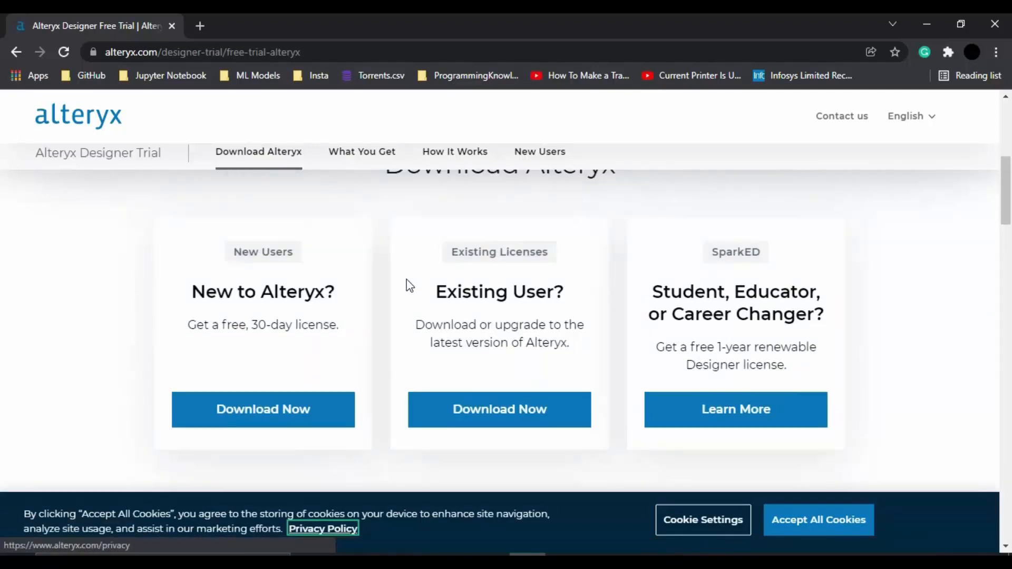
{"action": "left_click", "coordinate": [297, 414]}
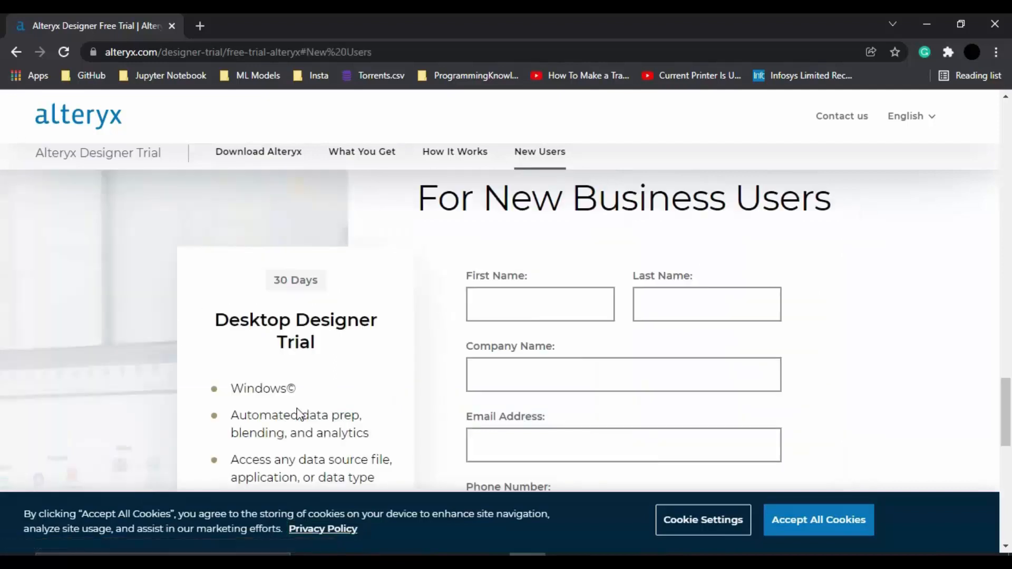
Step: Examine the fields, checkboxes and confirmation area of the registration form for new business users
{"action": "scroll", "coordinate": [506, 380], "scroll_direction": "down", "scroll_amount": 5}
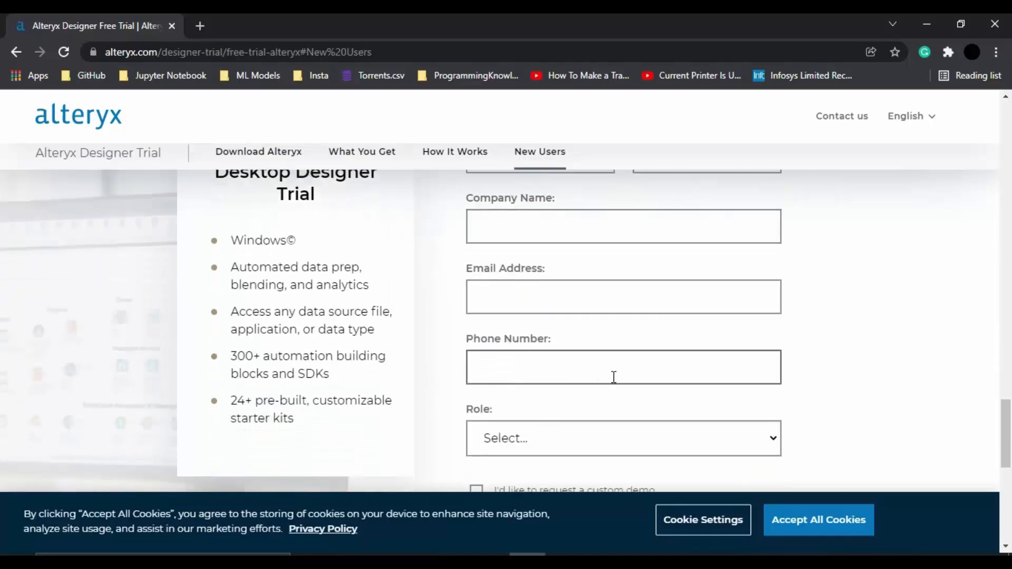
{"action": "scroll", "coordinate": [736, 403], "scroll_direction": "up", "scroll_amount": 5}
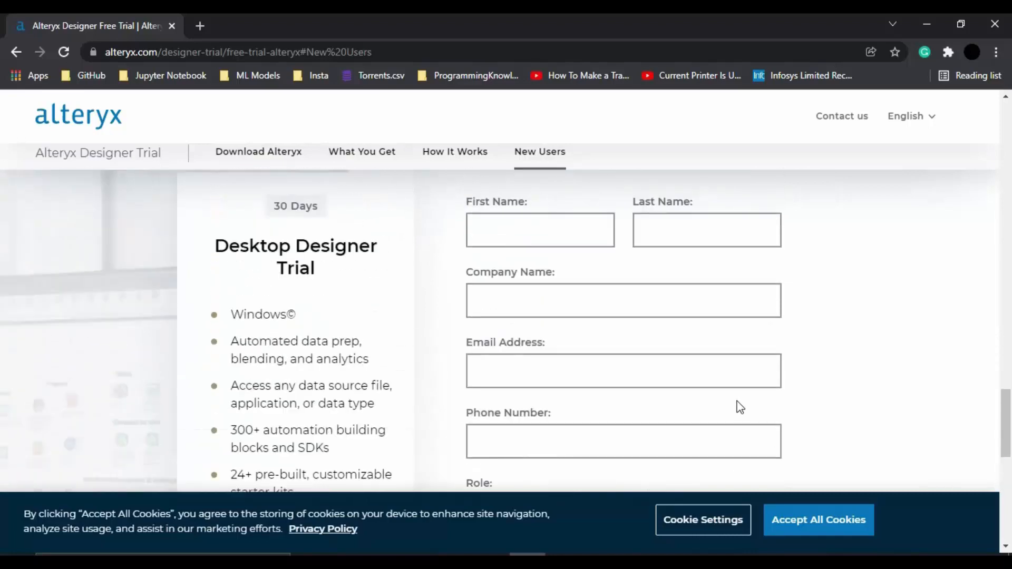
{"action": "scroll", "coordinate": [741, 407], "scroll_direction": "down", "scroll_amount": 1}
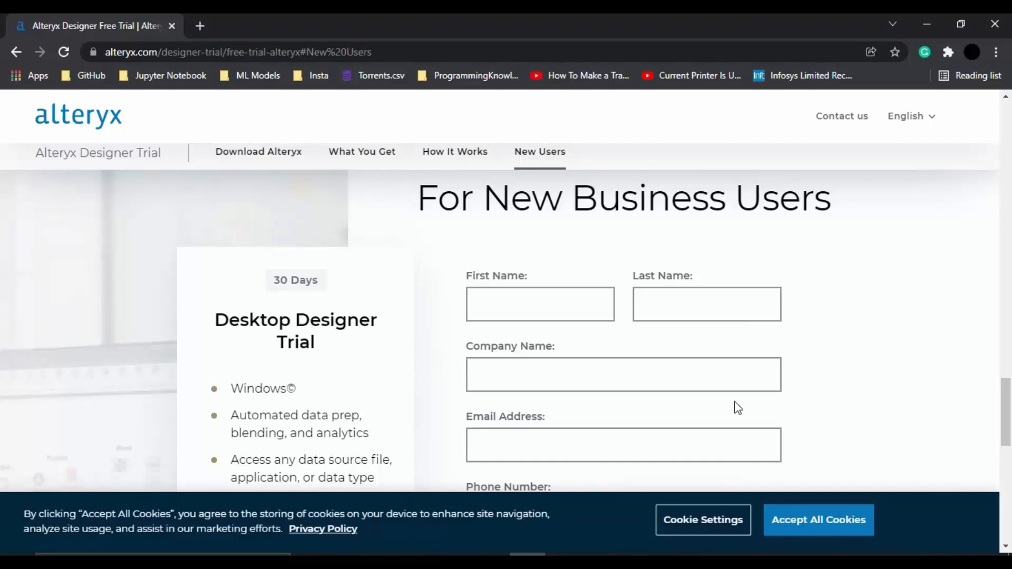
{"action": "scroll", "coordinate": [737, 408], "scroll_direction": "down", "scroll_amount": 6}
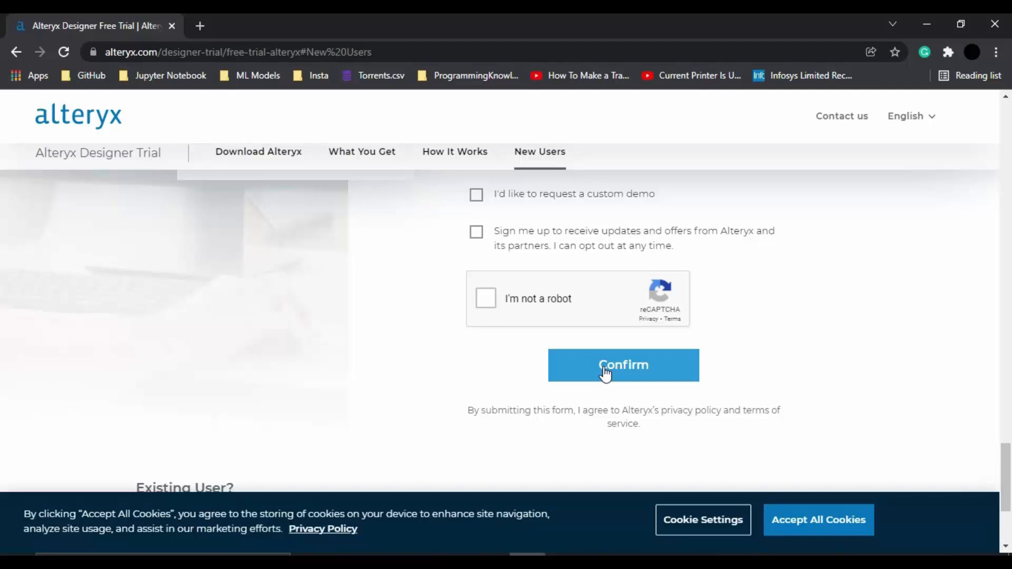
{"action": "scroll", "coordinate": [605, 372], "scroll_direction": "up", "scroll_amount": 6}
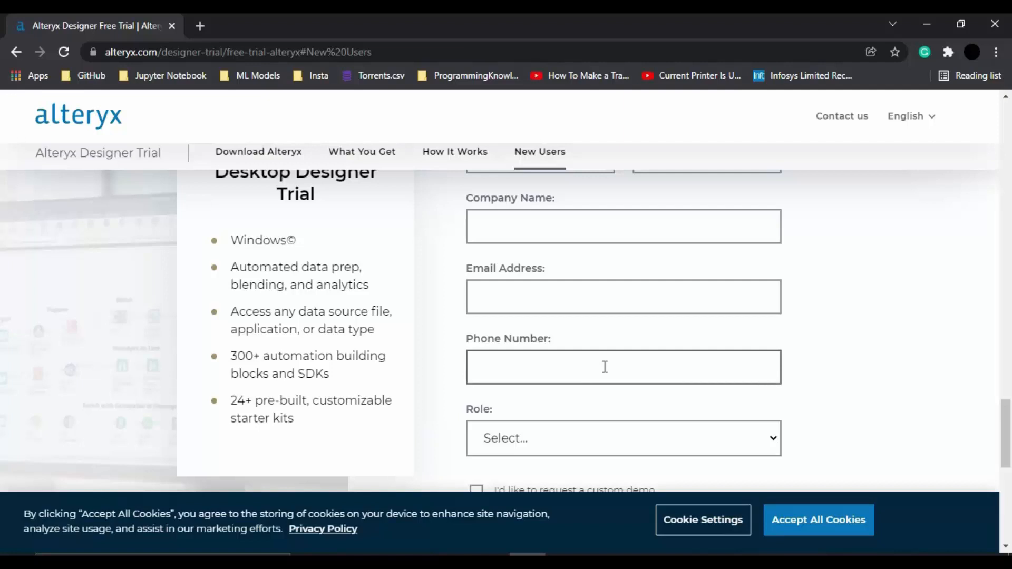
{"action": "scroll", "coordinate": [604, 366], "scroll_direction": "down", "scroll_amount": 5}
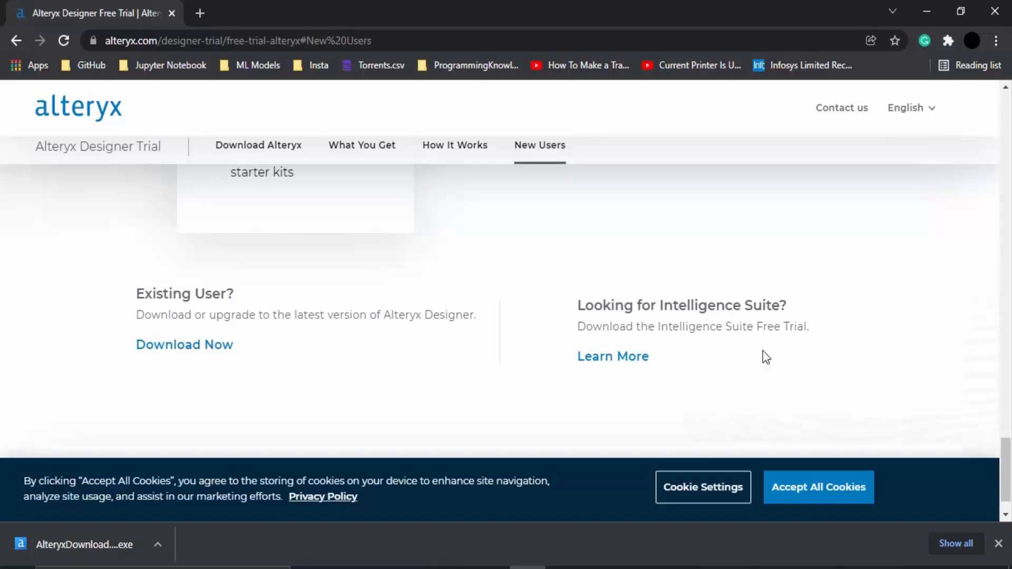
Step: Launch the downloaded Alteryx installer and proceed with Alteryx Designer 2021.3 x64 (typical) in English (United States)
{"action": "left_click", "coordinate": [84, 549]}
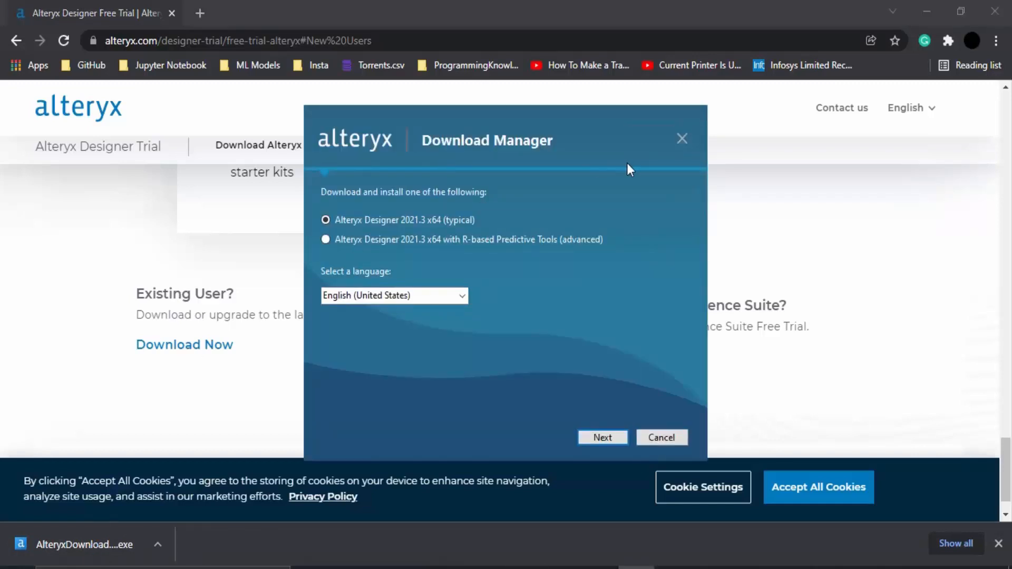
{"action": "left_click", "coordinate": [370, 220]}
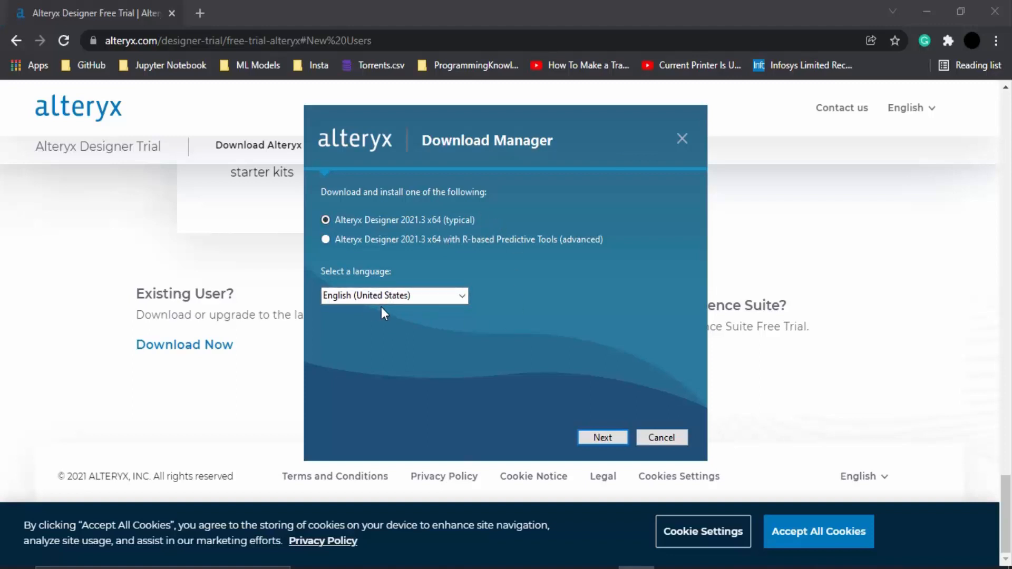
{"action": "left_click", "coordinate": [592, 438]}
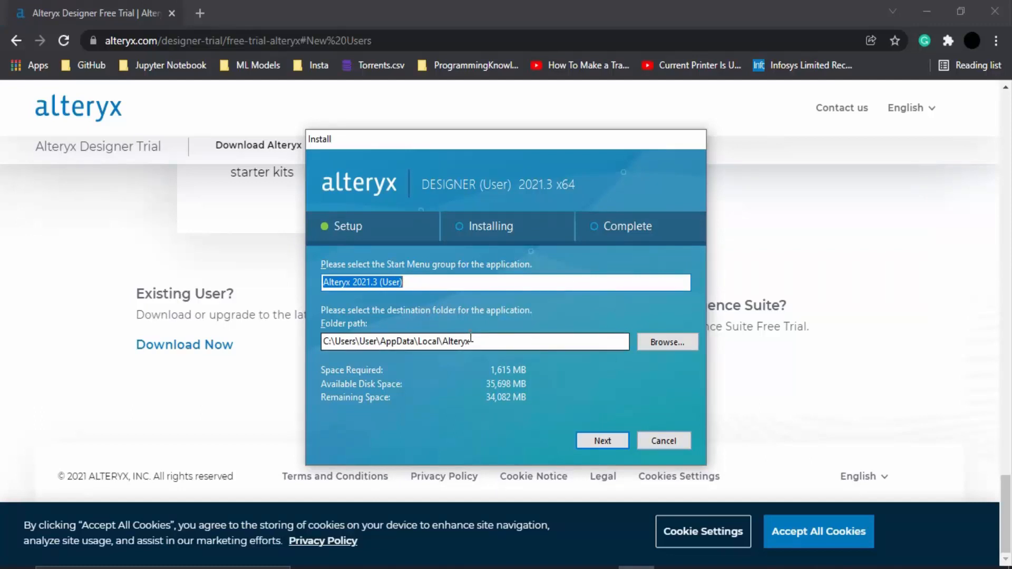
Step: Keep the default Start Menu group and destination folder, accept the license agreement, and proceed with the Designer installation
{"action": "left_click", "coordinate": [615, 437]}
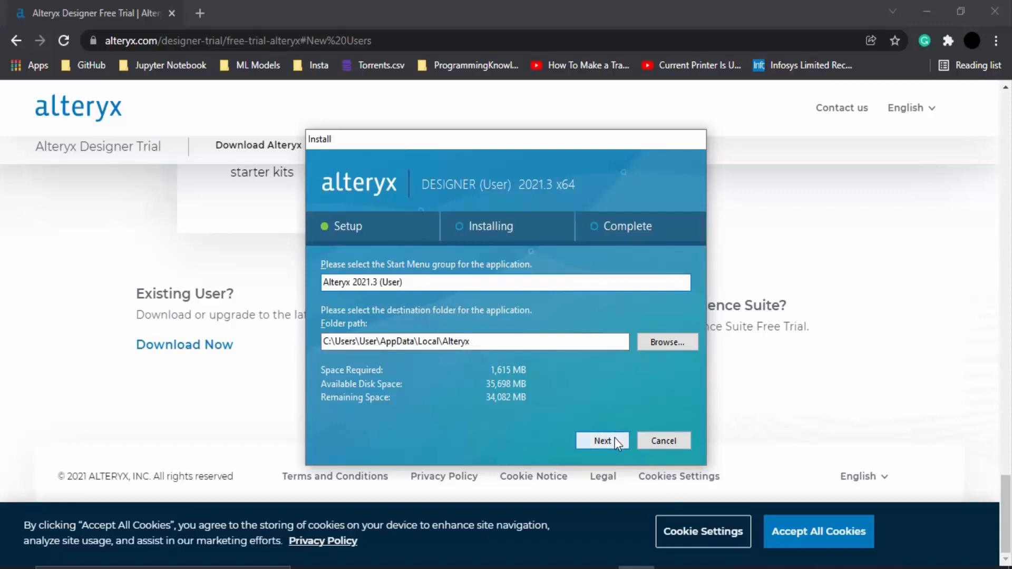
{"action": "left_click", "coordinate": [329, 411]}
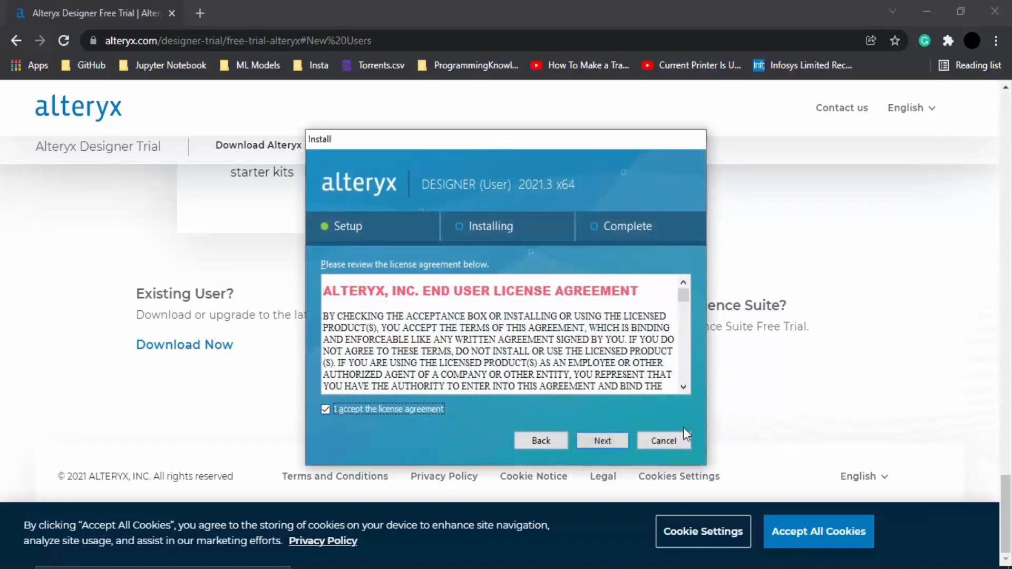
{"action": "left_click", "coordinate": [614, 442]}
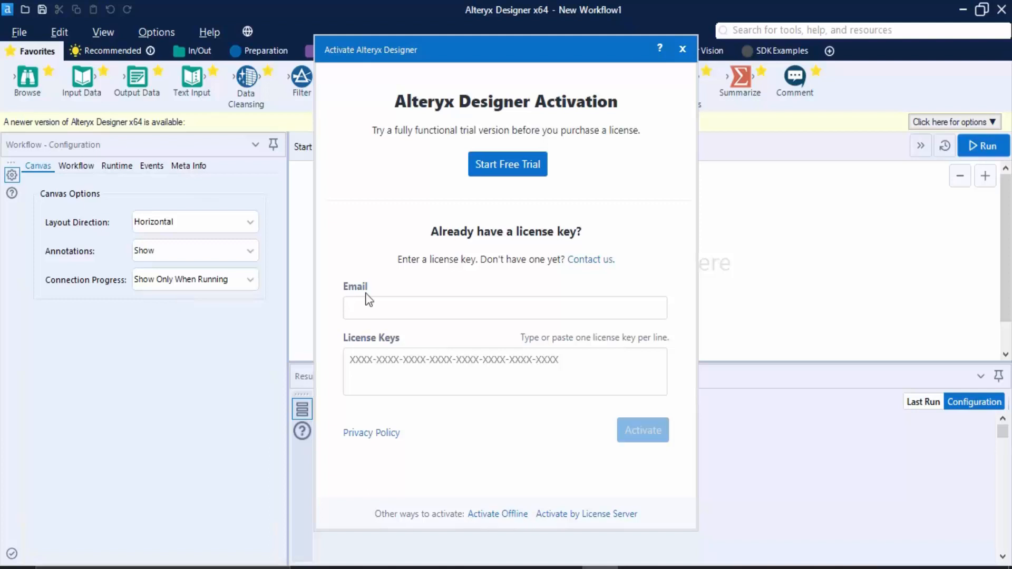
Step: Activate the free Designer trial, leaving Alteryx Intelligence Suite for another time, and dismiss the guided tour offered on startup
{"action": "left_click", "coordinate": [477, 170]}
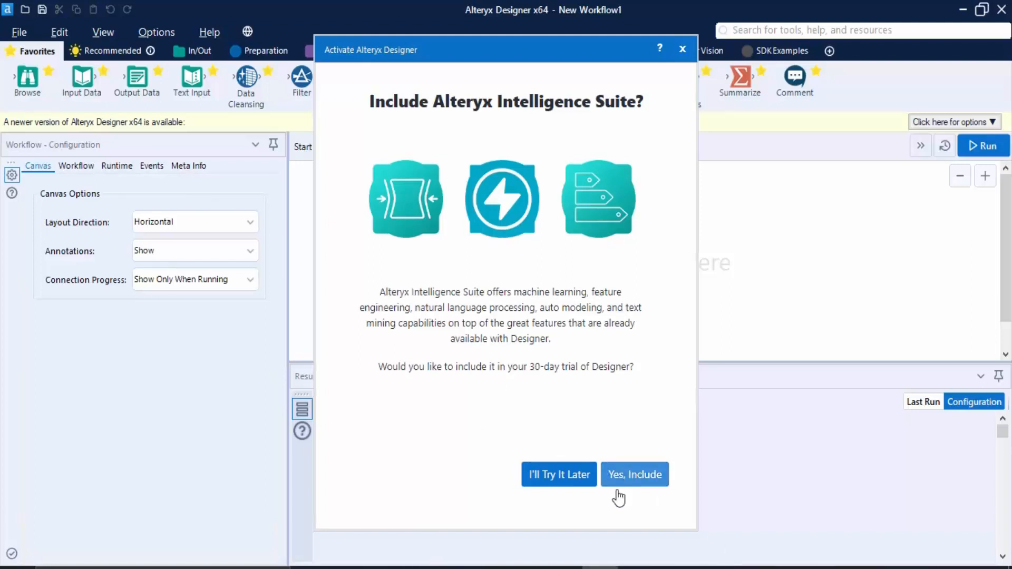
{"action": "left_click", "coordinate": [576, 480]}
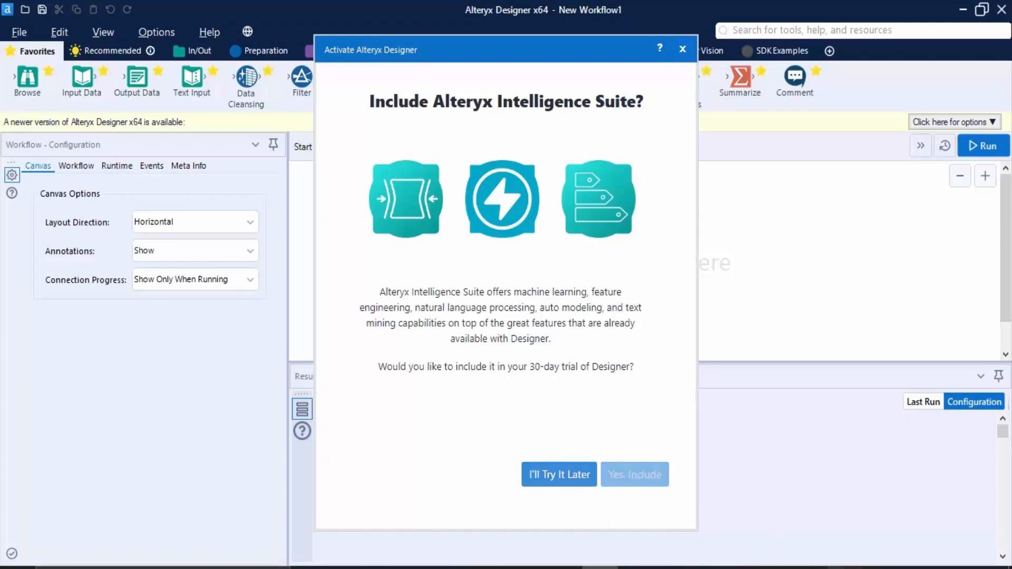
{"action": "left_click", "coordinate": [837, 567]}
{"action": "left_click", "coordinate": [840, 568]}
{"action": "left_click", "coordinate": [721, 365]}
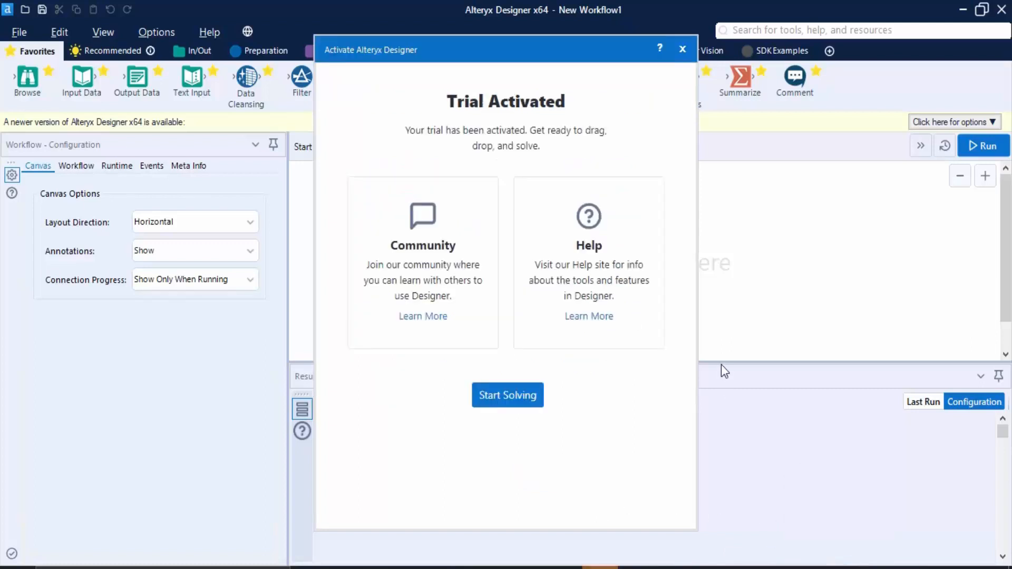
{"action": "left_click", "coordinate": [501, 395]}
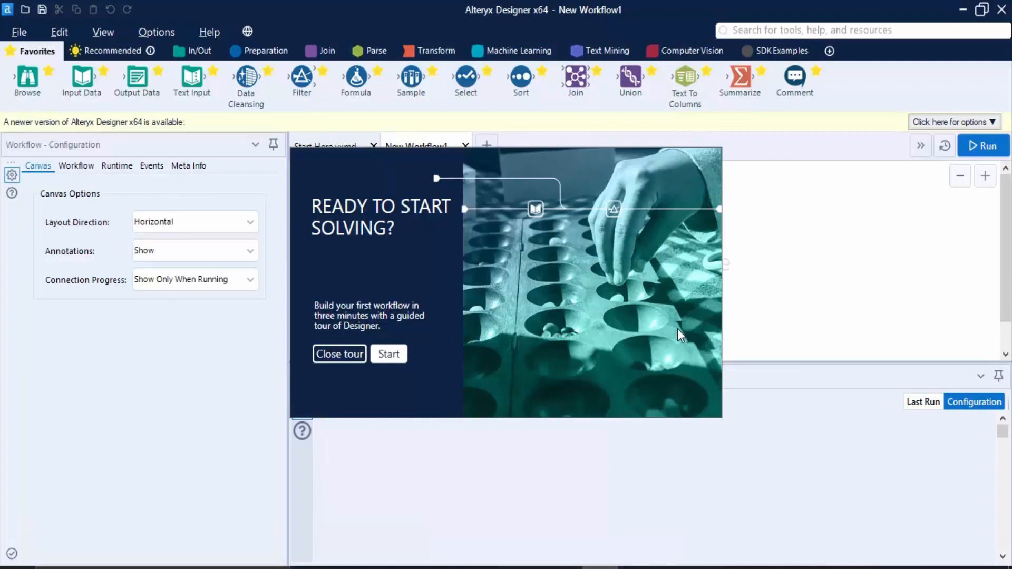
{"action": "left_click", "coordinate": [335, 356]}
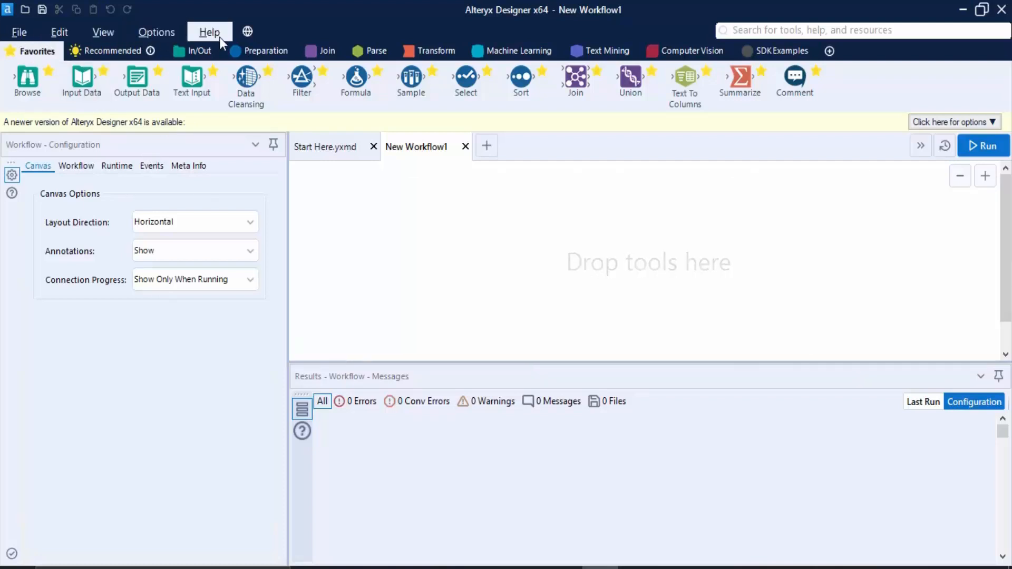
Step: Look through the File commands and the In/Out, Preparation, Join, Parse, Transform and Machine Learning tool categories
{"action": "left_click", "coordinate": [9, 32]}
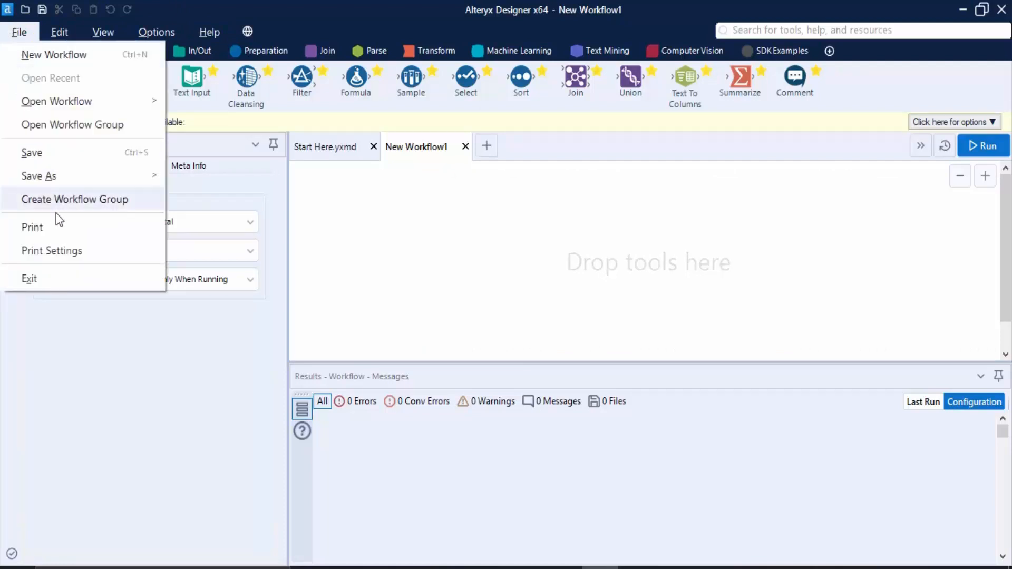
{"action": "left_click", "coordinate": [384, 201]}
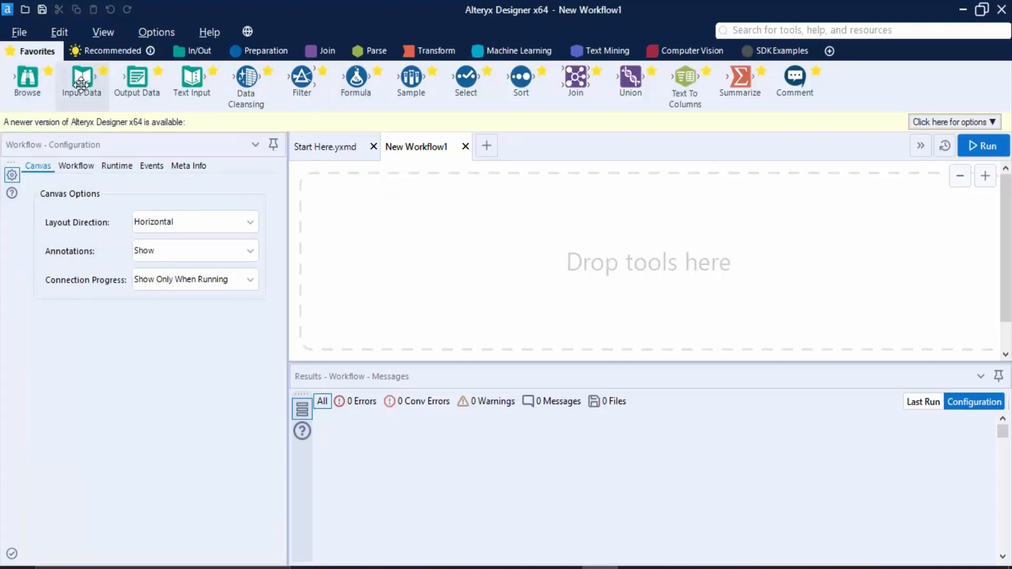
{"action": "left_click", "coordinate": [215, 49]}
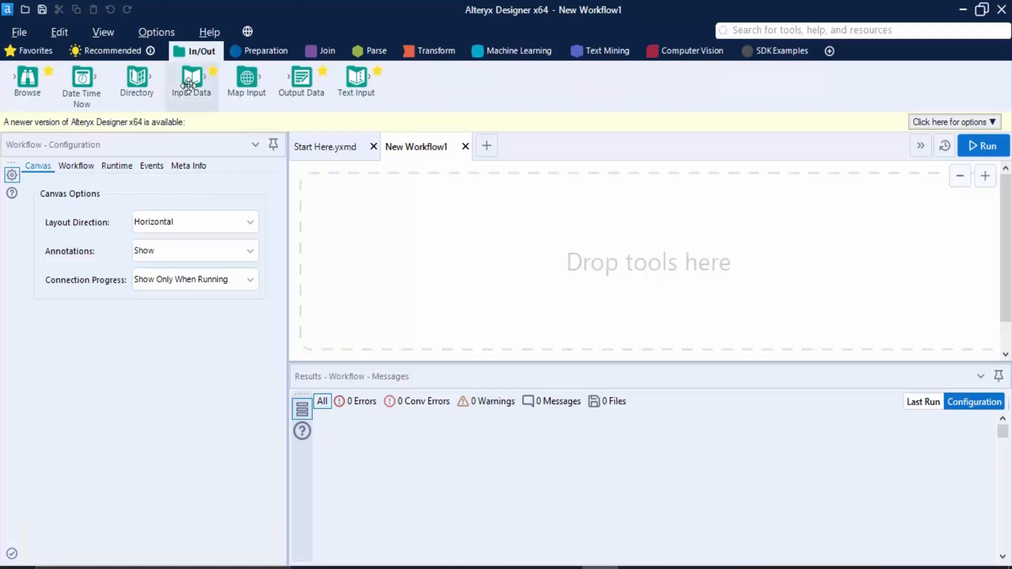
{"action": "left_click", "coordinate": [248, 56]}
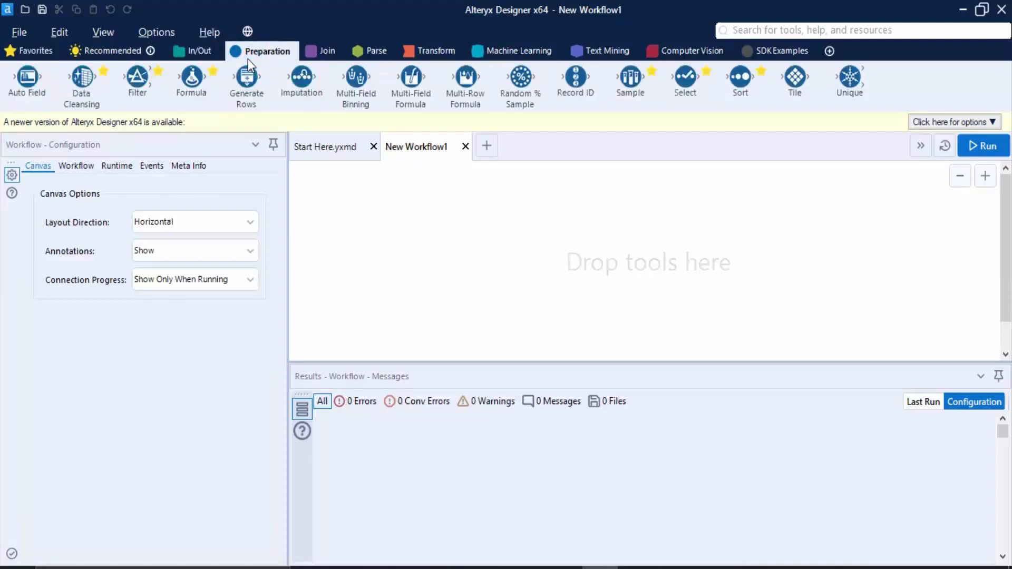
{"action": "left_click", "coordinate": [322, 50]}
{"action": "left_click", "coordinate": [367, 49]}
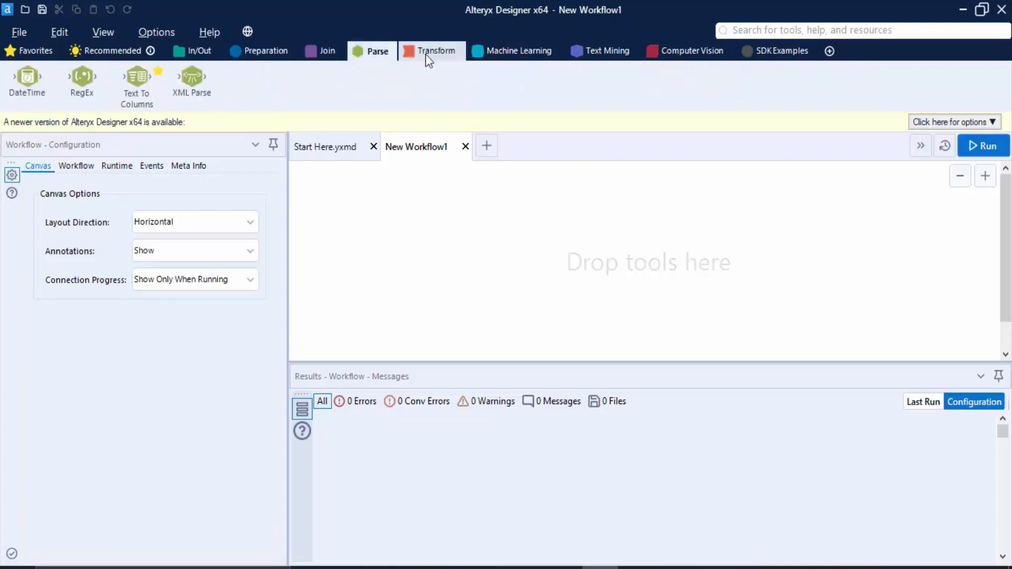
{"action": "left_click", "coordinate": [427, 53]}
{"action": "left_click", "coordinate": [513, 55]}
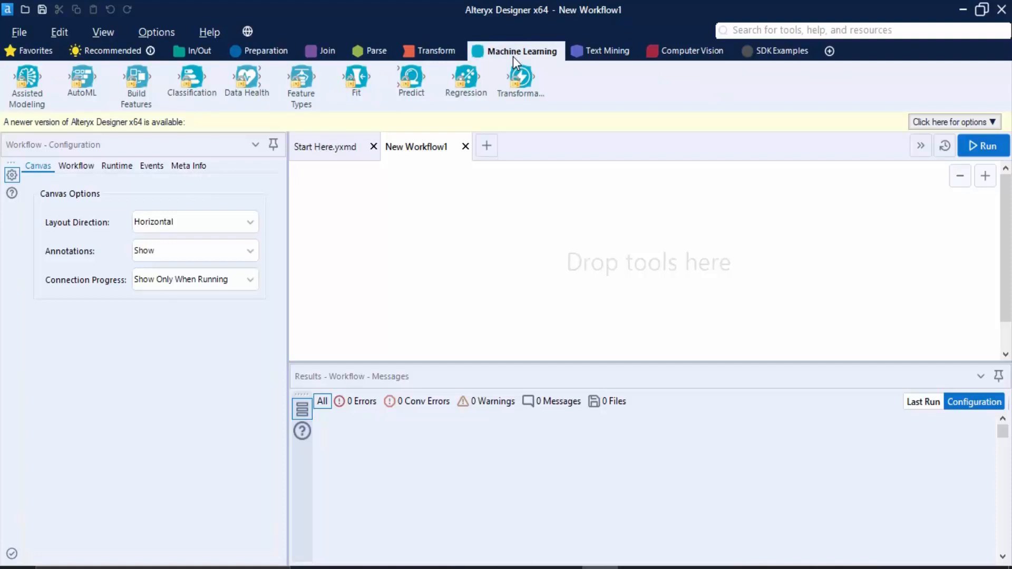
Step: Place a Filter tool from the Preparation category in the middle of the New Workflow1 canvas and show its configuration
{"action": "left_click", "coordinate": [264, 52]}
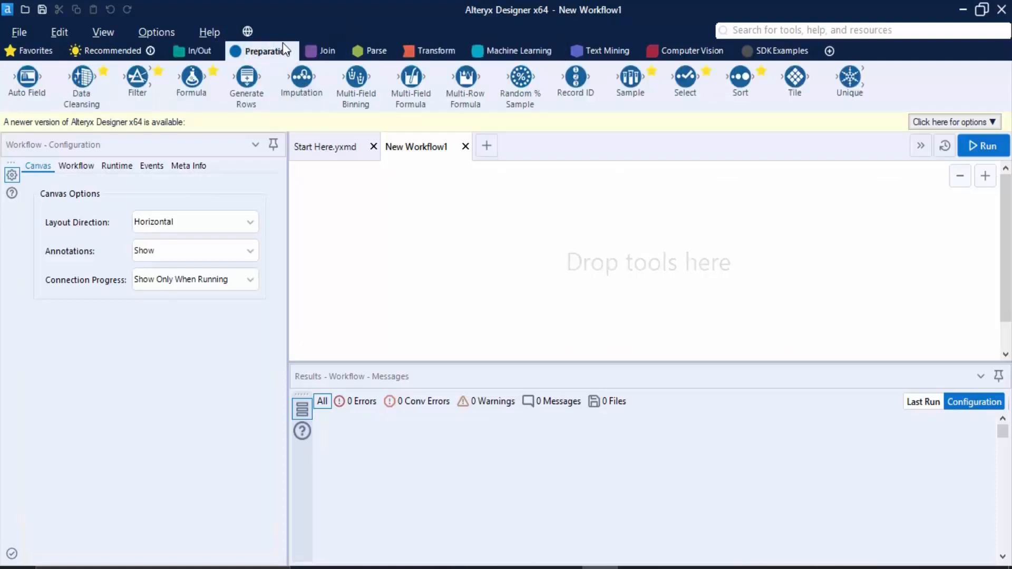
{"action": "left_click_drag", "start_coordinate": [302, 78], "coordinate": [323, 78]}
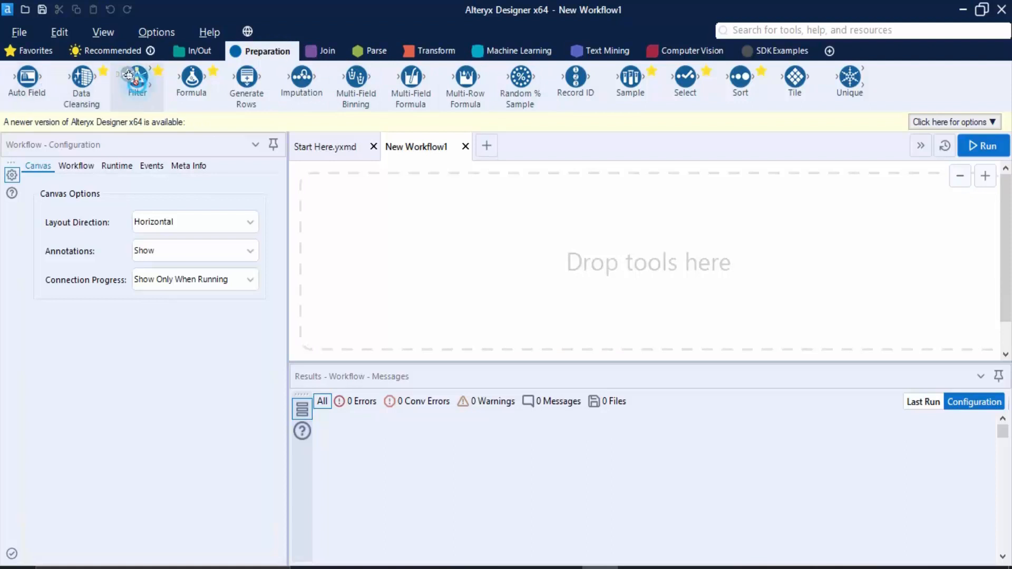
{"action": "left_click_drag", "start_coordinate": [137, 80], "coordinate": [661, 262]}
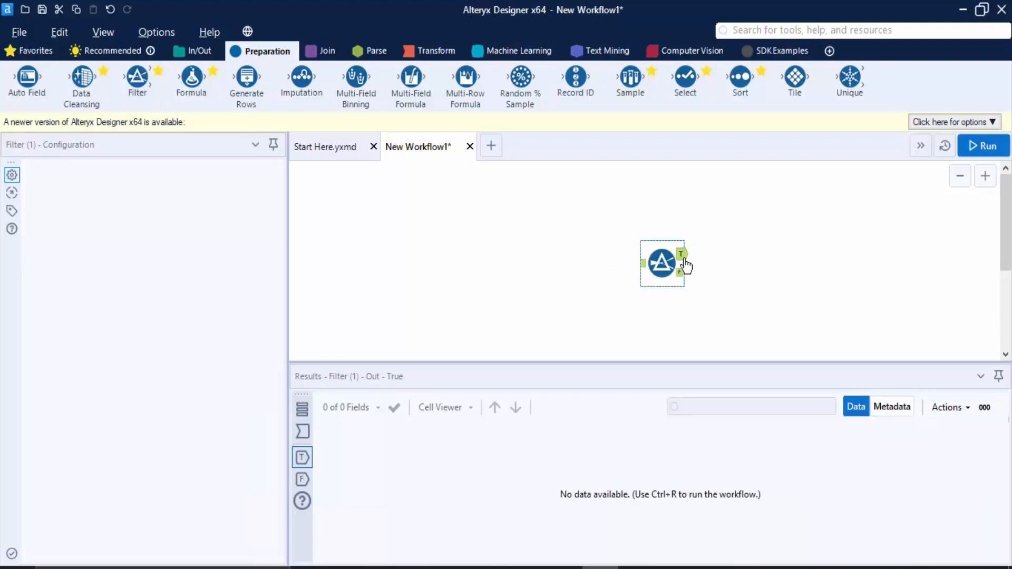
{"action": "left_click", "coordinate": [658, 268]}
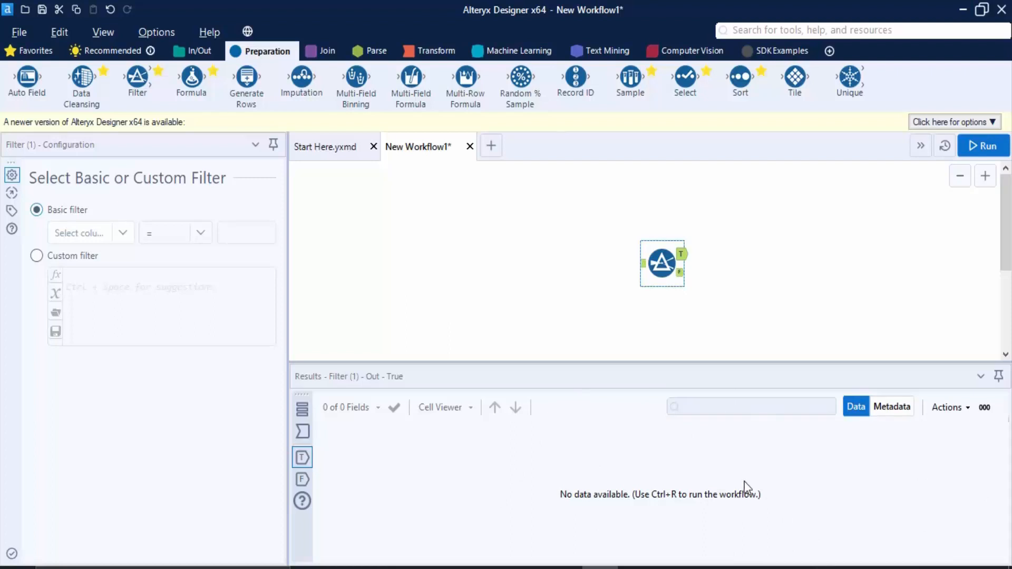
Step: Search the tools for "formu" and place the Formula tool upstream of the Filter so that its output feeds the Filter
{"action": "left_click", "coordinate": [794, 27]}
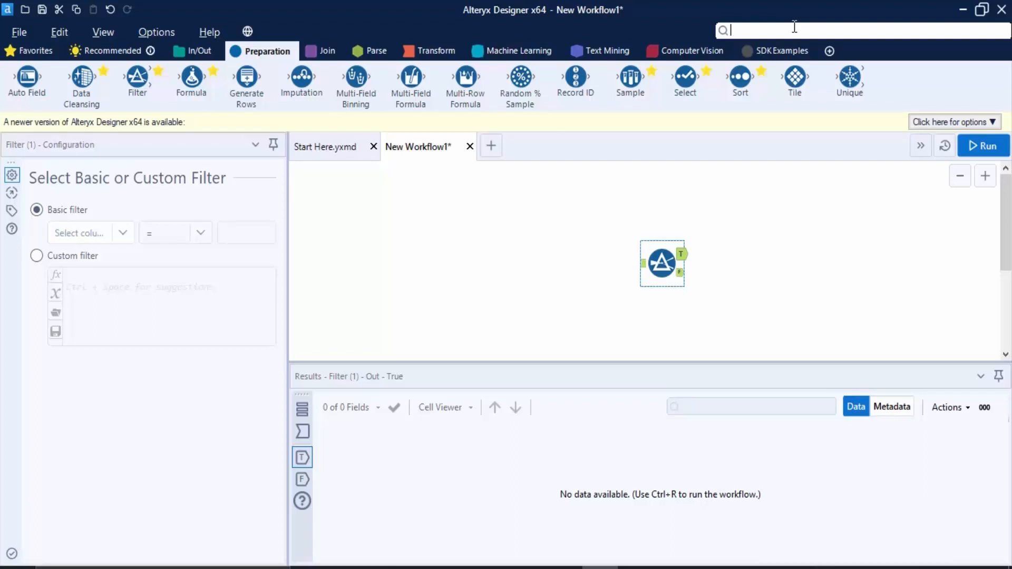
{"action": "type", "text": "formu"}
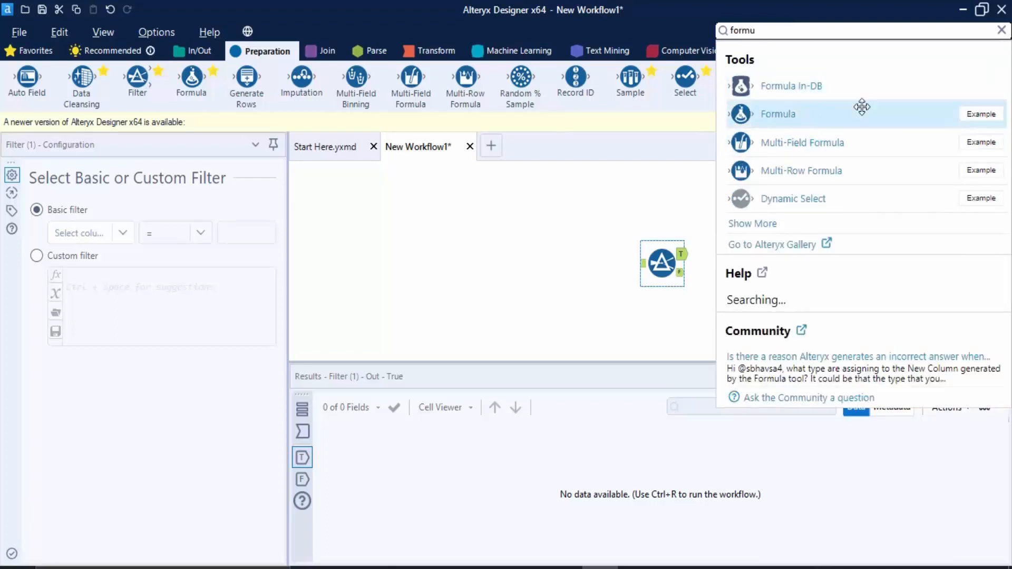
{"action": "left_click_drag", "start_coordinate": [862, 107], "coordinate": [564, 217]}
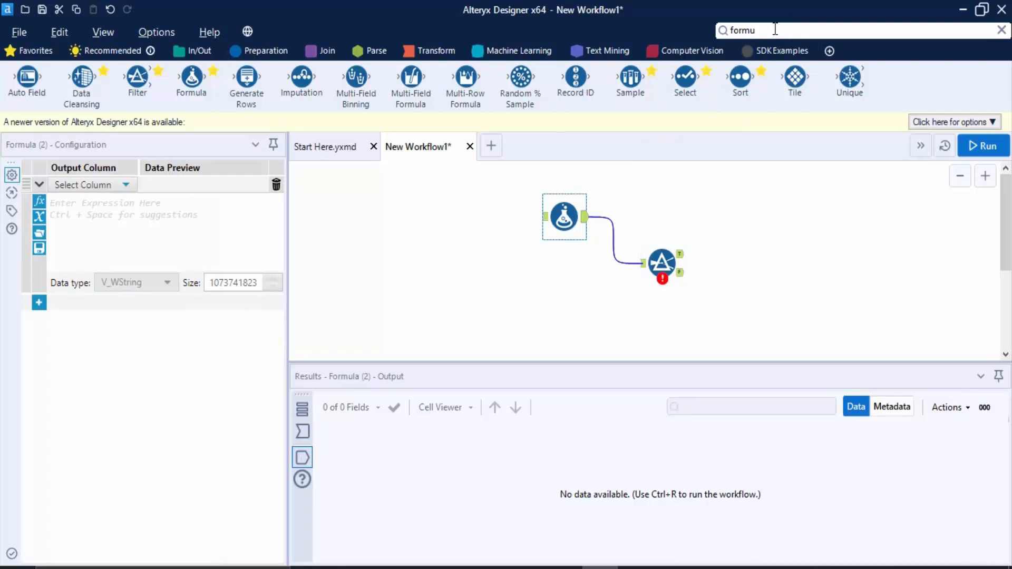
Step: Configure the tool palette to hide the SDK Examples category and show the Spatial category
{"action": "left_click", "coordinate": [825, 52]}
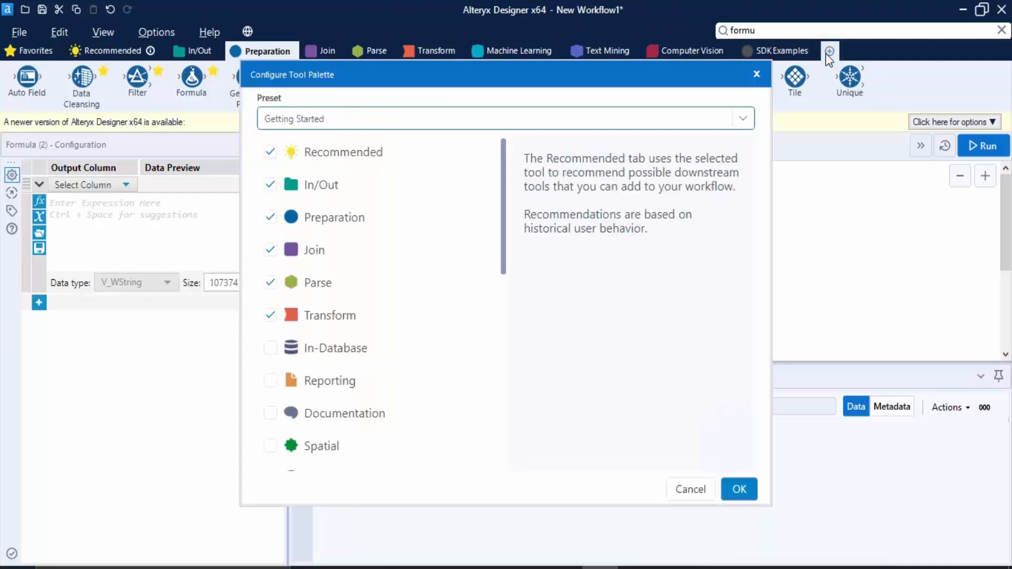
{"action": "scroll", "coordinate": [327, 358], "scroll_direction": "down", "scroll_amount": 10}
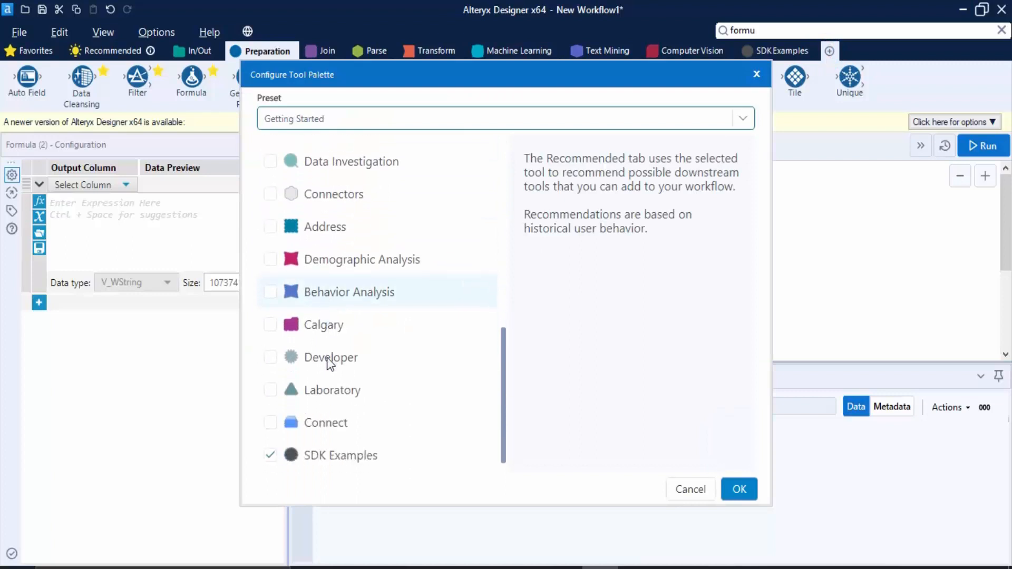
{"action": "left_click", "coordinate": [269, 447]}
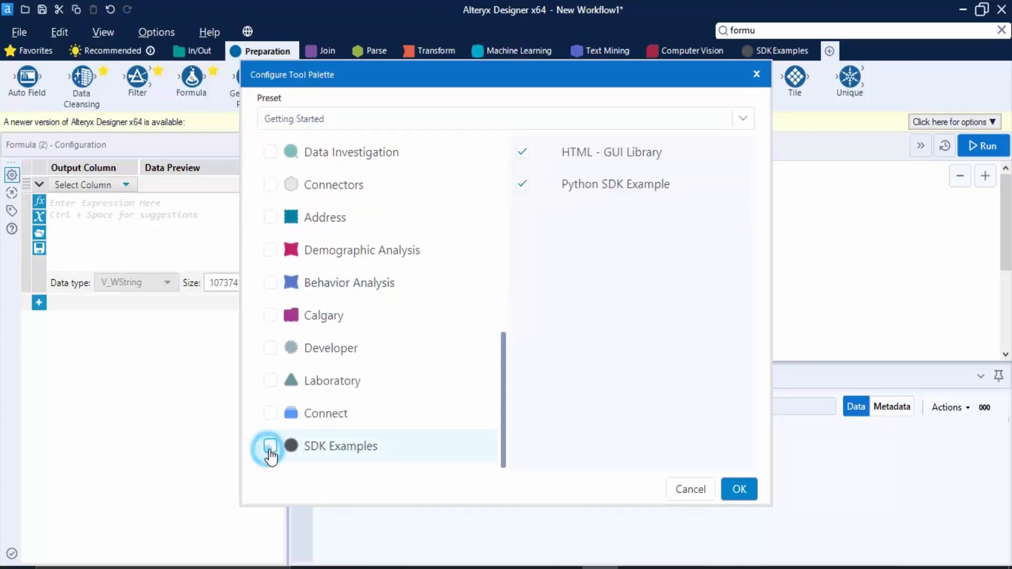
{"action": "scroll", "coordinate": [384, 368], "scroll_direction": "up", "scroll_amount": 1}
{"action": "scroll", "coordinate": [384, 367], "scroll_direction": "up", "scroll_amount": 4}
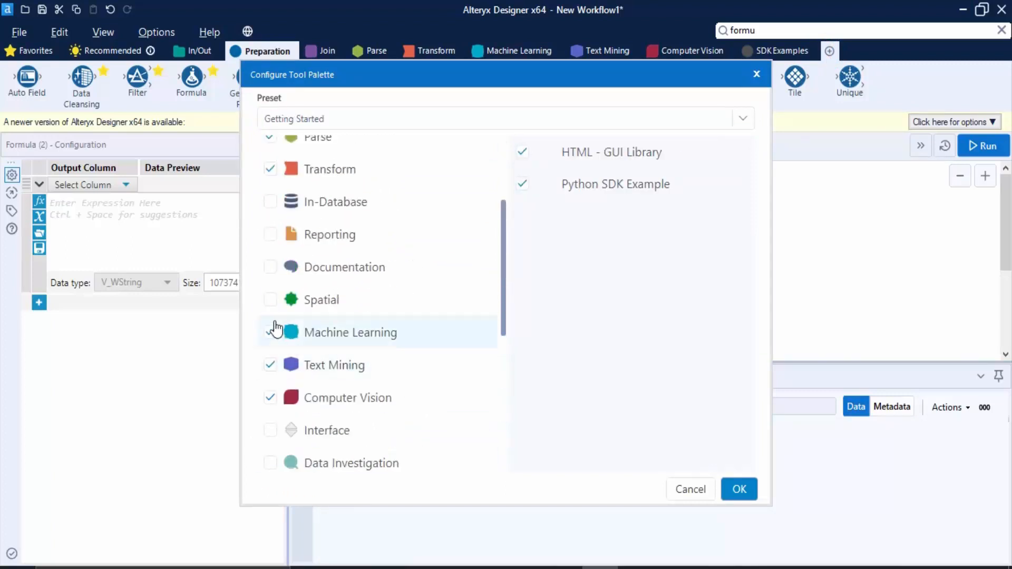
{"action": "left_click", "coordinate": [271, 301]}
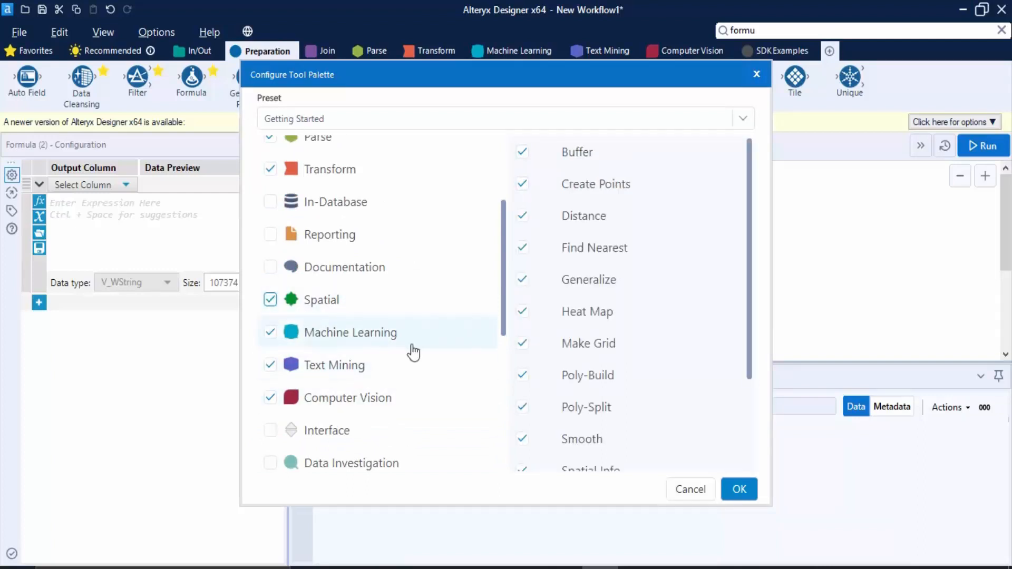
{"action": "scroll", "coordinate": [413, 350], "scroll_direction": "down", "scroll_amount": 3}
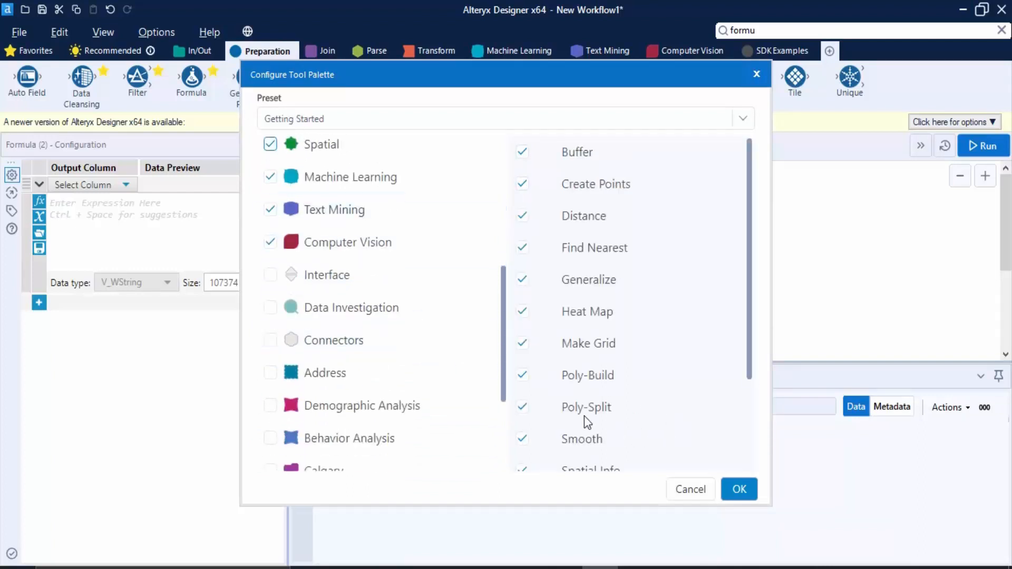
{"action": "left_click", "coordinate": [733, 493]}
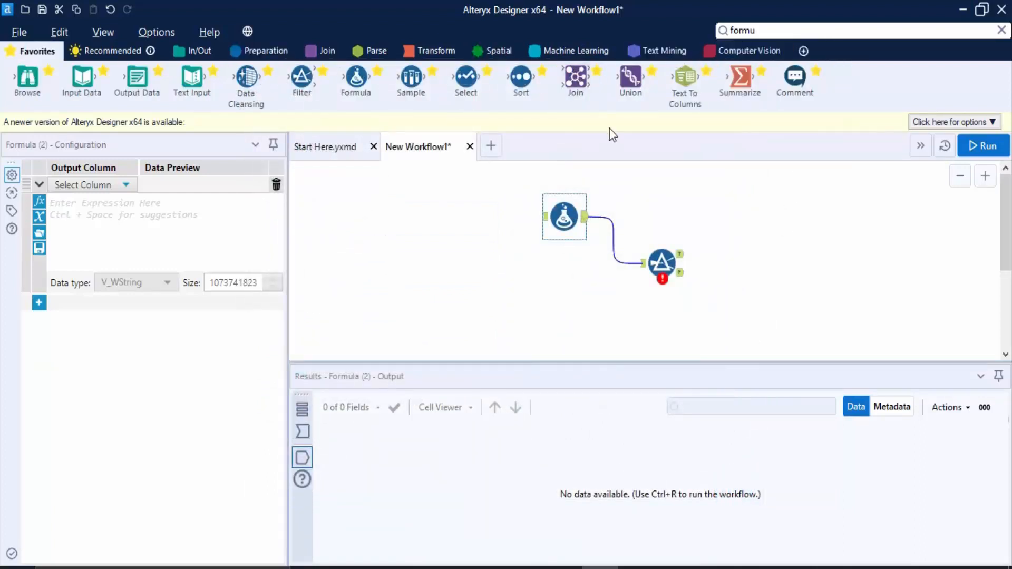
{"action": "left_click", "coordinate": [496, 53]}
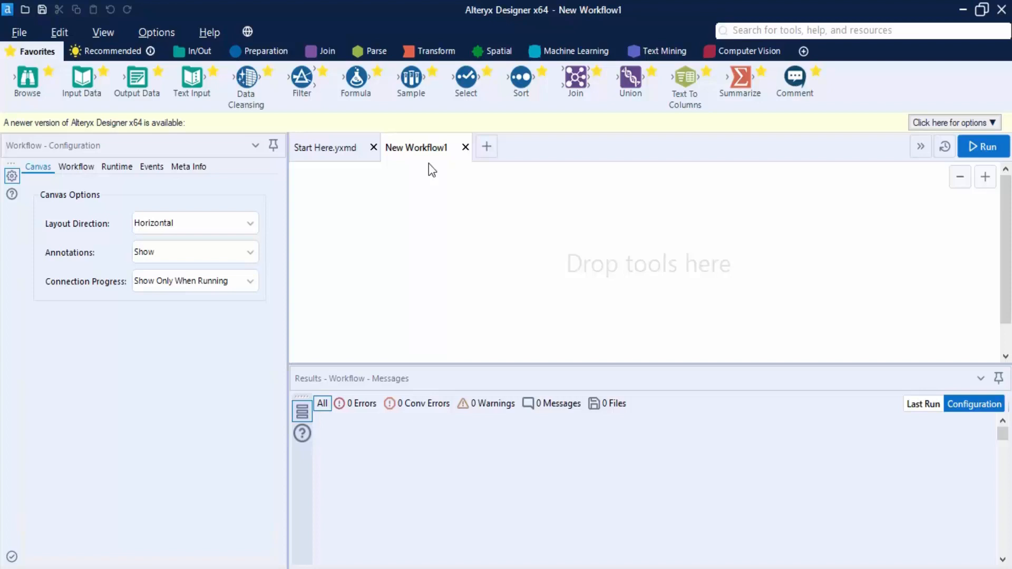
Step: Create an additional blank workflow, close it again, and check the File commands for another way to create one
{"action": "left_click", "coordinate": [485, 148]}
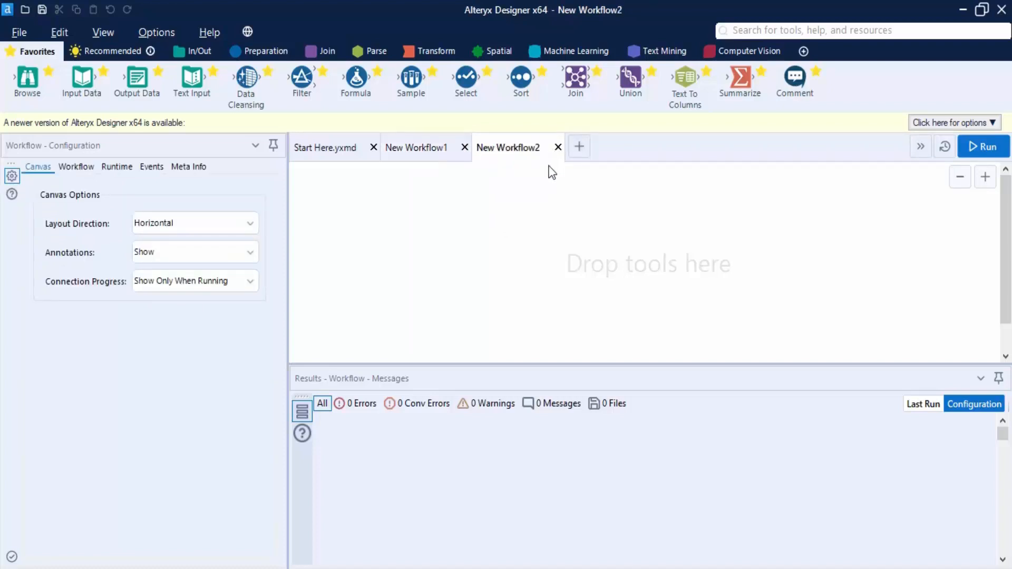
{"action": "left_click", "coordinate": [558, 147]}
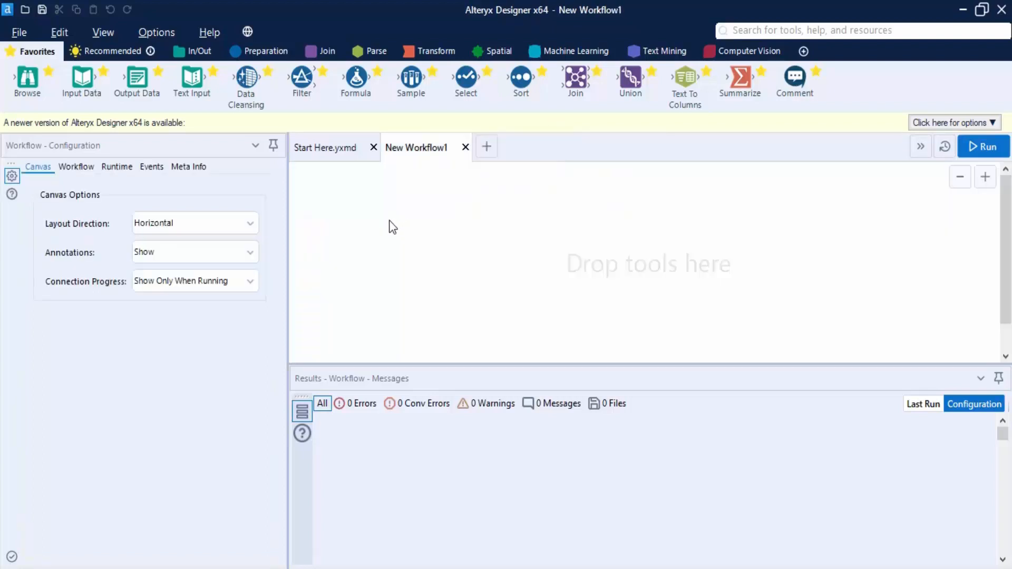
{"action": "left_click", "coordinate": [19, 36]}
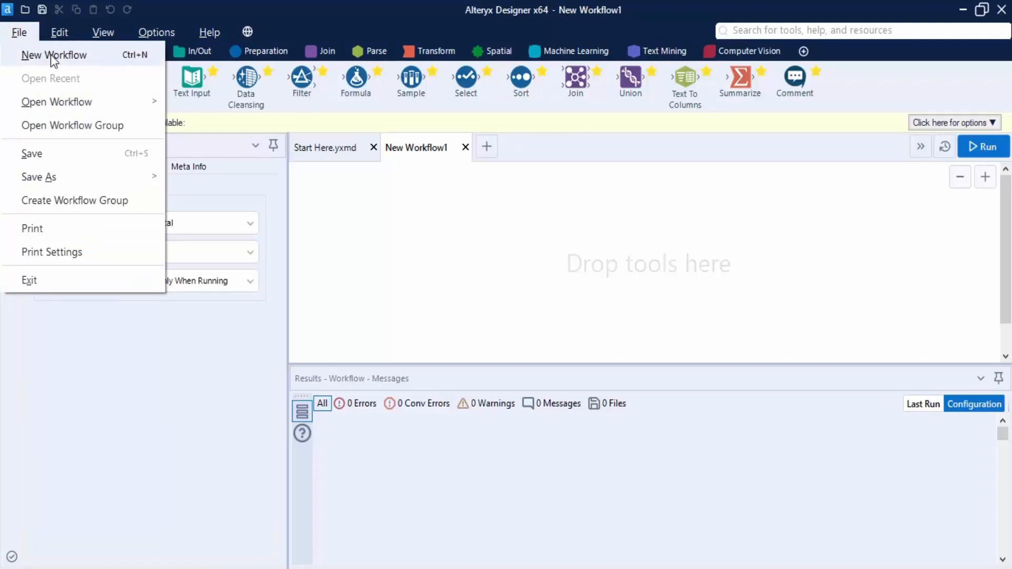
{"action": "left_click", "coordinate": [523, 311]}
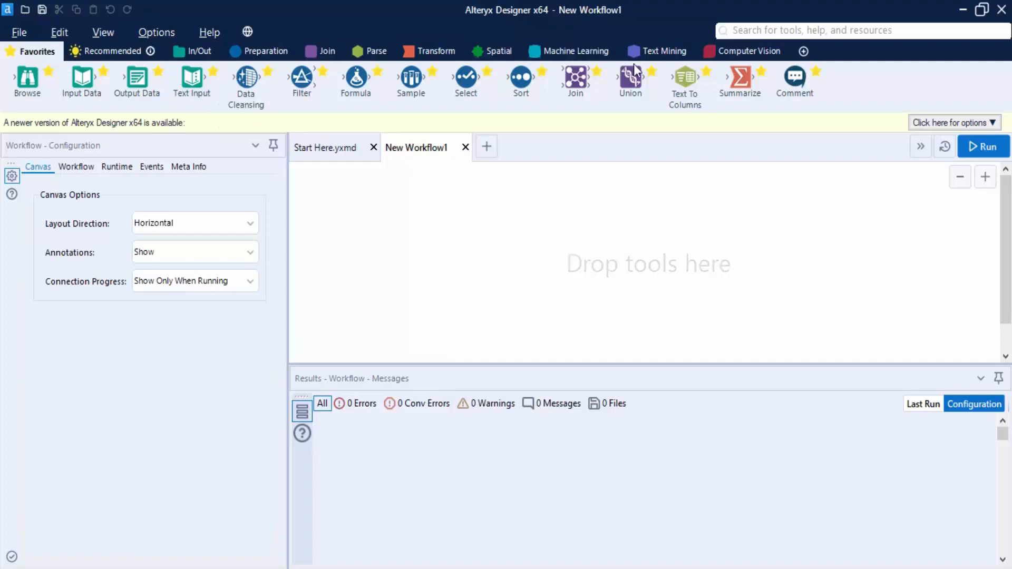
{"action": "left_click_drag", "start_coordinate": [247, 77], "coordinate": [254, 76]}
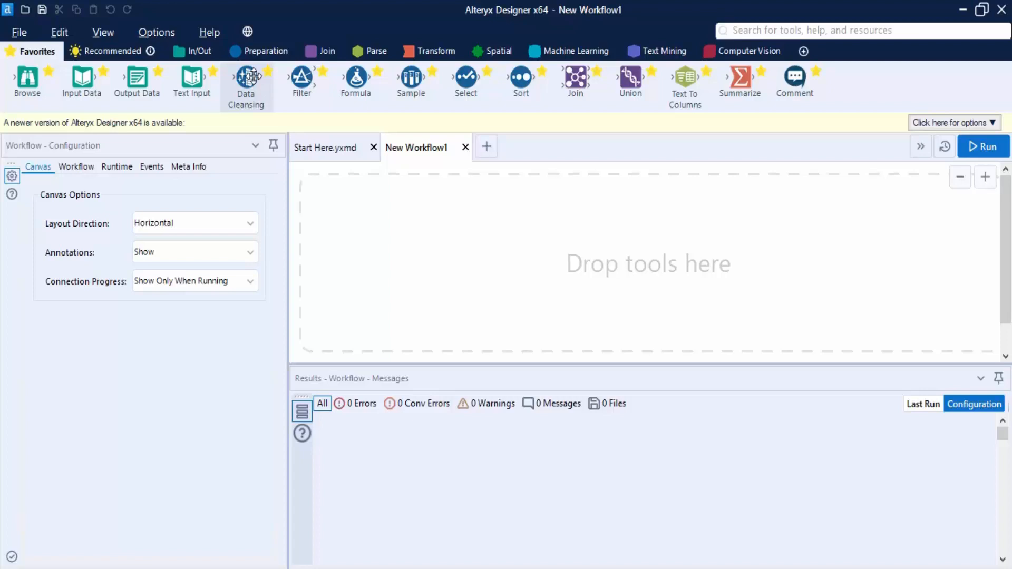
{"action": "left_click_drag", "start_coordinate": [253, 77], "coordinate": [192, 79]}
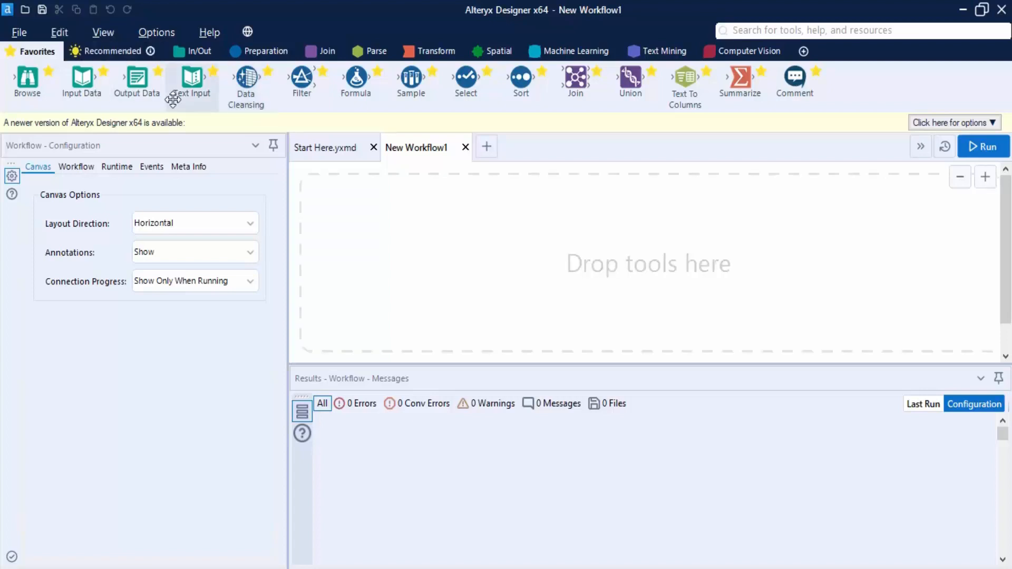
{"action": "left_click", "coordinate": [188, 56]}
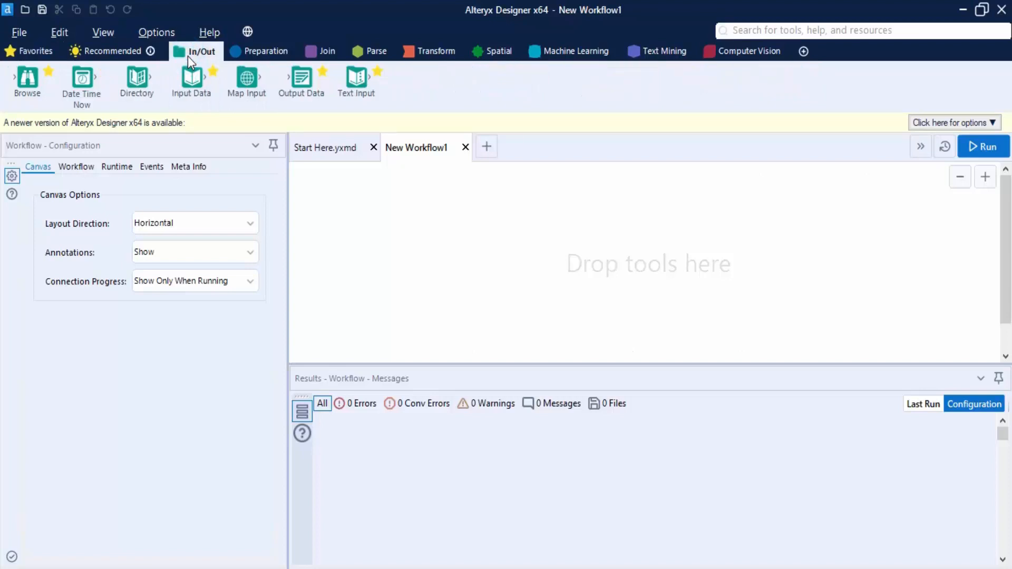
{"action": "left_click_drag", "start_coordinate": [192, 77], "coordinate": [215, 83]}
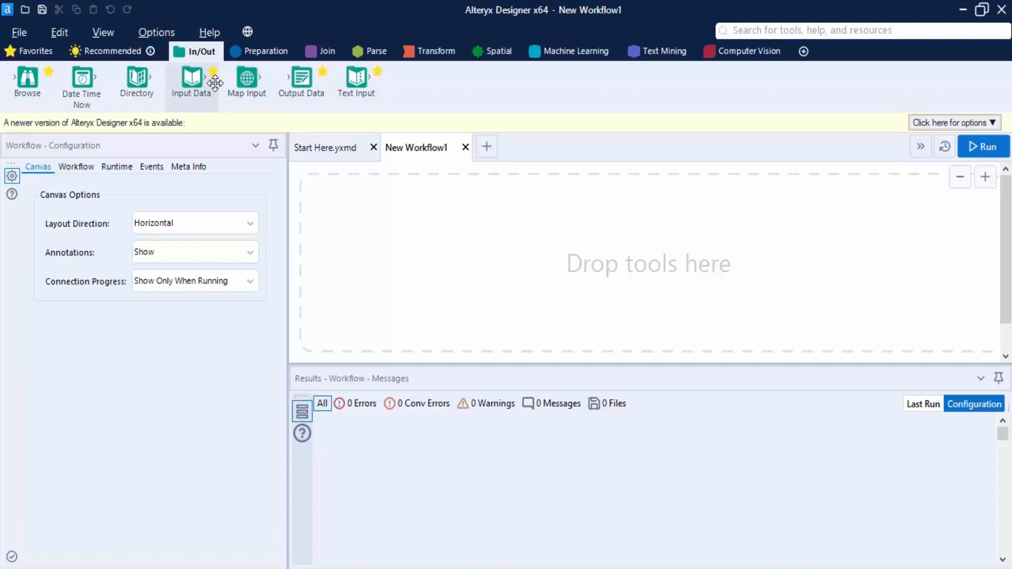
{"action": "left_click", "coordinate": [14, 56]}
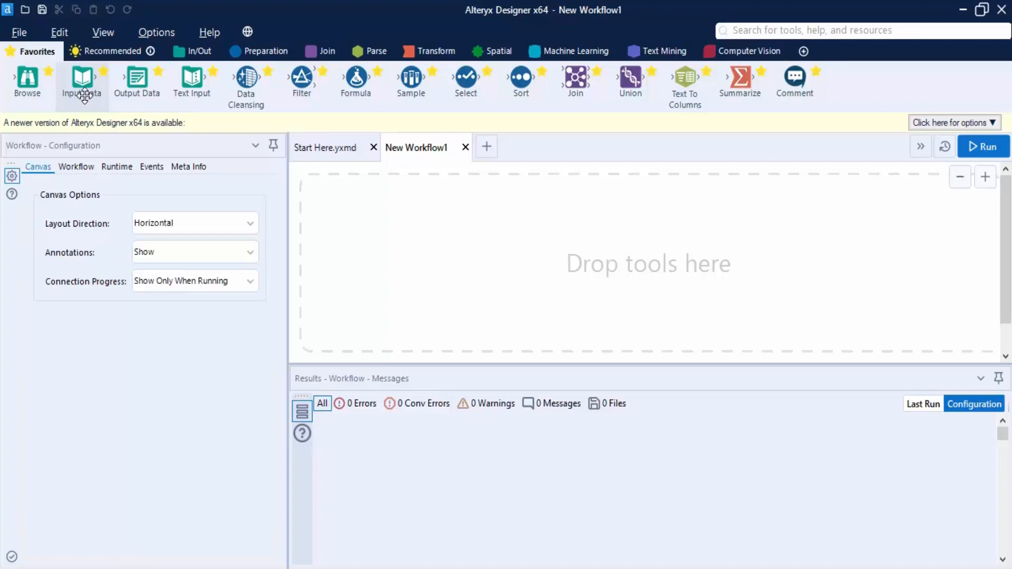
Step: Place an Input Data tool from the In/Out category on the New Workflow1 canvas and widen its configuration pane
{"action": "left_click", "coordinate": [198, 56]}
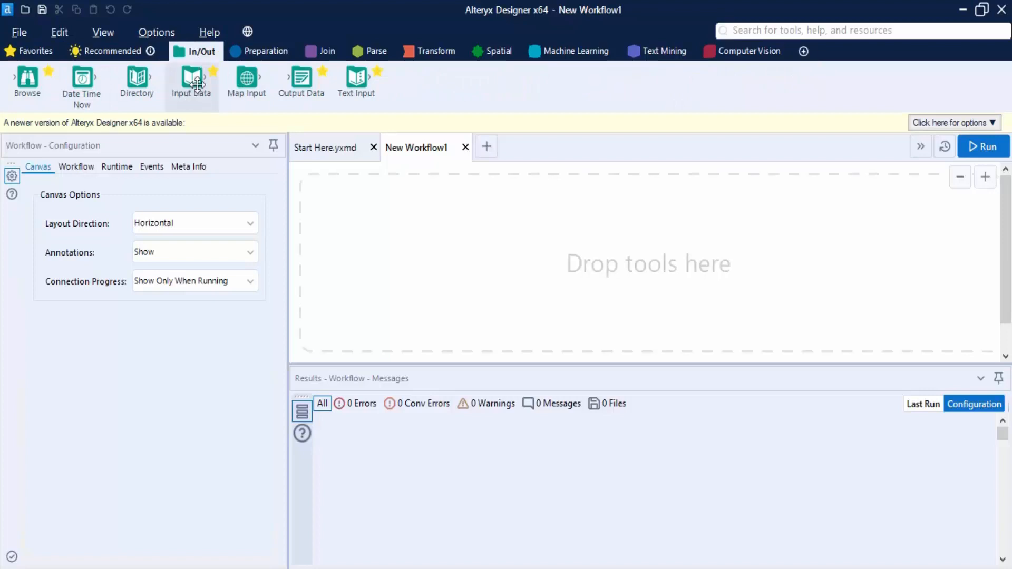
{"action": "left_click_drag", "start_coordinate": [197, 92], "coordinate": [394, 246]}
{"action": "left_click_drag", "start_coordinate": [547, 250], "coordinate": [626, 243]}
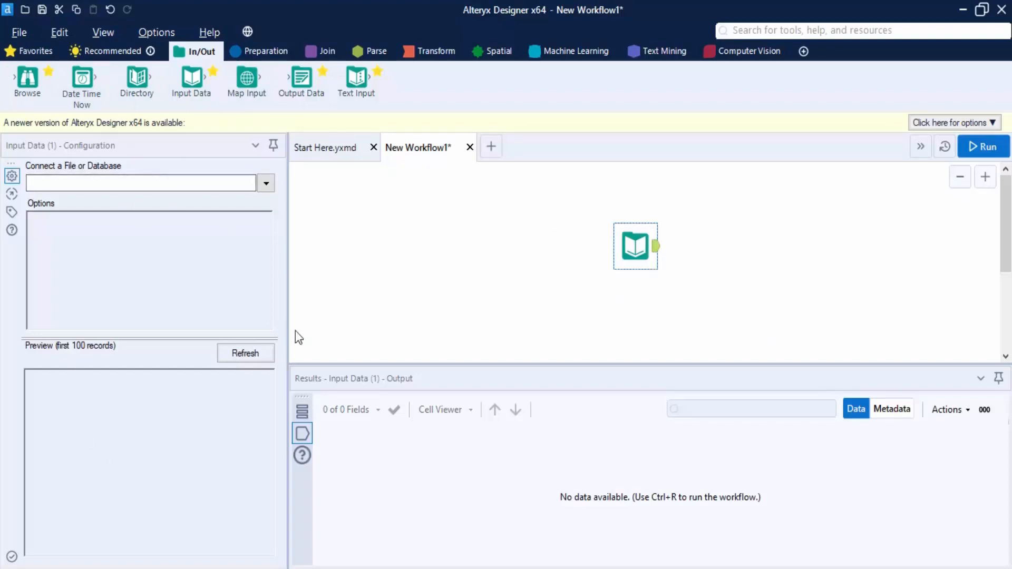
{"action": "left_click_drag", "start_coordinate": [288, 296], "coordinate": [323, 307]}
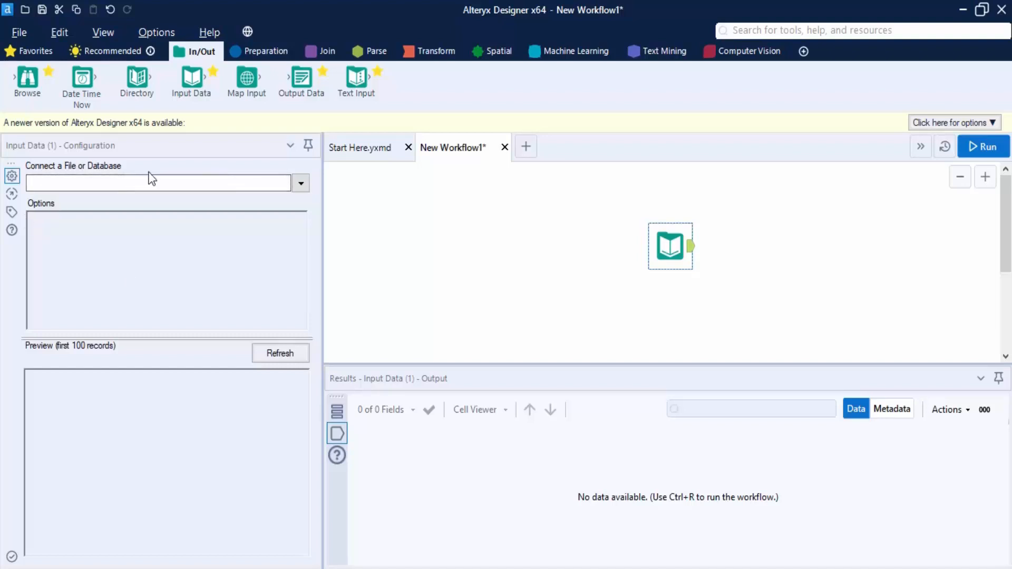
Step: Start connecting the Input Data tool to the Desktop workbook Qtr01Data.xlsx, as far as the choice of Excel sheet
{"action": "left_click", "coordinate": [307, 184]}
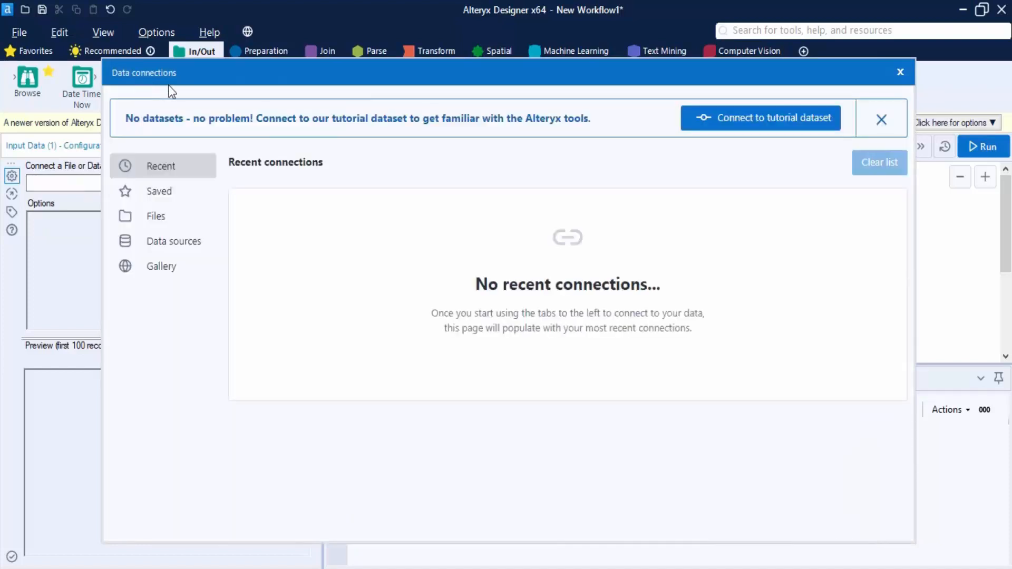
{"action": "left_click", "coordinate": [172, 229]}
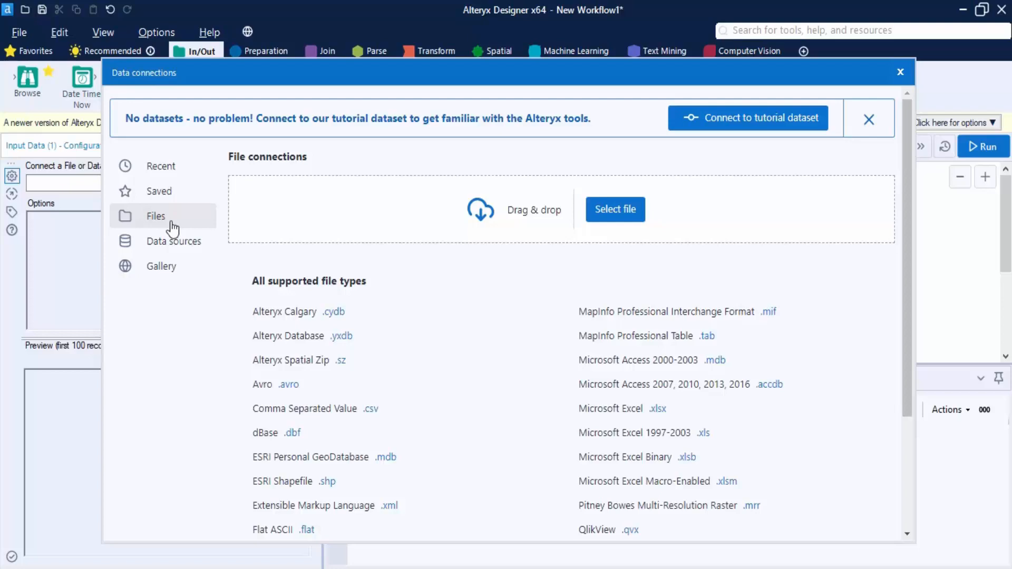
{"action": "left_click", "coordinate": [605, 210]}
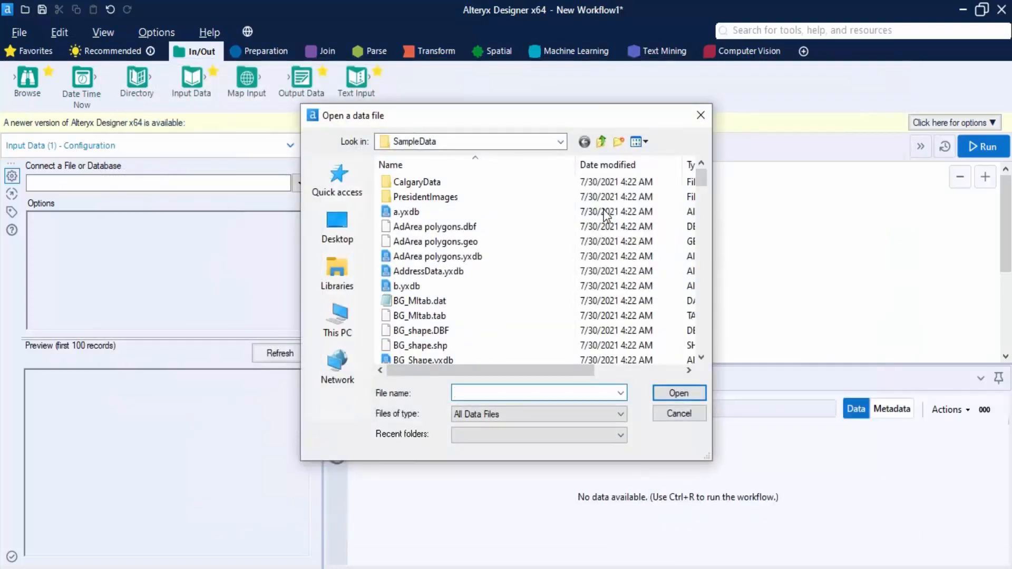
{"action": "left_click", "coordinate": [348, 238]}
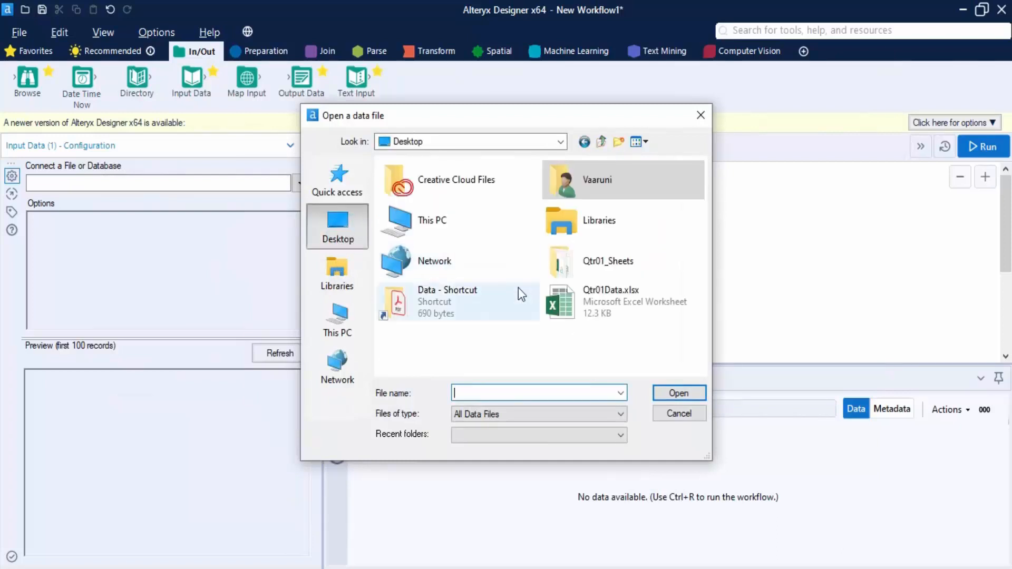
{"action": "left_click", "coordinate": [570, 308]}
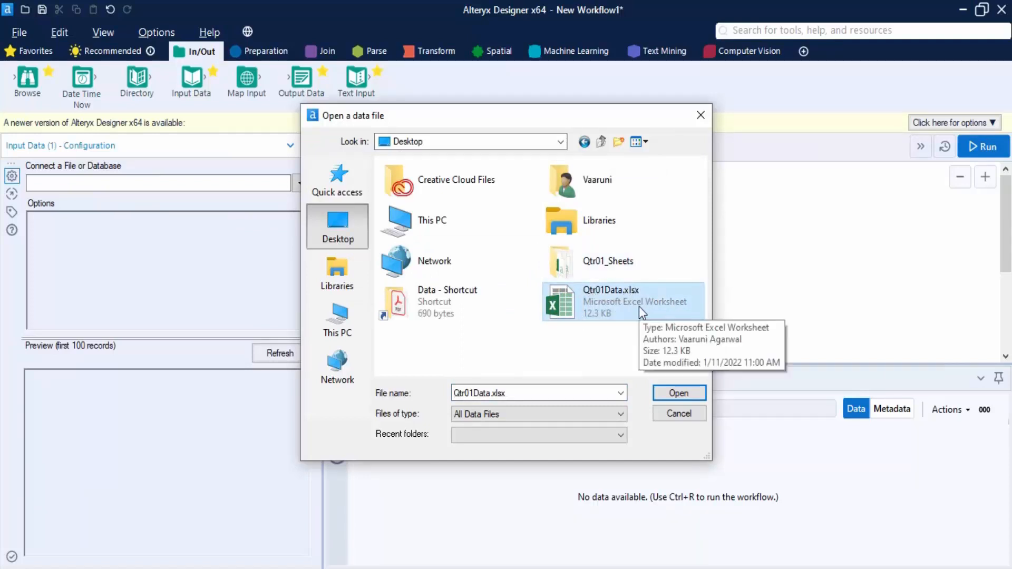
{"action": "left_click", "coordinate": [657, 394]}
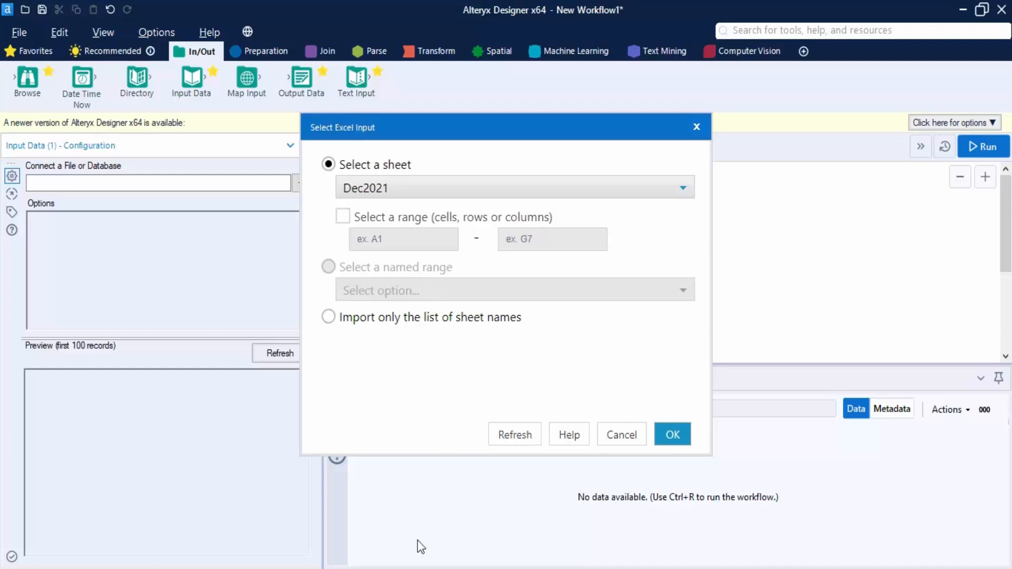
Step: Switch to Excel, compare the columns of the Jan2022, Dec2021 and Nov2021 sheets in Qtr01Data.xlsx, and close the workbook
{"action": "left_click", "coordinate": [413, 568]}
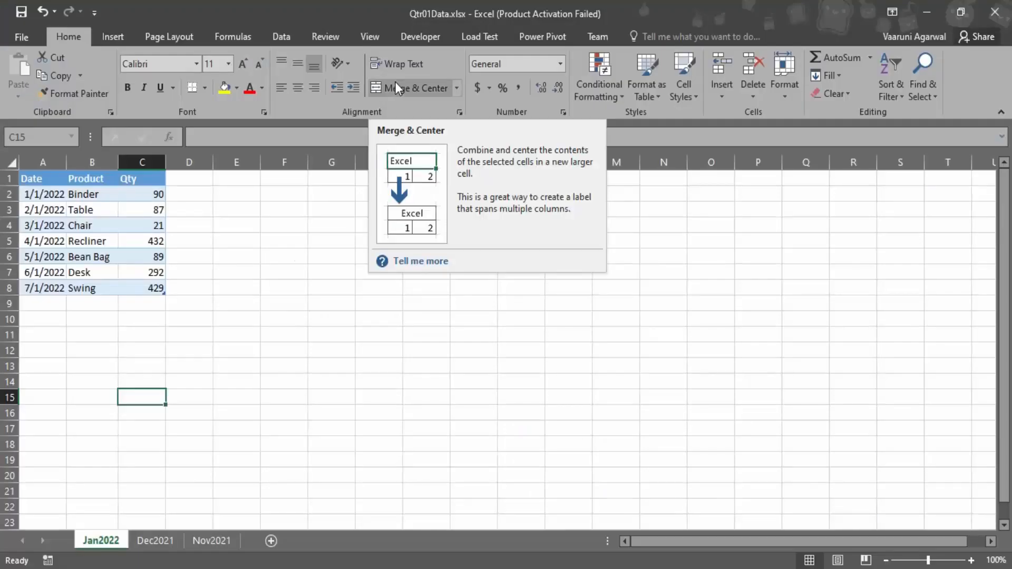
{"action": "left_click", "coordinate": [268, 236]}
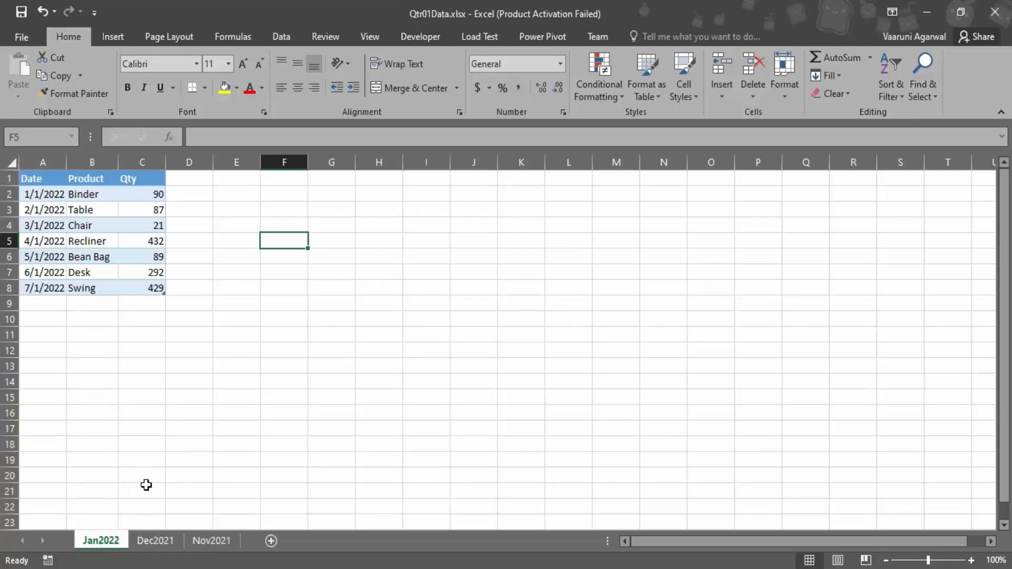
{"action": "left_click", "coordinate": [158, 541]}
{"action": "left_click", "coordinate": [199, 541]}
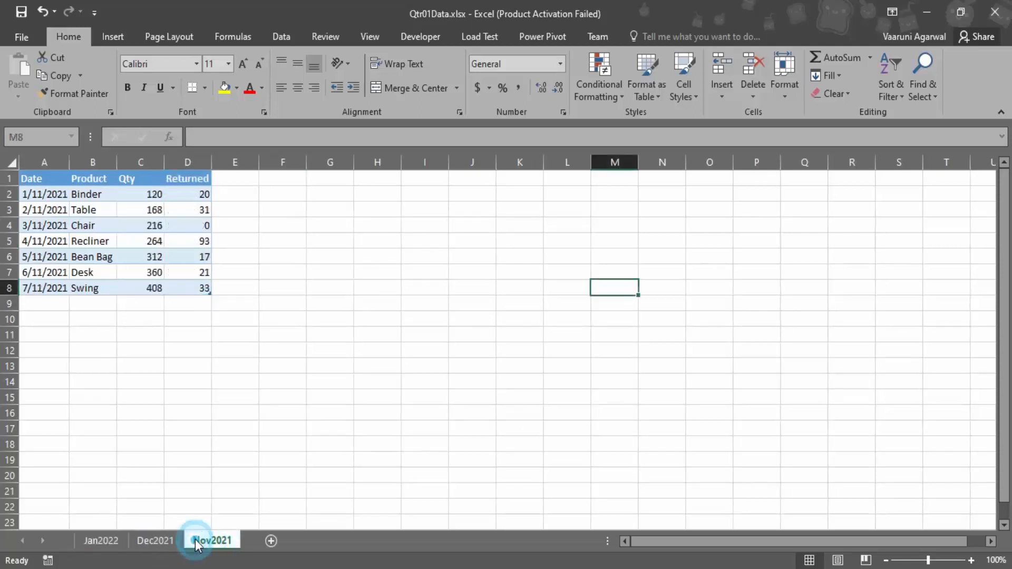
{"action": "left_click", "coordinate": [91, 543]}
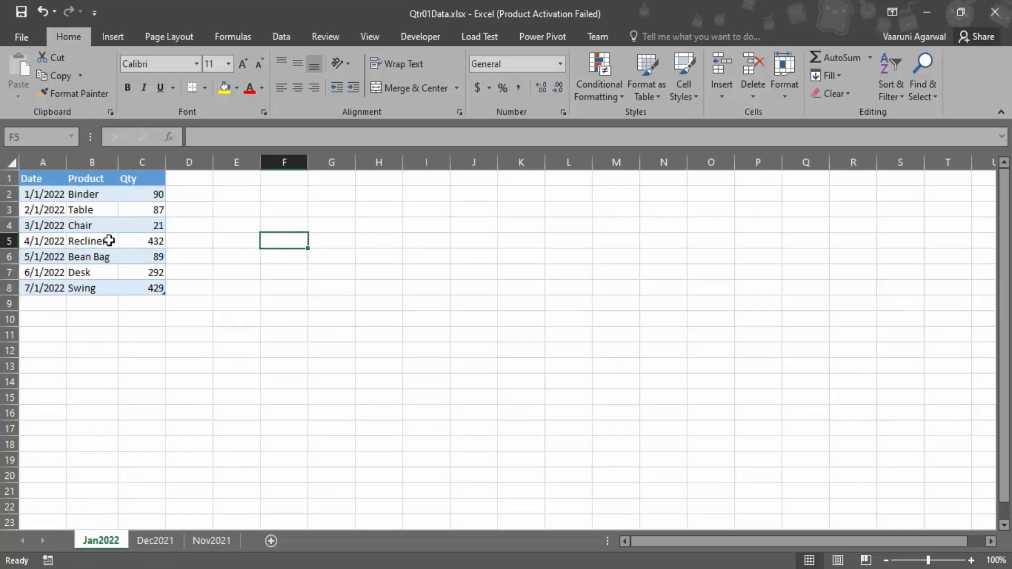
{"action": "left_click", "coordinate": [156, 541]}
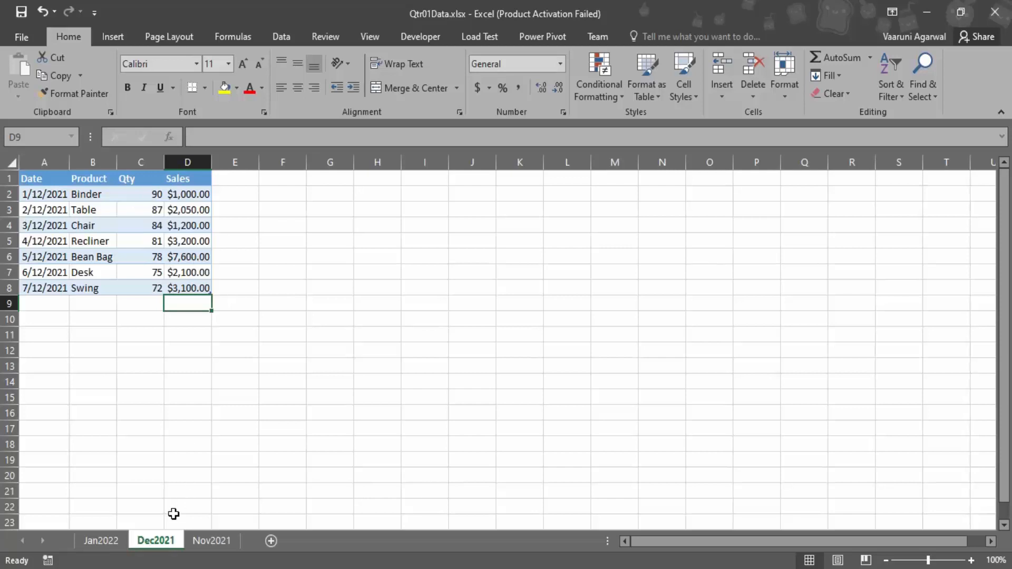
{"action": "left_click", "coordinate": [202, 545]}
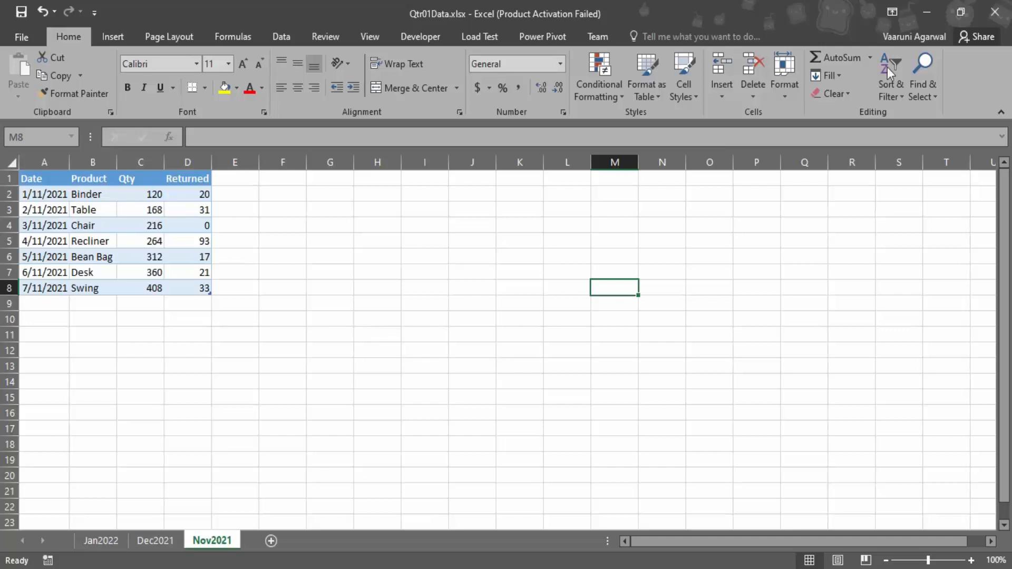
{"action": "left_click", "coordinate": [998, 13]}
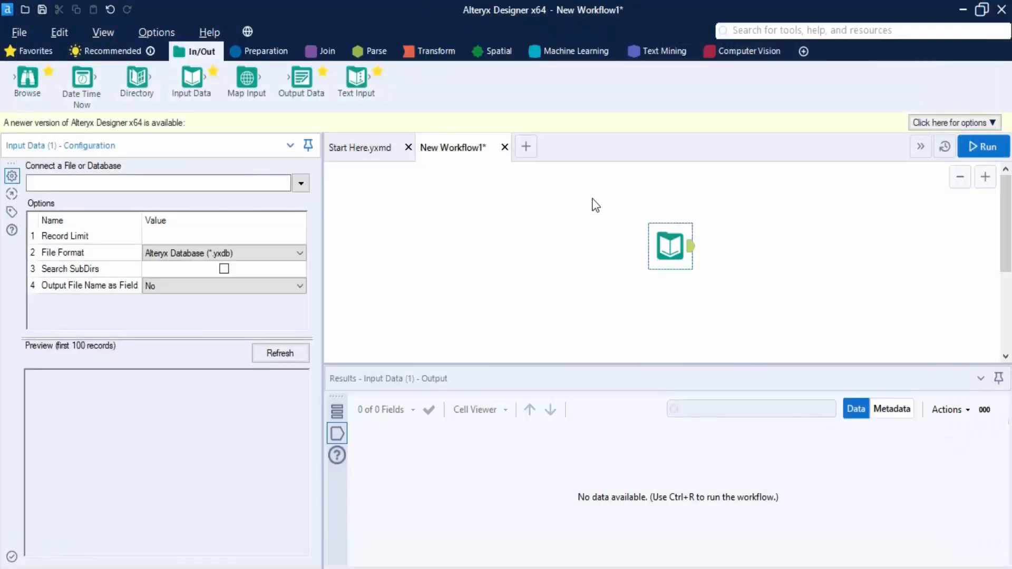
Step: Replace the Input Data tool on the canvas with a fresh one and choose Qtr01Data.xlsx from the Desktop as its source
{"action": "key", "text": "Delete"}
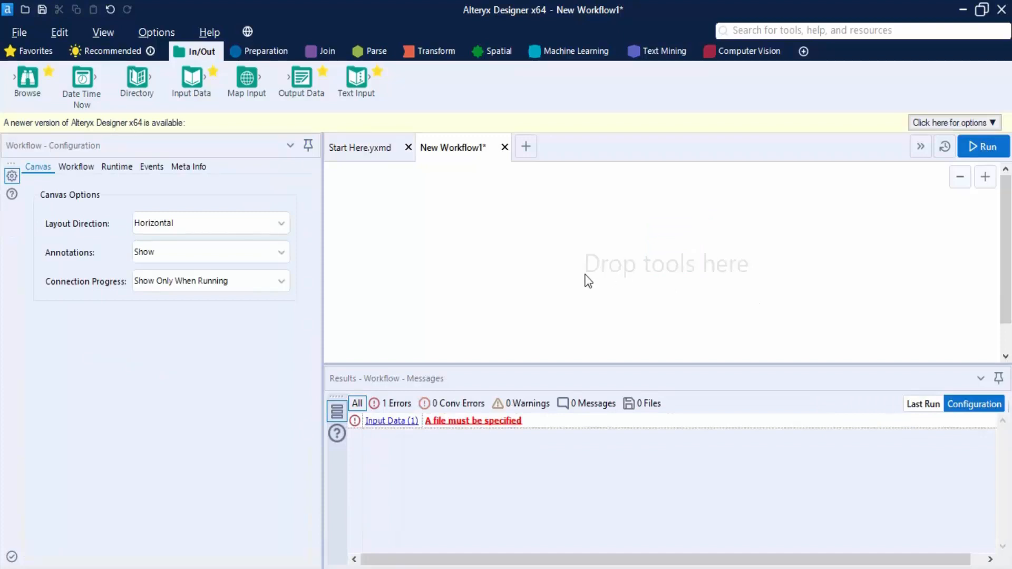
{"action": "left_click_drag", "start_coordinate": [191, 79], "coordinate": [617, 255]}
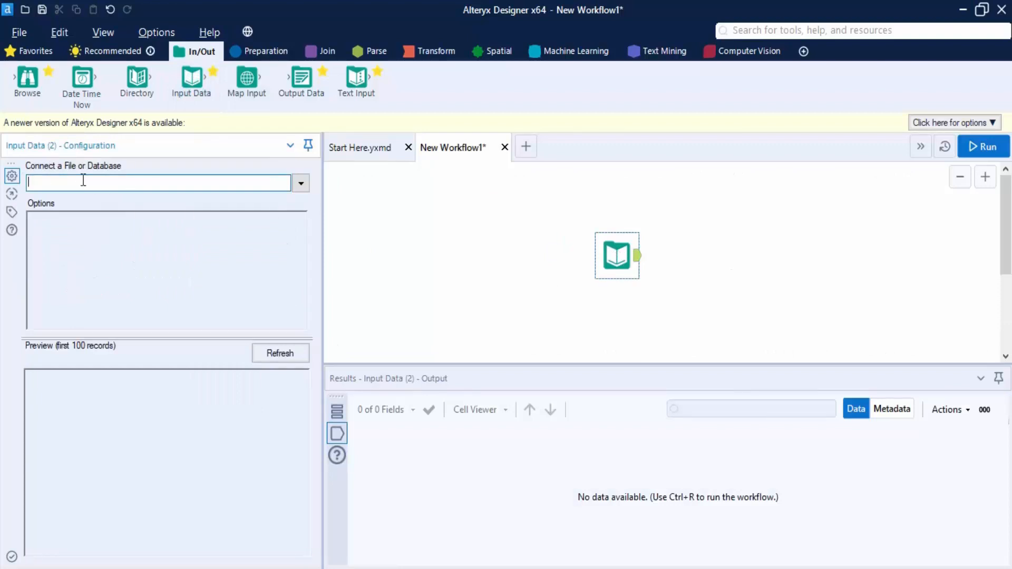
{"action": "left_click", "coordinate": [301, 186]}
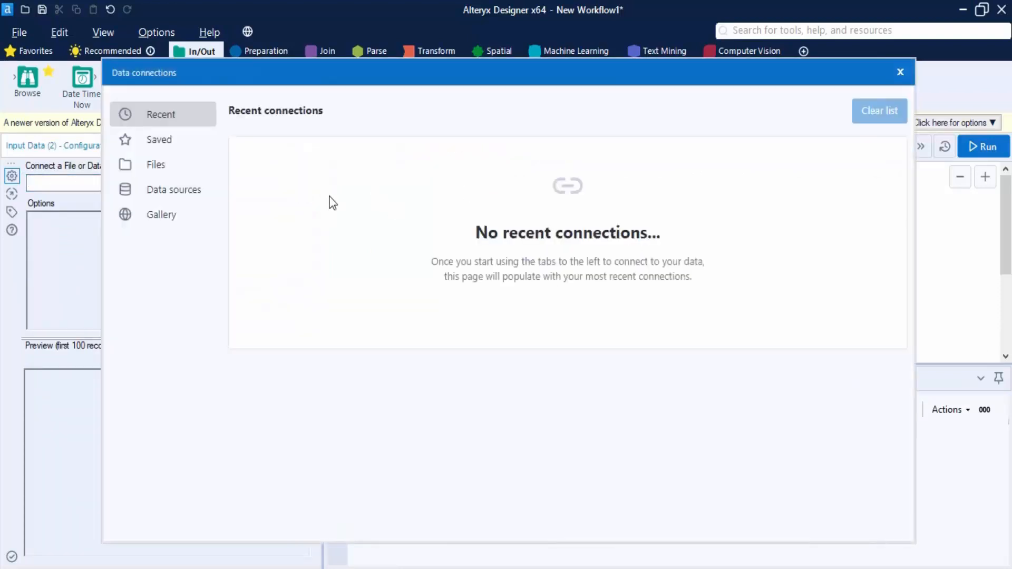
{"action": "left_click", "coordinate": [154, 162]}
{"action": "left_click", "coordinate": [609, 157]}
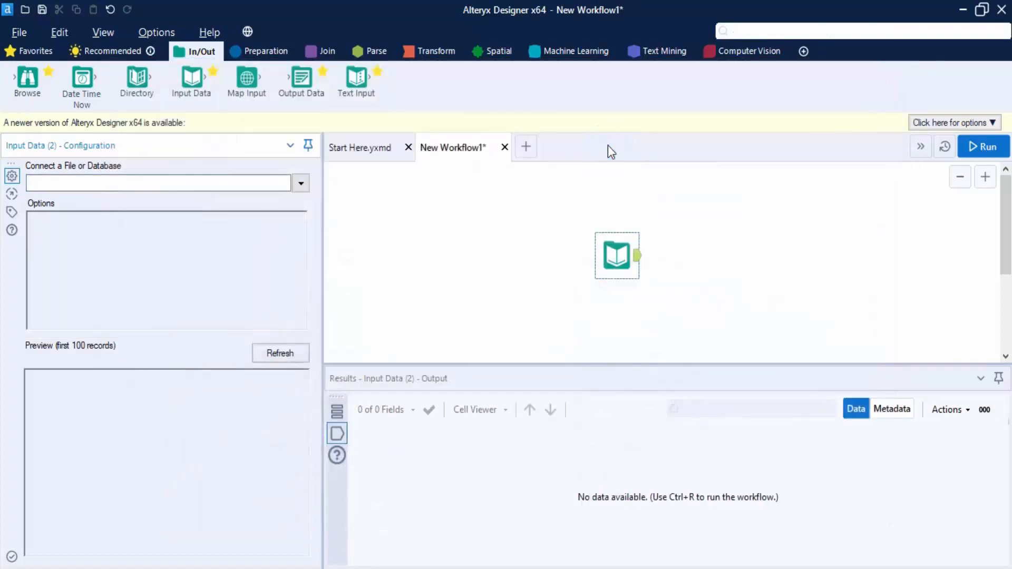
{"action": "left_click", "coordinate": [417, 212]}
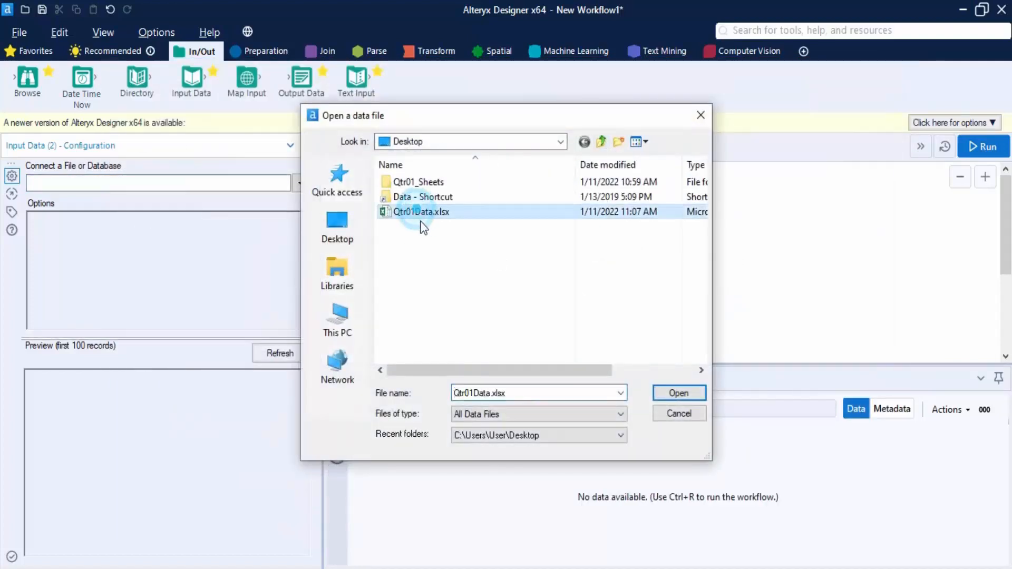
{"action": "left_click", "coordinate": [678, 392]}
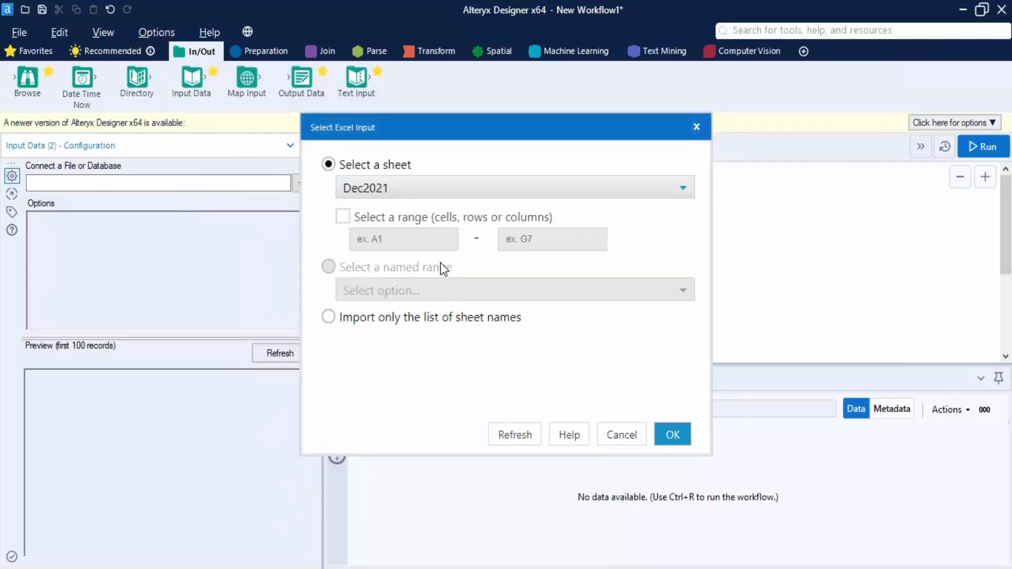
Step: Try the Excel input options for choosing a sheet, restricting a cell range and importing only the list of sheet names
{"action": "left_click", "coordinate": [436, 197]}
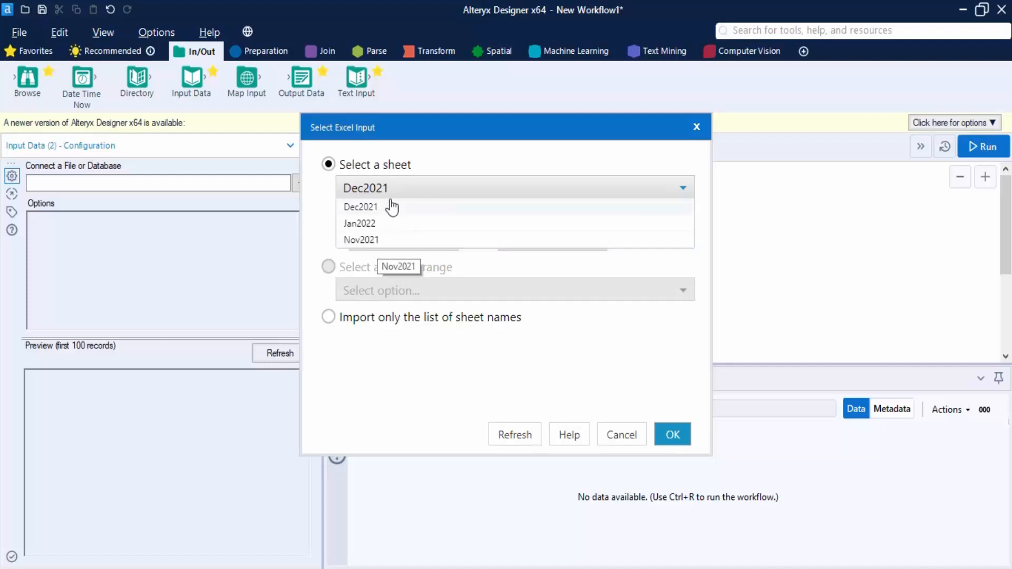
{"action": "left_click", "coordinate": [448, 157]}
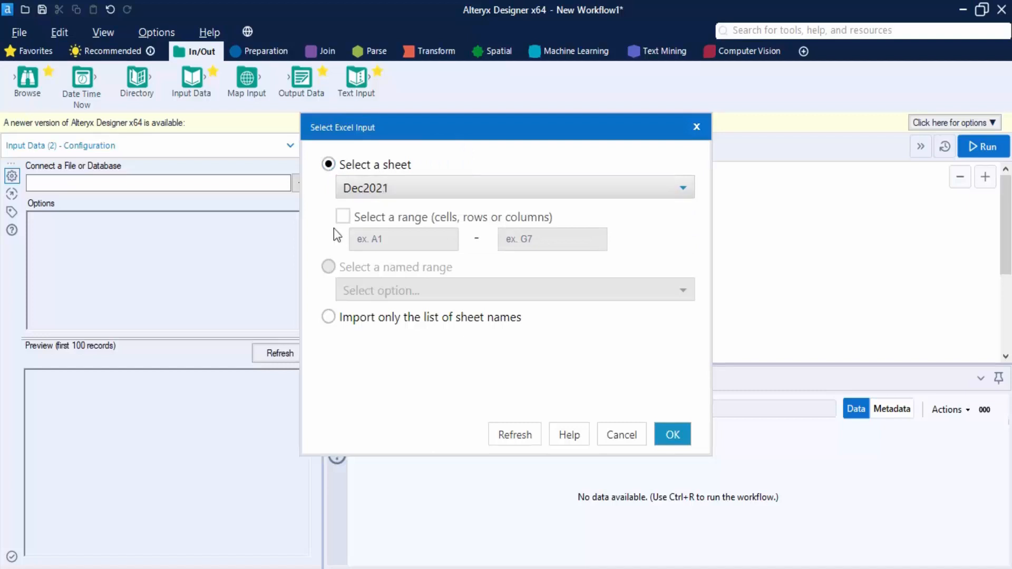
{"action": "left_click", "coordinate": [344, 217]}
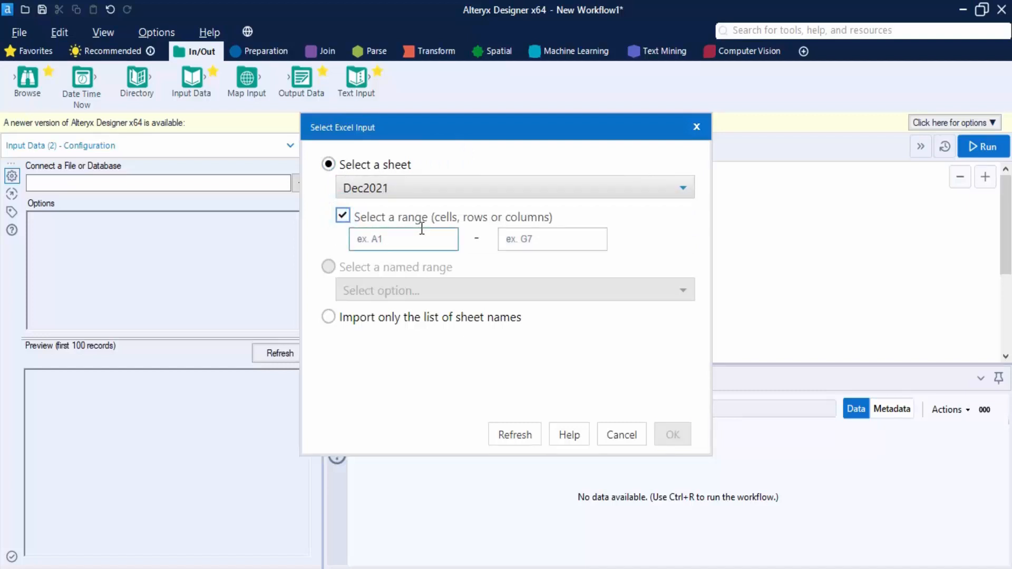
{"action": "left_click", "coordinate": [343, 217]}
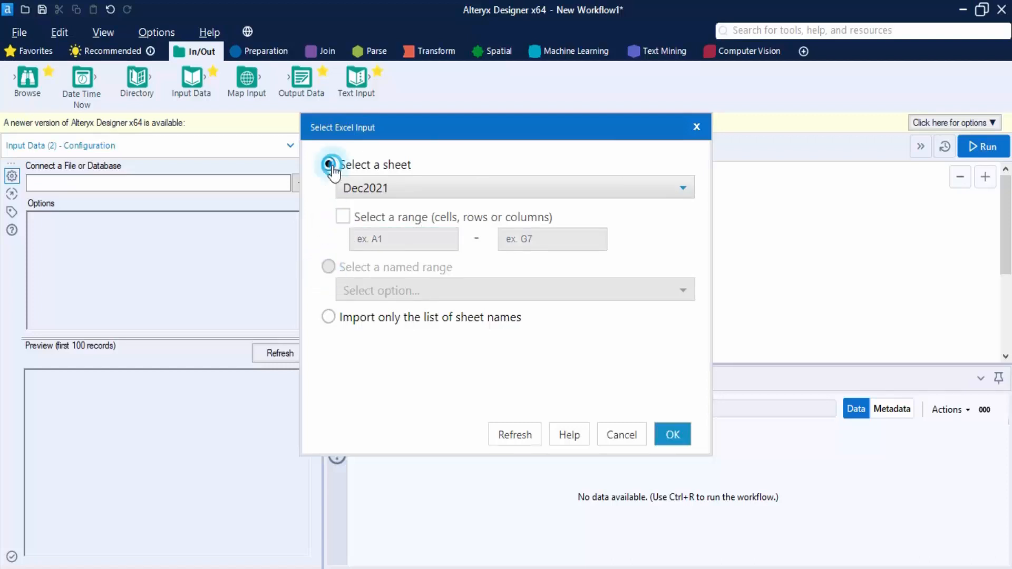
{"action": "left_click", "coordinate": [328, 165]}
{"action": "left_click", "coordinate": [426, 290]}
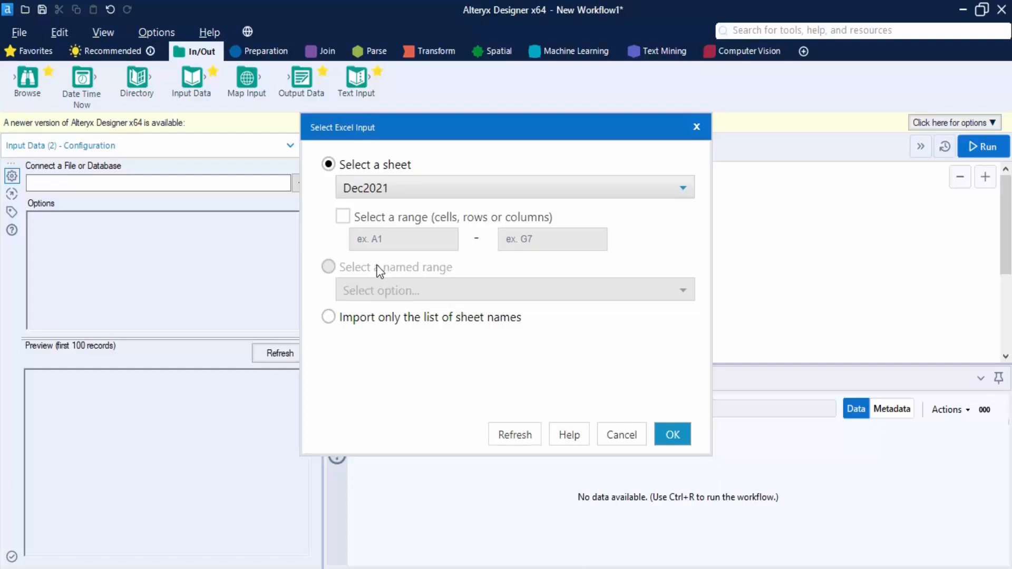
{"action": "left_click", "coordinate": [327, 317]}
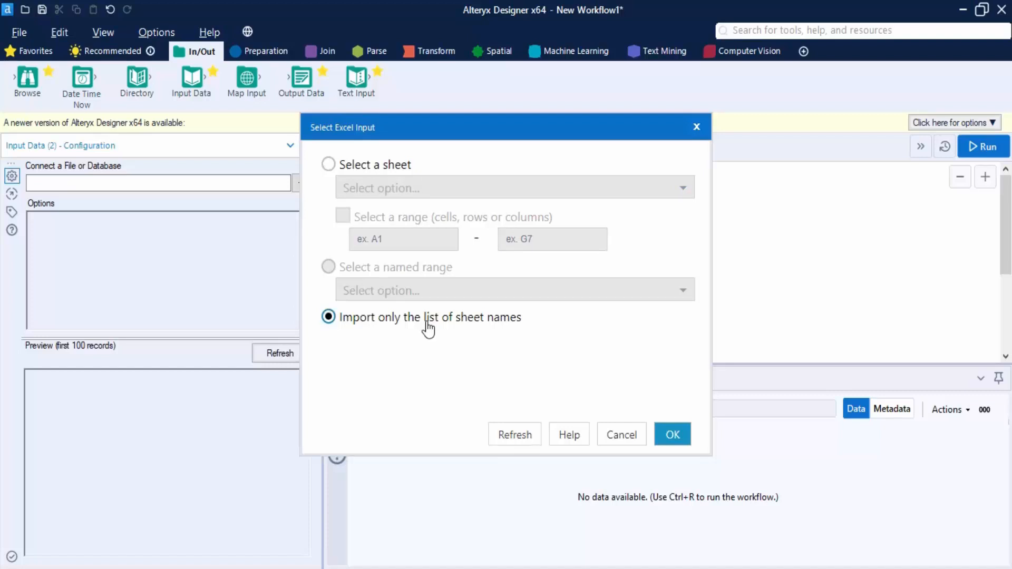
Step: Import the Dec2021 sheet into the Input Data tool and widen the configuration pane slightly
{"action": "left_click", "coordinate": [327, 164]}
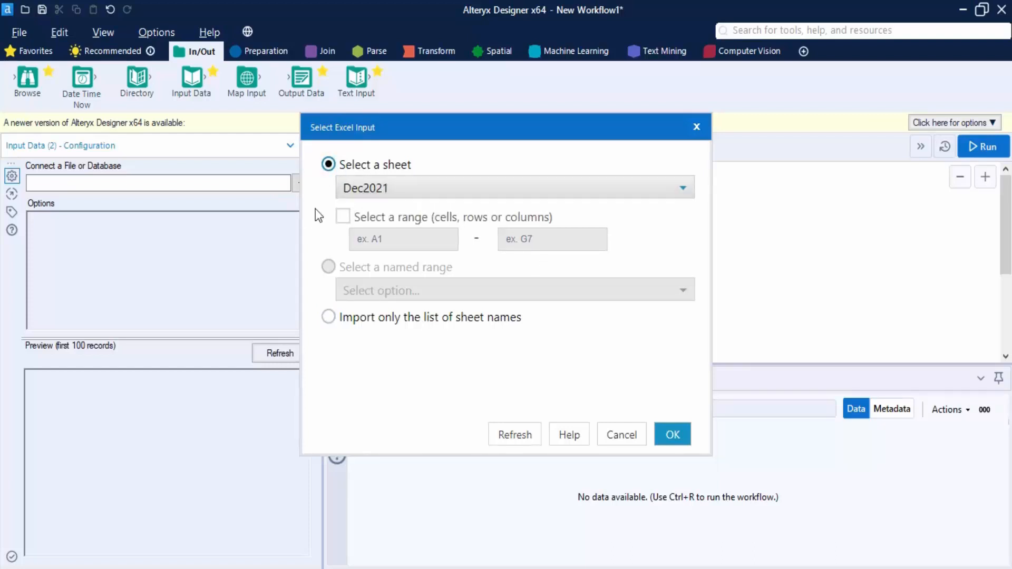
{"action": "left_click", "coordinate": [672, 434]}
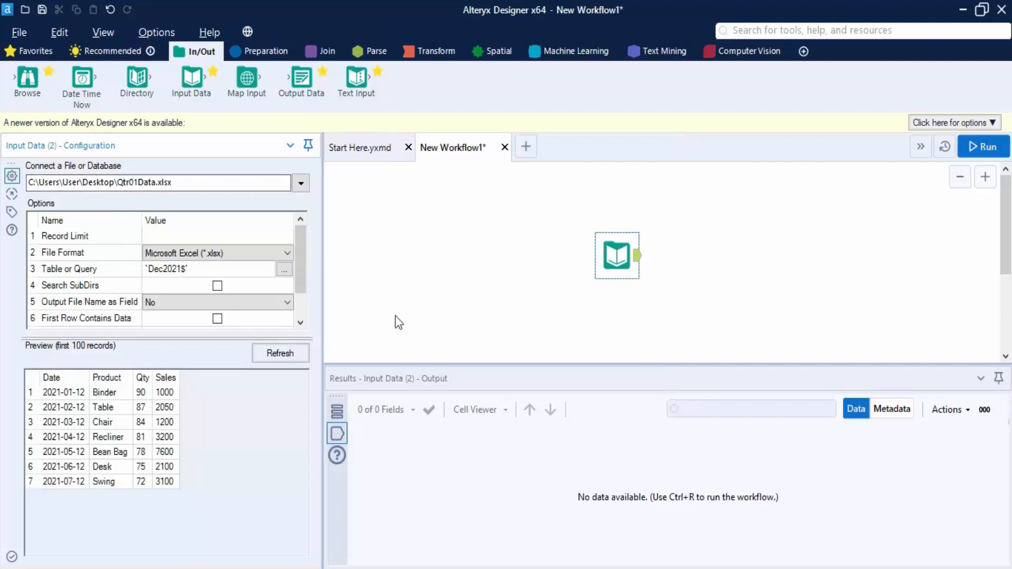
{"action": "left_click_drag", "start_coordinate": [323, 308], "coordinate": [341, 306]}
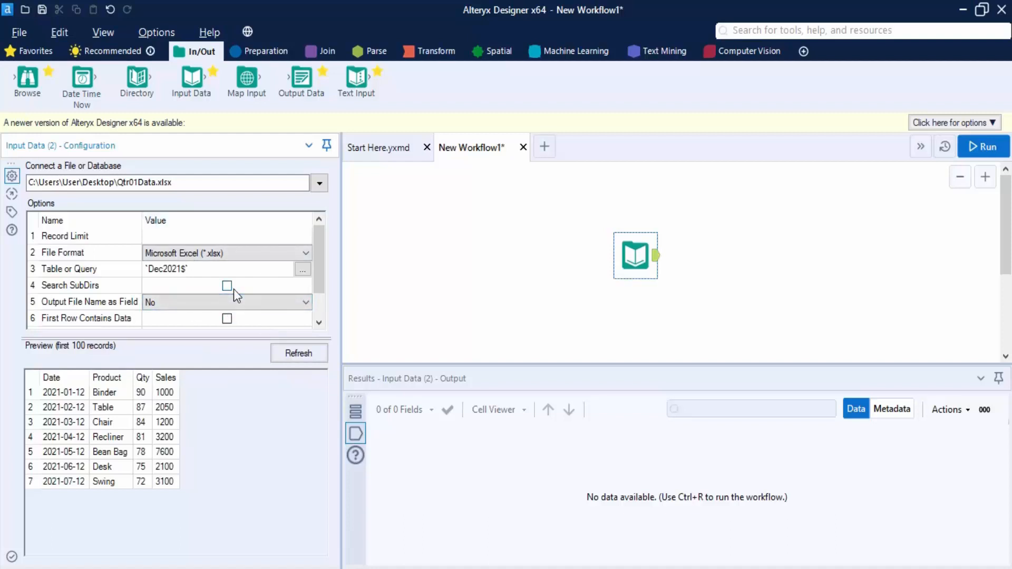
Step: Set the Input Data tool's record limit to 5, refresh its preview, and run the workflow
{"action": "left_click", "coordinate": [153, 241]}
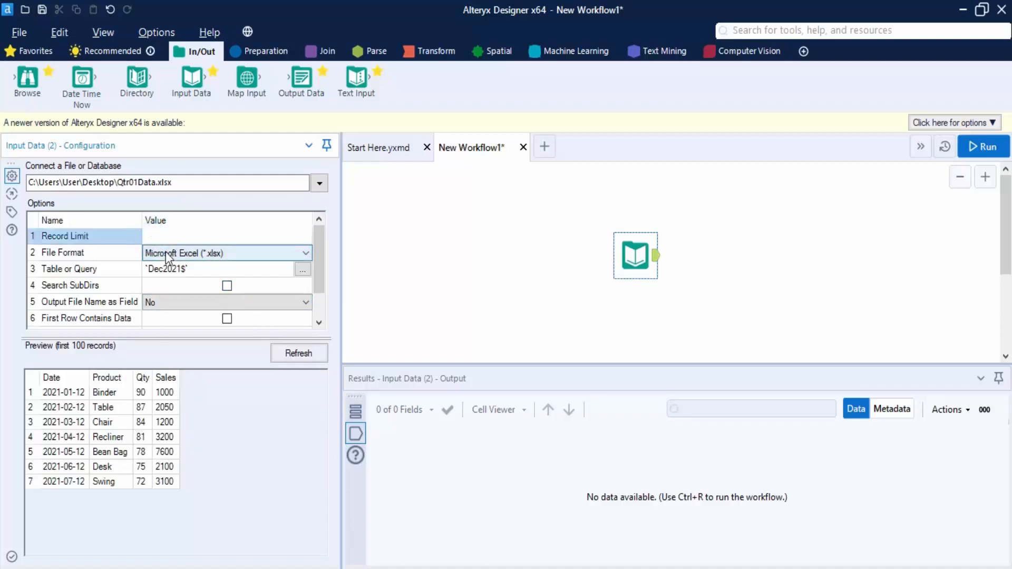
{"action": "type", "text": "5"}
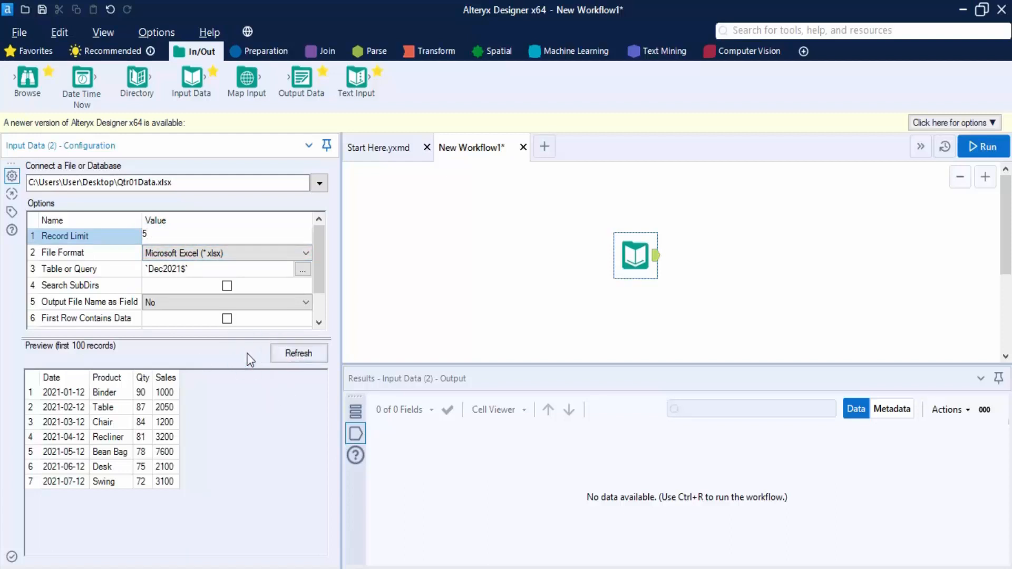
{"action": "left_click", "coordinate": [298, 357]}
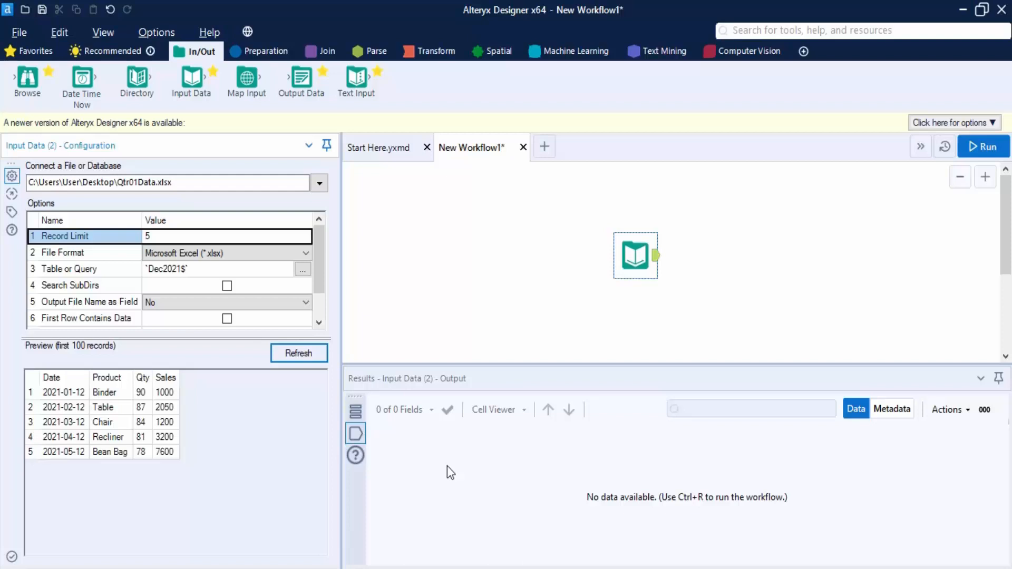
{"action": "left_click", "coordinate": [966, 144]}
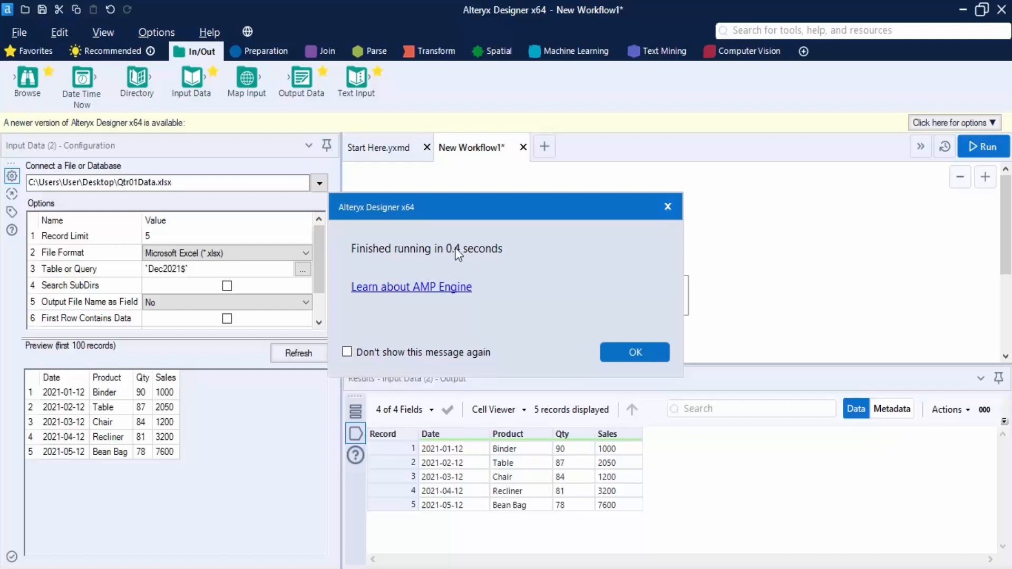
Step: Close the run message and hide the Date field in the Input Data tool's results
{"action": "left_click", "coordinate": [641, 350]}
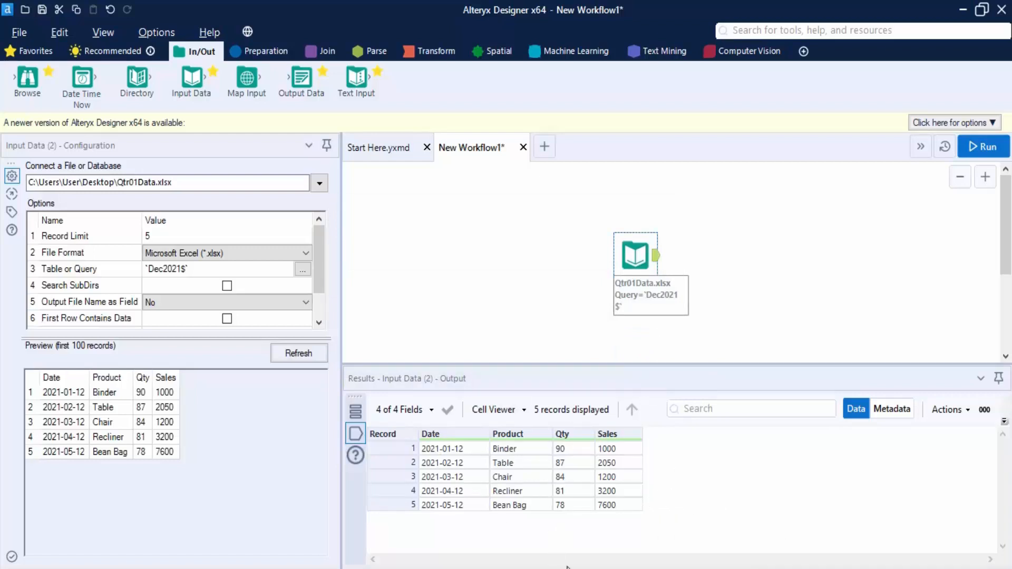
{"action": "left_click", "coordinate": [421, 416]}
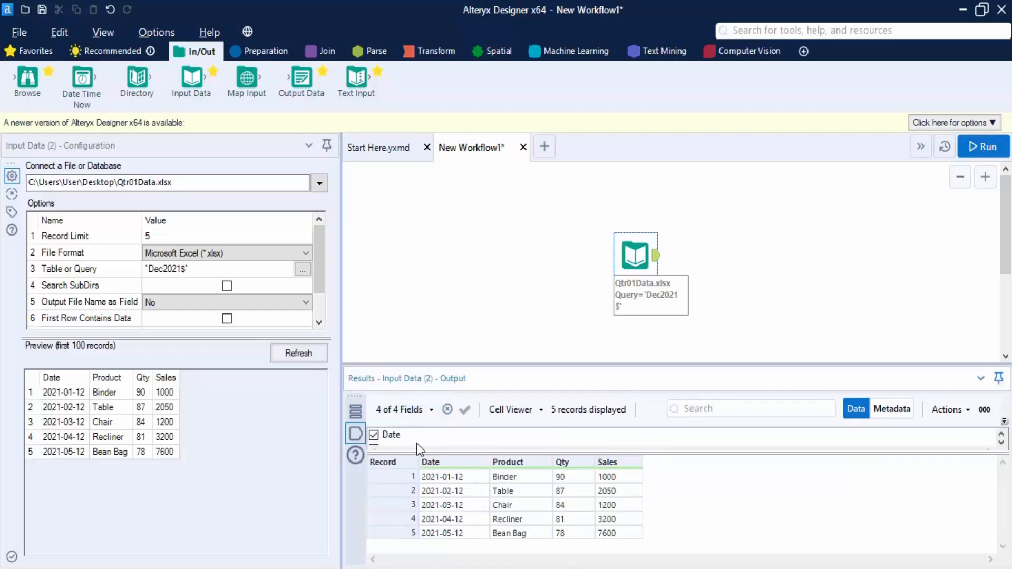
{"action": "left_click", "coordinate": [433, 411]}
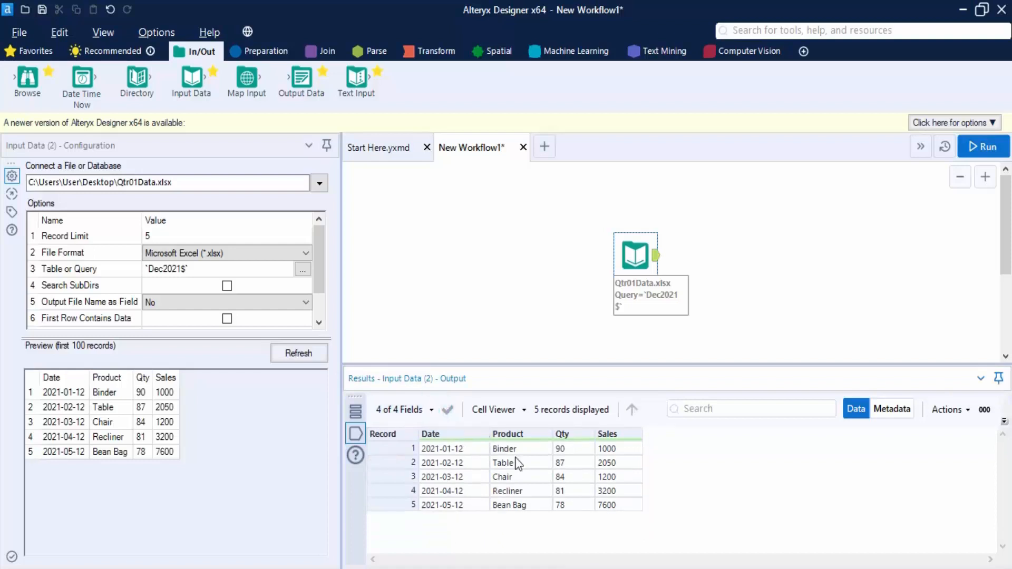
{"action": "left_click", "coordinate": [432, 410]}
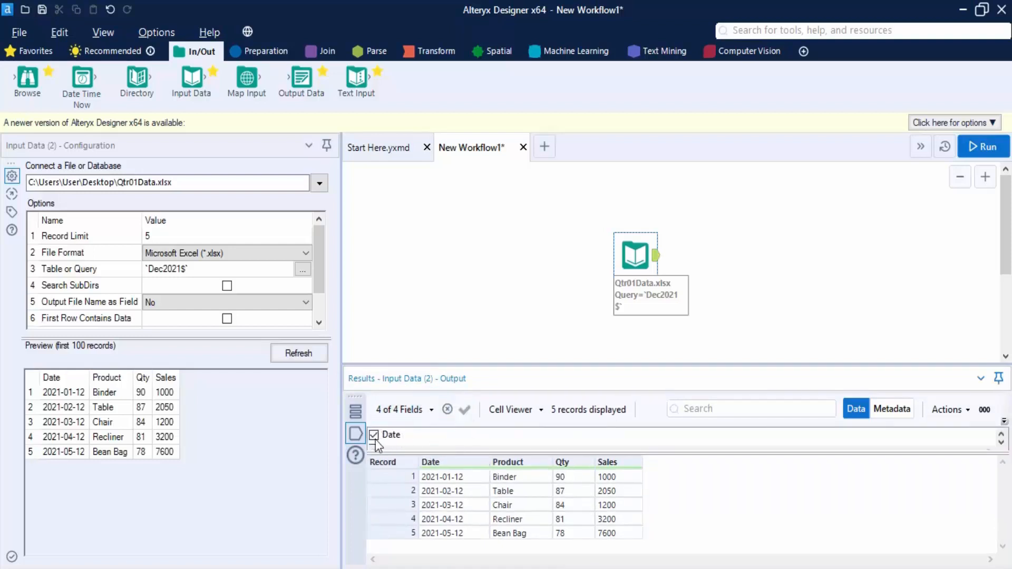
{"action": "scroll", "coordinate": [475, 443], "scroll_direction": "down", "scroll_amount": 1}
{"action": "left_click_drag", "start_coordinate": [820, 452], "coordinate": [823, 515]}
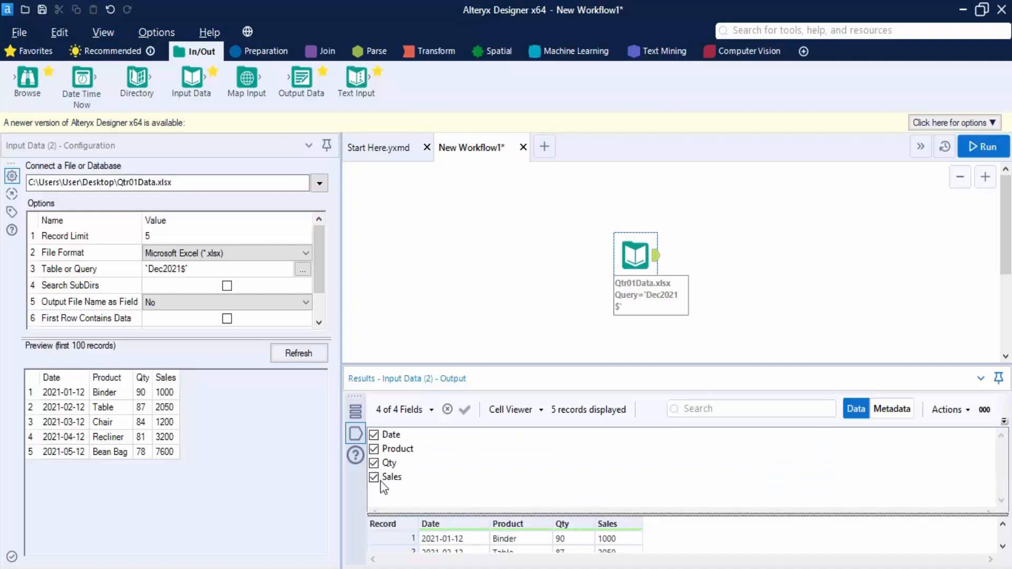
{"action": "left_click", "coordinate": [374, 435]}
{"action": "left_click_drag", "start_coordinate": [576, 515], "coordinate": [587, 452]}
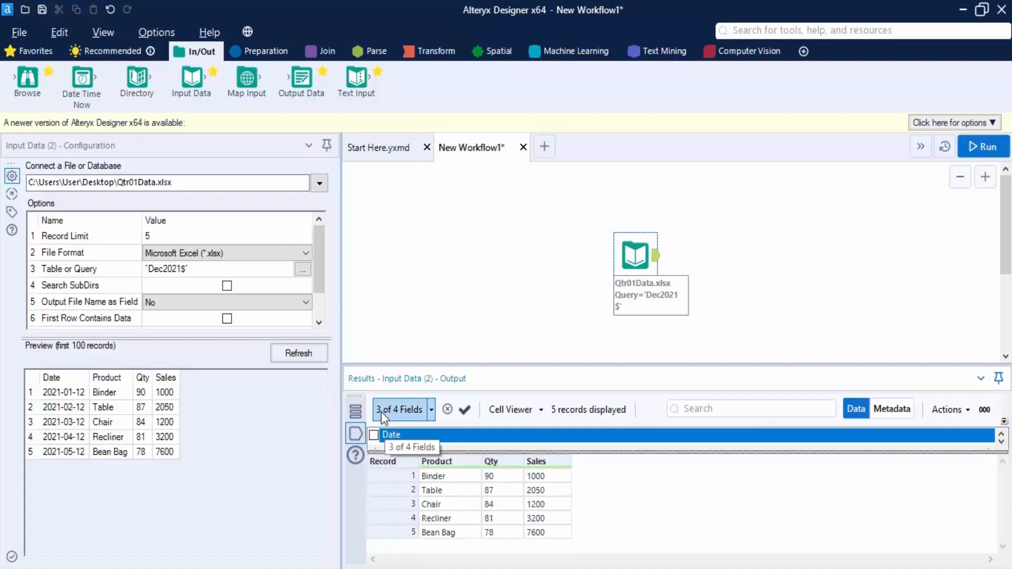
Step: Deselect all fields in the results, show all of them again, and close the field list
{"action": "left_click", "coordinate": [447, 409]}
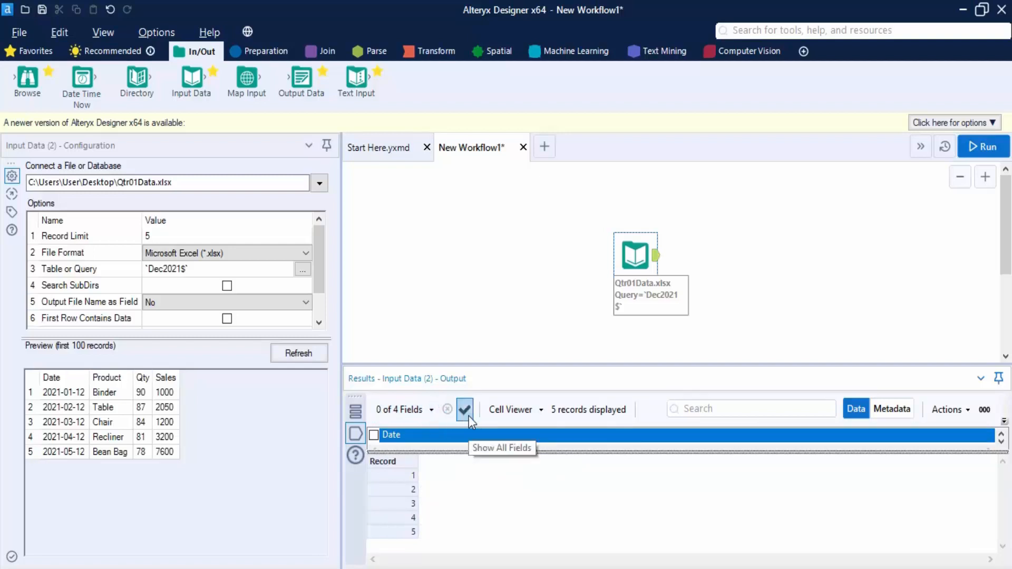
{"action": "left_click", "coordinate": [468, 414]}
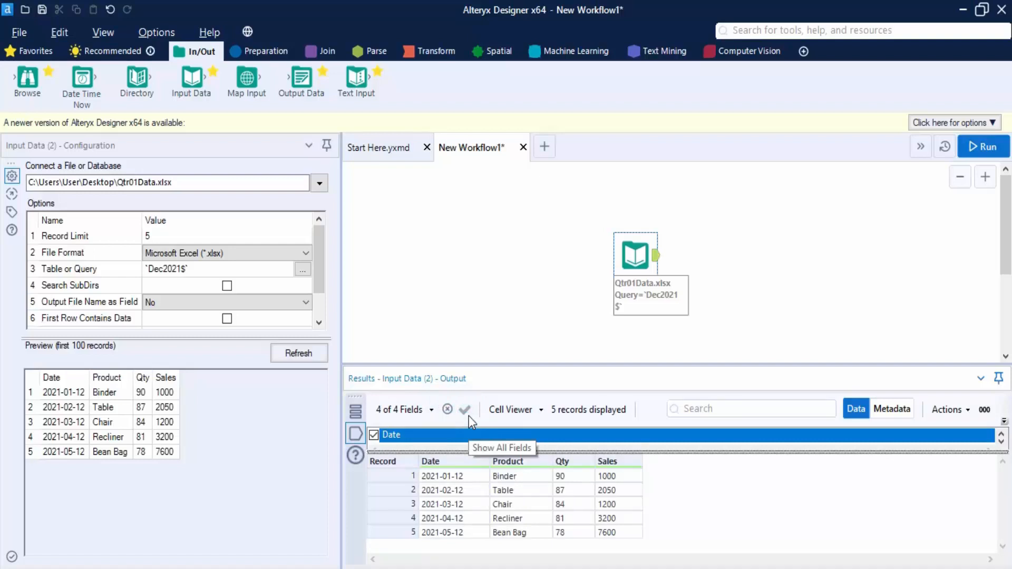
{"action": "left_click", "coordinate": [431, 410]}
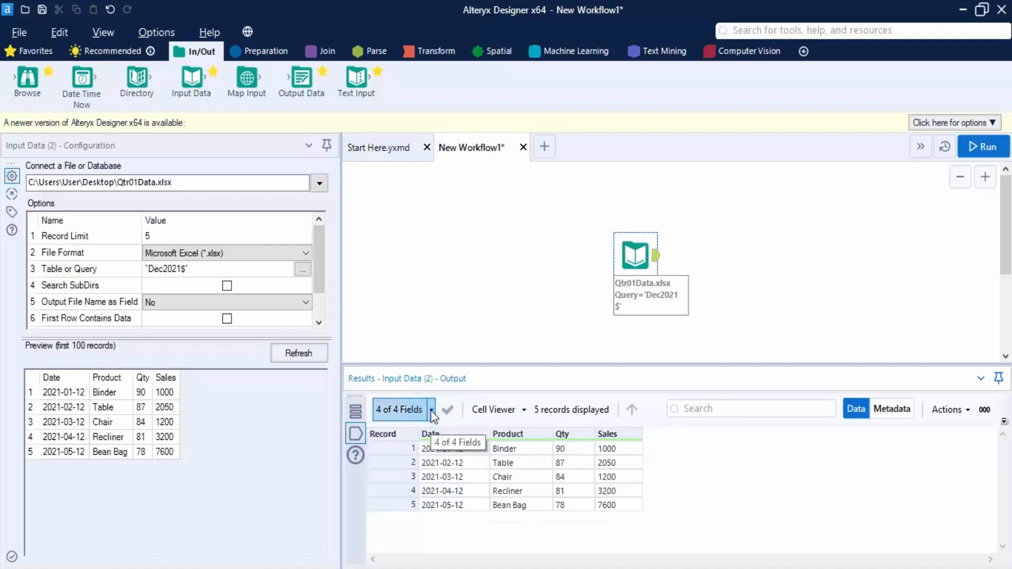
Step: Examine the schema information of the output fields in the Cell Viewer and close it
{"action": "left_click", "coordinate": [523, 409]}
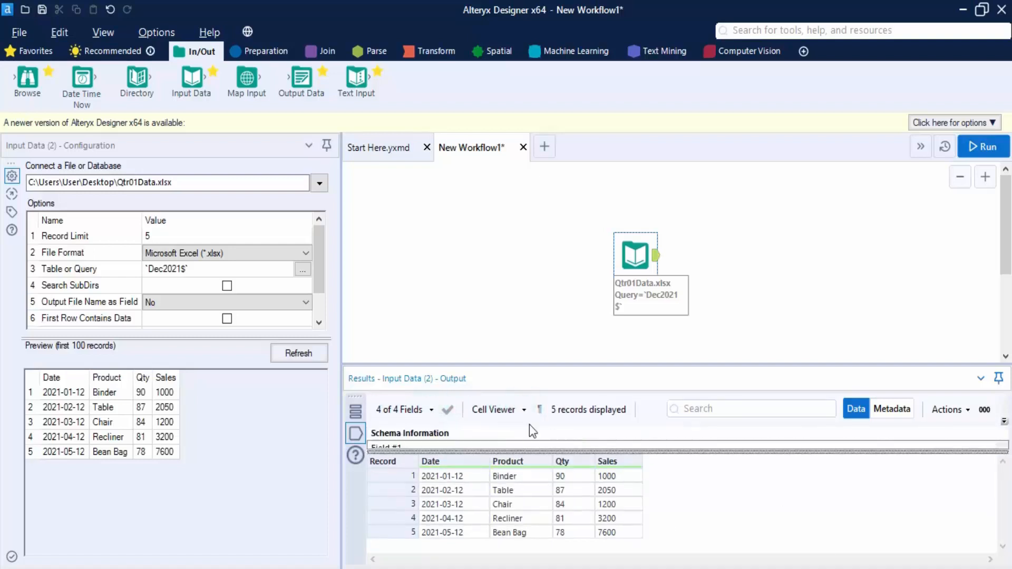
{"action": "left_click_drag", "start_coordinate": [593, 452], "coordinate": [551, 538]}
{"action": "scroll", "coordinate": [461, 466], "scroll_direction": "down", "scroll_amount": 3}
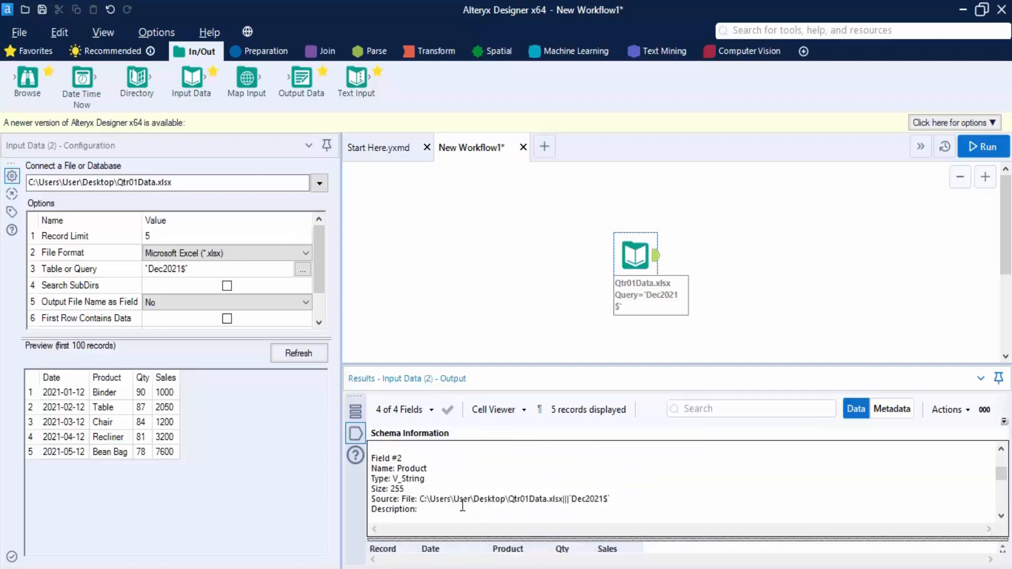
{"action": "scroll", "coordinate": [462, 506], "scroll_direction": "up", "scroll_amount": 2}
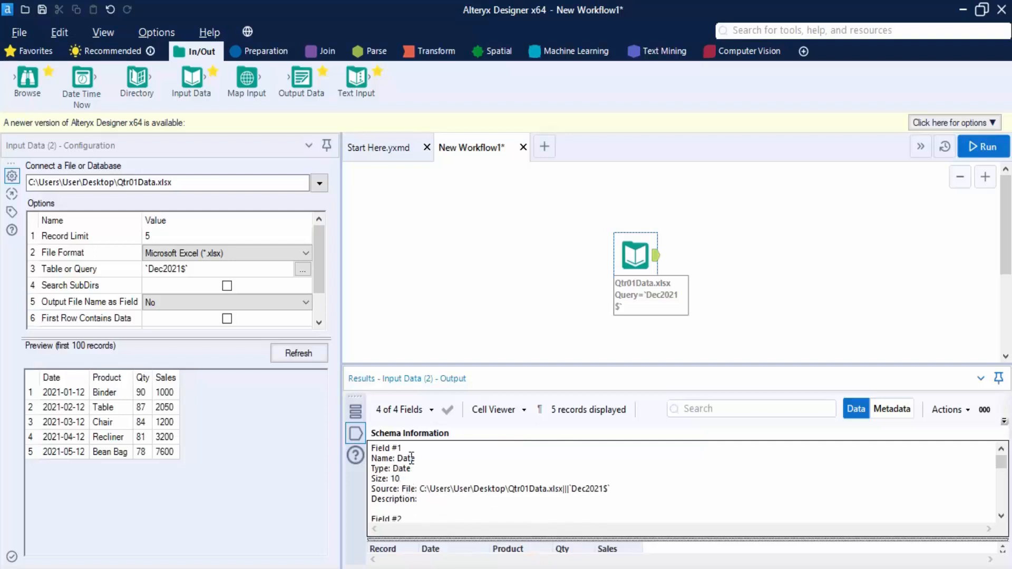
{"action": "left_click", "coordinate": [481, 498]}
{"action": "scroll", "coordinate": [580, 496], "scroll_direction": "down", "scroll_amount": 7}
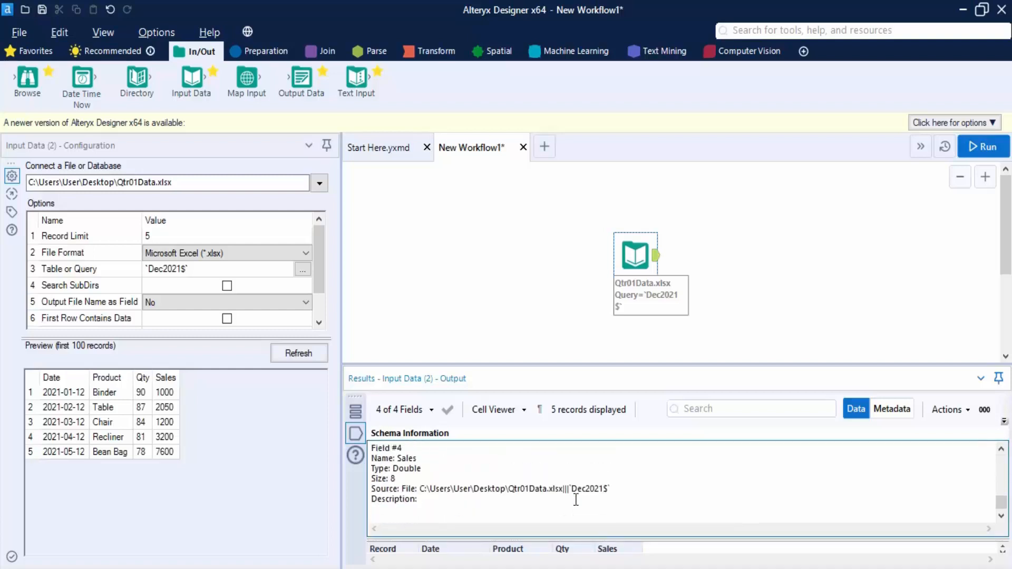
{"action": "left_click", "coordinate": [524, 410]}
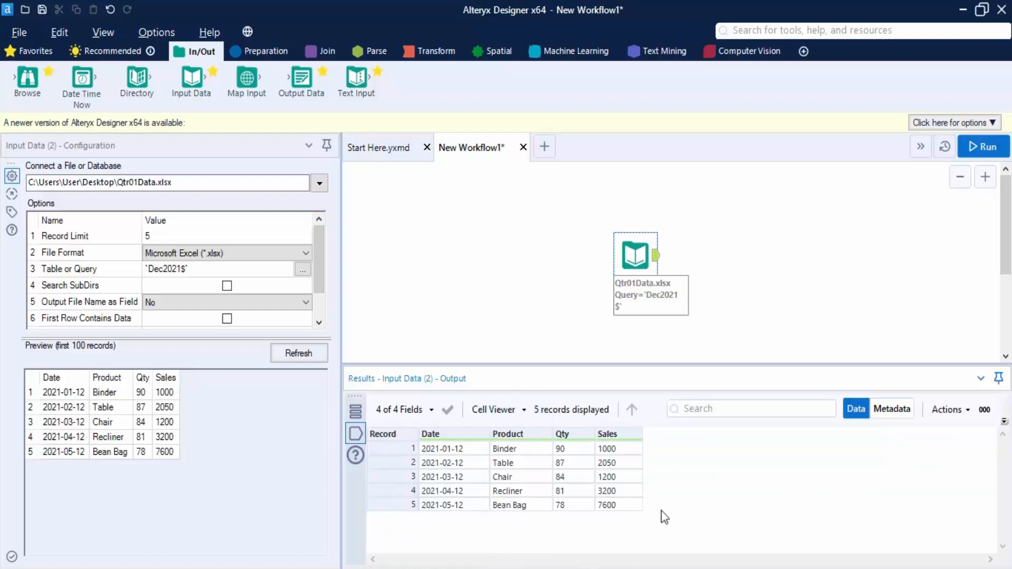
Step: View the output's metadata with the Source column widened, and return to the data view
{"action": "left_click", "coordinate": [893, 409]}
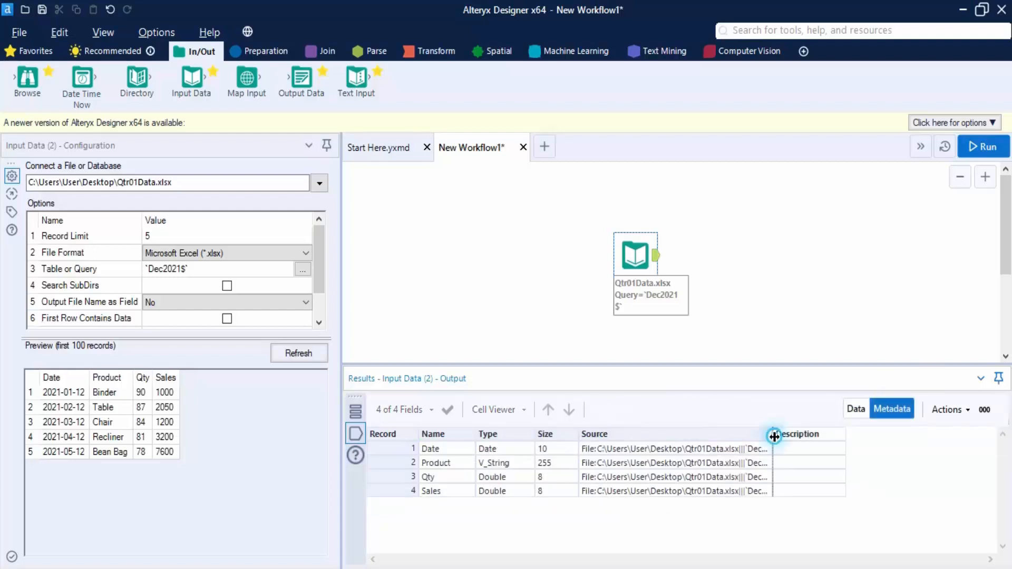
{"action": "left_click_drag", "start_coordinate": [772, 433], "coordinate": [830, 433]}
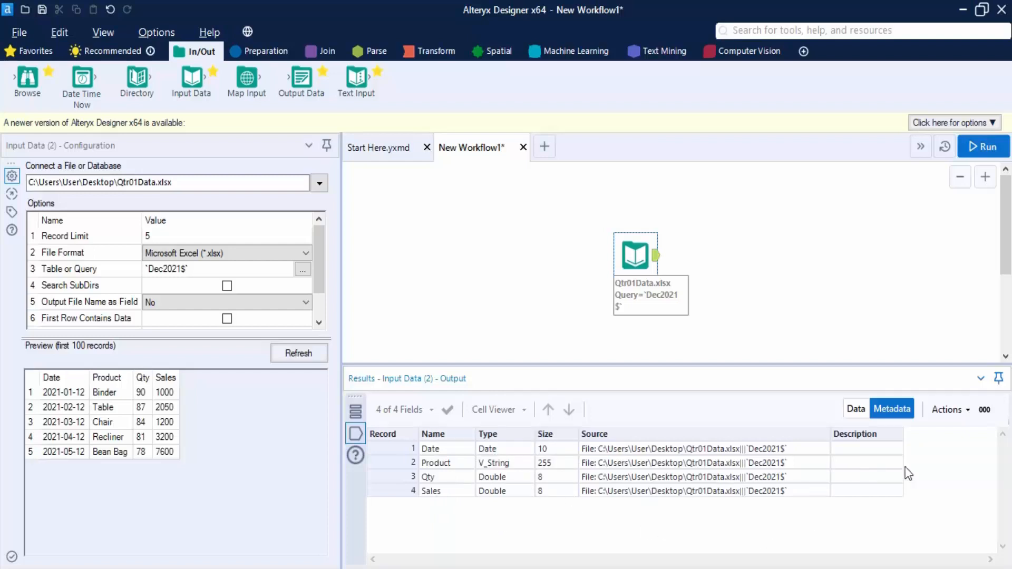
{"action": "left_click", "coordinate": [863, 412]}
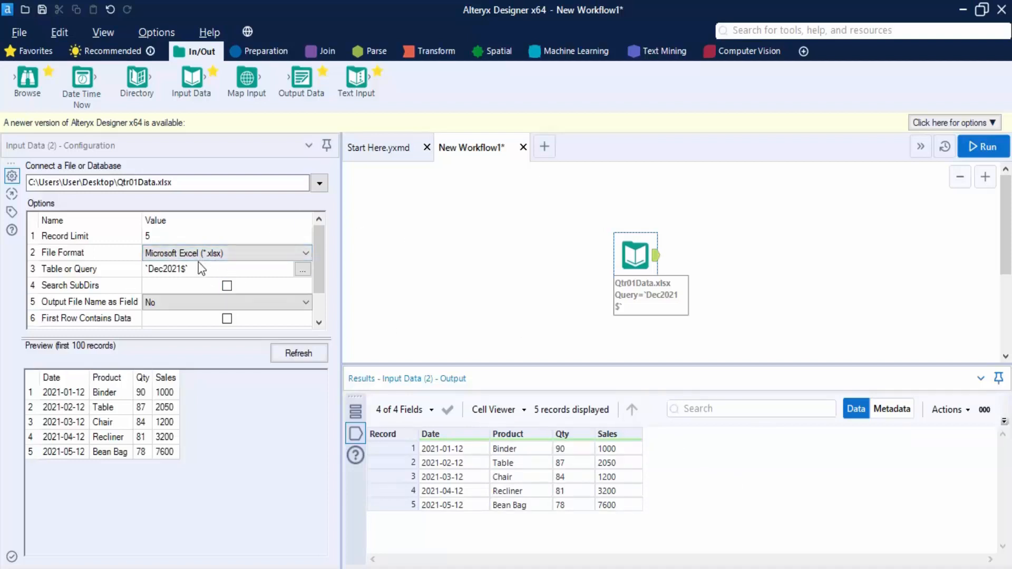
Step: Review the file formats the Input Data tool supports and keep Microsoft Excel (*.xlsx)
{"action": "left_click", "coordinate": [276, 252]}
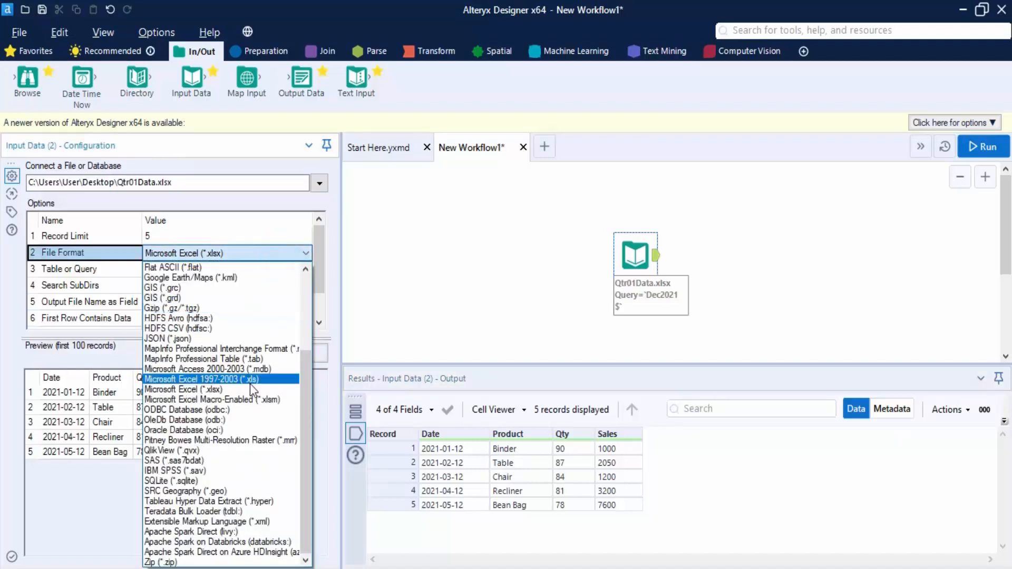
{"action": "scroll", "coordinate": [176, 530], "scroll_direction": "up", "scroll_amount": 4}
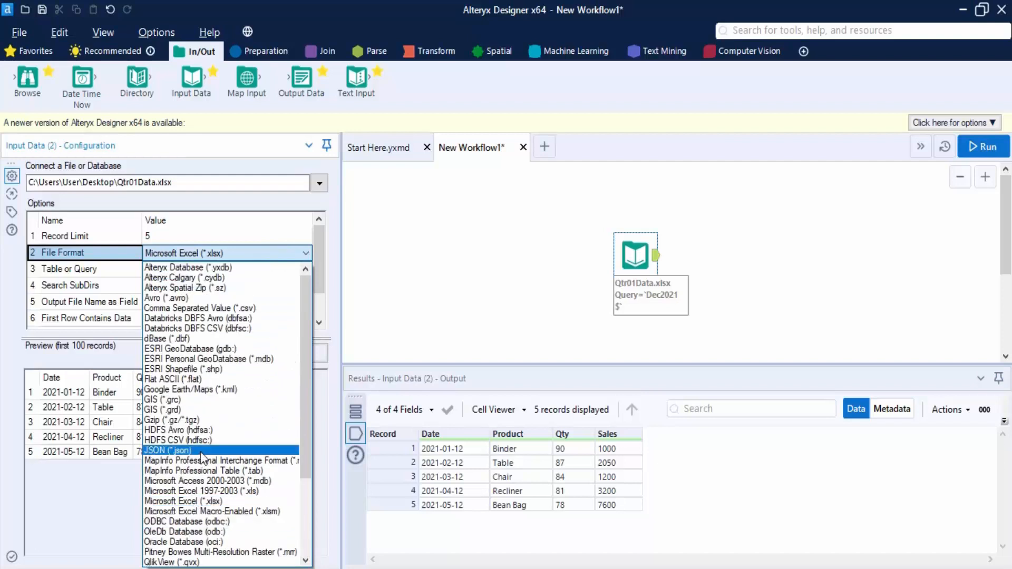
{"action": "scroll", "coordinate": [217, 390], "scroll_direction": "down", "scroll_amount": 4}
{"action": "left_click", "coordinate": [274, 387]}
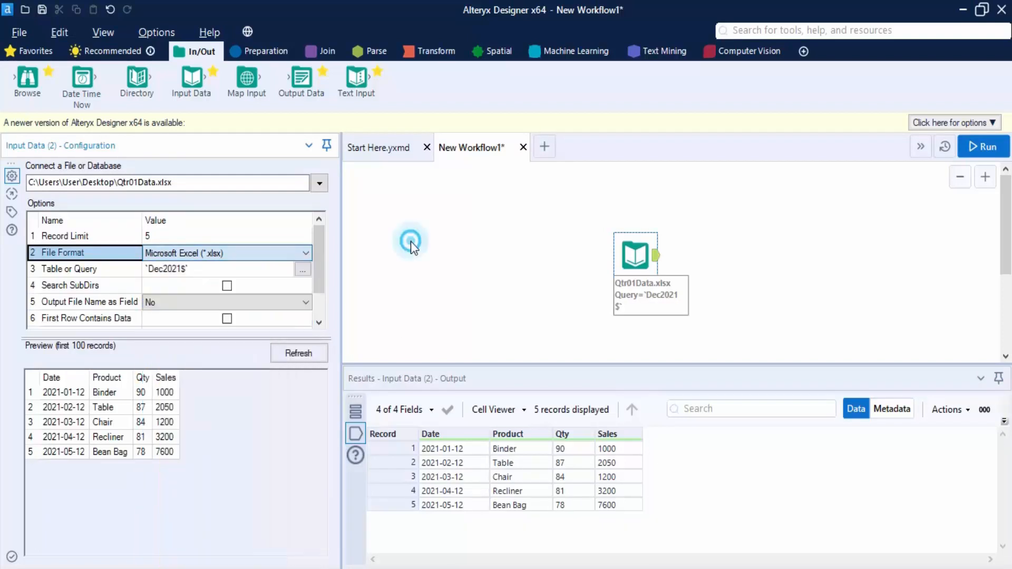
Step: Set Output File Name as Field to File Name Only, run the workflow, and close the run message
{"action": "left_click", "coordinate": [167, 305]}
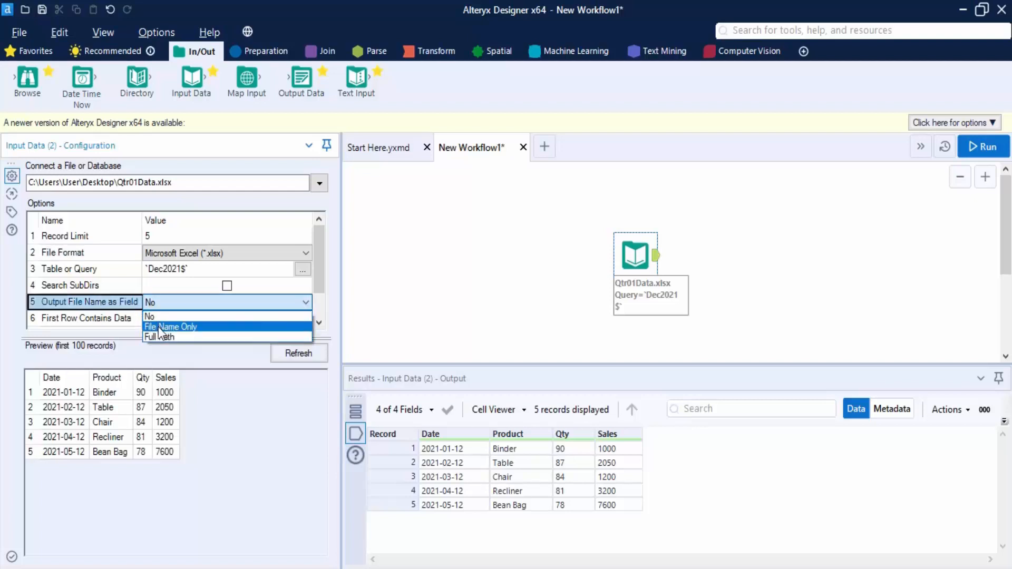
{"action": "left_click", "coordinate": [158, 327]}
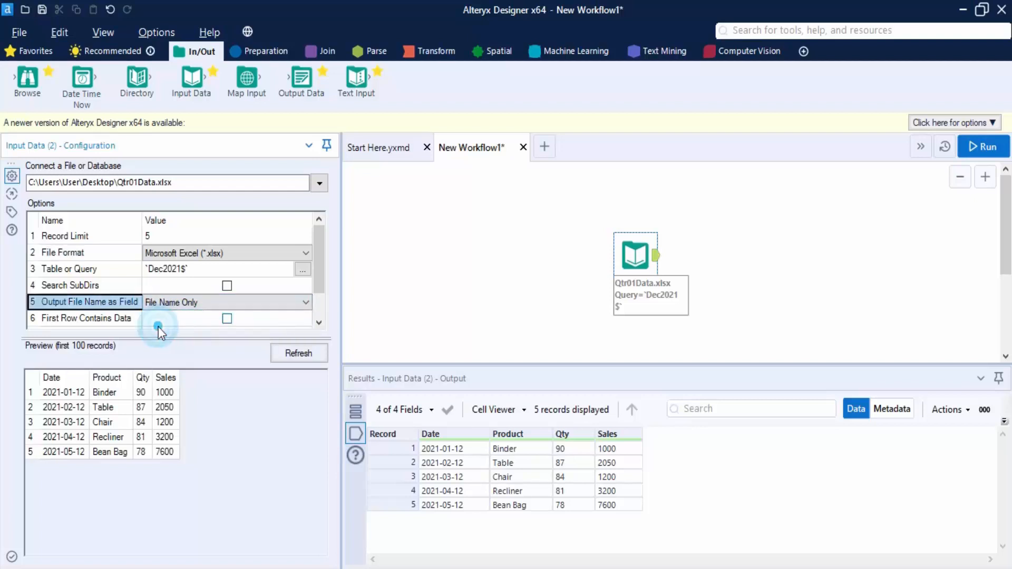
{"action": "left_click", "coordinate": [965, 145]}
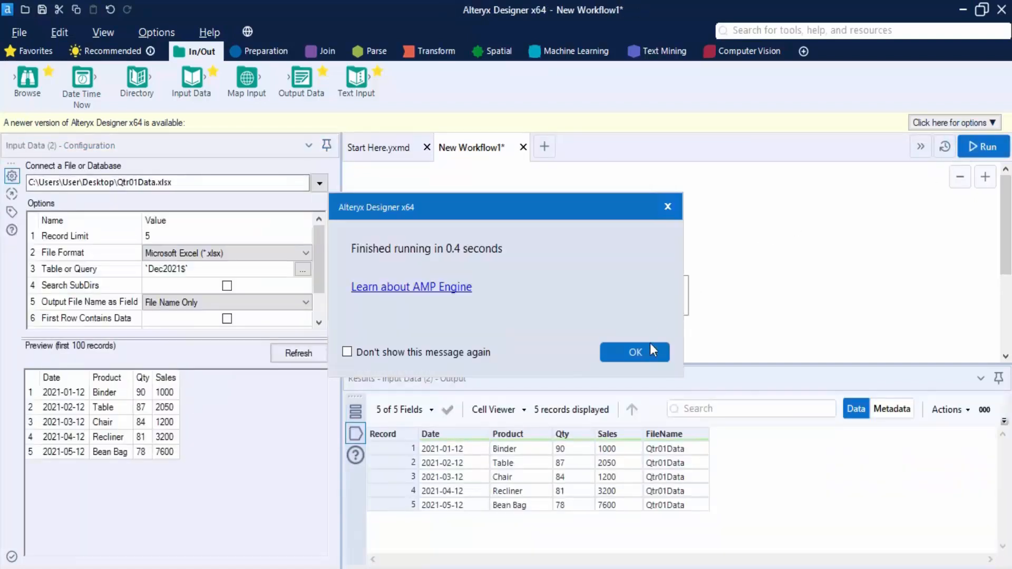
{"action": "left_click", "coordinate": [652, 351]}
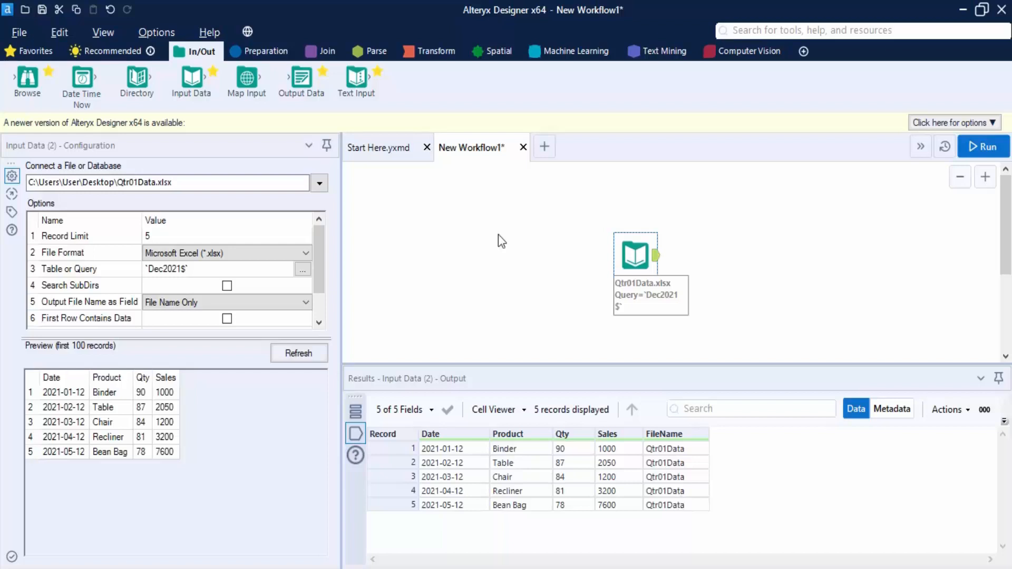
{"action": "scroll", "coordinate": [230, 285], "scroll_direction": "down", "scroll_amount": 1}
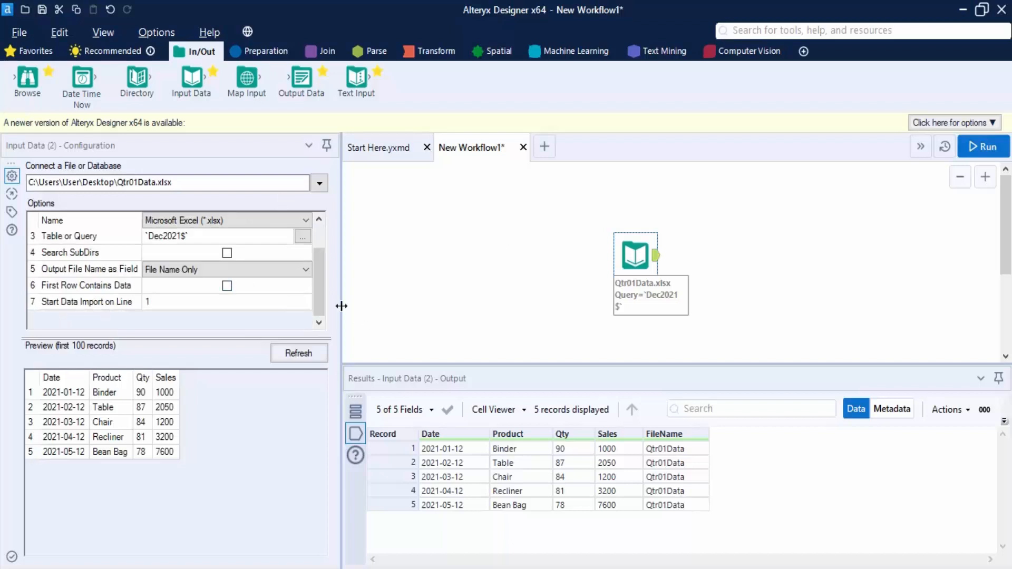
{"action": "left_click_drag", "start_coordinate": [315, 289], "coordinate": [315, 258]}
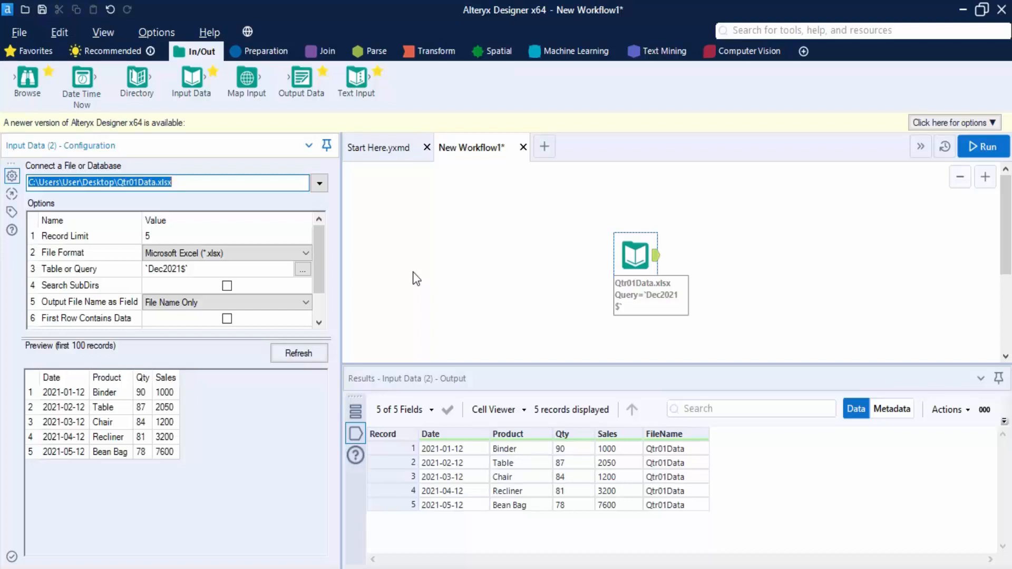
{"action": "left_click", "coordinate": [795, 218]}
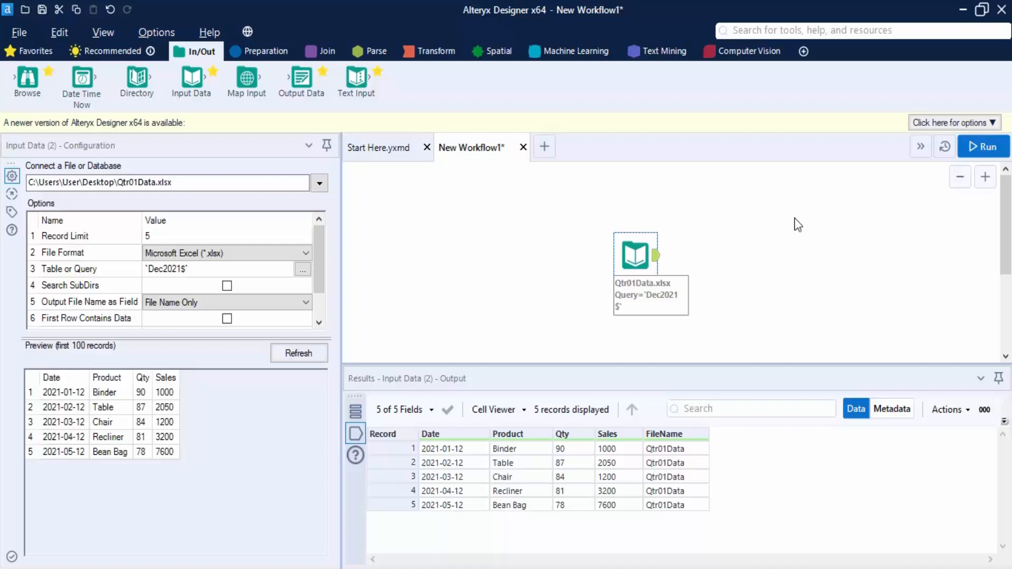
Step: Start saving the workflow and choose the Files folder inside ProgrammingKnowledge's Alteryx folder as its destination
{"action": "left_click", "coordinate": [21, 33]}
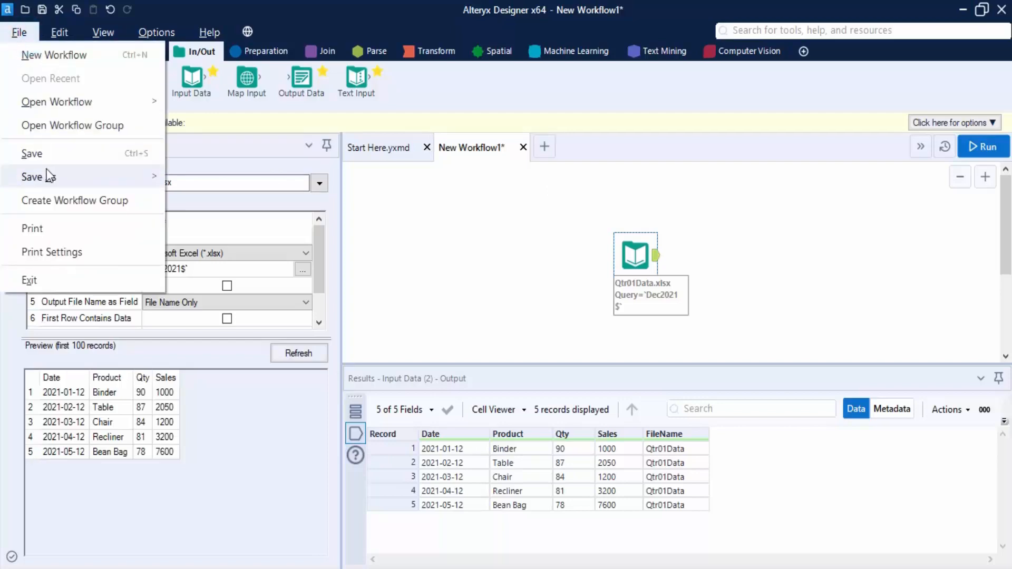
{"action": "left_click", "coordinate": [136, 154]}
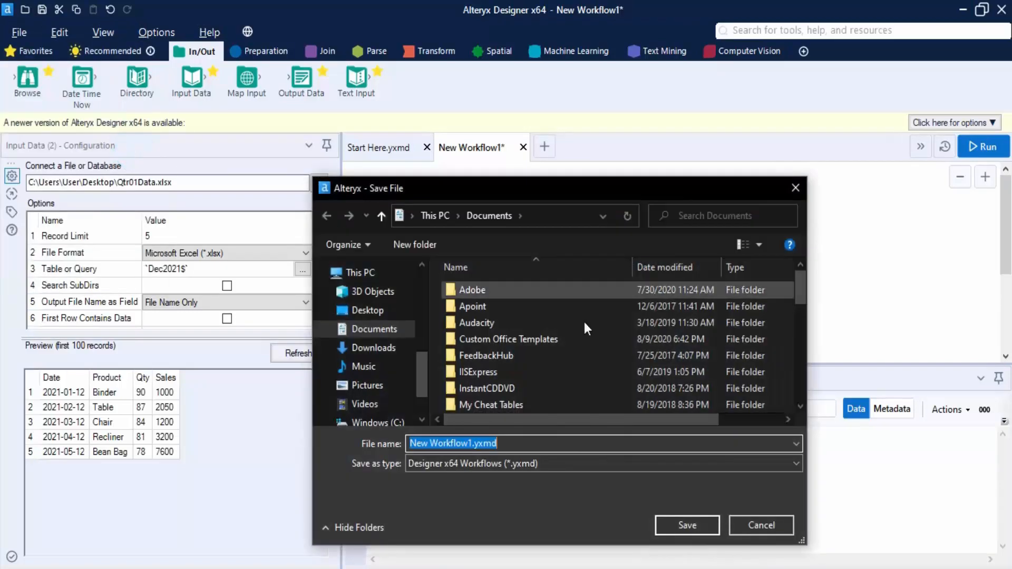
{"action": "scroll", "coordinate": [401, 327], "scroll_direction": "up", "scroll_amount": 5}
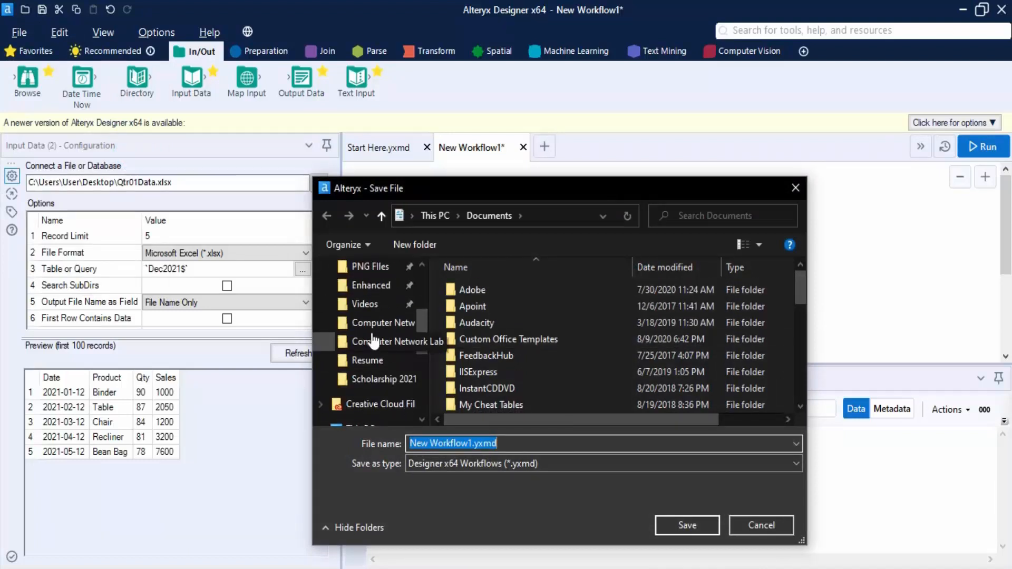
{"action": "left_click", "coordinate": [371, 307]}
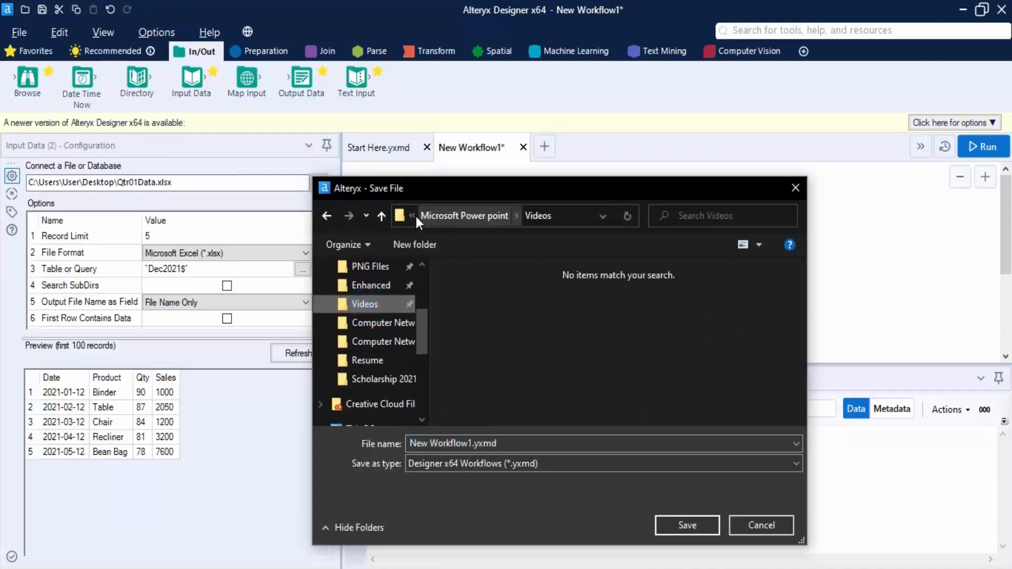
{"action": "left_click", "coordinate": [411, 216]}
{"action": "mouse_move", "coordinate": [449, 227]}
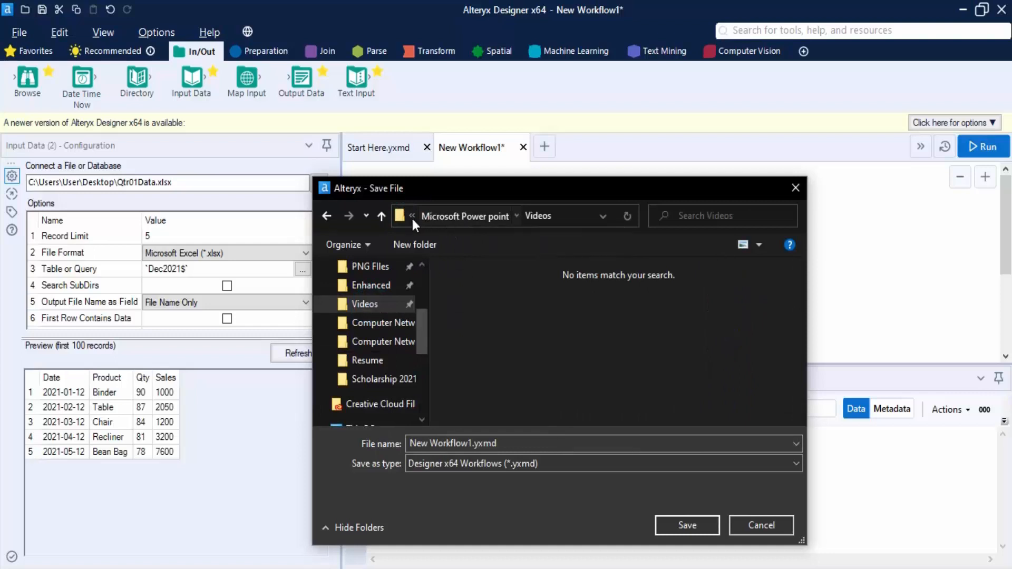
{"action": "left_click", "coordinate": [411, 216]}
{"action": "left_click", "coordinate": [414, 236]}
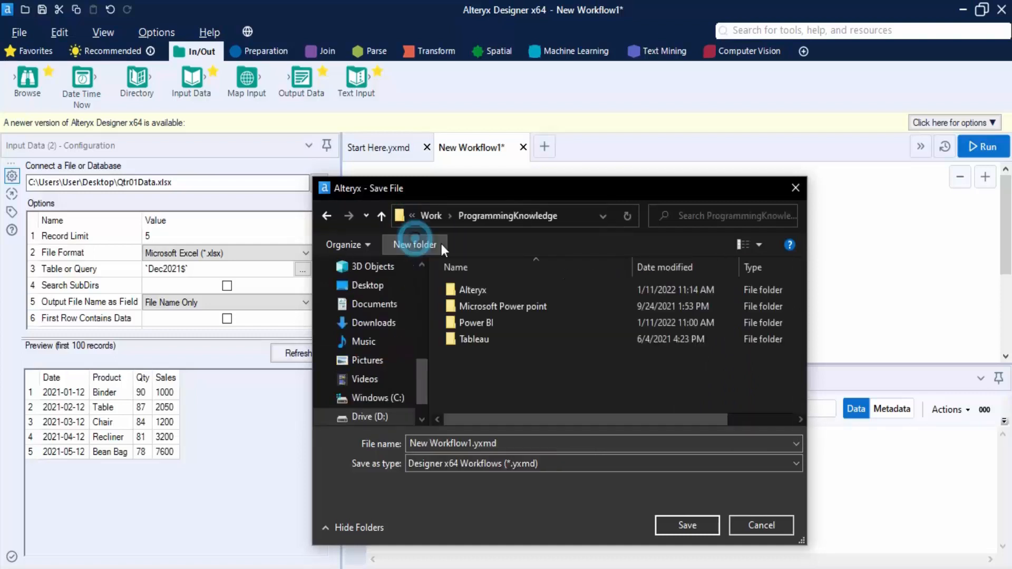
{"action": "double_click", "coordinate": [474, 291]}
{"action": "double_click", "coordinate": [468, 290]}
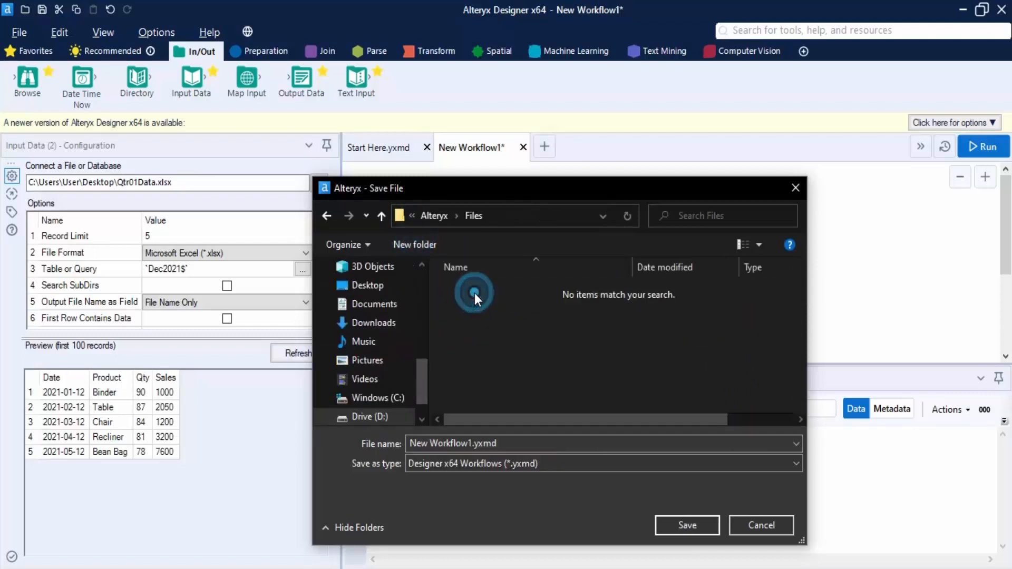
Step: Save the workflow as Excel 1.yxmd in the Files folder, keeping the Designer x64 Workflows file type
{"action": "left_click", "coordinate": [469, 443]}
{"action": "left_click", "coordinate": [430, 443]}
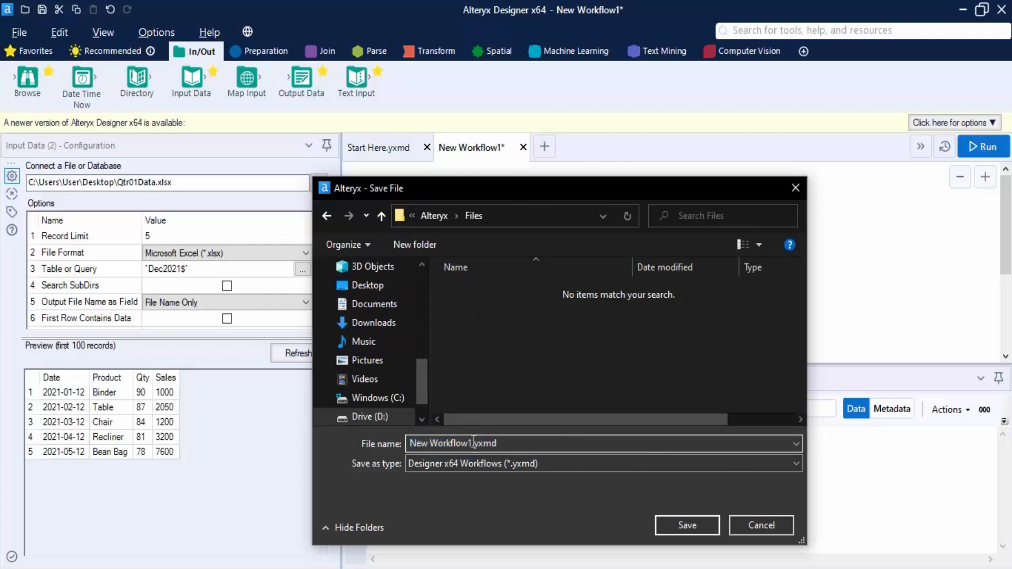
{"action": "left_click_drag", "start_coordinate": [472, 443], "coordinate": [391, 445]}
{"action": "type", "text": "Excel"}
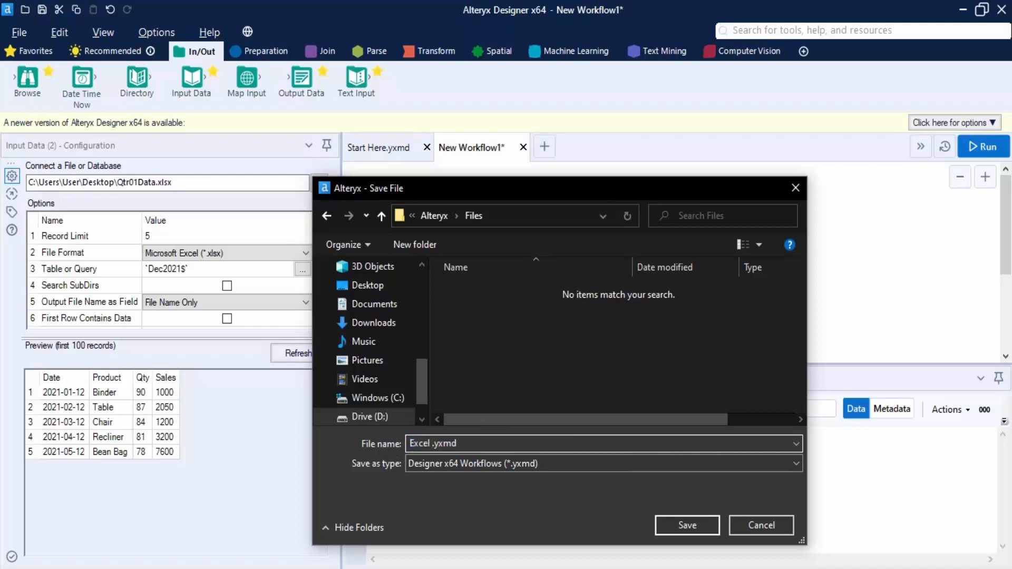
{"action": "type", "text": " 1"}
{"action": "left_click", "coordinate": [507, 463]}
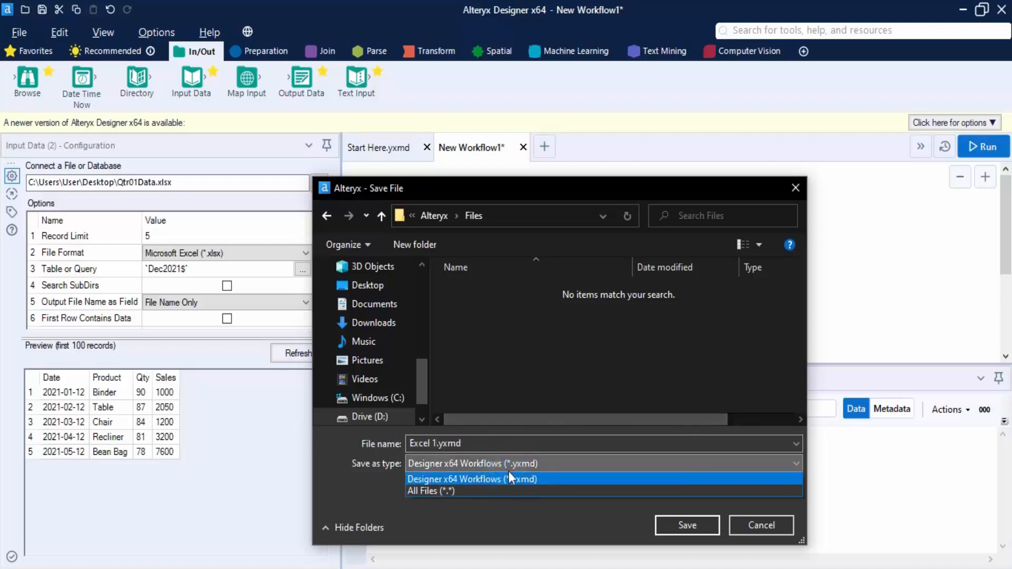
{"action": "left_click", "coordinate": [513, 477]}
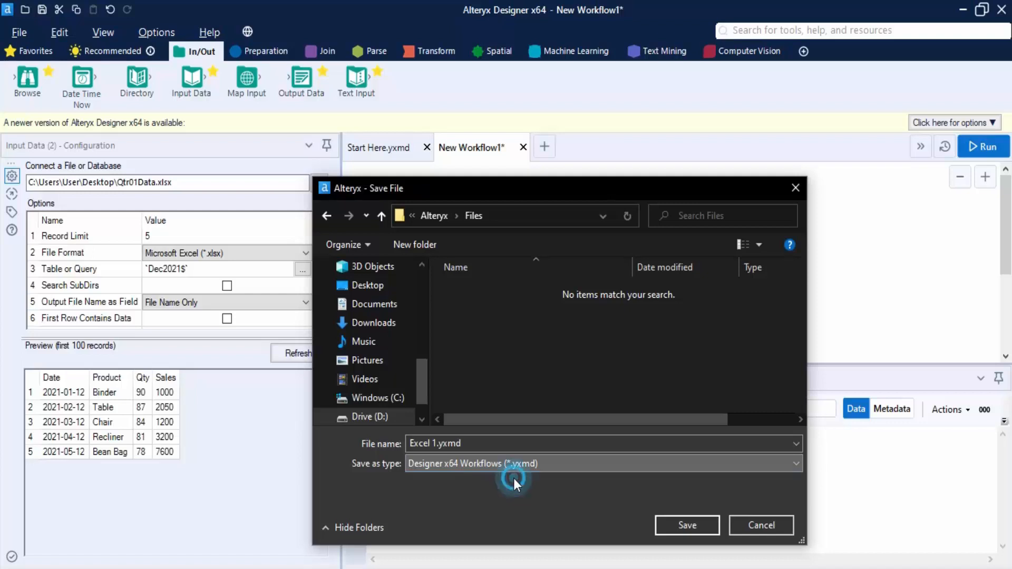
{"action": "left_click", "coordinate": [700, 529]}
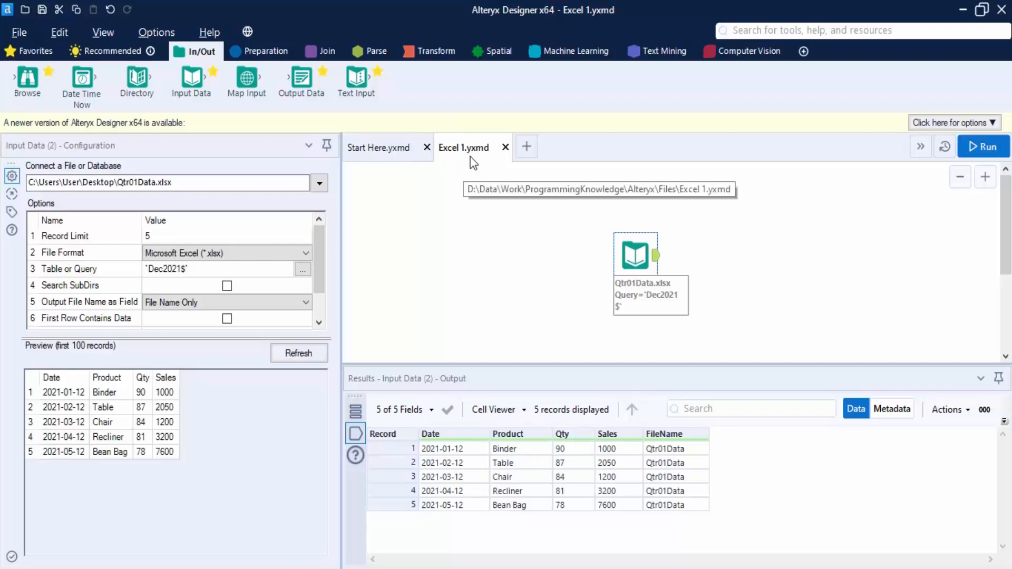
Step: Create a new blank workflow and close the Excel 1.yxmd workflow
{"action": "left_click", "coordinate": [534, 151]}
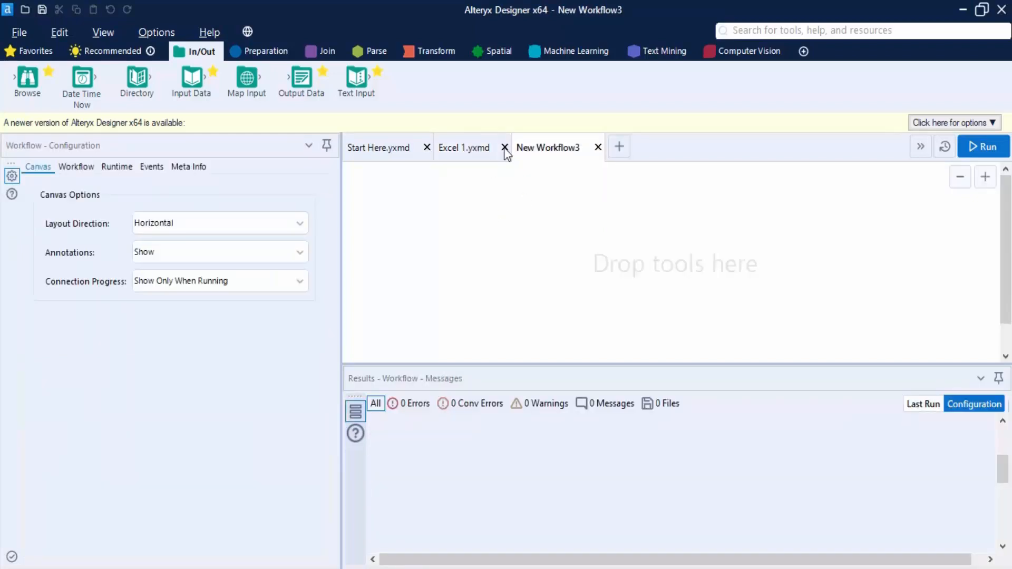
{"action": "left_click", "coordinate": [504, 147]}
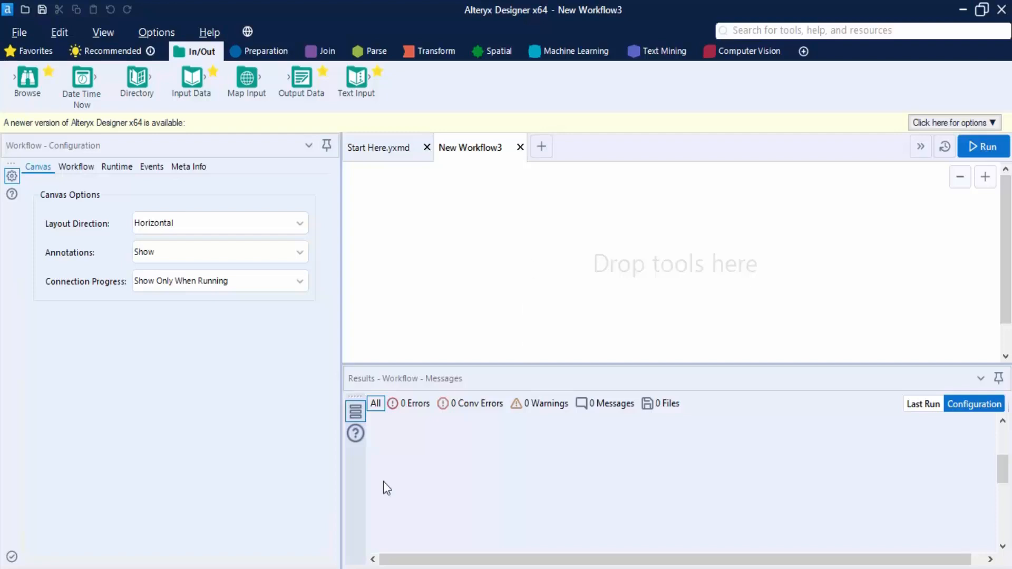
Step: Switch to the CSV folder in File Explorer and open Data 2020.csv in a maximized Notepad window
{"action": "left_click", "coordinate": [420, 568]}
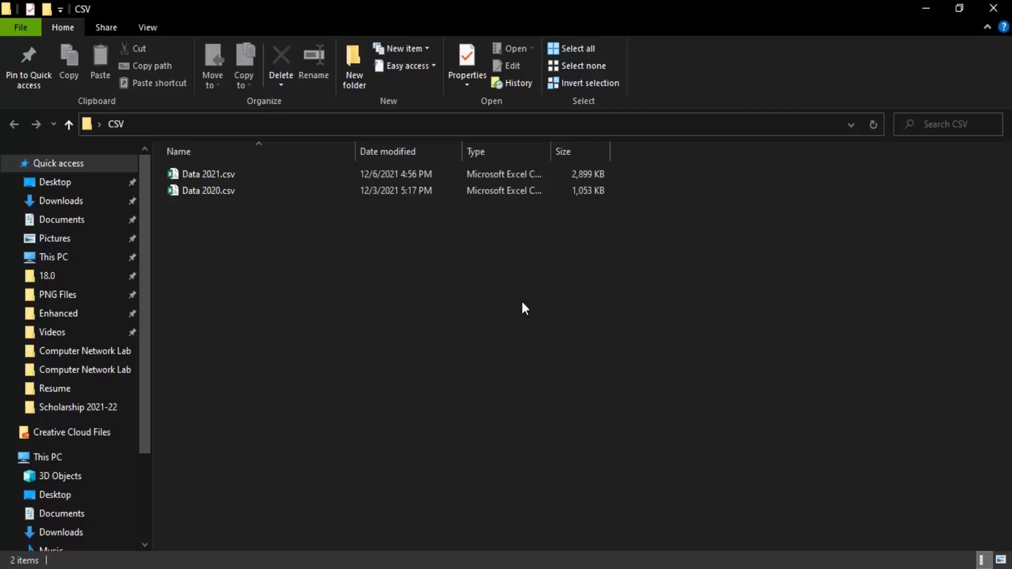
{"action": "right_click", "coordinate": [217, 195]}
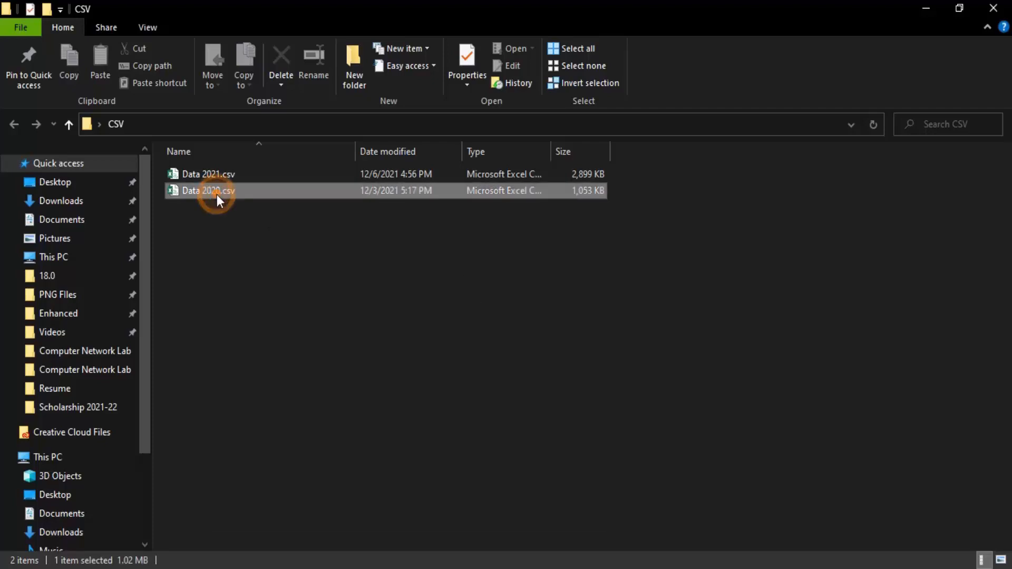
{"action": "mouse_move", "coordinate": [325, 306]}
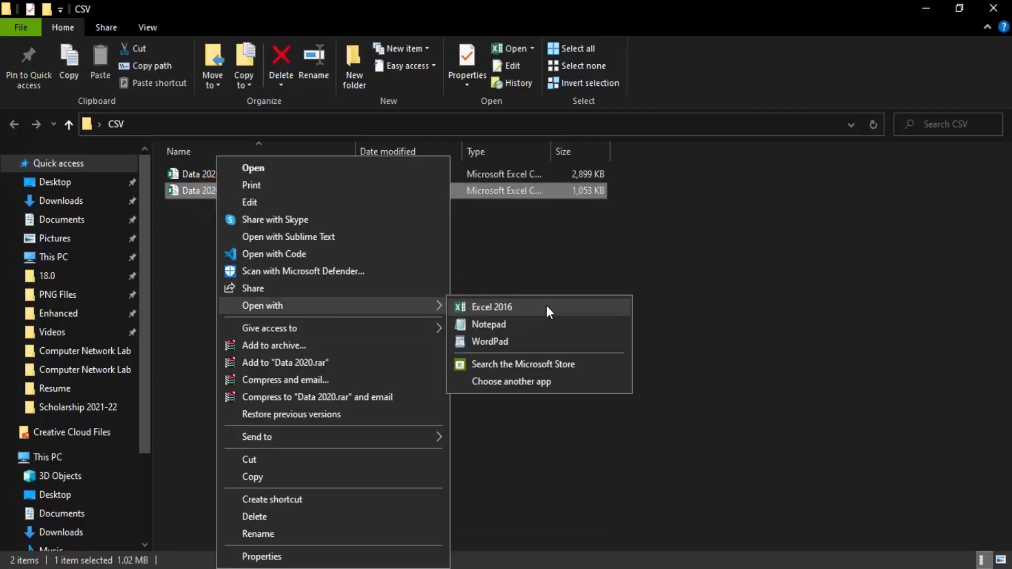
{"action": "left_click", "coordinate": [489, 326]}
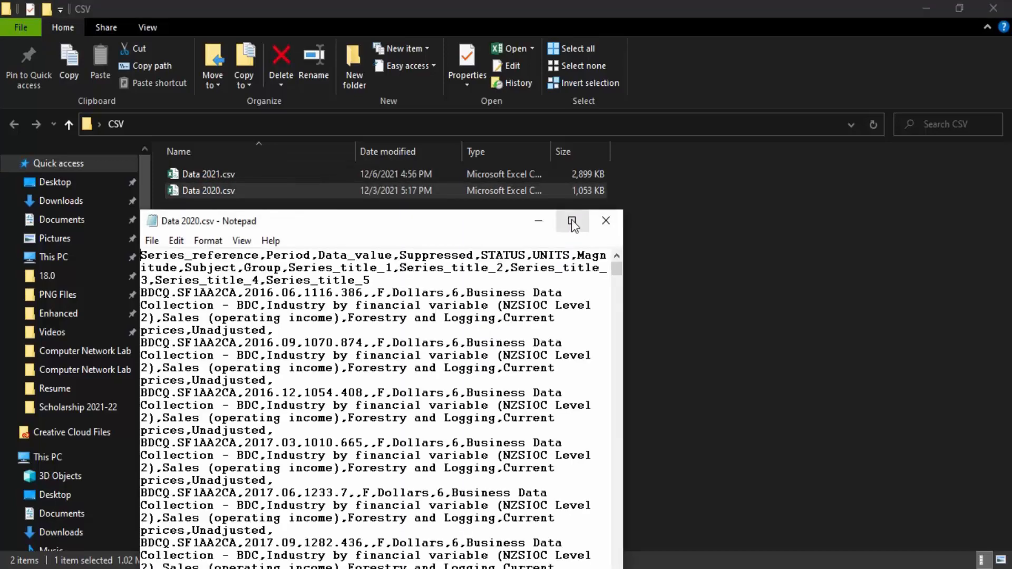
{"action": "left_click", "coordinate": [572, 222]}
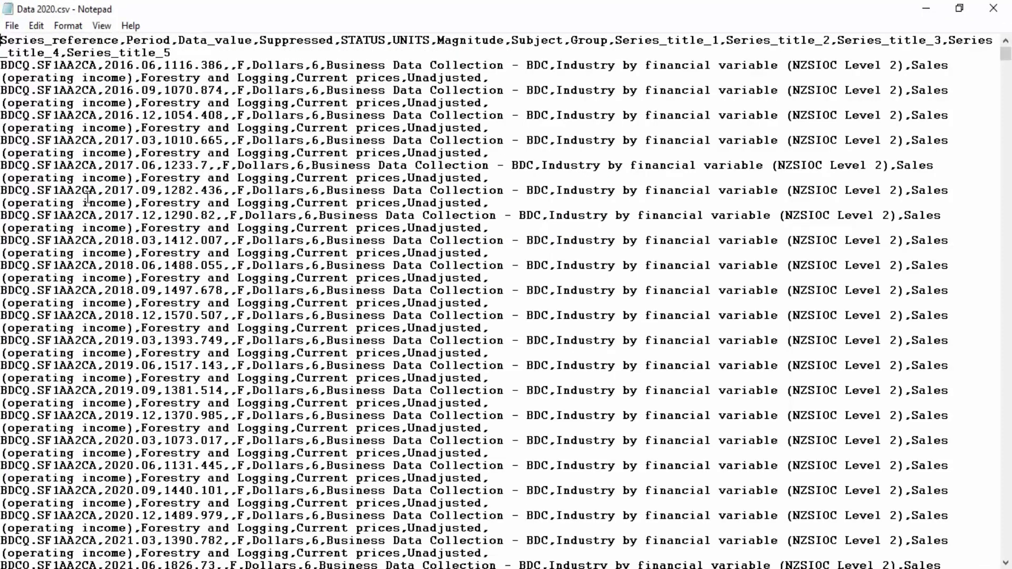
Step: Examine the header fields, comma separators and records of Data 2020.csv, and close Notepad
{"action": "left_click_drag", "start_coordinate": [111, 40], "coordinate": [7, 40]}
{"action": "left_click_drag", "start_coordinate": [128, 39], "coordinate": [407, 40]}
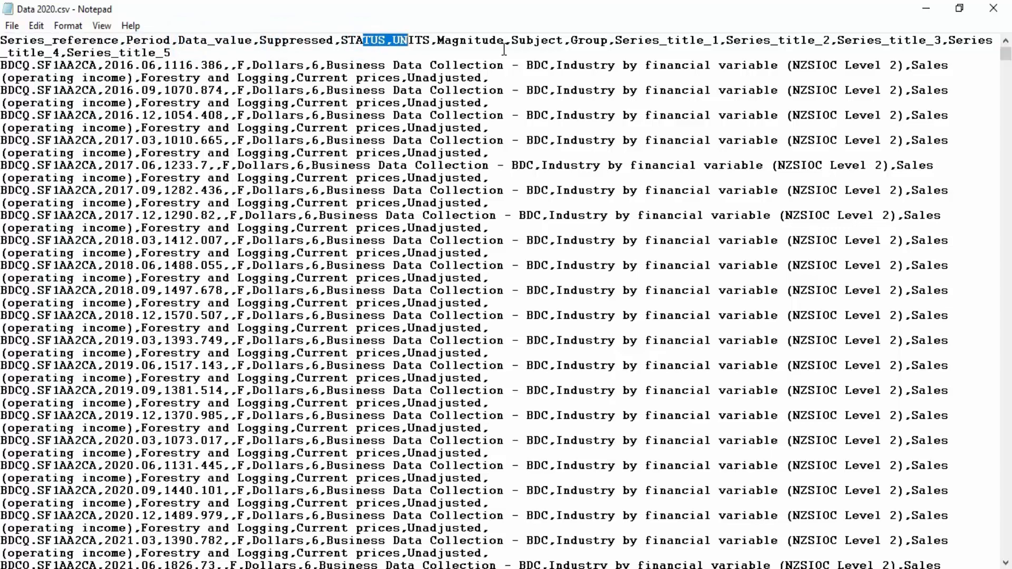
{"action": "scroll", "coordinate": [579, 158], "scroll_direction": "down", "scroll_amount": 20}
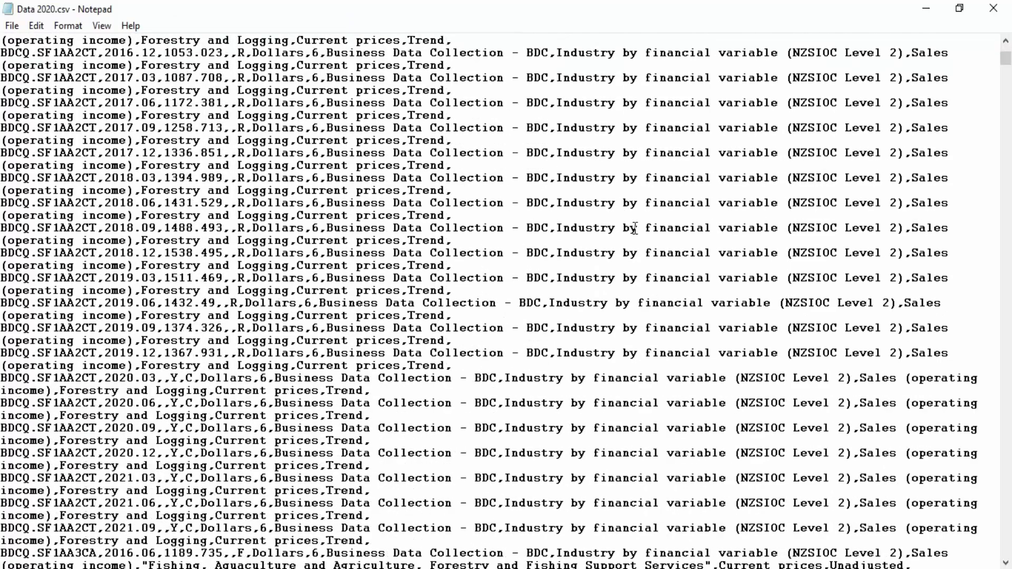
{"action": "scroll", "coordinate": [635, 228], "scroll_direction": "down", "scroll_amount": 20}
{"action": "scroll", "coordinate": [635, 227], "scroll_direction": "up", "scroll_amount": 20}
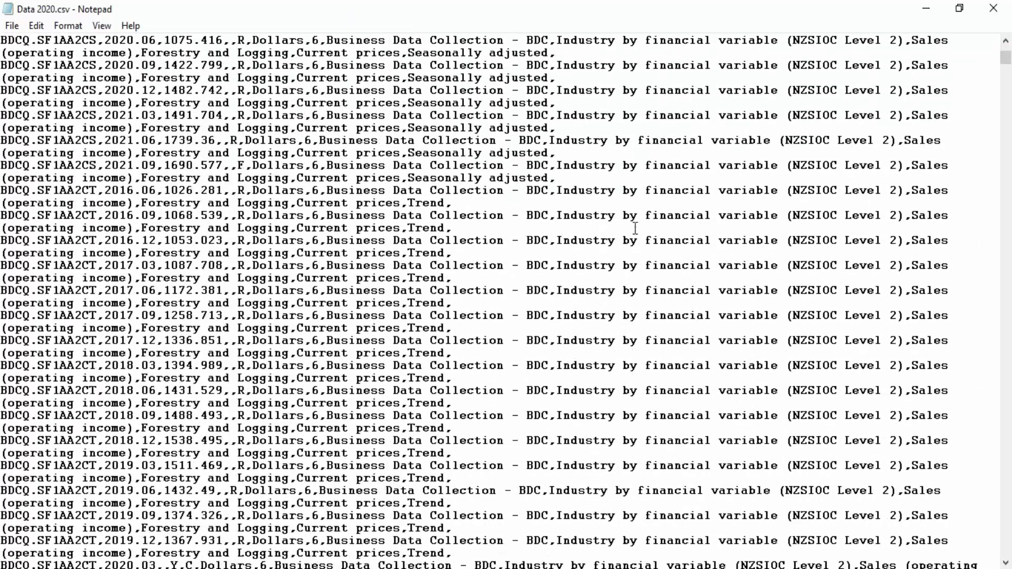
{"action": "scroll", "coordinate": [635, 228], "scroll_direction": "up", "scroll_amount": 20}
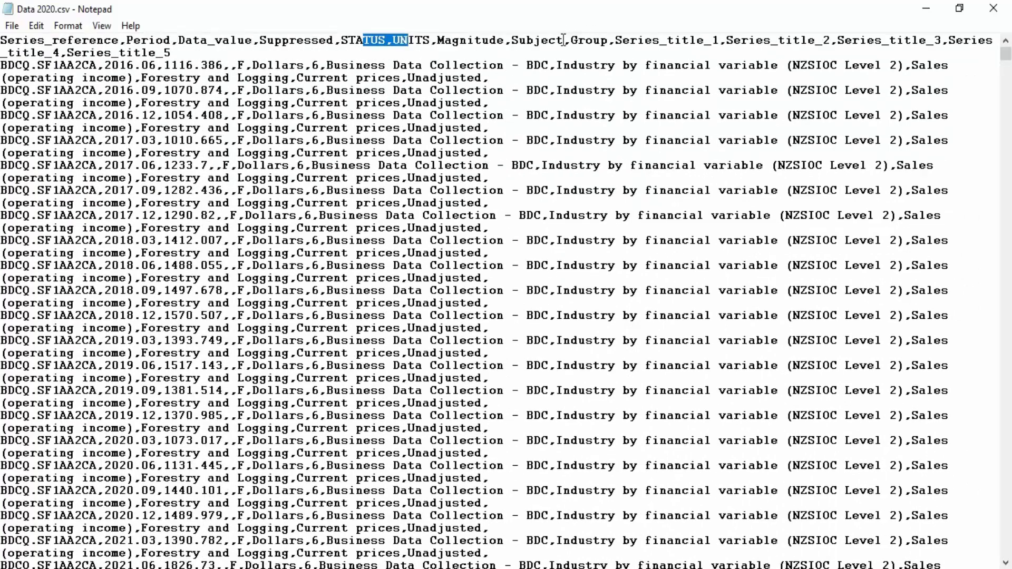
{"action": "left_click", "coordinate": [548, 65]}
{"action": "double_click", "coordinate": [490, 77]}
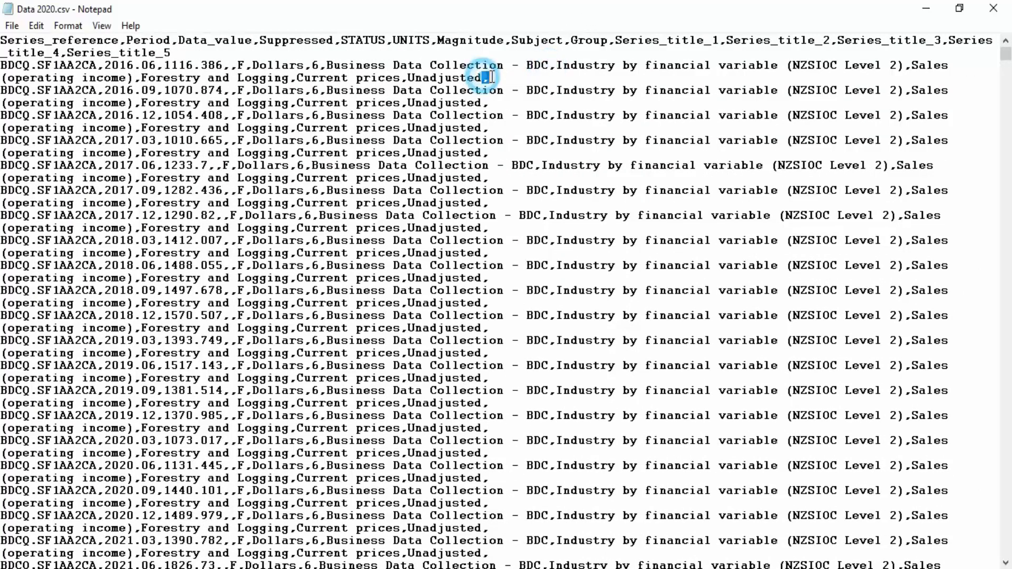
{"action": "left_click", "coordinate": [491, 78]}
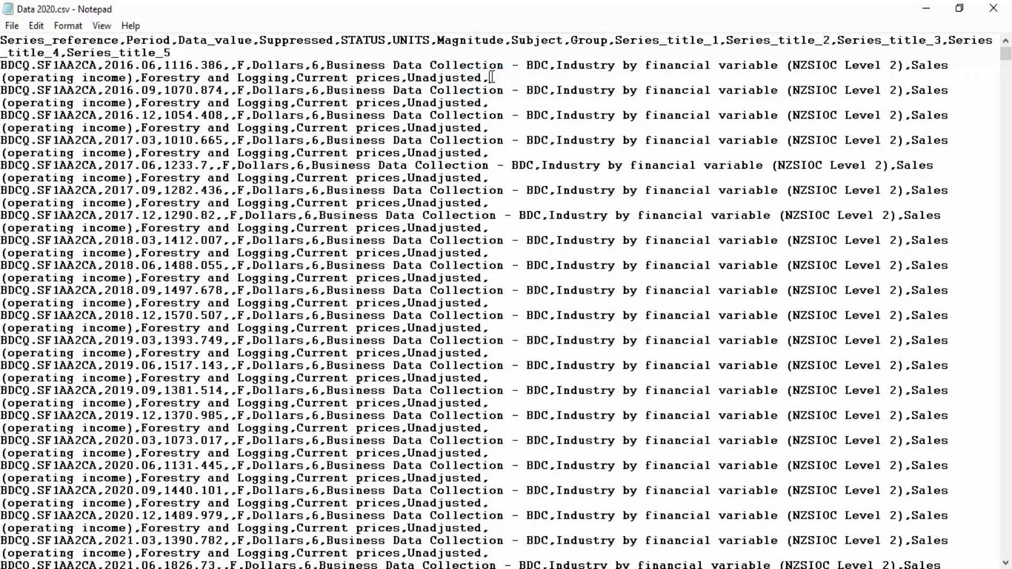
{"action": "left_click", "coordinate": [993, 8]}
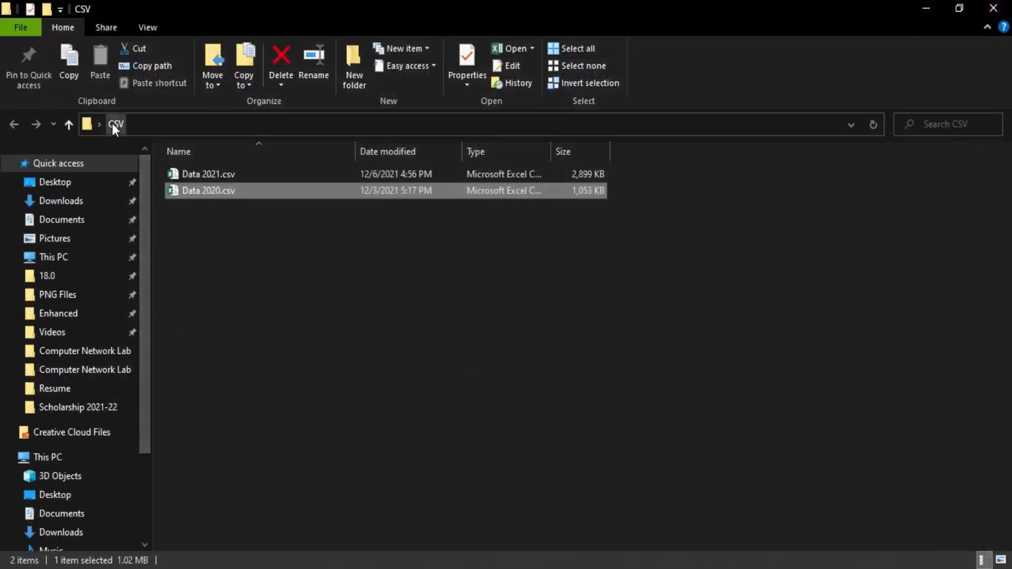
{"action": "left_click", "coordinate": [275, 239]}
{"action": "left_click_drag", "start_coordinate": [260, 244], "coordinate": [215, 168]}
{"action": "left_click", "coordinate": [240, 273]}
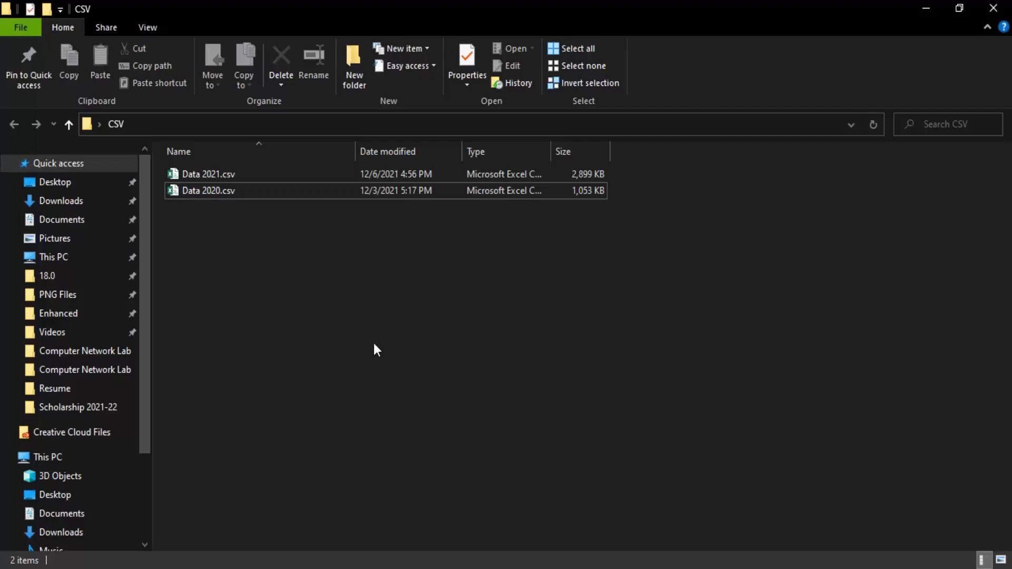
Step: Switch to Alteryx Designer, place an Input Data tool on the canvas, and connect it to Data 2021.csv from the Desktop's CSV folder
{"action": "left_click", "coordinate": [651, 568]}
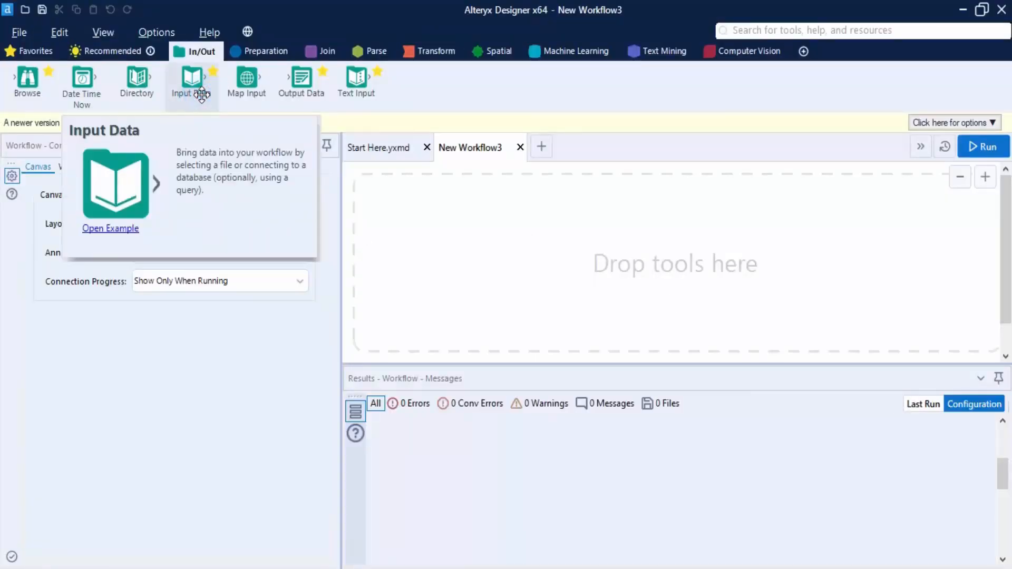
{"action": "left_click_drag", "start_coordinate": [201, 88], "coordinate": [631, 264]}
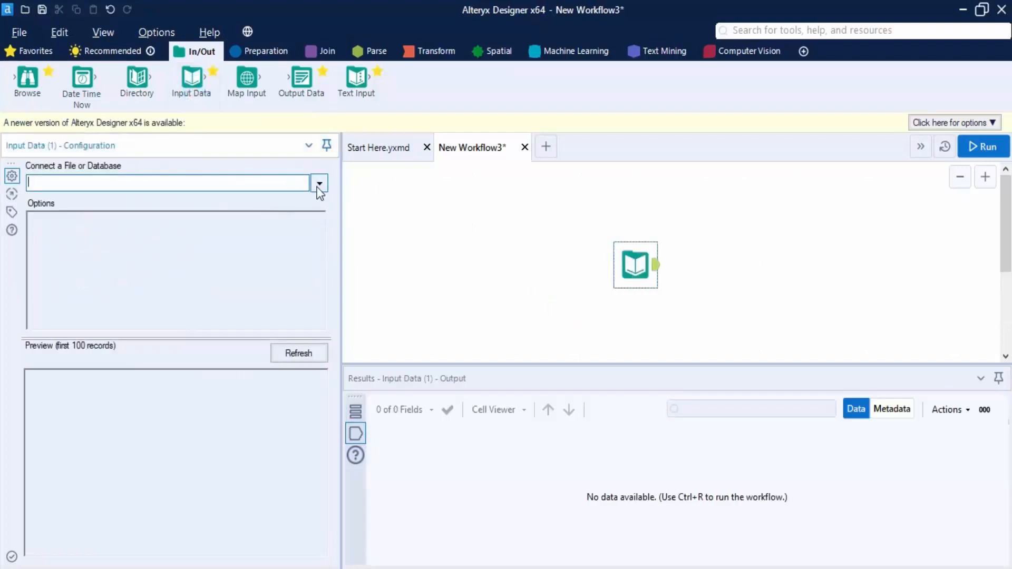
{"action": "left_click", "coordinate": [319, 184]}
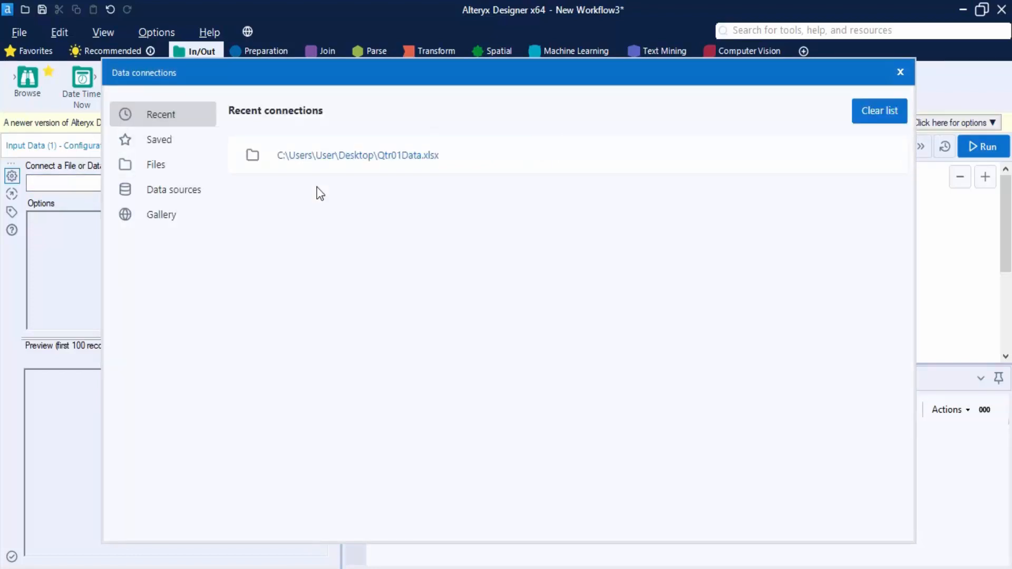
{"action": "left_click", "coordinate": [140, 170]}
{"action": "left_click", "coordinate": [624, 157]}
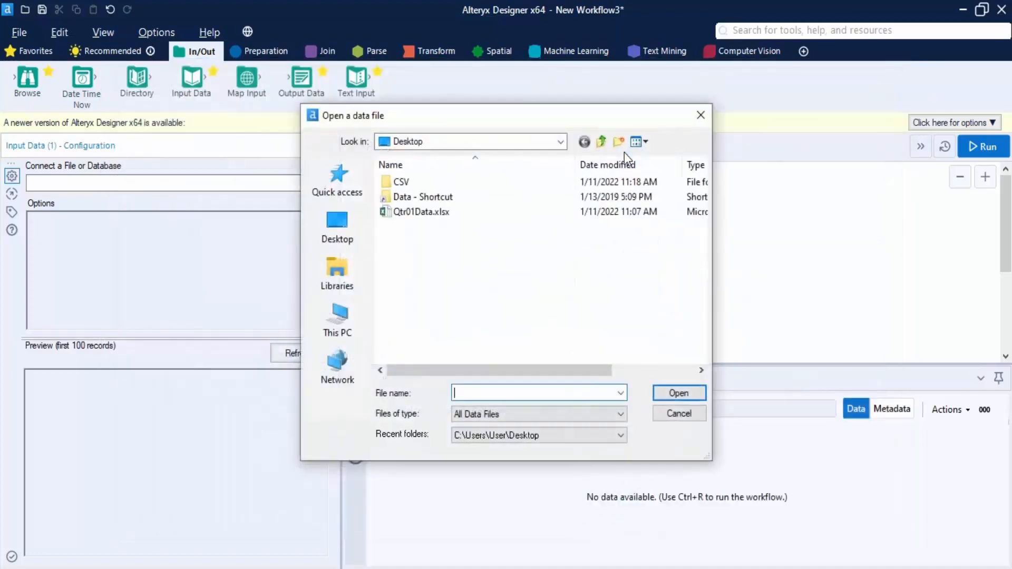
{"action": "double_click", "coordinate": [401, 182]}
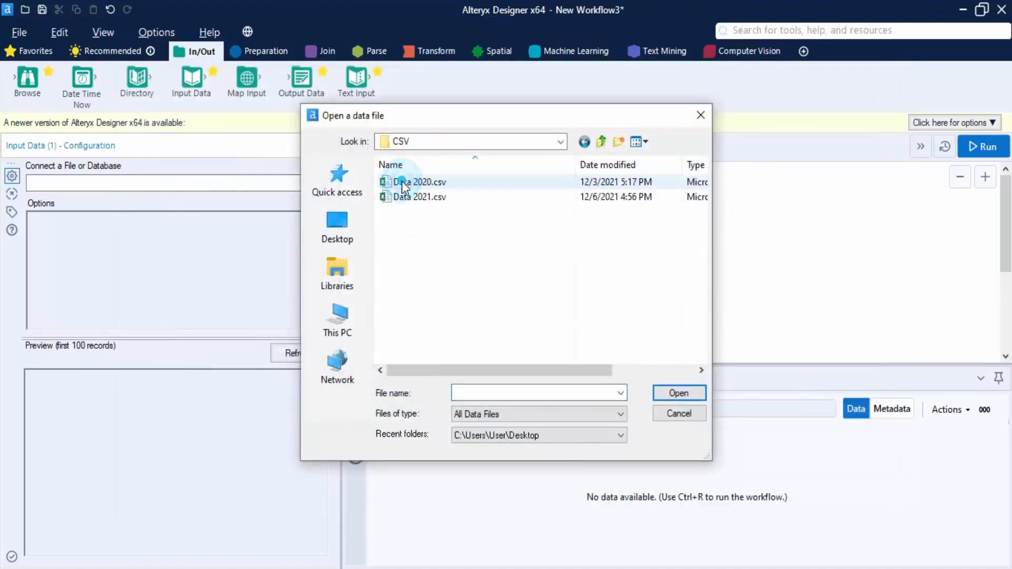
{"action": "left_click", "coordinate": [435, 197]}
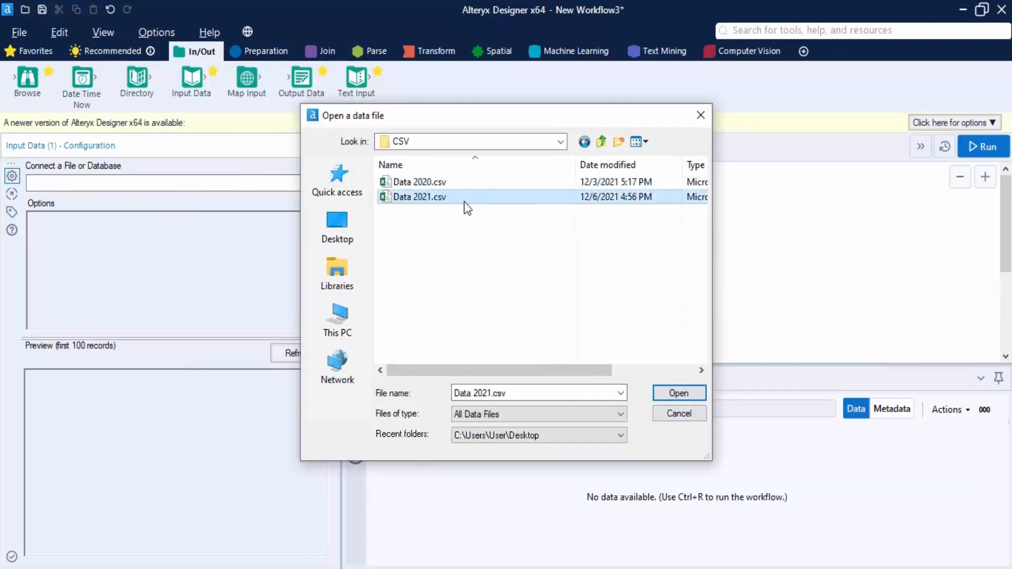
{"action": "left_click", "coordinate": [694, 393]}
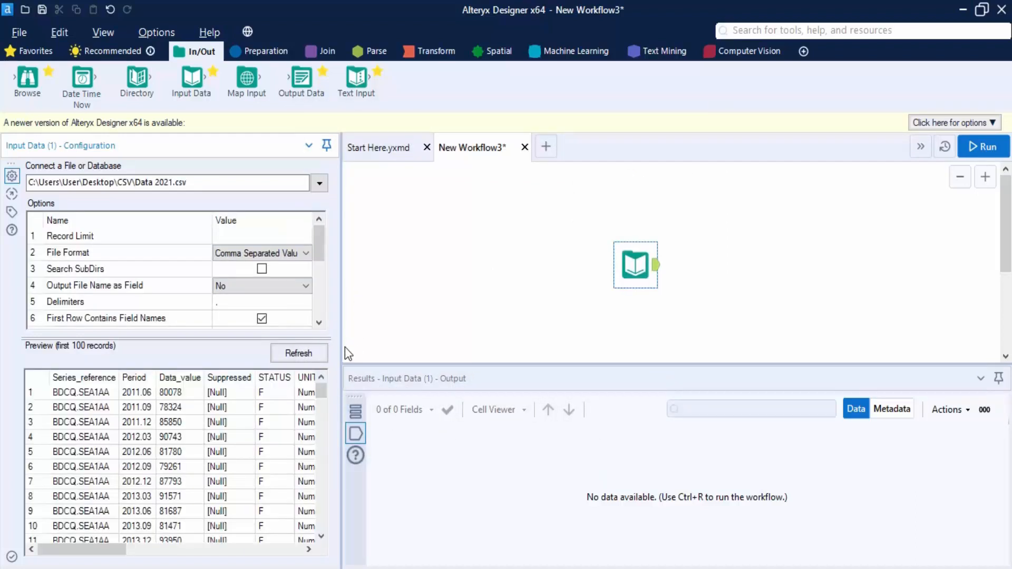
Step: Widen the Input Data configuration pane, run the workflow, and close the run message
{"action": "left_click_drag", "start_coordinate": [342, 349], "coordinate": [381, 349]}
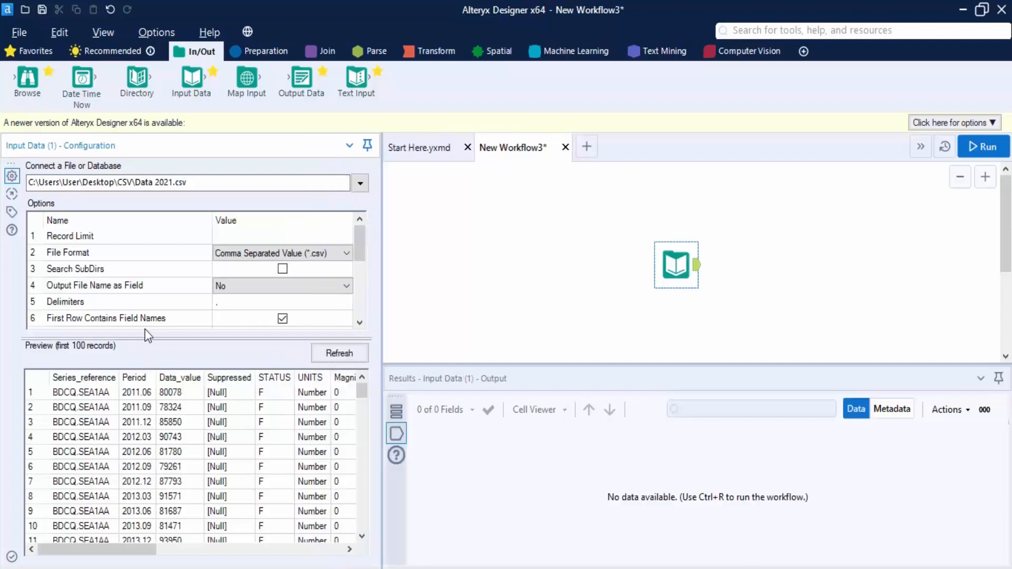
{"action": "left_click", "coordinate": [983, 146]}
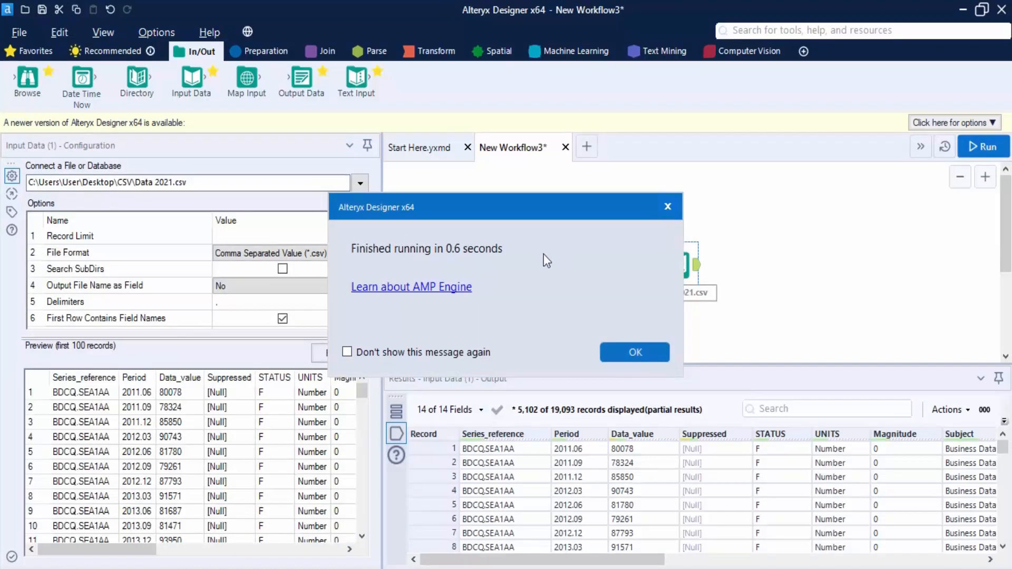
{"action": "left_click", "coordinate": [622, 352]}
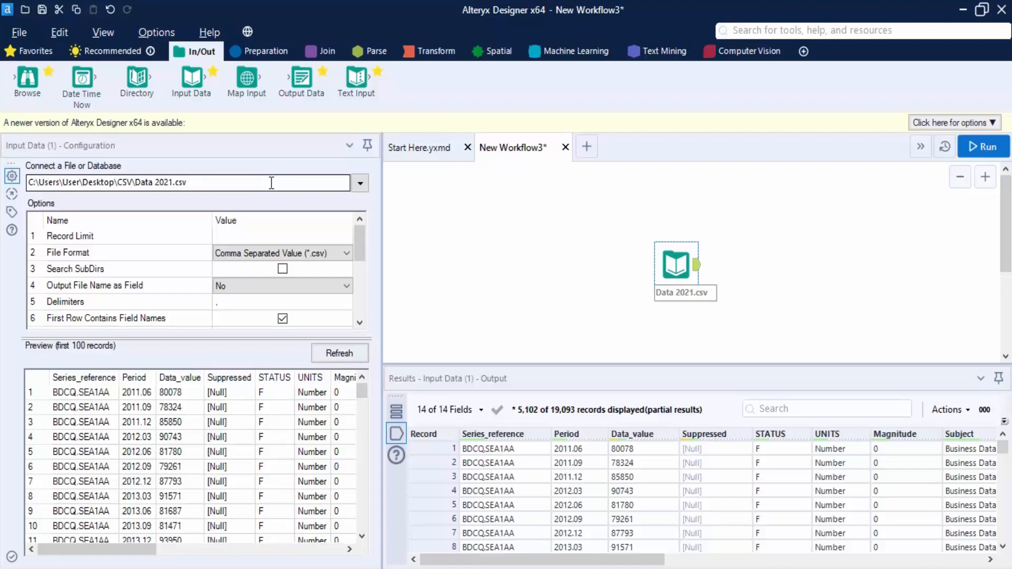
Step: Change the connected file path to C:\Users\User\Desktop\CSV\Data*.csv and refresh the preview
{"action": "left_click", "coordinate": [171, 182]}
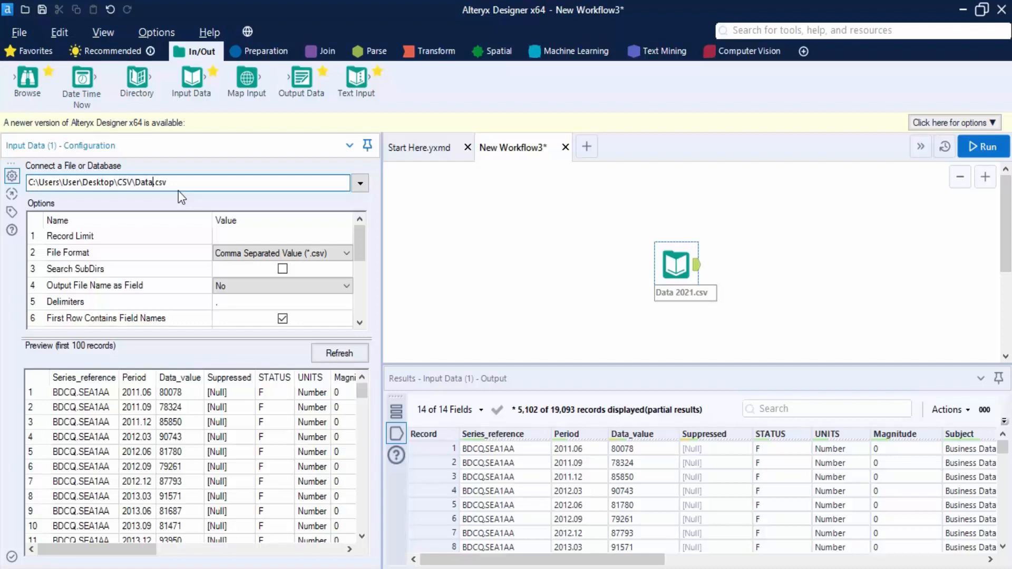
{"action": "type", "text": "*"}
{"action": "left_click", "coordinate": [282, 287]}
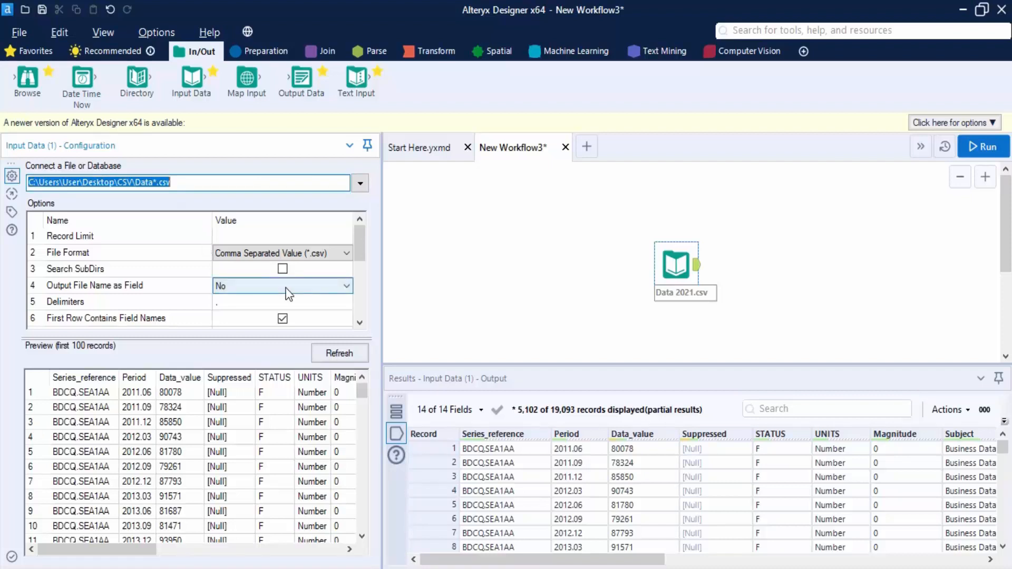
{"action": "left_click", "coordinate": [359, 356]}
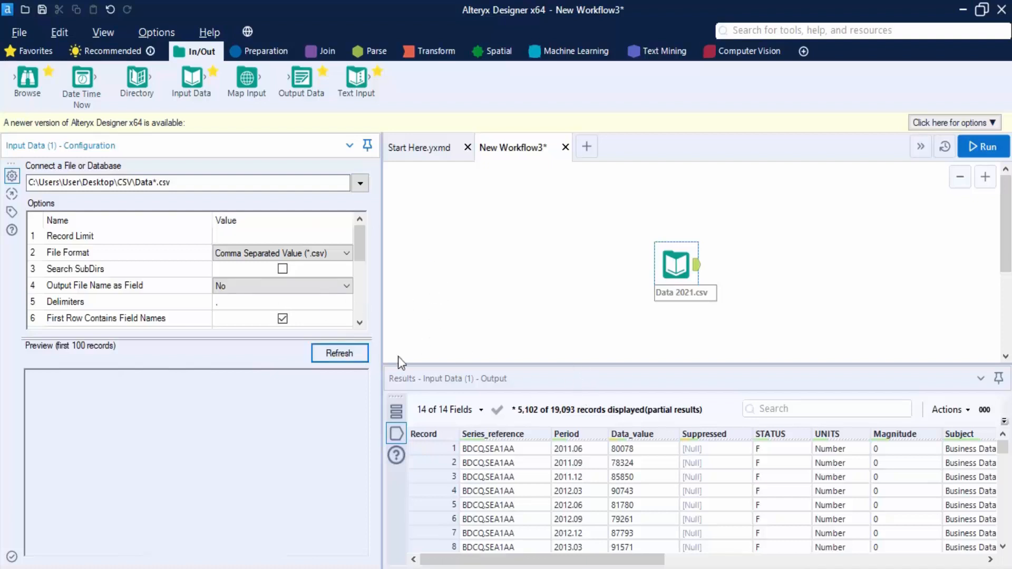
{"action": "left_click", "coordinate": [344, 355]}
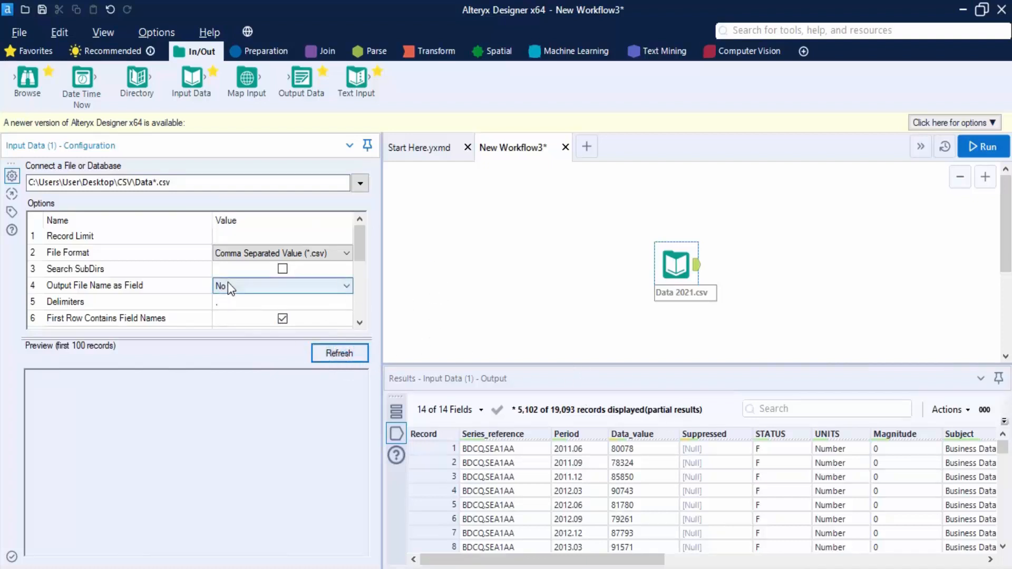
Step: Set Output File Name as Field to File Name Only and refresh the preview
{"action": "scroll", "coordinate": [230, 284], "scroll_direction": "down", "scroll_amount": 2}
{"action": "scroll", "coordinate": [258, 284], "scroll_direction": "up", "scroll_amount": 1}
{"action": "left_click", "coordinate": [355, 353]}
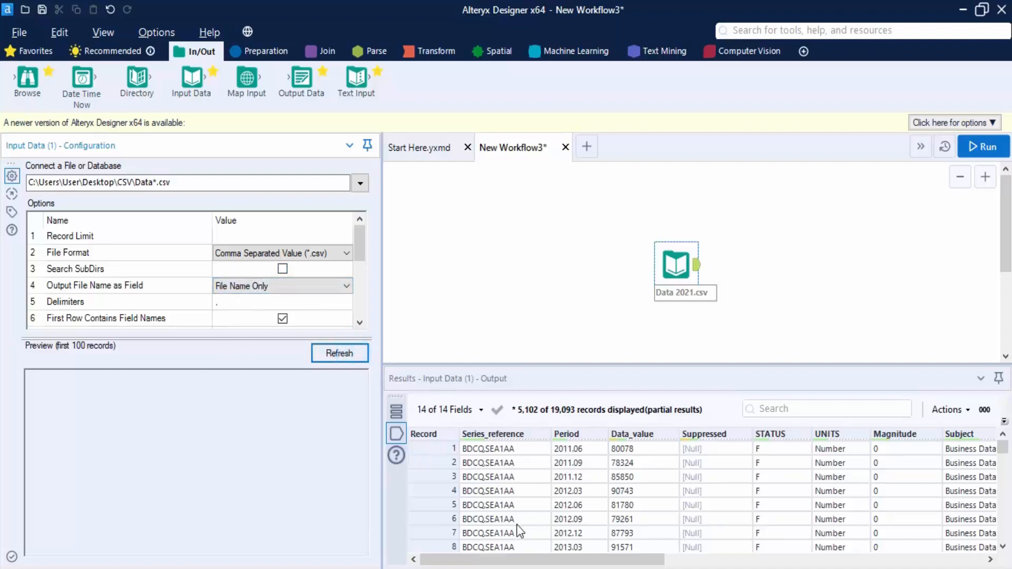
Step: Open Data 2021.csv in Excel from the workflow's run messages, dismiss the activation notice, and close the file
{"action": "left_click", "coordinate": [445, 290]}
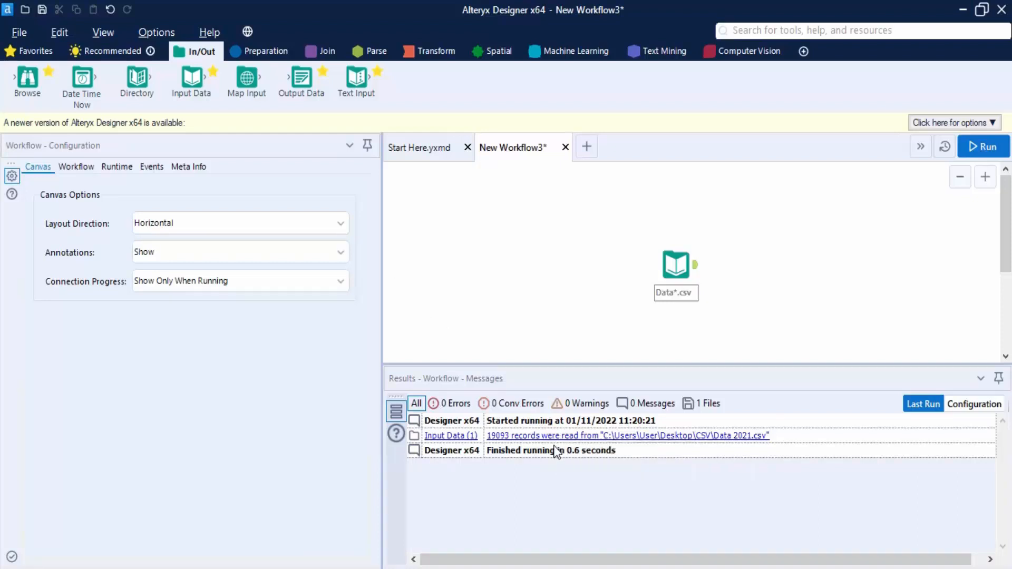
{"action": "left_click", "coordinate": [539, 435]}
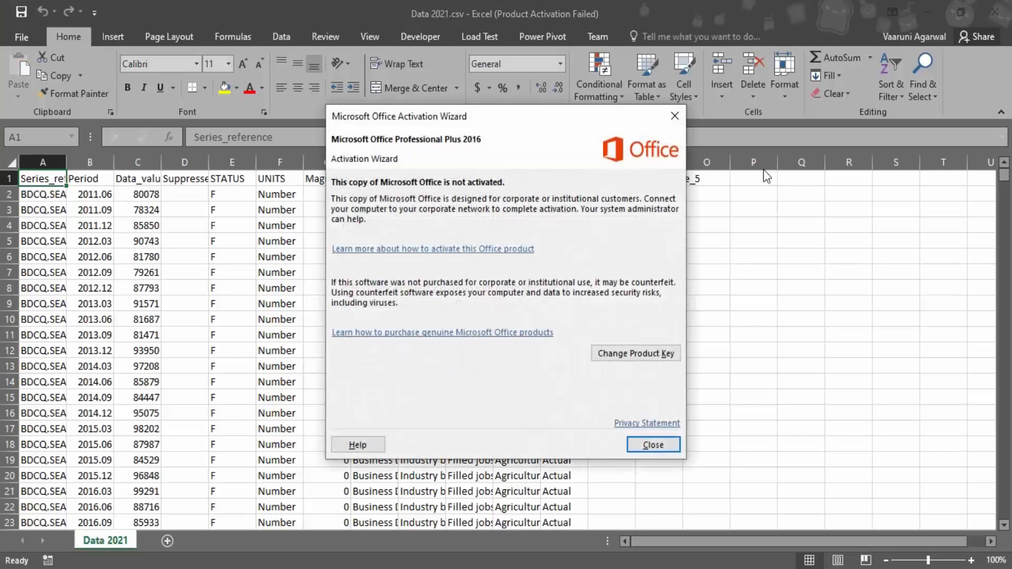
{"action": "left_click", "coordinate": [650, 447]}
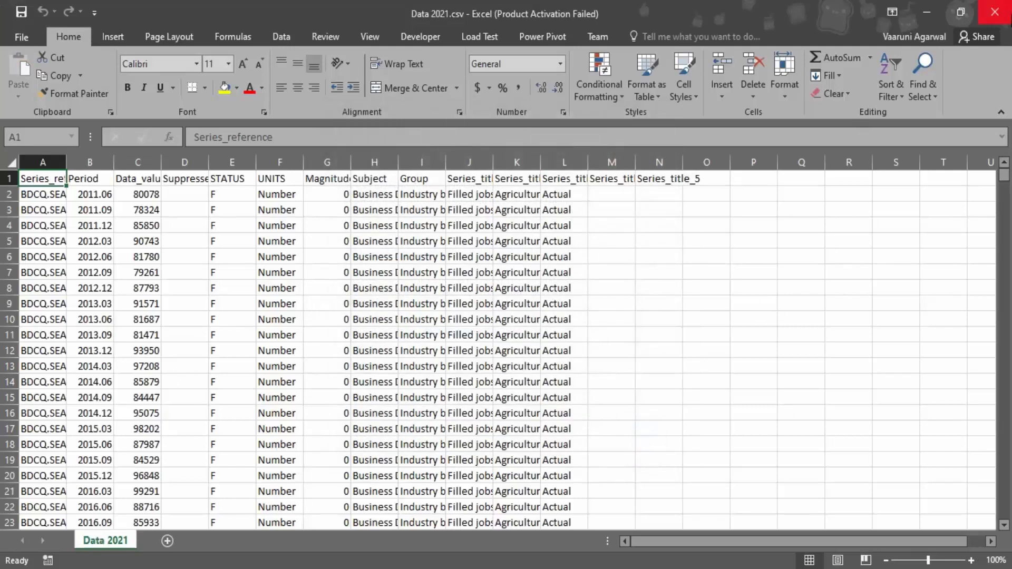
{"action": "left_click", "coordinate": [995, 11]}
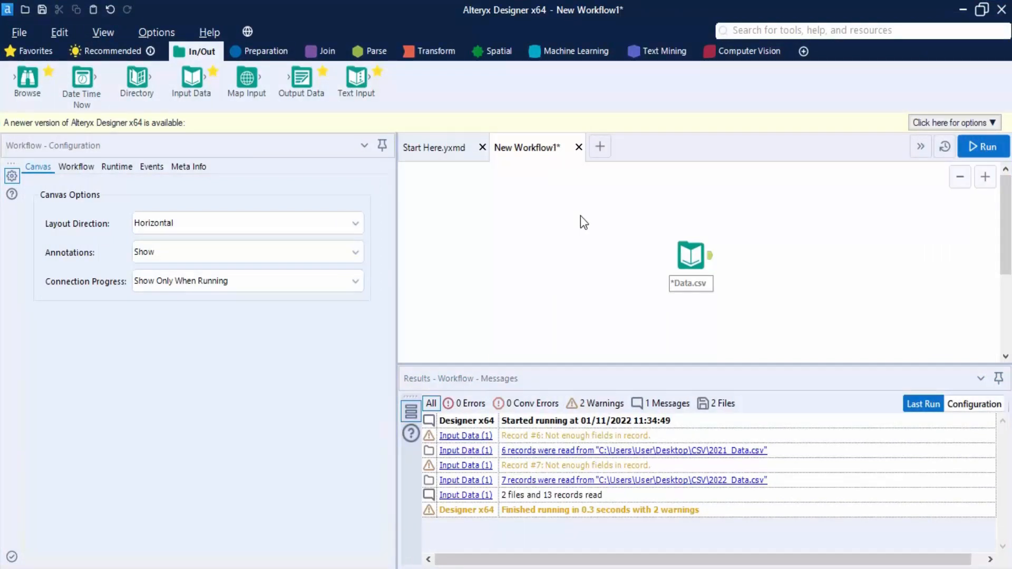
Step: Display the output records of the *Data.csv Input Data tool and look across its columns
{"action": "left_click", "coordinate": [690, 255]}
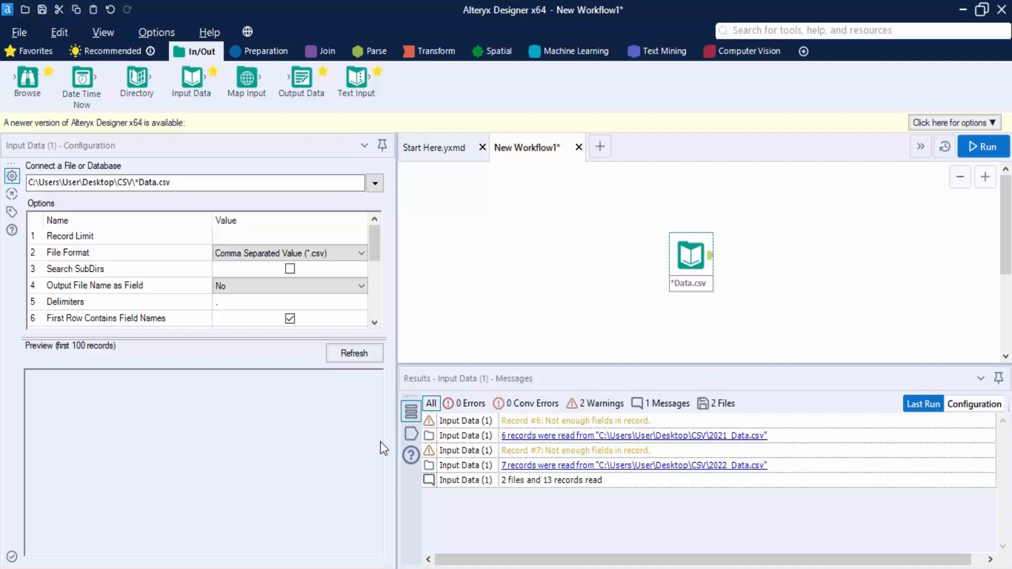
{"action": "left_click", "coordinate": [411, 435]}
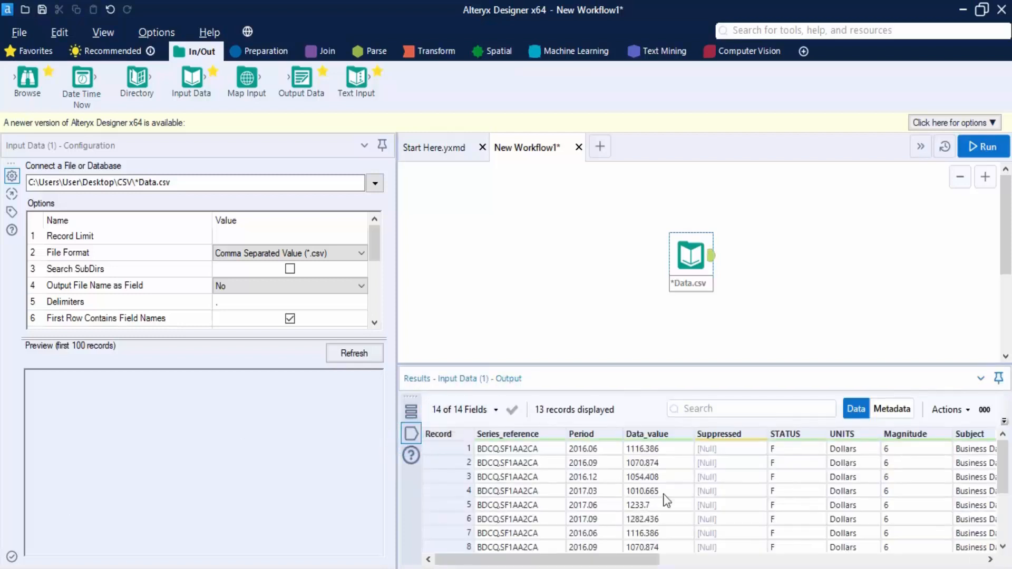
{"action": "left_click_drag", "start_coordinate": [629, 561], "coordinate": [571, 533]}
Step: Set Output File Name as Field to File Name Only, run the workflow, and dismiss the run message
{"action": "left_click", "coordinate": [67, 285]}
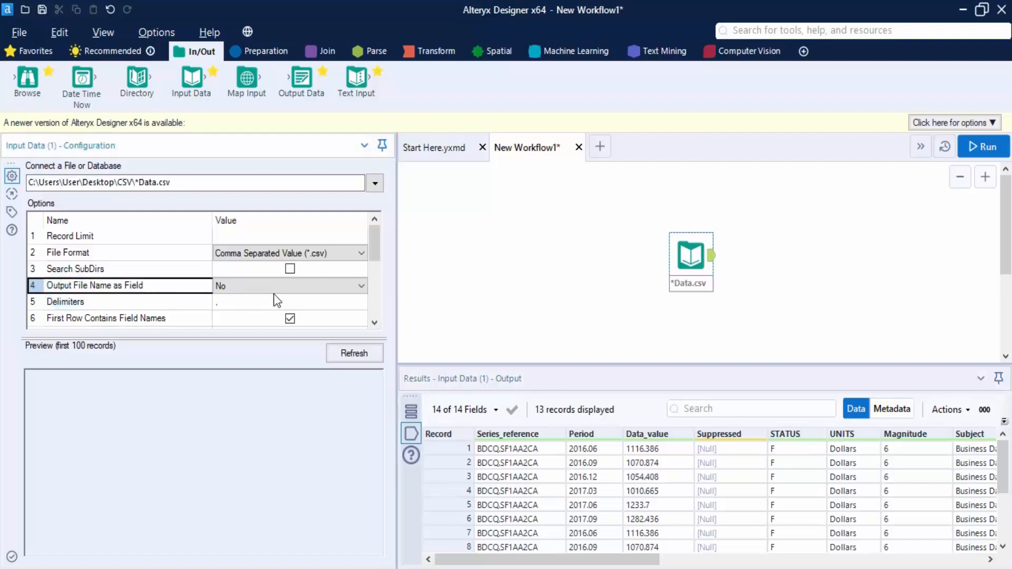
{"action": "left_click", "coordinate": [236, 287]}
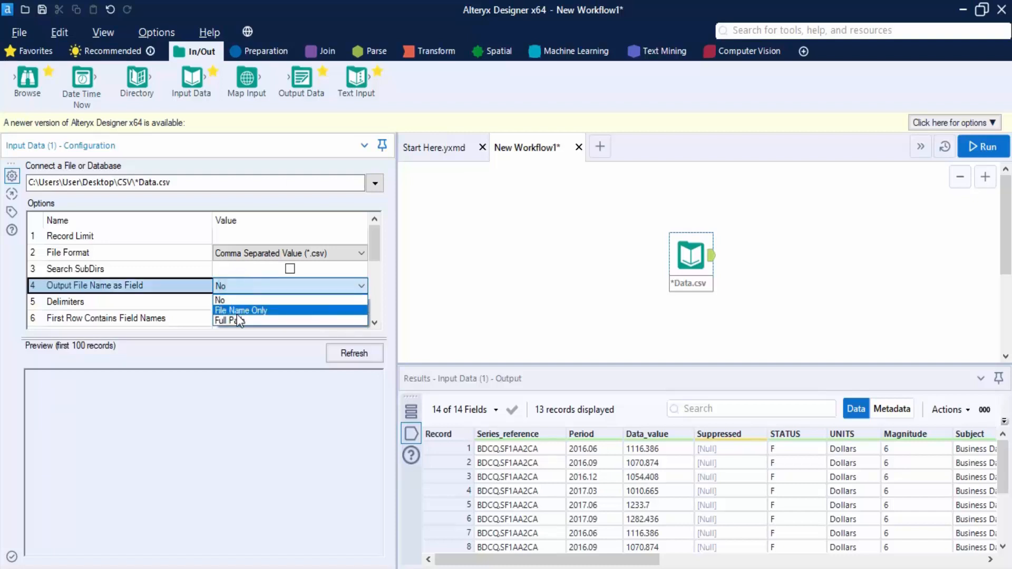
{"action": "left_click", "coordinate": [236, 308]}
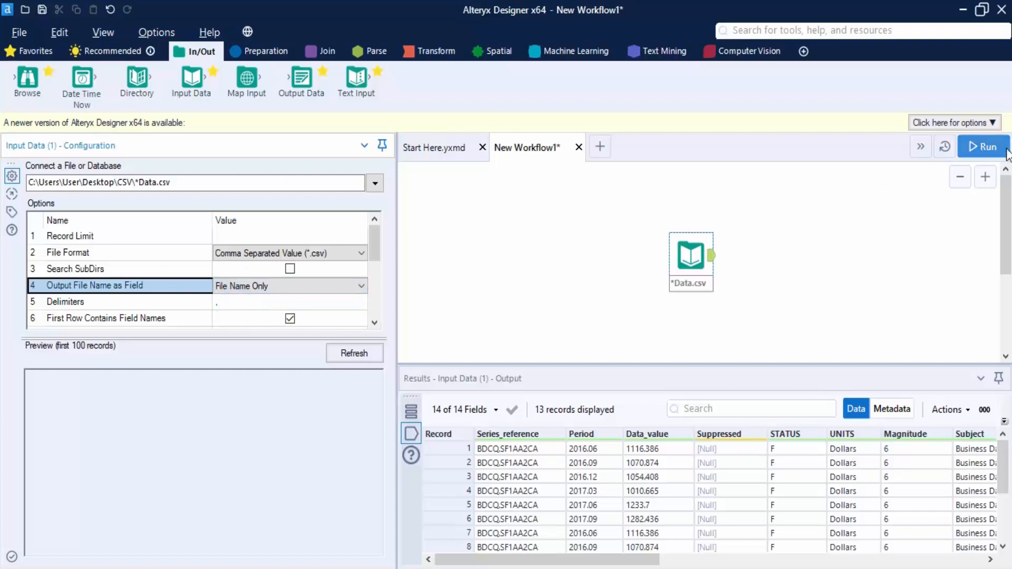
{"action": "left_click", "coordinate": [983, 147]}
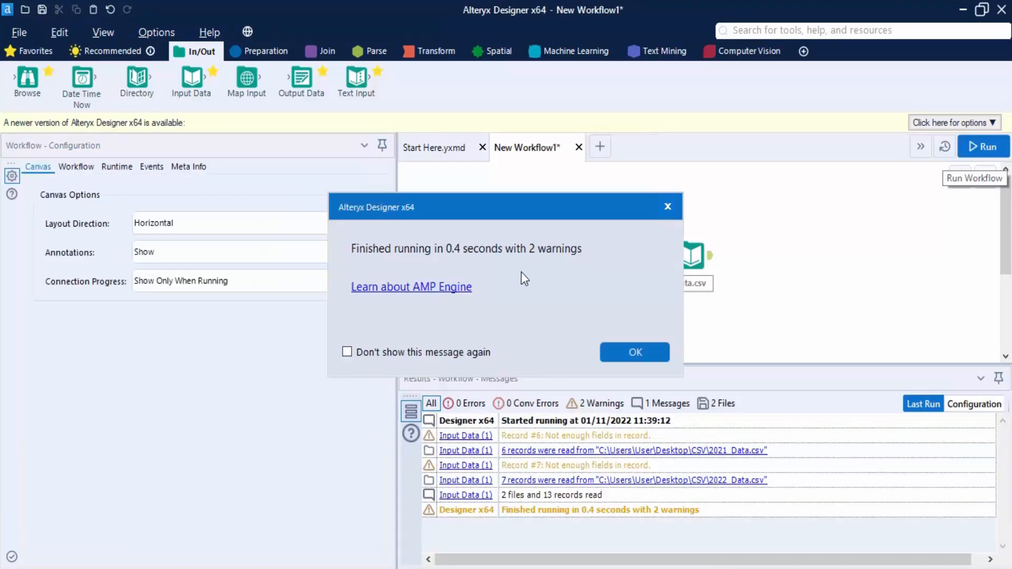
{"action": "left_click", "coordinate": [618, 348]}
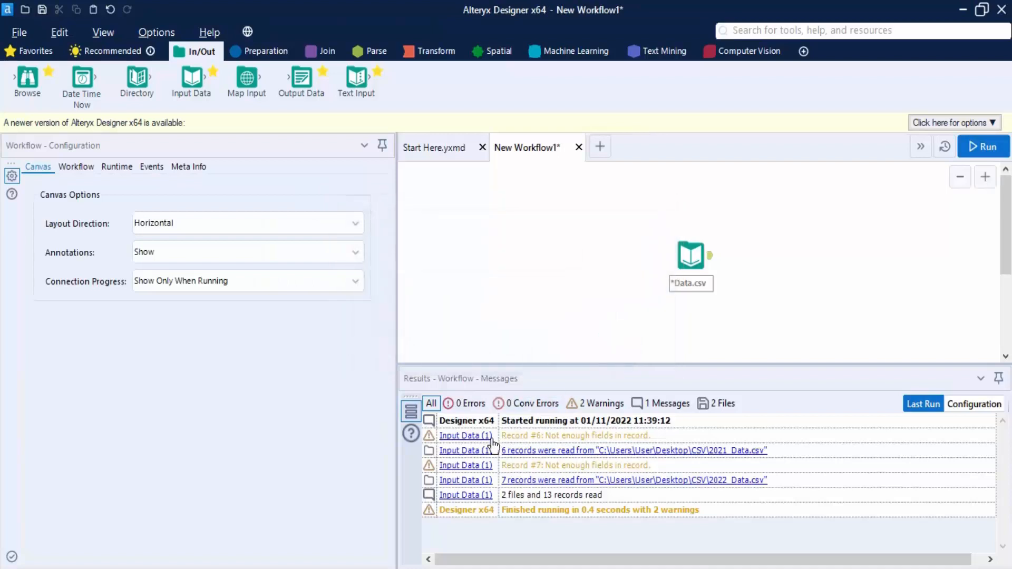
Step: Examine the FileName column in the Input Data tool's output to see which file each record comes from
{"action": "left_click", "coordinate": [464, 451]}
{"action": "left_click", "coordinate": [411, 435]}
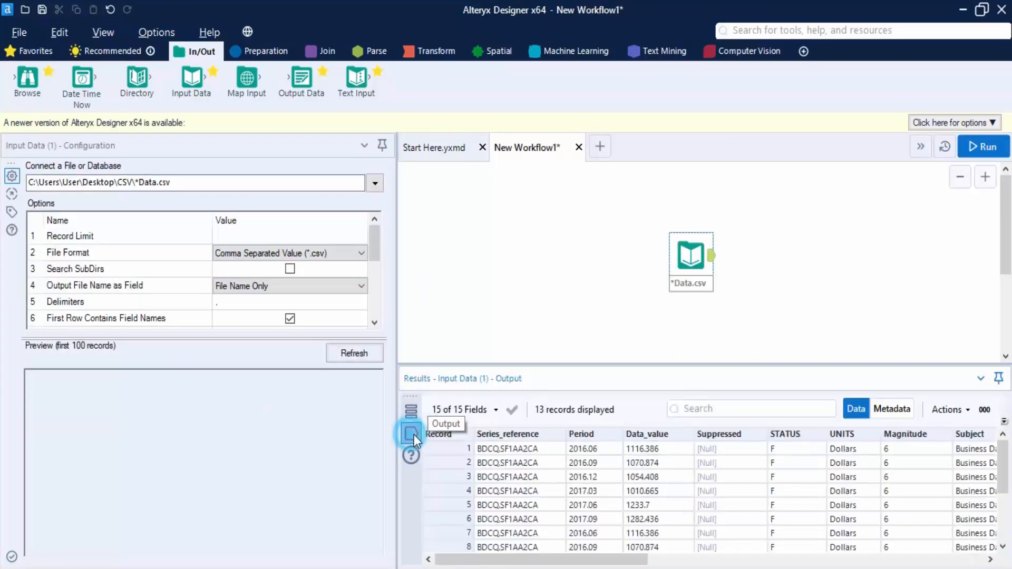
{"action": "left_click_drag", "start_coordinate": [574, 560], "coordinate": [910, 560]}
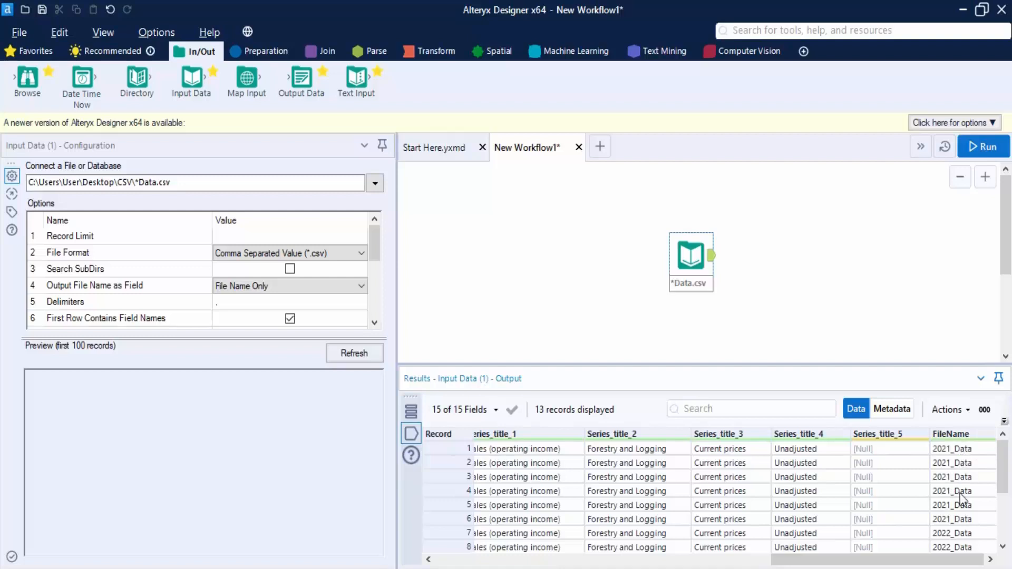
{"action": "left_click", "coordinate": [953, 534]}
{"action": "scroll", "coordinate": [956, 537], "scroll_direction": "down", "scroll_amount": 2}
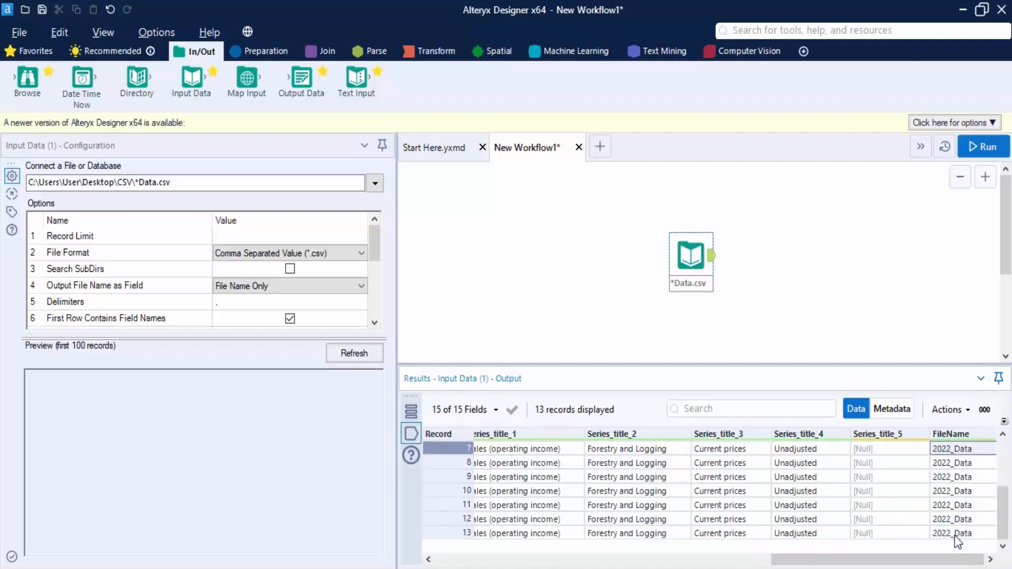
{"action": "scroll", "coordinate": [953, 533], "scroll_direction": "up", "scroll_amount": 1}
{"action": "left_click", "coordinate": [956, 479]}
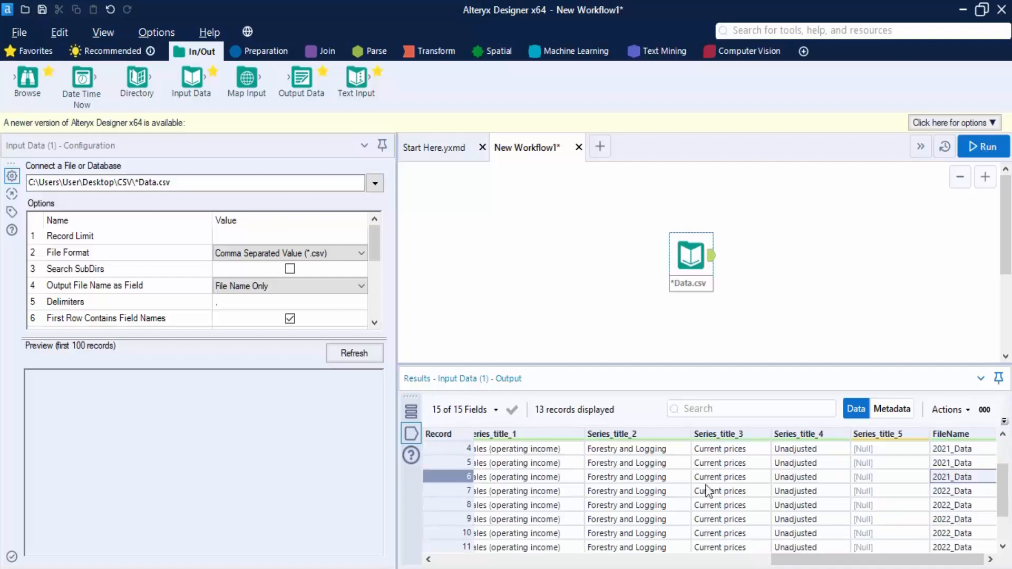
{"action": "scroll", "coordinate": [970, 481], "scroll_direction": "down", "scroll_amount": 1}
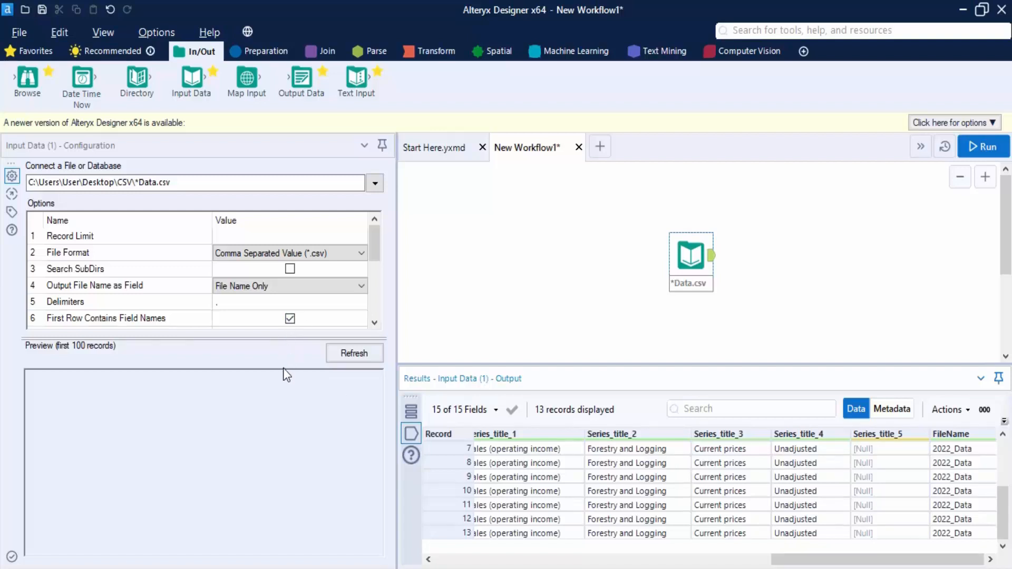
Step: Enlarge the Options list and restore Output File Name as Field to File Name Only
{"action": "left_click_drag", "start_coordinate": [284, 339], "coordinate": [276, 393]}
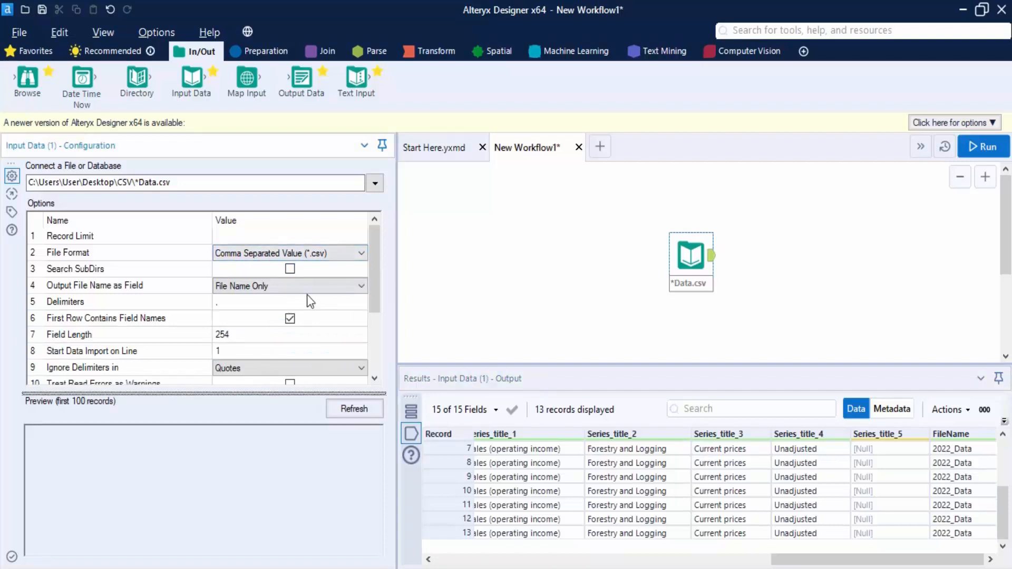
{"action": "scroll", "coordinate": [323, 291], "scroll_direction": "down", "scroll_amount": 1}
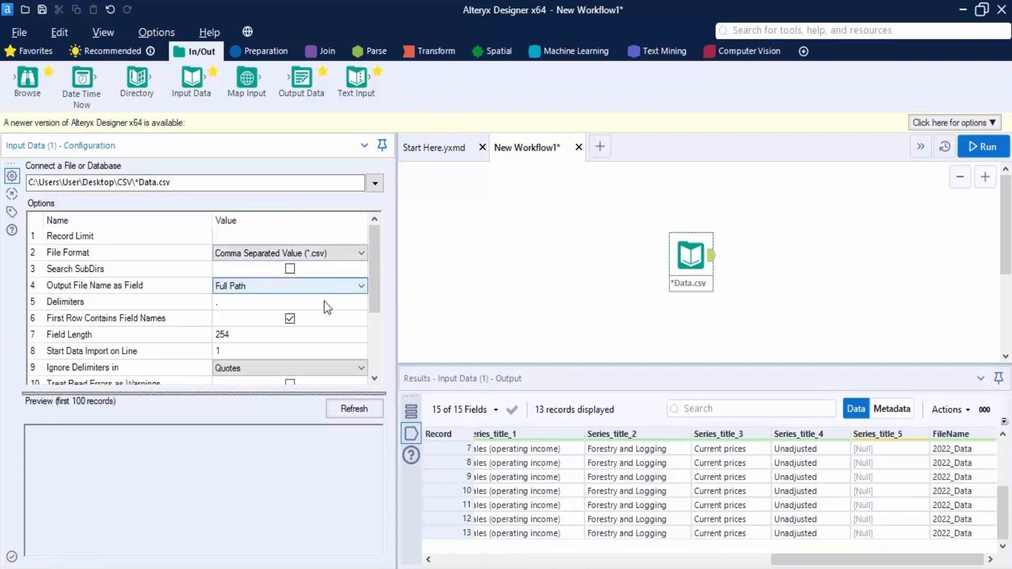
{"action": "left_click", "coordinate": [297, 288]}
{"action": "left_click", "coordinate": [262, 309]}
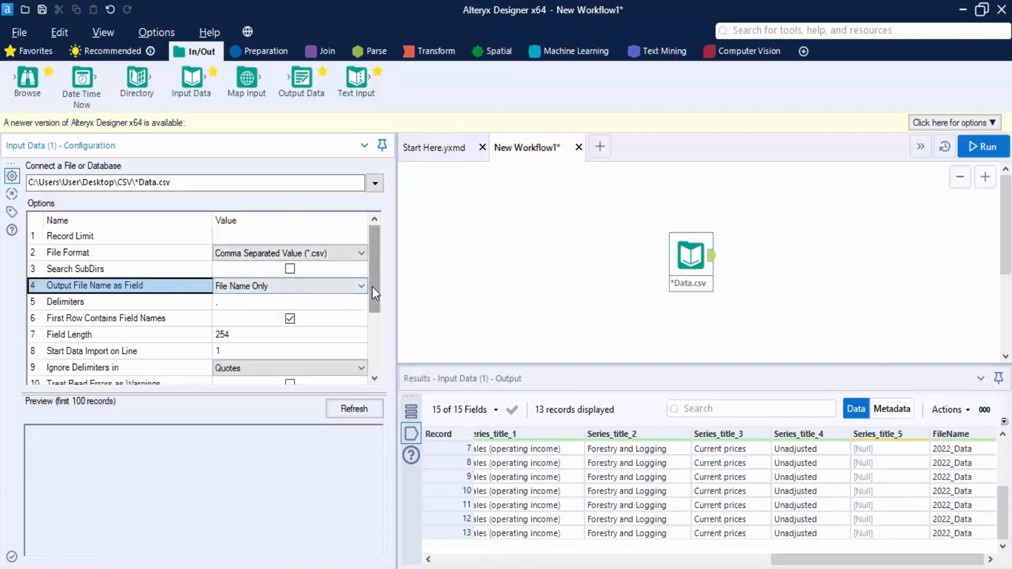
Step: Enter a comma as the delimiter and select the First Row Contains Field Names option row
{"action": "left_click_drag", "start_coordinate": [372, 287], "coordinate": [381, 348]}
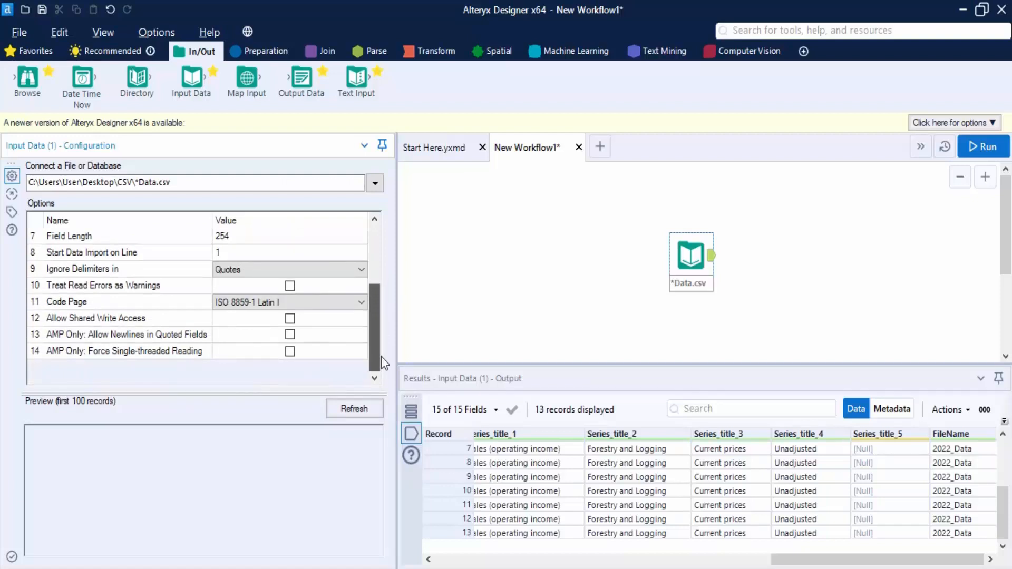
{"action": "scroll", "coordinate": [380, 306], "scroll_direction": "up", "scroll_amount": 1}
{"action": "left_click", "coordinate": [216, 252]}
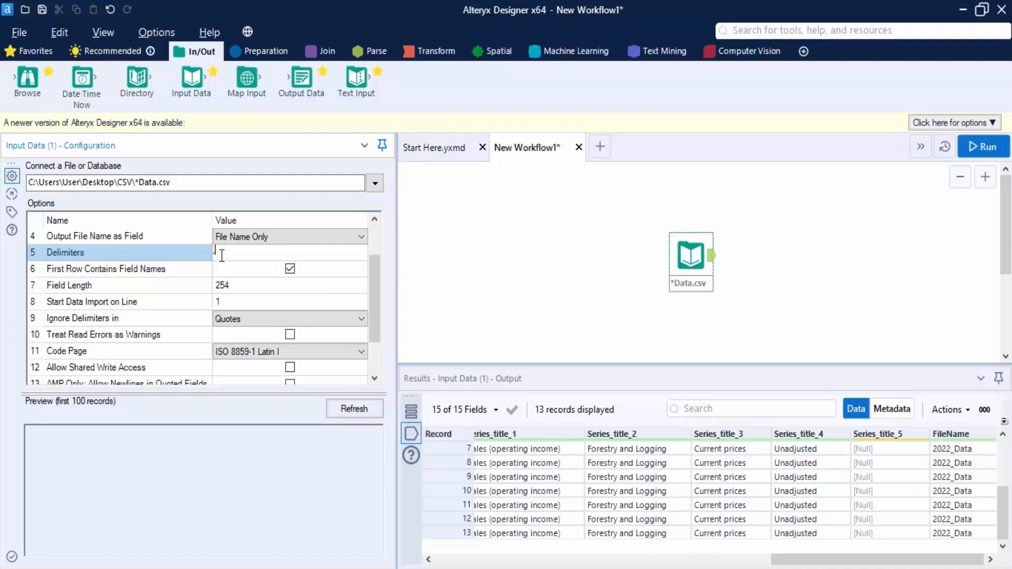
{"action": "type", "text": ","}
{"action": "left_click", "coordinate": [54, 270]}
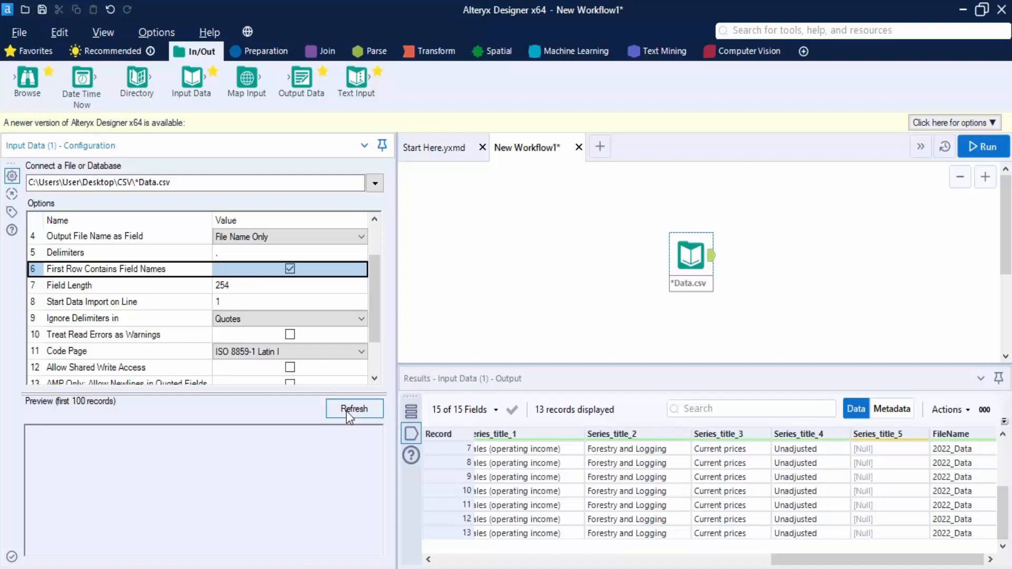
Step: Switch to 2021_Data.csv in Notepad, maximize it, examine the comma-separated header row, and close the file
{"action": "left_click", "coordinate": [425, 568]}
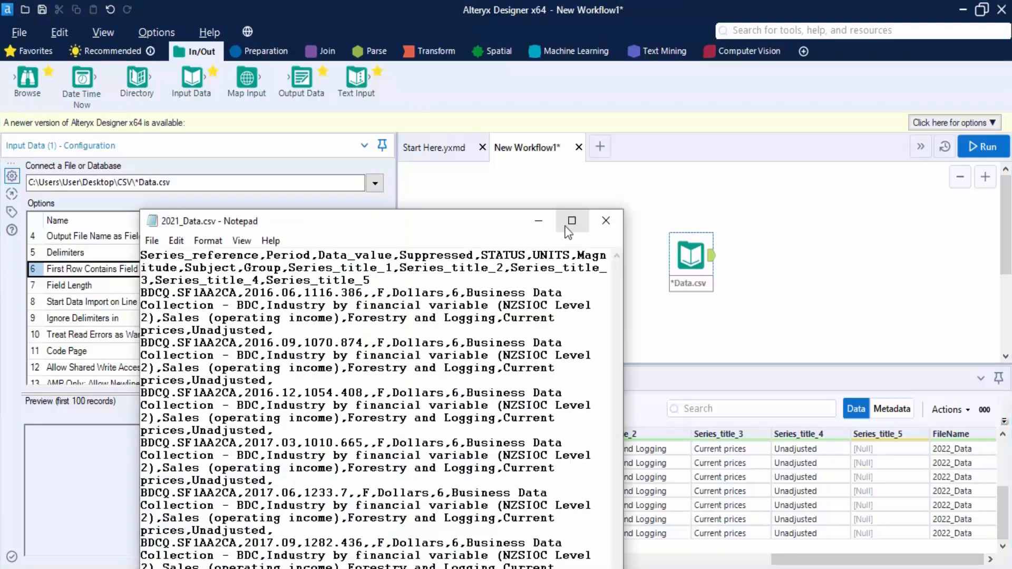
{"action": "left_click", "coordinate": [572, 221]}
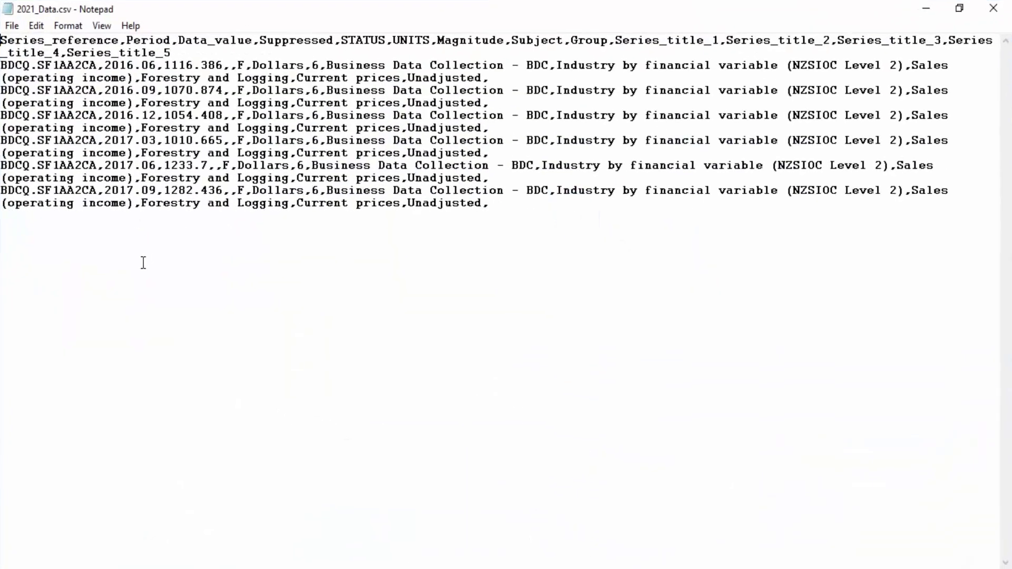
{"action": "left_click_drag", "start_coordinate": [174, 52], "coordinate": [2, 37]}
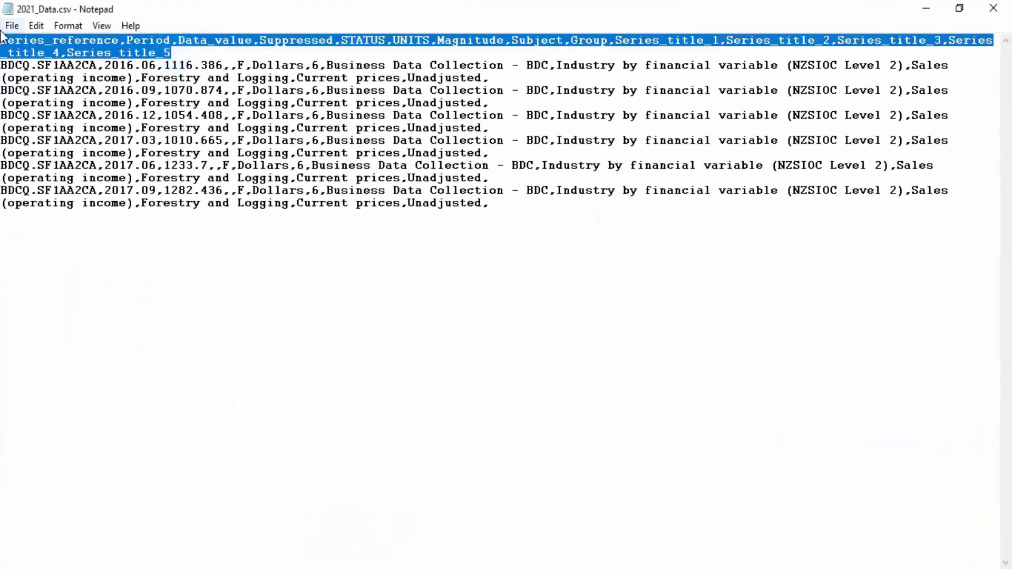
{"action": "left_click", "coordinate": [232, 52]}
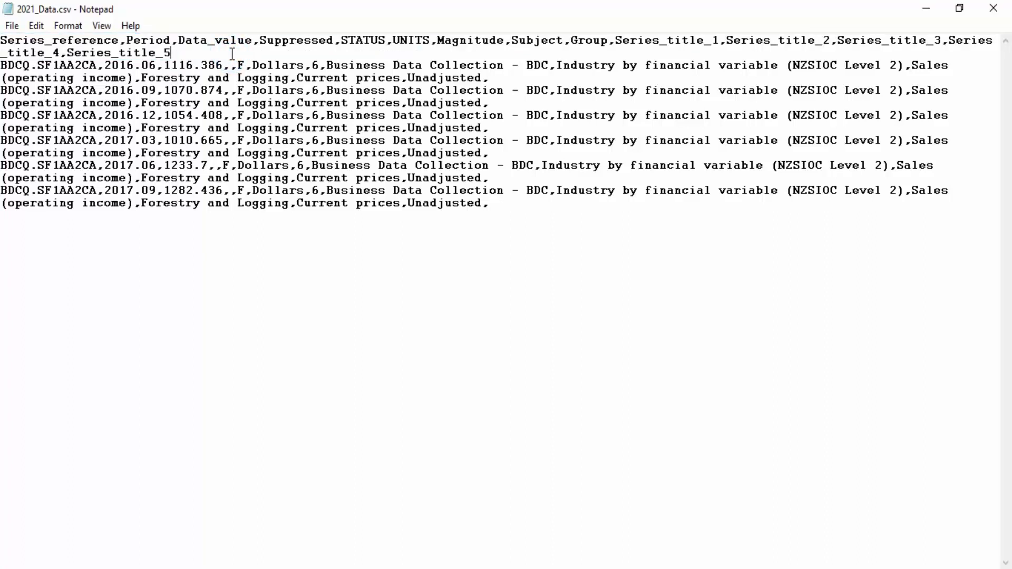
{"action": "double_click", "coordinate": [119, 41]}
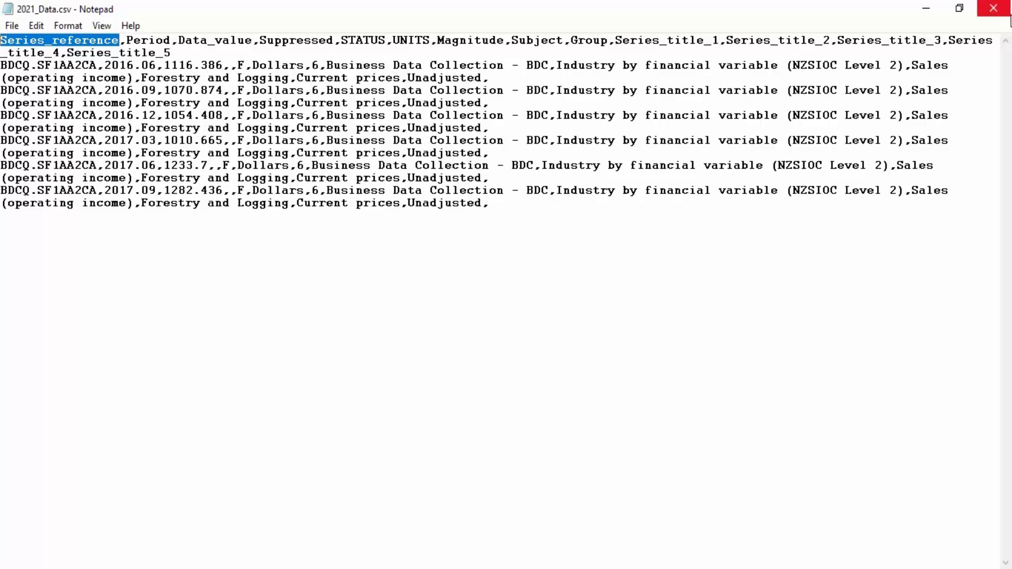
{"action": "left_click", "coordinate": [1007, 9]}
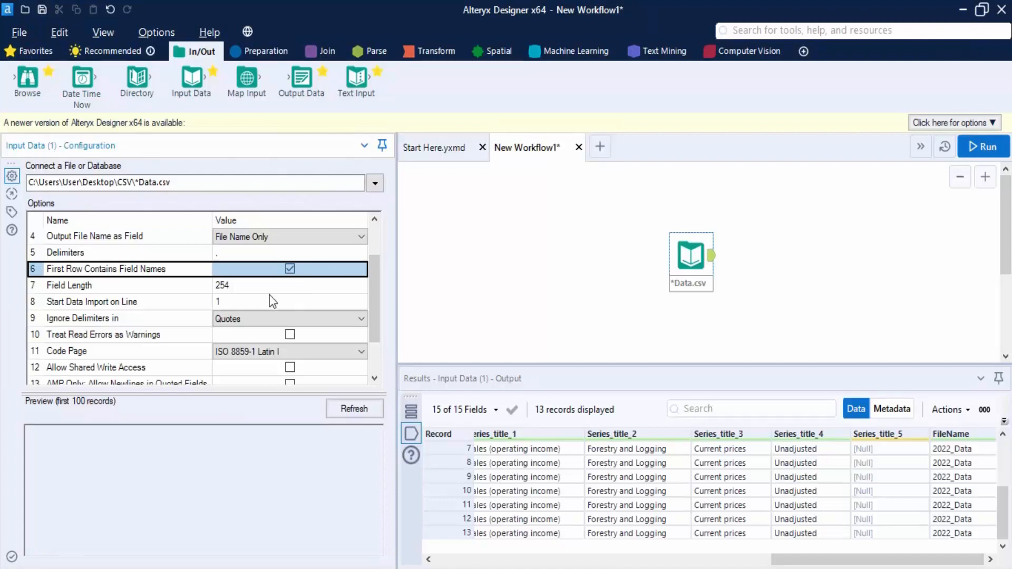
Step: Turn off First Row Contains Field Names, run the workflow, and dismiss the run message
{"action": "left_click", "coordinate": [290, 270]}
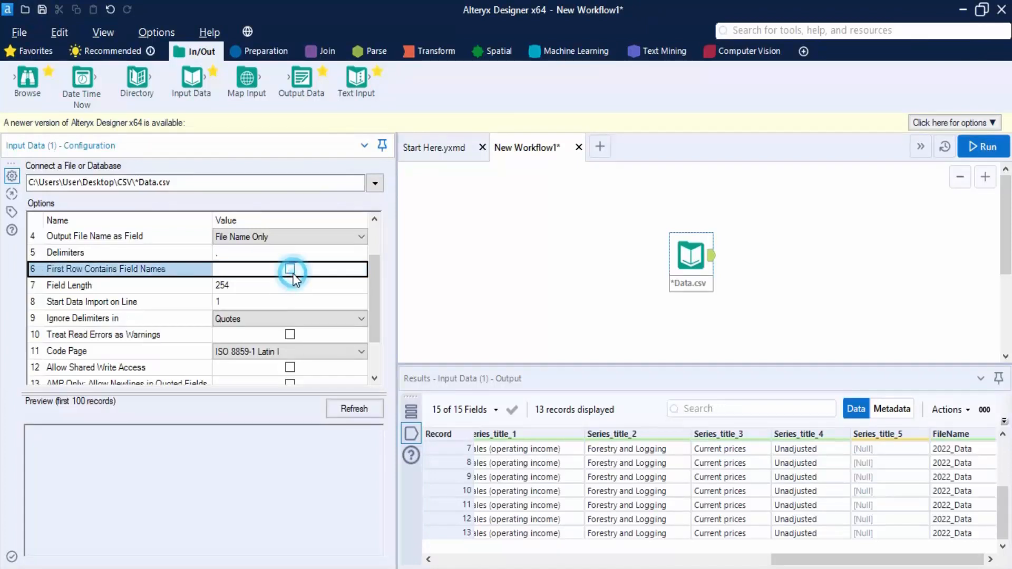
{"action": "left_click", "coordinate": [1004, 148]}
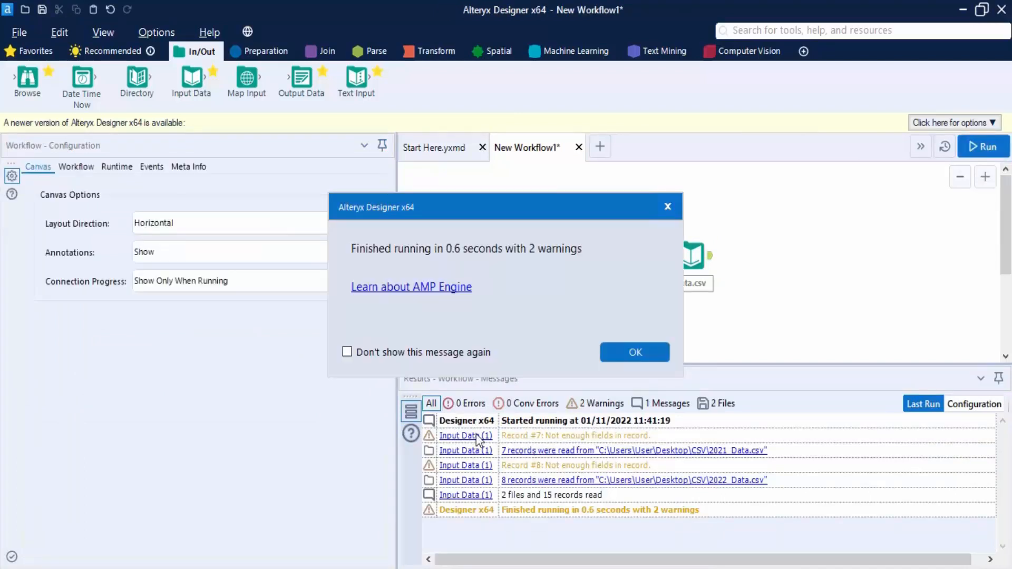
{"action": "left_click", "coordinate": [632, 353]}
Step: Check the column names and first record in the tool's output, and turn First Row Contains Field Names back on
{"action": "left_click", "coordinate": [453, 450]}
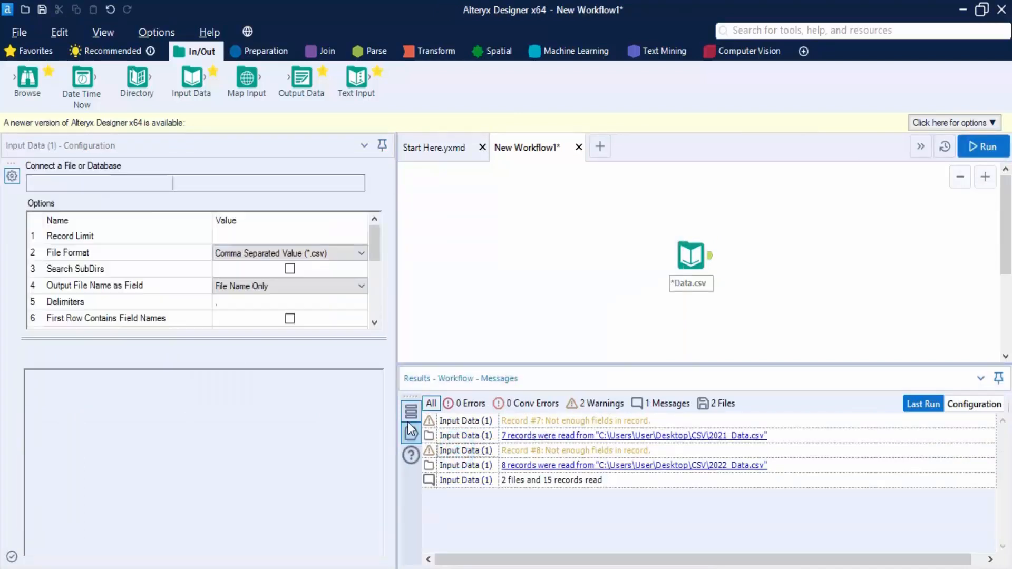
{"action": "left_click", "coordinate": [411, 433]}
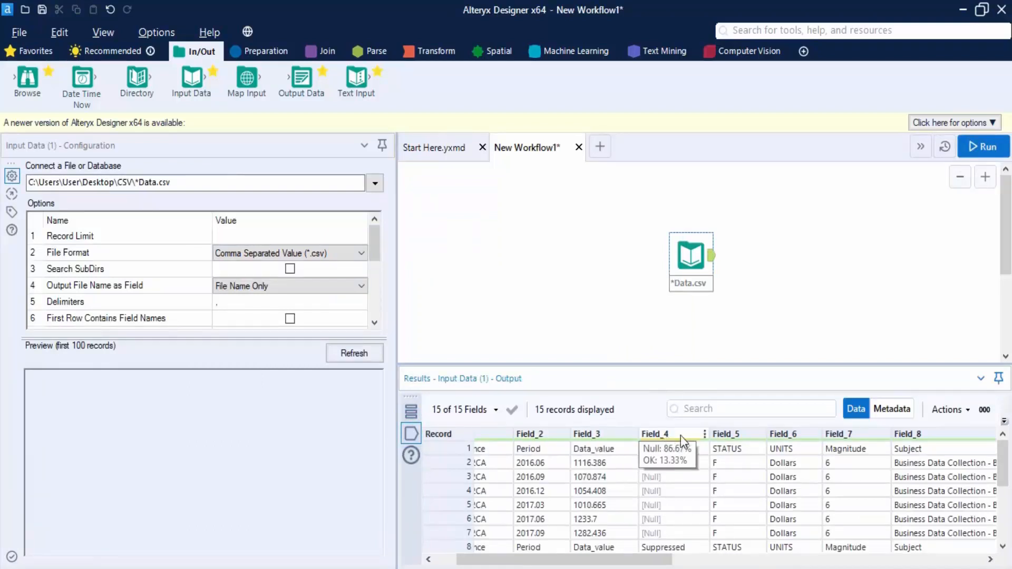
{"action": "left_click_drag", "start_coordinate": [551, 559], "coordinate": [490, 562]}
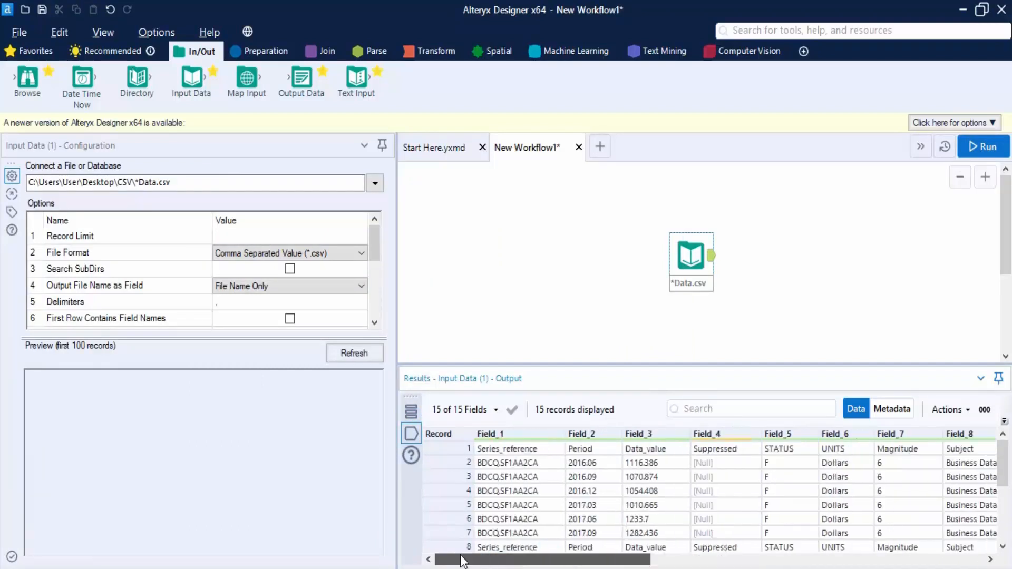
{"action": "left_click", "coordinate": [522, 451]}
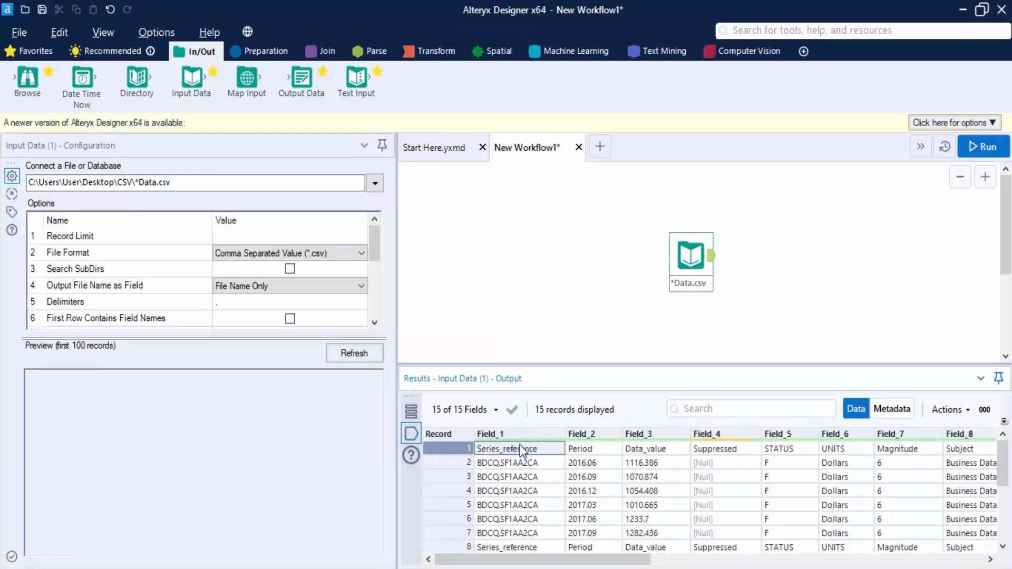
{"action": "left_click", "coordinate": [290, 318]}
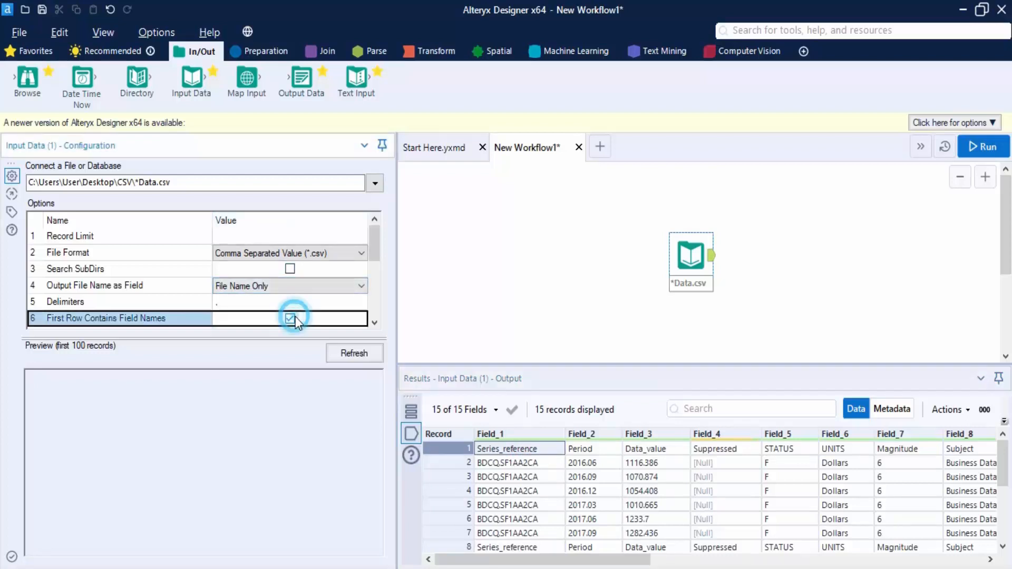
Step: Run the workflow, dismiss the run message, and show the Input Data tool's output records
{"action": "left_click", "coordinate": [982, 150]}
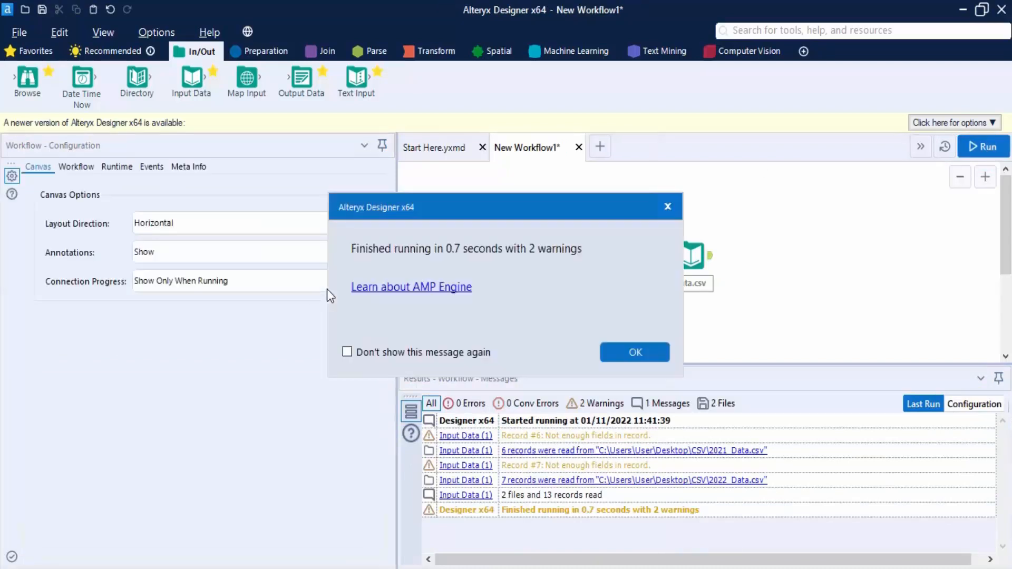
{"action": "left_click", "coordinate": [629, 352]}
{"action": "left_click", "coordinate": [461, 453]}
{"action": "left_click", "coordinate": [411, 432]}
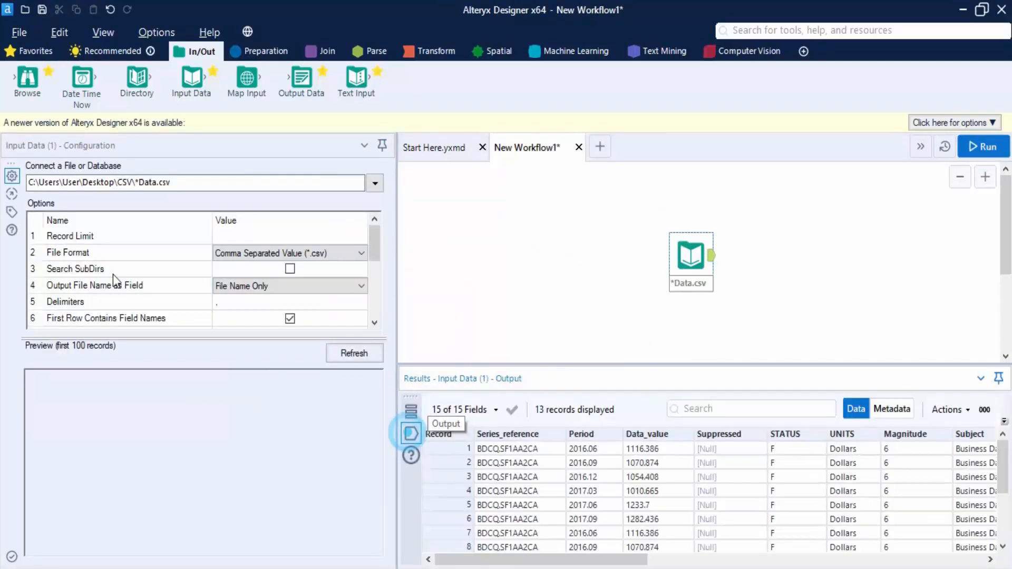
Step: Examine the Input Data tool's remaining options, from Field Length to AMP Only: Force Single-threaded Reading, and check the choices for Ignore Delimiters in
{"action": "scroll", "coordinate": [165, 264], "scroll_direction": "down", "scroll_amount": 1}
{"action": "scroll", "coordinate": [219, 320], "scroll_direction": "down", "scroll_amount": 2}
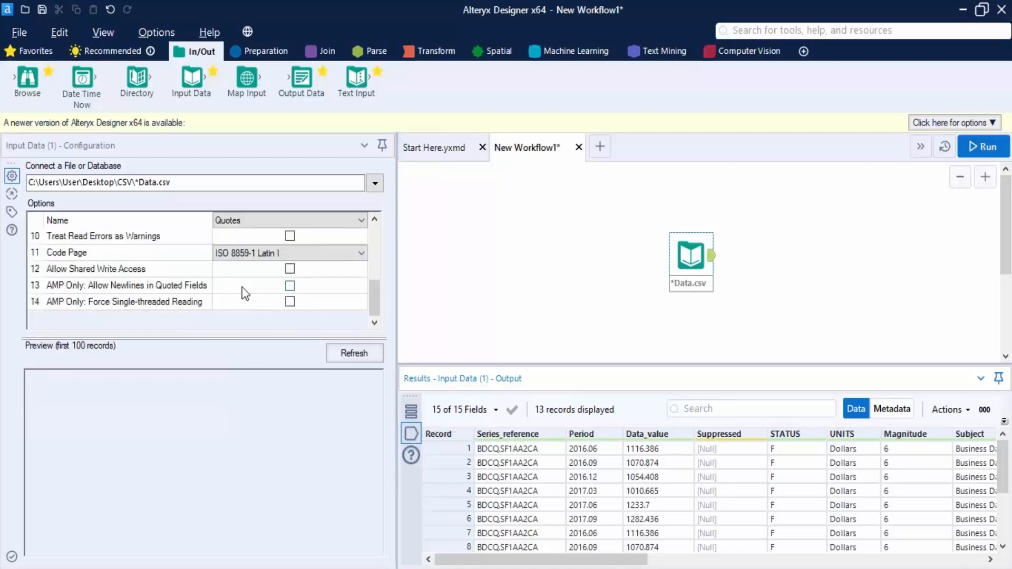
{"action": "scroll", "coordinate": [164, 273], "scroll_direction": "up", "scroll_amount": 1}
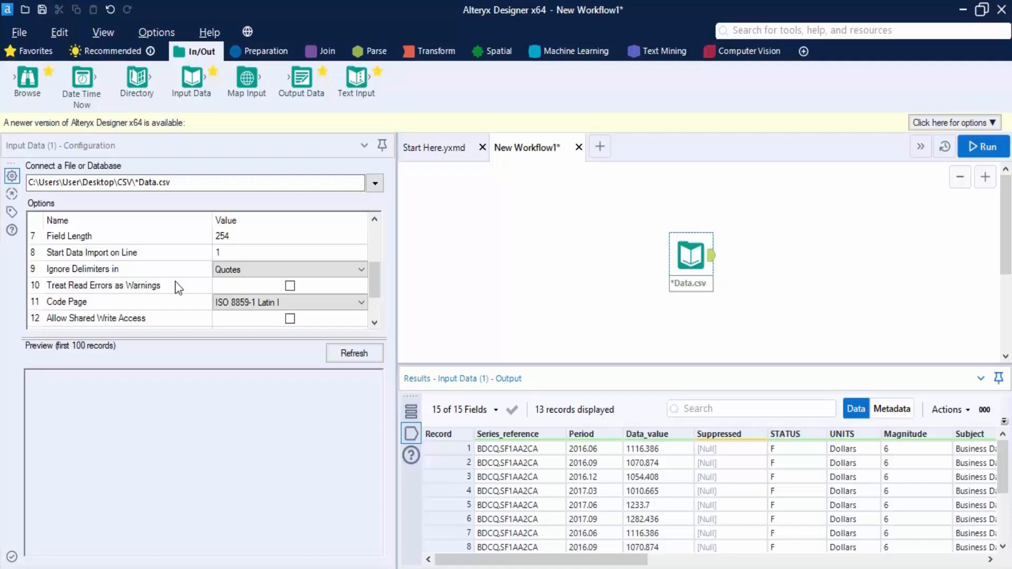
{"action": "left_click", "coordinate": [264, 273]}
{"action": "left_click", "coordinate": [264, 273]}
{"action": "left_click", "coordinate": [420, 287]}
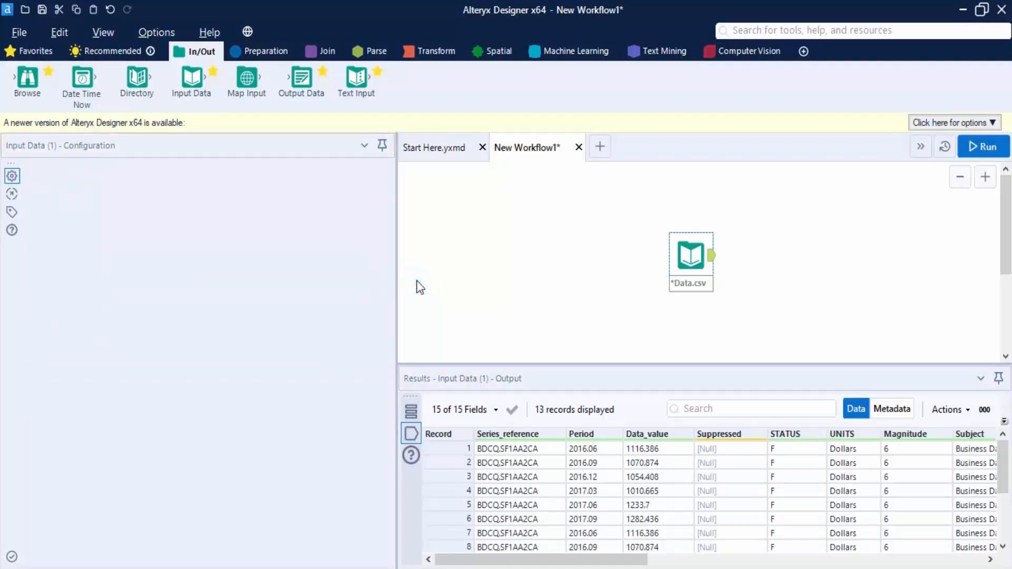
{"action": "left_click", "coordinate": [696, 257]}
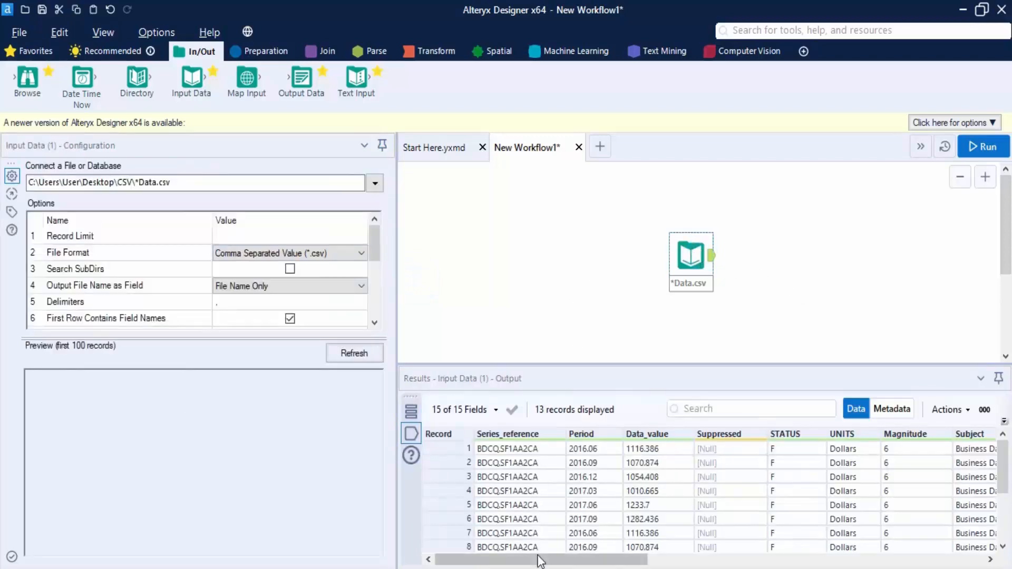
{"action": "mouse_move", "coordinate": [543, 560]}
{"action": "left_mouse_down"}
{"action": "mouse_move", "coordinate": [829, 565]}
{"action": "mouse_move", "coordinate": [529, 561]}
{"action": "left_mouse_up"}
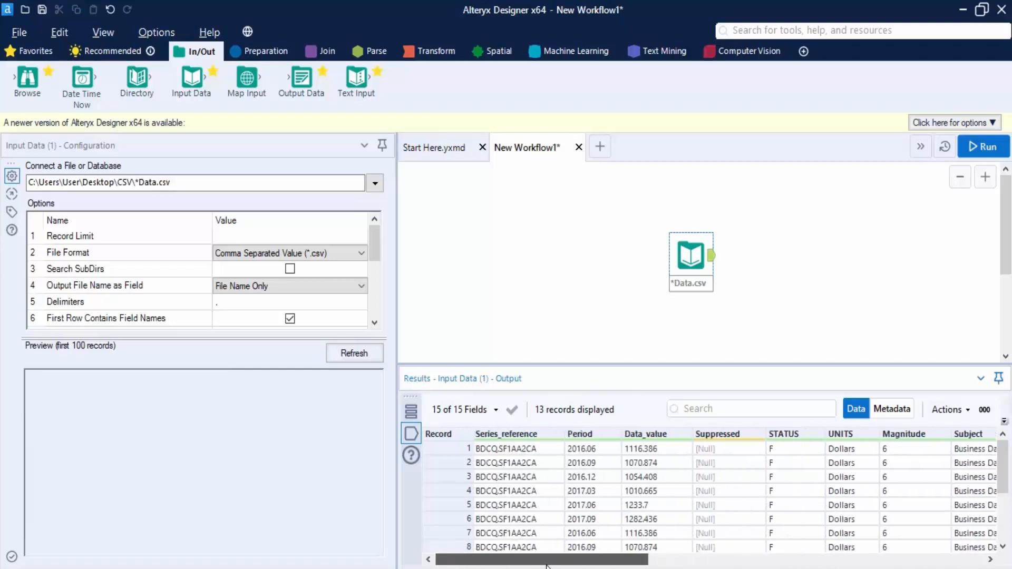
{"action": "scroll", "coordinate": [227, 263], "scroll_direction": "down", "scroll_amount": 2}
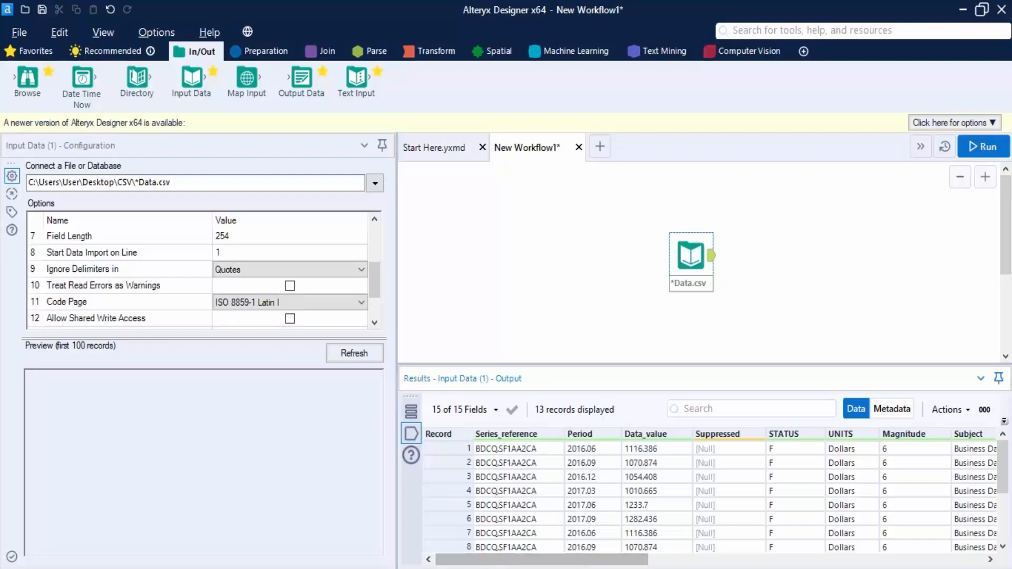
Step: Switch to File Explorer, open the CSV folder, and duplicate 2022_Data.csv within it
{"action": "left_click", "coordinate": [501, 568]}
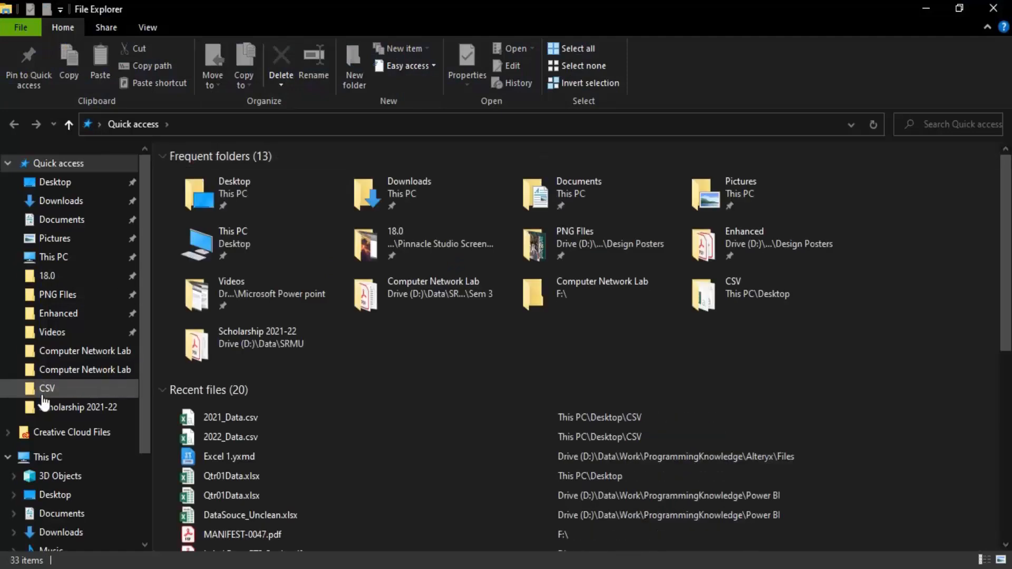
{"action": "left_click", "coordinate": [47, 388]}
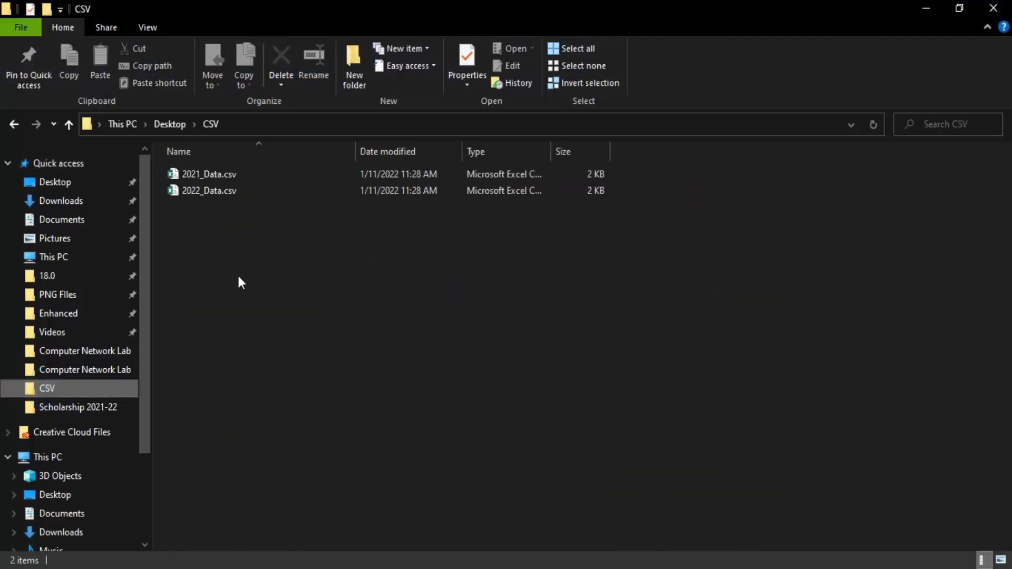
{"action": "right_click", "coordinate": [225, 190]}
{"action": "left_click", "coordinate": [274, 476]}
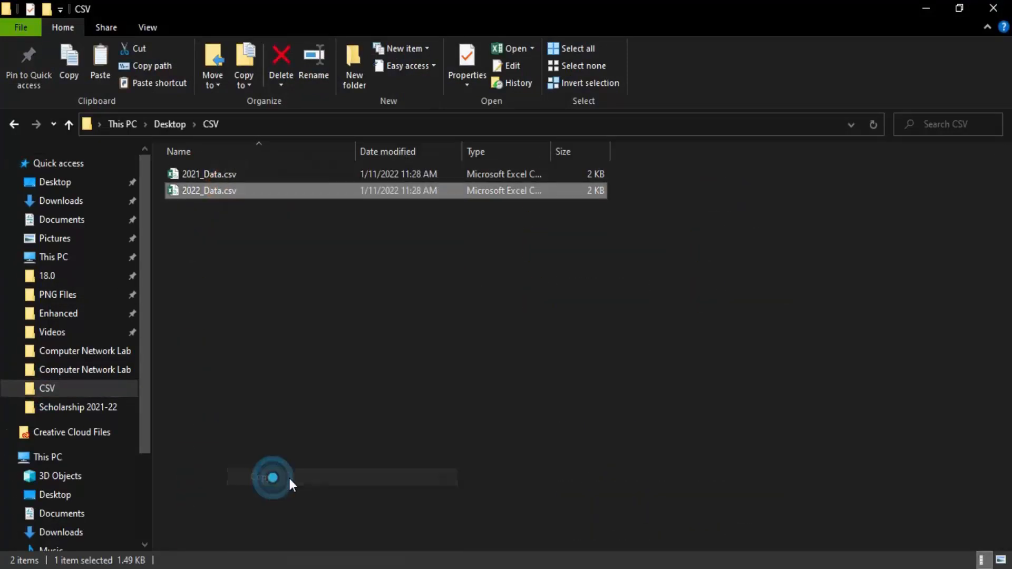
{"action": "key", "text": "ctrl+v"}
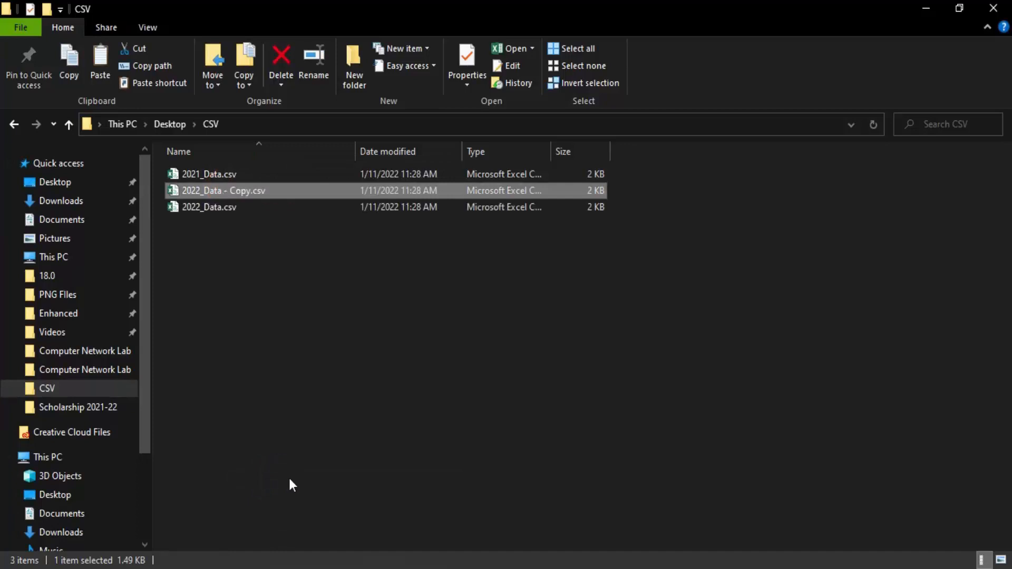
Step: Rename the duplicated file in the CSV folder to 2020_Data.csv
{"action": "right_click", "coordinate": [248, 190]}
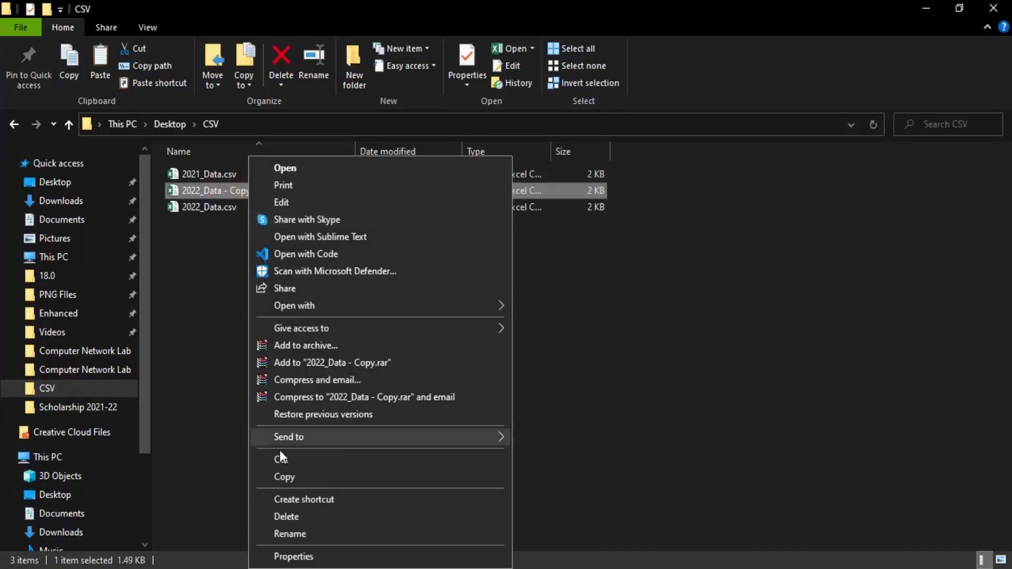
{"action": "left_click", "coordinate": [285, 533]}
{"action": "key", "text": "Right"}
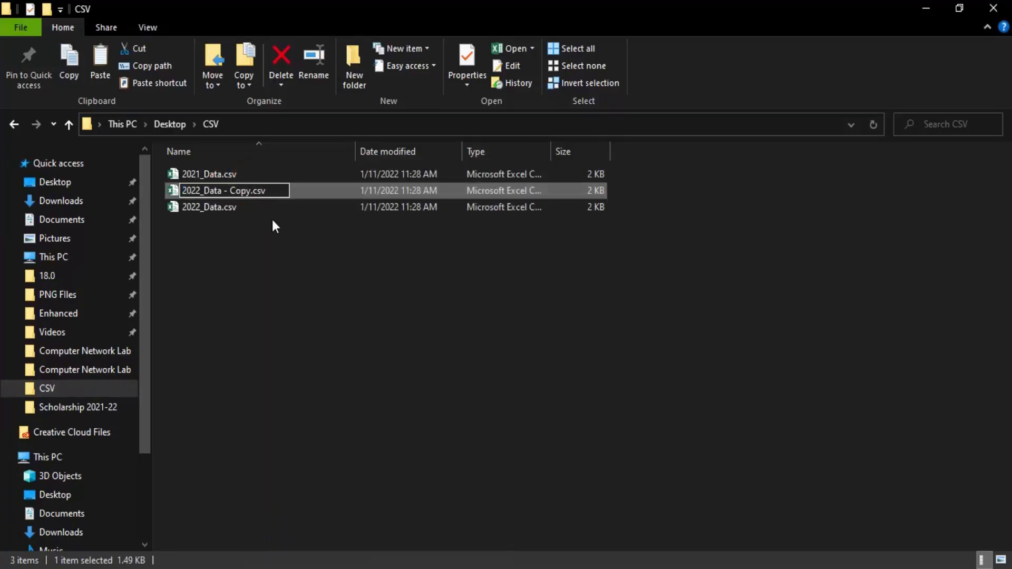
{"action": "key", "text": "BackSpace"}
{"action": "key", "text": "BackSpace"}
{"action": "key", "text": "BackSpace"}
{"action": "key", "text": "BackSpace"}
{"action": "key", "text": "BackSpace"}
{"action": "key", "text": "BackSpace"}
{"action": "key", "text": "BackSpace"}
{"action": "key", "text": "BackSpace"}
{"action": "key", "text": "BackSpace"}
{"action": "key", "text": "BackSpace"}
{"action": "key", "text": "BackSpace"}
{"action": "key", "text": "BackSpace"}
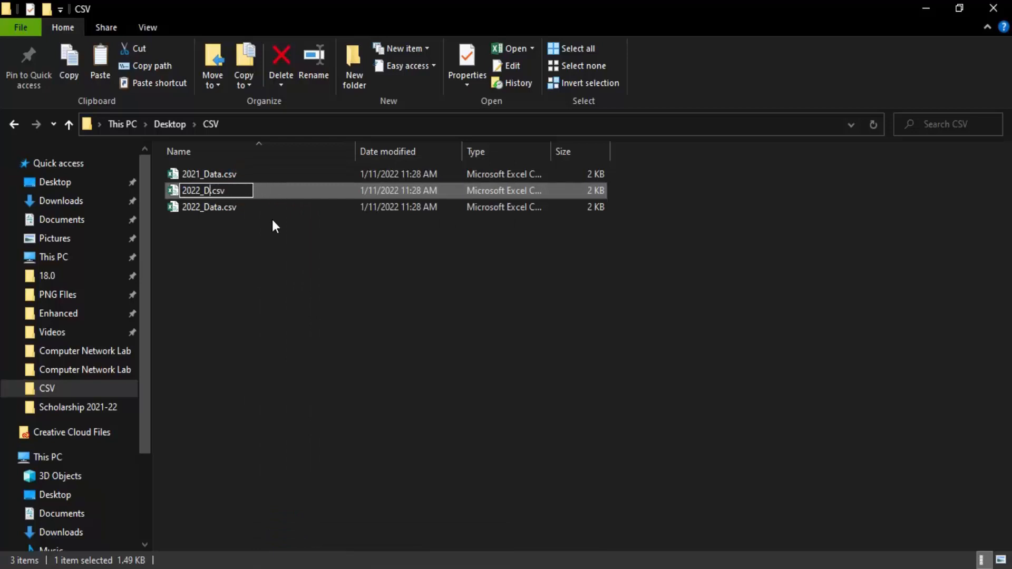
{"action": "key", "text": "BackSpace"}
{"action": "type", "text": "0_Data"}
{"action": "key", "text": "Return"}
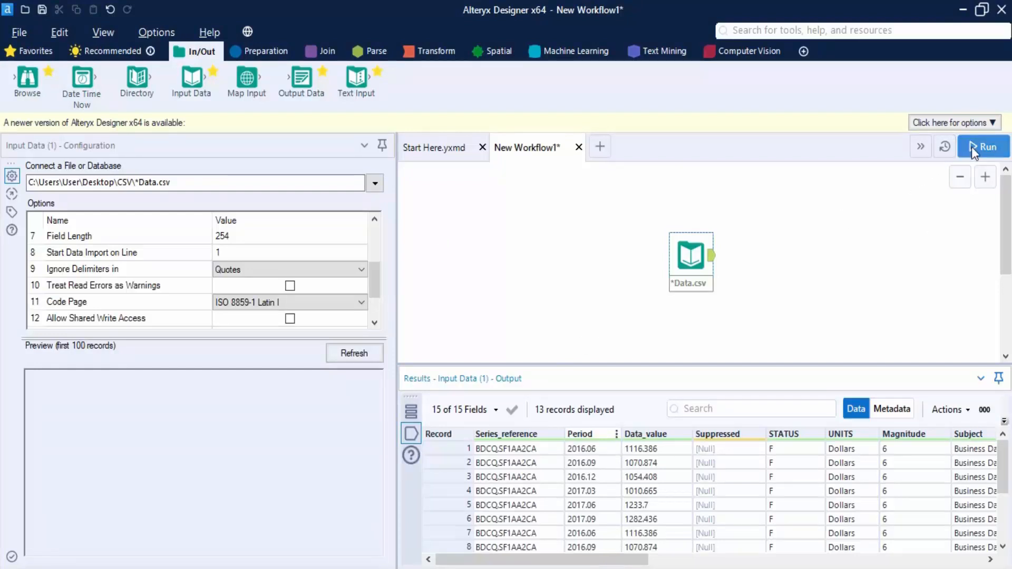
Step: Rerun the workflow in Alteryx Designer with the added CSV file, dismiss the run message, and show the Input Data output
{"action": "left_click", "coordinate": [972, 146]}
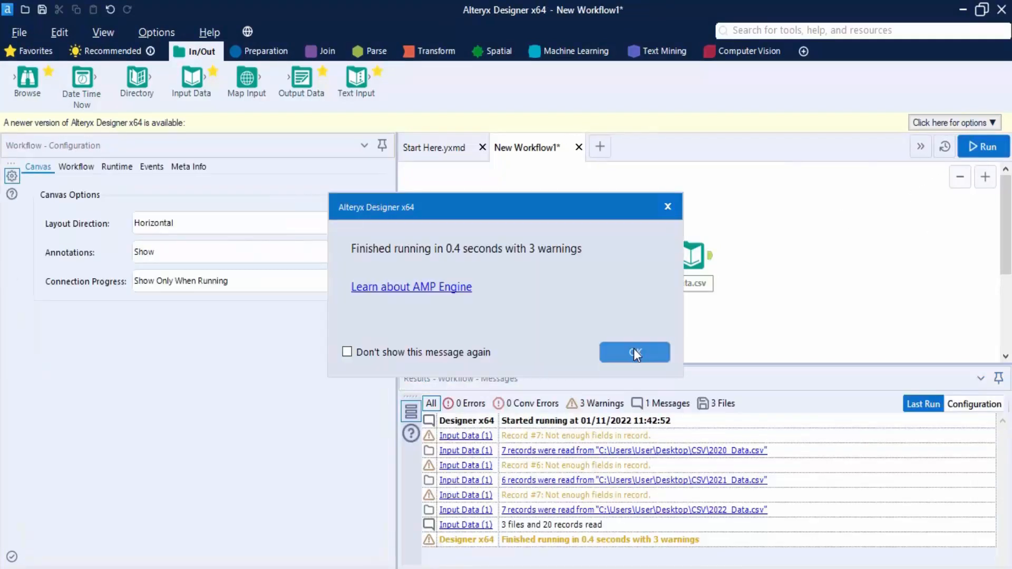
{"action": "left_click", "coordinate": [635, 352]}
{"action": "left_click", "coordinate": [474, 452]}
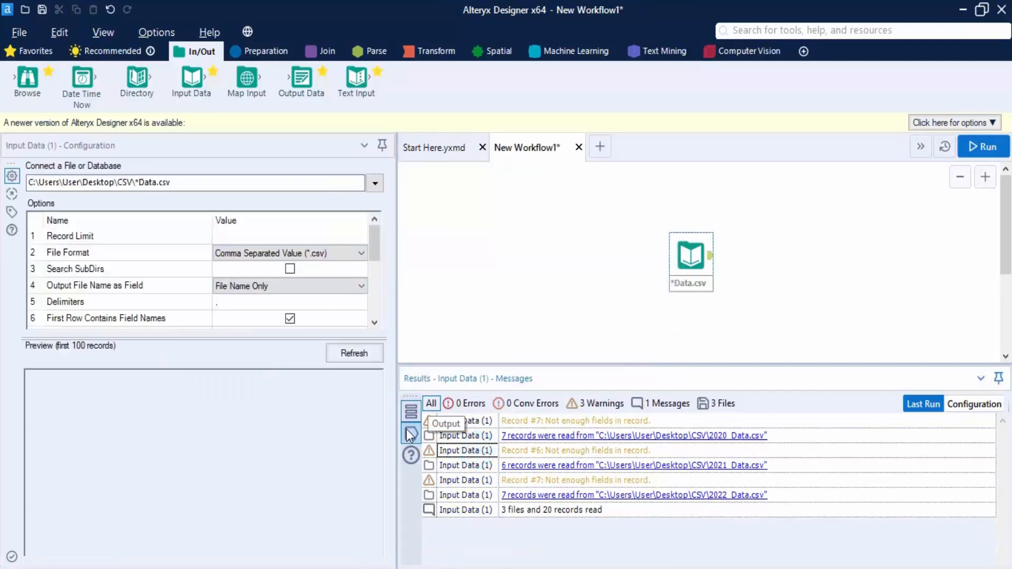
{"action": "left_click", "coordinate": [410, 434]}
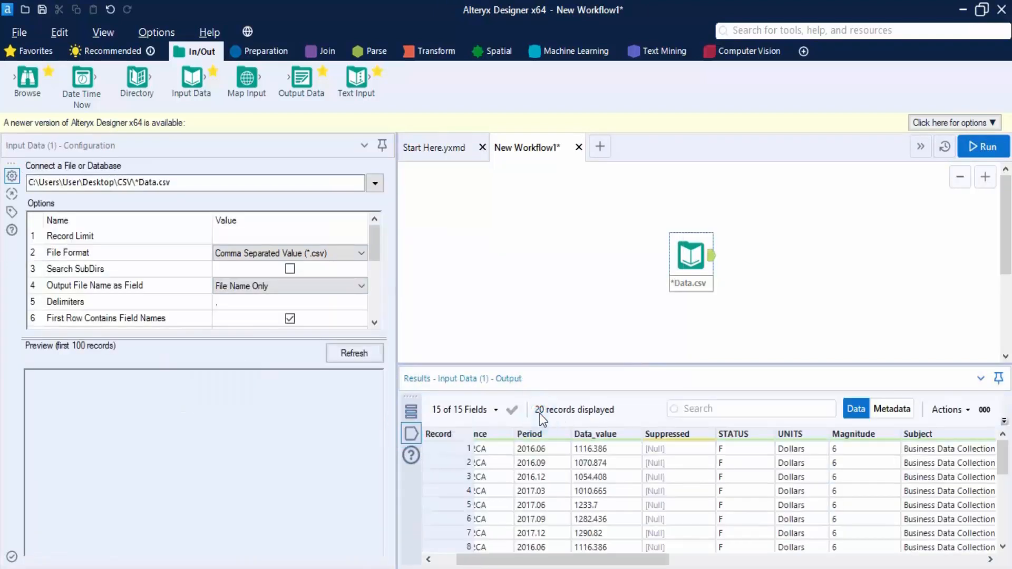
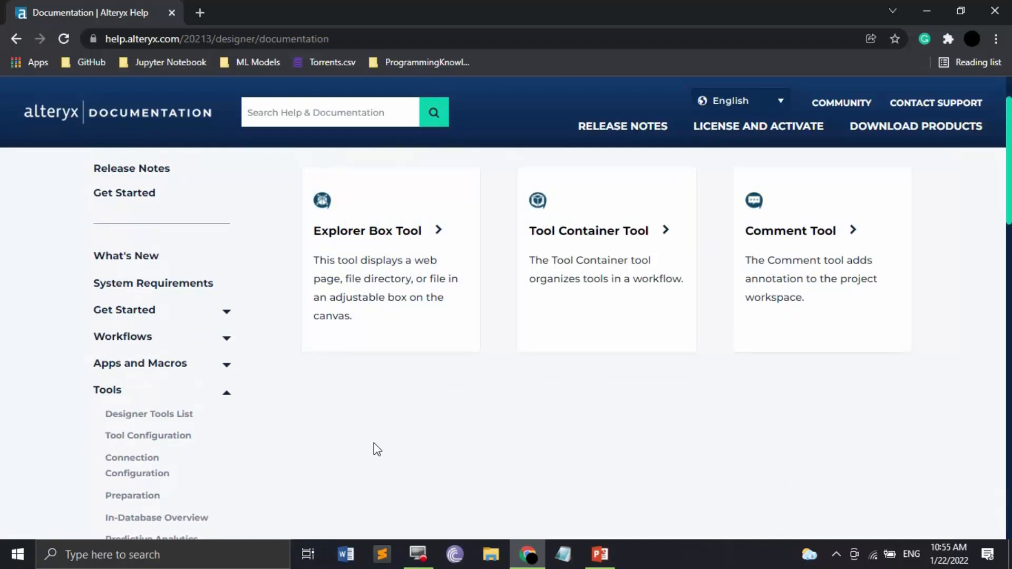
Step: Look through the Tools section of the Alteryx Designer 2021.3 online documentation in Chrome, expanding the In/Out and Preparation categories
{"action": "scroll", "coordinate": [374, 443], "scroll_direction": "down", "scroll_amount": 3}
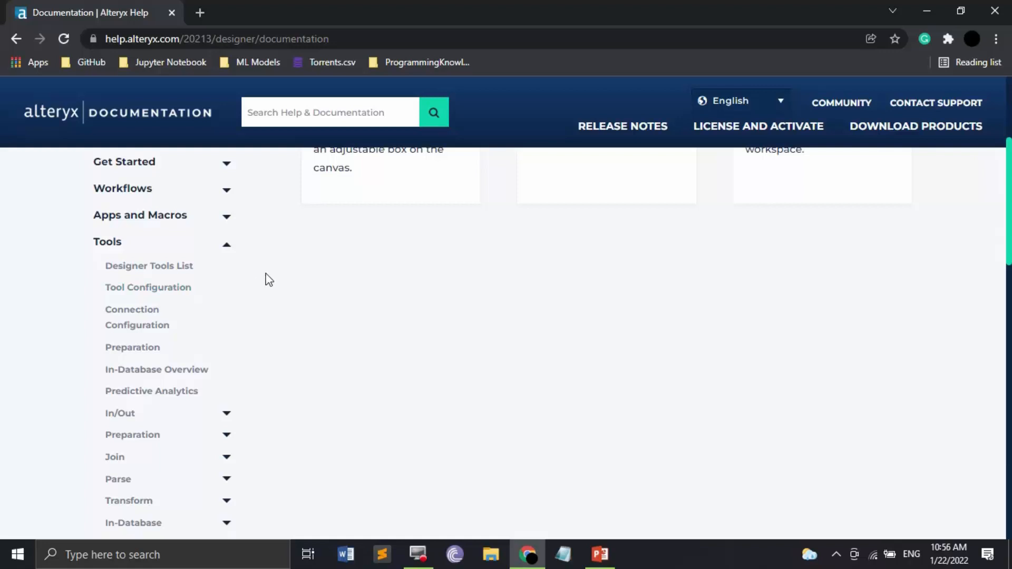
{"action": "left_click", "coordinate": [114, 267]}
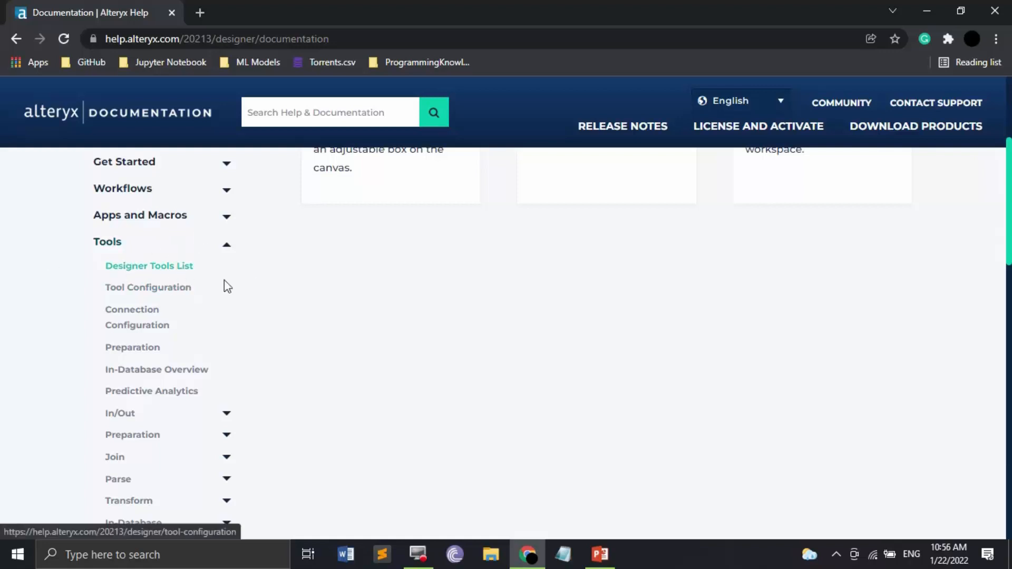
{"action": "scroll", "coordinate": [227, 287], "scroll_direction": "down", "scroll_amount": 2}
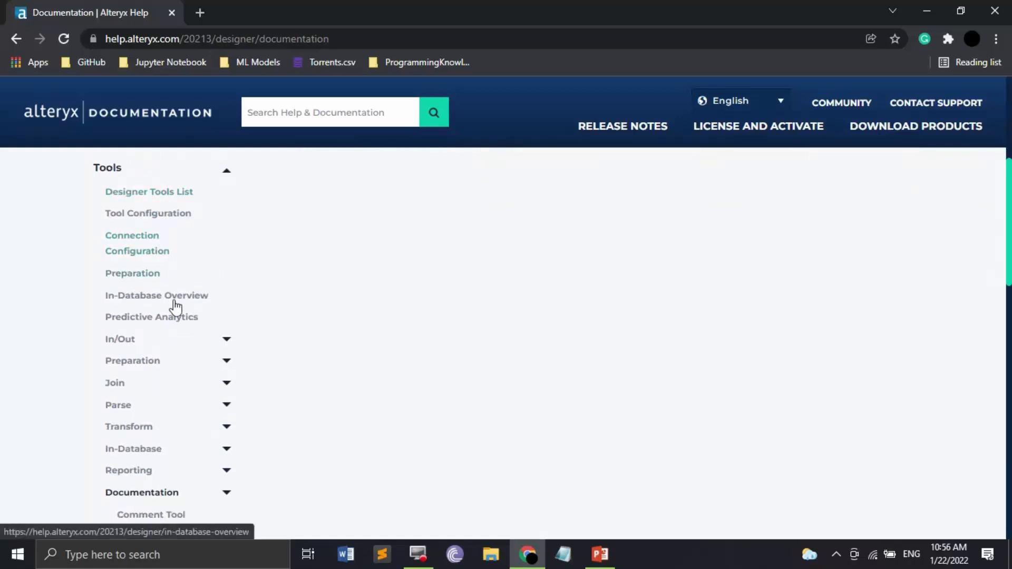
{"action": "scroll", "coordinate": [172, 373], "scroll_direction": "down", "scroll_amount": 3}
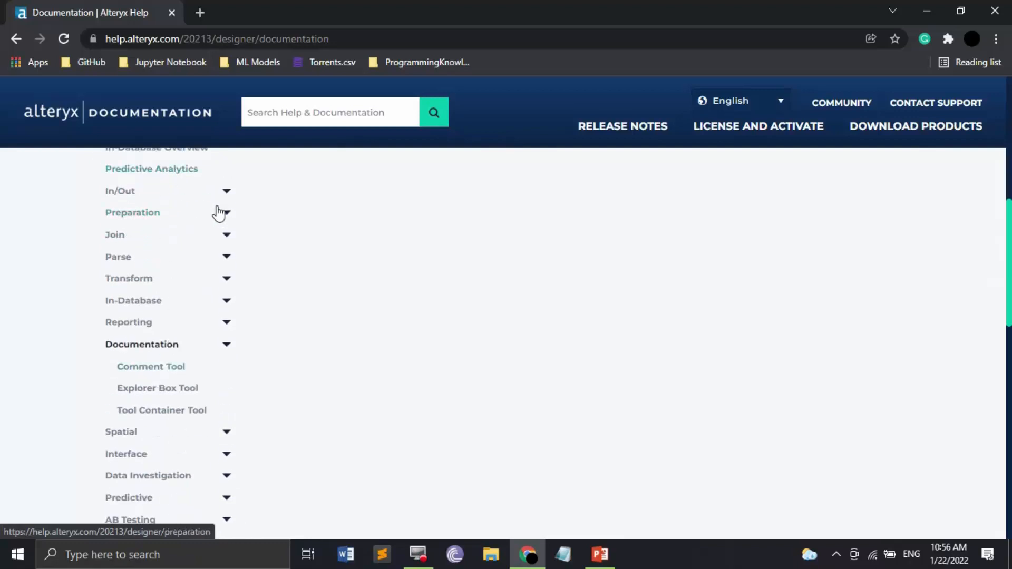
{"action": "left_click", "coordinate": [227, 191]}
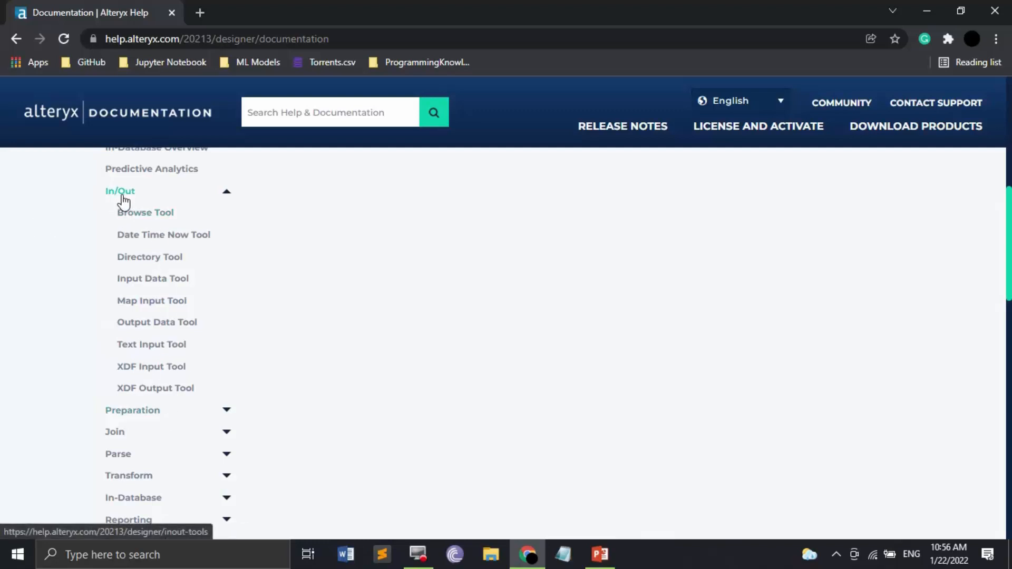
{"action": "scroll", "coordinate": [235, 296], "scroll_direction": "down", "scroll_amount": 2}
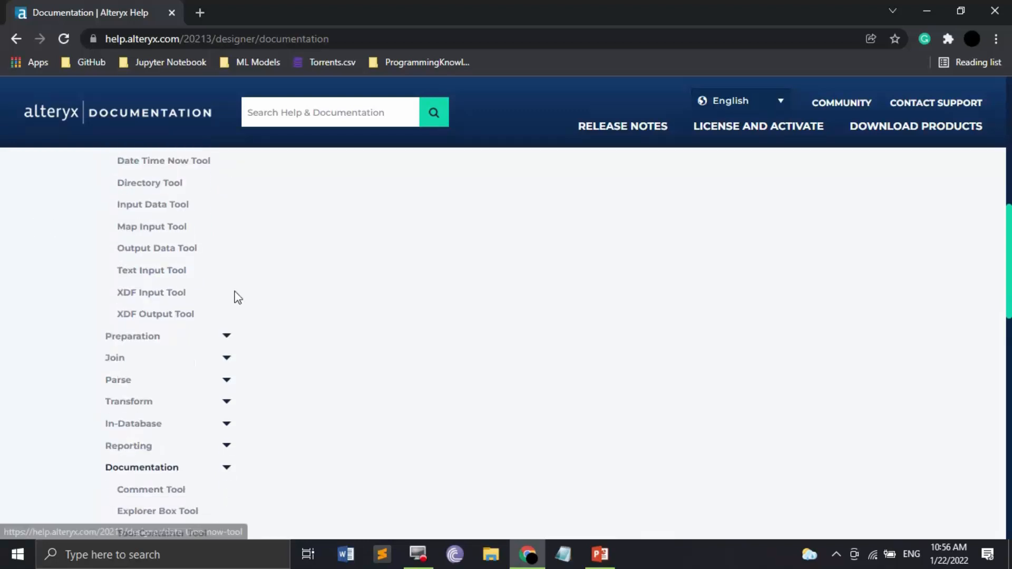
{"action": "left_click", "coordinate": [228, 338]}
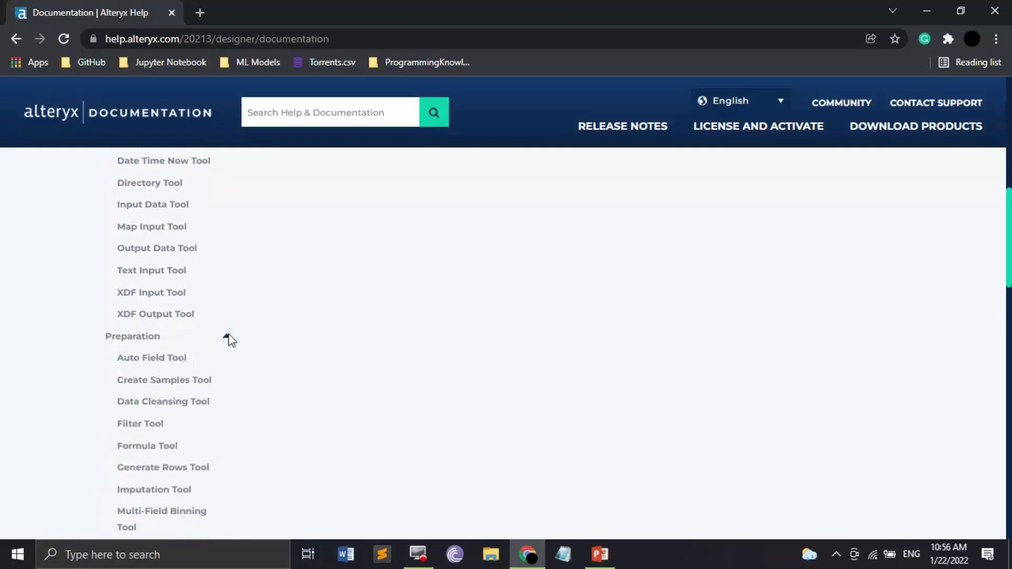
{"action": "scroll", "coordinate": [228, 339], "scroll_direction": "down", "scroll_amount": 3}
{"action": "scroll", "coordinate": [126, 377], "scroll_direction": "up", "scroll_amount": 6}
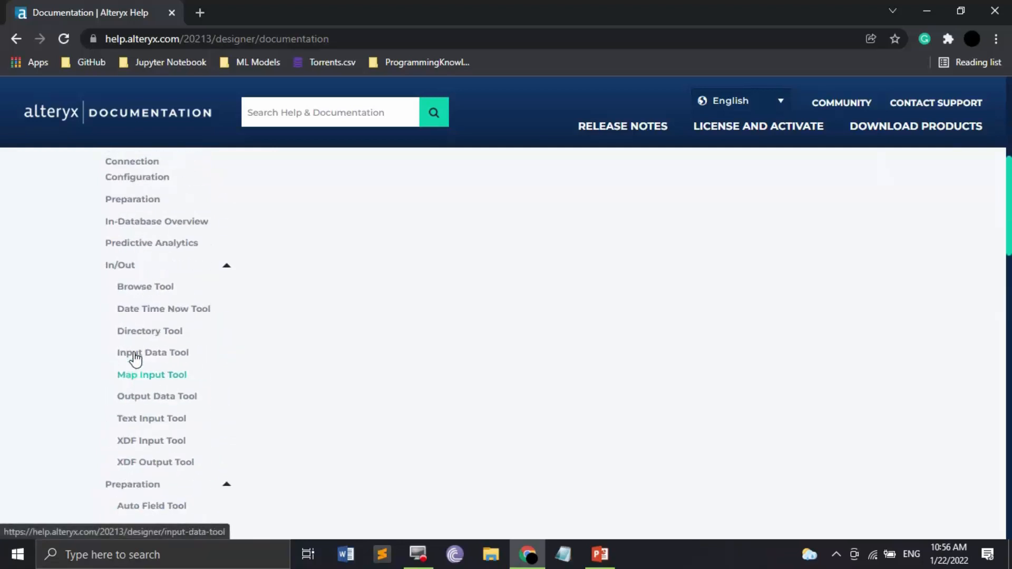
Step: Open the Browse Tool help page and read its description, tool components, configuration and data profile sections
{"action": "left_click", "coordinate": [134, 286]}
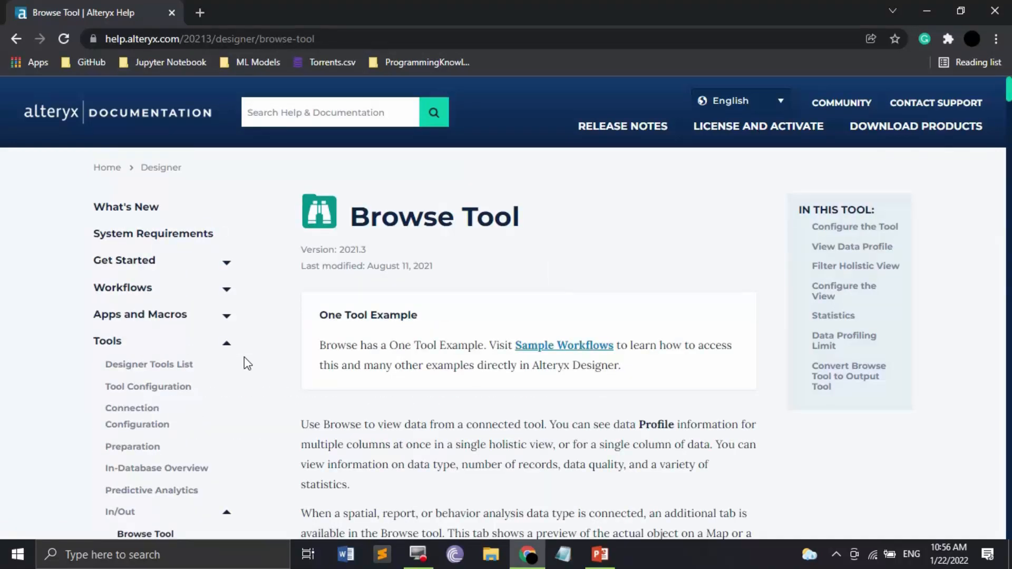
{"action": "scroll", "coordinate": [402, 390], "scroll_direction": "down", "scroll_amount": 5}
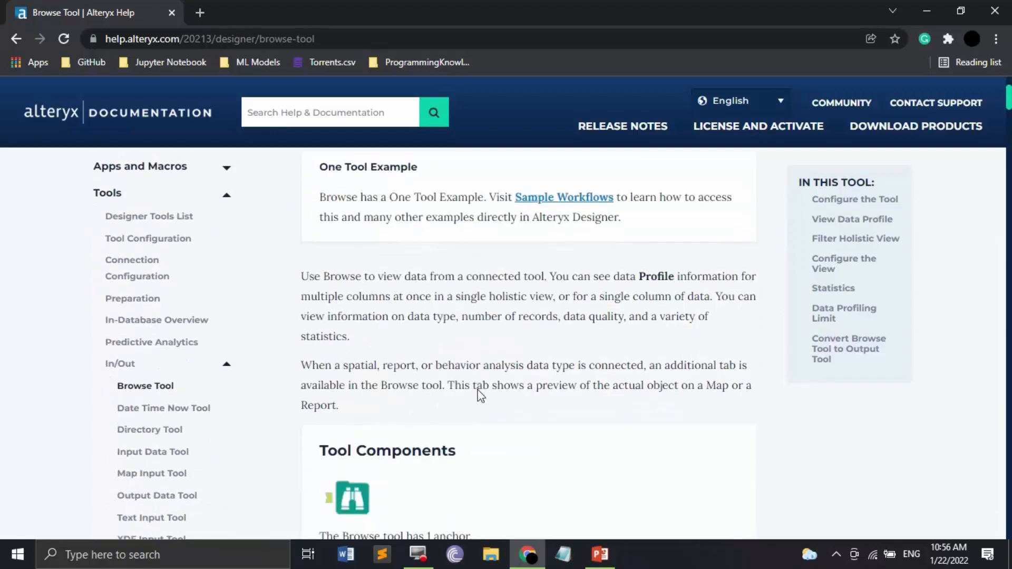
{"action": "scroll", "coordinate": [477, 395], "scroll_direction": "down", "scroll_amount": 1}
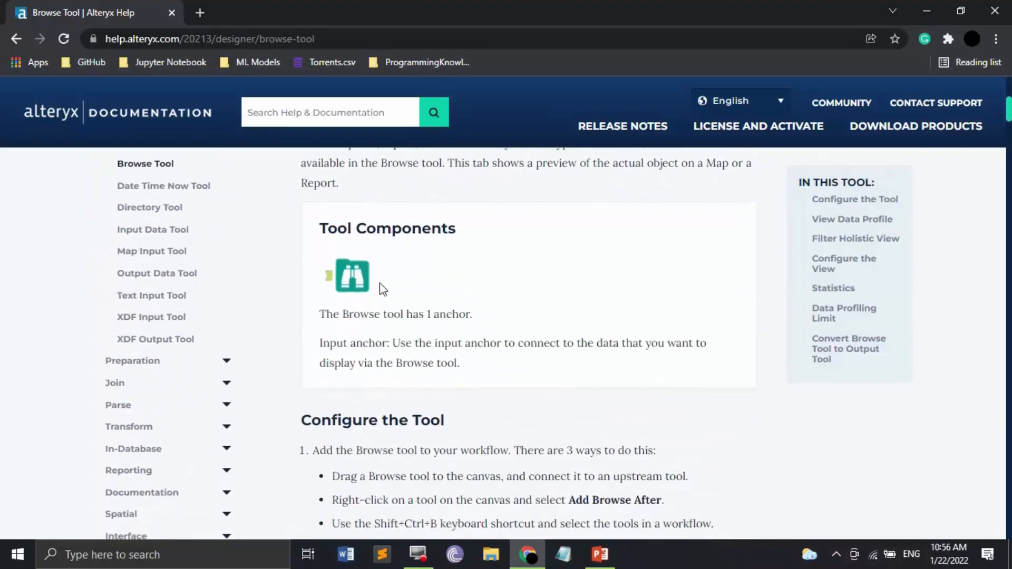
{"action": "scroll", "coordinate": [554, 350], "scroll_direction": "down", "scroll_amount": 7}
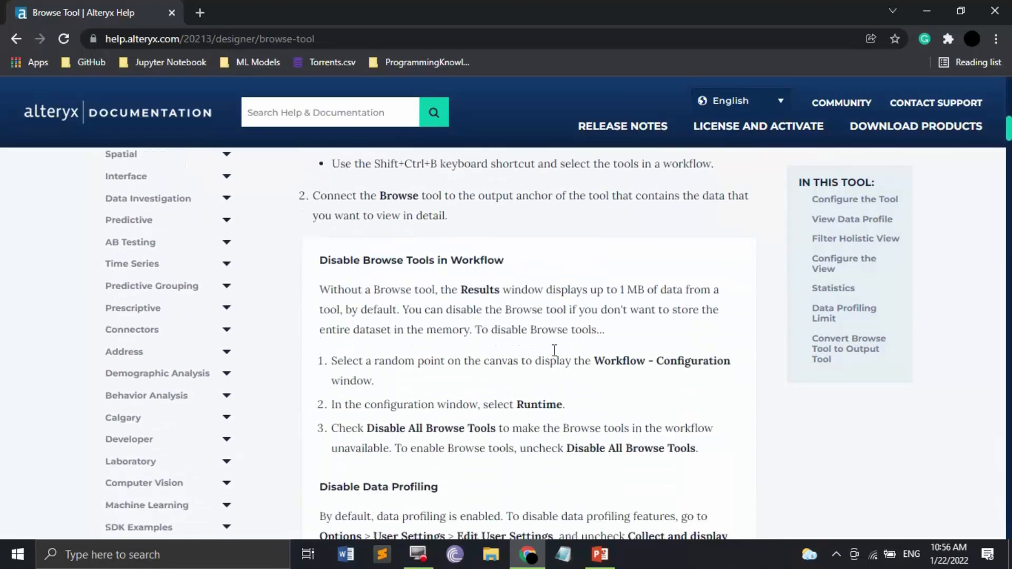
{"action": "scroll", "coordinate": [554, 350], "scroll_direction": "down", "scroll_amount": 7}
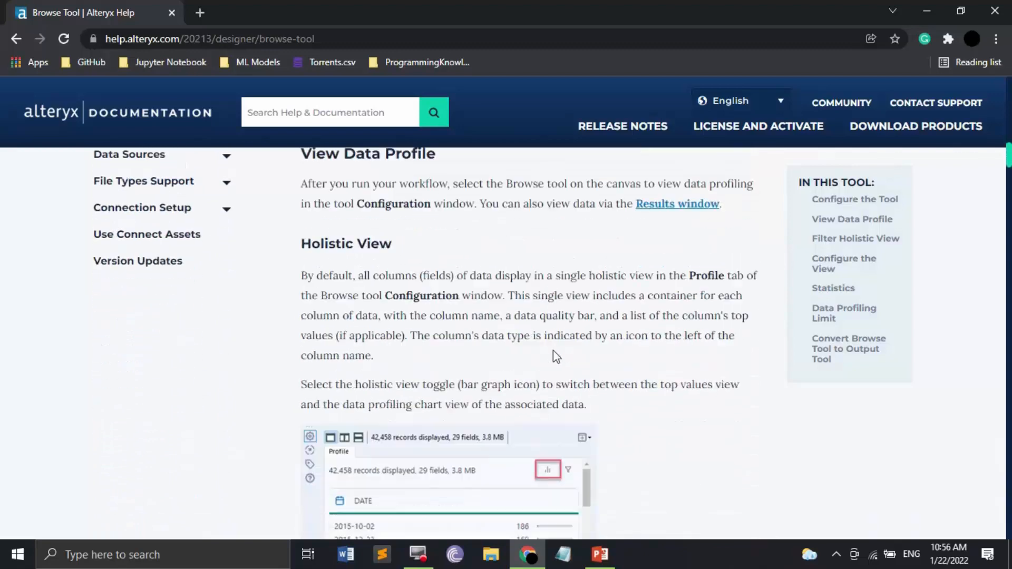
{"action": "scroll", "coordinate": [553, 350], "scroll_direction": "down", "scroll_amount": 3}
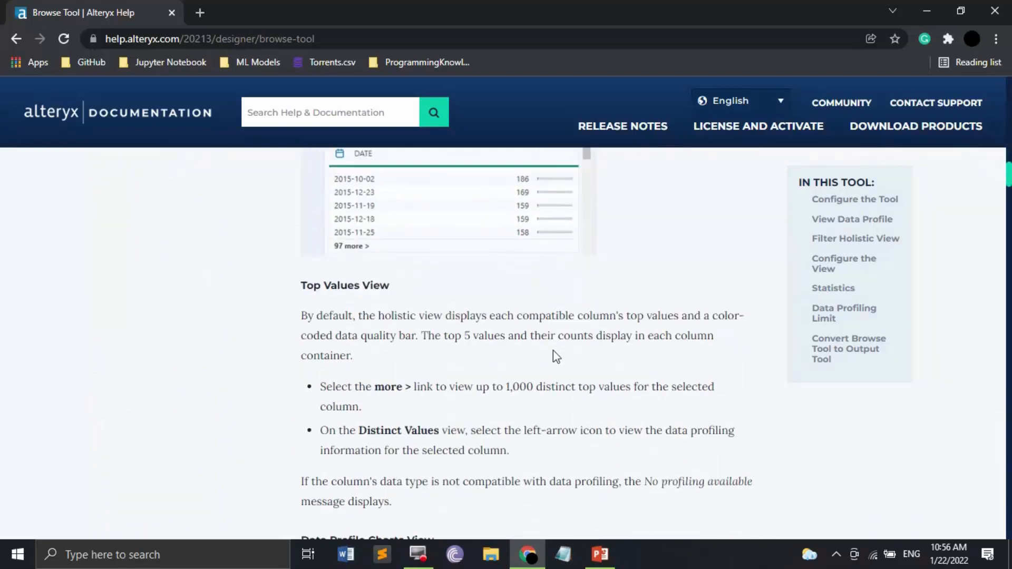
{"action": "scroll", "coordinate": [554, 356], "scroll_direction": "down", "scroll_amount": 7}
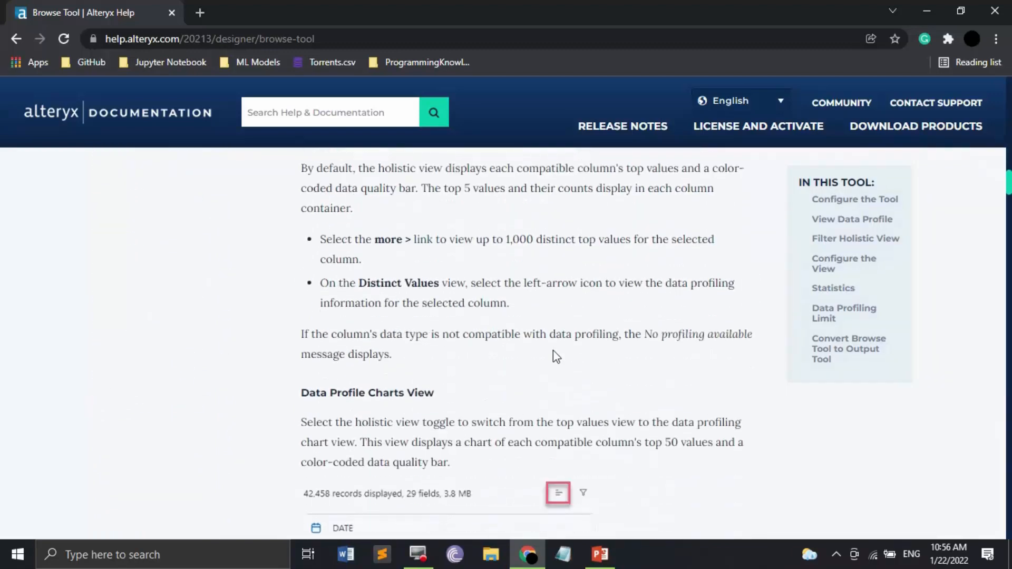
Step: Read the rest of the Browse Tool help page, from the data profile charts view through the statistics tables to the data profiling limit
{"action": "scroll", "coordinate": [553, 355], "scroll_direction": "down", "scroll_amount": 6}
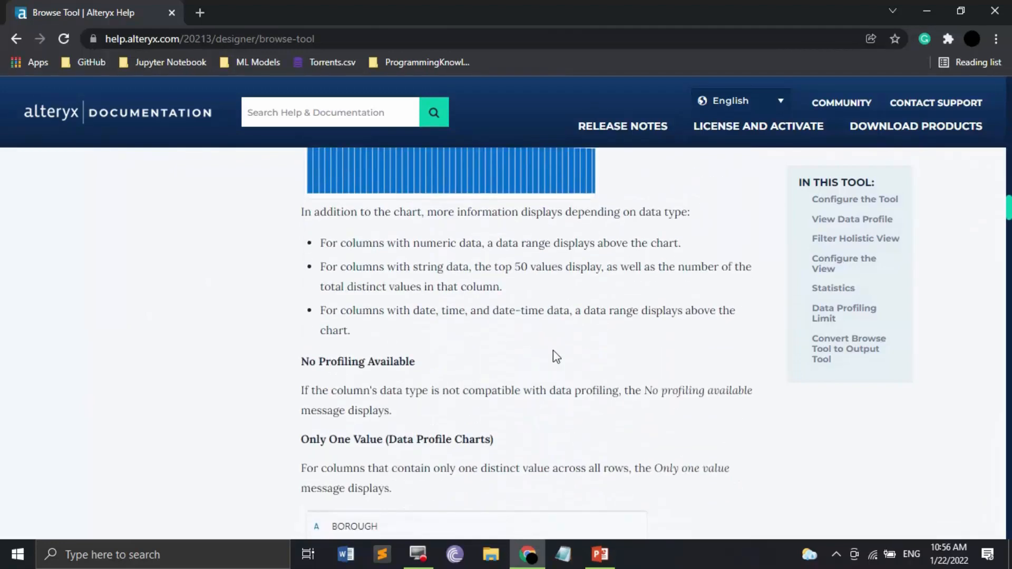
{"action": "scroll", "coordinate": [555, 357], "scroll_direction": "down", "scroll_amount": 11}
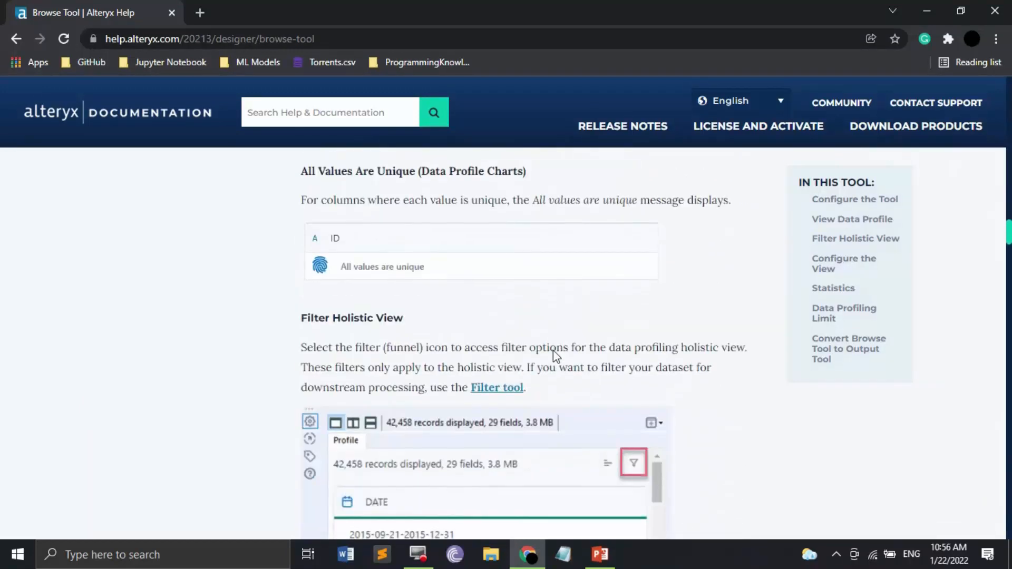
{"action": "scroll", "coordinate": [552, 350], "scroll_direction": "down", "scroll_amount": 20}
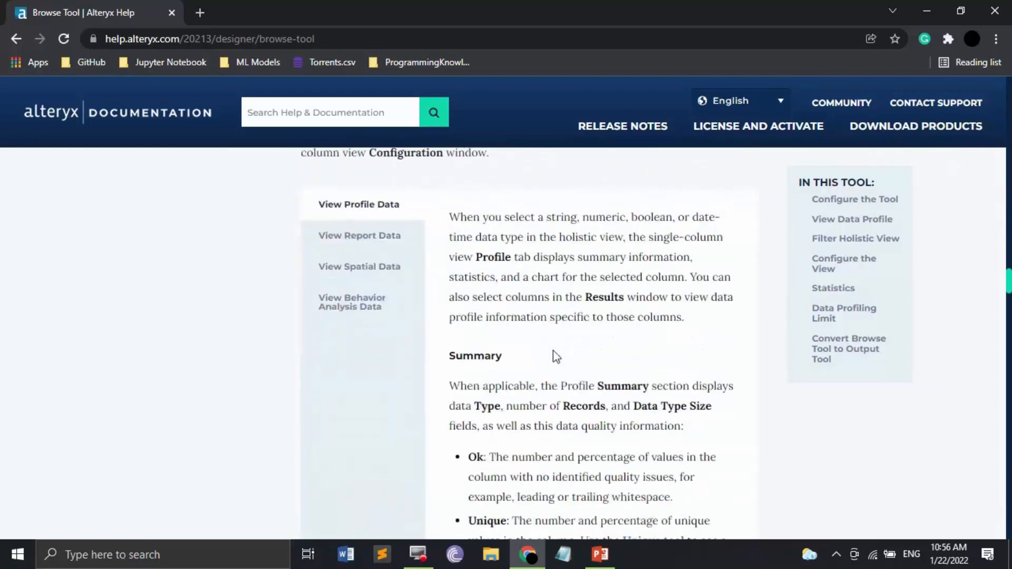
{"action": "scroll", "coordinate": [553, 350], "scroll_direction": "down", "scroll_amount": 20}
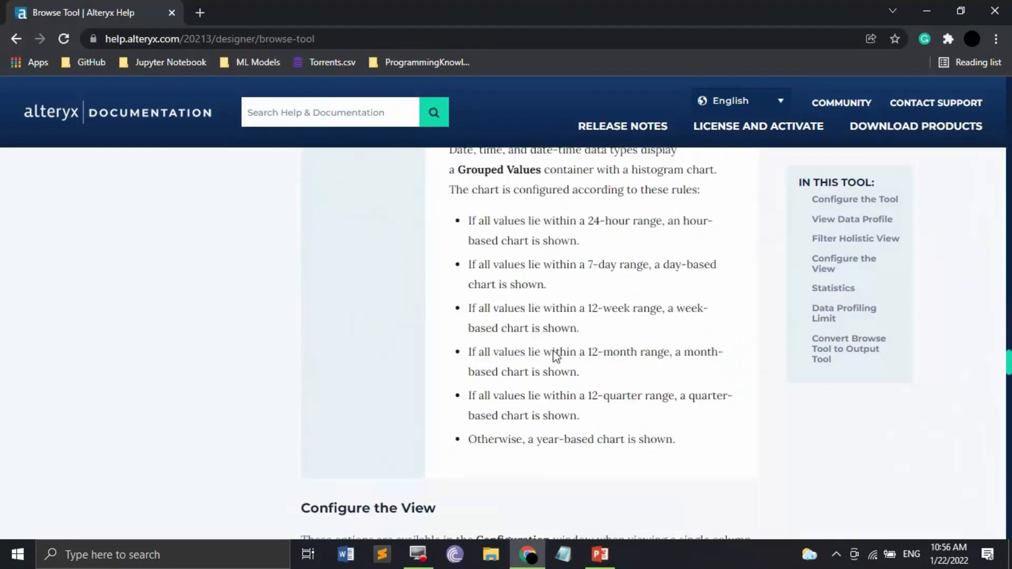
{"action": "scroll", "coordinate": [552, 350], "scroll_direction": "down", "scroll_amount": 18}
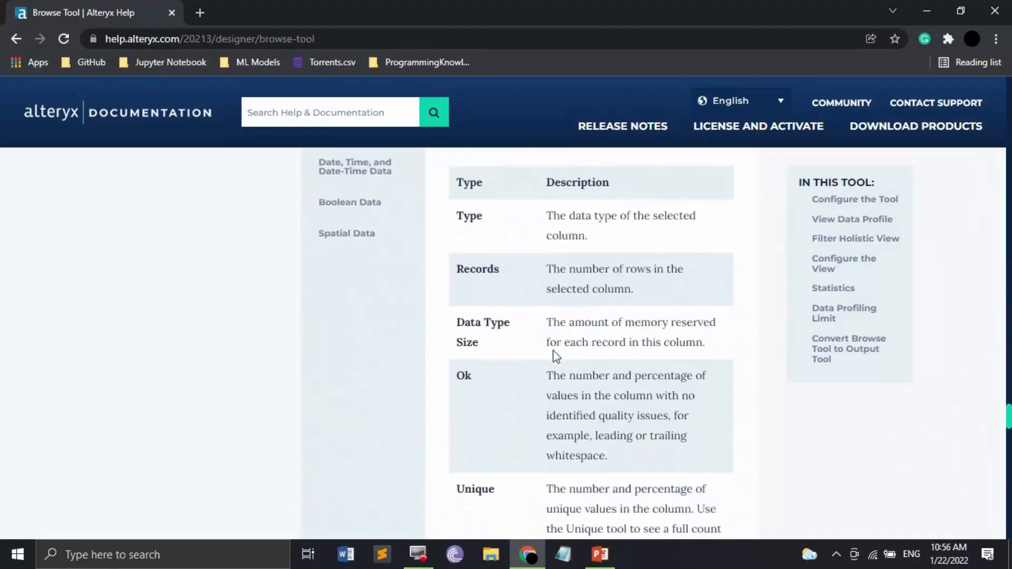
{"action": "scroll", "coordinate": [553, 352], "scroll_direction": "down", "scroll_amount": 17}
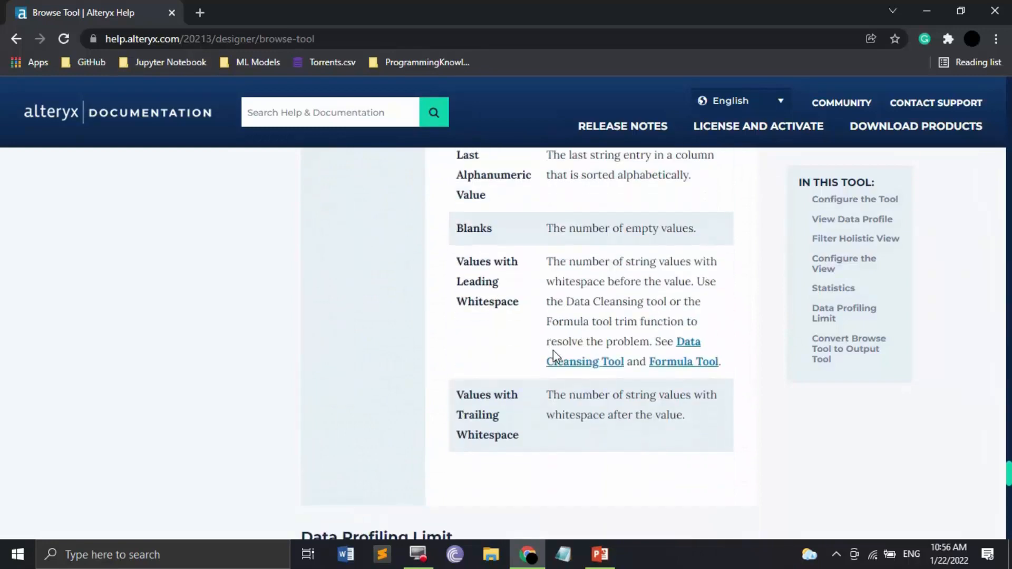
{"action": "scroll", "coordinate": [552, 350], "scroll_direction": "down", "scroll_amount": 12}
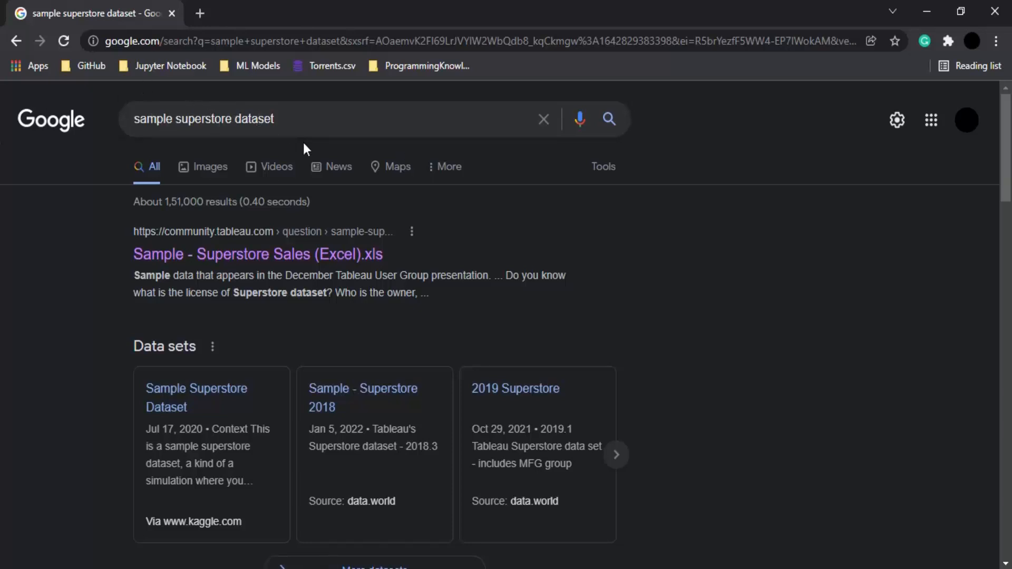
Step: Open the Tableau community page for Sample - Superstore Sales (Excel).xls in a new tab and bring up its file download, cancelling the save
{"action": "right_click", "coordinate": [284, 267]}
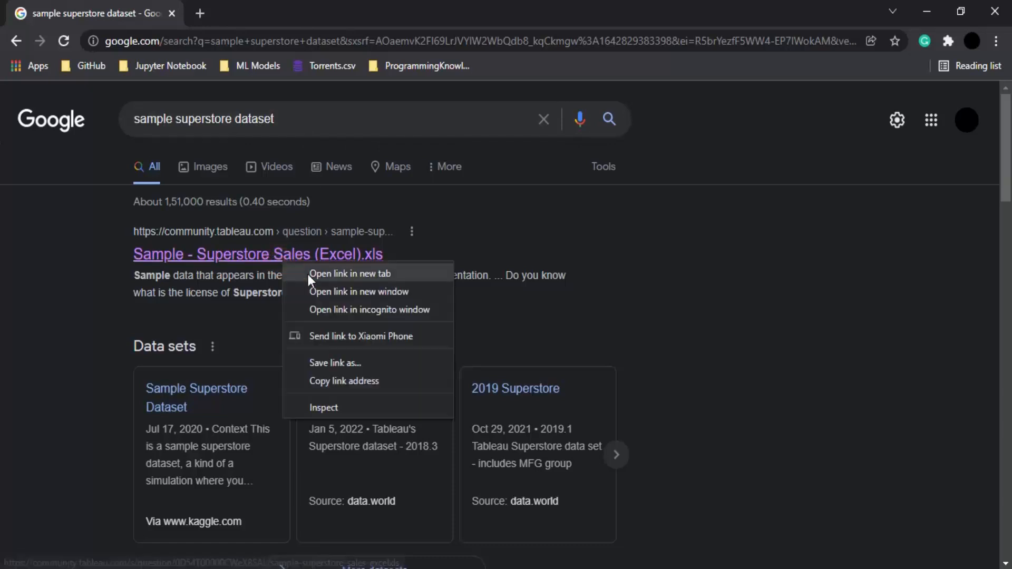
{"action": "left_click", "coordinate": [308, 274]}
{"action": "left_click", "coordinate": [245, 9]}
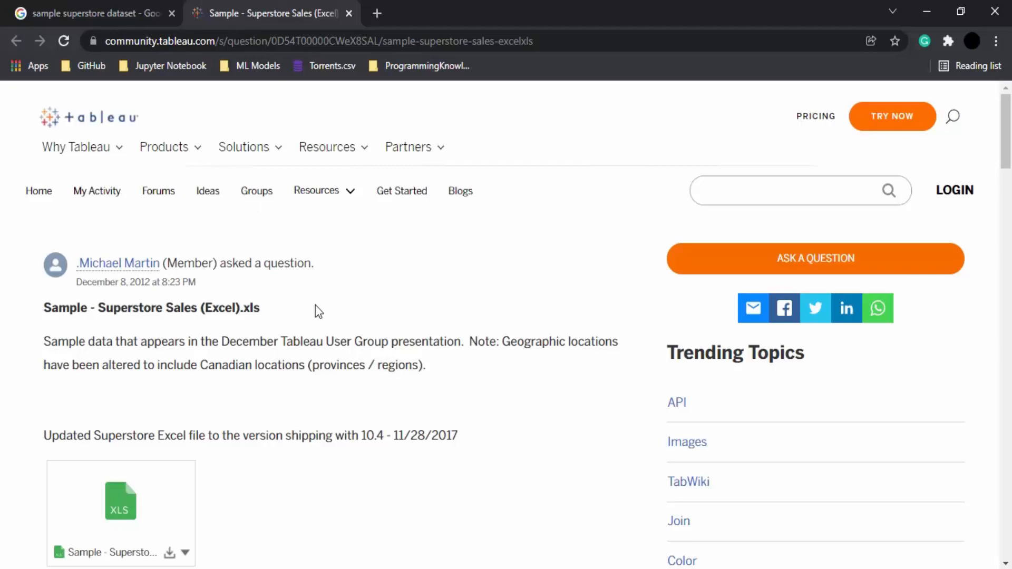
{"action": "scroll", "coordinate": [329, 305], "scroll_direction": "down", "scroll_amount": 2}
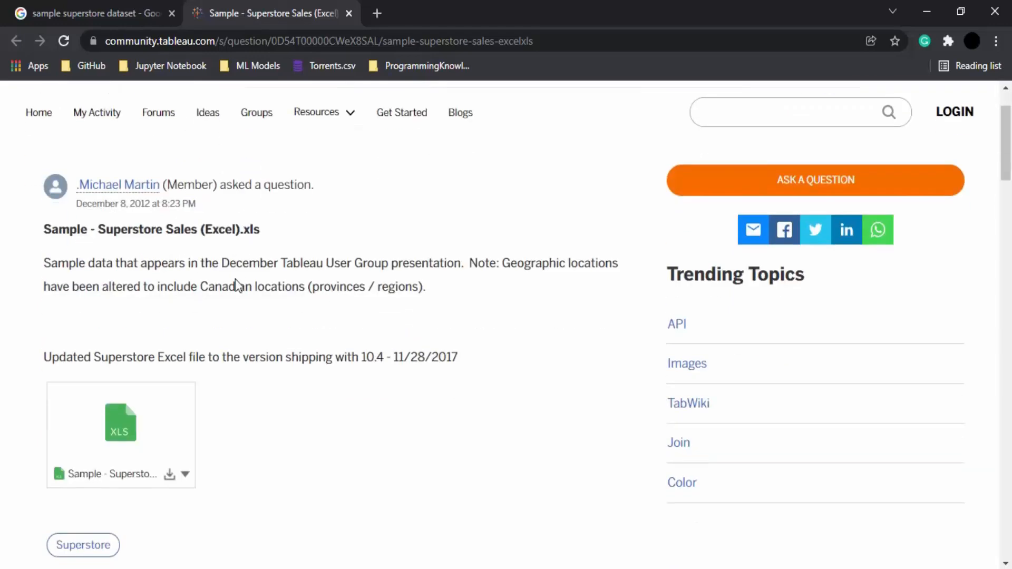
{"action": "scroll", "coordinate": [235, 279], "scroll_direction": "down", "scroll_amount": 3}
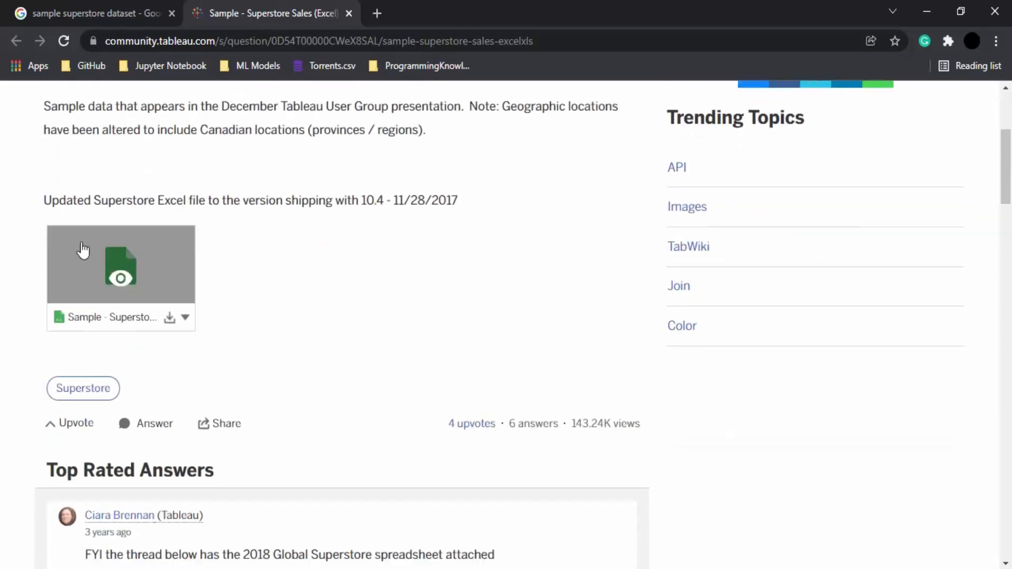
{"action": "left_click", "coordinate": [169, 319]}
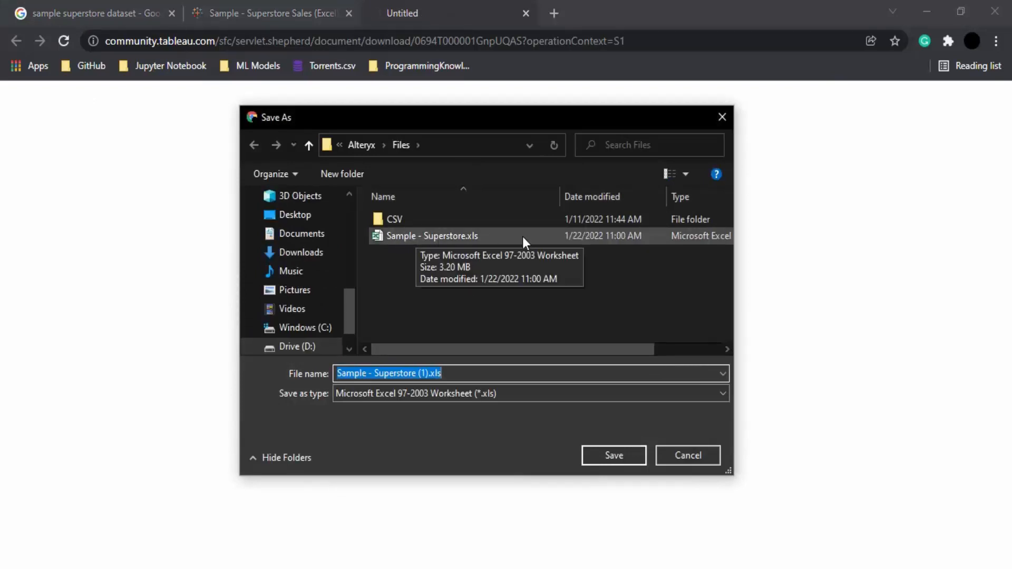
{"action": "left_click", "coordinate": [718, 121]}
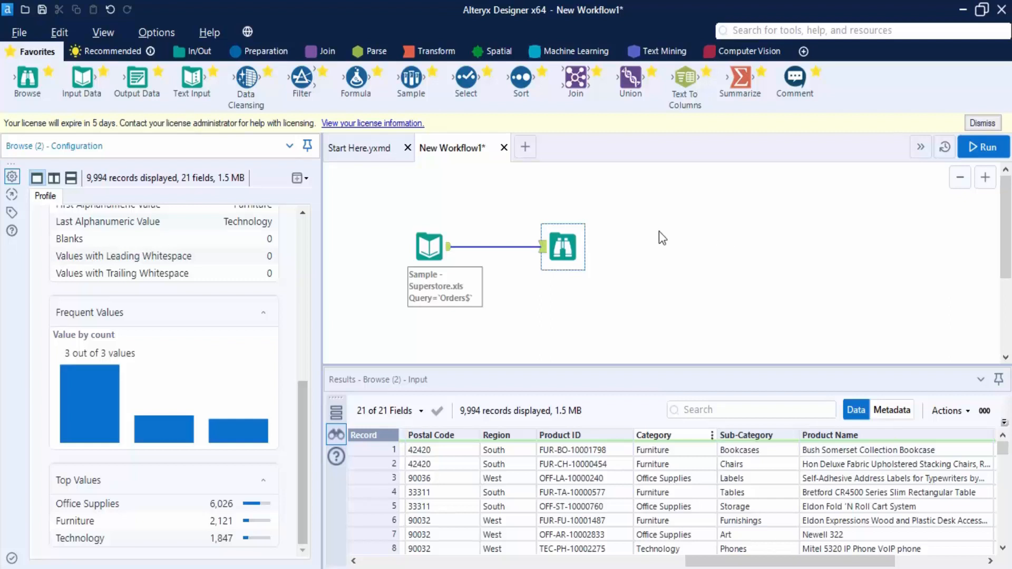
Step: In Alteryx Designer, delete the Input Data and Browse tools from New Workflow1 and show the In/Out tool category
{"action": "left_click_drag", "start_coordinate": [361, 202], "coordinate": [664, 297]}
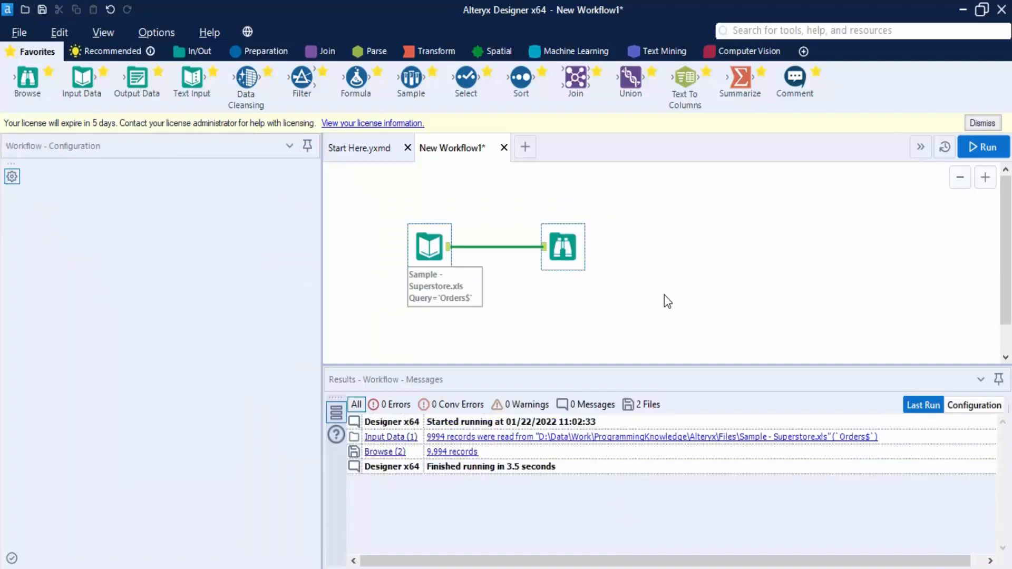
{"action": "key", "text": "Delete"}
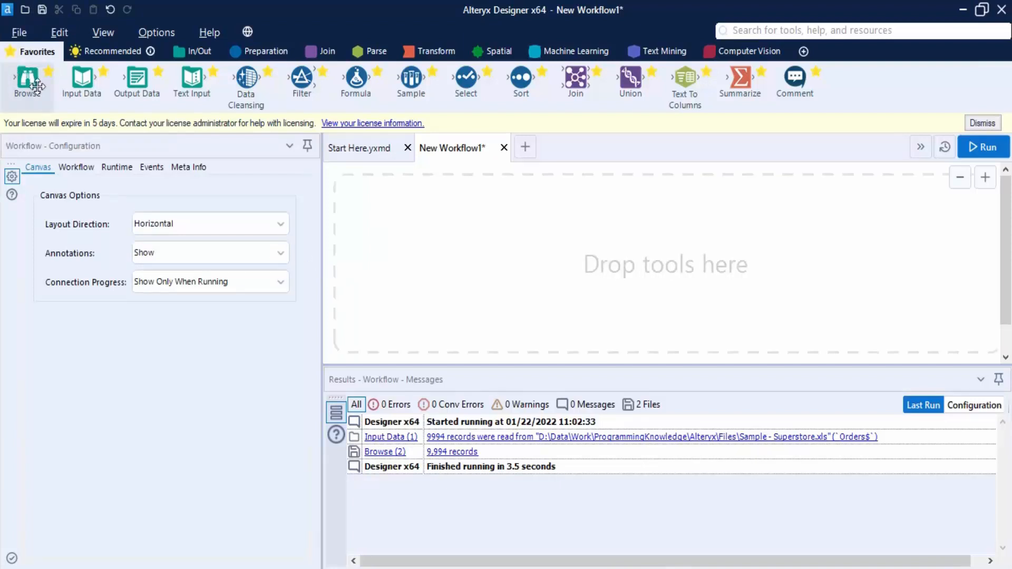
{"action": "left_click", "coordinate": [195, 52]}
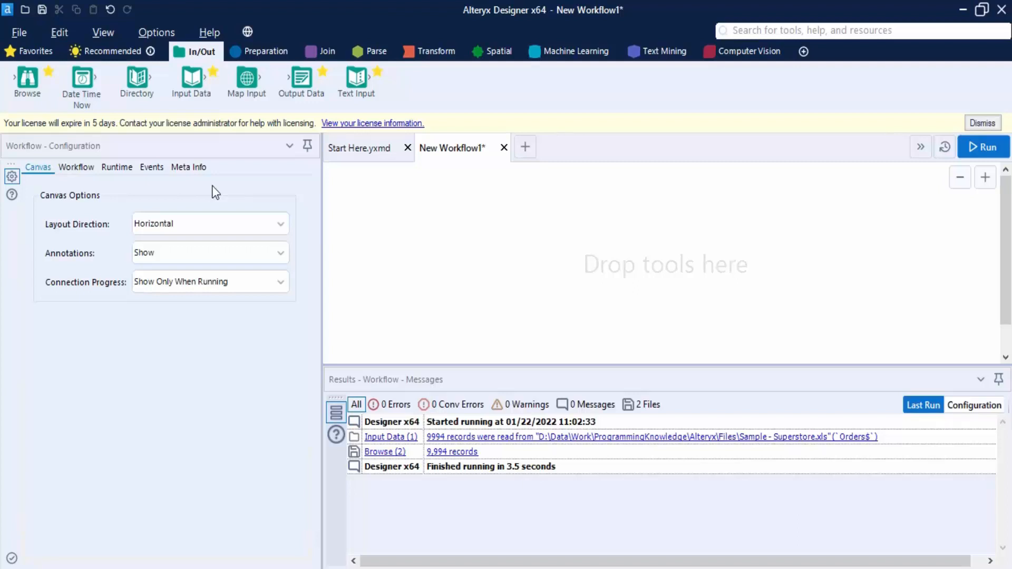
{"action": "left_click_drag", "start_coordinate": [28, 80], "coordinate": [463, 256]}
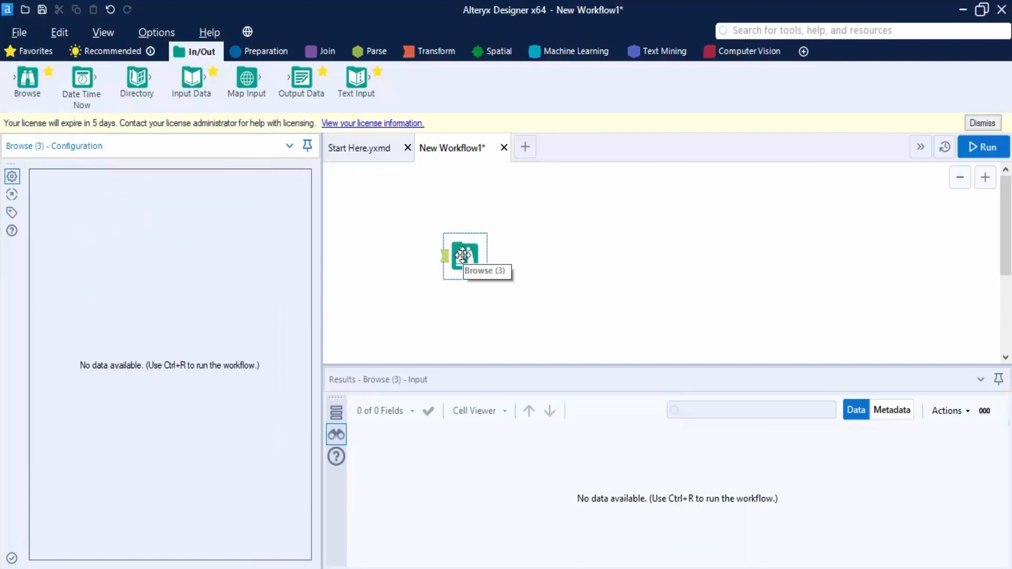
{"action": "left_click_drag", "start_coordinate": [427, 217], "coordinate": [533, 304]}
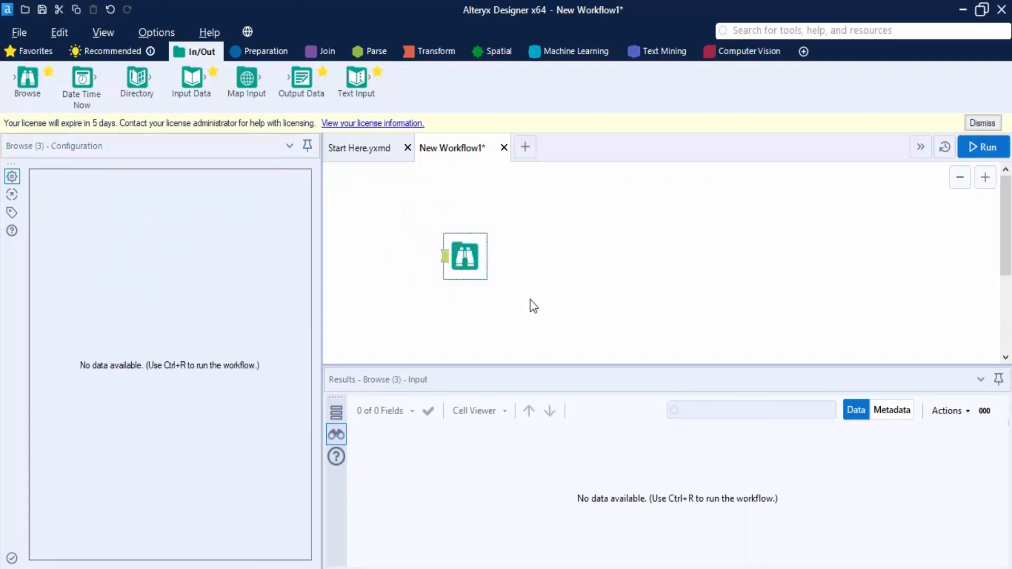
{"action": "key", "text": "ctrl+r"}
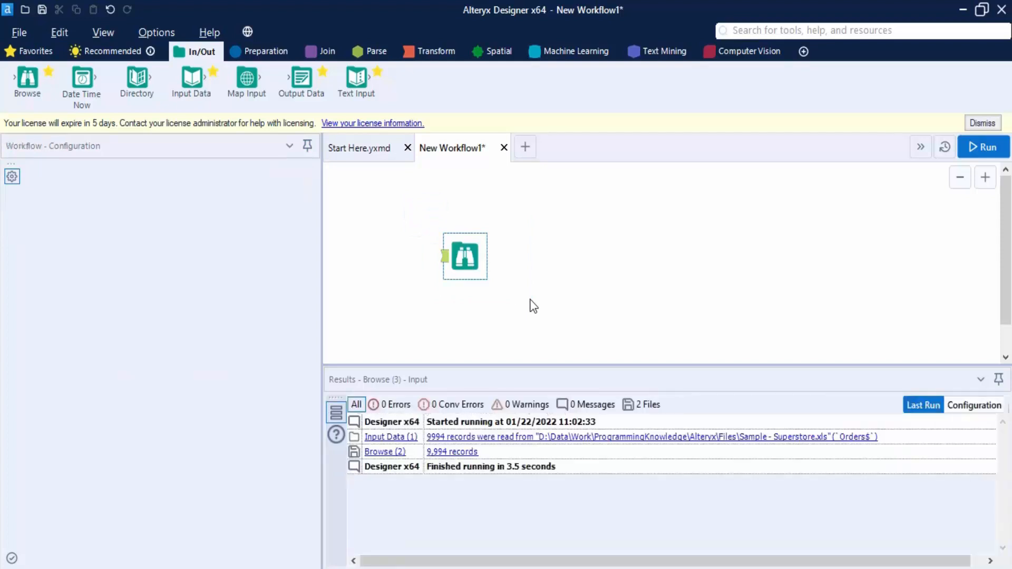
{"action": "key", "text": "Delete"}
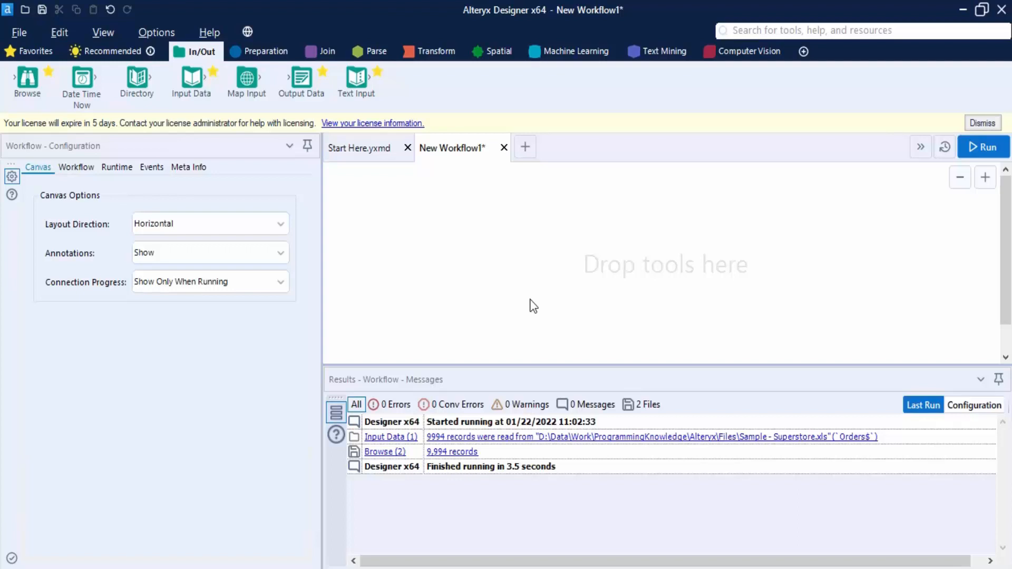
Step: Place a Browse tool on the empty canvas and an Input Data tool to its left, leaving the two unconnected
{"action": "left_click_drag", "start_coordinate": [28, 79], "coordinate": [525, 259]}
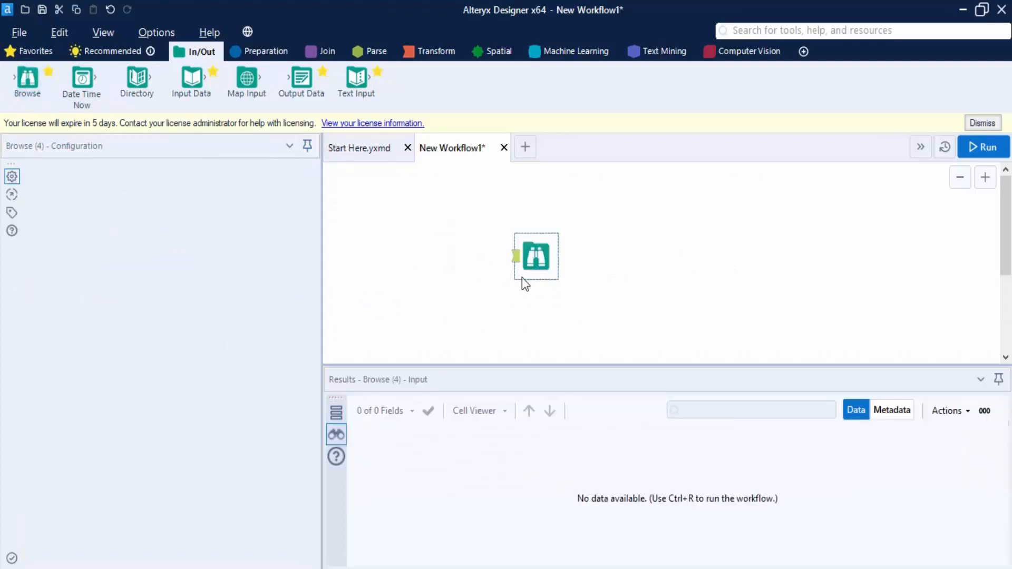
{"action": "left_click", "coordinate": [522, 279]}
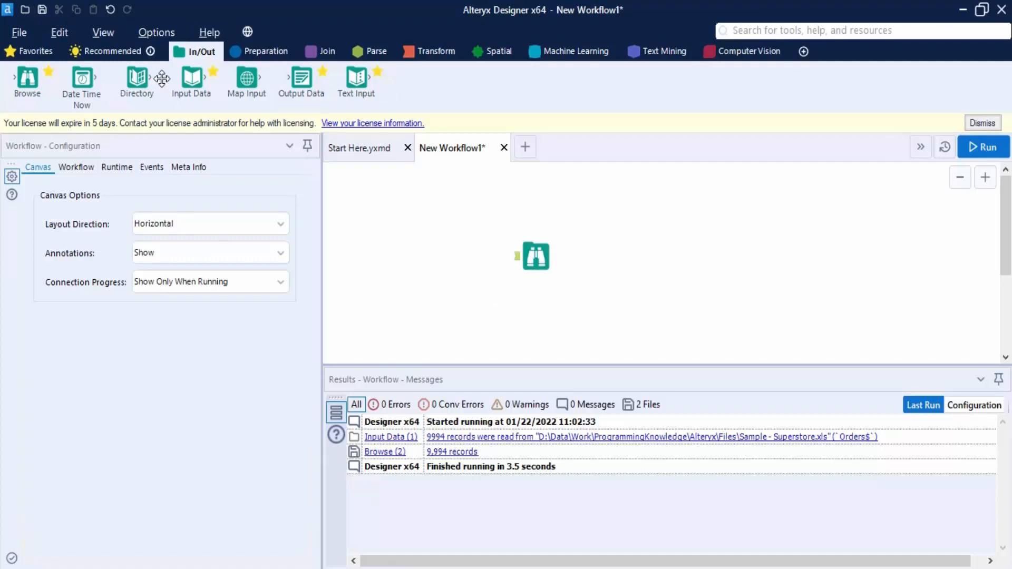
{"action": "left_click_drag", "start_coordinate": [191, 79], "coordinate": [408, 250]}
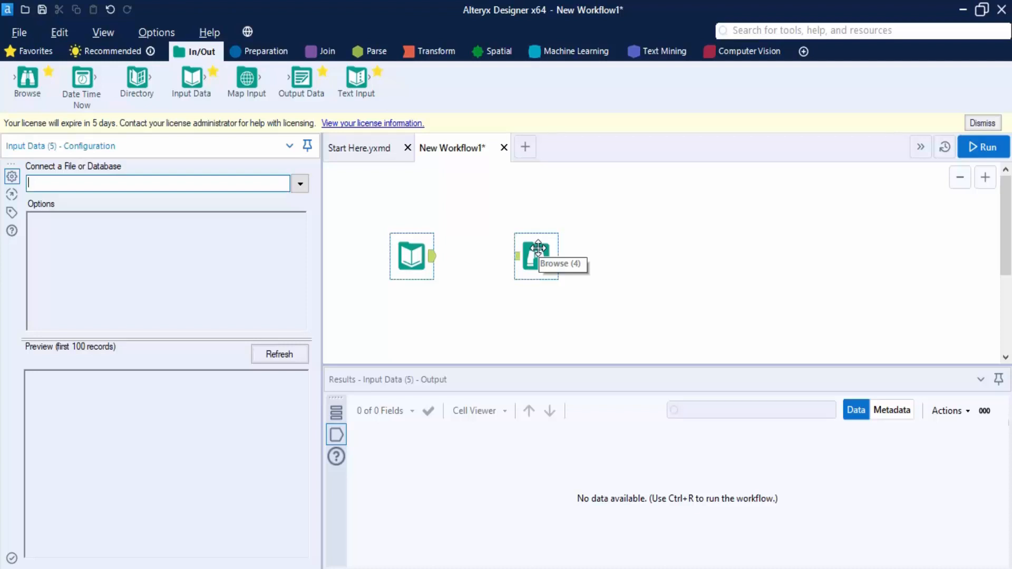
Step: Connect the Input Data tool to the file Sample - Superstore.xls and import its Orders sheet
{"action": "left_click", "coordinate": [413, 261]}
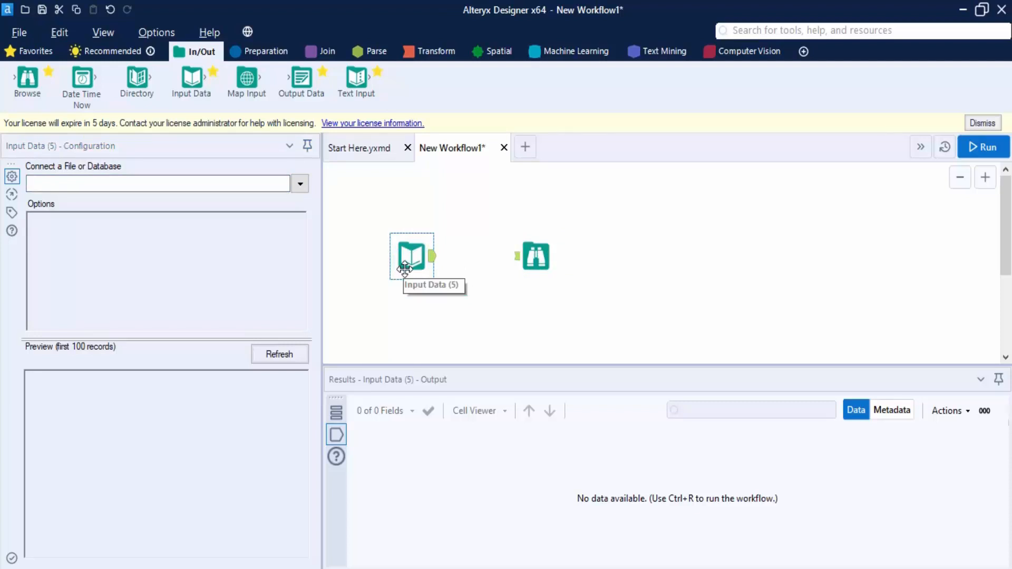
{"action": "left_click", "coordinate": [303, 186]}
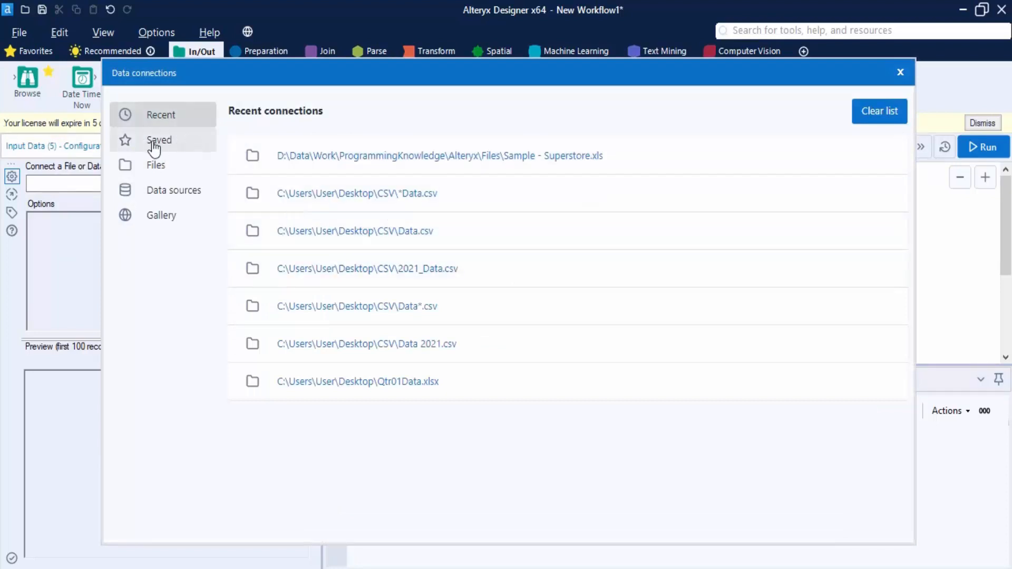
{"action": "left_click", "coordinate": [151, 163]}
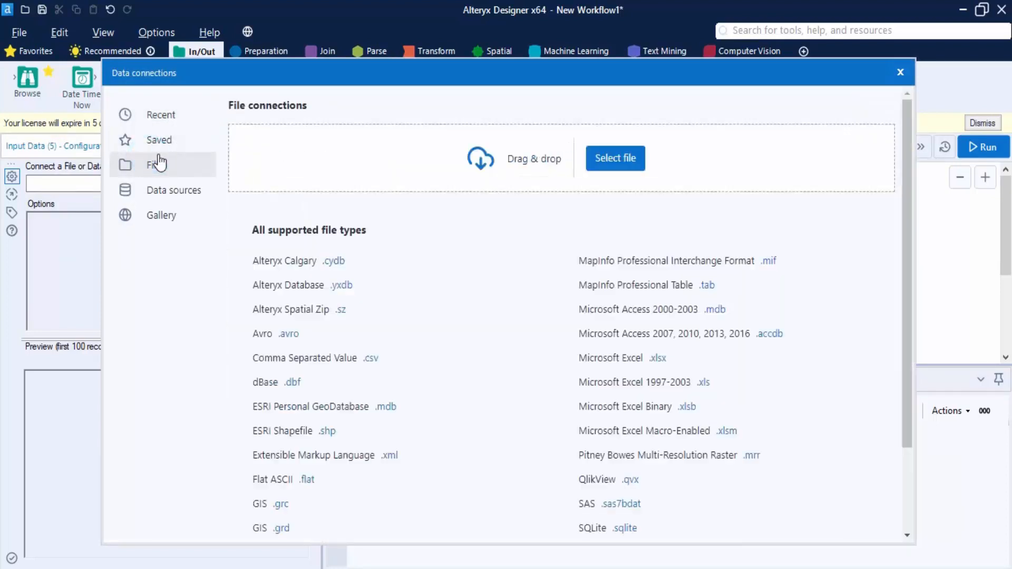
{"action": "left_click", "coordinate": [612, 158]}
{"action": "left_click", "coordinate": [433, 213]}
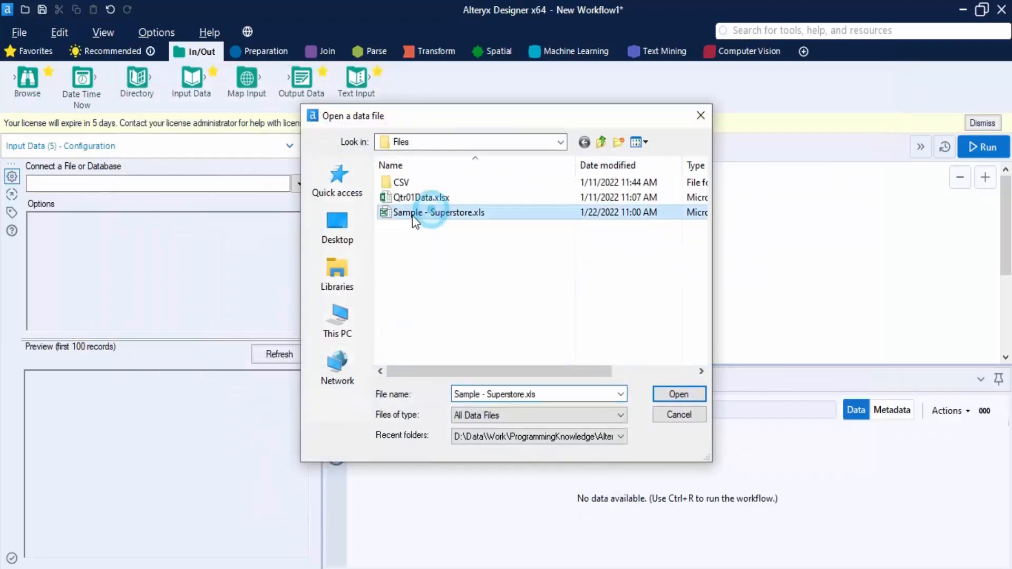
{"action": "left_click", "coordinate": [675, 396]}
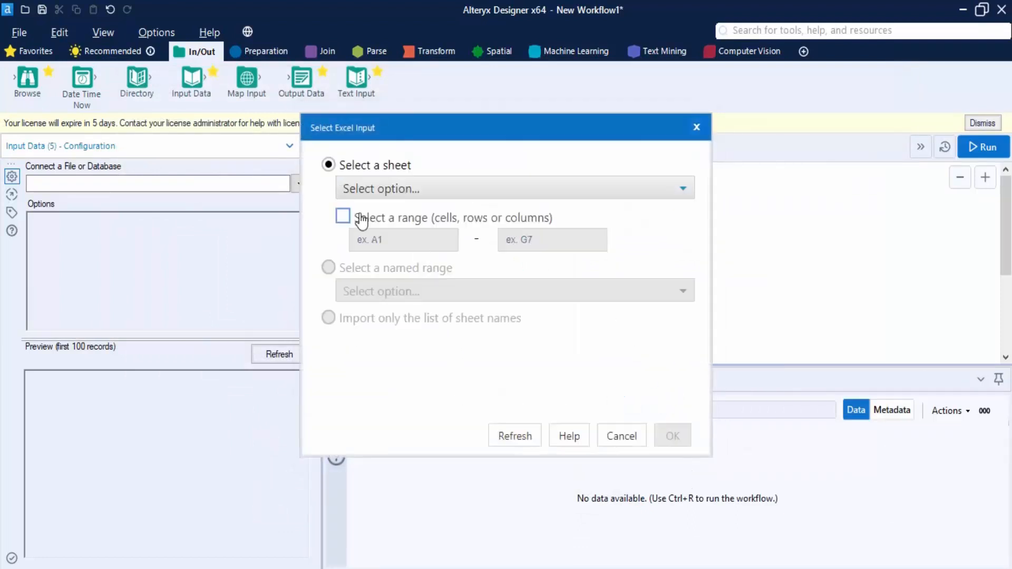
{"action": "left_click", "coordinate": [382, 189]}
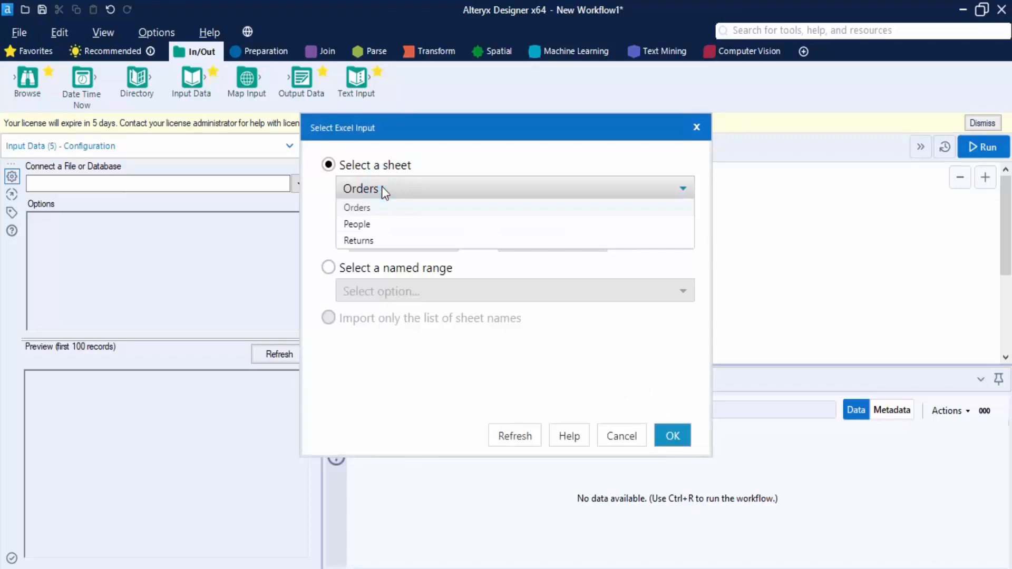
{"action": "left_click", "coordinate": [420, 209]}
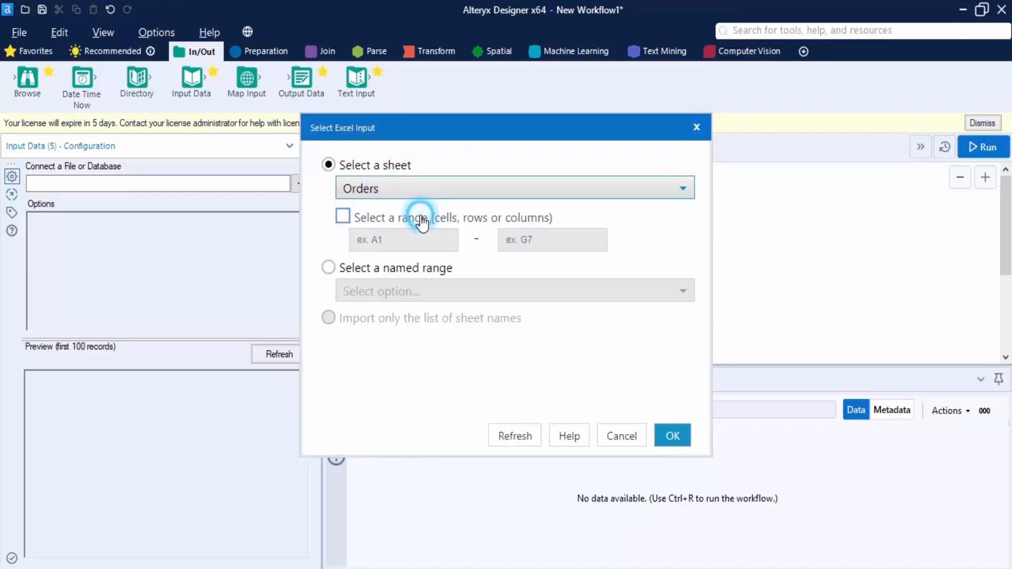
{"action": "left_click", "coordinate": [691, 440]}
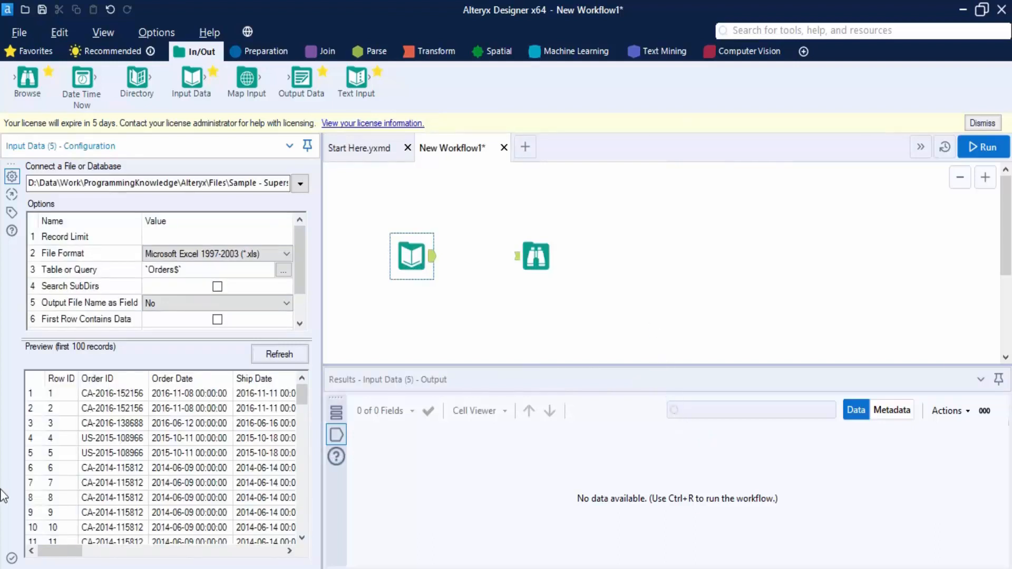
Step: Widen the Input Data configuration area and look through the preview of the Orders records
{"action": "left_click_drag", "start_coordinate": [321, 274], "coordinate": [354, 288]}
{"action": "scroll", "coordinate": [249, 487], "scroll_direction": "down", "scroll_amount": 2}
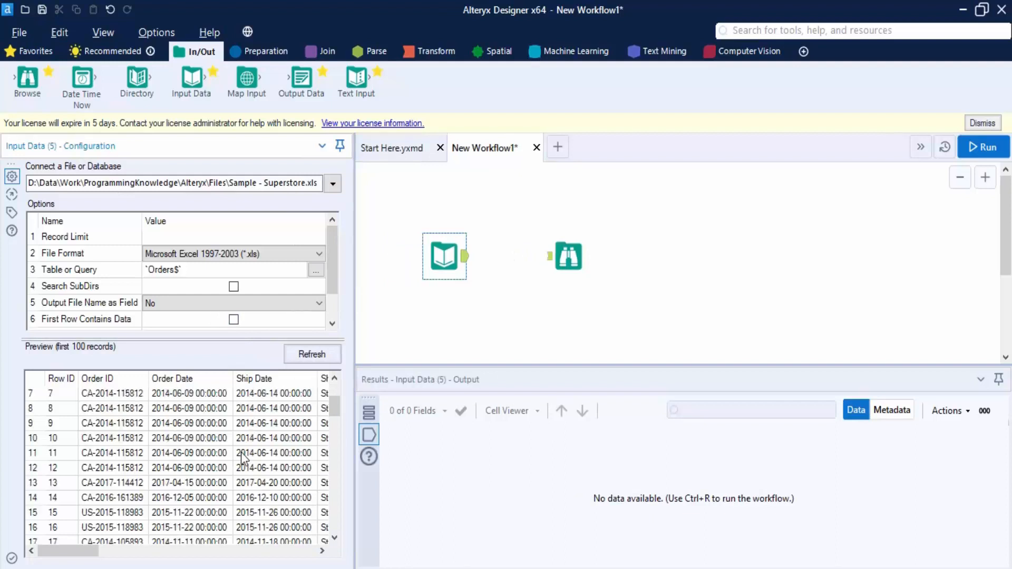
{"action": "scroll", "coordinate": [242, 458], "scroll_direction": "down", "scroll_amount": 5}
{"action": "scroll", "coordinate": [242, 461], "scroll_direction": "up", "scroll_amount": 7}
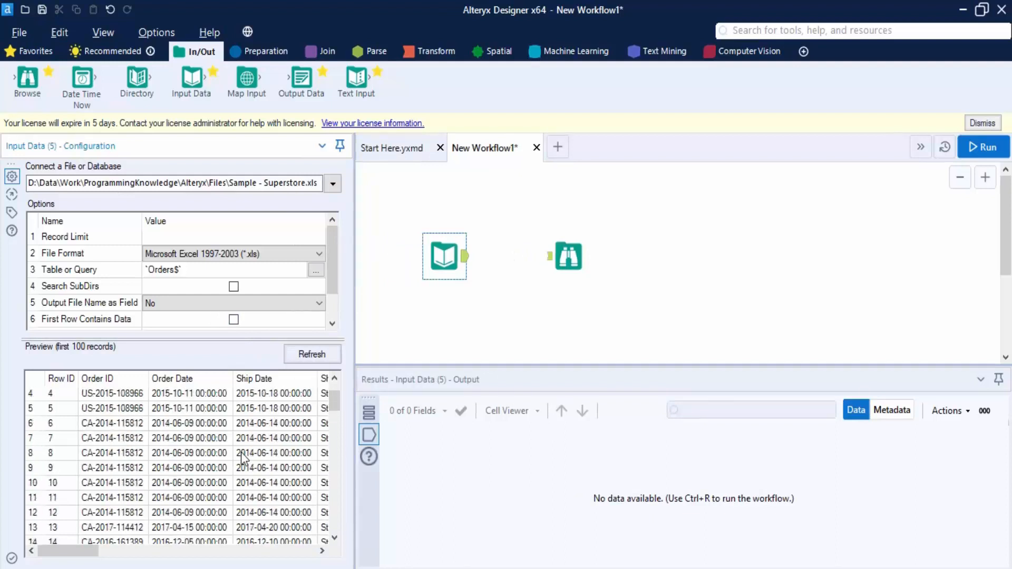
Step: Run the workflow with the Browse tool unconnected and open the online help for its Missing Incoming Connection error
{"action": "left_click", "coordinate": [988, 140]}
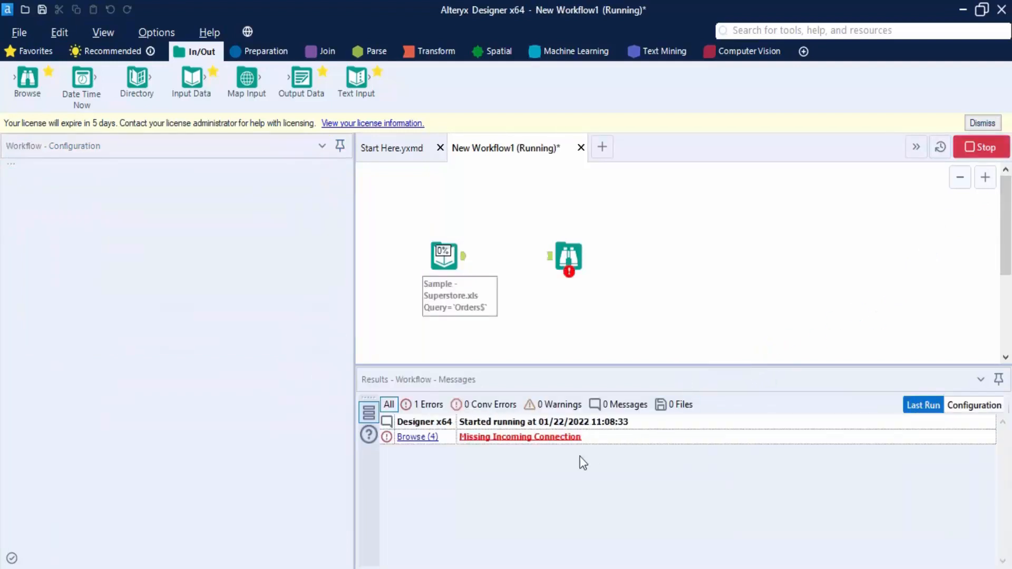
{"action": "left_click", "coordinate": [521, 447]}
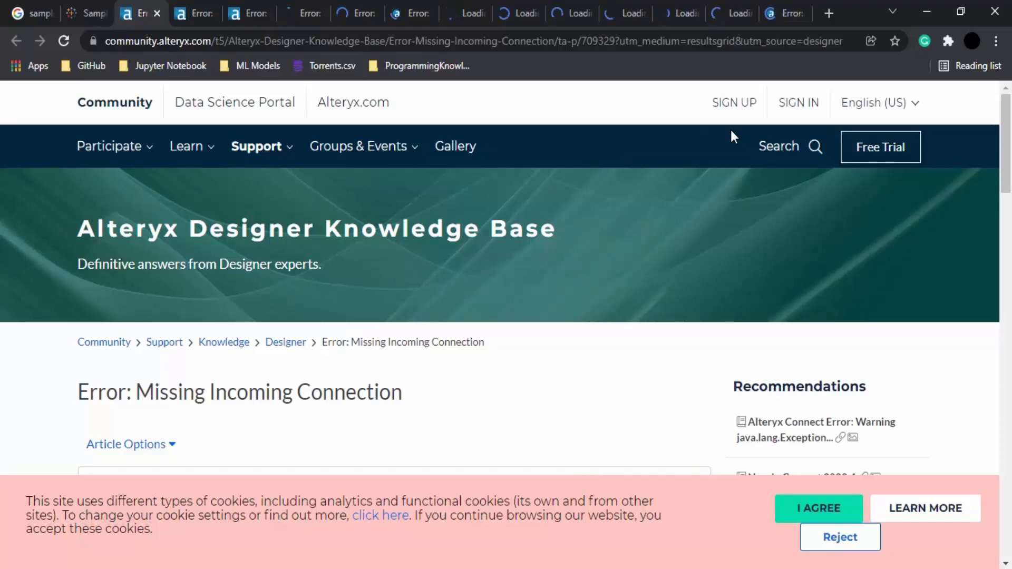
Step: Return to Alteryx Designer, dismiss the run message, and connect the Input Data tool's output to the Browse tool's input
{"action": "left_click_drag", "start_coordinate": [730, 128], "coordinate": [576, 378]}
{"action": "left_click", "coordinate": [576, 377]}
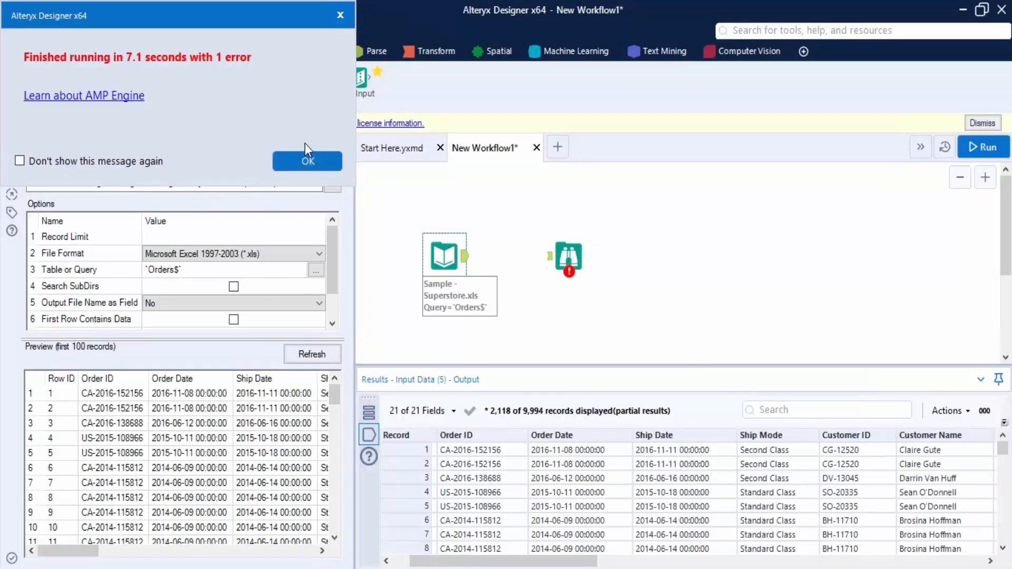
{"action": "left_click", "coordinate": [307, 160]}
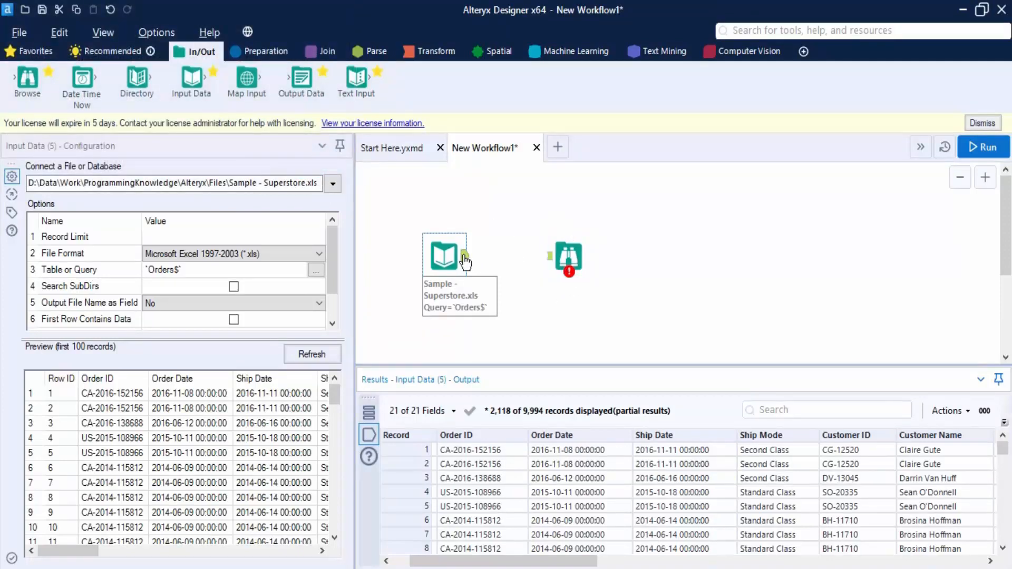
{"action": "left_click_drag", "start_coordinate": [464, 256], "coordinate": [548, 260]}
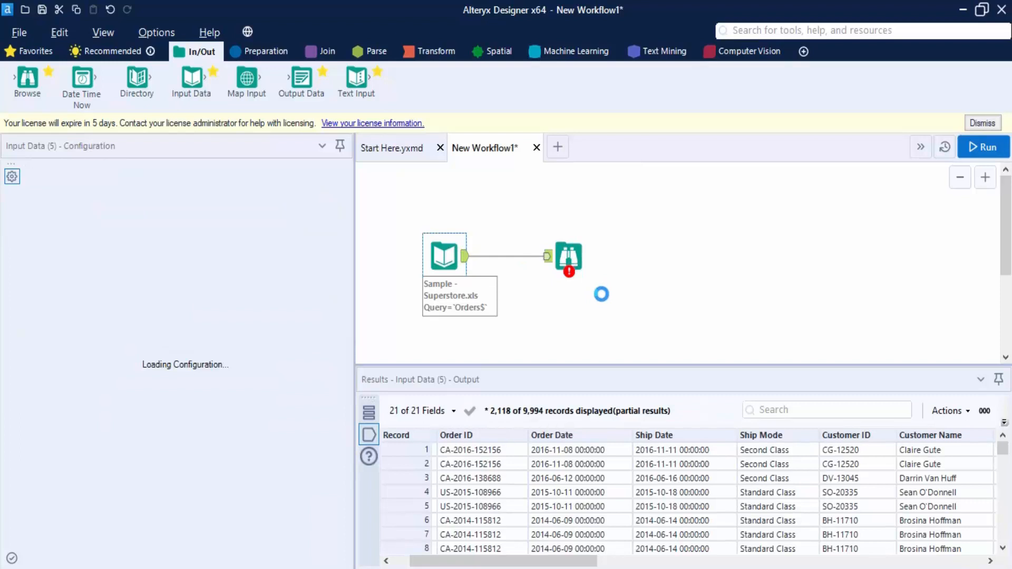
Step: Run the workflow with the two tools connected and dismiss the run completion message
{"action": "left_click", "coordinate": [995, 151]}
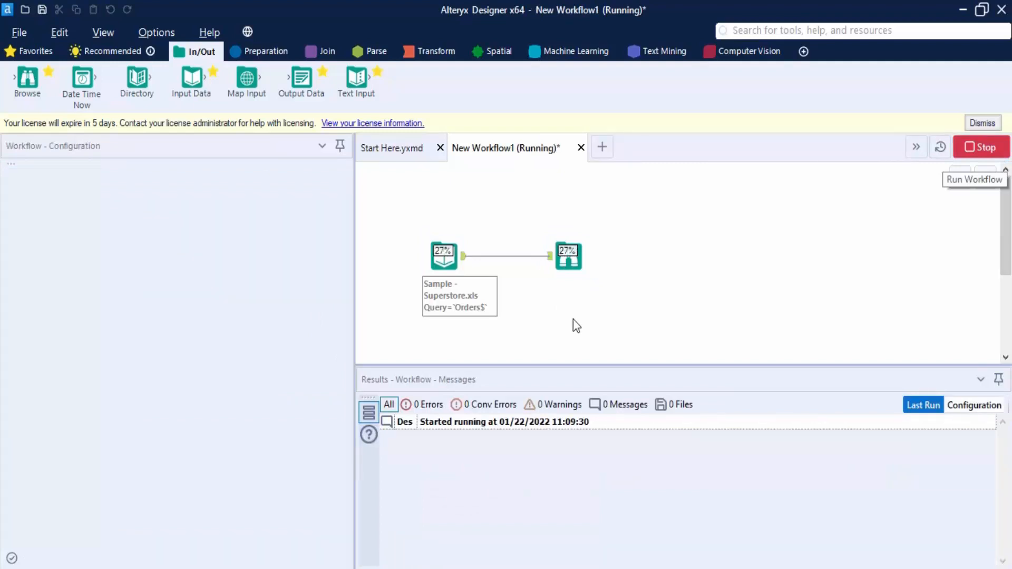
{"action": "left_click", "coordinate": [568, 256]}
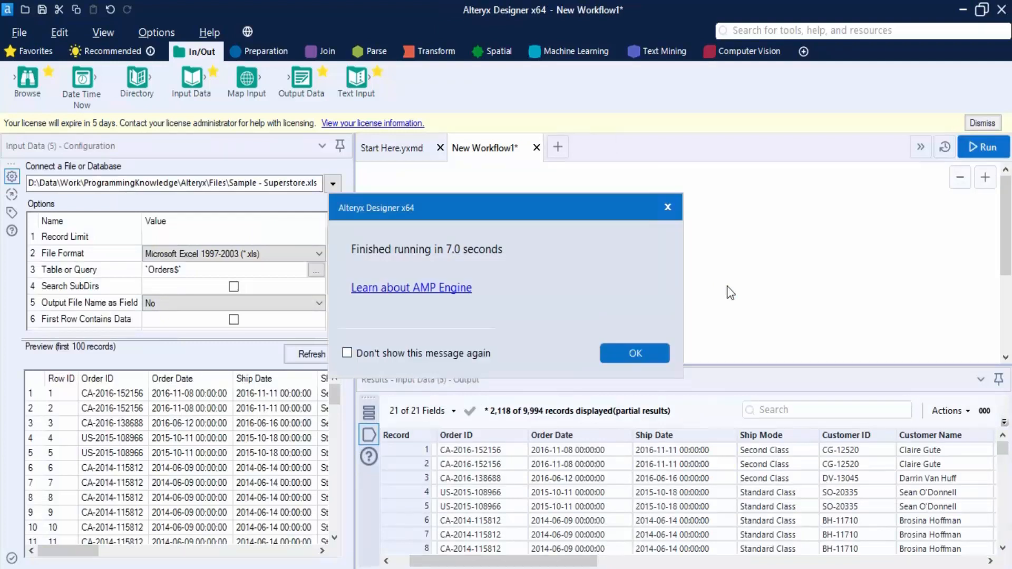
{"action": "left_click", "coordinate": [621, 352]}
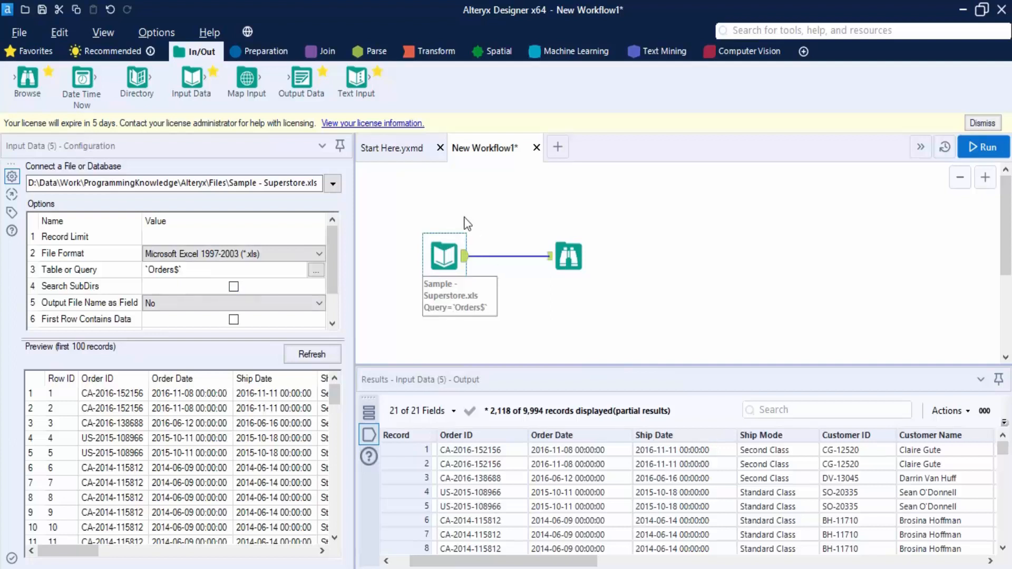
Step: Show the Browse tool's results, enlarge the results area and look through the record fields as far as Product Name
{"action": "left_click", "coordinate": [568, 256]}
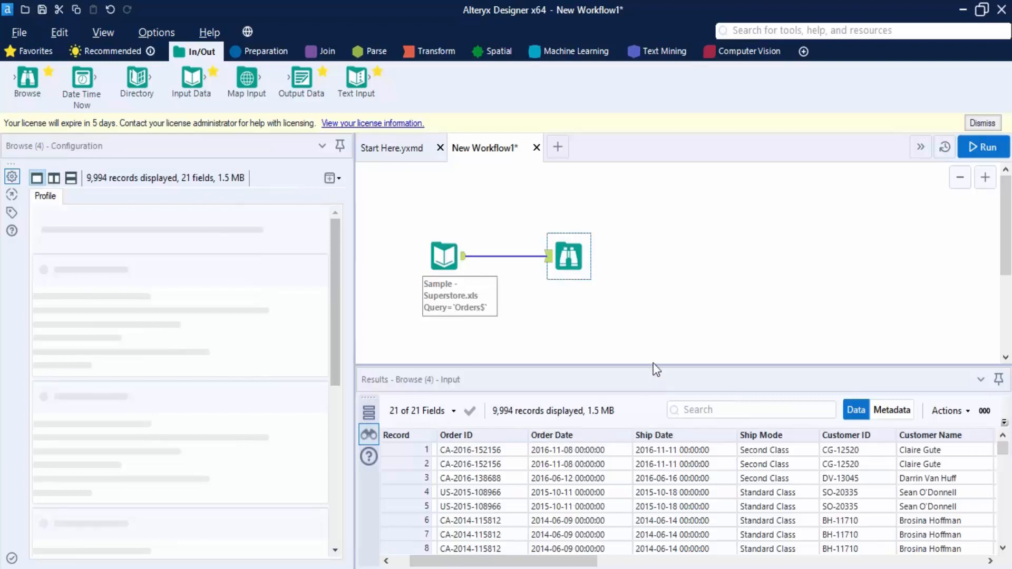
{"action": "left_click_drag", "start_coordinate": [655, 365], "coordinate": [655, 305]}
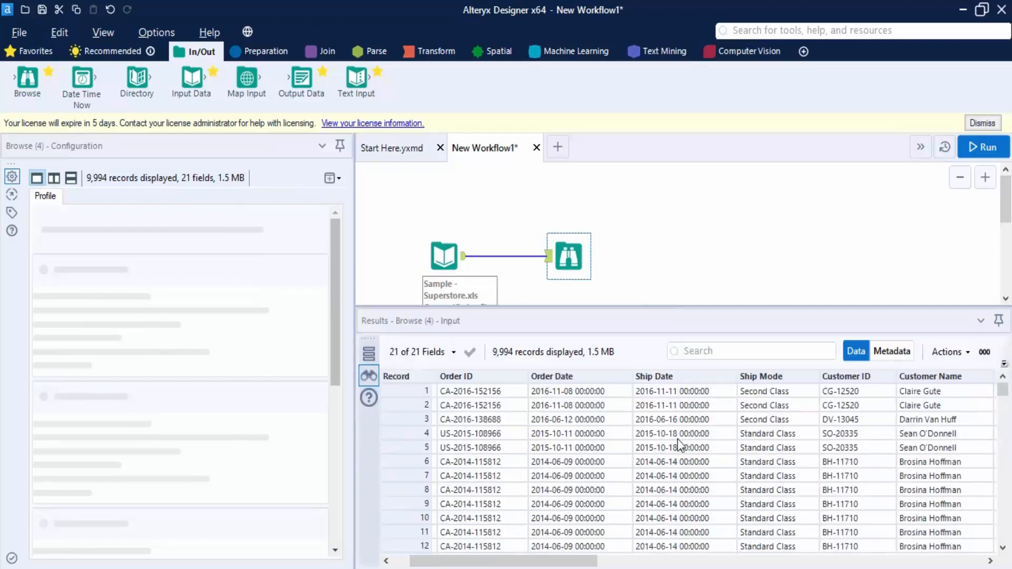
{"action": "left_click_drag", "start_coordinate": [579, 560], "coordinate": [657, 554]}
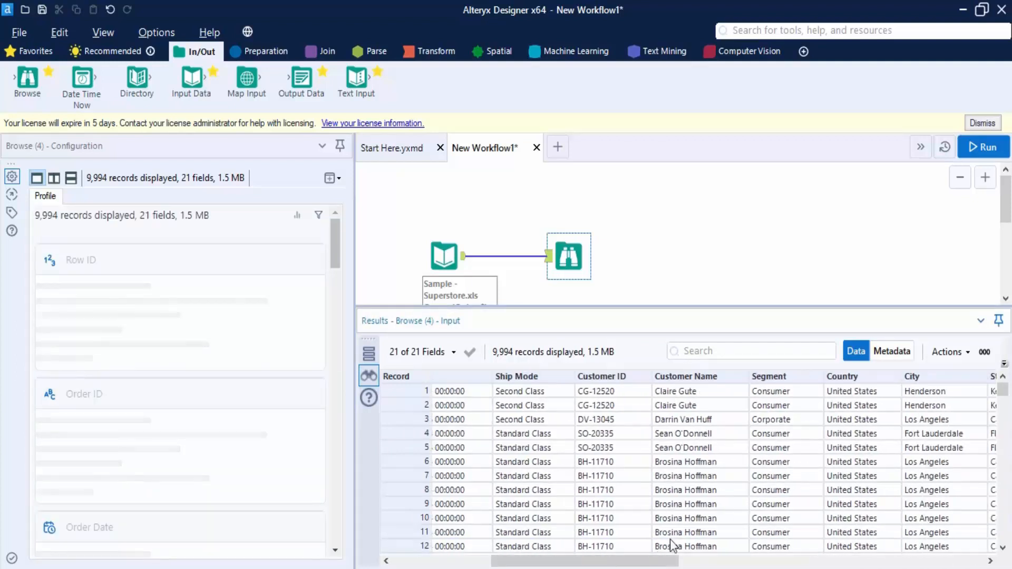
{"action": "left_click_drag", "start_coordinate": [675, 564], "coordinate": [888, 563]}
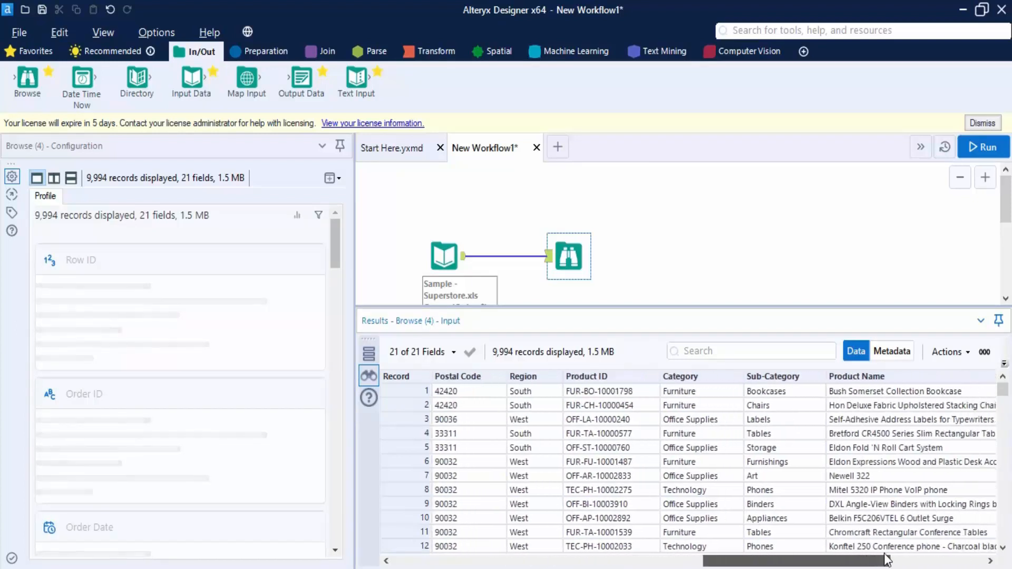
Step: Load the Browse profile for the Category field and examine its summary, length statistics, frequent values and top values
{"action": "left_click", "coordinate": [722, 376]}
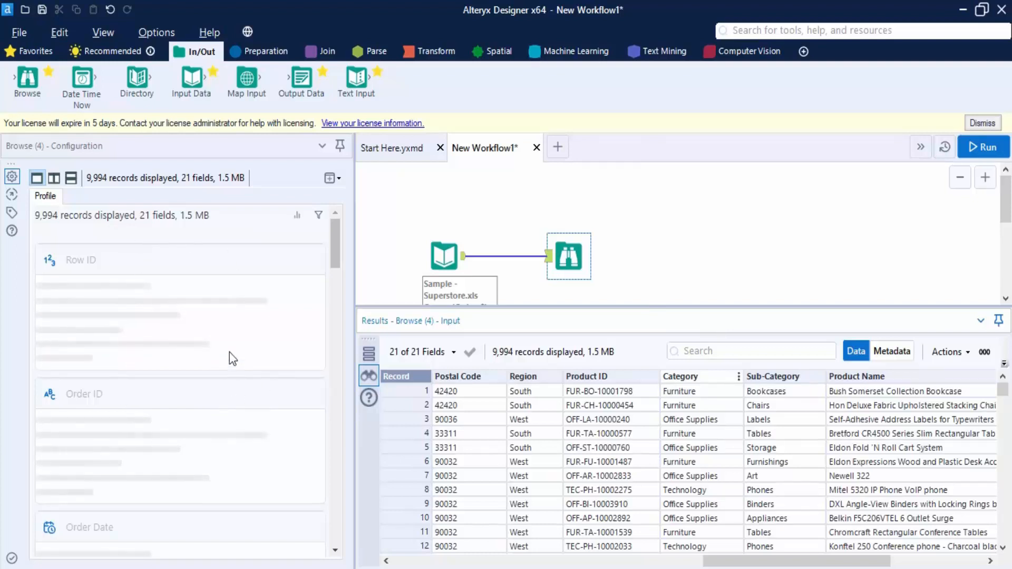
{"action": "left_click", "coordinate": [700, 233]}
{"action": "left_click_drag", "start_coordinate": [690, 225], "coordinate": [611, 269]}
{"action": "left_click", "coordinate": [576, 246]}
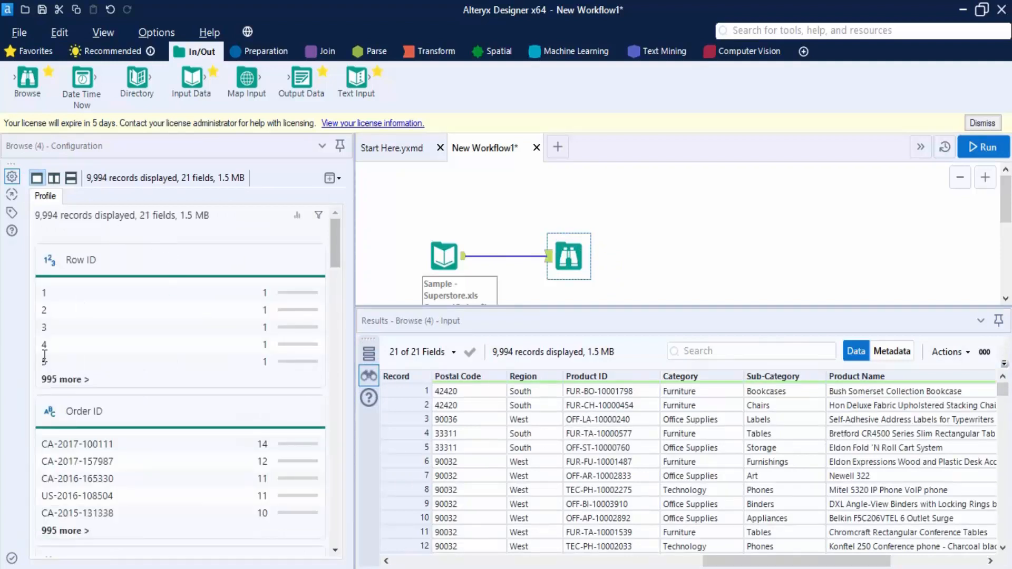
{"action": "left_click", "coordinate": [680, 378]}
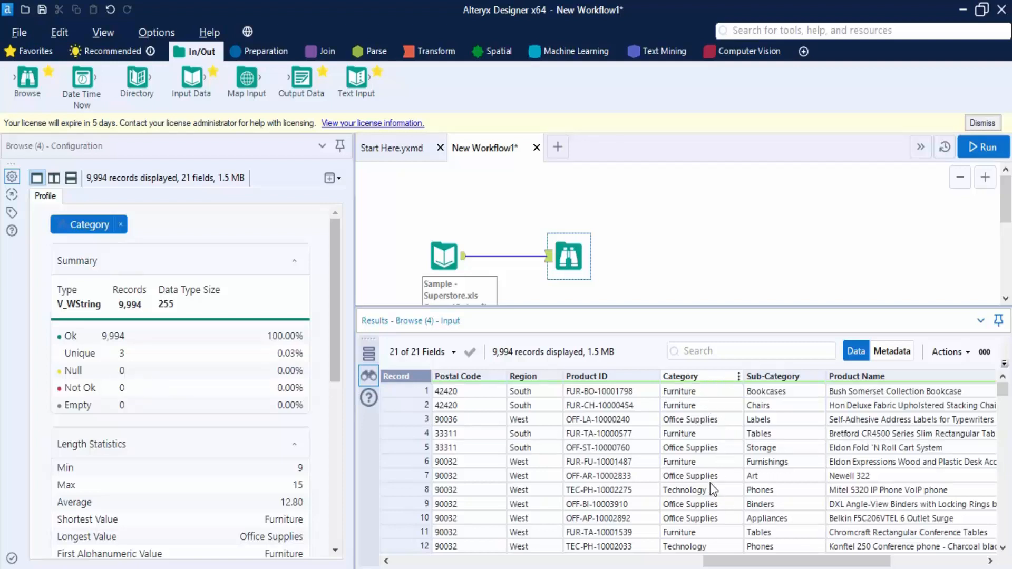
{"action": "scroll", "coordinate": [205, 350], "scroll_direction": "down", "scroll_amount": 1}
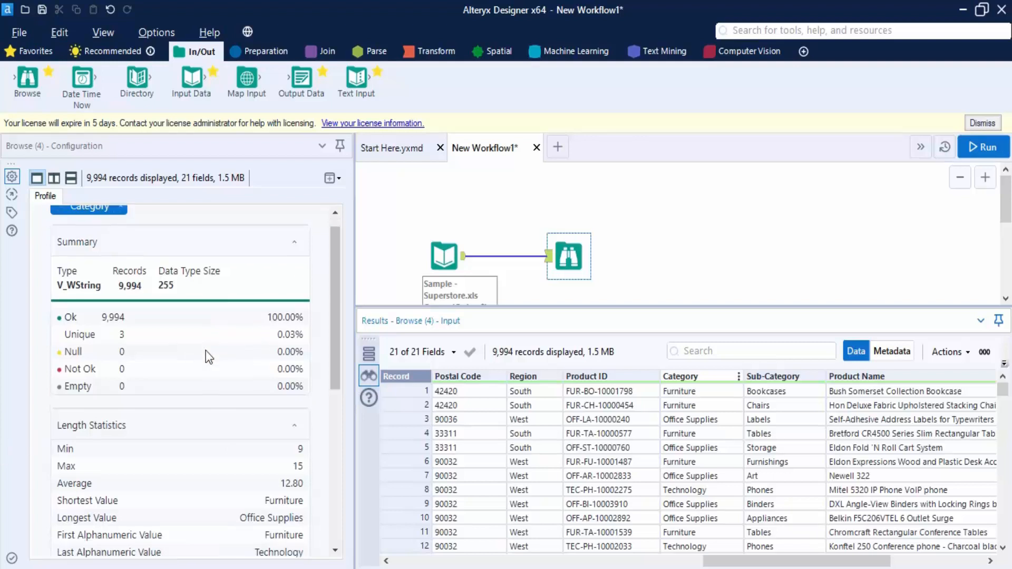
{"action": "scroll", "coordinate": [206, 350], "scroll_direction": "down", "scroll_amount": 5}
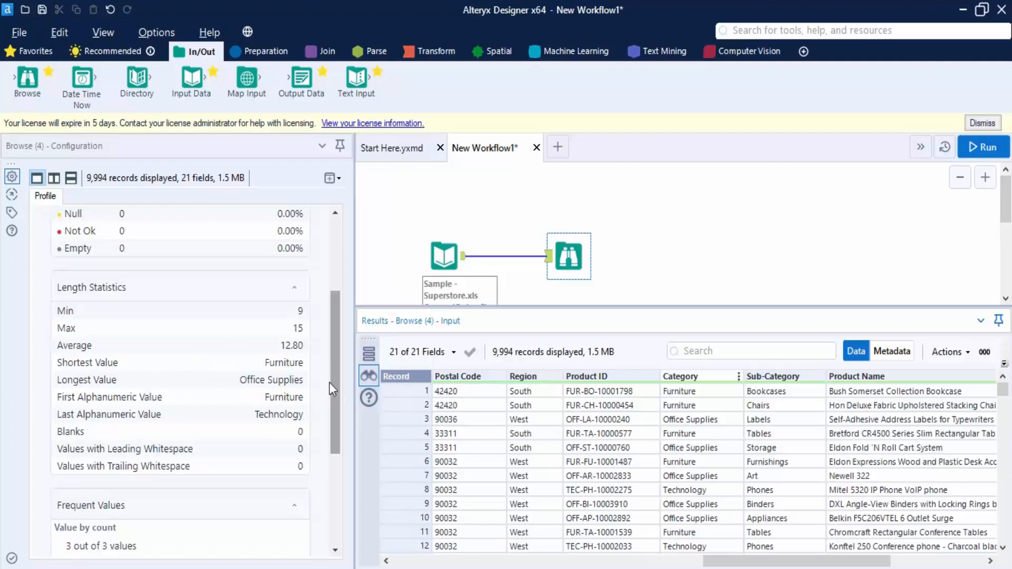
{"action": "scroll", "coordinate": [194, 388], "scroll_direction": "down", "scroll_amount": 3}
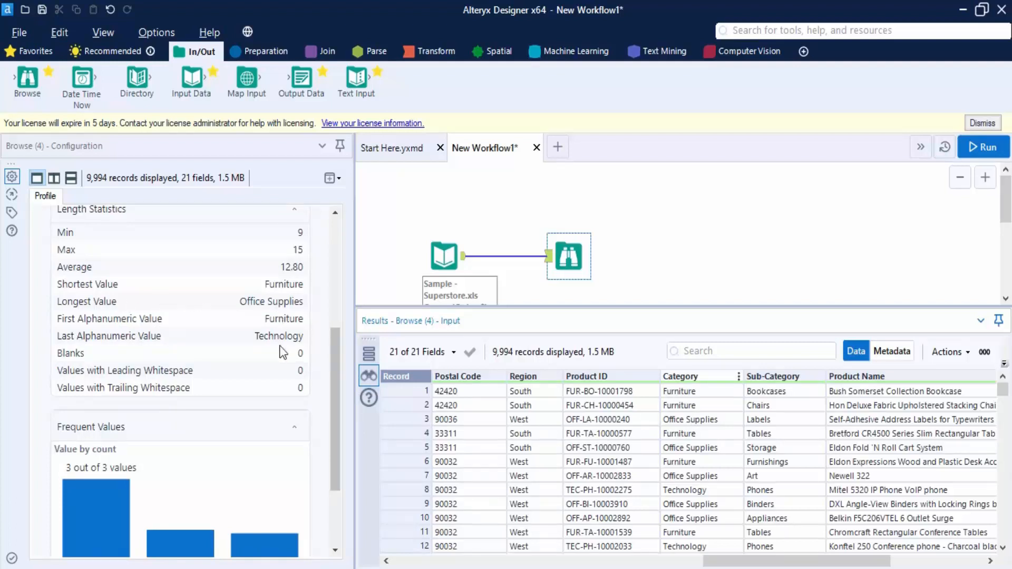
{"action": "scroll", "coordinate": [283, 352], "scroll_direction": "down", "scroll_amount": 3}
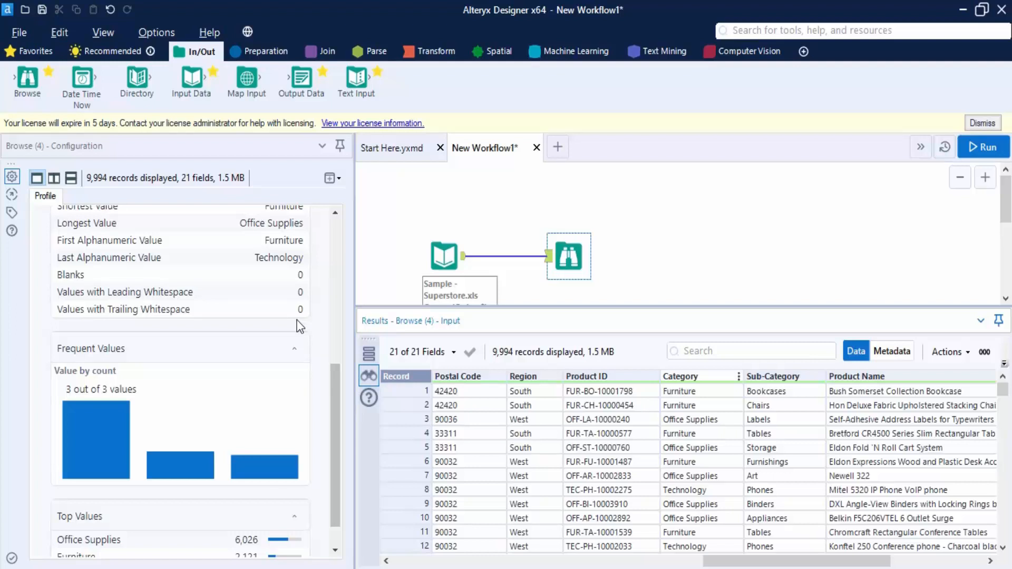
{"action": "scroll", "coordinate": [182, 363], "scroll_direction": "down", "scroll_amount": 1}
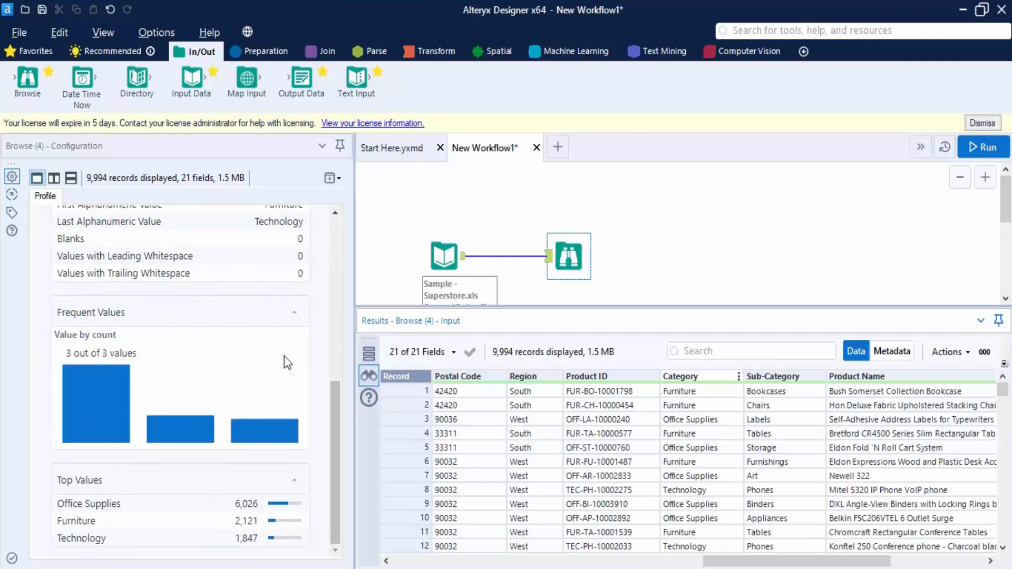
{"action": "left_click", "coordinate": [331, 429]}
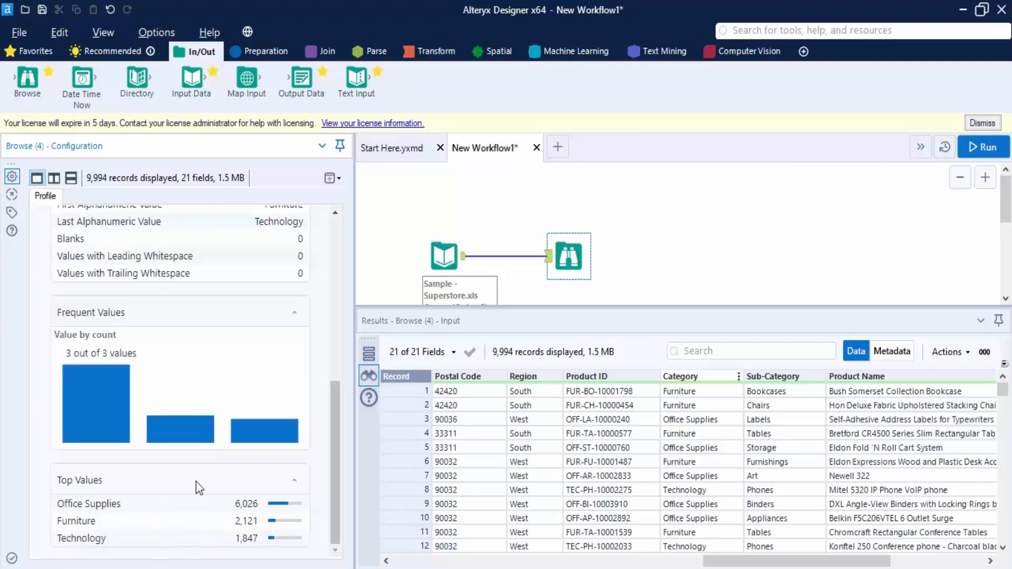
{"action": "scroll", "coordinate": [210, 468], "scroll_direction": "up", "scroll_amount": 10}
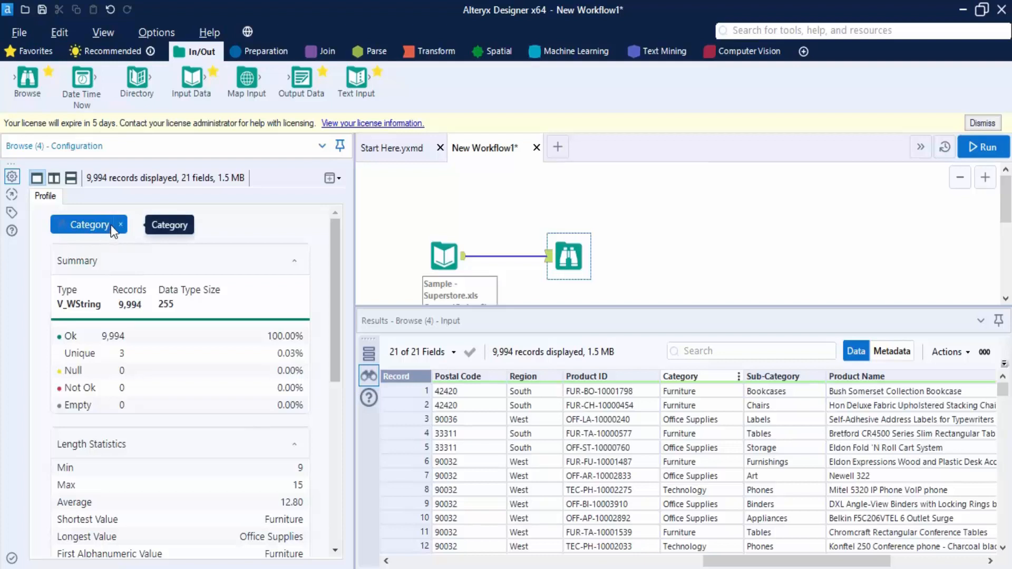
Step: Examine the Sub-Category field's profile and expand its top values into the full list of distinct values
{"action": "left_click", "coordinate": [802, 368]}
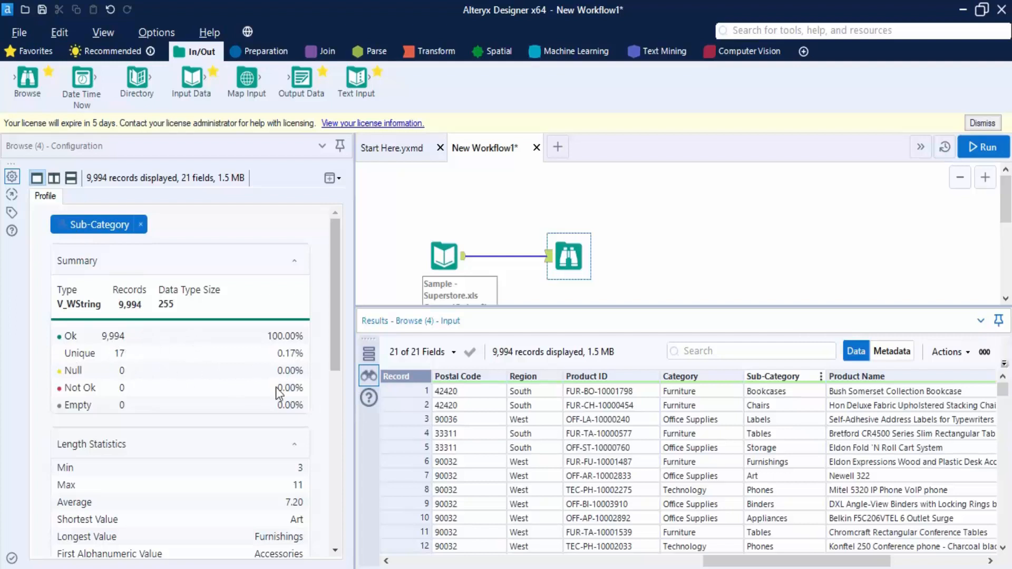
{"action": "scroll", "coordinate": [292, 392], "scroll_direction": "down", "scroll_amount": 3}
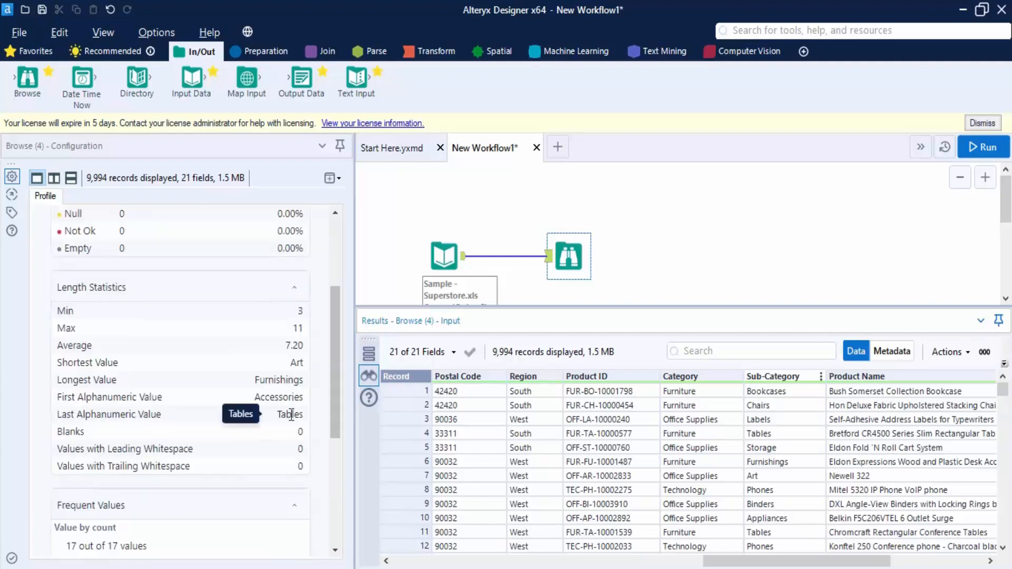
{"action": "scroll", "coordinate": [294, 409], "scroll_direction": "down", "scroll_amount": 5}
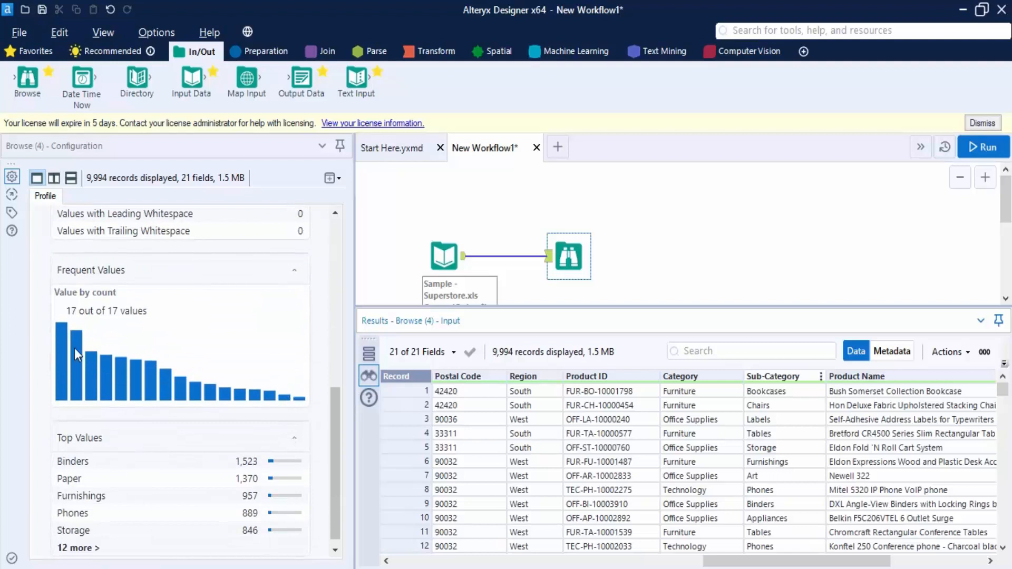
{"action": "left_click", "coordinate": [297, 275]}
{"action": "left_click", "coordinate": [294, 387]}
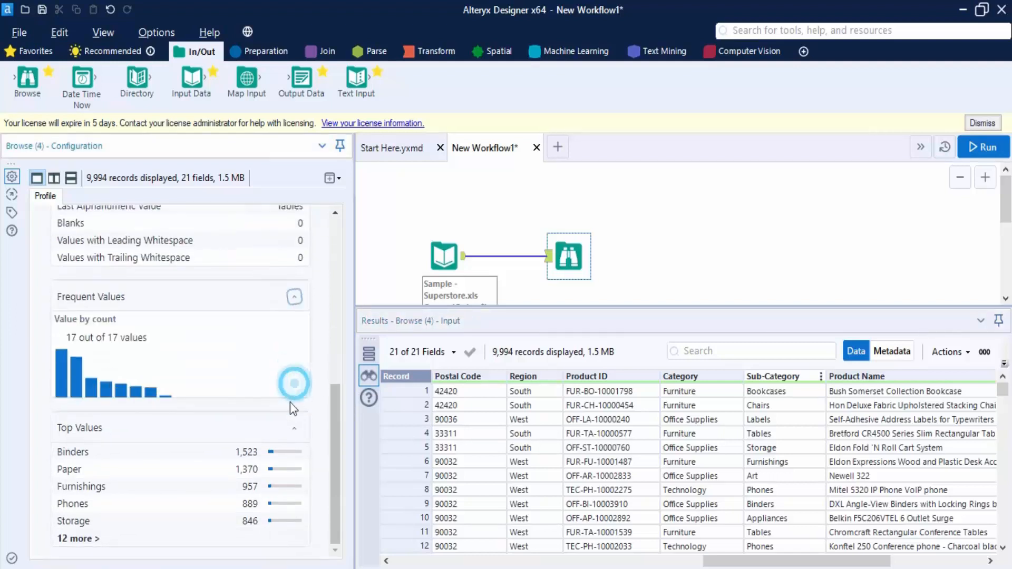
{"action": "left_click", "coordinate": [79, 542]}
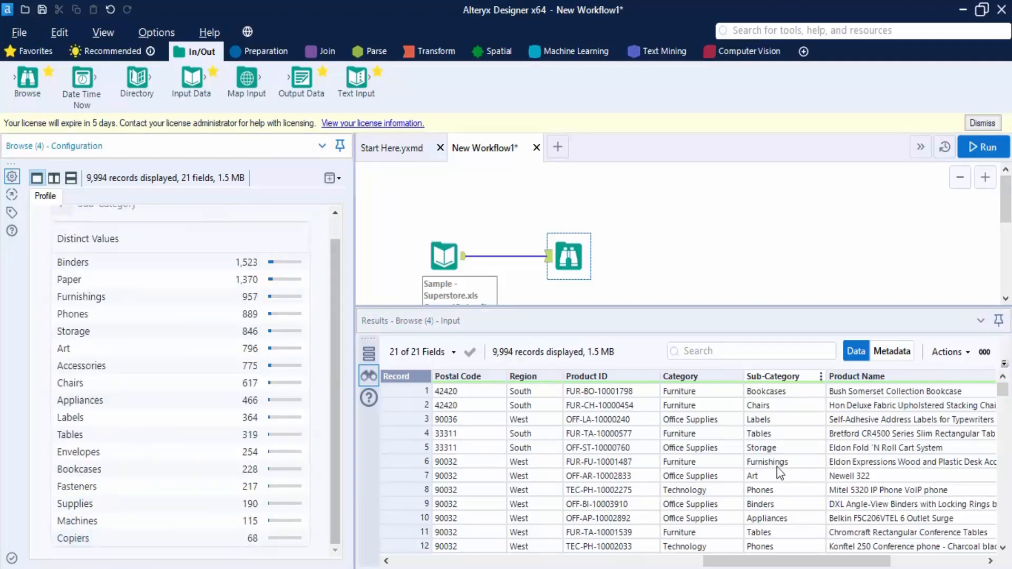
Step: Examine the profiles of the Country and City fields, including their summaries, frequent values and top values
{"action": "left_click_drag", "start_coordinate": [758, 561], "coordinate": [640, 562]}
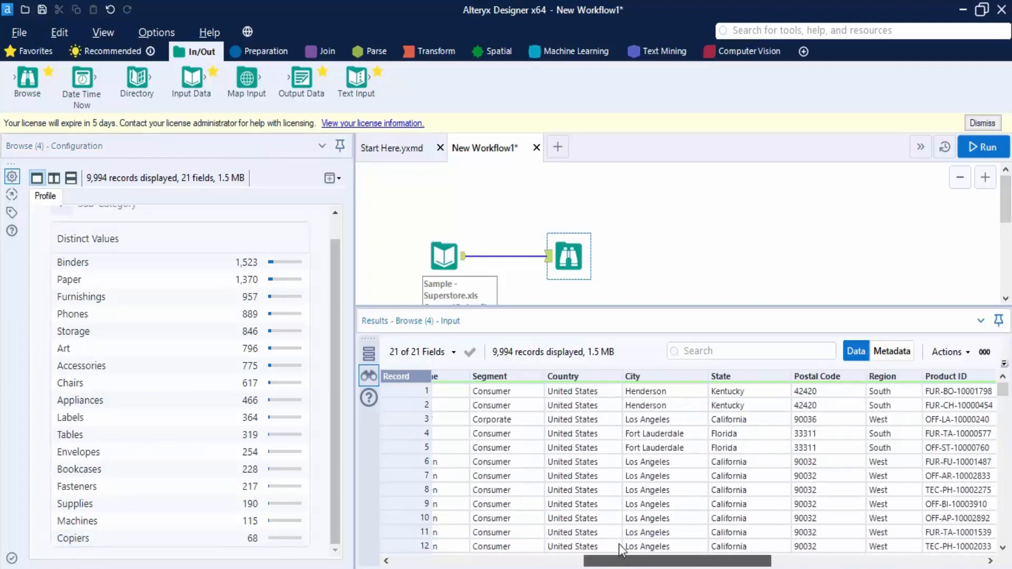
{"action": "left_click", "coordinate": [585, 374]}
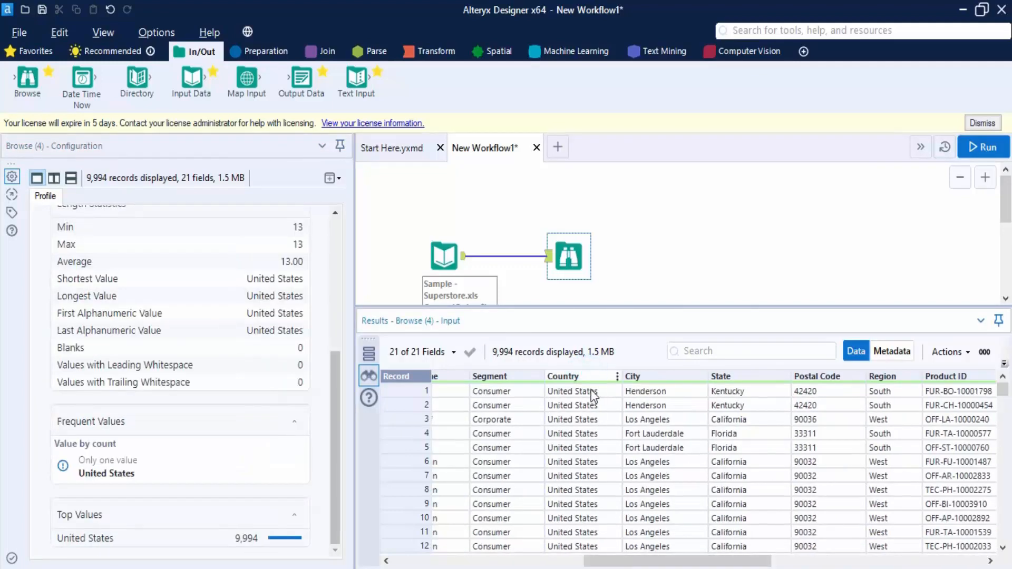
{"action": "scroll", "coordinate": [176, 340], "scroll_direction": "up", "scroll_amount": 5}
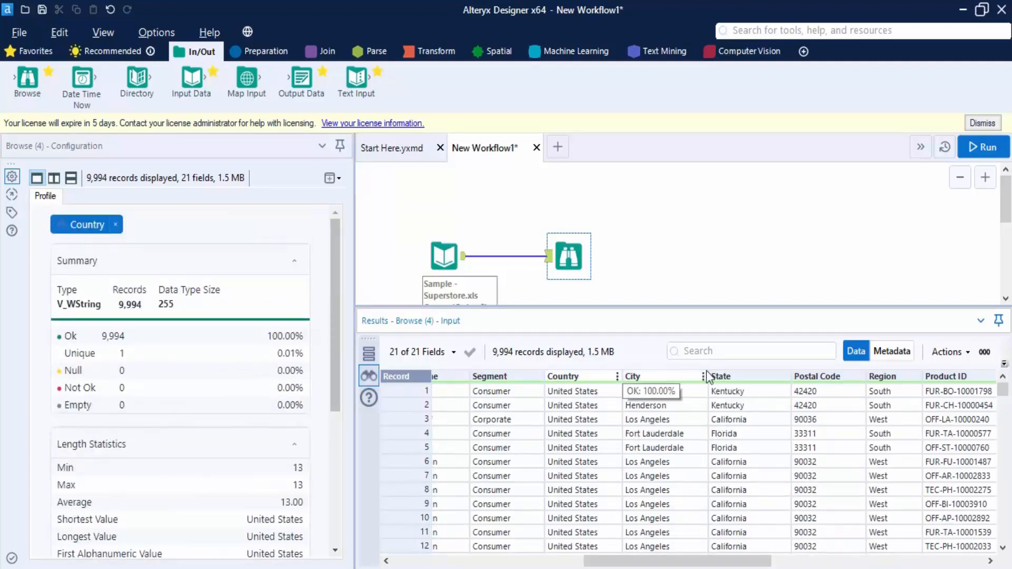
{"action": "left_click", "coordinate": [680, 397]}
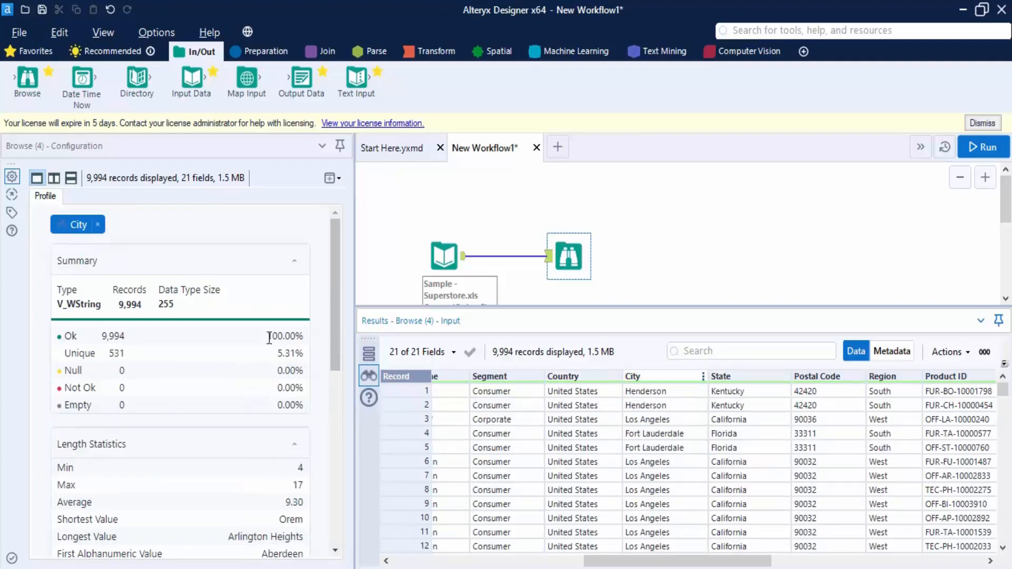
{"action": "scroll", "coordinate": [239, 378], "scroll_direction": "down", "scroll_amount": 10}
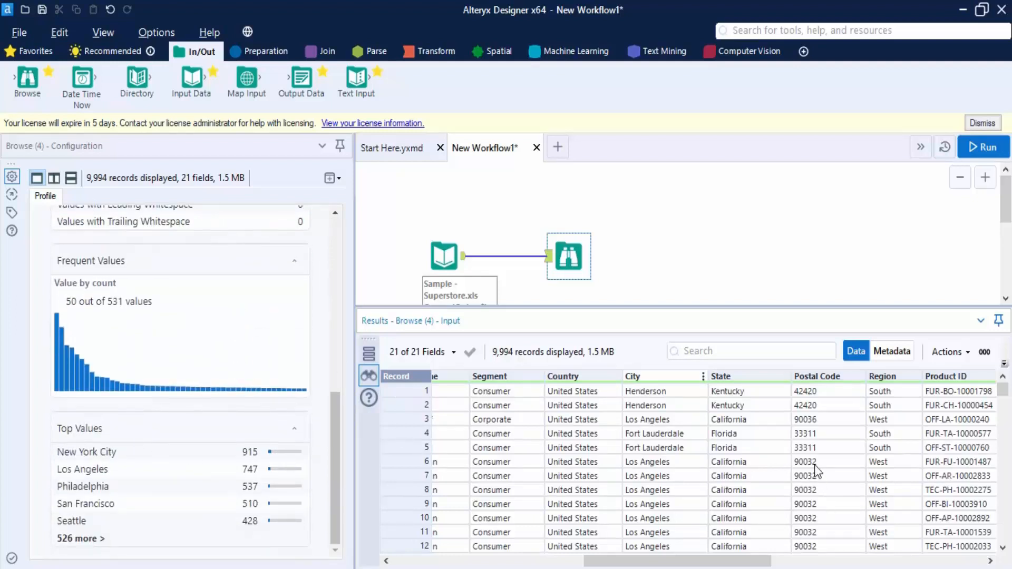
{"action": "left_click", "coordinate": [777, 482]}
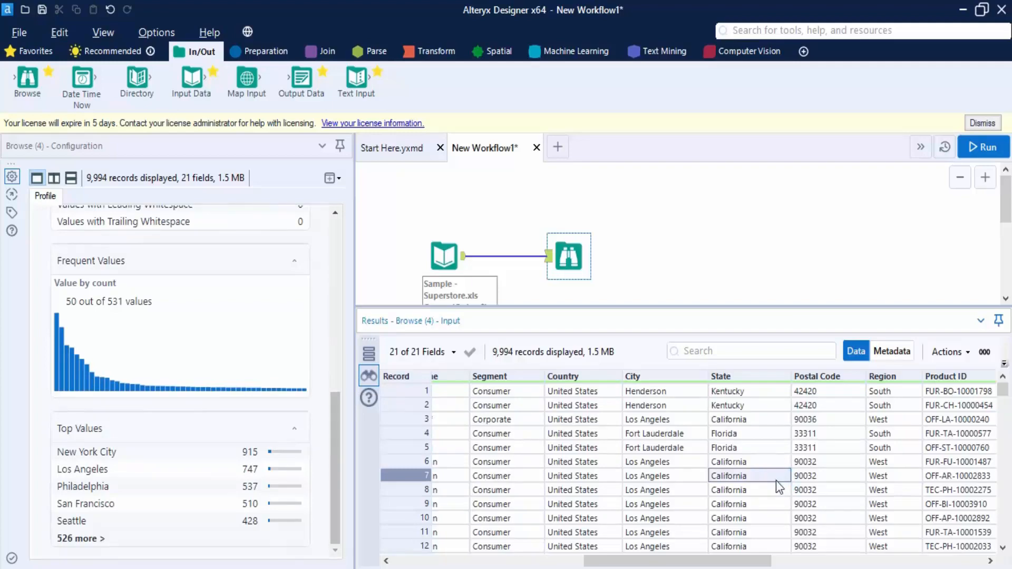
{"action": "left_click_drag", "start_coordinate": [776, 480], "coordinate": [555, 460]}
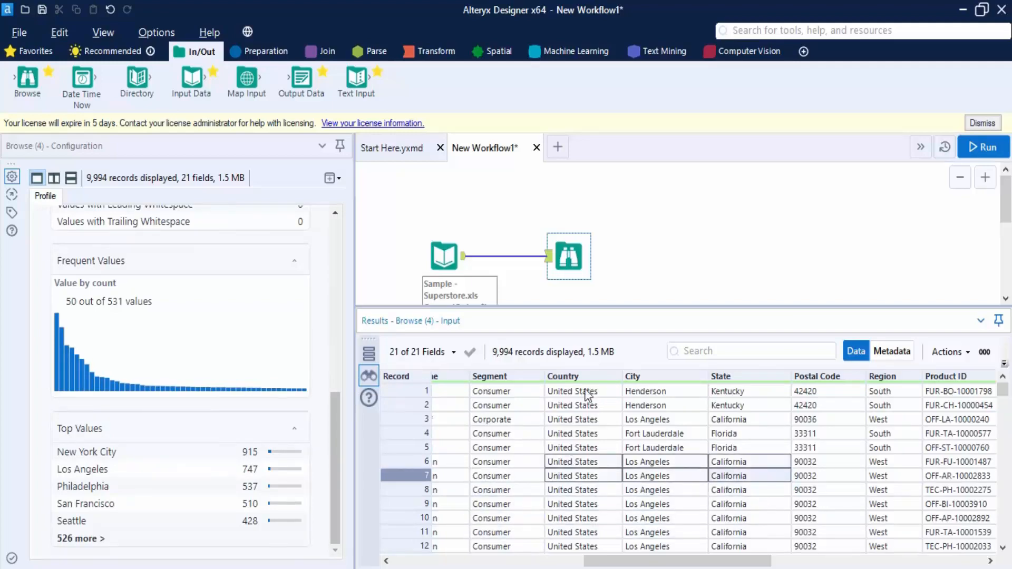
{"action": "left_click", "coordinate": [584, 372]}
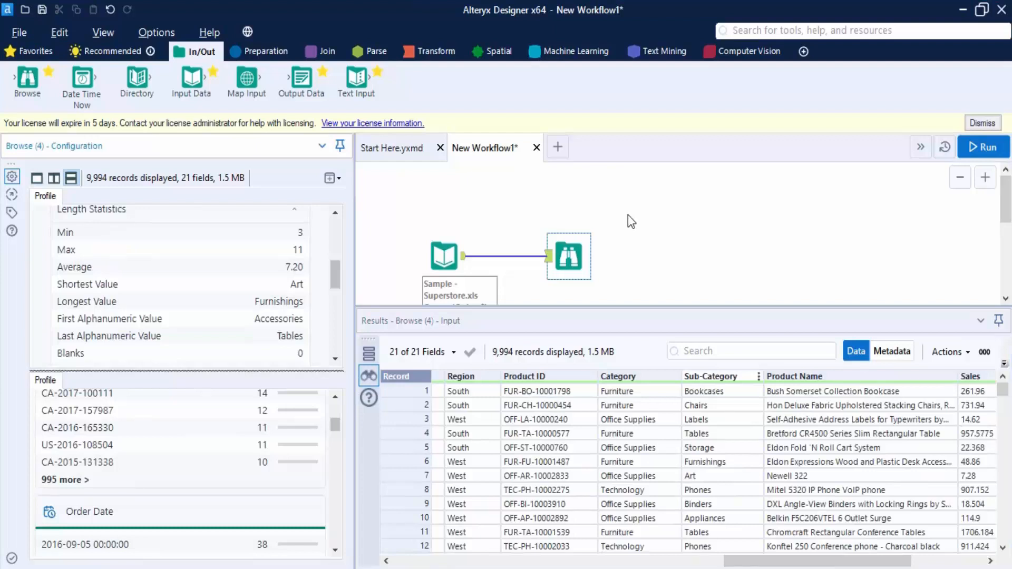
Step: Look through the Sub-Category profile and the all-fields profile in the horizontally split Browse configuration
{"action": "scroll", "coordinate": [206, 322], "scroll_direction": "up", "scroll_amount": 5}
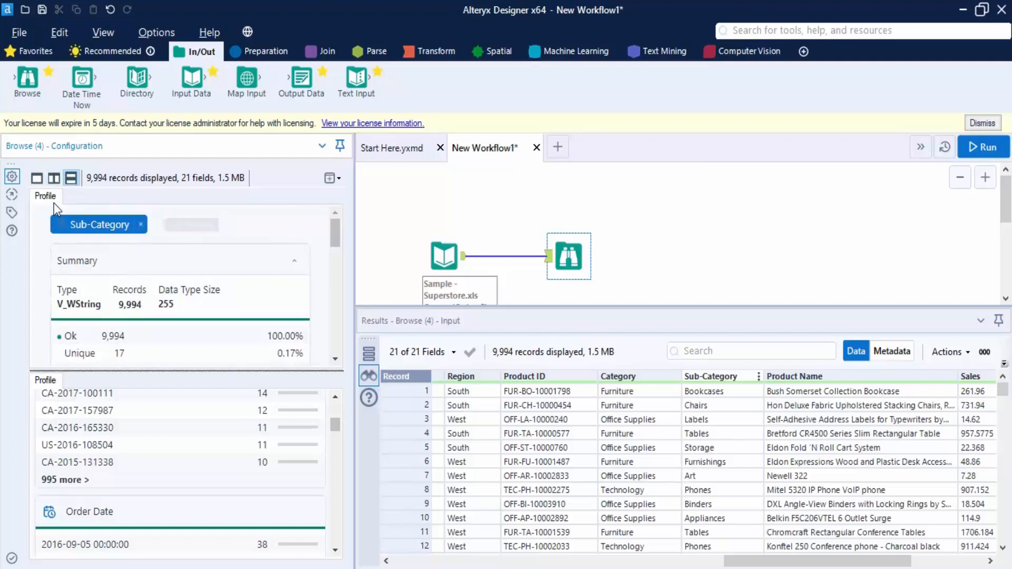
{"action": "scroll", "coordinate": [194, 453], "scroll_direction": "up", "scroll_amount": 1}
{"action": "scroll", "coordinate": [191, 446], "scroll_direction": "up", "scroll_amount": 3}
{"action": "scroll", "coordinate": [184, 462], "scroll_direction": "down", "scroll_amount": 4}
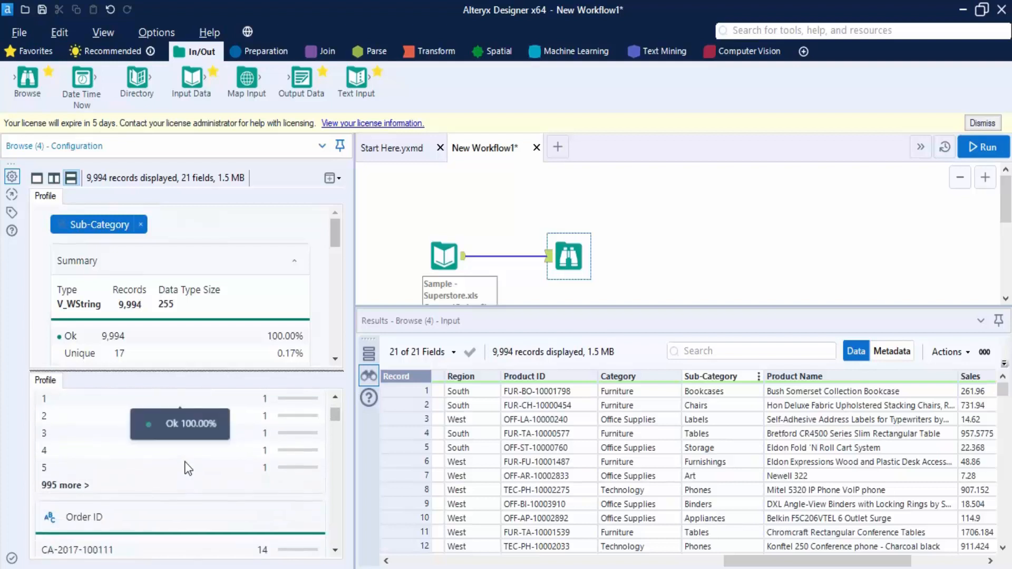
Step: Find the Segment field in the lower all-fields profile of the split Browse configuration and load its individual profile
{"action": "scroll", "coordinate": [188, 467], "scroll_direction": "down", "scroll_amount": 6}
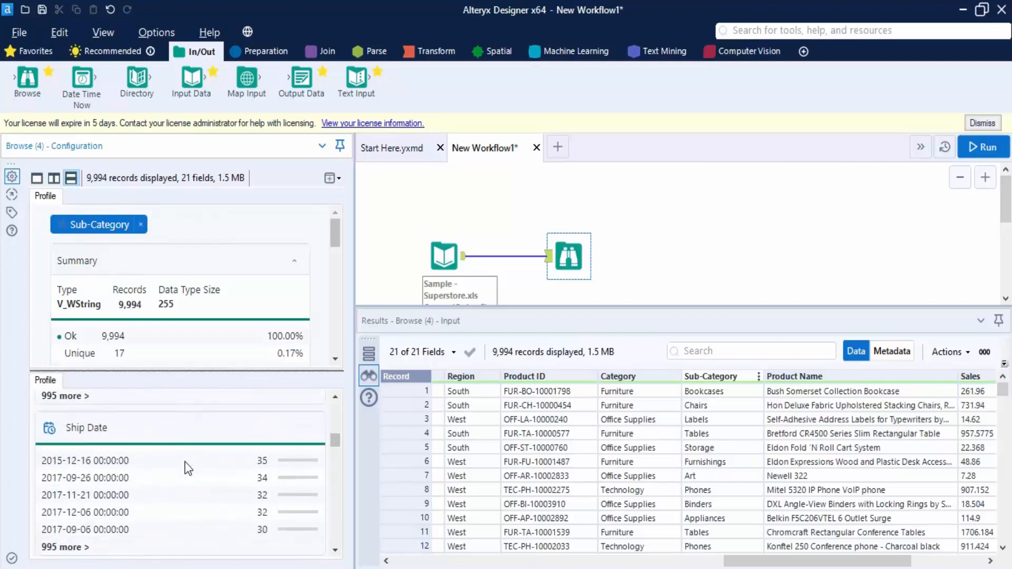
{"action": "scroll", "coordinate": [188, 467], "scroll_direction": "down", "scroll_amount": 10}
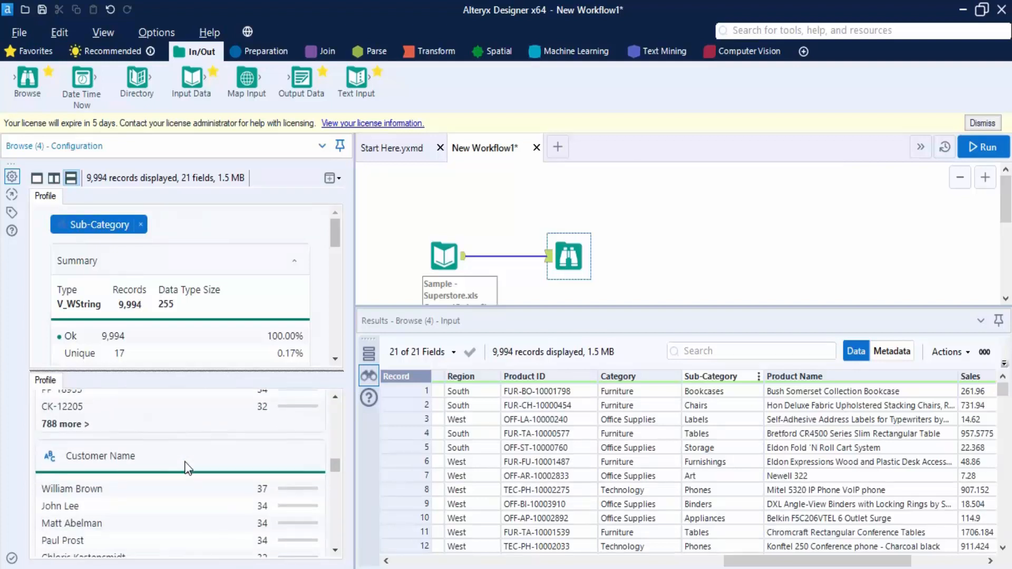
{"action": "scroll", "coordinate": [188, 467], "scroll_direction": "down", "scroll_amount": 9}
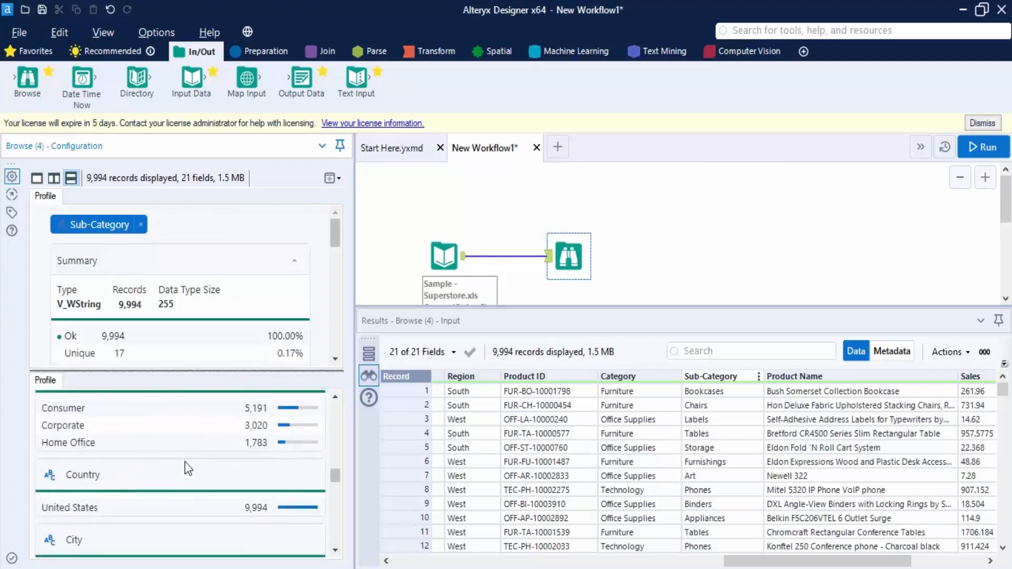
{"action": "scroll", "coordinate": [188, 468], "scroll_direction": "up", "scroll_amount": 4}
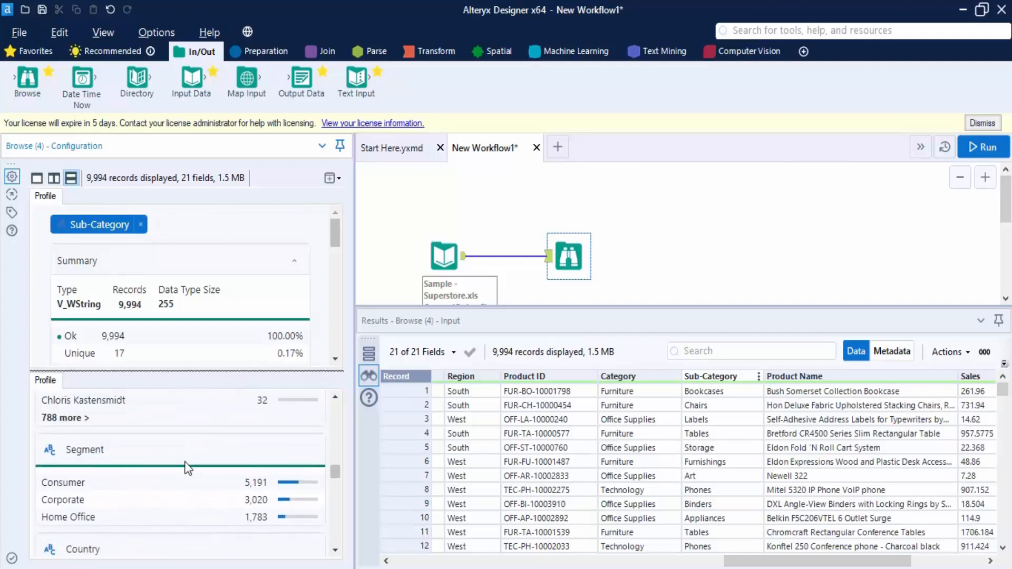
{"action": "left_click", "coordinate": [83, 452]}
{"action": "scroll", "coordinate": [332, 457], "scroll_direction": "up", "scroll_amount": 6}
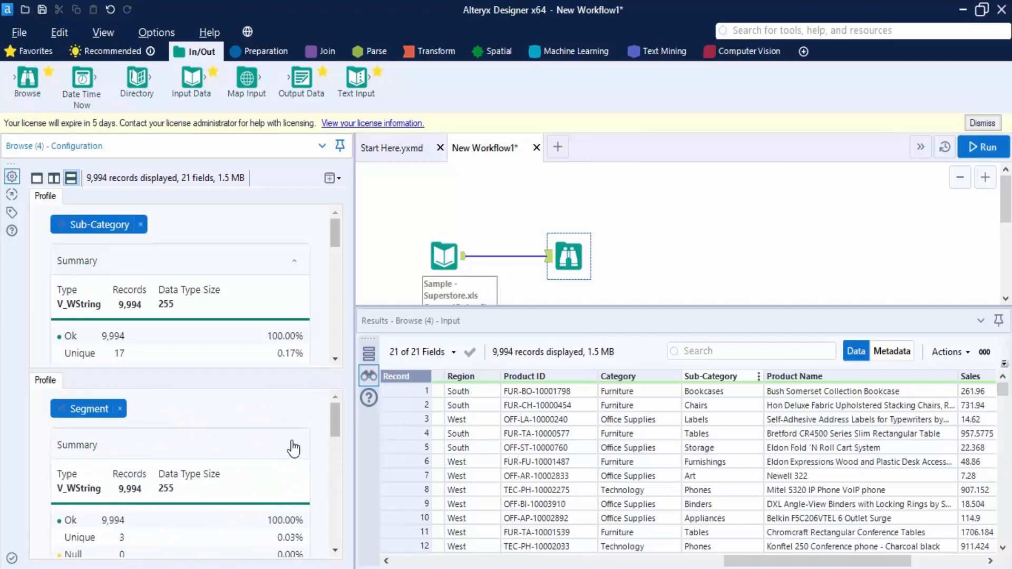
Step: Examine the Segment field's summary, length statistics, frequent values and top values in the lower profile
{"action": "scroll", "coordinate": [214, 486], "scroll_direction": "down", "scroll_amount": 2}
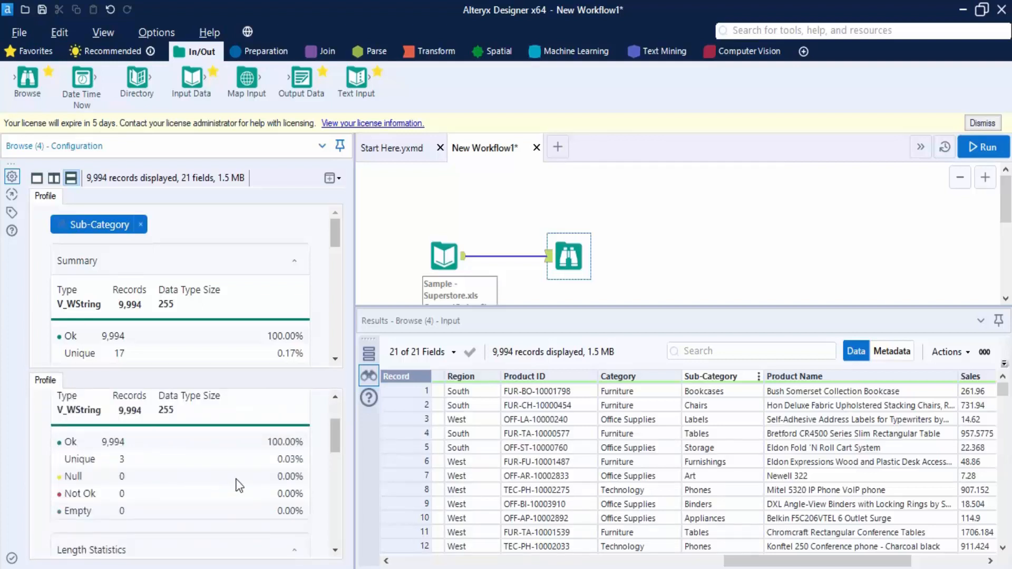
{"action": "scroll", "coordinate": [239, 484], "scroll_direction": "down", "scroll_amount": 2}
{"action": "scroll", "coordinate": [238, 485], "scroll_direction": "up", "scroll_amount": 2}
{"action": "scroll", "coordinate": [257, 460], "scroll_direction": "down", "scroll_amount": 4}
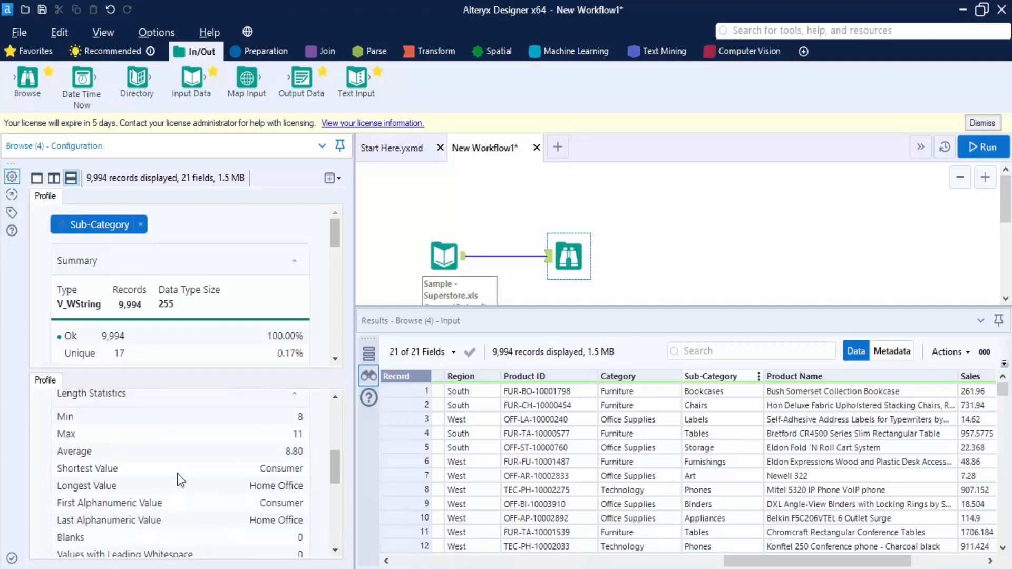
{"action": "scroll", "coordinate": [177, 474], "scroll_direction": "down", "scroll_amount": 8}
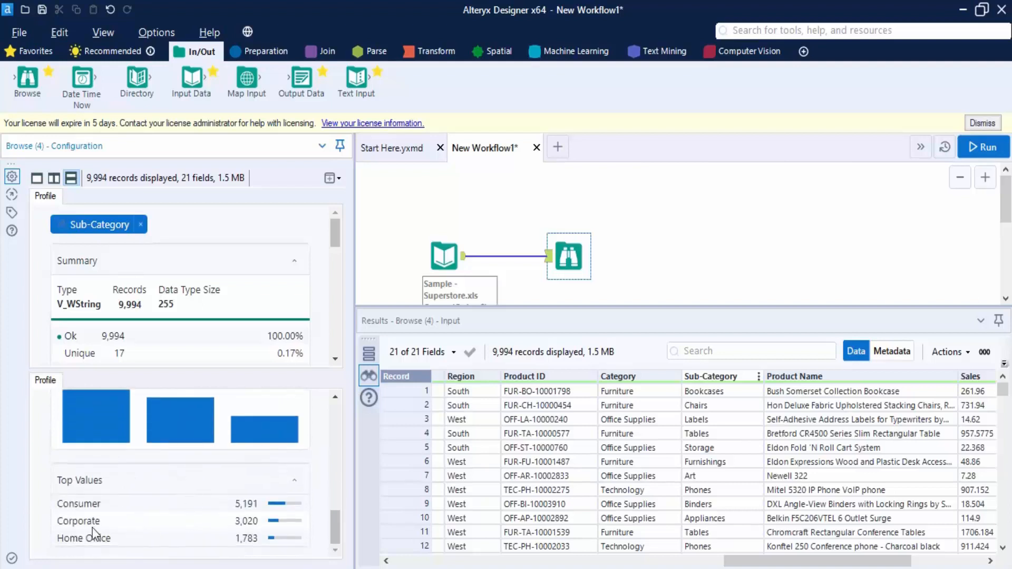
{"action": "scroll", "coordinate": [250, 525], "scroll_direction": "up", "scroll_amount": 3}
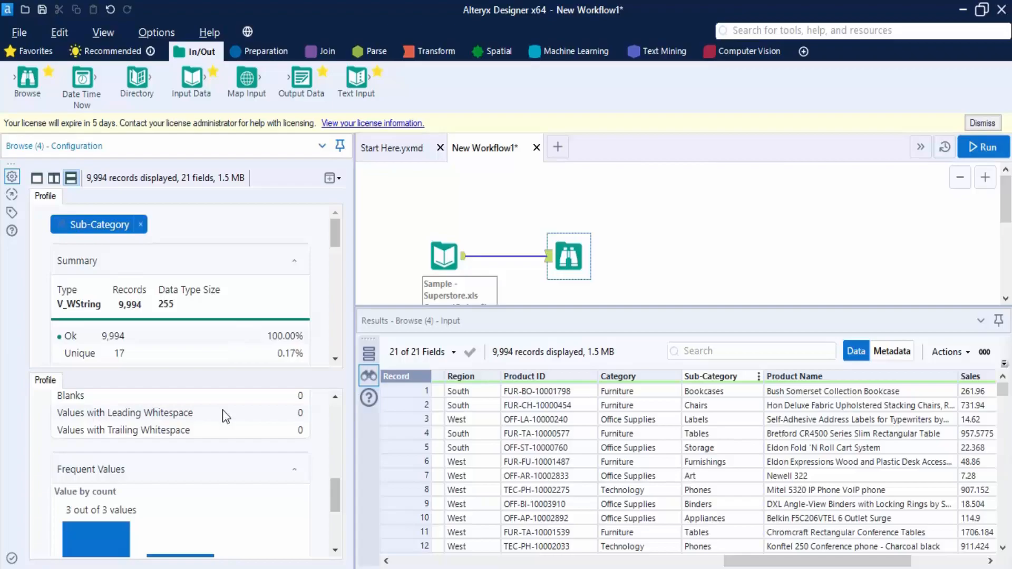
Step: Switch to the Sample - Superstore workbook in Excel and inspect the product name and category cells on the Orders sheet
{"action": "key", "text": "alt+Tab"}
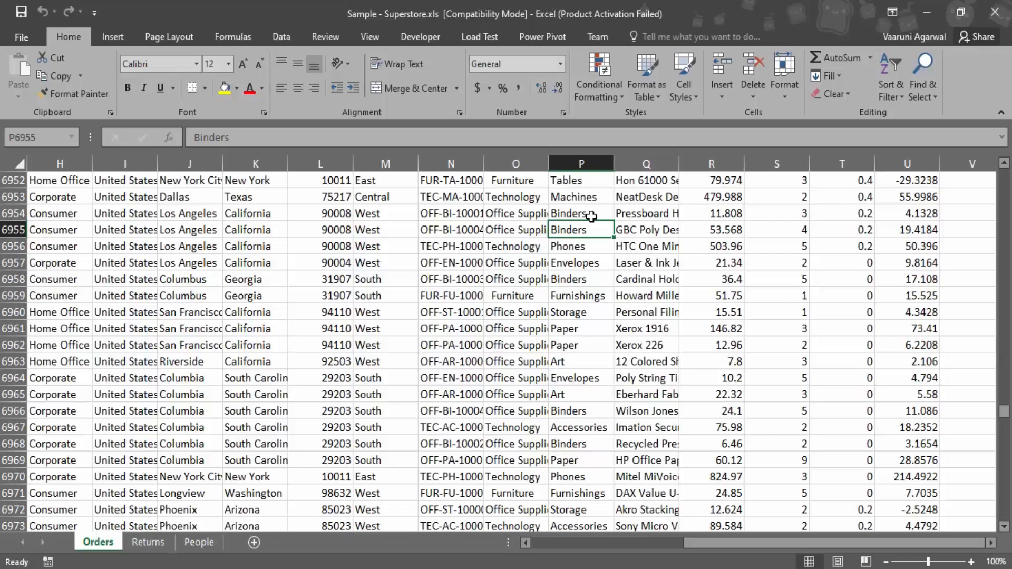
{"action": "left_click", "coordinate": [617, 377]}
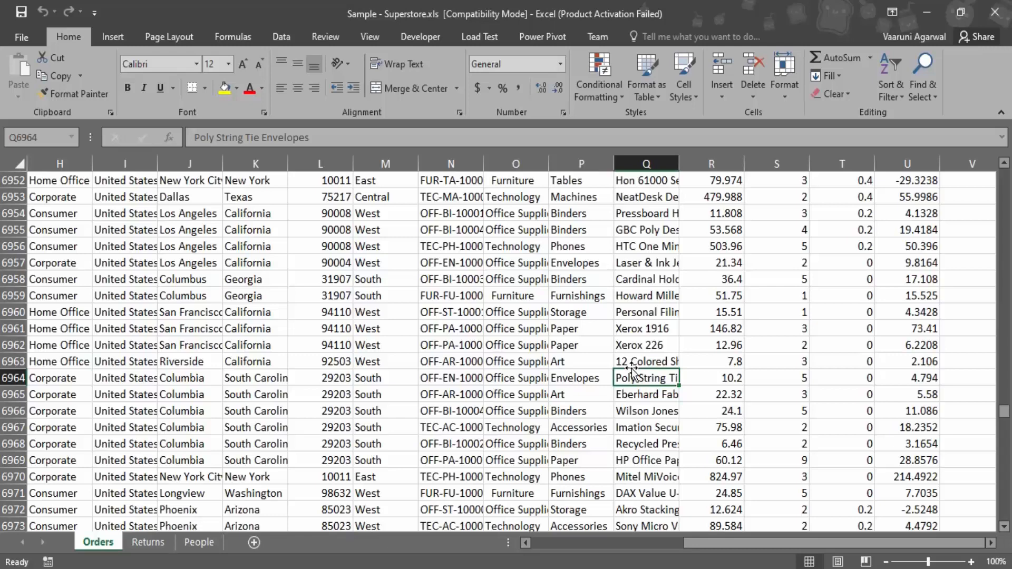
{"action": "left_click", "coordinate": [543, 180]}
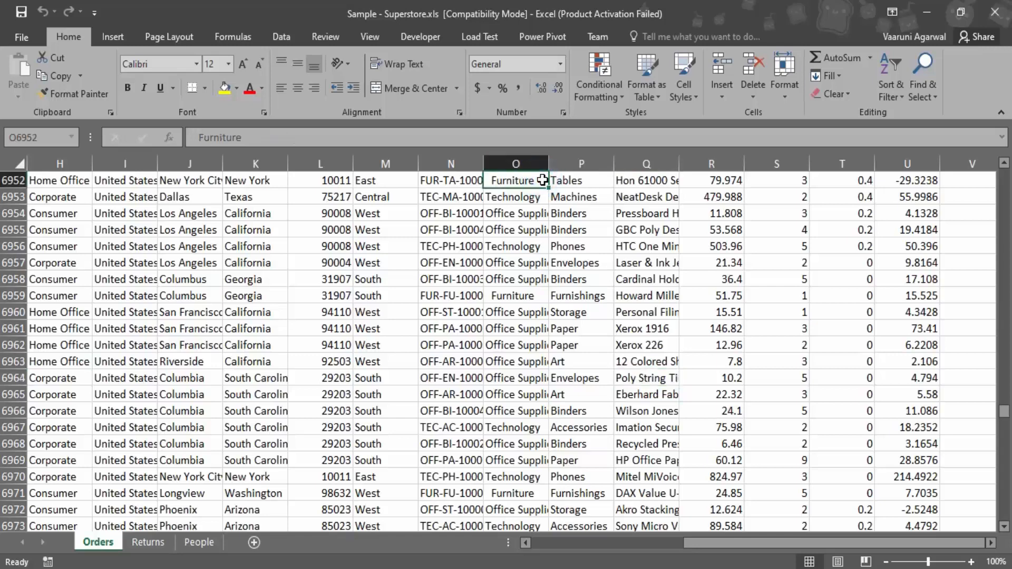
Step: Replace every "Chairs" in the Orders sheet with "Chairs" preceded by leading spaces
{"action": "scroll", "coordinate": [596, 344], "scroll_direction": "up", "scroll_amount": 3}
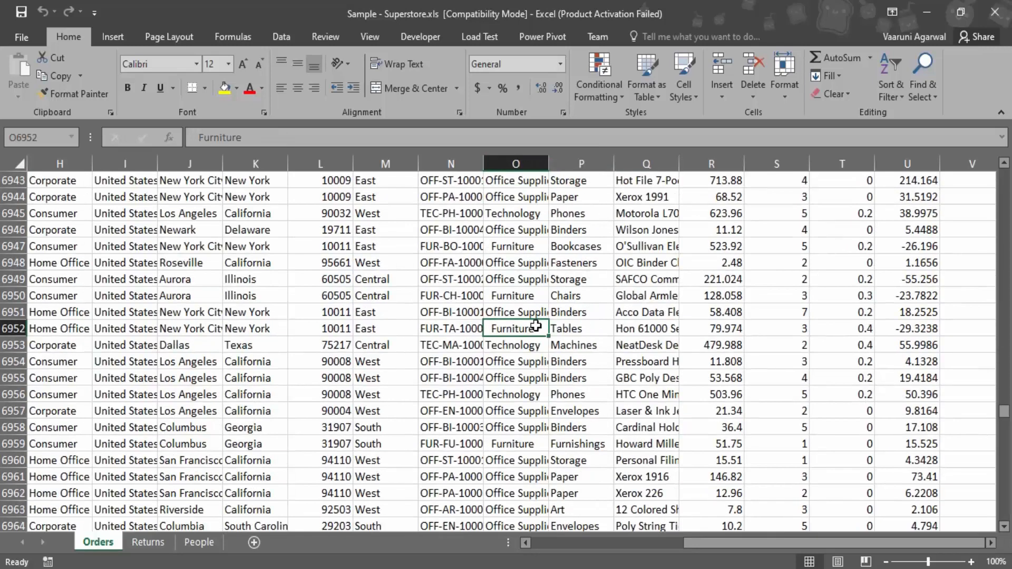
{"action": "scroll", "coordinate": [517, 331], "scroll_direction": "up", "scroll_amount": 5}
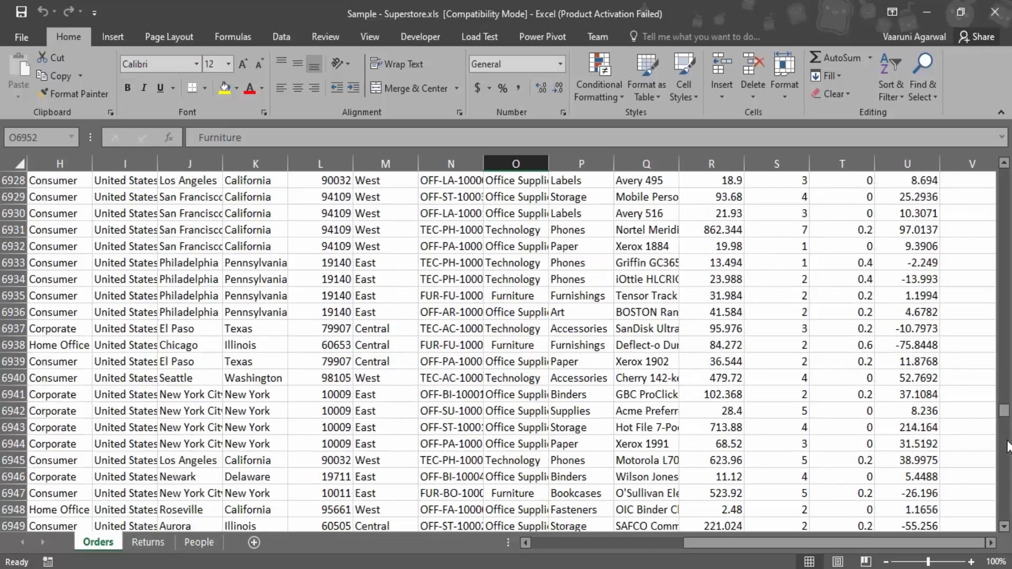
{"action": "left_click_drag", "start_coordinate": [1004, 410], "coordinate": [1003, 174]}
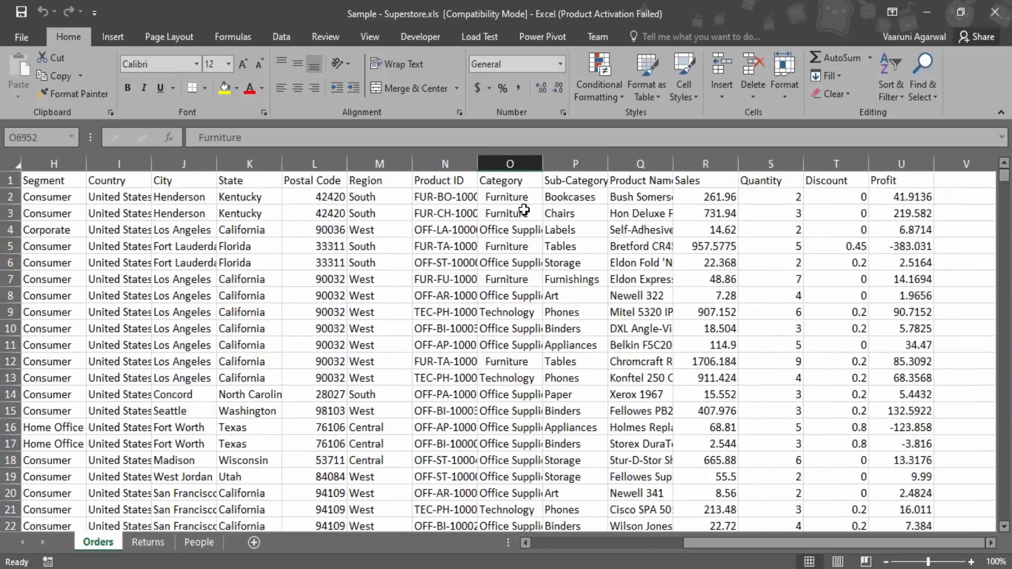
{"action": "left_click", "coordinate": [499, 197]}
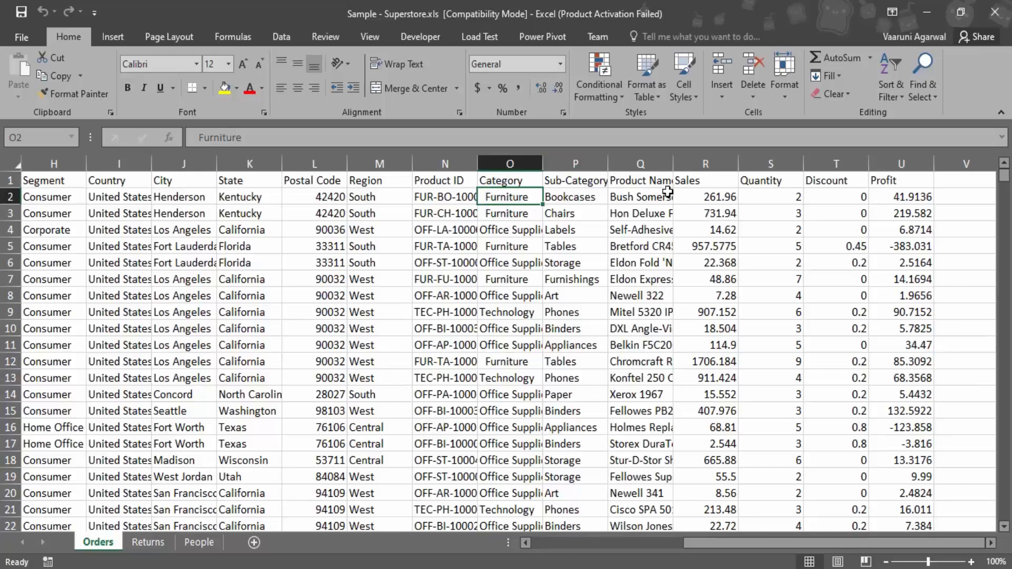
{"action": "left_click", "coordinate": [575, 214]}
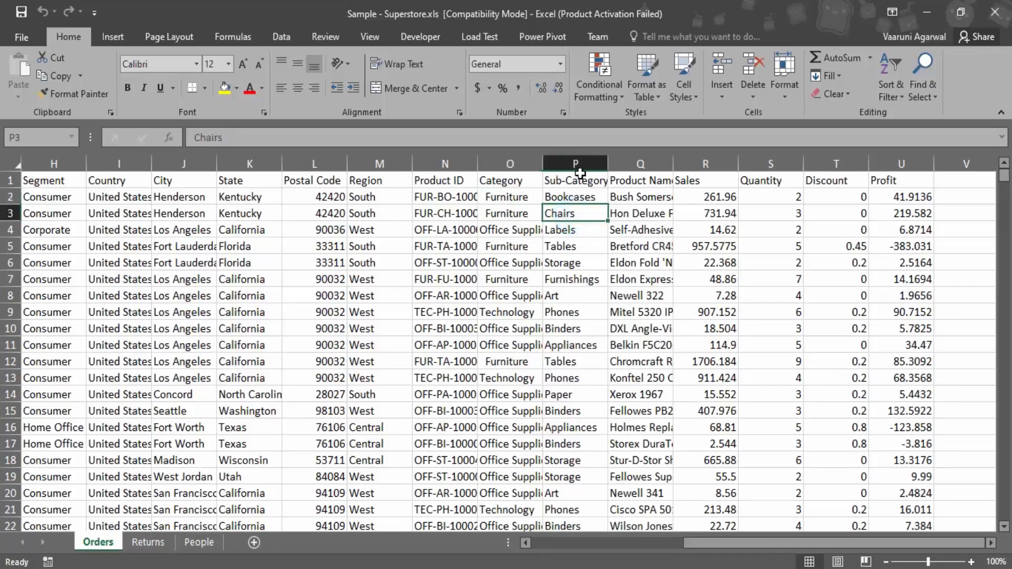
{"action": "left_click", "coordinate": [929, 84]}
{"action": "left_click", "coordinate": [930, 130]}
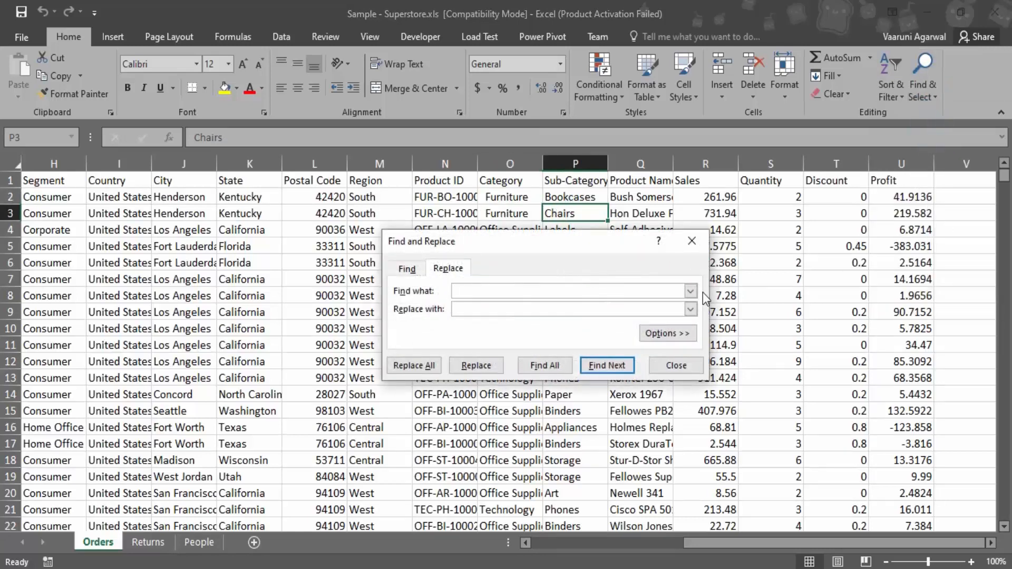
{"action": "type", "text": "Chairs"}
{"action": "left_click", "coordinate": [651, 307]}
{"action": "type", "text": "Chairs"}
{"action": "left_click", "coordinate": [423, 369]}
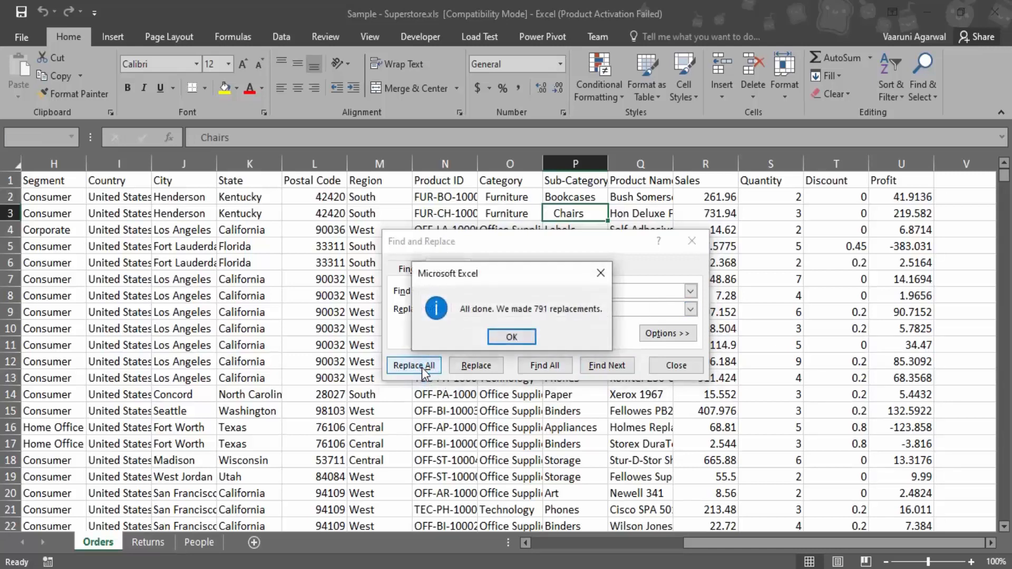
{"action": "left_click", "coordinate": [510, 341]}
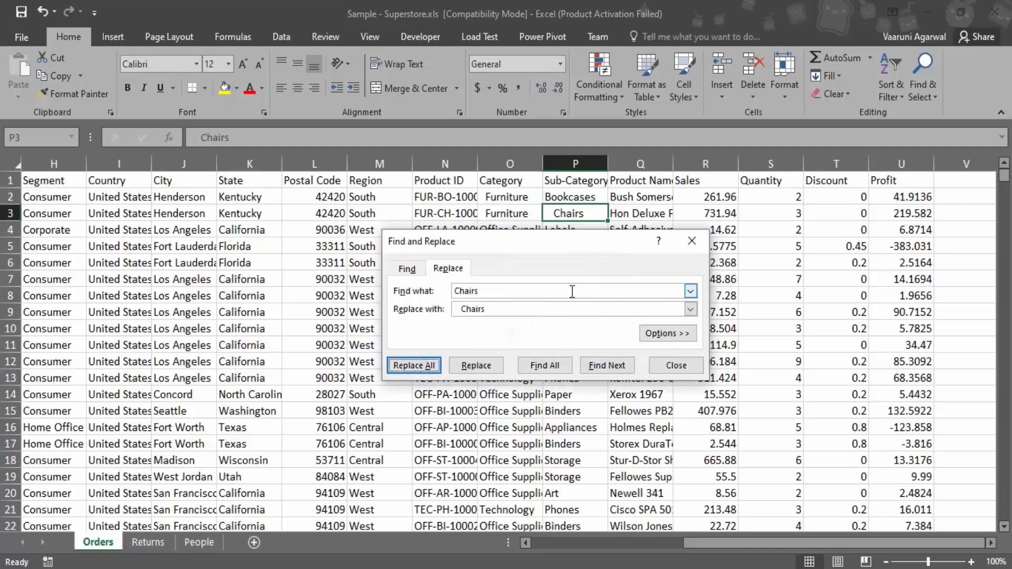
{"action": "left_click", "coordinate": [692, 241]}
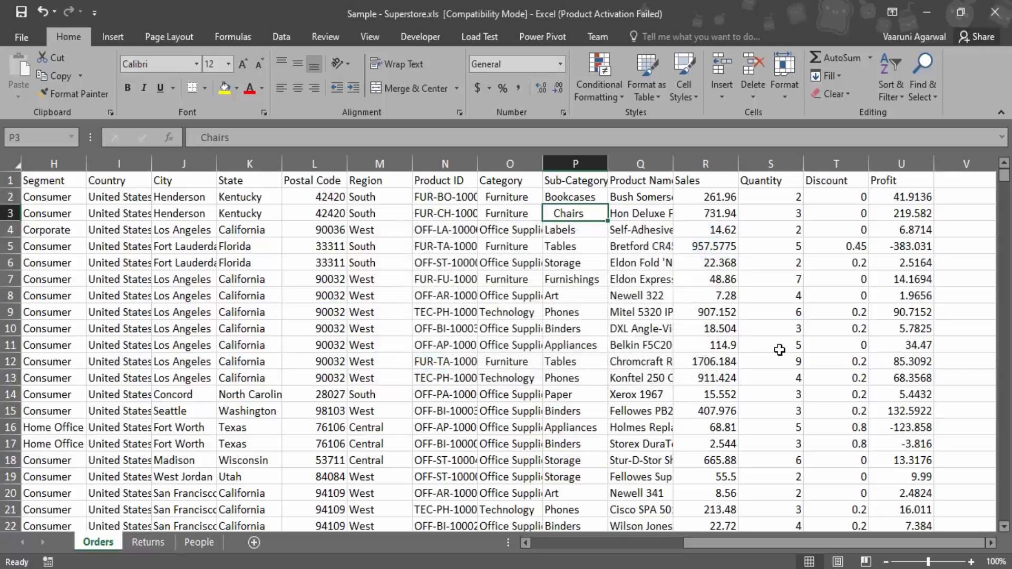
Step: Check the indented Chairs entries down the Sub-Category column, and close the workbook to return to Alteryx Designer
{"action": "scroll", "coordinate": [779, 349], "scroll_direction": "down", "scroll_amount": 10}
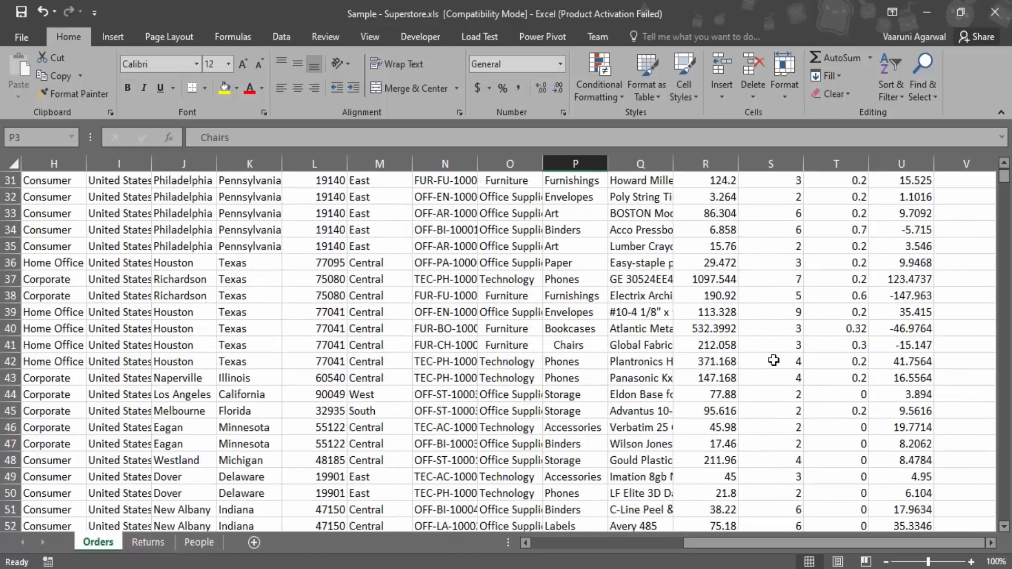
{"action": "scroll", "coordinate": [773, 360], "scroll_direction": "up", "scroll_amount": 4}
{"action": "scroll", "coordinate": [773, 361], "scroll_direction": "down", "scroll_amount": 7}
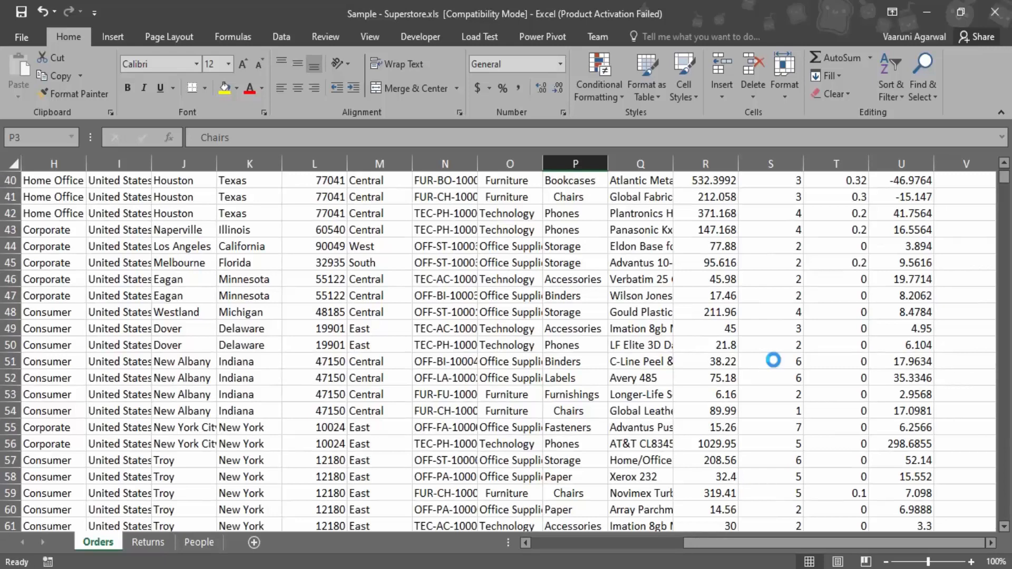
{"action": "left_click", "coordinate": [992, 13]}
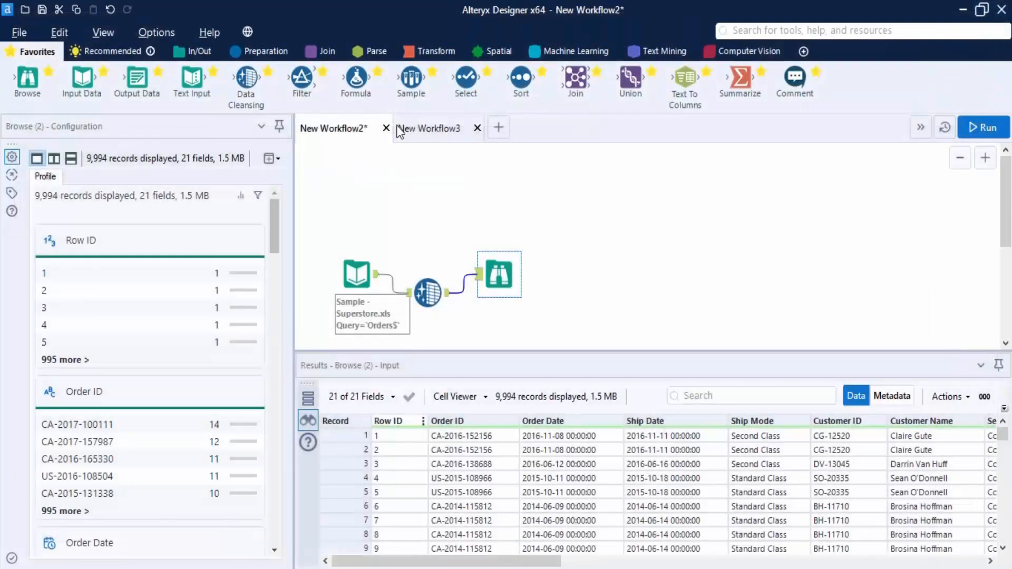
Step: In New Workflow3, add an Input Data tool connected to the Orders sheet of Sample - Superstore.xls
{"action": "left_click", "coordinate": [438, 131]}
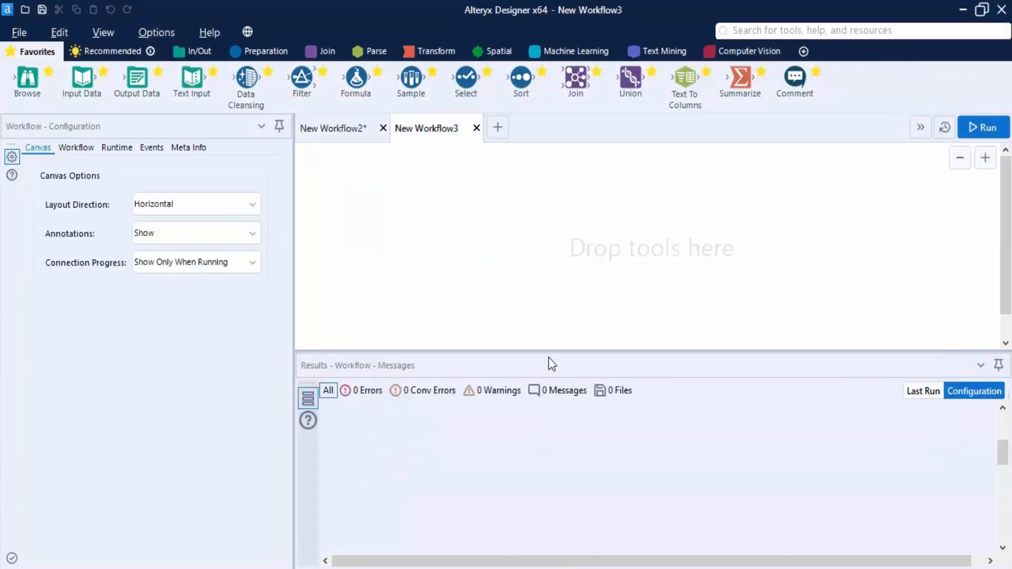
{"action": "left_click_drag", "start_coordinate": [553, 351], "coordinate": [555, 402]}
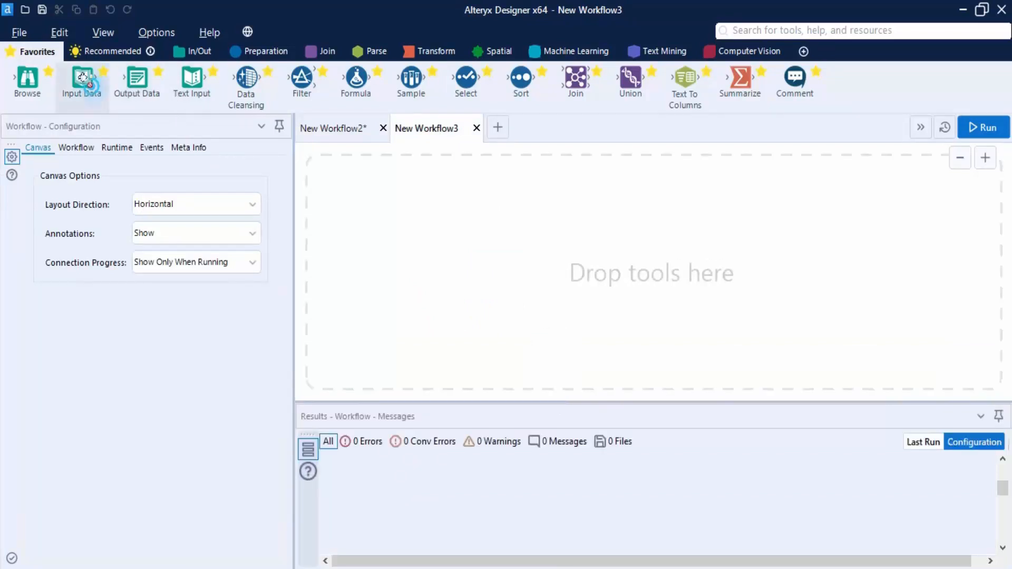
{"action": "left_click_drag", "start_coordinate": [82, 79], "coordinate": [474, 261]}
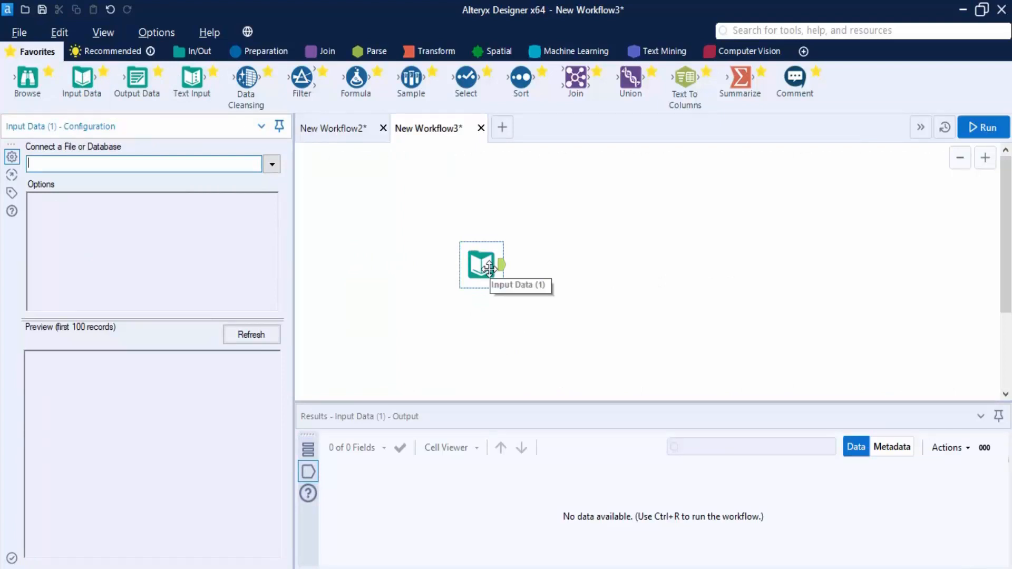
{"action": "left_click", "coordinate": [271, 164]}
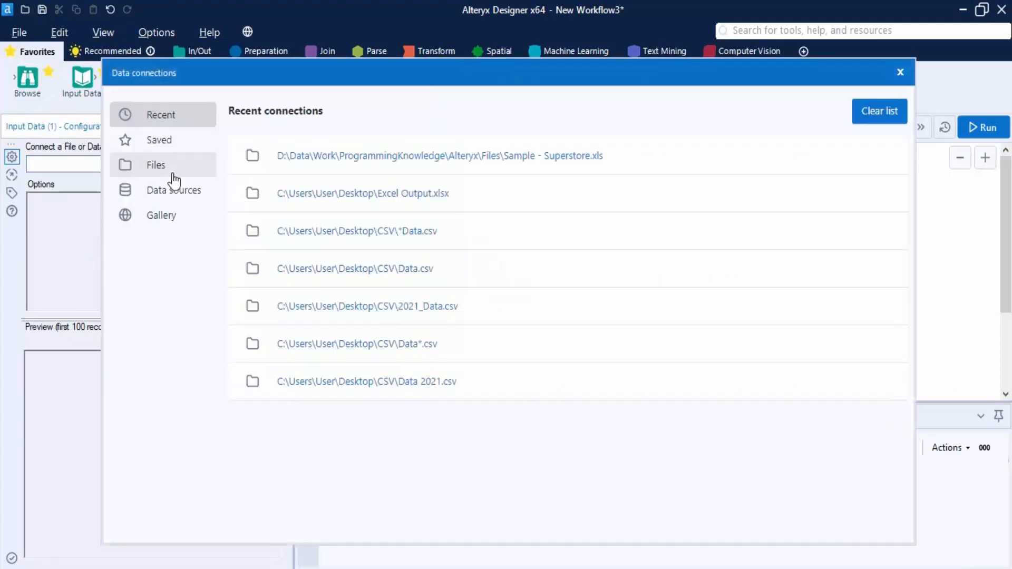
{"action": "left_click", "coordinate": [575, 156]}
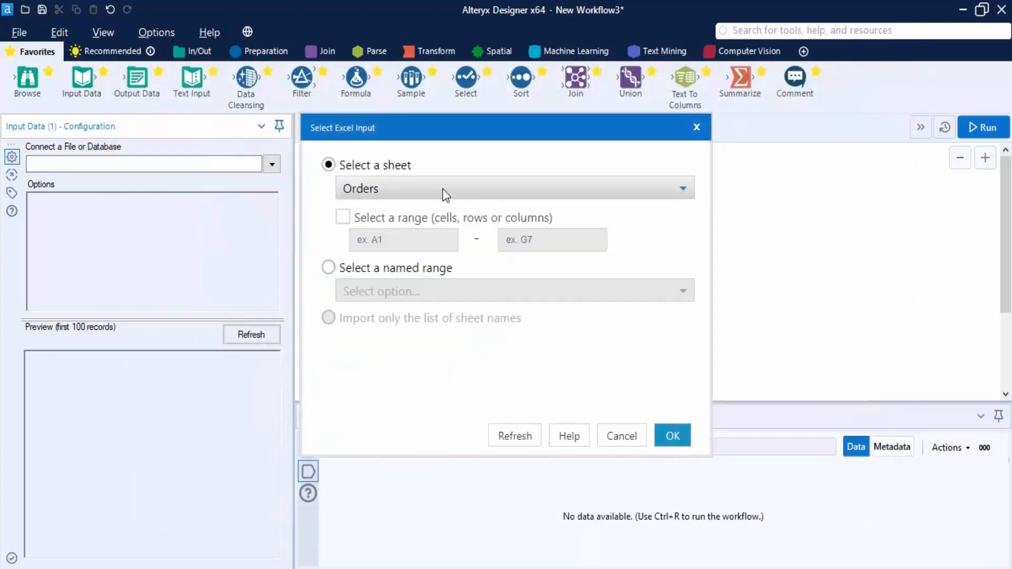
{"action": "left_click", "coordinate": [672, 436]}
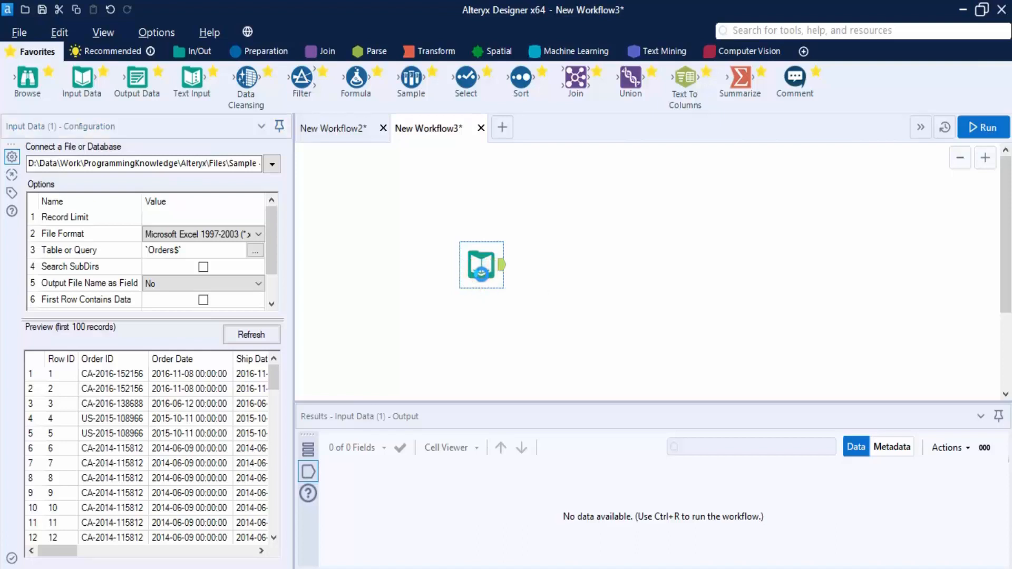
Step: Add a Browse tool after the Input Data tool and run the workflow
{"action": "right_click", "coordinate": [482, 272]}
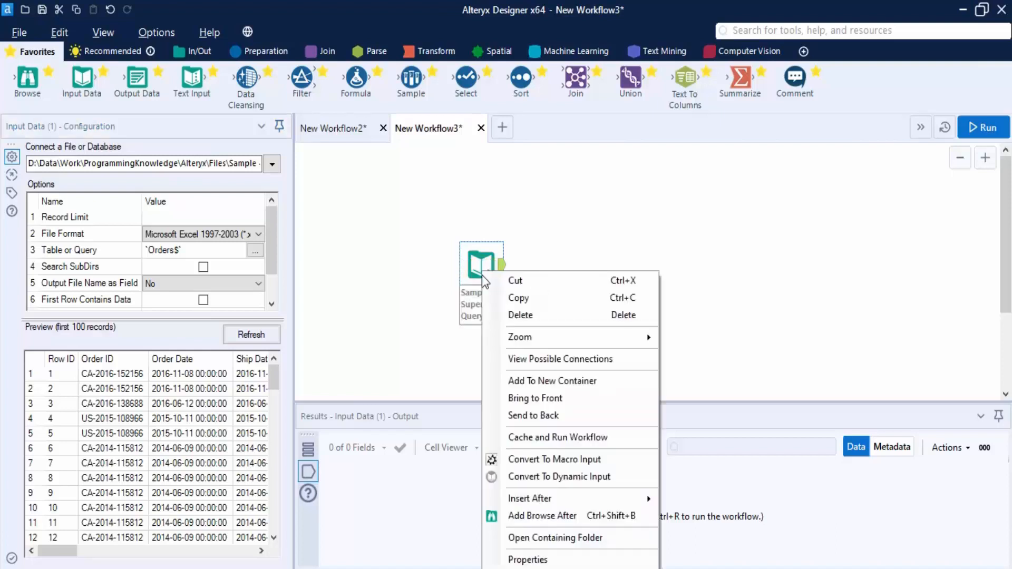
{"action": "left_click", "coordinate": [546, 521]}
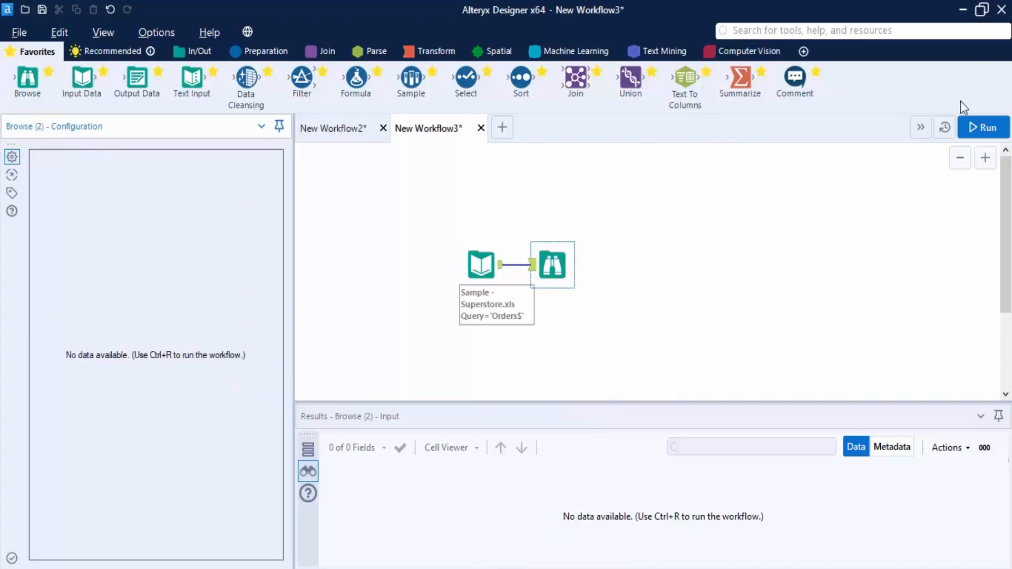
{"action": "left_click", "coordinate": [979, 128]}
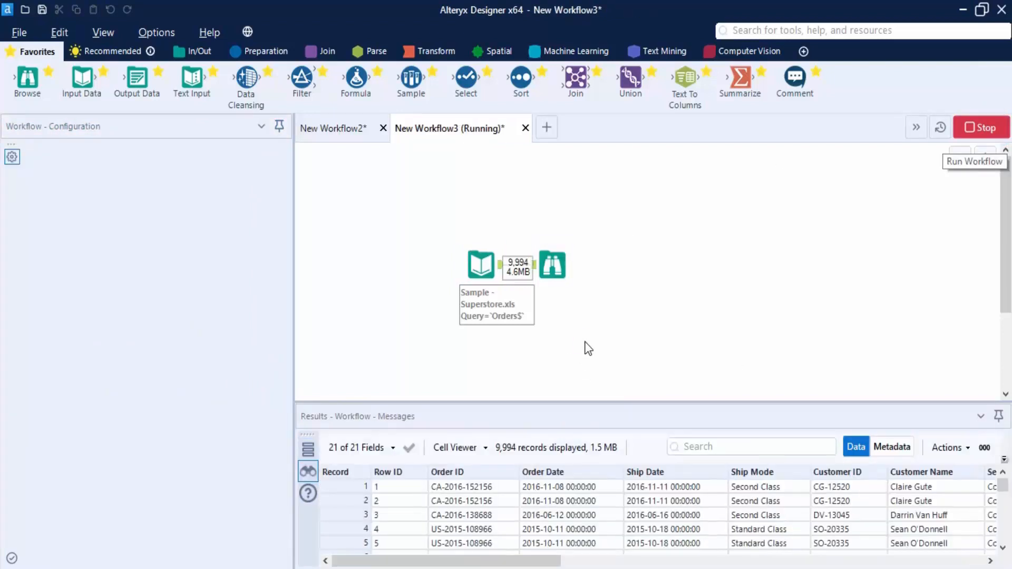
{"action": "left_click", "coordinate": [613, 353]}
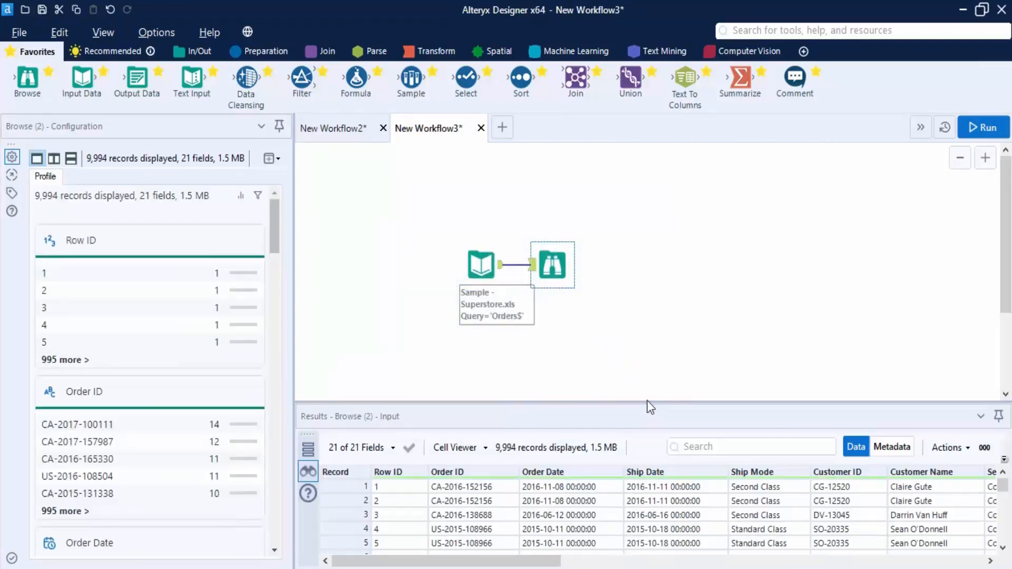
Step: Examine the Ok and Not Ok shares of the Category and Sub-Category fields in the Browse profile
{"action": "left_click_drag", "start_coordinate": [650, 401], "coordinate": [652, 357]}
{"action": "scroll", "coordinate": [134, 308], "scroll_direction": "down", "scroll_amount": 20}
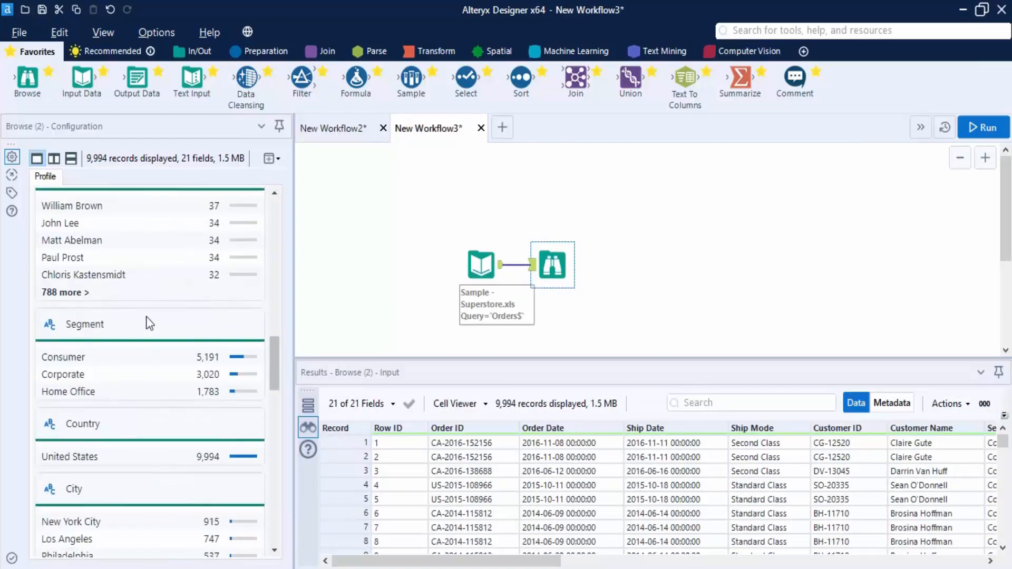
{"action": "scroll", "coordinate": [147, 316], "scroll_direction": "down", "scroll_amount": 10}
{"action": "scroll", "coordinate": [146, 317], "scroll_direction": "down", "scroll_amount": 10}
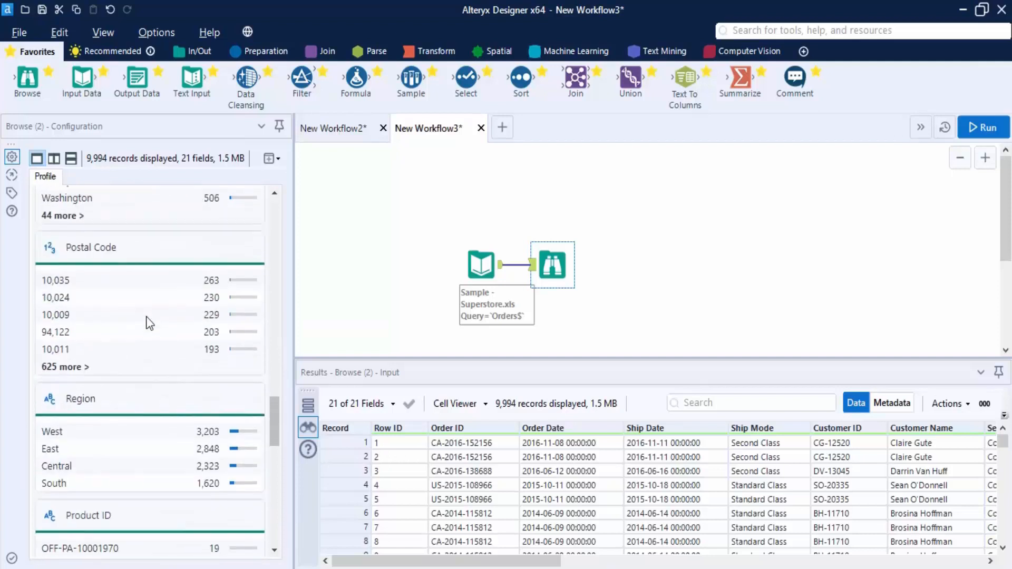
{"action": "scroll", "coordinate": [147, 316], "scroll_direction": "down", "scroll_amount": 1}
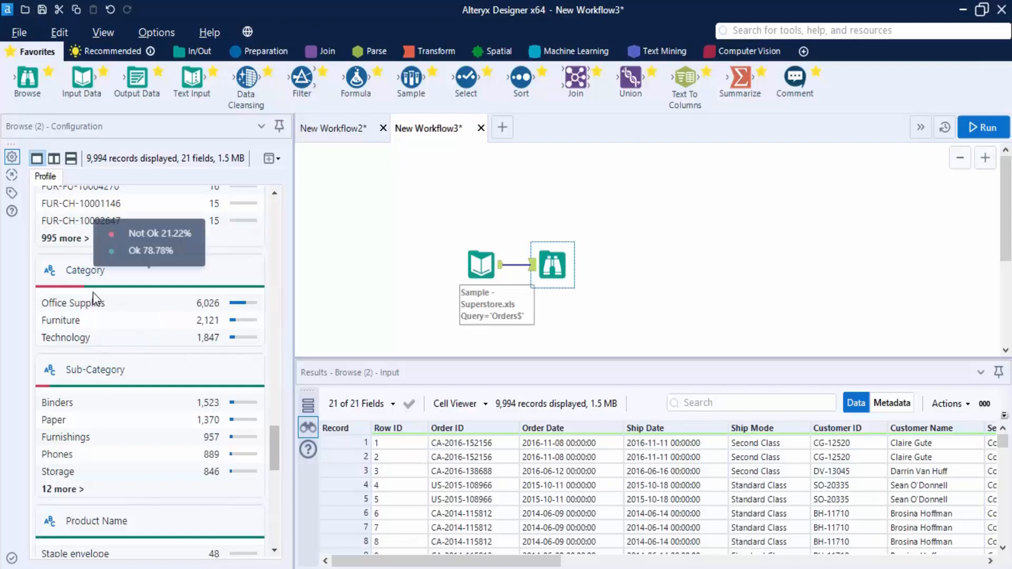
{"action": "mouse_move", "coordinate": [103, 270]}
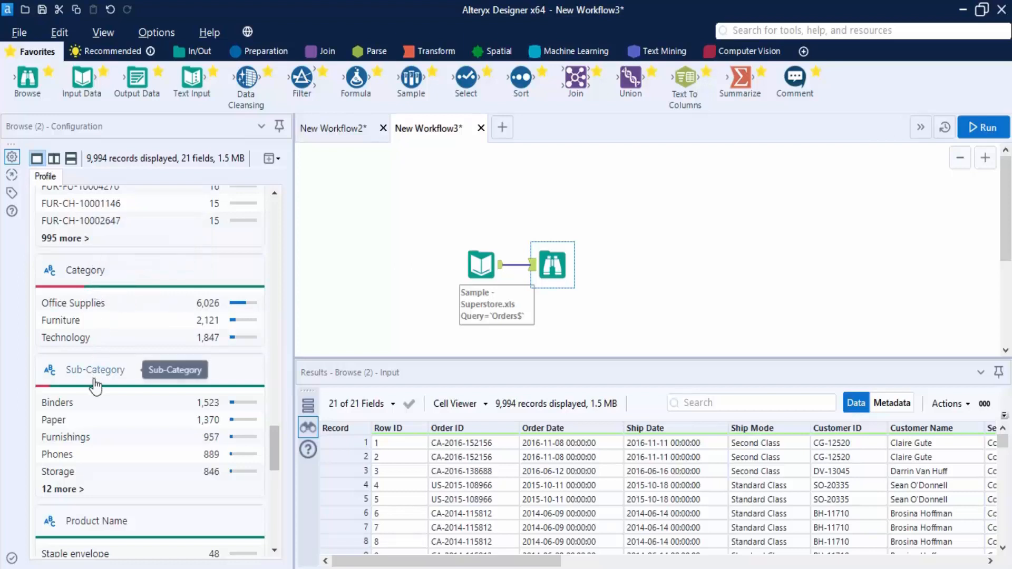
{"action": "mouse_move", "coordinate": [95, 391]}
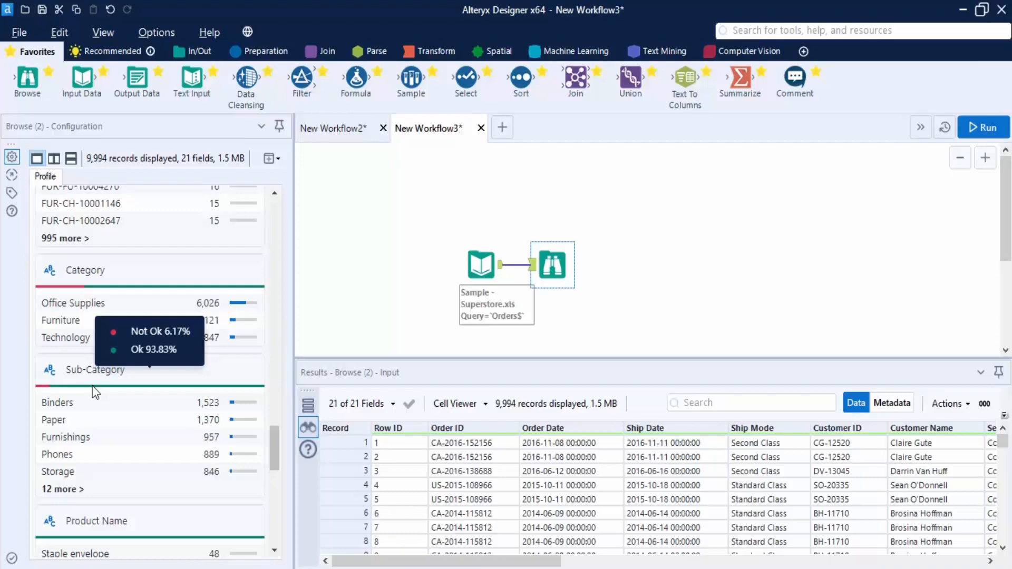
Step: Split the Browse profile into two stacked panes, with Category details in the upper one and Sub-Category details in the lower
{"action": "left_click", "coordinate": [84, 269]}
{"action": "left_click", "coordinate": [70, 158]}
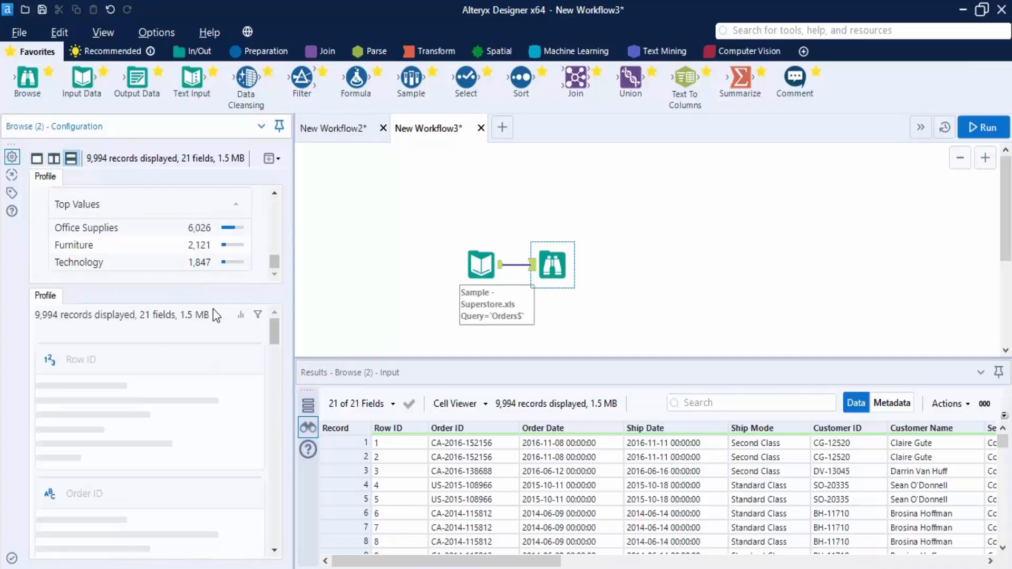
{"action": "scroll", "coordinate": [237, 253], "scroll_direction": "up", "scroll_amount": 5}
{"action": "scroll", "coordinate": [248, 247], "scroll_direction": "up", "scroll_amount": 5}
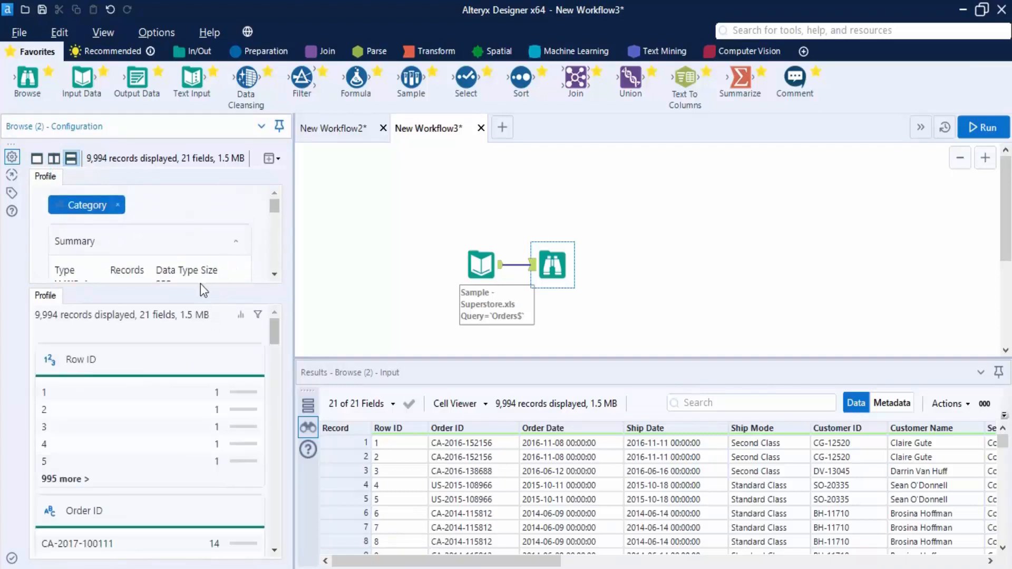
{"action": "scroll", "coordinate": [110, 498], "scroll_direction": "down", "scroll_amount": 1}
{"action": "scroll", "coordinate": [111, 498], "scroll_direction": "down", "scroll_amount": 20}
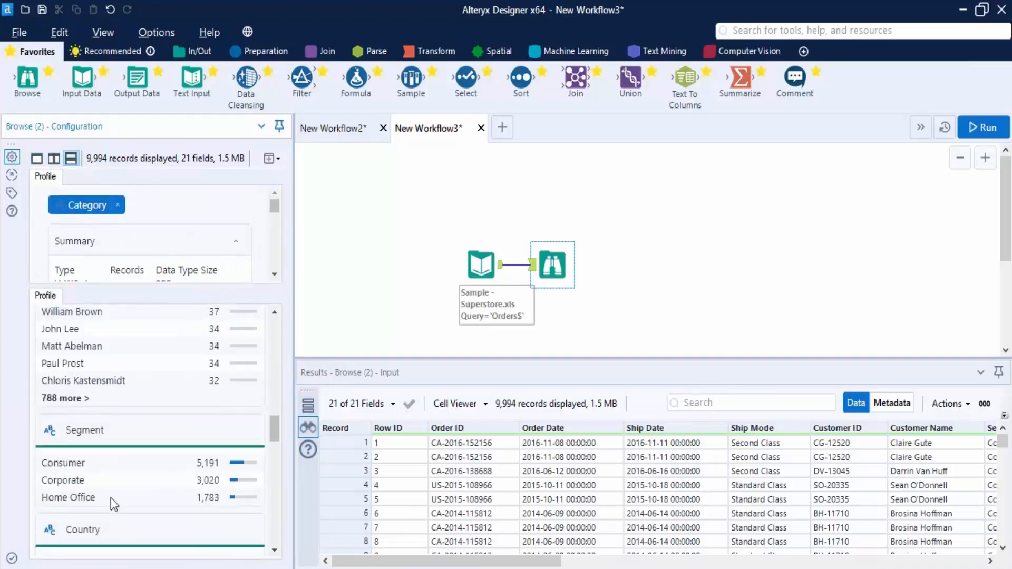
{"action": "scroll", "coordinate": [111, 498], "scroll_direction": "down", "scroll_amount": 20}
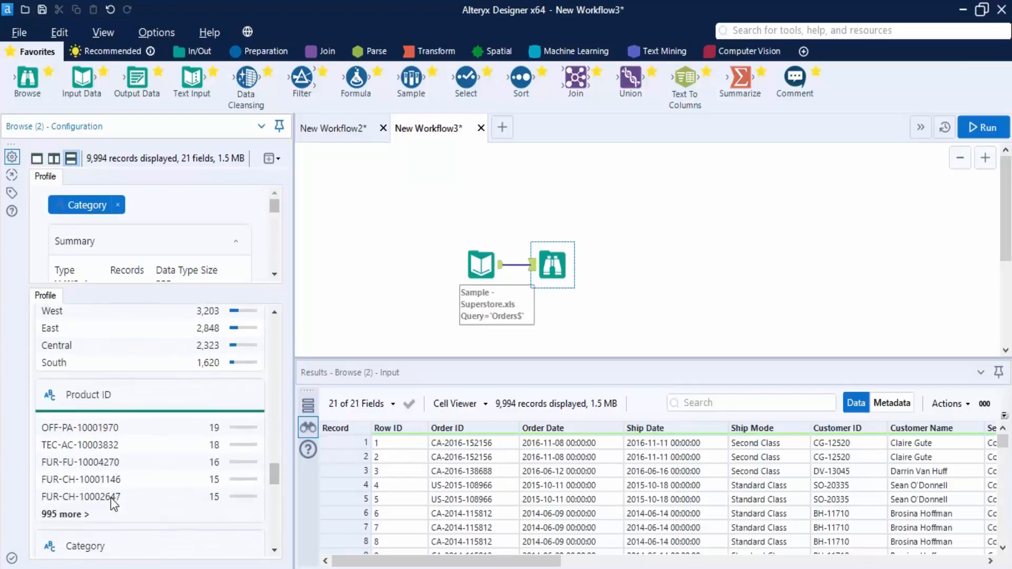
{"action": "left_click", "coordinate": [95, 496]}
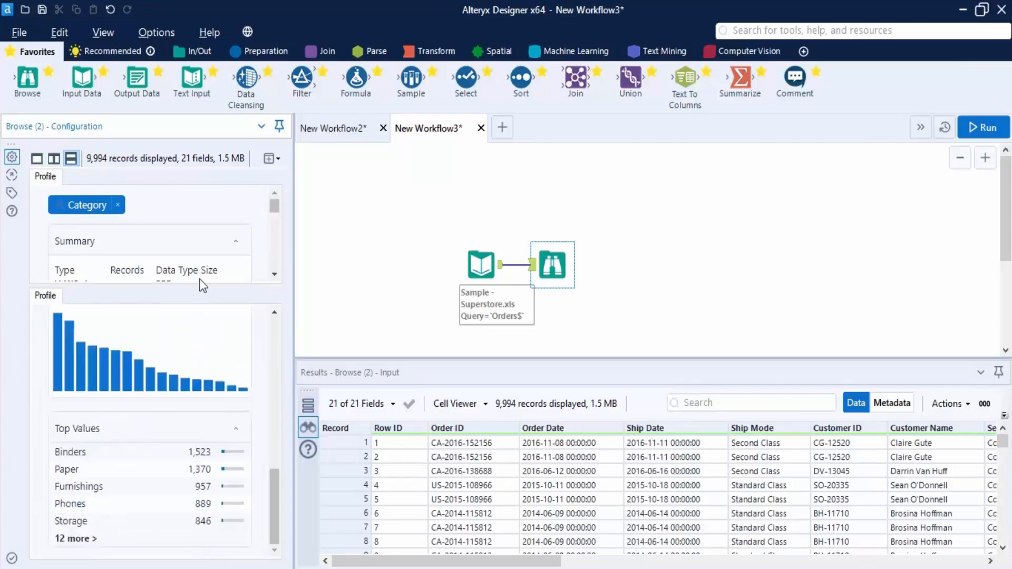
Step: Enlarge the Category profile pane and examine its summary and length statistics, including the leading whitespace count
{"action": "left_click_drag", "start_coordinate": [195, 285], "coordinate": [199, 360]}
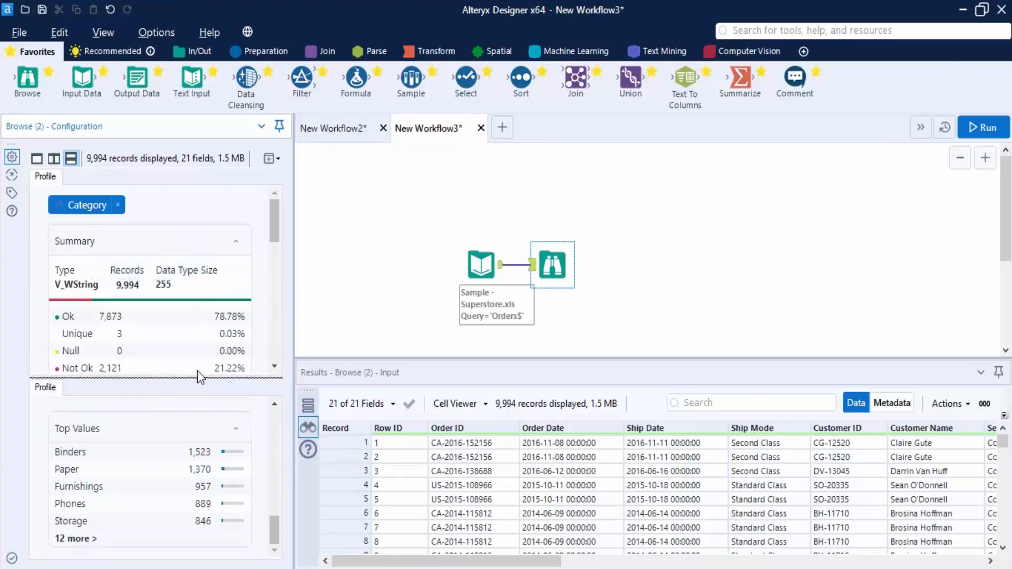
{"action": "left_click_drag", "start_coordinate": [198, 374], "coordinate": [199, 428]}
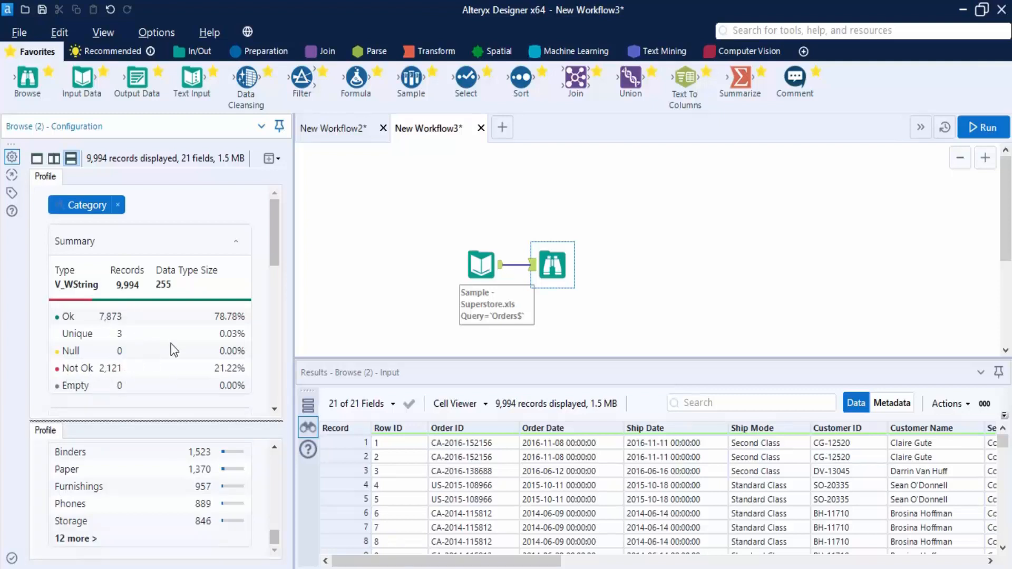
{"action": "scroll", "coordinate": [171, 340], "scroll_direction": "down", "scroll_amount": 3}
{"action": "scroll", "coordinate": [171, 337], "scroll_direction": "down", "scroll_amount": 2}
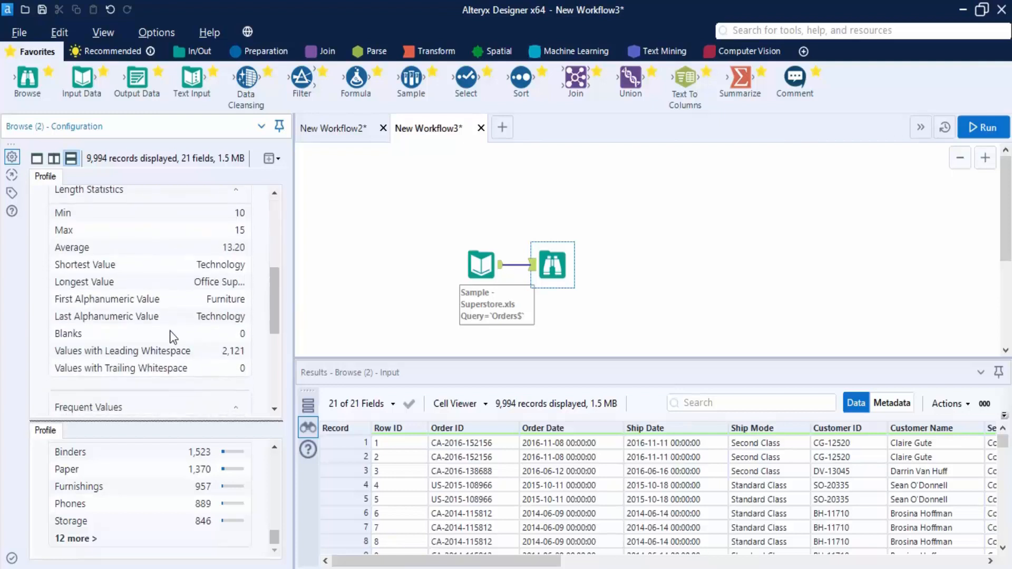
Step: Review Category's frequent and top values, then enlarge the Sub-Category profile pane and examine its summary, length statistics and leading whitespace count
{"action": "scroll", "coordinate": [171, 316], "scroll_direction": "down", "scroll_amount": 3}
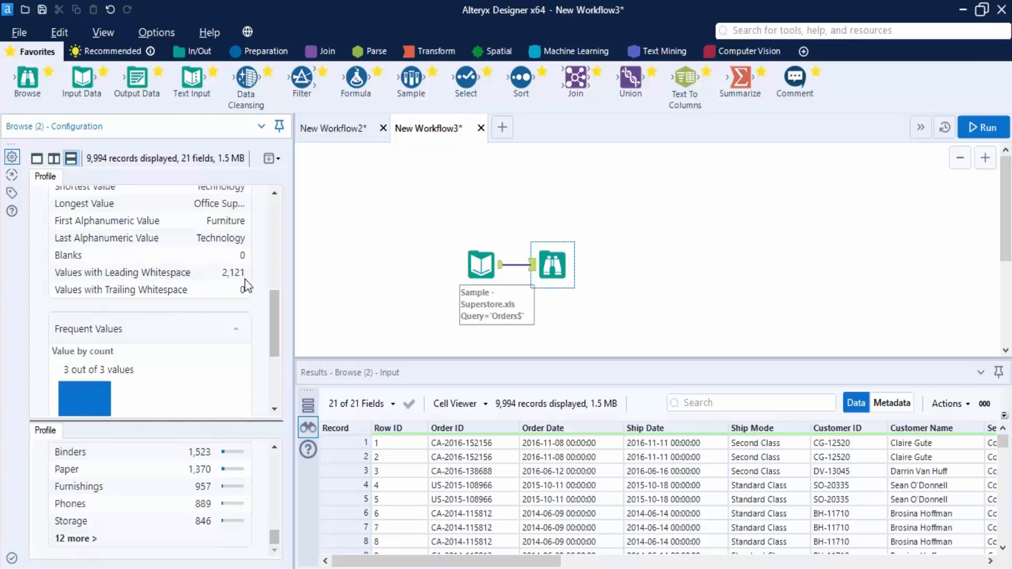
{"action": "scroll", "coordinate": [180, 337], "scroll_direction": "down", "scroll_amount": 5}
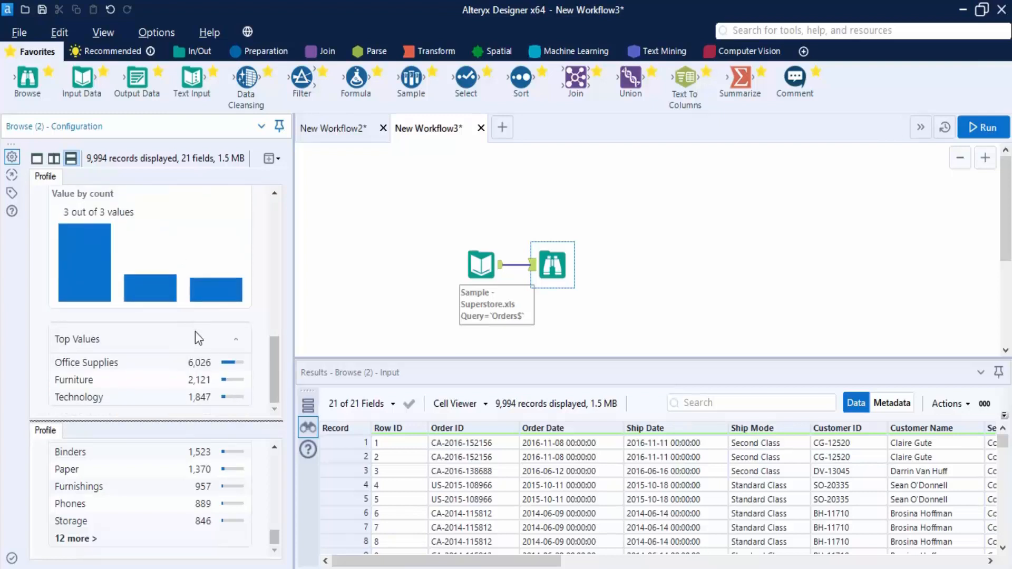
{"action": "left_click_drag", "start_coordinate": [185, 420], "coordinate": [187, 329]}
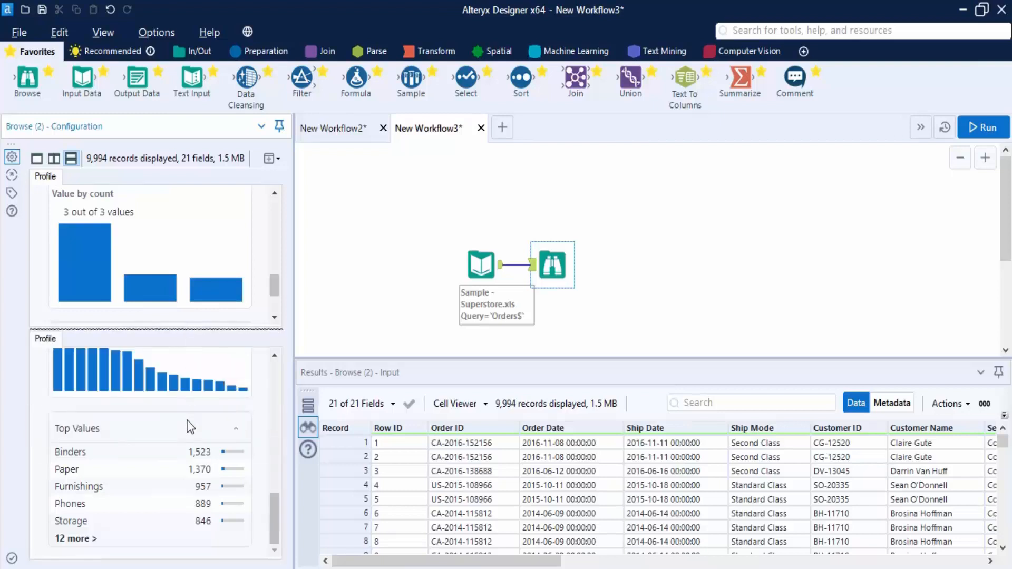
{"action": "scroll", "coordinate": [129, 460], "scroll_direction": "up", "scroll_amount": 10}
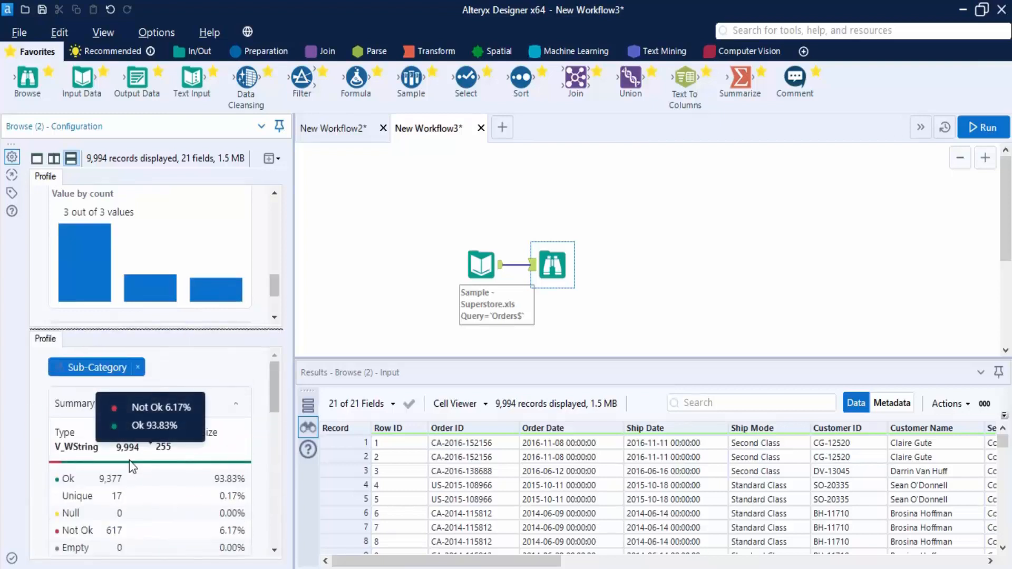
{"action": "scroll", "coordinate": [131, 461], "scroll_direction": "down", "scroll_amount": 3}
{"action": "scroll", "coordinate": [131, 460], "scroll_direction": "up", "scroll_amount": 3}
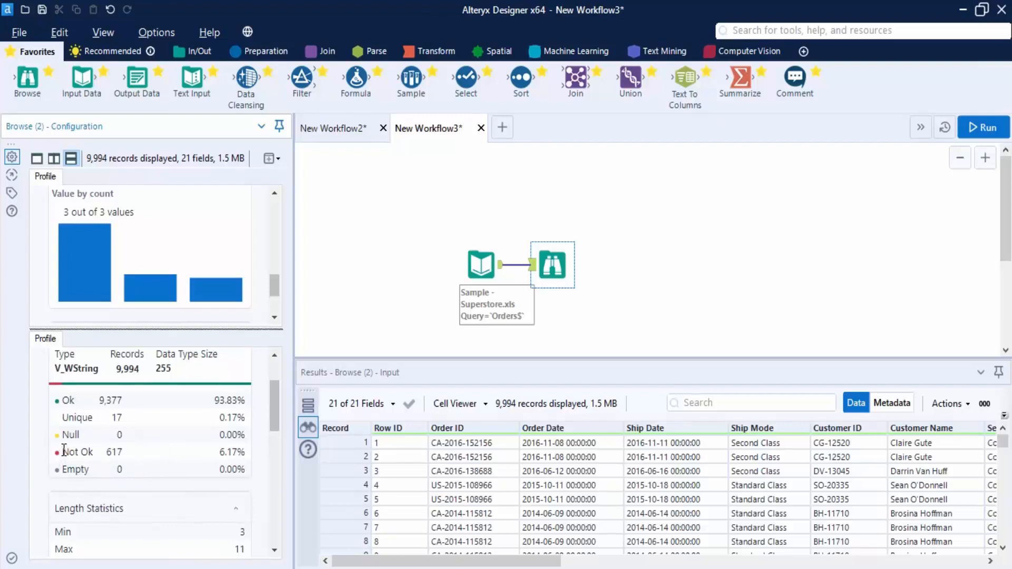
{"action": "scroll", "coordinate": [140, 452], "scroll_direction": "down", "scroll_amount": 6}
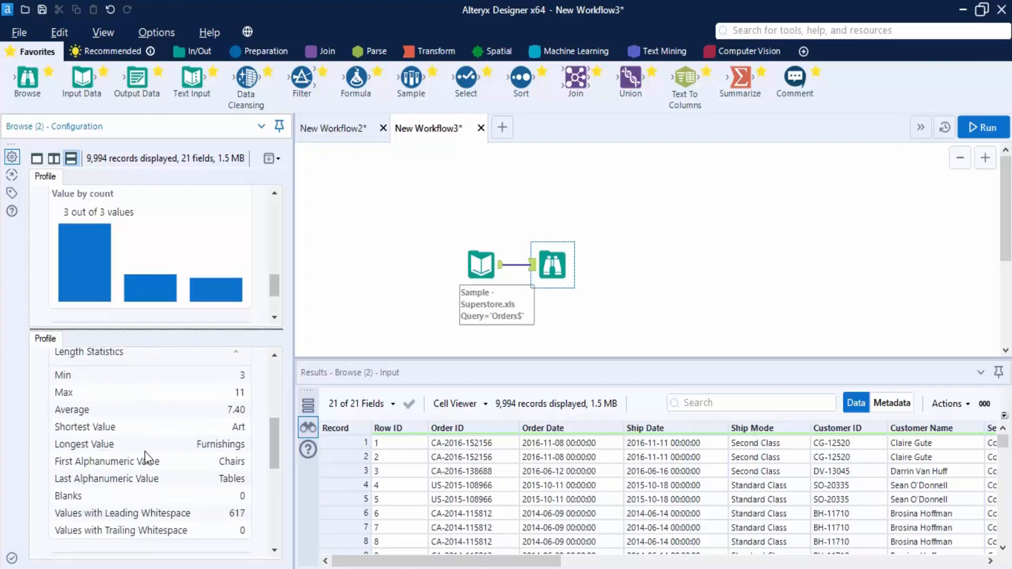
{"action": "scroll", "coordinate": [150, 458], "scroll_direction": "down", "scroll_amount": 3}
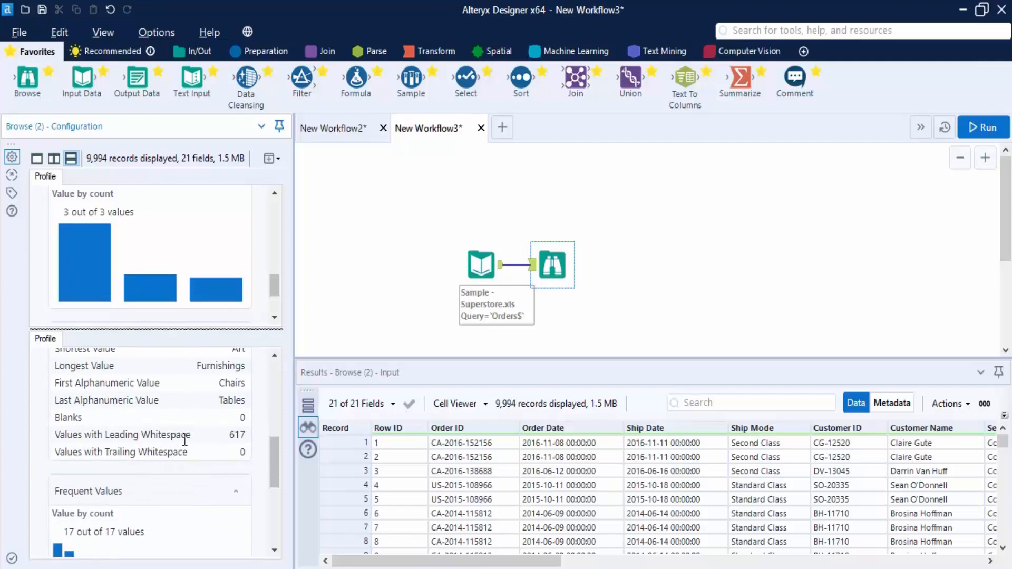
{"action": "scroll", "coordinate": [200, 448], "scroll_direction": "down", "scroll_amount": 3}
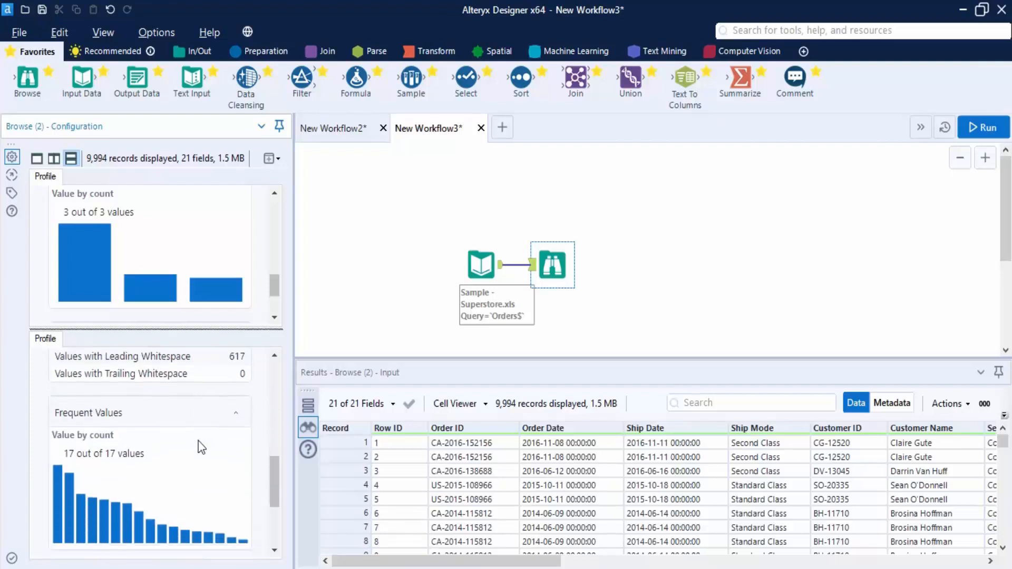
{"action": "scroll", "coordinate": [198, 441], "scroll_direction": "up", "scroll_amount": 3}
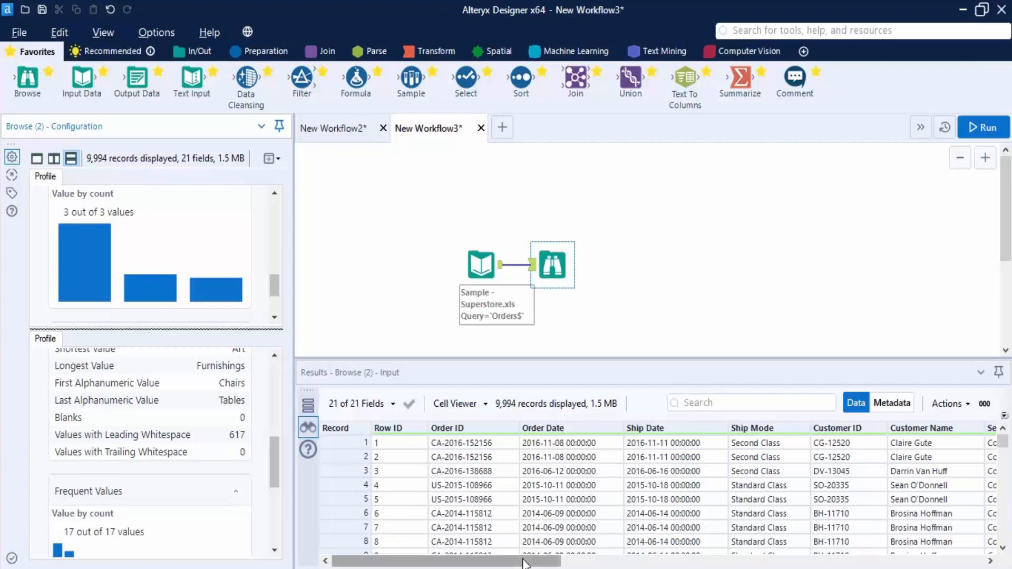
Step: Examine the data quality indicators and flagged leading-space cells of the Category and Sub-Category columns in the Browse results
{"action": "left_click_drag", "start_coordinate": [536, 560], "coordinate": [892, 548]}
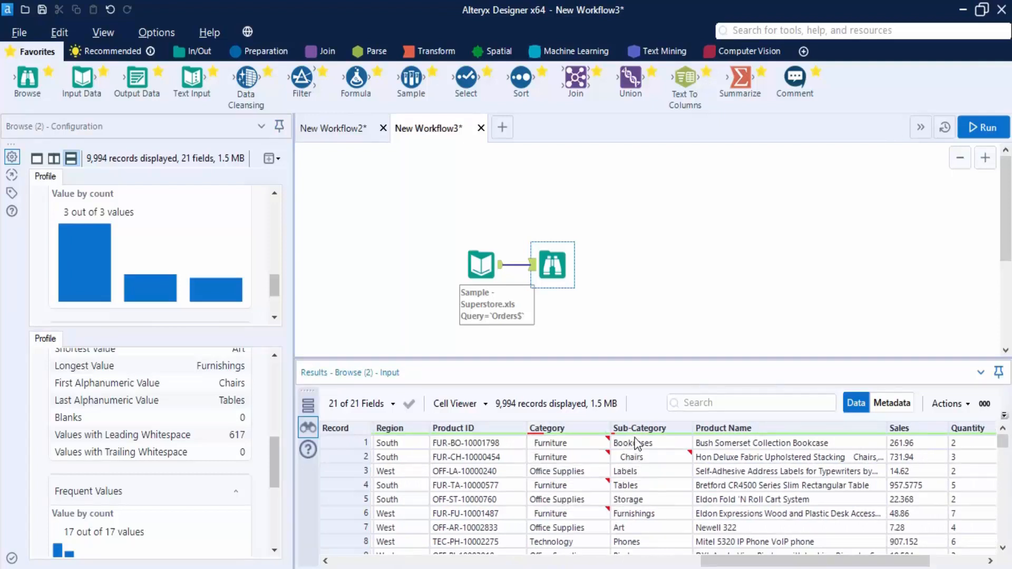
{"action": "mouse_move", "coordinate": [544, 433]}
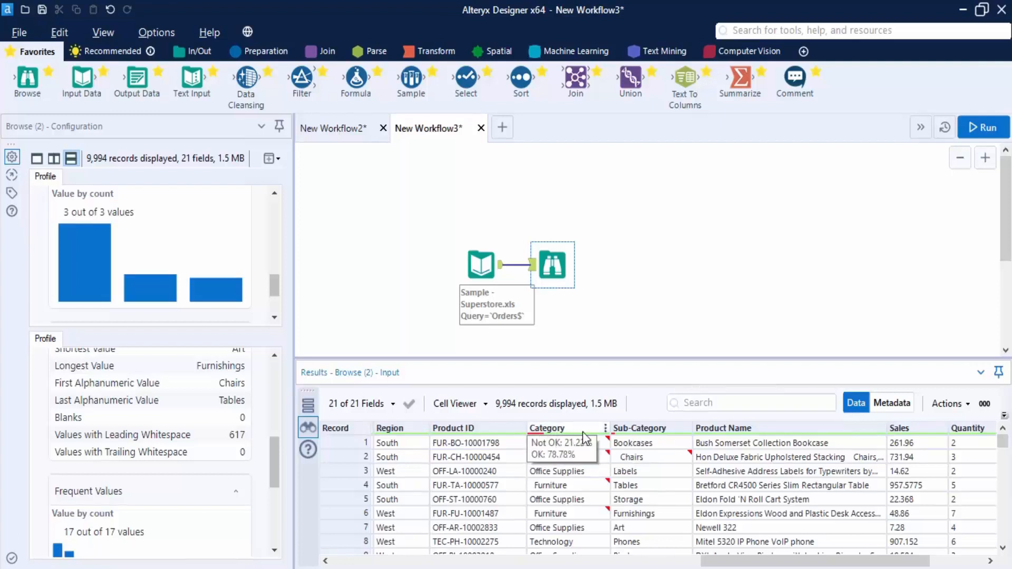
{"action": "mouse_move", "coordinate": [636, 438]}
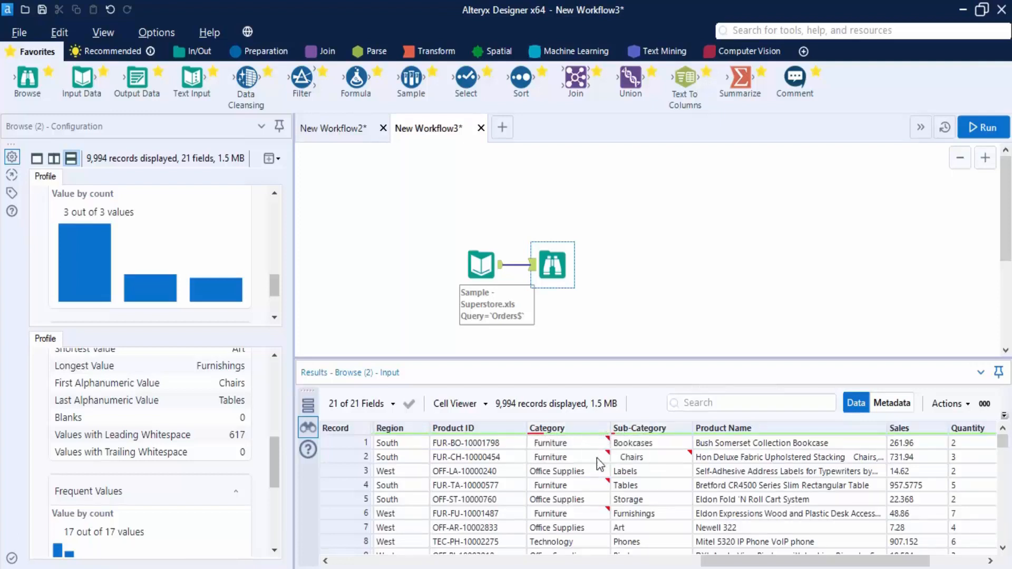
{"action": "mouse_move", "coordinate": [606, 488]}
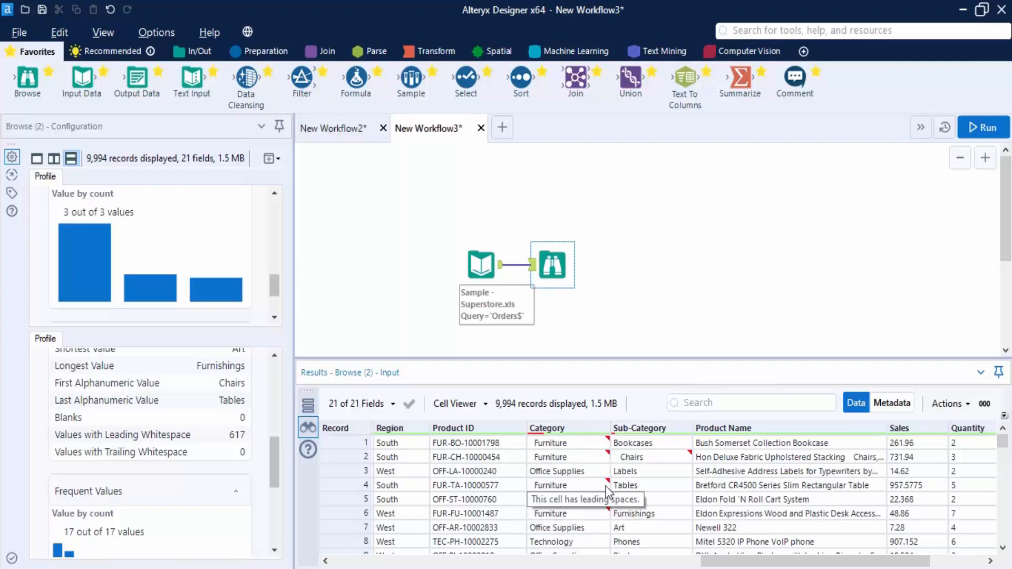
{"action": "mouse_move", "coordinate": [610, 458]}
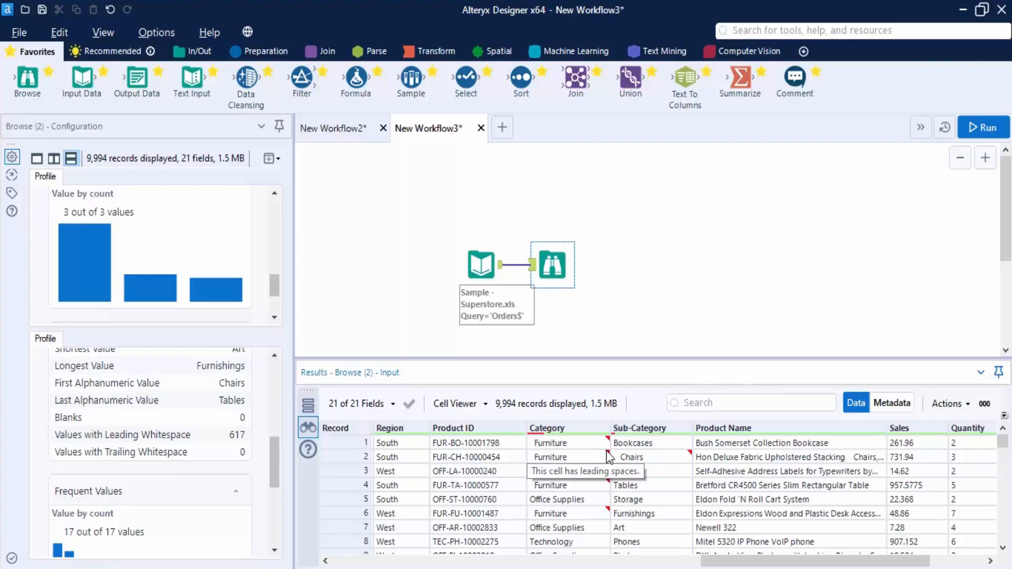
{"action": "mouse_move", "coordinate": [669, 459]}
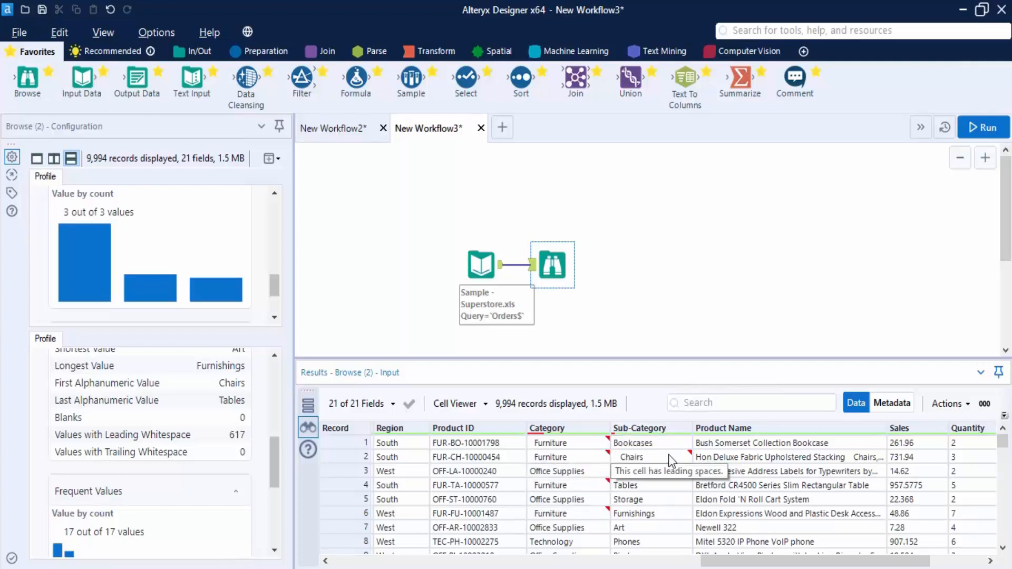
{"action": "left_click", "coordinate": [577, 429]}
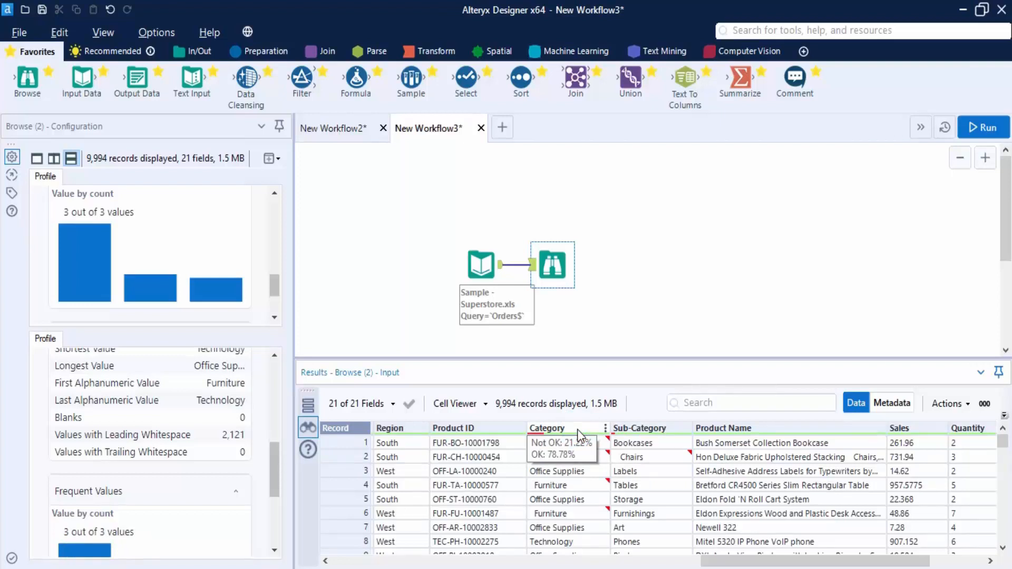
{"action": "left_click", "coordinate": [605, 428]}
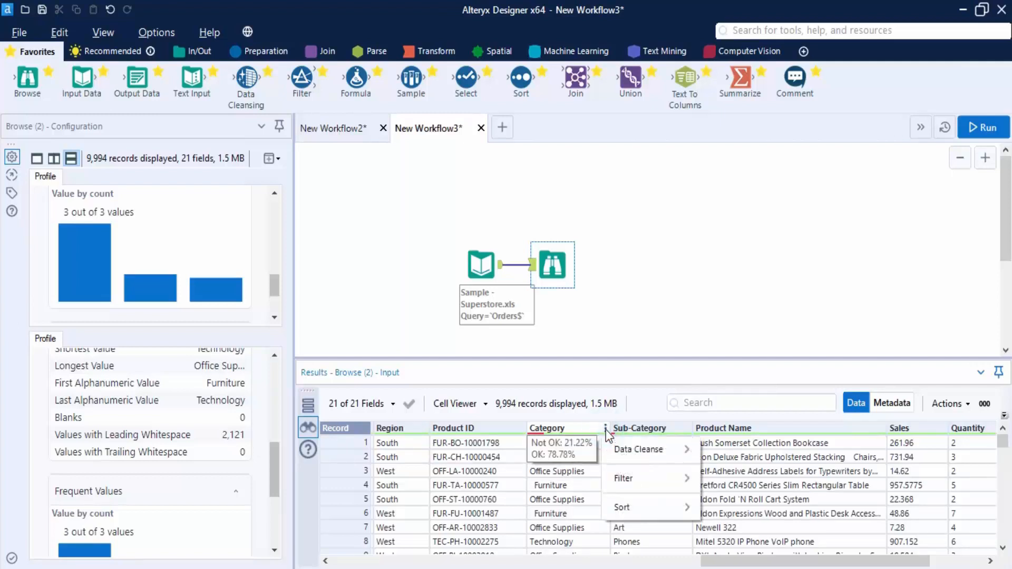
{"action": "mouse_move", "coordinate": [648, 456]}
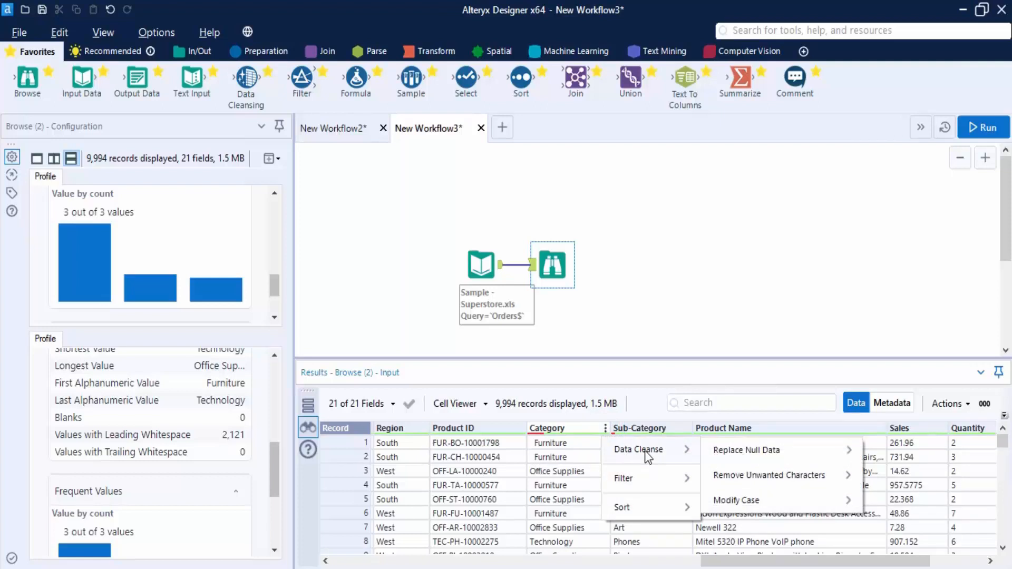
{"action": "mouse_move", "coordinate": [705, 451]}
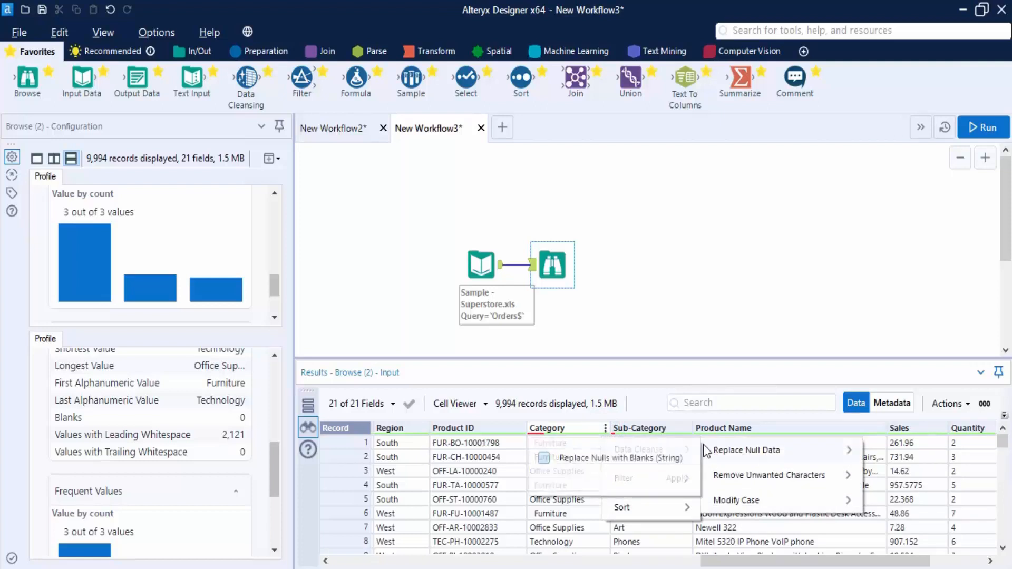
{"action": "left_click", "coordinate": [675, 337]}
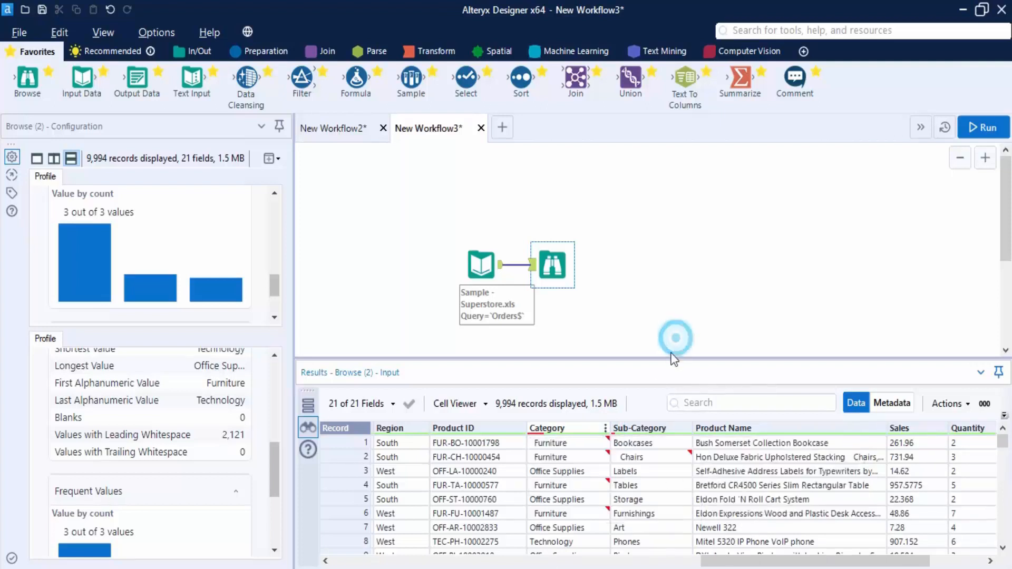
{"action": "left_click", "coordinate": [553, 269]}
Step: Apply a Data Cleanse to the Category column in the results that removes leading/trailing whitespace
{"action": "left_click", "coordinate": [605, 428]}
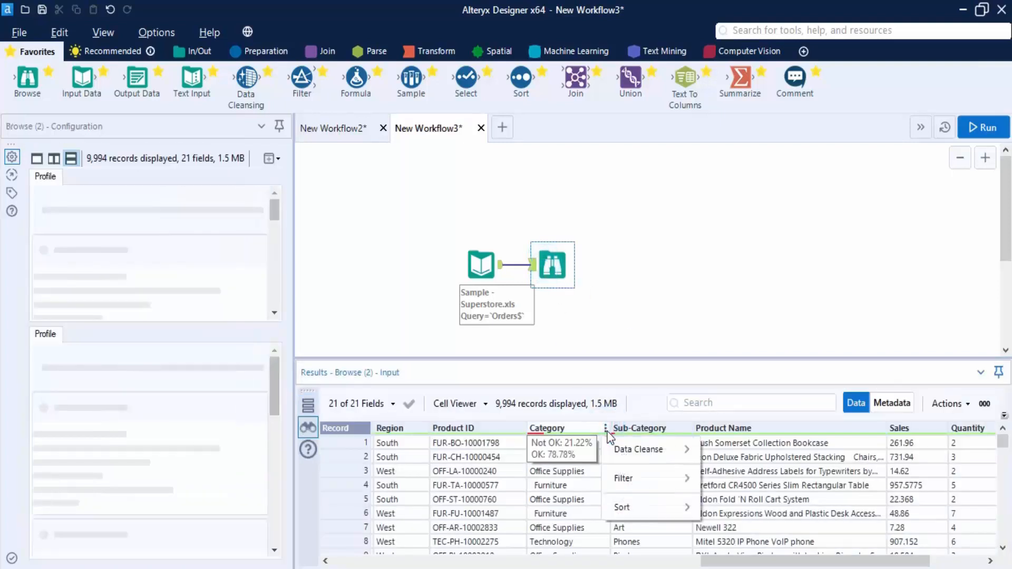
{"action": "mouse_move", "coordinate": [641, 452]}
{"action": "mouse_move", "coordinate": [754, 480]}
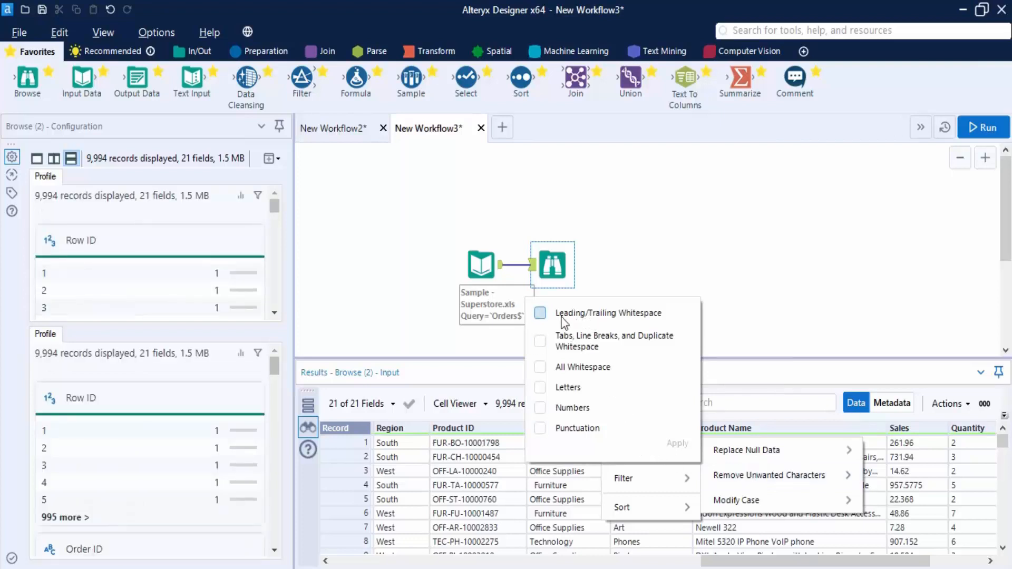
{"action": "left_click", "coordinate": [625, 315]}
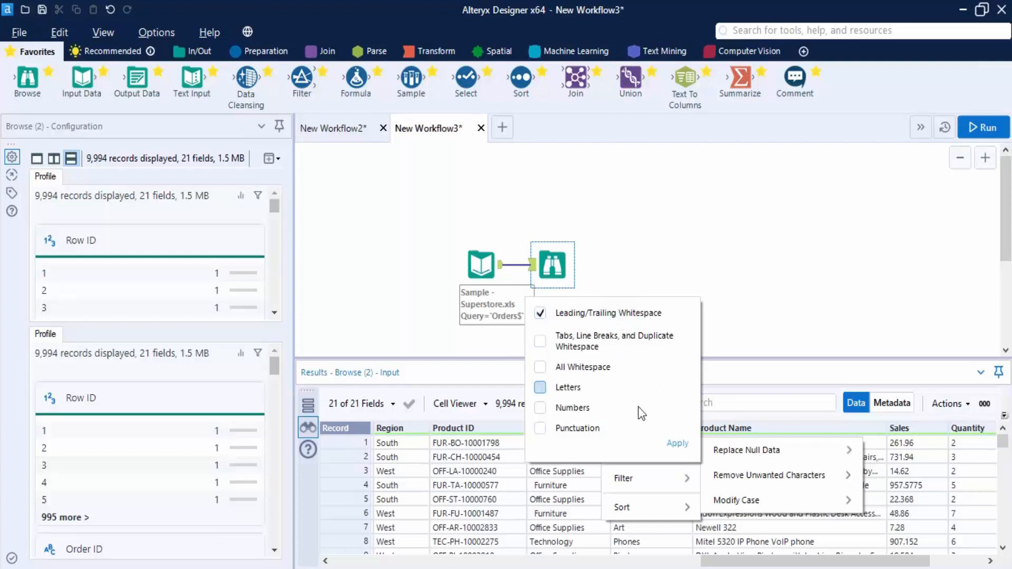
{"action": "left_click", "coordinate": [676, 444]}
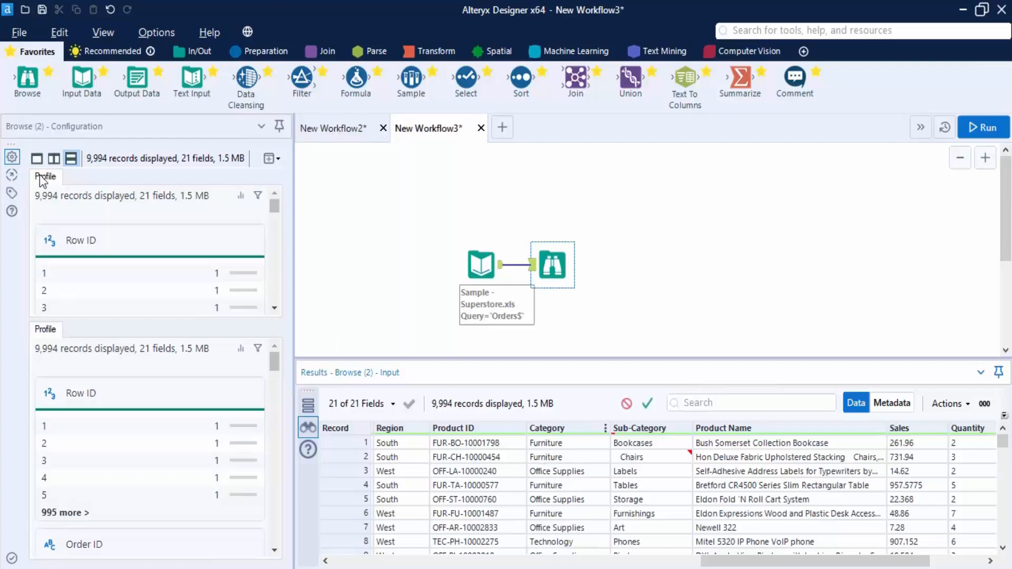
Step: Switch the Browse profile back to a single pane and open the Category field's details to examine its summary
{"action": "scroll", "coordinate": [174, 261], "scroll_direction": "down", "scroll_amount": 5}
{"action": "left_click", "coordinate": [39, 157]}
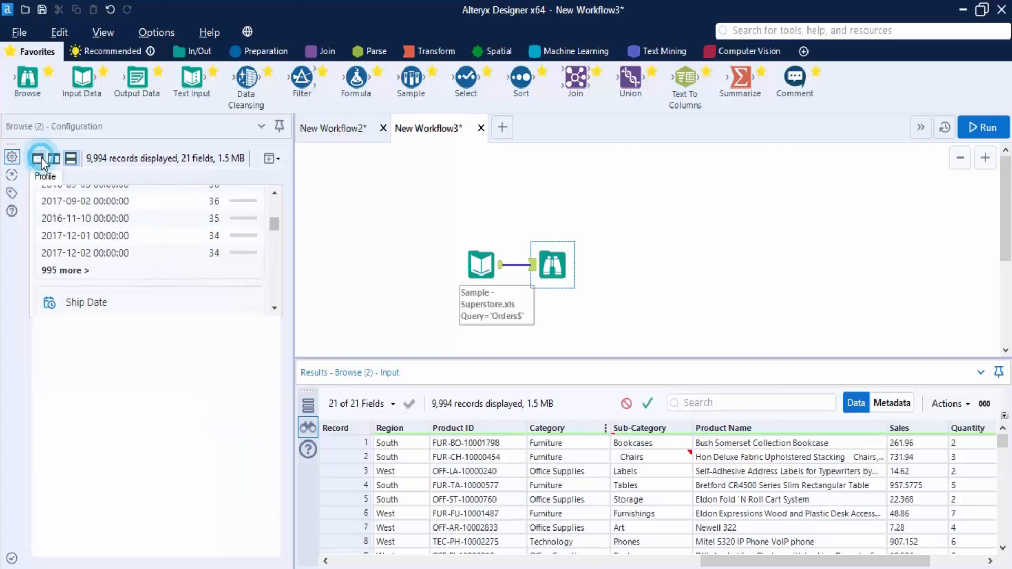
{"action": "scroll", "coordinate": [123, 383], "scroll_direction": "down", "scroll_amount": 10}
{"action": "scroll", "coordinate": [129, 404], "scroll_direction": "down", "scroll_amount": 10}
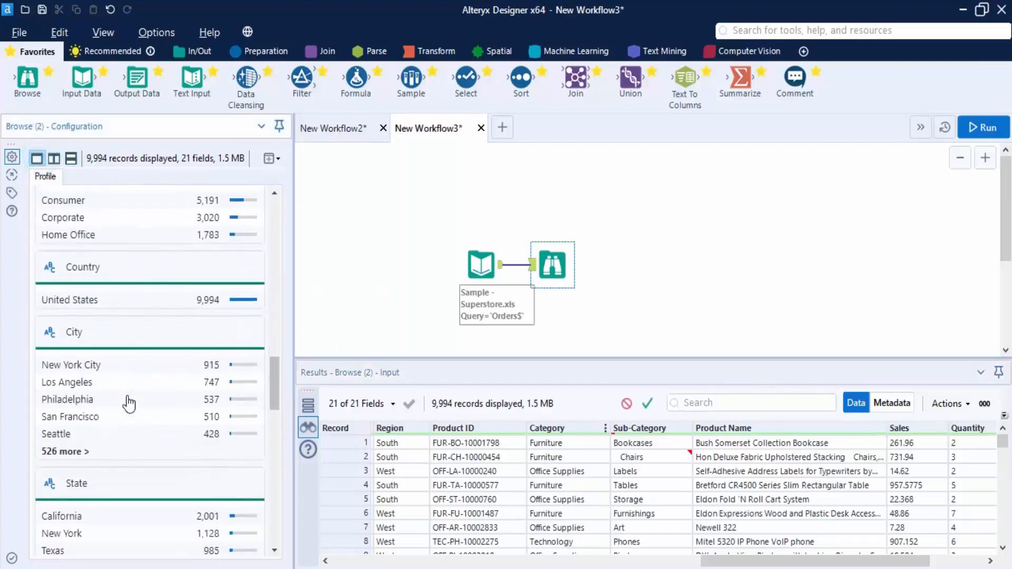
{"action": "scroll", "coordinate": [129, 403], "scroll_direction": "down", "scroll_amount": 10}
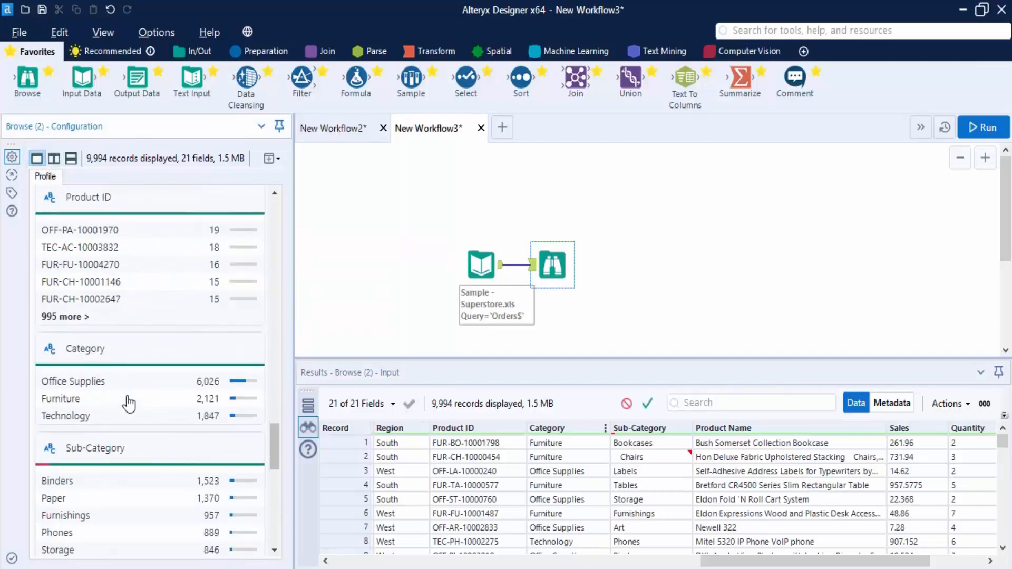
{"action": "scroll", "coordinate": [127, 396], "scroll_direction": "up", "scroll_amount": 3}
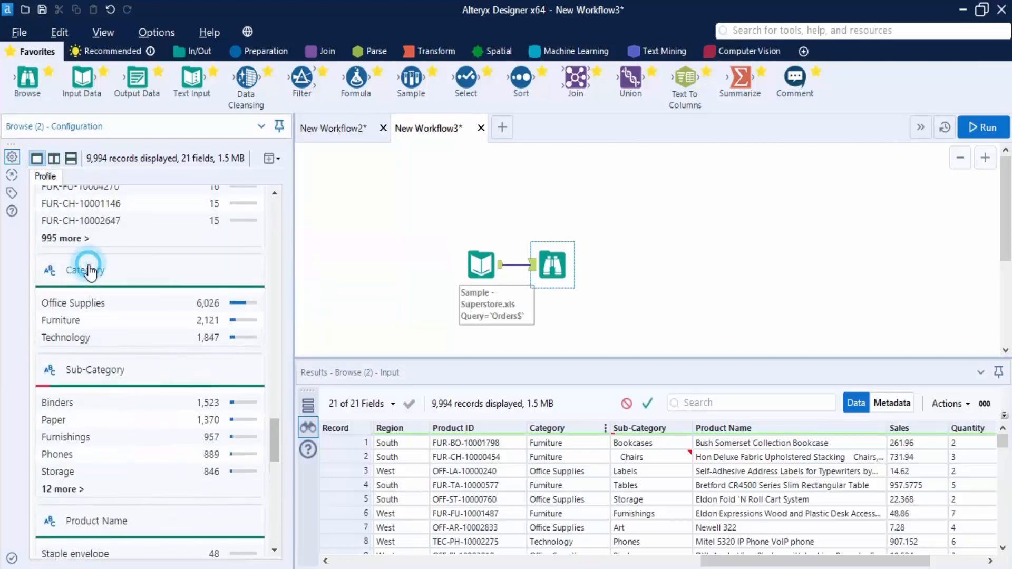
{"action": "left_click", "coordinate": [122, 270]}
{"action": "scroll", "coordinate": [163, 346], "scroll_direction": "up", "scroll_amount": 5}
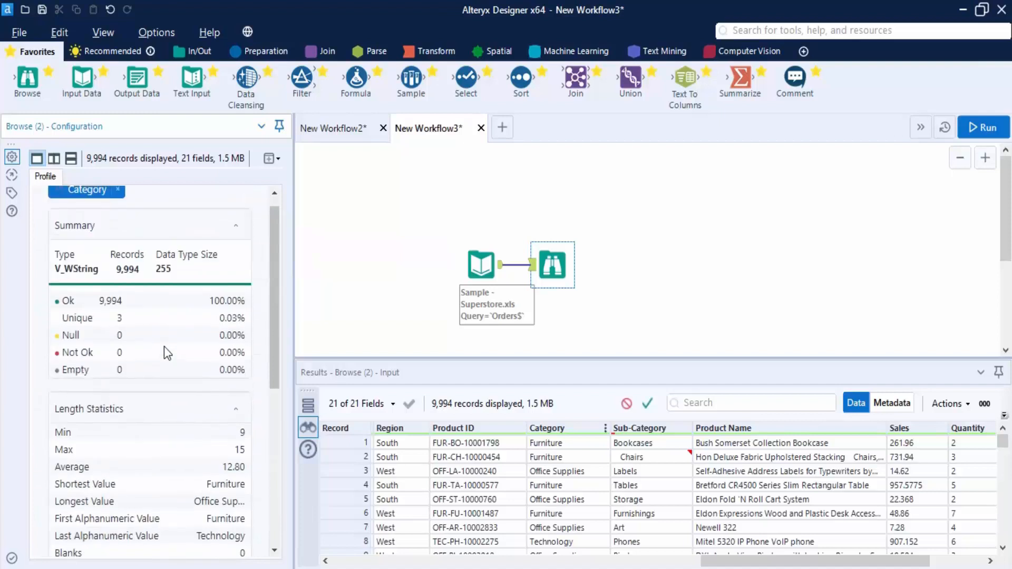
Step: Apply a Data Cleanse to the Sub-Category column in the results that removes leading/trailing whitespace
{"action": "left_click", "coordinate": [678, 431]}
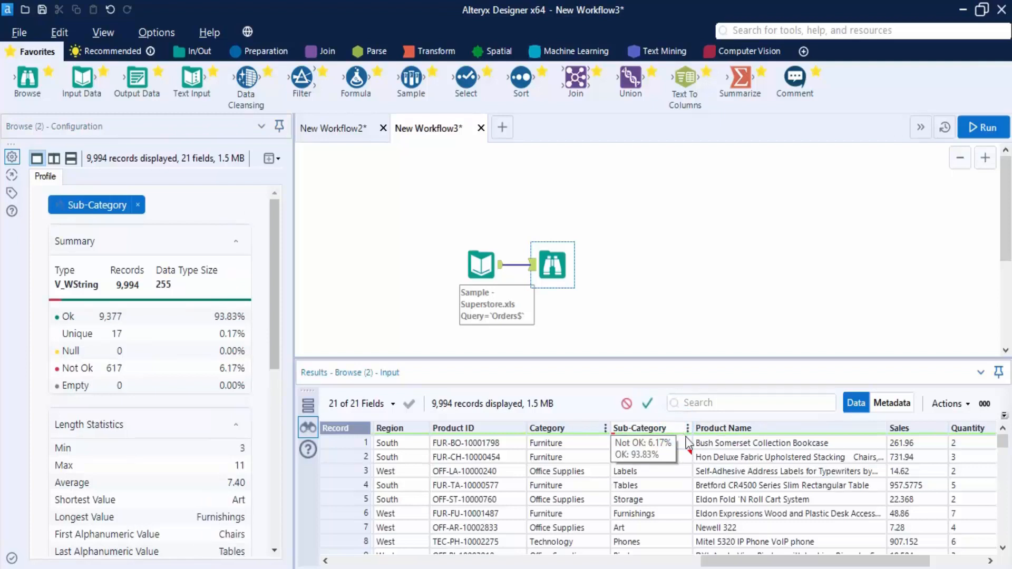
{"action": "left_click", "coordinate": [687, 429]}
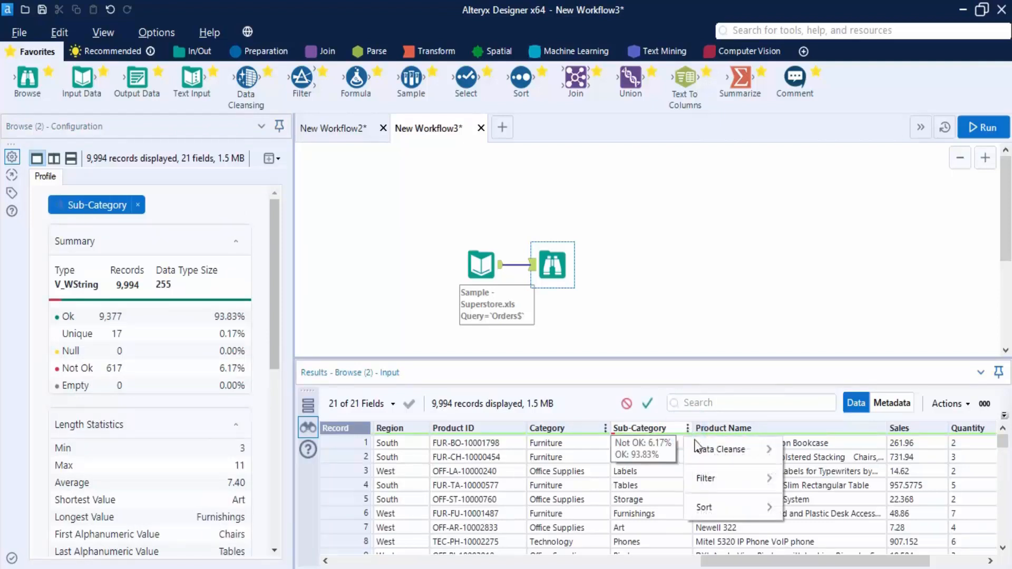
{"action": "mouse_move", "coordinate": [722, 451]}
{"action": "mouse_move", "coordinate": [849, 476]}
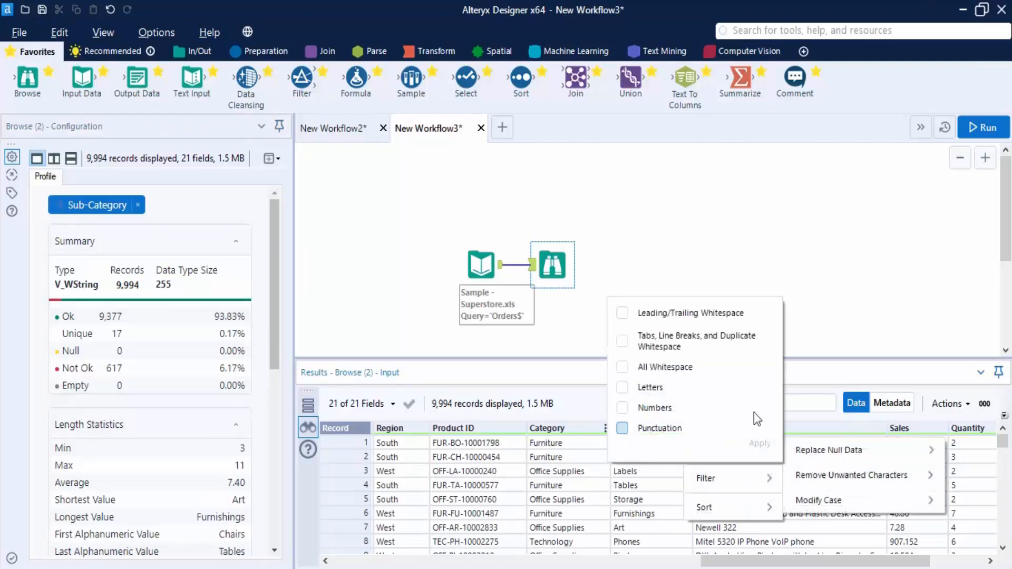
{"action": "left_click", "coordinate": [623, 312]}
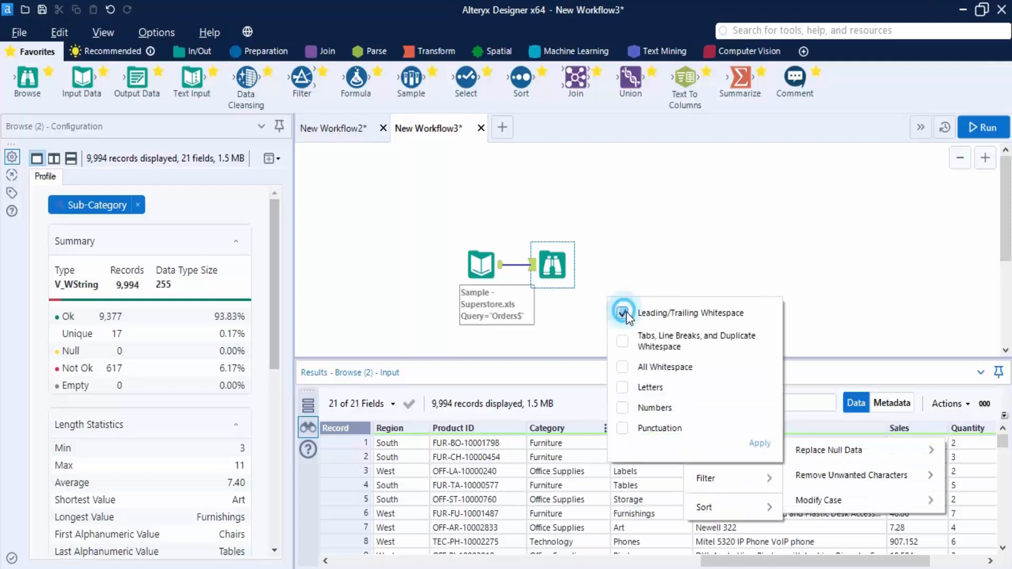
{"action": "left_click", "coordinate": [753, 444]}
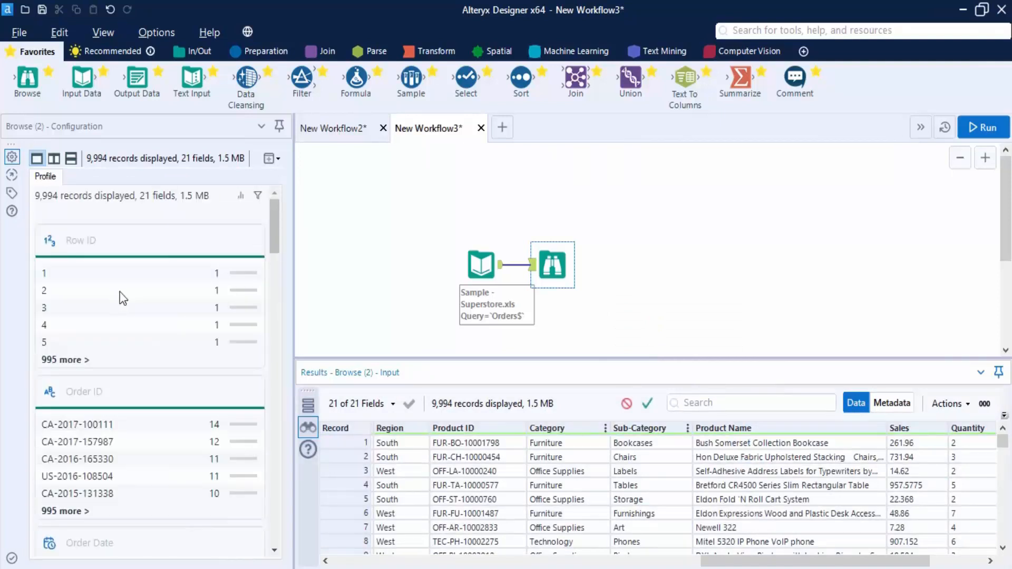
Step: Open the Sub-Category field's details in the Browse profile and examine its data quality summary
{"action": "scroll", "coordinate": [109, 285], "scroll_direction": "down", "scroll_amount": 20}
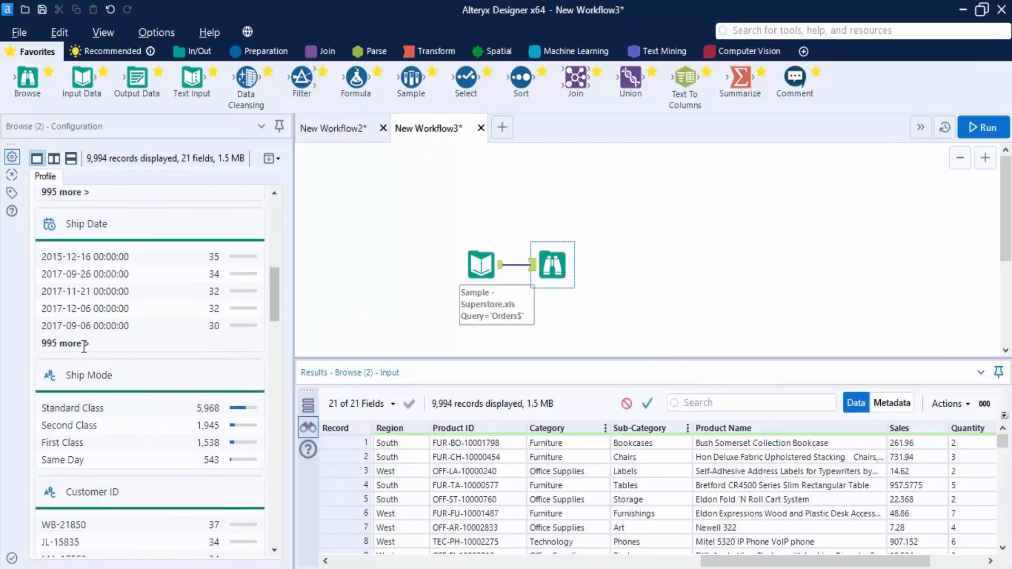
{"action": "scroll", "coordinate": [98, 393], "scroll_direction": "down", "scroll_amount": 15}
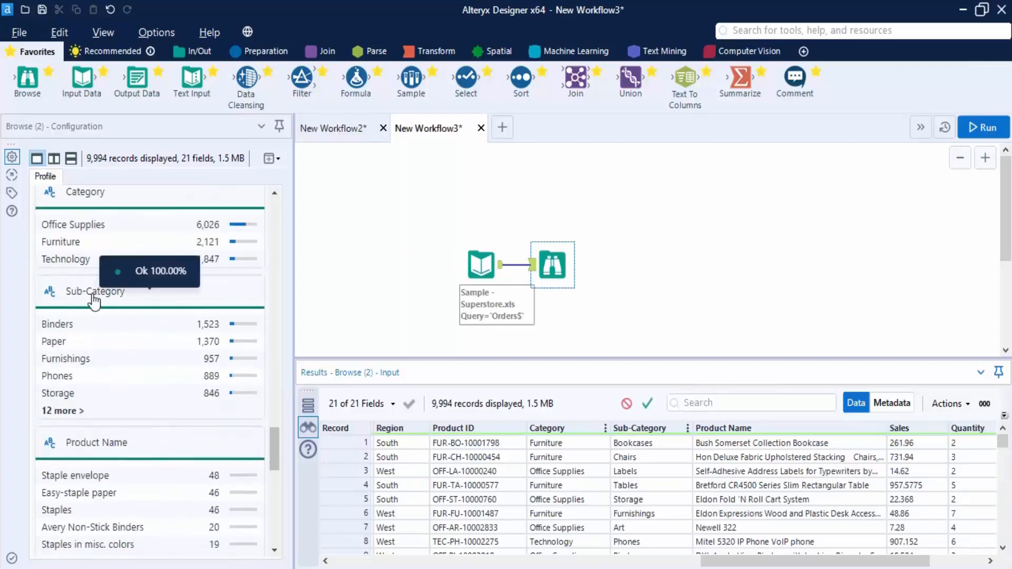
{"action": "left_click", "coordinate": [136, 322]}
{"action": "scroll", "coordinate": [158, 306], "scroll_direction": "up", "scroll_amount": 10}
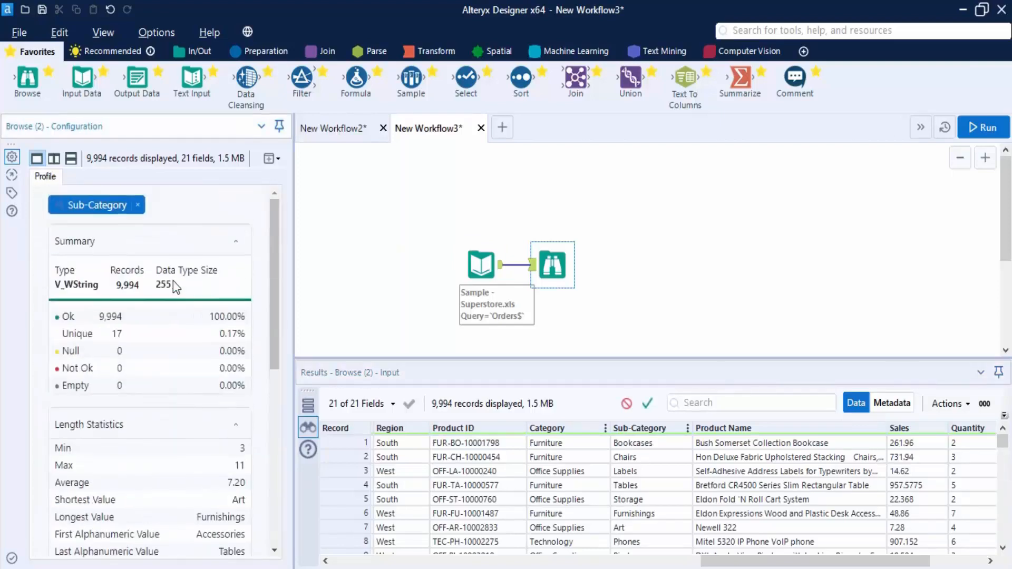
Step: Rerun the Superstore workflow and undo the last change
{"action": "left_click", "coordinate": [983, 127]}
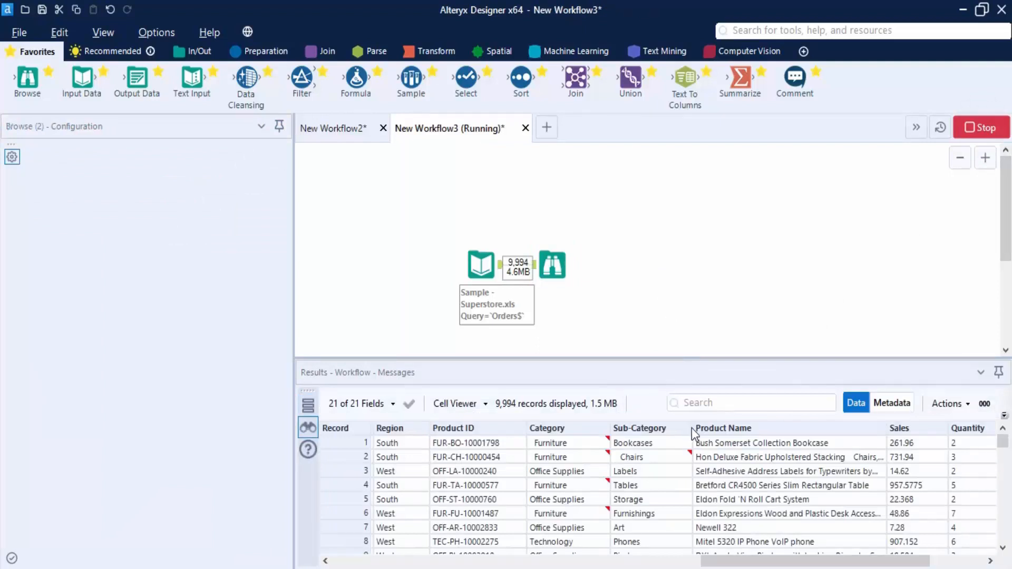
{"action": "left_click", "coordinate": [639, 352]}
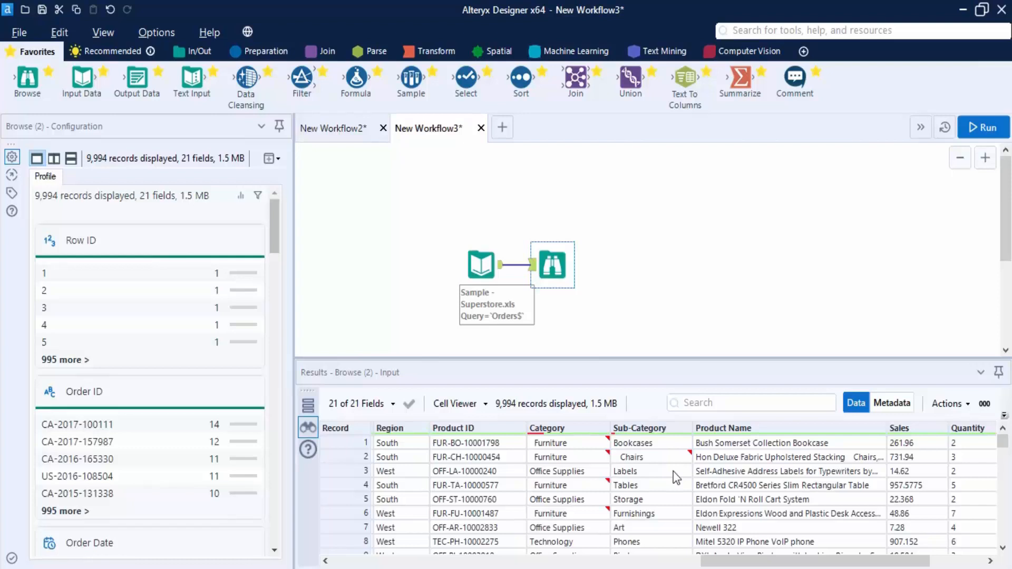
{"action": "key", "text": "ctrl+z"}
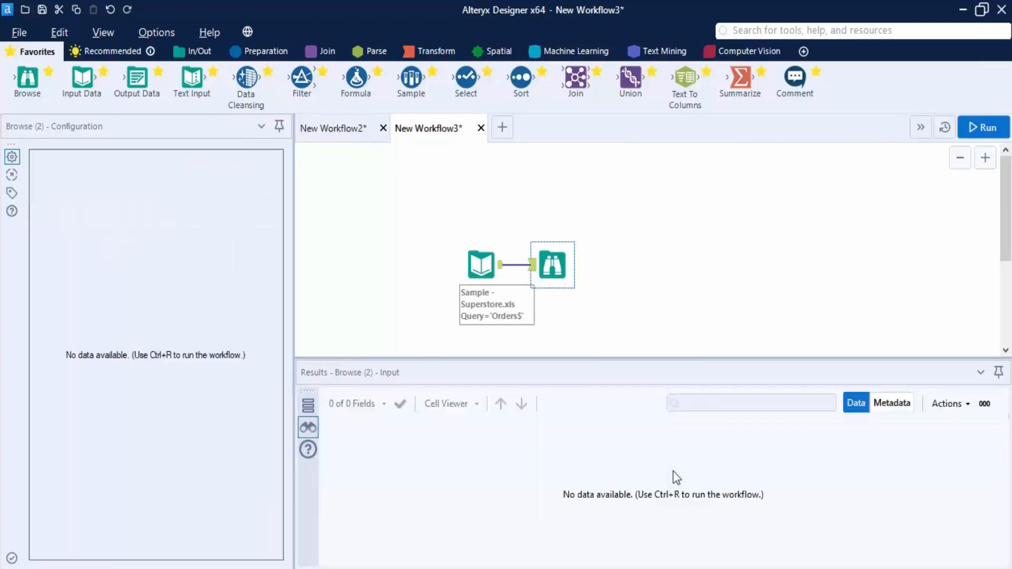
{"action": "left_click", "coordinate": [468, 264]}
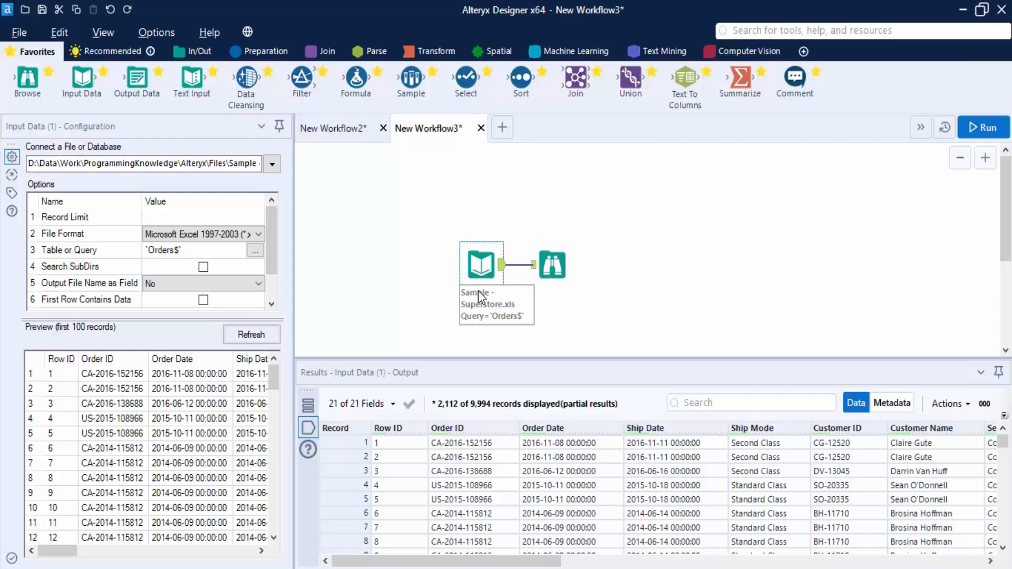
{"action": "left_click", "coordinate": [615, 251]}
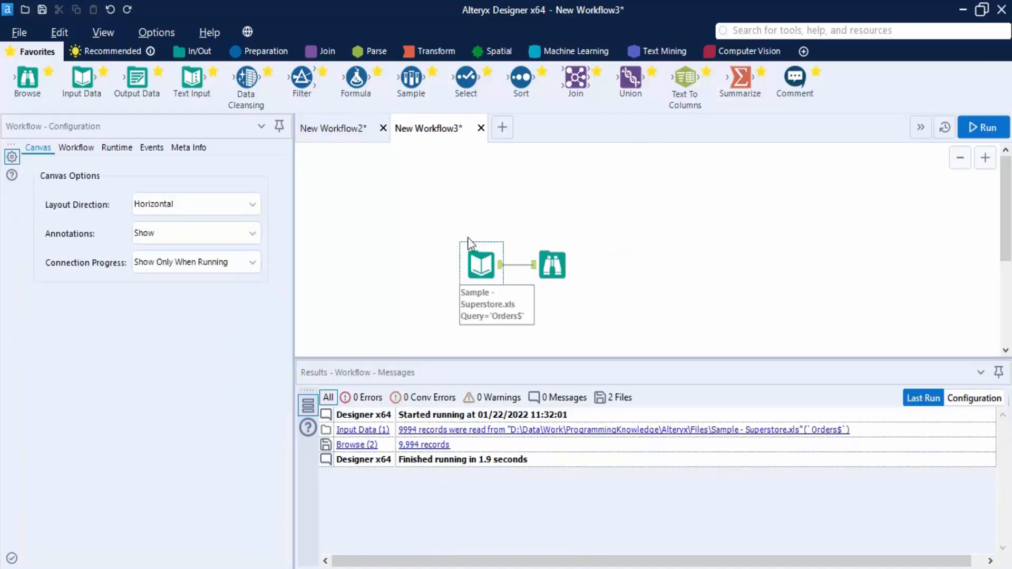
{"action": "left_click_drag", "start_coordinate": [442, 231], "coordinate": [625, 337]}
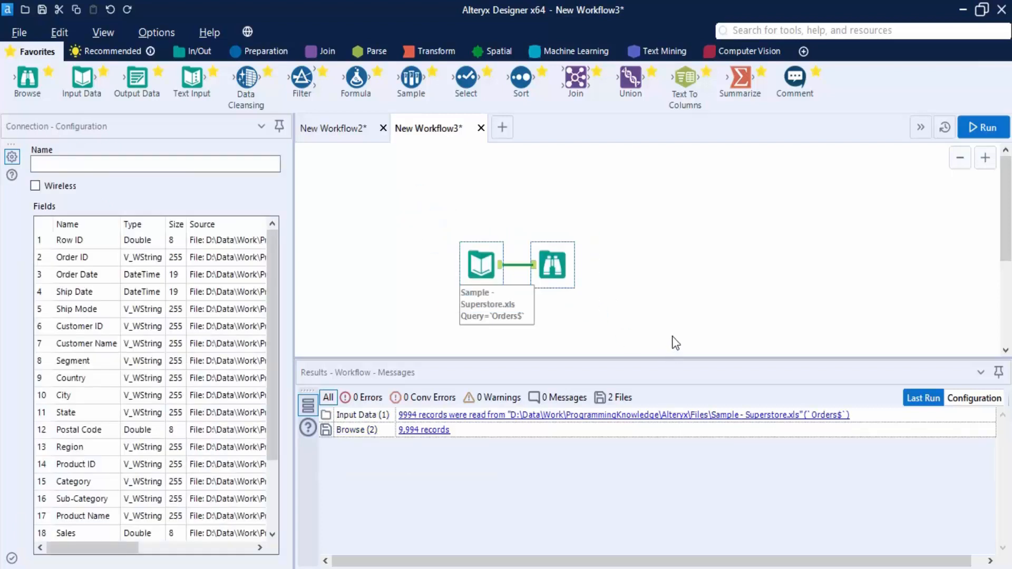
{"action": "left_click", "coordinate": [687, 328]}
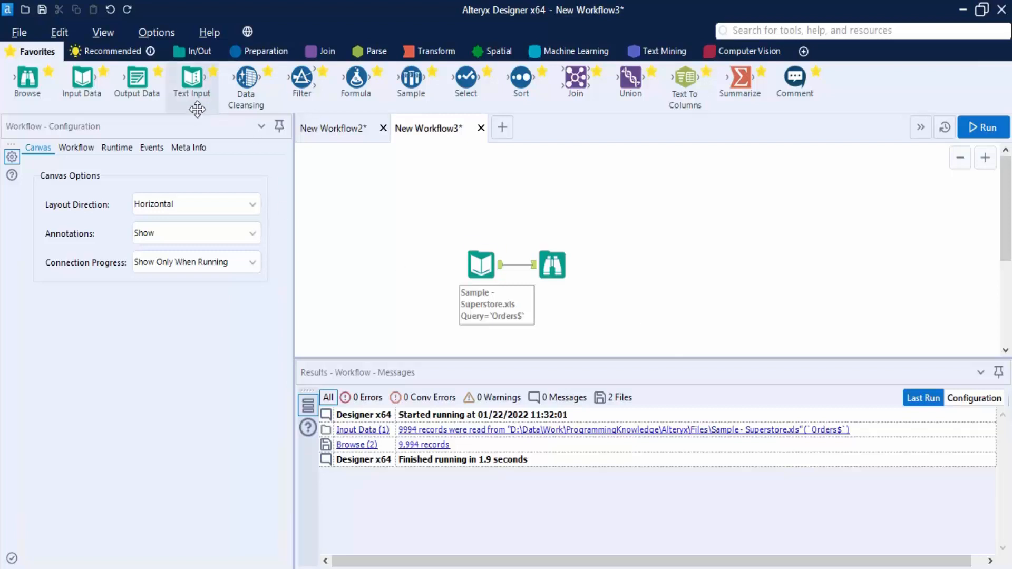
Step: Add an Output Data tool connected to the Superstore input and look through its incoming columns from Category back to Segment
{"action": "left_click", "coordinate": [199, 53]}
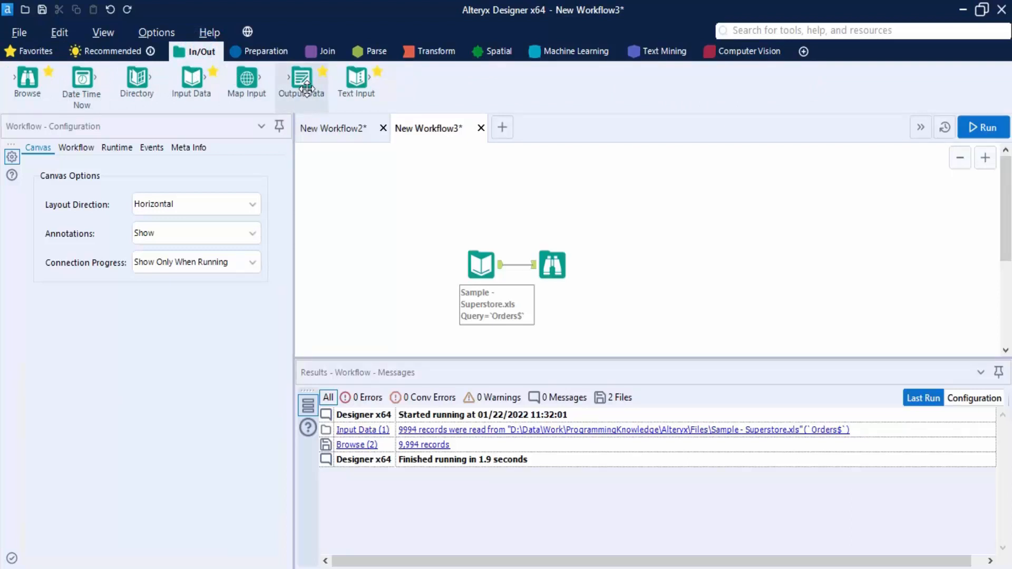
{"action": "left_click_drag", "start_coordinate": [306, 89], "coordinate": [550, 204]}
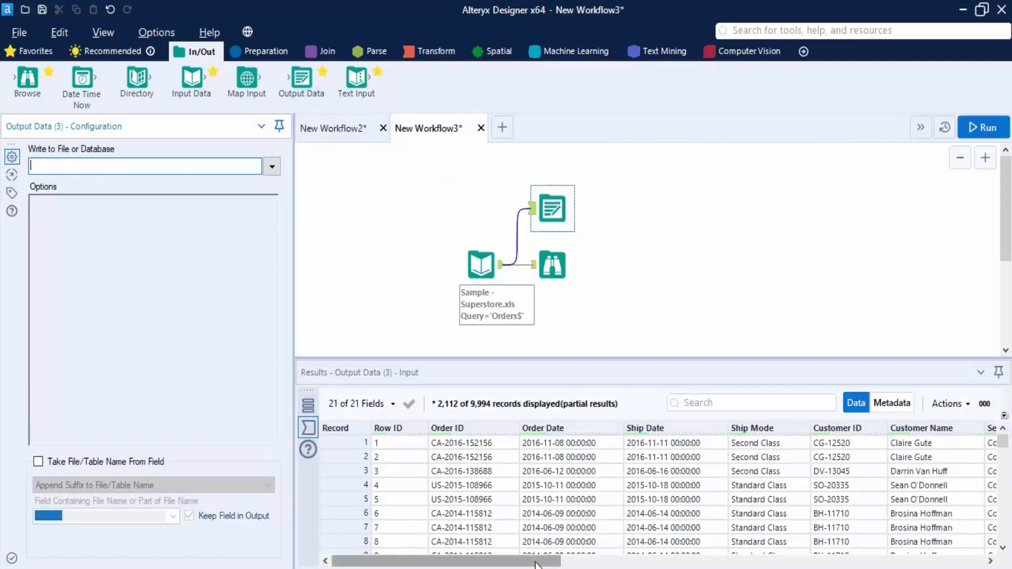
{"action": "left_click_drag", "start_coordinate": [537, 561], "coordinate": [862, 562]}
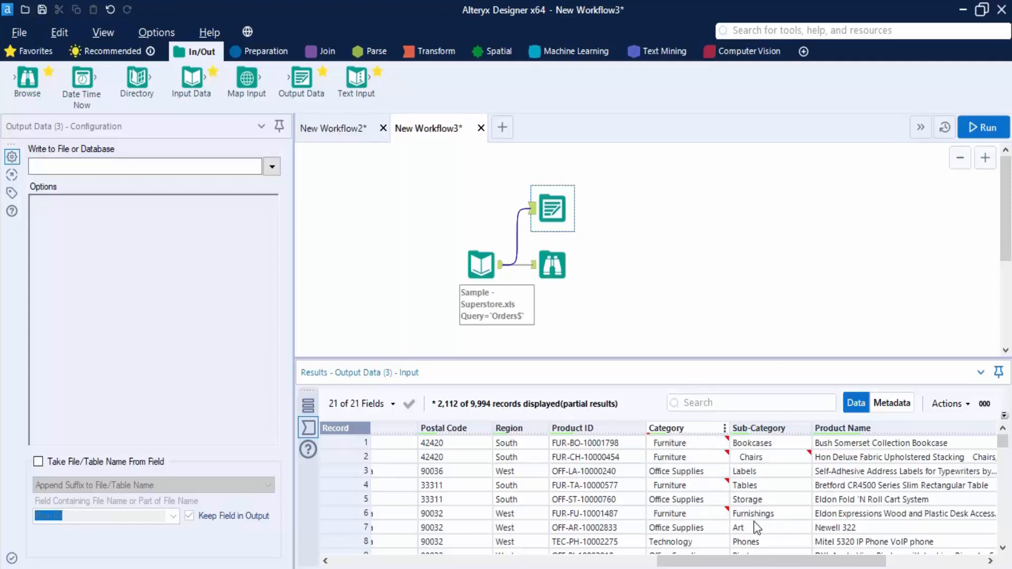
{"action": "left_click_drag", "start_coordinate": [761, 563], "coordinate": [586, 565]}
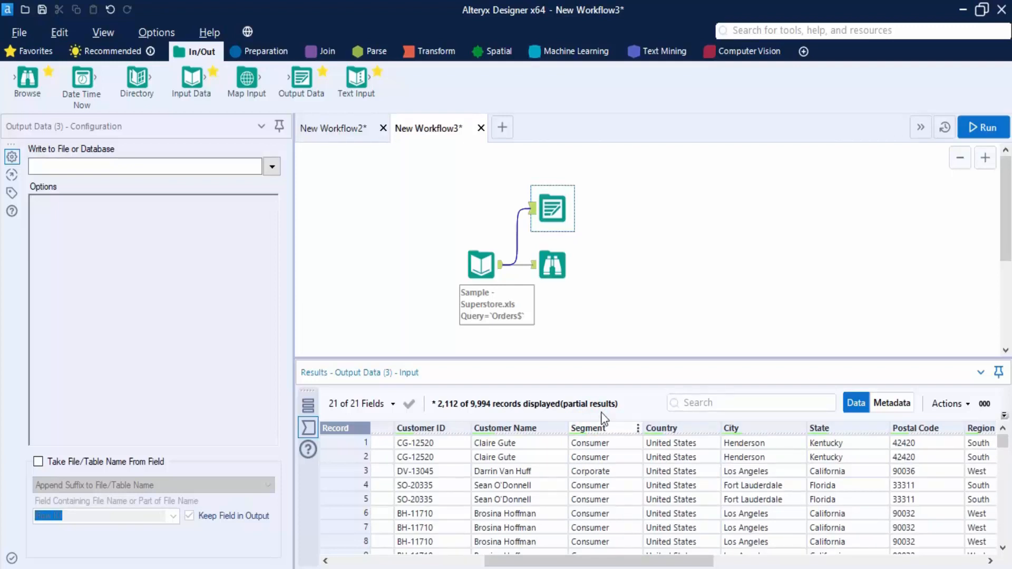
Step: Select the Browse tool and run the workflow
{"action": "left_click", "coordinate": [638, 429]}
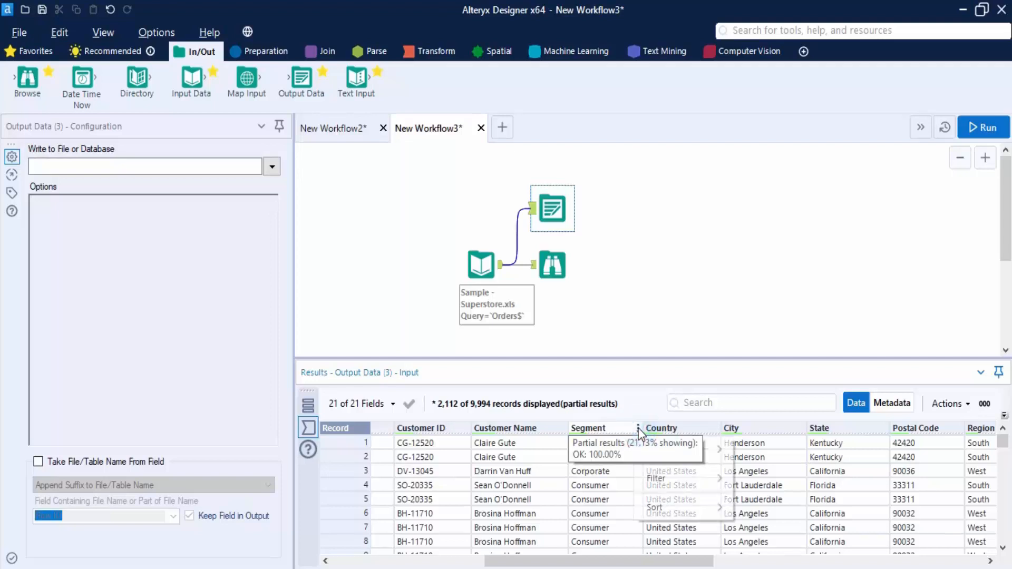
{"action": "left_click", "coordinate": [637, 350]}
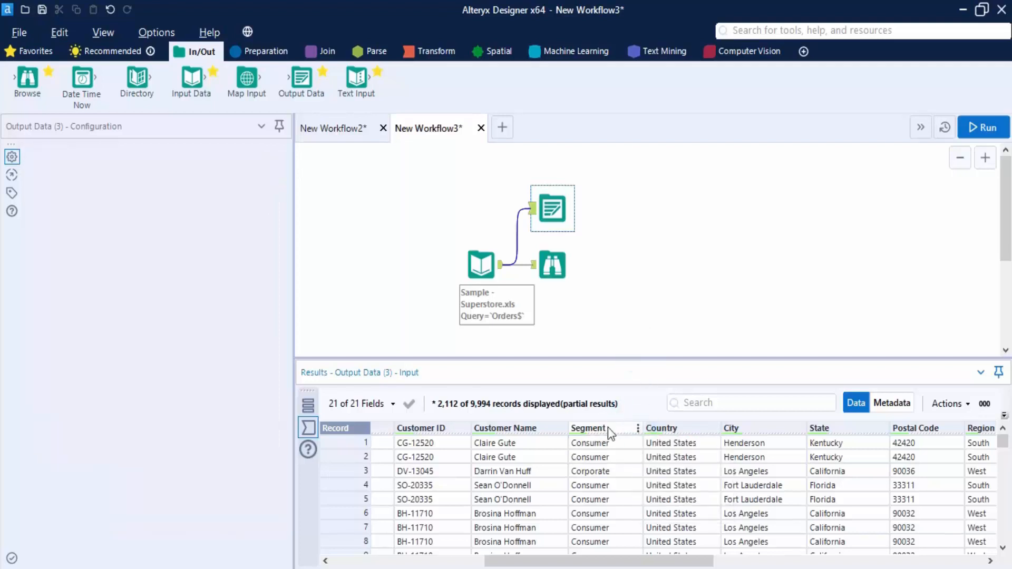
{"action": "left_click", "coordinate": [370, 221]}
{"action": "left_click", "coordinate": [552, 265]}
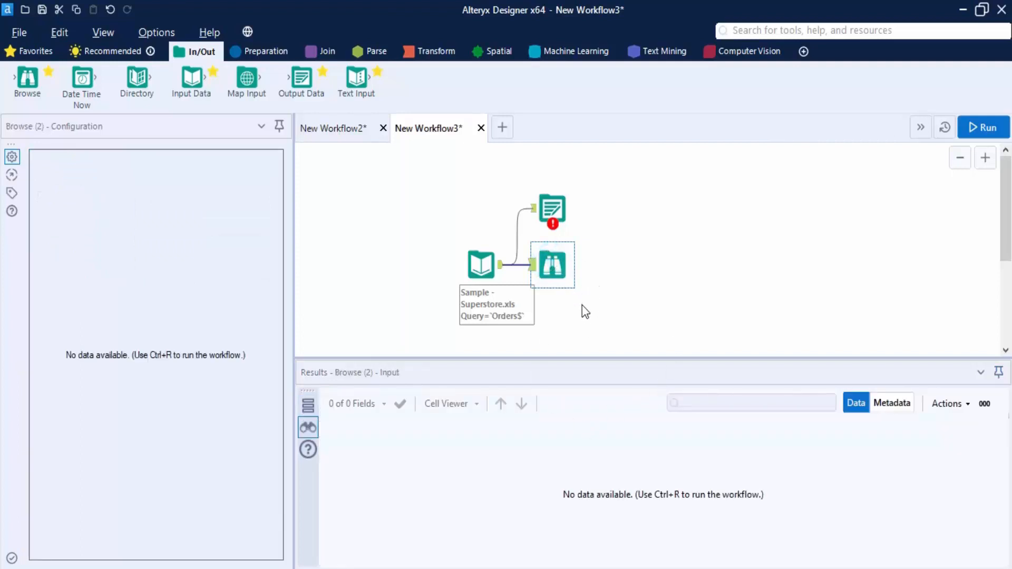
{"action": "left_click", "coordinate": [1004, 127]}
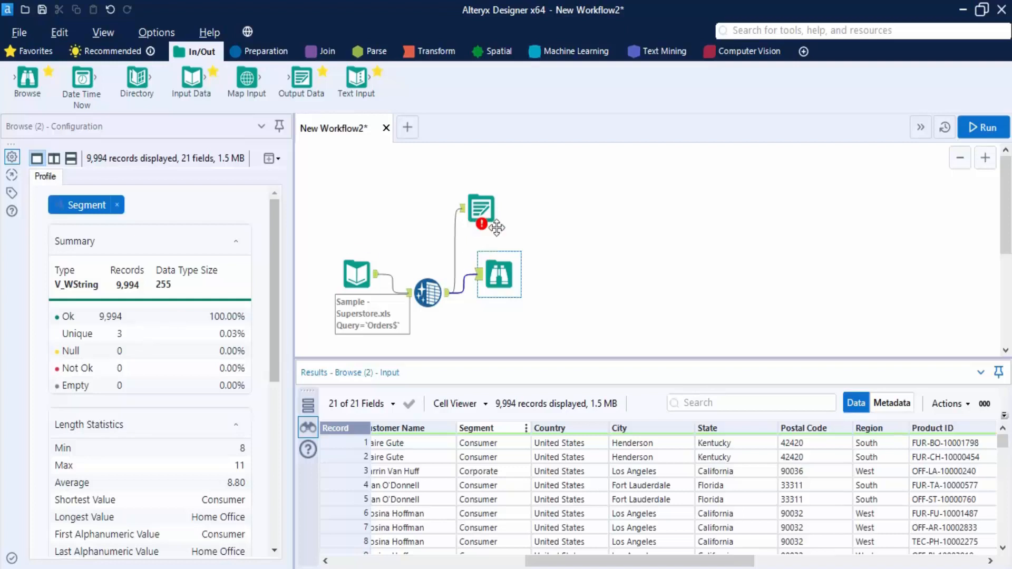
Step: Set the Output Data tool in New Workflow2 to write a Microsoft Excel (.xlsx) file named Output Excel on the Desktop, using Sheet1
{"action": "left_click", "coordinate": [480, 207]}
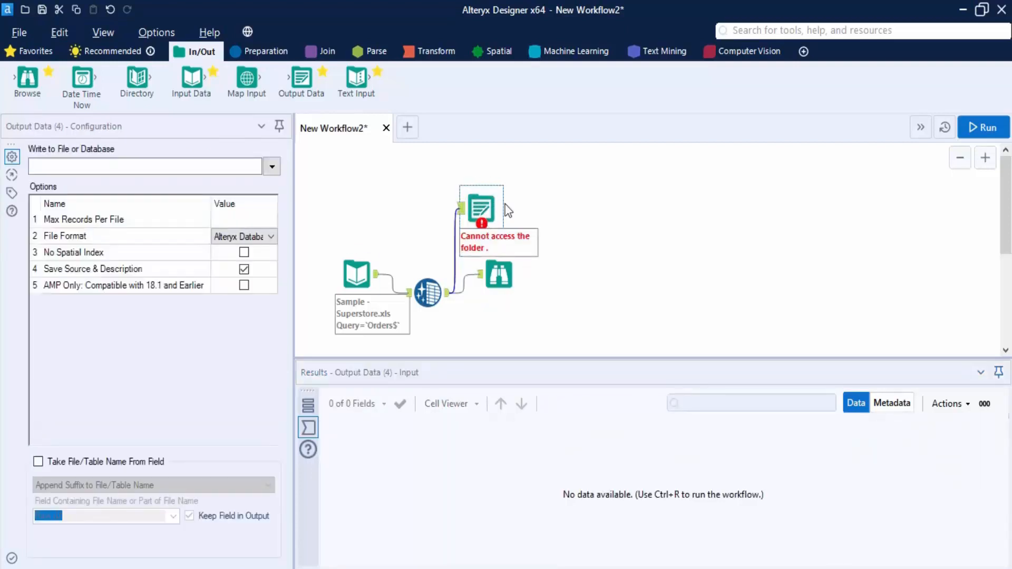
{"action": "left_click", "coordinate": [273, 166]}
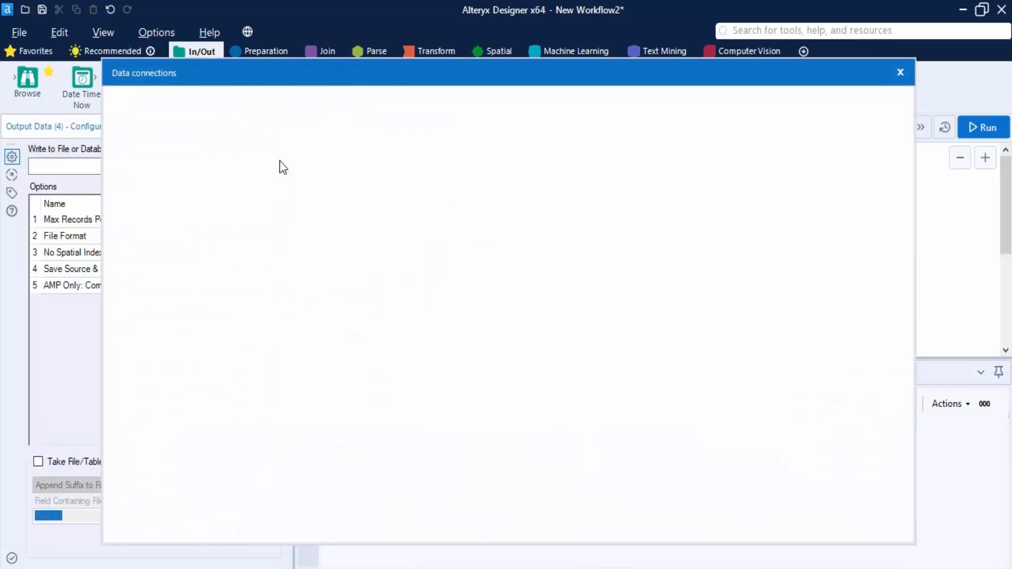
{"action": "left_click", "coordinate": [174, 158]}
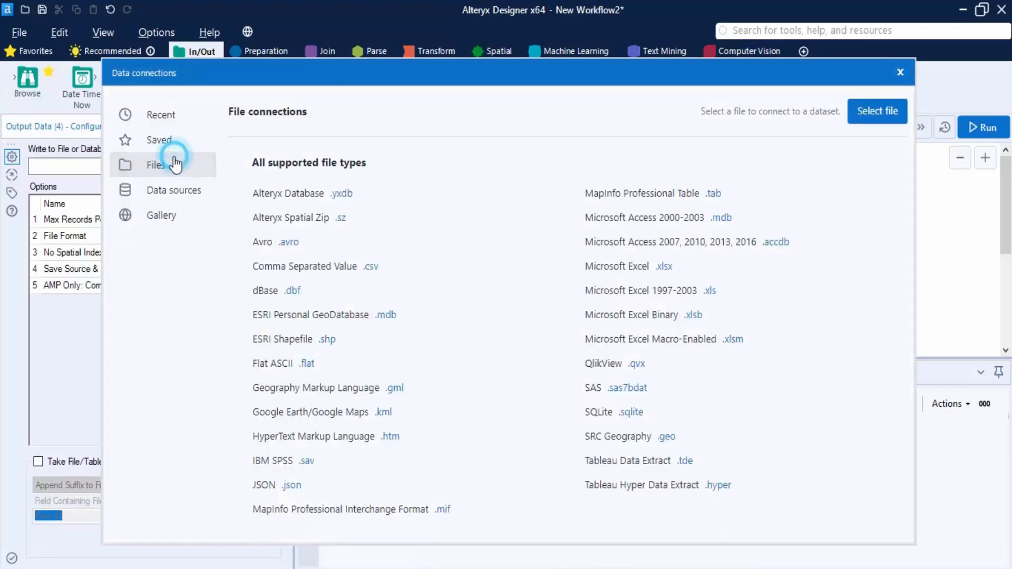
{"action": "left_click", "coordinate": [873, 122]}
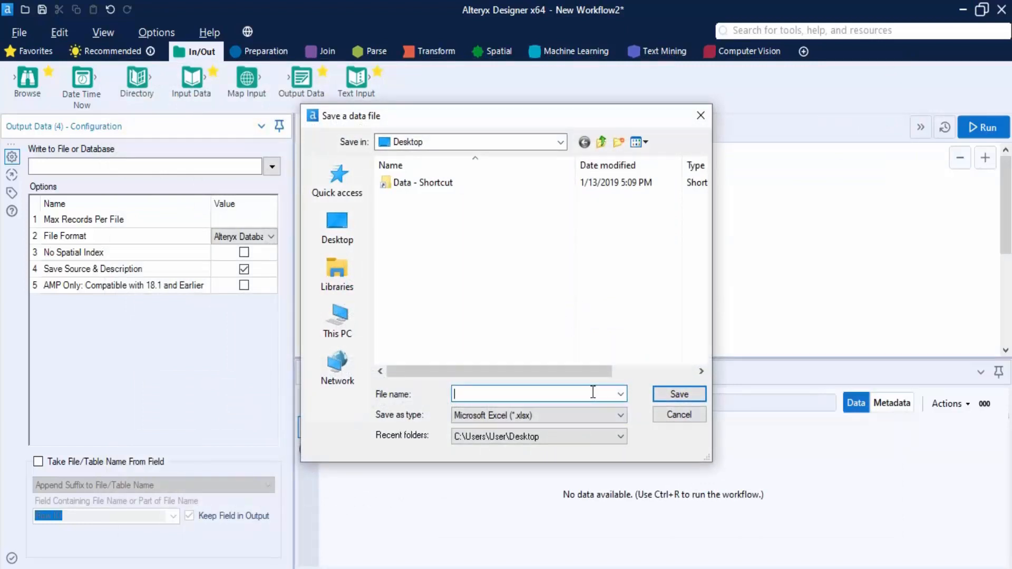
{"action": "type", "text": "Output Excel"}
{"action": "left_click", "coordinate": [595, 419]}
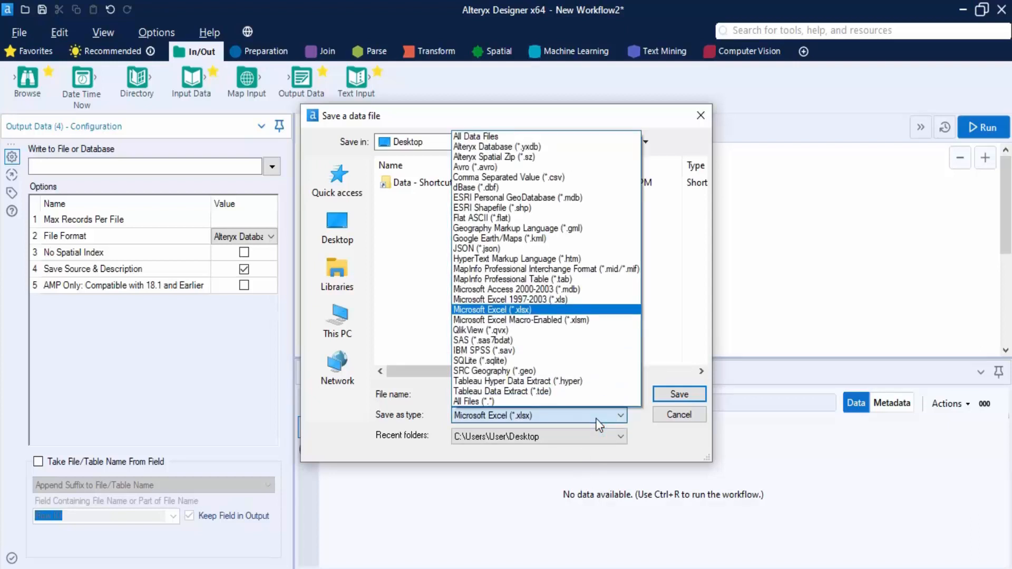
{"action": "left_click", "coordinate": [549, 311]}
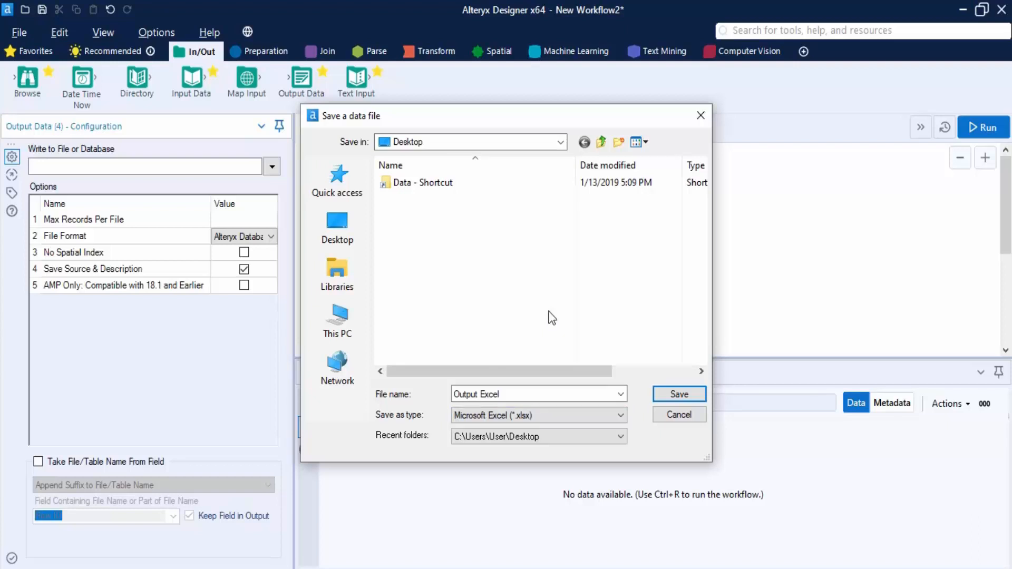
{"action": "left_click", "coordinate": [679, 395]}
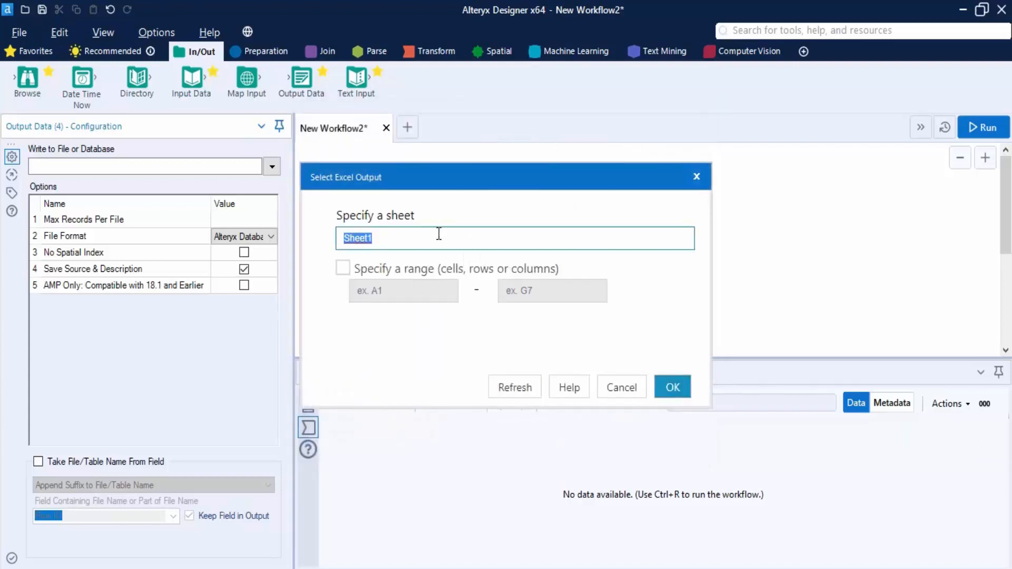
{"action": "left_click", "coordinate": [685, 399]}
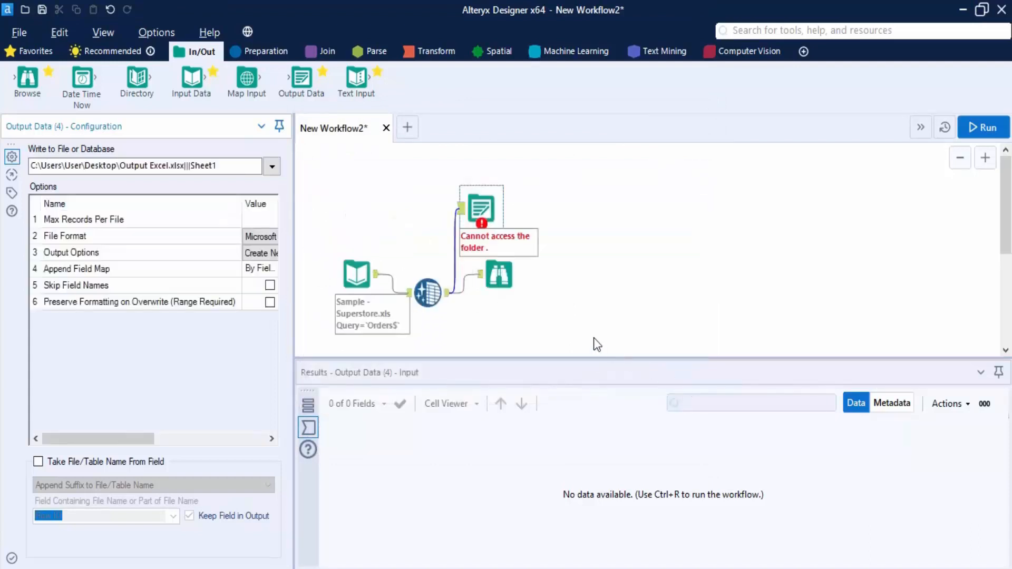
{"action": "left_click", "coordinate": [582, 232]}
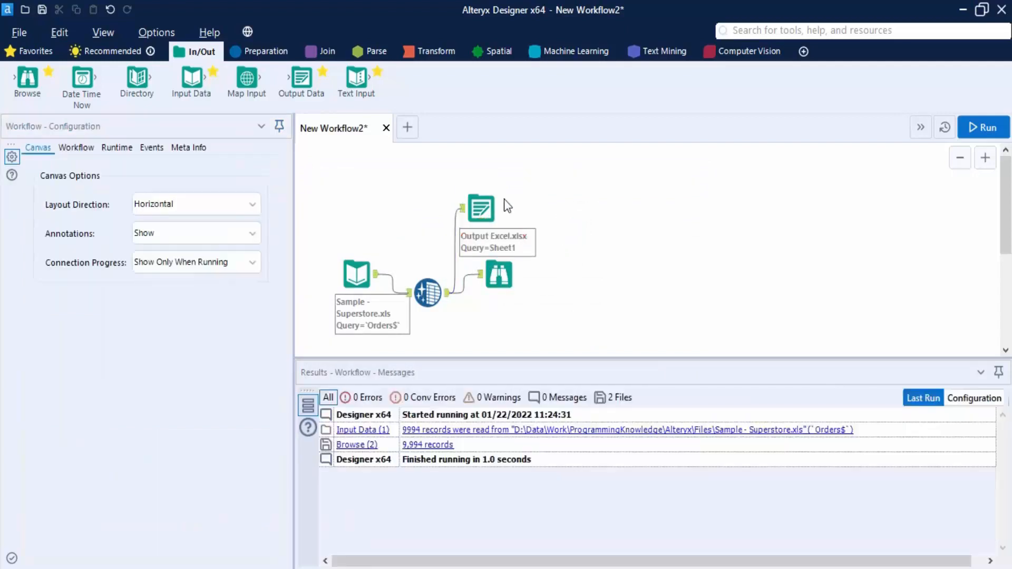
Step: Take the output's file/table name from the Segment field with Change File/Table Name, and run the workflow
{"action": "left_click", "coordinate": [481, 208]}
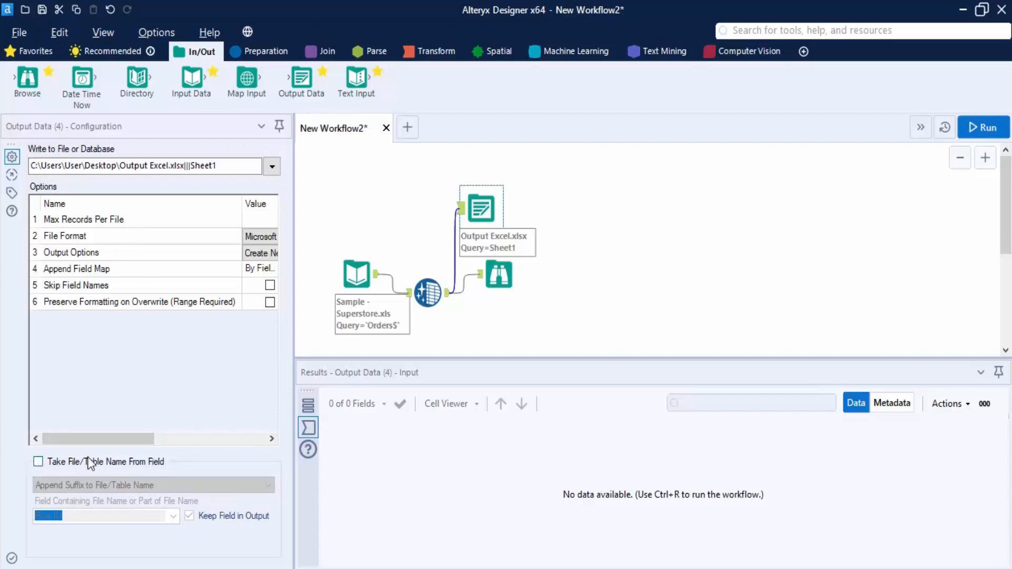
{"action": "left_click", "coordinate": [38, 462]}
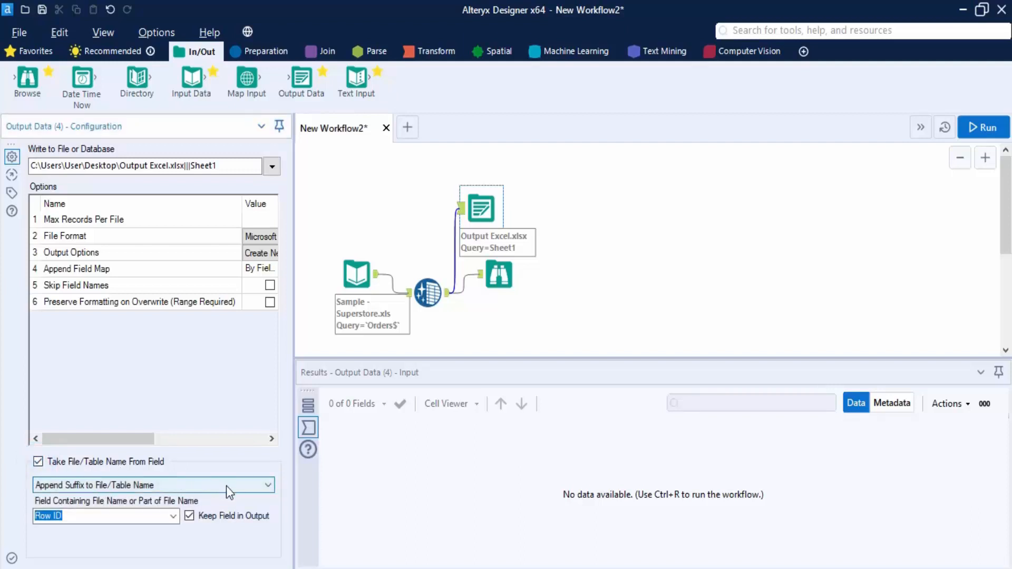
{"action": "left_click", "coordinate": [226, 486]}
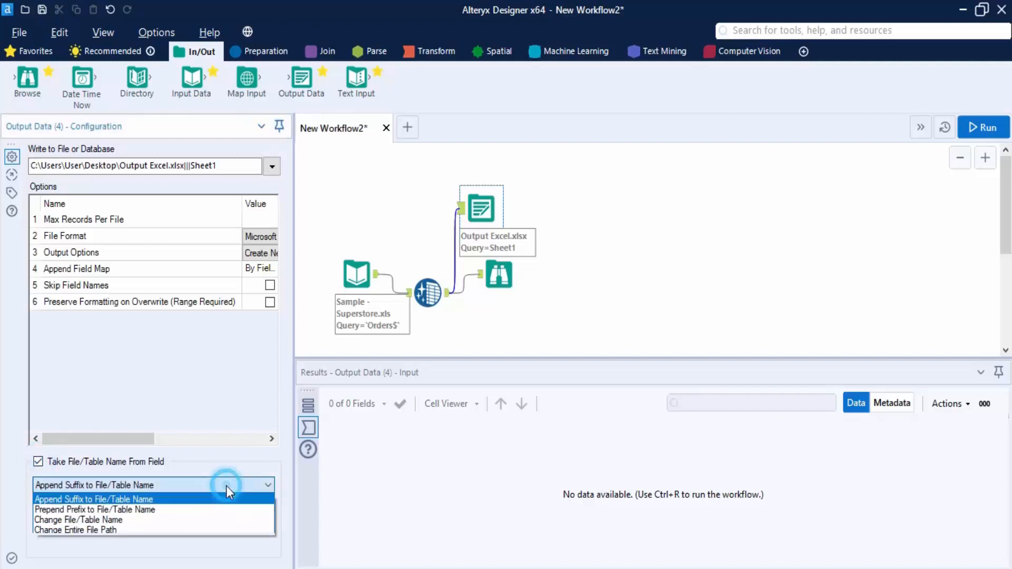
{"action": "left_click", "coordinate": [127, 519]}
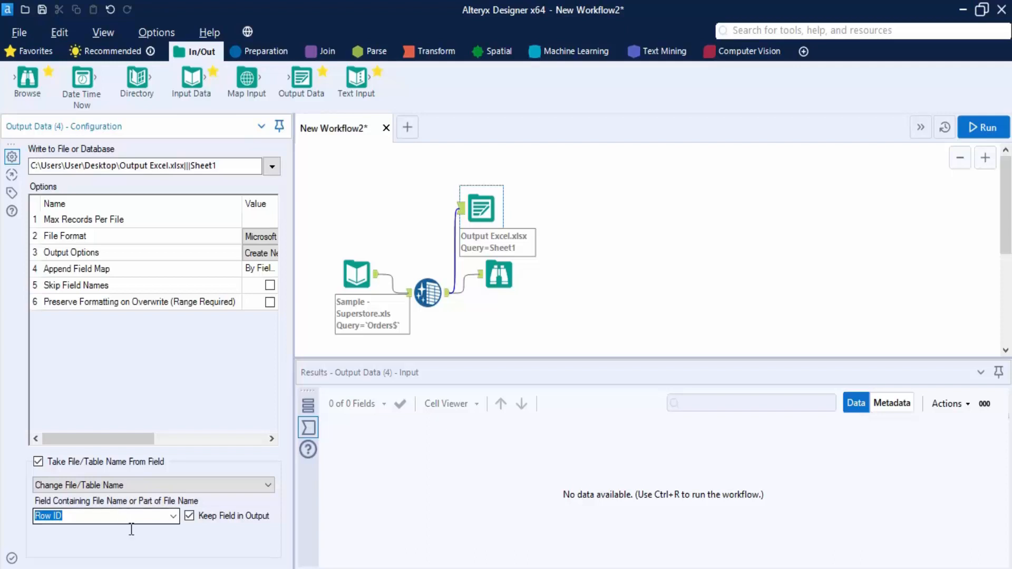
{"action": "left_click", "coordinate": [174, 516]}
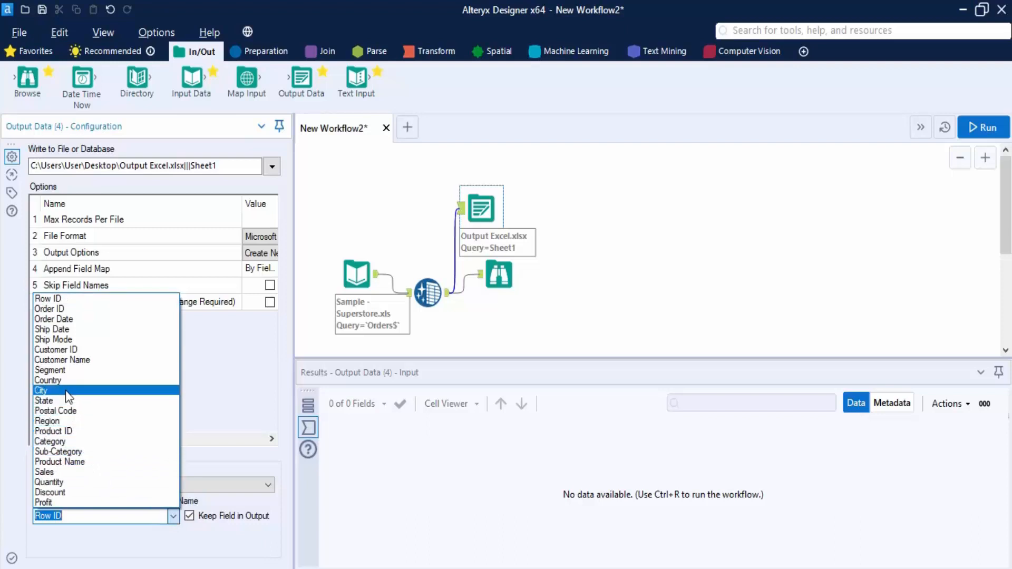
{"action": "left_click", "coordinate": [50, 370]}
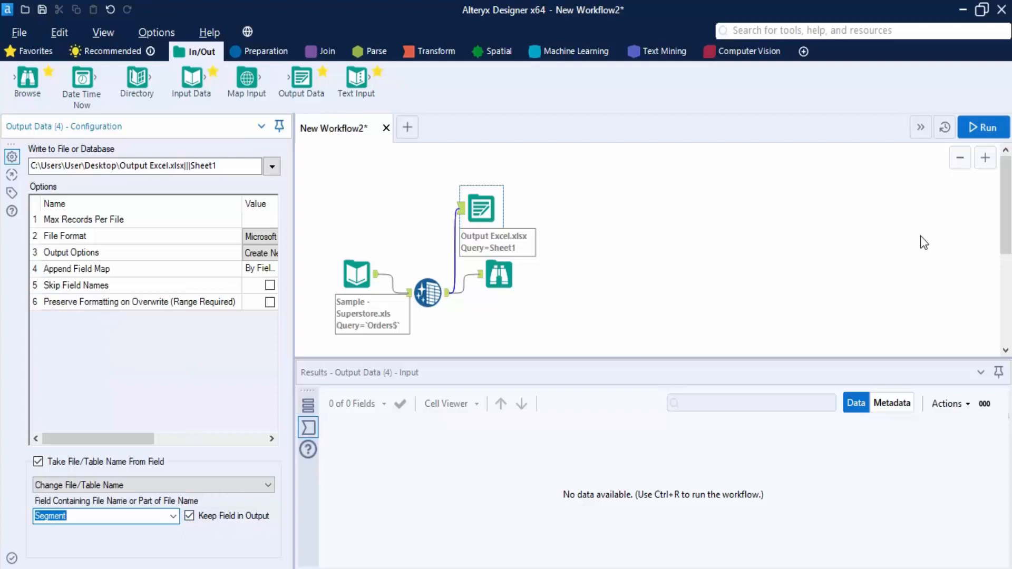
{"action": "left_click", "coordinate": [980, 127]}
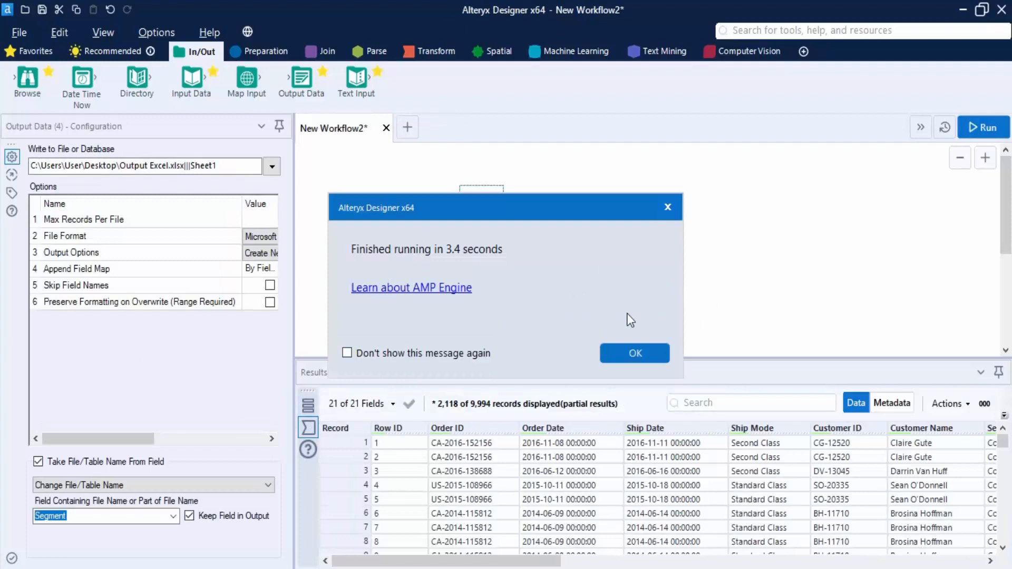
{"action": "left_click", "coordinate": [620, 354]}
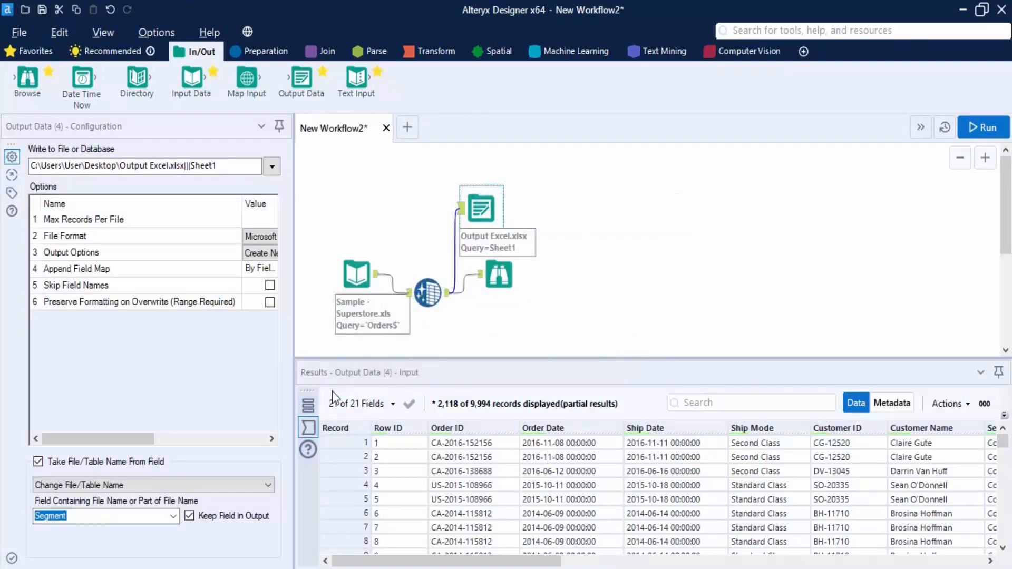
Step: Show the run messages and open Output Excel.xlsx from the Desktop in Excel, dismissing the activation wizard
{"action": "left_click", "coordinate": [305, 403]}
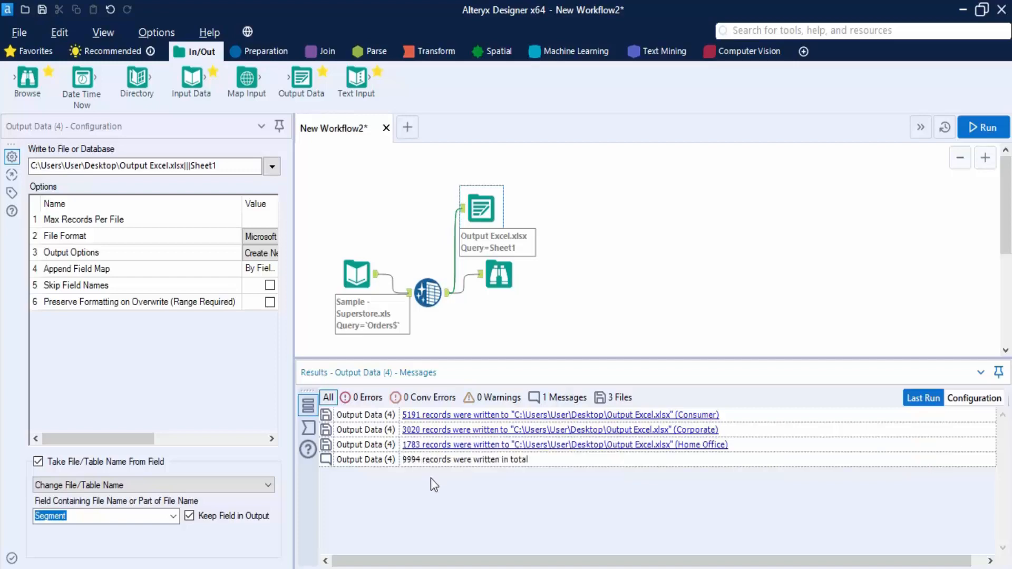
{"action": "key", "text": "super+e"}
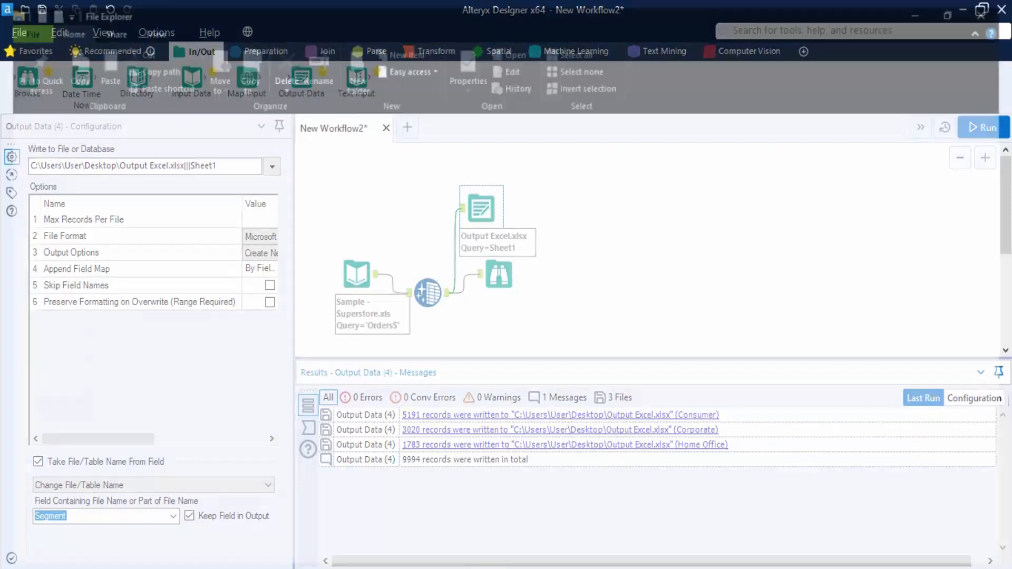
{"action": "left_click", "coordinate": [65, 185]}
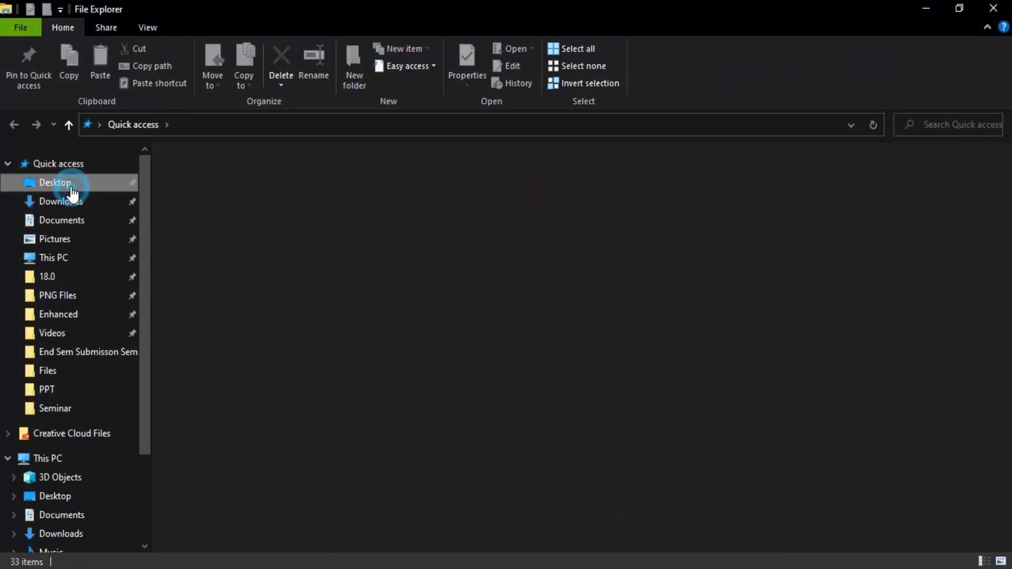
{"action": "double_click", "coordinate": [234, 210]}
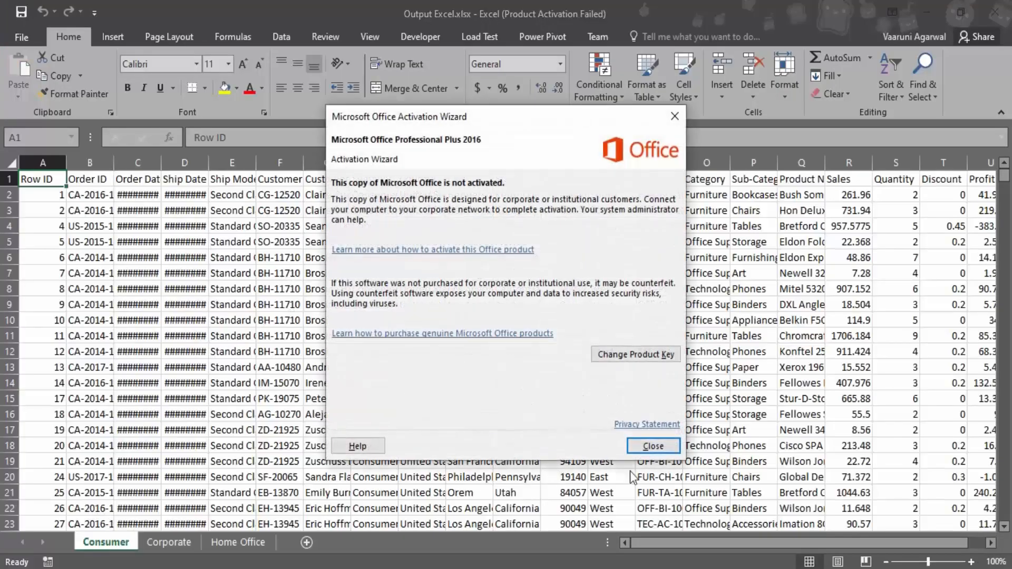
{"action": "left_click", "coordinate": [658, 446]}
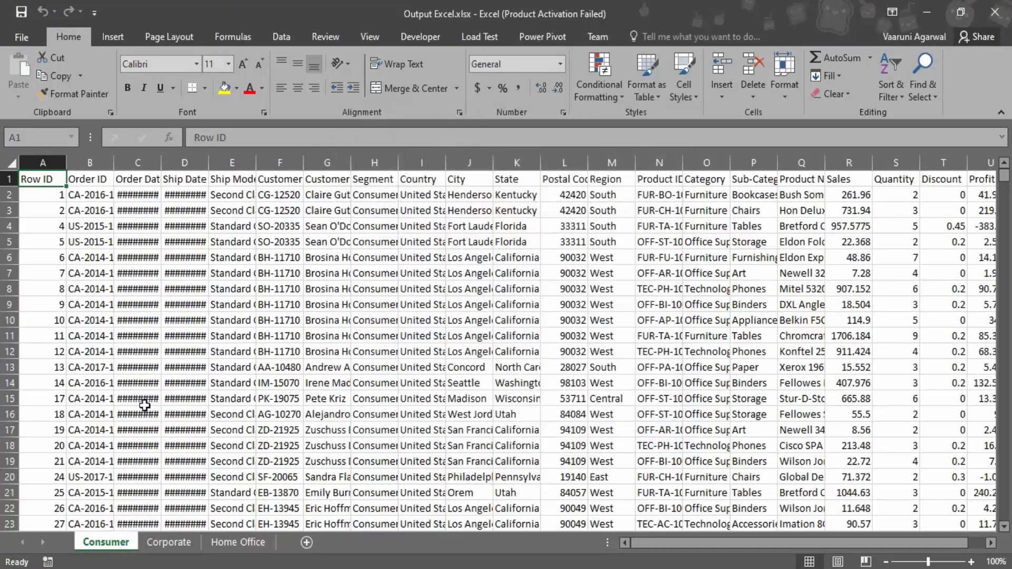
Step: Examine the Corporate, Home Office and Consumer sheets of the exported workbook and return to Alteryx Designer
{"action": "left_click", "coordinate": [172, 543]}
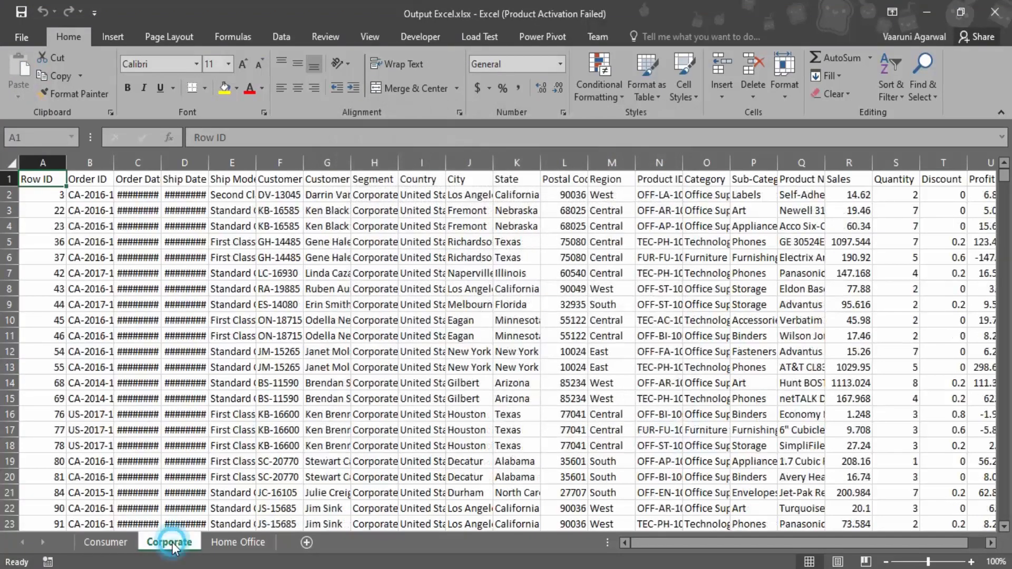
{"action": "left_click", "coordinate": [212, 539]}
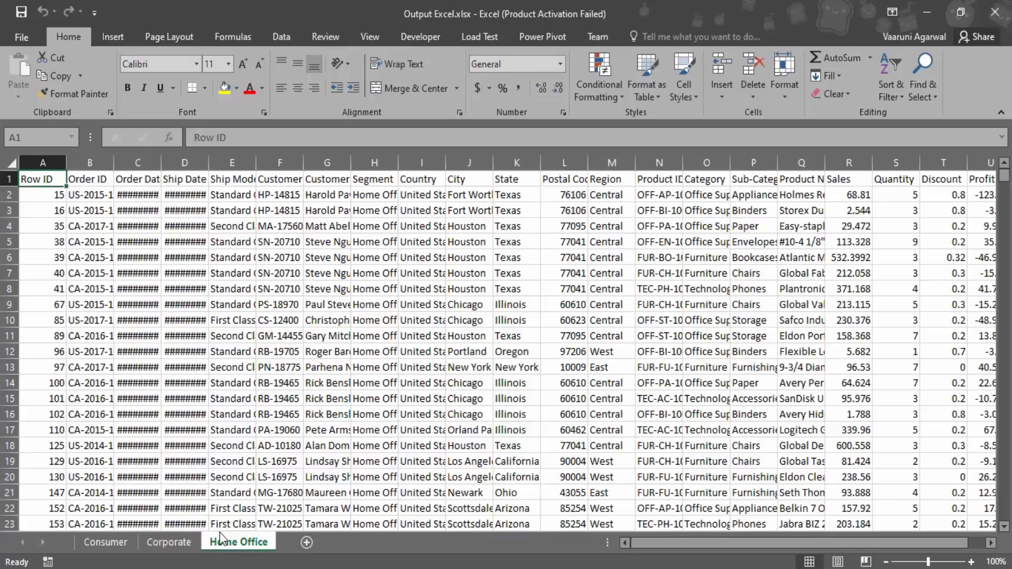
{"action": "left_click", "coordinate": [180, 533]}
{"action": "left_click", "coordinate": [106, 542]}
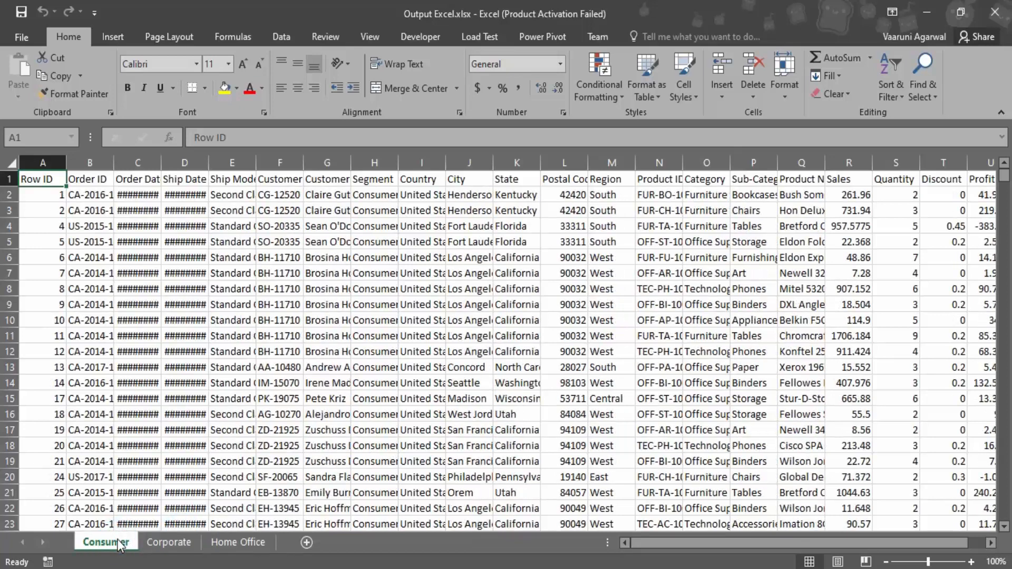
{"action": "left_click", "coordinate": [605, 568]}
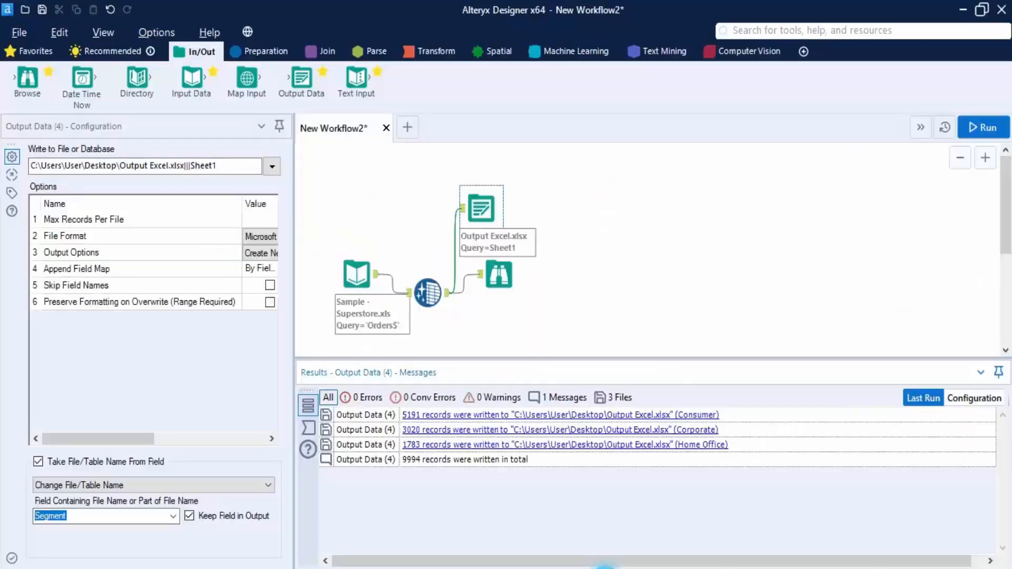
Step: Add a Directory tool to the Directory Tool workflow and point it to the folder D:\Data\Work\ProgrammingKnowledge\Alteryx\Files
{"action": "left_click", "coordinate": [563, 242]}
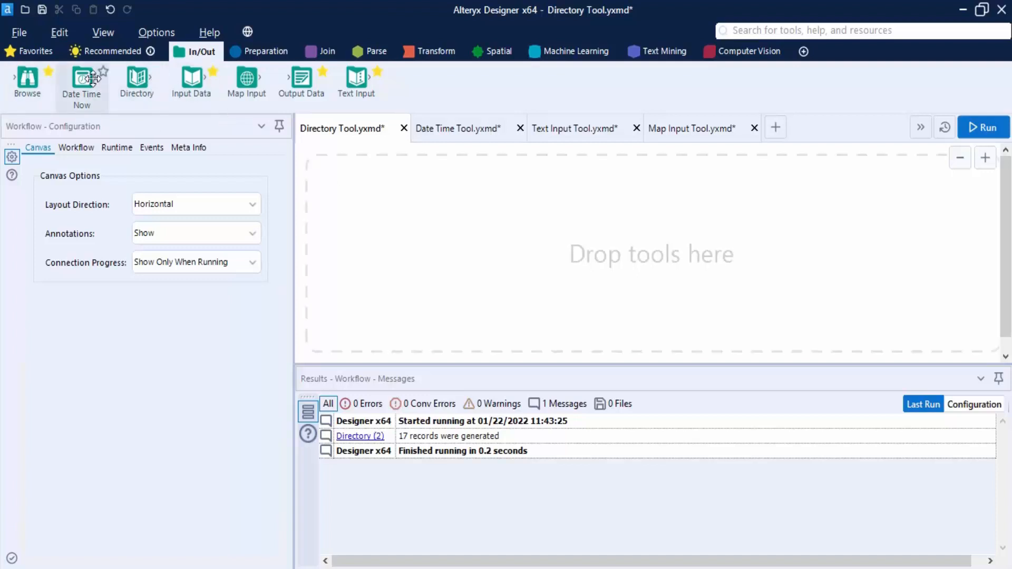
{"action": "left_click_drag", "start_coordinate": [137, 79], "coordinate": [541, 258]}
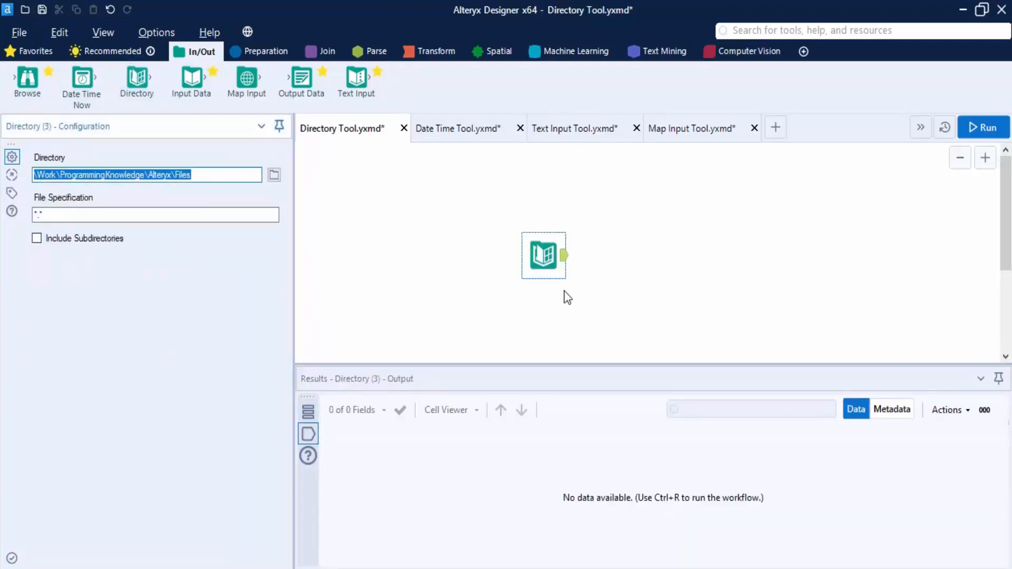
{"action": "left_click", "coordinate": [214, 175]}
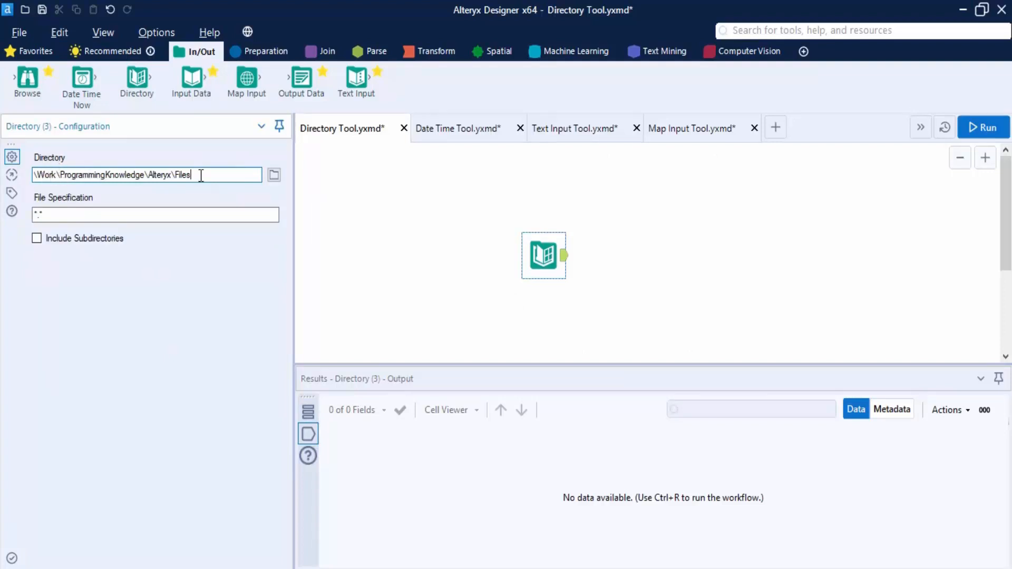
{"action": "left_click", "coordinate": [274, 175]}
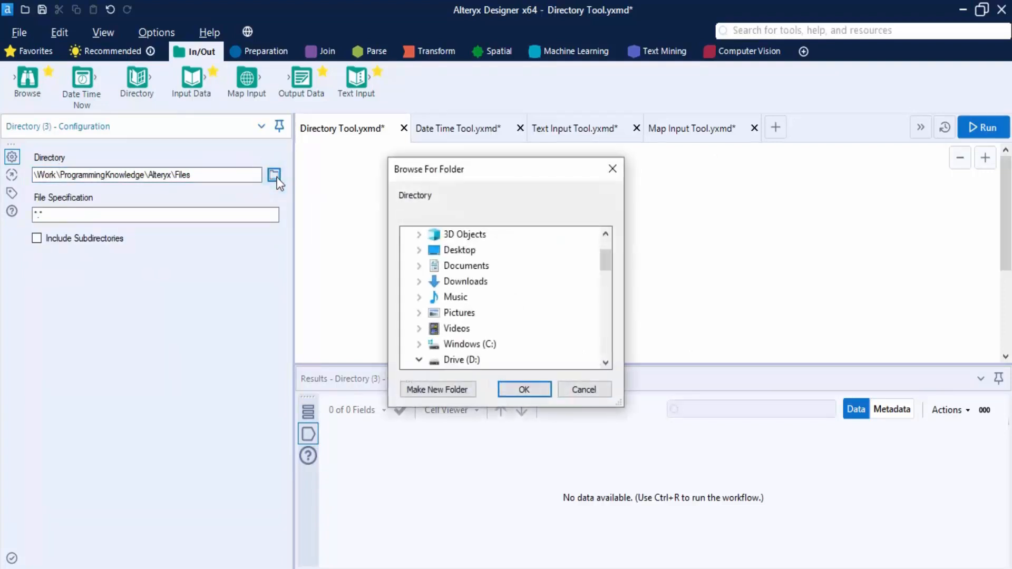
{"action": "scroll", "coordinate": [548, 303], "scroll_direction": "down", "scroll_amount": 12}
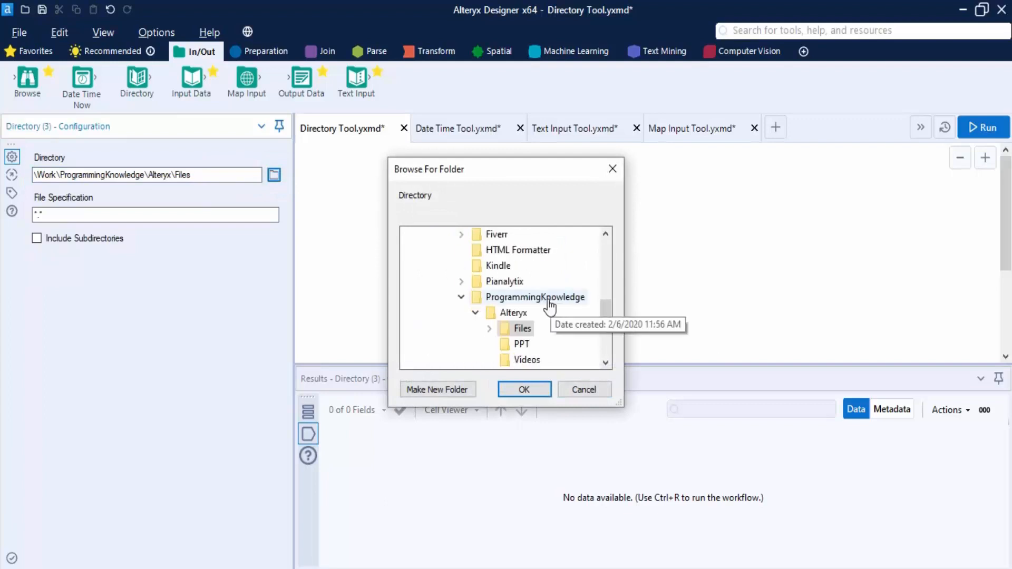
{"action": "scroll", "coordinate": [545, 302], "scroll_direction": "up", "scroll_amount": 5}
{"action": "scroll", "coordinate": [544, 311], "scroll_direction": "down", "scroll_amount": 1}
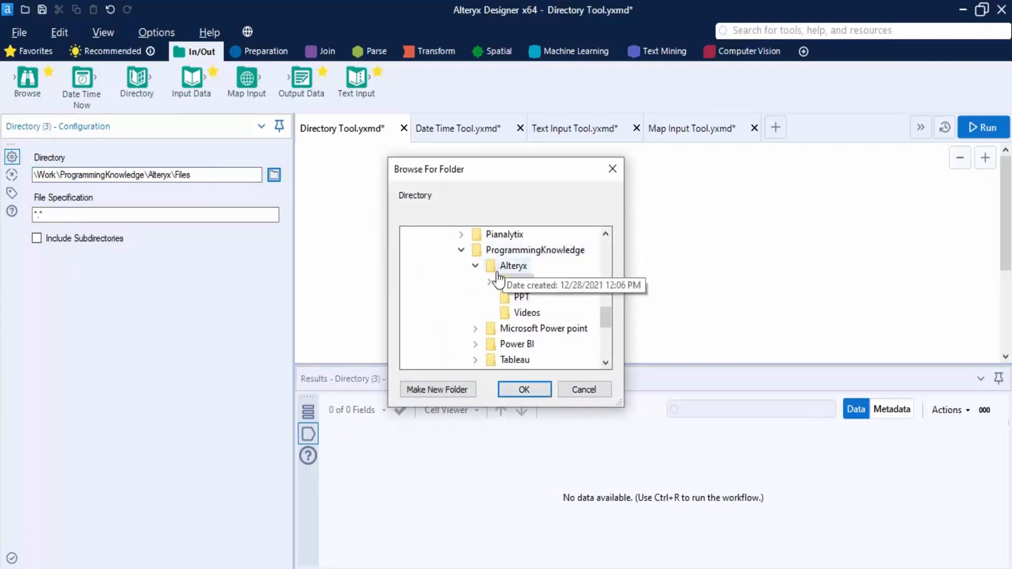
{"action": "left_click", "coordinate": [533, 389]}
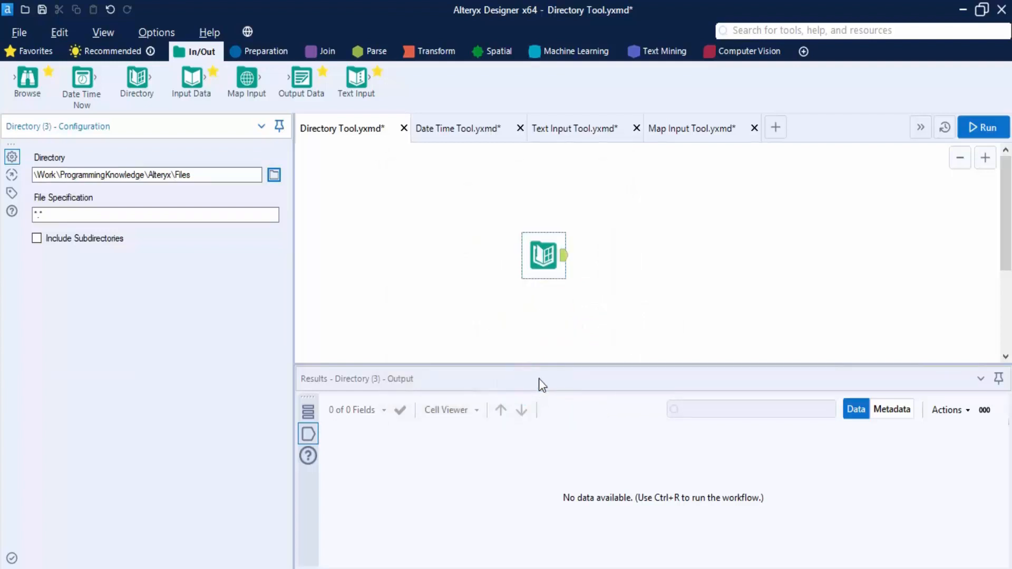
Step: Run the Directory Tool workflow with the file specification kept at *.* and dismiss the completion message
{"action": "left_click", "coordinate": [68, 215]}
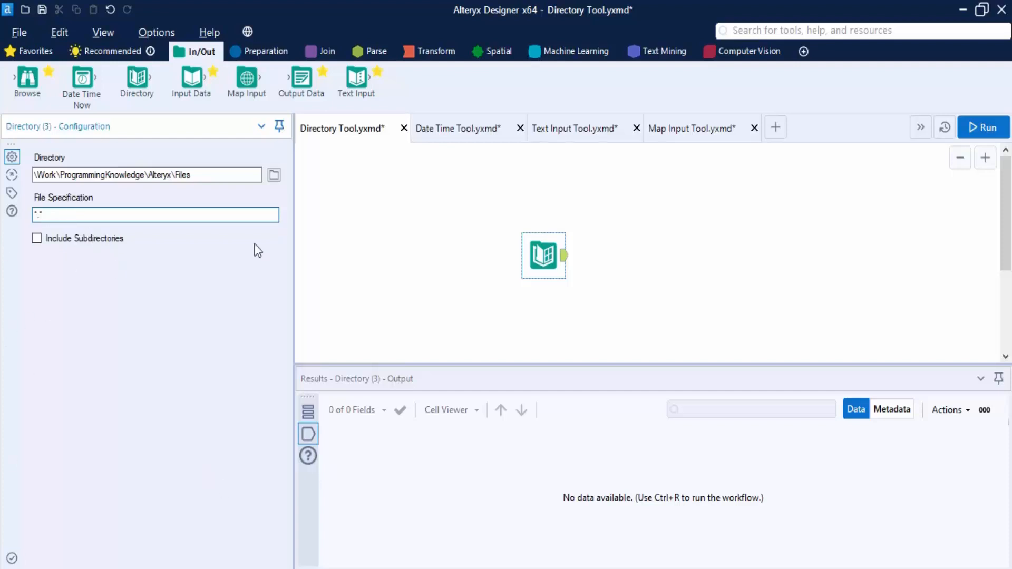
{"action": "left_click", "coordinate": [943, 225]}
{"action": "key", "text": "ctrl+r"}
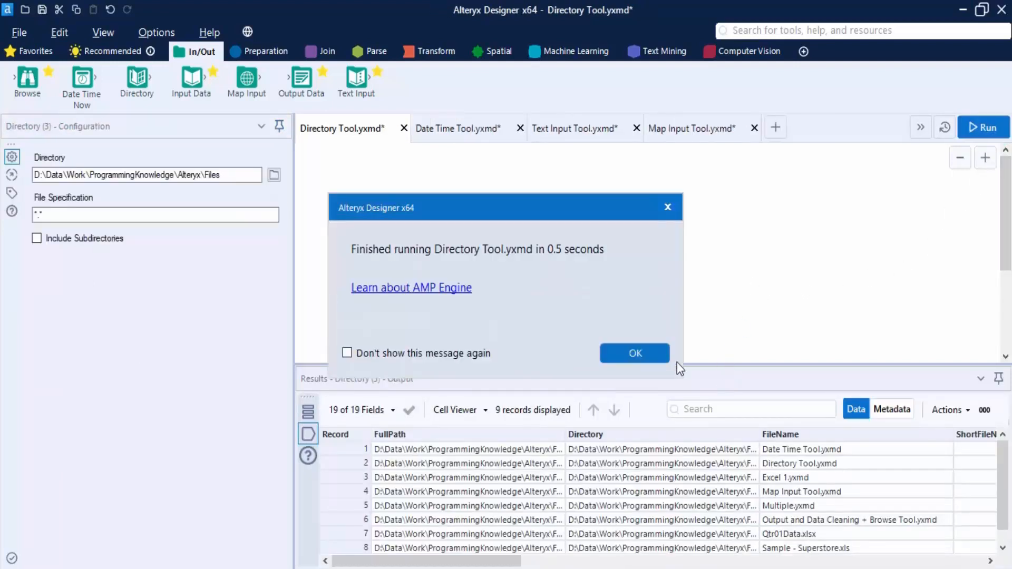
{"action": "left_click", "coordinate": [630, 352]}
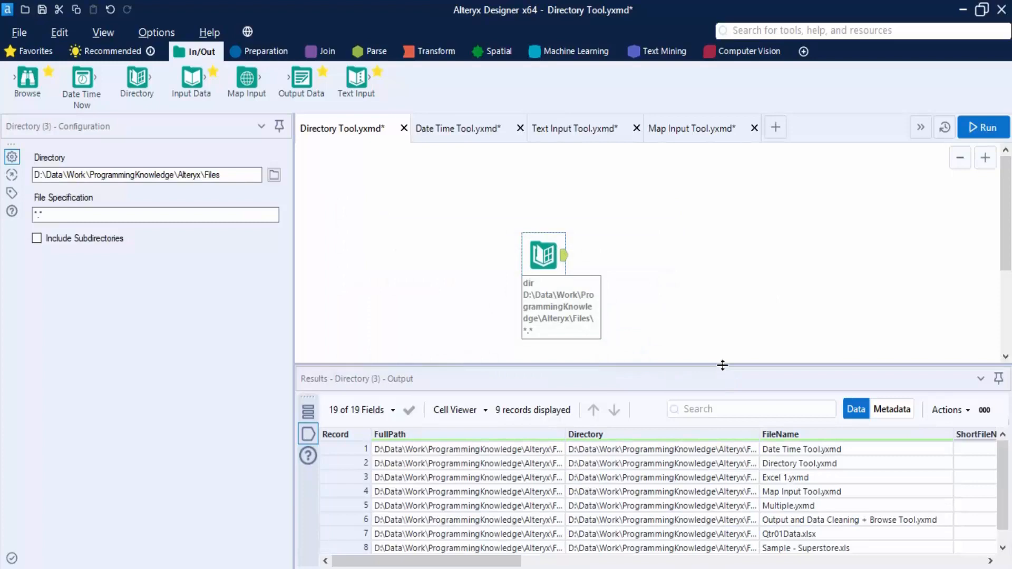
Step: Enlarge the results area and examine the directory listing's columns from FullPath through the file attributes and back to FileName
{"action": "left_click_drag", "start_coordinate": [722, 364], "coordinate": [714, 227]}
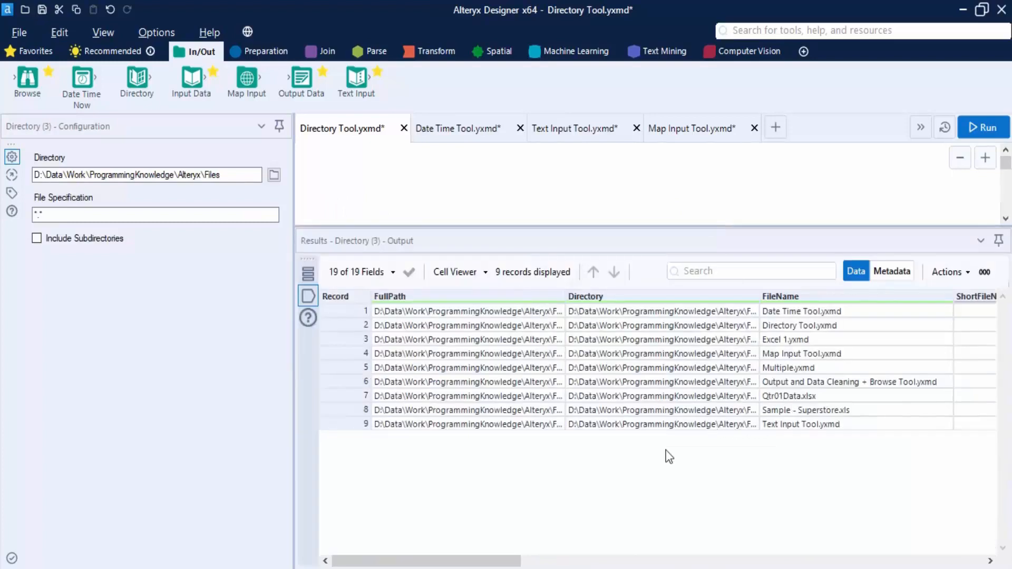
{"action": "left_click_drag", "start_coordinate": [475, 561], "coordinate": [476, 506]}
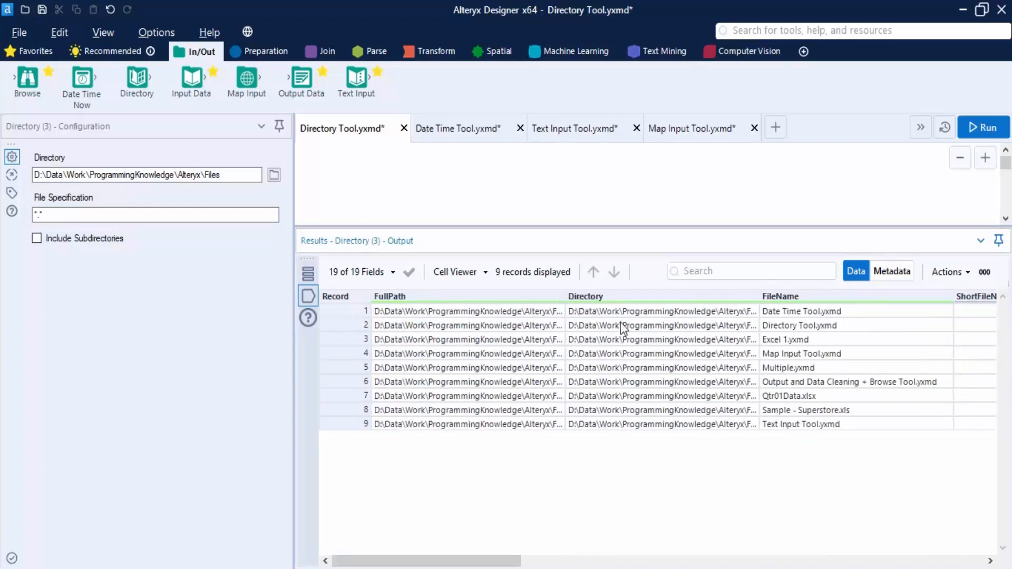
{"action": "left_click_drag", "start_coordinate": [511, 561], "coordinate": [643, 559]}
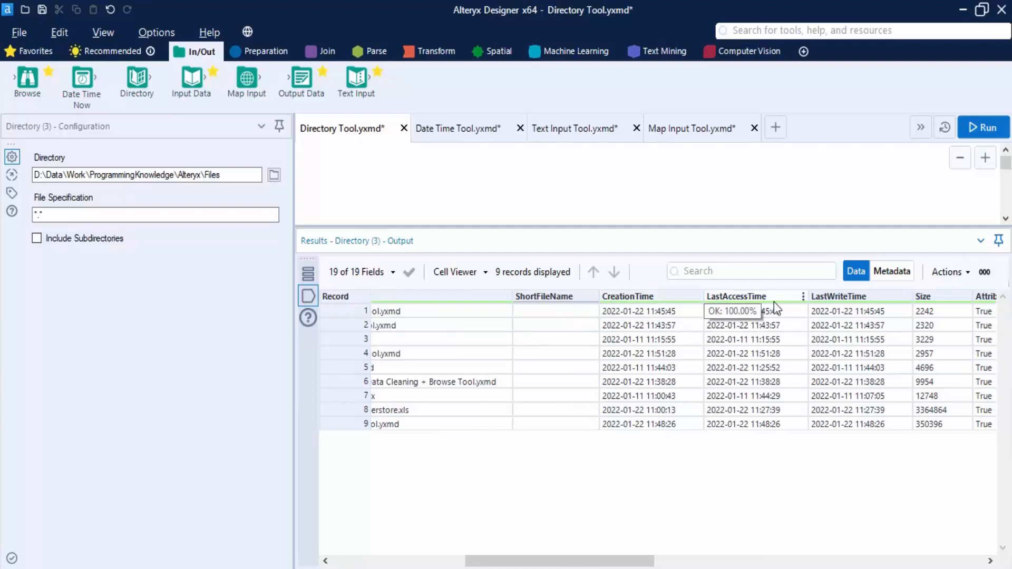
{"action": "left_click_drag", "start_coordinate": [632, 561], "coordinate": [742, 561]}
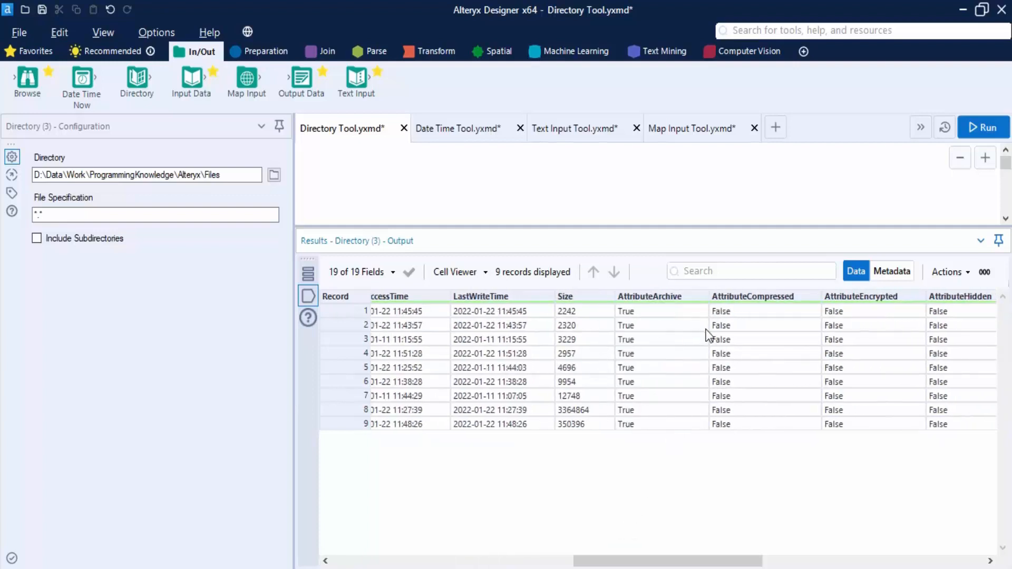
{"action": "left_click", "coordinate": [755, 559]}
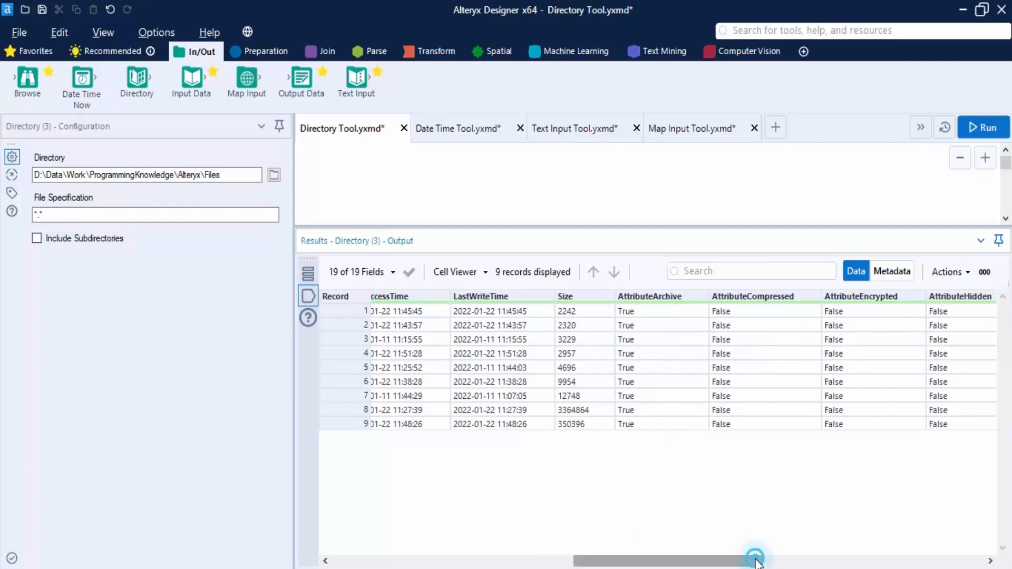
{"action": "left_click_drag", "start_coordinate": [755, 560], "coordinate": [314, 454]}
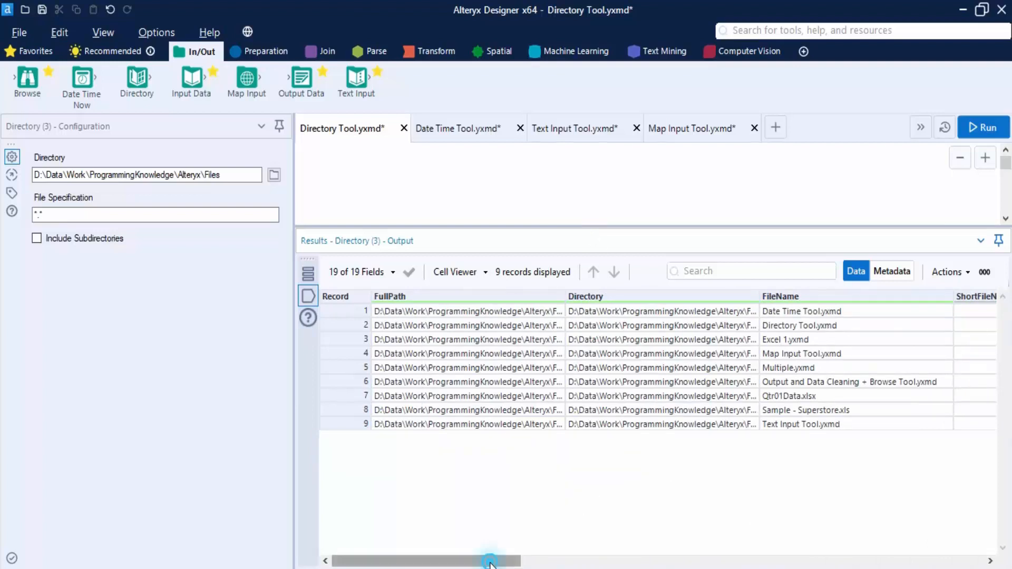
{"action": "left_click_drag", "start_coordinate": [485, 560], "coordinate": [588, 537]}
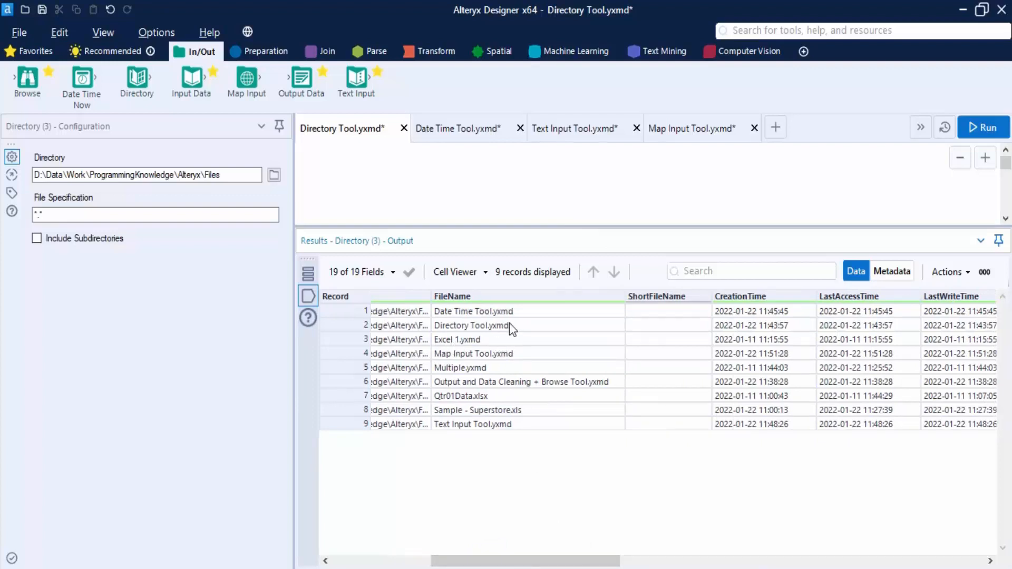
Step: Set the Directory tool's file specification to *.yxmd, include subdirectories, and run the workflow
{"action": "left_click", "coordinate": [94, 217]}
{"action": "key", "text": "BackSpace"}
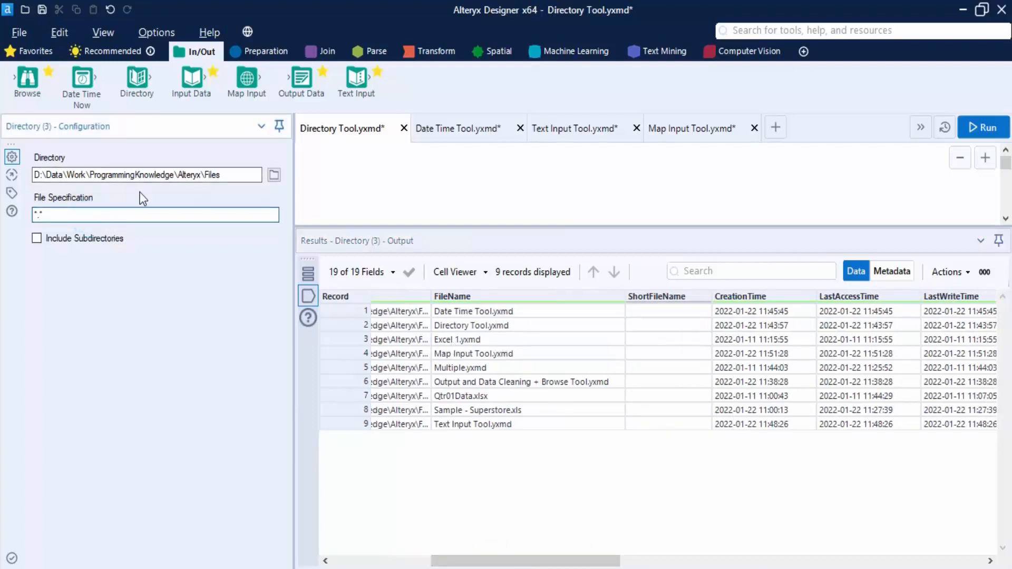
{"action": "type", "text": "yxmd"}
{"action": "left_click", "coordinate": [36, 238]}
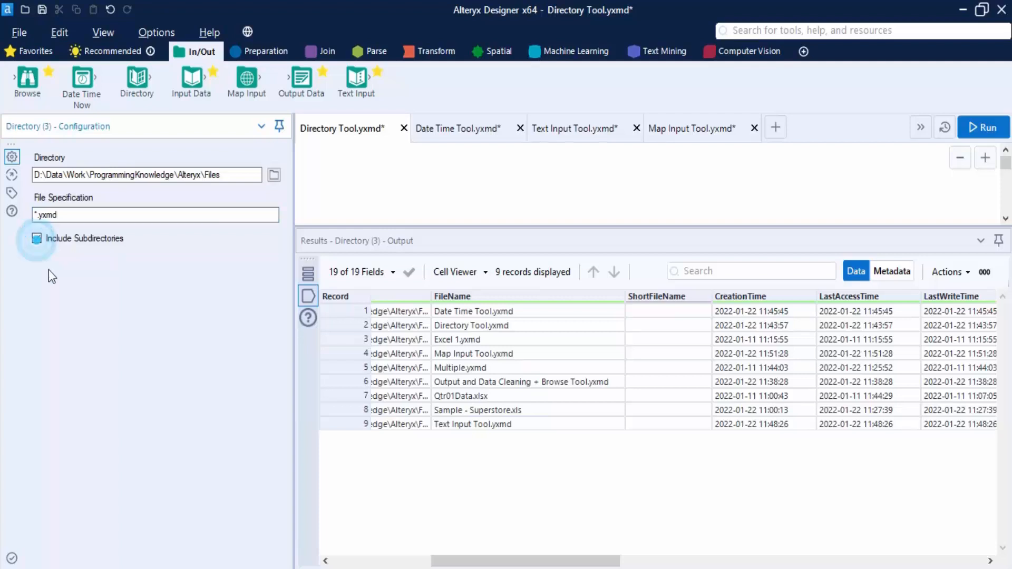
{"action": "left_click", "coordinate": [985, 127]}
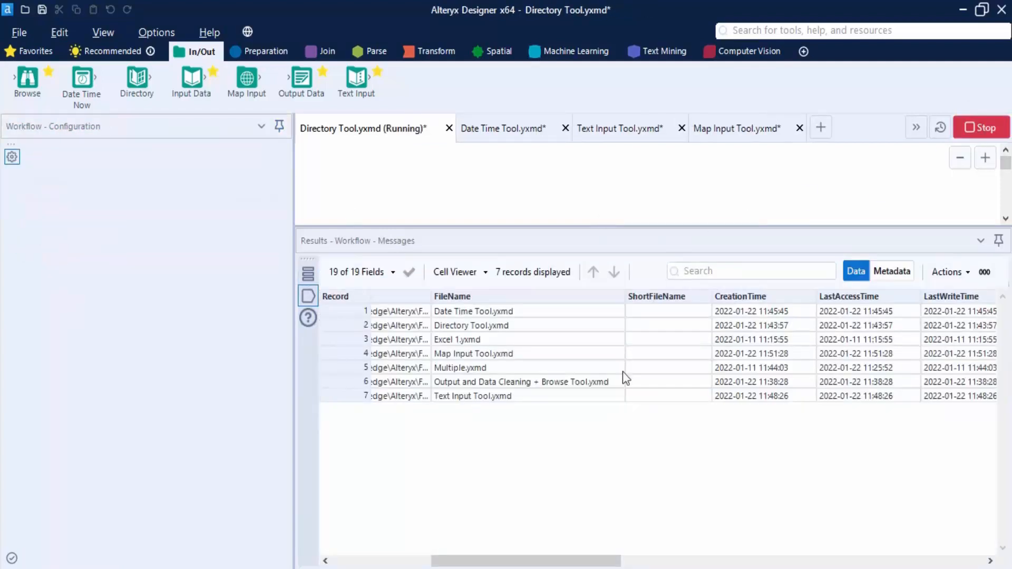
{"action": "left_click", "coordinate": [631, 352]}
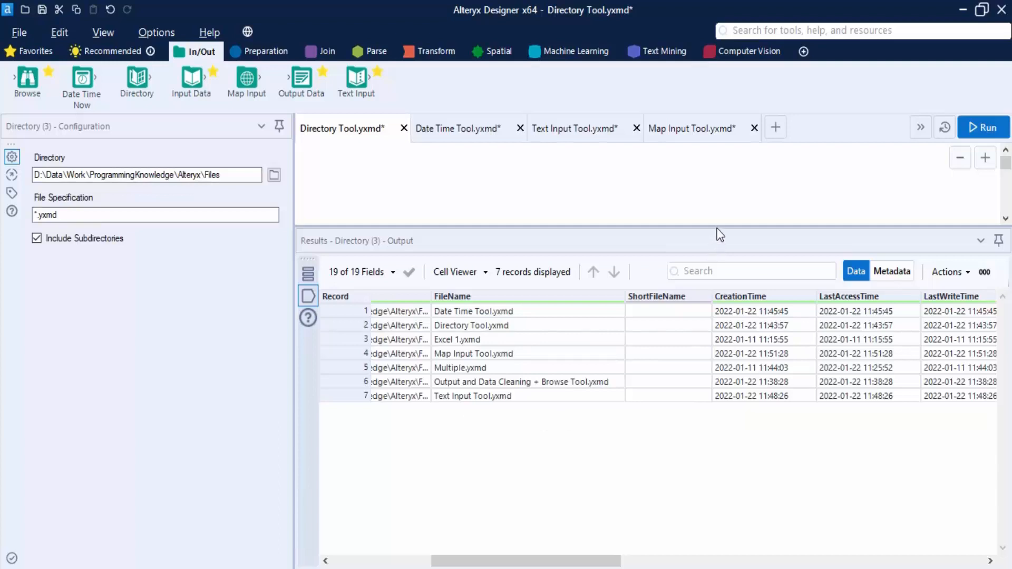
Step: Shrink the results area to bring back the canvas and save the Directory Tool workflow
{"action": "left_click_drag", "start_coordinate": [713, 226], "coordinate": [710, 363]}
{"action": "left_click", "coordinate": [714, 259]}
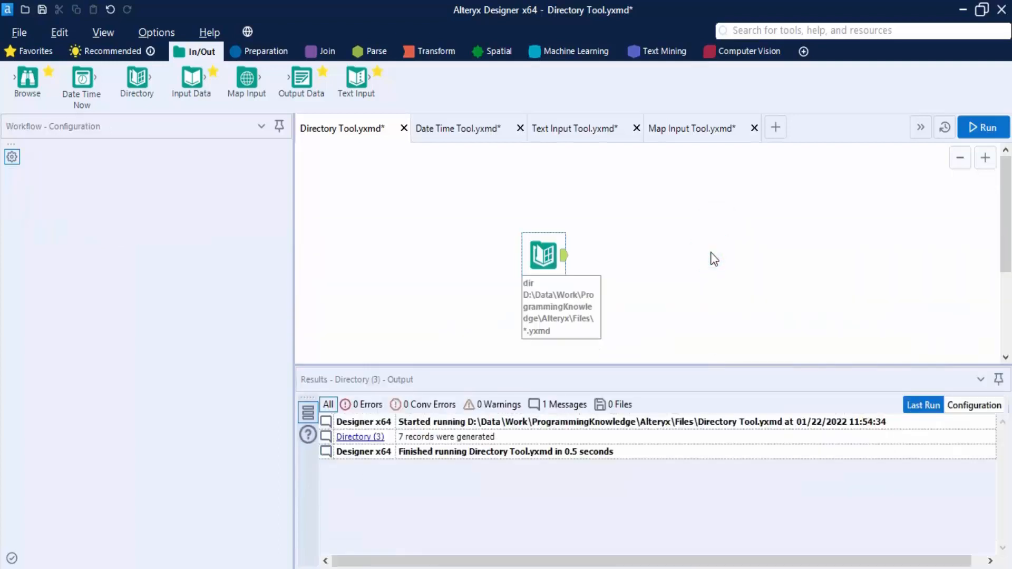
{"action": "key", "text": "ctrl+s"}
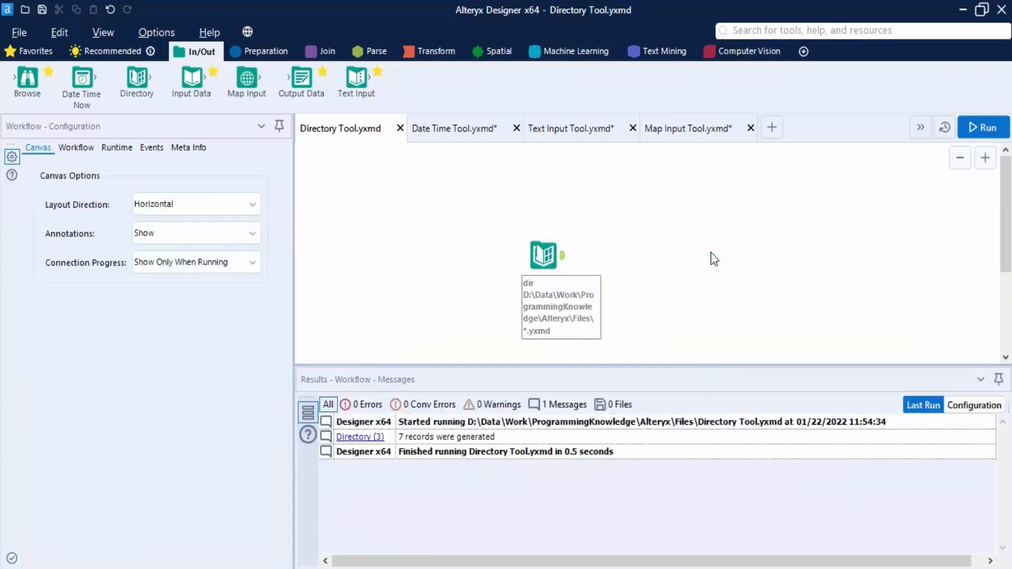
Step: Place a Date Time Now tool in the Date Time Tool workflow and run it with output format yyyy-MM-dd hh:mm:ss
{"action": "left_click", "coordinate": [432, 128]}
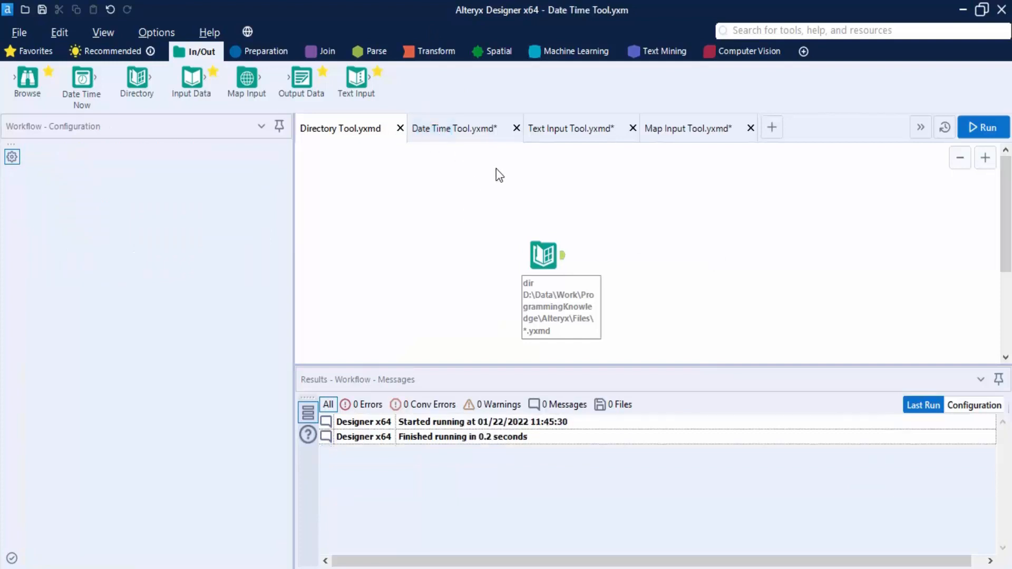
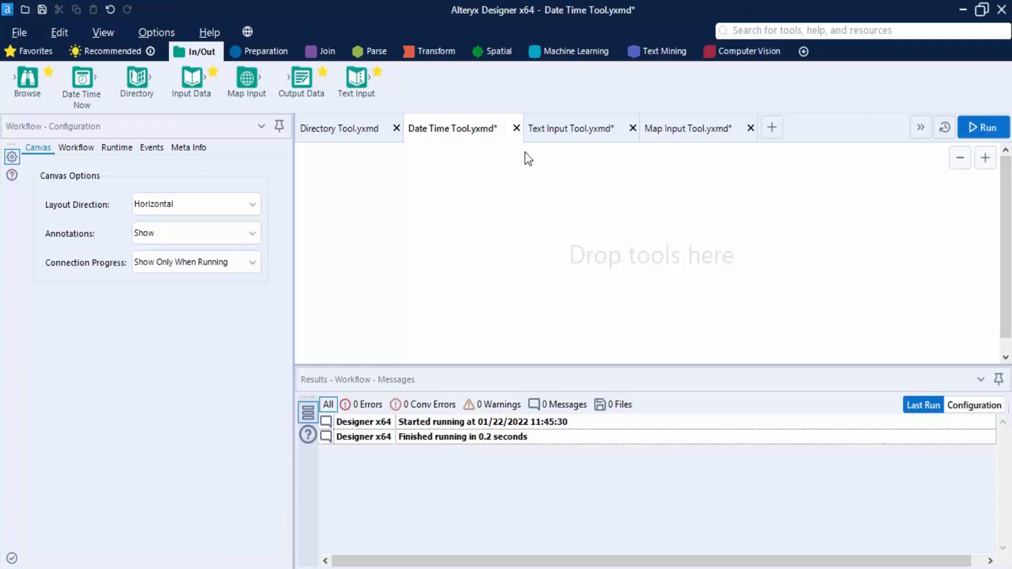
{"action": "left_click_drag", "start_coordinate": [77, 90], "coordinate": [548, 254]}
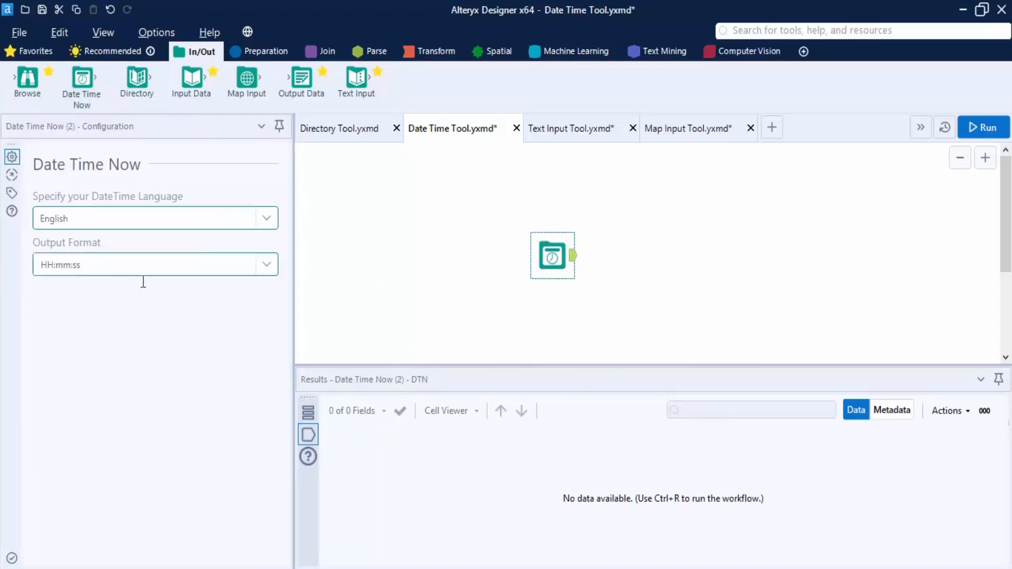
{"action": "left_click", "coordinate": [267, 266]}
{"action": "scroll", "coordinate": [105, 359], "scroll_direction": "down", "scroll_amount": 3}
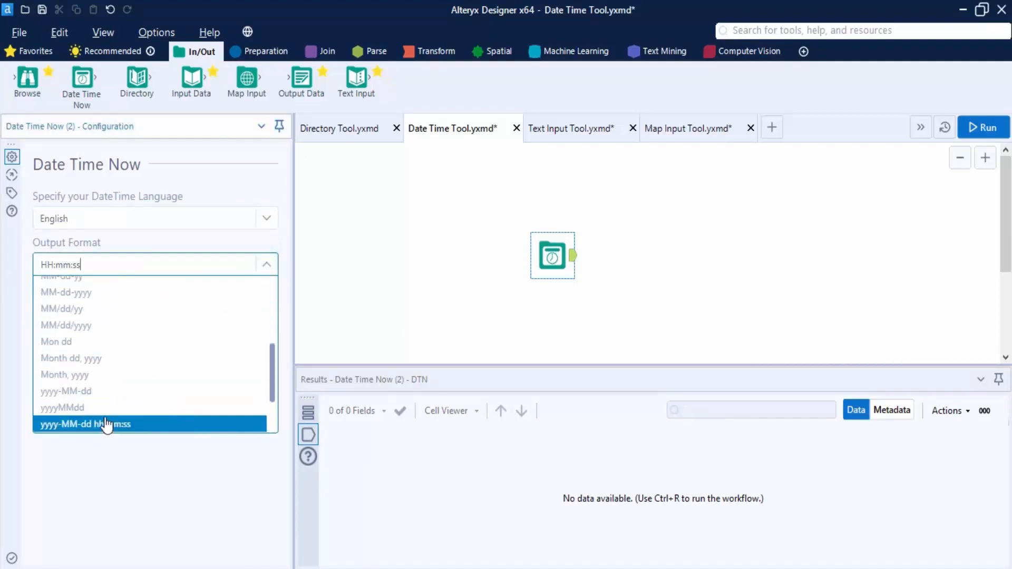
{"action": "left_click", "coordinate": [105, 427]}
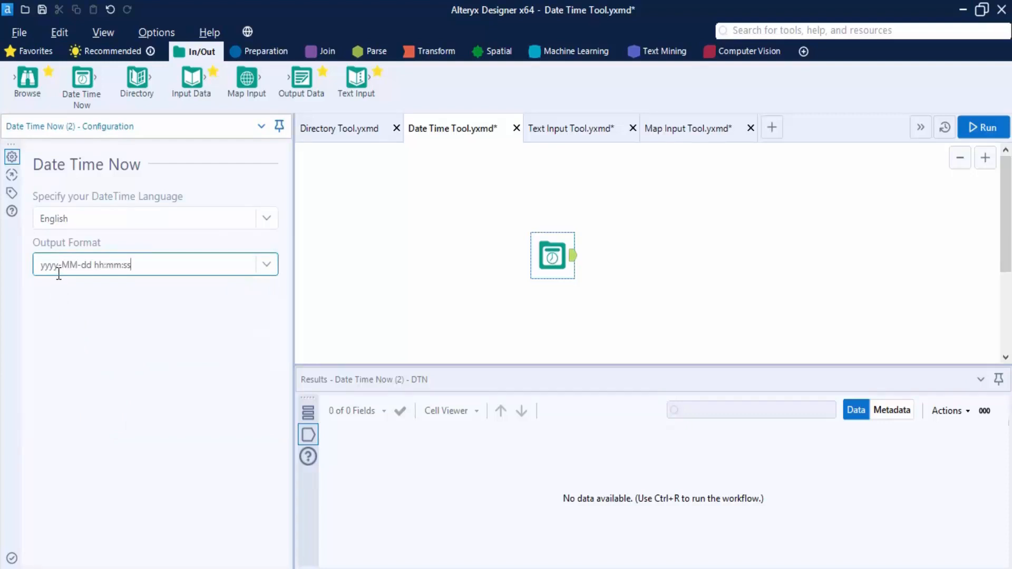
{"action": "left_click", "coordinate": [978, 127]}
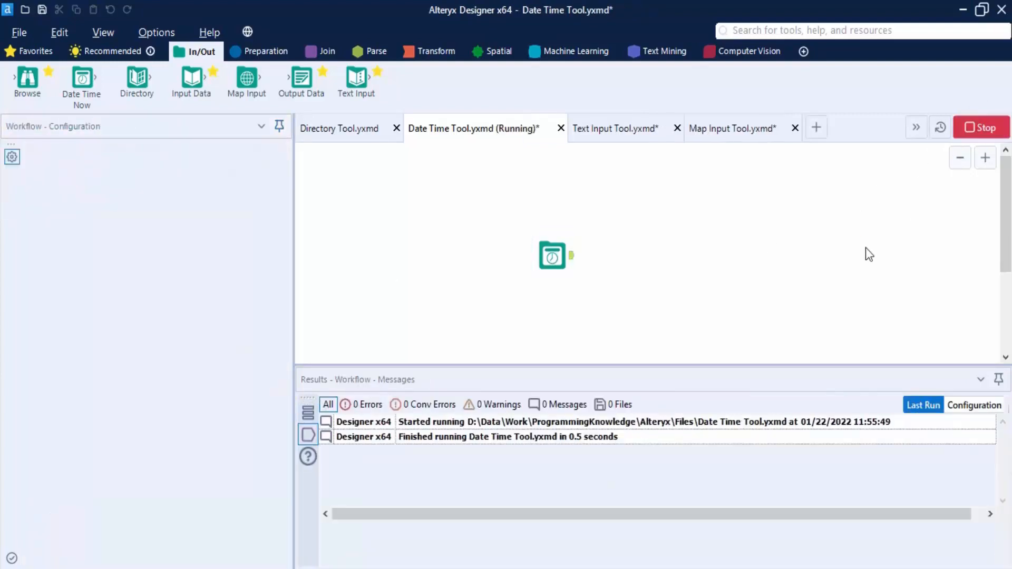
{"action": "left_click", "coordinate": [637, 353]}
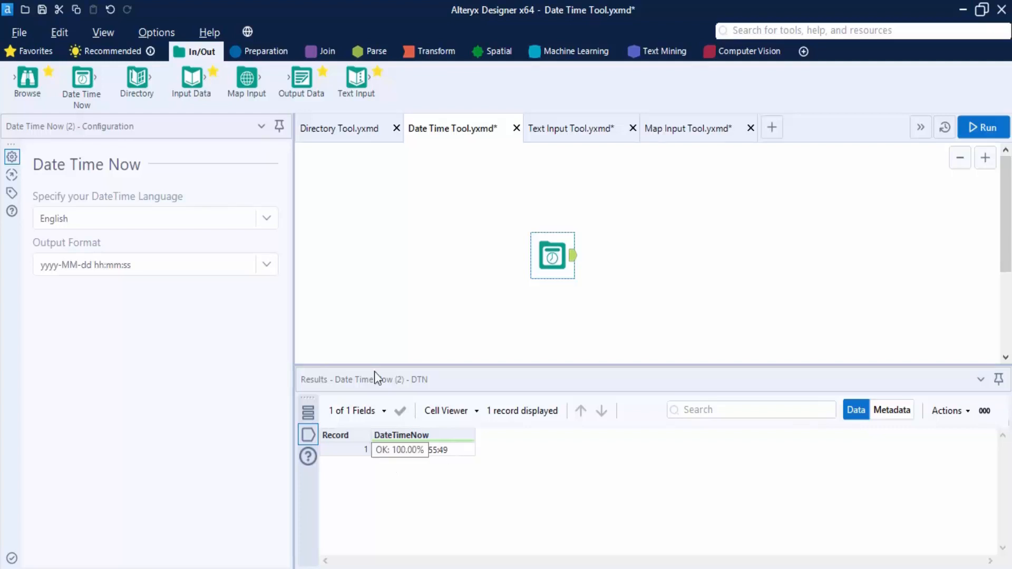
Step: Set the Date Time Now language to Español, run the workflow and dismiss the completion message
{"action": "left_click", "coordinate": [261, 220]}
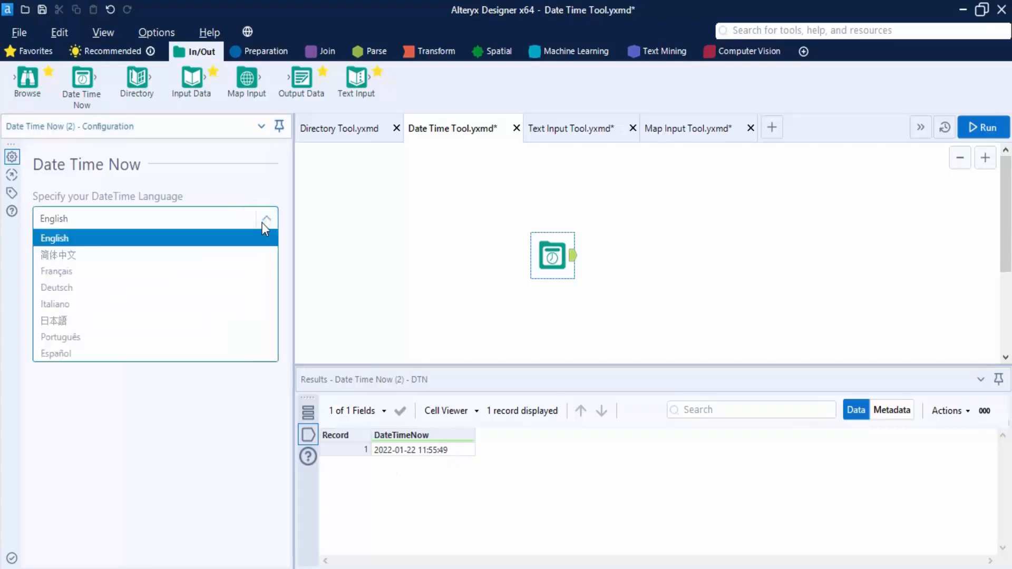
{"action": "left_click", "coordinate": [56, 354]}
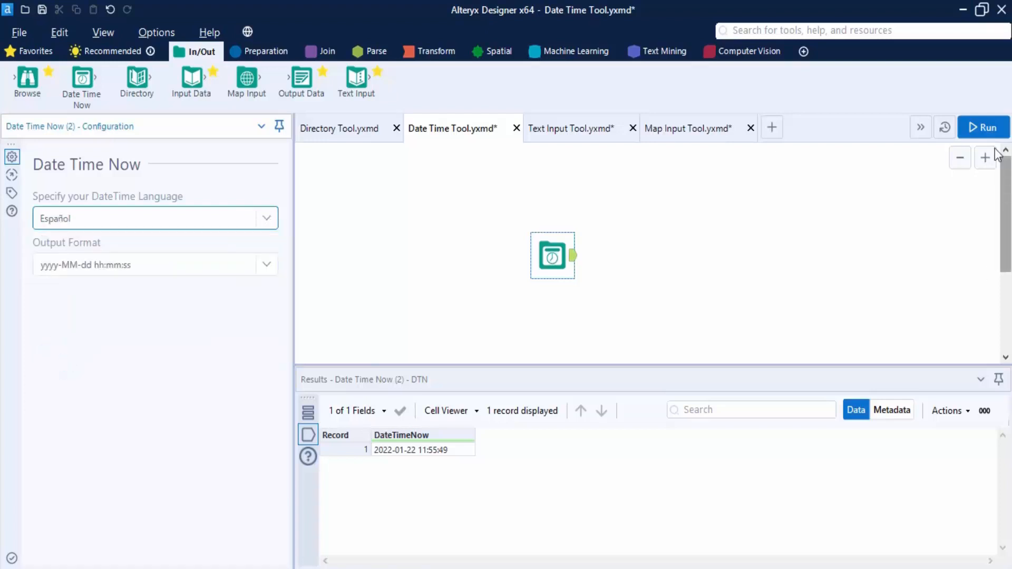
{"action": "left_click", "coordinate": [980, 127]}
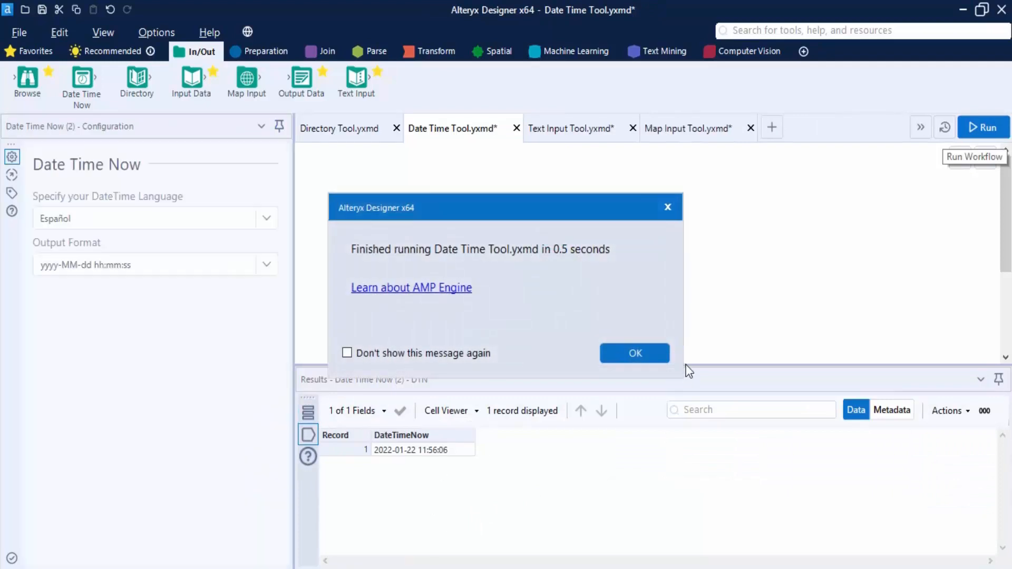
{"action": "left_click", "coordinate": [642, 353]}
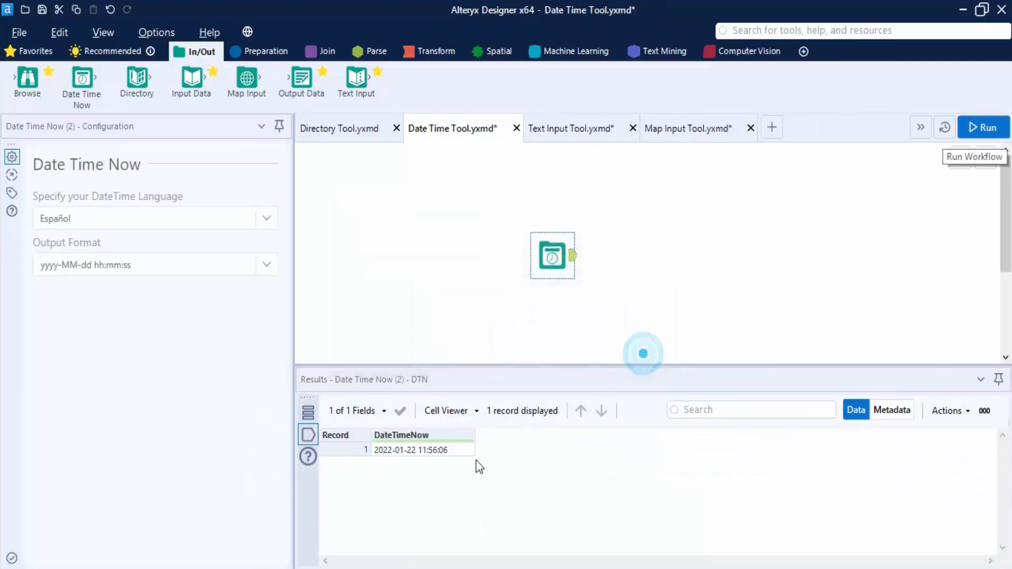
Step: Run the workflow with the Date Time Now output format d' de 'Month' de 'yyyy and save it
{"action": "left_click", "coordinate": [267, 264]}
{"action": "scroll", "coordinate": [100, 350], "scroll_direction": "up", "scroll_amount": 1}
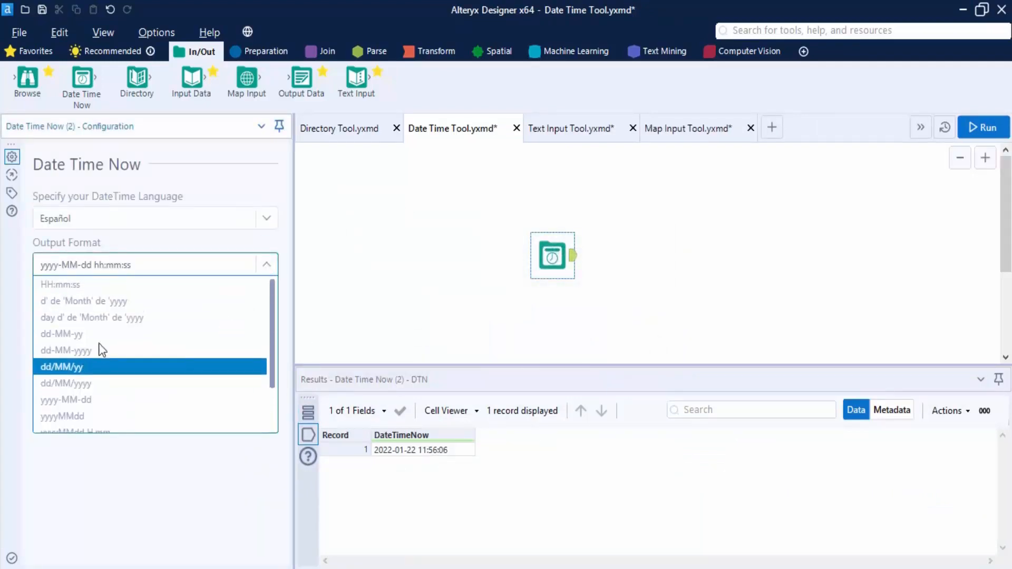
{"action": "left_click", "coordinate": [106, 296]}
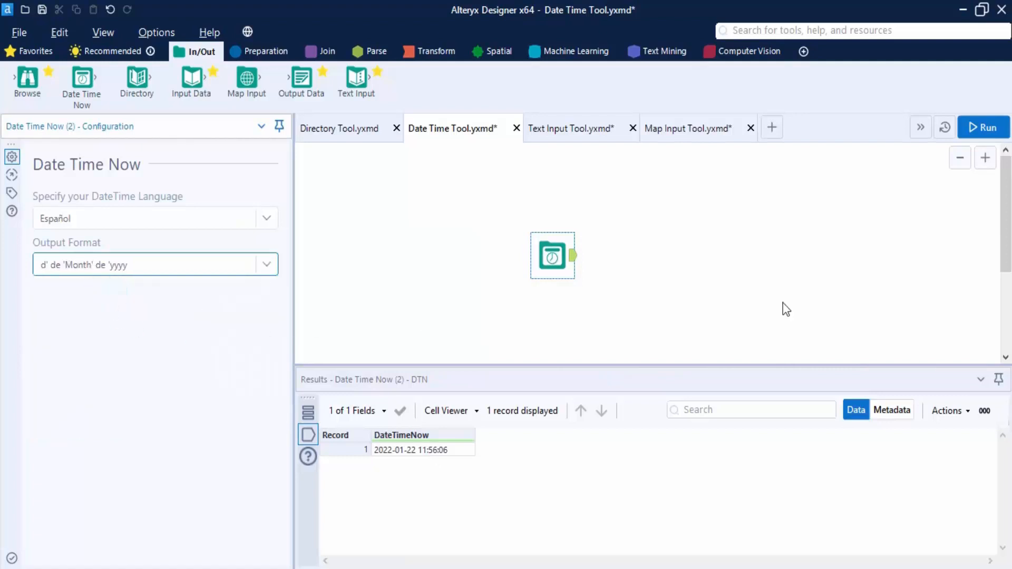
{"action": "left_click", "coordinate": [982, 127]}
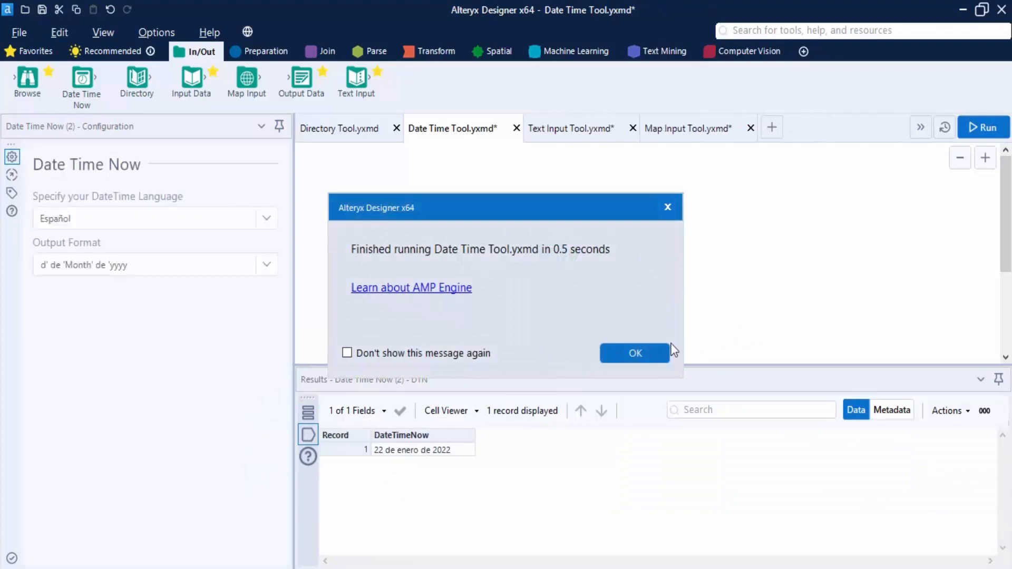
{"action": "left_click", "coordinate": [656, 348]}
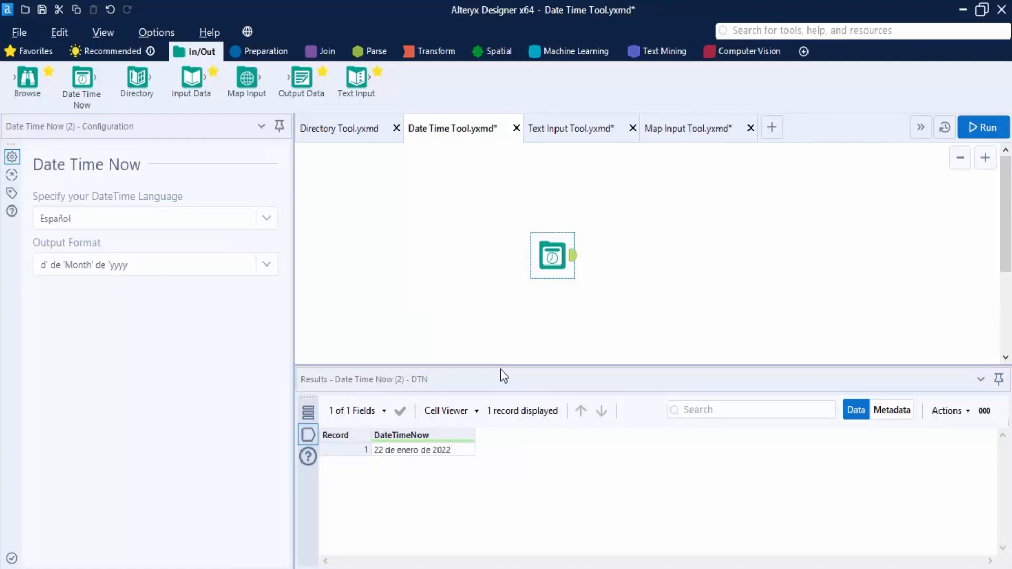
{"action": "key", "text": "ctrl+s"}
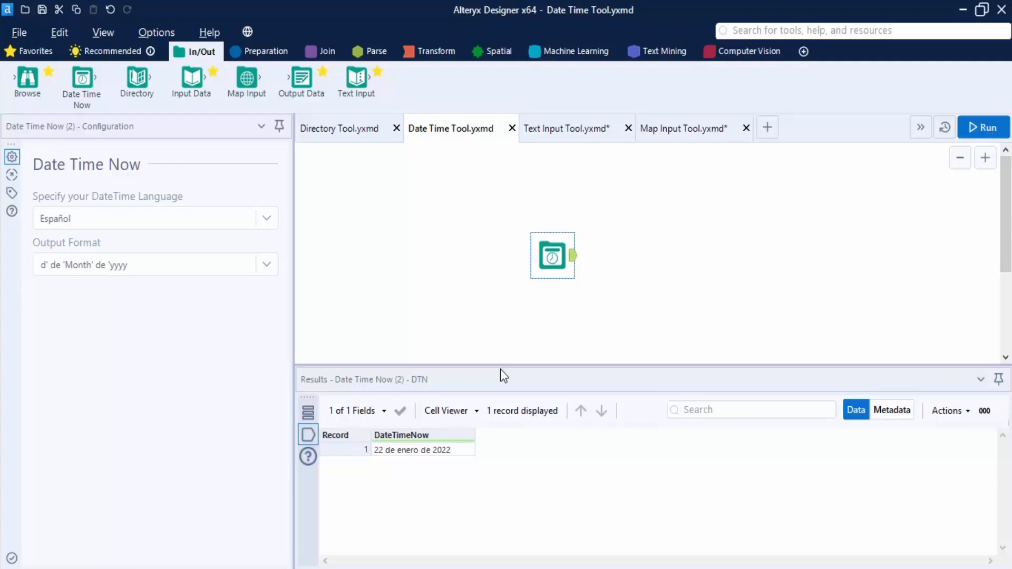
Step: Place a Text Input tool in the Text Input Tool workflow and insert a row in its table
{"action": "left_click", "coordinate": [567, 132]}
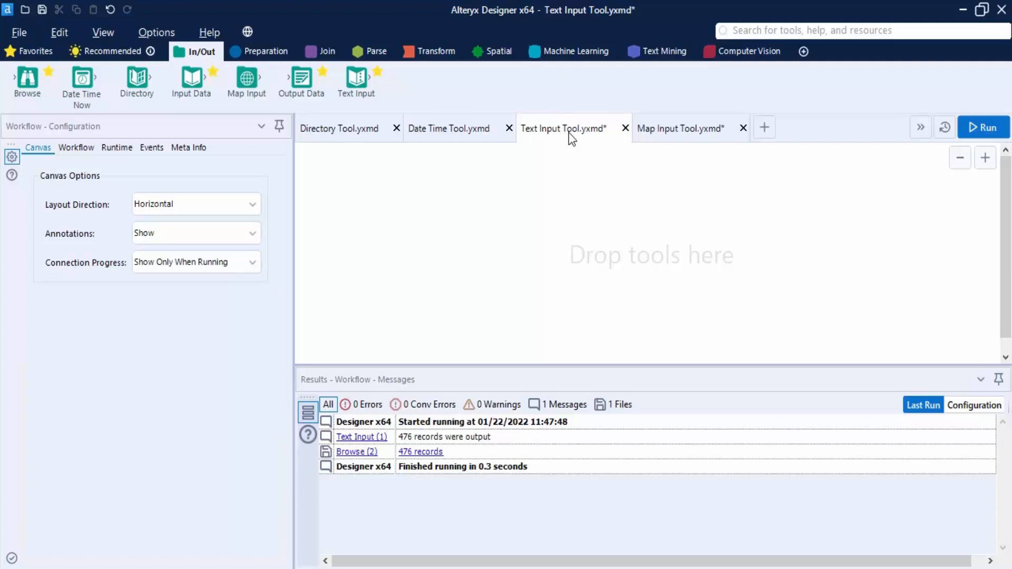
{"action": "left_click_drag", "start_coordinate": [247, 79], "coordinate": [266, 104]}
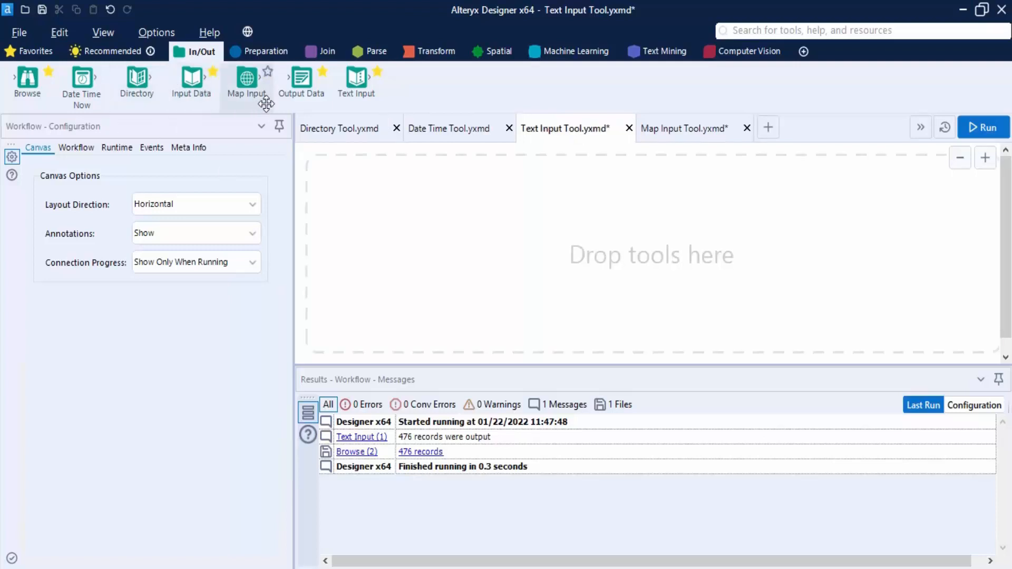
{"action": "left_click_drag", "start_coordinate": [355, 88], "coordinate": [496, 242]}
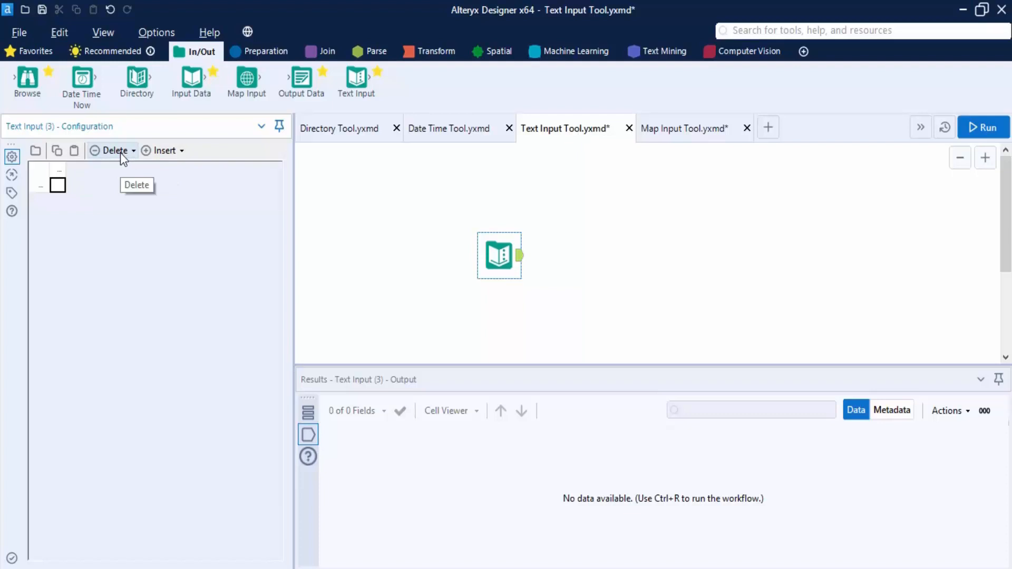
{"action": "left_click", "coordinate": [155, 153]}
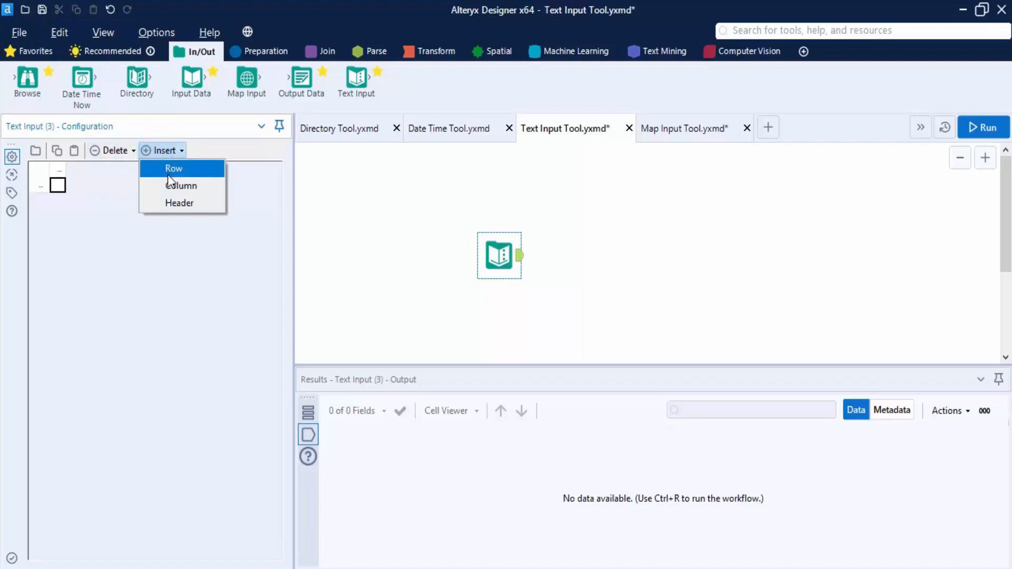
{"action": "left_click", "coordinate": [168, 174]}
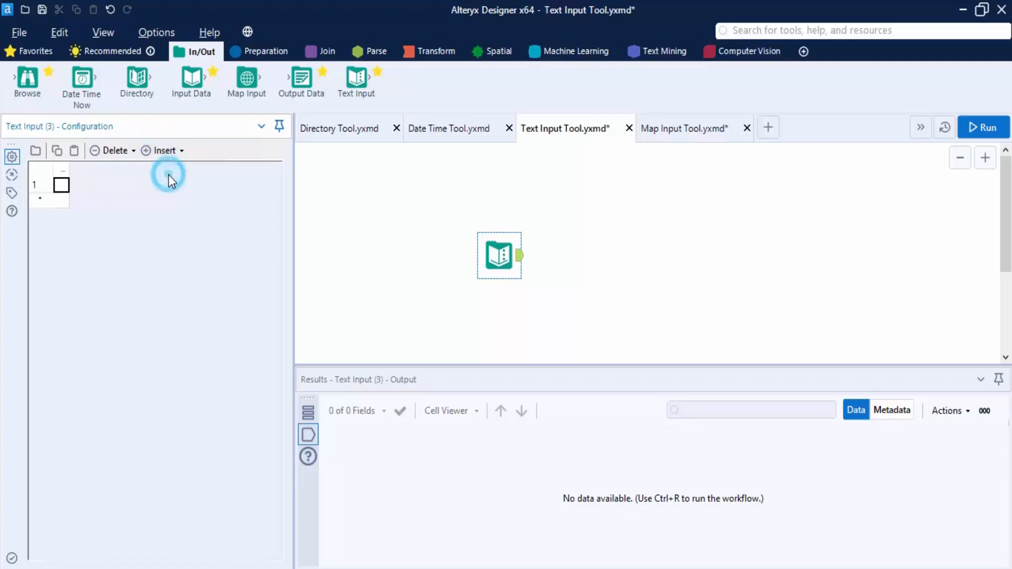
Step: Fill the Text Input table's first row with a person's first name, 12 and Delhi
{"action": "left_click", "coordinate": [63, 181]}
{"action": "type", "text": "Sameer"}
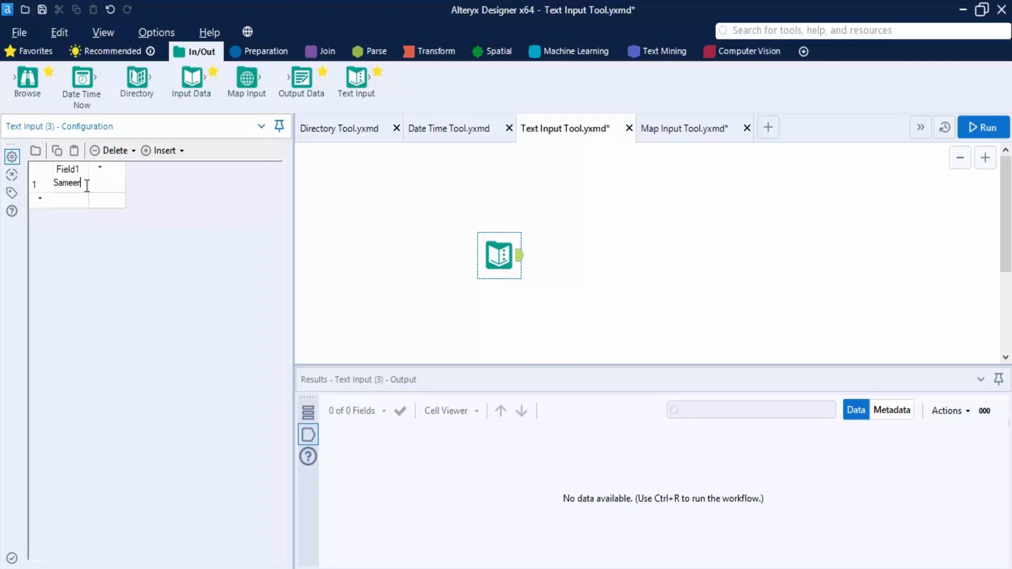
{"action": "key", "text": "Tab"}
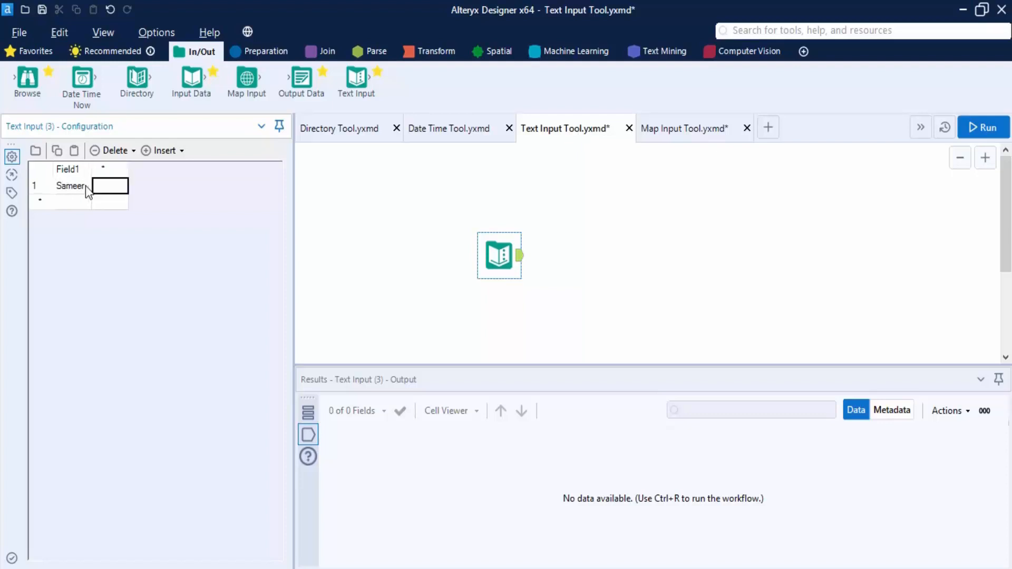
{"action": "type", "text": "12"}
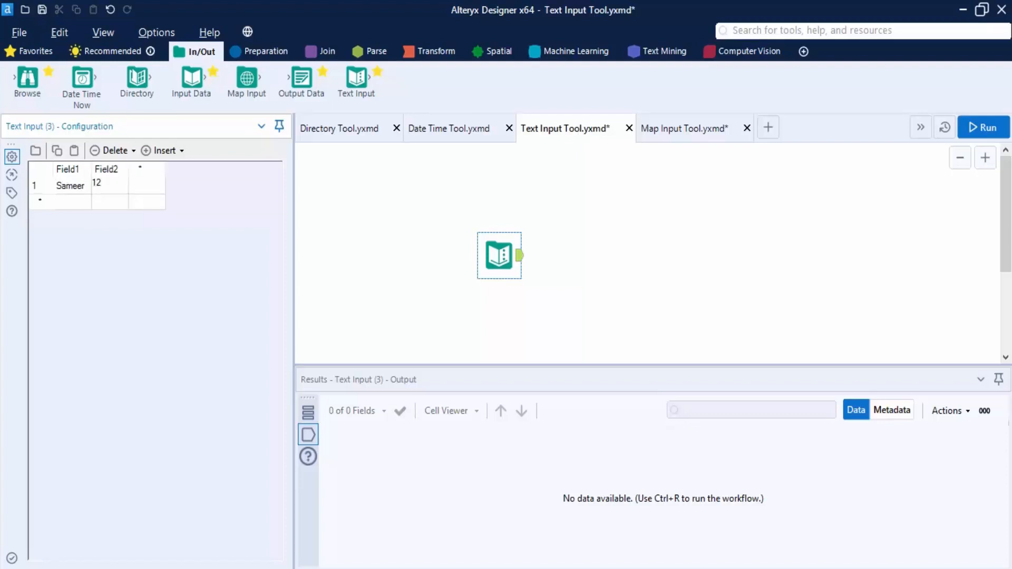
{"action": "key", "text": "Tab"}
{"action": "type", "text": "Delhi"}
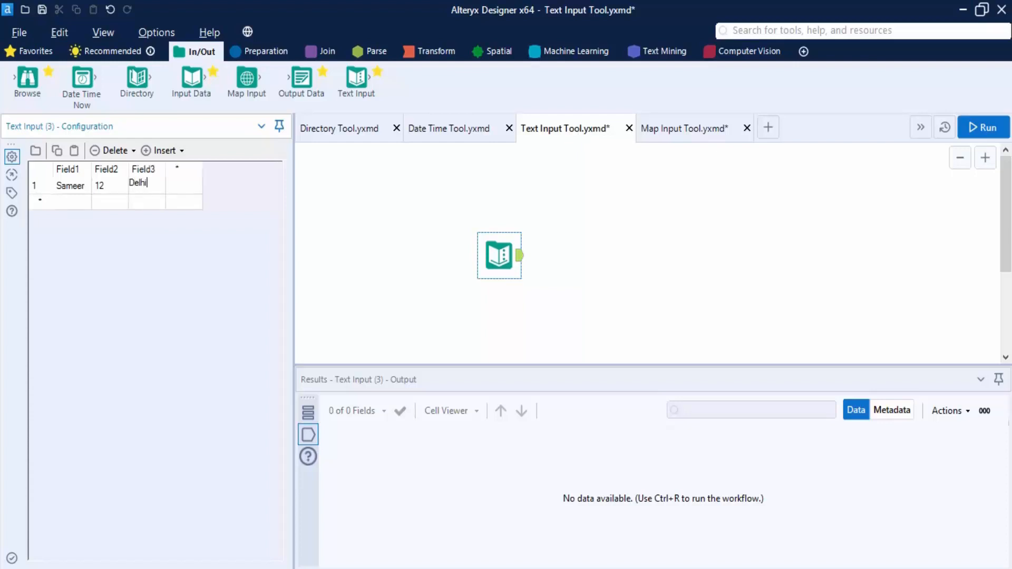
{"action": "key", "text": "Return"}
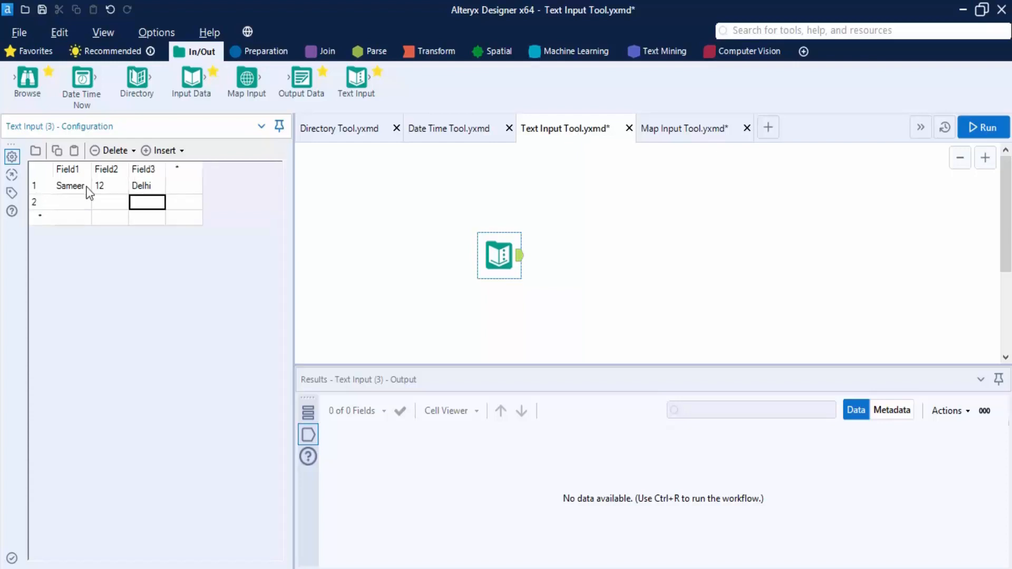
Step: Fill the Text Input table's second row with another person's first name, 34 and Mumbai
{"action": "left_click", "coordinate": [82, 203]}
{"action": "type", "text": "Amar"}
{"action": "key", "text": "Tab"}
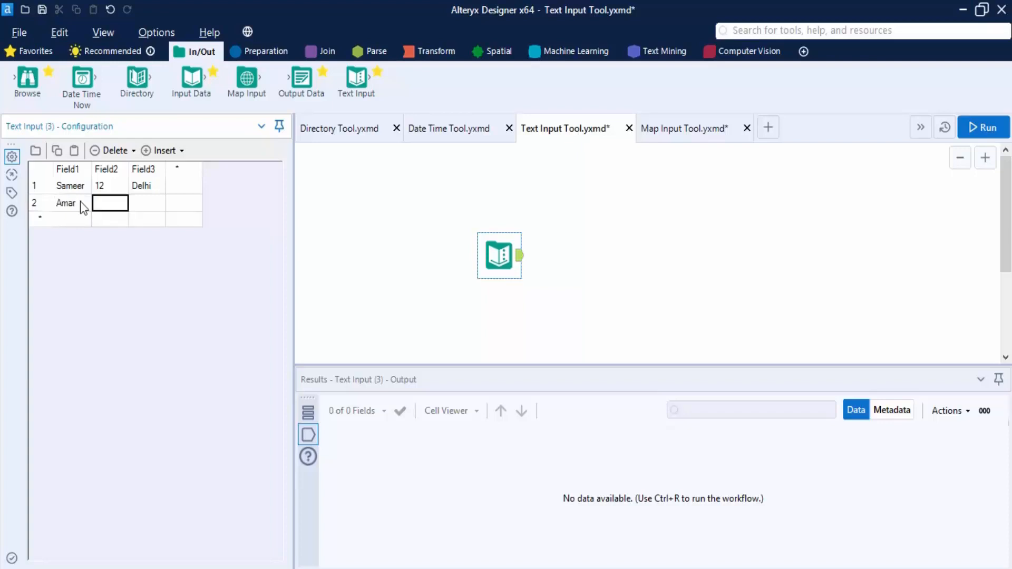
{"action": "type", "text": "34"}
{"action": "key", "text": "Tab"}
{"action": "type", "text": "Mumbai"}
{"action": "key", "text": "Return"}
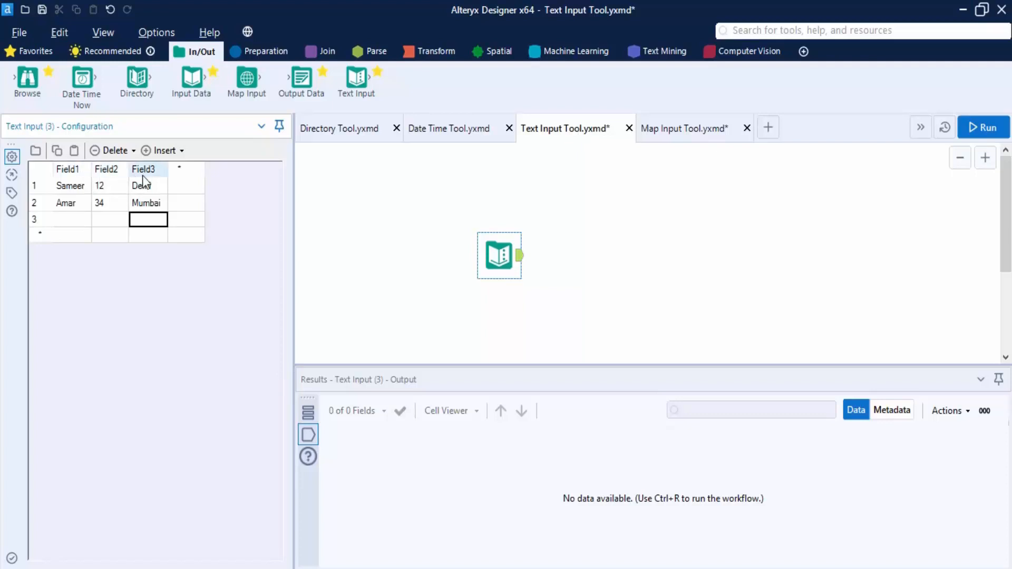
Step: Rename the three column headers to Name, Age and City, and run the Text Input Tool workflow
{"action": "double_click", "coordinate": [72, 168]}
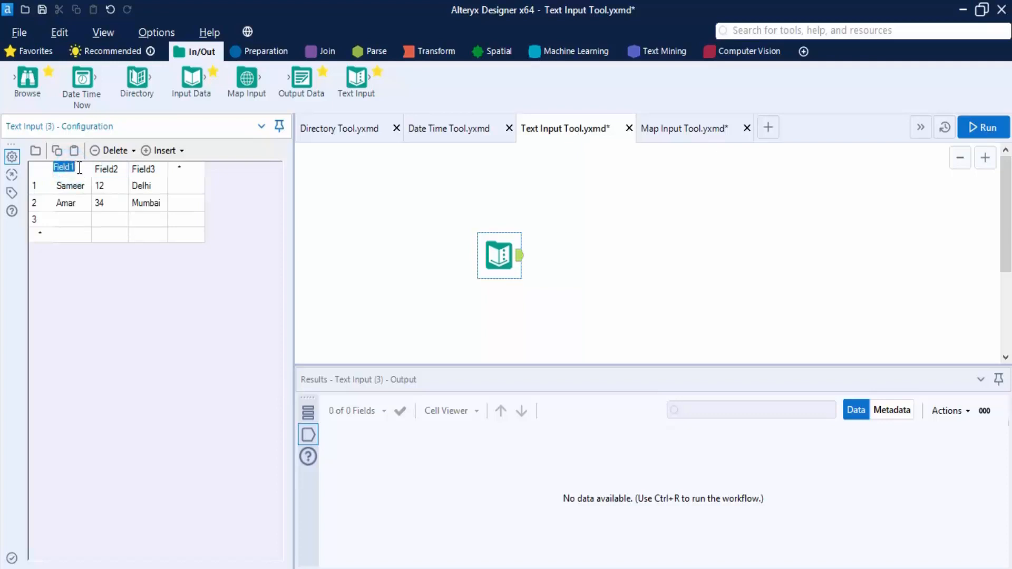
{"action": "type", "text": "Name"}
{"action": "double_click", "coordinate": [100, 169]}
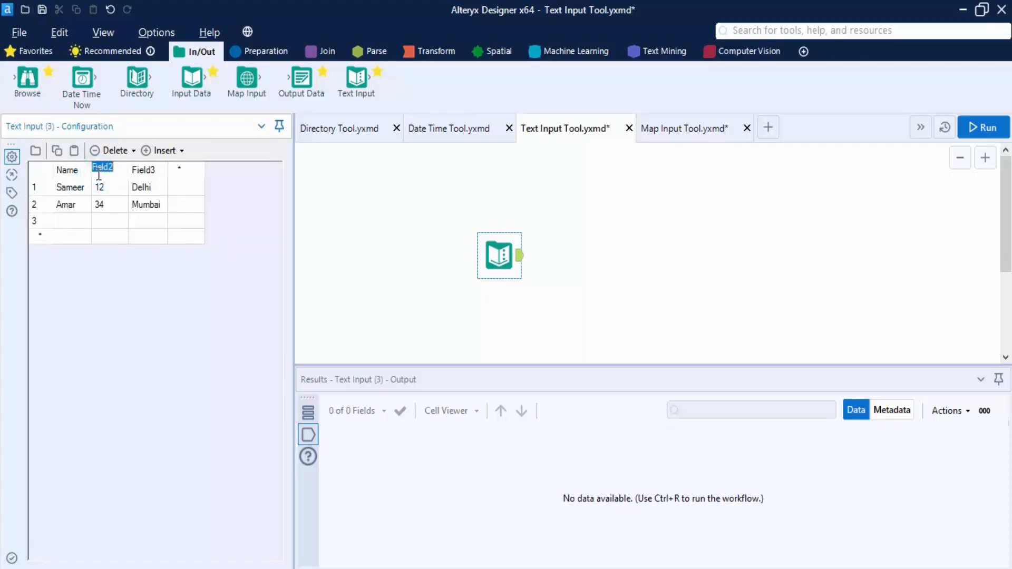
{"action": "type", "text": "Age"}
{"action": "left_click", "coordinate": [148, 172]}
{"action": "type", "text": "City"}
{"action": "key", "text": "Return"}
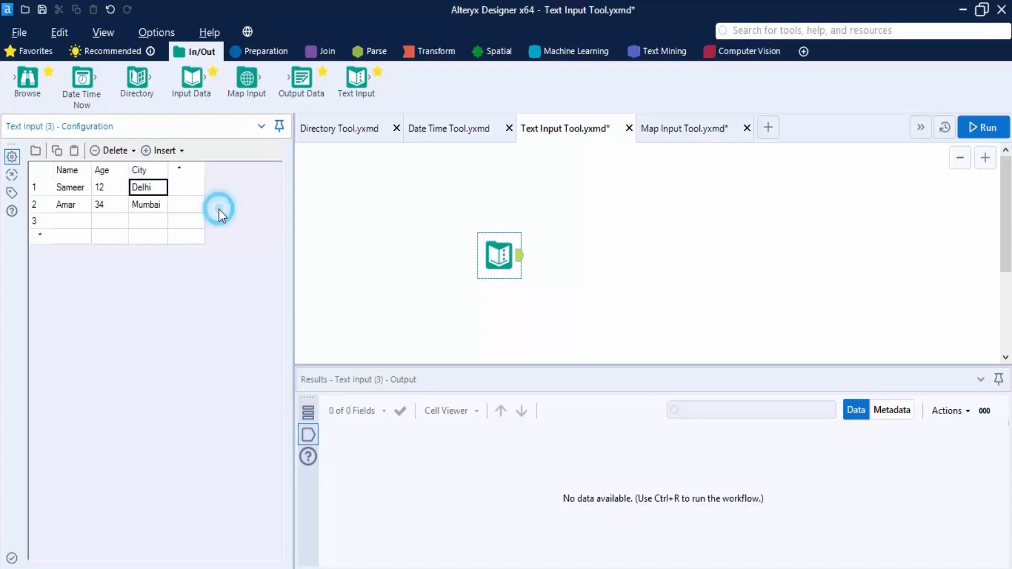
{"action": "left_click", "coordinate": [980, 127]}
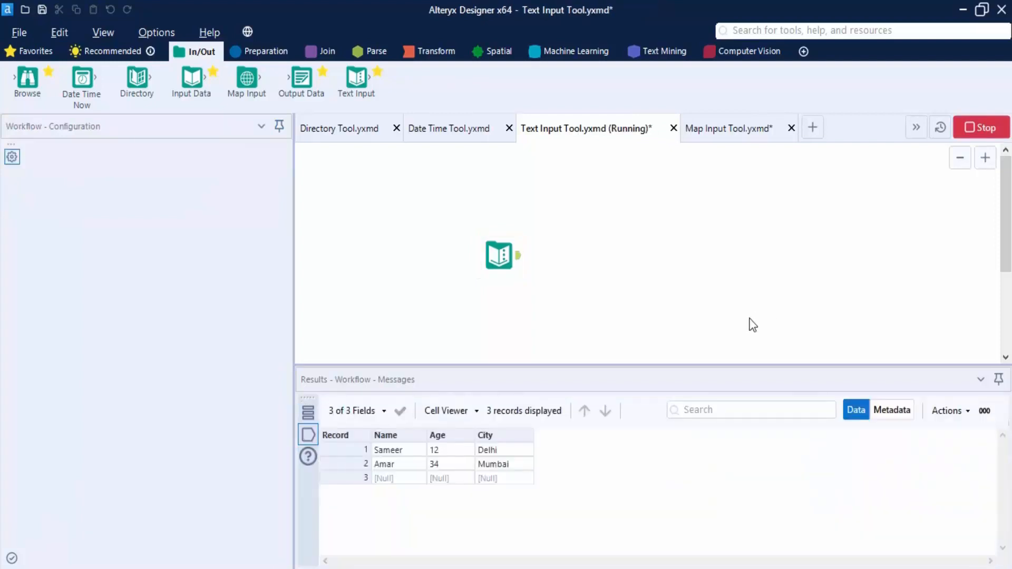
{"action": "left_click", "coordinate": [635, 351]}
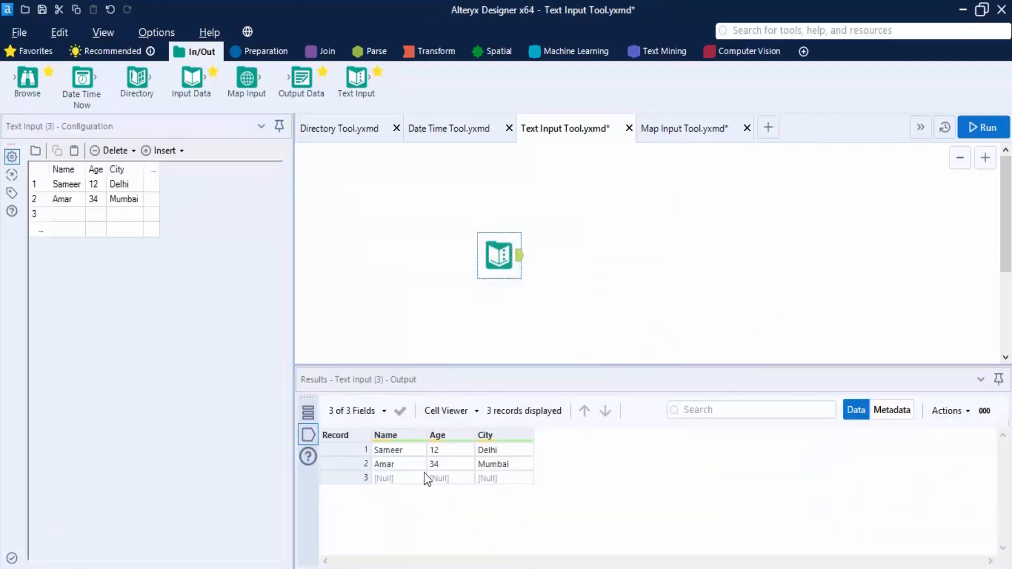
Step: Import the Consumer sheet of Output Excel.xlsx from the Desktop into the Text Input table and run the workflow
{"action": "left_click", "coordinate": [66, 184]}
{"action": "left_click", "coordinate": [35, 150]}
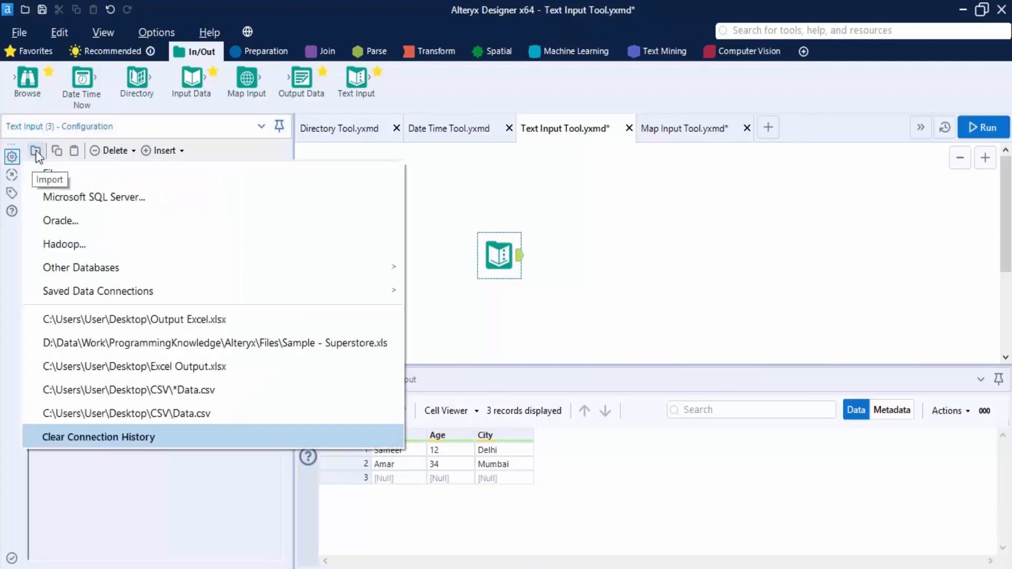
{"action": "left_click", "coordinate": [68, 185]}
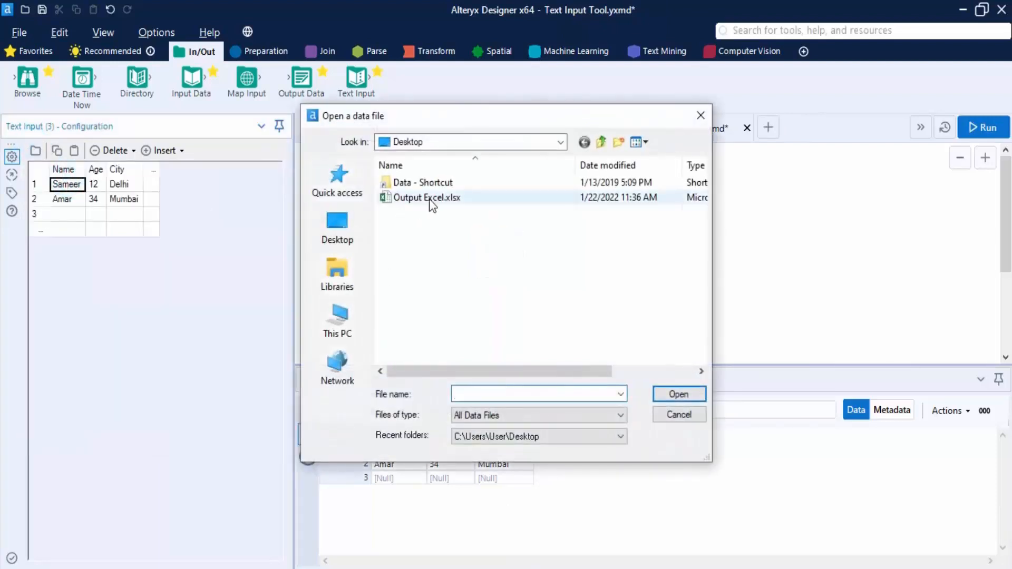
{"action": "left_click", "coordinate": [426, 197]}
{"action": "left_click", "coordinate": [679, 395]}
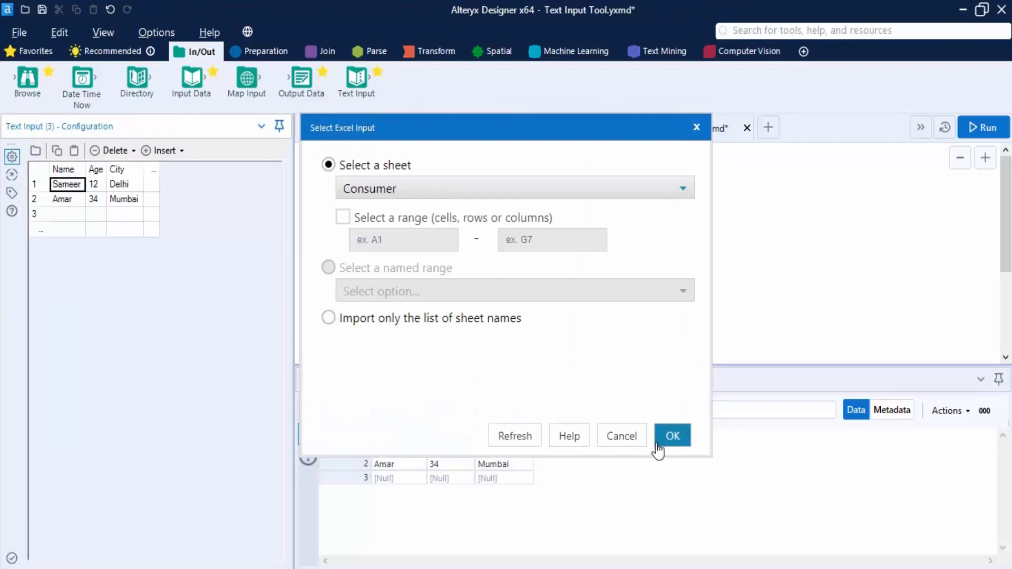
{"action": "left_click", "coordinate": [682, 436]}
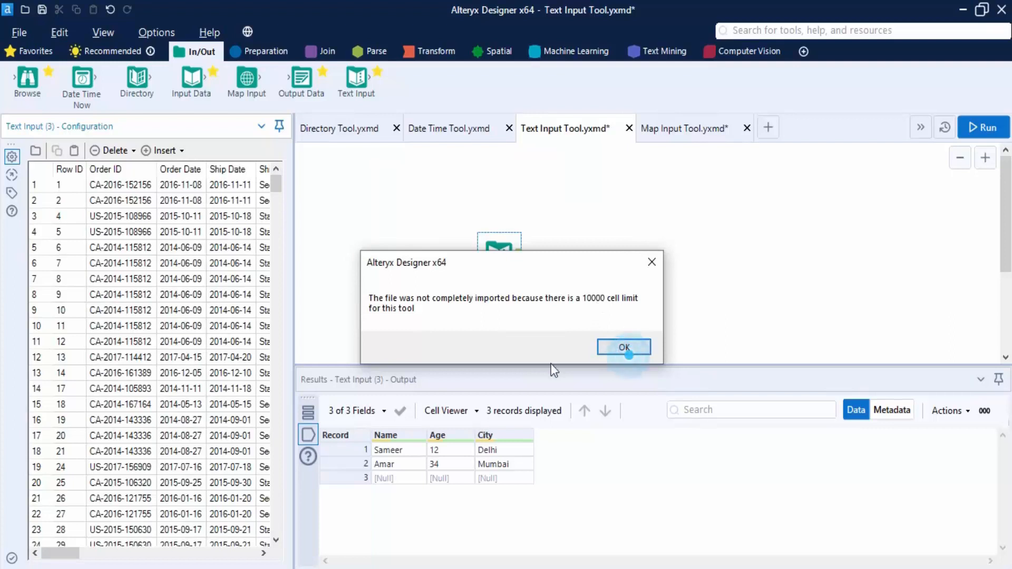
{"action": "left_click", "coordinate": [612, 346]}
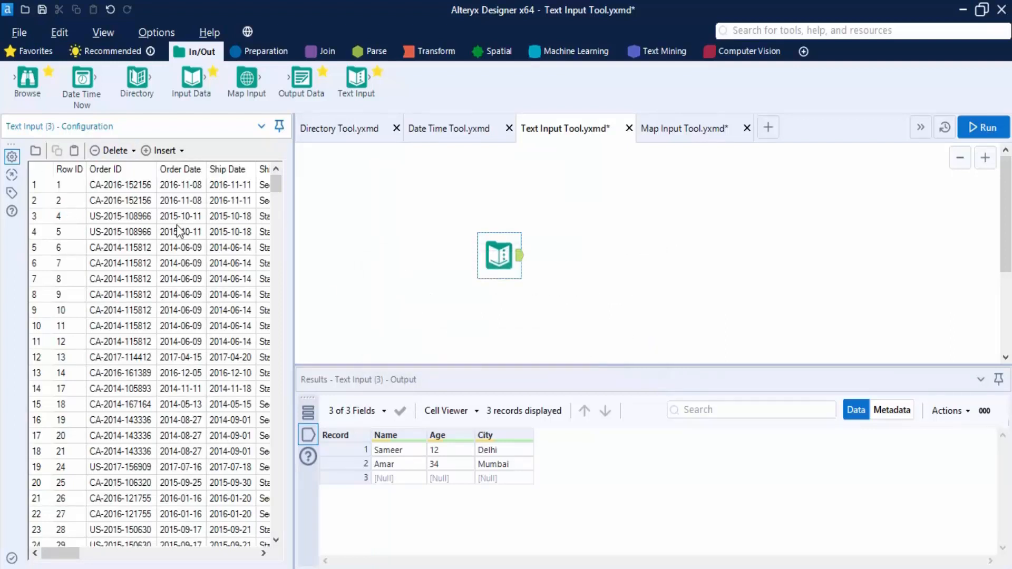
{"action": "left_click", "coordinate": [985, 128]}
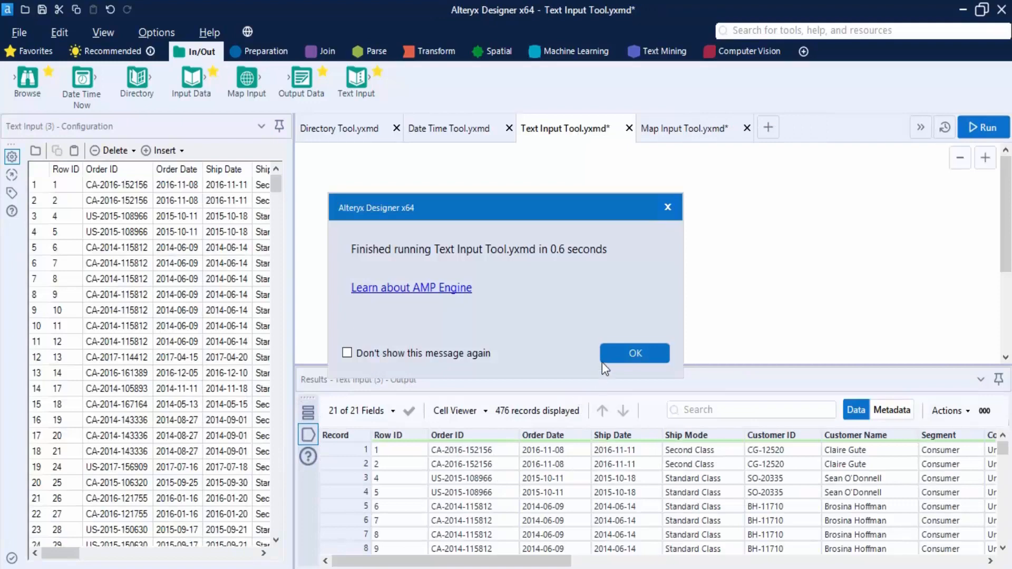
{"action": "left_click", "coordinate": [605, 356]}
Step: Look through the imported Consumer records in the enlarged results and save the Text Input Tool workflow
{"action": "left_click_drag", "start_coordinate": [568, 562], "coordinate": [631, 260]}
{"action": "scroll", "coordinate": [630, 473], "scroll_direction": "down", "scroll_amount": 20}
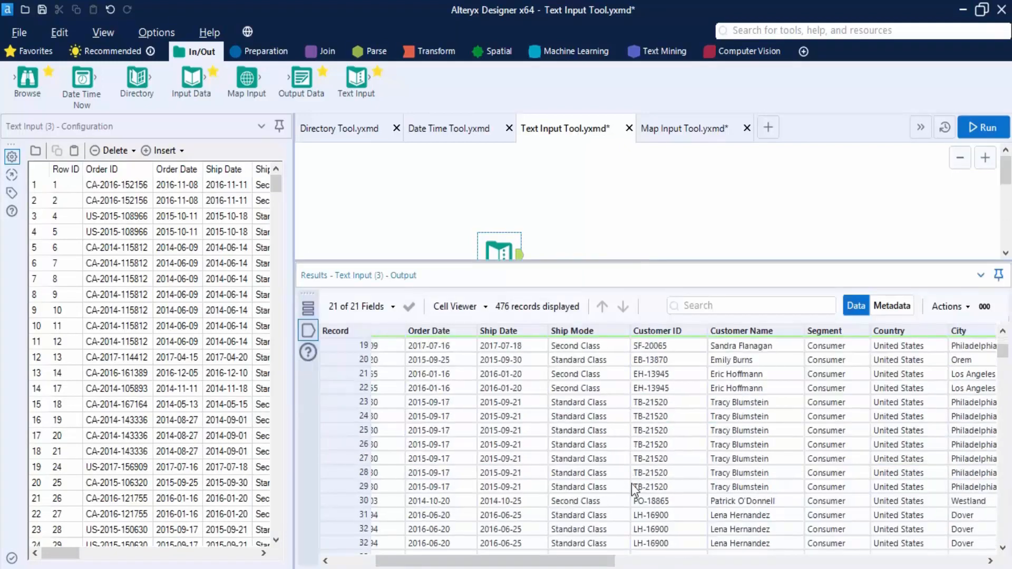
{"action": "scroll", "coordinate": [631, 494], "scroll_direction": "down", "scroll_amount": 20}
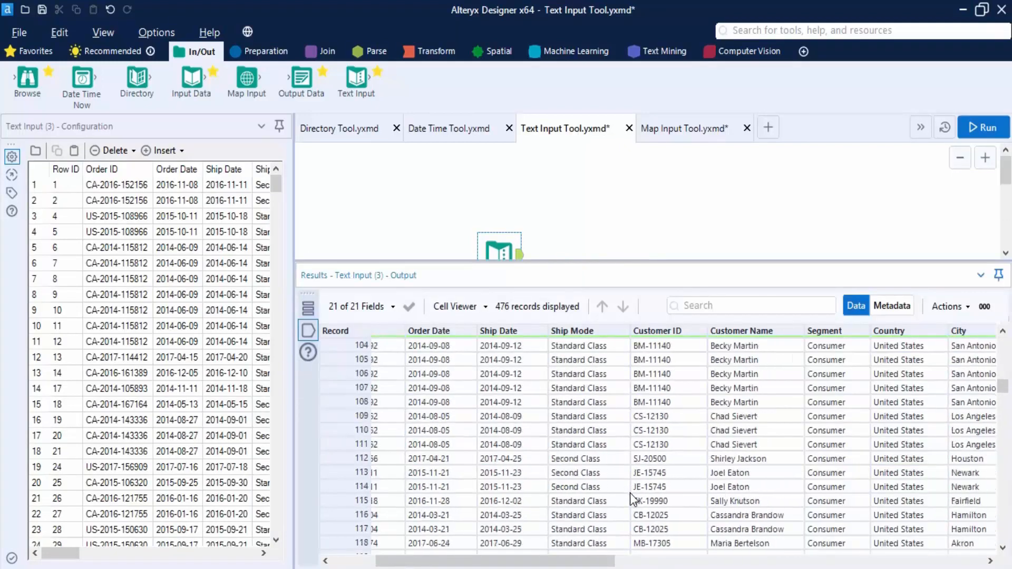
{"action": "scroll", "coordinate": [629, 500], "scroll_direction": "down", "scroll_amount": 20}
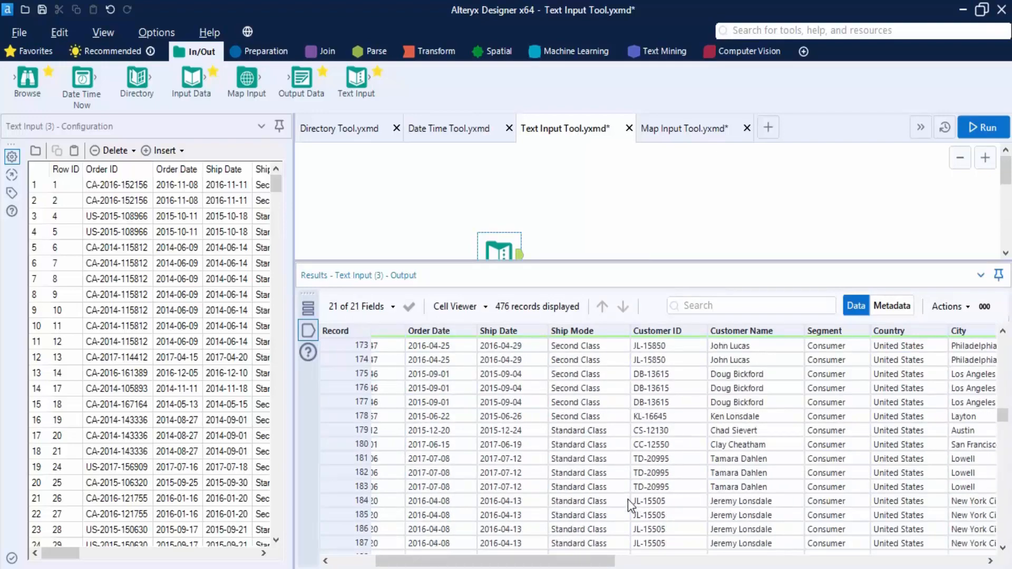
{"action": "scroll", "coordinate": [630, 511], "scroll_direction": "up", "scroll_amount": 20}
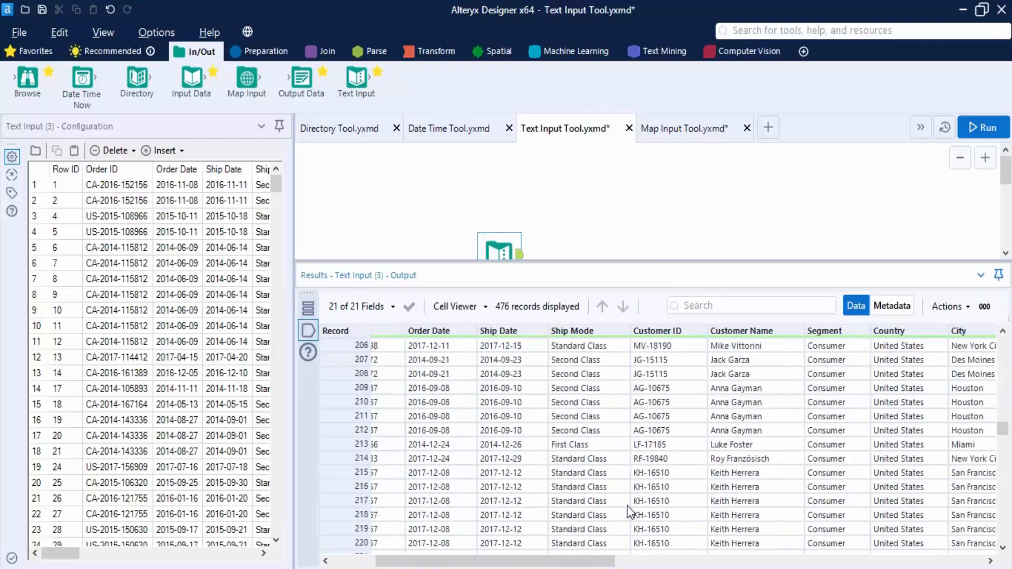
{"action": "scroll", "coordinate": [628, 511], "scroll_direction": "up", "scroll_amount": 20}
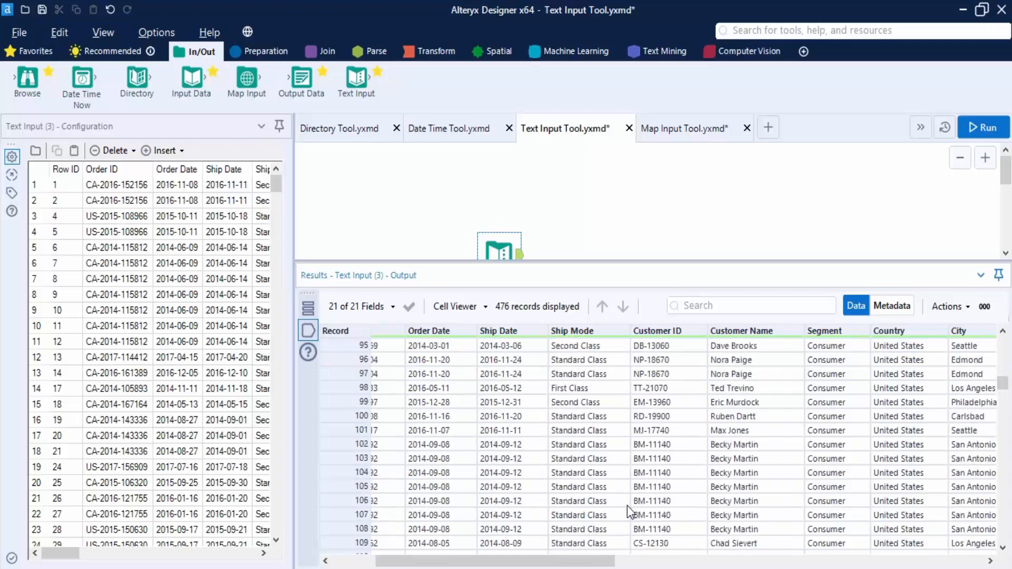
{"action": "scroll", "coordinate": [631, 511], "scroll_direction": "up", "scroll_amount": 13}
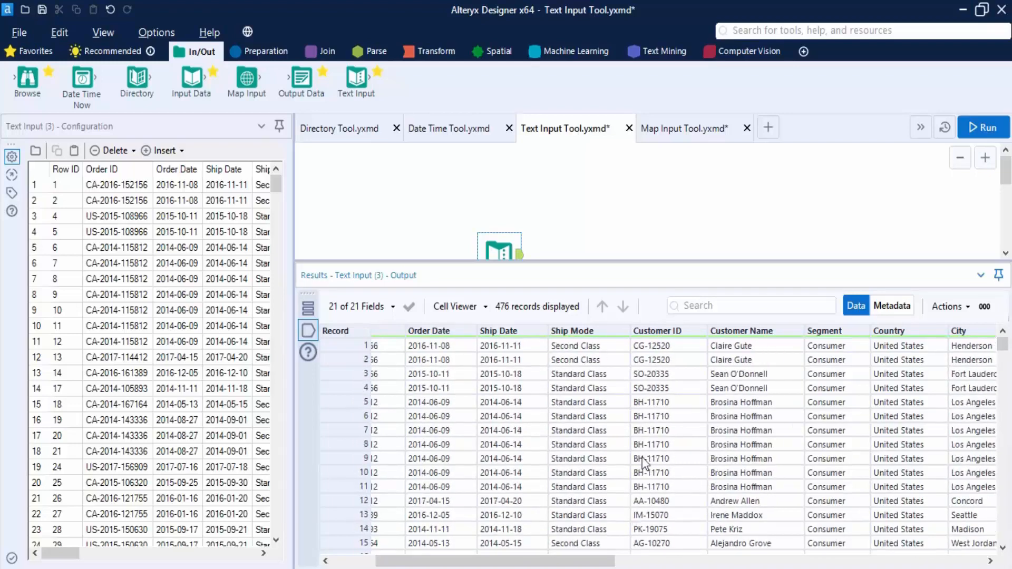
{"action": "left_click_drag", "start_coordinate": [633, 260], "coordinate": [624, 343]}
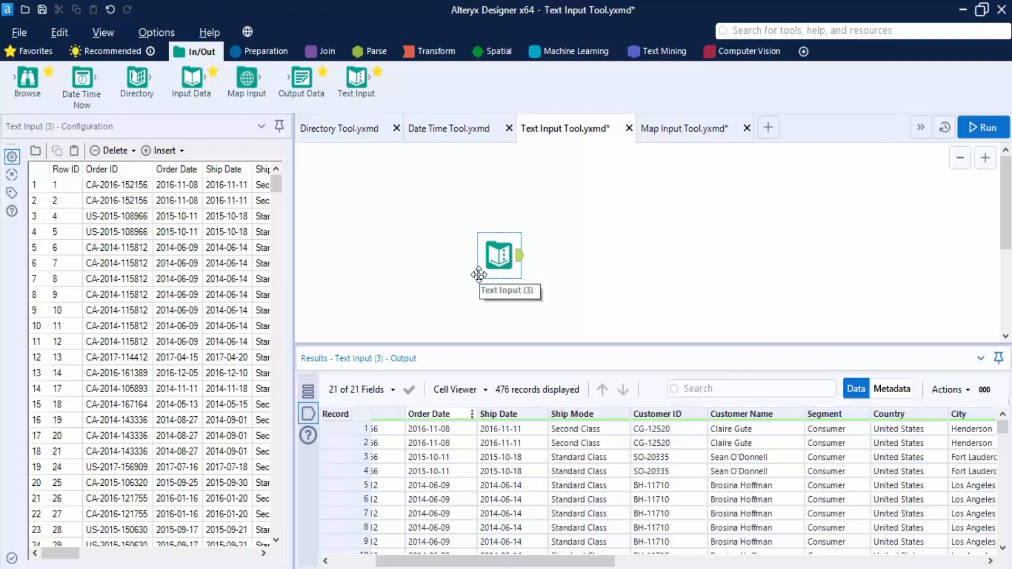
{"action": "key", "text": "ctrl+s"}
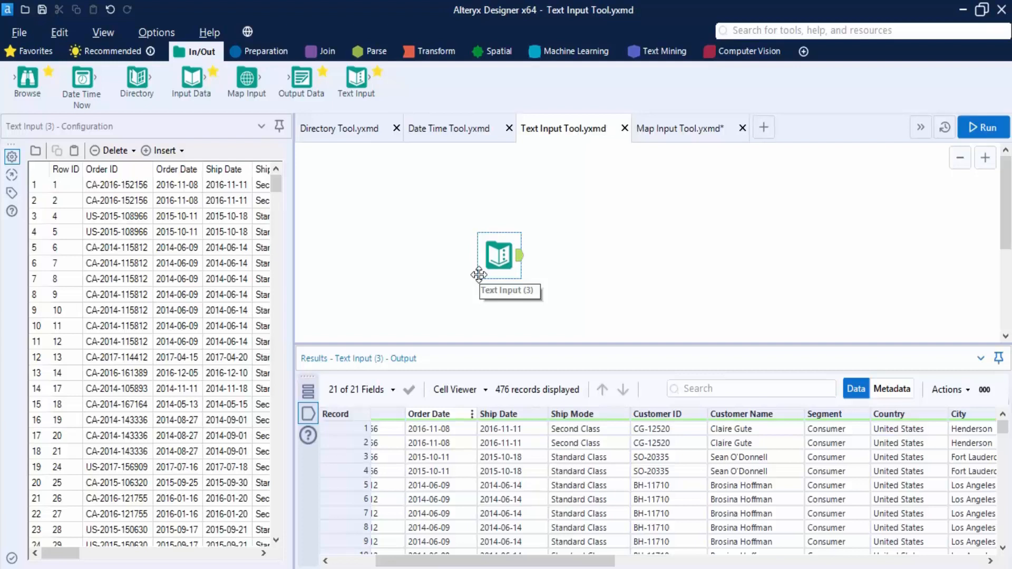
Step: Delete the Order ID and Order Date columns from the Text Input table
{"action": "left_click", "coordinate": [119, 172]}
{"action": "left_click", "coordinate": [111, 151]}
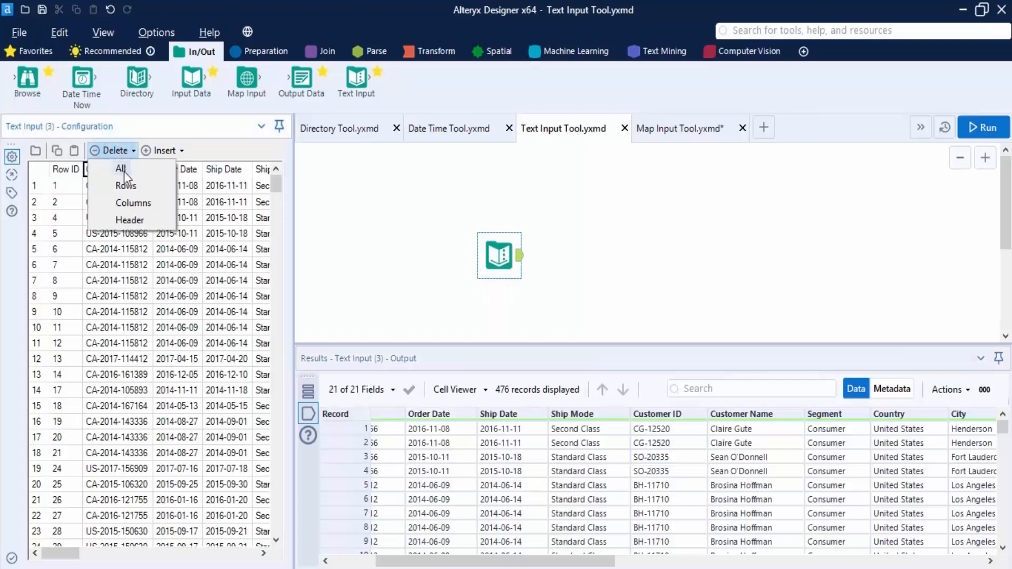
{"action": "left_click", "coordinate": [135, 196]}
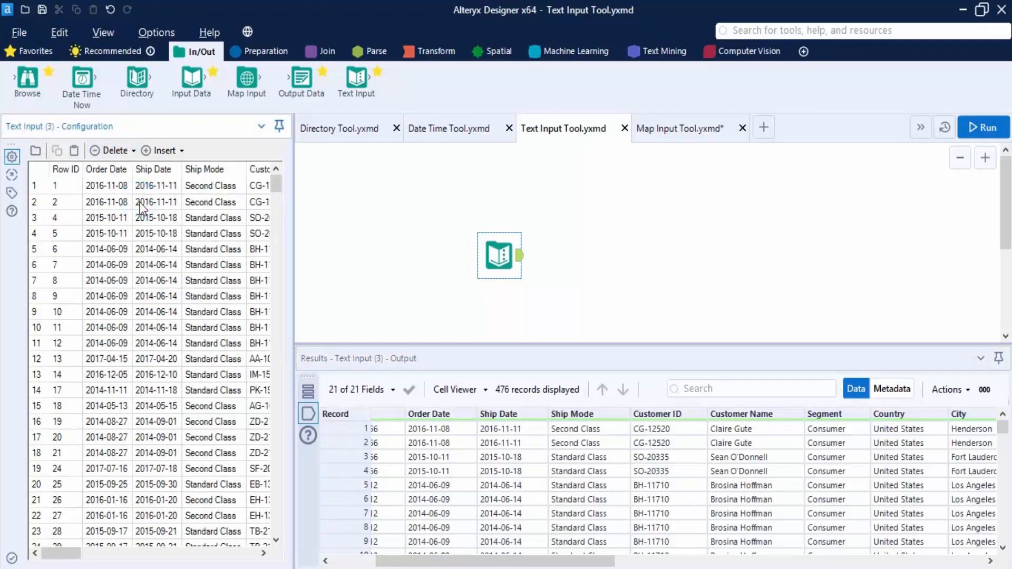
{"action": "left_click", "coordinate": [106, 170]}
{"action": "left_click", "coordinate": [130, 151]}
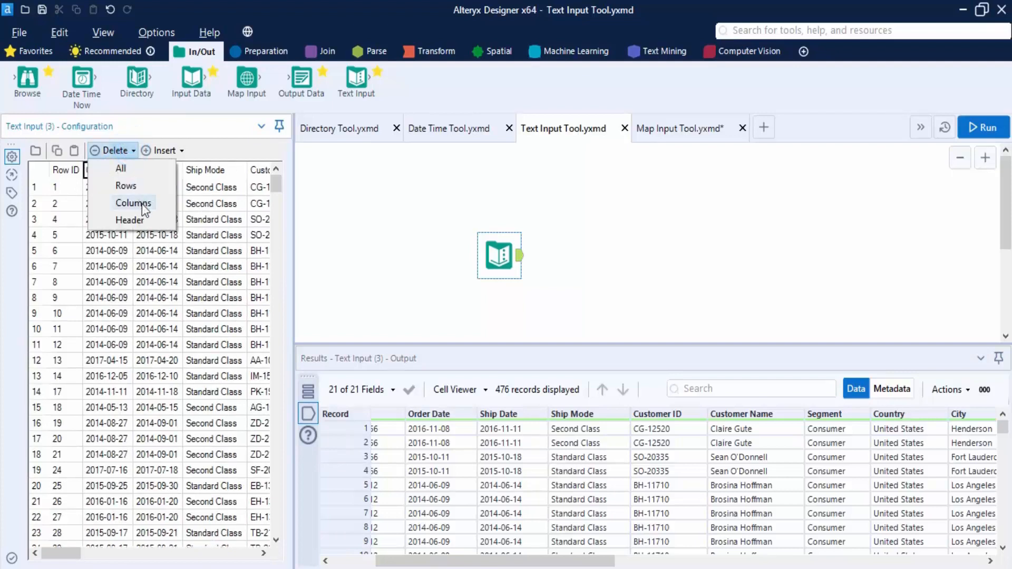
{"action": "left_click", "coordinate": [138, 199]}
Step: Delete the sixth row, with Row ID 7, from the Text Input table
{"action": "left_click", "coordinate": [114, 150]}
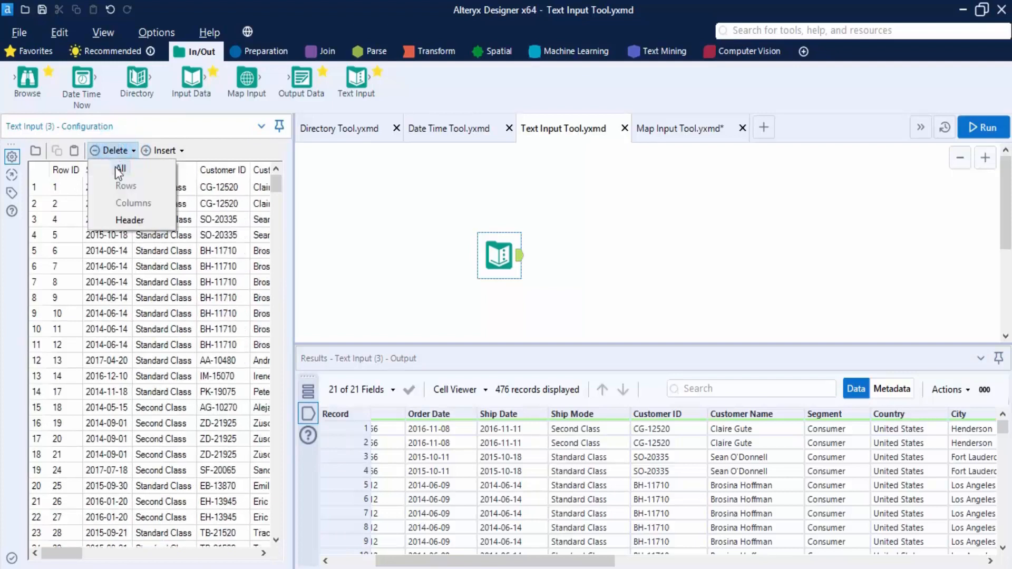
{"action": "left_click", "coordinate": [65, 234]}
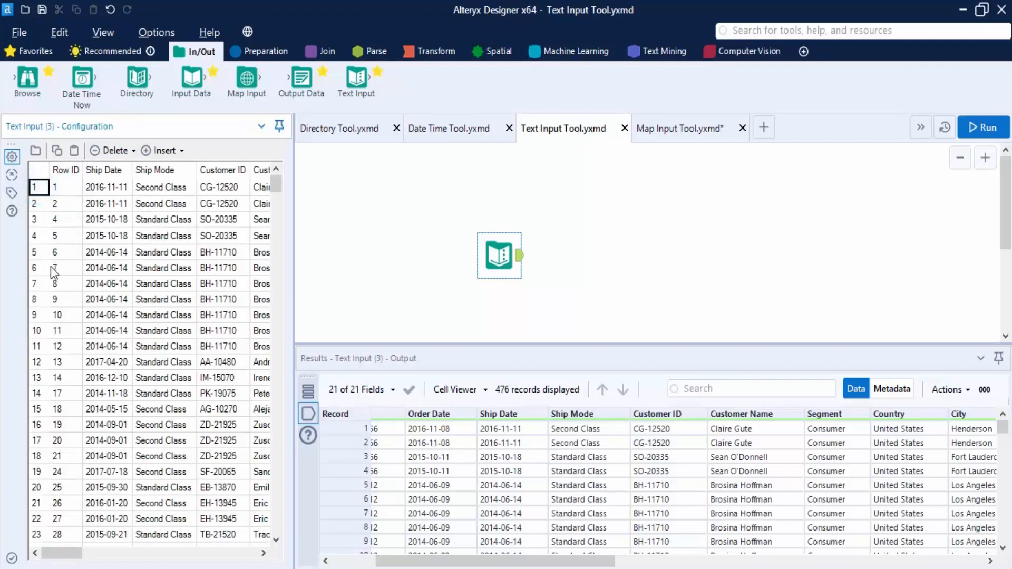
{"action": "left_click", "coordinate": [37, 267]}
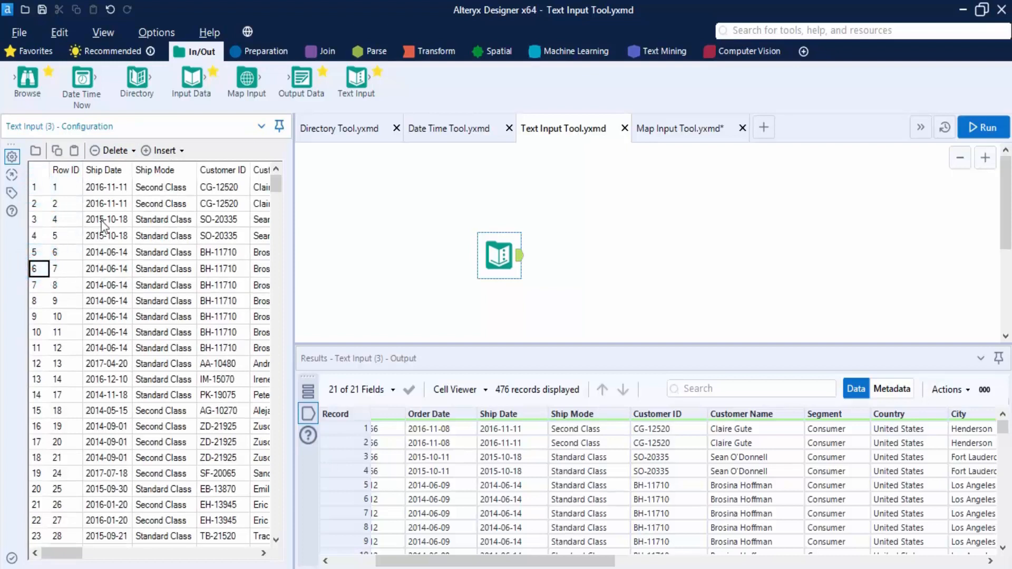
{"action": "left_click", "coordinate": [106, 150]}
{"action": "left_click", "coordinate": [126, 185]}
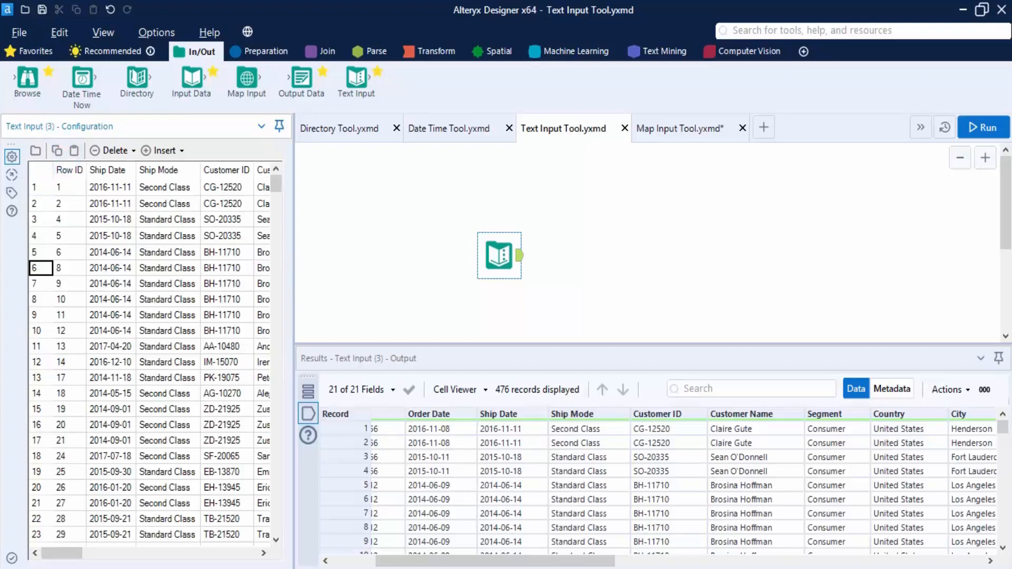
{"action": "key", "text": "alt+Tab"}
{"action": "type", "text": "6"}
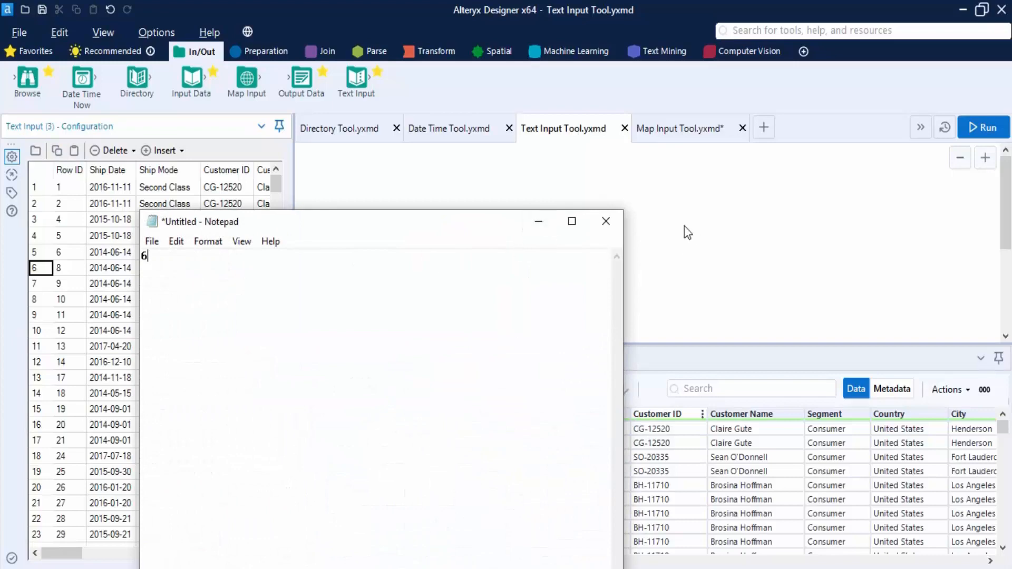
{"action": "left_click", "coordinate": [606, 222]}
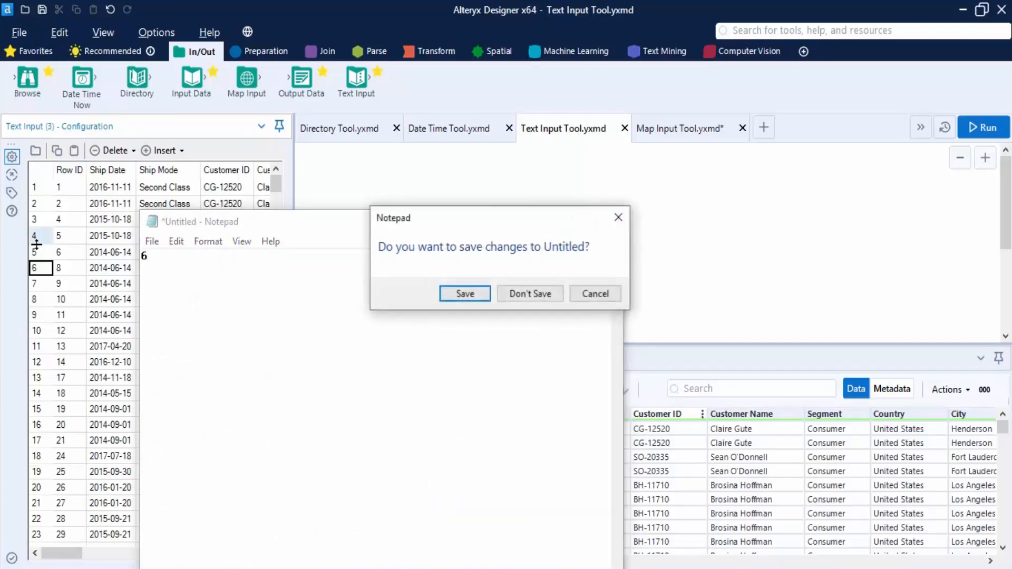
{"action": "left_click", "coordinate": [554, 289]}
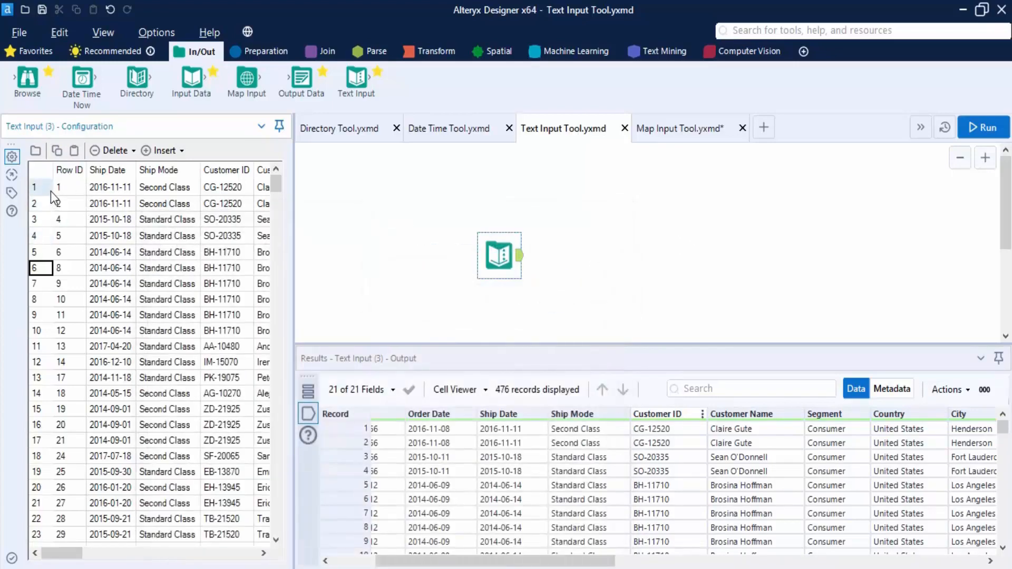
Step: Copy the first six rows from Row ID through Customer ID into a blank Notepad document and close it without saving
{"action": "left_click_drag", "start_coordinate": [72, 188], "coordinate": [216, 270]}
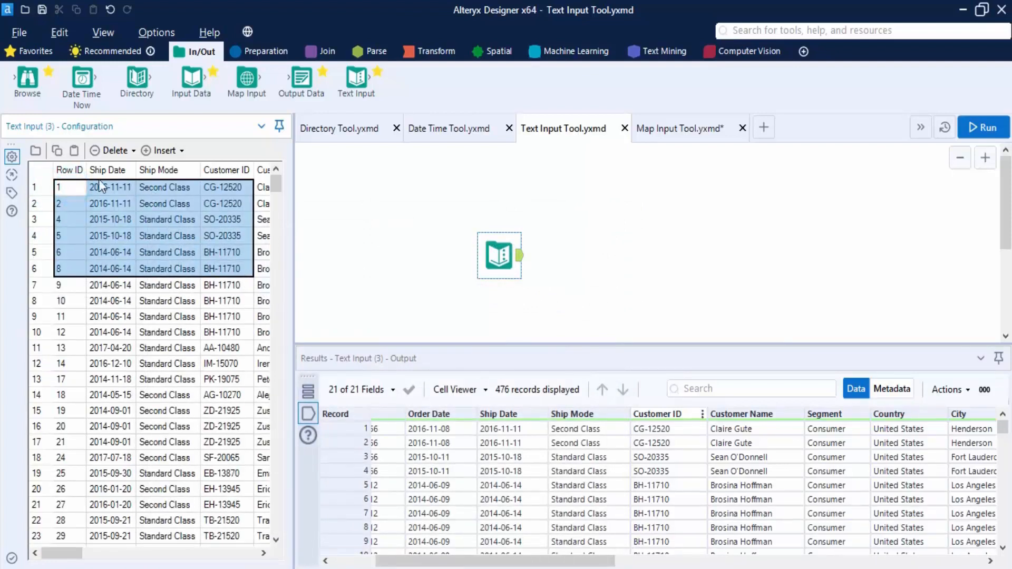
{"action": "left_click", "coordinate": [58, 153]}
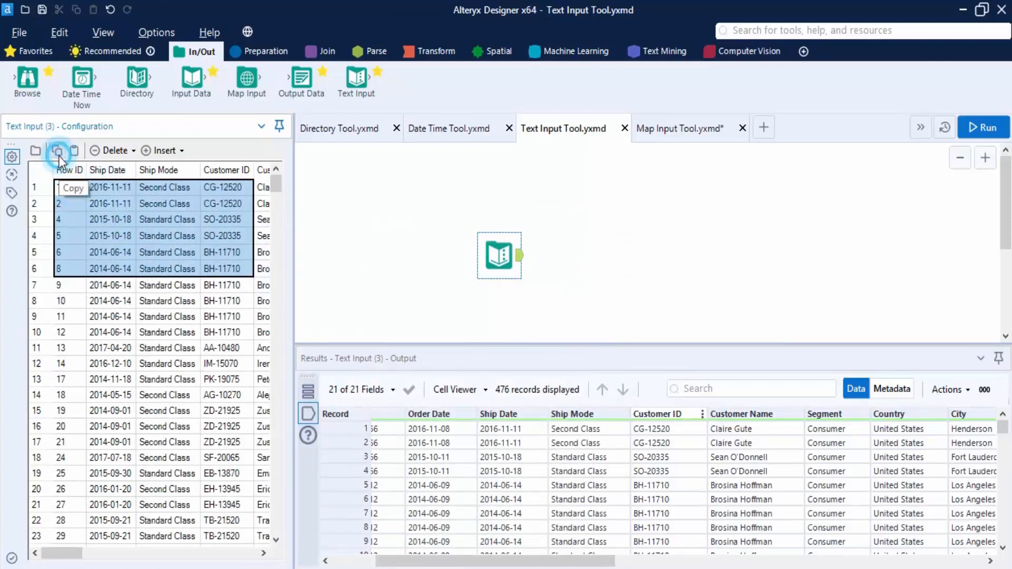
{"action": "left_click", "coordinate": [621, 568]}
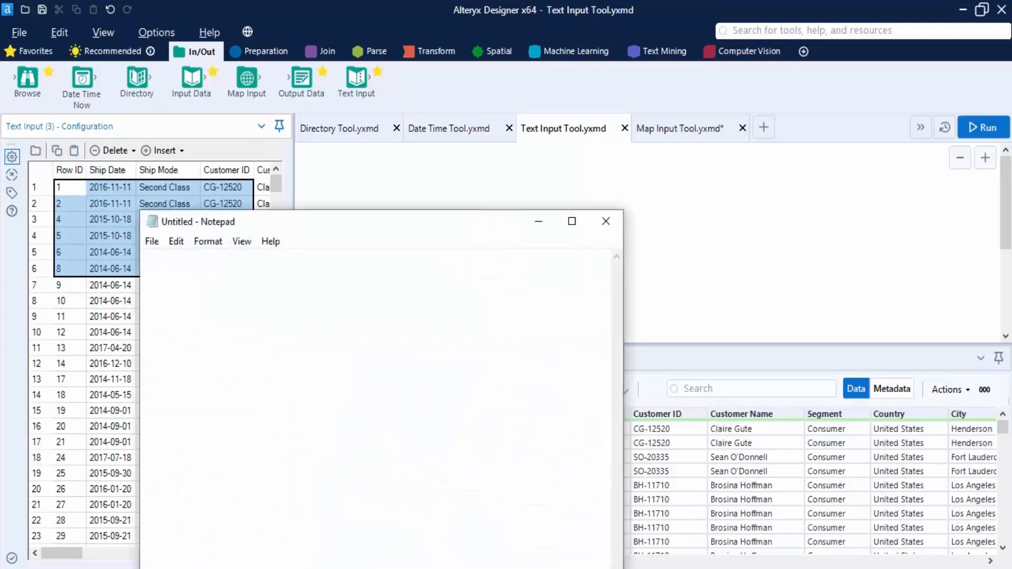
{"action": "key", "text": "ctrl+v"}
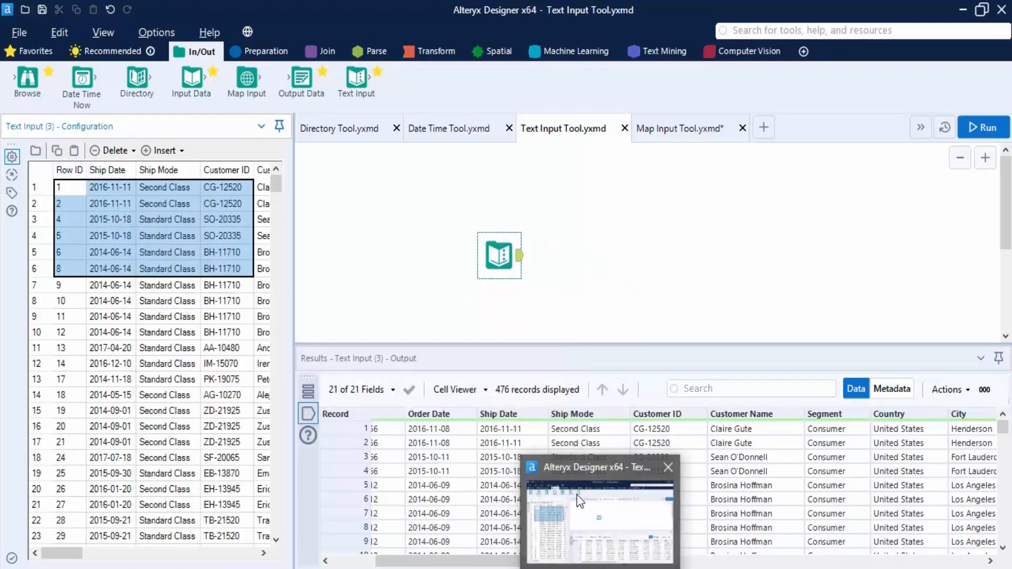
{"action": "left_click", "coordinate": [457, 378]}
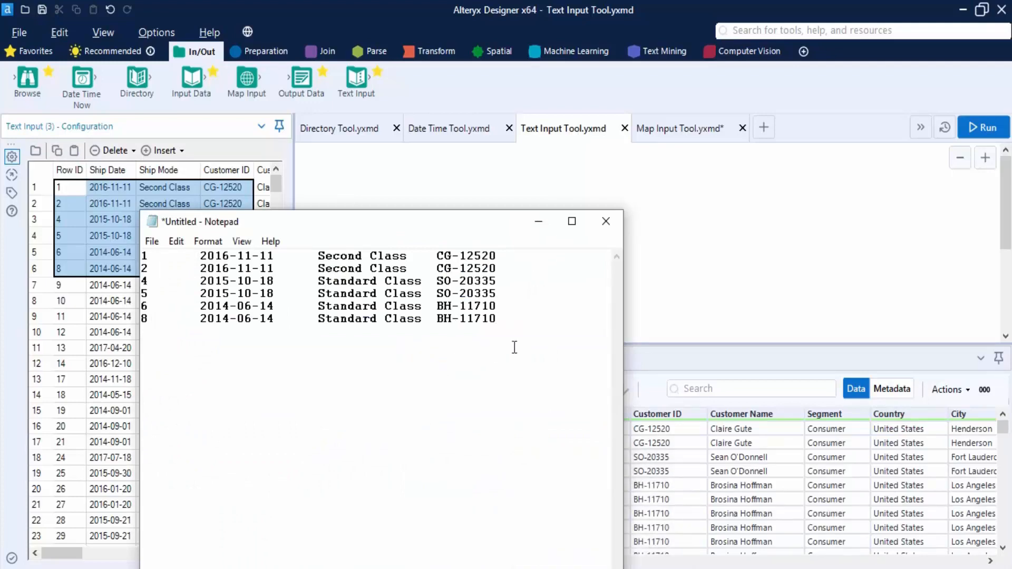
{"action": "left_click", "coordinate": [605, 221]}
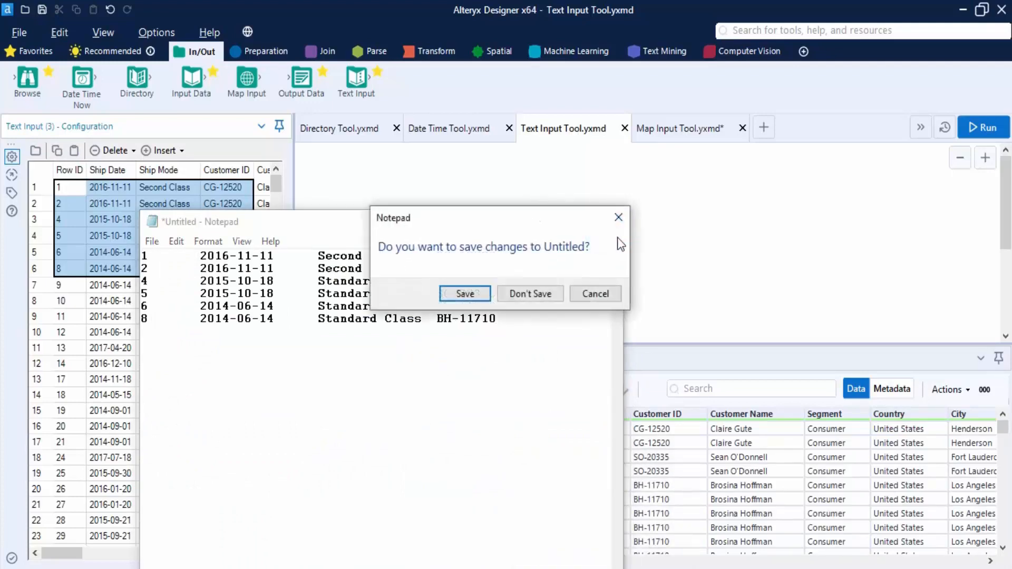
{"action": "left_click", "coordinate": [514, 296]}
Step: In the Map Input Tool workflow, place a Map Input tool on the canvas and set its base map to Alteryx Dark
{"action": "left_click", "coordinate": [693, 217]}
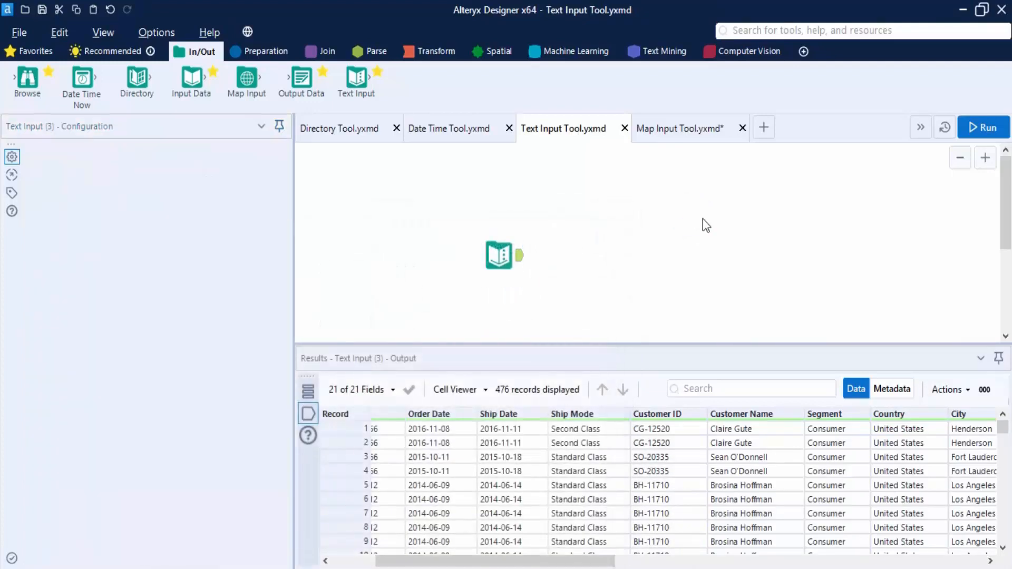
{"action": "key", "text": "ctrl+r"}
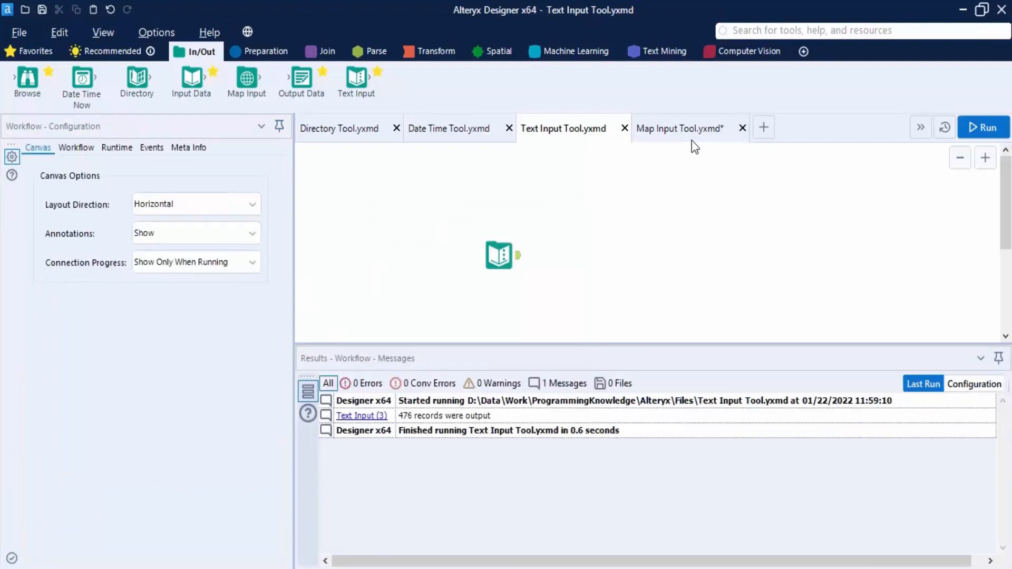
{"action": "left_click", "coordinate": [691, 133]}
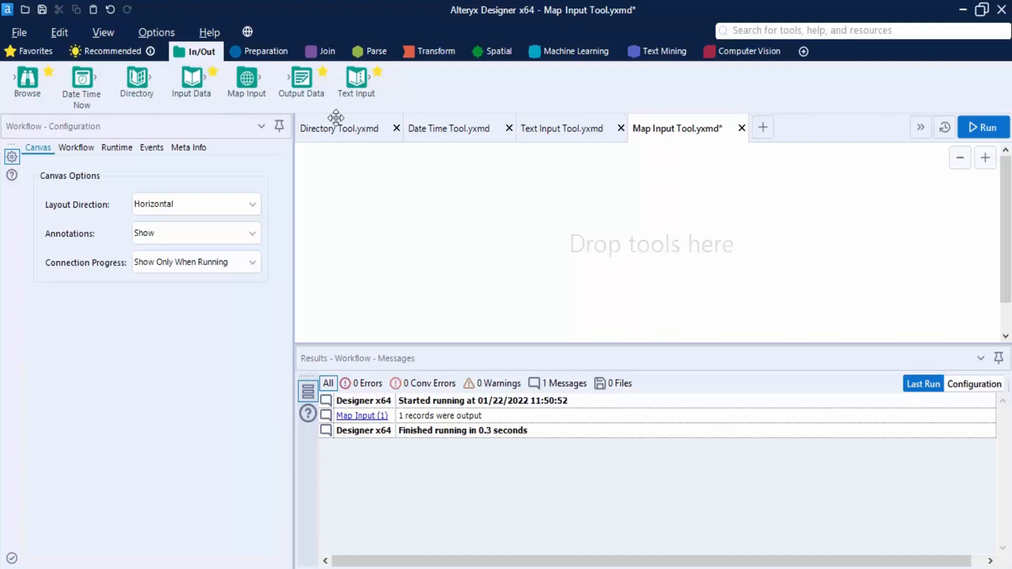
{"action": "left_click_drag", "start_coordinate": [263, 80], "coordinate": [601, 244]}
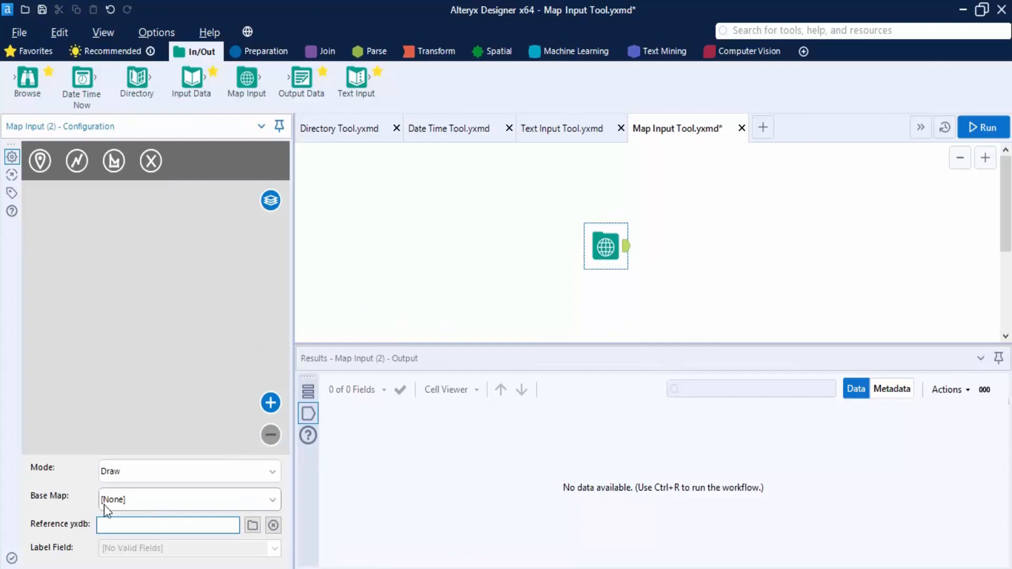
{"action": "left_click", "coordinate": [119, 503]}
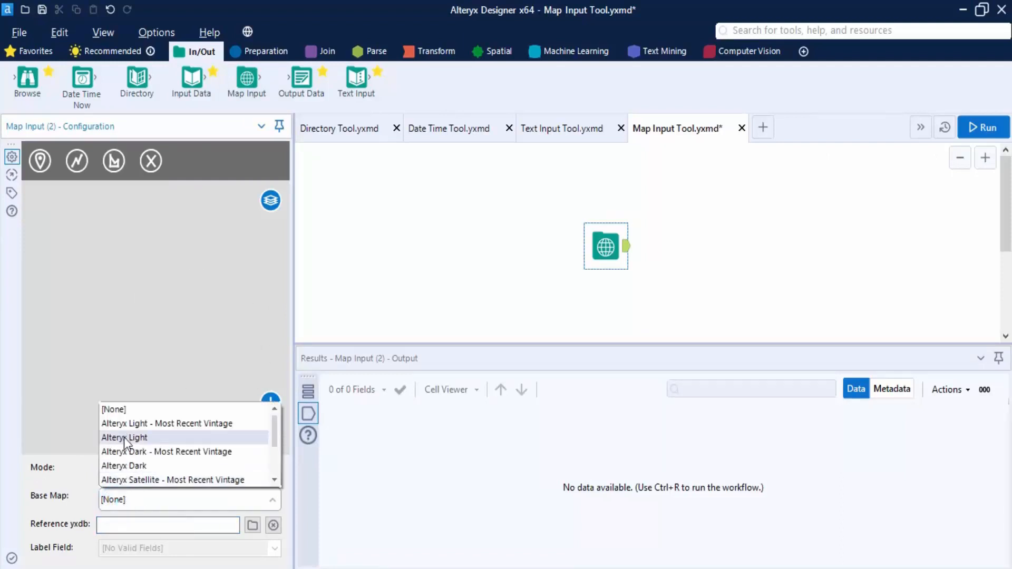
{"action": "left_click", "coordinate": [155, 465]}
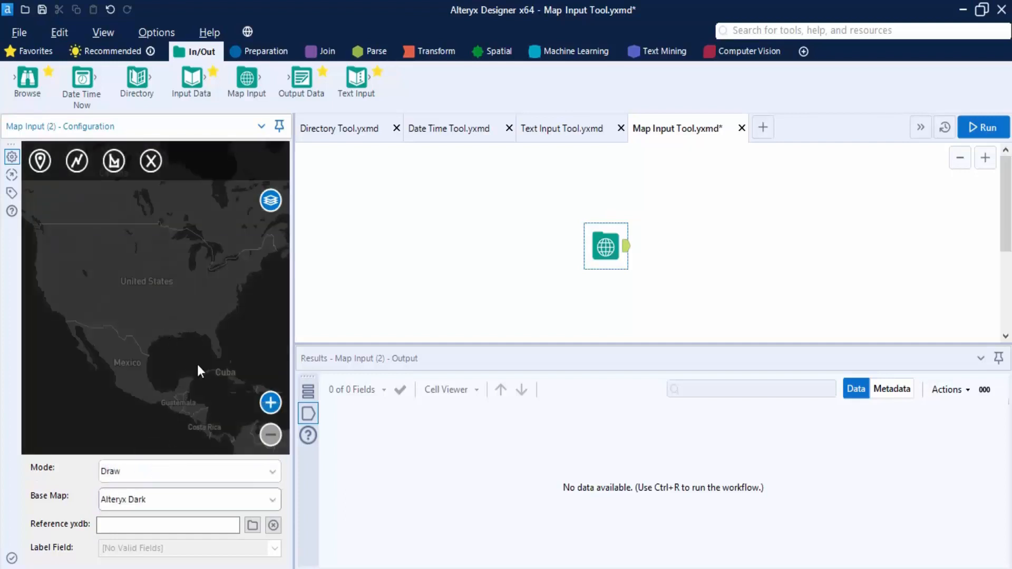
Step: Draw a point marker at Kanpur on the Map Input map and label it Home
{"action": "double_click", "coordinate": [205, 332]}
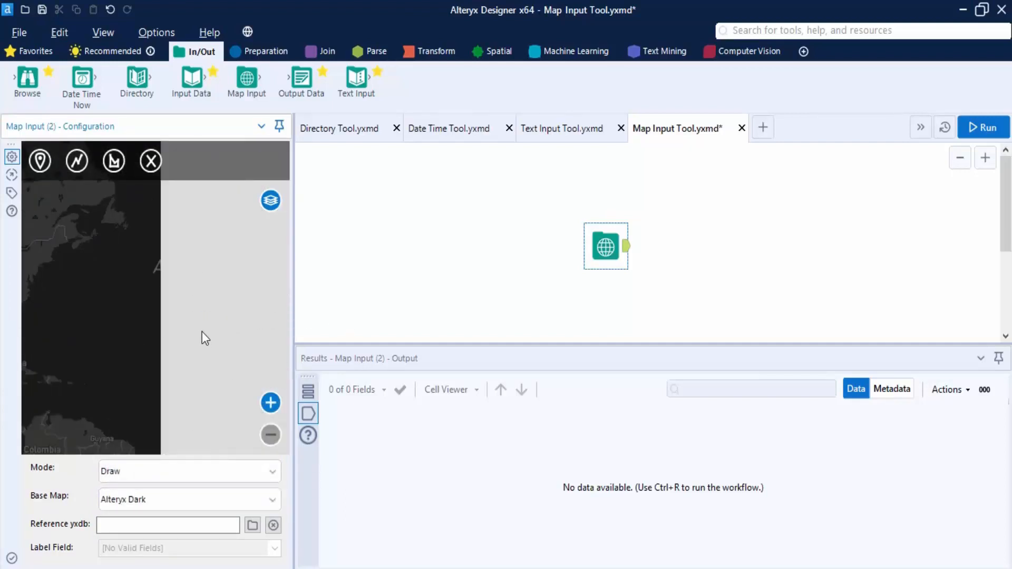
{"action": "left_click_drag", "start_coordinate": [248, 318], "coordinate": [1, 329]}
{"action": "left_click_drag", "start_coordinate": [253, 319], "coordinate": [95, 318]}
{"action": "left_click_drag", "start_coordinate": [210, 314], "coordinate": [17, 323]}
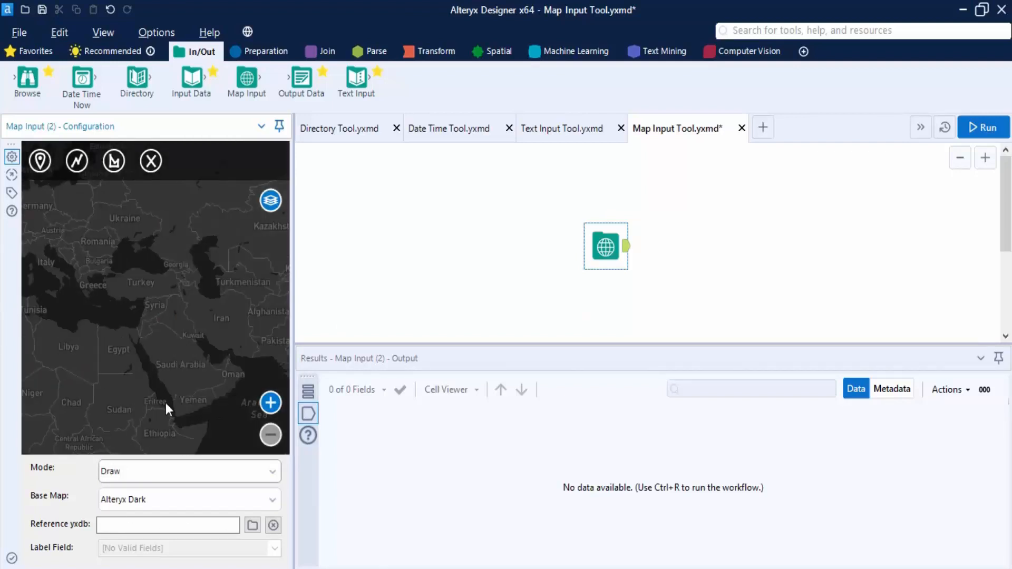
{"action": "left_click_drag", "start_coordinate": [251, 350], "coordinate": [85, 308]}
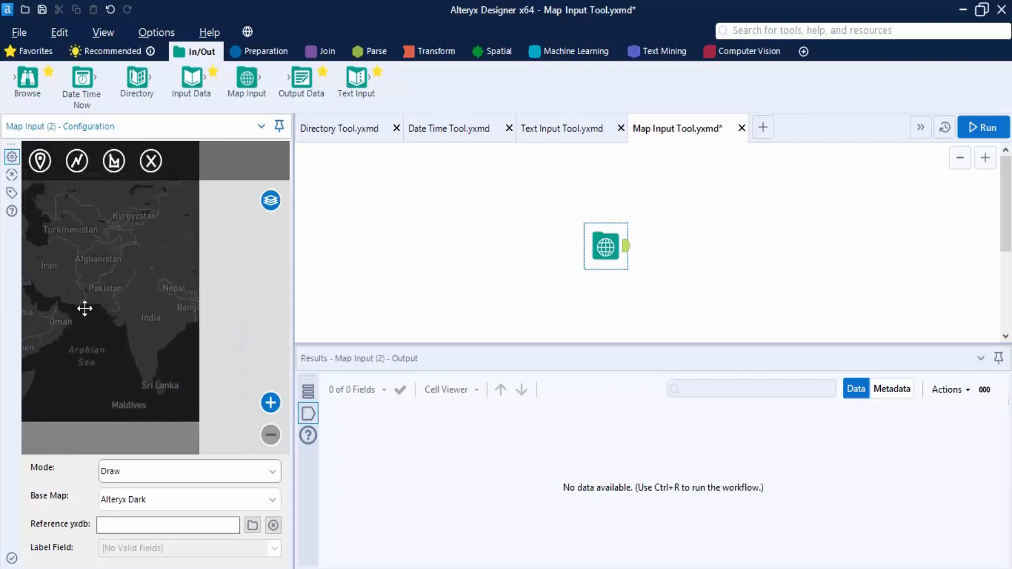
{"action": "left_click", "coordinate": [270, 402]}
{"action": "left_click", "coordinate": [271, 402]}
{"action": "left_click", "coordinate": [276, 400]}
{"action": "left_click_drag", "start_coordinate": [214, 361], "coordinate": [143, 232]}
{"action": "left_click_drag", "start_coordinate": [213, 324], "coordinate": [158, 272]}
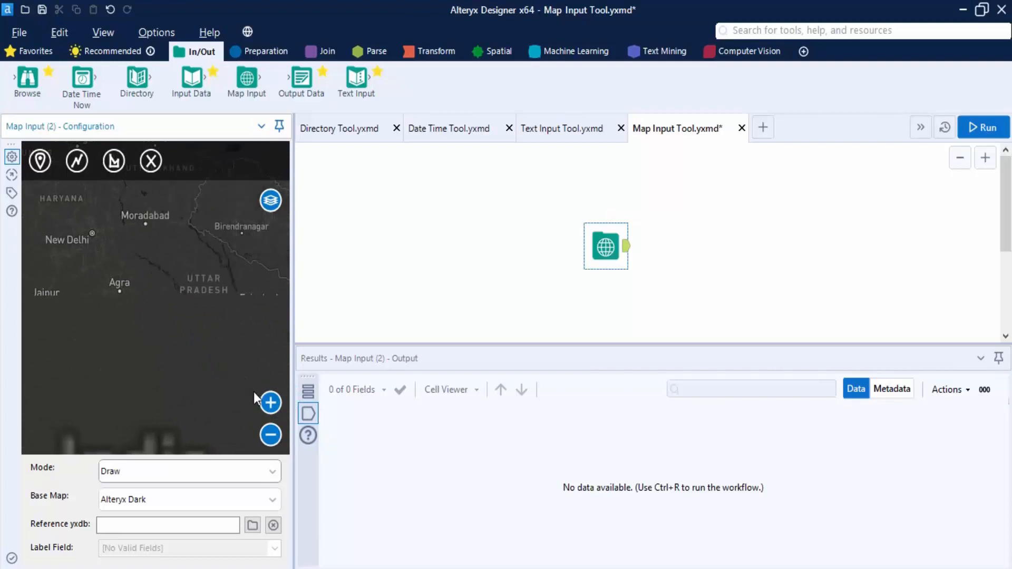
{"action": "left_click", "coordinate": [272, 402]}
{"action": "left_click", "coordinate": [273, 401]}
{"action": "left_click_drag", "start_coordinate": [215, 332], "coordinate": [107, 262]}
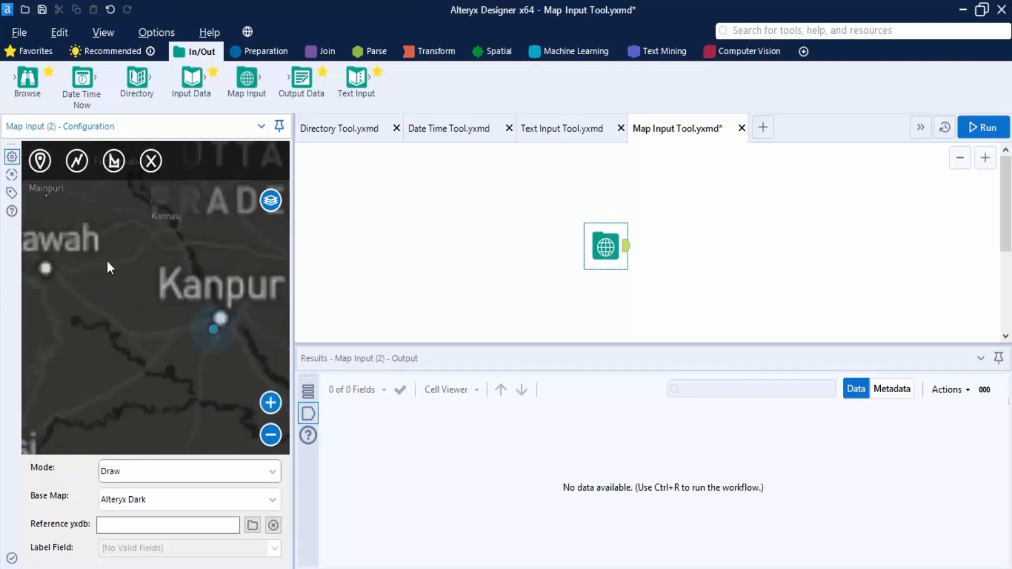
{"action": "left_click_drag", "start_coordinate": [262, 343], "coordinate": [196, 356]}
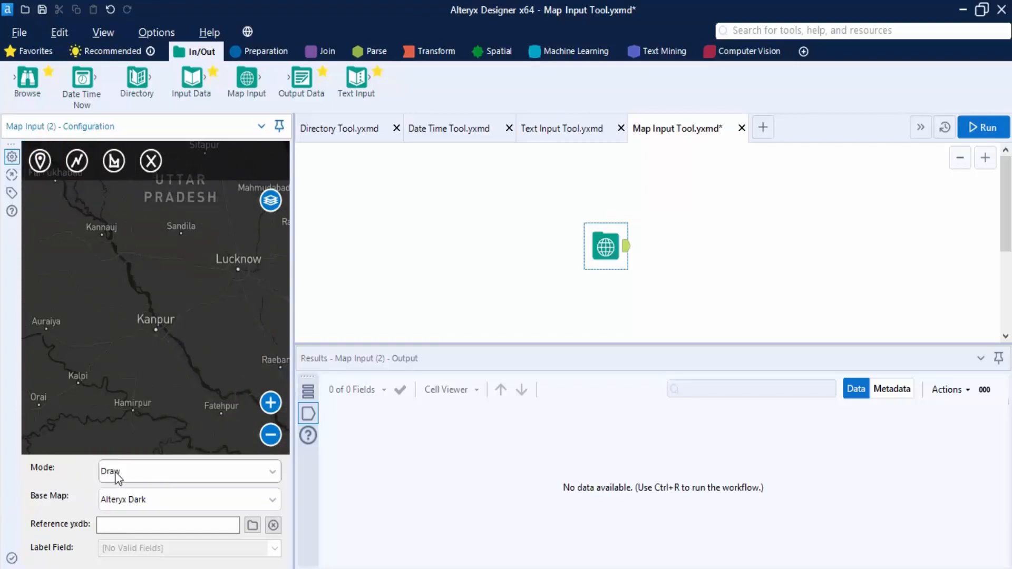
{"action": "left_click", "coordinate": [40, 161]}
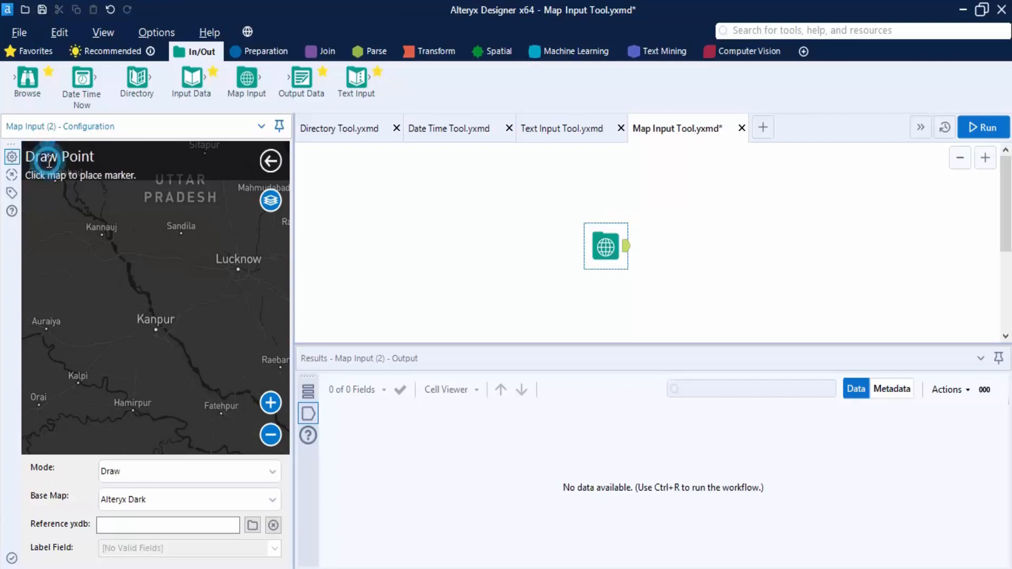
{"action": "left_click", "coordinate": [157, 327]}
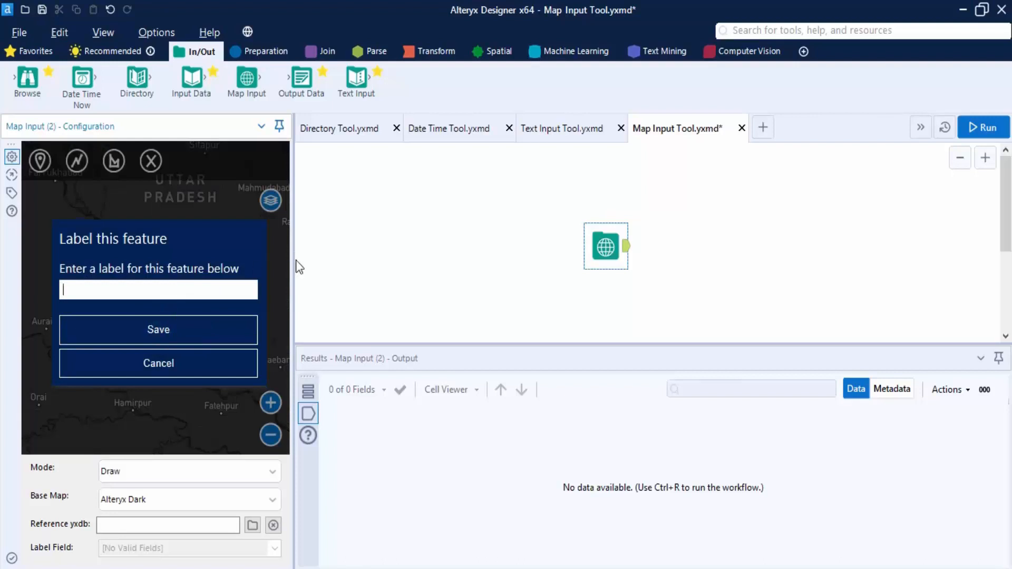
{"action": "type", "text": "Home"}
{"action": "left_click", "coordinate": [230, 335]}
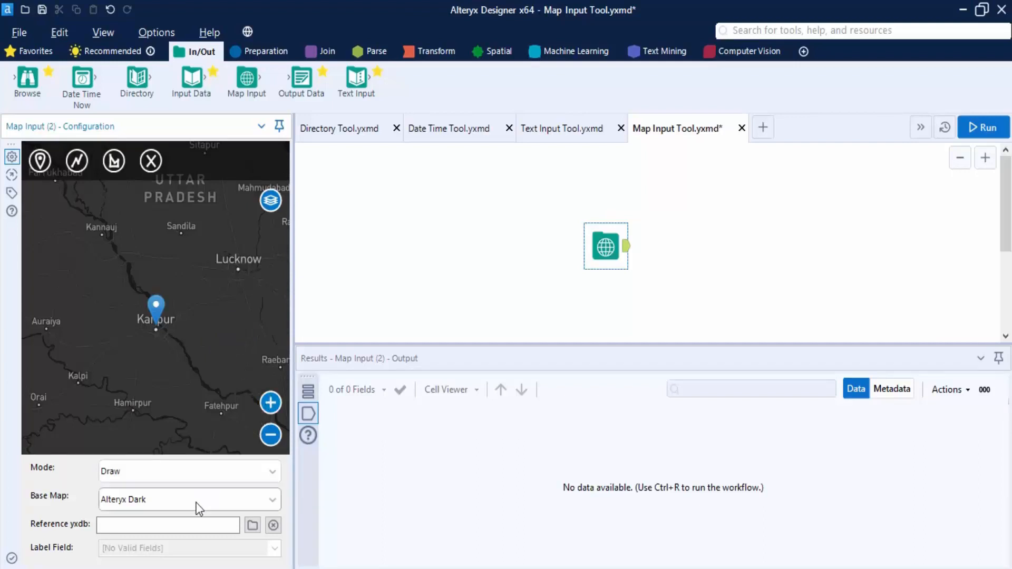
Step: Run the Map Input Tool workflow and check the Home record's SpatialObj value in the output
{"action": "left_click", "coordinate": [994, 127]}
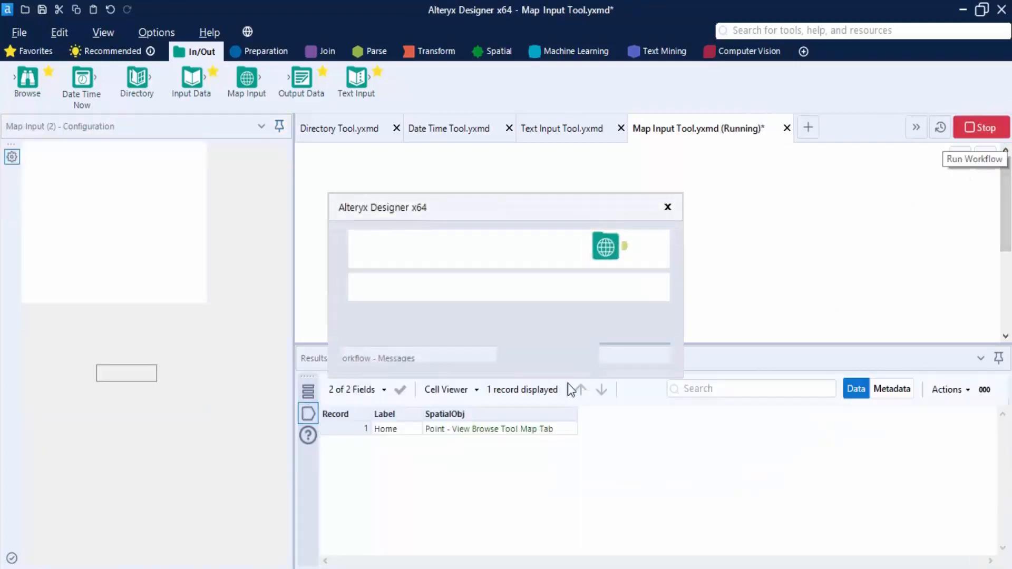
{"action": "left_click", "coordinate": [625, 352]}
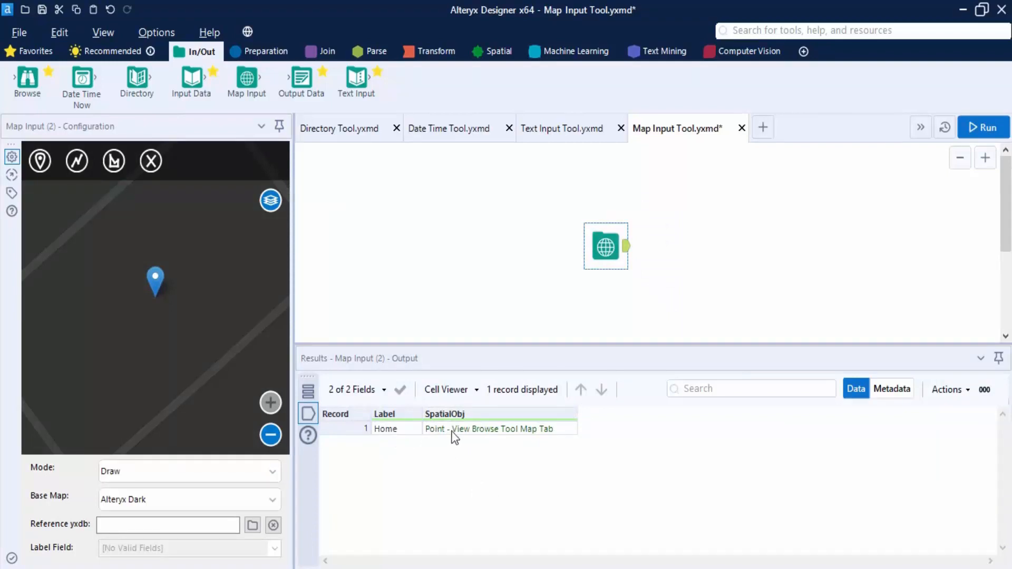
{"action": "left_click", "coordinate": [545, 430]}
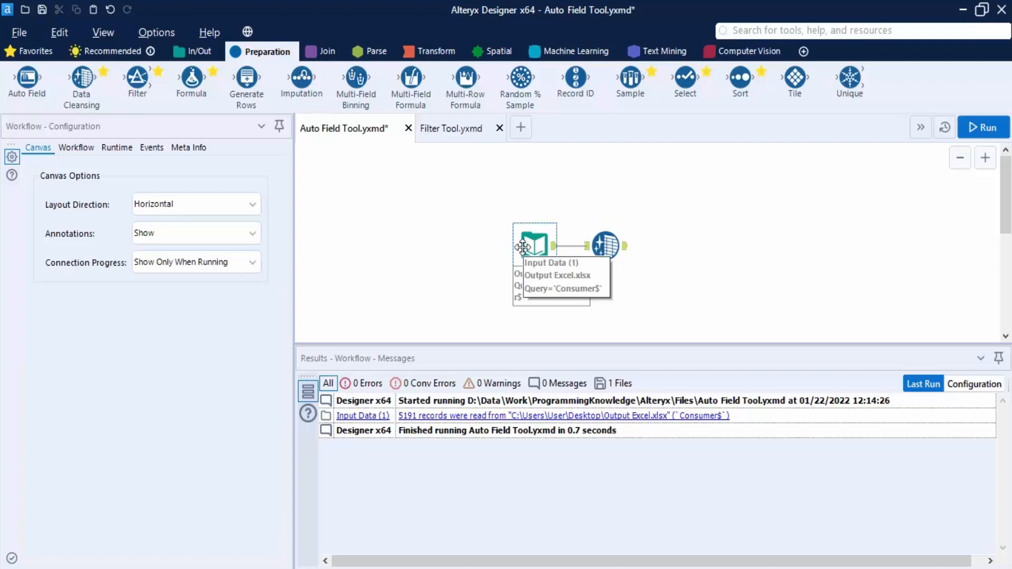
Step: Review the Data Cleansing output columns across to Quantity in the Auto Field Tool workflow, and delete the Data Cleansing tool
{"action": "left_click", "coordinate": [182, 51]}
{"action": "left_click", "coordinate": [261, 51]}
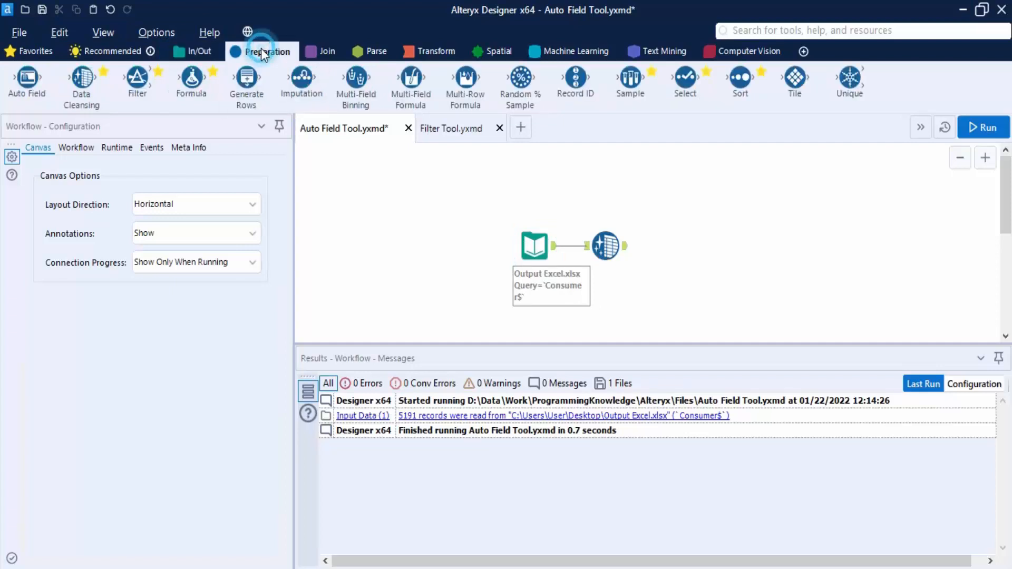
{"action": "left_click", "coordinate": [609, 259]}
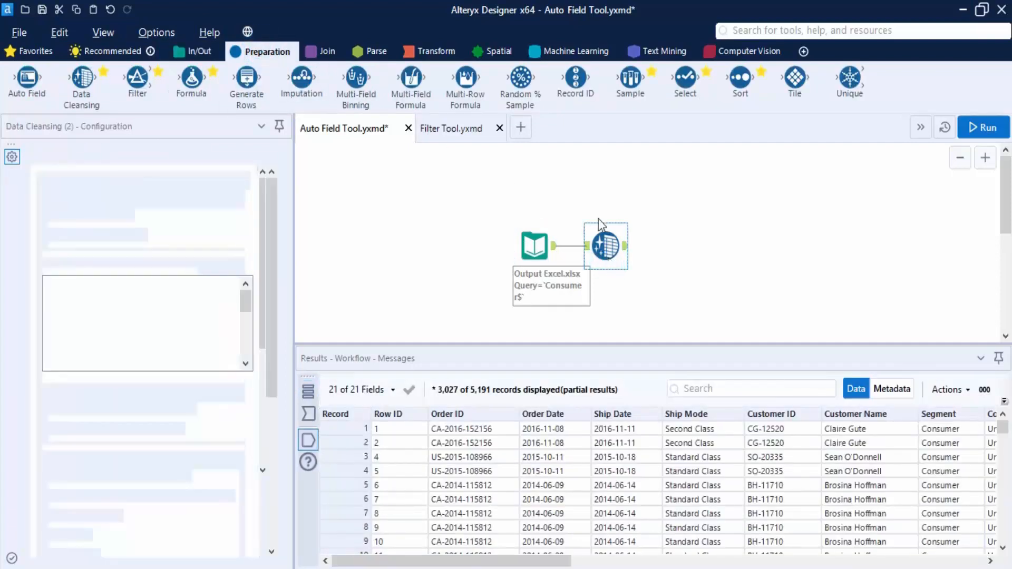
{"action": "left_click_drag", "start_coordinate": [567, 560], "coordinate": [705, 561]}
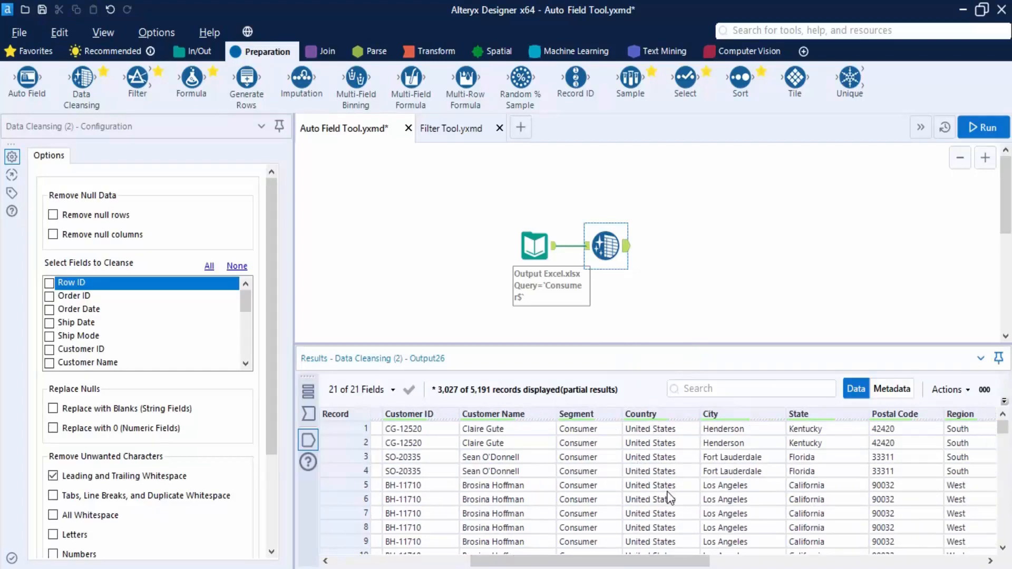
{"action": "left_click_drag", "start_coordinate": [679, 562], "coordinate": [889, 566]}
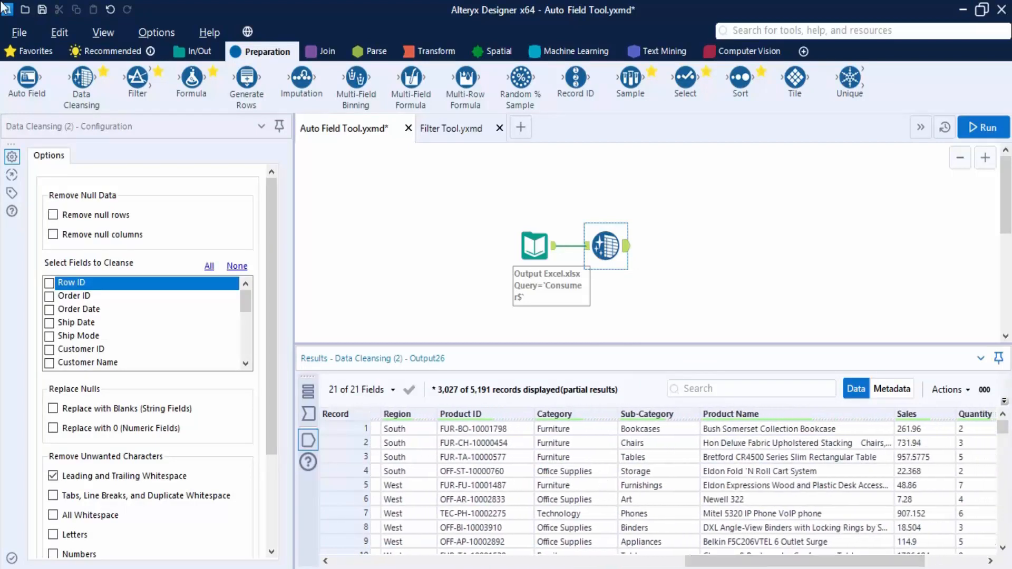
{"action": "mouse_move", "coordinate": [652, 413]}
{"action": "key", "text": "ctrl+r"}
{"action": "left_click_drag", "start_coordinate": [600, 205], "coordinate": [633, 283]}
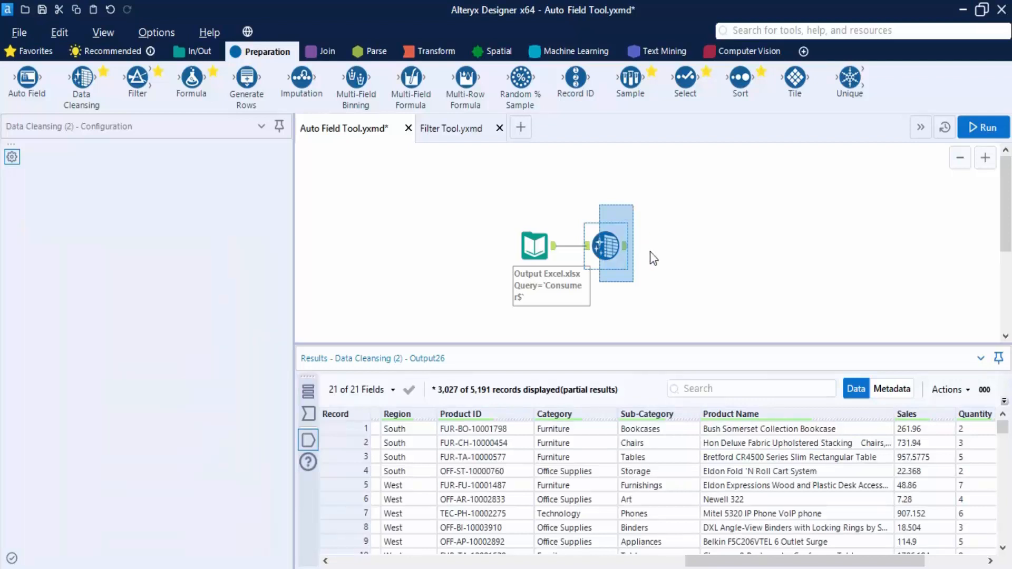
{"action": "key", "text": "Delete"}
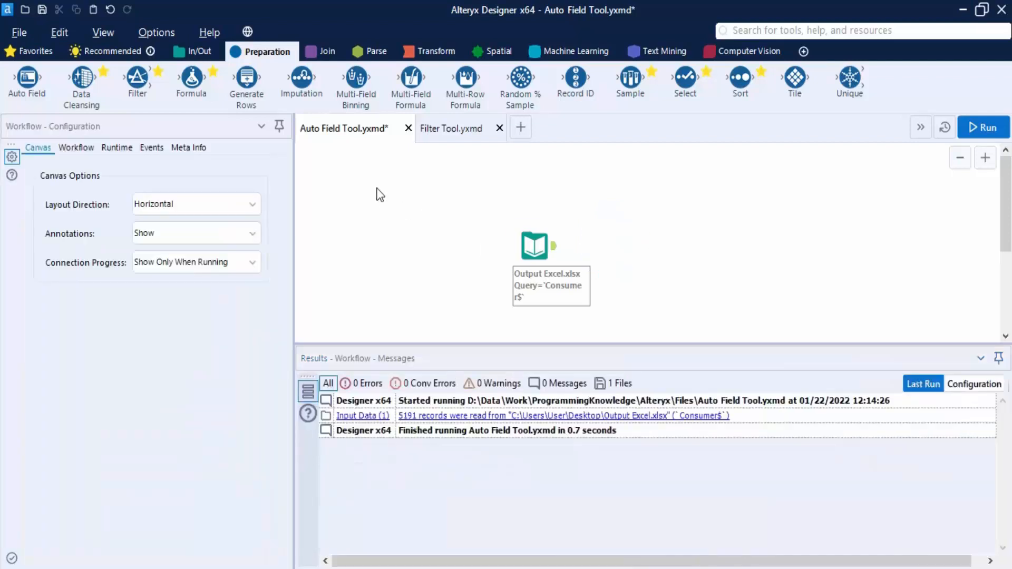
{"action": "left_click_drag", "start_coordinate": [81, 91], "coordinate": [659, 254]}
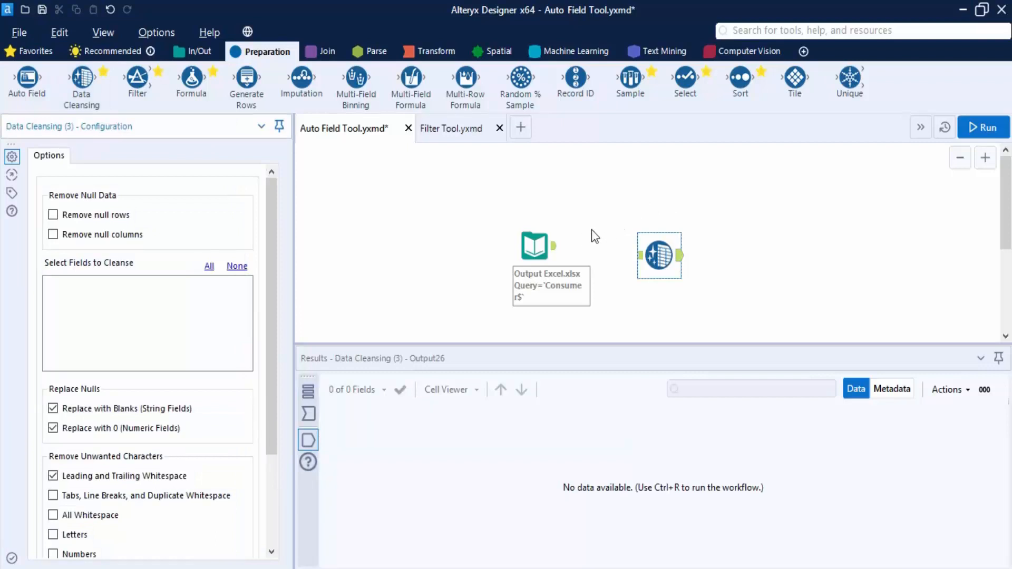
{"action": "left_click_drag", "start_coordinate": [601, 194], "coordinate": [706, 311]}
{"action": "key", "text": "ctrl+r"}
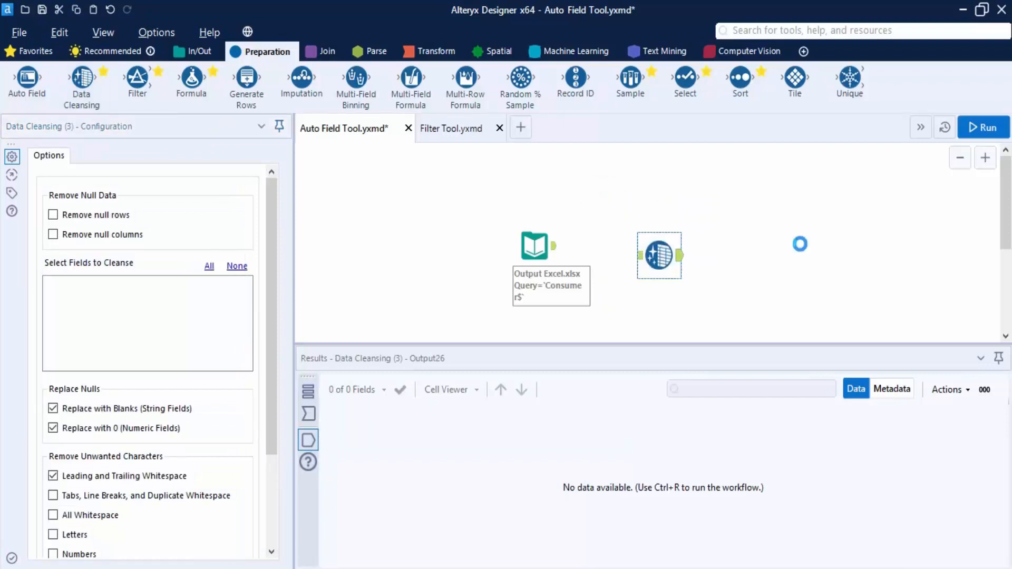
{"action": "key", "text": "Delete"}
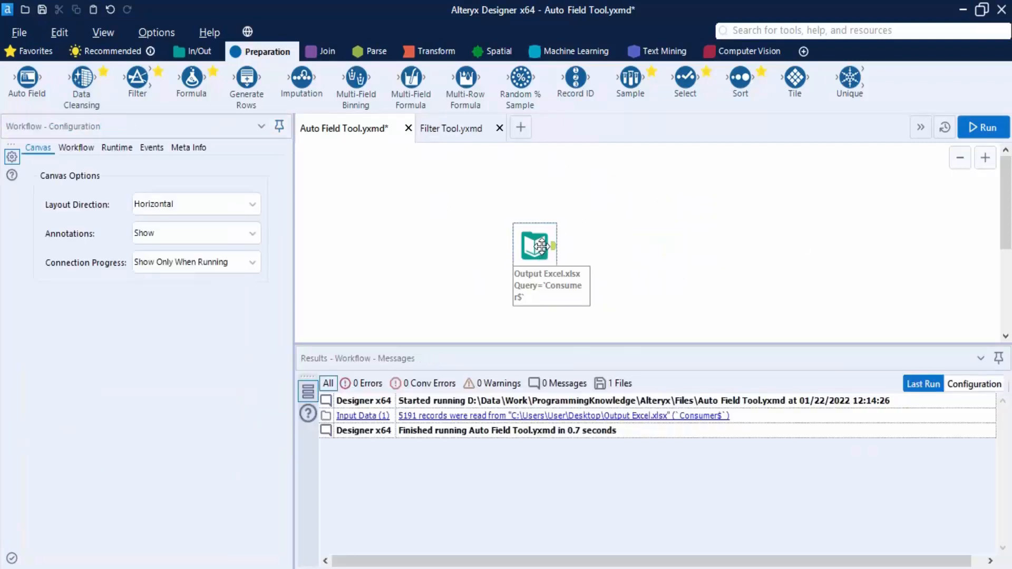
Step: Remove leading/trailing whitespace from the Sub-Category column in the Input Data results and add that cleanse to the workflow as a Data Cleansing tool
{"action": "left_click", "coordinate": [535, 261]}
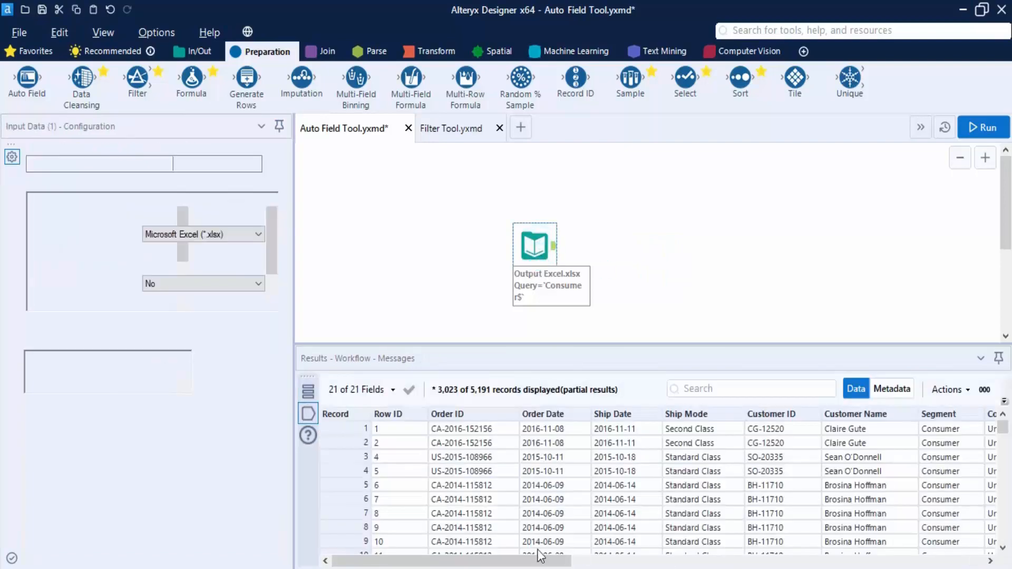
{"action": "scroll", "coordinate": [868, 547], "scroll_direction": "right", "scroll_amount": 2}
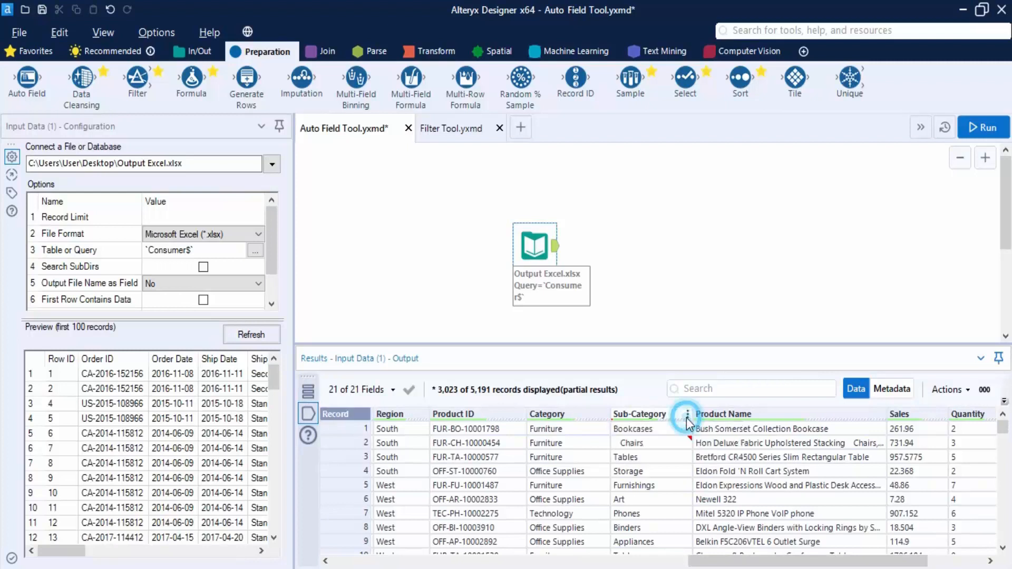
{"action": "left_click", "coordinate": [687, 414]}
{"action": "mouse_move", "coordinate": [775, 446]}
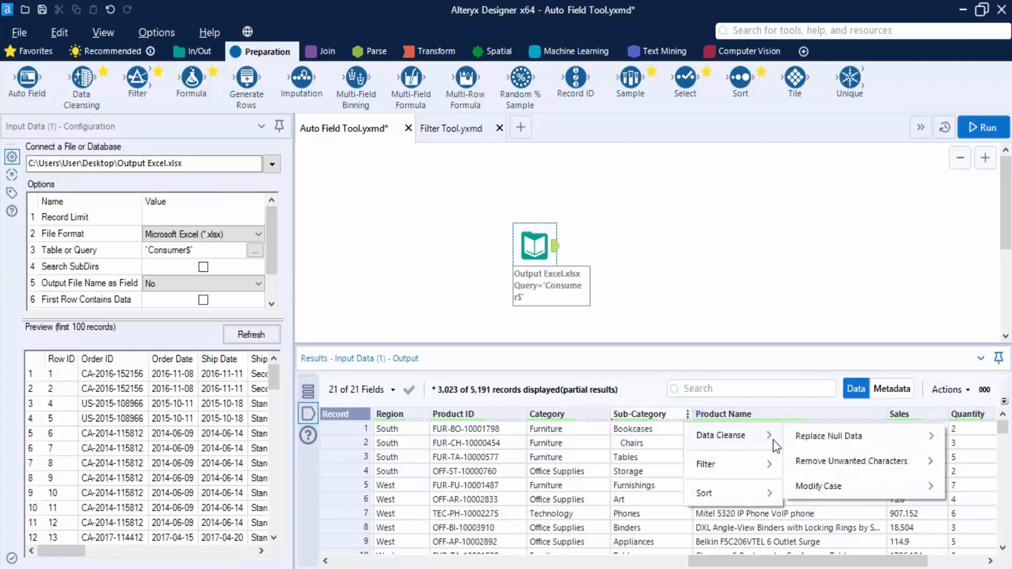
{"action": "mouse_move", "coordinate": [805, 463]}
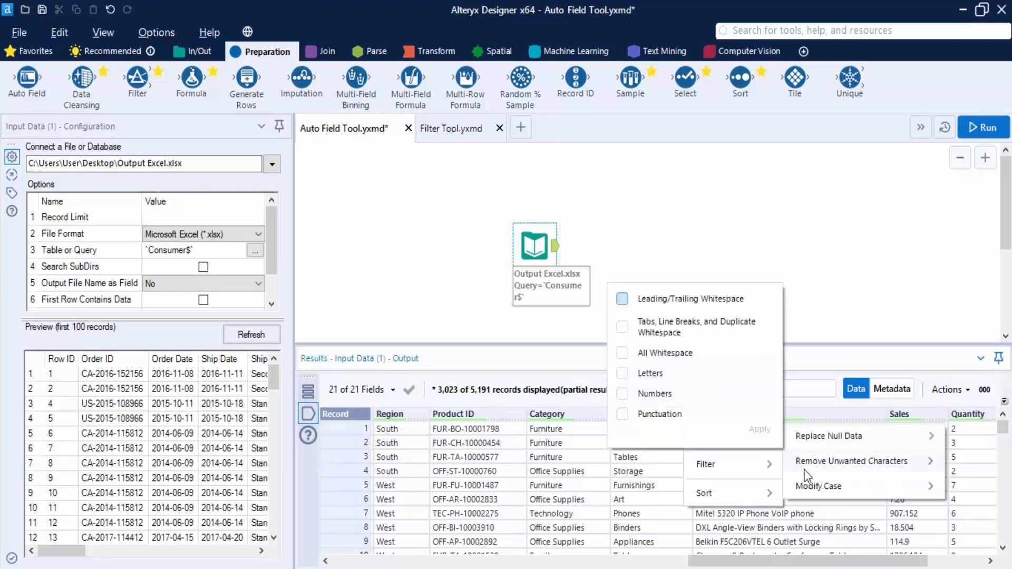
{"action": "left_click", "coordinate": [623, 298]}
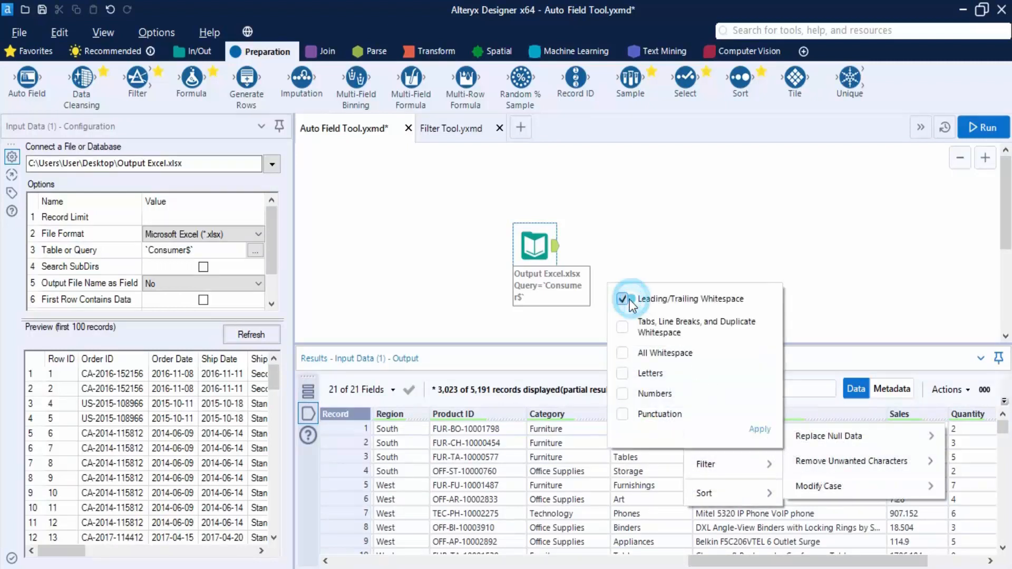
{"action": "left_click", "coordinate": [760, 430]}
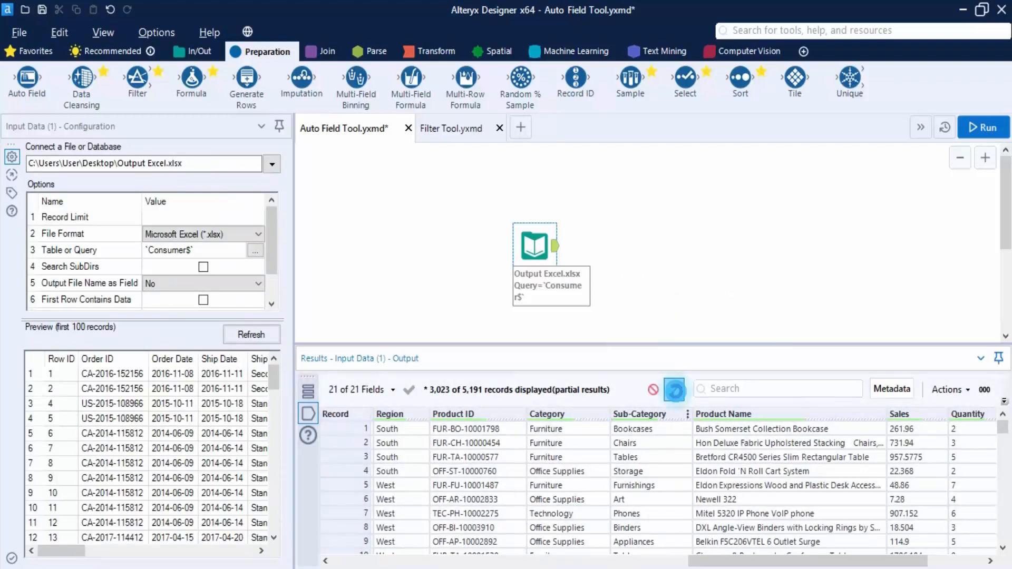
{"action": "left_click", "coordinate": [676, 391]}
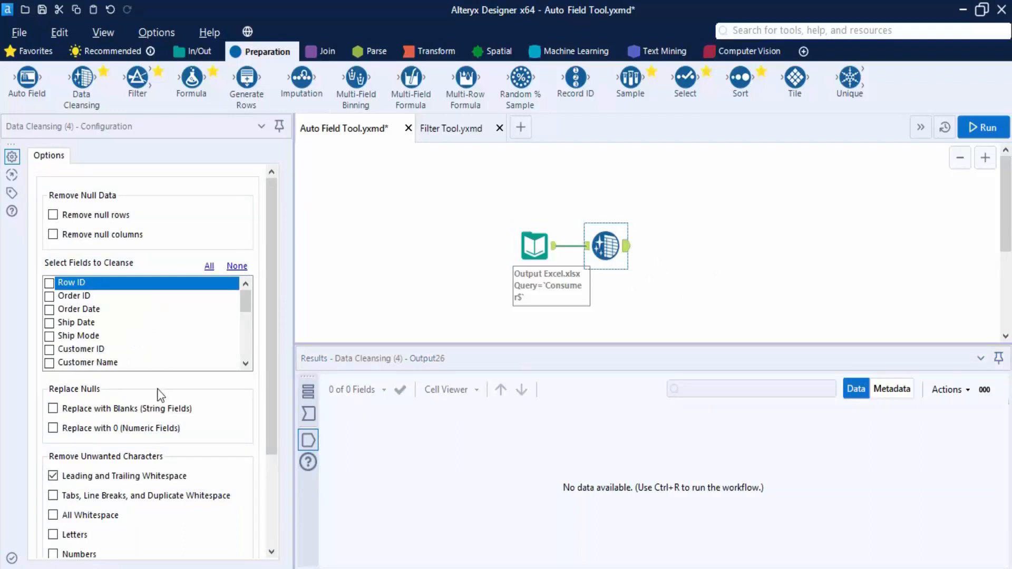
{"action": "scroll", "coordinate": [160, 396], "scroll_direction": "down", "scroll_amount": 3}
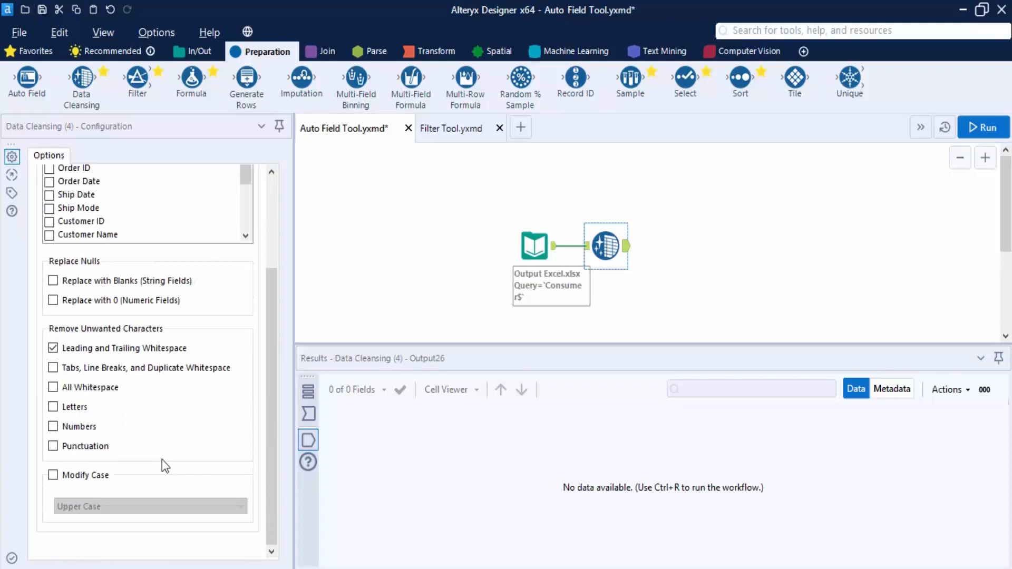
Step: Run the workflow with the Data Cleansing tool in place, and add an Auto Field tool connected after it
{"action": "scroll", "coordinate": [162, 459], "scroll_direction": "up", "scroll_amount": 3}
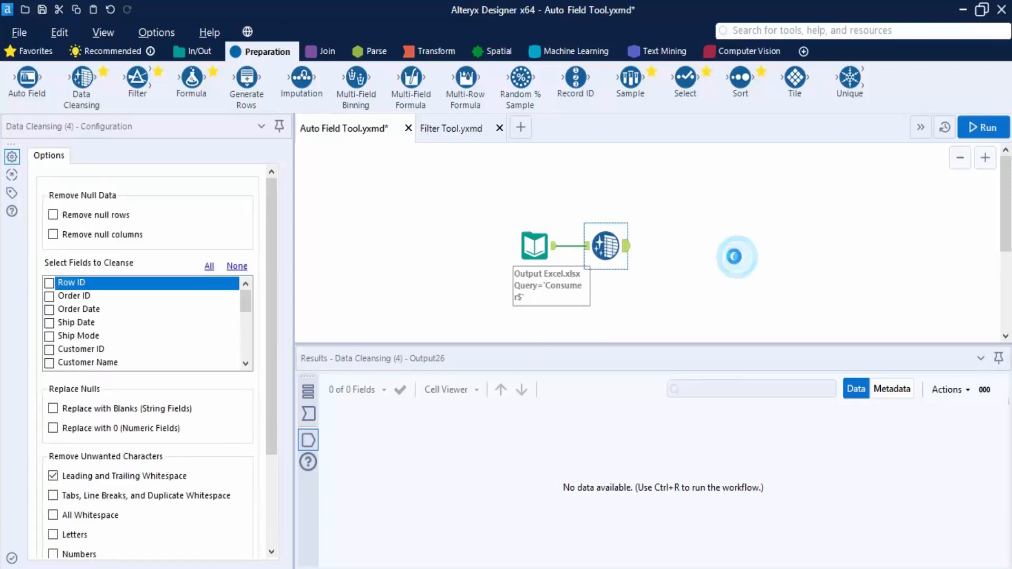
{"action": "key", "text": "ctrl+r"}
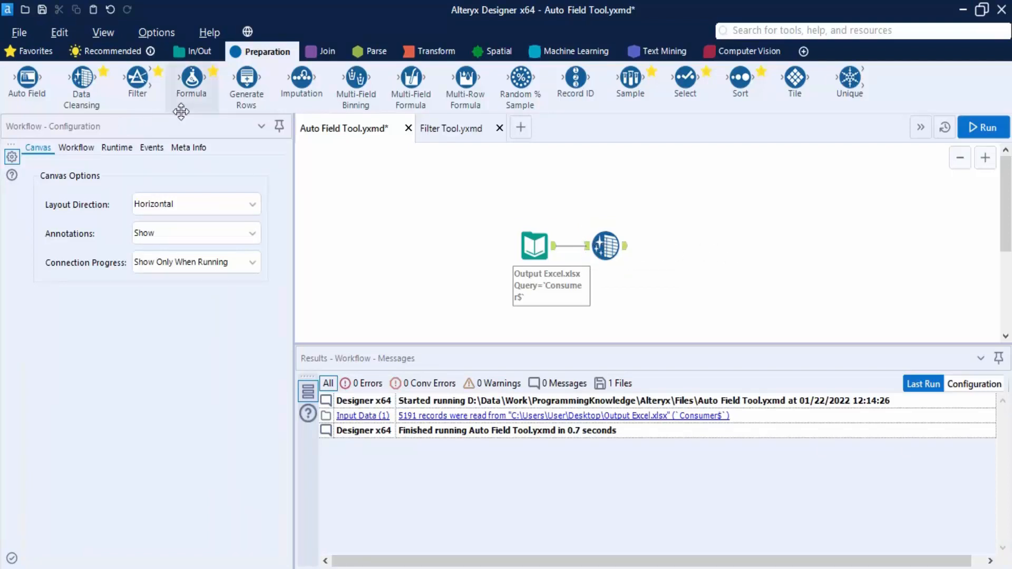
{"action": "left_click_drag", "start_coordinate": [27, 84], "coordinate": [696, 241]}
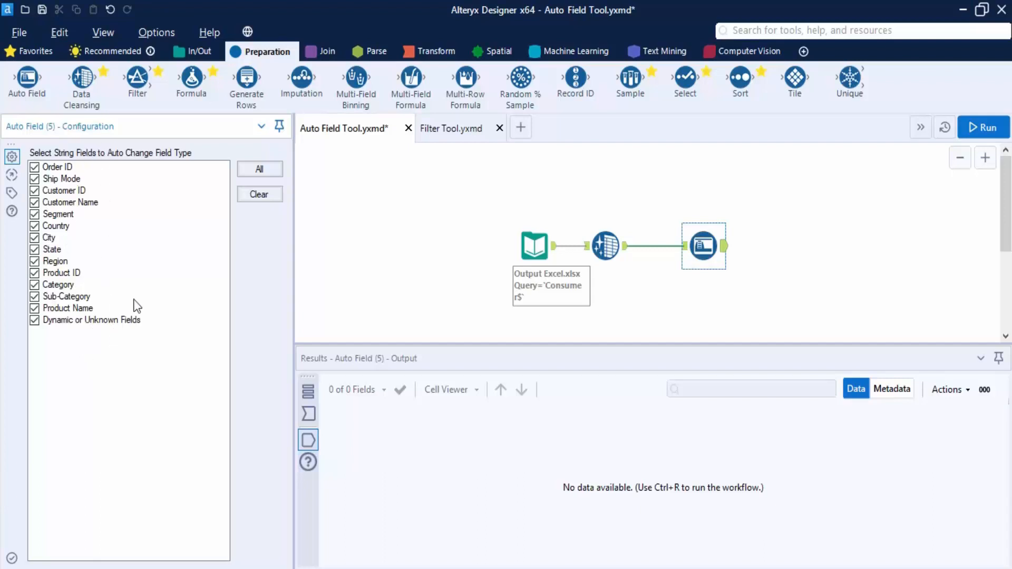
Step: Limit the Auto Field tool to the Category, Sub-Category and Segment fields
{"action": "left_click", "coordinate": [265, 201]}
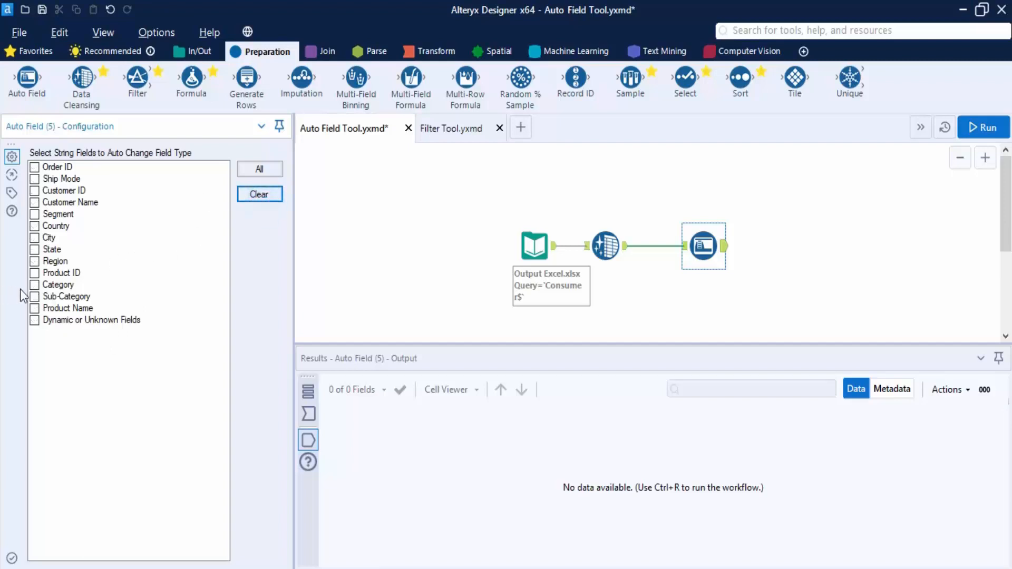
{"action": "left_click", "coordinate": [34, 285]}
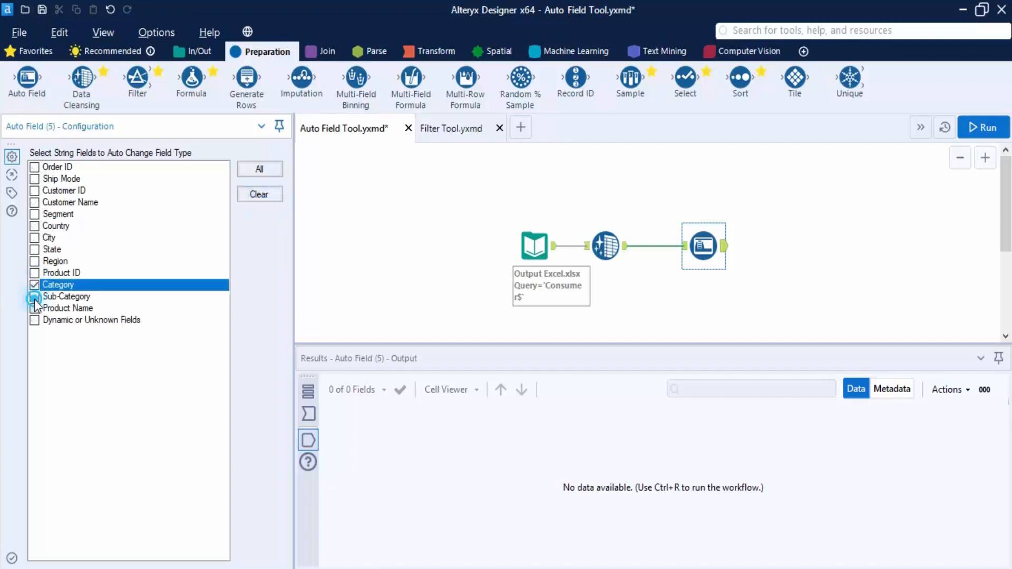
{"action": "left_click", "coordinate": [34, 296]}
{"action": "left_click", "coordinate": [34, 214]}
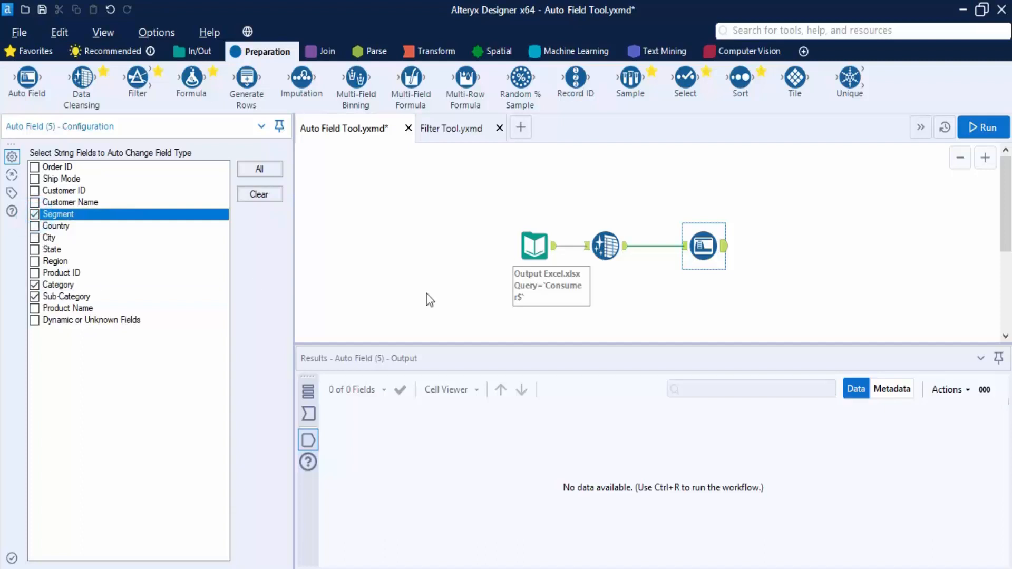
Step: Run the workflow and examine the Auto Field tool's field-type messages and its input data
{"action": "left_click", "coordinate": [999, 121]}
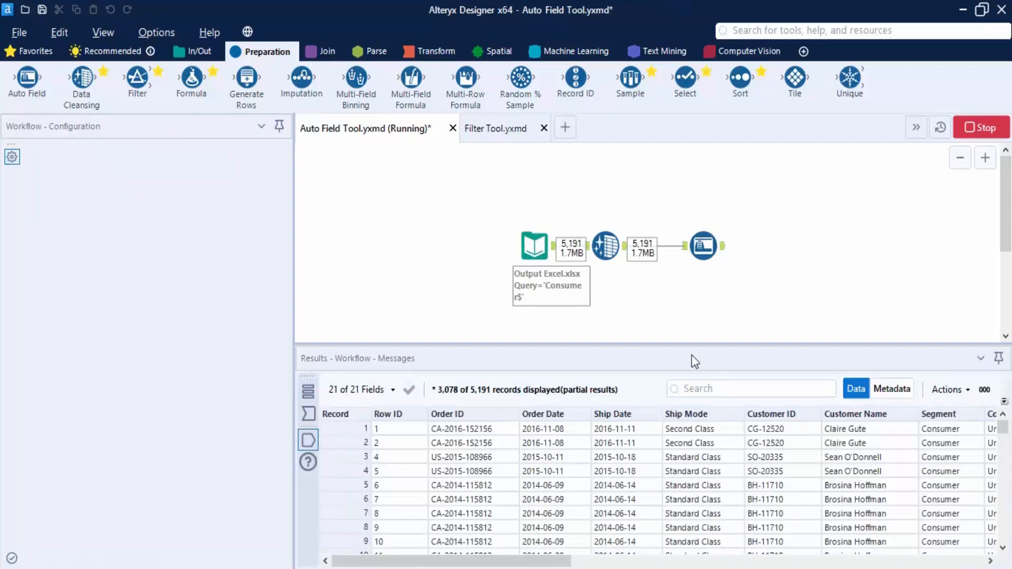
{"action": "left_click", "coordinate": [638, 356]}
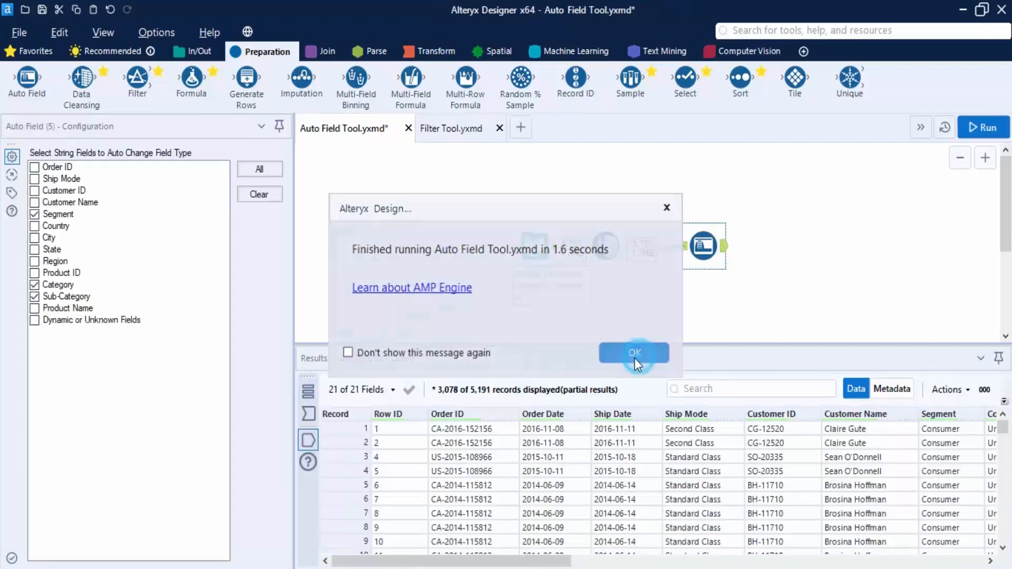
{"action": "left_click", "coordinate": [307, 391]}
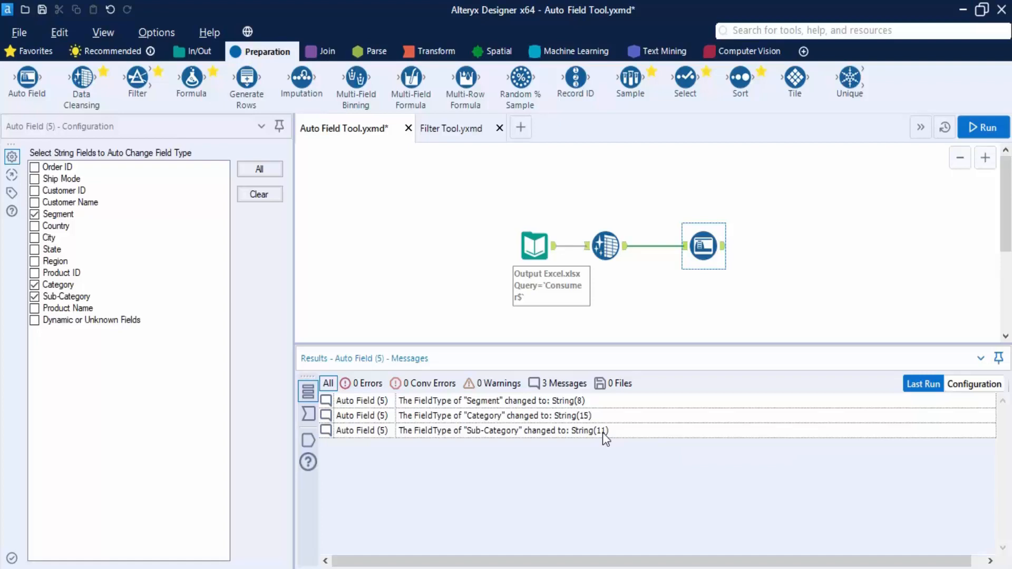
{"action": "left_click", "coordinate": [307, 412]}
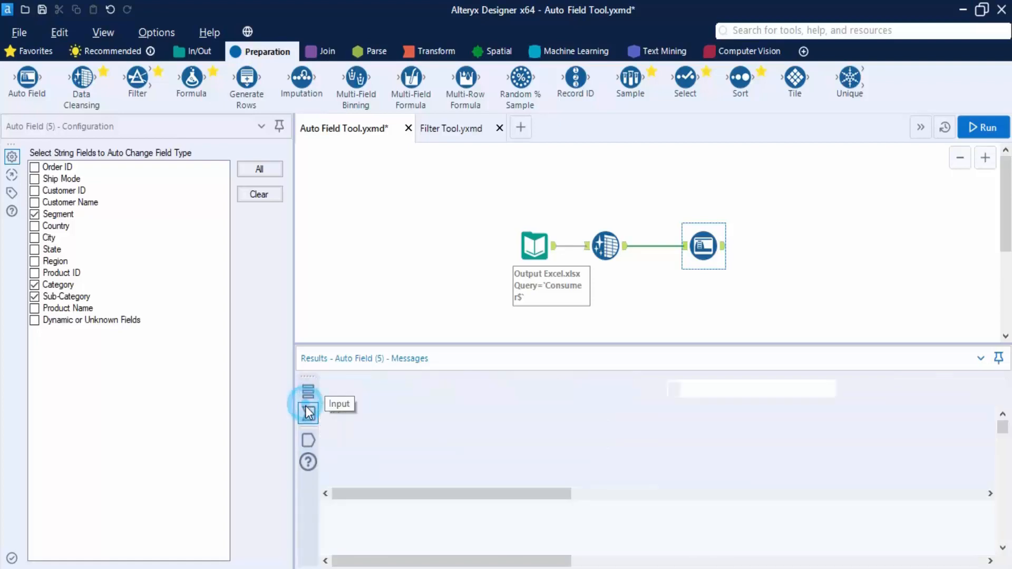
{"action": "mouse_move", "coordinate": [560, 560]}
{"action": "left_mouse_down"}
{"action": "mouse_move", "coordinate": [890, 565]}
{"action": "mouse_move", "coordinate": [576, 565]}
{"action": "left_mouse_up"}
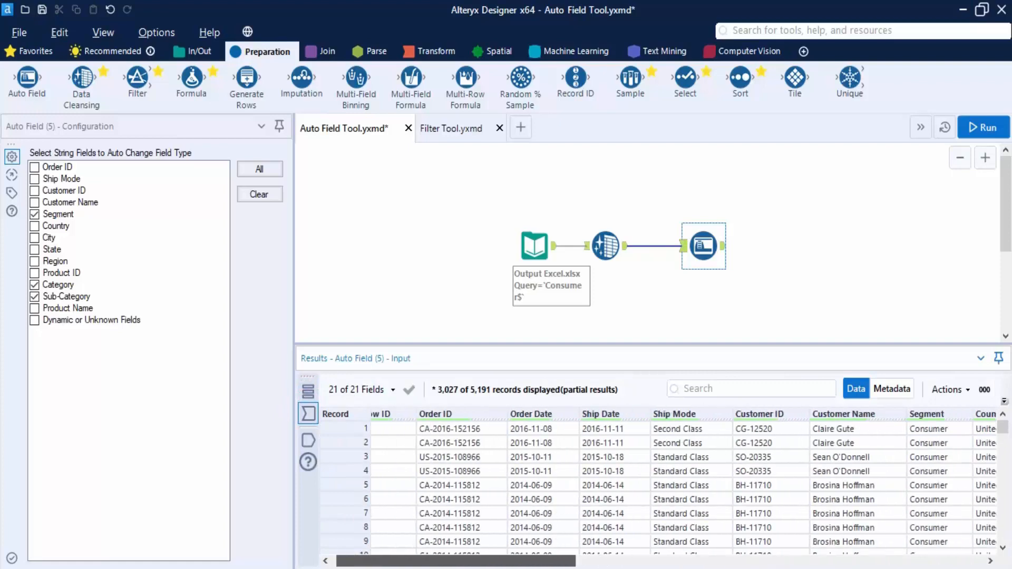
Step: Select all string fields in the Auto Field tool and rerun the workflow
{"action": "left_click", "coordinate": [248, 168]}
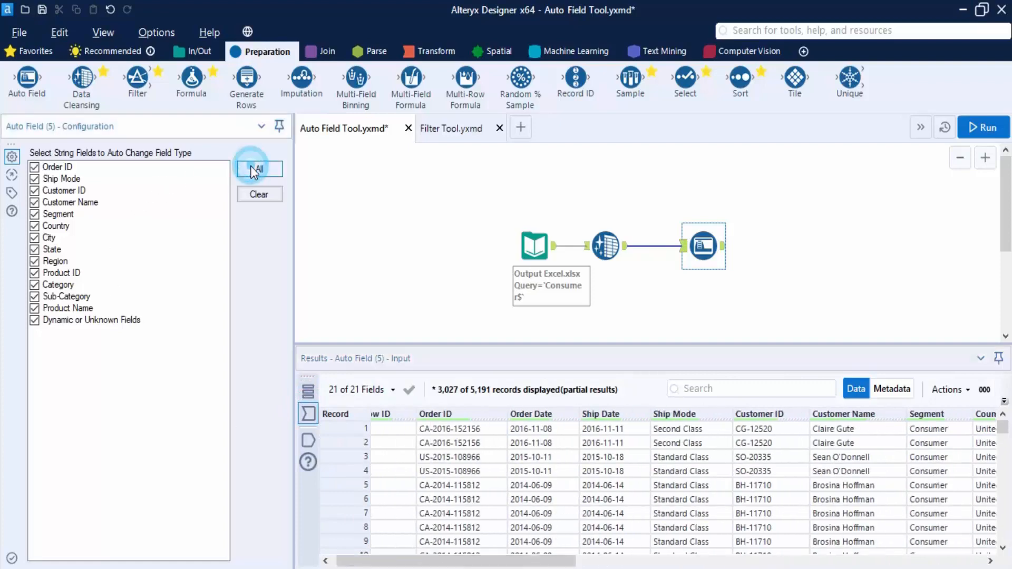
{"action": "left_click", "coordinate": [986, 128]}
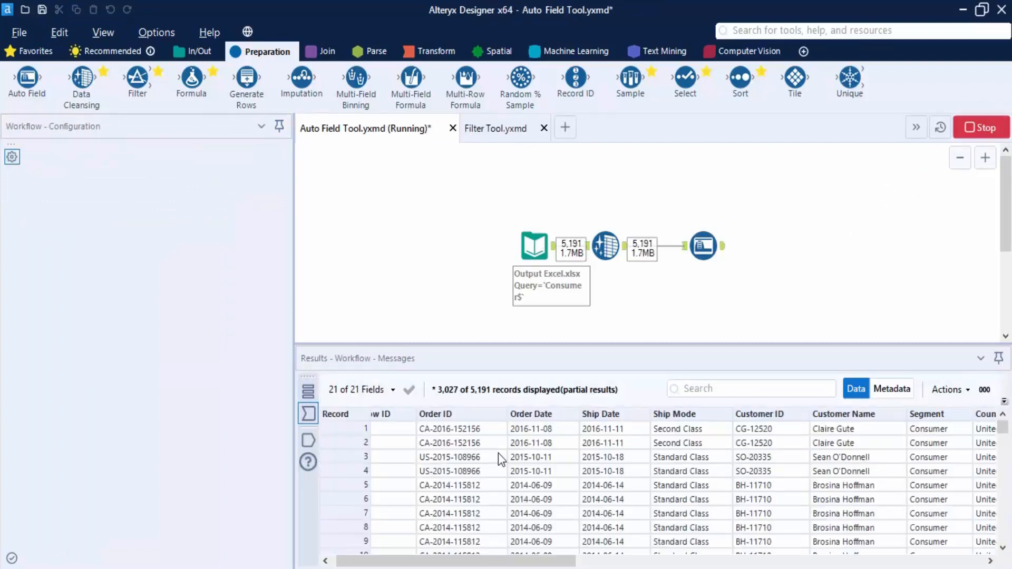
{"action": "left_click", "coordinate": [632, 350]}
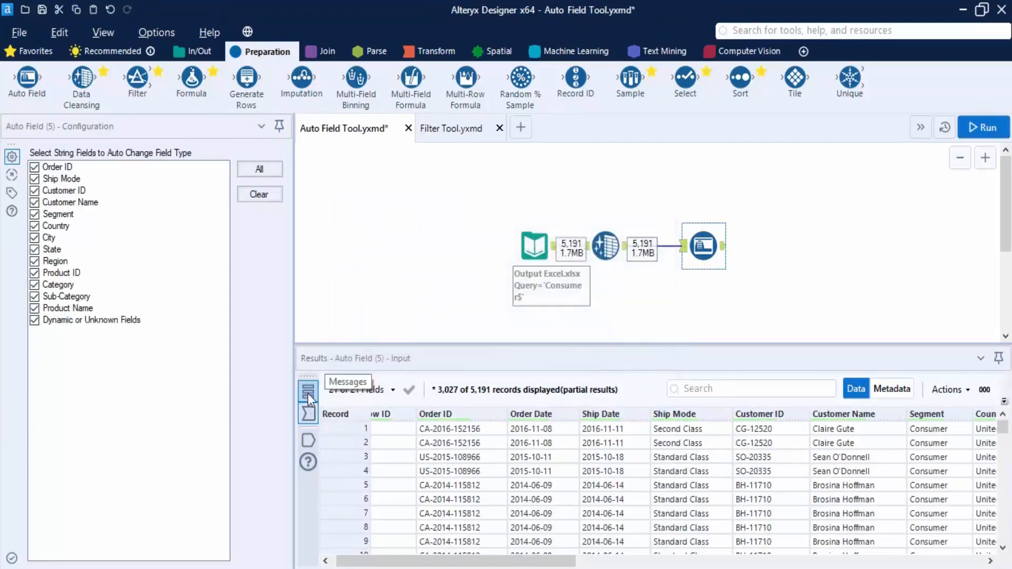
Step: Review the Auto Field tool's field-type messages for all string fields and save the workflow
{"action": "left_click", "coordinate": [308, 392]}
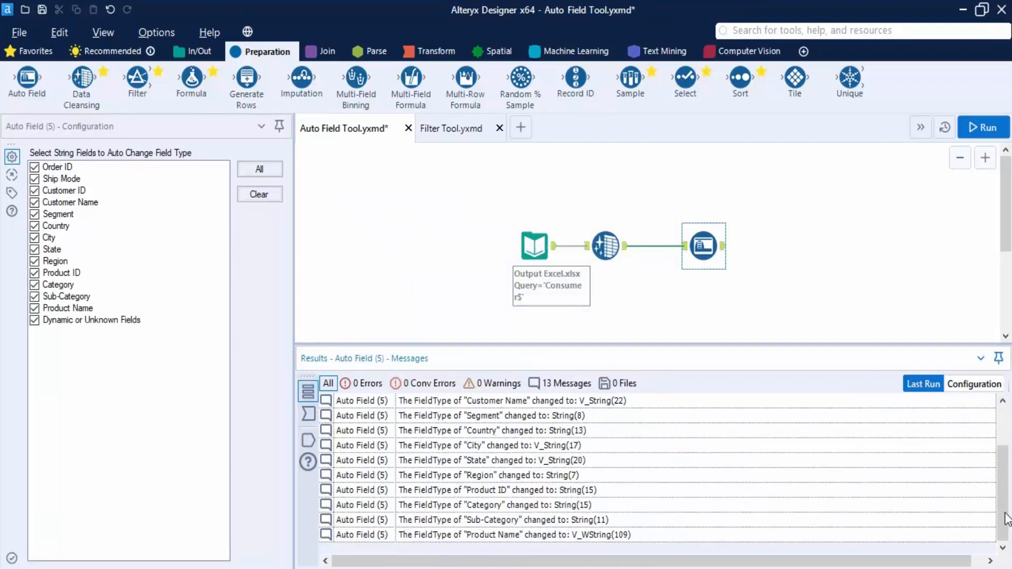
{"action": "scroll", "coordinate": [1007, 519], "scroll_direction": "up", "scroll_amount": 1}
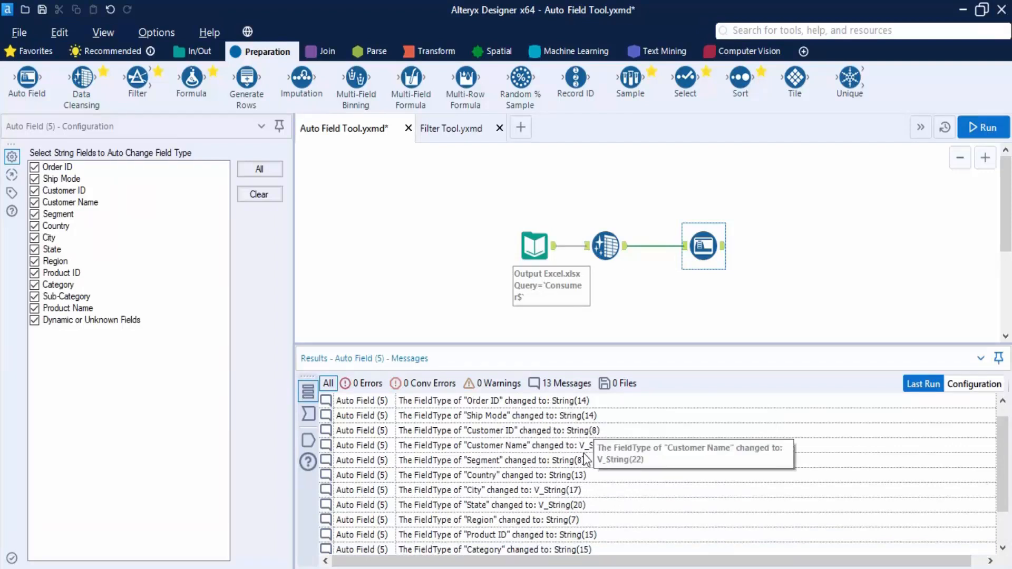
{"action": "scroll", "coordinate": [590, 537], "scroll_direction": "down", "scroll_amount": 1}
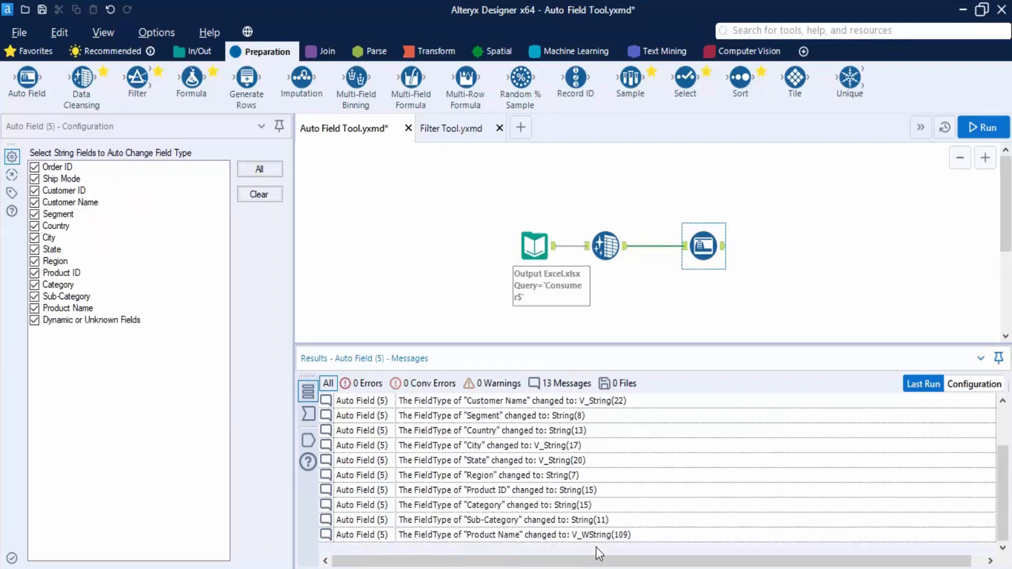
{"action": "scroll", "coordinate": [597, 544], "scroll_direction": "up", "scroll_amount": 1}
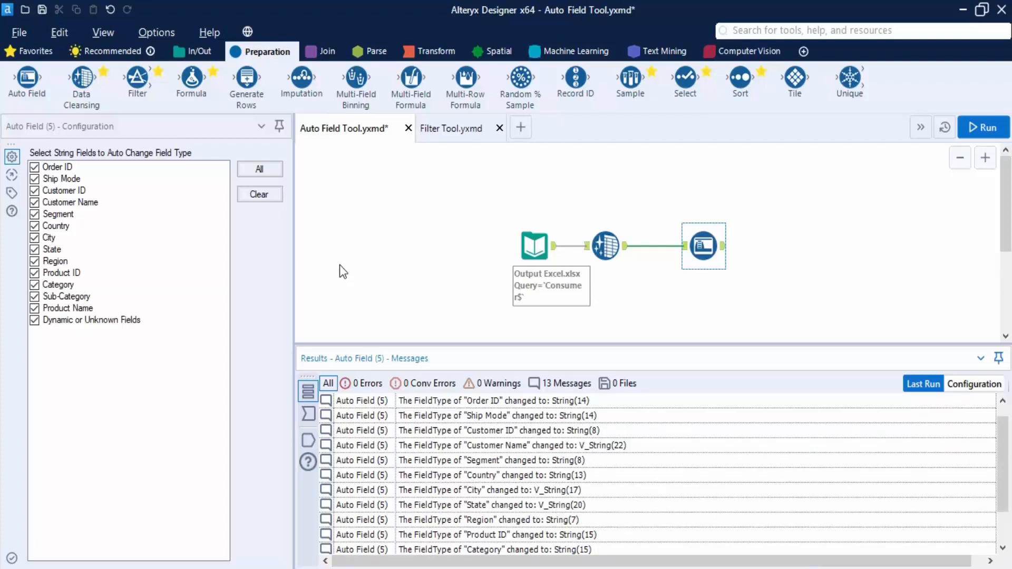
{"action": "key", "text": "ctrl+s"}
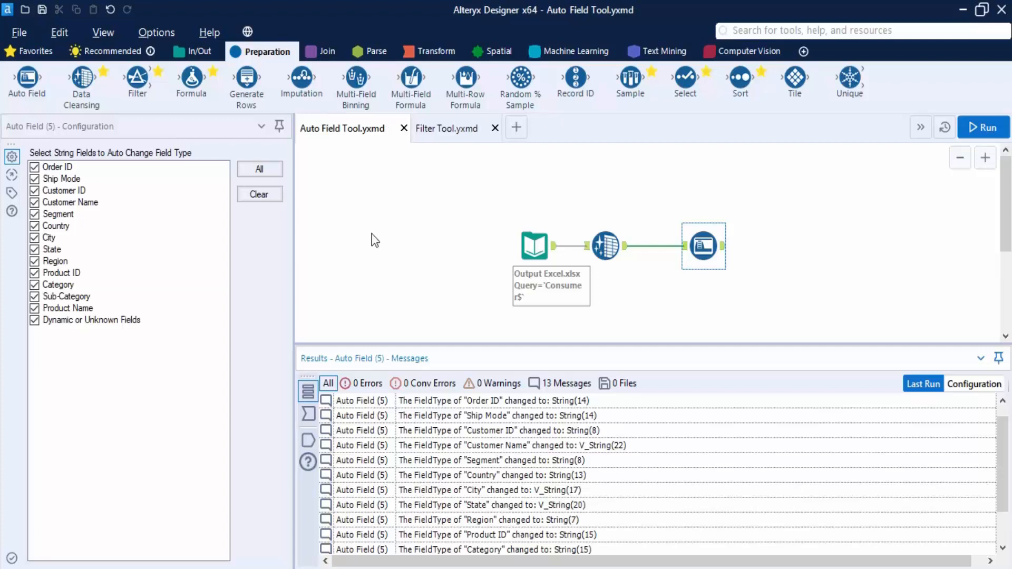
Step: In the Filter Tool workflow, add a Filter tool after the Data Cleansing tool and run the workflow
{"action": "left_click", "coordinate": [457, 132]}
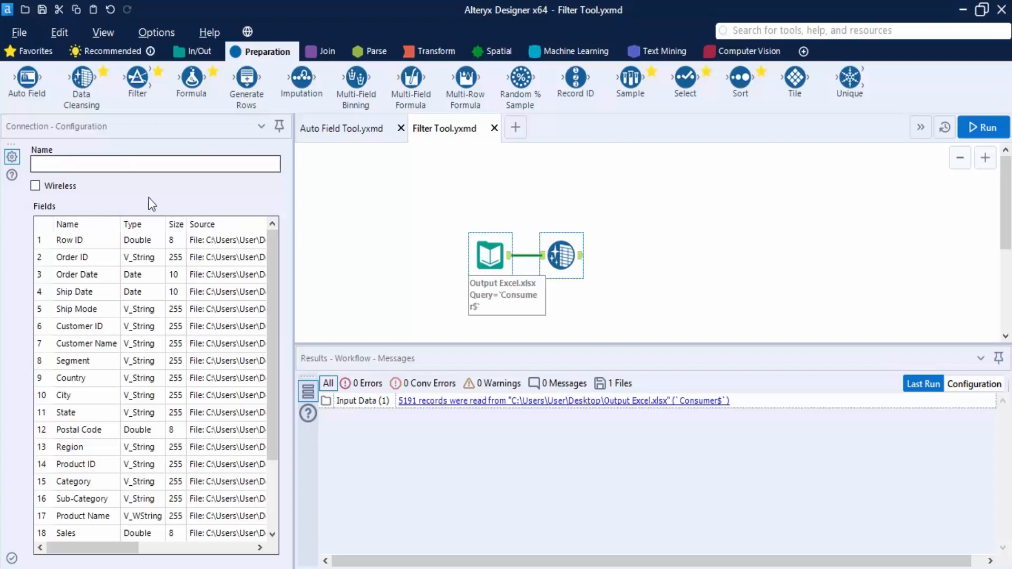
{"action": "left_click_drag", "start_coordinate": [136, 77], "coordinate": [650, 246]}
{"action": "key", "text": "ctrl+r"}
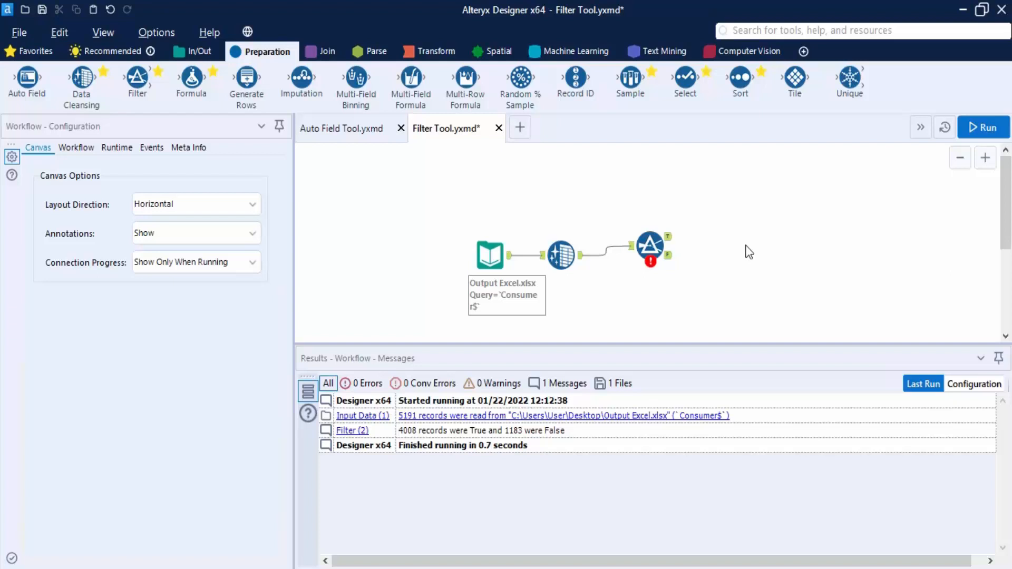
Step: Set the Filter tool's basic filter to Category Equals Furniture and run the workflow
{"action": "left_click", "coordinate": [651, 251]}
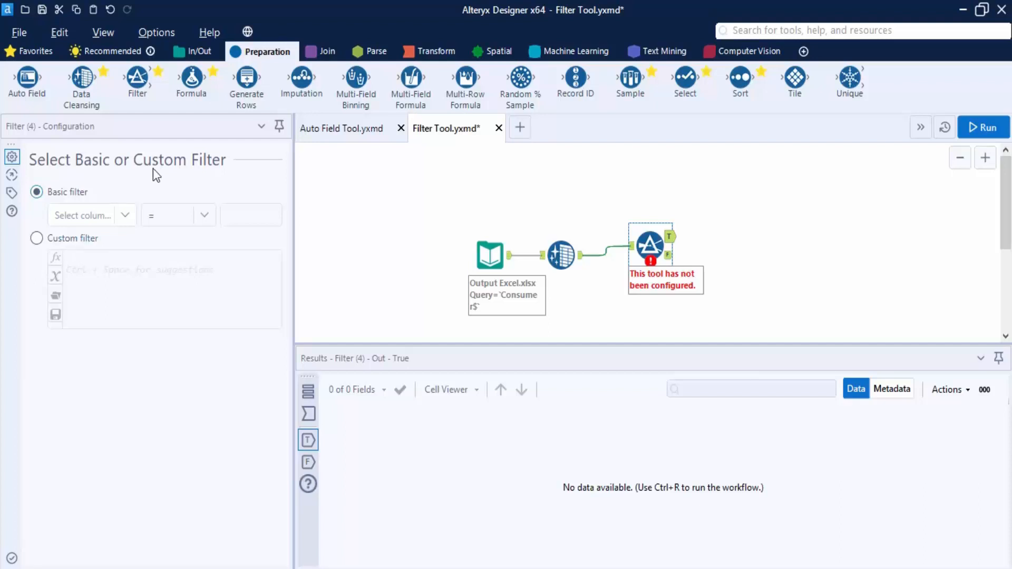
{"action": "left_click", "coordinate": [128, 219]}
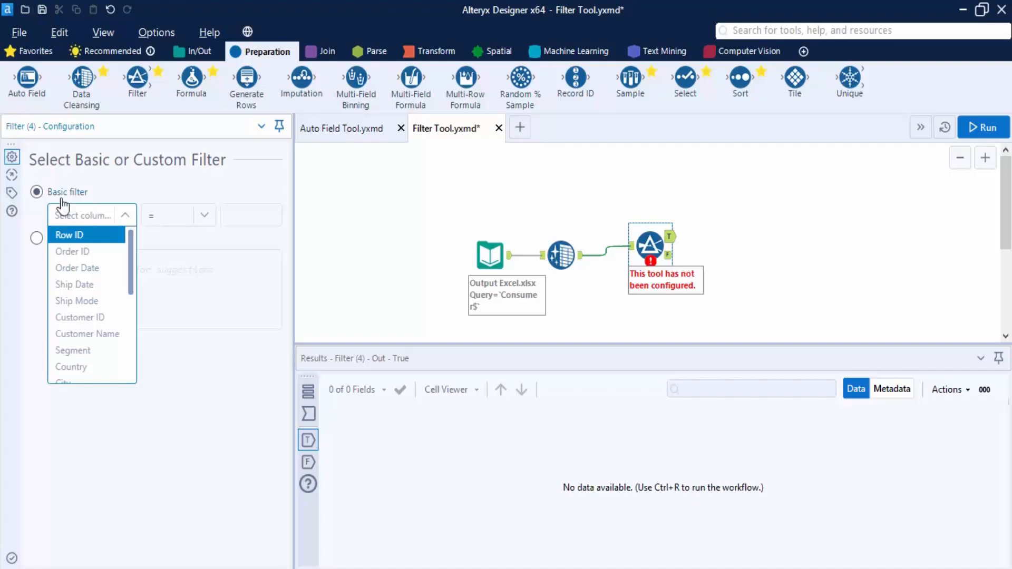
{"action": "scroll", "coordinate": [97, 328], "scroll_direction": "down", "scroll_amount": 4}
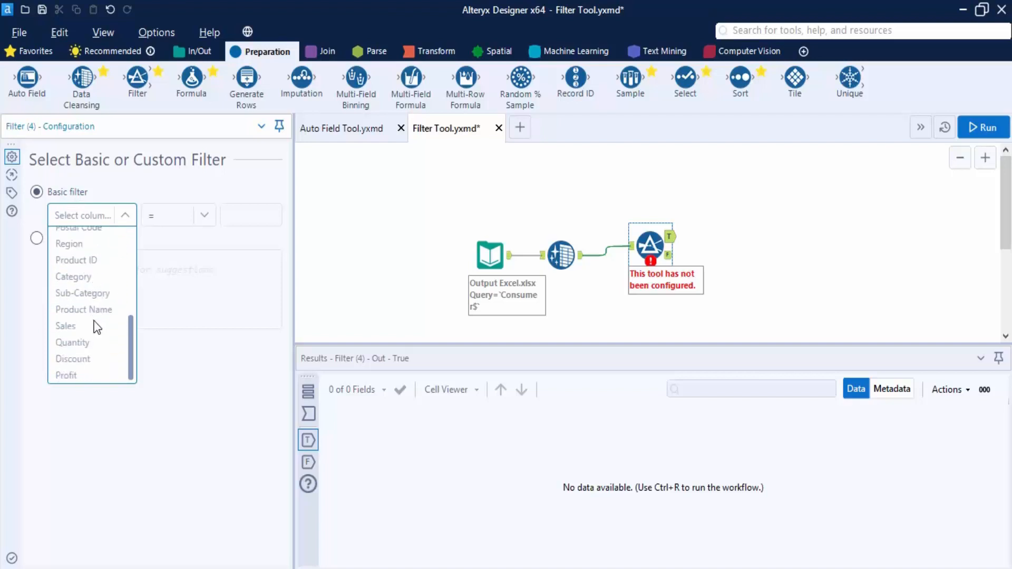
{"action": "left_click", "coordinate": [94, 278]}
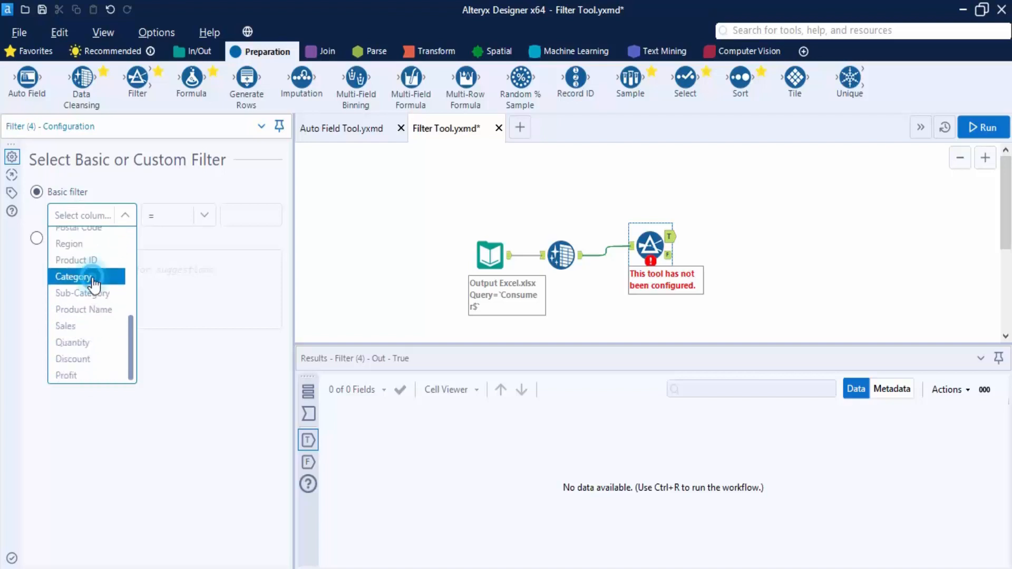
{"action": "left_click", "coordinate": [251, 219]}
{"action": "type", "text": "Fur"}
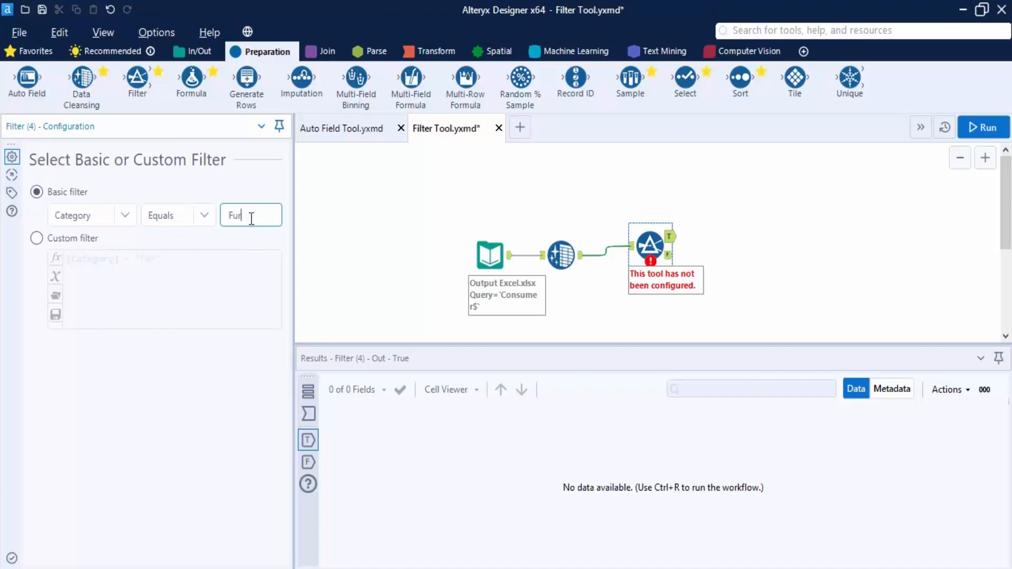
{"action": "type", "text": "niture"}
{"action": "left_click", "coordinate": [991, 130]}
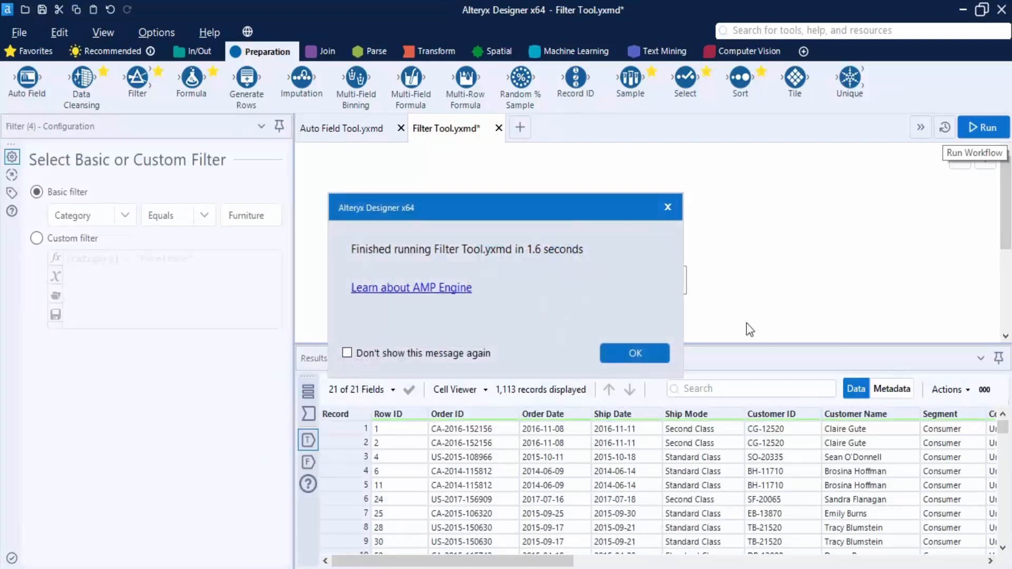
{"action": "left_click", "coordinate": [630, 357]}
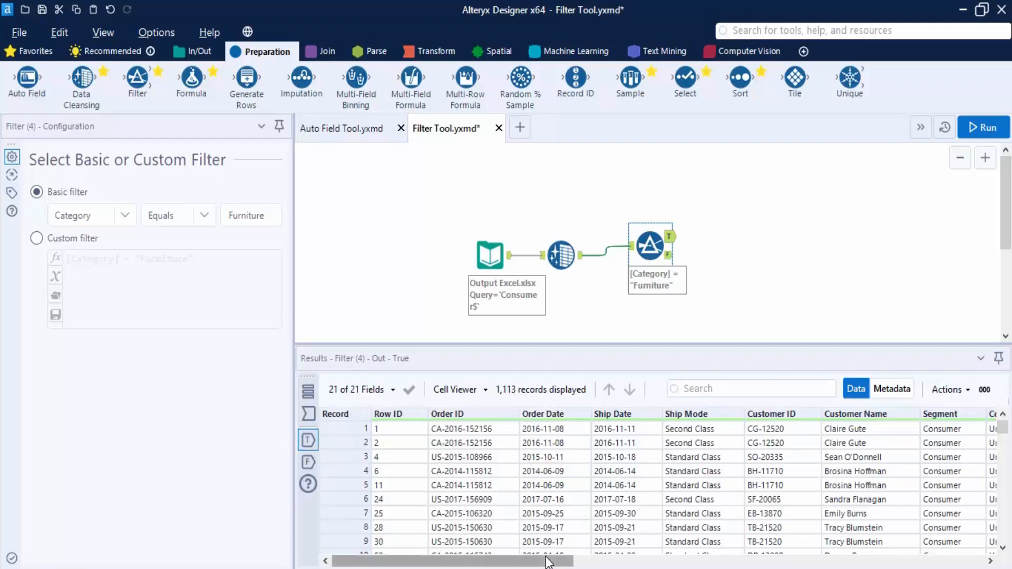
Step: Check the Category column in the Furniture filter's True output and its False output
{"action": "left_click_drag", "start_coordinate": [390, 560], "coordinate": [706, 560]}
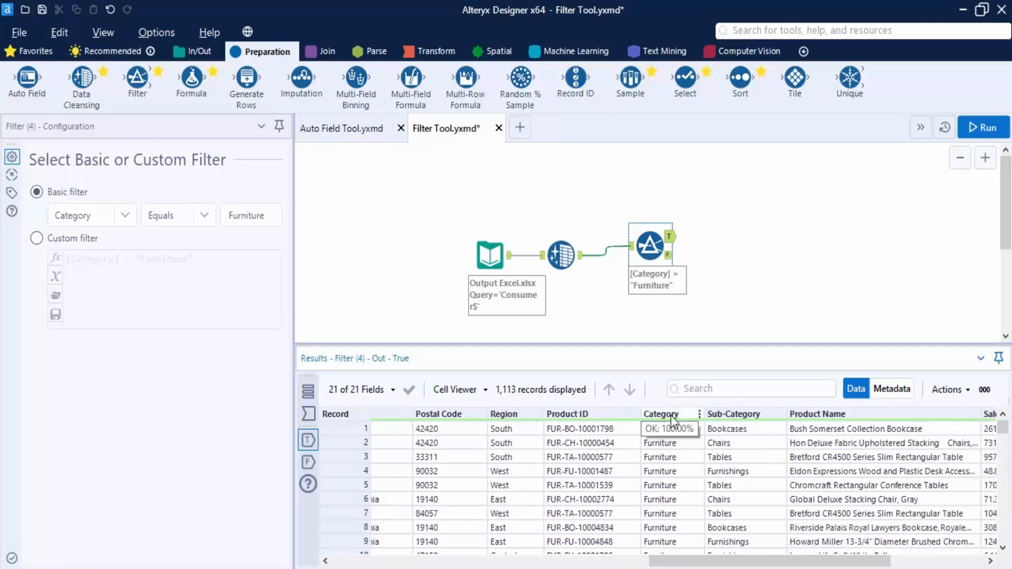
{"action": "scroll", "coordinate": [671, 463], "scroll_direction": "down", "scroll_amount": 9}
{"action": "scroll", "coordinate": [669, 489], "scroll_direction": "down", "scroll_amount": 18}
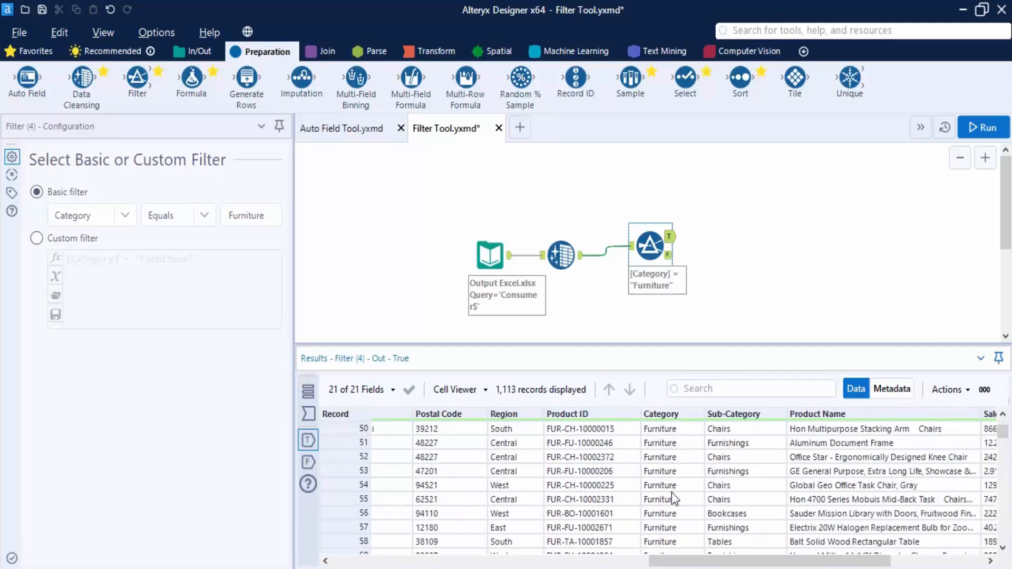
{"action": "left_click", "coordinate": [308, 462]}
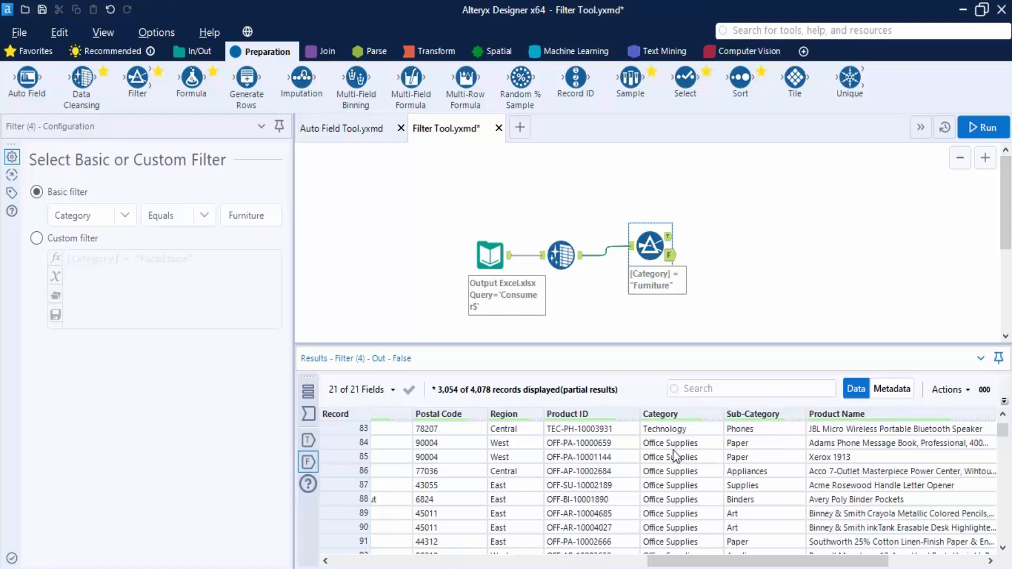
Step: Connect a second Filter tool to the Furniture filter's False output and set its basic filter to Category Equals Technology
{"action": "left_click_drag", "start_coordinate": [136, 79], "coordinate": [730, 259]}
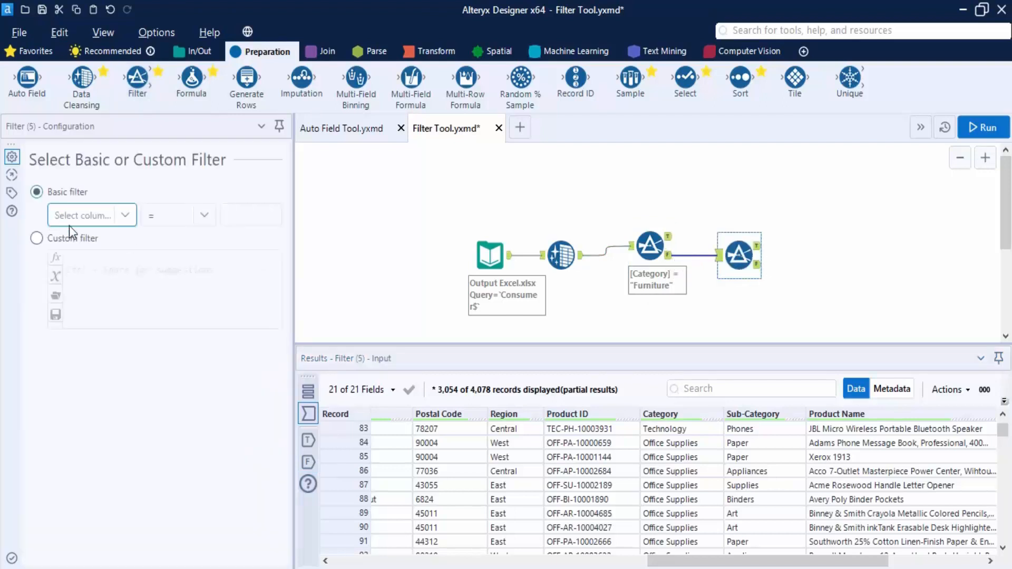
{"action": "left_click", "coordinate": [122, 214]}
{"action": "scroll", "coordinate": [84, 332], "scroll_direction": "down", "scroll_amount": 3}
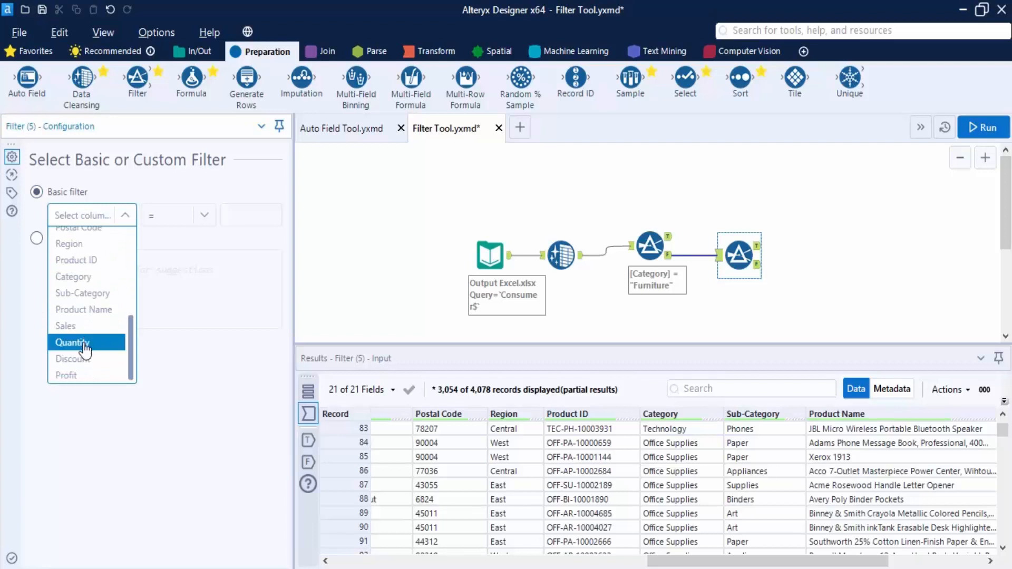
{"action": "scroll", "coordinate": [90, 310], "scroll_direction": "up", "scroll_amount": 2}
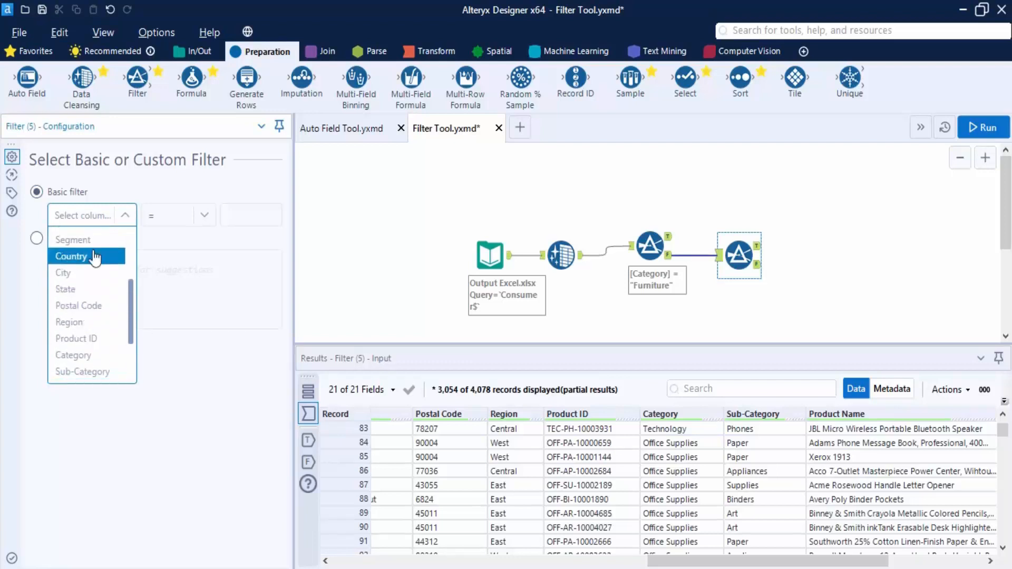
{"action": "scroll", "coordinate": [87, 319], "scroll_direction": "down", "scroll_amount": 2}
{"action": "left_click", "coordinate": [79, 275]}
{"action": "left_click", "coordinate": [228, 215]}
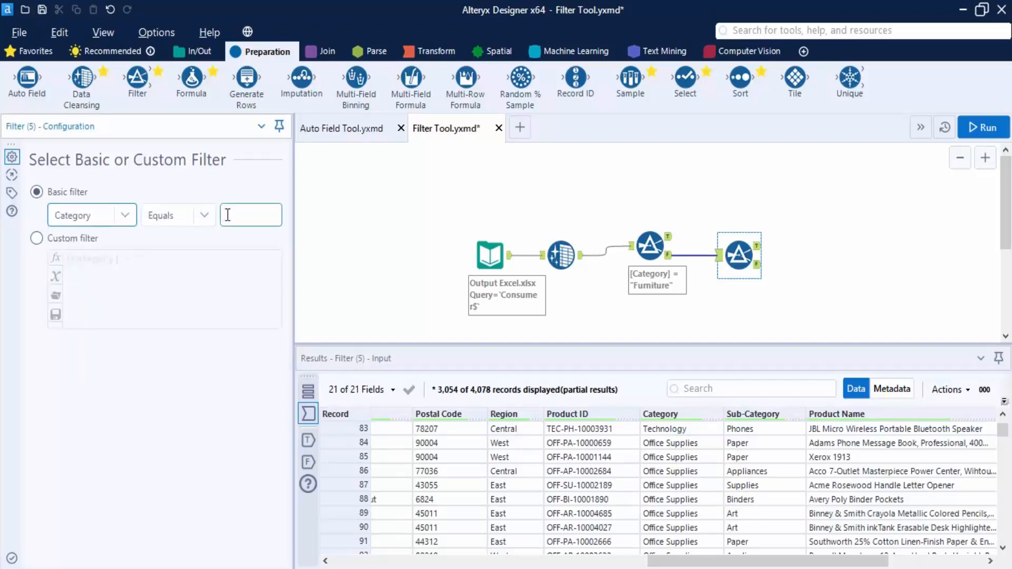
{"action": "type", "text": "Technolog"}
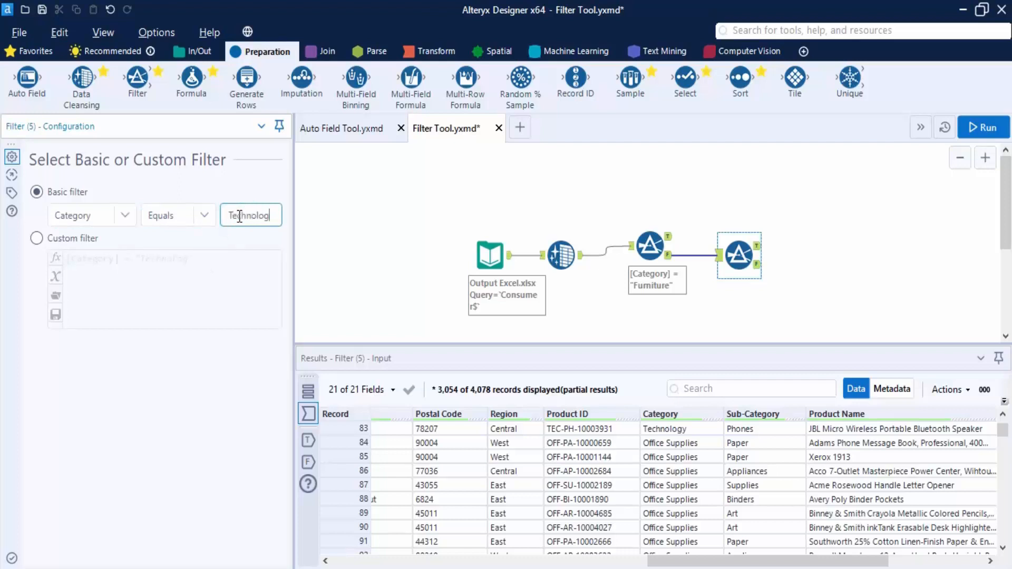
{"action": "type", "text": "y"}
Step: Run the workflow and check the Category column in the Technology filter's True and False outputs
{"action": "left_click", "coordinate": [984, 127]}
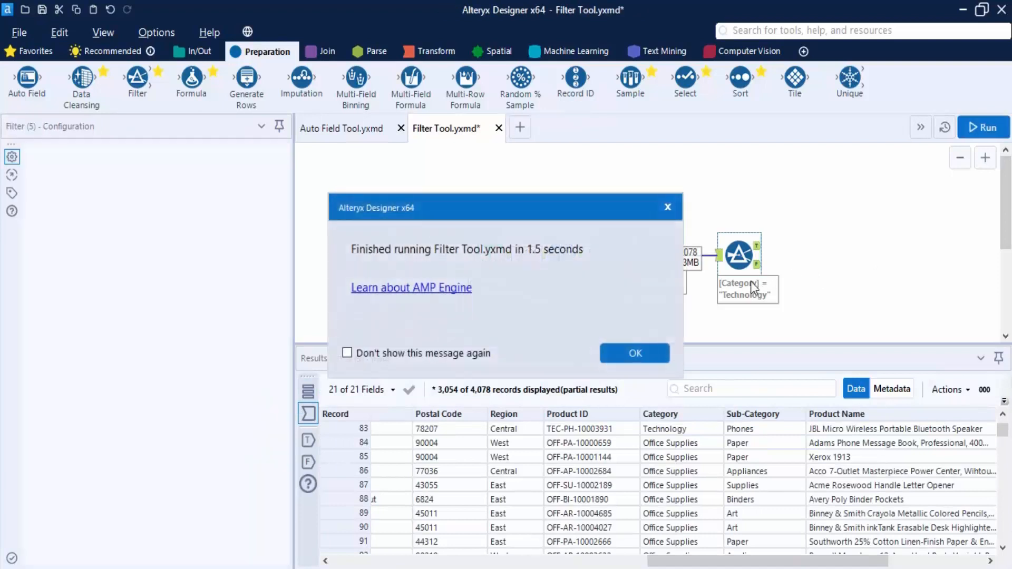
{"action": "left_click", "coordinate": [653, 346]}
{"action": "left_click", "coordinate": [737, 241]}
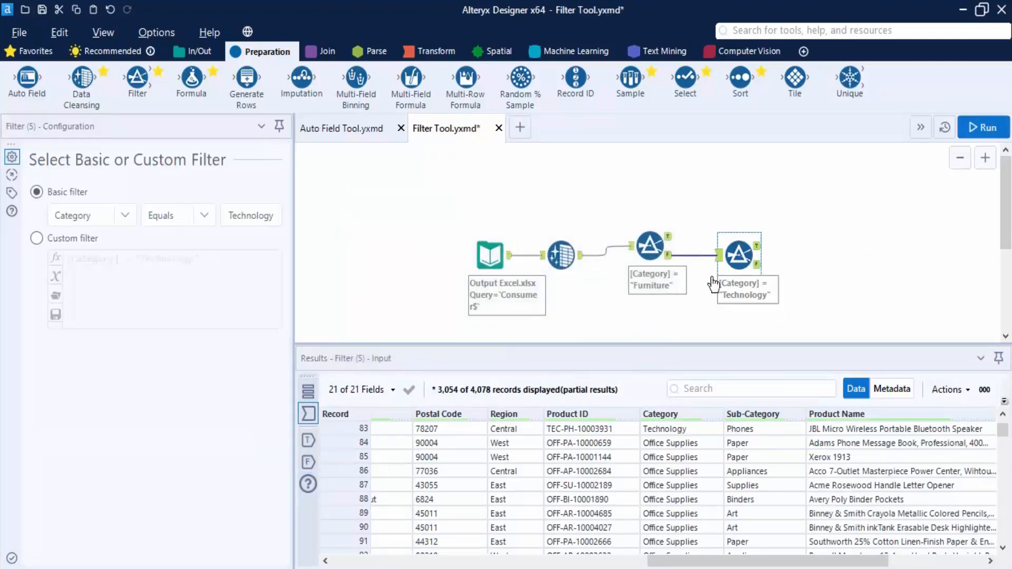
{"action": "left_click", "coordinate": [308, 440]}
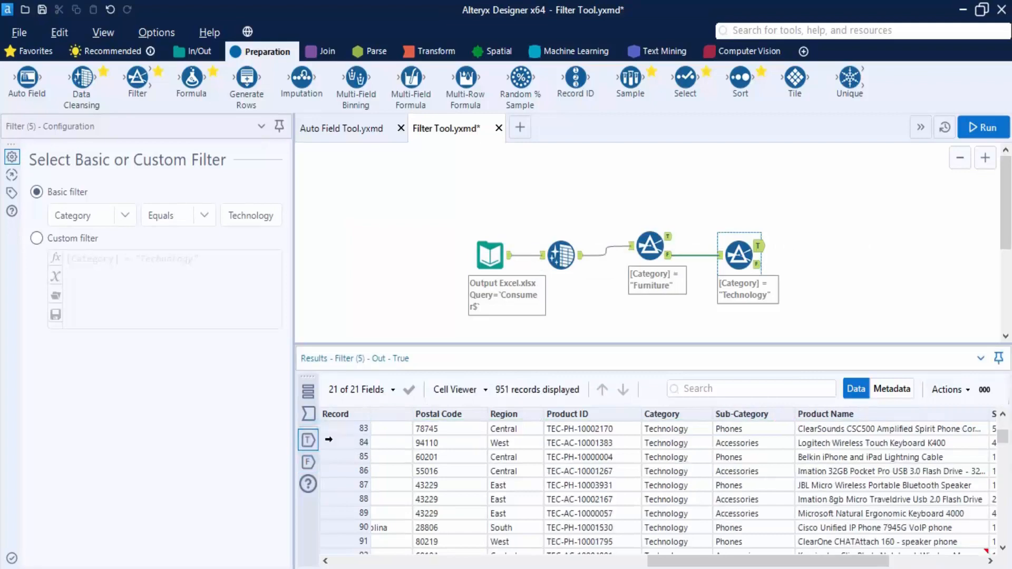
{"action": "scroll", "coordinate": [693, 440], "scroll_direction": "down", "scroll_amount": 6}
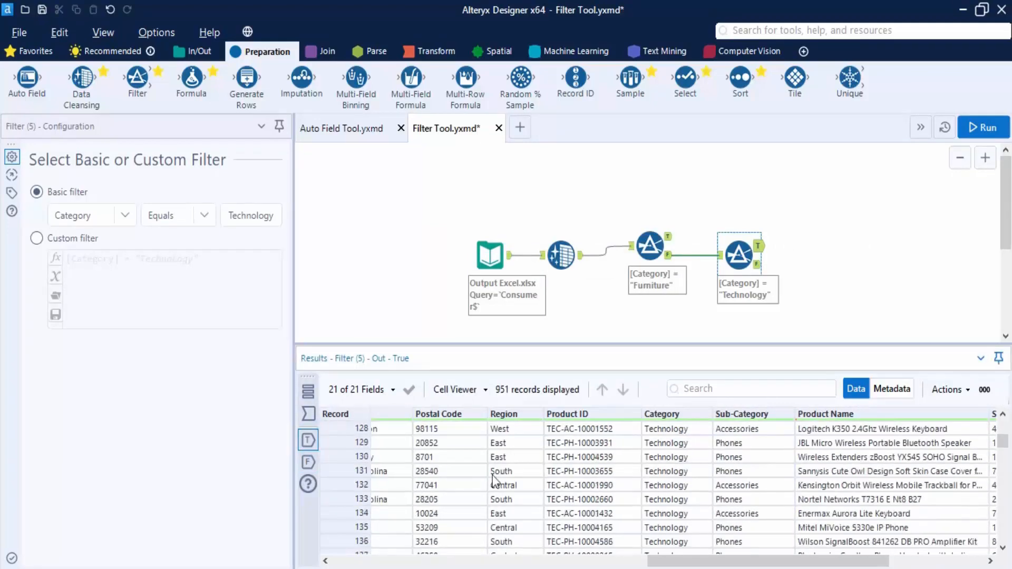
{"action": "left_click", "coordinate": [308, 462]}
{"action": "scroll", "coordinate": [679, 444], "scroll_direction": "down", "scroll_amount": 20}
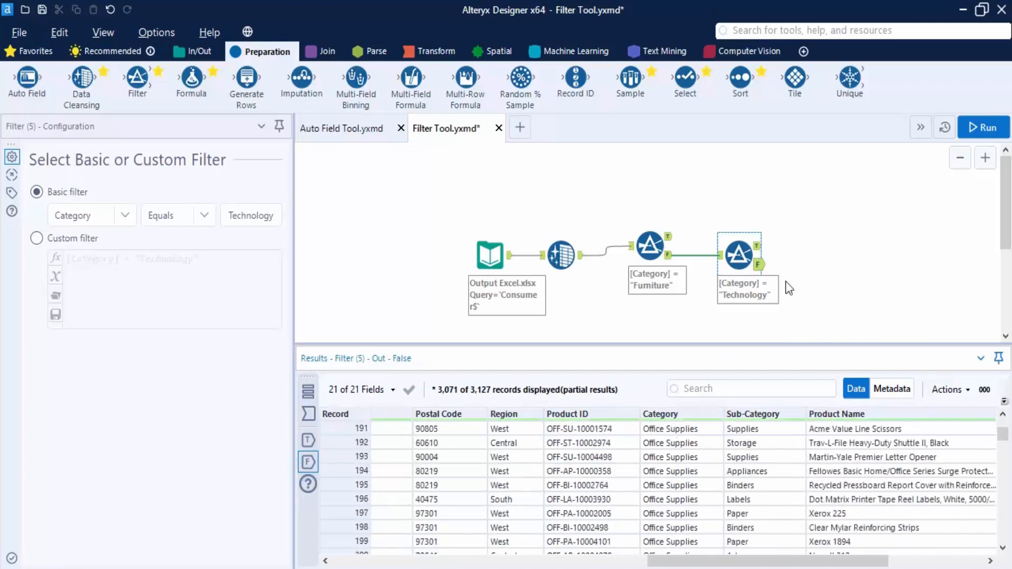
{"action": "left_click", "coordinate": [897, 211]}
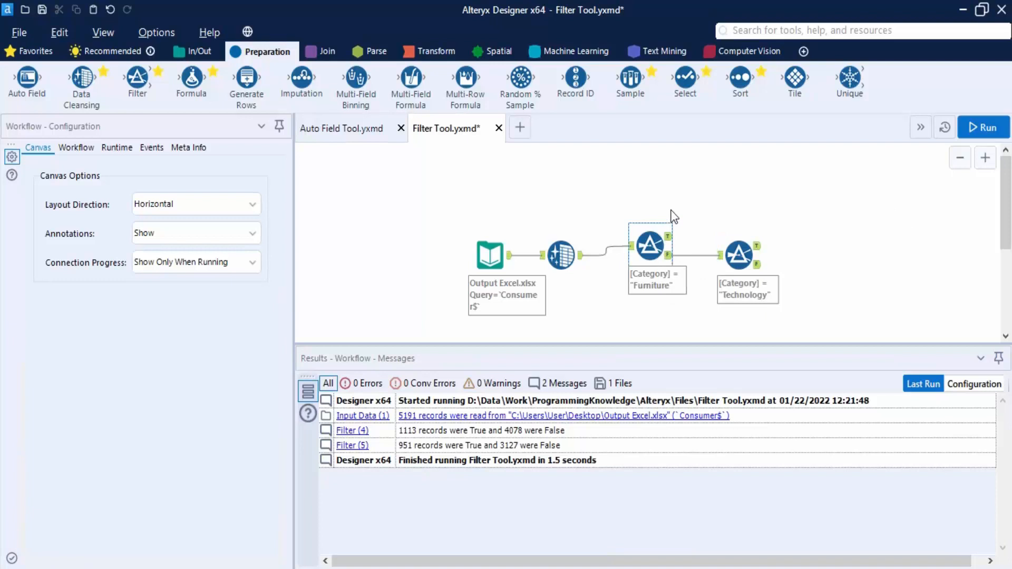
{"action": "left_click", "coordinate": [741, 258]}
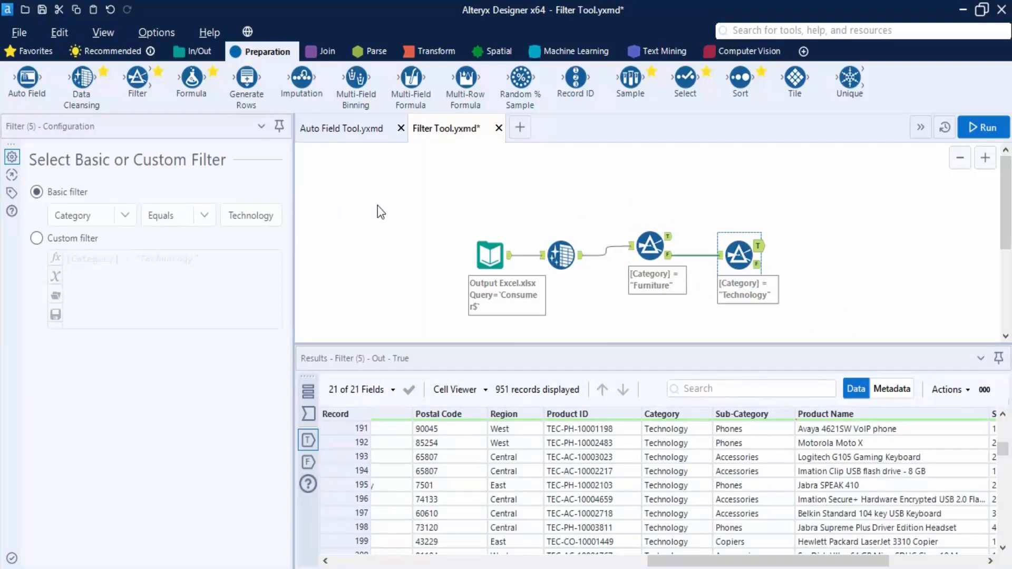
Step: Copy the Consumer input and Data Cleansing tools from the Filter Tool workflow into a new workflow
{"action": "left_click_drag", "start_coordinate": [377, 206], "coordinate": [568, 306]}
{"action": "right_click", "coordinate": [568, 266]}
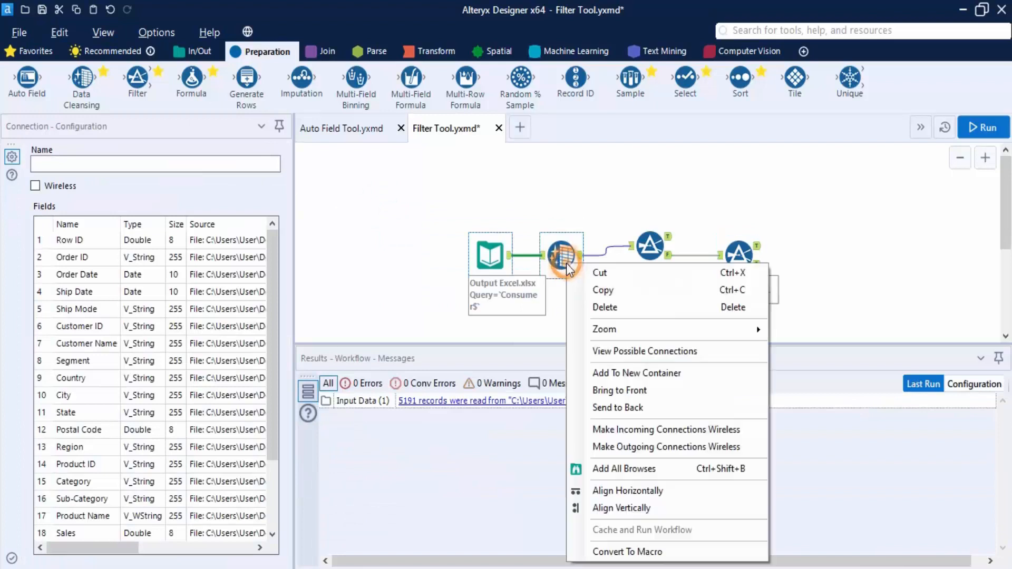
{"action": "left_click", "coordinate": [600, 290]}
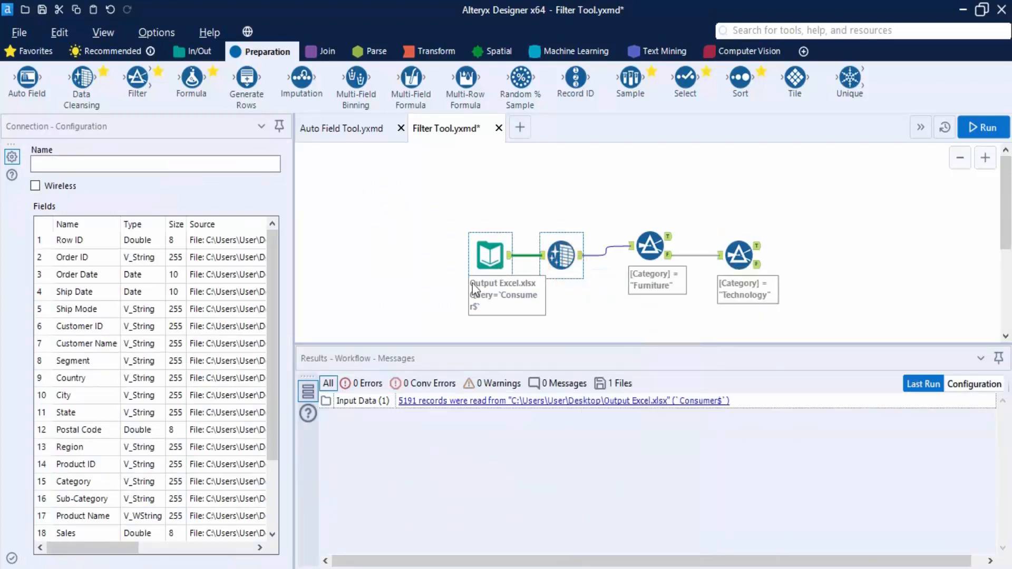
{"action": "left_click", "coordinate": [423, 251]}
{"action": "left_click", "coordinate": [526, 122]}
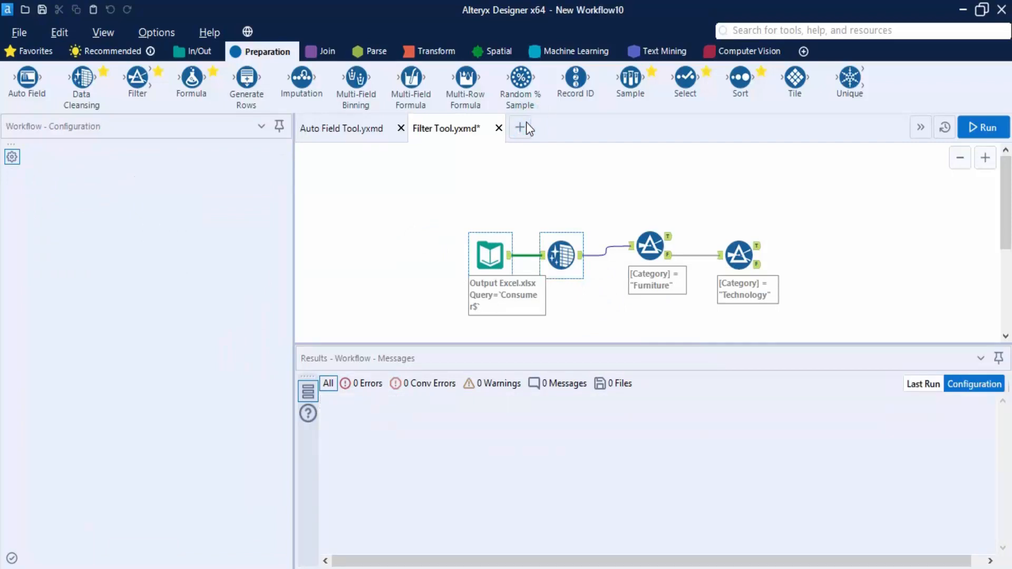
{"action": "key", "text": "ctrl+v"}
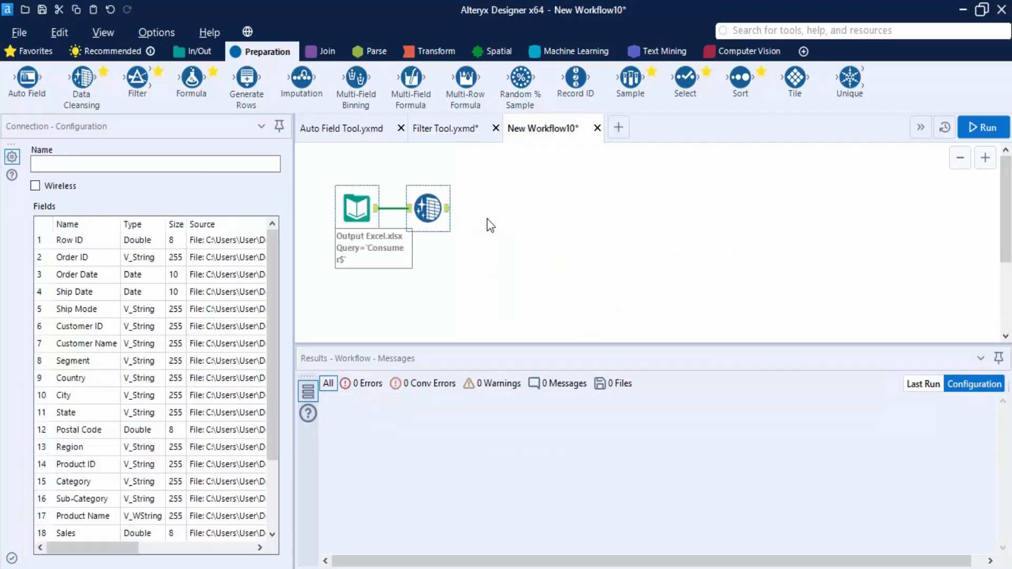
Step: Add a Filter tool connected to the Data Cleansing tool's output and switch it to a custom filter
{"action": "left_click", "coordinate": [487, 219]}
{"action": "left_click_drag", "start_coordinate": [140, 78], "coordinate": [551, 200]}
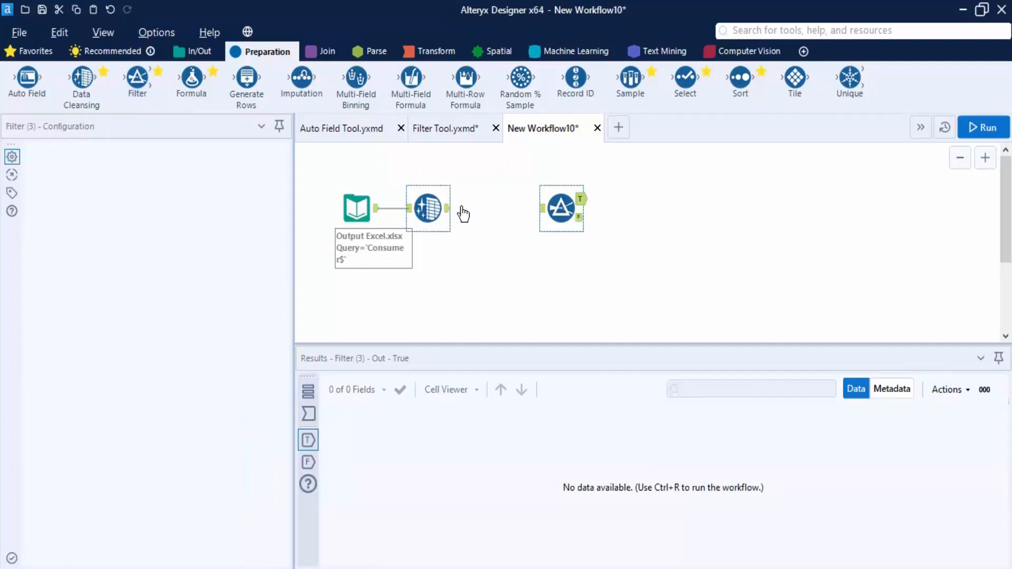
{"action": "left_click_drag", "start_coordinate": [447, 209], "coordinate": [550, 218]}
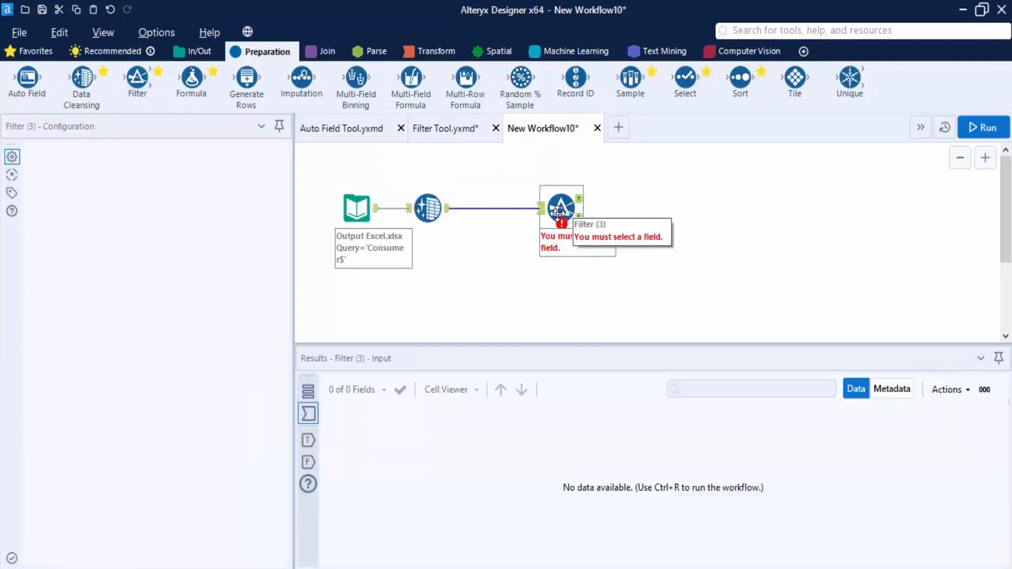
{"action": "left_click", "coordinate": [37, 238]}
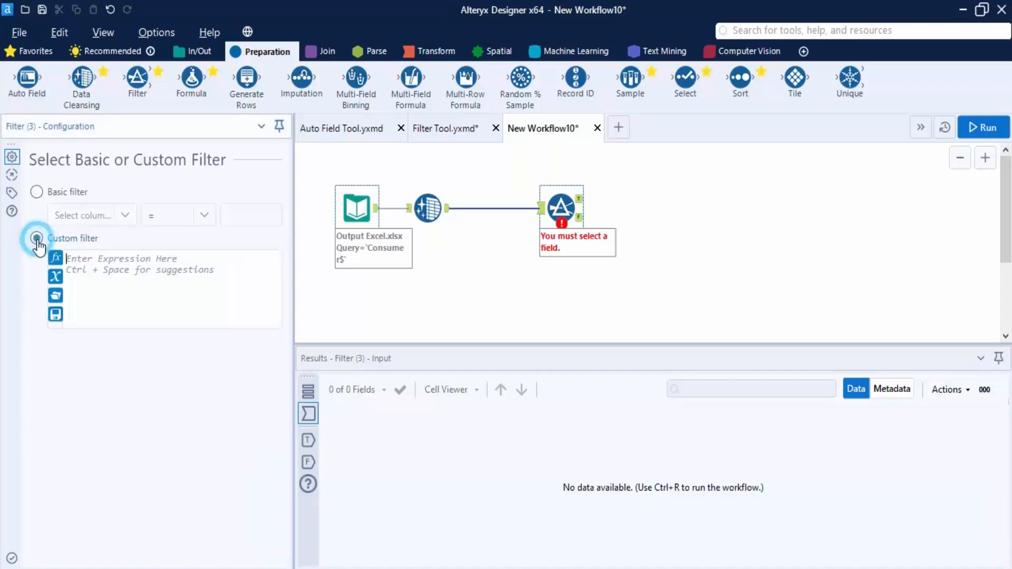
Step: Browse the custom filter's function categories, including Conversion, Conditional, DateTime and File
{"action": "left_click", "coordinate": [55, 257]}
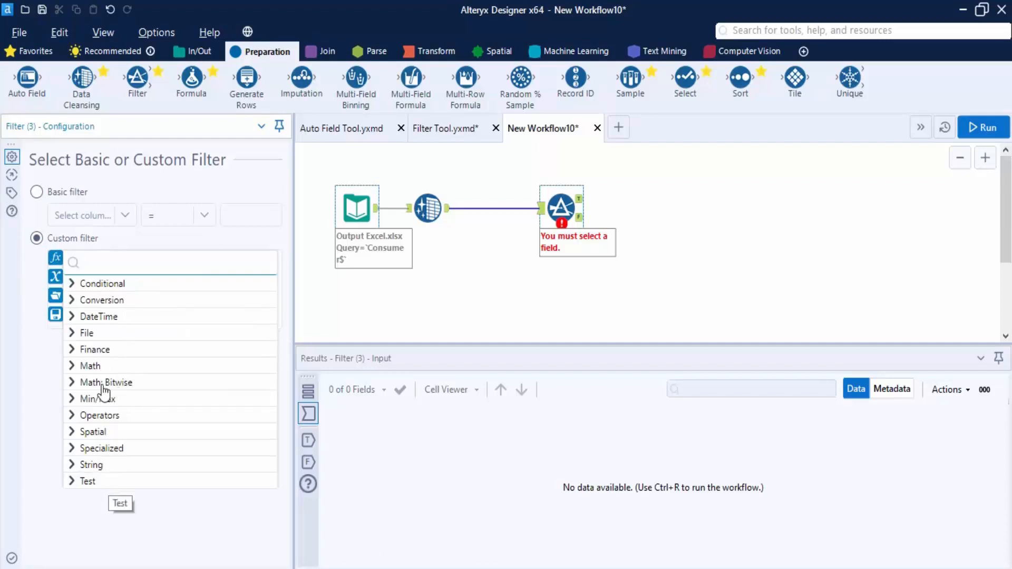
{"action": "left_click", "coordinate": [72, 301]}
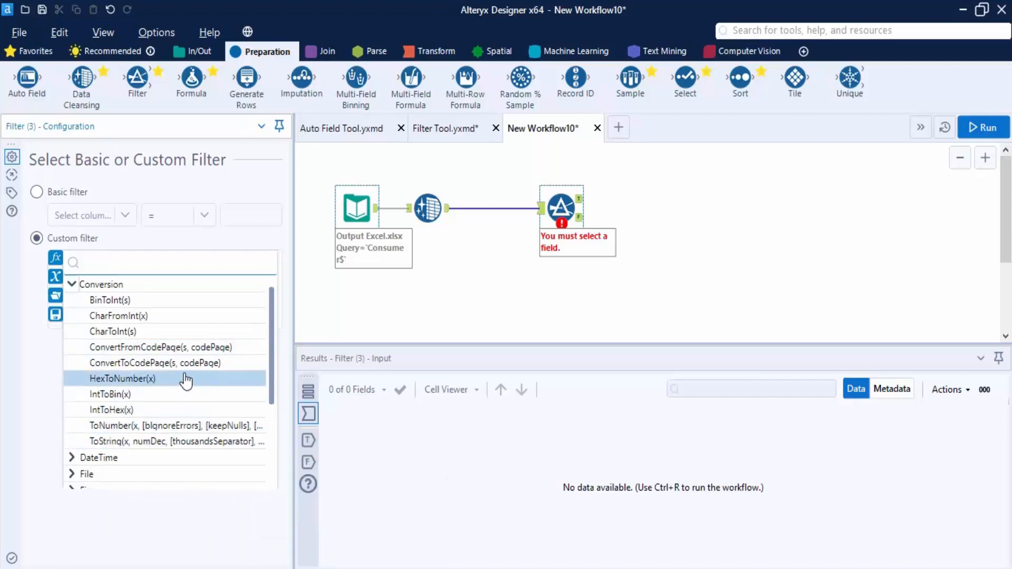
{"action": "scroll", "coordinate": [186, 379], "scroll_direction": "up", "scroll_amount": 1}
{"action": "left_click", "coordinate": [74, 300]}
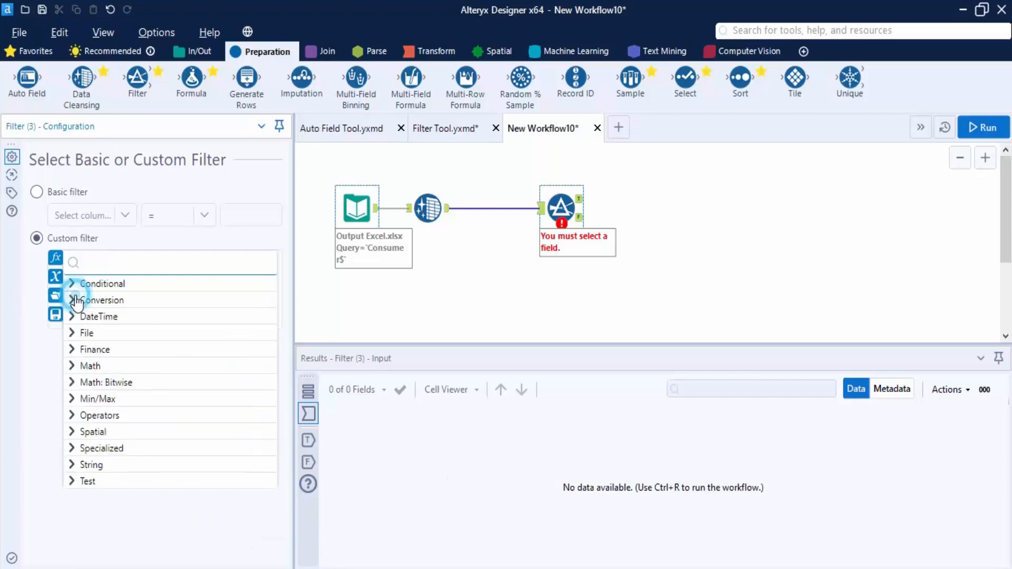
{"action": "left_click", "coordinate": [72, 284]}
{"action": "left_click", "coordinate": [72, 287]}
{"action": "left_click", "coordinate": [77, 316]}
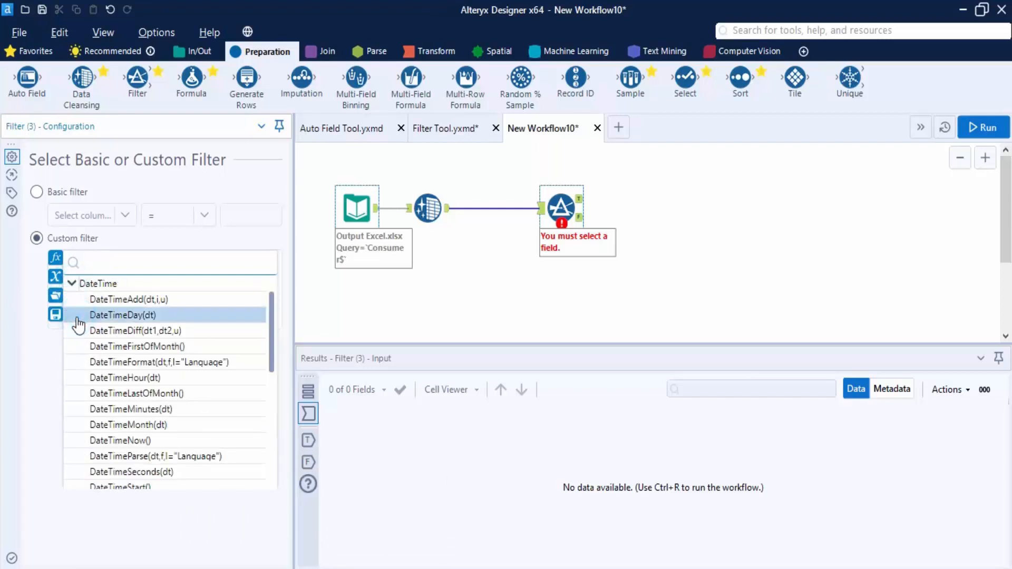
{"action": "left_click", "coordinate": [72, 287]}
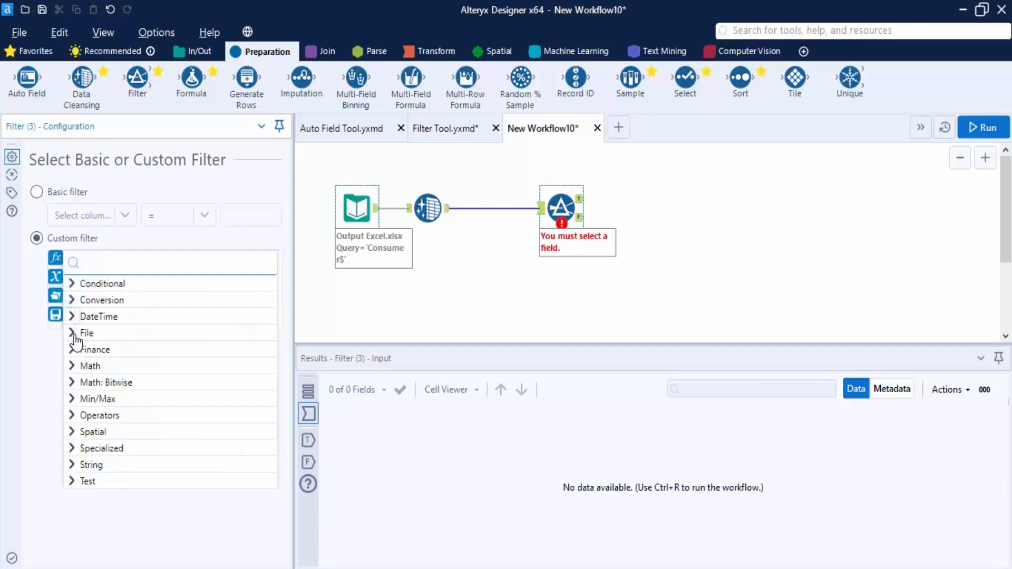
{"action": "left_click", "coordinate": [73, 332]}
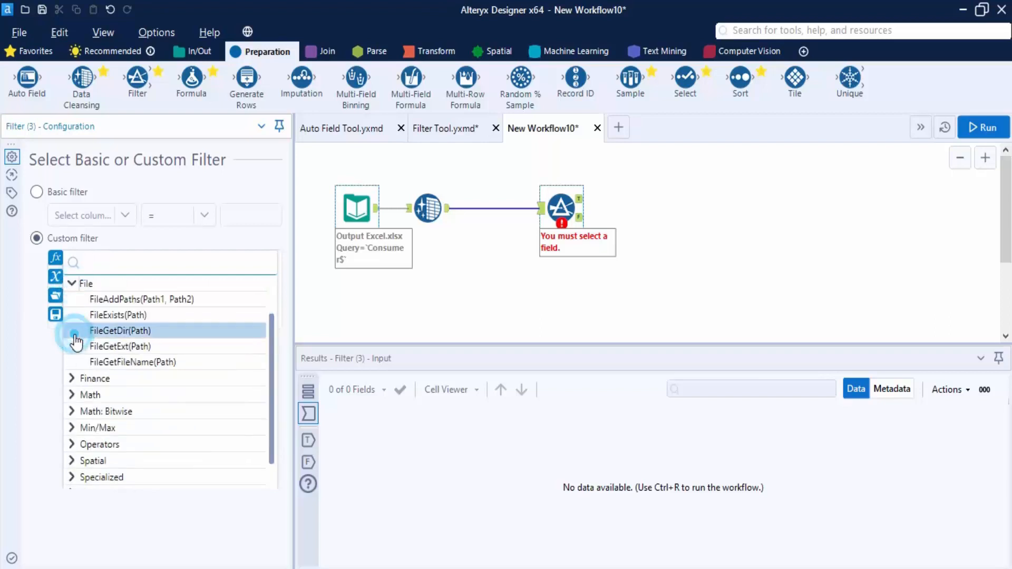
{"action": "left_click", "coordinate": [72, 283]}
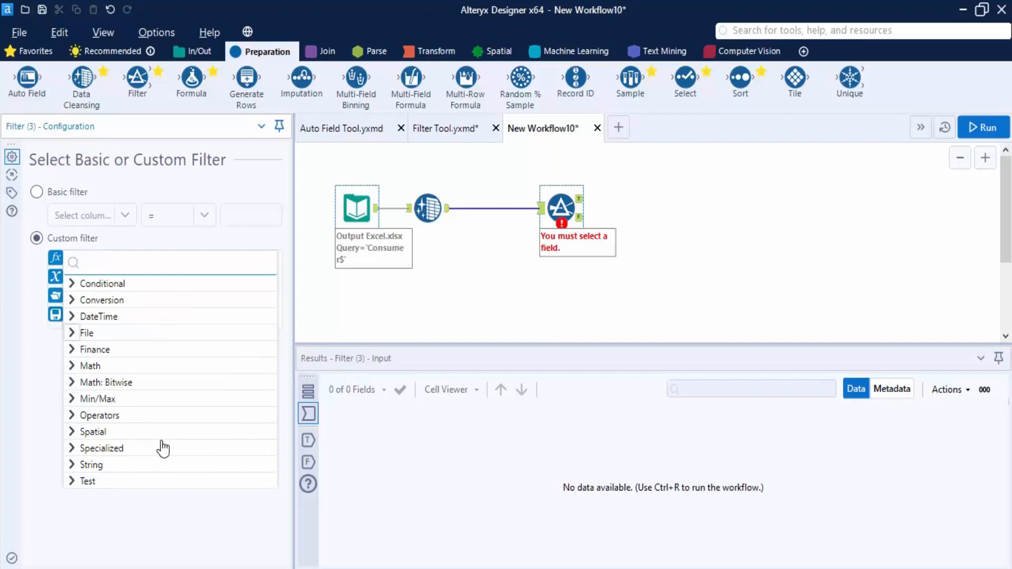
Step: Build the custom filter expression CountWords([City]) from the String functions and existing columns, and run the workflow
{"action": "left_click", "coordinate": [77, 464]}
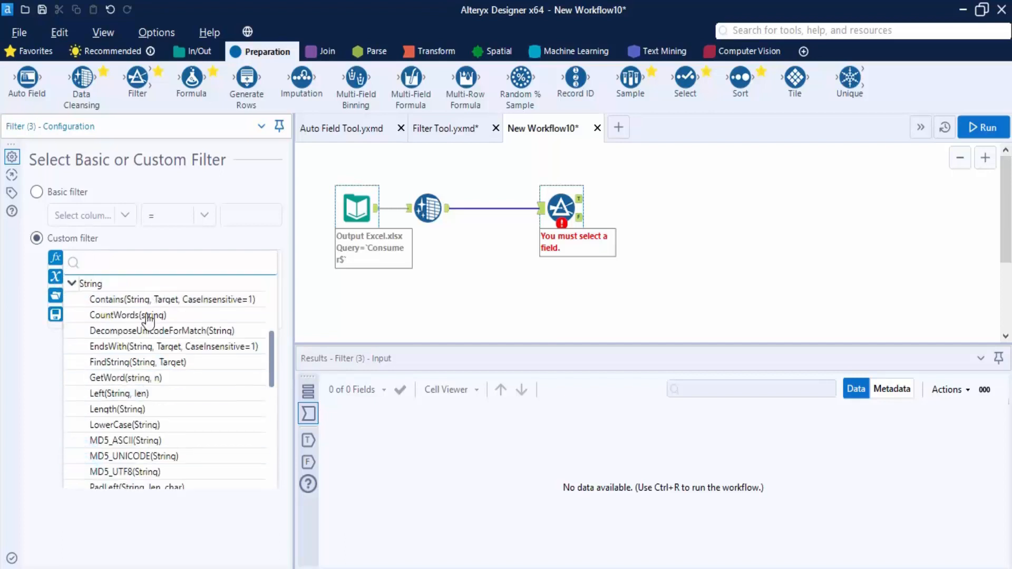
{"action": "left_click", "coordinate": [194, 315]}
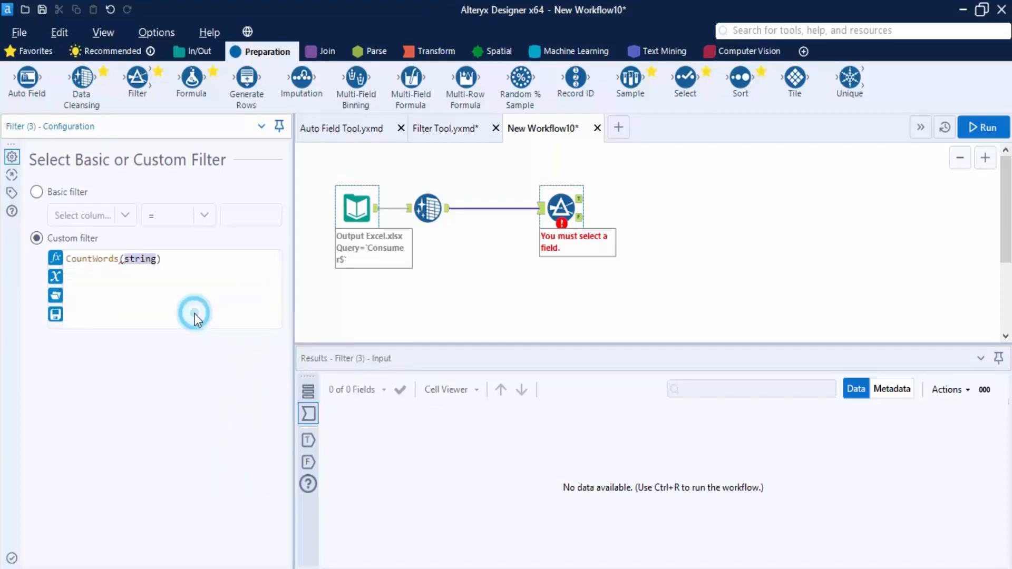
{"action": "left_click", "coordinate": [56, 276]}
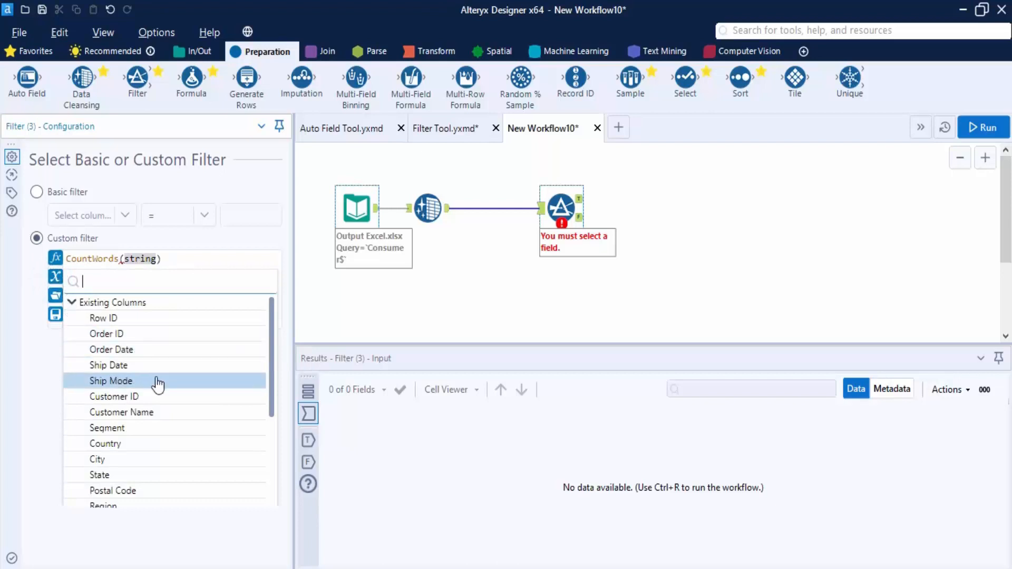
{"action": "left_click", "coordinate": [125, 461]}
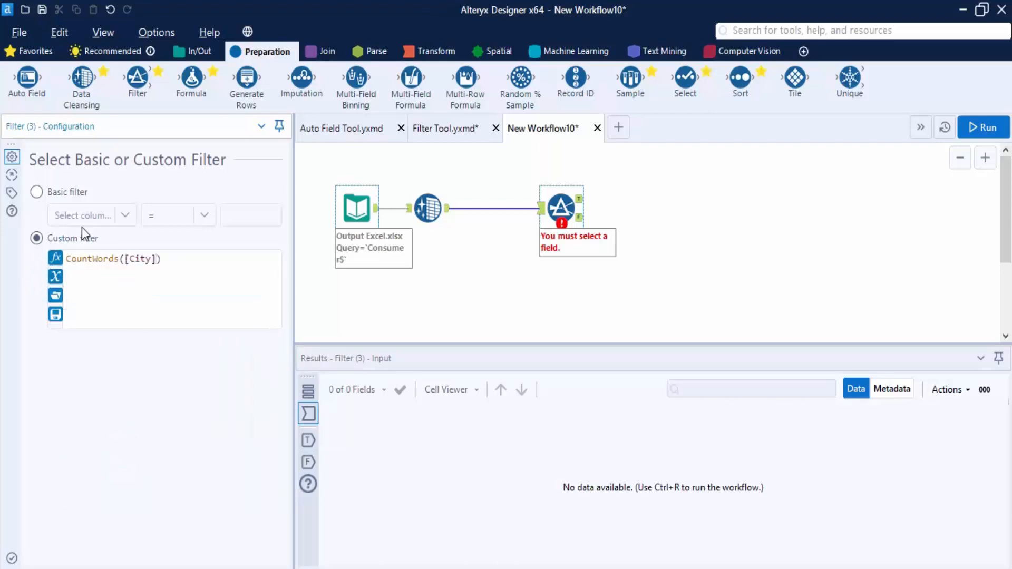
{"action": "left_click", "coordinate": [1002, 135]}
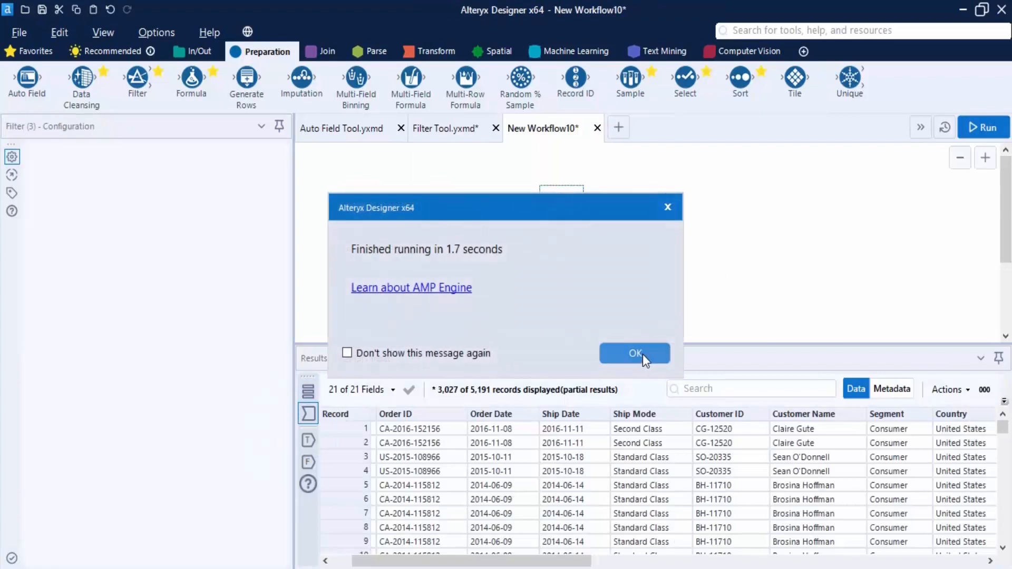
{"action": "left_click", "coordinate": [635, 353]}
Step: Compare the CountWords filter's True and False outputs and examine the City column in the True output
{"action": "left_click", "coordinate": [309, 439]}
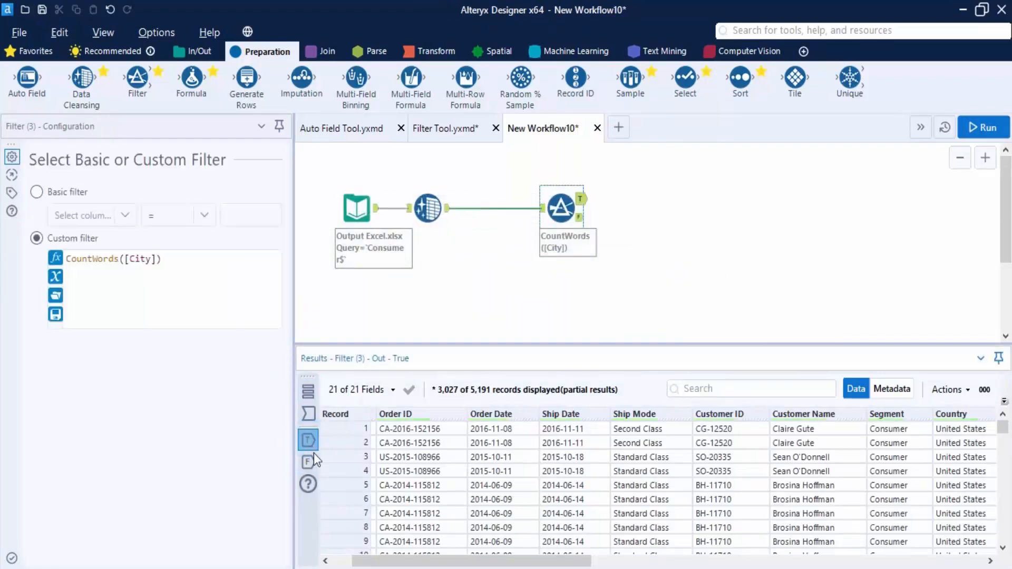
{"action": "left_click", "coordinate": [314, 460]}
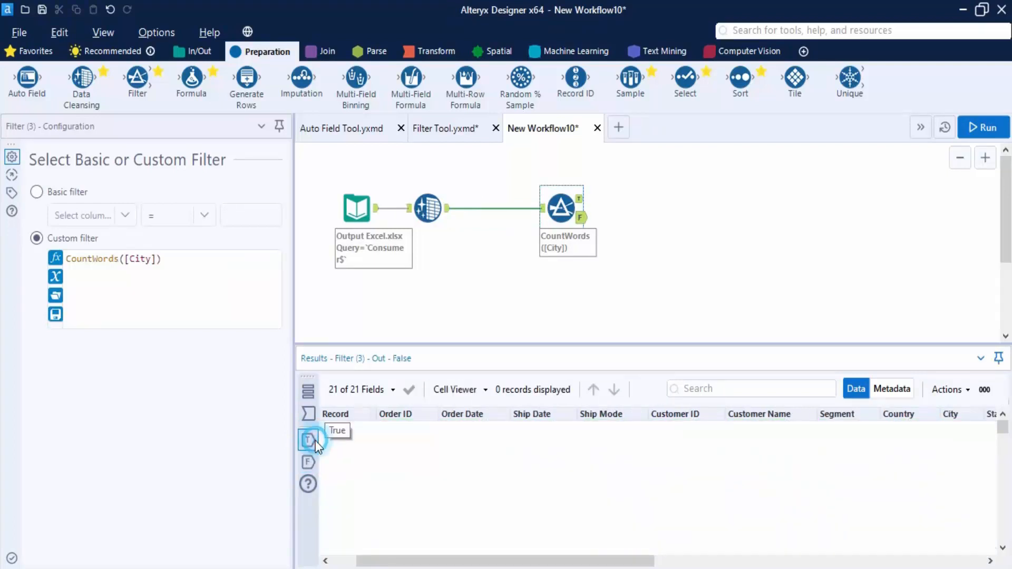
{"action": "left_click", "coordinate": [310, 440]}
{"action": "left_click_drag", "start_coordinate": [574, 563], "coordinate": [705, 562]}
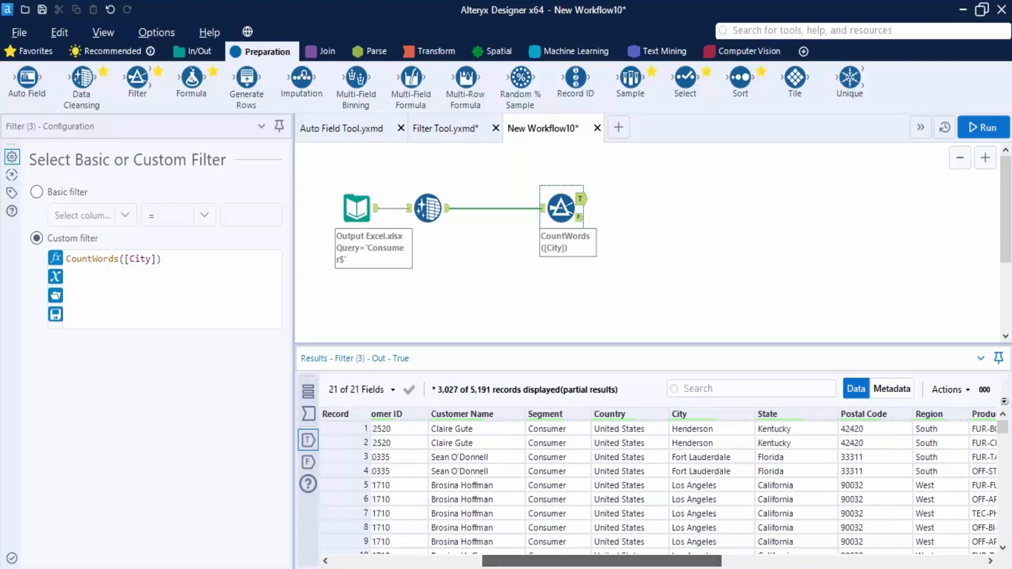
Step: Replace the CountWords expression with a basic filter that keeps records where Profit is >= 1
{"action": "left_click_drag", "start_coordinate": [164, 258], "coordinate": [27, 260]}
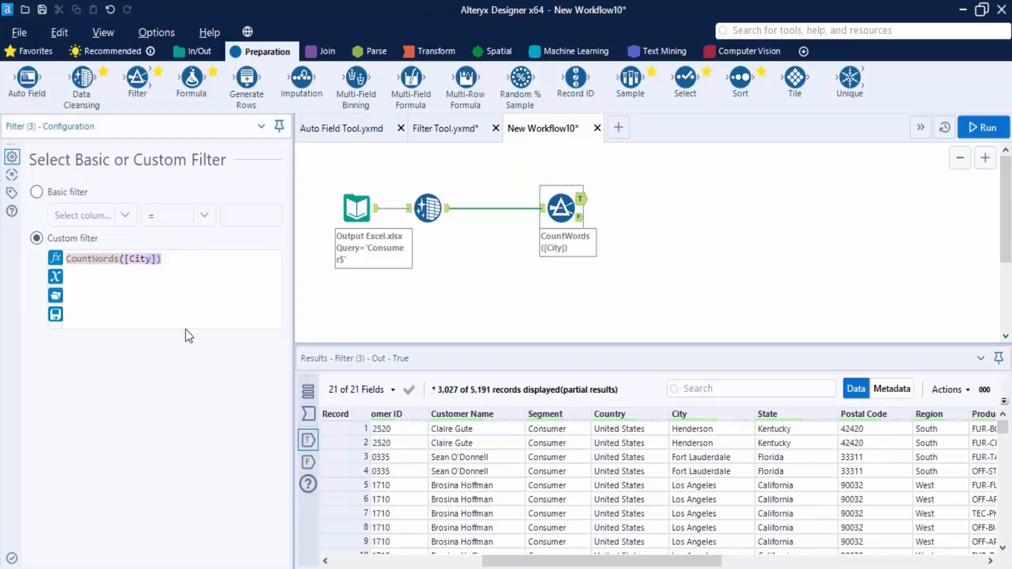
{"action": "left_click", "coordinate": [36, 192]}
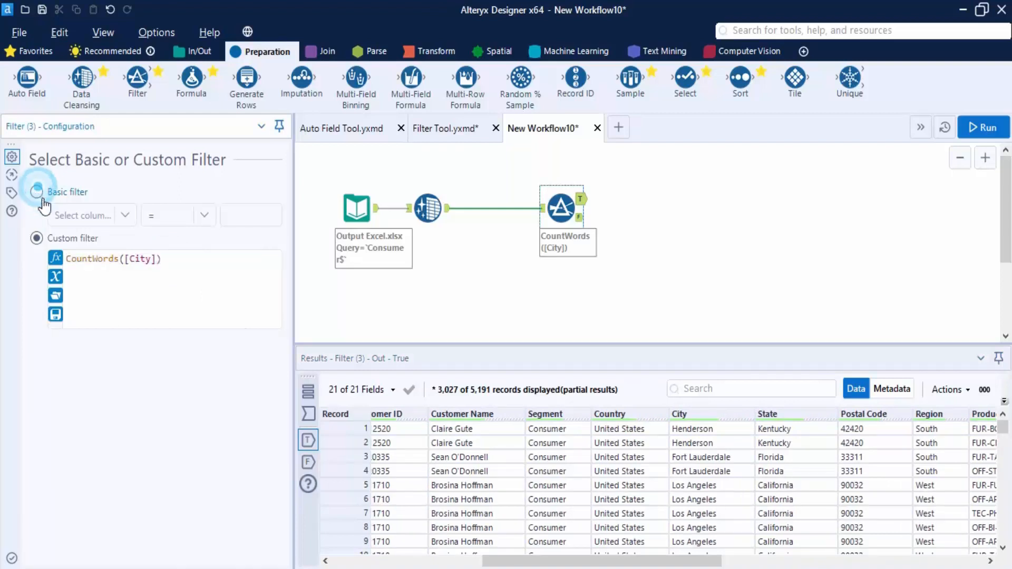
{"action": "left_click", "coordinate": [120, 216]}
{"action": "scroll", "coordinate": [90, 316], "scroll_direction": "down", "scroll_amount": 4}
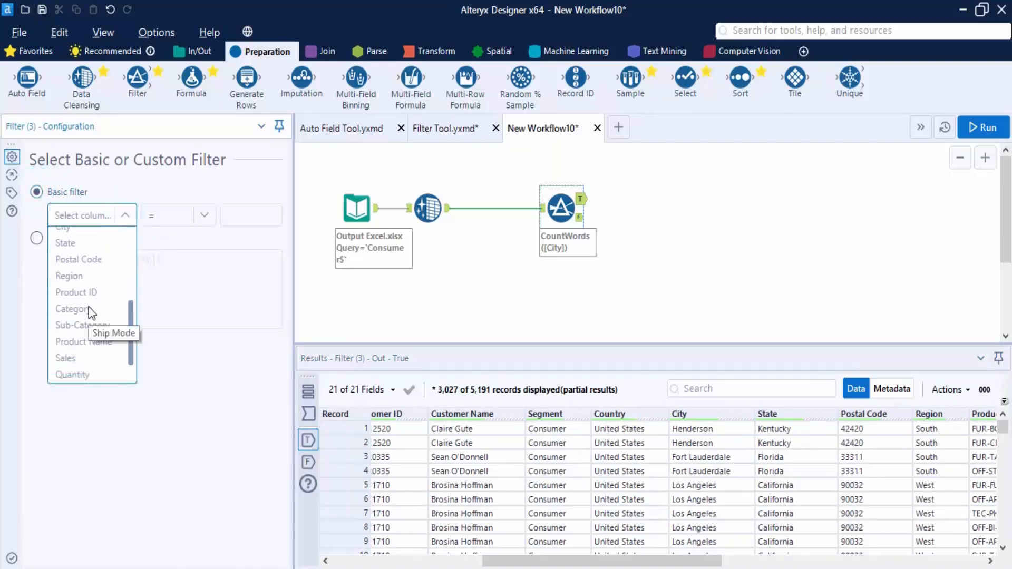
{"action": "scroll", "coordinate": [84, 343], "scroll_direction": "down", "scroll_amount": 2}
{"action": "left_click", "coordinate": [79, 371]}
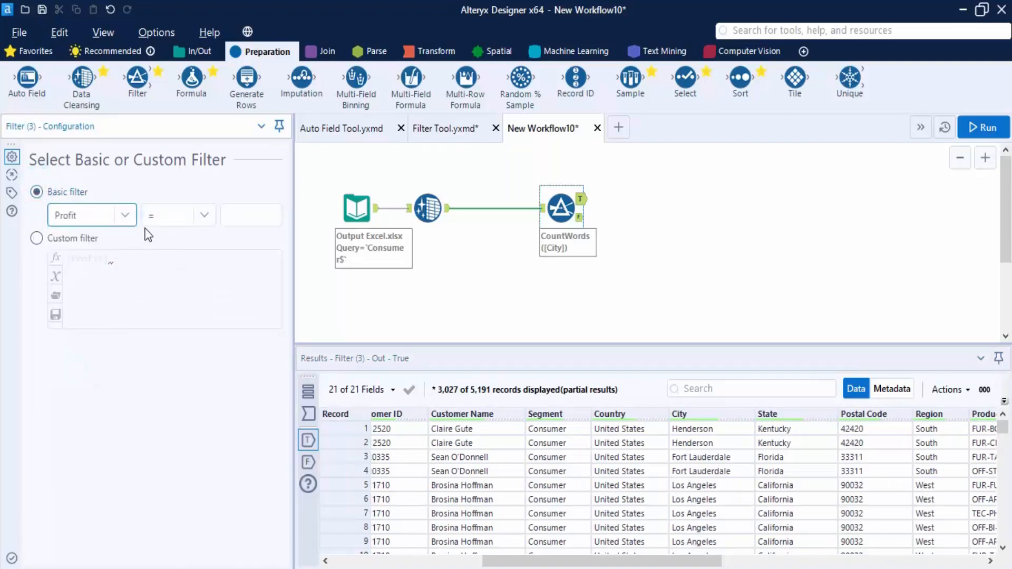
{"action": "left_click", "coordinate": [191, 219]}
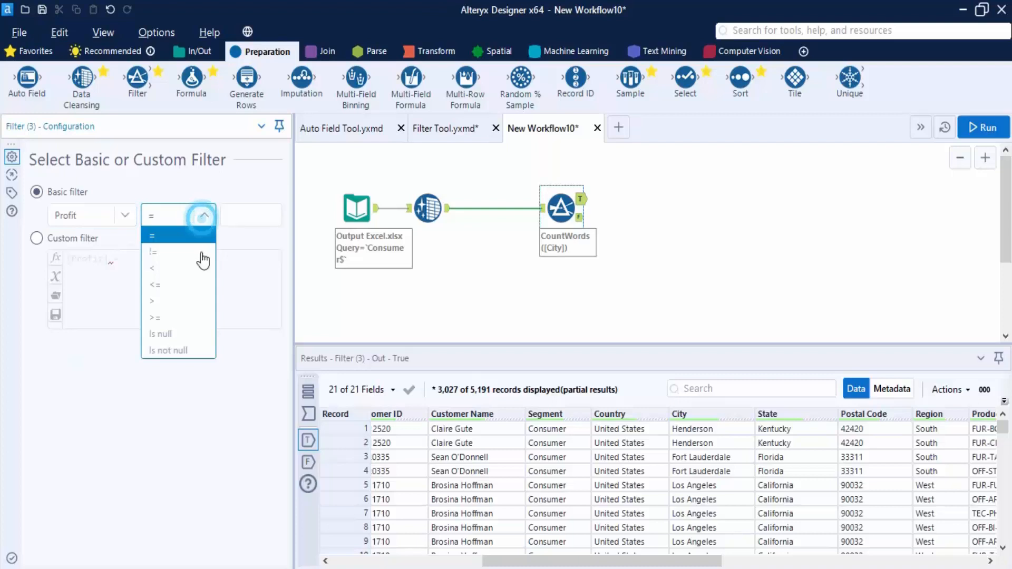
{"action": "left_click", "coordinate": [187, 316]}
{"action": "left_click", "coordinate": [231, 216]}
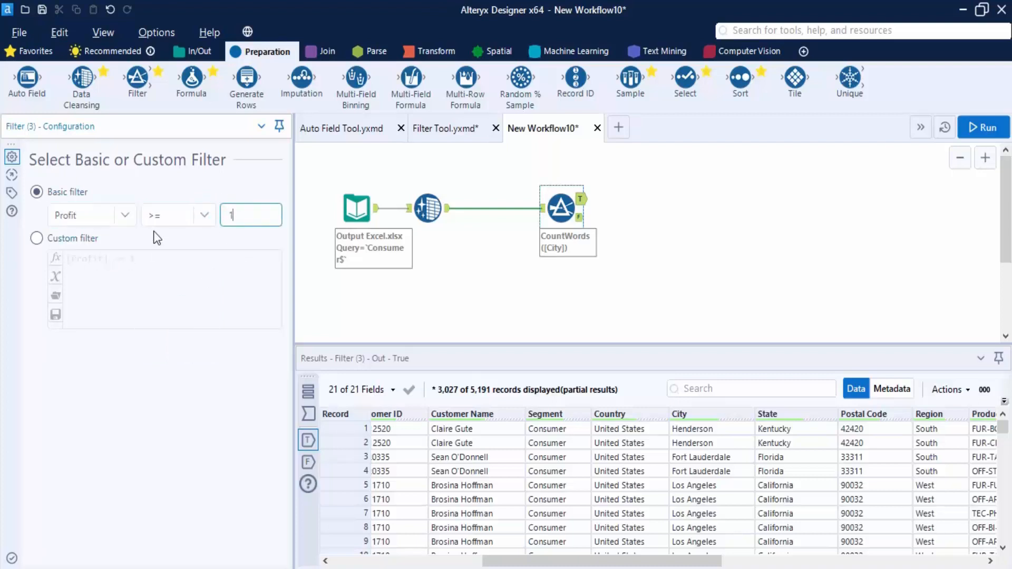
Step: Switch the Profit condition to a custom filter and run the workflow
{"action": "left_click", "coordinate": [155, 212]}
{"action": "left_click", "coordinate": [36, 239]}
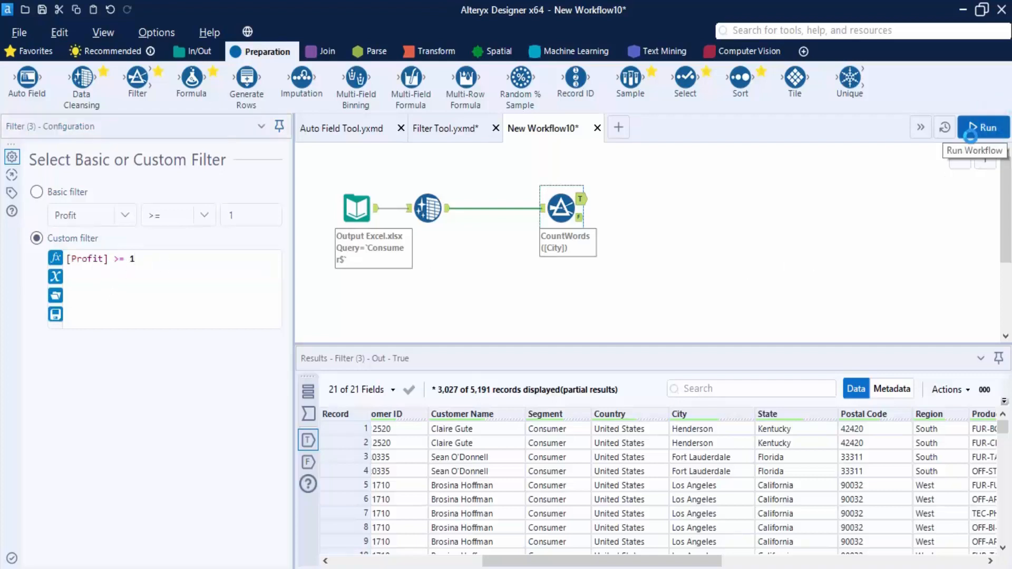
{"action": "left_click", "coordinate": [973, 132]}
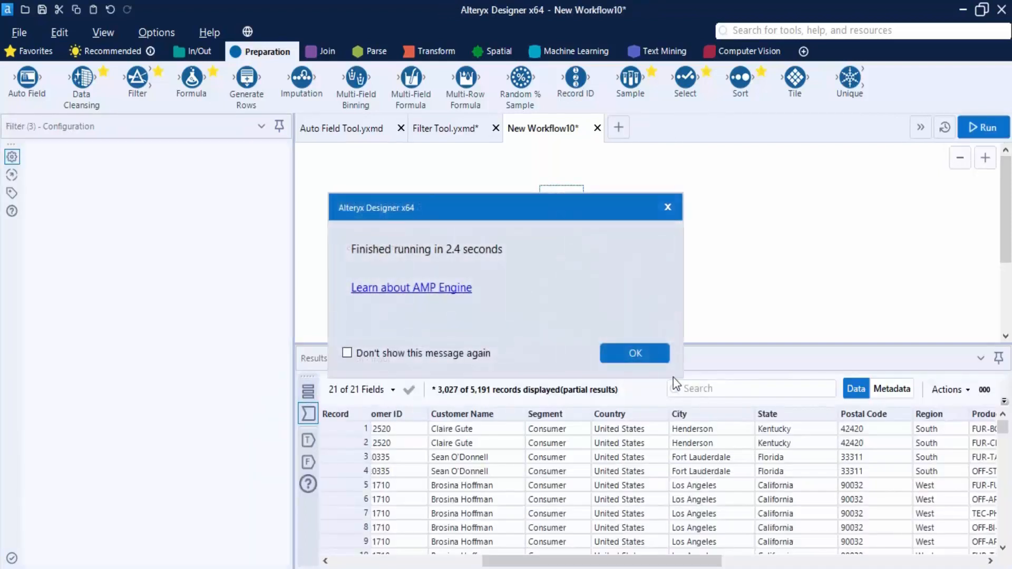
{"action": "left_click", "coordinate": [636, 352]}
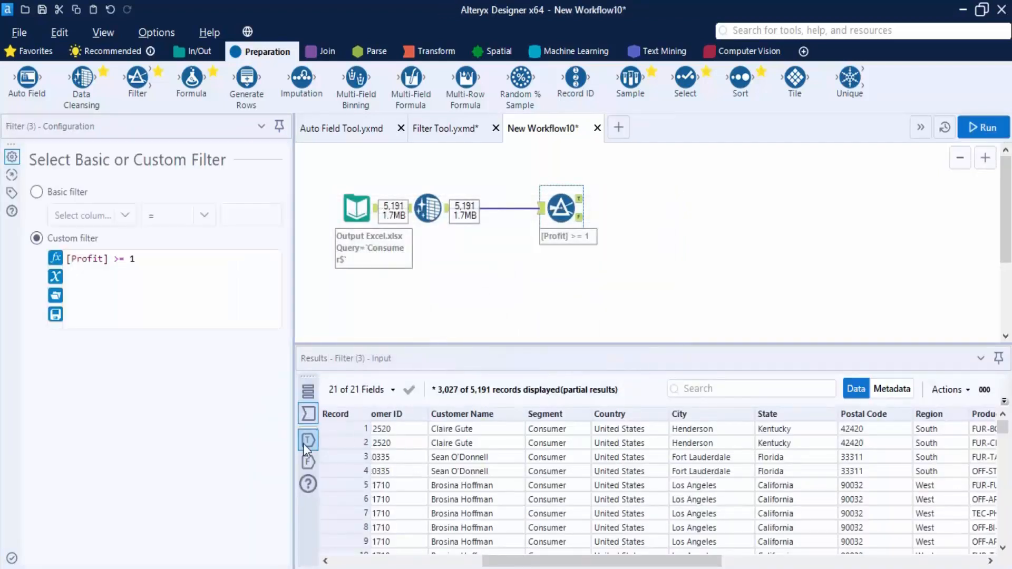
Step: Examine the Profit column in the filter's True output
{"action": "left_click", "coordinate": [309, 441]}
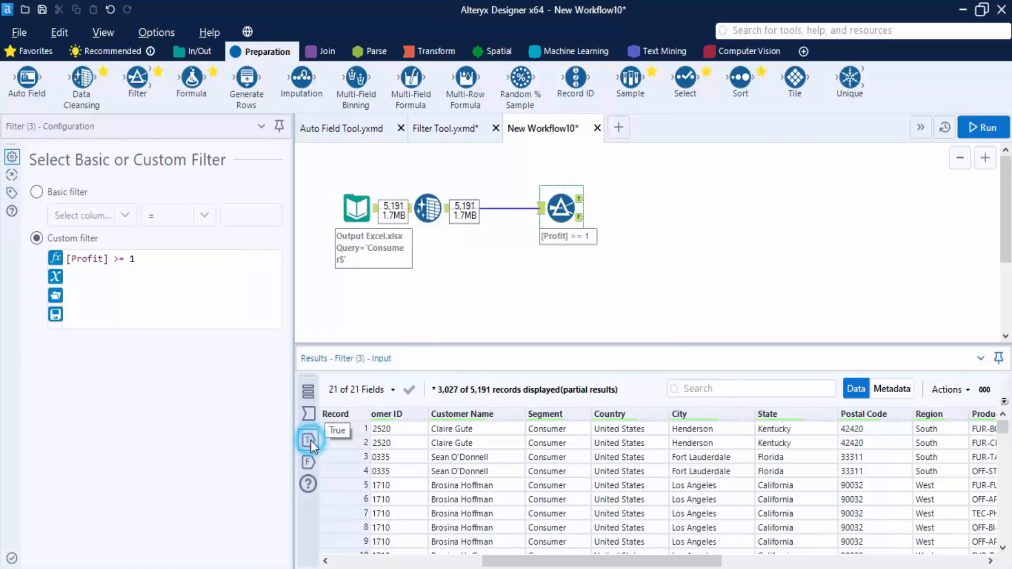
{"action": "left_click", "coordinate": [568, 553]}
{"action": "left_click_drag", "start_coordinate": [568, 558], "coordinate": [829, 560]}
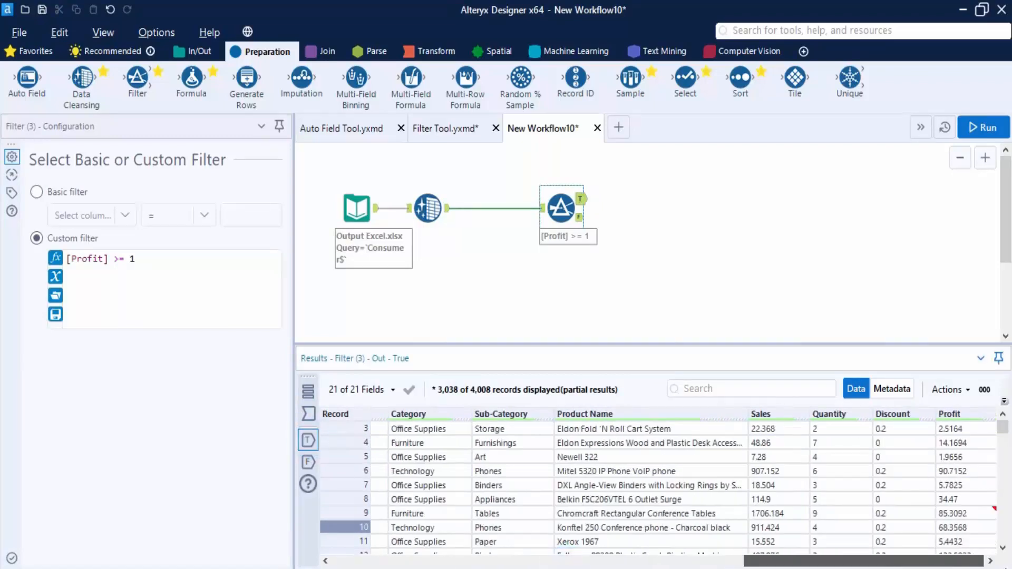
{"action": "scroll", "coordinate": [944, 445], "scroll_direction": "down", "scroll_amount": 10}
{"action": "scroll", "coordinate": [972, 474], "scroll_direction": "up", "scroll_amount": 12}
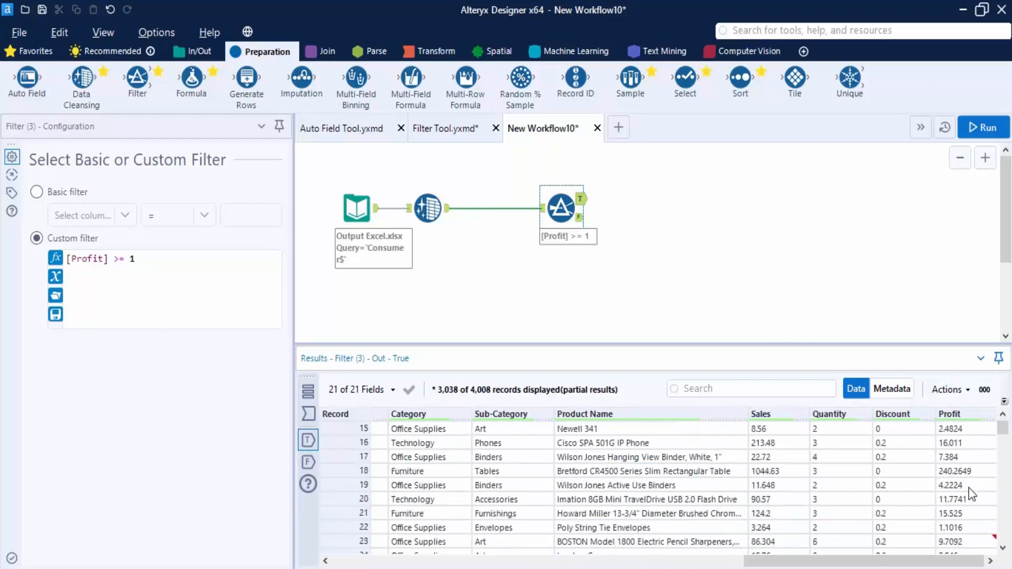
Step: Examine the Profit values in the filter's False output and read the filter's run messages
{"action": "left_click", "coordinate": [310, 463]}
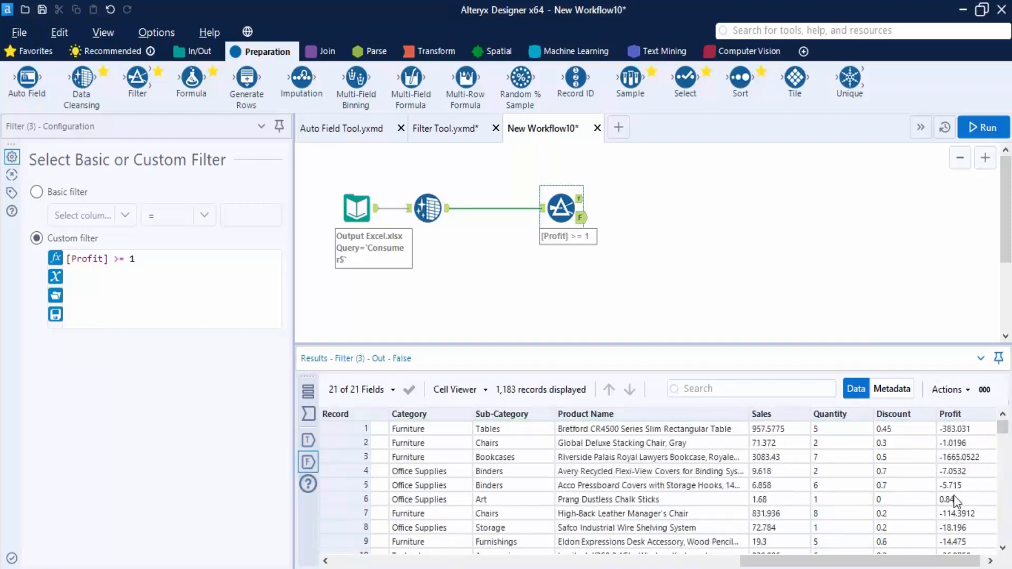
{"action": "scroll", "coordinate": [956, 511], "scroll_direction": "down", "scroll_amount": 3}
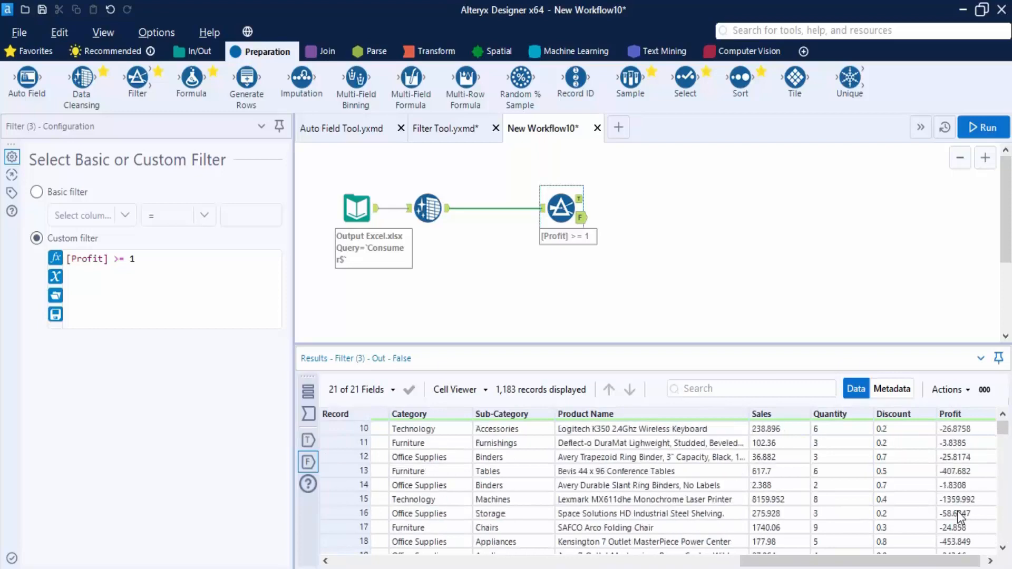
{"action": "left_click", "coordinate": [309, 392]}
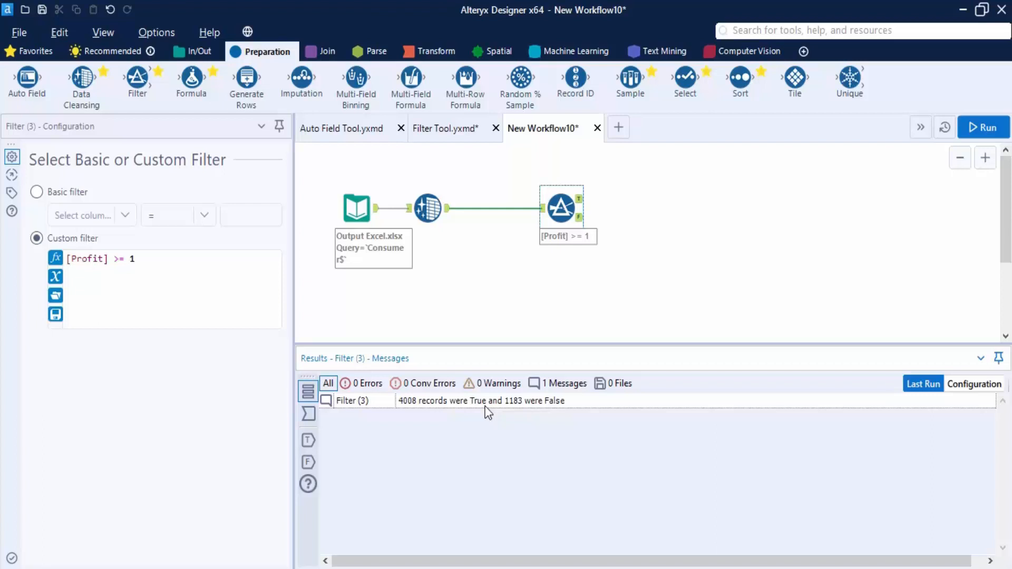
{"action": "left_click", "coordinate": [812, 290]}
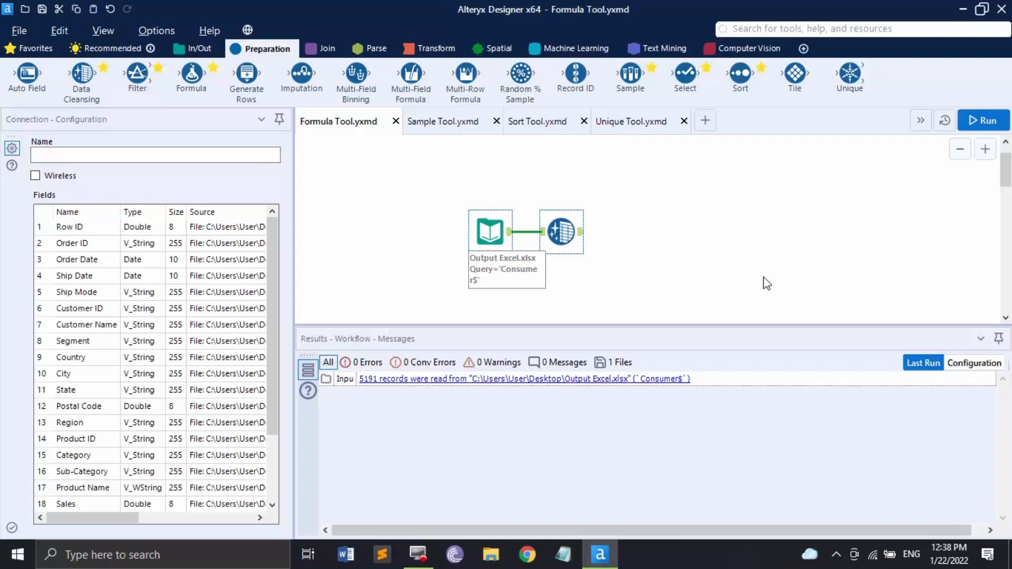
Step: Add a Formula tool connected to the Data Cleansing output in the Formula Tool workflow and create a new output column Profit/Loss
{"action": "left_click", "coordinate": [659, 233]}
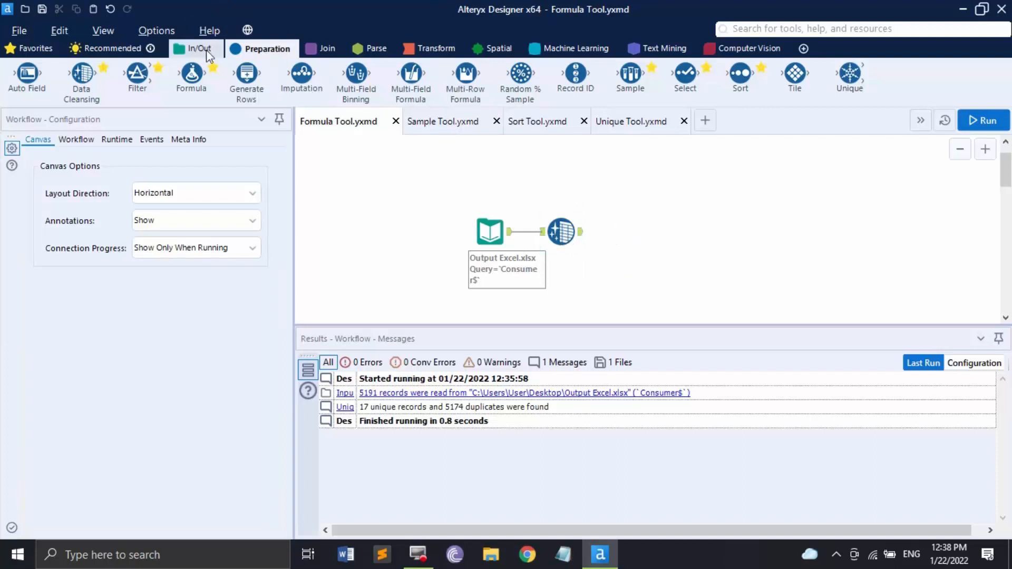
{"action": "left_click_drag", "start_coordinate": [191, 80], "coordinate": [675, 237]}
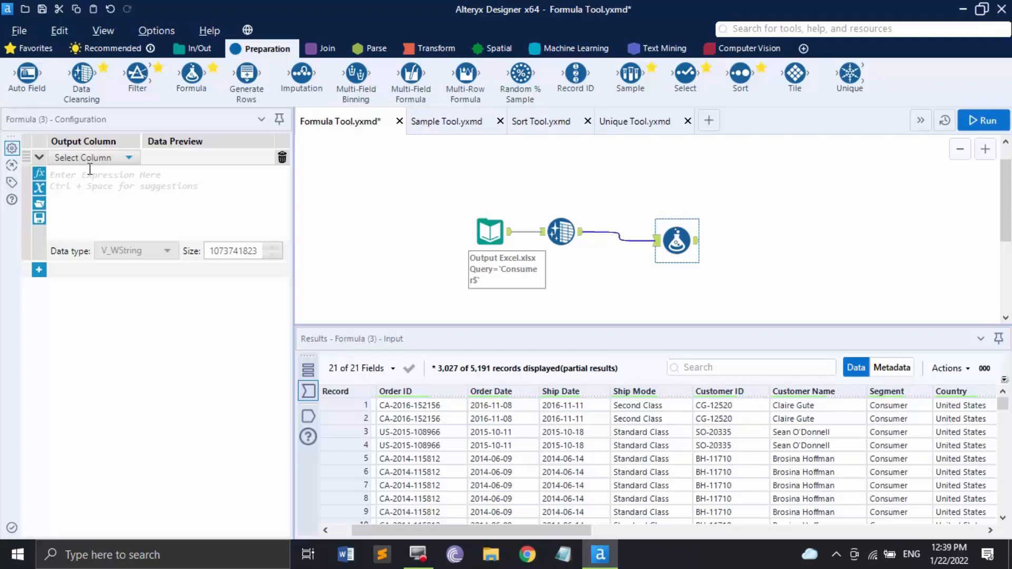
{"action": "left_click", "coordinate": [106, 157]}
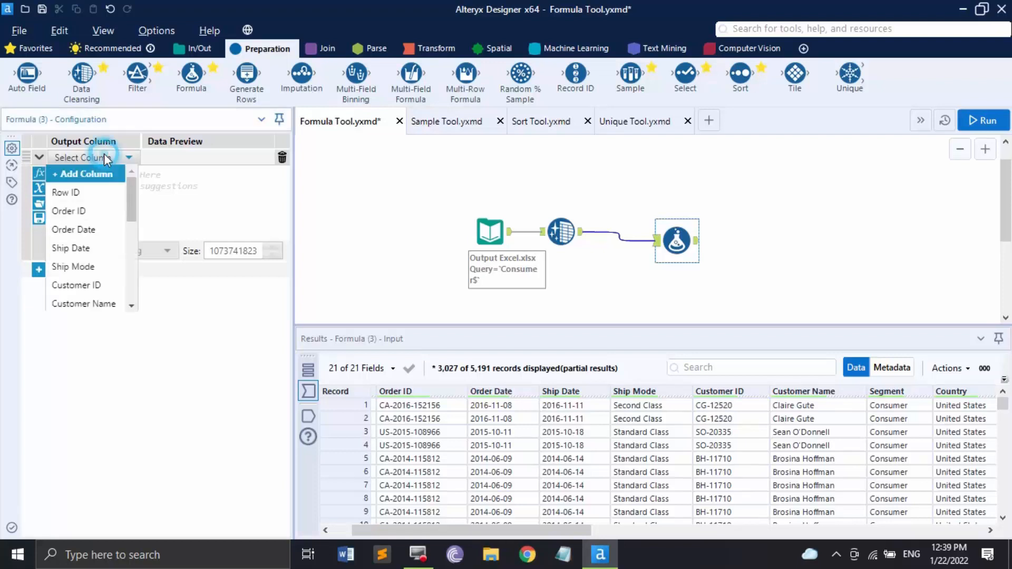
{"action": "left_click", "coordinate": [81, 173]}
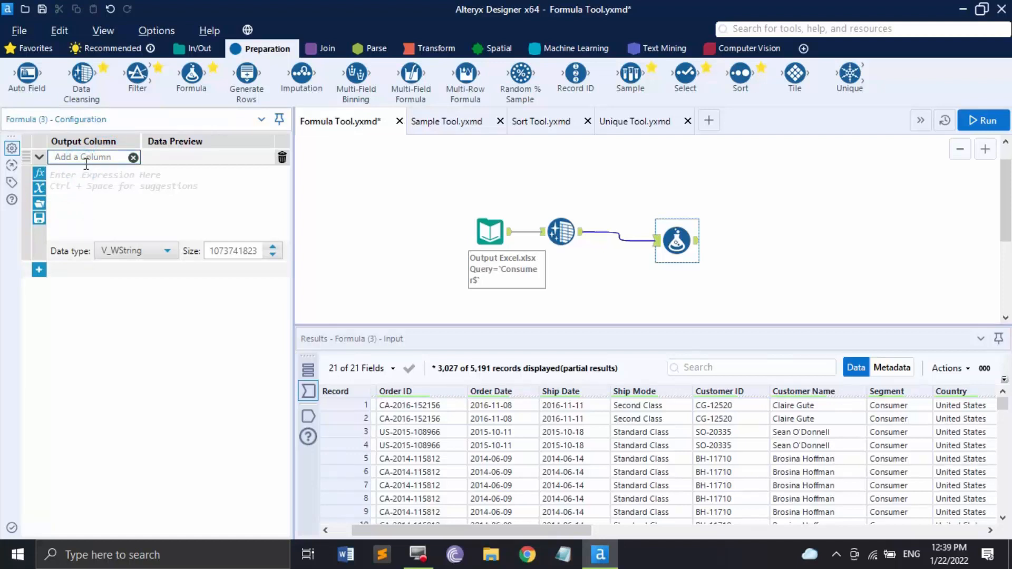
{"action": "type", "text": "Profit/Loss"}
{"action": "left_click", "coordinate": [107, 196]}
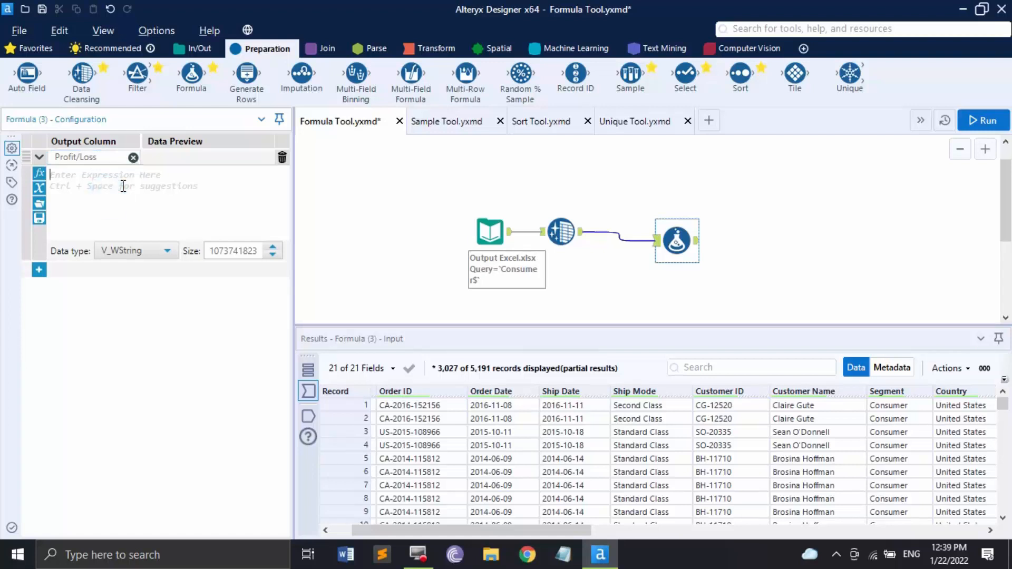
Step: Insert the Conditional function IF c THEN t ELSE f ENDIF as the Profit/Loss expression
{"action": "left_click", "coordinate": [37, 175]}
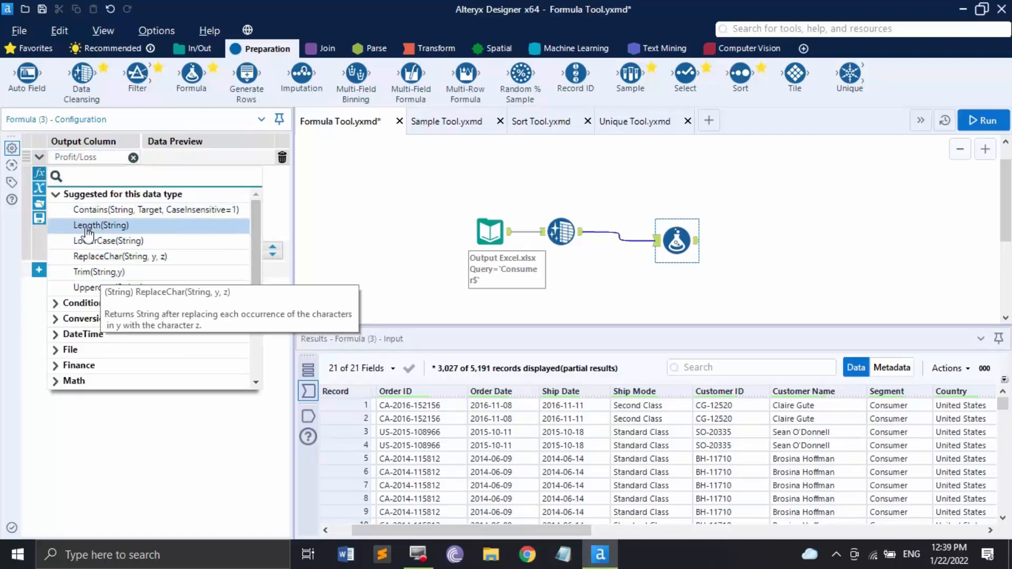
{"action": "left_click", "coordinate": [56, 194]}
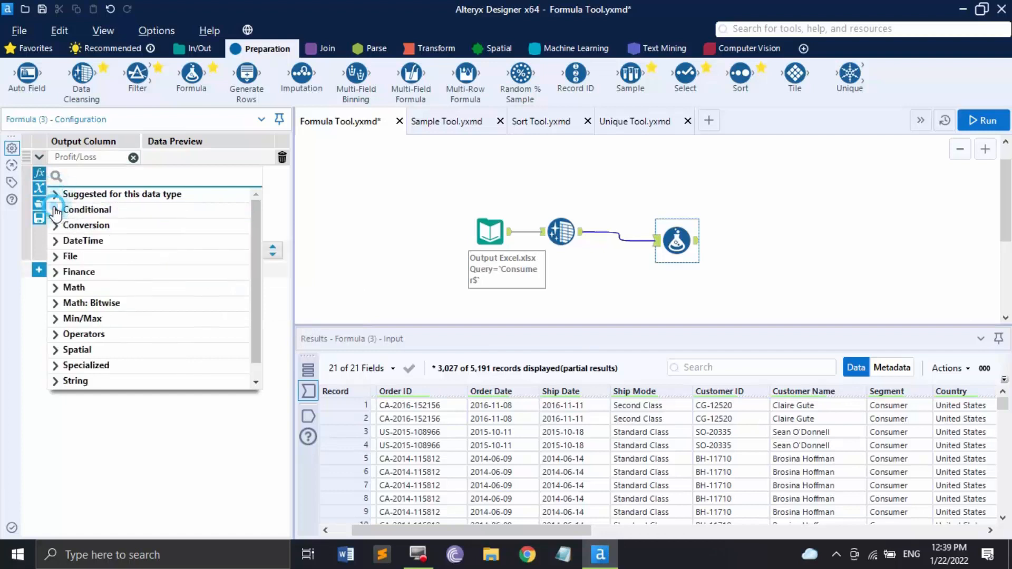
{"action": "left_click", "coordinate": [70, 215]}
{"action": "left_click", "coordinate": [77, 210]}
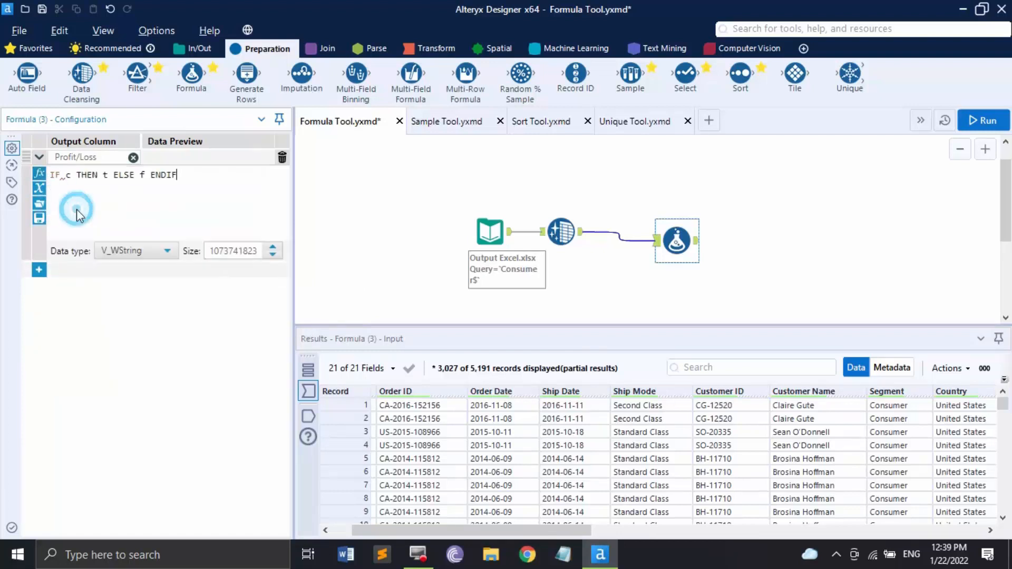
Step: Replace the placeholder c in the IF expression with a reference to an existing column
{"action": "double_click", "coordinate": [68, 174]}
{"action": "type", "text": "["}
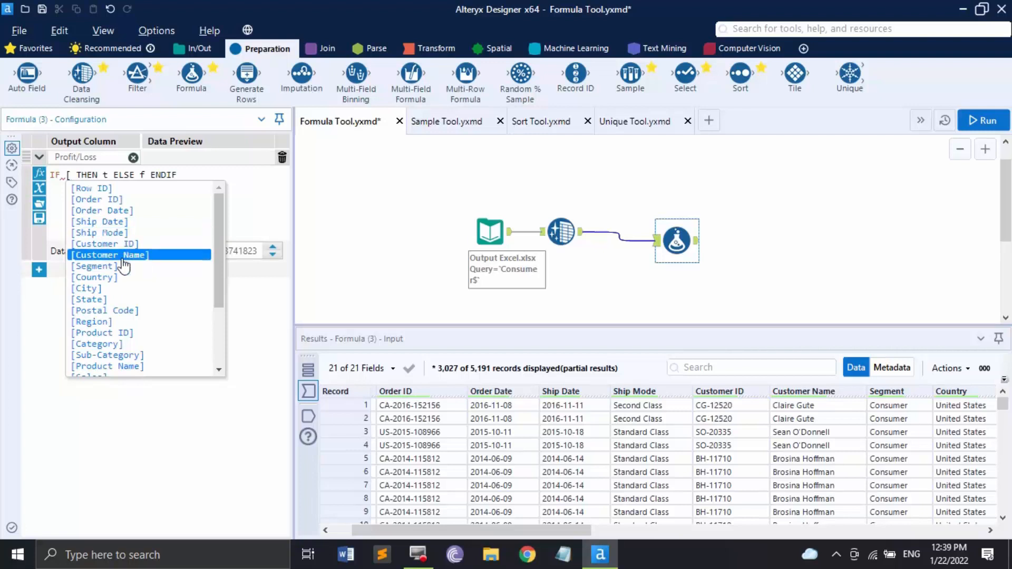
{"action": "scroll", "coordinate": [121, 361], "scroll_direction": "down", "scroll_amount": 3}
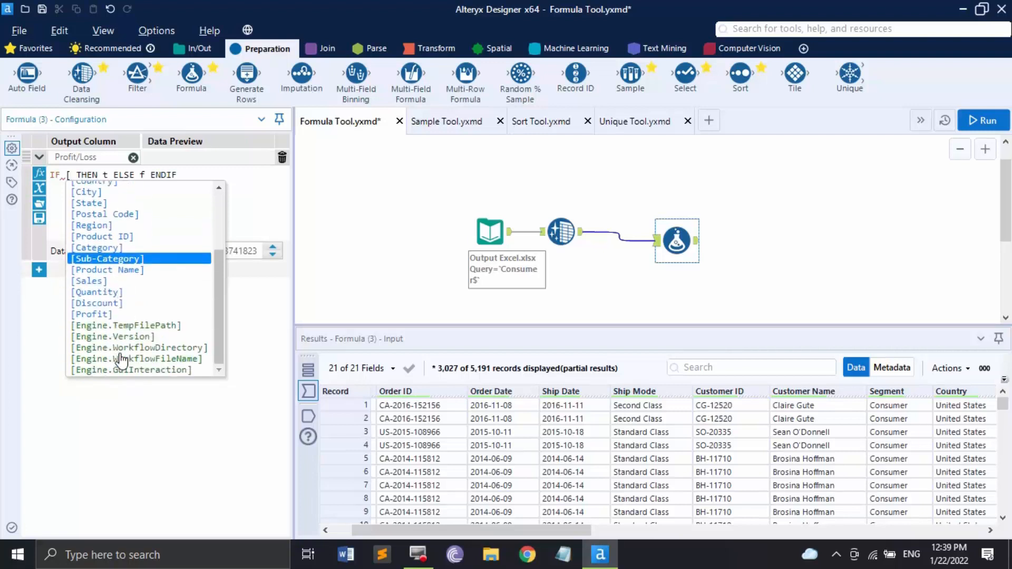
Step: Complete the Profit/Loss column's expression as IF [Profit] >=0 THEN 'Profit' ELSE 'Loss' ENDIF
{"action": "left_click", "coordinate": [109, 314]}
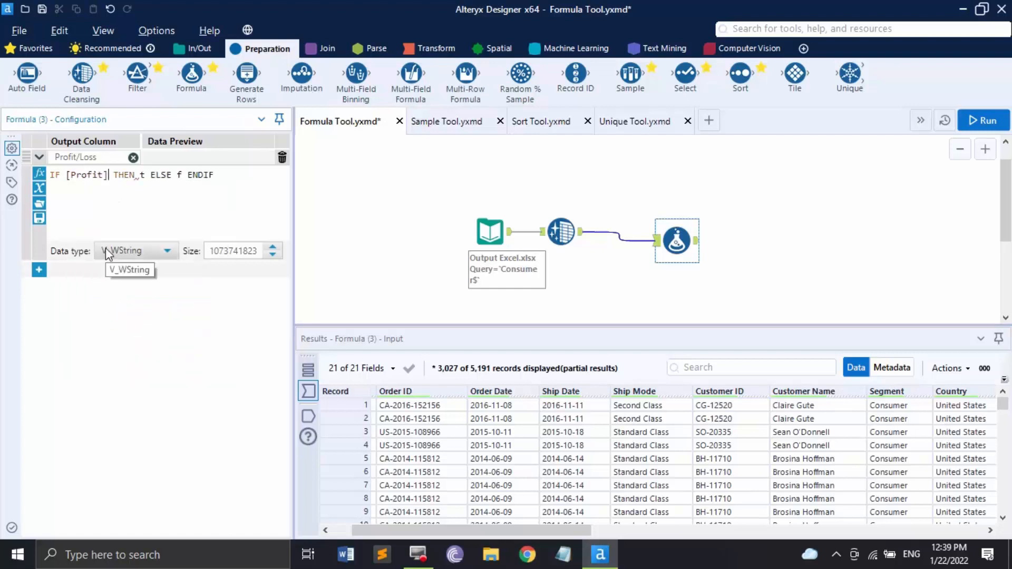
{"action": "type", "text": ">="}
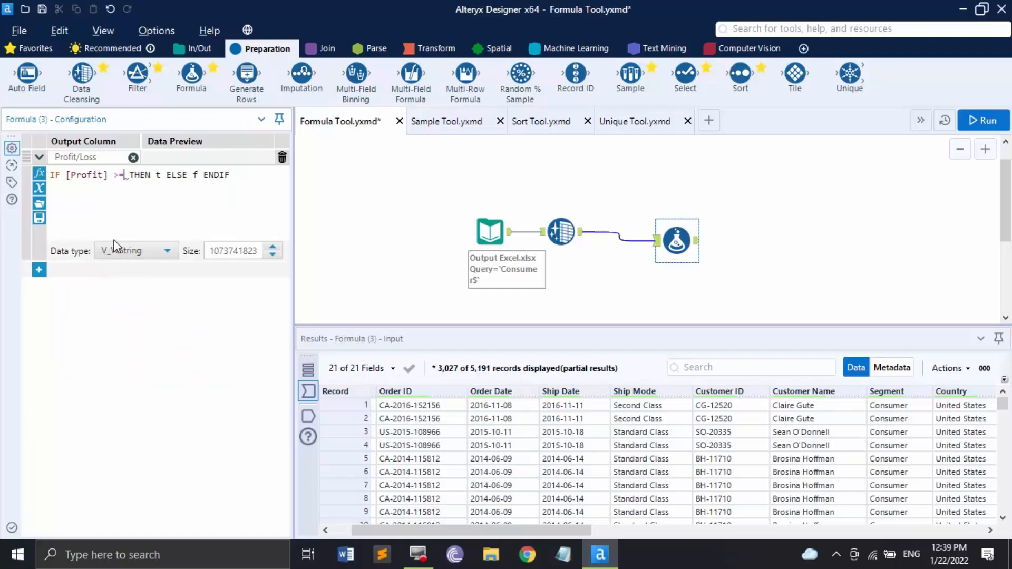
{"action": "type", "text": "0"}
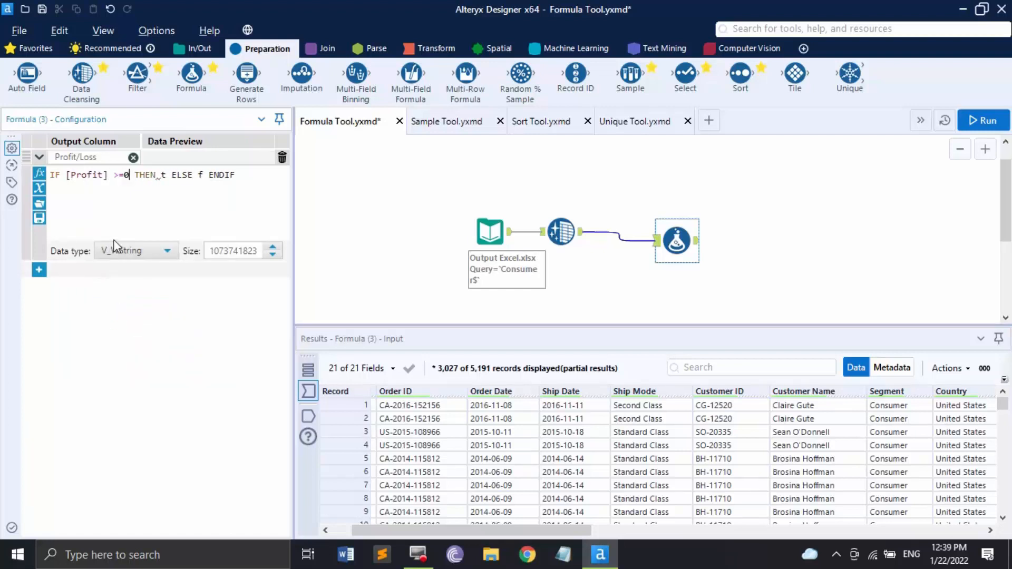
{"action": "left_click", "coordinate": [160, 175]}
{"action": "type", "text": "'Profit"}
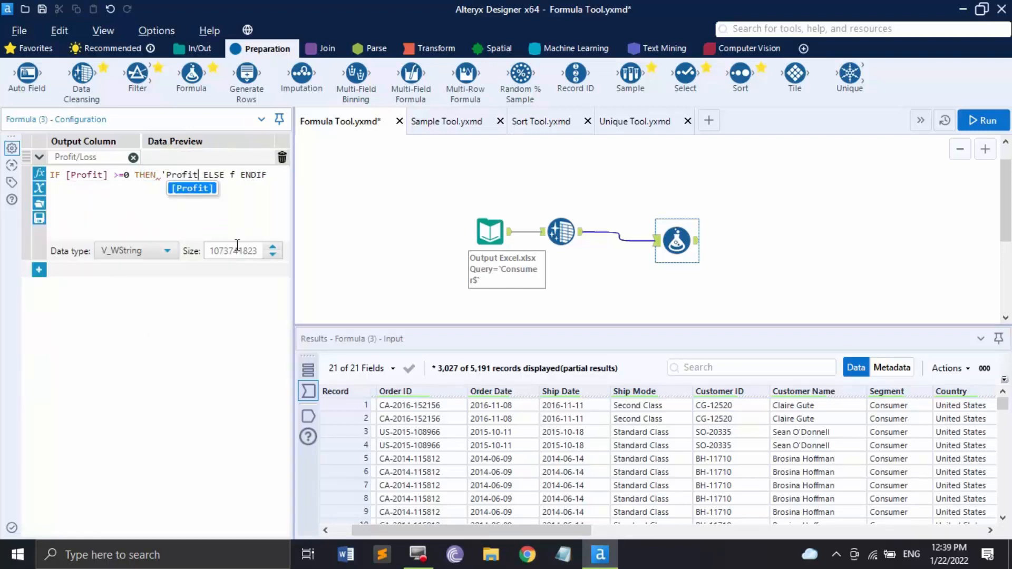
{"action": "type", "text": "'"}
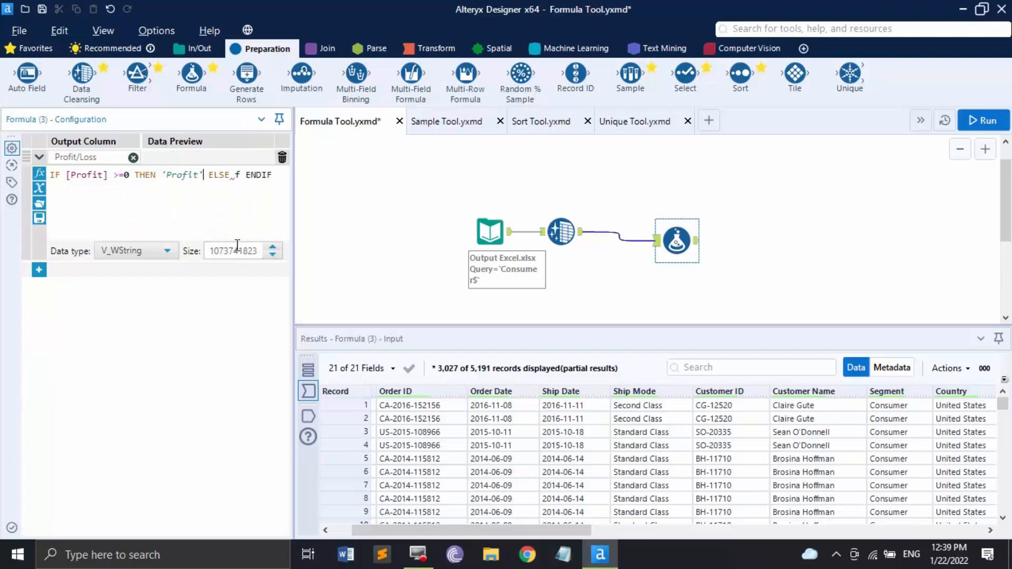
{"action": "left_click", "coordinate": [235, 175]}
{"action": "type", "text": "'Loss'"}
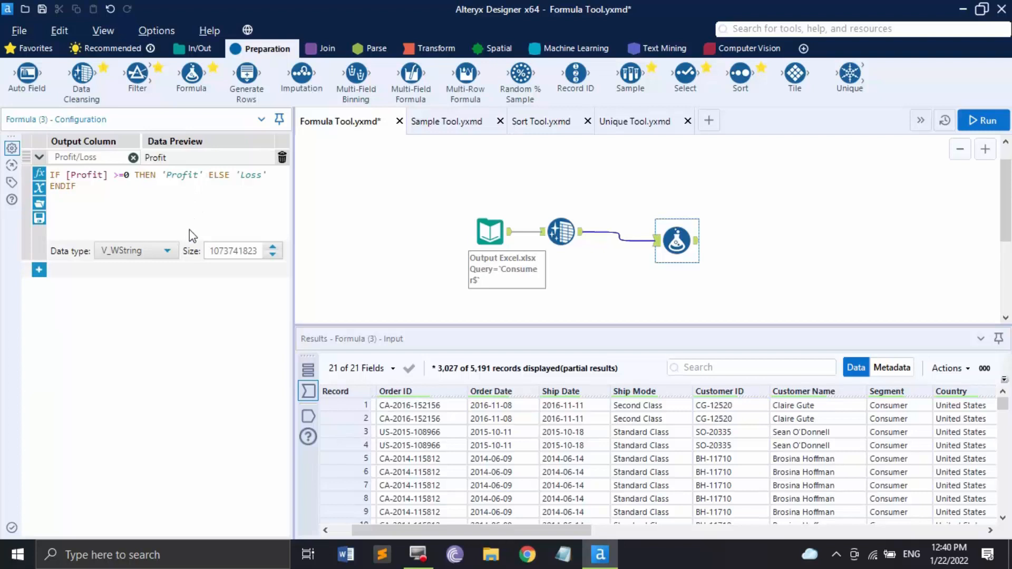
Step: Set the Profit/Loss column's data type to V_String
{"action": "left_click", "coordinate": [270, 255]}
{"action": "left_click", "coordinate": [270, 255]}
{"action": "left_click", "coordinate": [167, 251]}
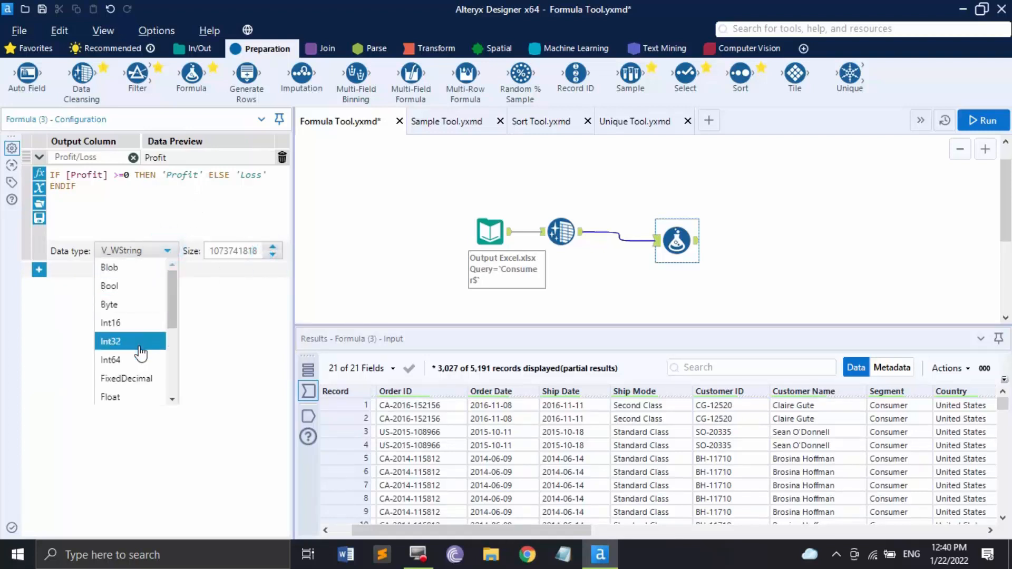
{"action": "scroll", "coordinate": [140, 354], "scroll_direction": "down", "scroll_amount": 3}
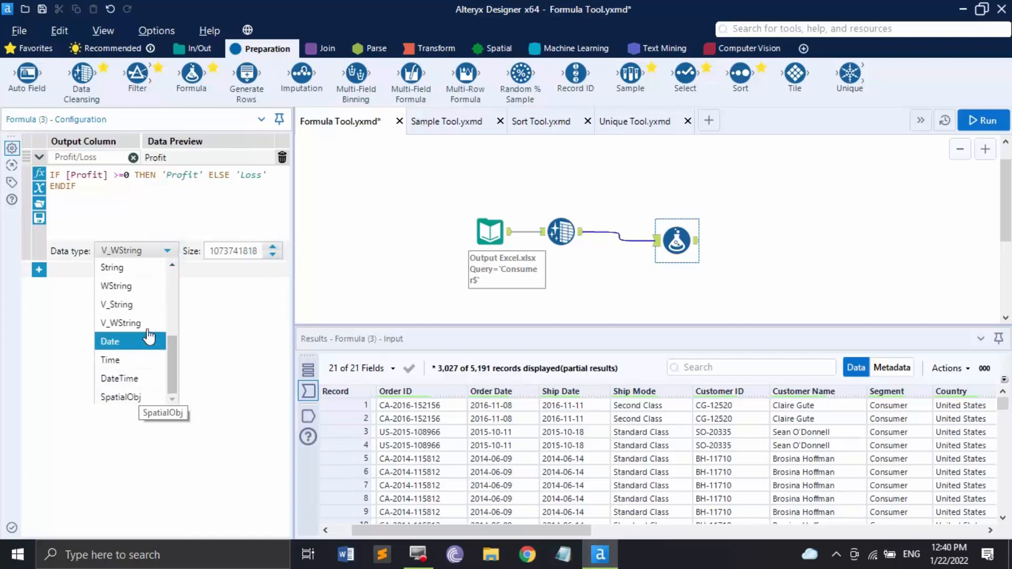
{"action": "left_click", "coordinate": [128, 299]}
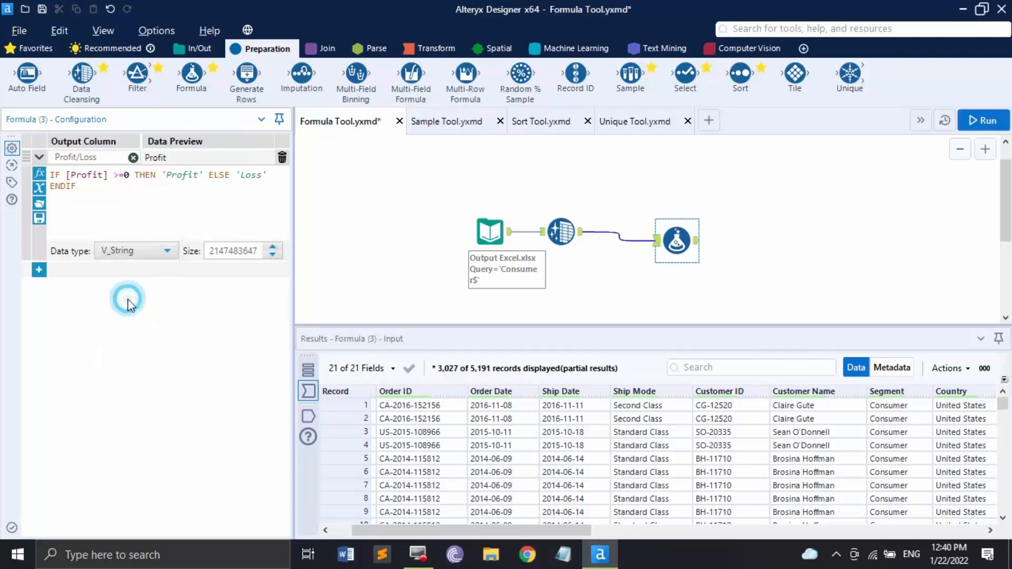
Step: Run the workflow and compare the Formula tool's input data with its output, checking the Profit and Profit/Loss columns
{"action": "left_click", "coordinate": [976, 121]}
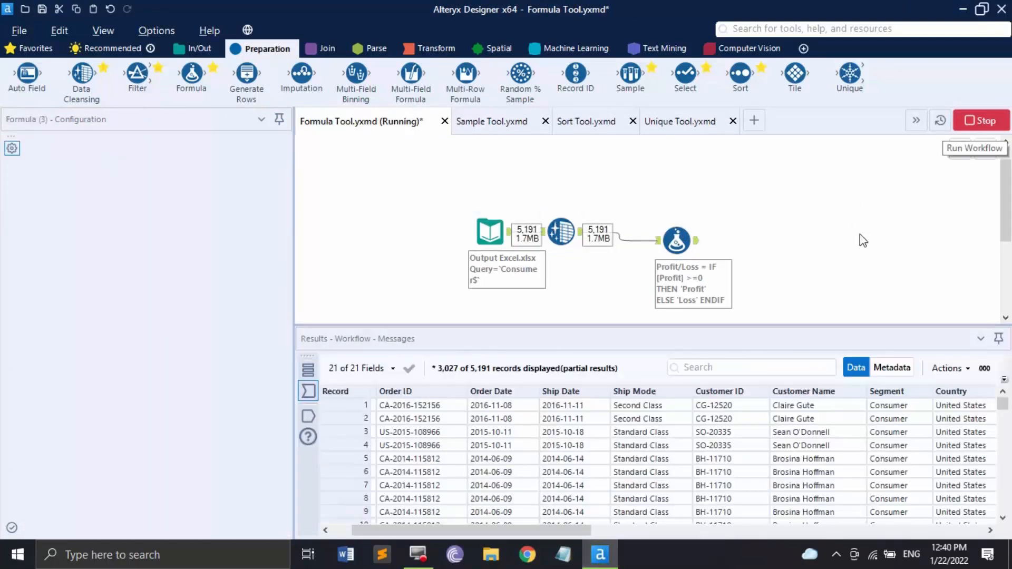
{"action": "left_click", "coordinate": [635, 337]}
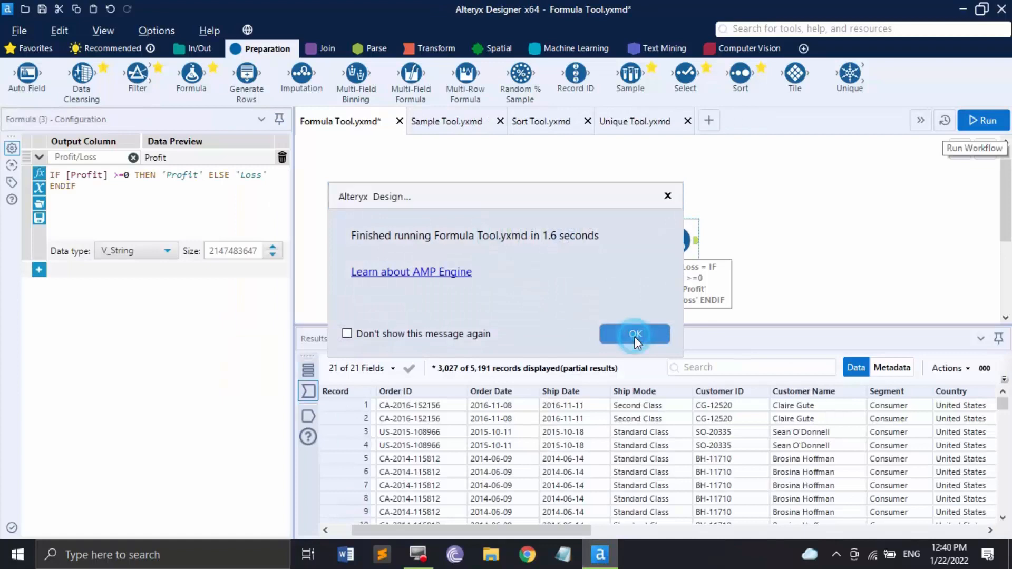
{"action": "left_click_drag", "start_coordinate": [570, 529], "coordinate": [964, 530]}
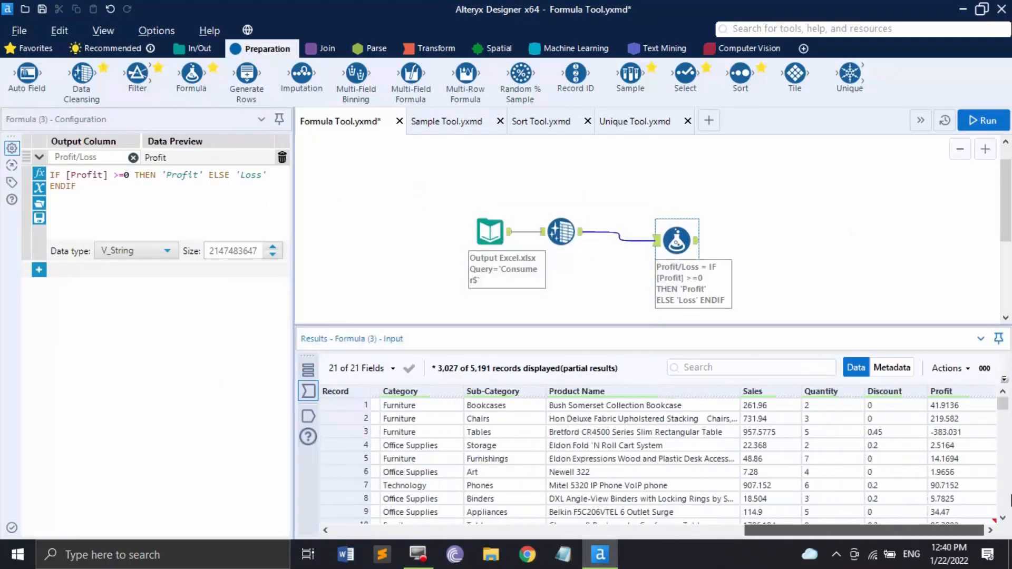
{"action": "left_click_drag", "start_coordinate": [967, 530], "coordinate": [551, 546]}
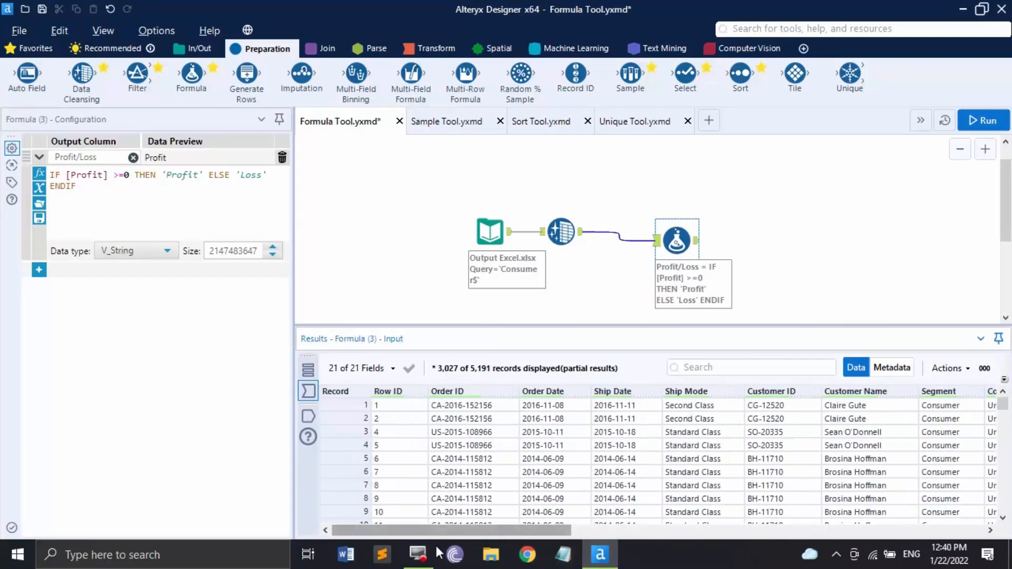
{"action": "left_click", "coordinate": [696, 240]}
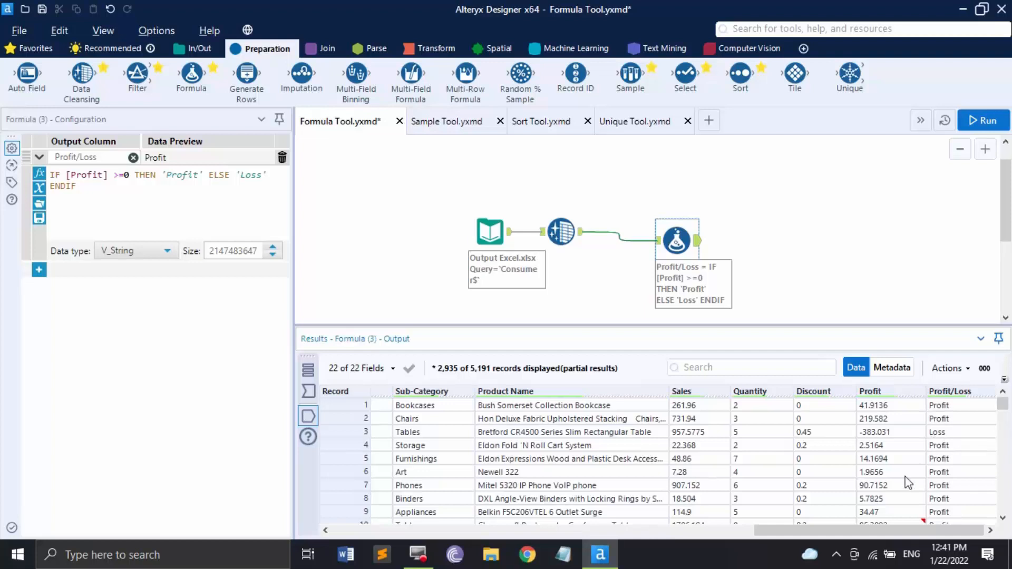
{"action": "scroll", "coordinate": [907, 482], "scroll_direction": "down", "scroll_amount": 2}
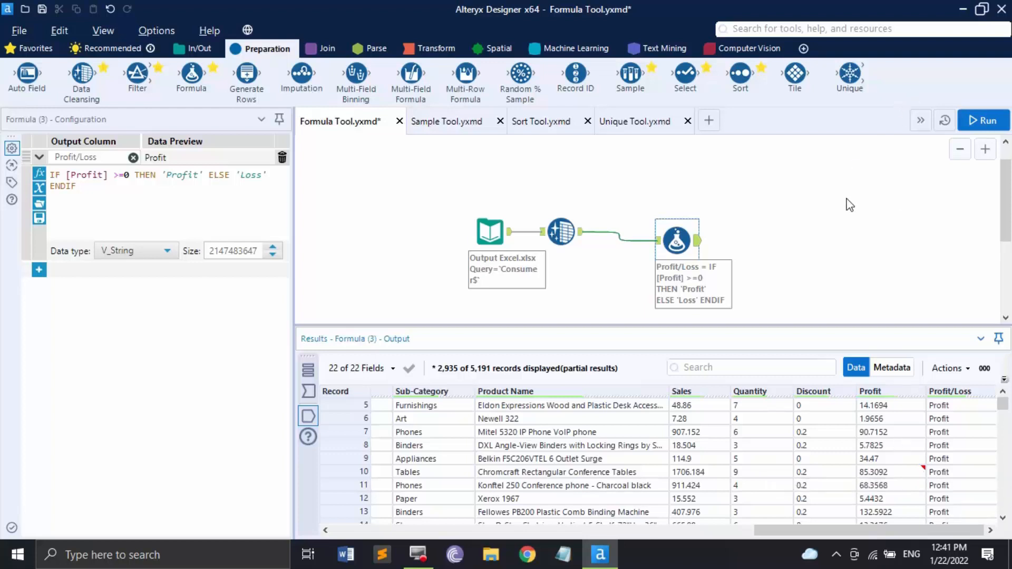
{"action": "left_click", "coordinate": [794, 224]}
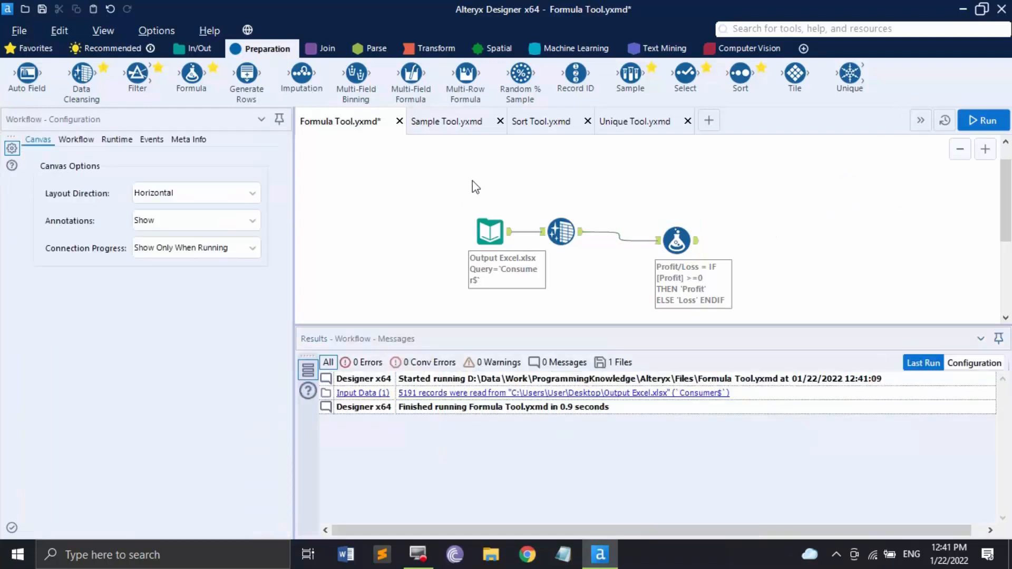
Step: Add a second expression to the Formula tool containing a copy of the Profit/Loss IF formula
{"action": "left_click", "coordinate": [680, 241]}
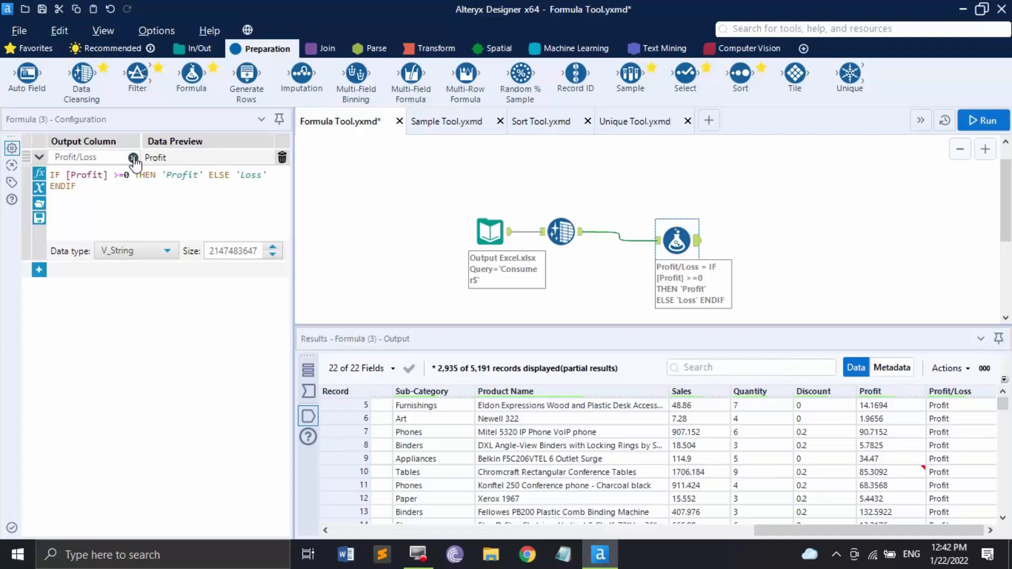
{"action": "left_click", "coordinate": [38, 270]}
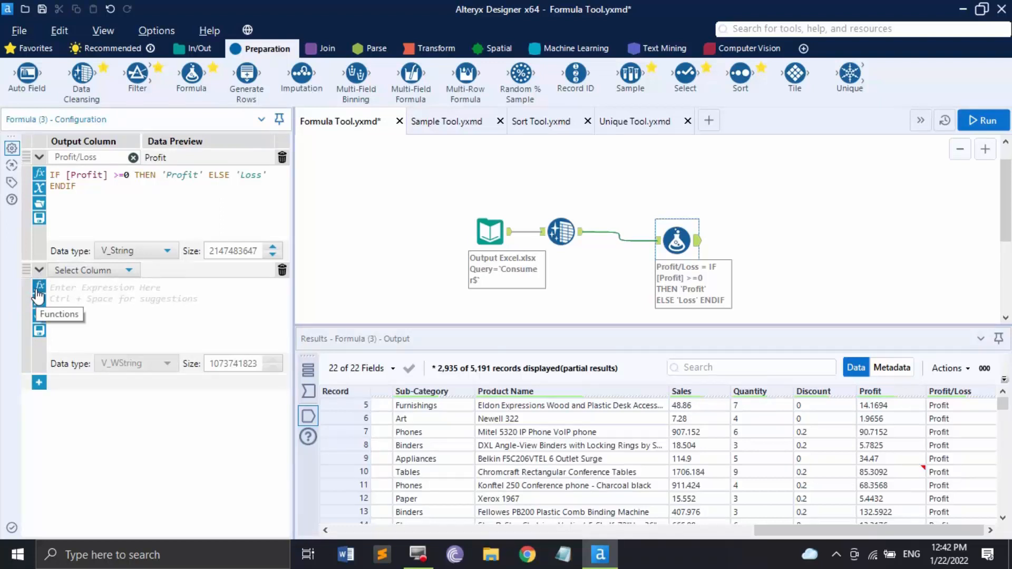
{"action": "left_click", "coordinate": [83, 188]}
{"action": "key", "text": "ctrl+a"}
{"action": "key", "text": "ctrl+c"}
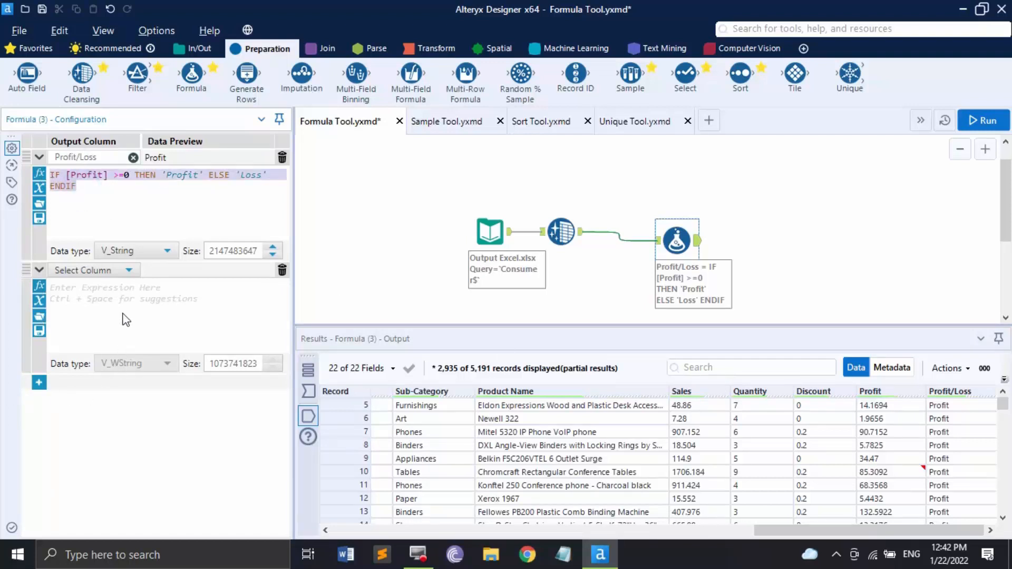
{"action": "left_click", "coordinate": [130, 288]}
{"action": "key", "text": "ctrl+v"}
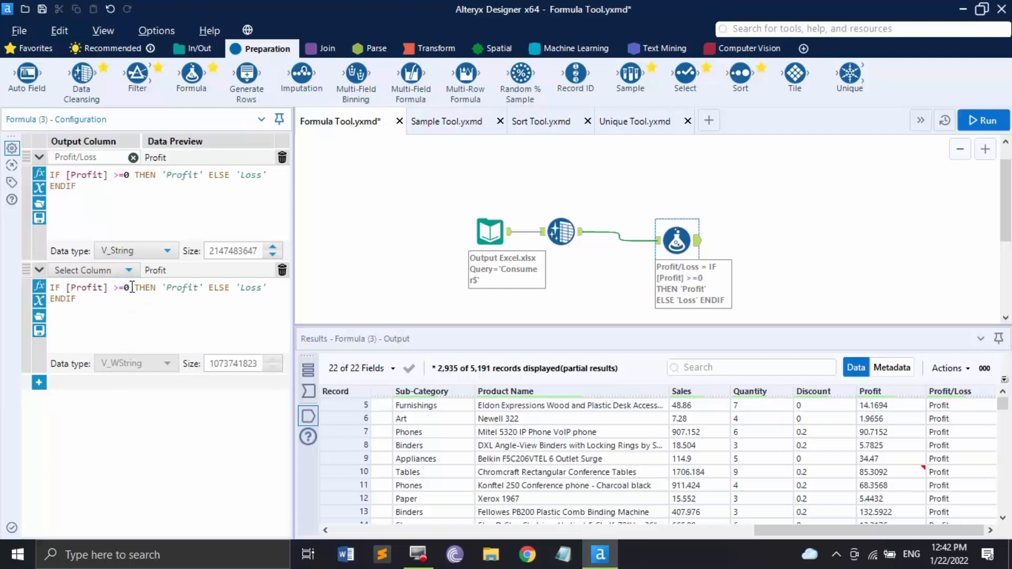
Step: Try to write the copied text formula into the existing Profit column and run the workflow
{"action": "left_click", "coordinate": [128, 270]}
{"action": "scroll", "coordinate": [91, 379], "scroll_direction": "down", "scroll_amount": 4}
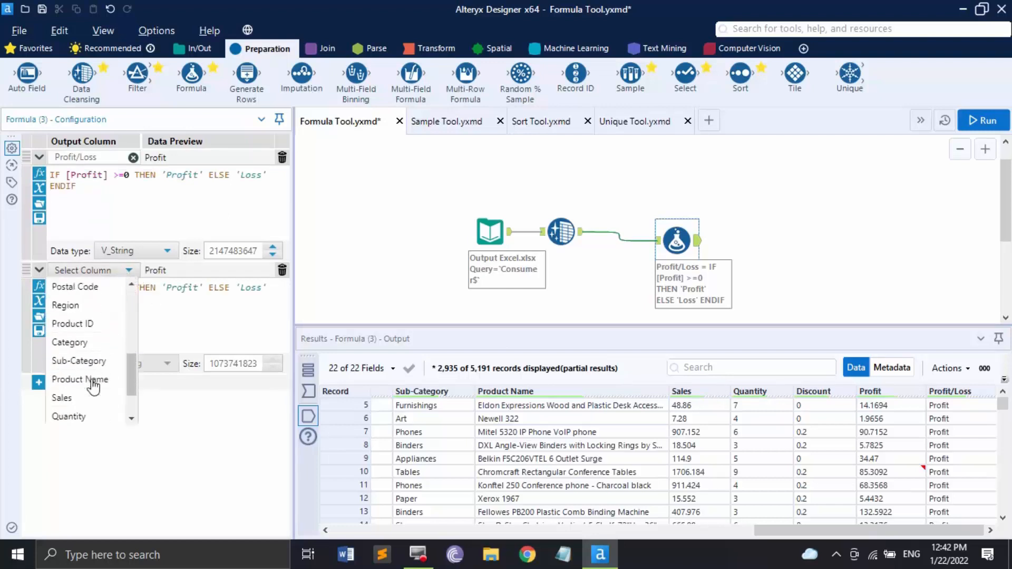
{"action": "scroll", "coordinate": [94, 386], "scroll_direction": "down", "scroll_amount": 1}
{"action": "left_click", "coordinate": [83, 396]}
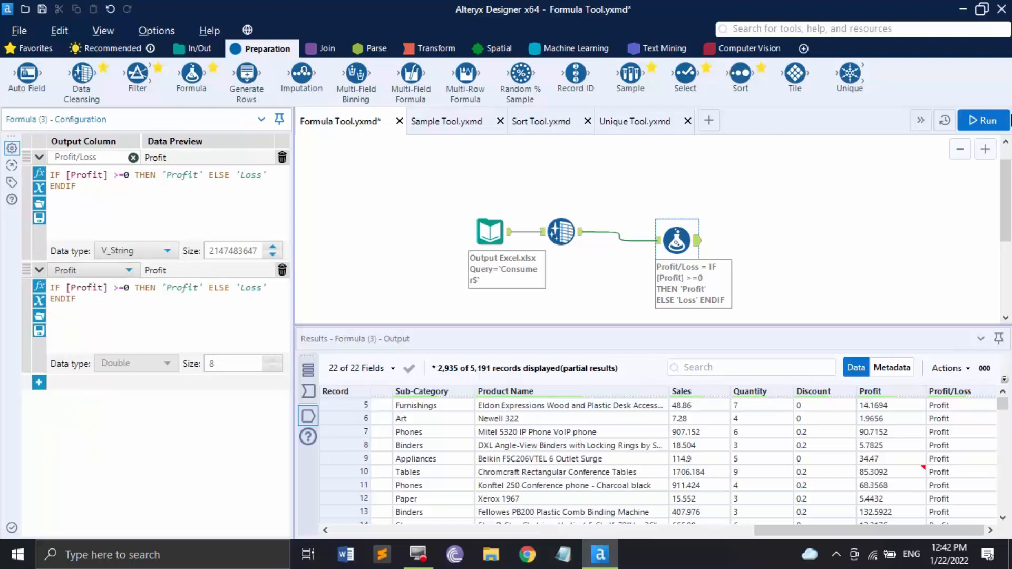
{"action": "left_click", "coordinate": [973, 125]}
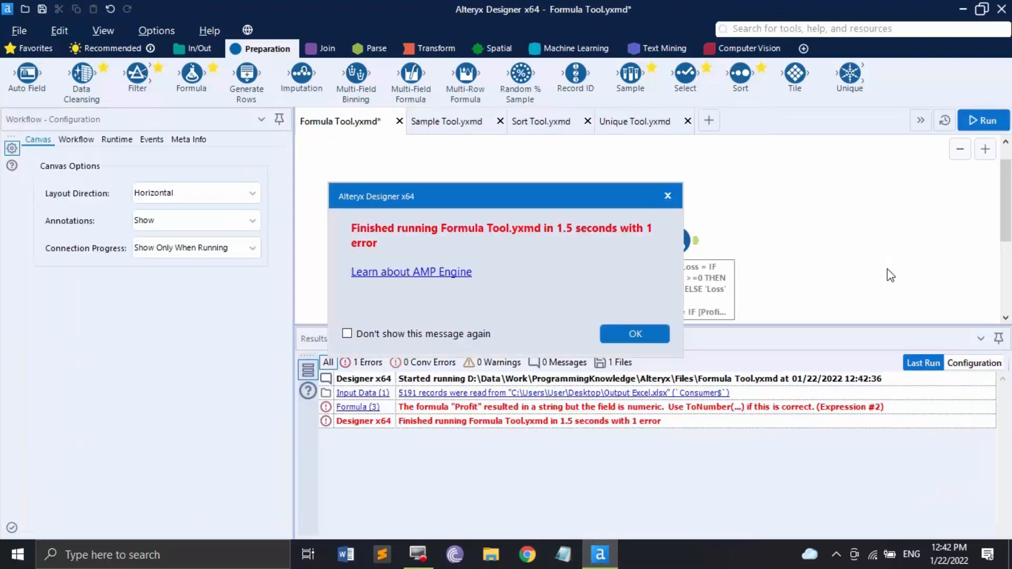
{"action": "left_click", "coordinate": [632, 333]}
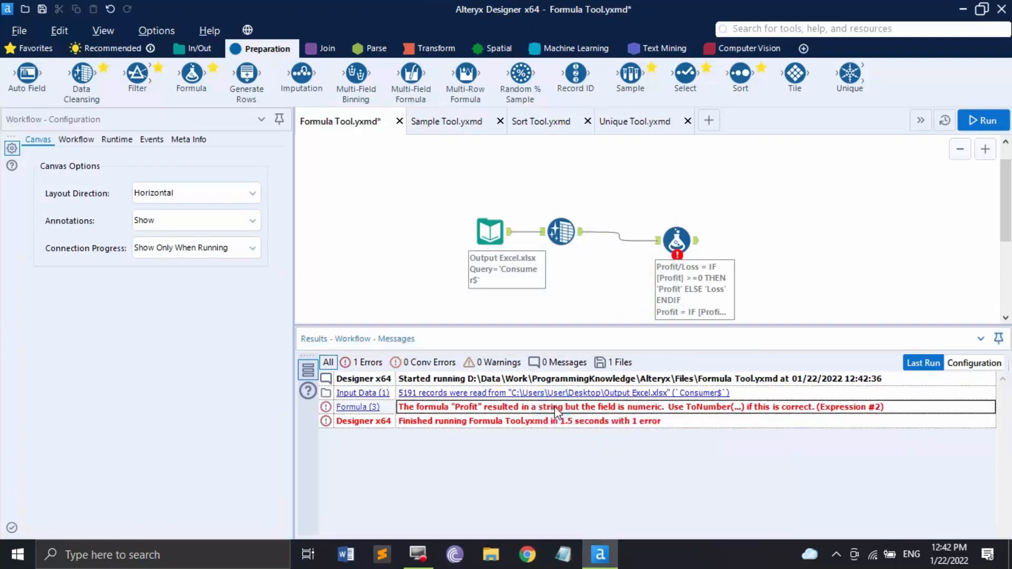
Step: Add another expression to the Formula tool reading IF [Profit] >=0 THEN 100 ELSE 0 ENDIF
{"action": "left_click", "coordinate": [676, 240]}
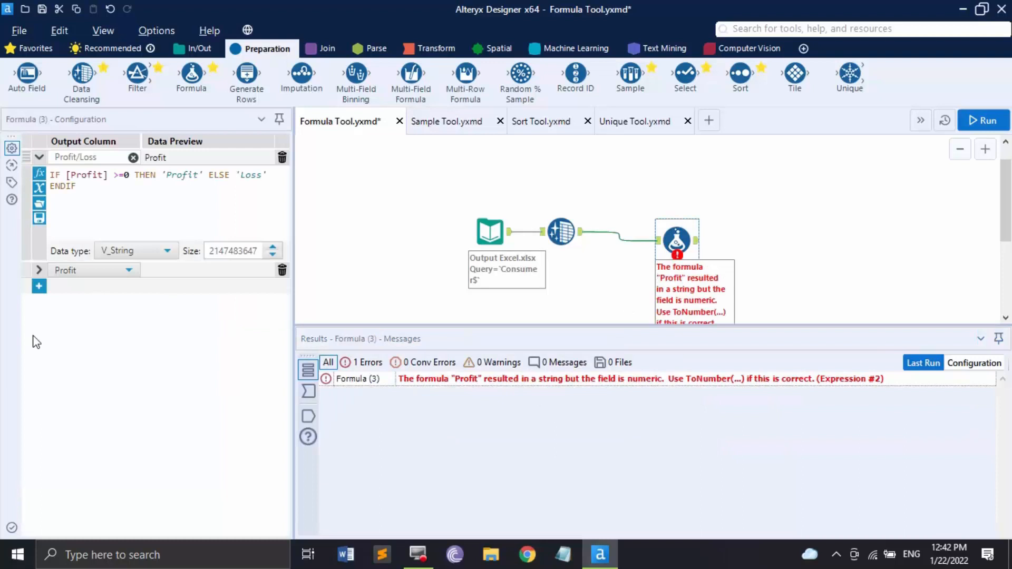
{"action": "left_click", "coordinate": [38, 286]}
{"action": "left_click", "coordinate": [85, 321]}
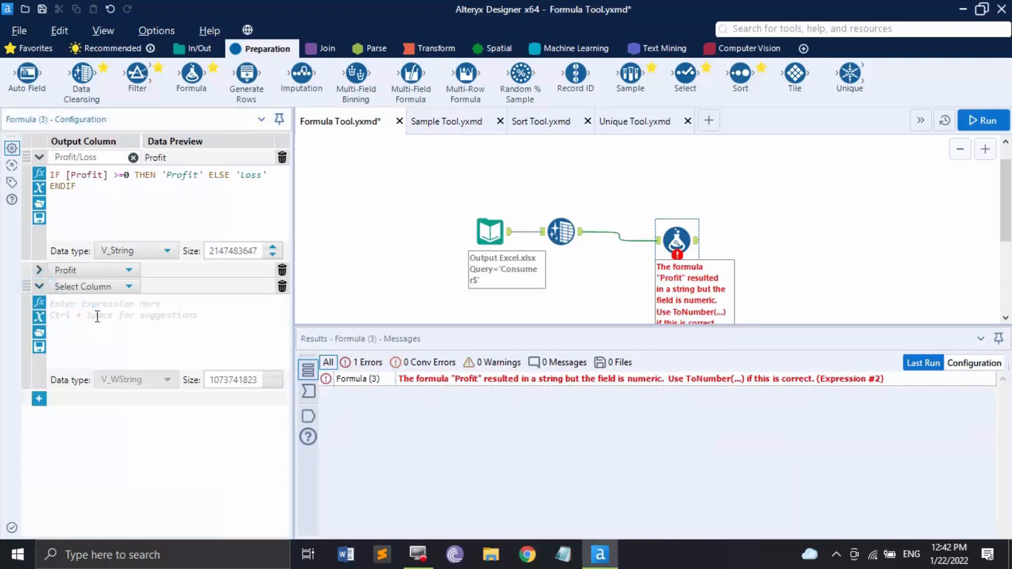
{"action": "key", "text": "ctrl+v"}
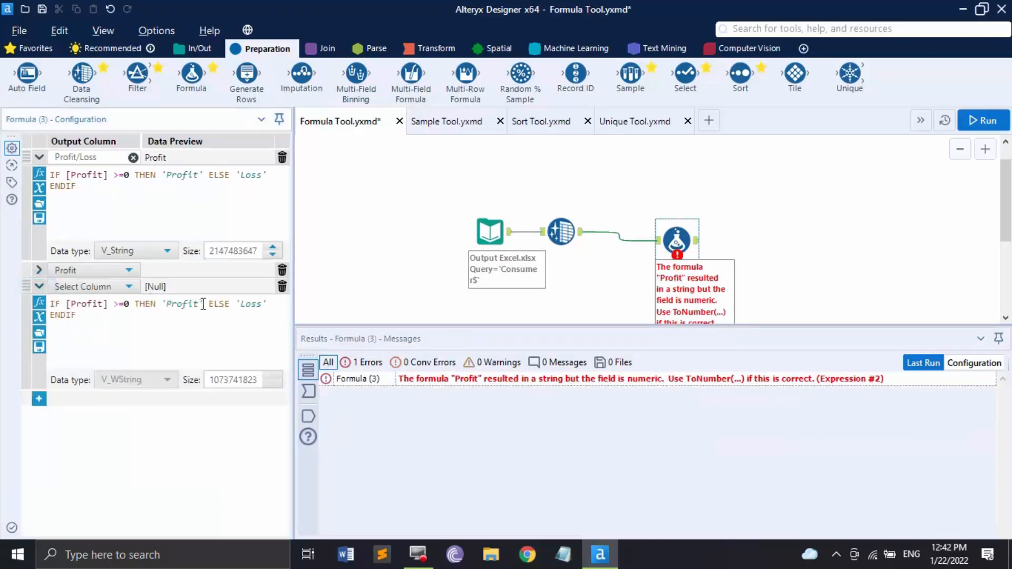
{"action": "left_click_drag", "start_coordinate": [203, 304], "coordinate": [158, 301]}
{"action": "key", "text": "BackSpace"}
{"action": "type", "text": "100"}
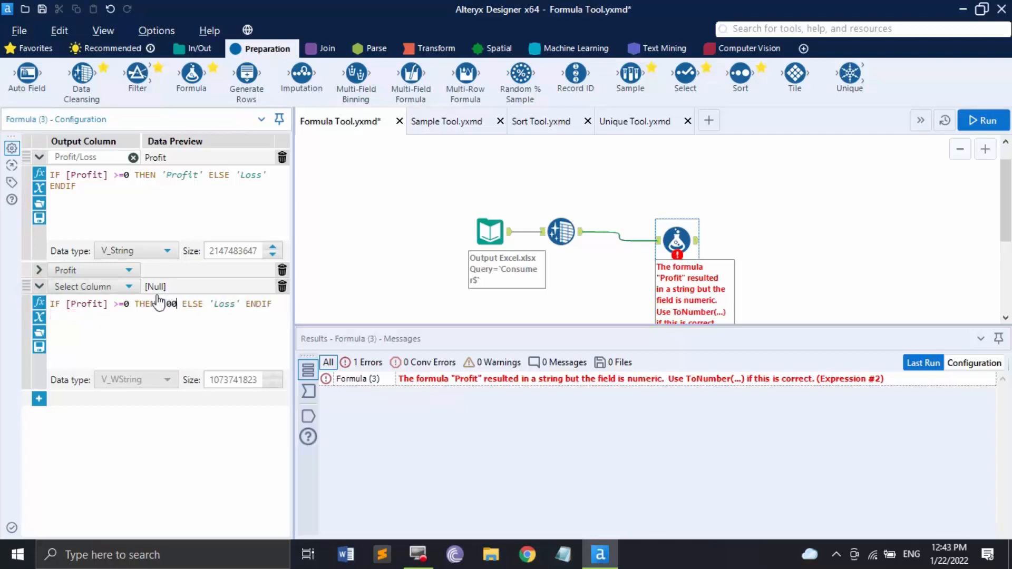
{"action": "left_click_drag", "start_coordinate": [241, 306], "coordinate": [214, 299]}
{"action": "type", "text": "0"}
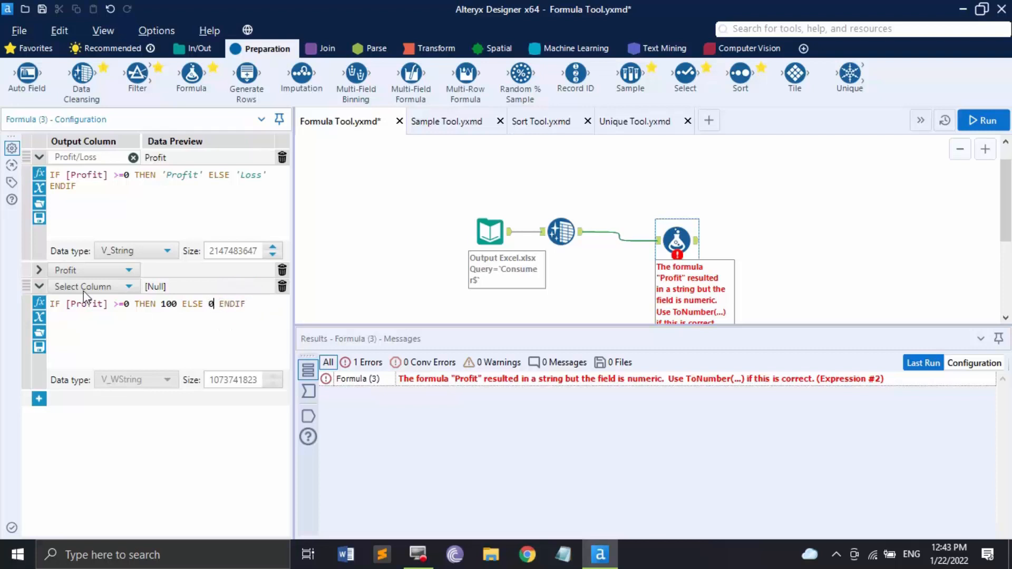
Step: Delete the earlier Profit expression and assign the 100/0 expression to the existing Profit column
{"action": "left_click", "coordinate": [116, 287]}
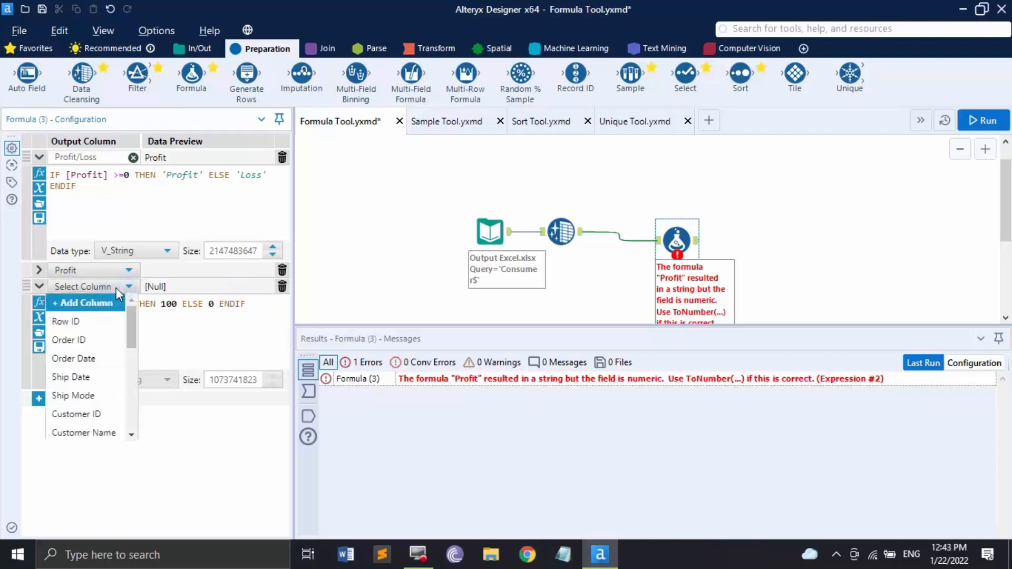
{"action": "left_click", "coordinate": [115, 289]}
{"action": "left_click", "coordinate": [283, 273]}
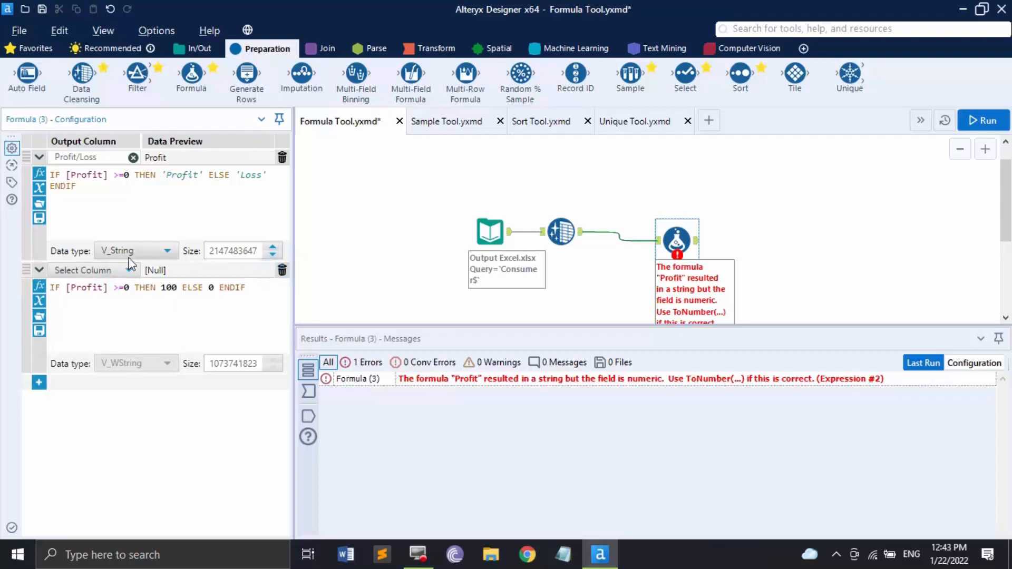
{"action": "left_click", "coordinate": [129, 270]}
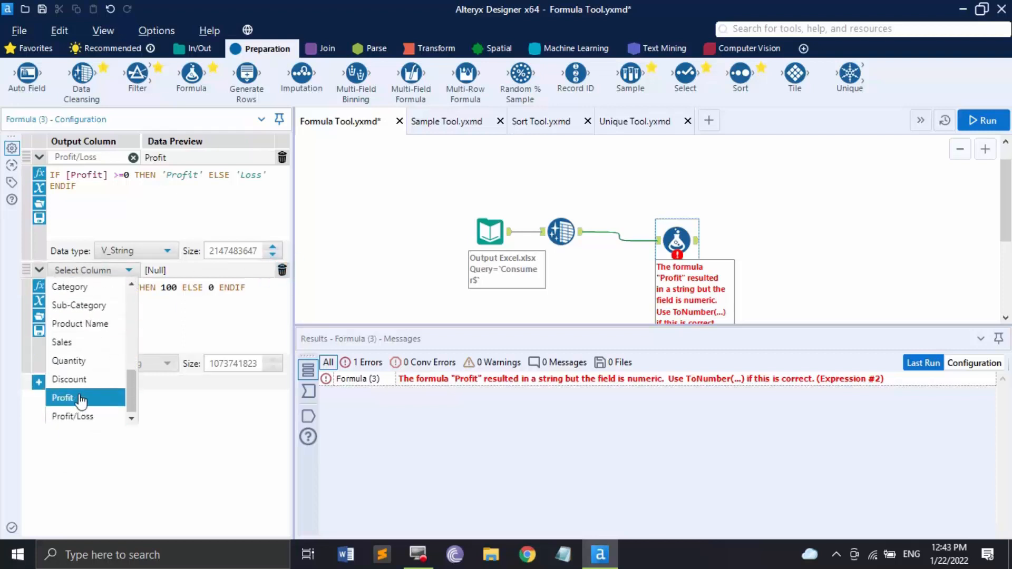
{"action": "left_click", "coordinate": [67, 400]}
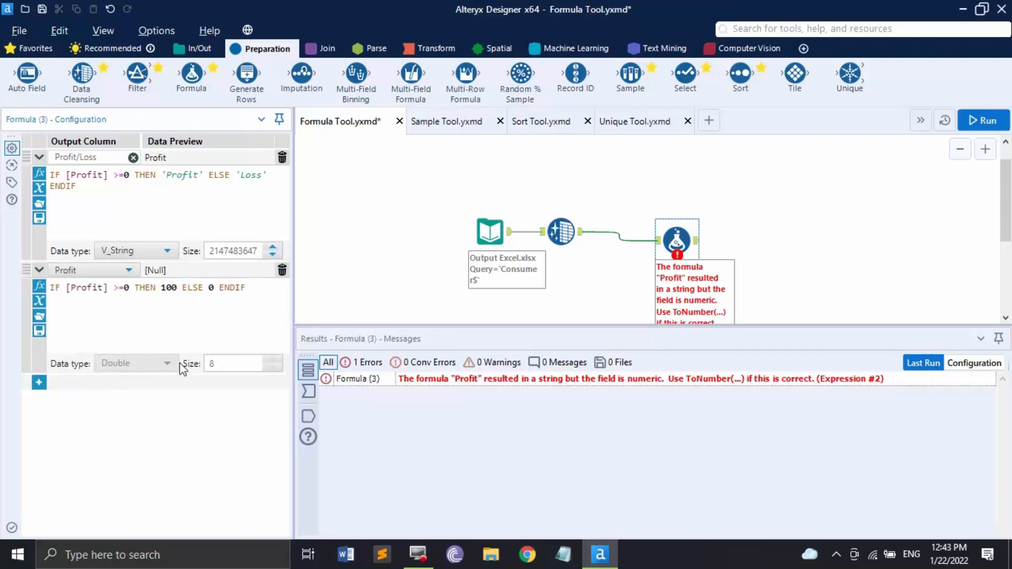
Step: Run the workflow again and show the Formula tool's output data
{"action": "left_click", "coordinate": [980, 121]}
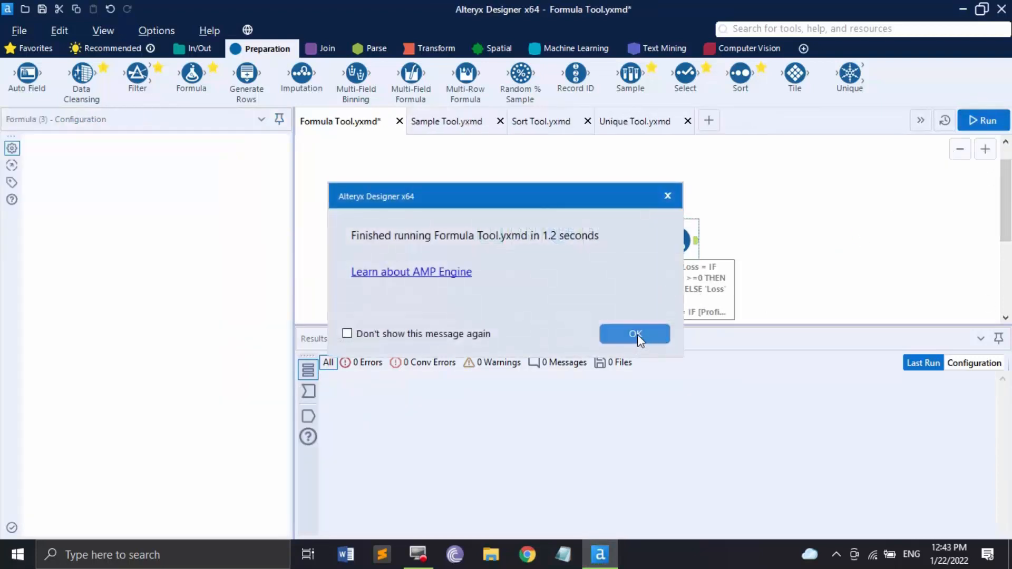
{"action": "left_click", "coordinate": [637, 334]}
{"action": "left_click", "coordinate": [311, 413]}
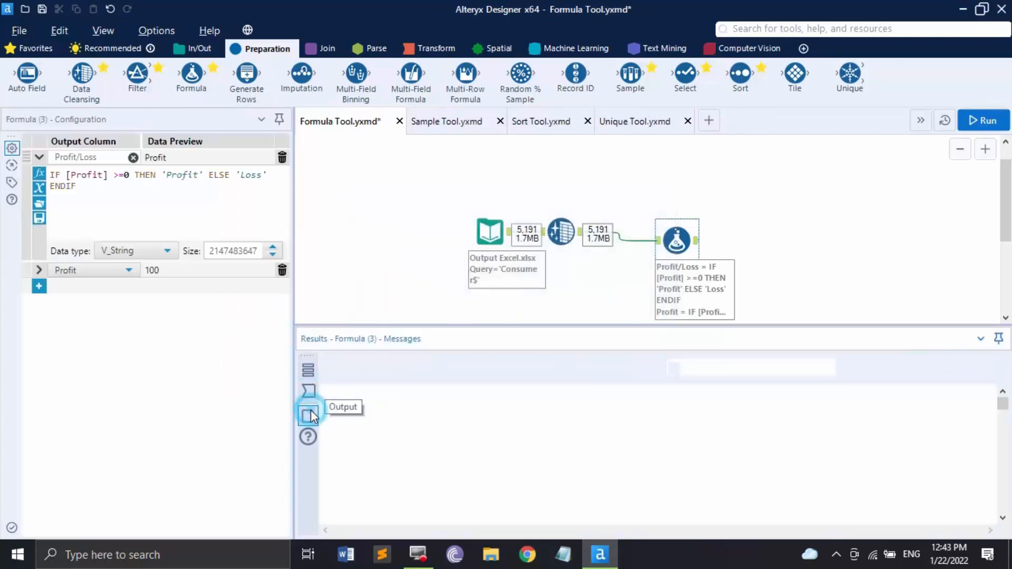
Step: Examine the Profit and Profit/Loss columns in the Formula tool's output data
{"action": "left_click", "coordinate": [559, 531]}
{"action": "left_click_drag", "start_coordinate": [848, 513], "coordinate": [997, 502]}
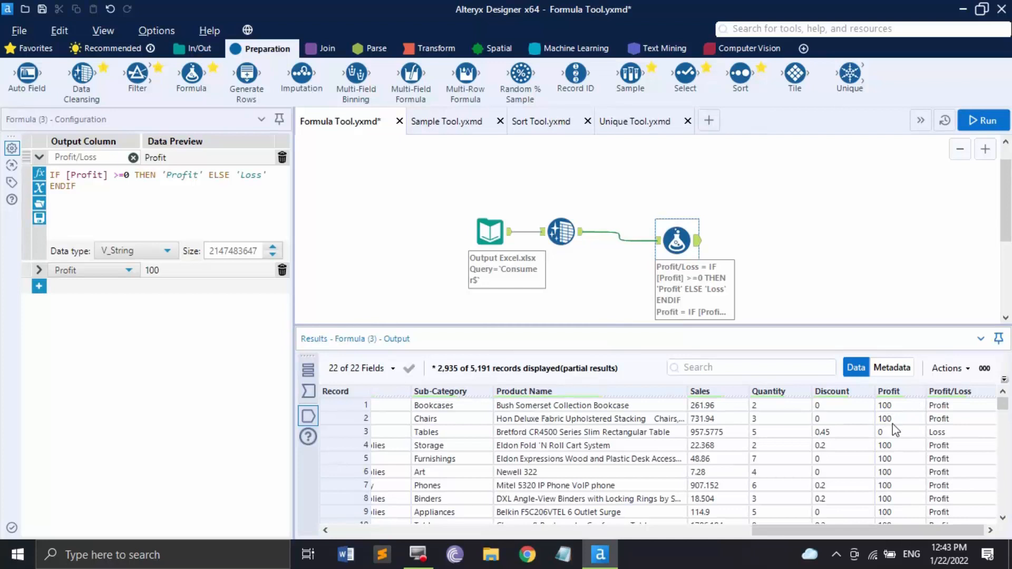
{"action": "scroll", "coordinate": [900, 471], "scroll_direction": "down", "scroll_amount": 6}
{"action": "scroll", "coordinate": [903, 473], "scroll_direction": "up", "scroll_amount": 6}
Step: Delete the 100/0 expression for the Profit column from the Formula tool and run the workflow again
{"action": "left_click", "coordinate": [39, 269]}
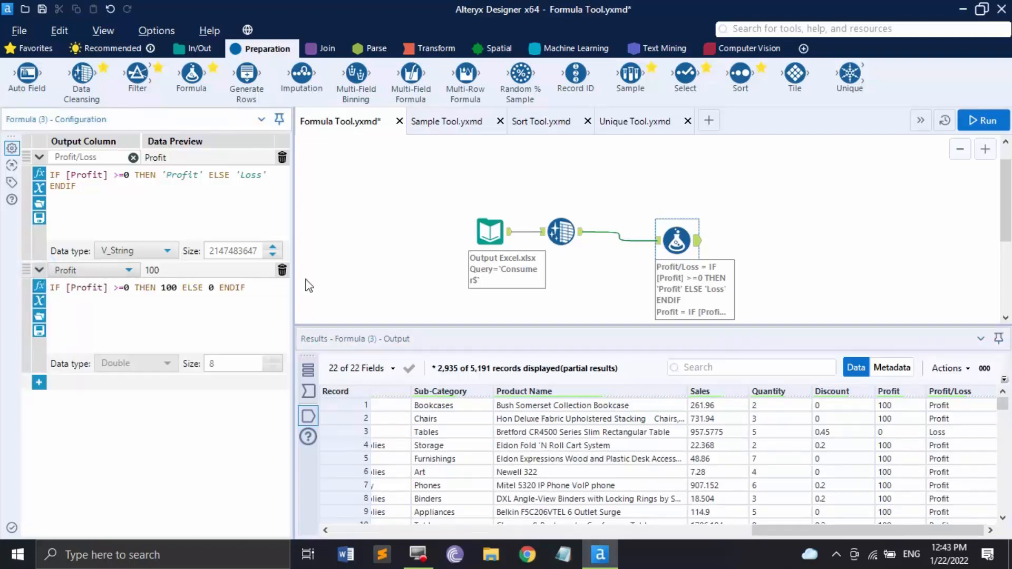
{"action": "left_click", "coordinate": [282, 270]}
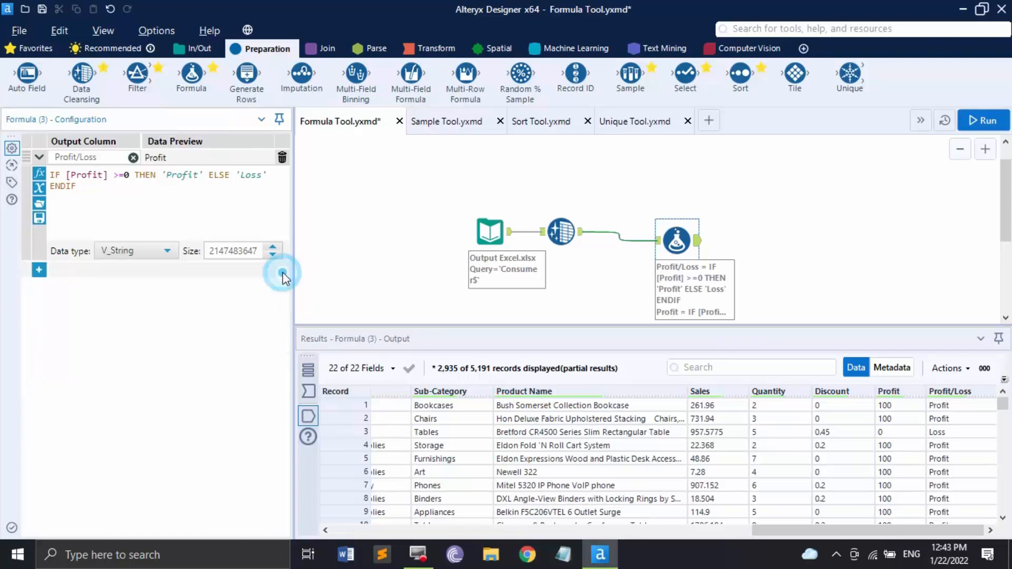
{"action": "left_click", "coordinate": [981, 120]}
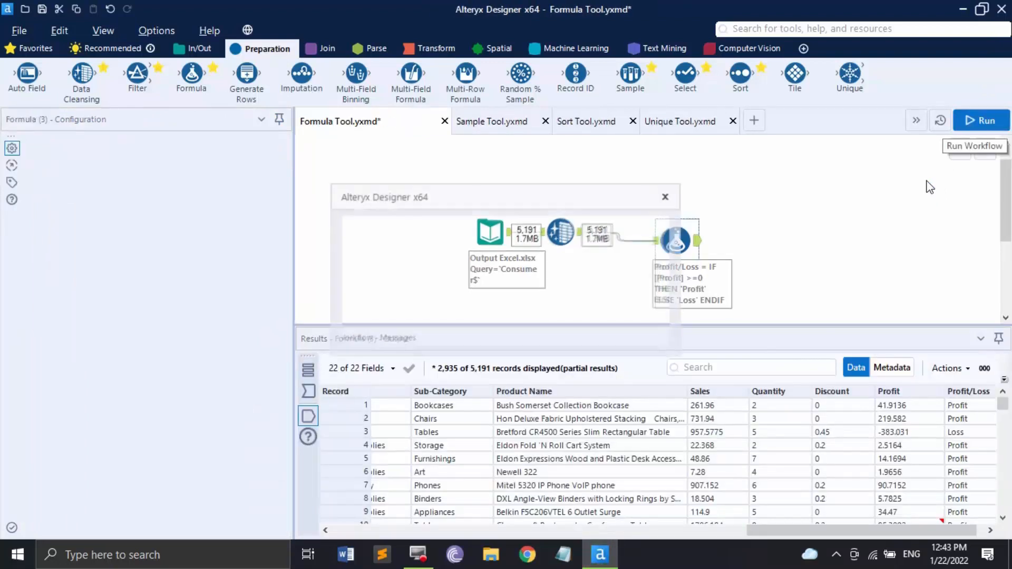
{"action": "left_click", "coordinate": [638, 322]}
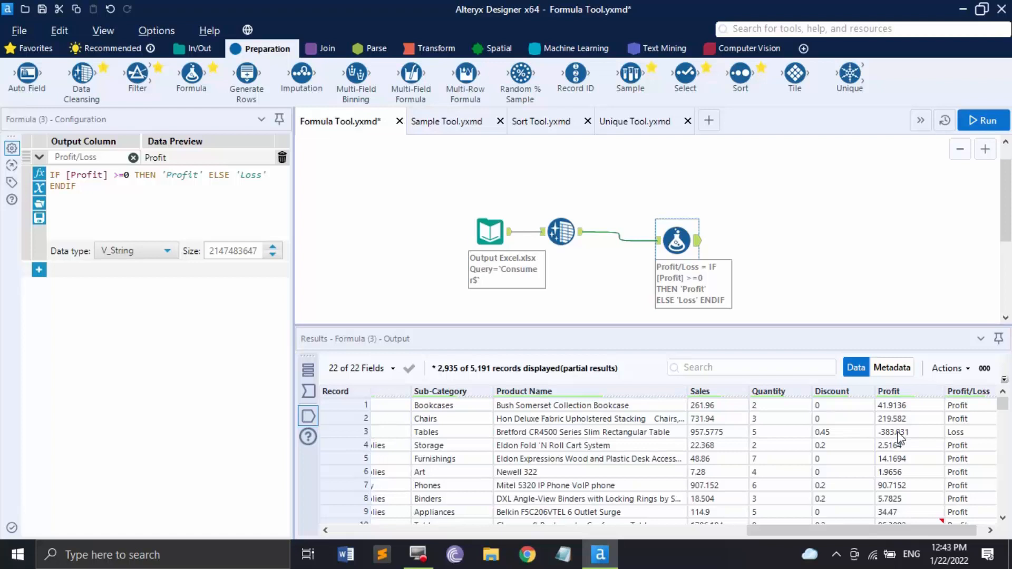
Step: In the Sample Tool.yxmd workflow, connect a Sample tool after the Data Cleansing tool and run it for the first 100 rows
{"action": "left_click", "coordinate": [448, 121]}
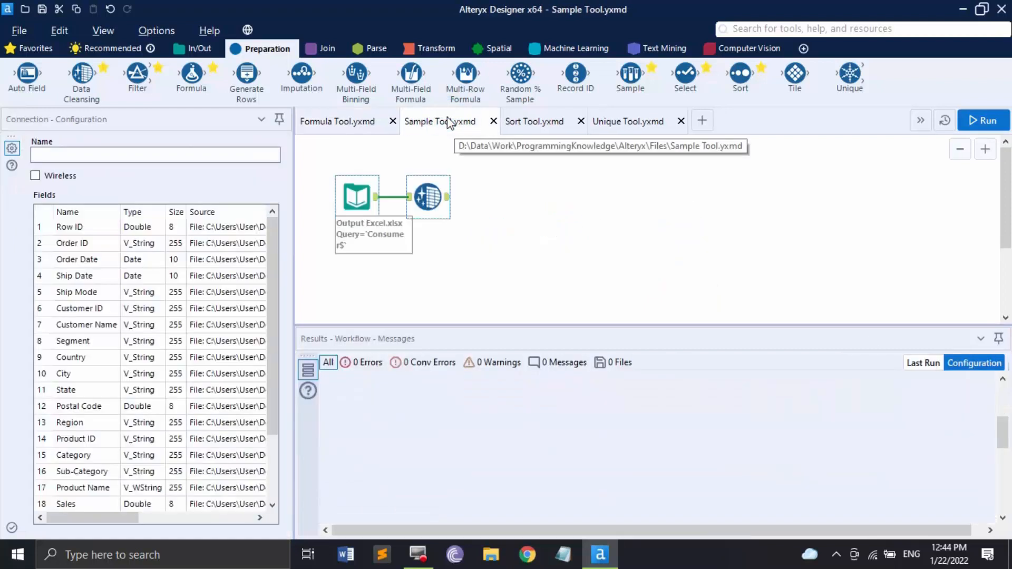
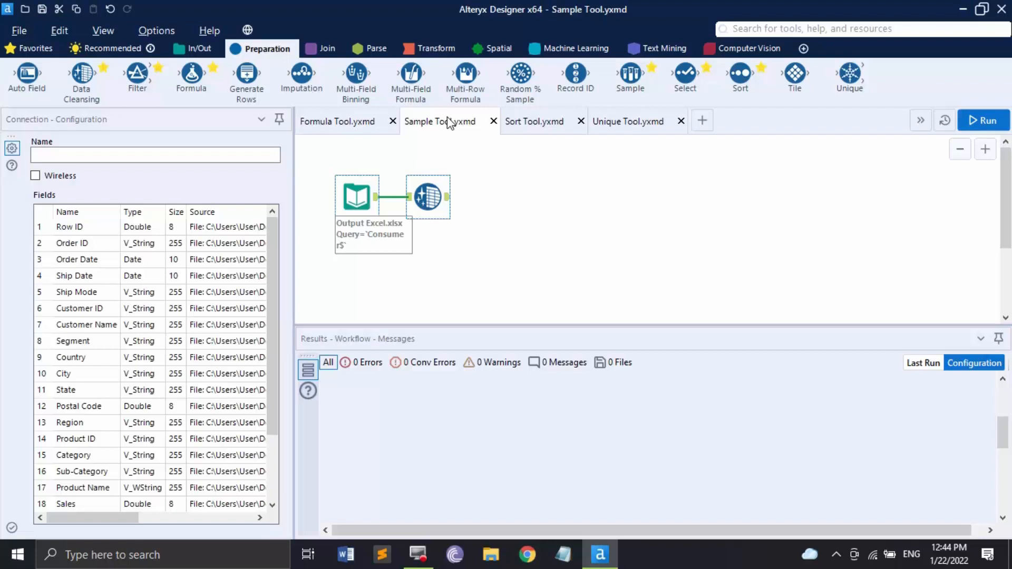
{"action": "left_click_drag", "start_coordinate": [630, 74], "coordinate": [515, 193]}
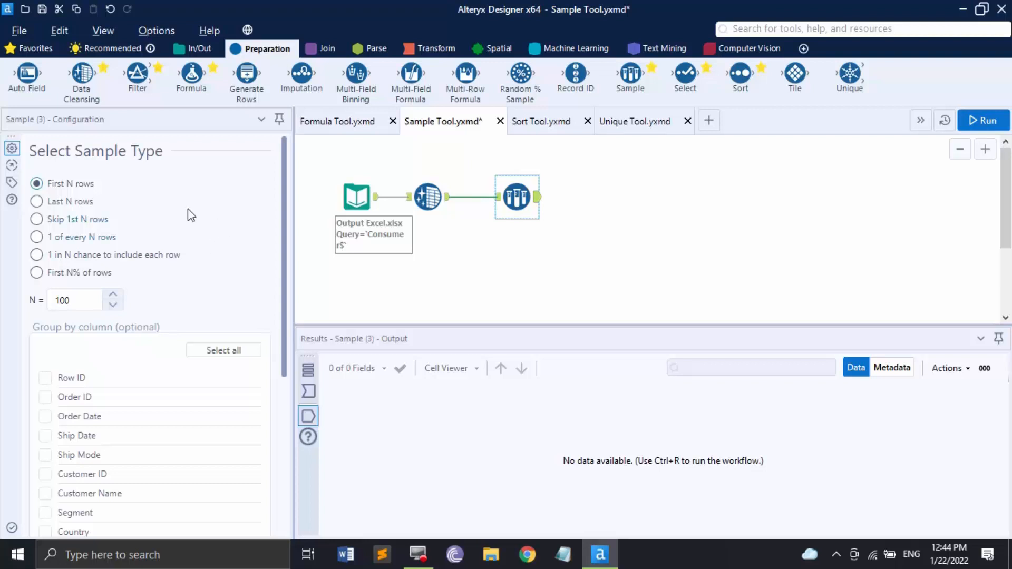
{"action": "left_click", "coordinate": [1006, 120]}
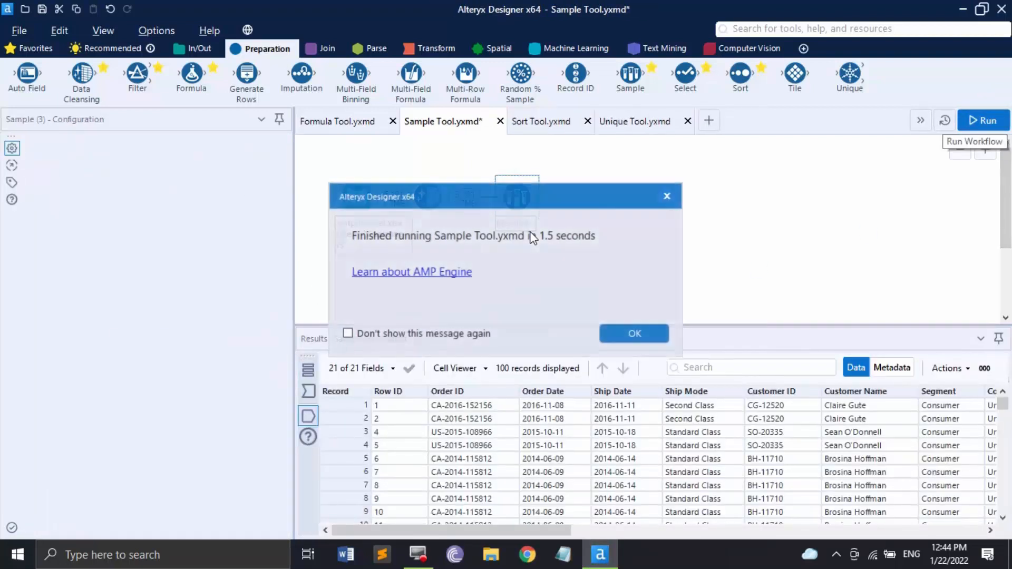
{"action": "left_click", "coordinate": [650, 333]}
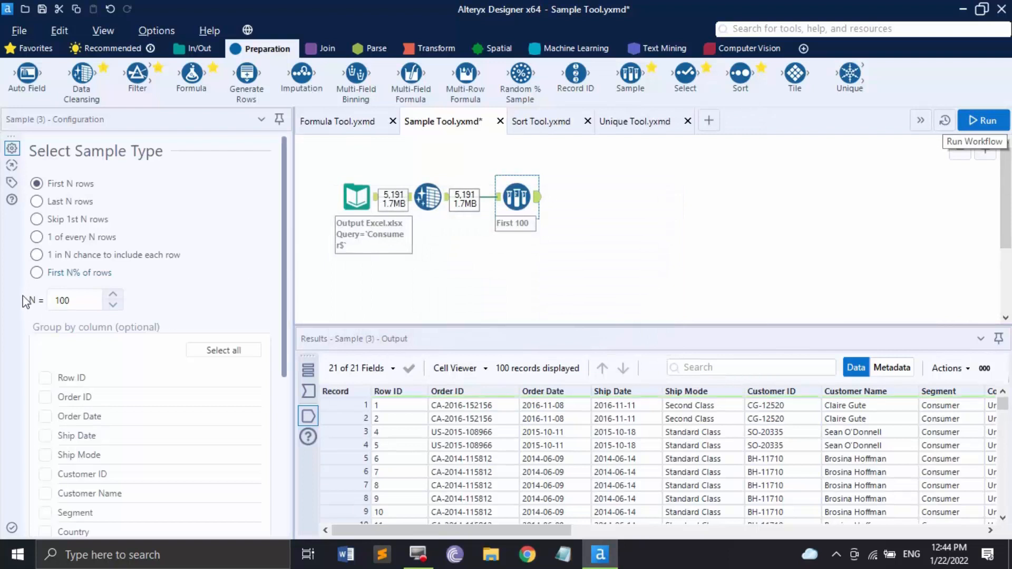
Step: Set the Sample tool's N to 10 and run the workflow for the first 10 rows
{"action": "left_click", "coordinate": [91, 298]}
{"action": "key", "text": "BackSpace"}
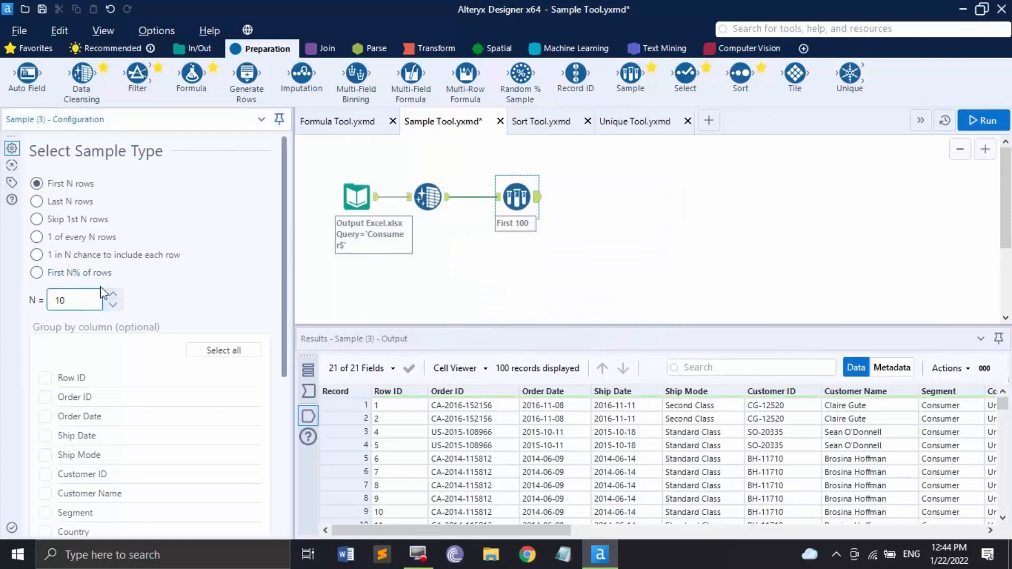
{"action": "left_click", "coordinate": [987, 121]}
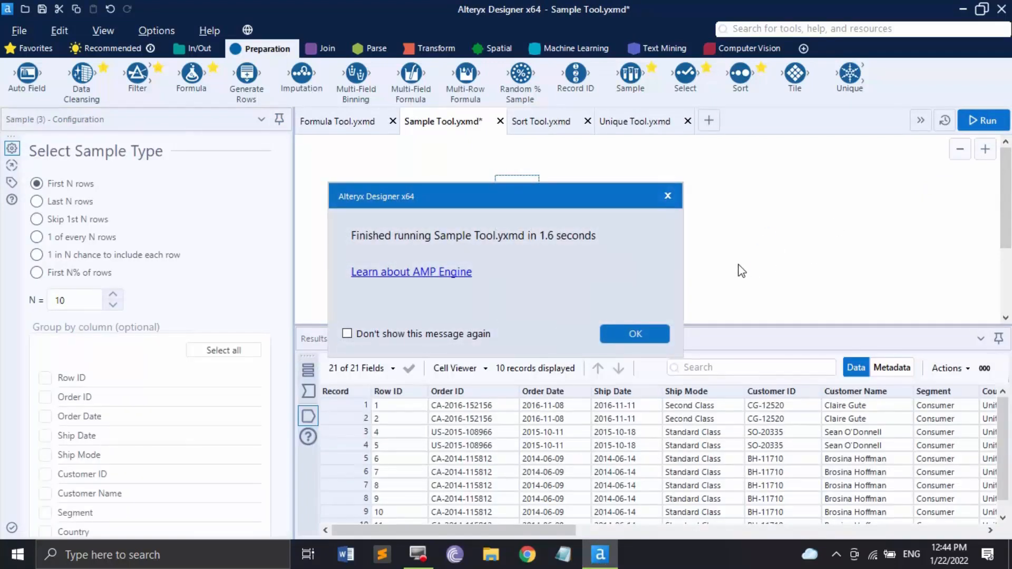
{"action": "left_click", "coordinate": [611, 333]}
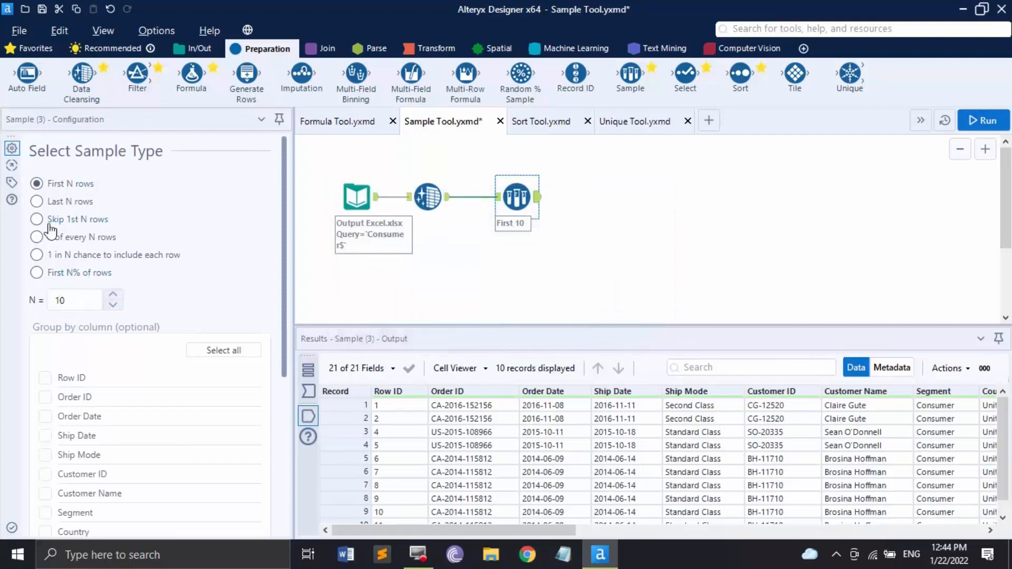
Step: Change the sample type to 1 of every N rows and run the workflow
{"action": "left_click", "coordinate": [56, 202]}
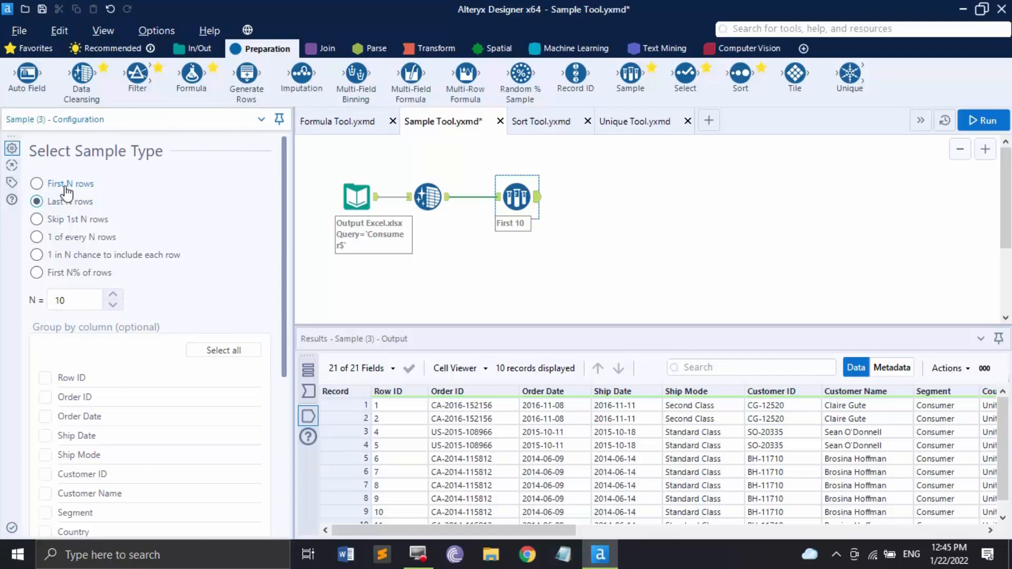
{"action": "left_click", "coordinate": [71, 219]}
{"action": "left_click", "coordinate": [63, 238]}
{"action": "left_click", "coordinate": [983, 120]}
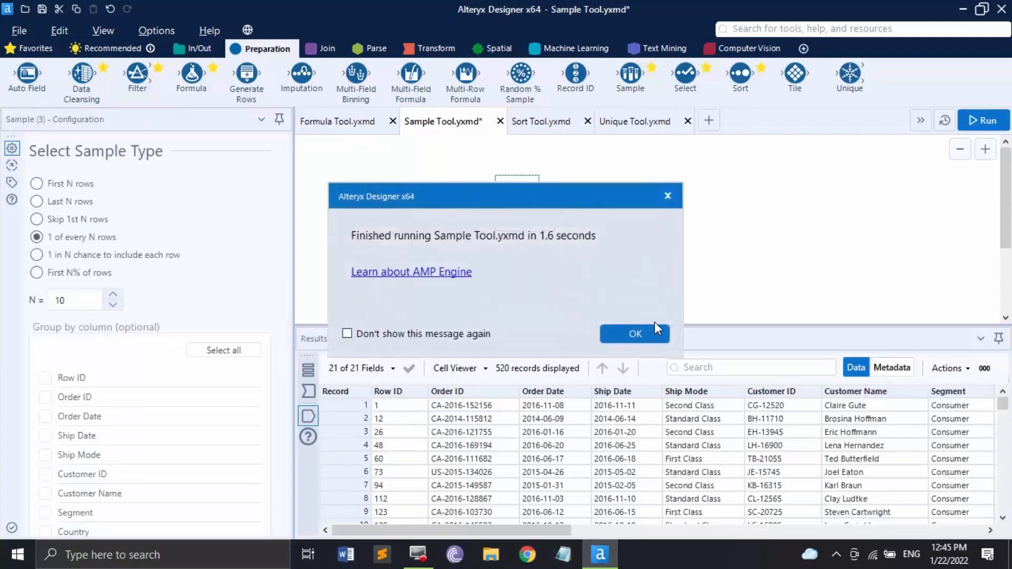
{"action": "left_click", "coordinate": [652, 334]}
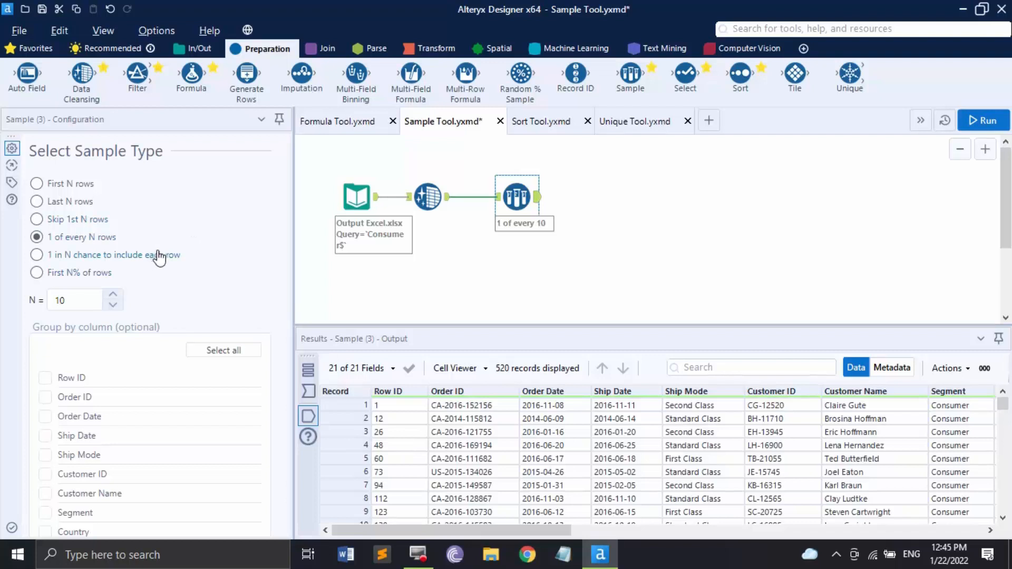
Step: Change the sample type to 1 in N chance to include each row, run the workflow and review the output rows
{"action": "left_click", "coordinate": [111, 256]}
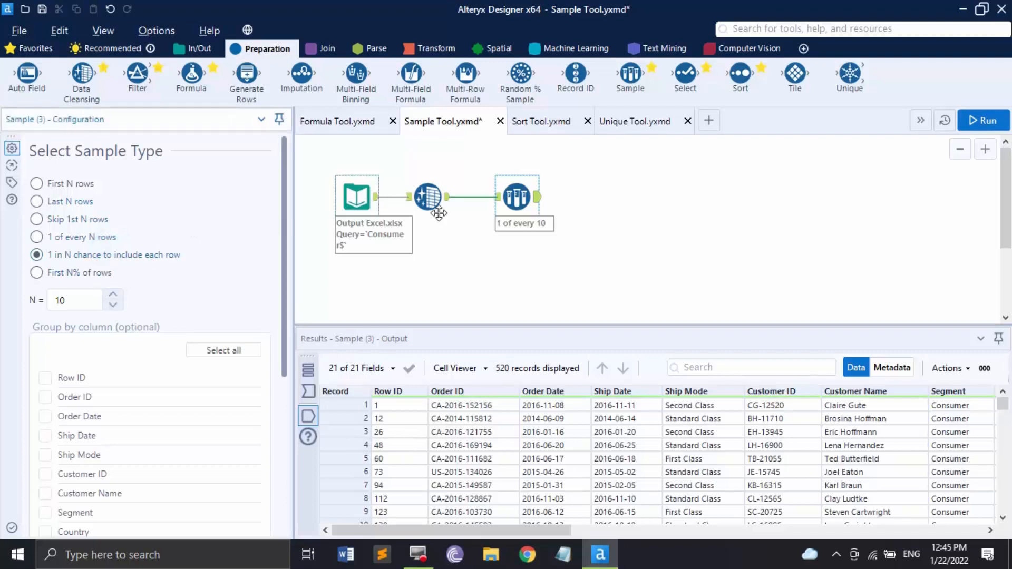
{"action": "left_click", "coordinate": [992, 122]}
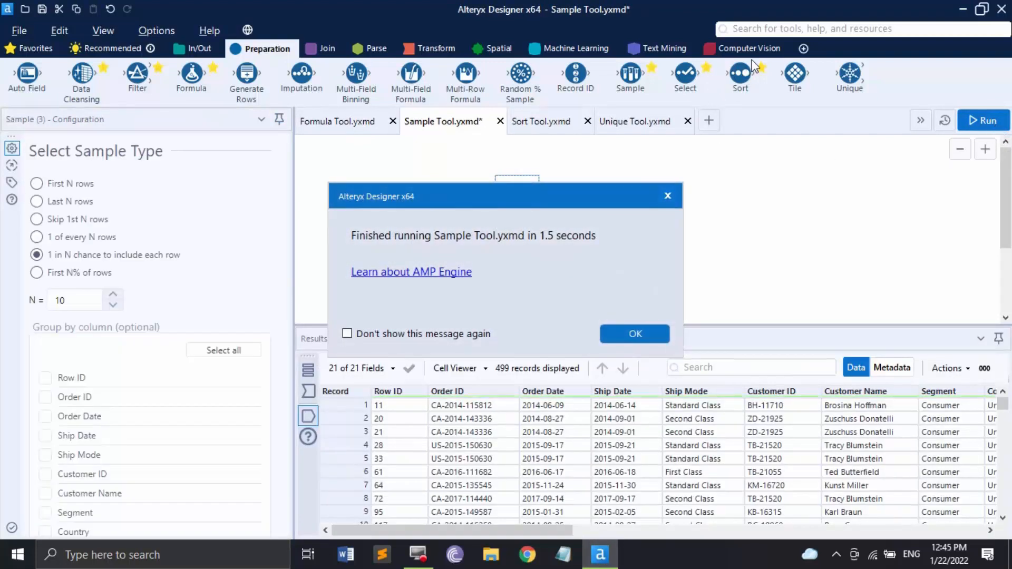
{"action": "left_click", "coordinate": [616, 338]}
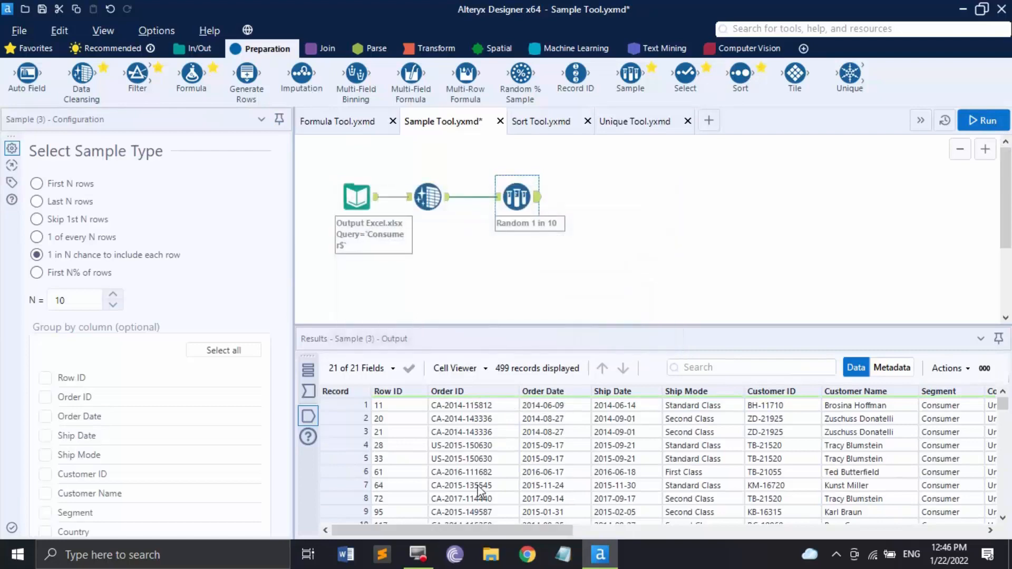
{"action": "scroll", "coordinate": [429, 467], "scroll_direction": "down", "scroll_amount": 3}
{"action": "scroll", "coordinate": [429, 466], "scroll_direction": "up", "scroll_amount": 3}
Step: Change the sample type to First N% of rows, run the workflow and look through the sampled records
{"action": "left_click", "coordinate": [40, 274]}
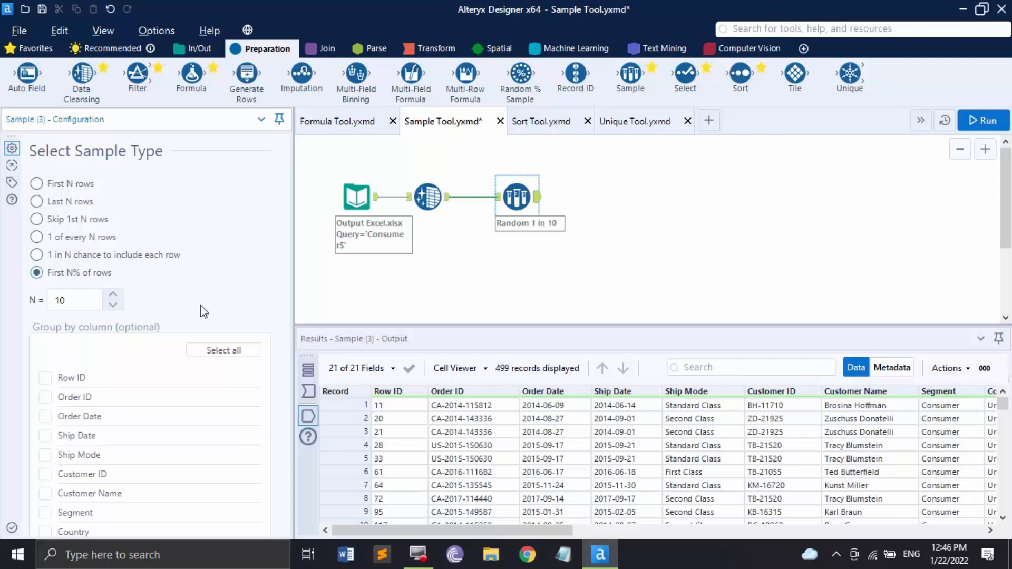
{"action": "left_click", "coordinate": [983, 120]}
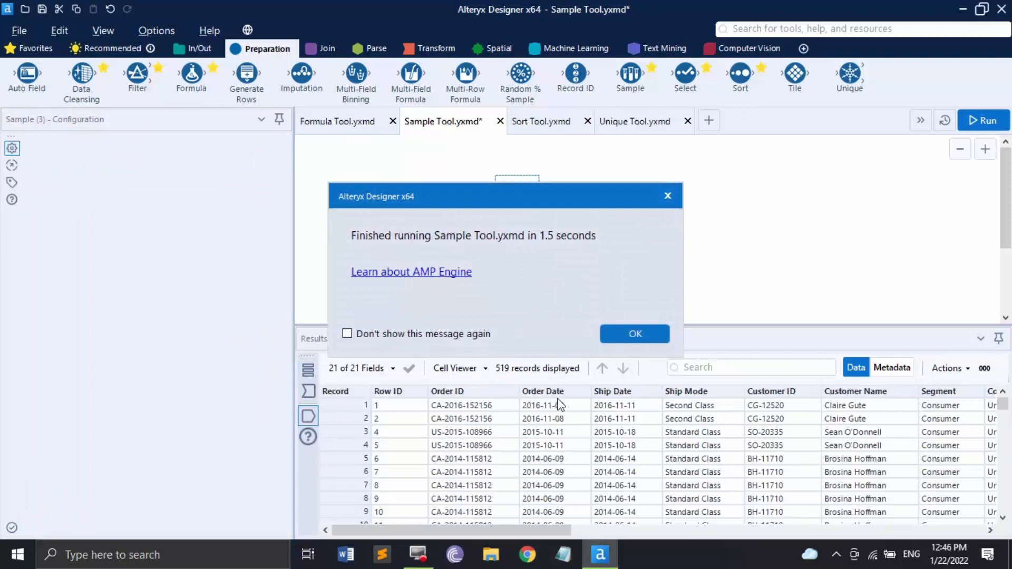
{"action": "left_click", "coordinate": [622, 329]}
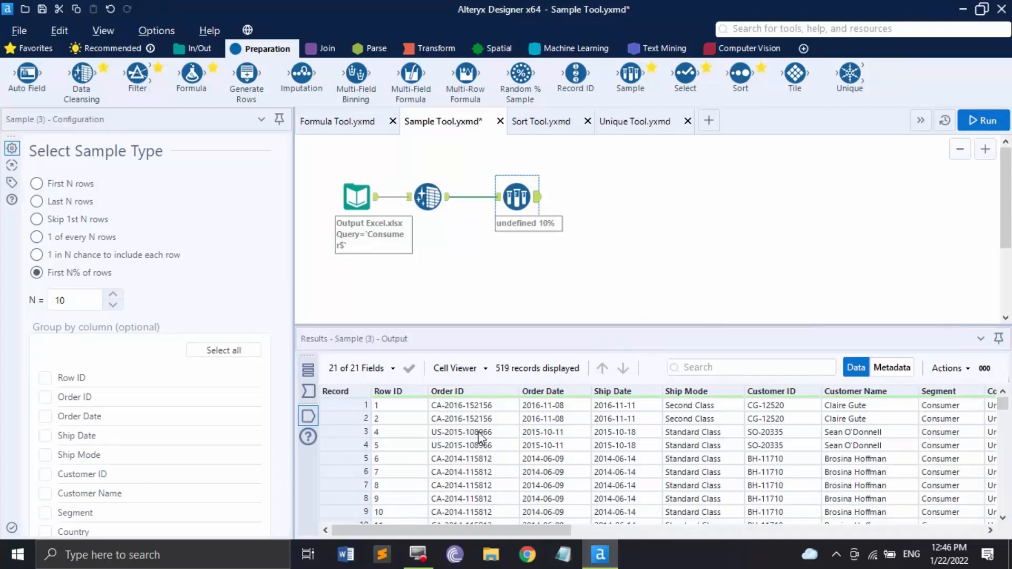
{"action": "scroll", "coordinate": [479, 439], "scroll_direction": "down", "scroll_amount": 5}
{"action": "scroll", "coordinate": [479, 439], "scroll_direction": "up", "scroll_amount": 5}
{"action": "scroll", "coordinate": [479, 438], "scroll_direction": "down", "scroll_amount": 8}
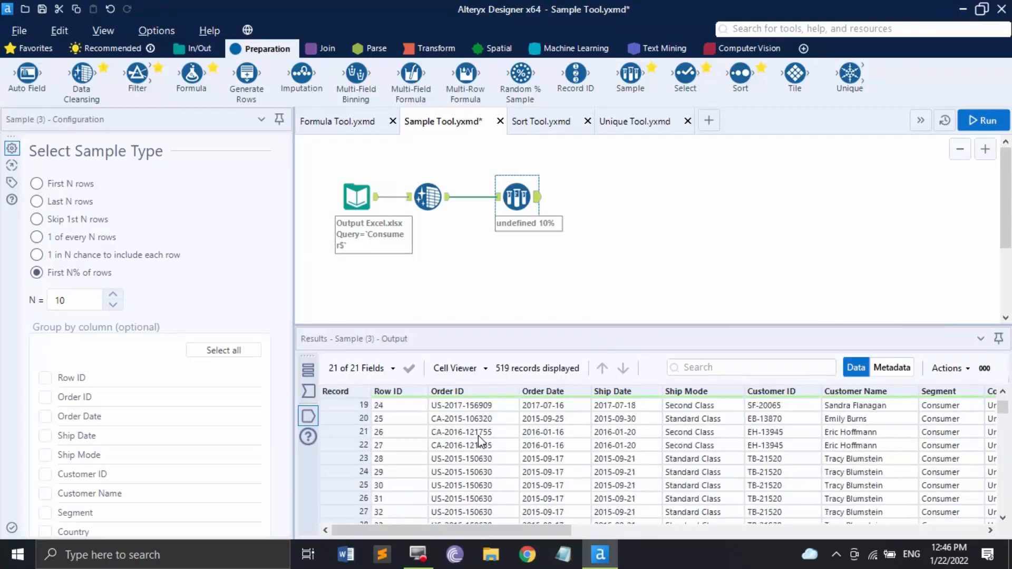
{"action": "scroll", "coordinate": [478, 437], "scroll_direction": "up", "scroll_amount": 5}
{"action": "scroll", "coordinate": [478, 436], "scroll_direction": "up", "scroll_amount": 1}
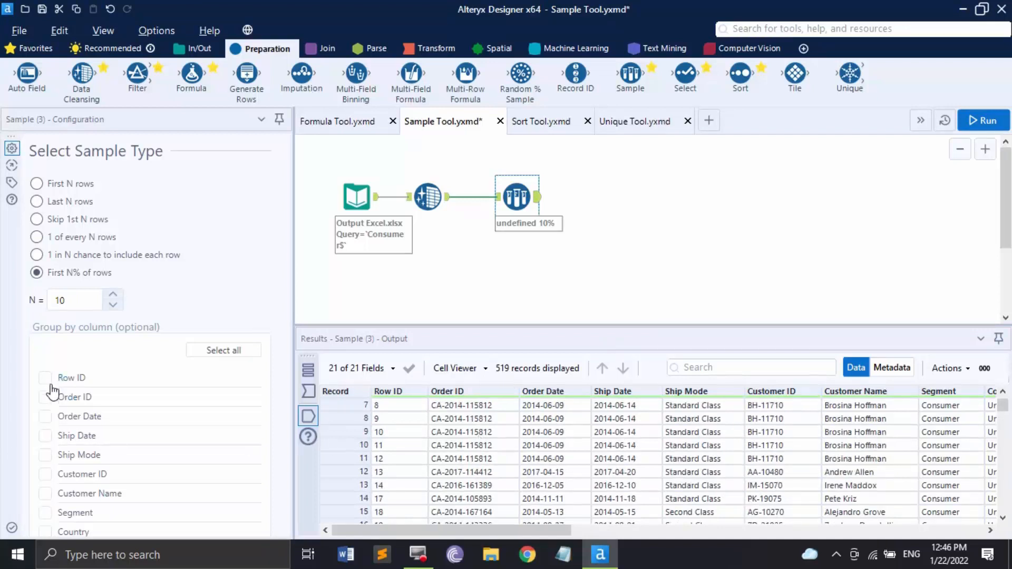
Step: Group the sample by Category, set the sample type to First N rows and run the workflow
{"action": "scroll", "coordinate": [60, 393], "scroll_direction": "down", "scroll_amount": 3}
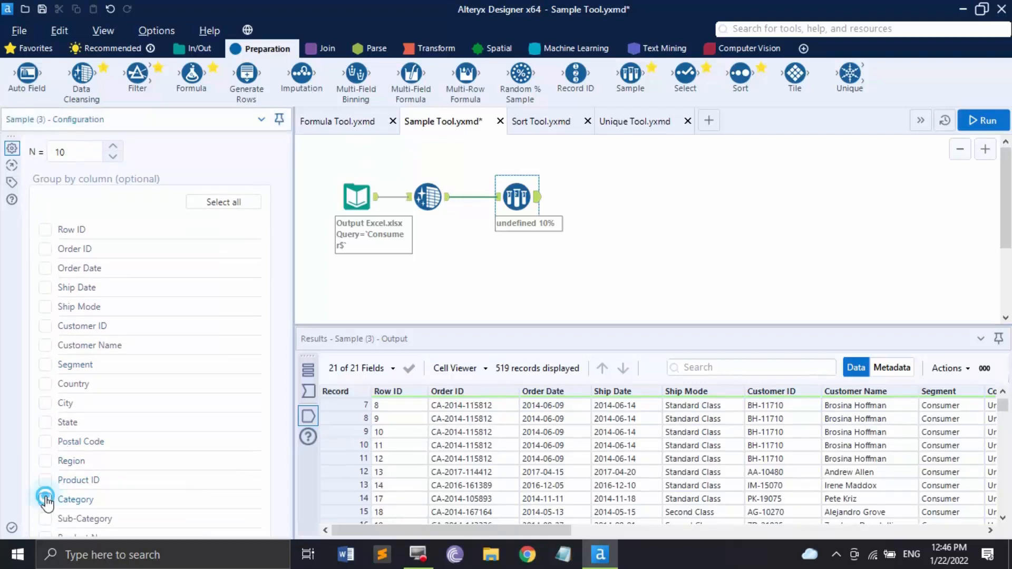
{"action": "scroll", "coordinate": [167, 202], "scroll_direction": "up", "scroll_amount": 3}
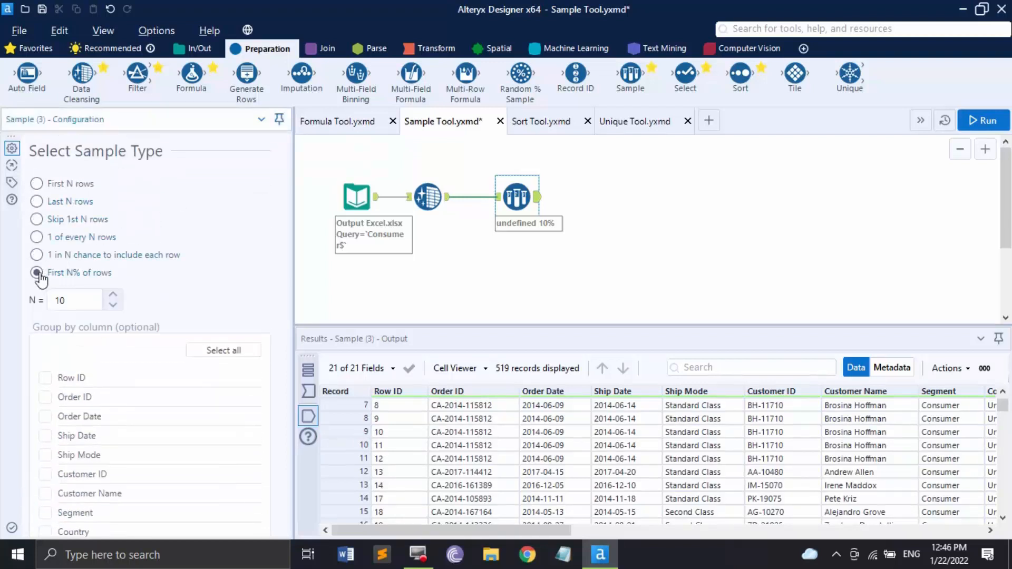
{"action": "left_click", "coordinate": [76, 304]}
{"action": "left_click", "coordinate": [42, 186]}
{"action": "left_click", "coordinate": [974, 117]}
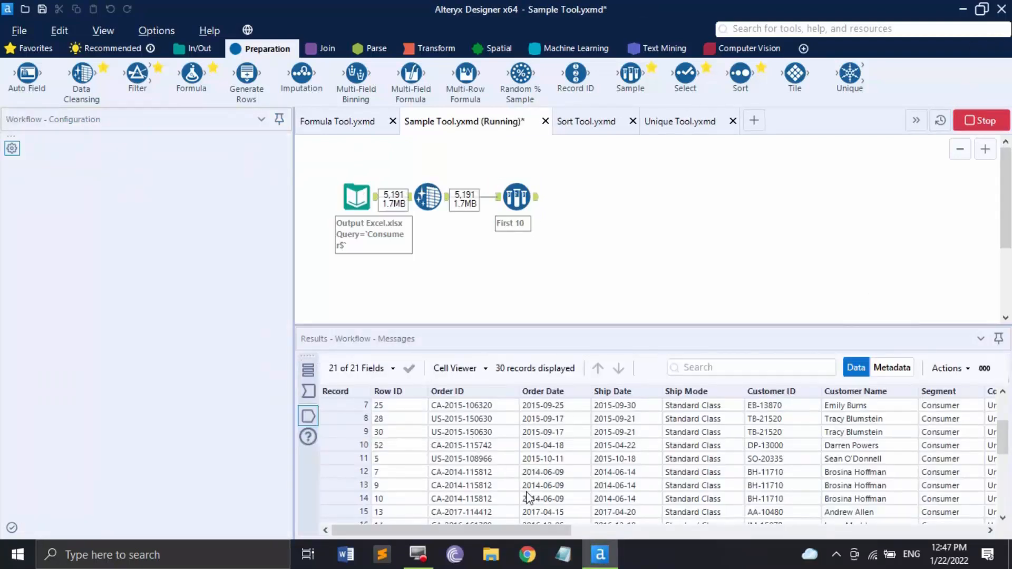
{"action": "left_click", "coordinate": [633, 333]}
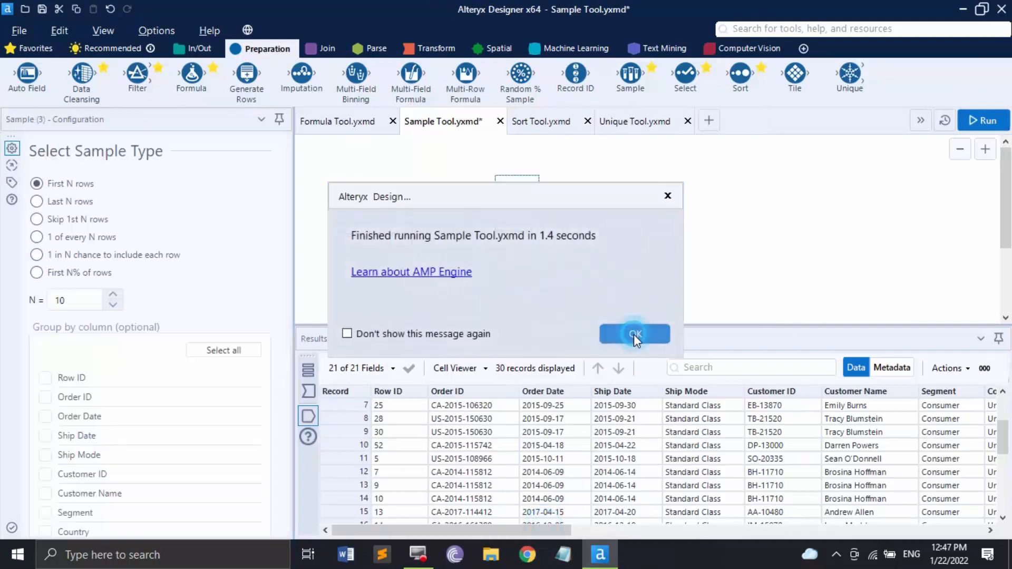
Step: Examine the Category column in the Sample tool's output to check how rows are sampled per group
{"action": "left_click_drag", "start_coordinate": [558, 525], "coordinate": [872, 559]}
{"action": "scroll", "coordinate": [684, 413], "scroll_direction": "down", "scroll_amount": 5}
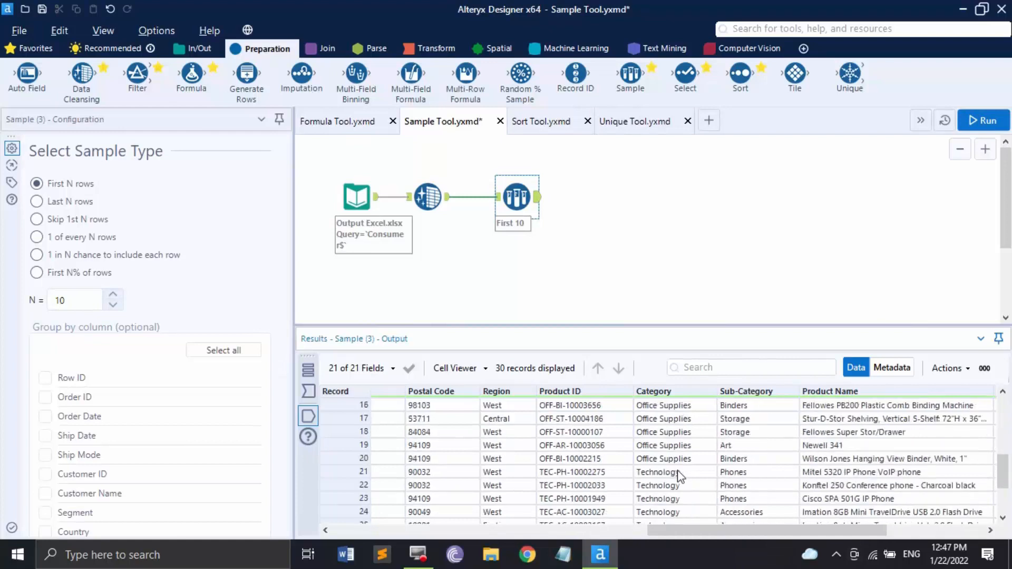
{"action": "scroll", "coordinate": [680, 475], "scroll_direction": "up", "scroll_amount": 7}
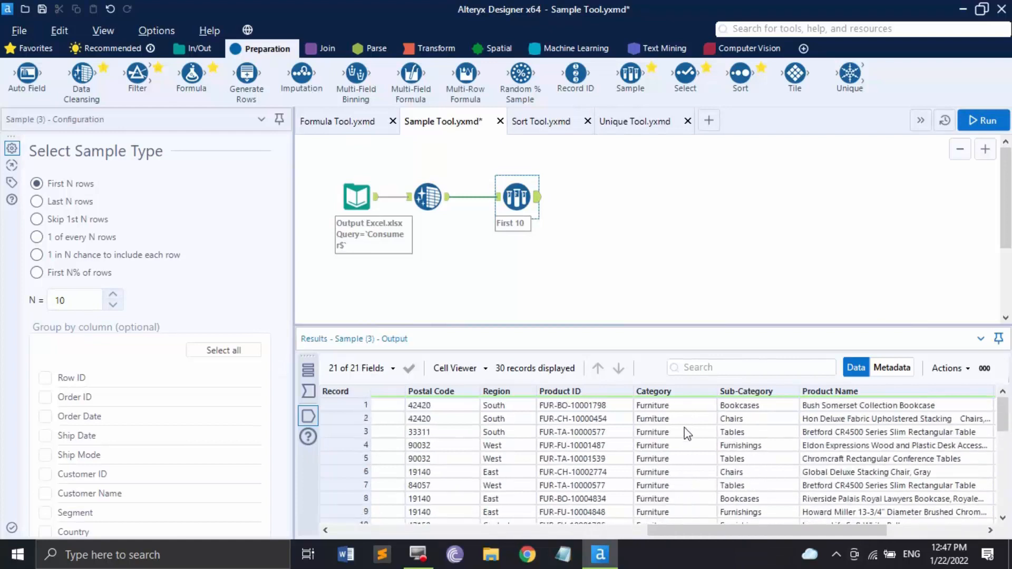
{"action": "scroll", "coordinate": [684, 427], "scroll_direction": "down", "scroll_amount": 4}
{"action": "scroll", "coordinate": [685, 429], "scroll_direction": "down", "scroll_amount": 3}
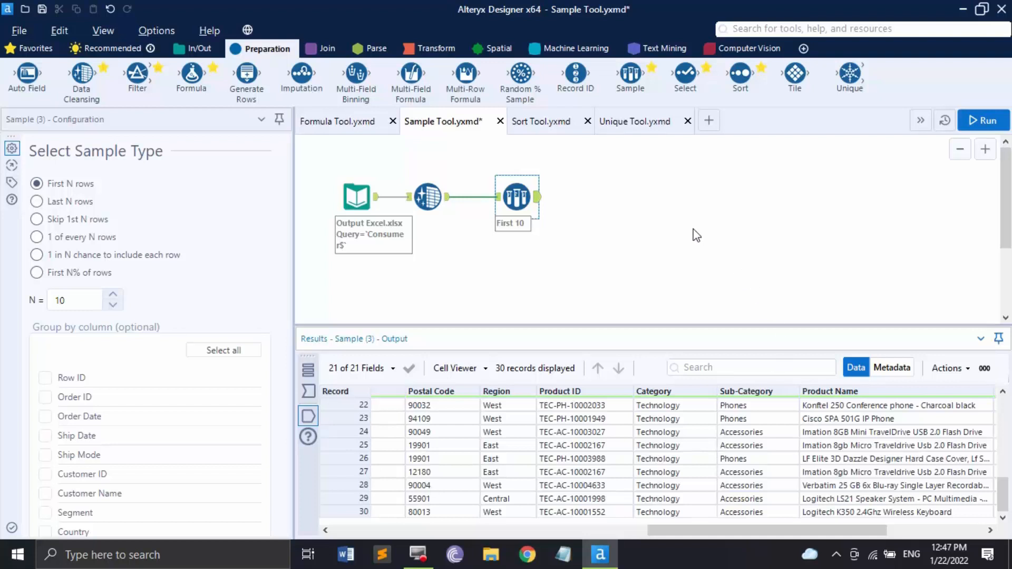
Step: In the Sort Tool.yxmd workflow, connect a Sort tool after the Data Cleansing tool
{"action": "left_click", "coordinate": [544, 138]}
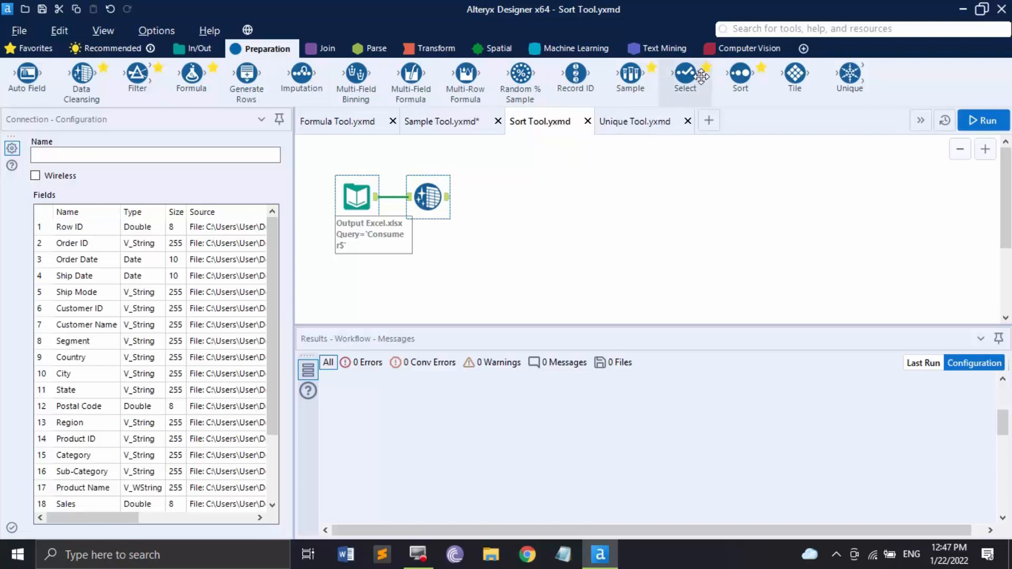
{"action": "left_click_drag", "start_coordinate": [736, 77], "coordinate": [516, 197]}
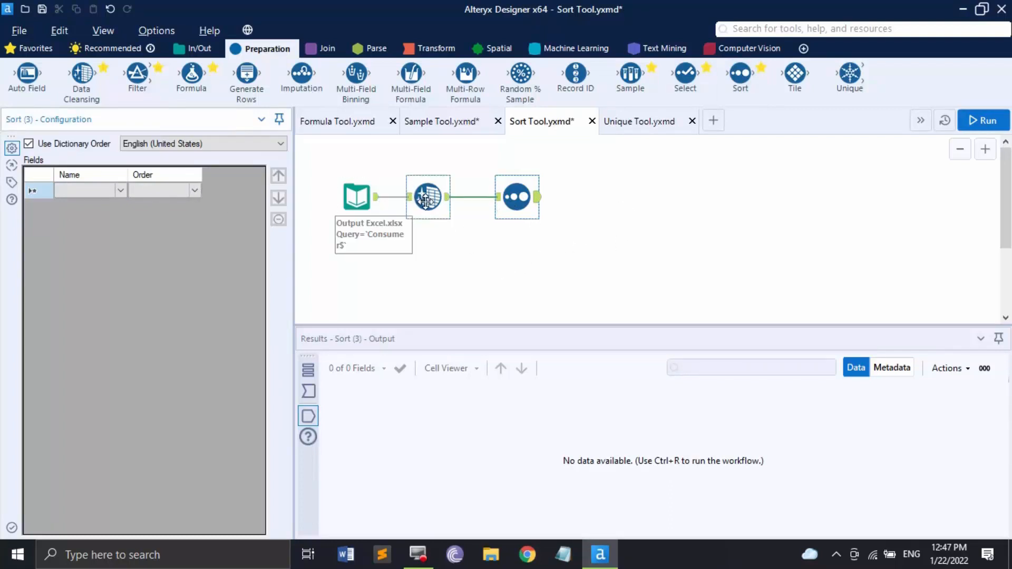
{"action": "left_click", "coordinate": [519, 200]}
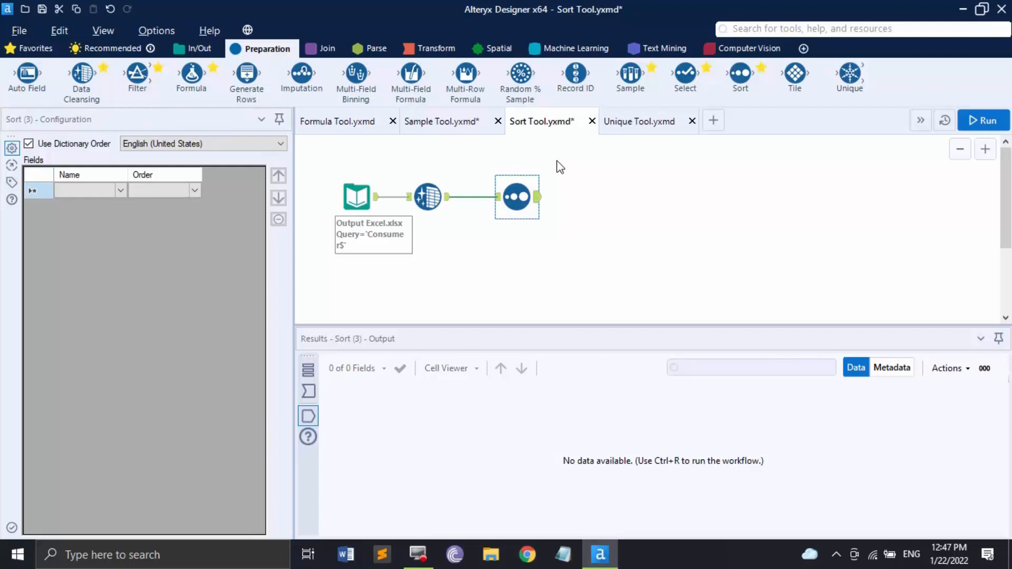
{"action": "left_click_drag", "start_coordinate": [577, 244], "coordinate": [543, 233]}
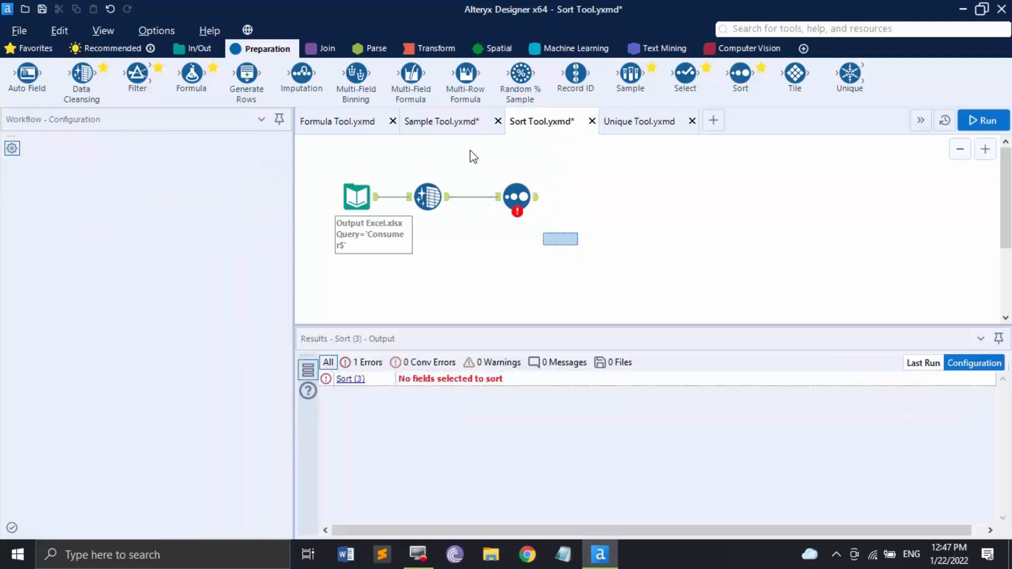
Step: Delete the unconfigured Sort tool, run the workflow and display the Data Cleansing tool's output
{"action": "left_click_drag", "start_coordinate": [469, 149], "coordinate": [558, 252]}
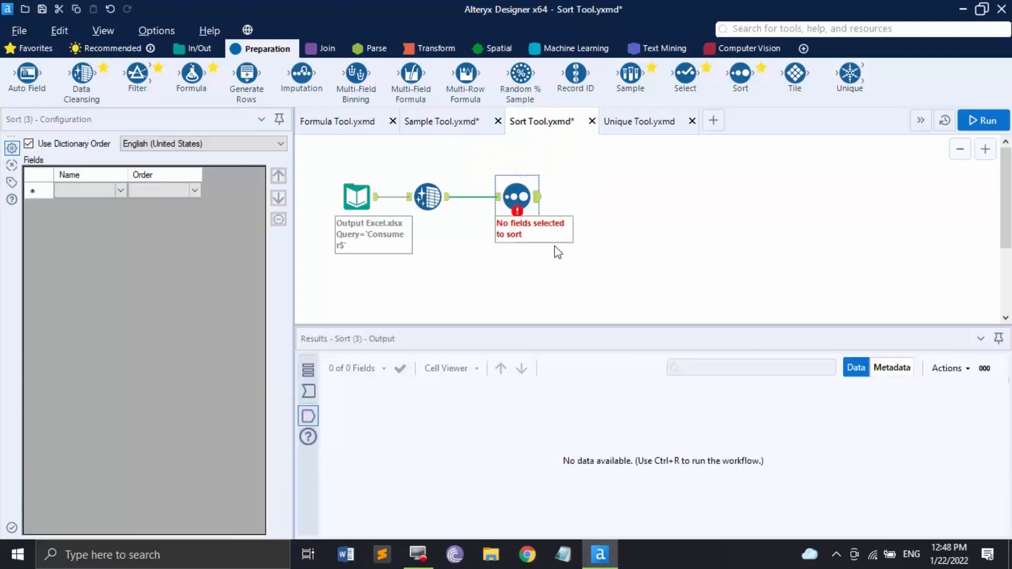
{"action": "key", "text": "Delete"}
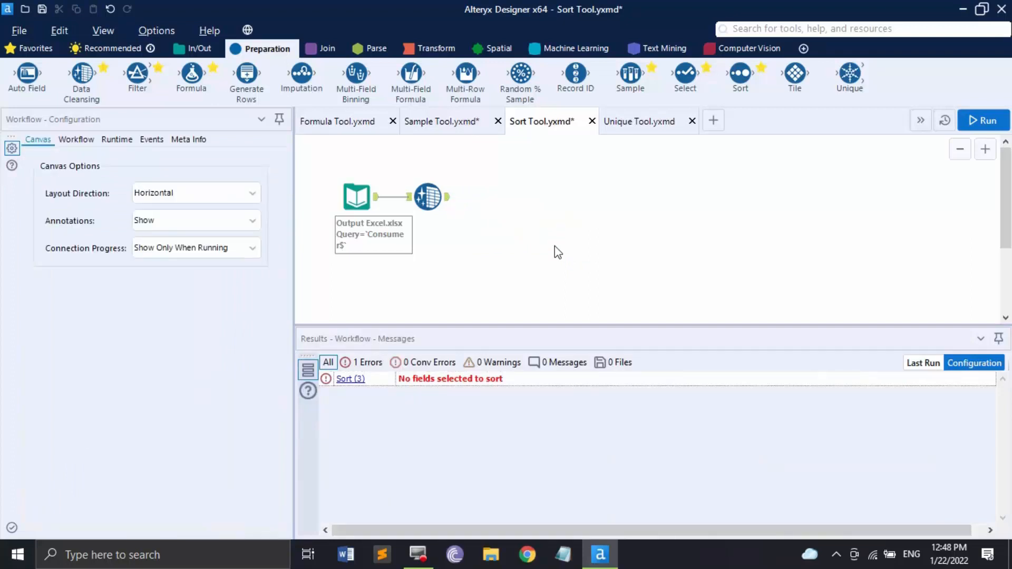
{"action": "left_click", "coordinate": [994, 120]}
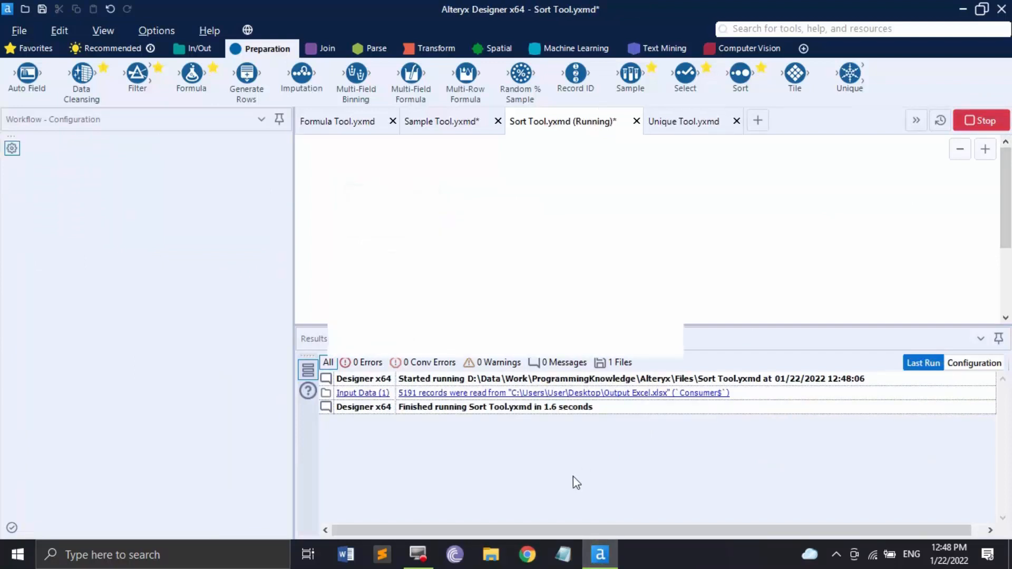
{"action": "left_click", "coordinate": [615, 331]}
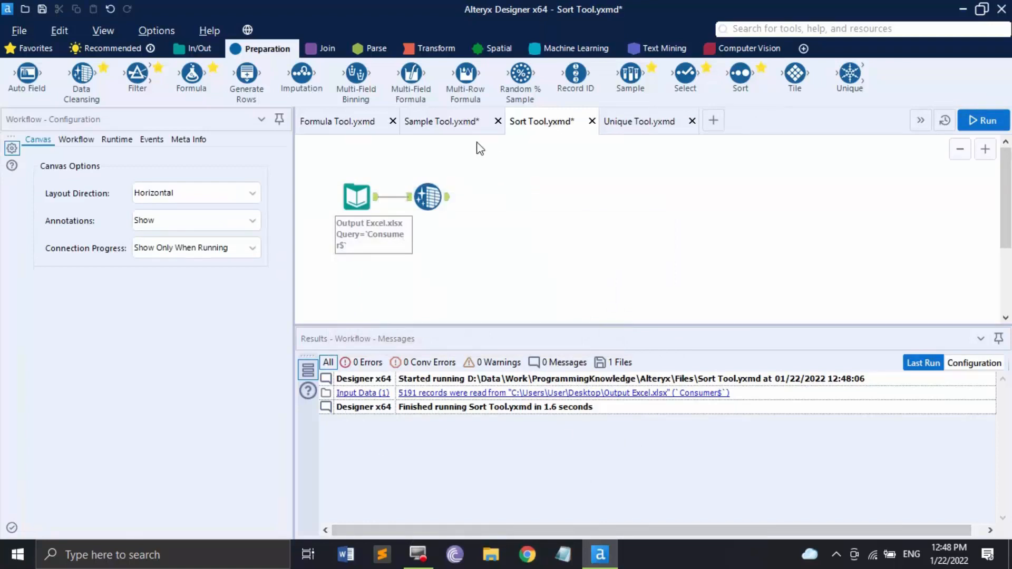
{"action": "left_click", "coordinate": [419, 197]}
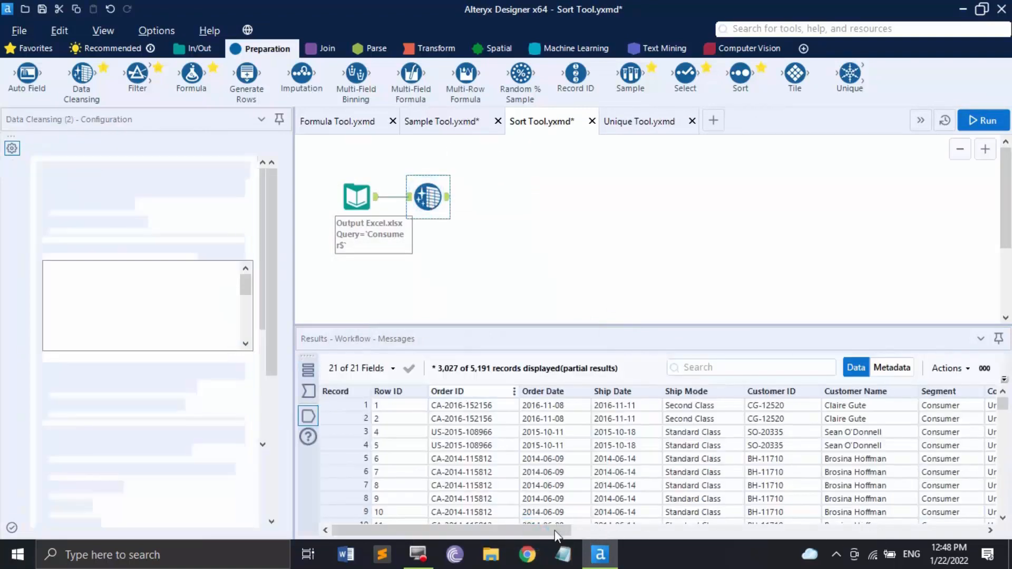
Step: Apply an ascending sort to the Sales column directly from the Data Cleansing results grid
{"action": "left_click_drag", "start_coordinate": [555, 530], "coordinate": [915, 521]}
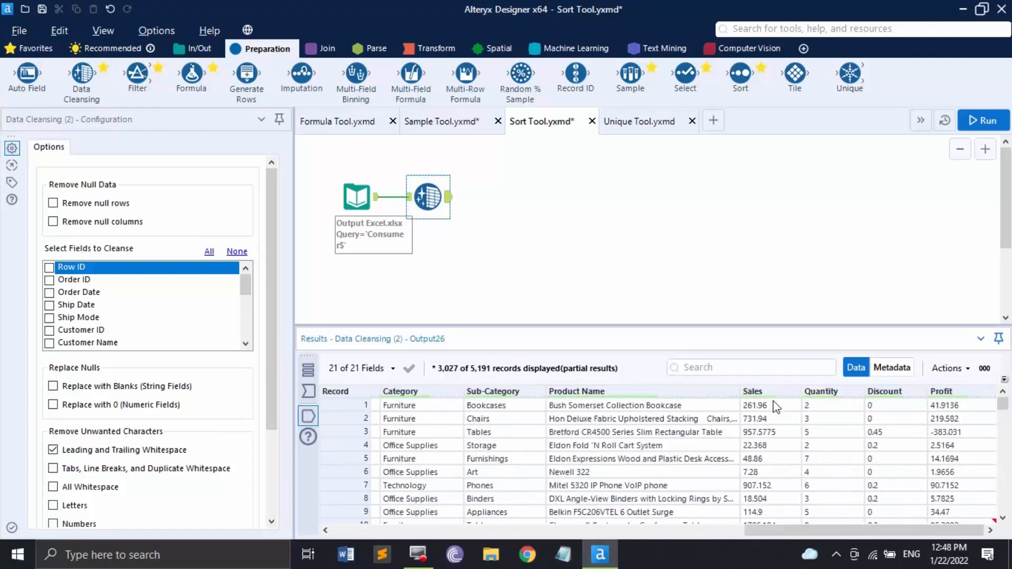
{"action": "left_click", "coordinate": [797, 393]}
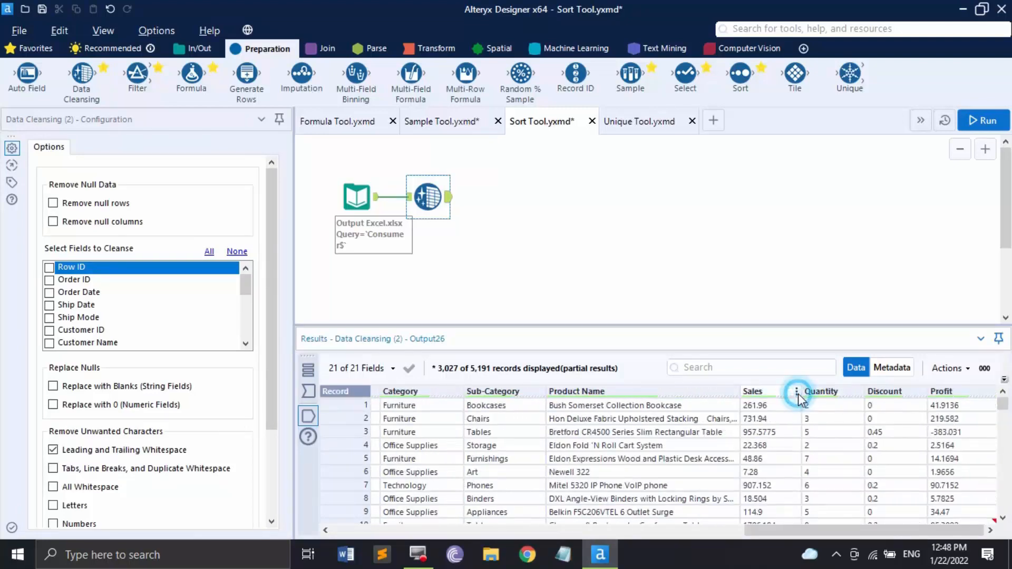
{"action": "mouse_move", "coordinate": [825, 466]}
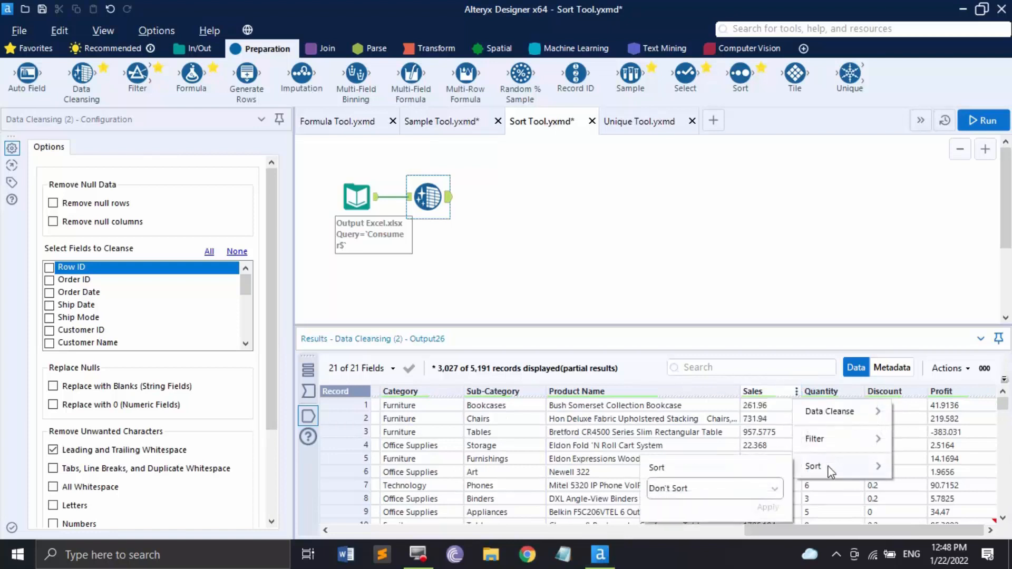
{"action": "left_click", "coordinate": [729, 488]}
{"action": "left_click", "coordinate": [708, 459]}
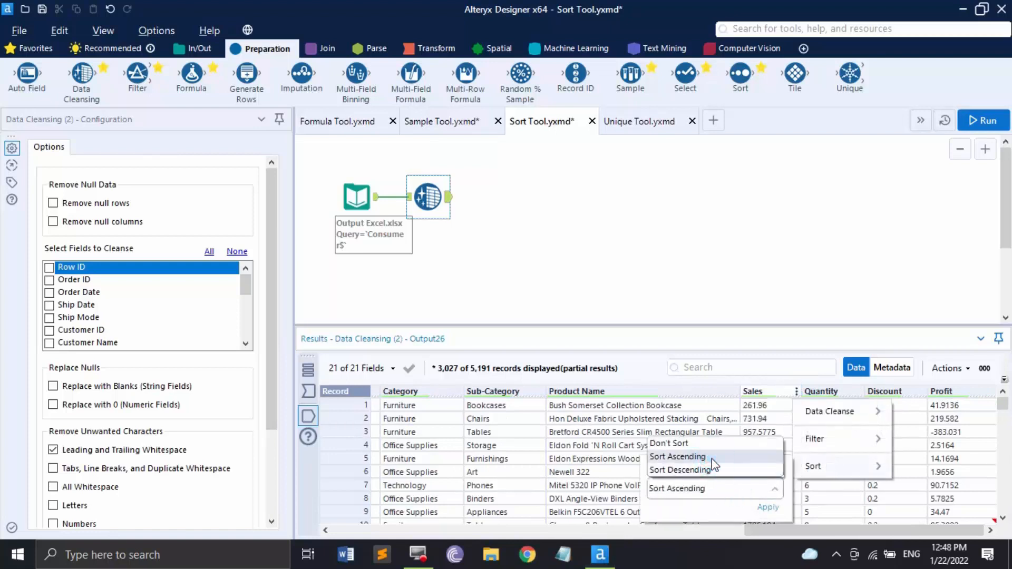
{"action": "left_click", "coordinate": [768, 507]}
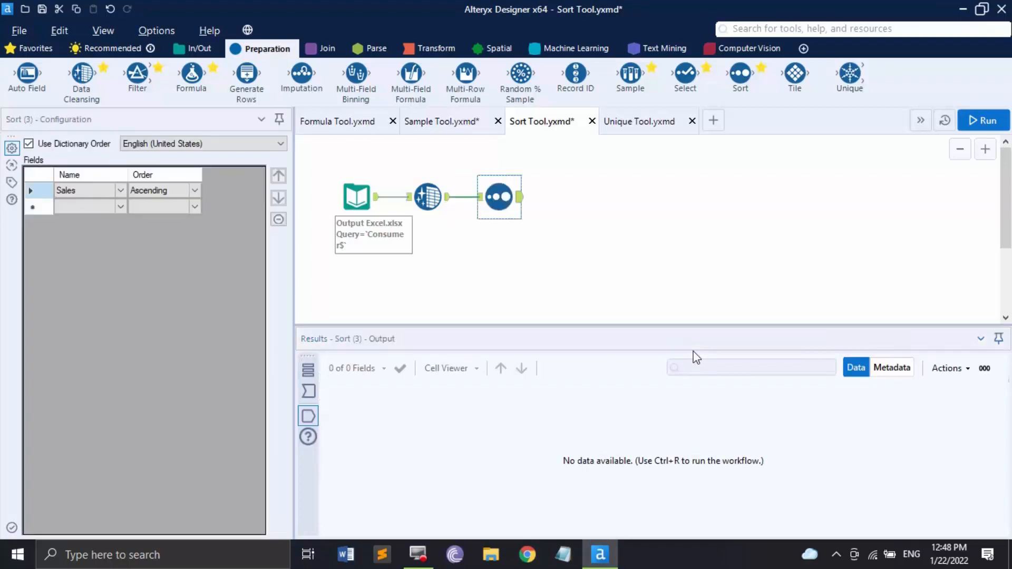
Step: Run the Sort workflow and look through the Sales column in the Sort tool's output
{"action": "left_click", "coordinate": [307, 419]}
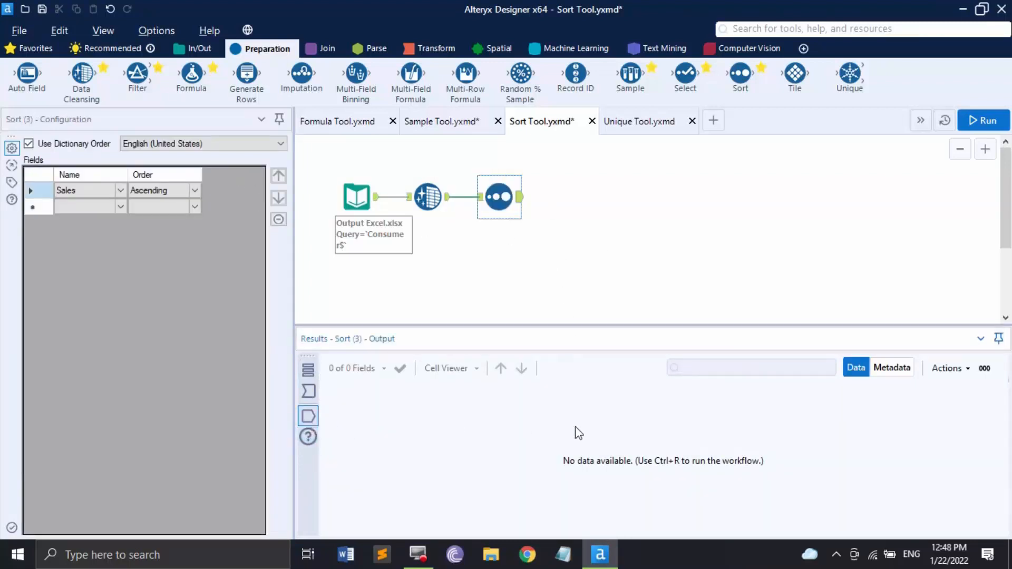
{"action": "left_click", "coordinate": [972, 119]}
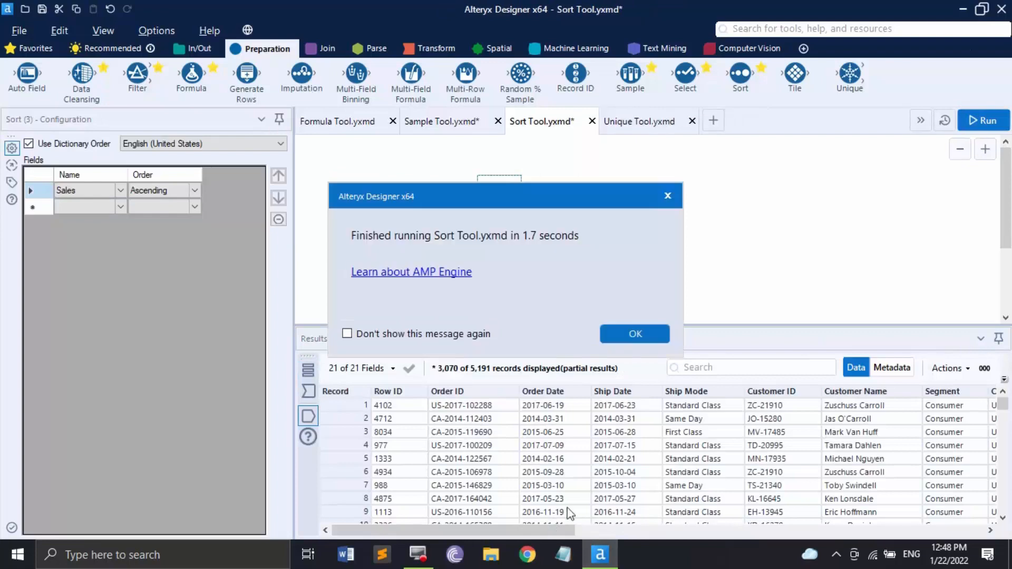
{"action": "left_click", "coordinate": [630, 333]}
{"action": "left_click_drag", "start_coordinate": [574, 526], "coordinate": [998, 551]}
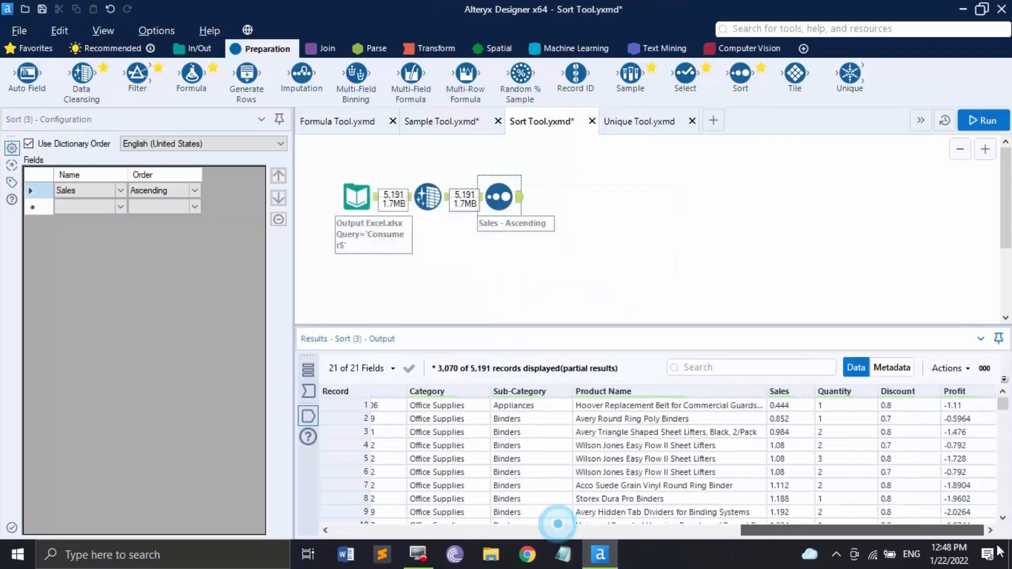
{"action": "scroll", "coordinate": [804, 444], "scroll_direction": "down", "scroll_amount": 2}
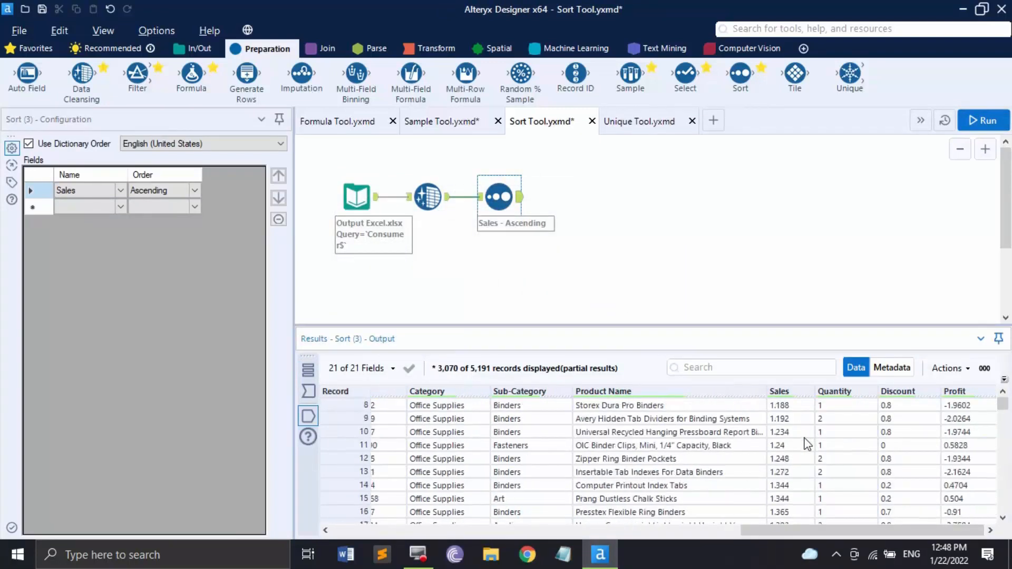
{"action": "scroll", "coordinate": [804, 444], "scroll_direction": "down", "scroll_amount": 5}
{"action": "scroll", "coordinate": [806, 442], "scroll_direction": "up", "scroll_amount": 7}
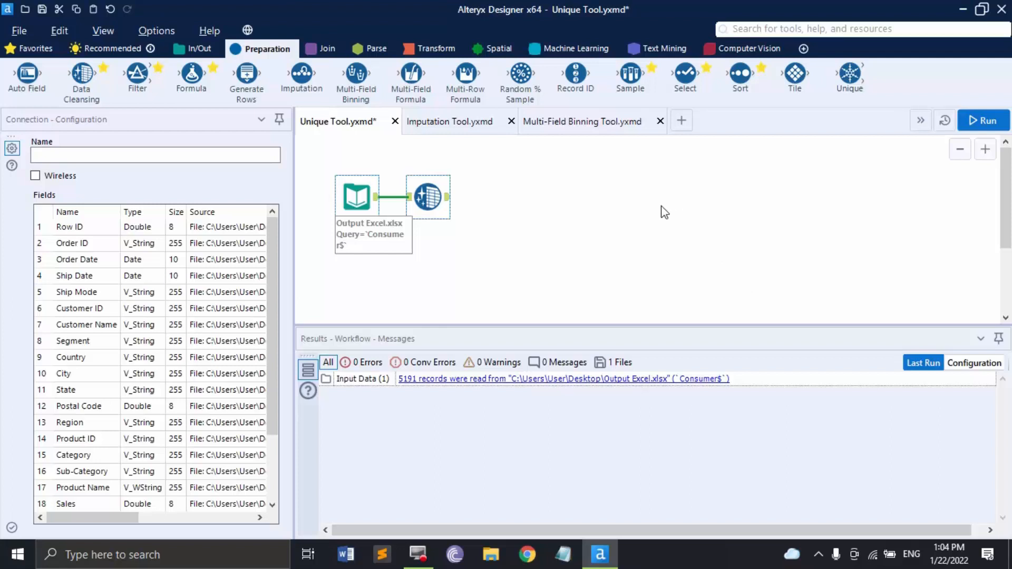
Step: In the Unique Tool.yxmd workflow, connect a Unique tool after the Data Cleansing tool and select Customer Name as its unique column
{"action": "left_click_drag", "start_coordinate": [842, 80], "coordinate": [526, 190]}
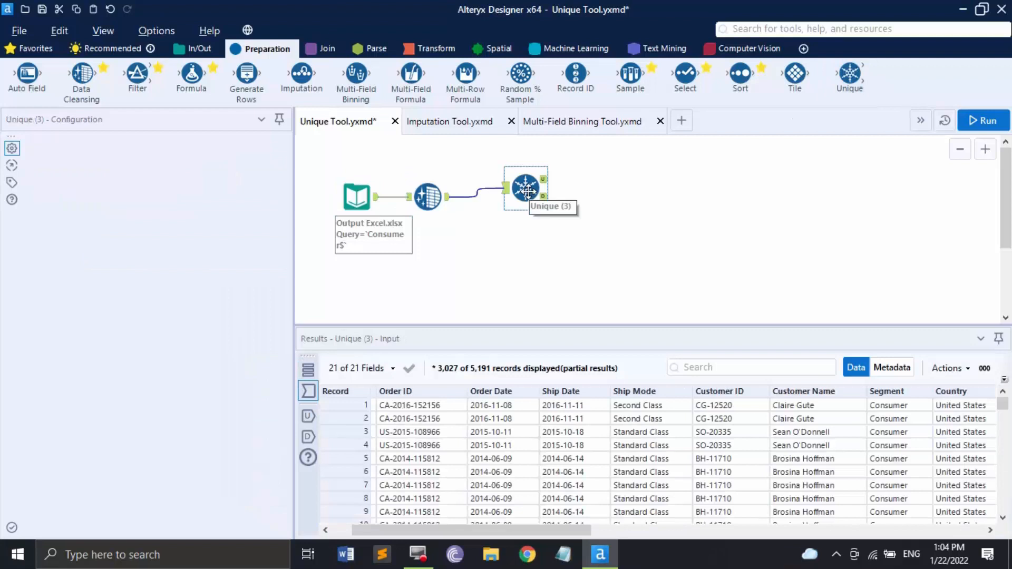
{"action": "left_click", "coordinate": [527, 192]}
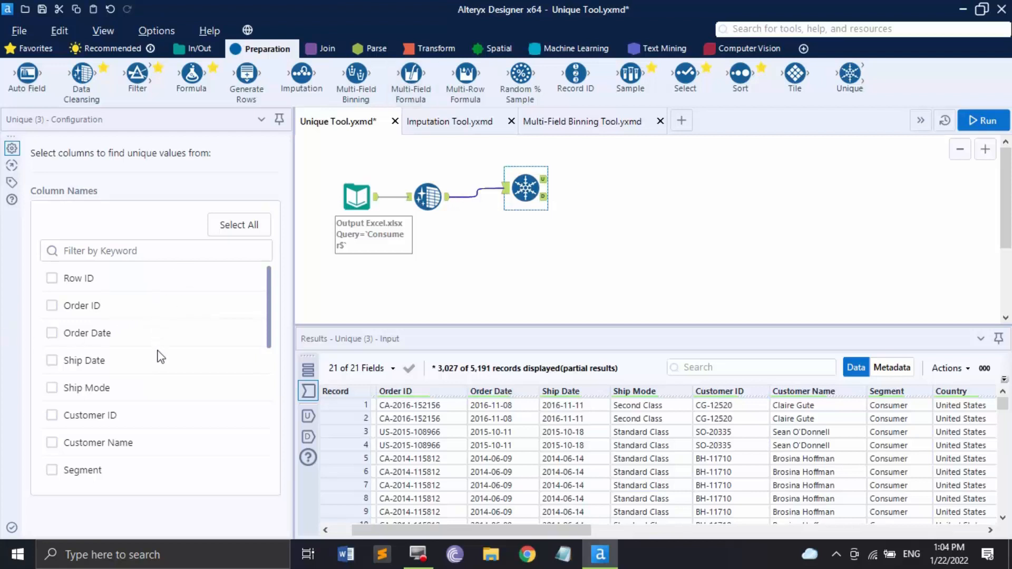
{"action": "scroll", "coordinate": [158, 364], "scroll_direction": "down", "scroll_amount": 4}
{"action": "scroll", "coordinate": [158, 369], "scroll_direction": "up", "scroll_amount": 3}
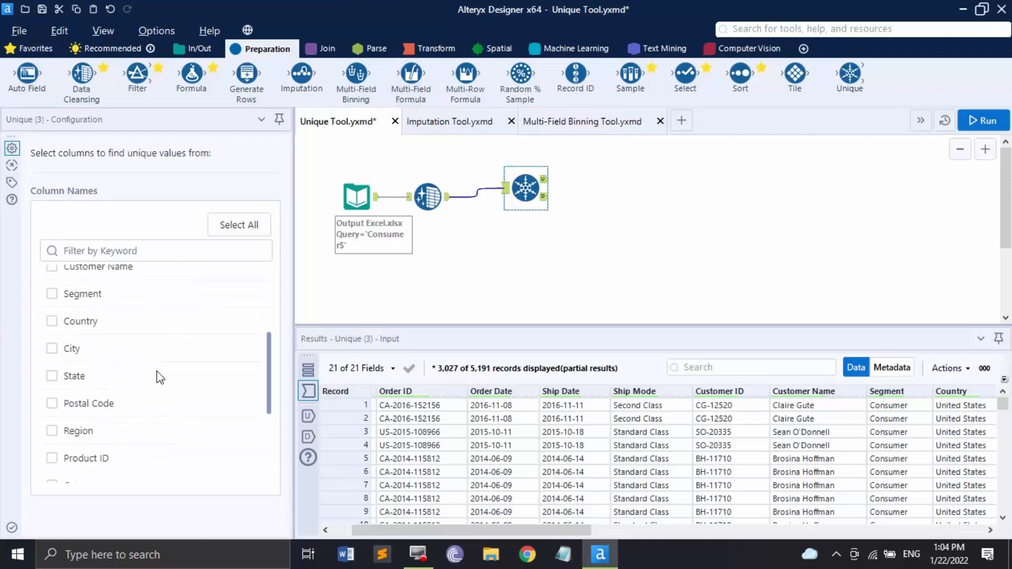
{"action": "left_click", "coordinate": [52, 295]}
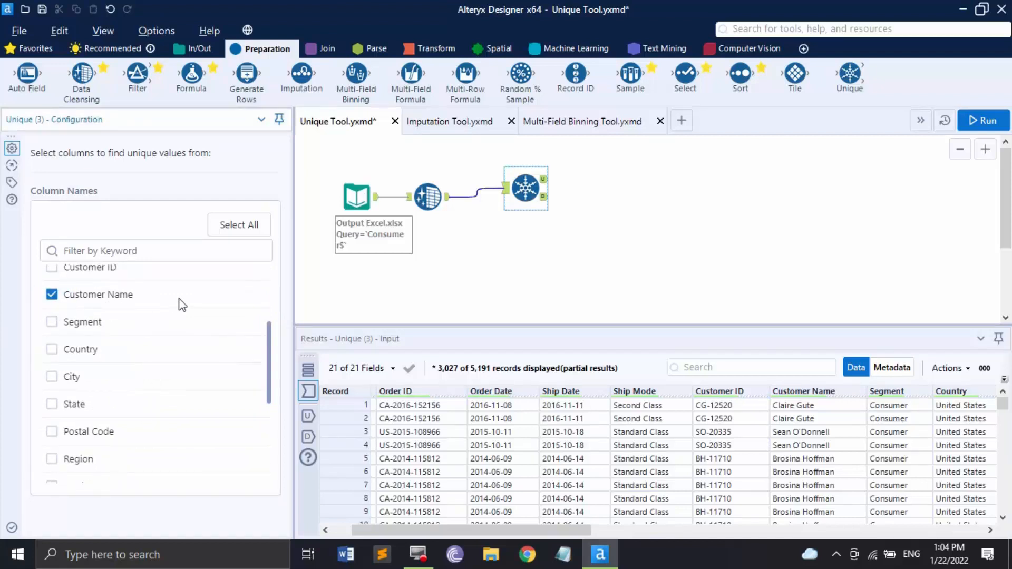
Step: Run the workflow and view the Customer Name column in the Unique tool's unique-records output
{"action": "left_click", "coordinate": [983, 120]}
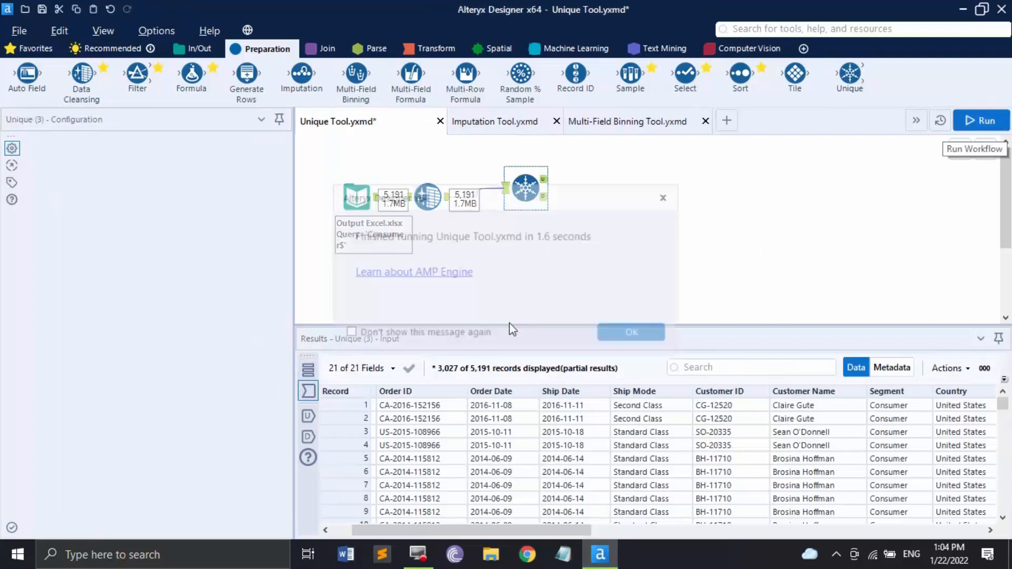
{"action": "left_click", "coordinate": [623, 330]}
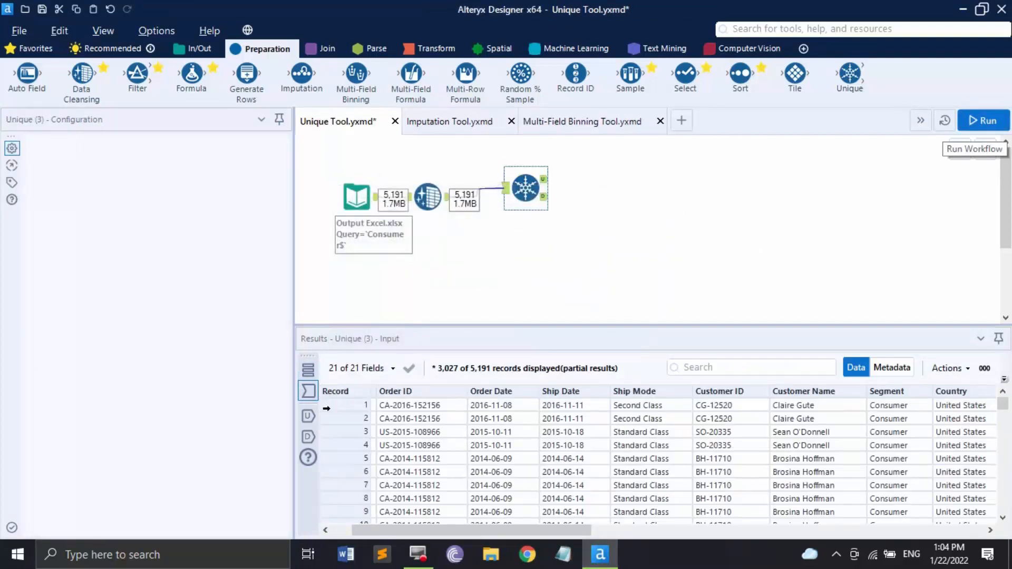
{"action": "left_click", "coordinate": [308, 416]}
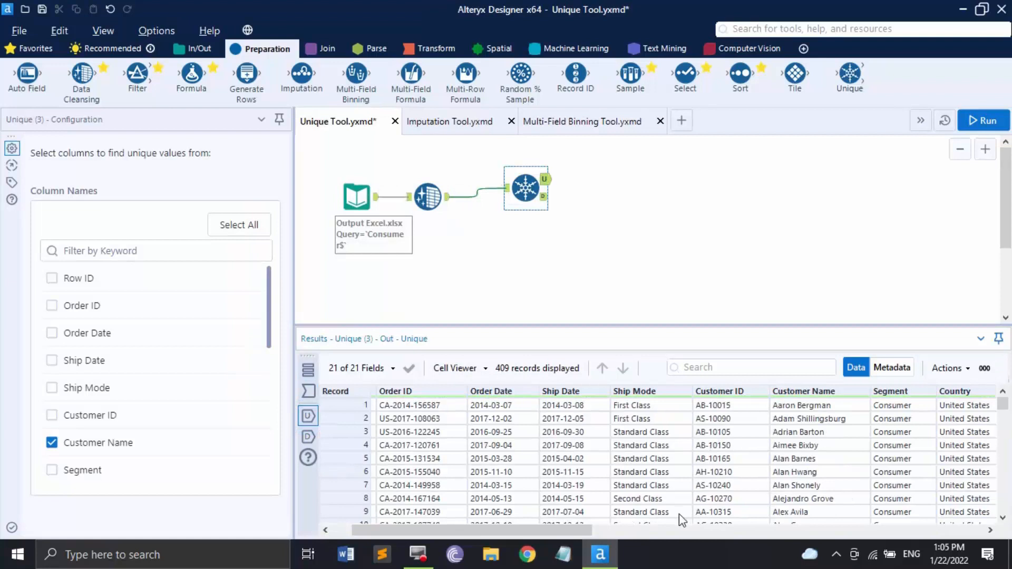
{"action": "left_click_drag", "start_coordinate": [514, 526], "coordinate": [606, 526]}
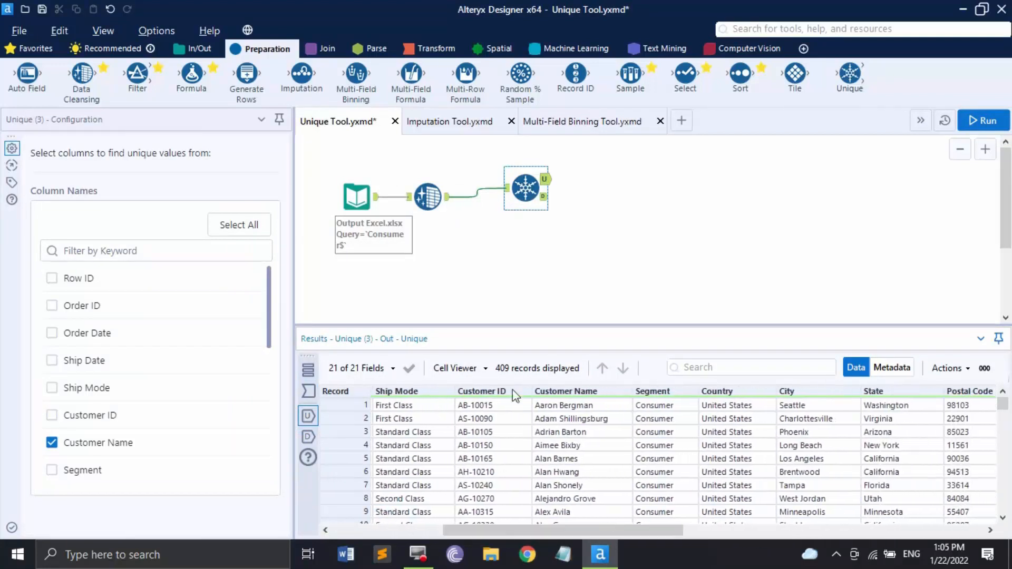
Step: Examine the Customer Name column in the Unique tool's Duplicates output, then return to its Unique output
{"action": "left_click", "coordinate": [309, 436]}
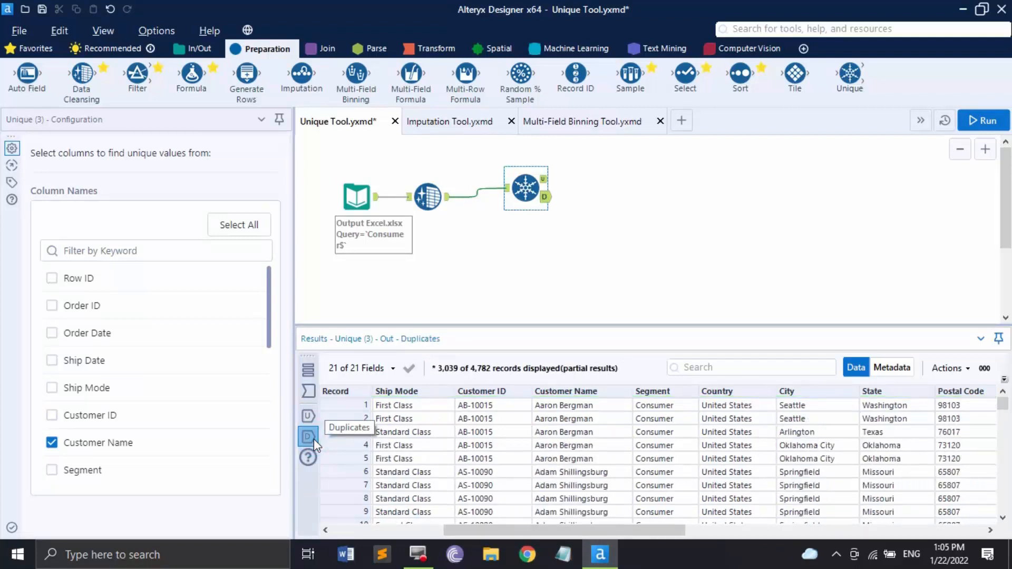
{"action": "left_click_drag", "start_coordinate": [607, 522], "coordinate": [653, 527]}
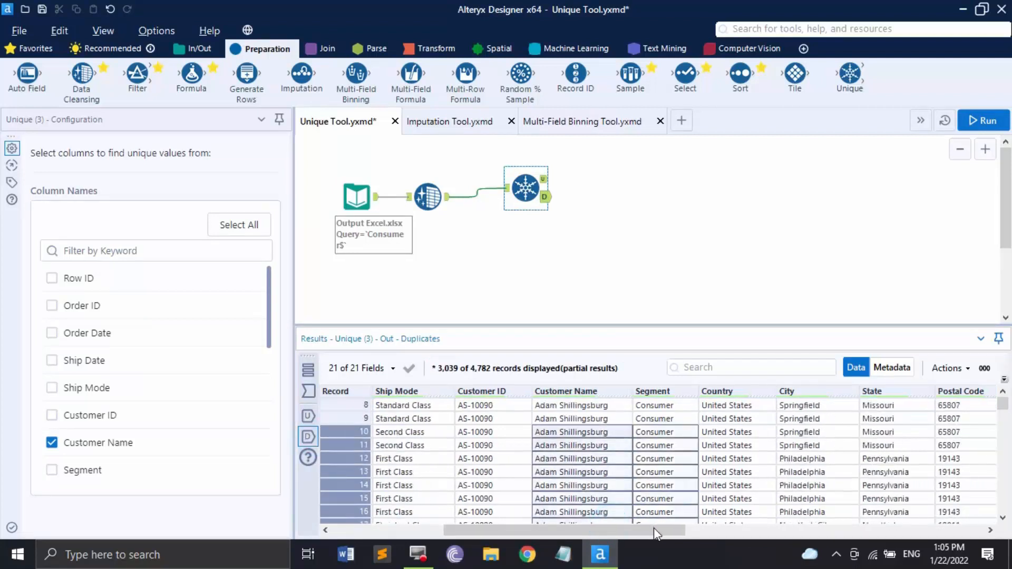
{"action": "left_click", "coordinate": [591, 476]}
{"action": "scroll", "coordinate": [699, 475], "scroll_direction": "up", "scroll_amount": 3}
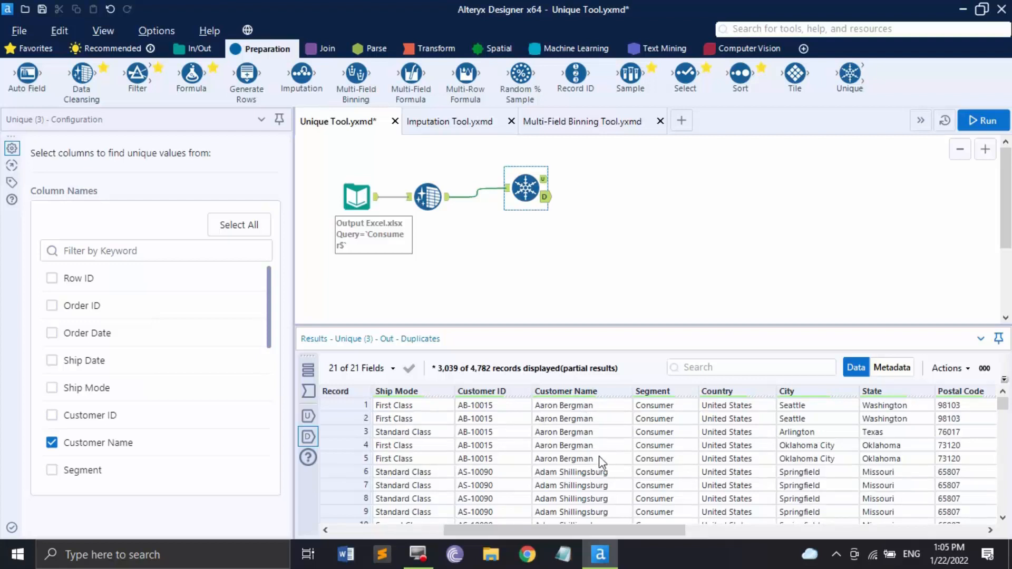
{"action": "scroll", "coordinate": [601, 462], "scroll_direction": "down", "scroll_amount": 16}
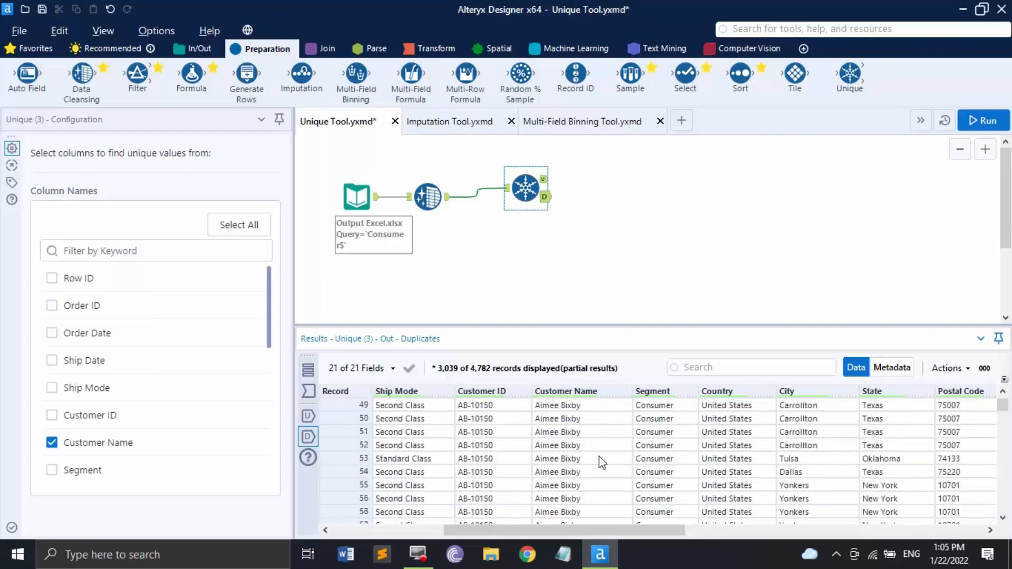
{"action": "scroll", "coordinate": [602, 462], "scroll_direction": "down", "scroll_amount": 14}
{"action": "scroll", "coordinate": [602, 463], "scroll_direction": "up", "scroll_amount": 9}
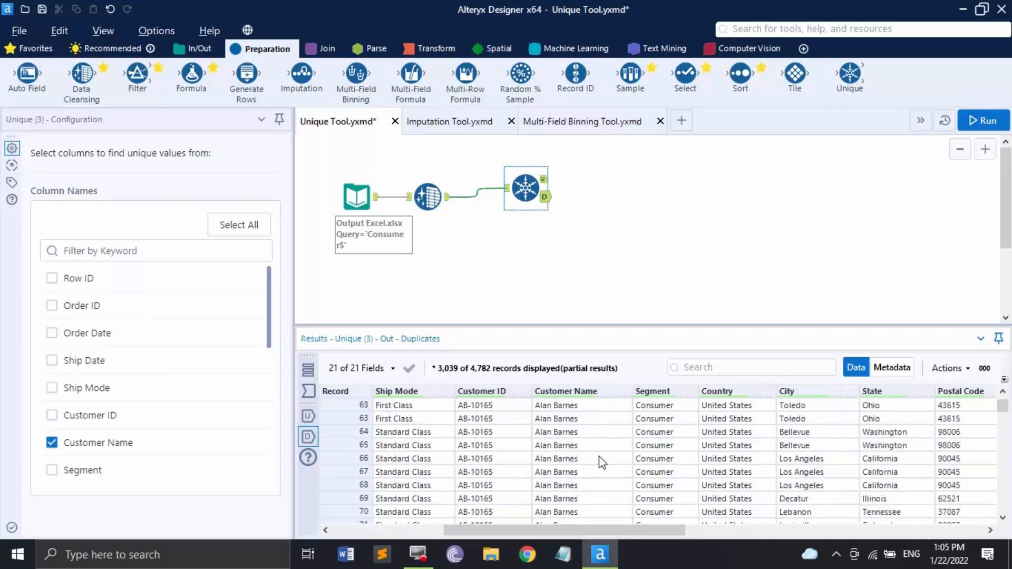
{"action": "left_click", "coordinate": [308, 416]}
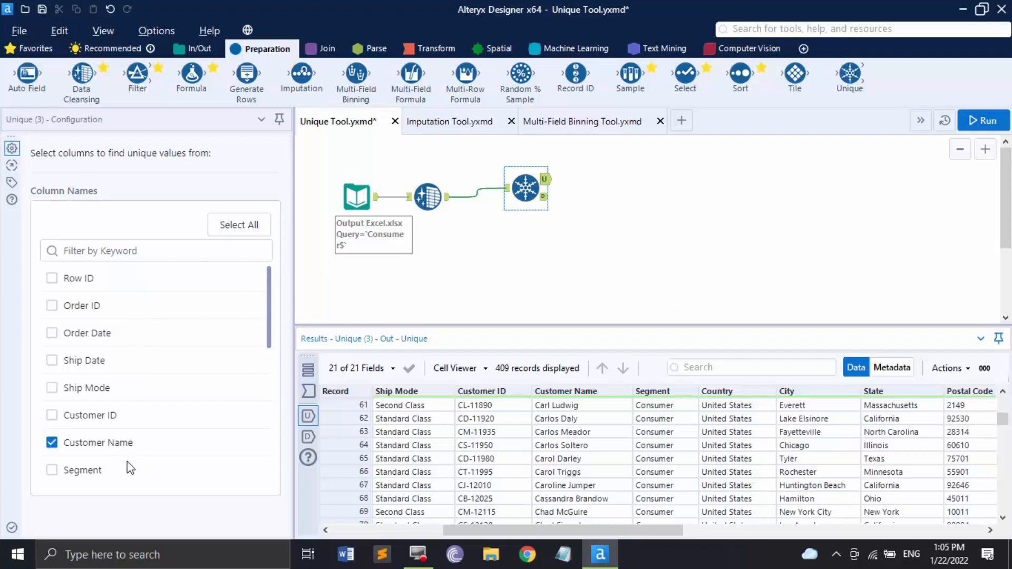
Step: Add Category to the Unique tool's selected columns alongside Customer Name and run the workflow
{"action": "scroll", "coordinate": [119, 482], "scroll_direction": "down", "scroll_amount": 3}
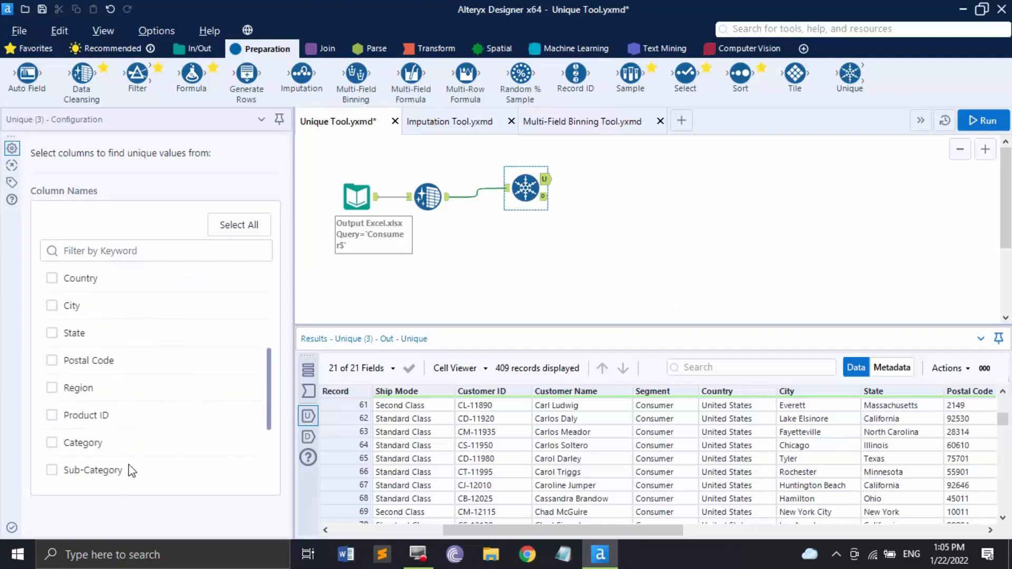
{"action": "left_click", "coordinate": [51, 441]}
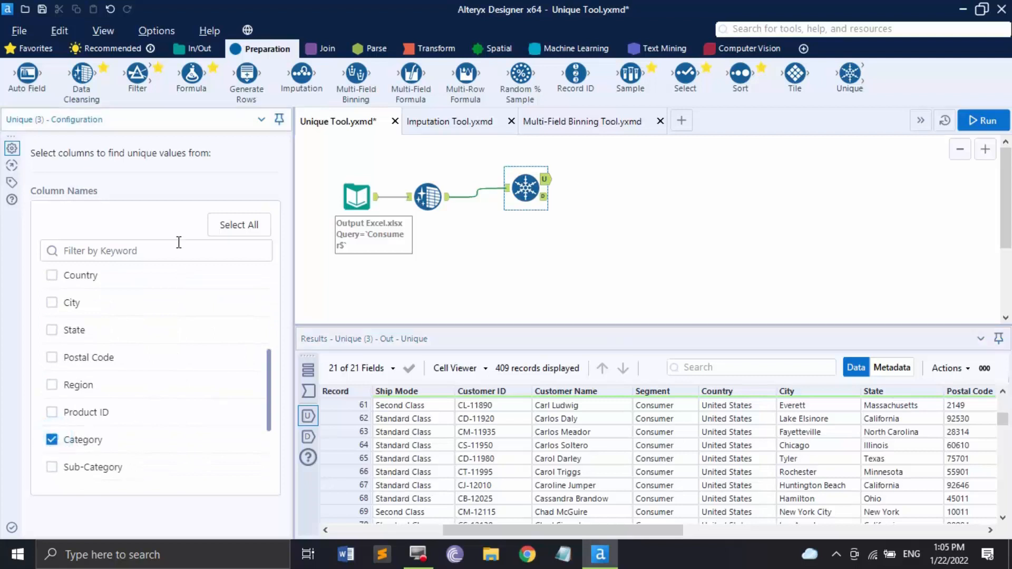
{"action": "left_click", "coordinate": [1004, 125]}
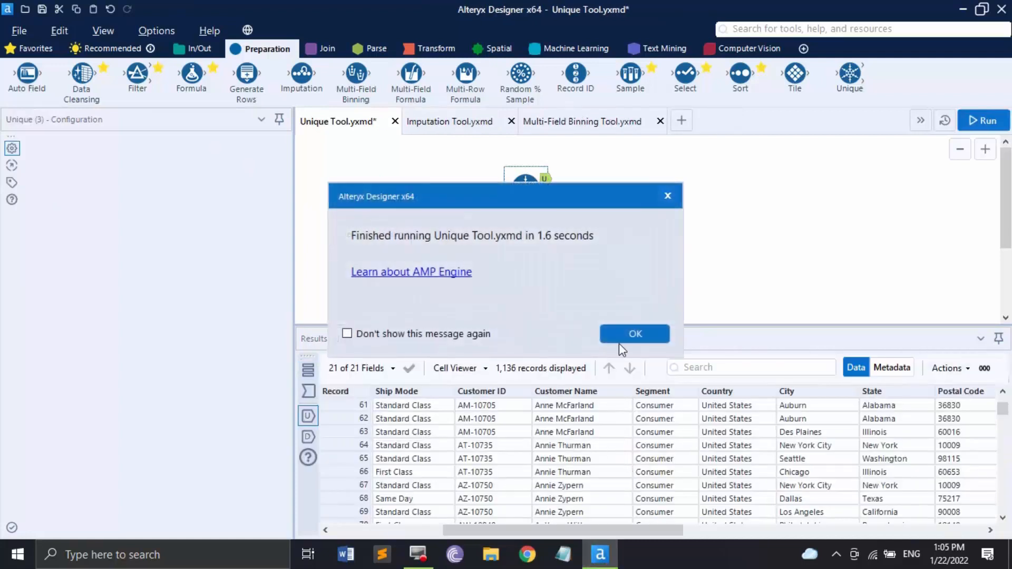
{"action": "left_click", "coordinate": [622, 344]}
Step: Check the Customer Name and Category columns in the Unique output for distinct combinations
{"action": "left_click_drag", "start_coordinate": [658, 531], "coordinate": [625, 536]}
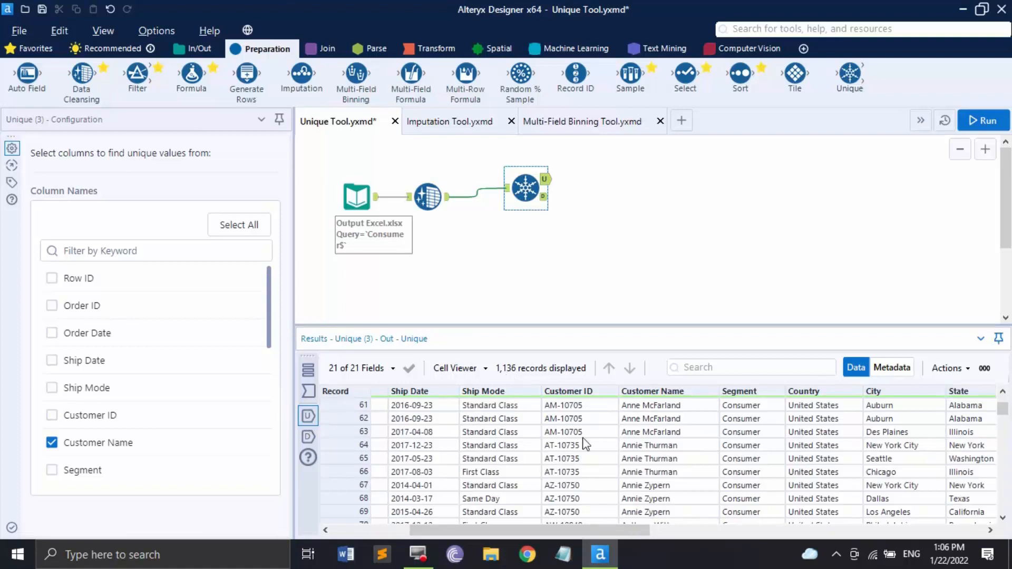
{"action": "left_click_drag", "start_coordinate": [635, 529], "coordinate": [677, 530]}
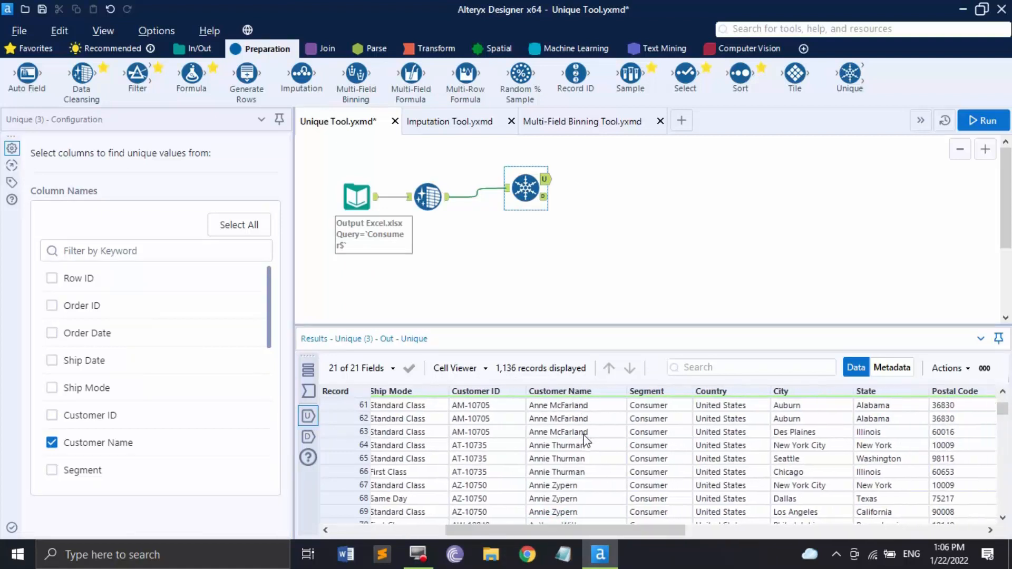
{"action": "left_click_drag", "start_coordinate": [681, 529], "coordinate": [837, 553]}
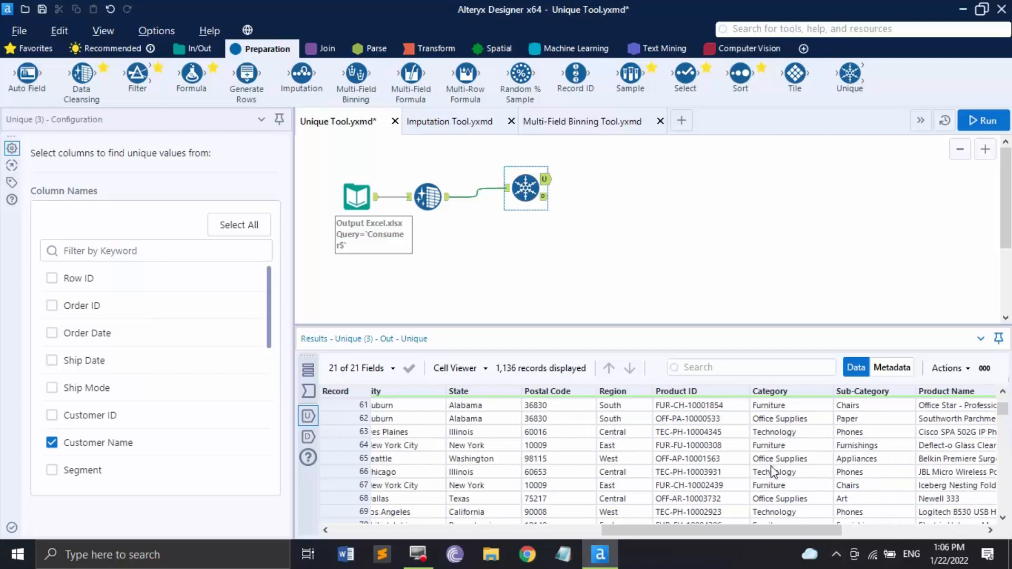
Step: Check the Customer Name column in the Unique output, then examine the records in the Duplicates output
{"action": "left_click_drag", "start_coordinate": [767, 529], "coordinate": [549, 528]}
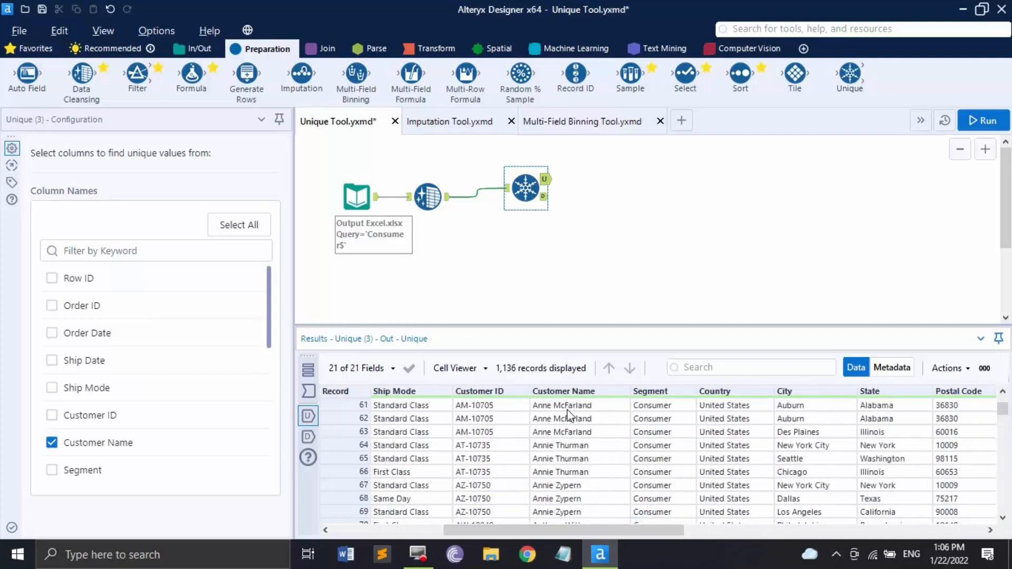
{"action": "left_click", "coordinate": [310, 435]}
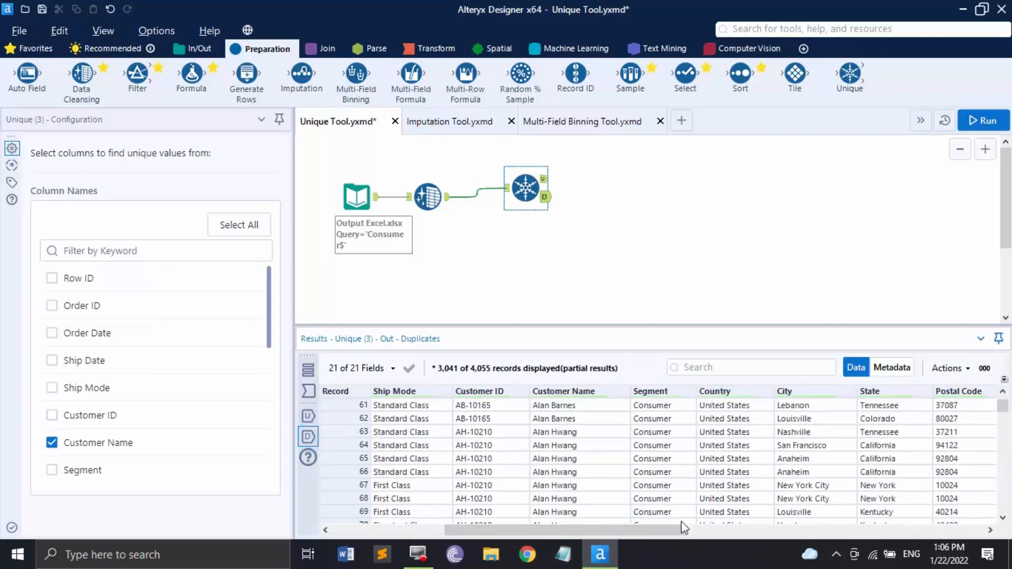
{"action": "left_click_drag", "start_coordinate": [682, 524], "coordinate": [536, 530]}
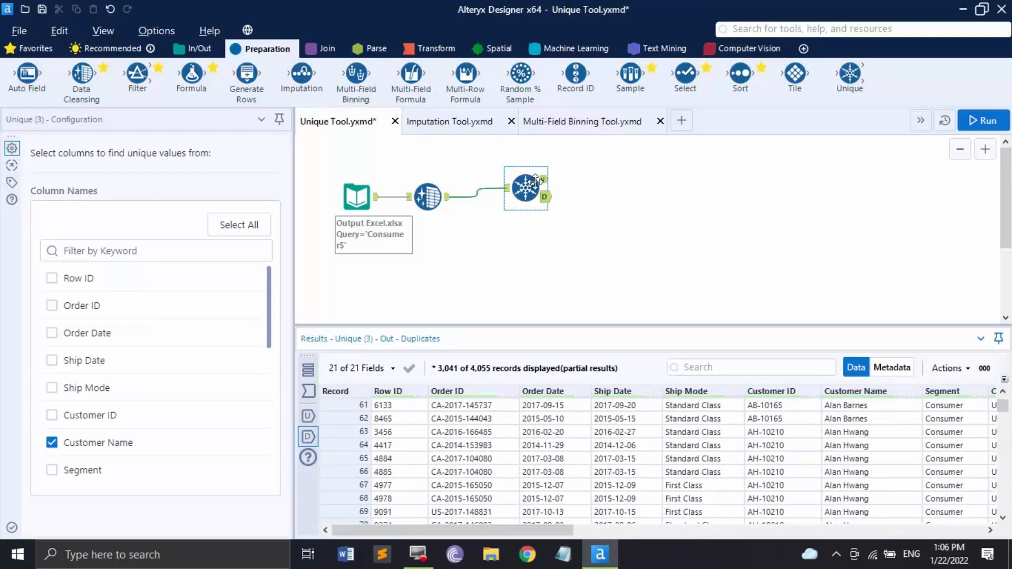
Step: In the Imputation Tool workflow, connect an Imputation tool after the Data Cleansing tool and select only Quantity to impute
{"action": "left_click", "coordinate": [456, 120]}
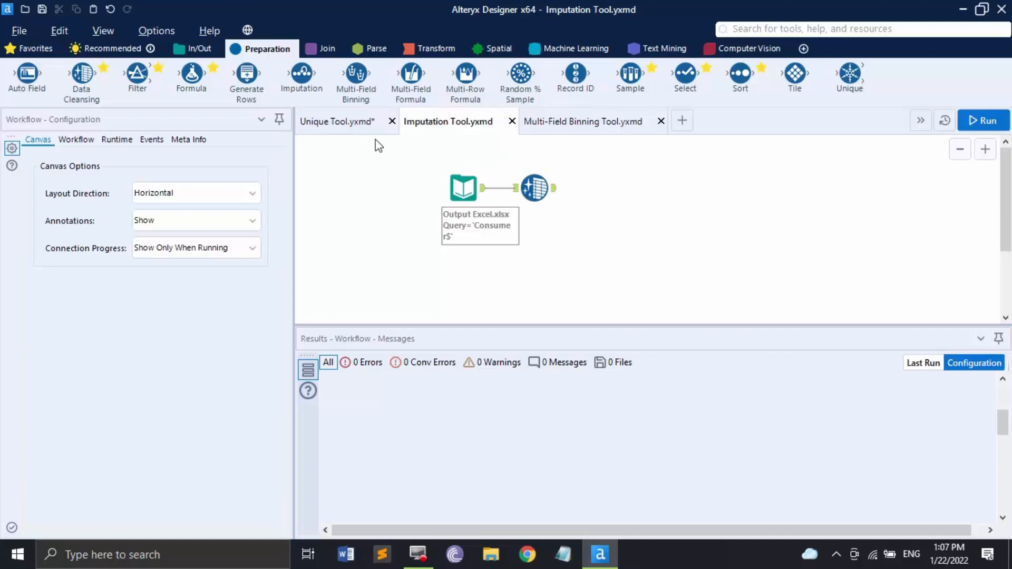
{"action": "left_click_drag", "start_coordinate": [302, 76], "coordinate": [636, 185]}
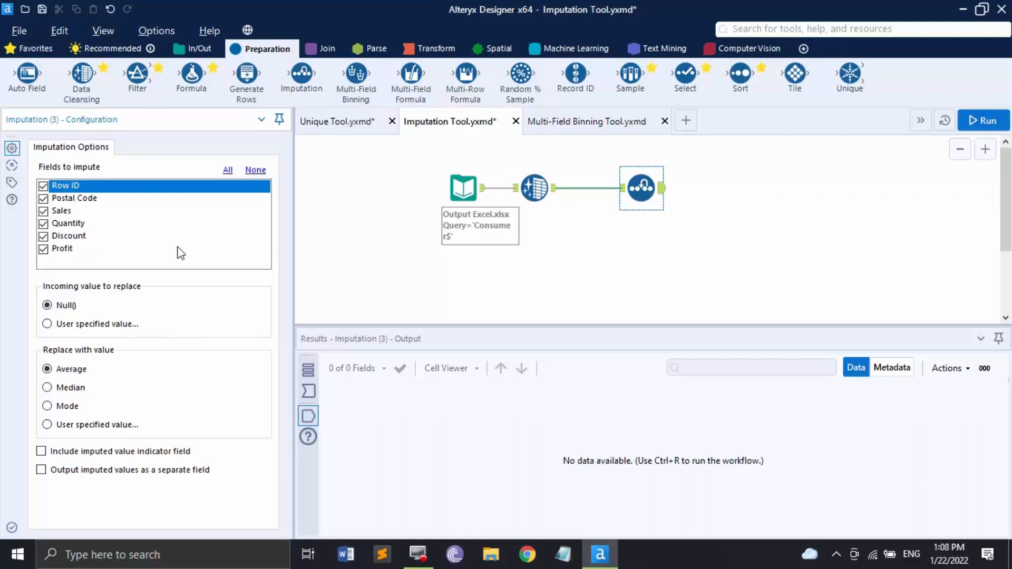
{"action": "left_click", "coordinate": [256, 171]}
{"action": "left_click", "coordinate": [44, 224]}
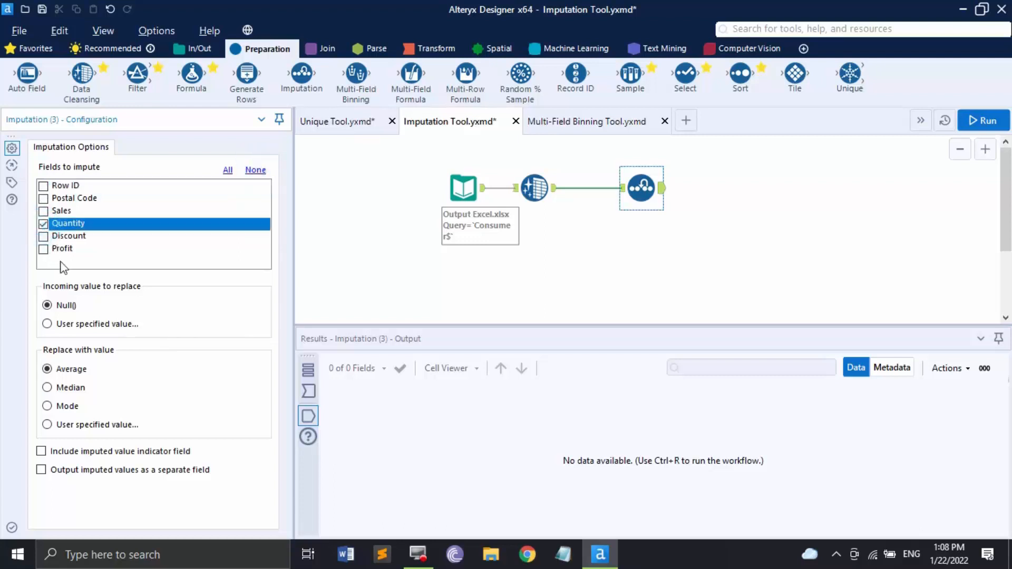
Step: Configure the imputation to replace the user specified incoming value 7 with the user specified value 8
{"action": "left_click", "coordinate": [47, 323]}
{"action": "left_click_drag", "start_coordinate": [85, 347], "coordinate": [24, 343]}
{"action": "type", "text": "7"}
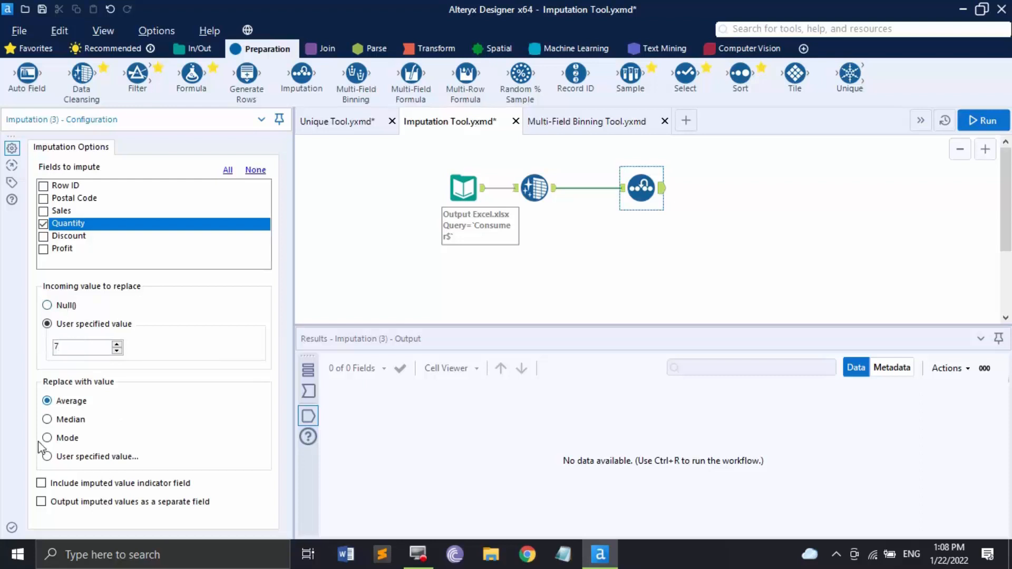
{"action": "left_click", "coordinate": [47, 456]}
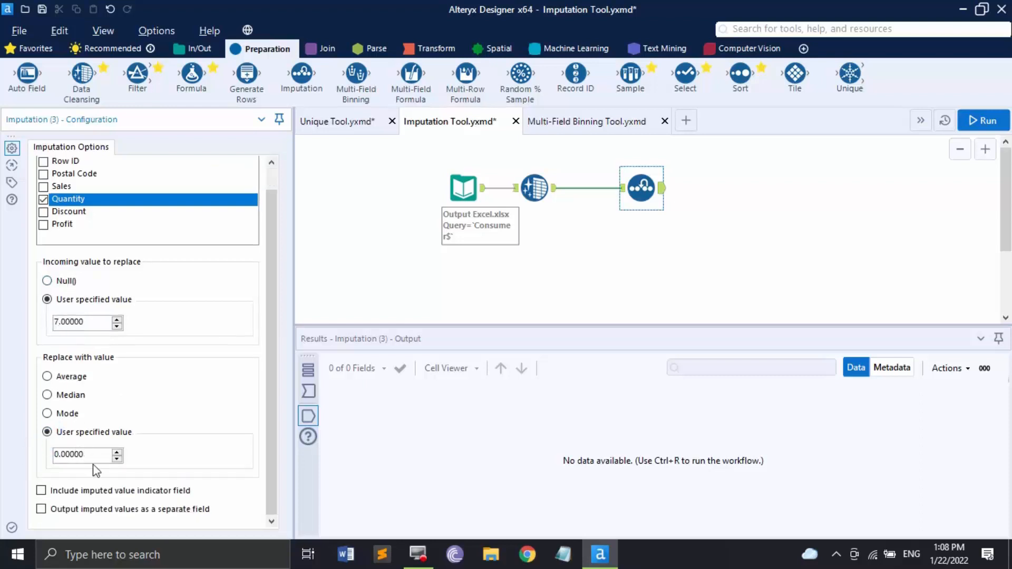
{"action": "left_click_drag", "start_coordinate": [84, 454], "coordinate": [36, 453]}
{"action": "type", "text": "8"}
Step: Run the workflow with the imputed value indicator field included, and stop the completion message from showing again
{"action": "left_click", "coordinate": [40, 491]}
{"action": "left_click", "coordinate": [988, 117]}
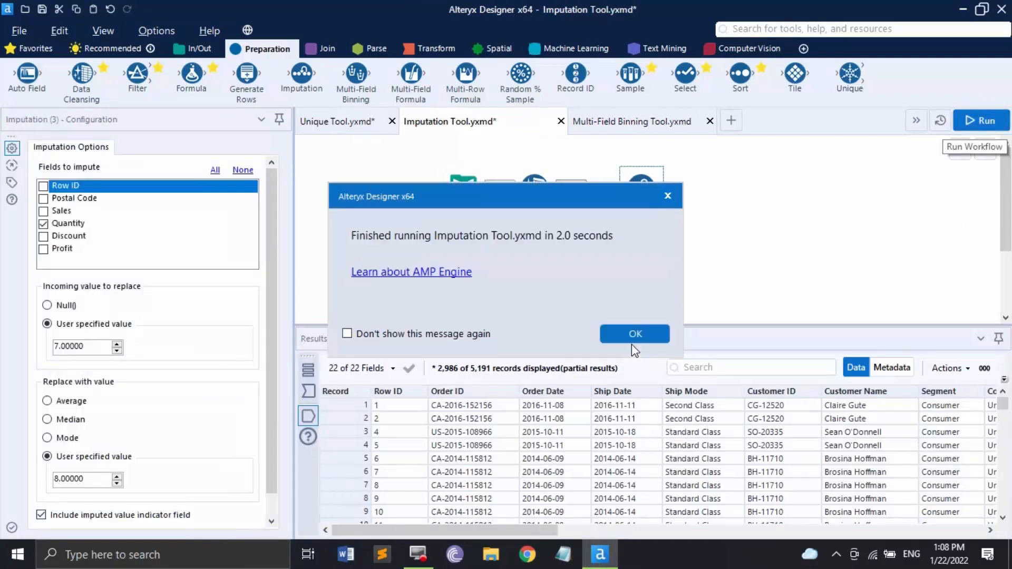
{"action": "left_click", "coordinate": [469, 335]}
{"action": "left_click", "coordinate": [634, 334]}
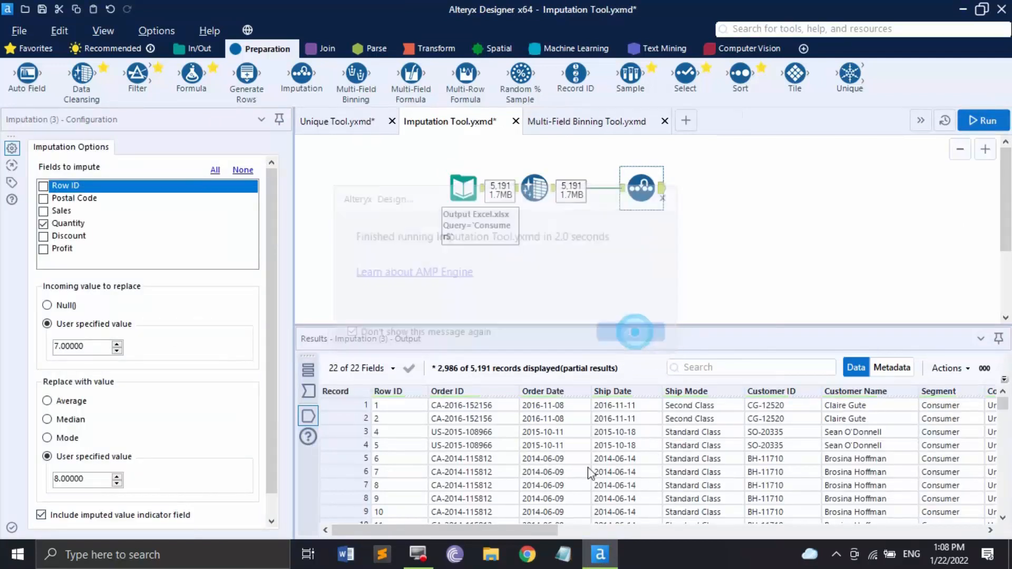
Step: Compare the Quantity and Quantity_Indicator columns in the Imputation output to find the replaced values
{"action": "left_click_drag", "start_coordinate": [552, 531], "coordinate": [975, 560]}
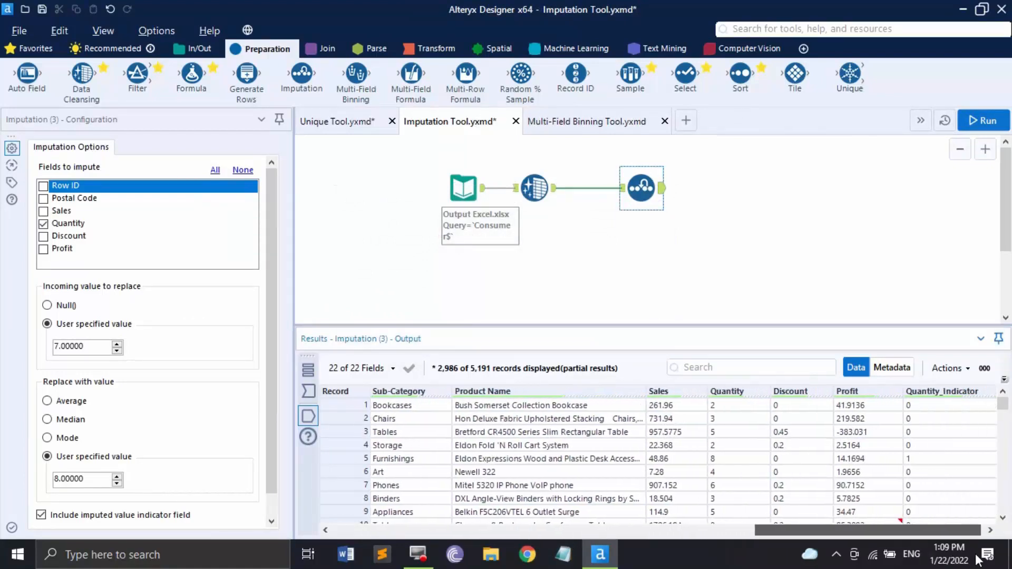
{"action": "left_click", "coordinate": [731, 459]}
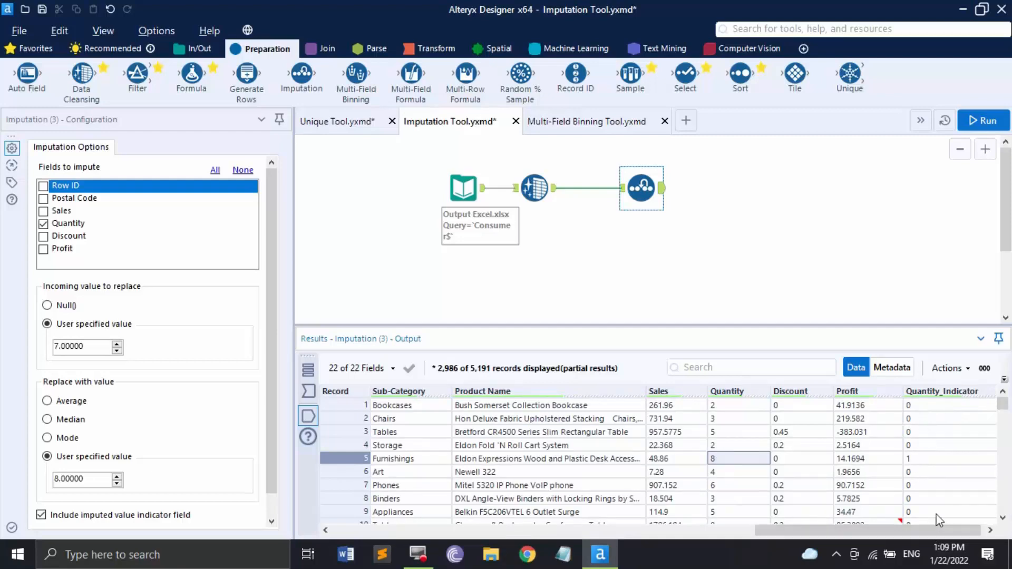
{"action": "scroll", "coordinate": [943, 468], "scroll_direction": "down", "scroll_amount": 5}
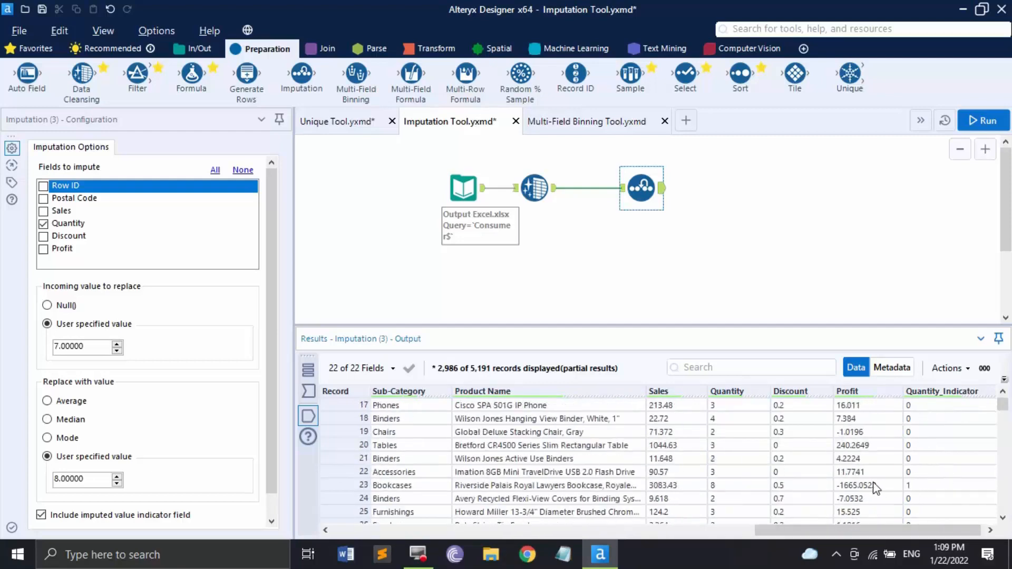
{"action": "left_click", "coordinate": [729, 485]}
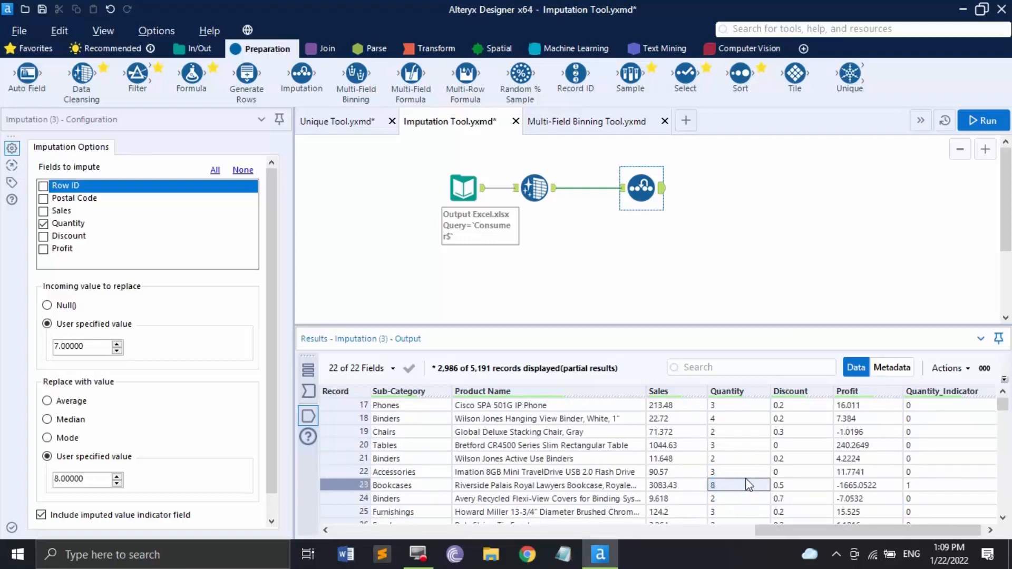
Step: Output imputed values as a separate field instead of including the indicator field, and run the workflow
{"action": "scroll", "coordinate": [158, 416], "scroll_direction": "down", "scroll_amount": 1}
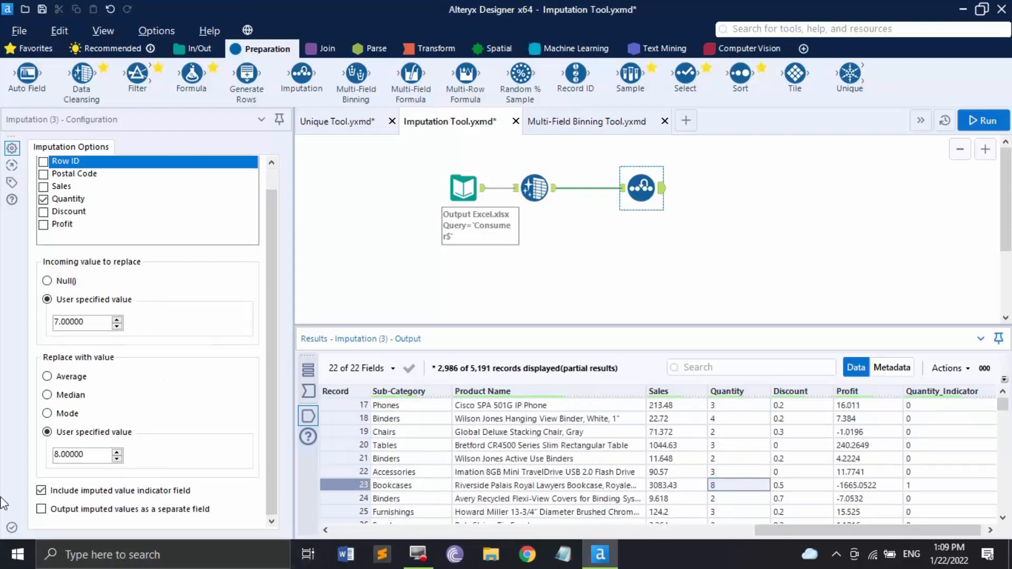
{"action": "left_click", "coordinate": [41, 490]}
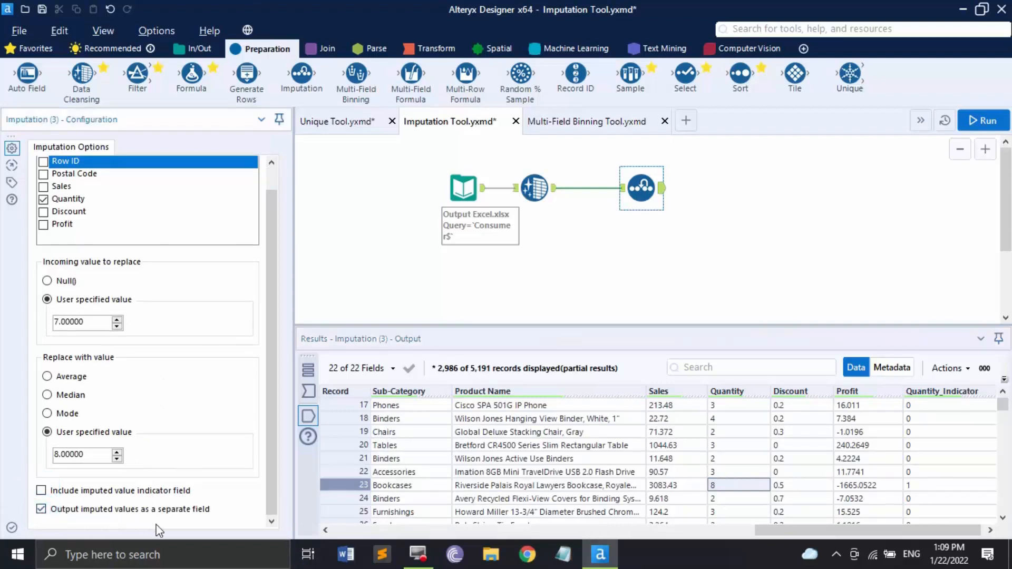
{"action": "left_click", "coordinate": [996, 122]}
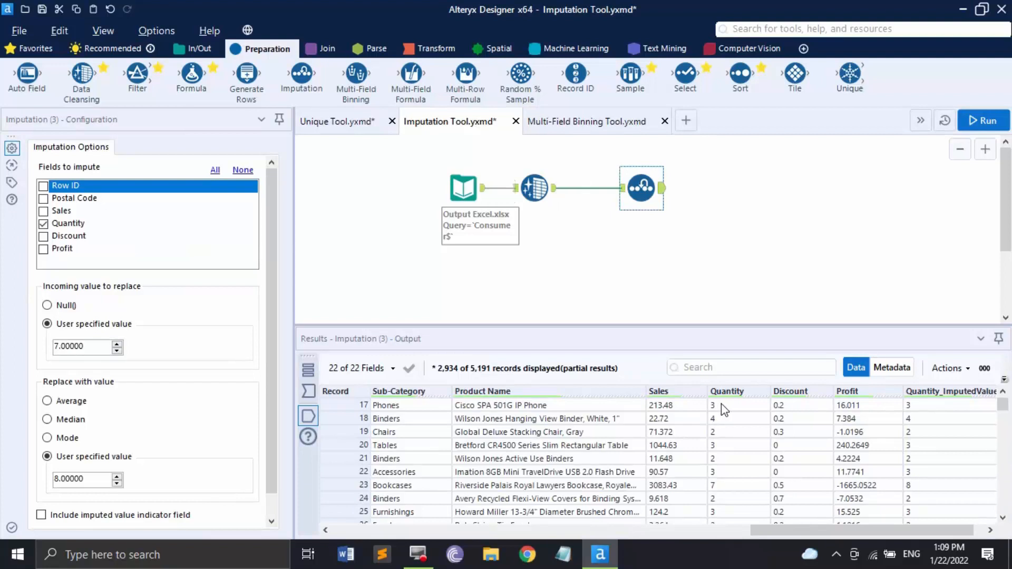
Step: Compare the original Quantity values with the Quantity_ImputedValue column in the Imputation output
{"action": "left_click", "coordinate": [717, 484]}
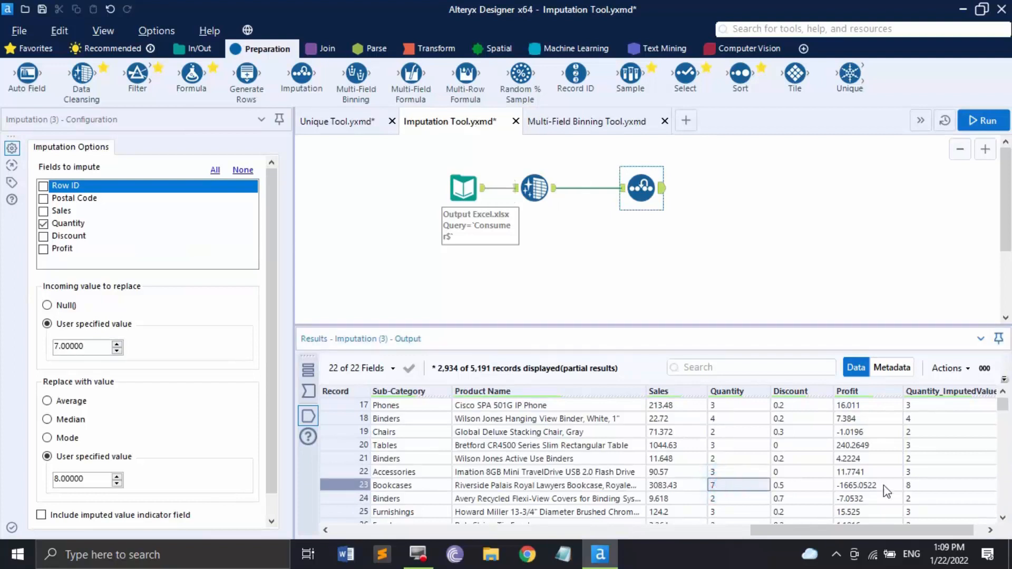
{"action": "left_click", "coordinate": [910, 485]}
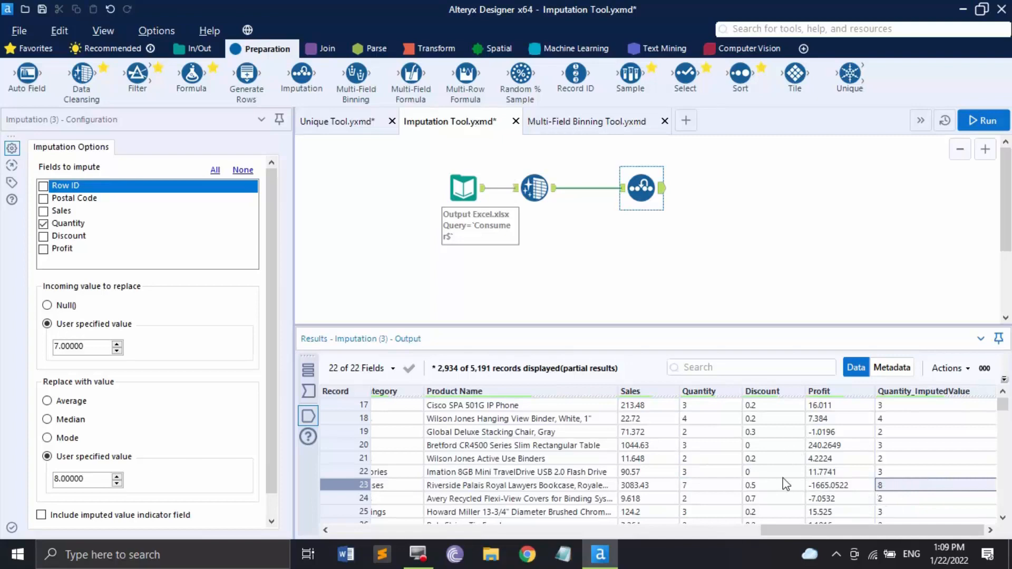
{"action": "scroll", "coordinate": [785, 479], "scroll_direction": "down", "scroll_amount": 1}
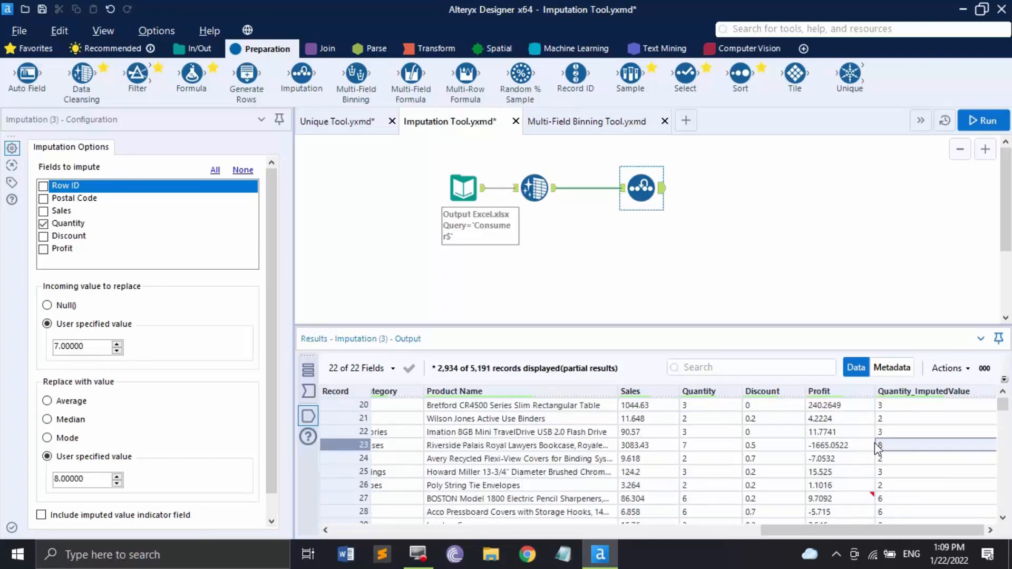
{"action": "scroll", "coordinate": [914, 454], "scroll_direction": "up", "scroll_amount": 6}
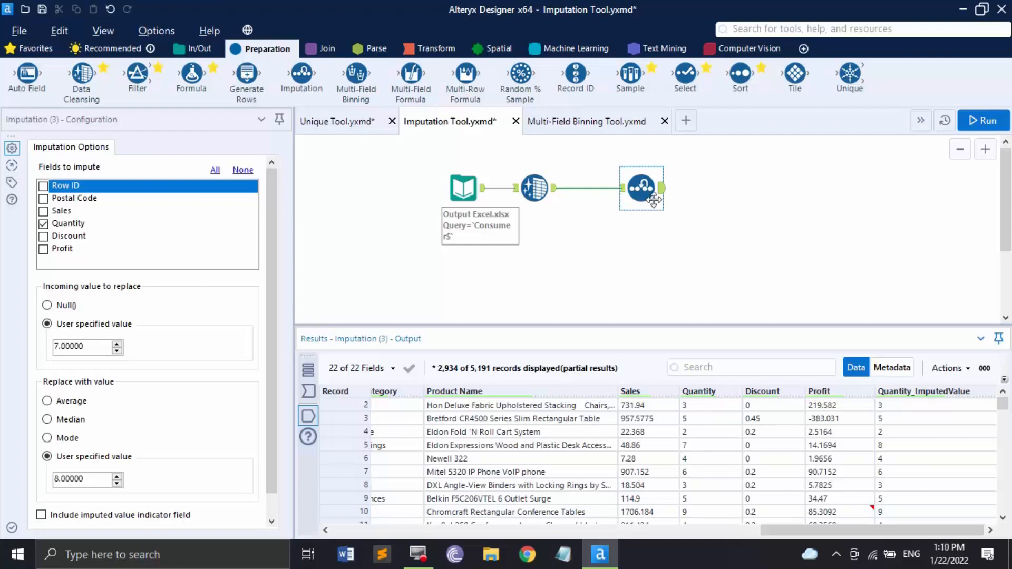
Step: Return to Alteryx Designer's Multi-Field Binning Tool workflow, connect a Multi-Field Binning tool after Data Cleansing, and select Sales for binning
{"action": "left_click", "coordinate": [610, 127]}
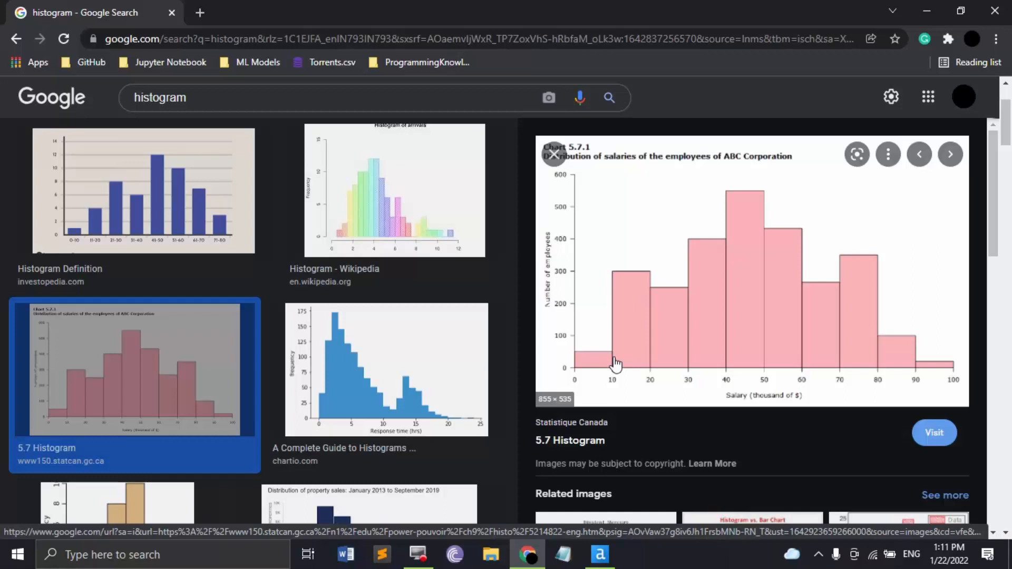
{"action": "left_click", "coordinate": [606, 548]}
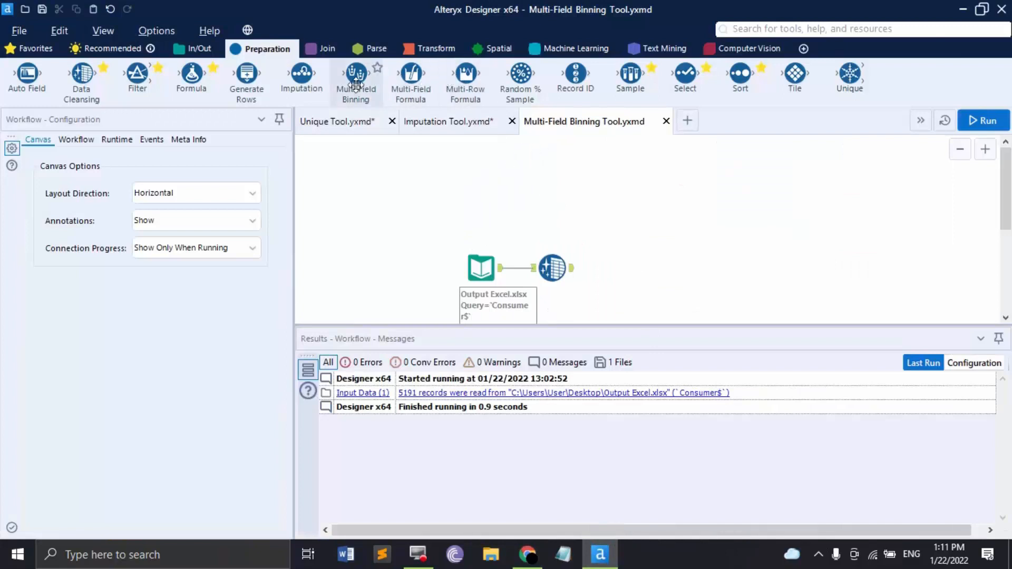
{"action": "left_click_drag", "start_coordinate": [356, 84], "coordinate": [649, 267]}
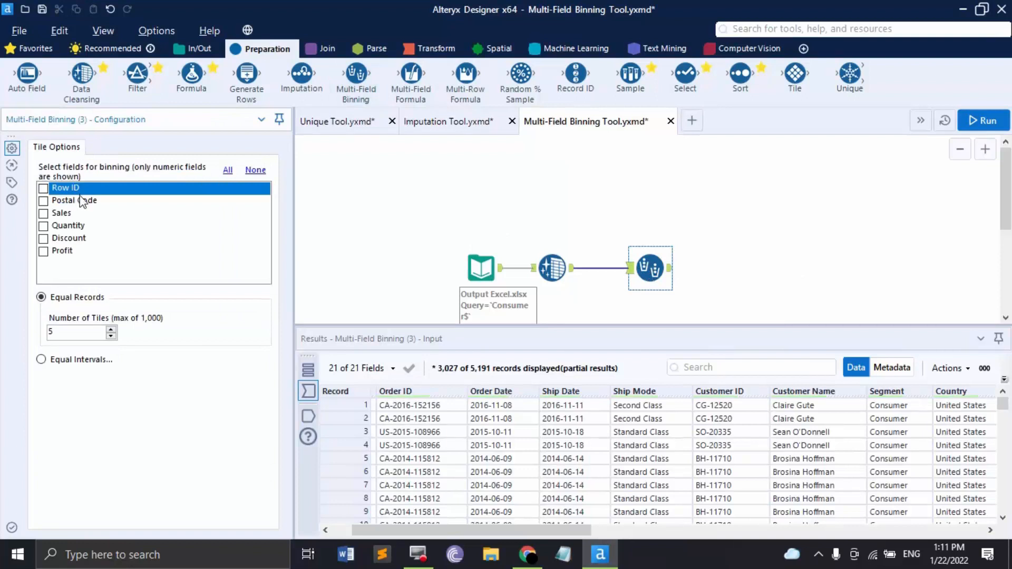
{"action": "left_click", "coordinate": [43, 214]}
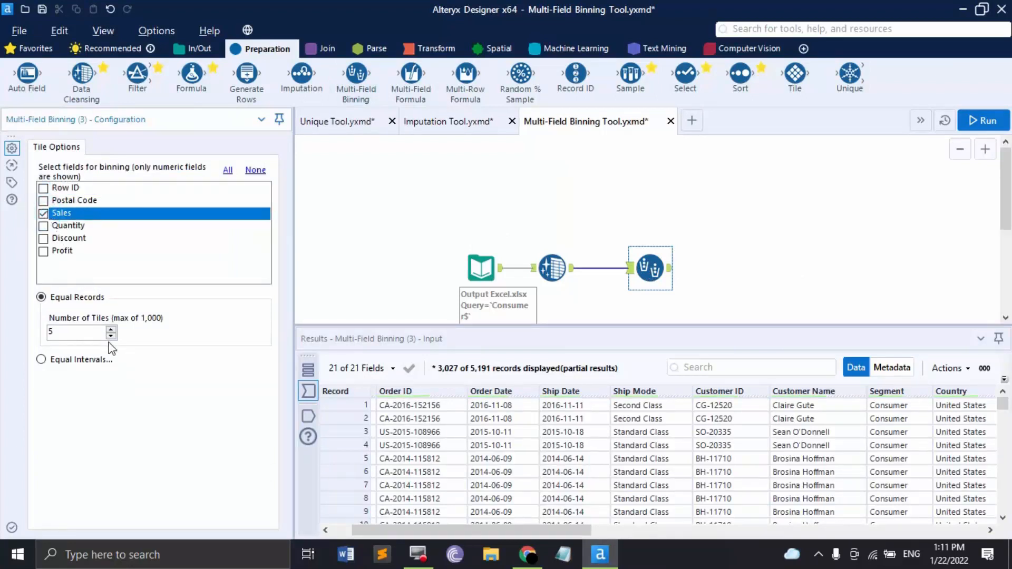
Step: Try 10 tiles with Equal Records, then switch the binning to Equal Intervals with 10 tiles and run the workflow
{"action": "double_click", "coordinate": [51, 332]}
{"action": "type", "text": "10"}
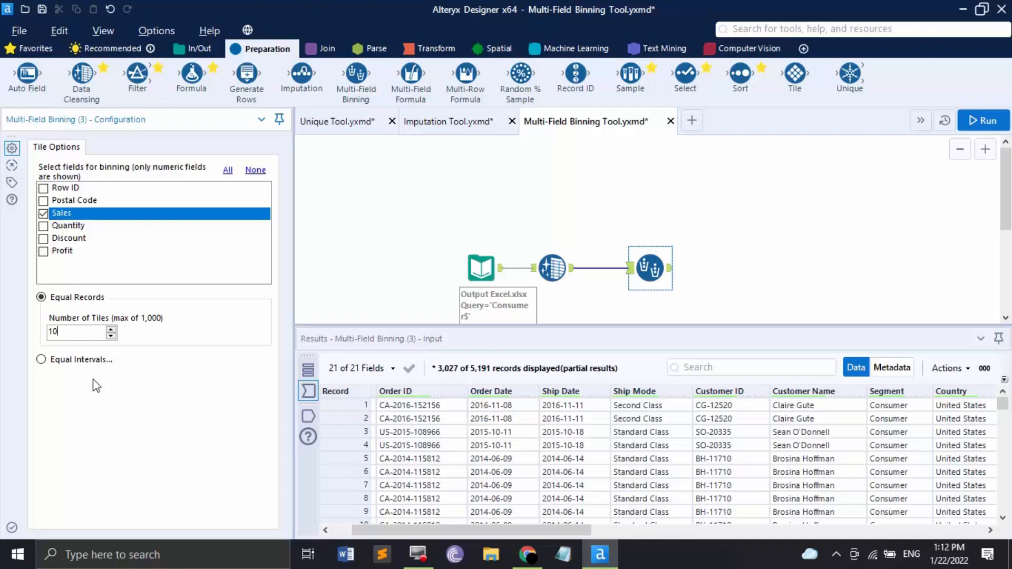
{"action": "left_click", "coordinate": [71, 359]}
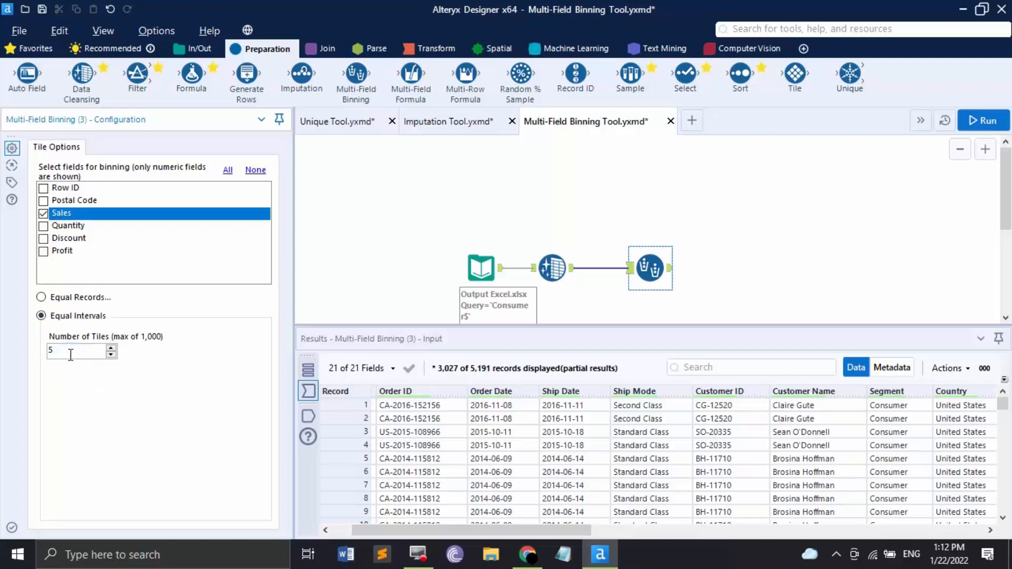
{"action": "left_click_drag", "start_coordinate": [74, 350], "coordinate": [38, 361]}
{"action": "type", "text": "10"}
{"action": "left_click", "coordinate": [971, 115]}
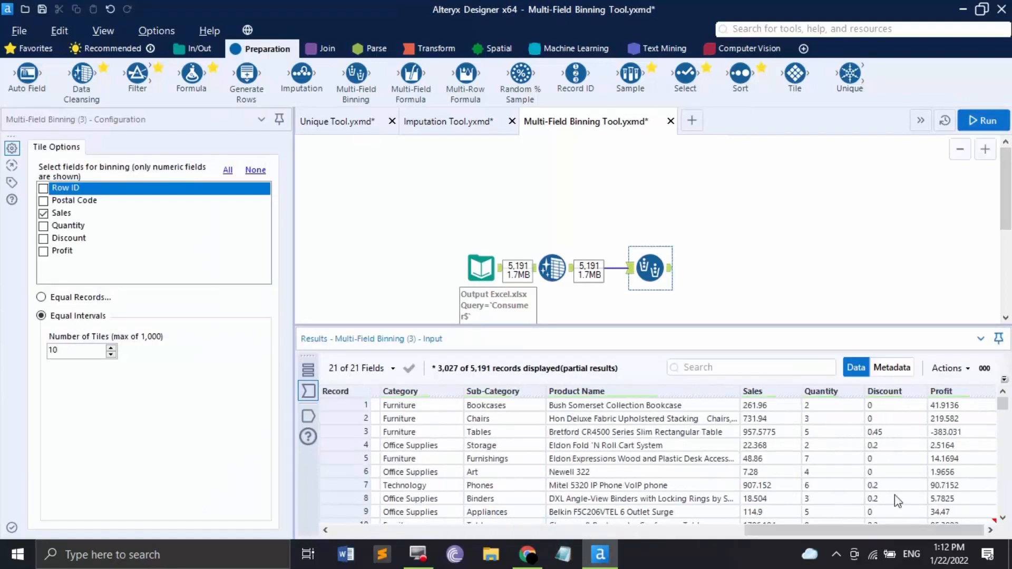
Step: Examine the Sales_Tile_Num values against Sales in the Multi-Field Binning output
{"action": "mouse_move", "coordinate": [858, 529]}
{"action": "left_mouse_down"}
{"action": "mouse_move", "coordinate": [776, 530]}
{"action": "mouse_move", "coordinate": [1010, 533]}
{"action": "mouse_move", "coordinate": [779, 536]}
{"action": "mouse_move", "coordinate": [856, 534]}
{"action": "left_mouse_up"}
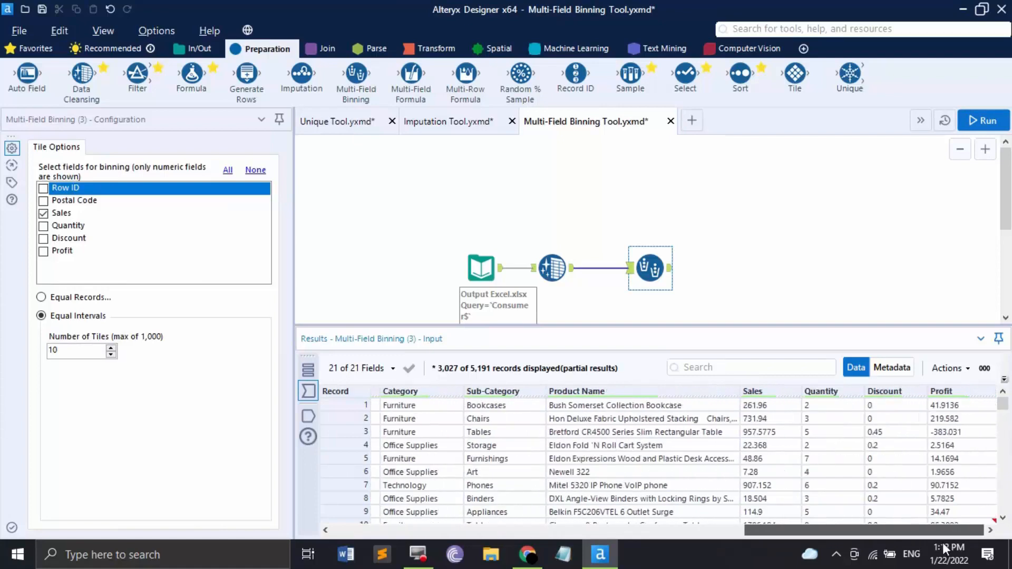
{"action": "left_click", "coordinate": [308, 416]}
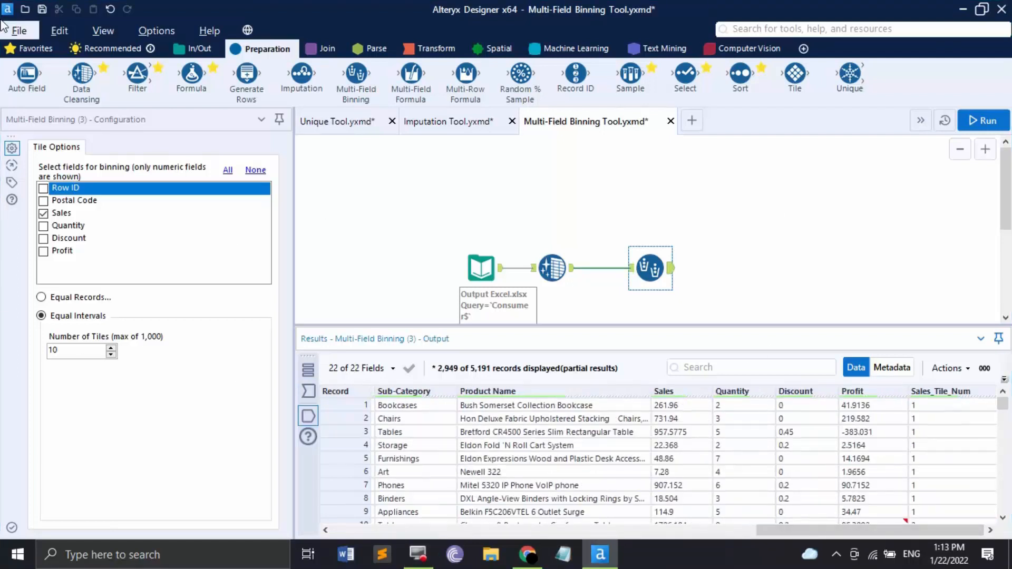
{"action": "scroll", "coordinate": [968, 464], "scroll_direction": "down", "scroll_amount": 1}
{"action": "scroll", "coordinate": [968, 463], "scroll_direction": "down", "scroll_amount": 2}
{"action": "scroll", "coordinate": [948, 421], "scroll_direction": "up", "scroll_amount": 1}
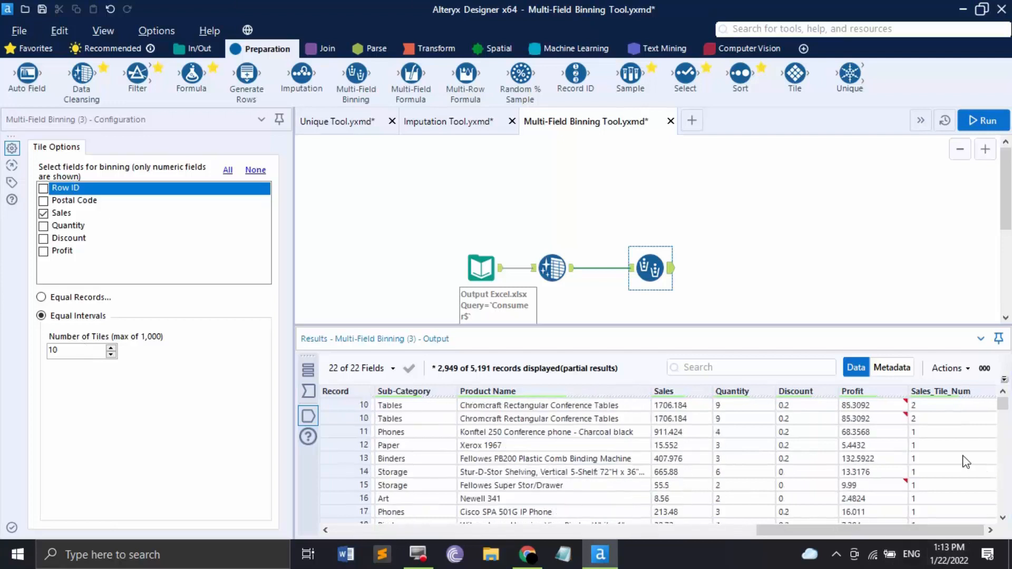
{"action": "left_click", "coordinate": [925, 435]}
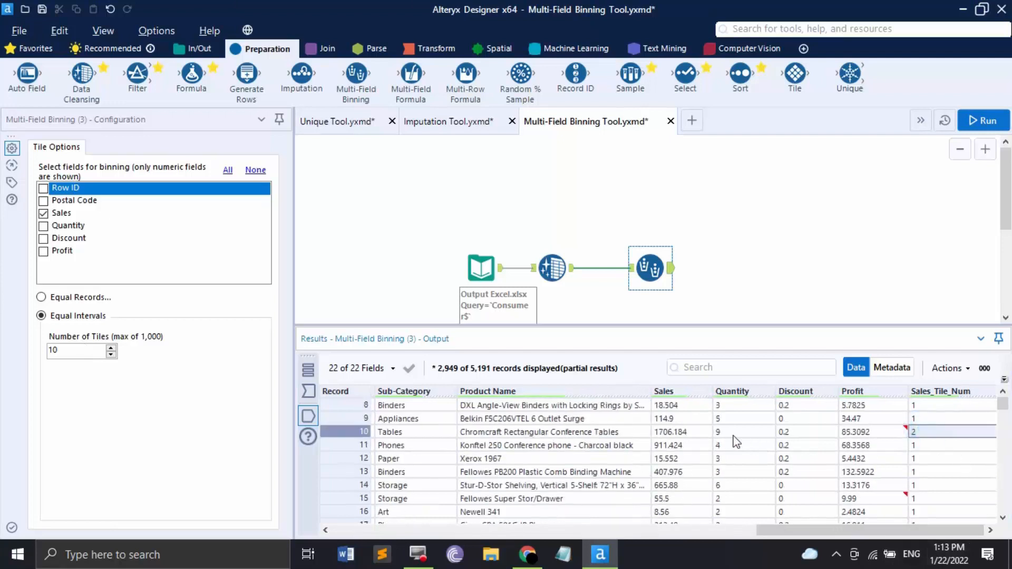
{"action": "left_click", "coordinate": [678, 433]}
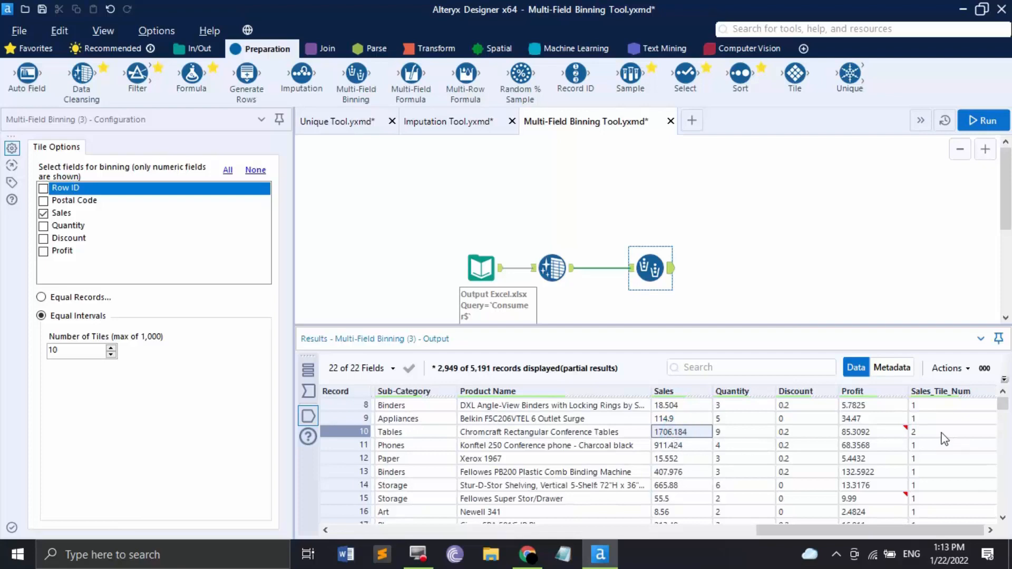
{"action": "scroll", "coordinate": [943, 439], "scroll_direction": "down", "scroll_amount": 17}
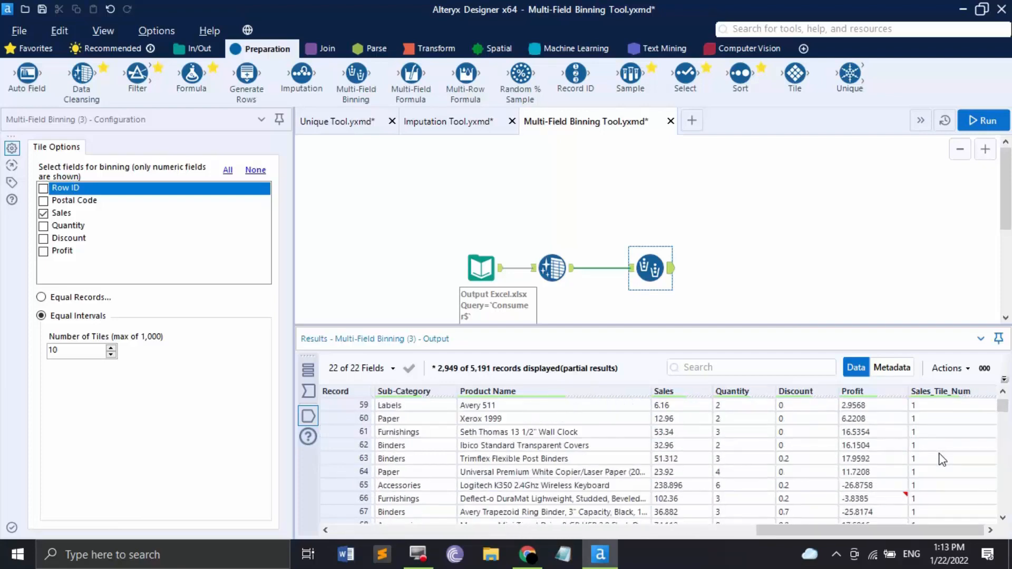
{"action": "scroll", "coordinate": [942, 459], "scroll_direction": "down", "scroll_amount": 20}
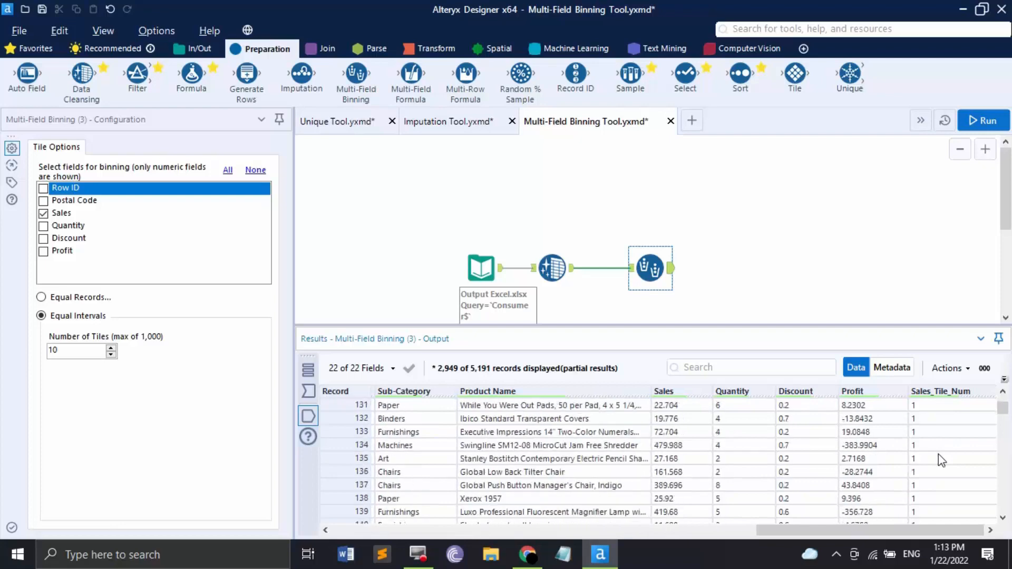
Step: Look further down the equal-interval output for a record in a higher Sales tile and check its Sales value
{"action": "scroll", "coordinate": [942, 459], "scroll_direction": "down", "scroll_amount": 17}
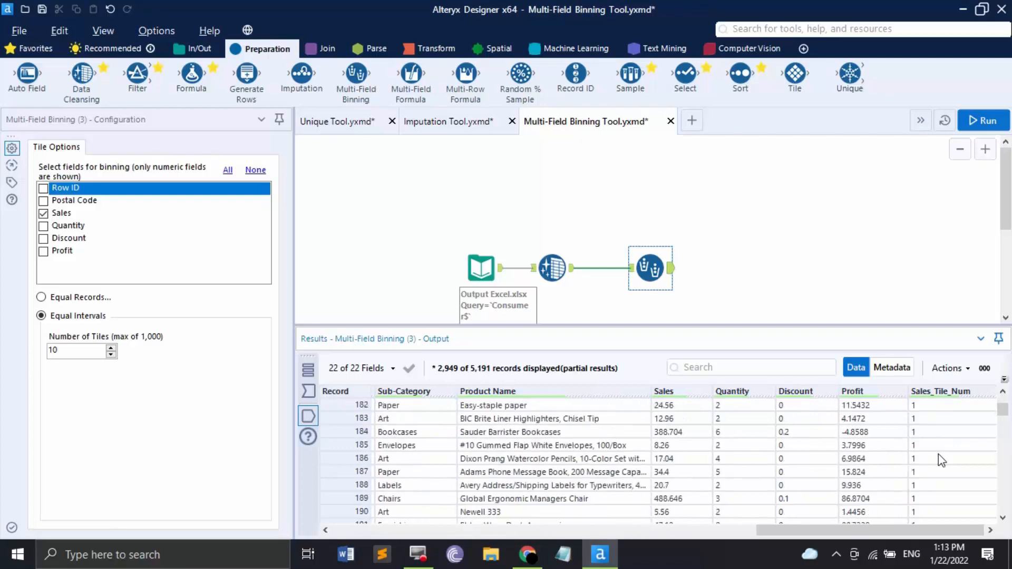
{"action": "scroll", "coordinate": [942, 459], "scroll_direction": "down", "scroll_amount": 17}
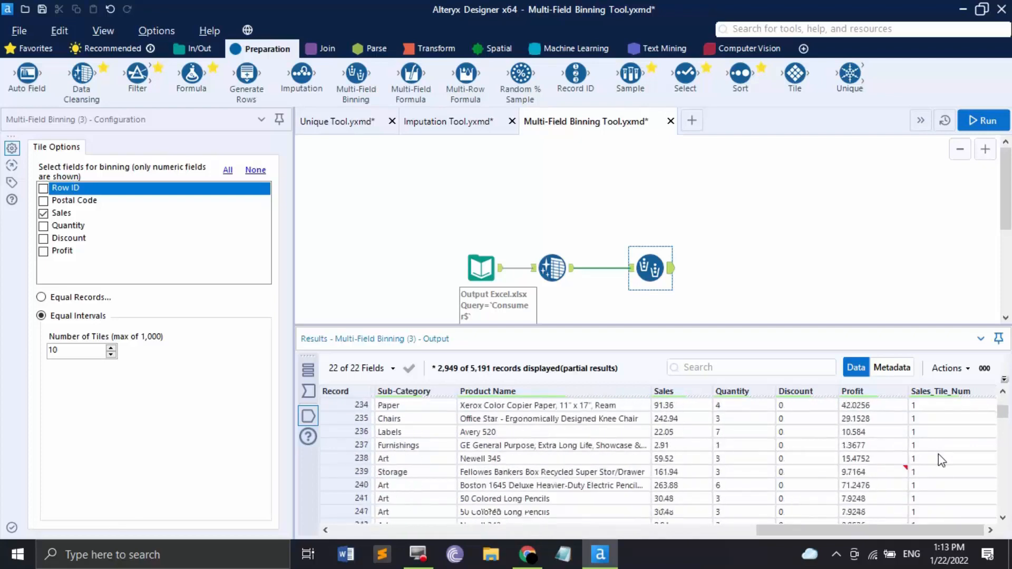
{"action": "scroll", "coordinate": [941, 460], "scroll_direction": "down", "scroll_amount": 15}
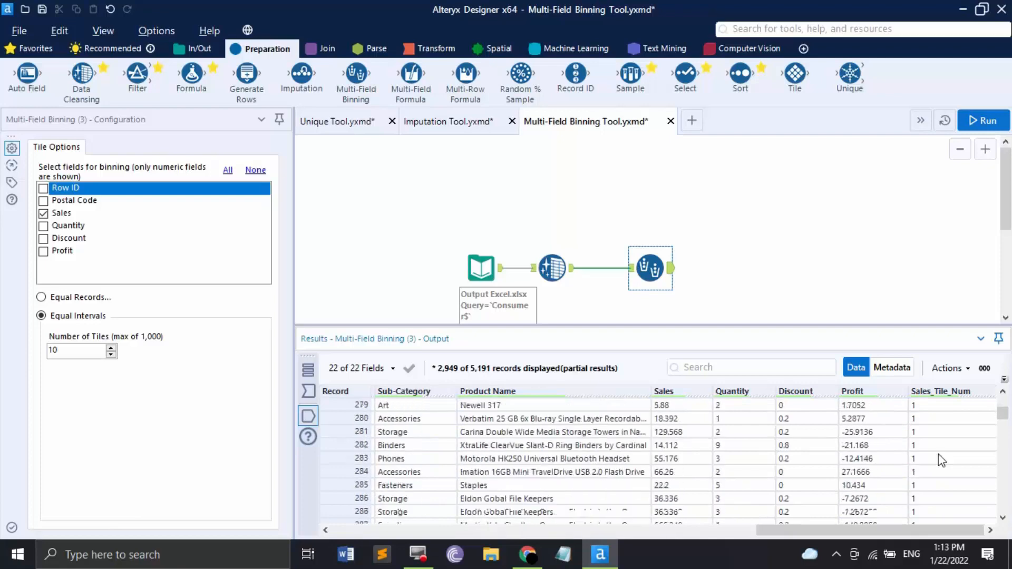
{"action": "scroll", "coordinate": [937, 454], "scroll_direction": "up", "scroll_amount": 4}
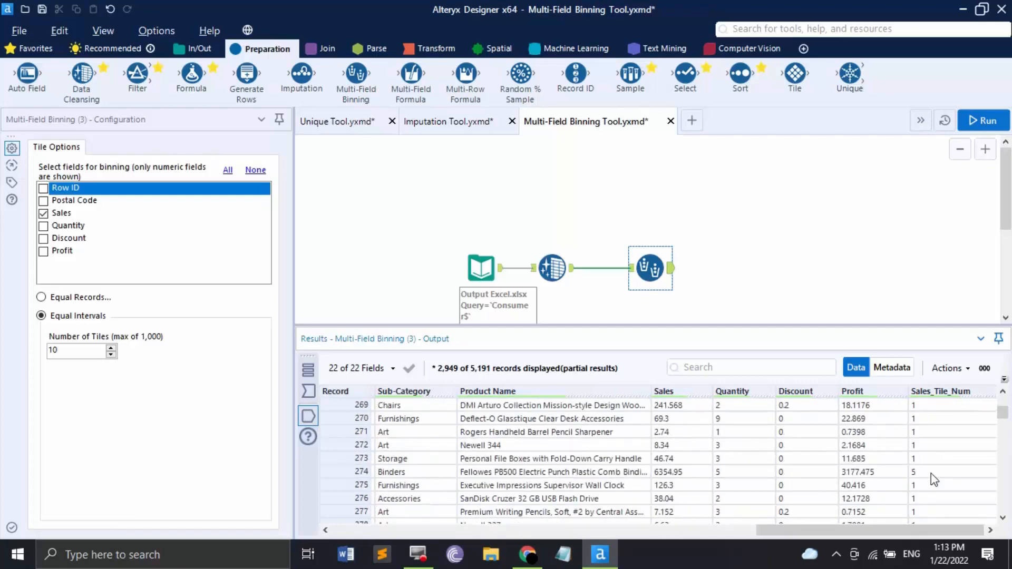
{"action": "left_click", "coordinate": [931, 474]}
{"action": "left_click", "coordinate": [677, 471]}
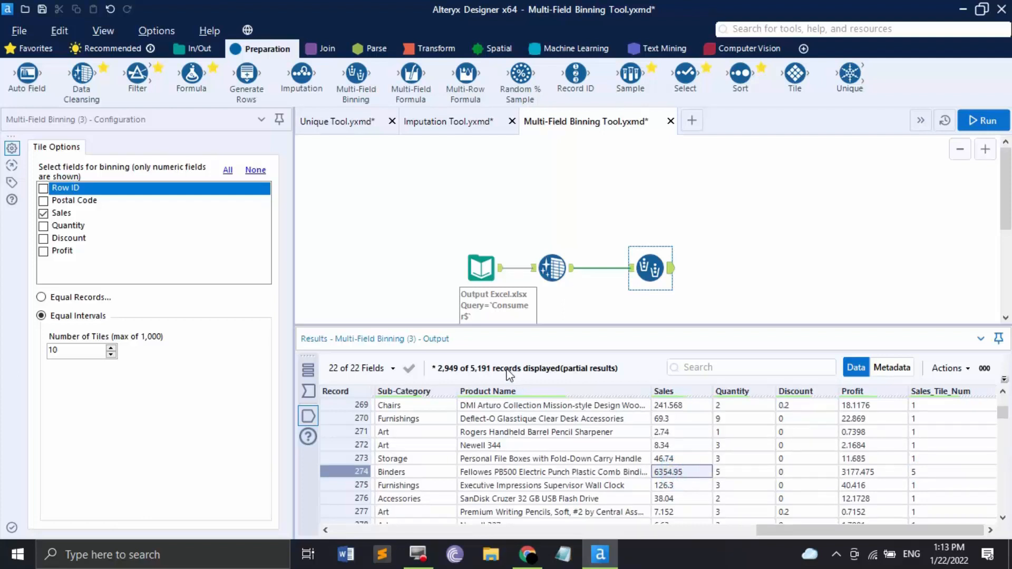
Step: Switch the Sales binning to Equal Records with 10 tiles, run the workflow, and review the Sales_Tile_Num values
{"action": "left_click", "coordinate": [41, 295]}
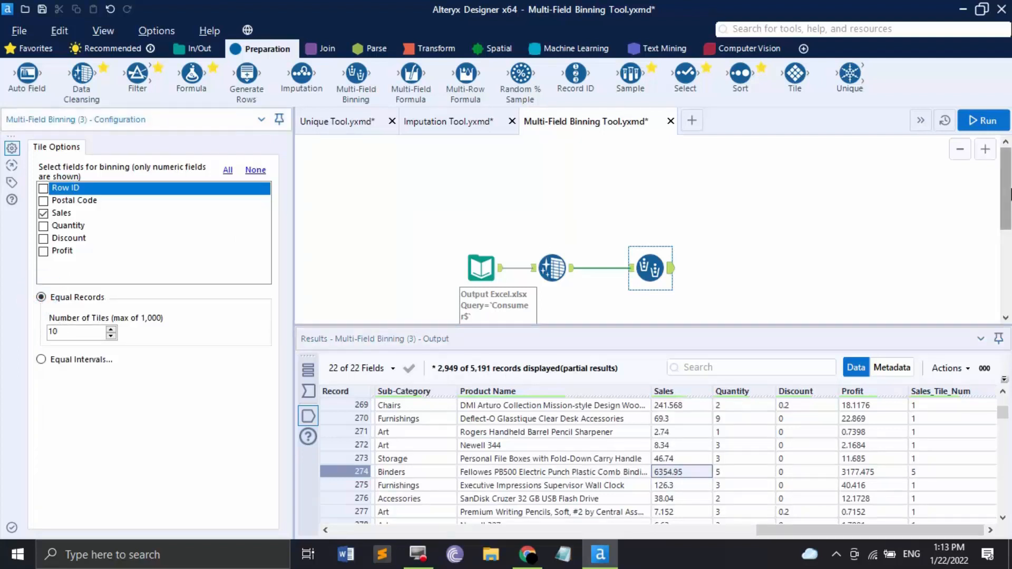
{"action": "left_click", "coordinate": [977, 120]}
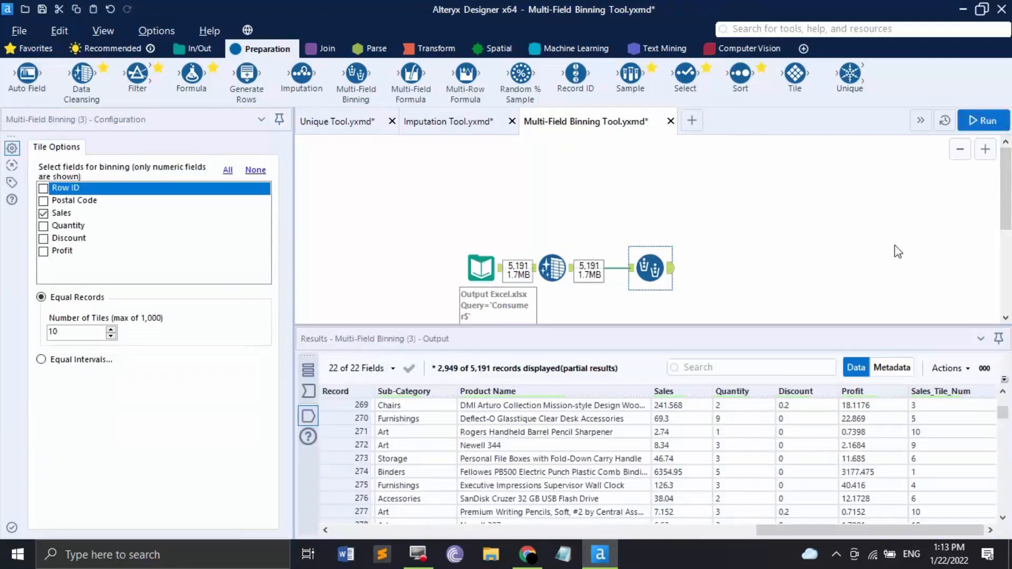
{"action": "scroll", "coordinate": [975, 480], "scroll_direction": "up", "scroll_amount": 4}
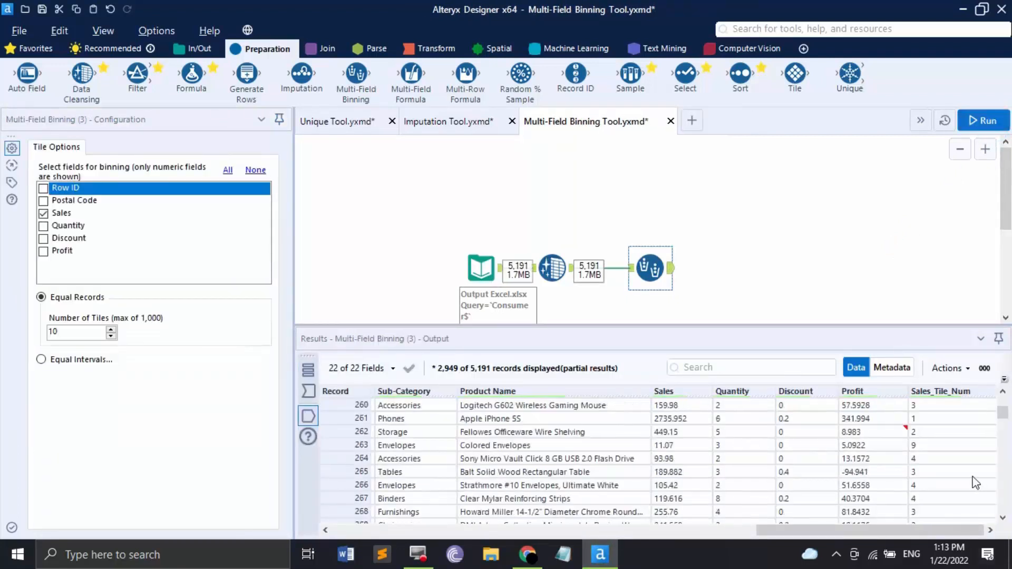
{"action": "scroll", "coordinate": [922, 452], "scroll_direction": "up", "scroll_amount": 17}
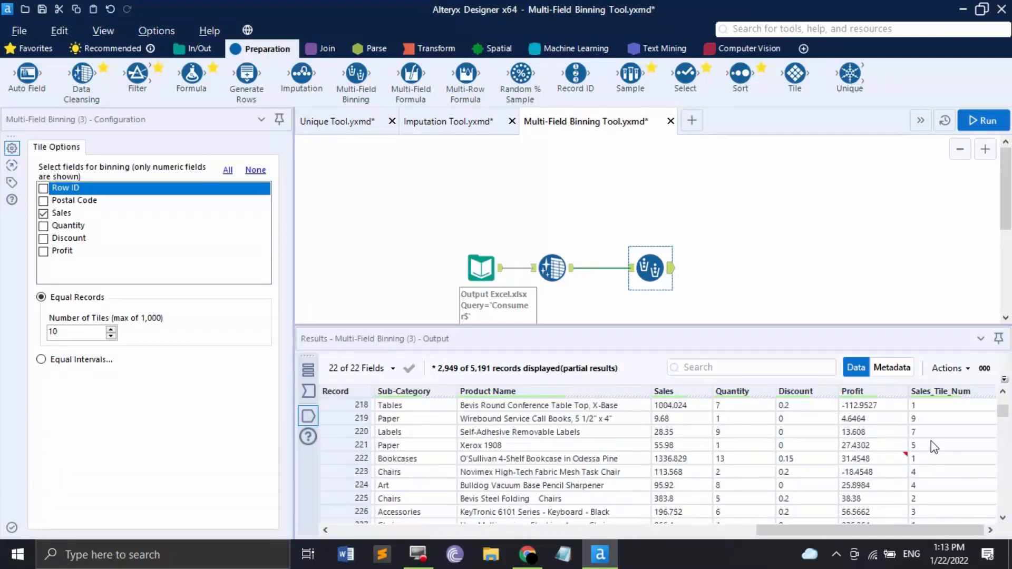
{"action": "scroll", "coordinate": [930, 442], "scroll_direction": "up", "scroll_amount": 6}
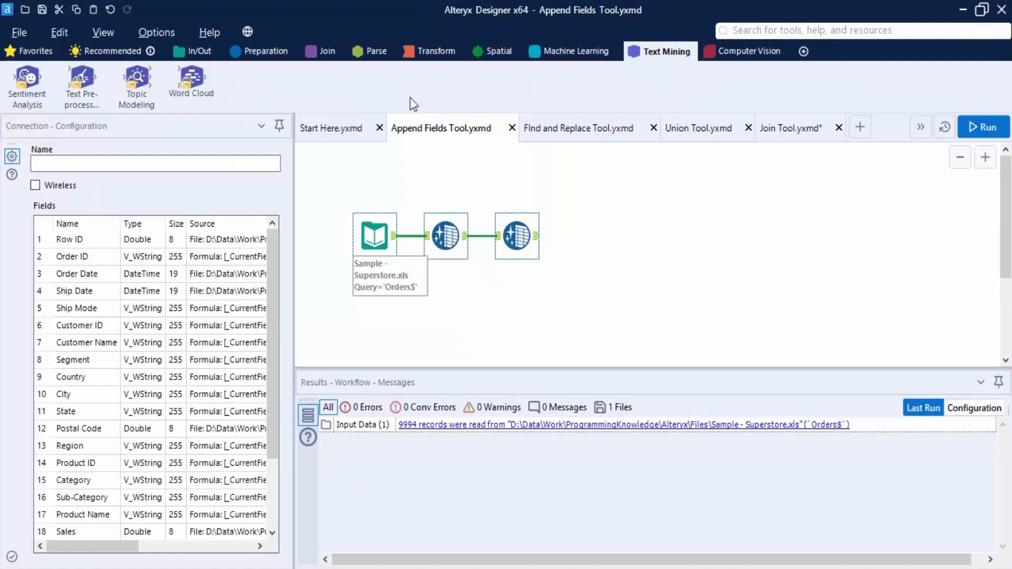
Step: In the Append Fields Tool workflow, add an Append Fields tool with its Target input connected to the second Data Cleansing tool
{"action": "left_click", "coordinate": [327, 51]}
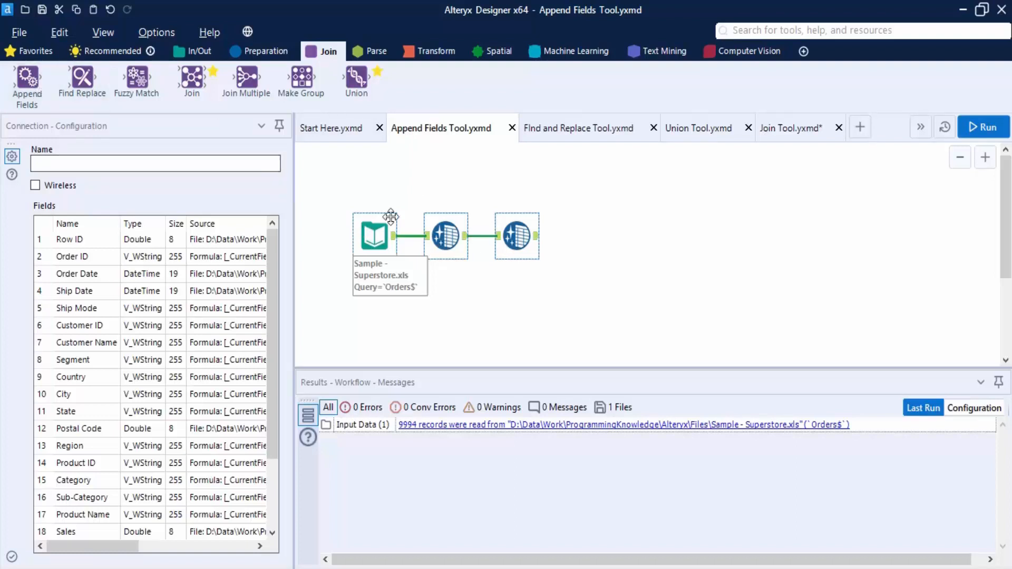
{"action": "left_click", "coordinate": [441, 190]}
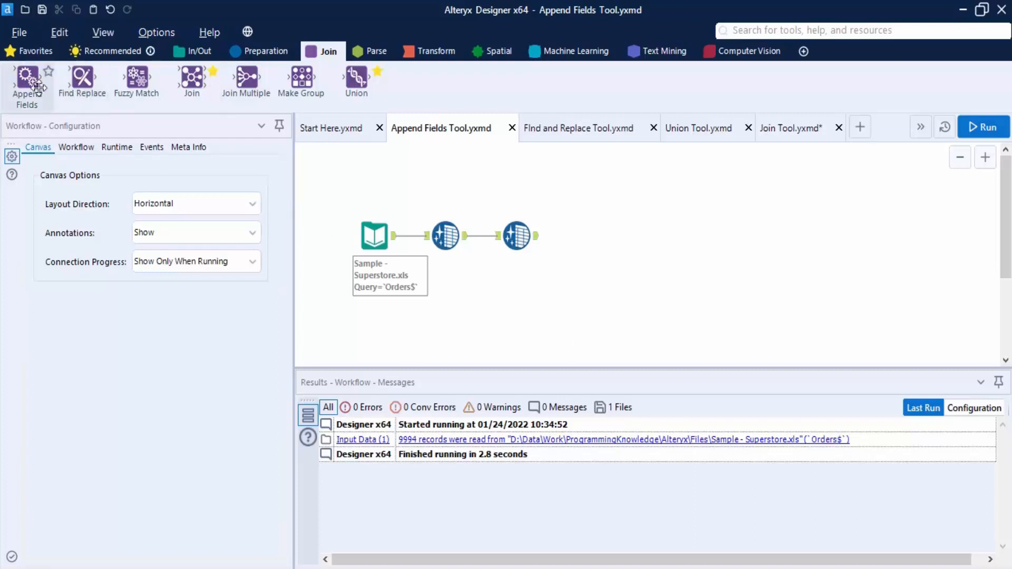
{"action": "left_click_drag", "start_coordinate": [27, 79], "coordinate": [596, 236]}
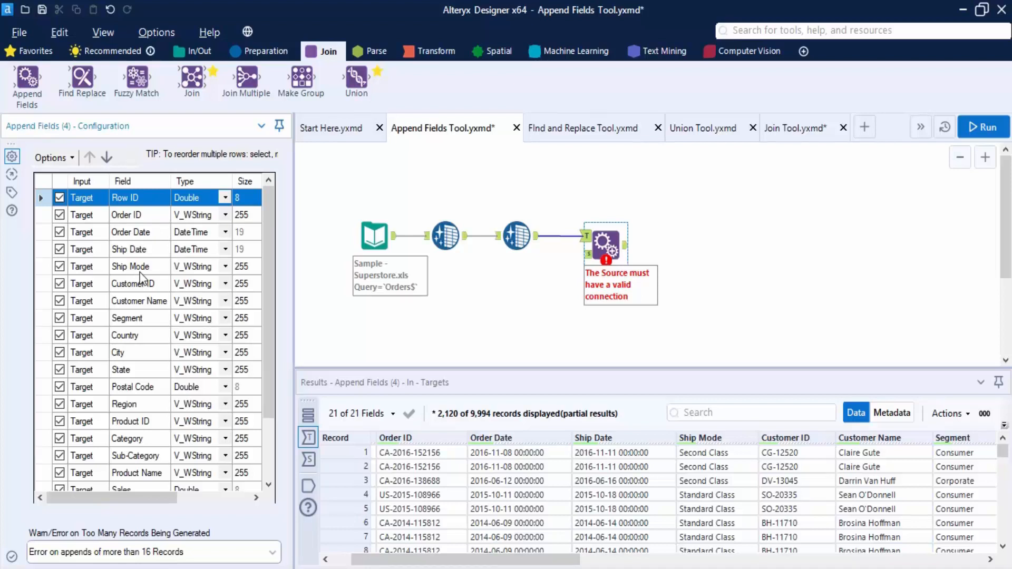
Step: Change the Row ID target field's type to Int16 and rename the field as "S No"
{"action": "left_click", "coordinate": [224, 199]}
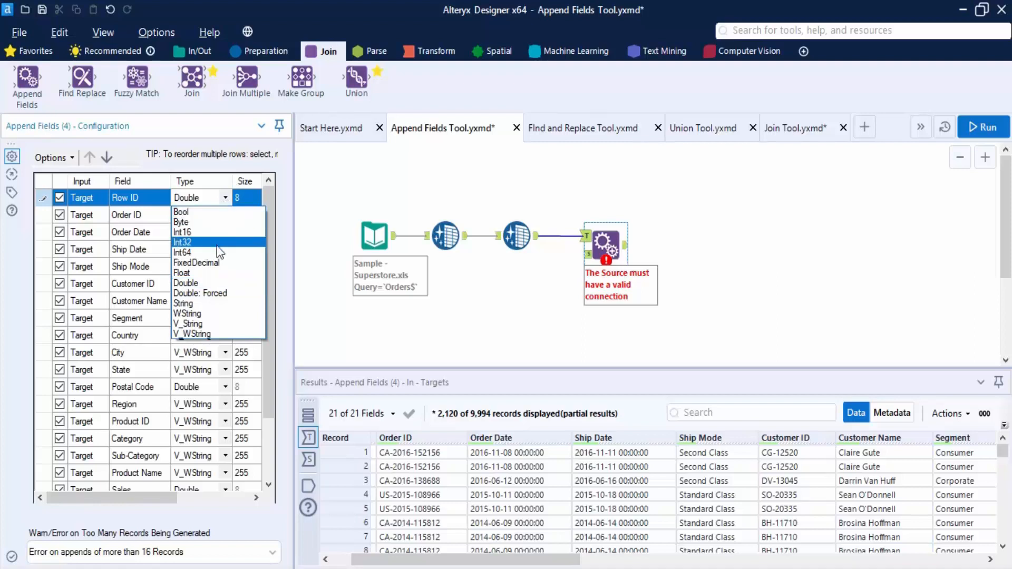
{"action": "left_click", "coordinate": [216, 232]}
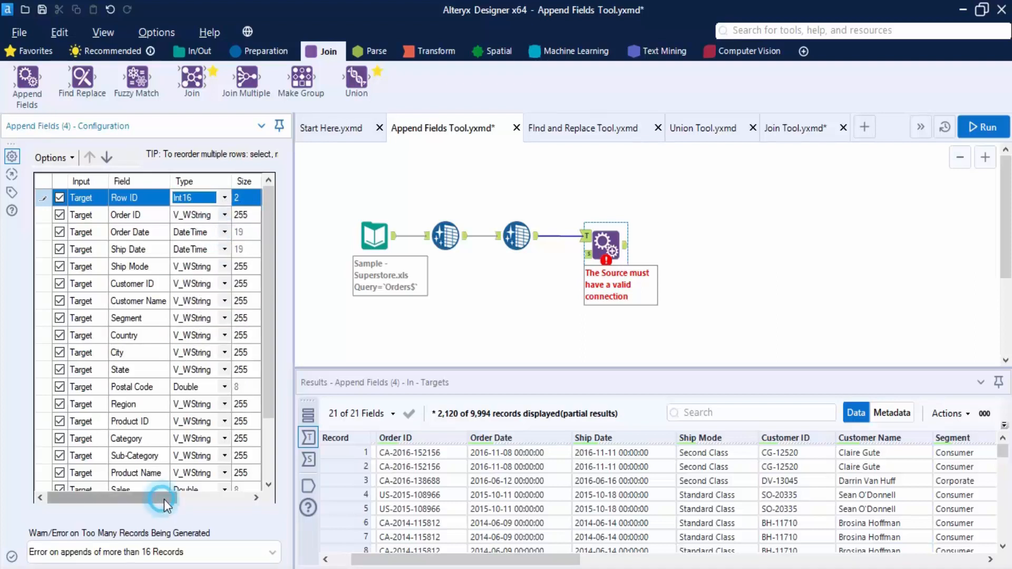
{"action": "left_click_drag", "start_coordinate": [163, 499], "coordinate": [197, 506]}
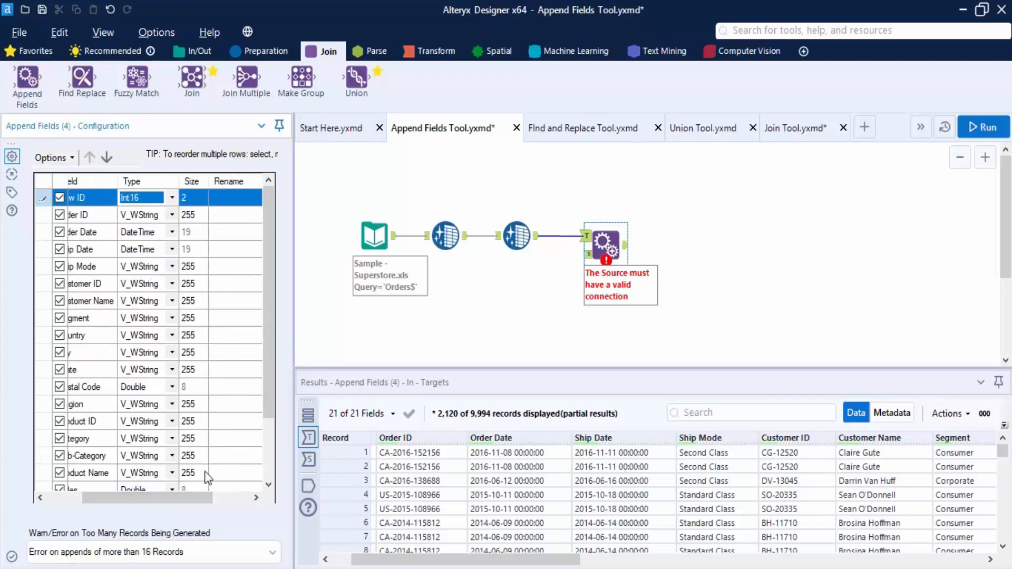
{"action": "left_click", "coordinate": [201, 502]}
{"action": "left_click_drag", "start_coordinate": [203, 497], "coordinate": [246, 388]}
{"action": "left_click", "coordinate": [191, 199]}
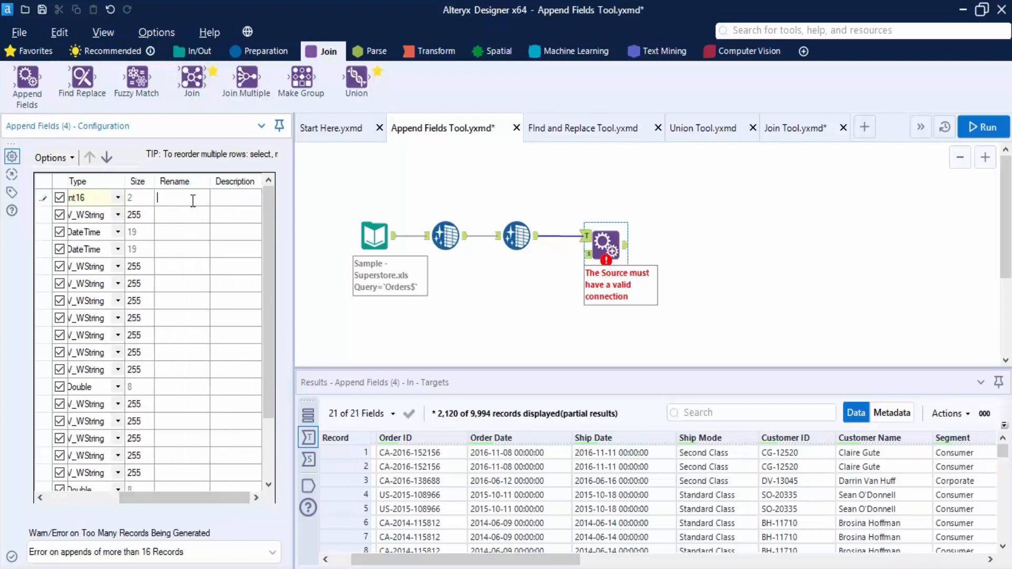
{"action": "type", "text": "S"}
{"action": "type", "text": "No"}
{"action": "left_click", "coordinate": [221, 195]}
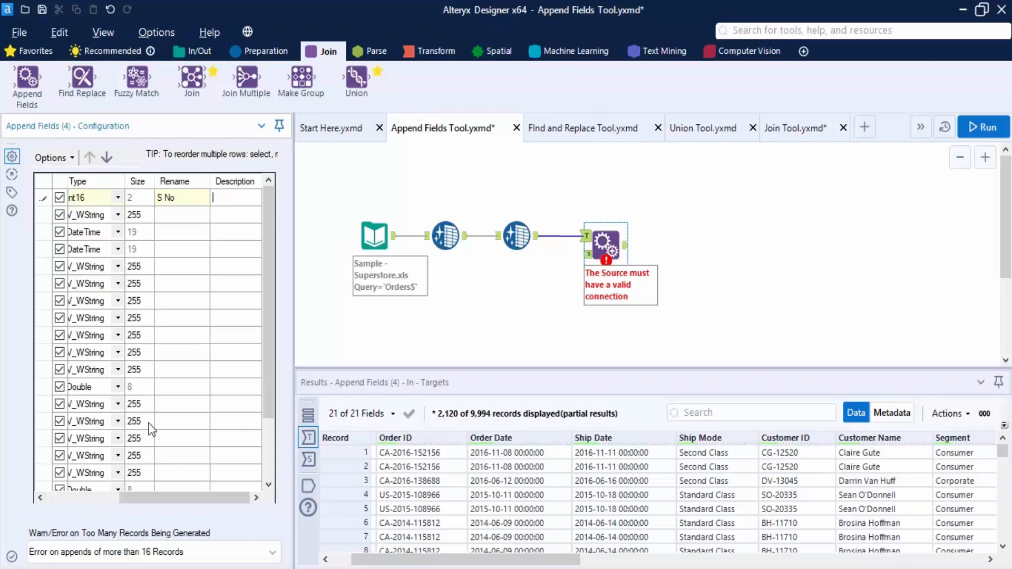
Step: Highlight the Customer ID through City fields and examine the Append Fields options for saving, selecting, sorting and renaming fields
{"action": "left_click_drag", "start_coordinate": [210, 494], "coordinate": [101, 468]}
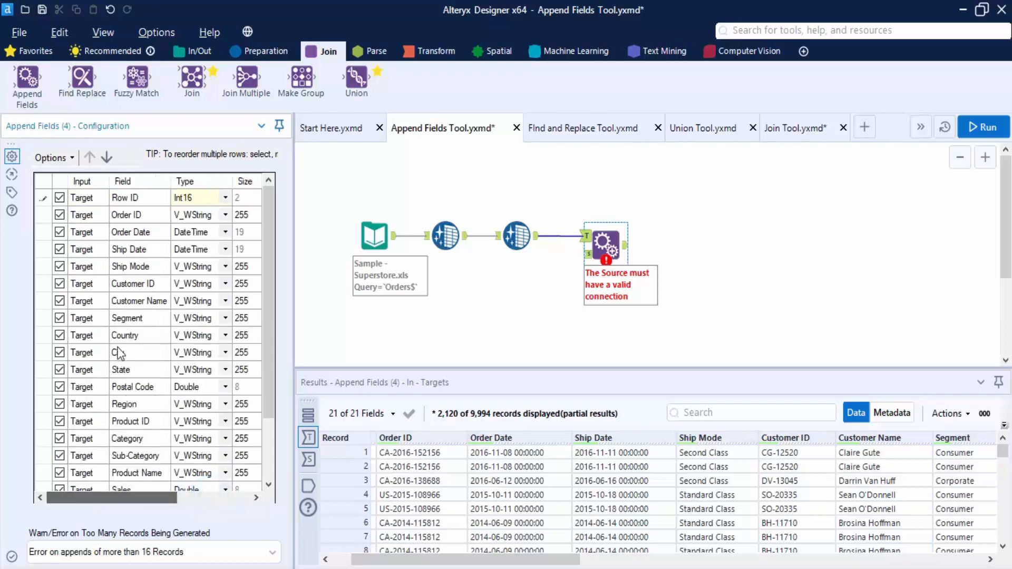
{"action": "left_click", "coordinate": [147, 265]}
{"action": "left_click_drag", "start_coordinate": [161, 352], "coordinate": [125, 283]}
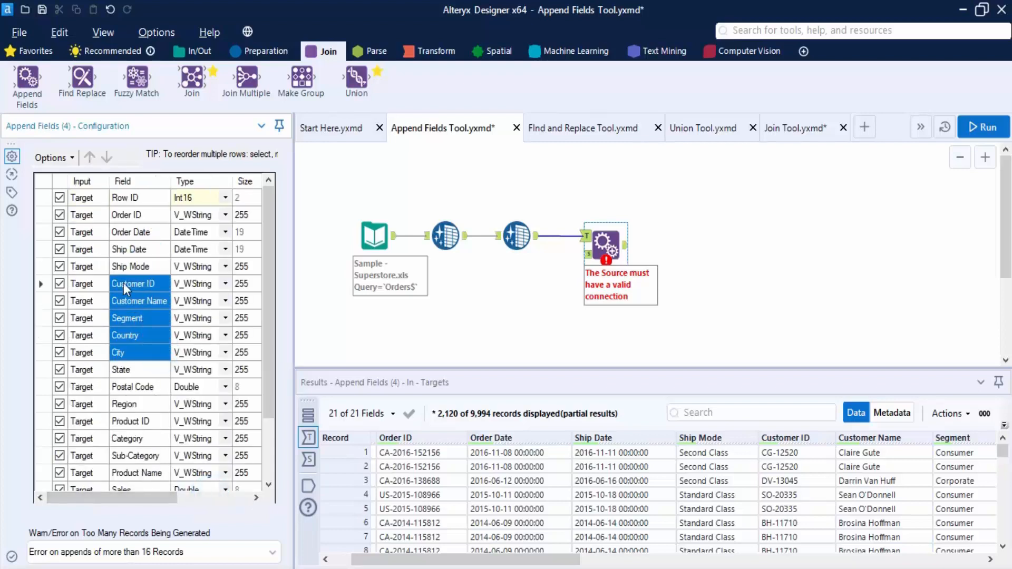
{"action": "left_click", "coordinate": [71, 158]}
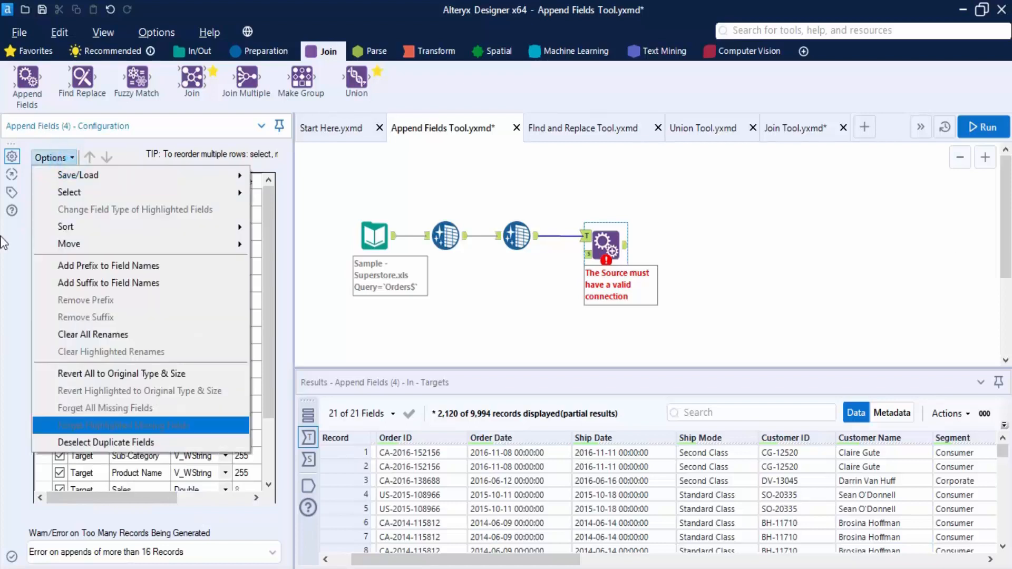
{"action": "mouse_move", "coordinate": [179, 182]}
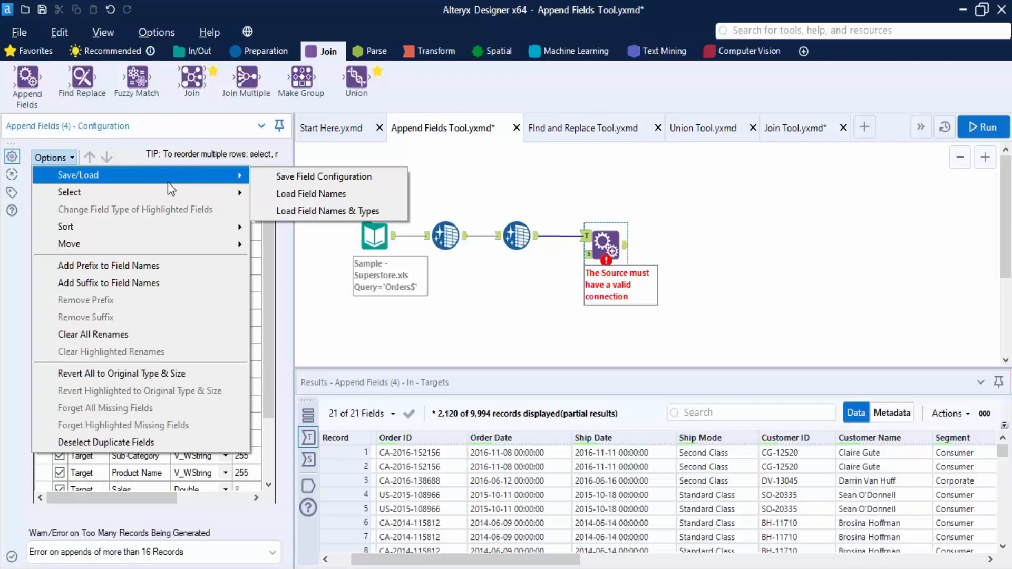
{"action": "mouse_move", "coordinate": [132, 187]}
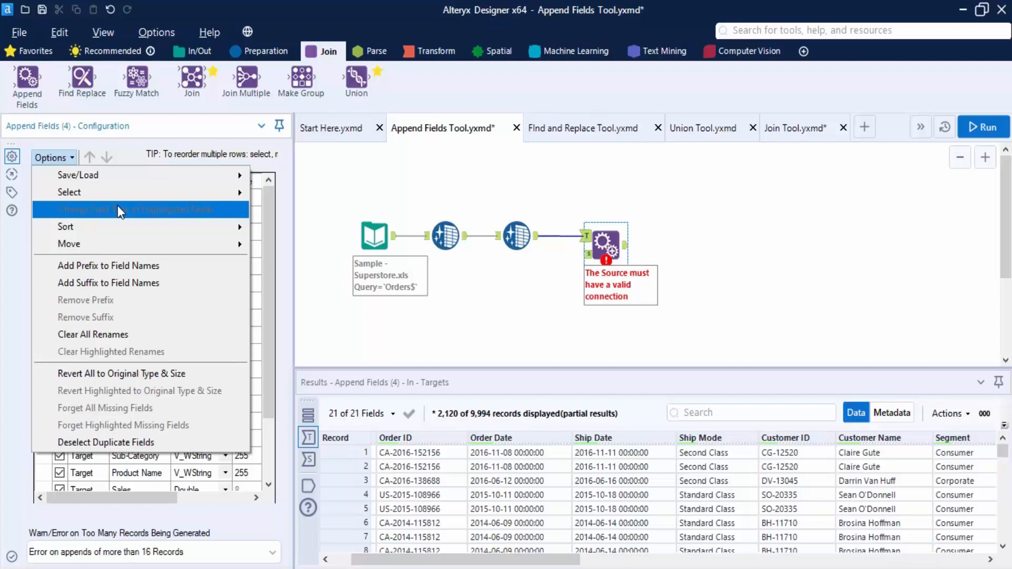
{"action": "mouse_move", "coordinate": [83, 226]}
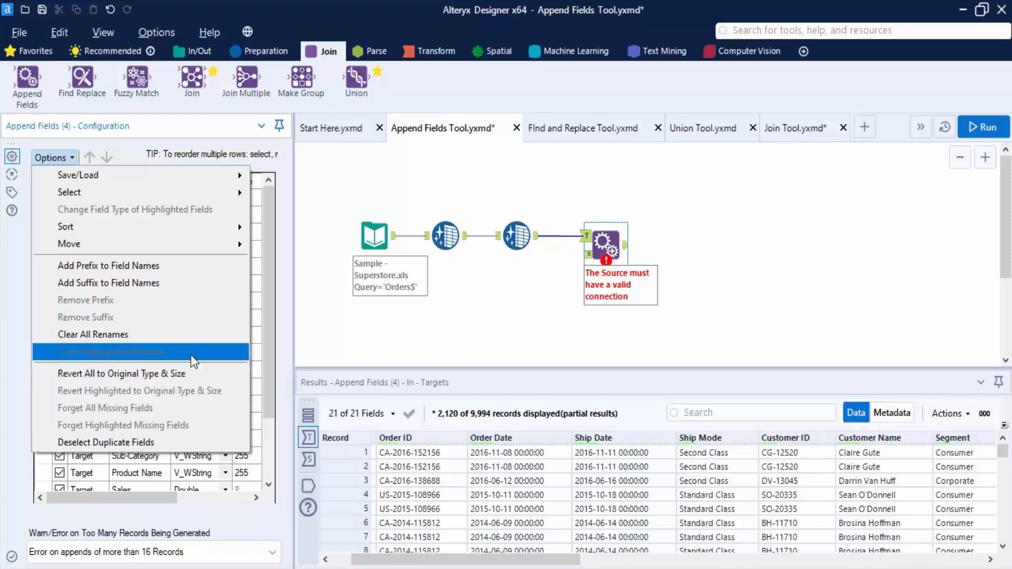
{"action": "left_click", "coordinate": [319, 190]}
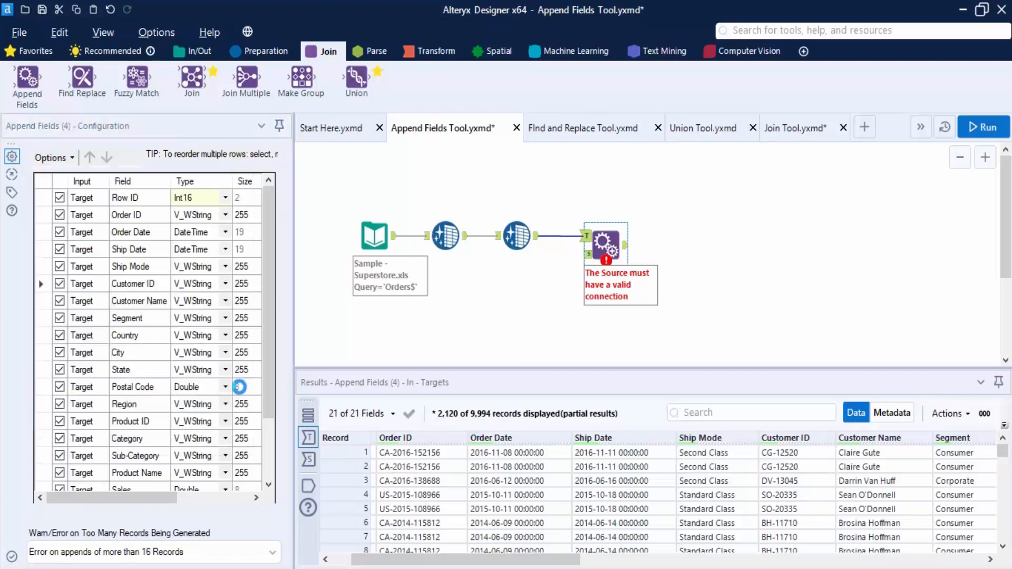
Step: Set the Append Fields tool's handling of too many generated records to Allow All Appends
{"action": "left_click", "coordinate": [614, 248]}
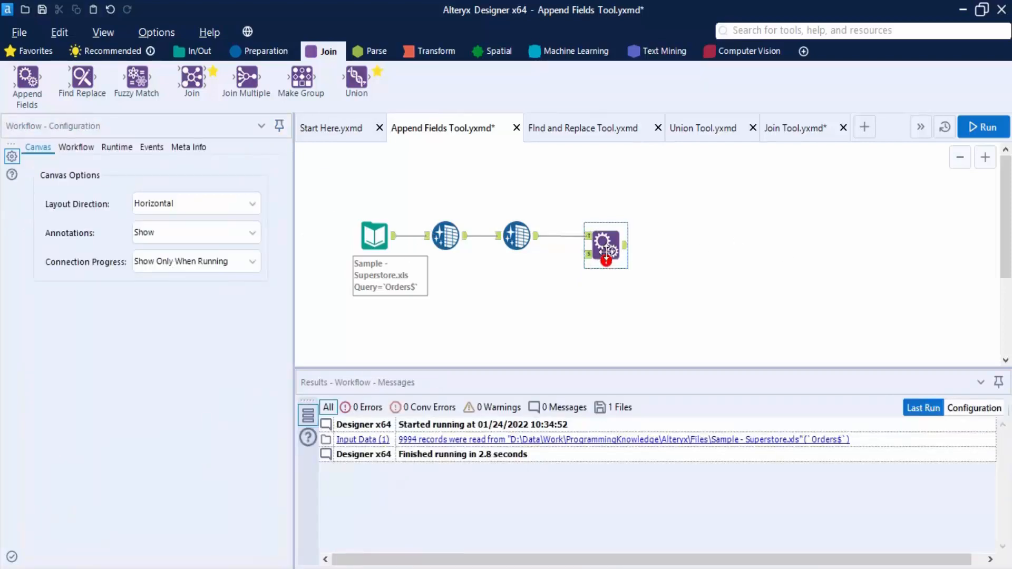
{"action": "scroll", "coordinate": [119, 441], "scroll_direction": "down", "scroll_amount": 1}
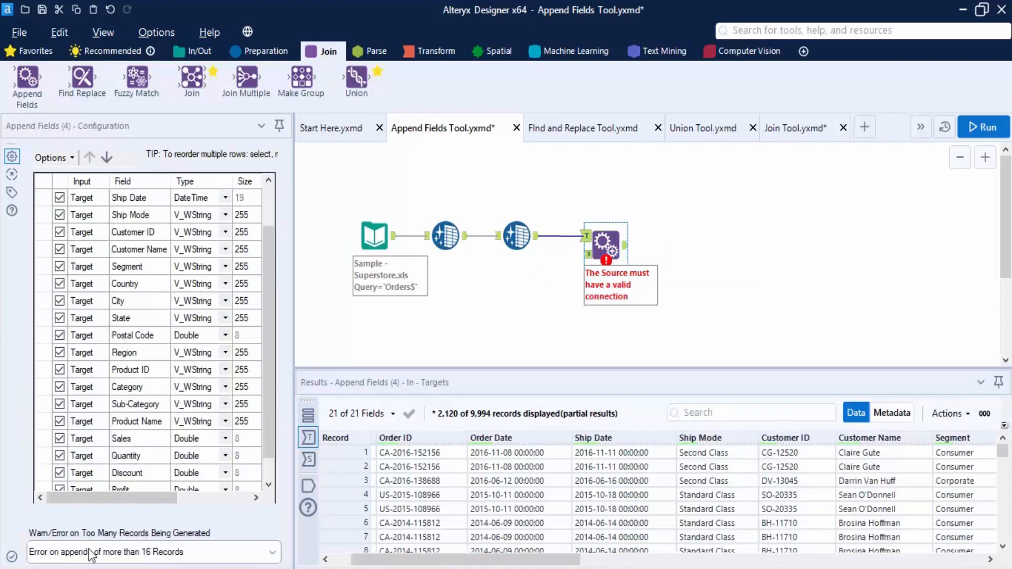
{"action": "left_click", "coordinate": [166, 551]}
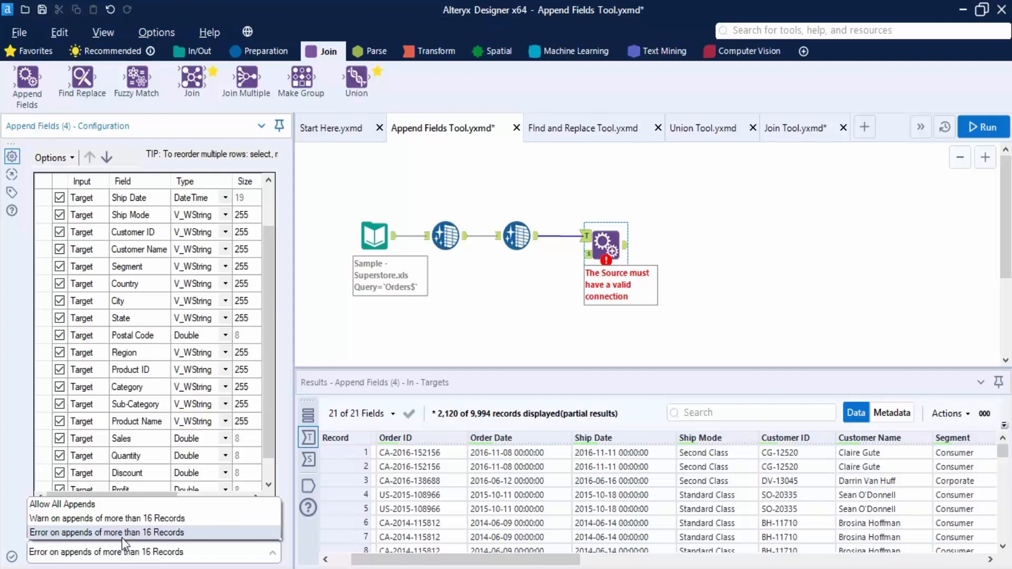
{"action": "left_click", "coordinate": [125, 504]}
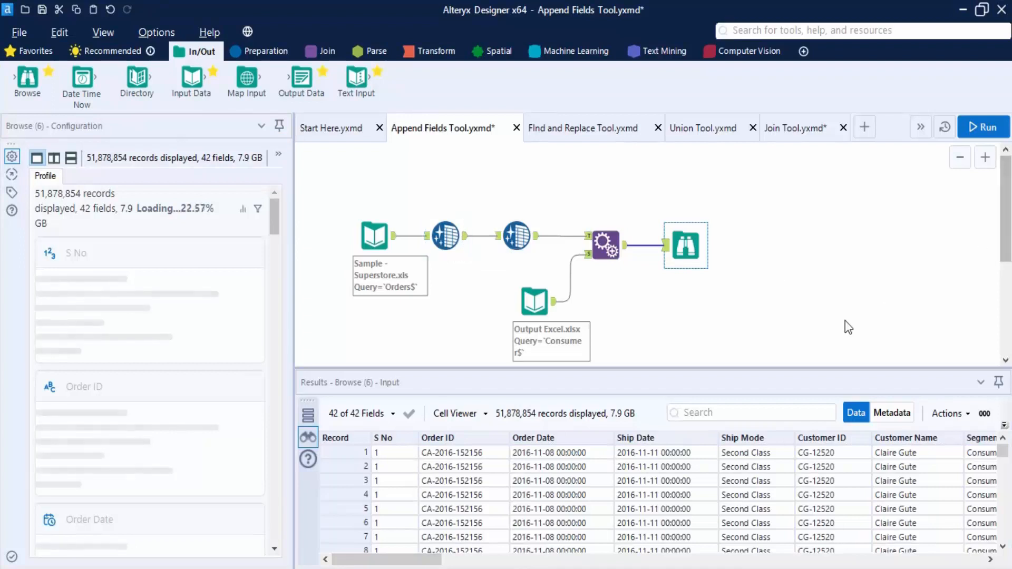
Step: Review the run messages, then compare the Consumer input's records with the Segment values in the Superstore Orders input
{"action": "left_click", "coordinate": [732, 321]}
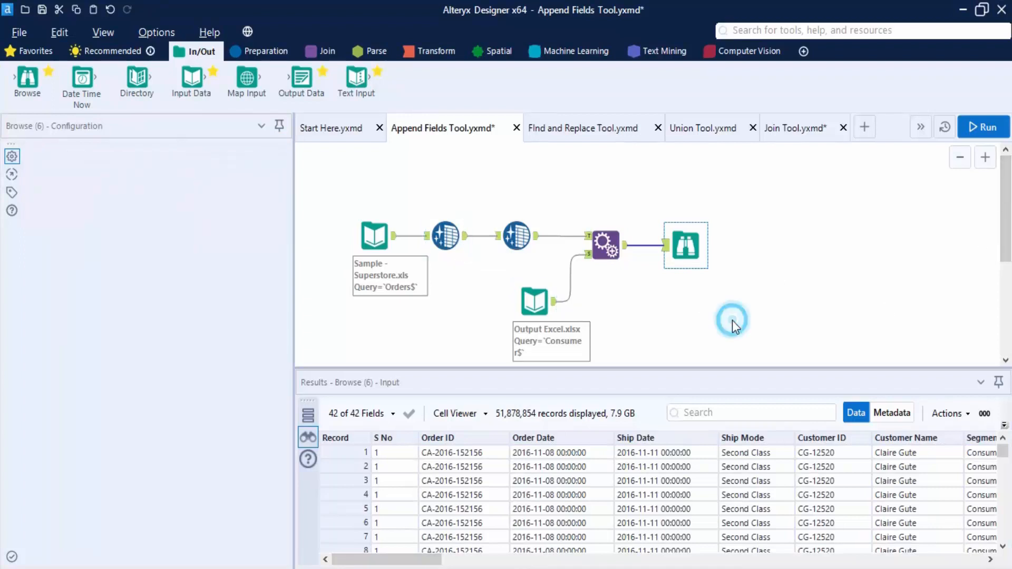
{"action": "left_click", "coordinate": [537, 318]}
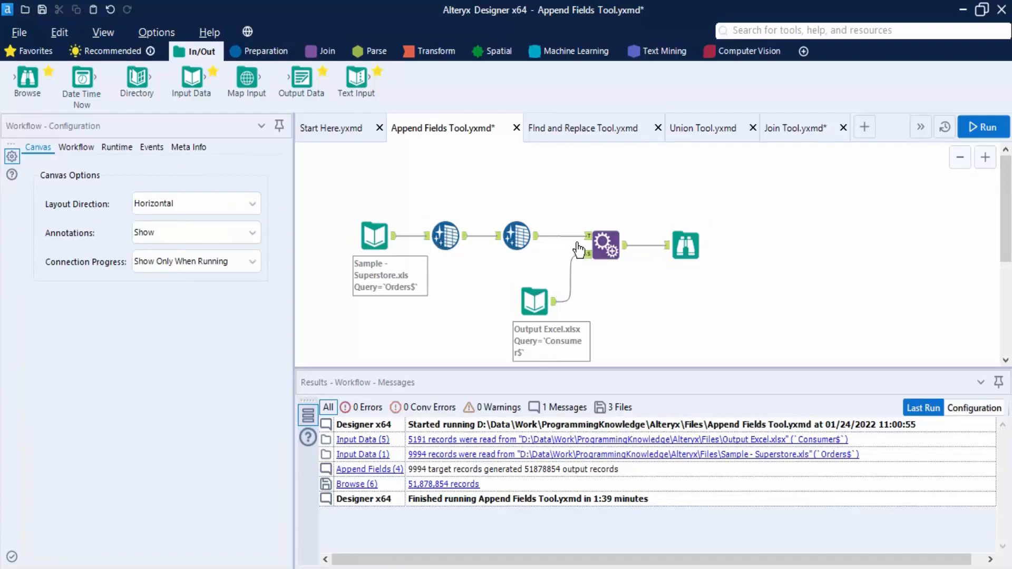
{"action": "left_click", "coordinate": [535, 302]}
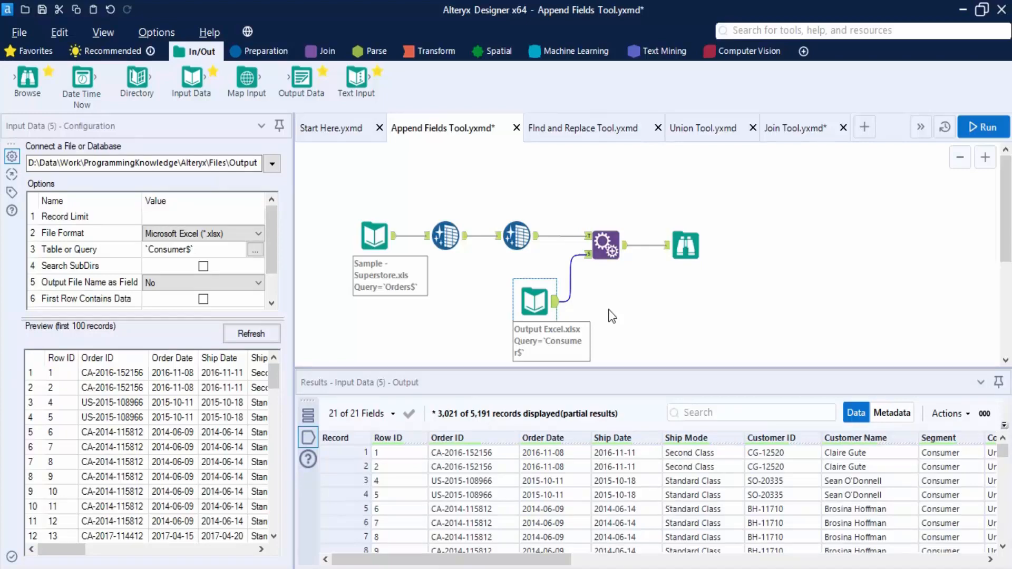
{"action": "left_click", "coordinate": [374, 245]}
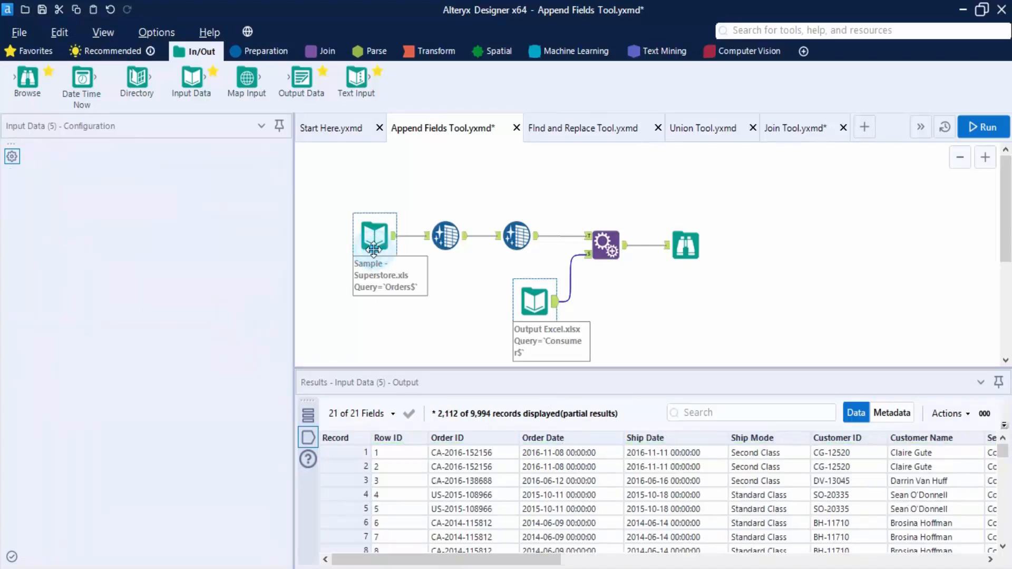
{"action": "left_click_drag", "start_coordinate": [548, 559], "coordinate": [707, 554]}
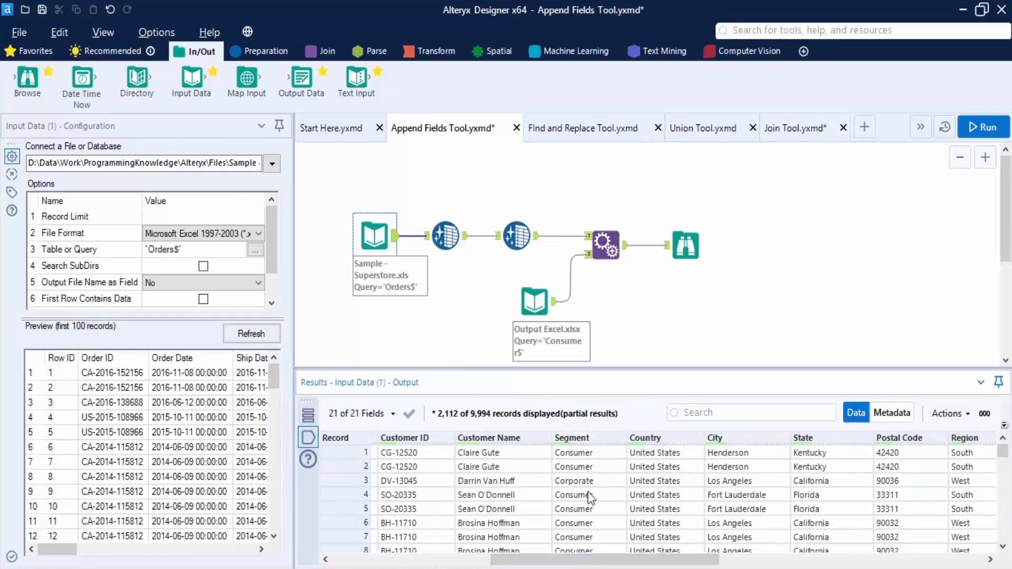
{"action": "scroll", "coordinate": [591, 524], "scroll_direction": "down", "scroll_amount": 5}
{"action": "scroll", "coordinate": [591, 524], "scroll_direction": "down", "scroll_amount": 8}
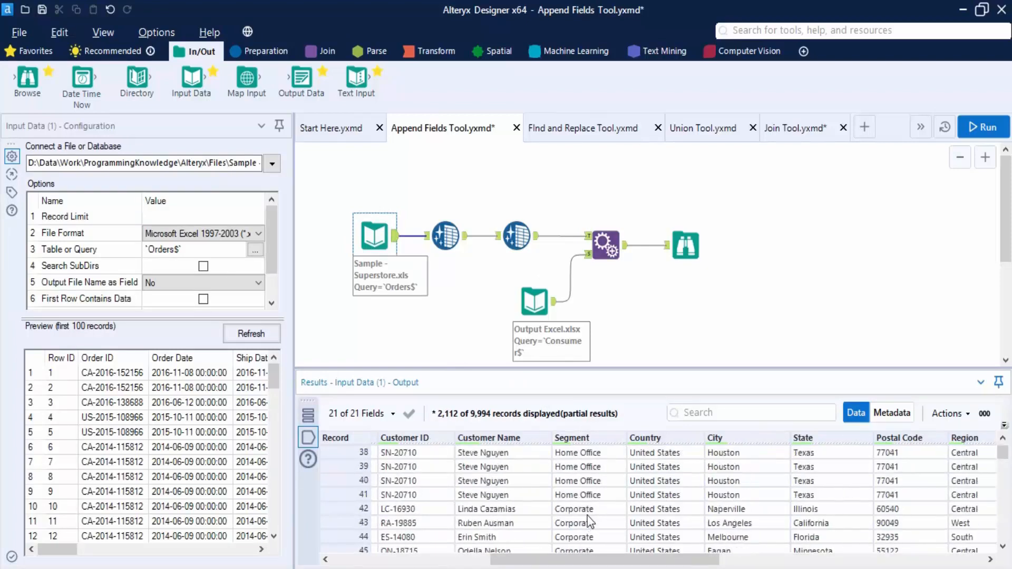
Step: Compare the Superstore Orders and Consumer inputs, then examine the records entering the Append Fields tool's Targets and Source anchors
{"action": "scroll", "coordinate": [584, 511], "scroll_direction": "up", "scroll_amount": 12}
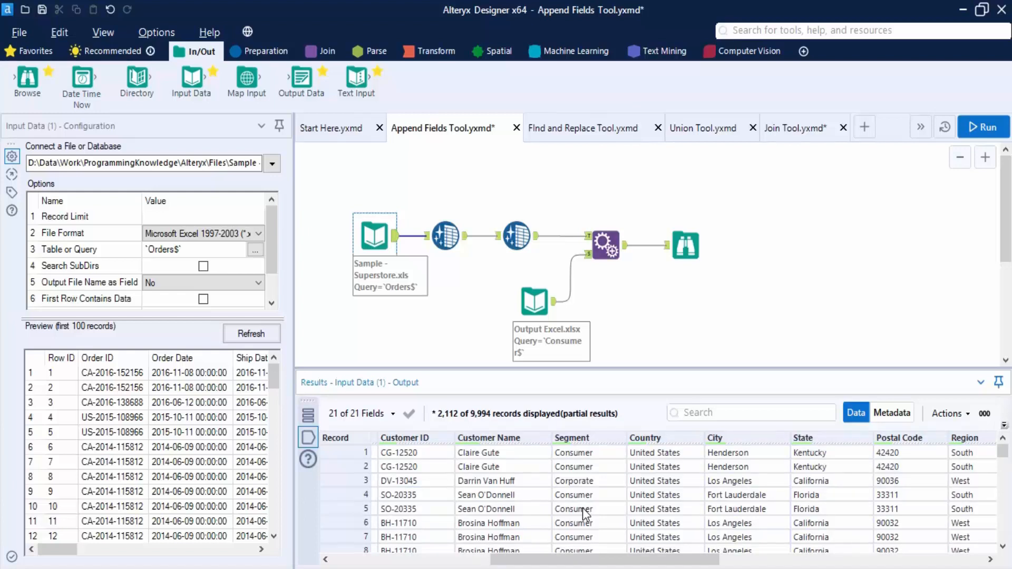
{"action": "left_click", "coordinate": [530, 305]}
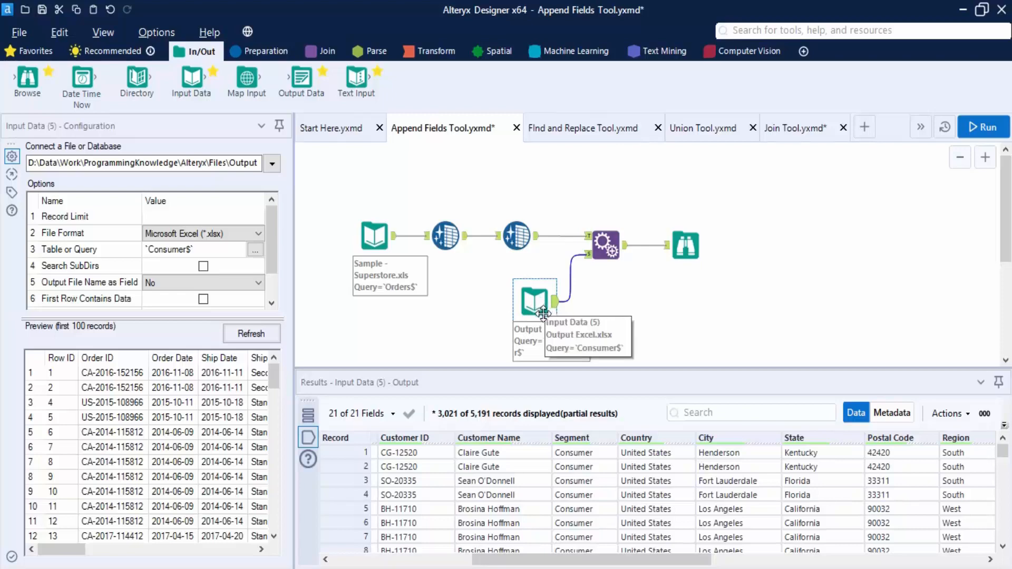
{"action": "left_click", "coordinate": [375, 234]}
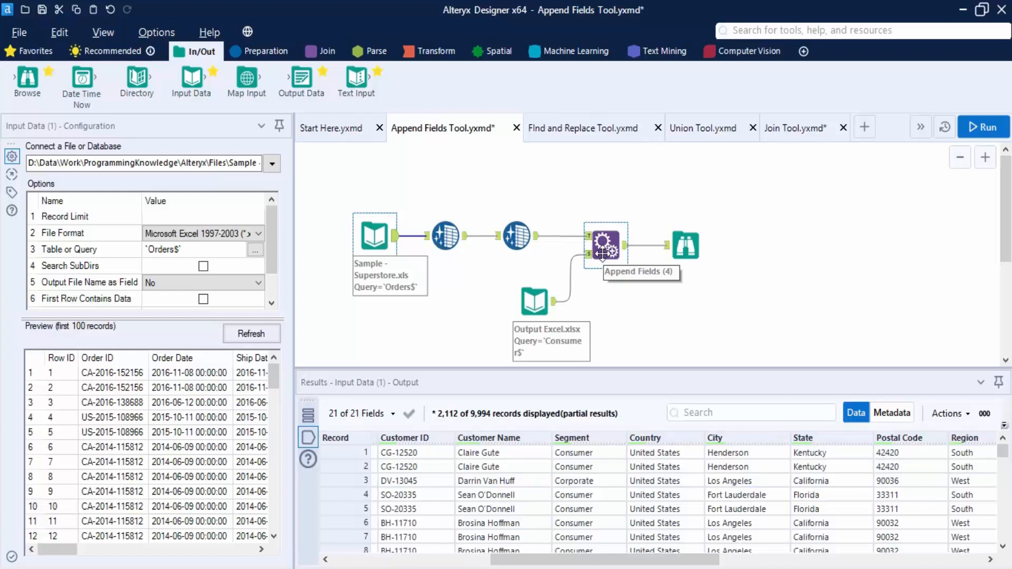
{"action": "left_click", "coordinate": [685, 244]}
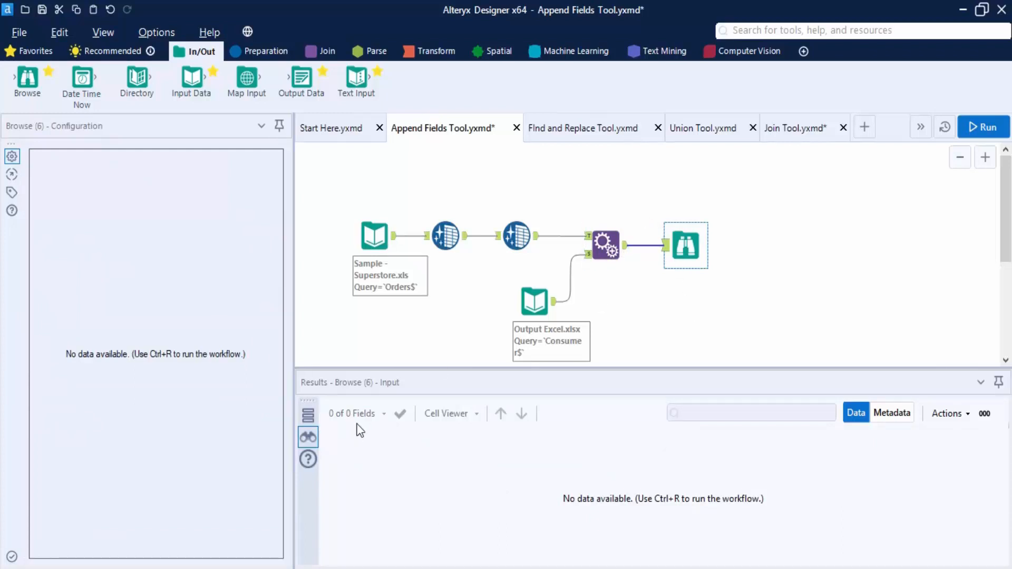
{"action": "left_click", "coordinate": [606, 248]}
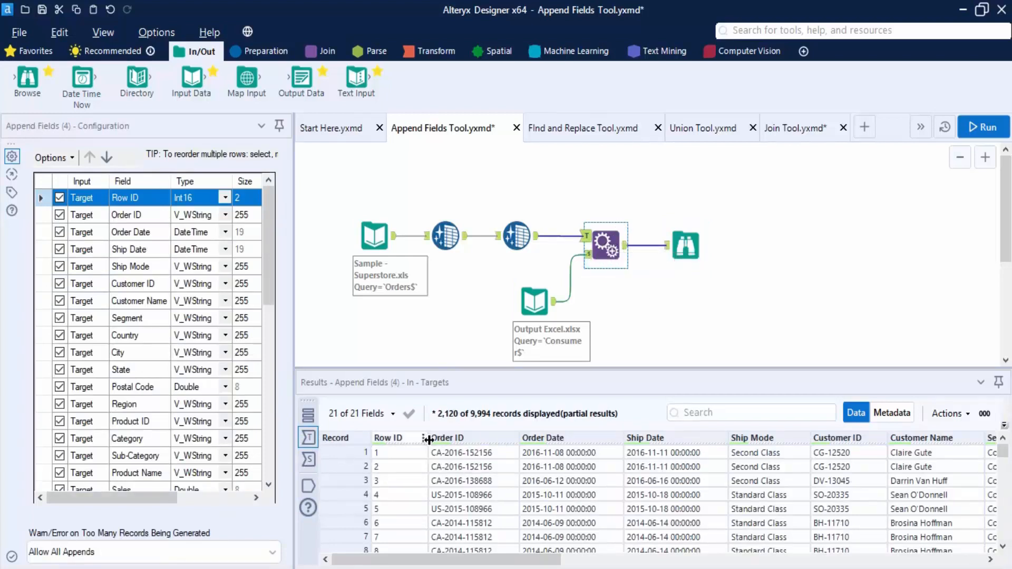
{"action": "left_click", "coordinate": [309, 440]}
{"action": "left_click_drag", "start_coordinate": [849, 559], "coordinate": [349, 536]}
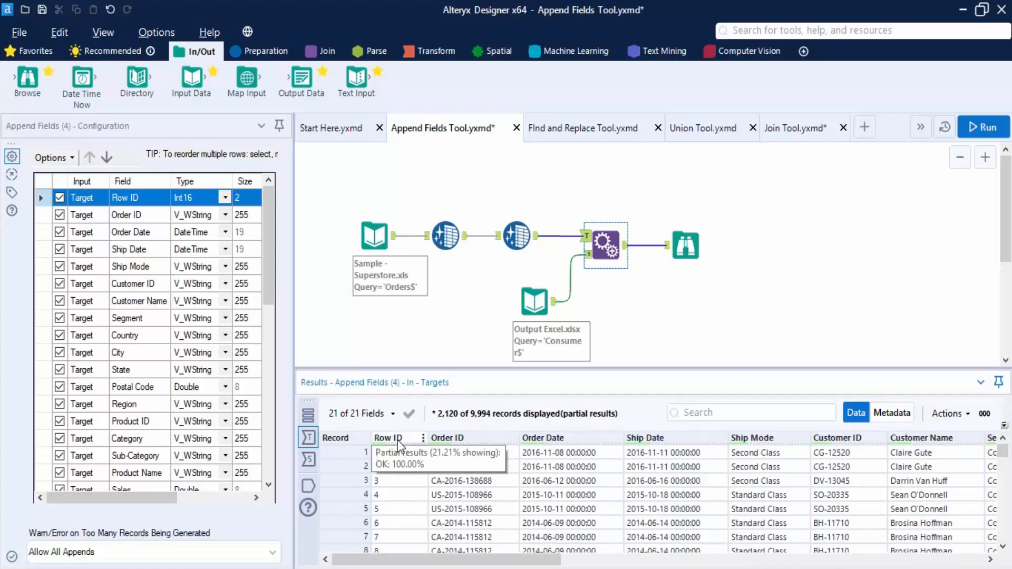
{"action": "left_click", "coordinate": [308, 459]}
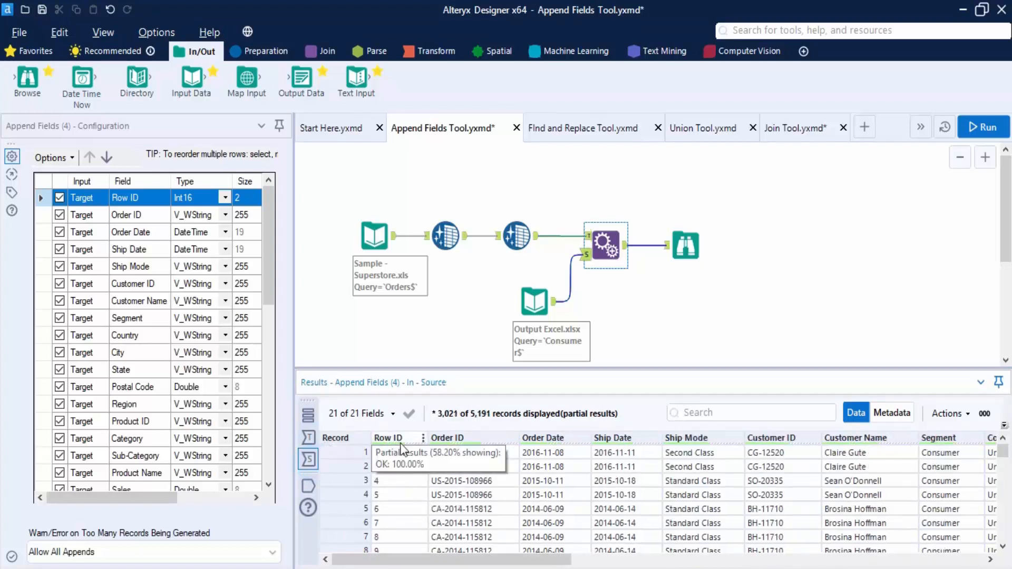
{"action": "left_click_drag", "start_coordinate": [467, 559], "coordinate": [513, 560]}
Step: Run the Append Fields workflow and examine the appended records in the Browse tool's results
{"action": "left_click", "coordinate": [677, 246]}
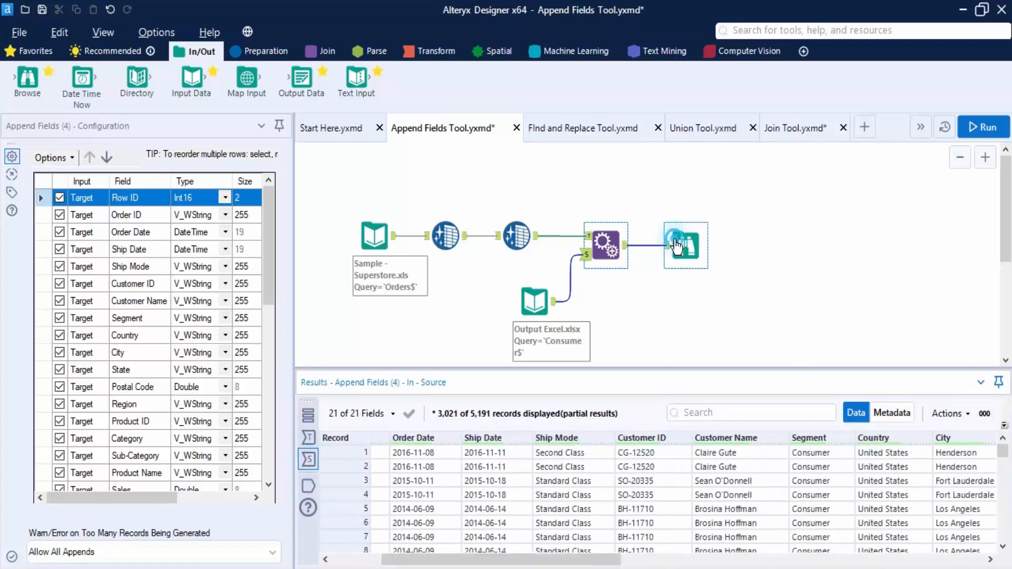
{"action": "left_click", "coordinate": [981, 126]}
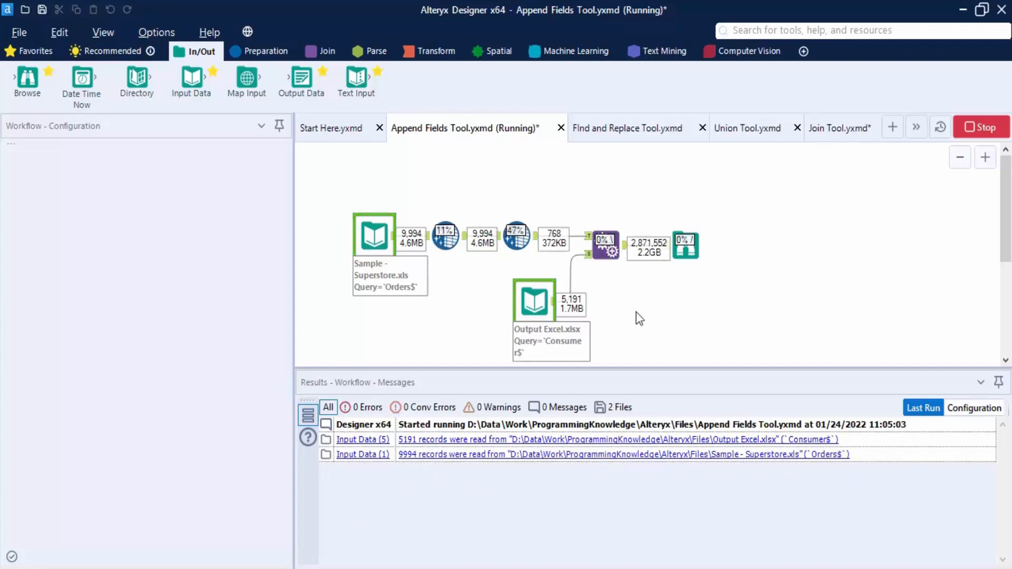
{"action": "left_click", "coordinate": [515, 243]}
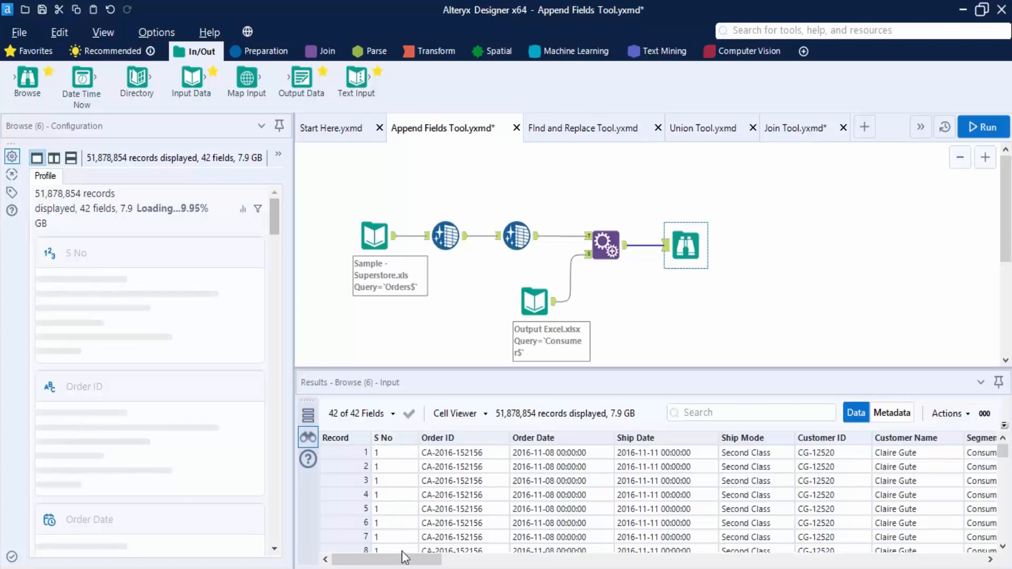
{"action": "mouse_move", "coordinate": [406, 557]}
{"action": "left_mouse_down"}
{"action": "mouse_move", "coordinate": [605, 553]}
{"action": "mouse_move", "coordinate": [416, 548]}
{"action": "left_mouse_up"}
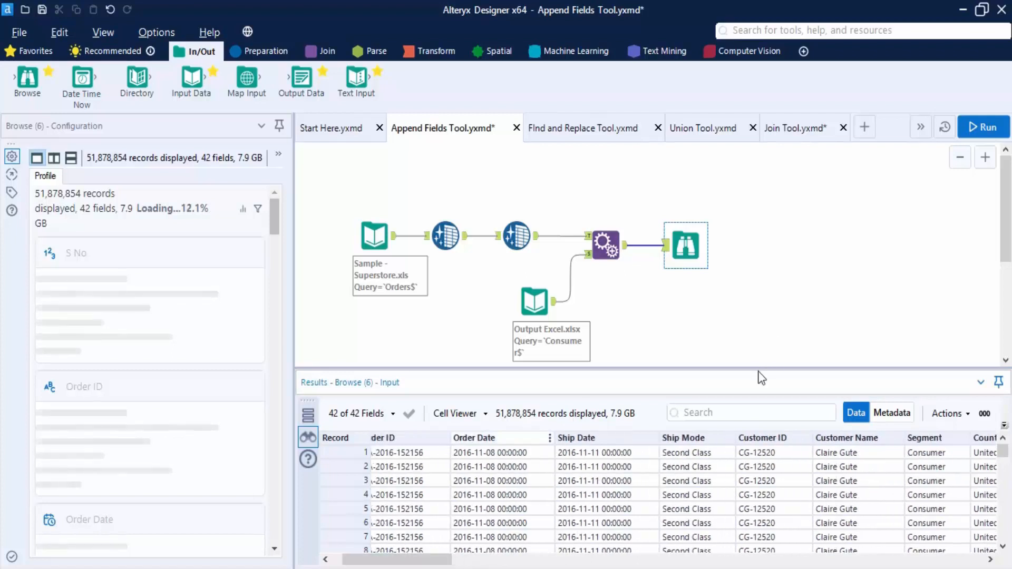
{"action": "left_click_drag", "start_coordinate": [758, 367], "coordinate": [759, 351]}
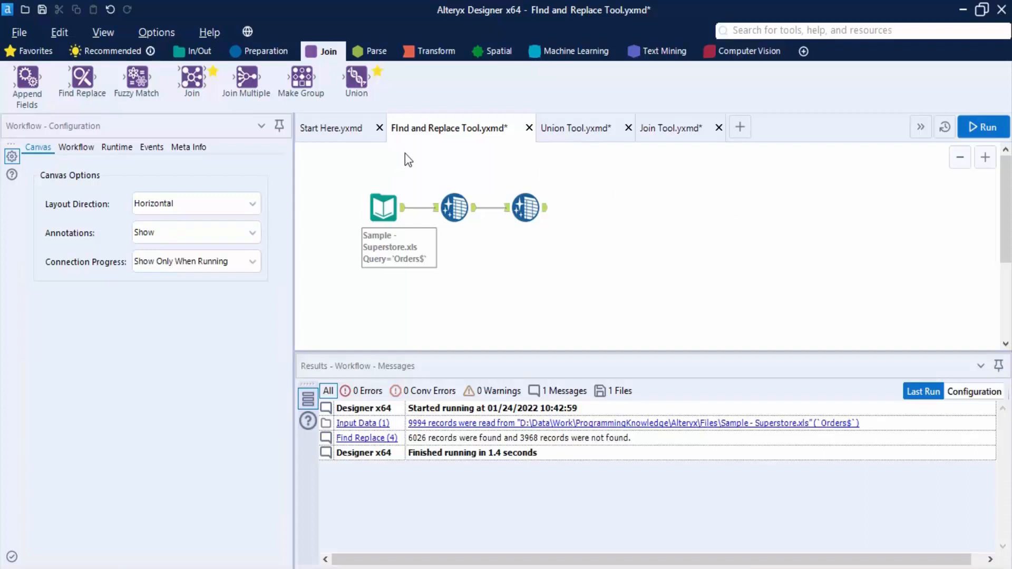
Step: Add a Find Replace tool to the Find and Replace workflow and connect the Superstore Orders stream to its R input
{"action": "left_click_drag", "start_coordinate": [348, 170], "coordinate": [548, 255]}
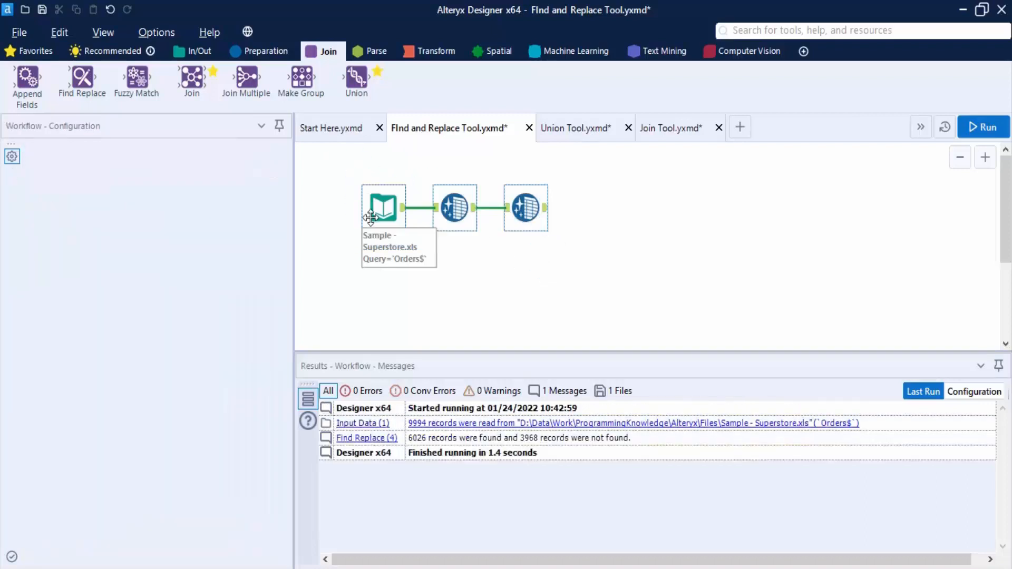
{"action": "left_click", "coordinate": [371, 218]}
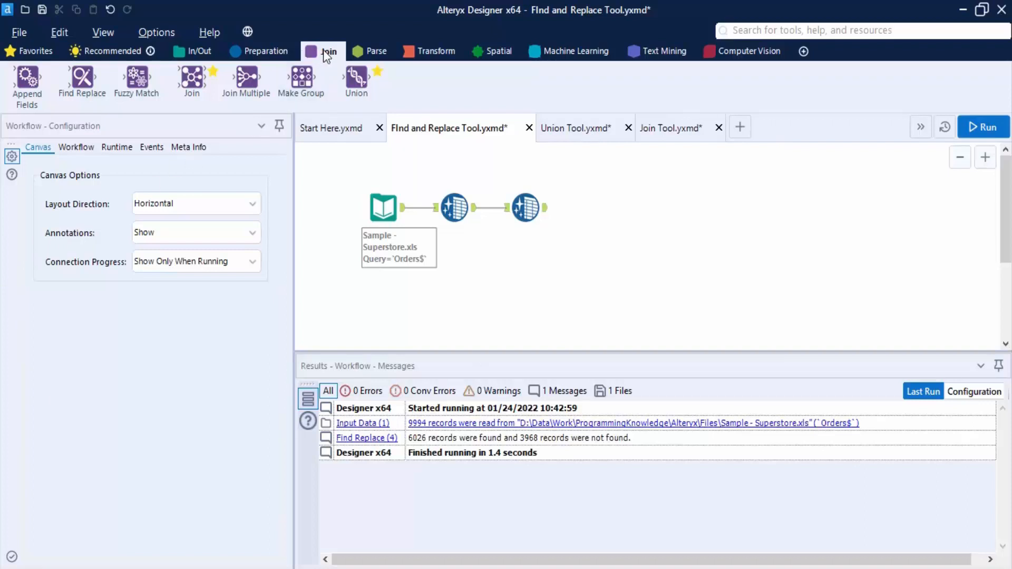
{"action": "left_click_drag", "start_coordinate": [84, 87], "coordinate": [645, 214]}
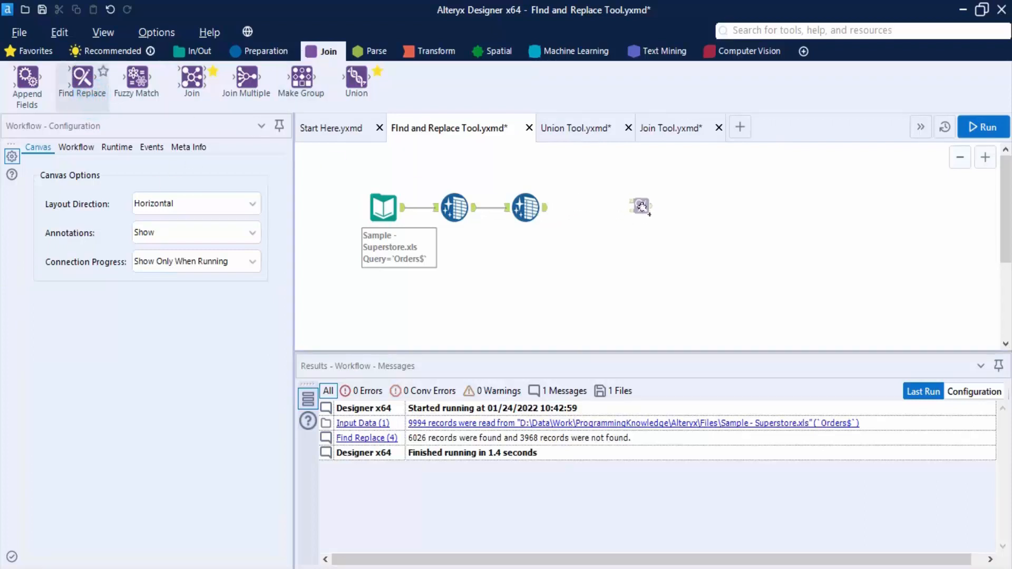
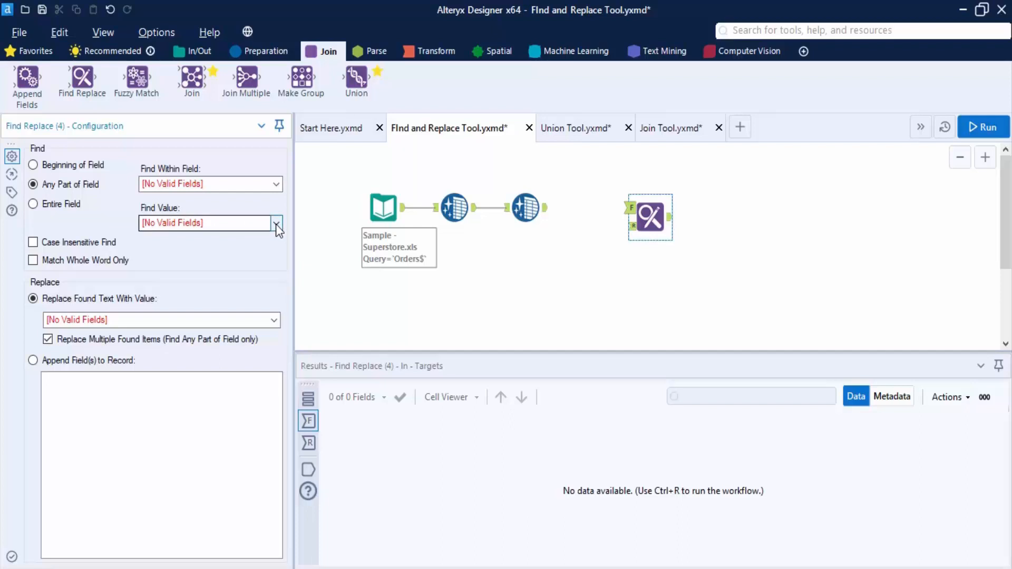
{"action": "left_click", "coordinate": [613, 283]}
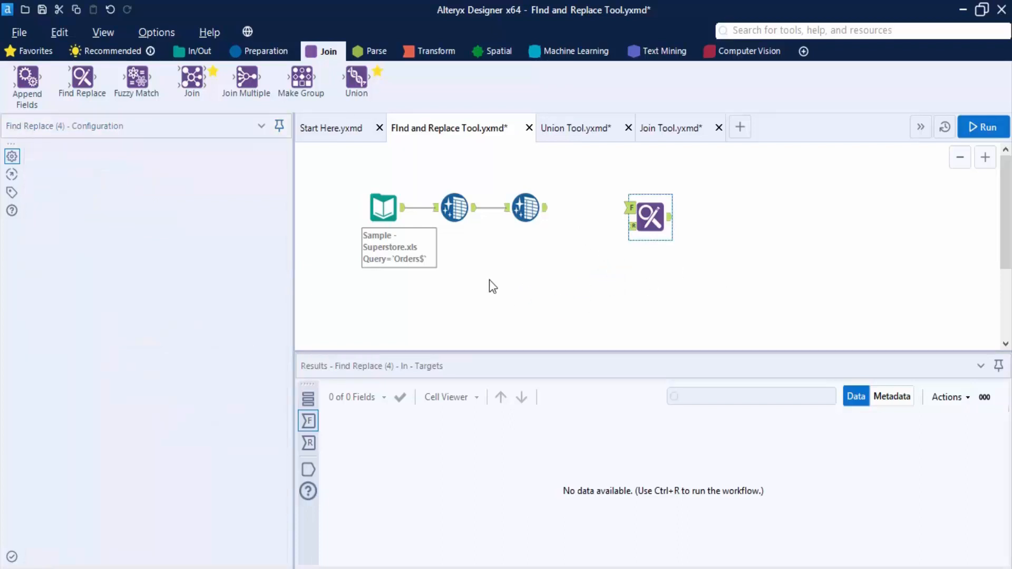
{"action": "key", "text": "ctrl+r"}
{"action": "left_click", "coordinate": [381, 216]}
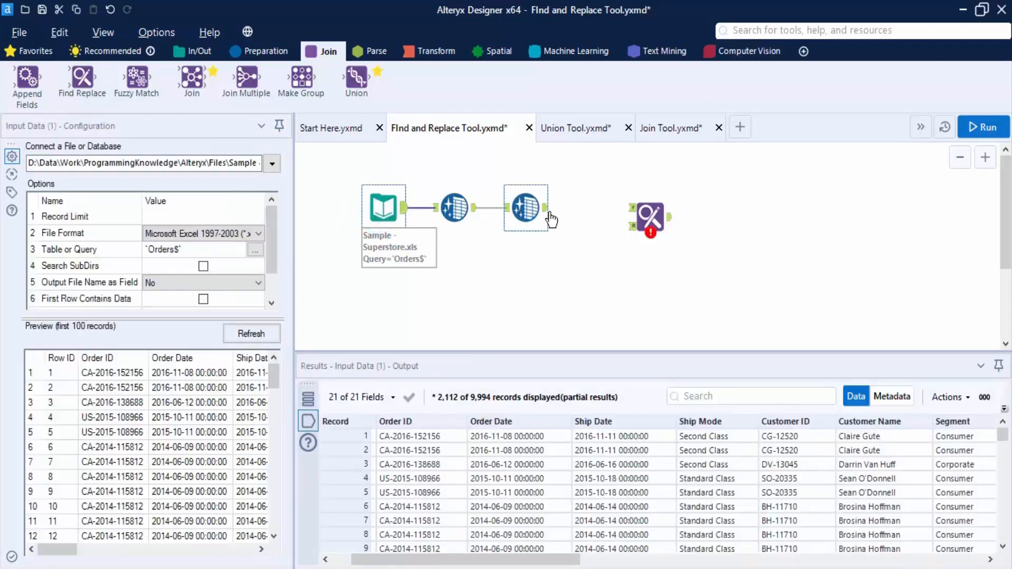
{"action": "left_click_drag", "start_coordinate": [545, 207], "coordinate": [633, 227]}
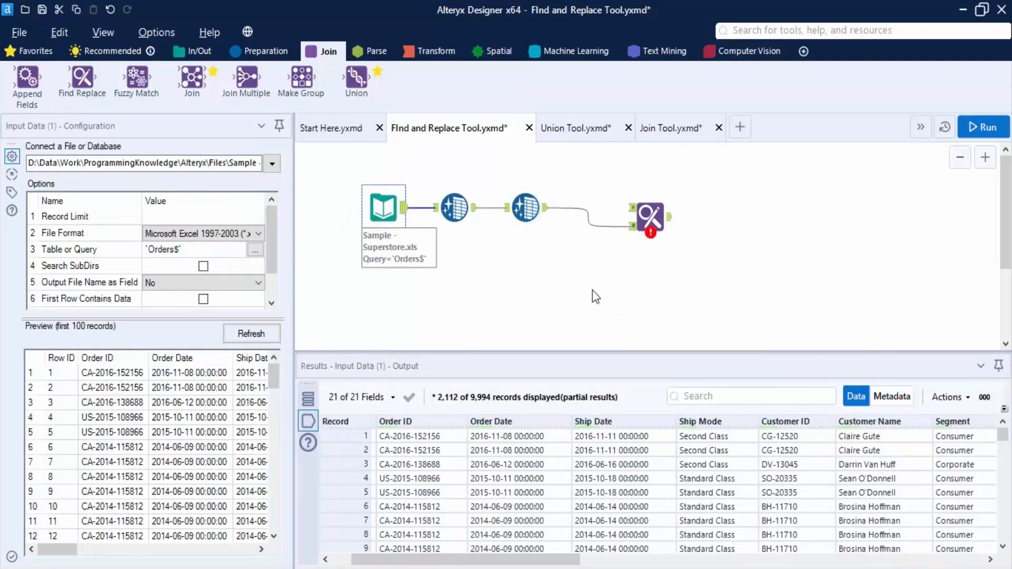
Step: Add a second Input Data tool above the Superstore Orders stream, moving the stream's tools down to make room
{"action": "left_click", "coordinate": [189, 57]}
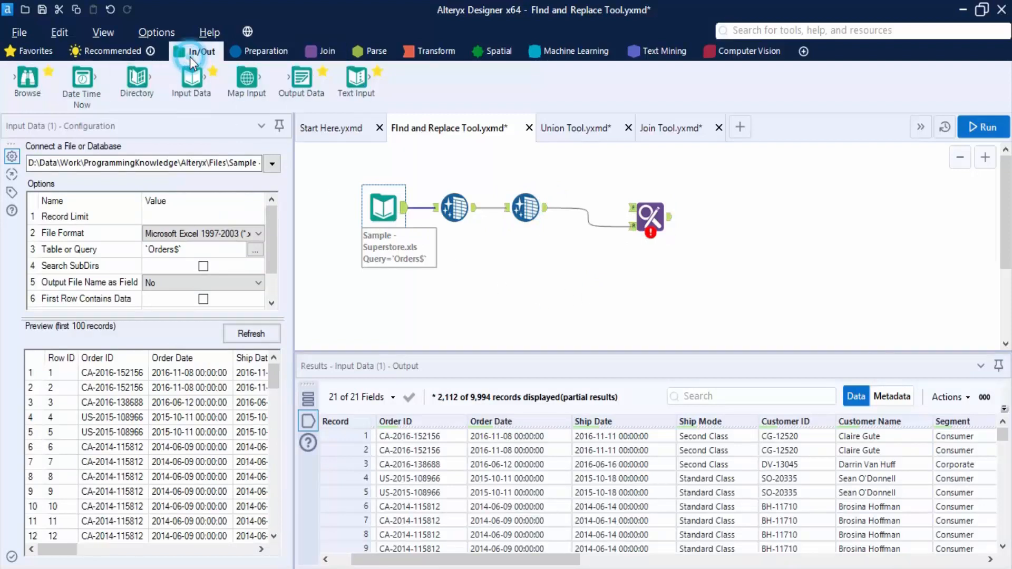
{"action": "left_click_drag", "start_coordinate": [180, 90], "coordinate": [525, 169]}
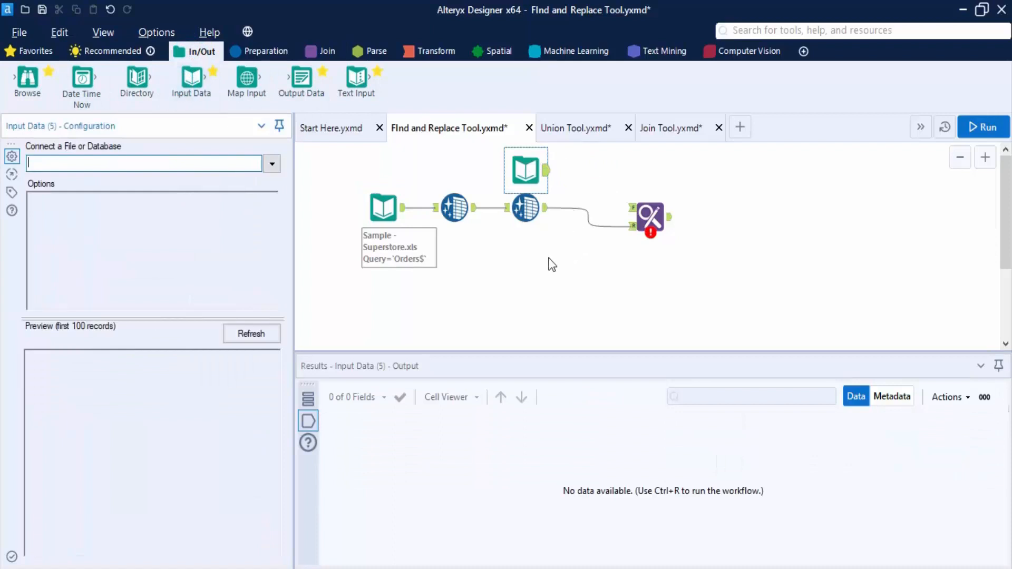
{"action": "left_click_drag", "start_coordinate": [332, 177], "coordinate": [537, 277]}
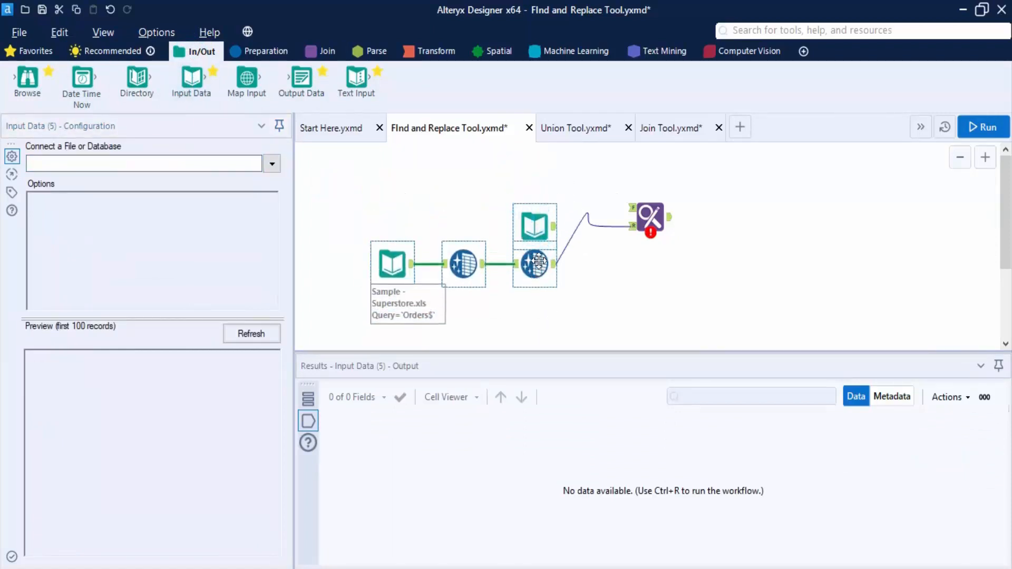
{"action": "left_click", "coordinate": [639, 267]}
{"action": "key", "text": "ctrl+r"}
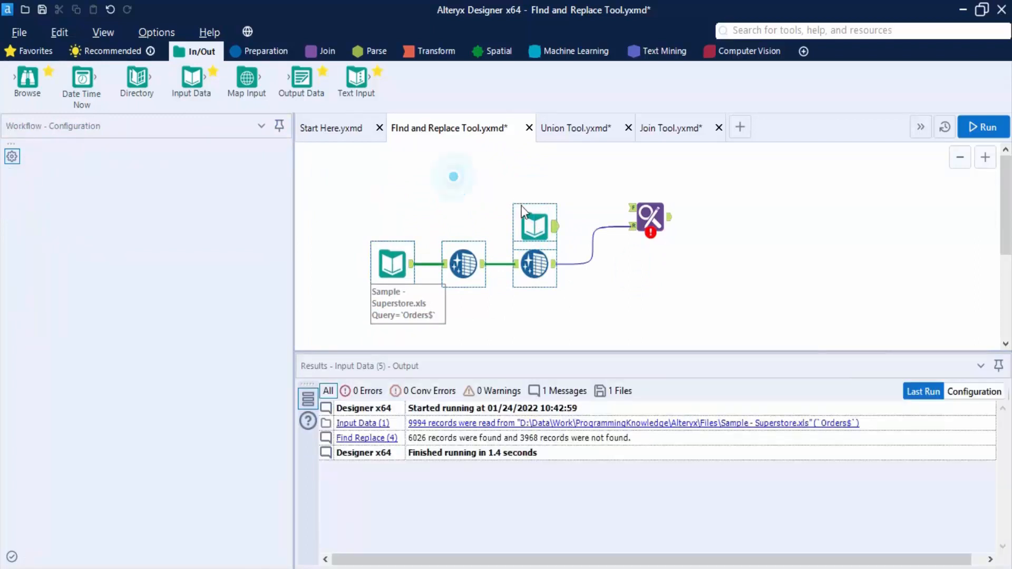
{"action": "left_click_drag", "start_coordinate": [529, 225], "coordinate": [520, 179]}
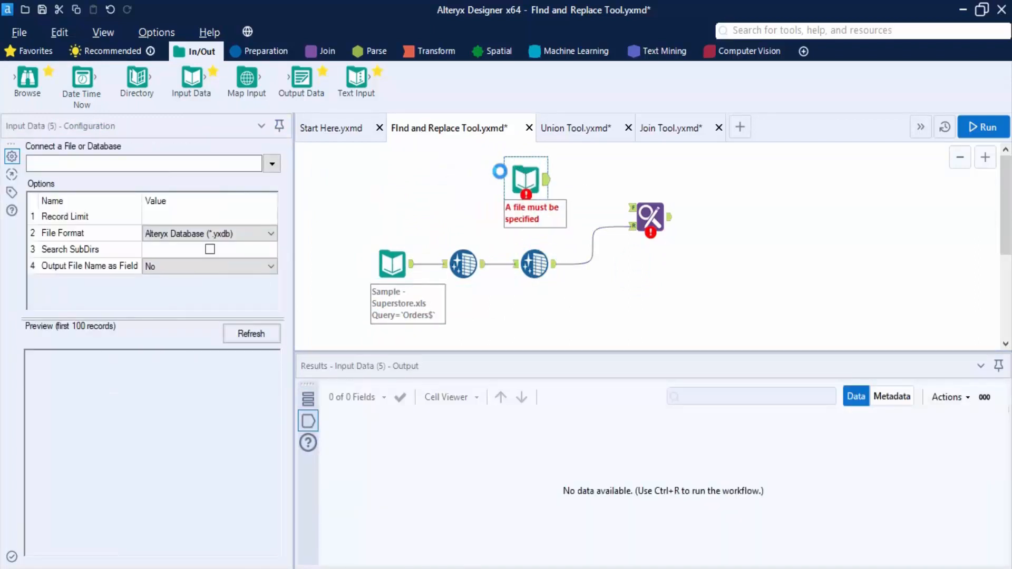
{"action": "left_click", "coordinate": [501, 172]}
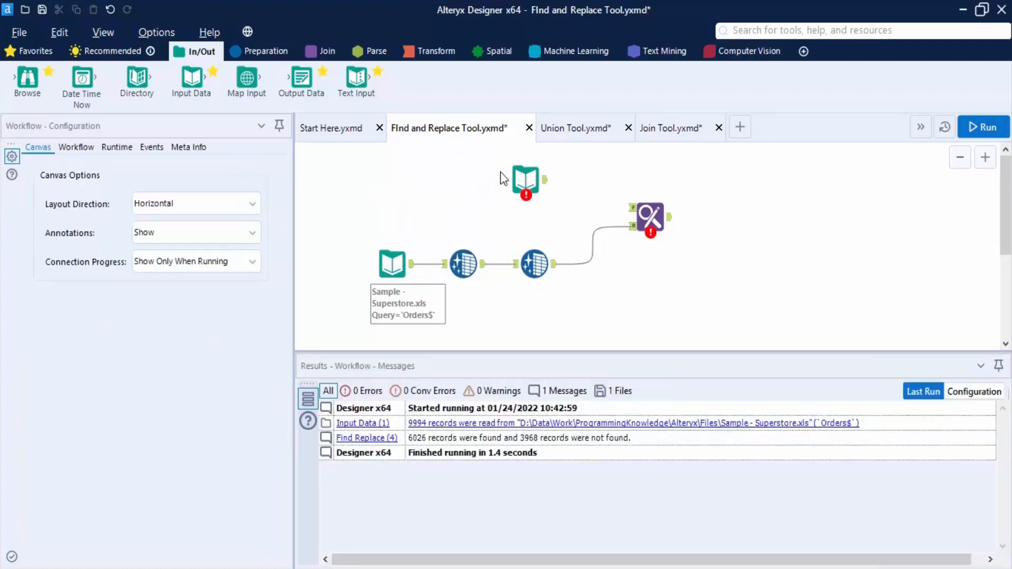
{"action": "left_click", "coordinate": [525, 179]}
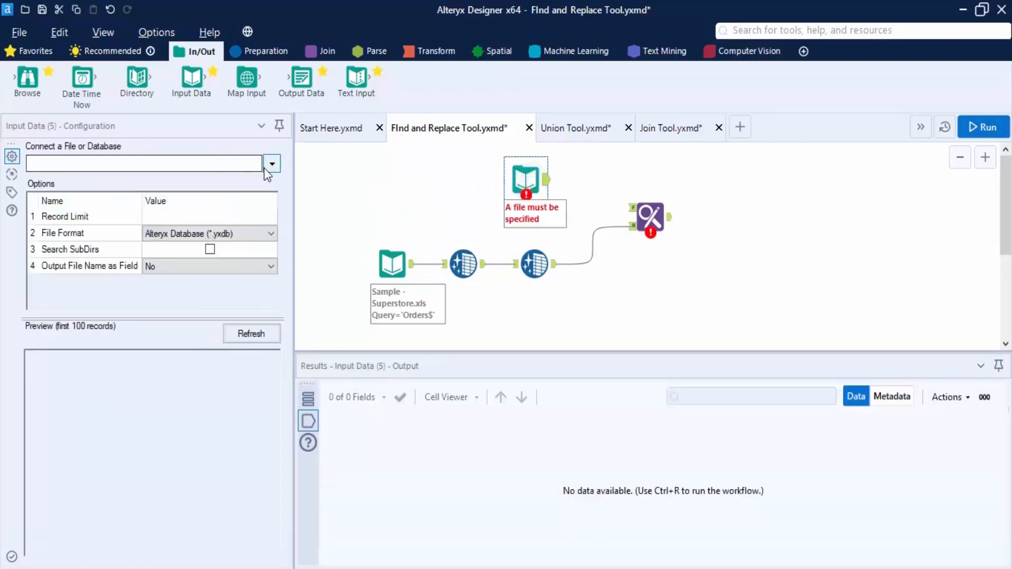
{"action": "left_click", "coordinate": [271, 164]}
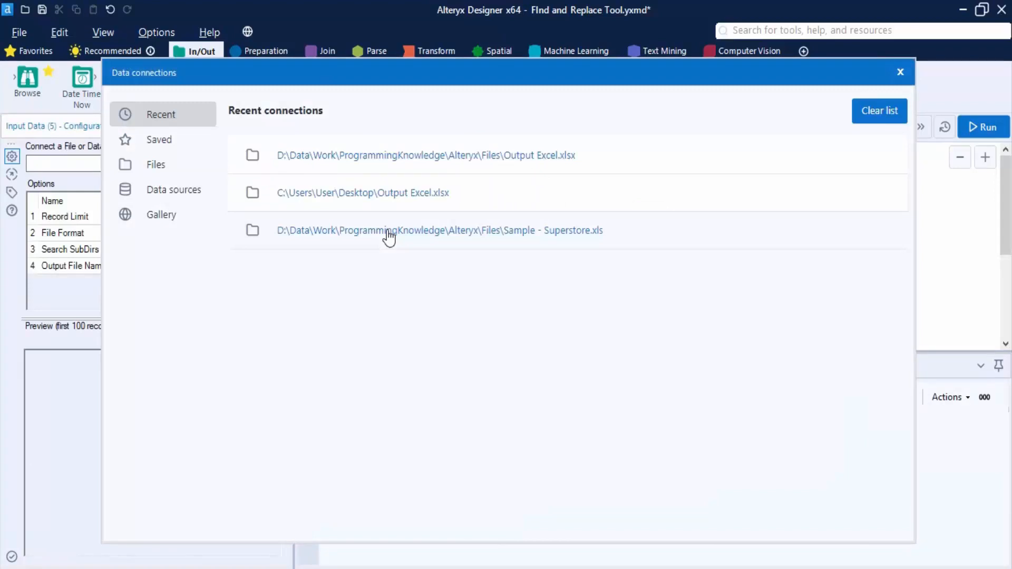
{"action": "left_click", "coordinate": [444, 198]}
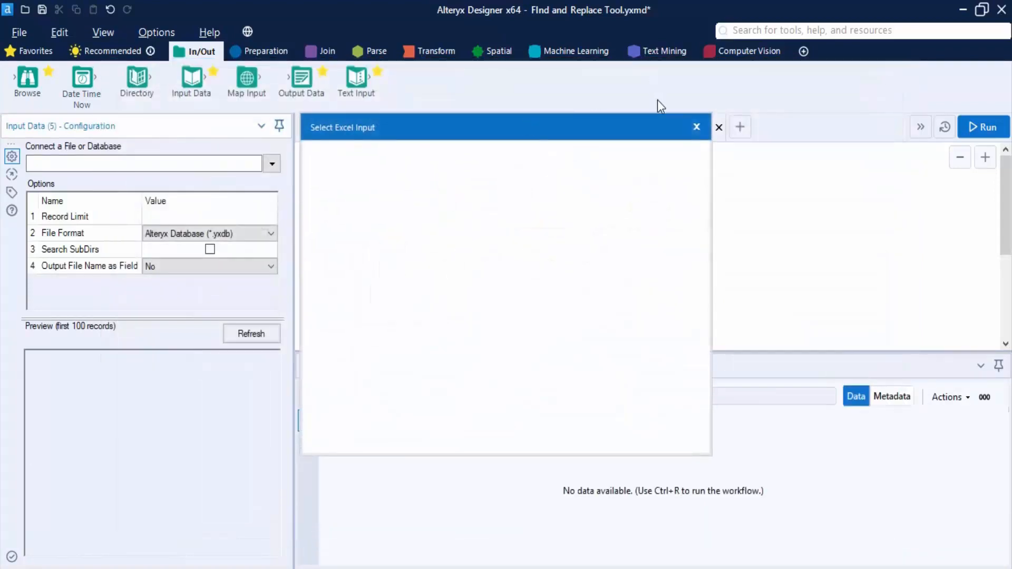
{"action": "left_click", "coordinate": [696, 127]}
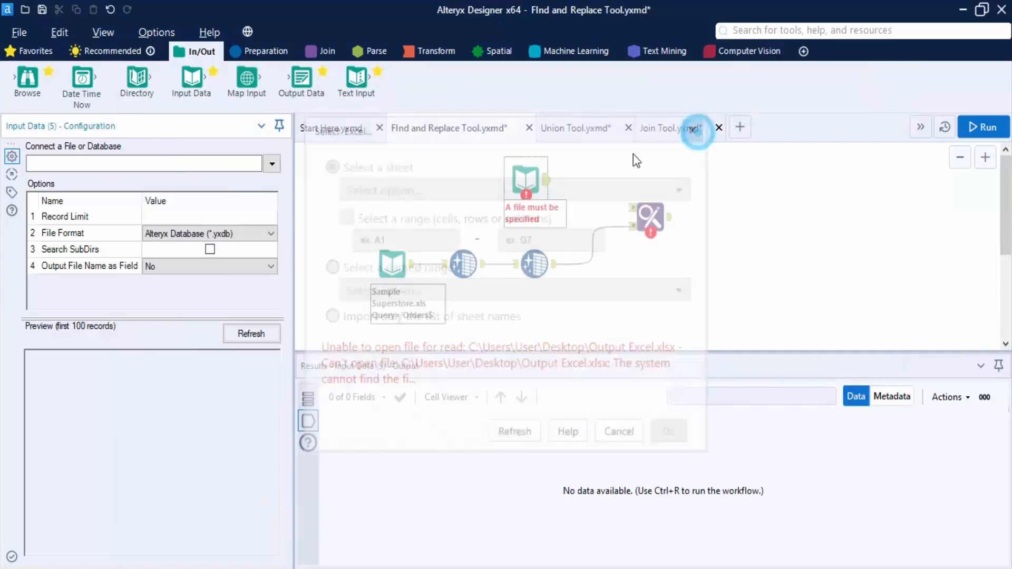
Step: Load the Consumer sheet of Output Excel.xlsx from the Alteryx Files folder and connect it to the Find Replace tool's F input
{"action": "left_click", "coordinate": [272, 163]}
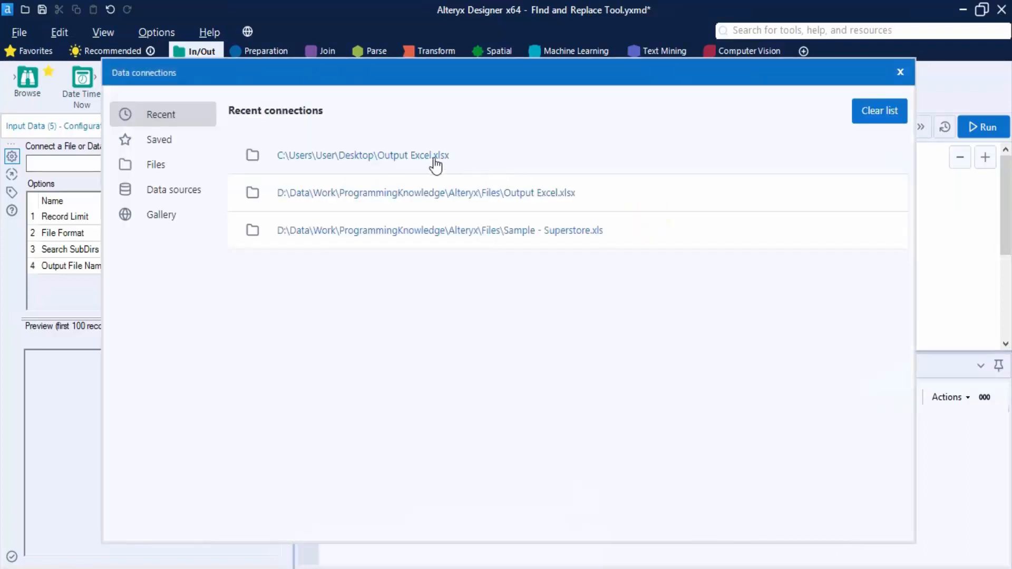
{"action": "left_click", "coordinate": [444, 193]}
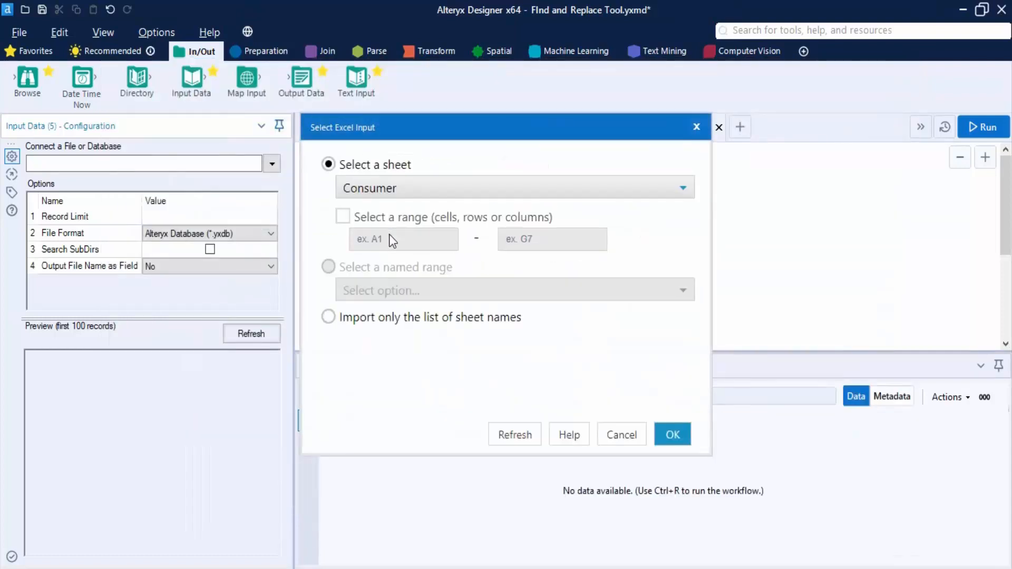
{"action": "left_click", "coordinate": [679, 436]}
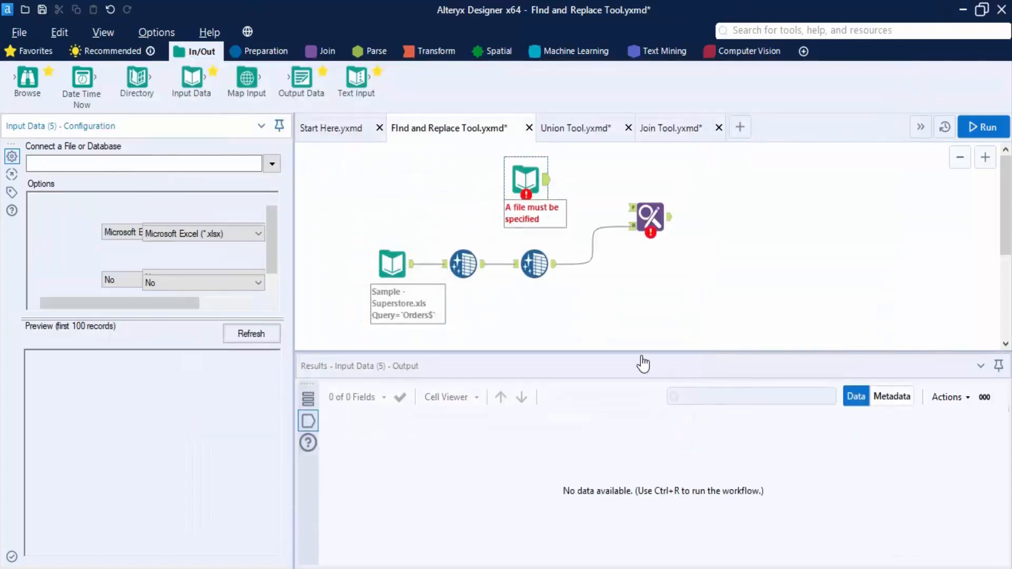
{"action": "mouse_move", "coordinate": [550, 186]}
{"action": "left_mouse_down"}
{"action": "mouse_move", "coordinate": [653, 220]}
{"action": "mouse_move", "coordinate": [630, 207]}
{"action": "left_mouse_up"}
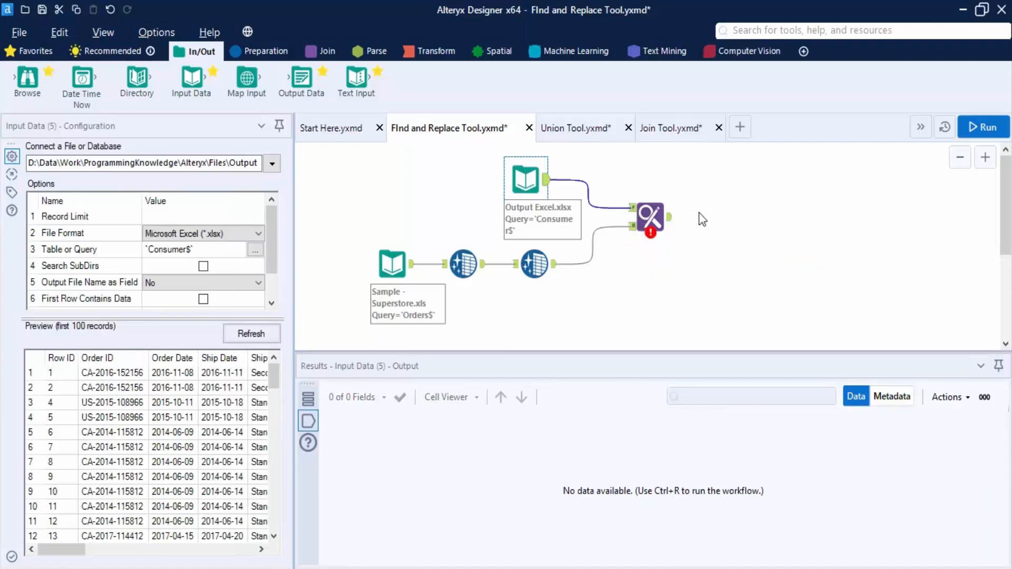
{"action": "left_click", "coordinate": [661, 205]}
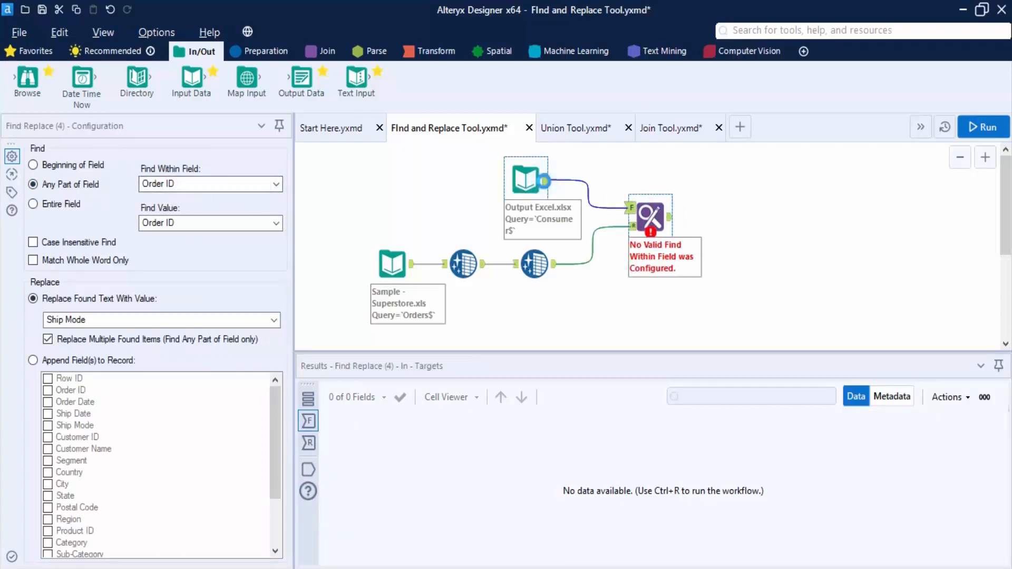
{"action": "left_click", "coordinate": [543, 186]}
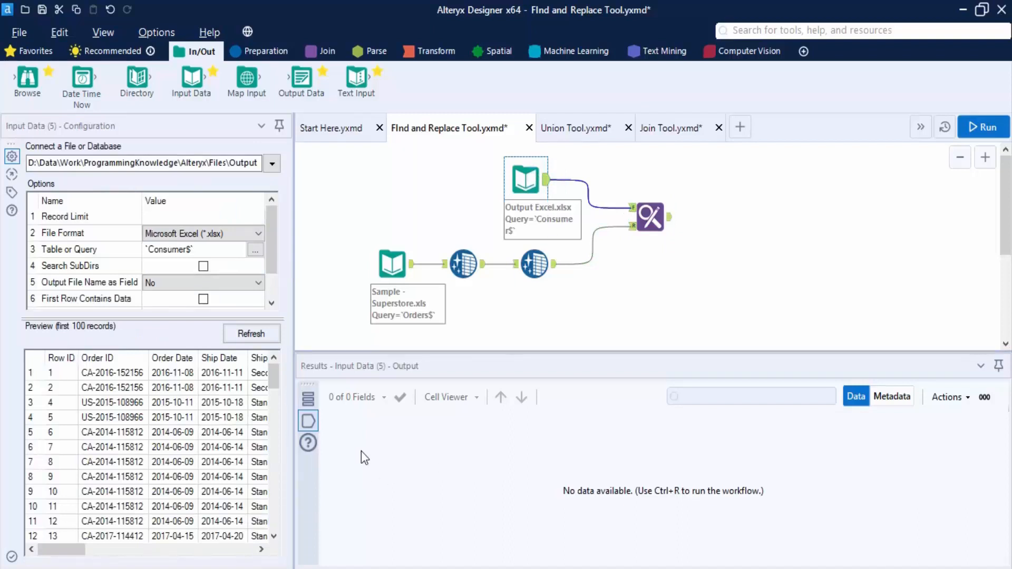
Step: Examine the category, sub-category and product columns in the Consumer preview and in the last Data Cleansing tool's output
{"action": "left_click", "coordinate": [298, 423]}
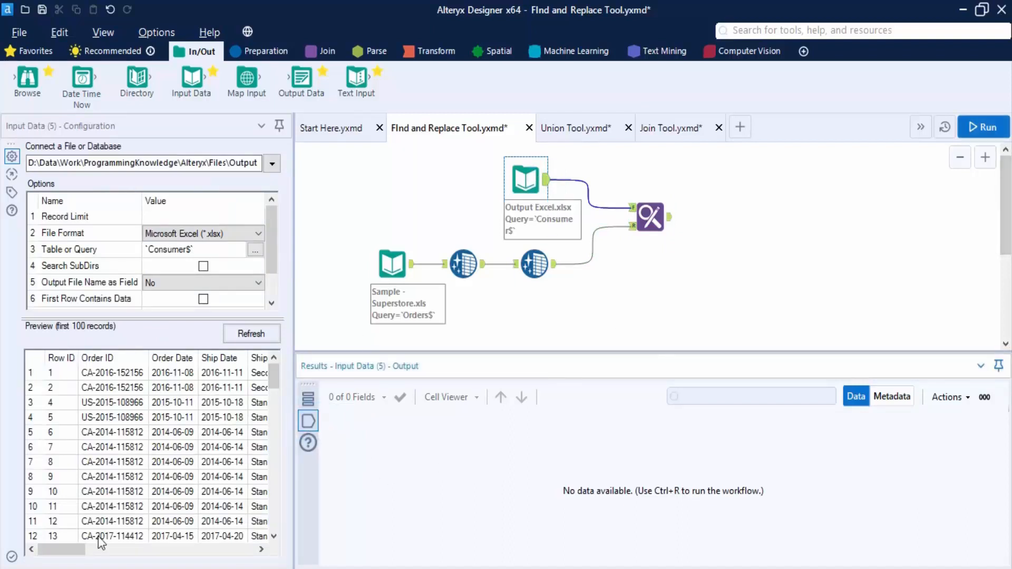
{"action": "left_click_drag", "start_coordinate": [74, 550], "coordinate": [185, 563]}
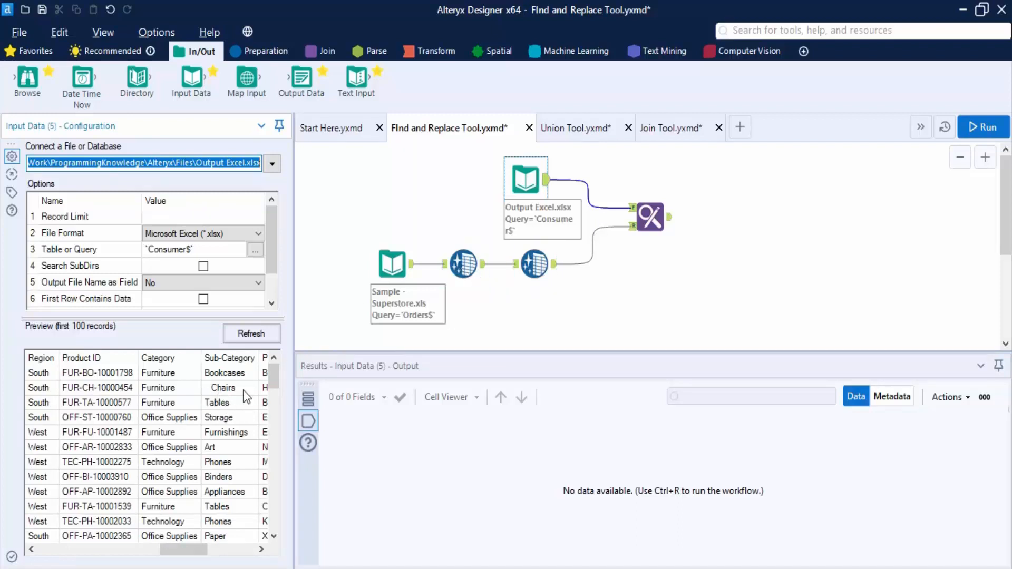
{"action": "left_click", "coordinate": [554, 265]}
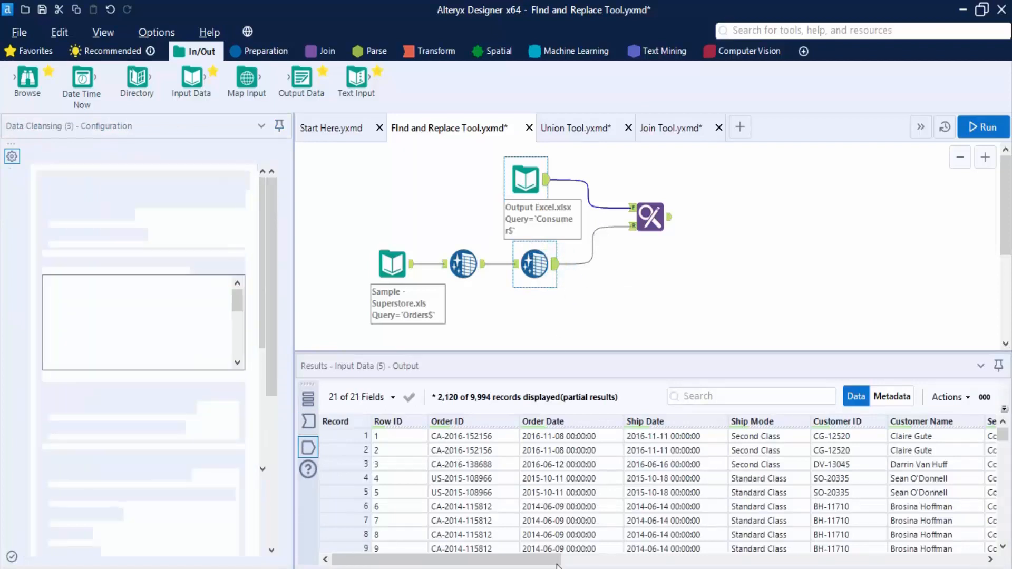
{"action": "left_click_drag", "start_coordinate": [550, 563], "coordinate": [862, 515]}
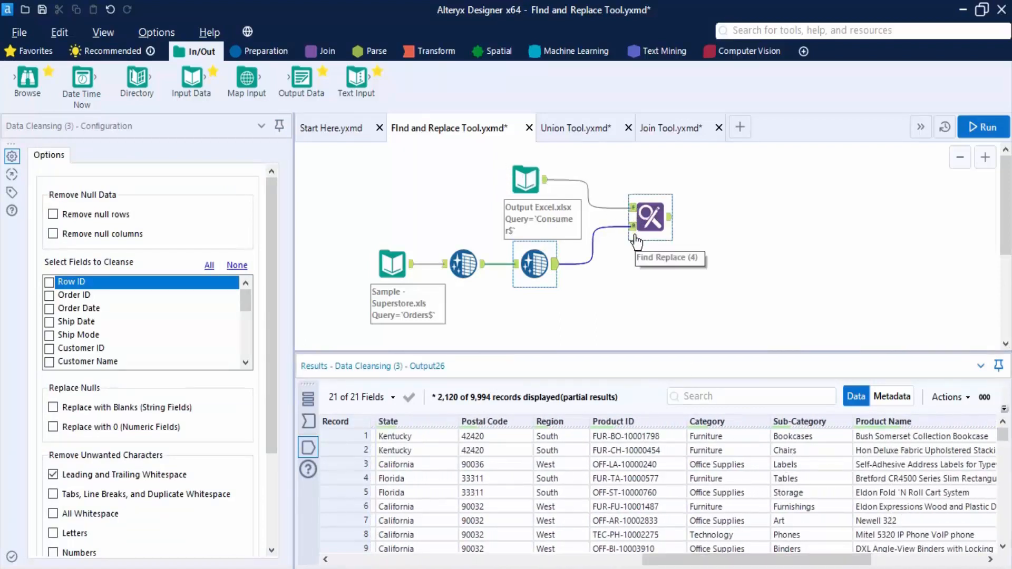
Step: Configure the Find Replace tool to match the entire field, using Sub-Category as both the field searched and the find value
{"action": "left_click", "coordinate": [704, 250]}
{"action": "left_click", "coordinate": [655, 217]}
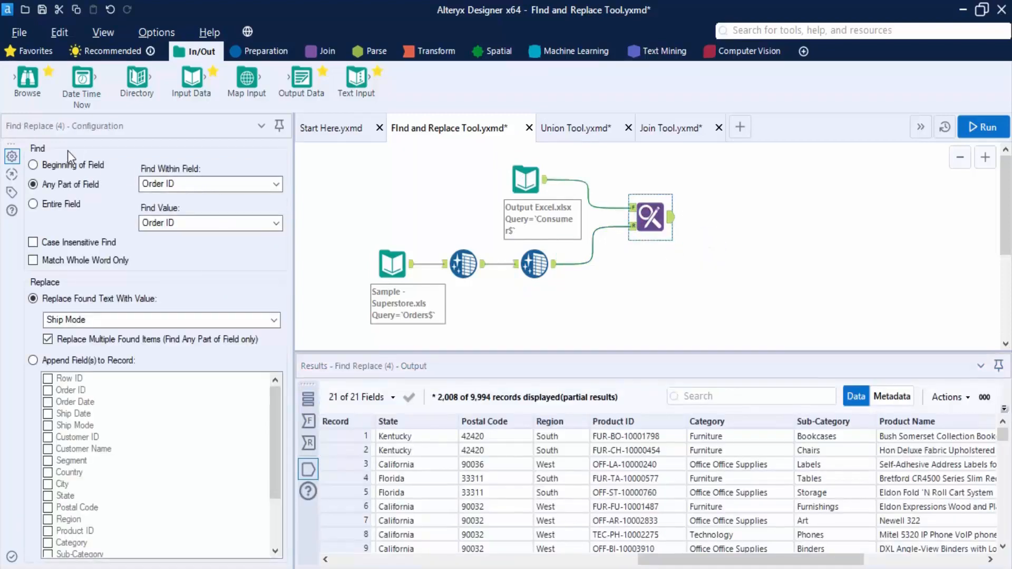
{"action": "left_click", "coordinate": [51, 205]}
{"action": "left_click", "coordinate": [202, 189]}
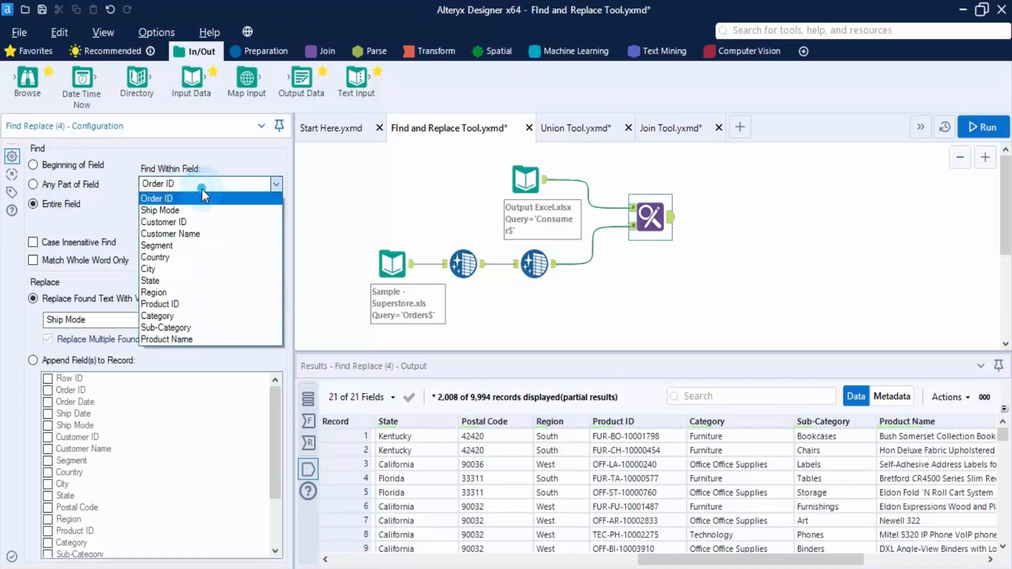
{"action": "left_click", "coordinate": [179, 327]}
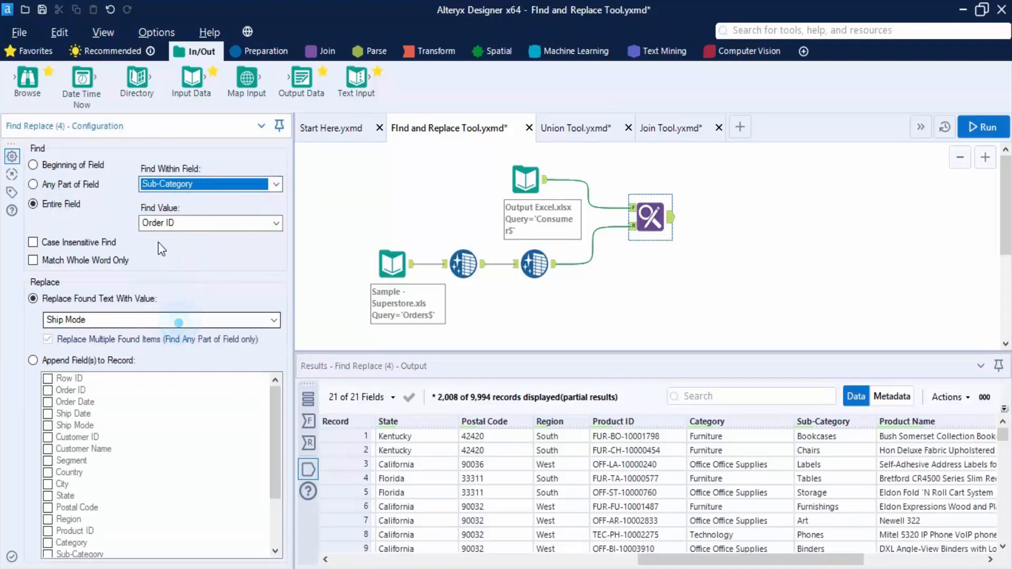
{"action": "left_click", "coordinate": [174, 222]}
{"action": "left_click", "coordinate": [170, 366]}
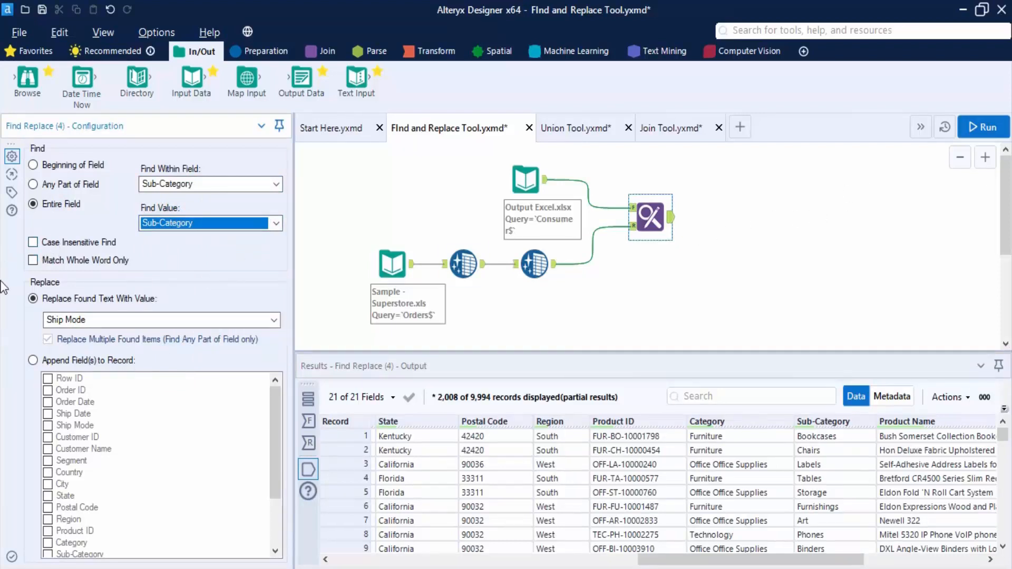
Step: Run the workflow and compare the Find Replace tool's F input, R input and output records
{"action": "left_click", "coordinate": [981, 127]}
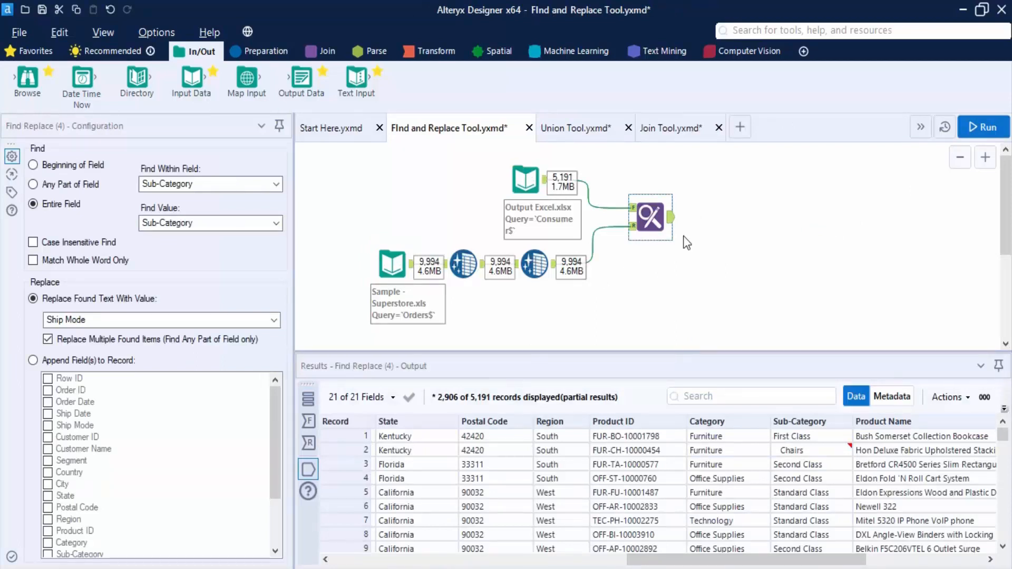
{"action": "left_click", "coordinate": [308, 420]}
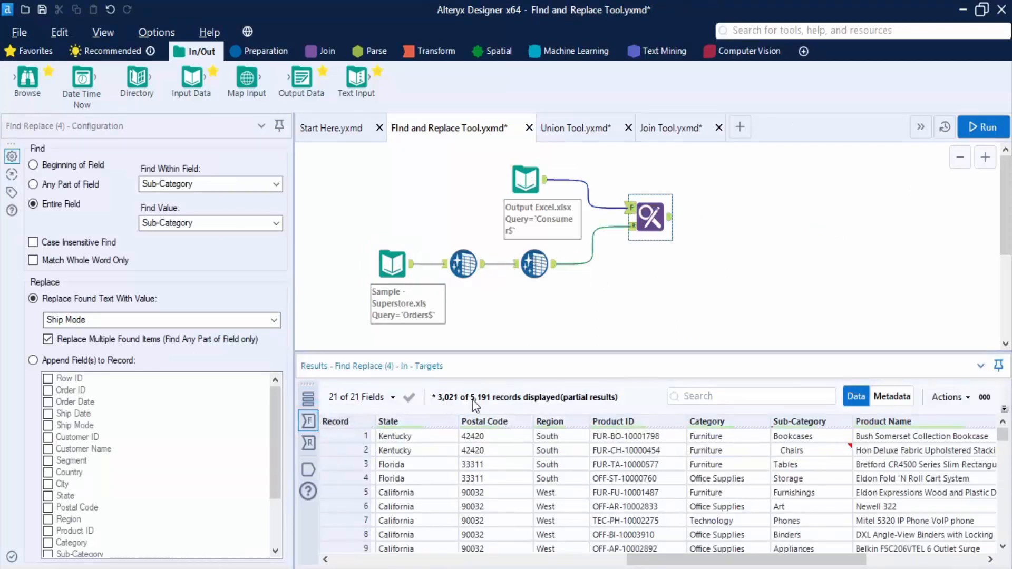
{"action": "left_click", "coordinate": [309, 442]}
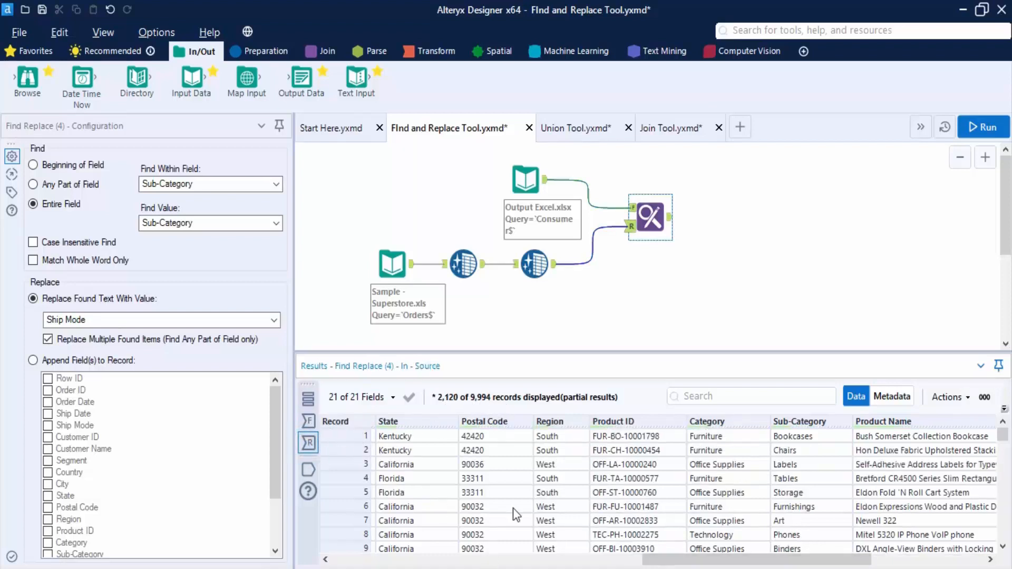
{"action": "left_click", "coordinate": [669, 218]}
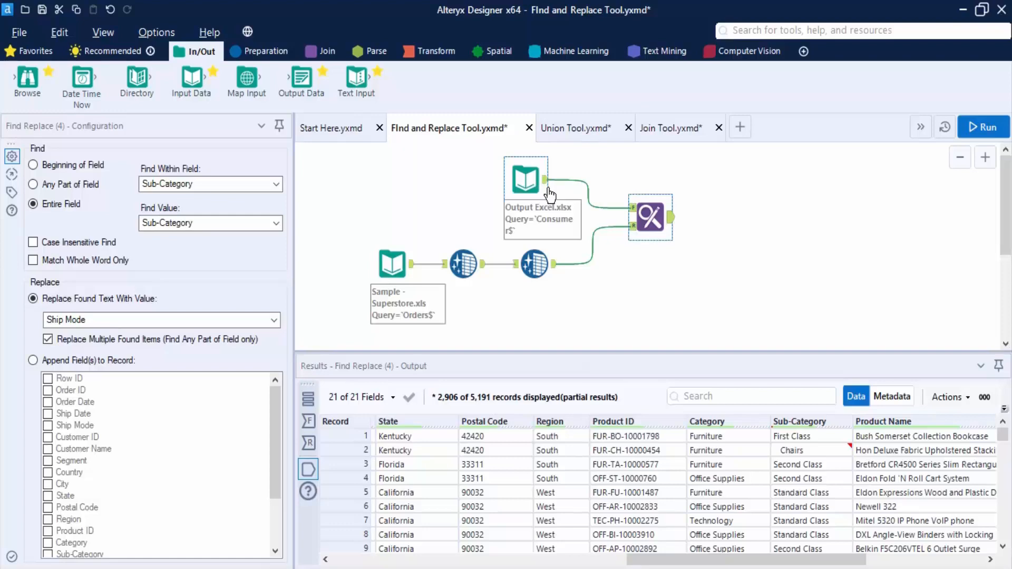
{"action": "left_click_drag", "start_coordinate": [801, 559], "coordinate": [564, 539]}
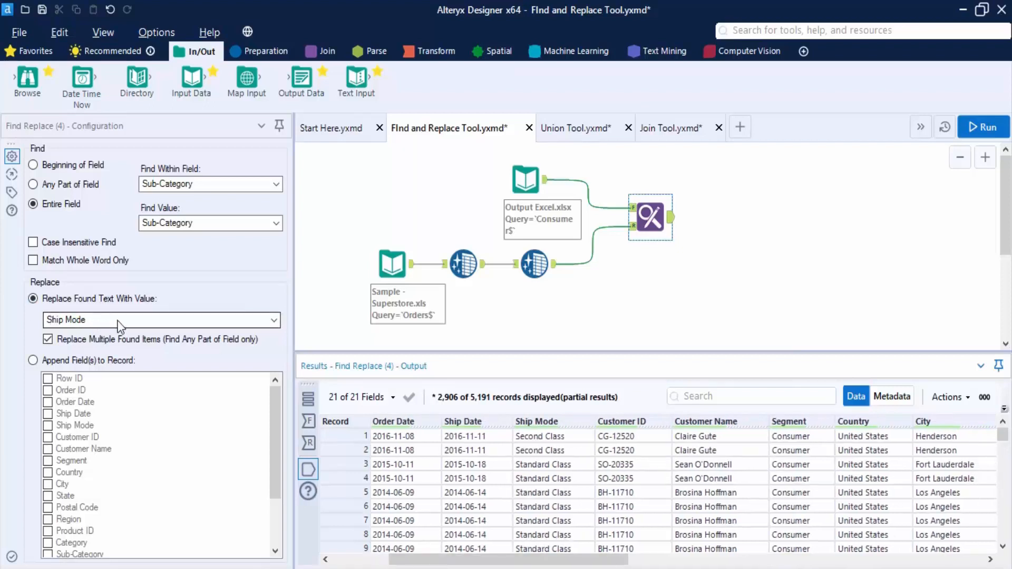
Step: Set Sub-Category as the value that replaces found text, rerun the workflow and review the output
{"action": "left_click", "coordinate": [72, 319]}
{"action": "left_click", "coordinate": [74, 463]}
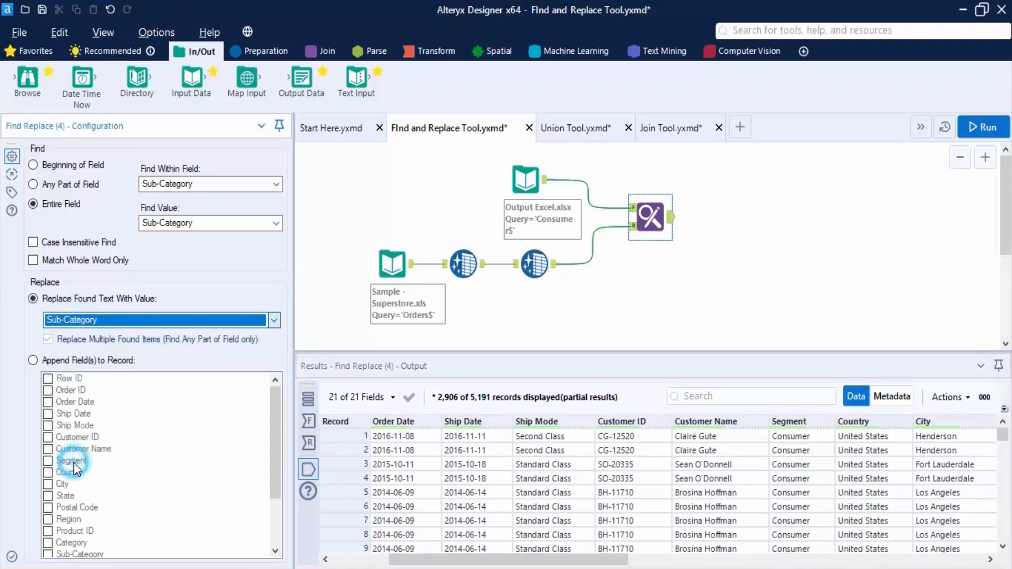
{"action": "left_click", "coordinate": [981, 130]}
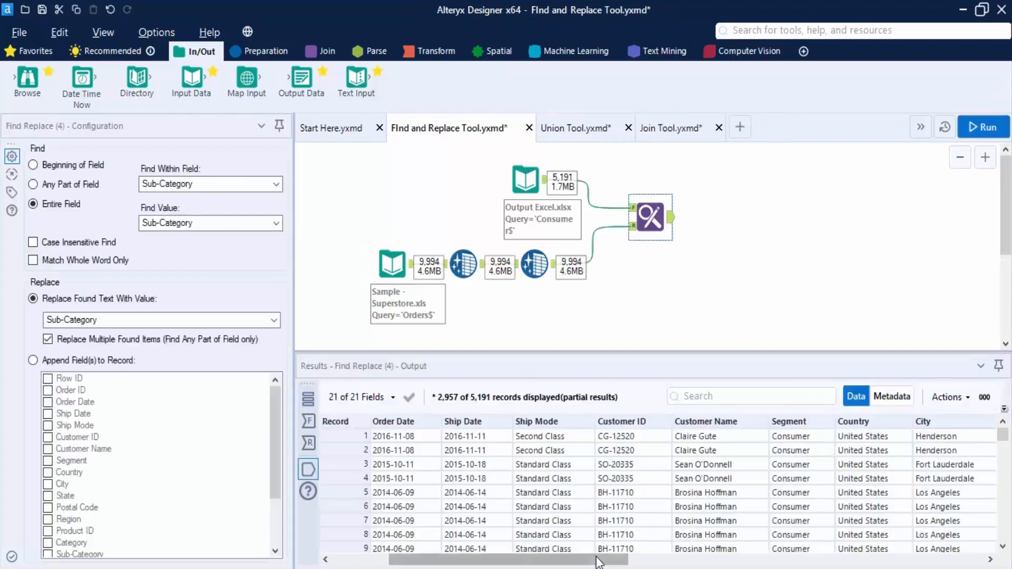
{"action": "mouse_move", "coordinate": [599, 554]}
{"action": "left_mouse_down"}
{"action": "mouse_move", "coordinate": [818, 554]}
{"action": "mouse_move", "coordinate": [604, 542]}
{"action": "mouse_move", "coordinate": [611, 548]}
{"action": "left_mouse_up"}
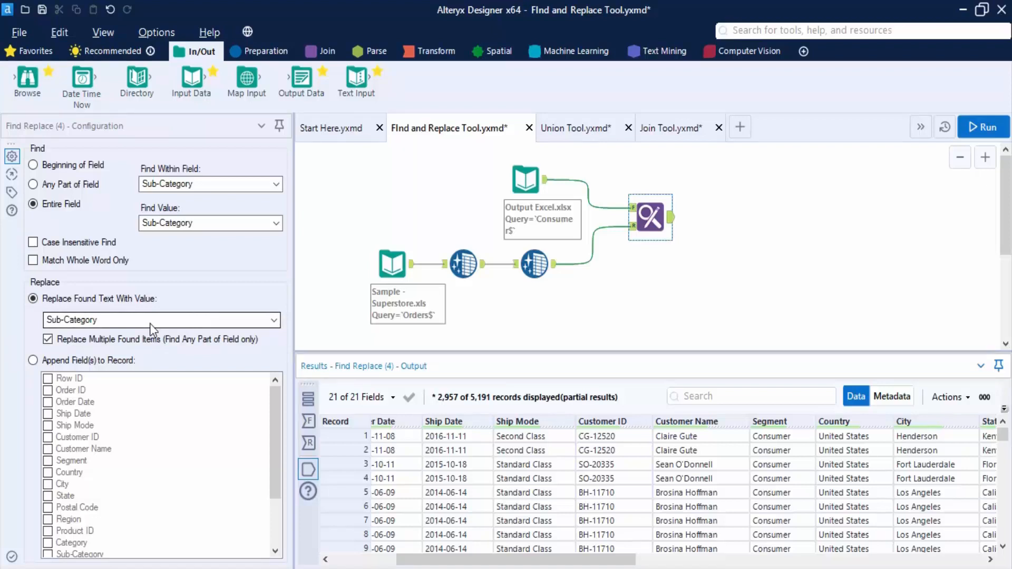
{"action": "left_click", "coordinate": [128, 344]}
{"action": "left_click", "coordinate": [48, 340]}
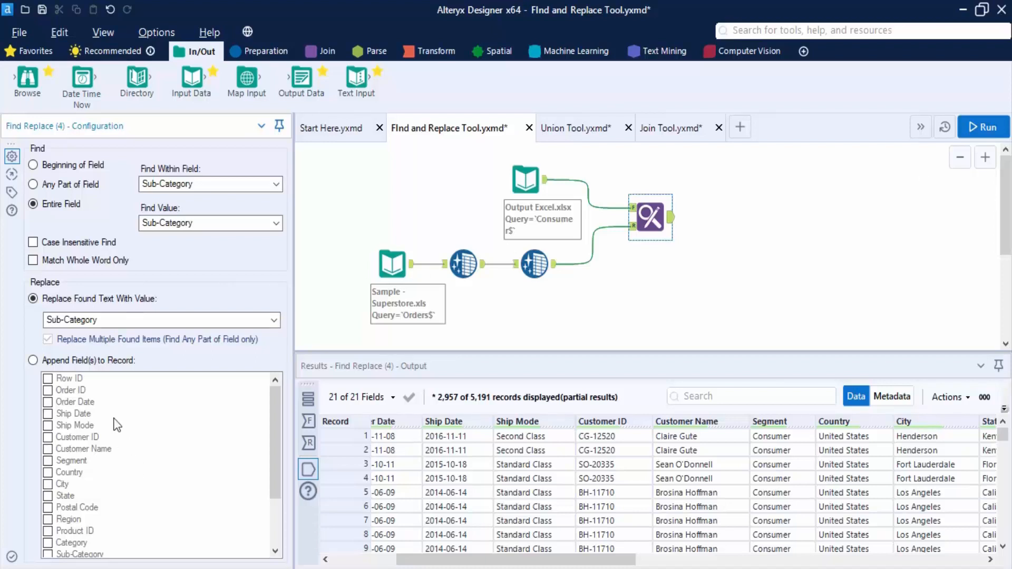
Step: Switch Find Replace to appending the Category and Product Name fields to each record, and run the workflow
{"action": "left_click", "coordinate": [32, 360]}
{"action": "scroll", "coordinate": [58, 514], "scroll_direction": "down", "scroll_amount": 2}
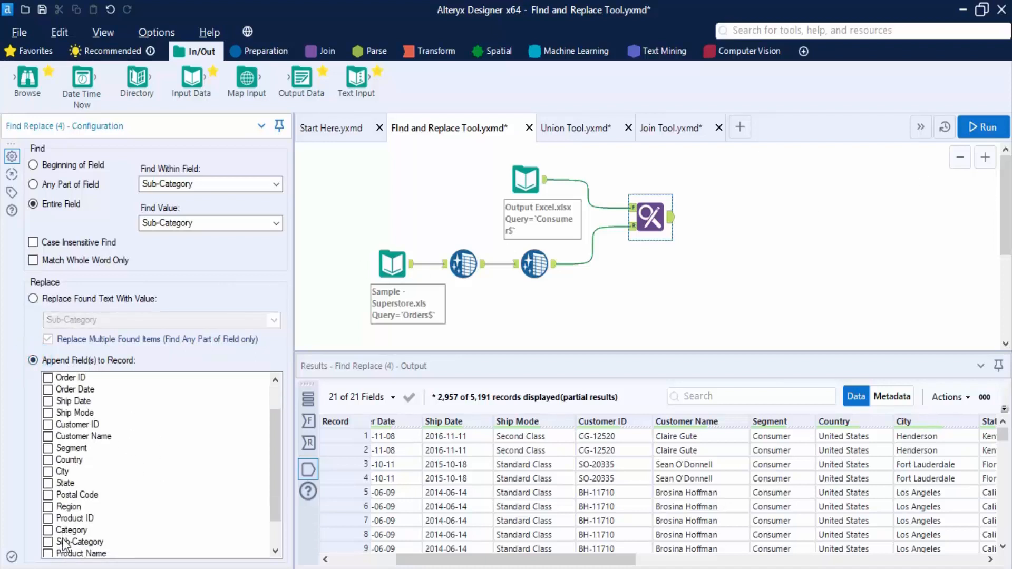
{"action": "left_click", "coordinate": [47, 472]}
{"action": "left_click", "coordinate": [47, 496]}
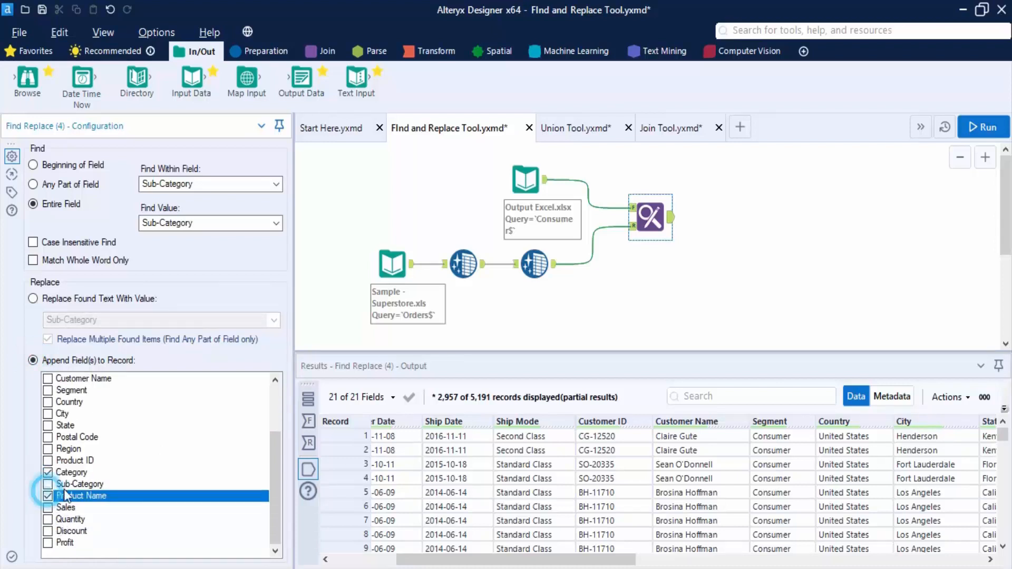
{"action": "left_click", "coordinate": [983, 127]}
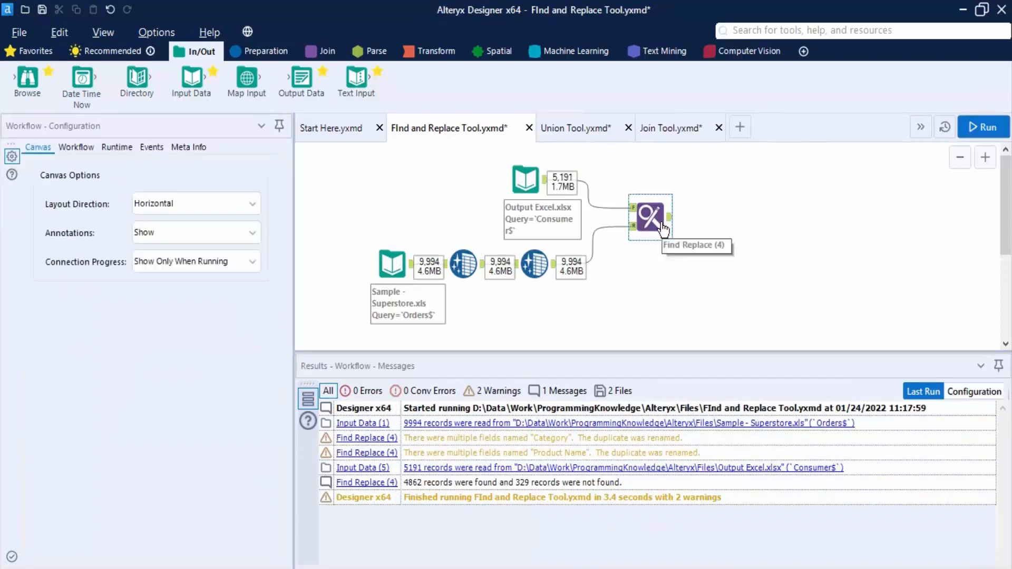
Step: Examine the appended category and product name columns at the end of the Find Replace output
{"action": "left_click", "coordinate": [661, 227]}
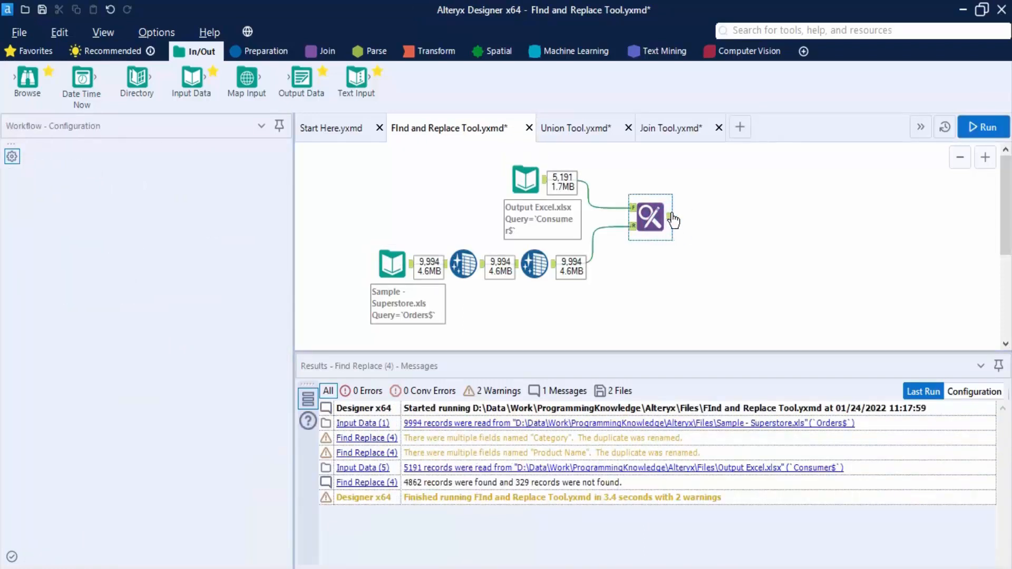
{"action": "left_click", "coordinate": [671, 218]}
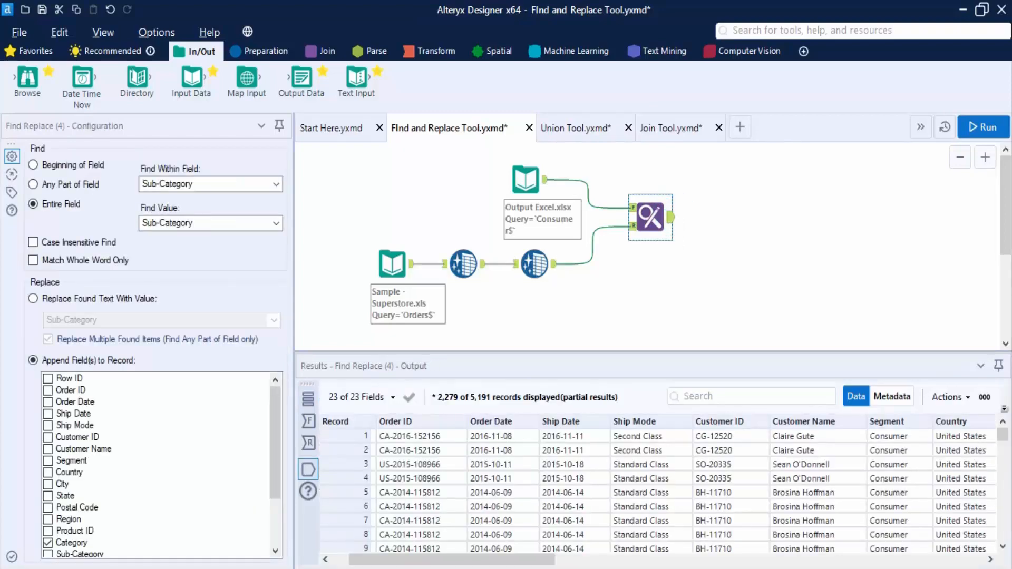
{"action": "scroll", "coordinate": [505, 556], "scroll_direction": "right", "scroll_amount": 10}
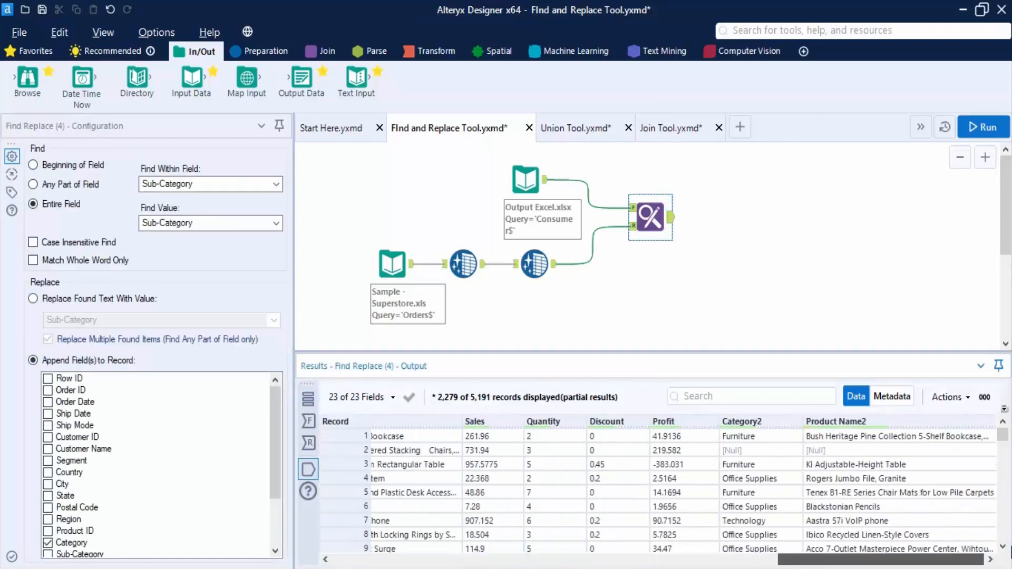
{"action": "mouse_move", "coordinate": [830, 426]}
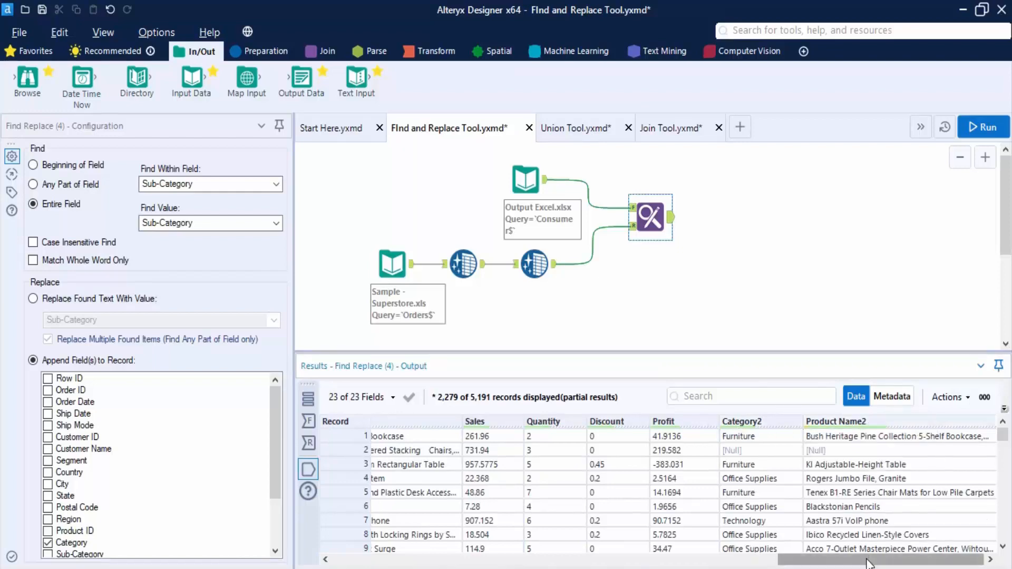
{"action": "left_click_drag", "start_coordinate": [866, 563], "coordinate": [879, 544]}
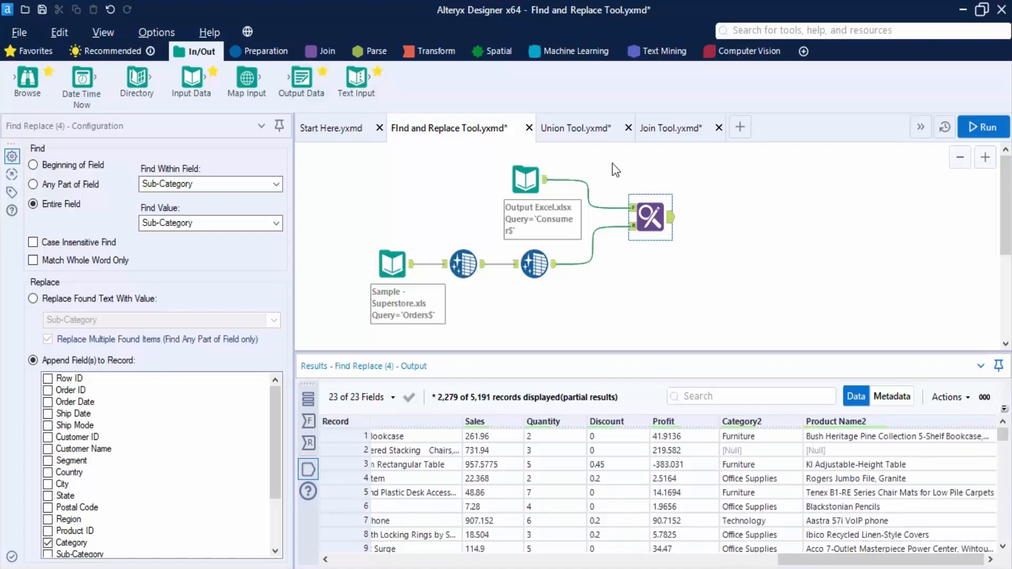
Step: Switch to the Union Tool workflow and compare the columns of its Consumer and Corporate input data
{"action": "left_click", "coordinate": [590, 131]}
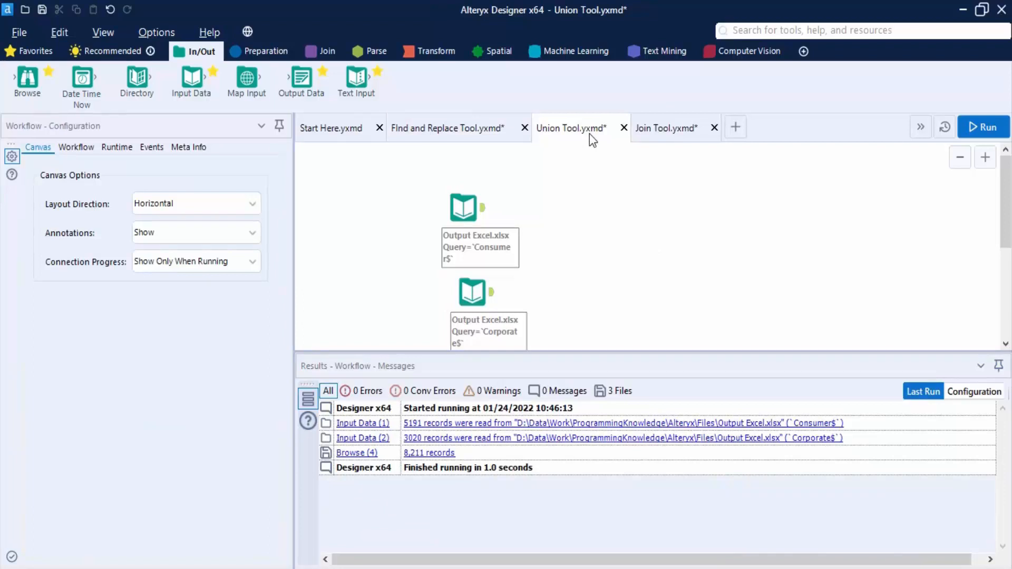
{"action": "left_click", "coordinate": [319, 48]}
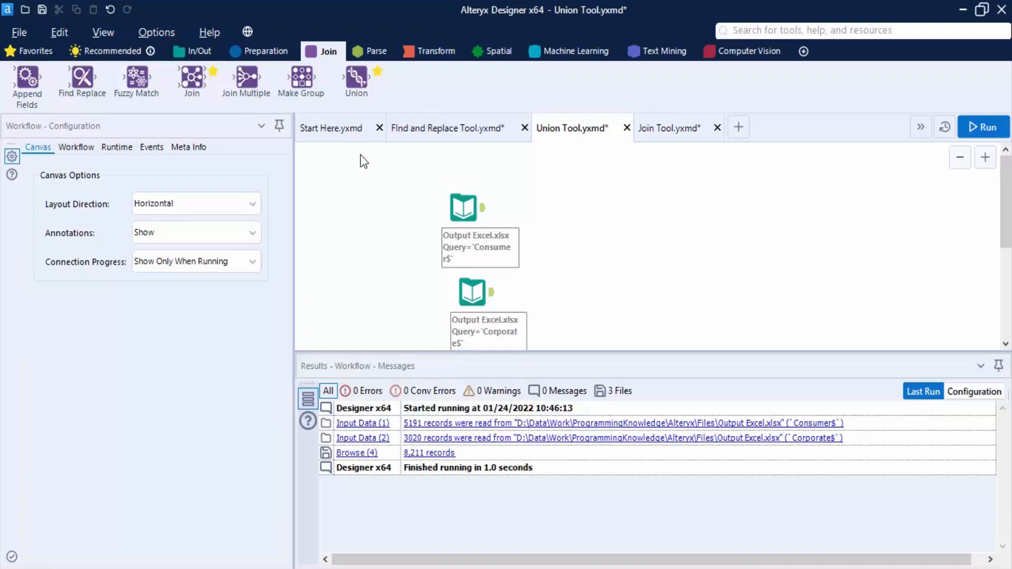
{"action": "left_click_drag", "start_coordinate": [413, 177], "coordinate": [551, 335]}
{"action": "left_click", "coordinate": [457, 210]}
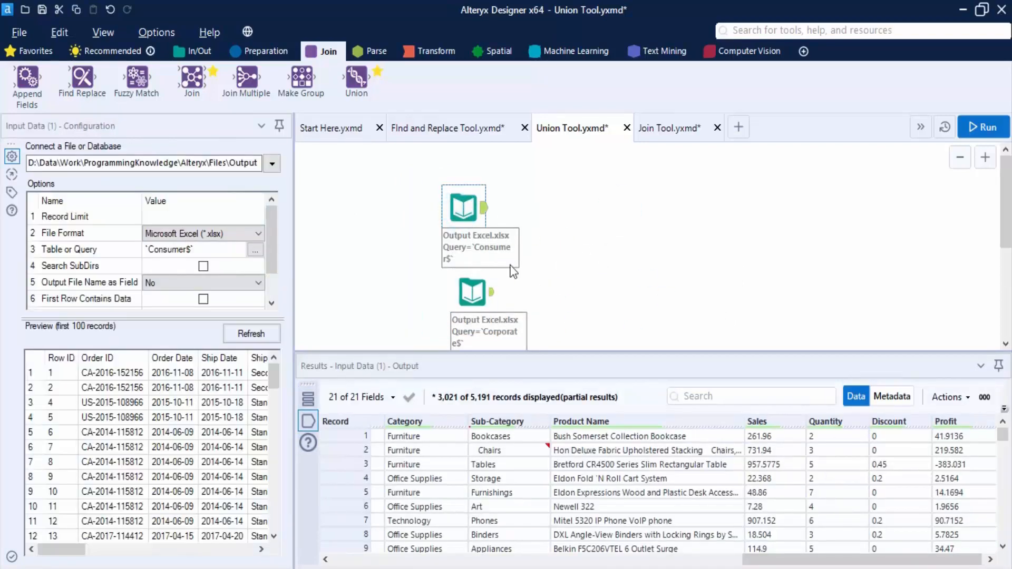
{"action": "left_click", "coordinate": [474, 294]}
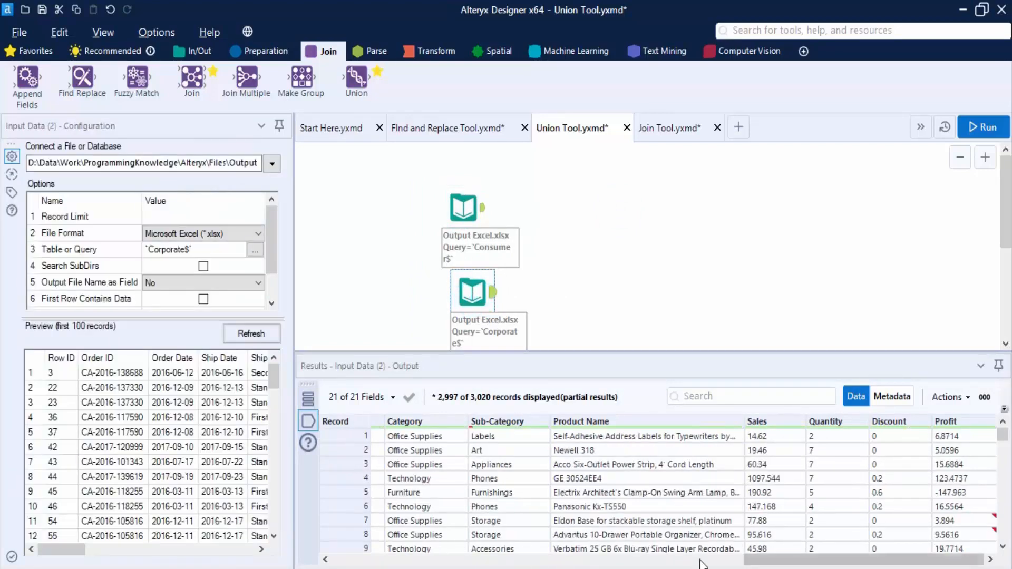
{"action": "left_click_drag", "start_coordinate": [767, 559], "coordinate": [572, 561]}
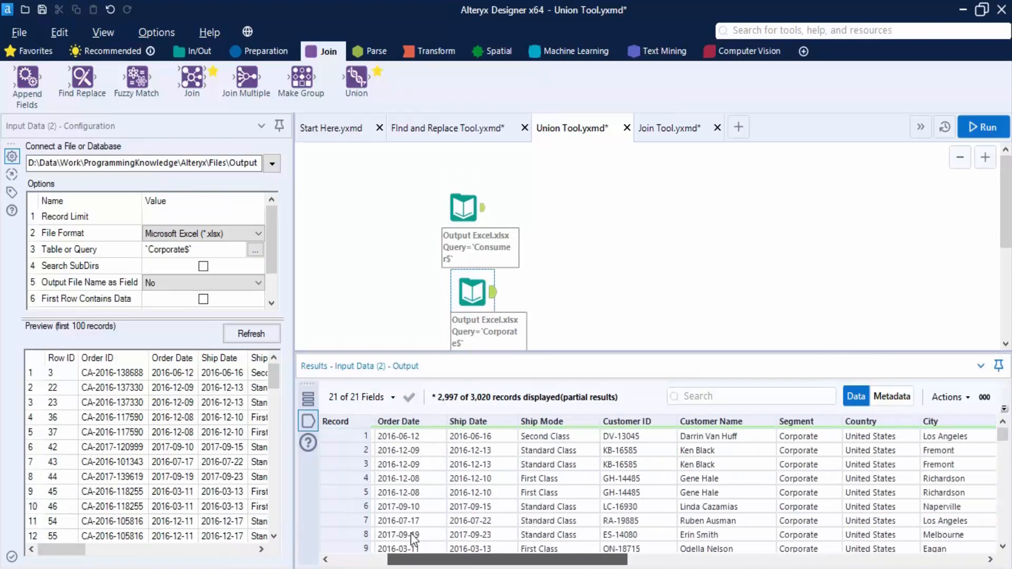
{"action": "left_click_drag", "start_coordinate": [413, 538], "coordinate": [352, 529]}
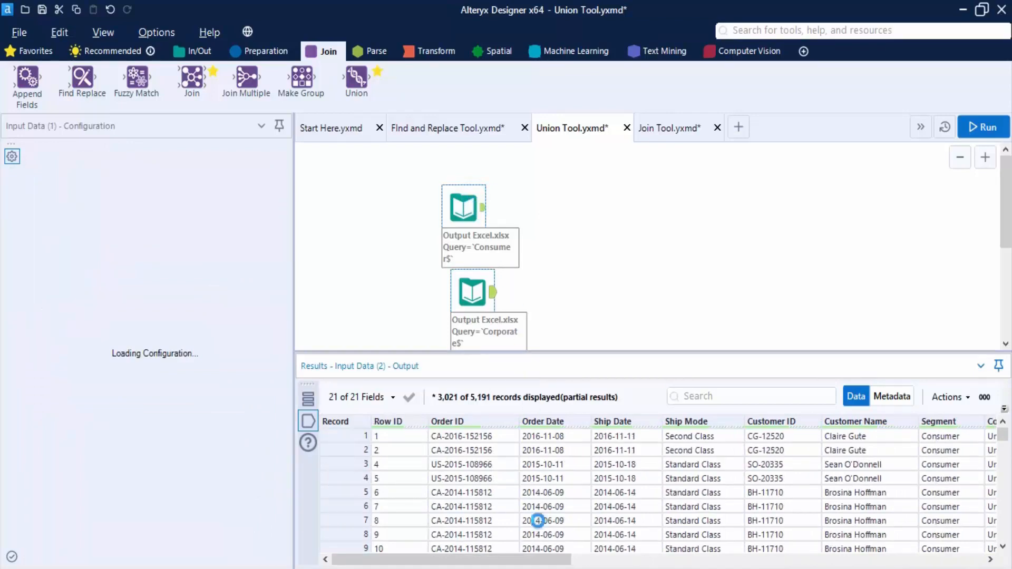
{"action": "left_click_drag", "start_coordinate": [547, 559], "coordinate": [959, 559]}
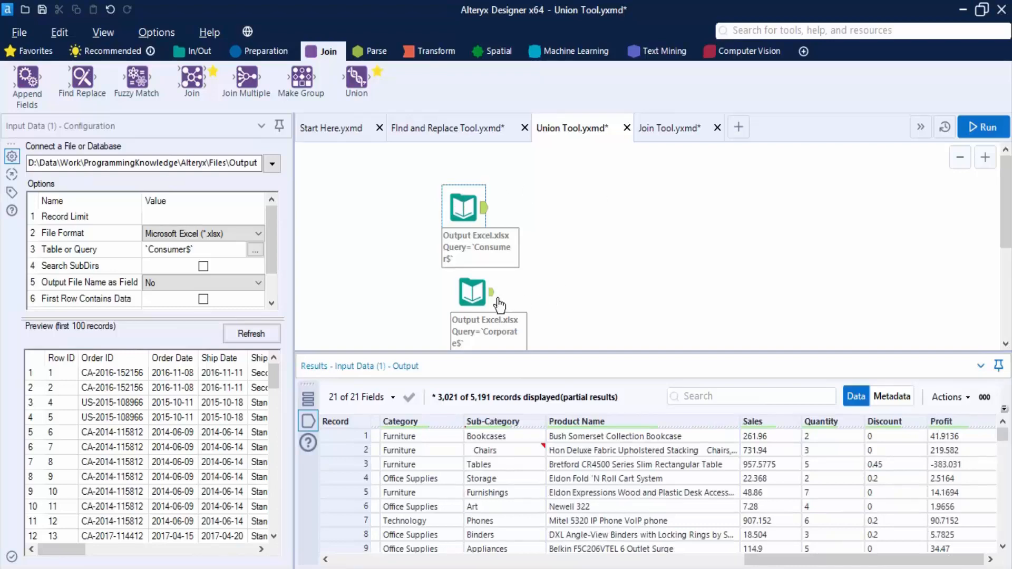
Step: Line up the Corporate input beneath the Consumer input, connect both to a new Union tool, and run the workflow
{"action": "mouse_move", "coordinate": [467, 287]}
{"action": "left_mouse_down"}
{"action": "mouse_move", "coordinate": [441, 279]}
{"action": "mouse_move", "coordinate": [467, 278]}
{"action": "mouse_move", "coordinate": [453, 277]}
{"action": "left_mouse_up"}
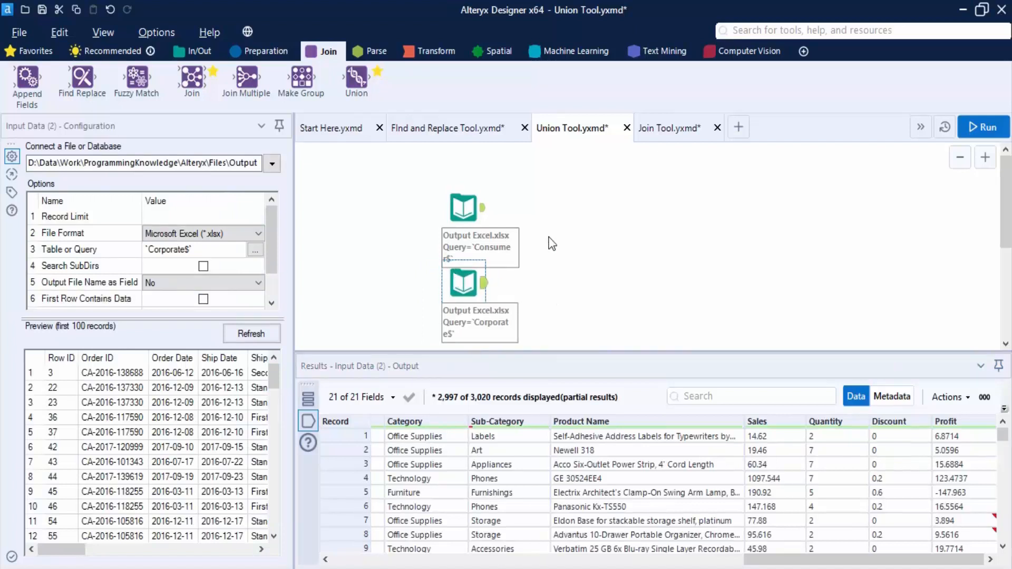
{"action": "left_click", "coordinate": [646, 211]}
{"action": "key", "text": "ctrl+r"}
{"action": "left_click_drag", "start_coordinate": [346, 63], "coordinate": [591, 237]}
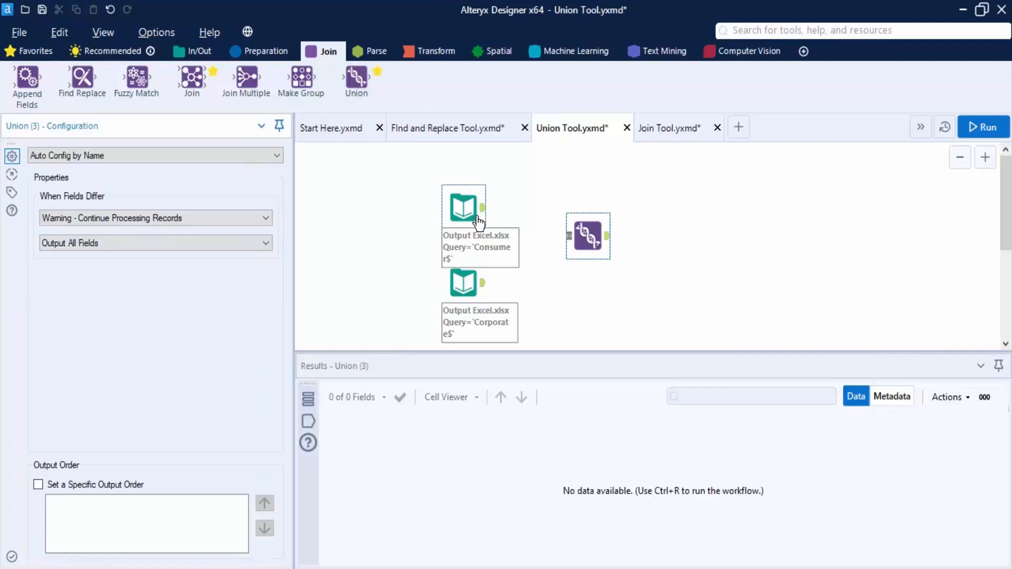
{"action": "left_click_drag", "start_coordinate": [483, 208], "coordinate": [567, 236]}
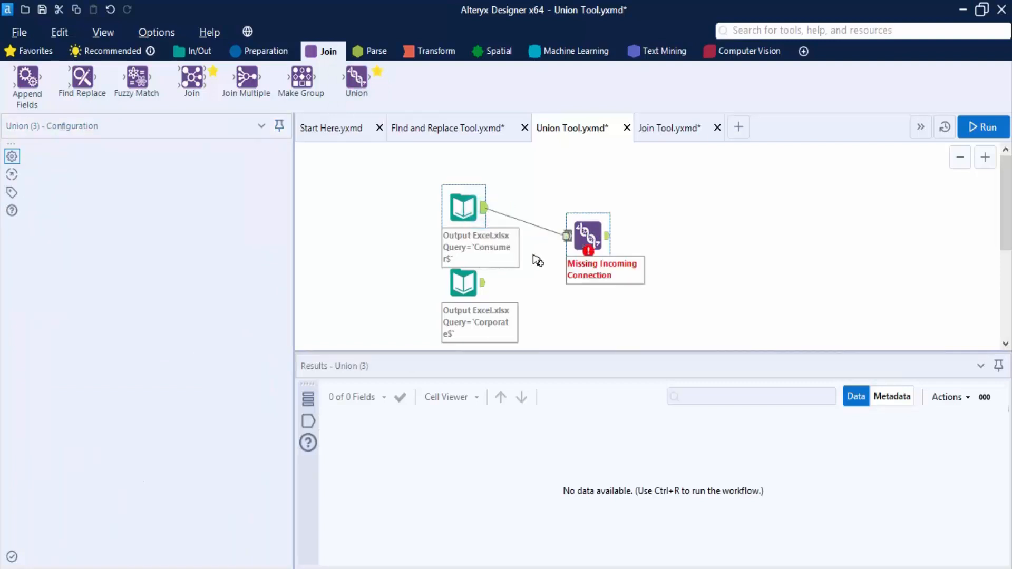
{"action": "mouse_move", "coordinate": [482, 283]}
{"action": "left_mouse_down"}
{"action": "mouse_move", "coordinate": [548, 260]}
{"action": "mouse_move", "coordinate": [567, 236]}
{"action": "mouse_move", "coordinate": [574, 256]}
{"action": "left_mouse_up"}
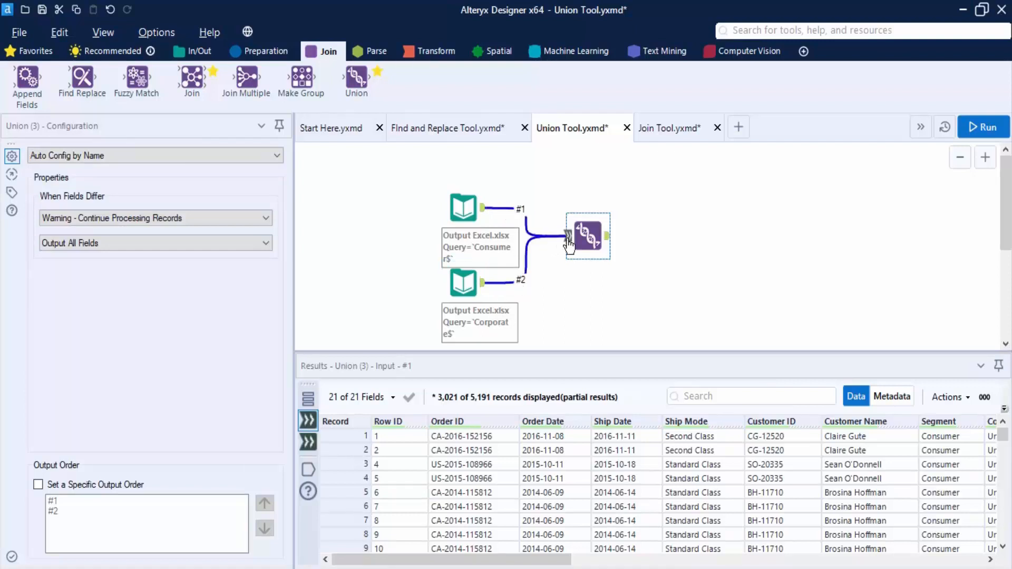
Step: Review the Union output, checking the Segment values through the last displayed record and the workflow's run messages
{"action": "left_click", "coordinate": [609, 236]}
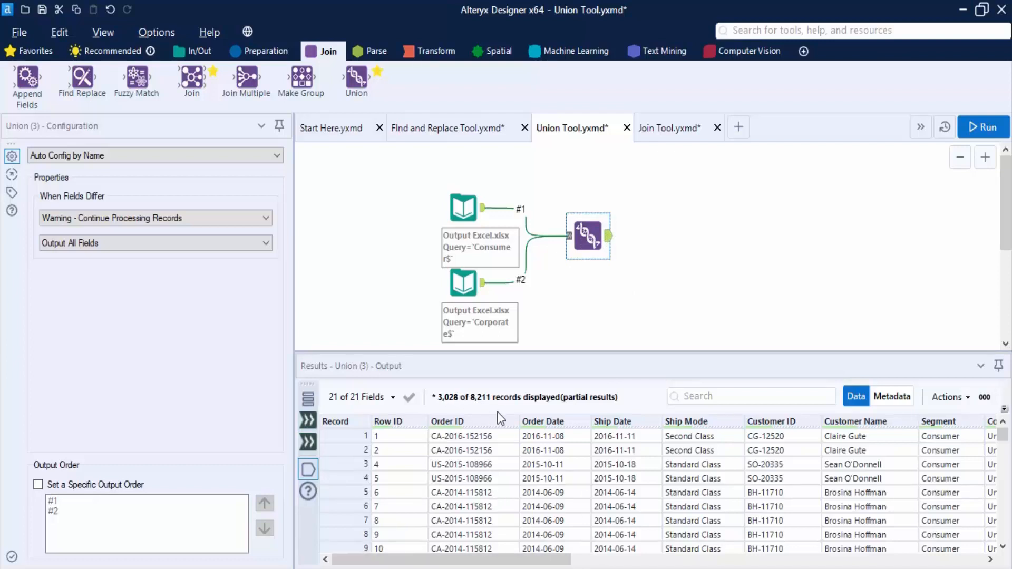
{"action": "mouse_move", "coordinate": [471, 406]}
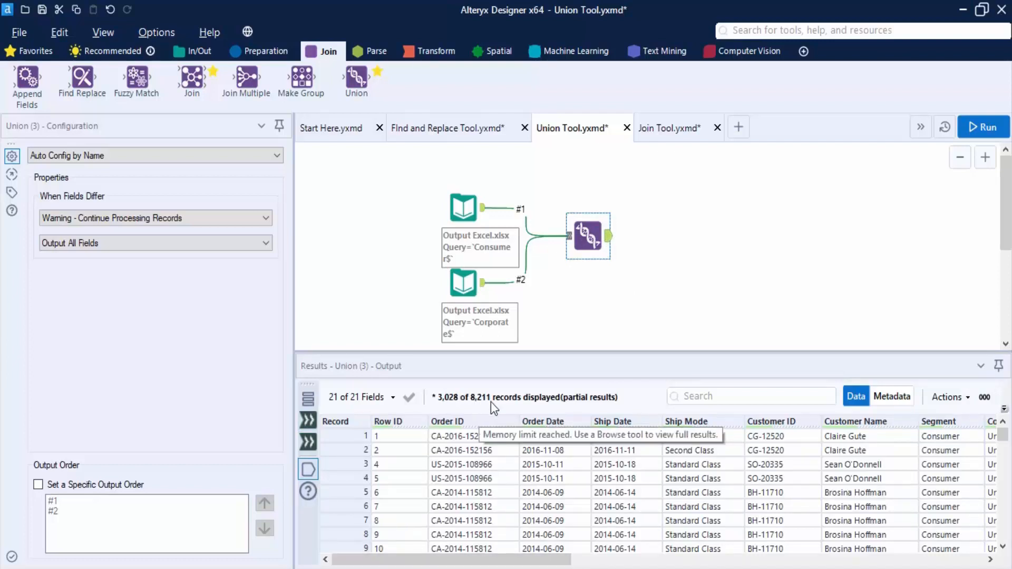
{"action": "mouse_move", "coordinate": [550, 557]}
{"action": "left_mouse_down"}
{"action": "mouse_move", "coordinate": [854, 558]}
{"action": "mouse_move", "coordinate": [454, 557]}
{"action": "mouse_move", "coordinate": [632, 558]}
{"action": "mouse_move", "coordinate": [564, 557]}
{"action": "left_mouse_up"}
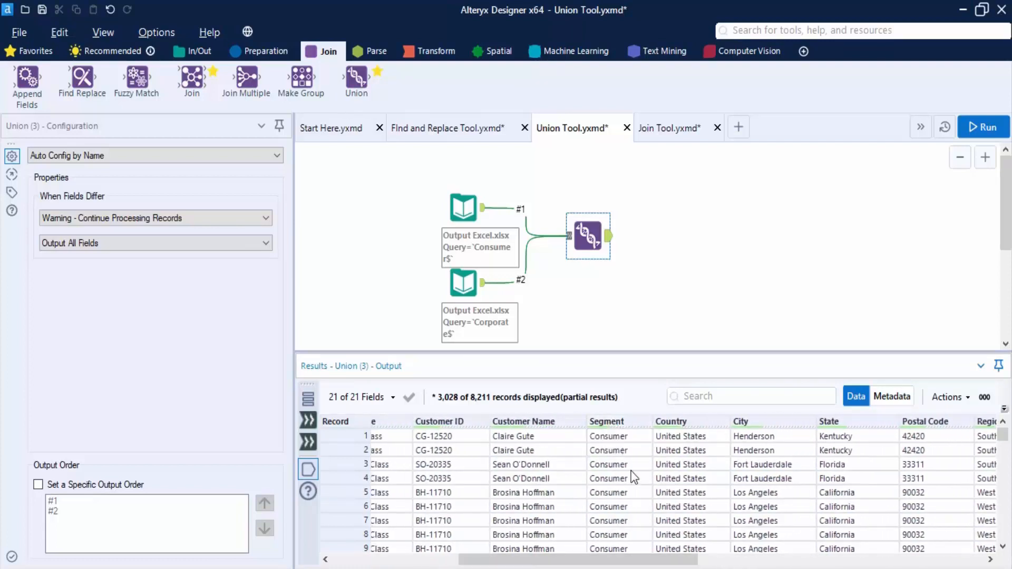
{"action": "scroll", "coordinate": [632, 477], "scroll_direction": "down", "scroll_amount": 20}
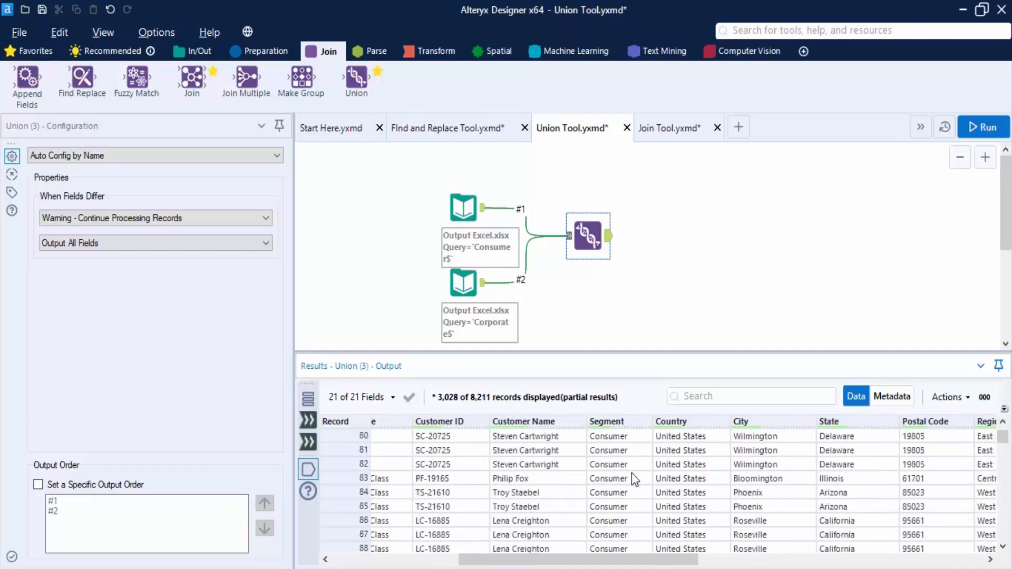
{"action": "scroll", "coordinate": [632, 475], "scroll_direction": "down", "scroll_amount": 20}
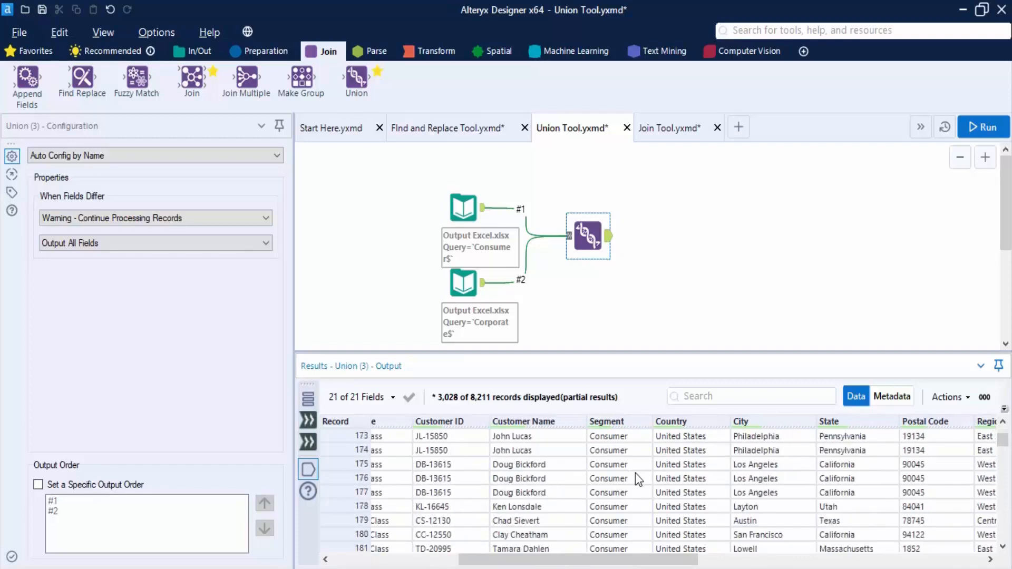
{"action": "scroll", "coordinate": [634, 472], "scroll_direction": "down", "scroll_amount": 20}
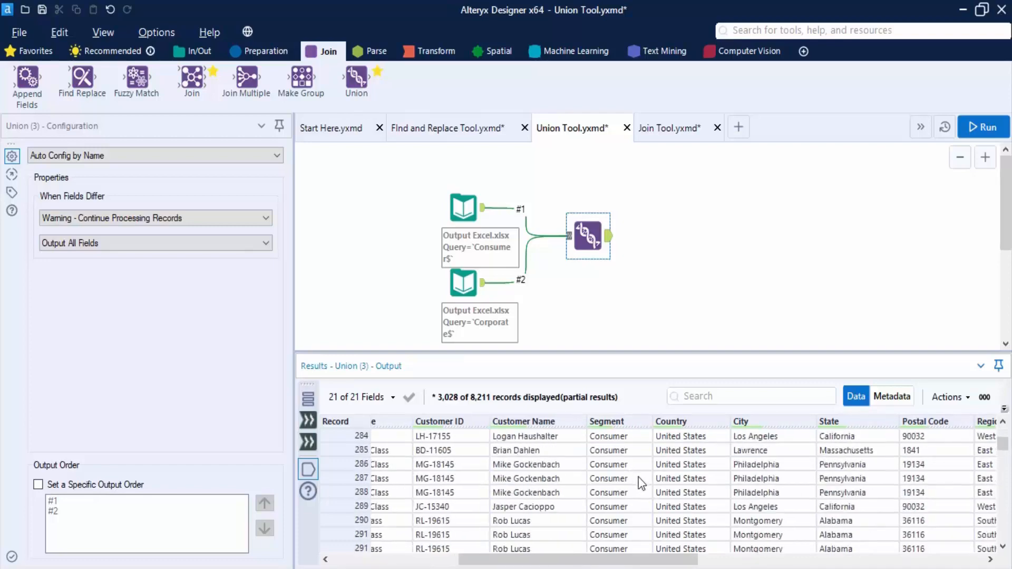
{"action": "scroll", "coordinate": [639, 483], "scroll_direction": "down", "scroll_amount": 1}
{"action": "scroll", "coordinate": [1003, 445], "scroll_direction": "down", "scroll_amount": 1}
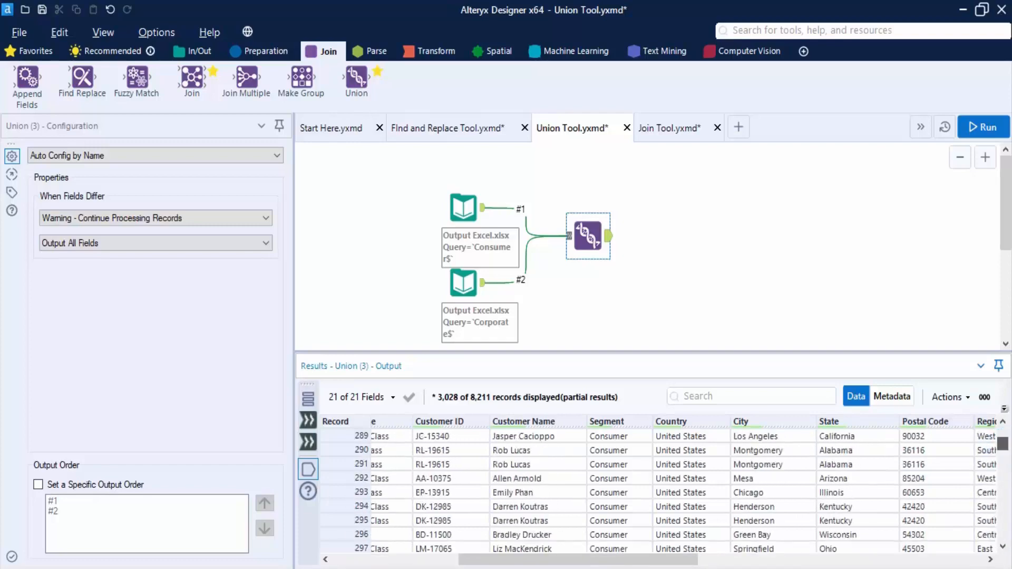
{"action": "left_click_drag", "start_coordinate": [1003, 444], "coordinate": [998, 566]}
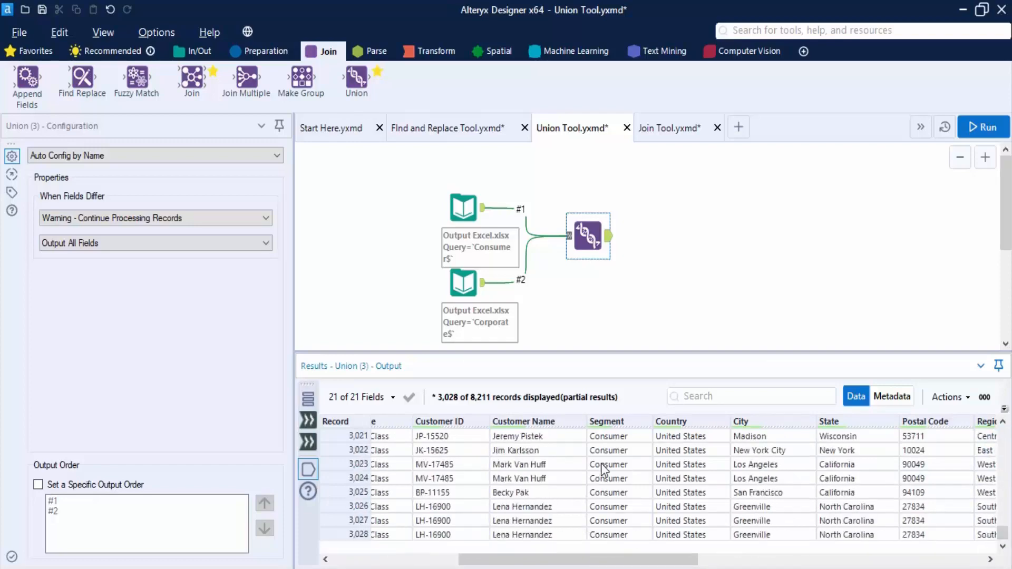
{"action": "scroll", "coordinate": [601, 463], "scroll_direction": "up", "scroll_amount": 16}
{"action": "scroll", "coordinate": [601, 464], "scroll_direction": "up", "scroll_amount": 20}
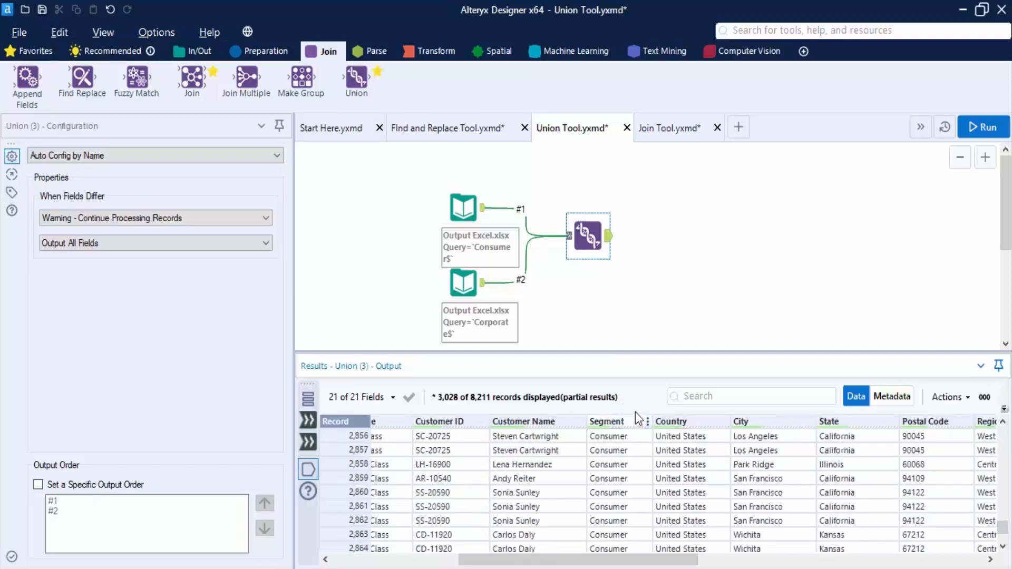
{"action": "left_click", "coordinate": [722, 246]}
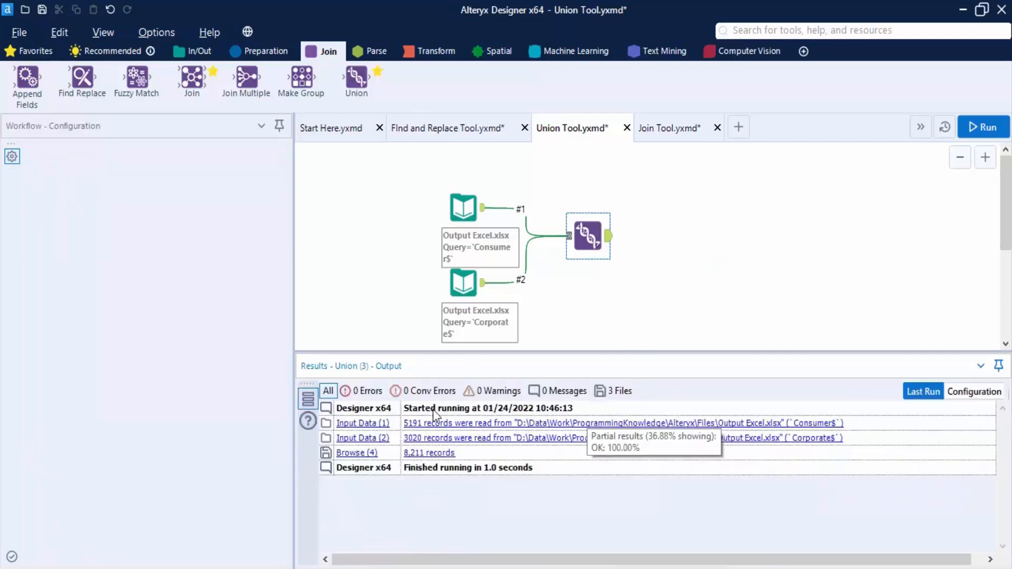
{"action": "left_click", "coordinate": [593, 239]}
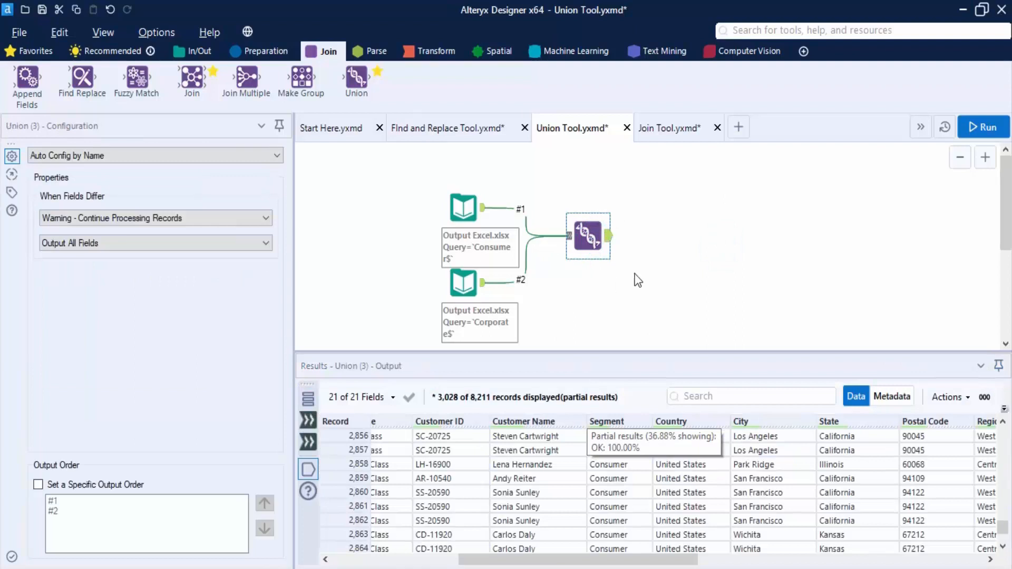
Step: Set the Union tool to Auto Config by Position and run the workflow
{"action": "left_click", "coordinate": [131, 156]}
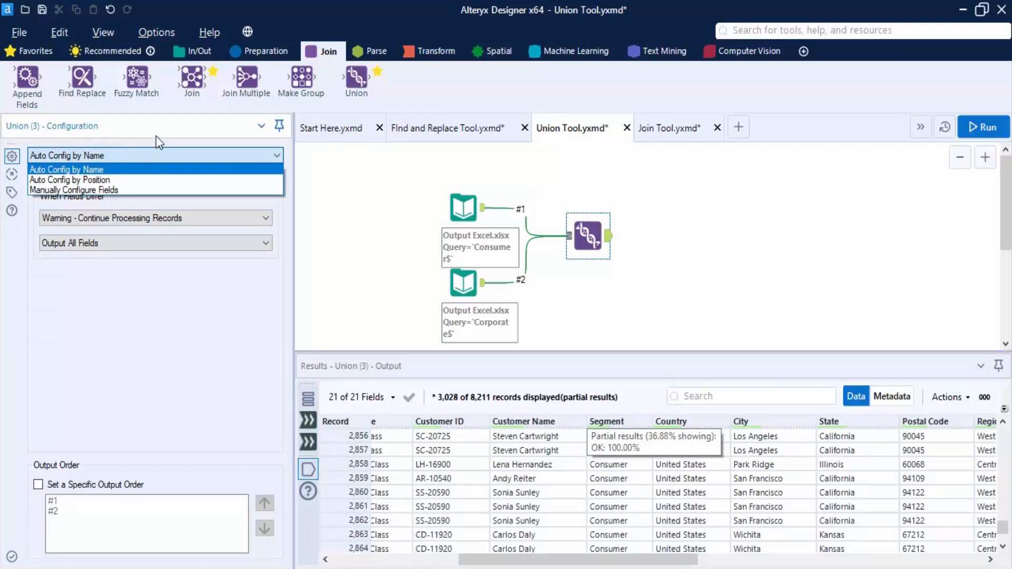
{"action": "left_click", "coordinate": [143, 179]}
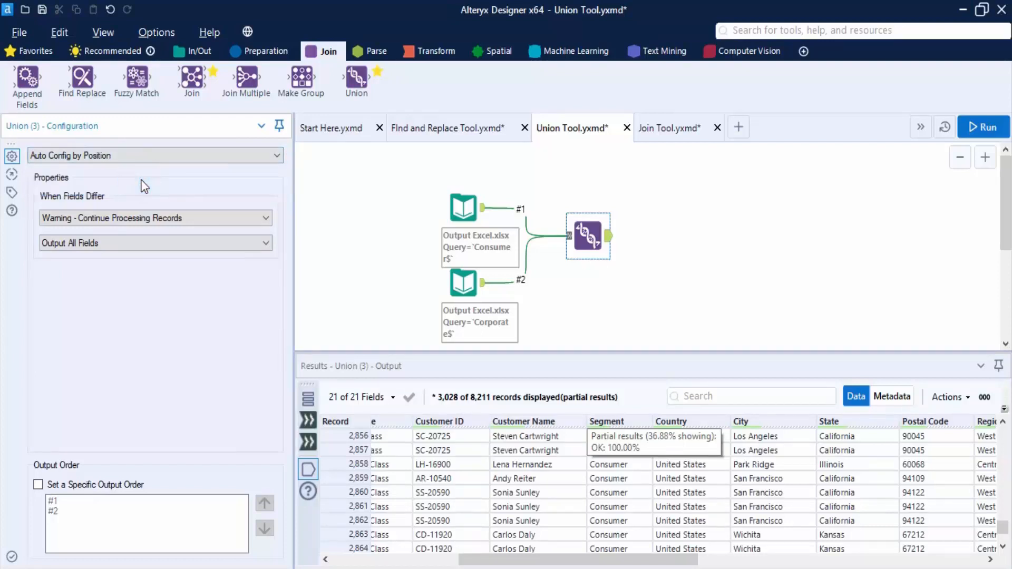
{"action": "left_click", "coordinate": [1004, 127]}
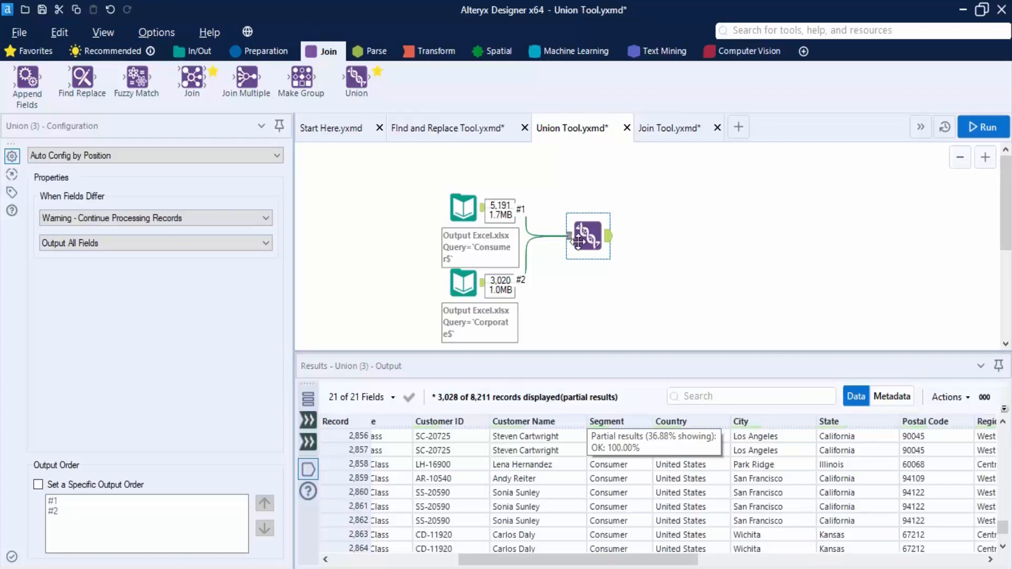
Step: Switch the Union tool to Manually Configure Fields and move input #2's Postal Code into Col11, swapping it with State
{"action": "left_click", "coordinate": [147, 163]}
{"action": "left_click", "coordinate": [111, 188]}
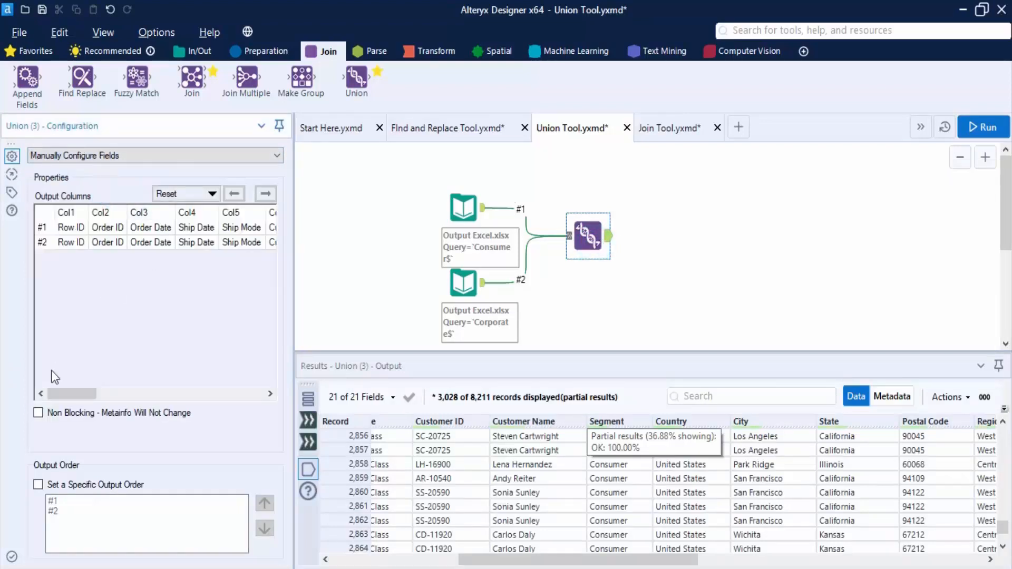
{"action": "left_click_drag", "start_coordinate": [74, 396], "coordinate": [141, 417]}
{"action": "left_click", "coordinate": [180, 245]}
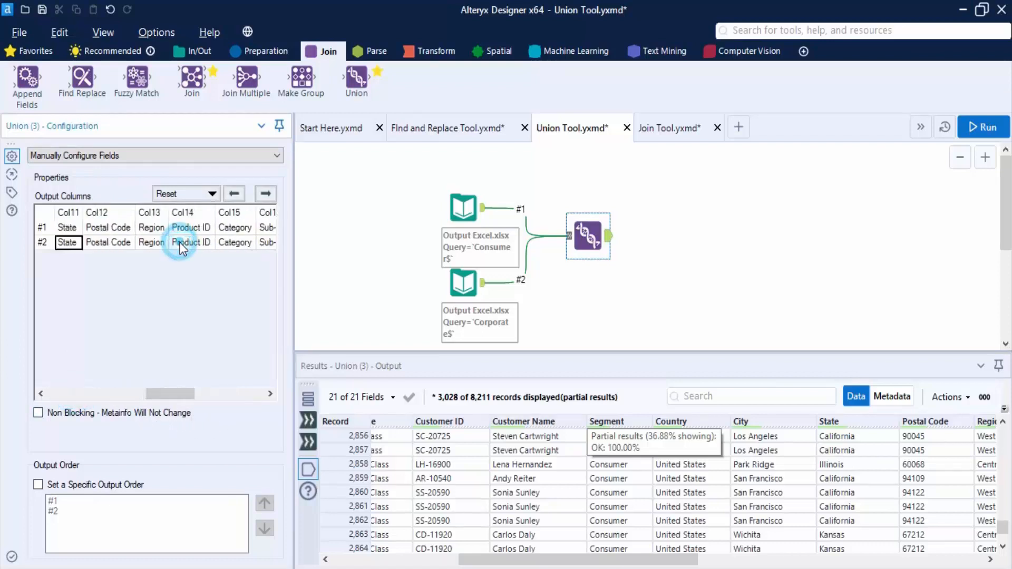
{"action": "left_click", "coordinate": [100, 248]}
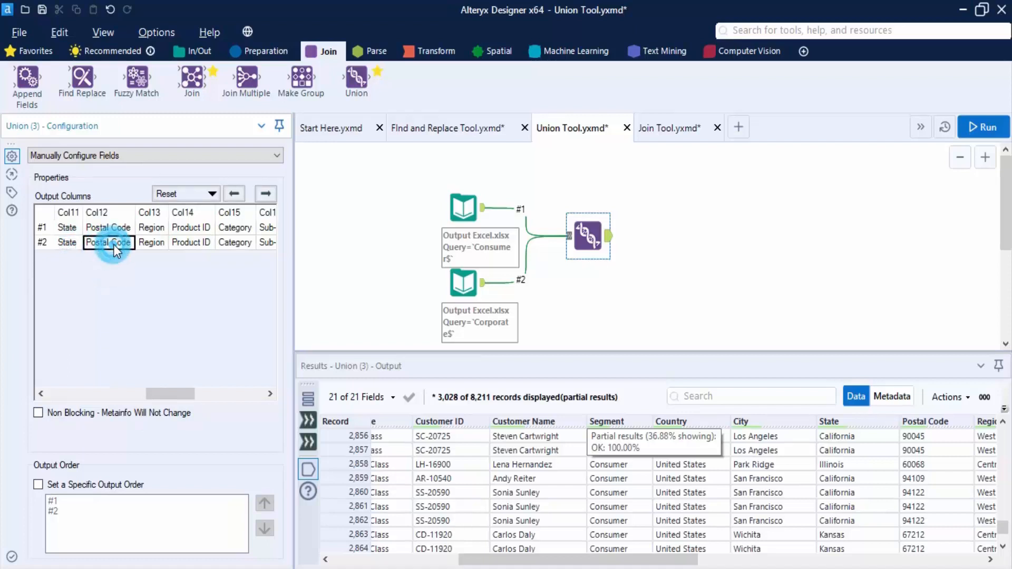
{"action": "left_click", "coordinate": [233, 194]}
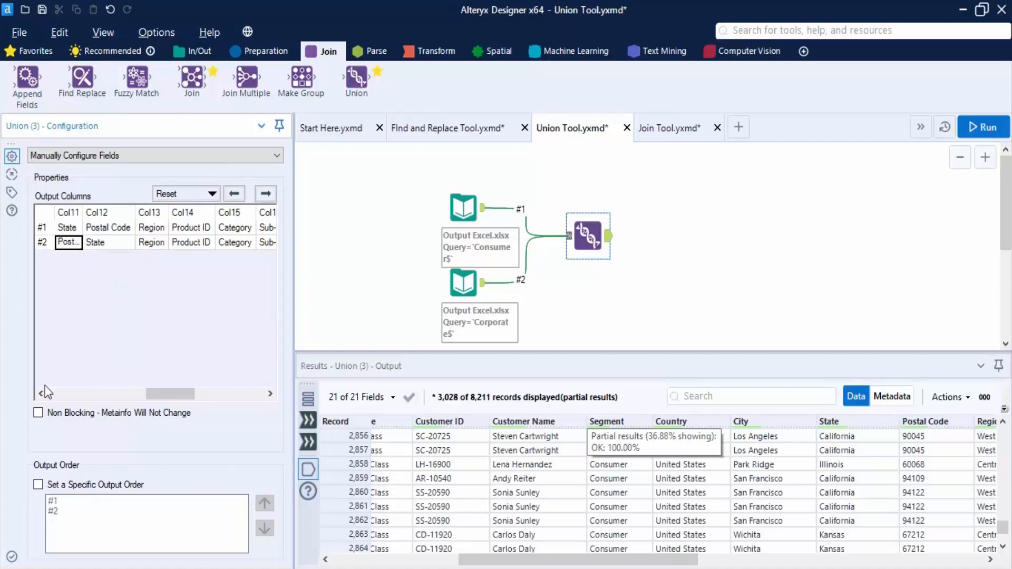
Step: Run the workflow and check the State and Postal Code columns in the last displayed Union output records
{"action": "left_click", "coordinate": [969, 128]}
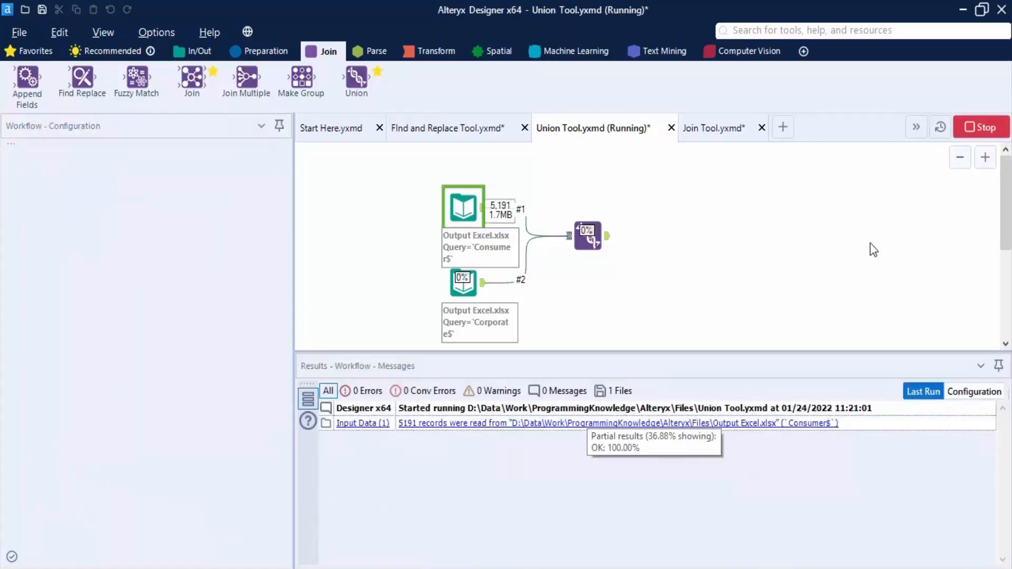
{"action": "left_click_drag", "start_coordinate": [626, 562], "coordinate": [787, 561]}
{"action": "scroll", "coordinate": [546, 482], "scroll_direction": "down", "scroll_amount": 20}
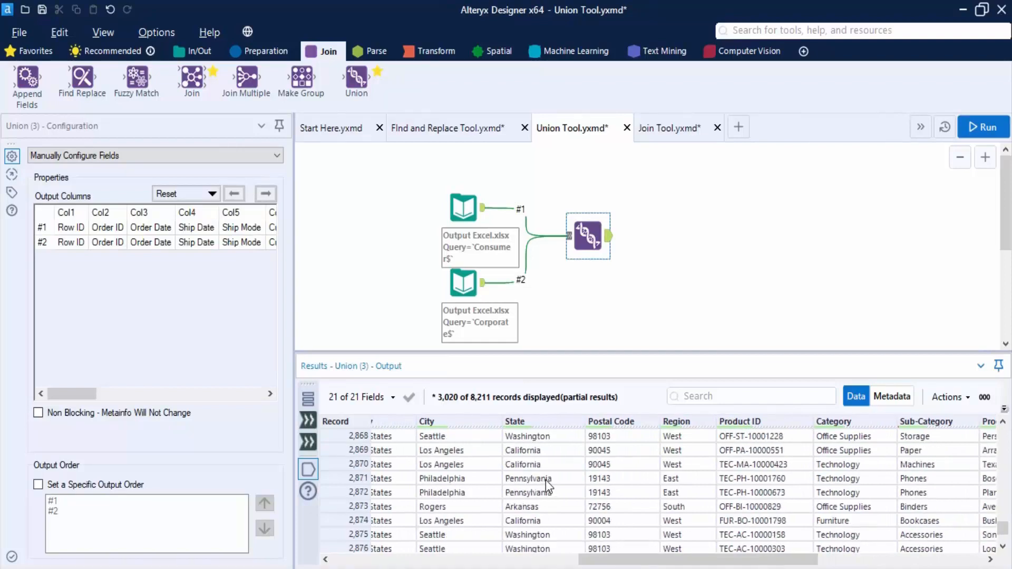
{"action": "scroll", "coordinate": [540, 532], "scroll_direction": "down", "scroll_amount": 20}
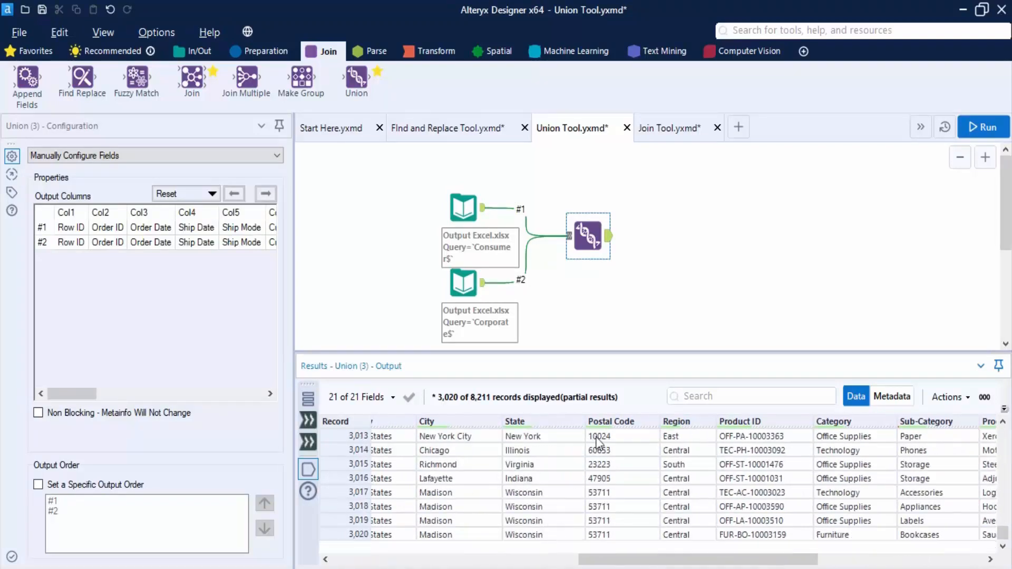
Step: Attach a Browse tool to the Union output and run the workflow
{"action": "left_click", "coordinate": [196, 51]}
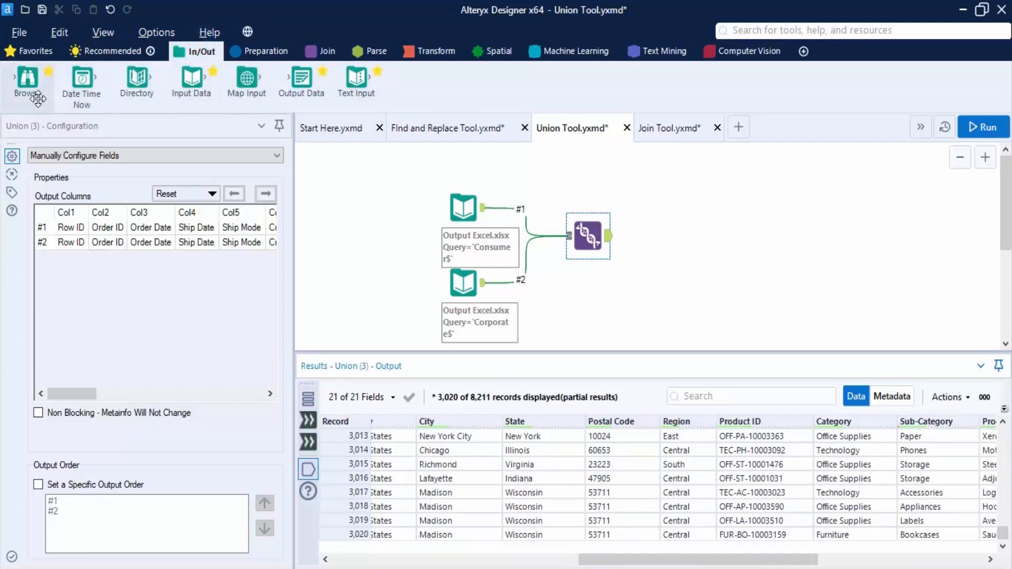
{"action": "left_click_drag", "start_coordinate": [28, 79], "coordinate": [690, 233]}
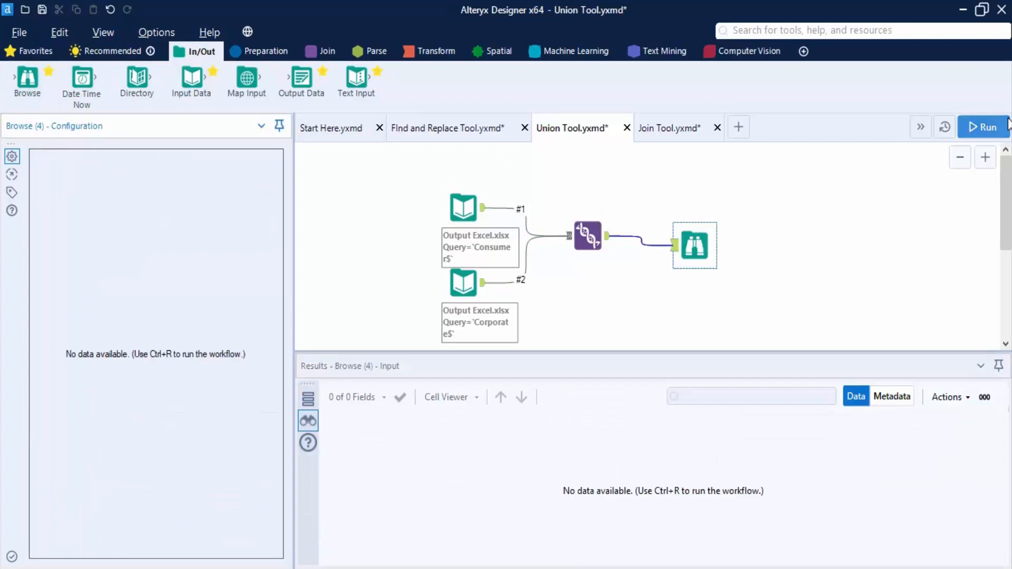
{"action": "left_click", "coordinate": [983, 127]}
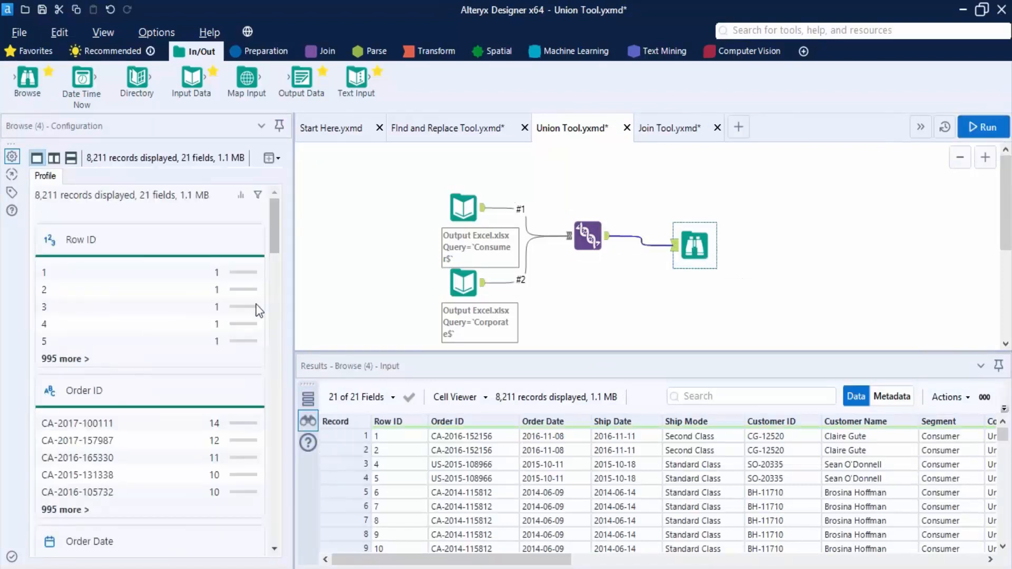
Step: Examine the Browse profile's Postal Code field, including its summary, frequent values and longest value
{"action": "scroll", "coordinate": [175, 324], "scroll_direction": "down", "scroll_amount": 20}
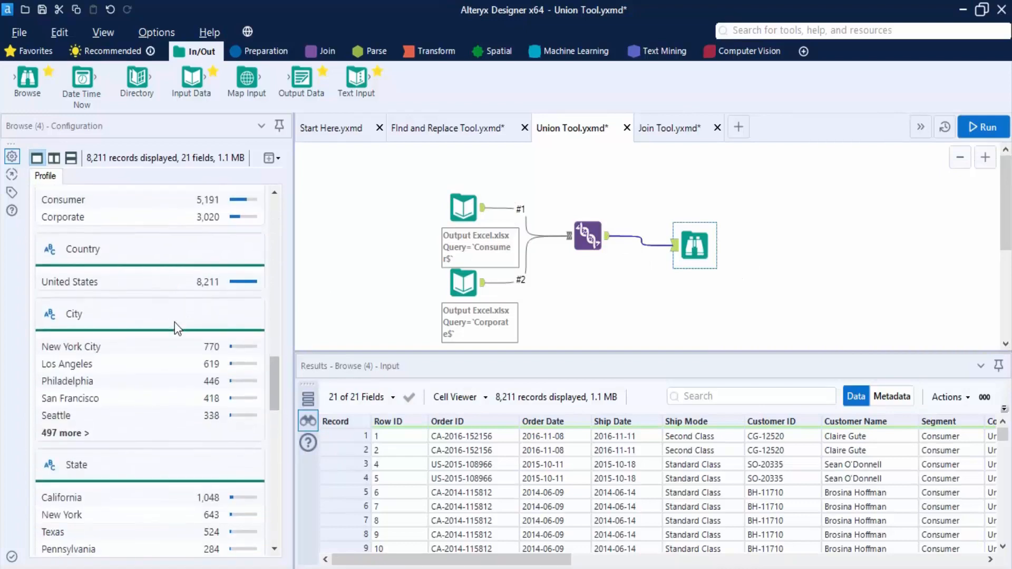
{"action": "scroll", "coordinate": [175, 321], "scroll_direction": "down", "scroll_amount": 6}
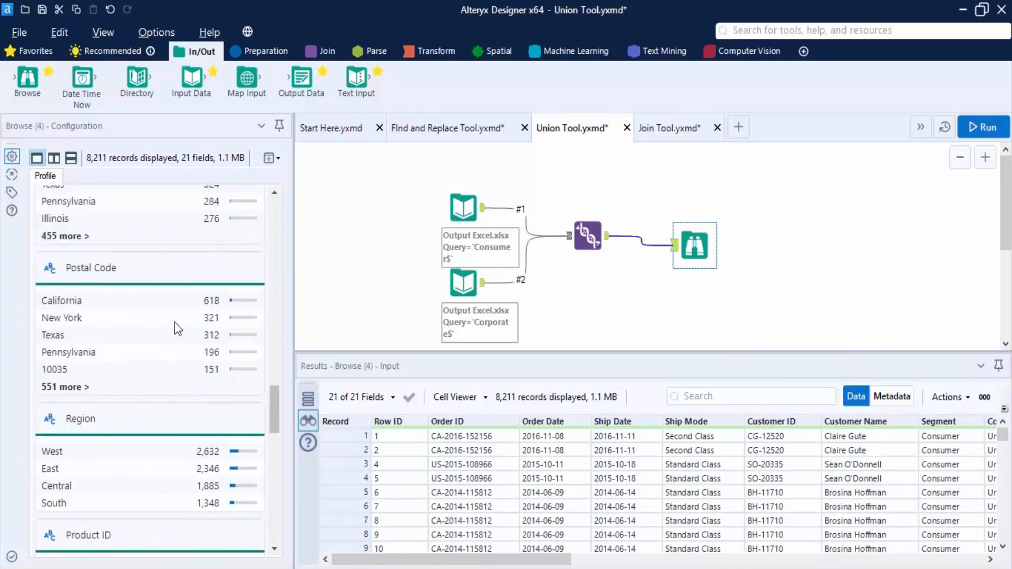
{"action": "scroll", "coordinate": [175, 323], "scroll_direction": "up", "scroll_amount": 1}
{"action": "left_click", "coordinate": [100, 302]}
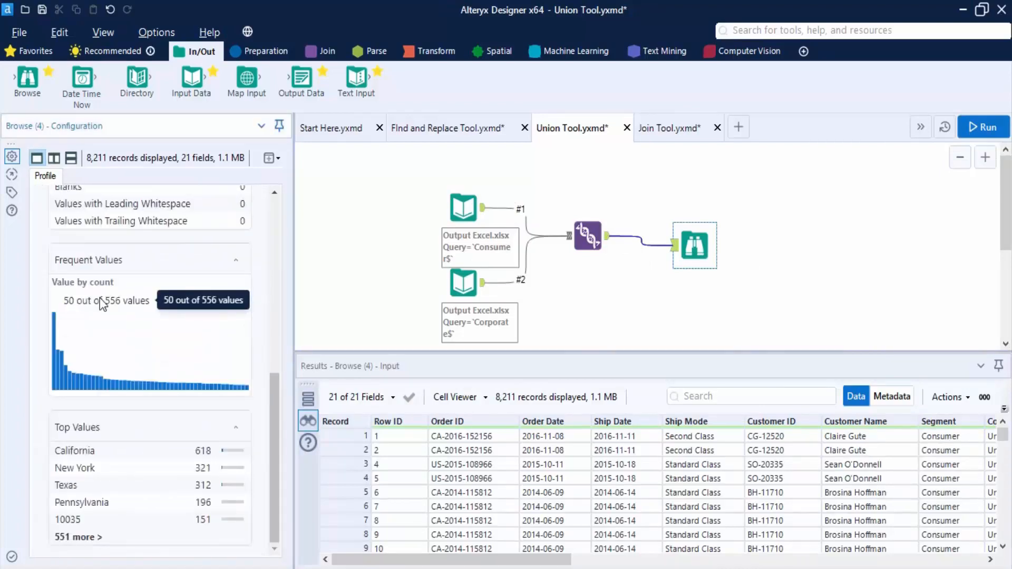
{"action": "scroll", "coordinate": [211, 375], "scroll_direction": "up", "scroll_amount": 8}
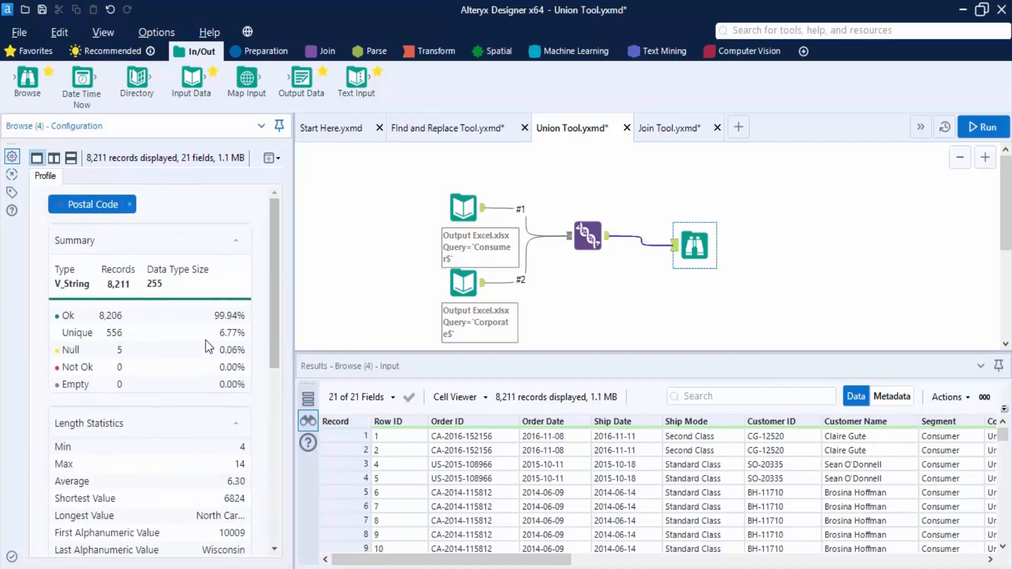
{"action": "scroll", "coordinate": [209, 343], "scroll_direction": "down", "scroll_amount": 2}
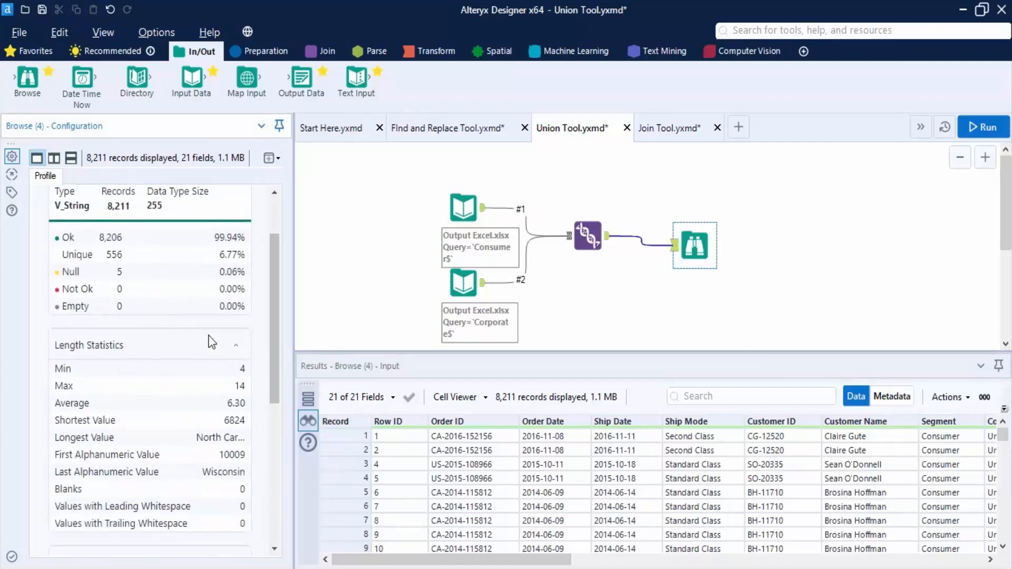
{"action": "scroll", "coordinate": [211, 342], "scroll_direction": "down", "scroll_amount": 2}
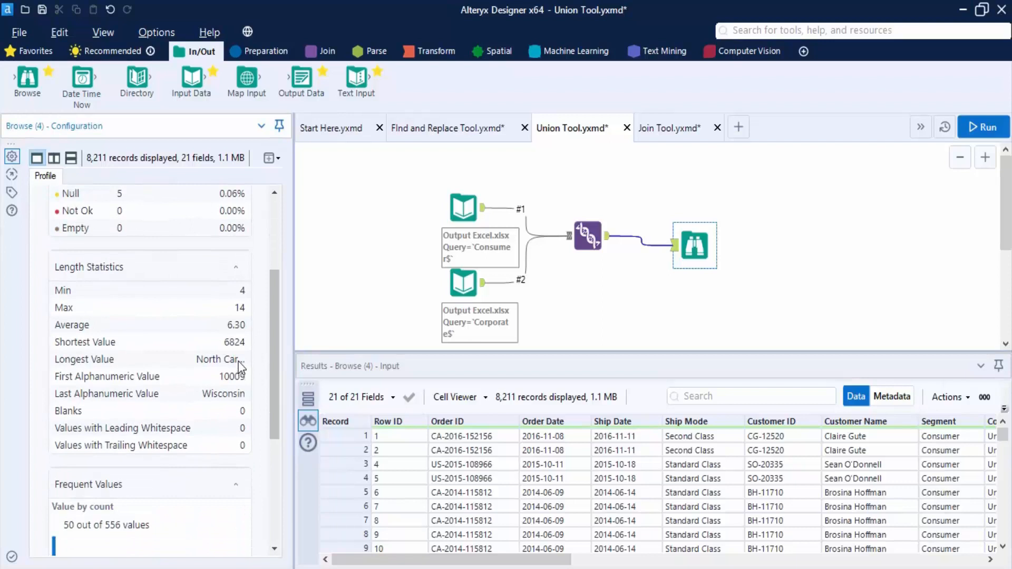
{"action": "double_click", "coordinate": [238, 360]}
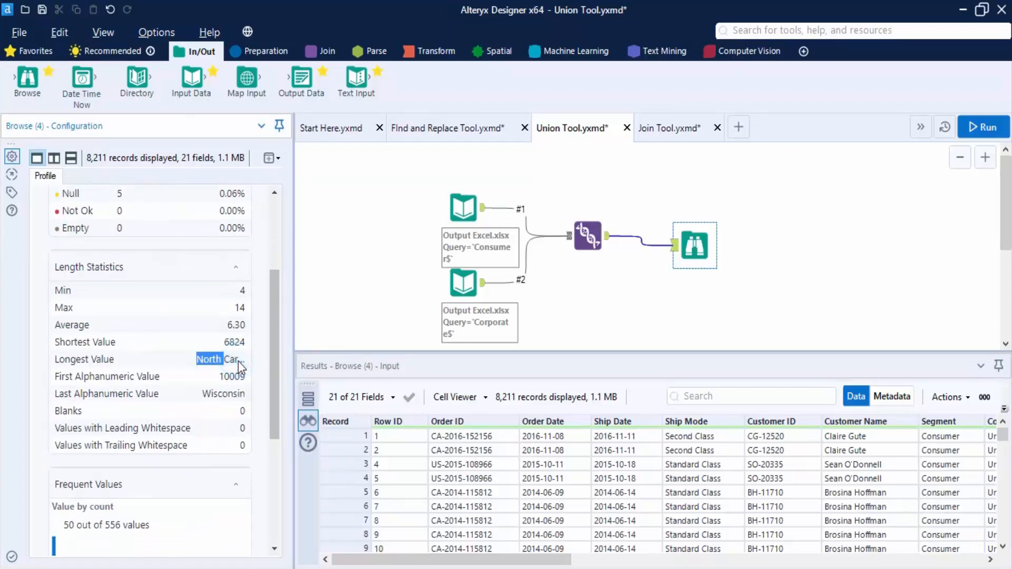
Step: Check the last alphanumeric value in the Postal Code profile's length statistics
{"action": "left_click", "coordinate": [200, 393]}
{"action": "left_click_drag", "start_coordinate": [200, 393], "coordinate": [268, 392]}
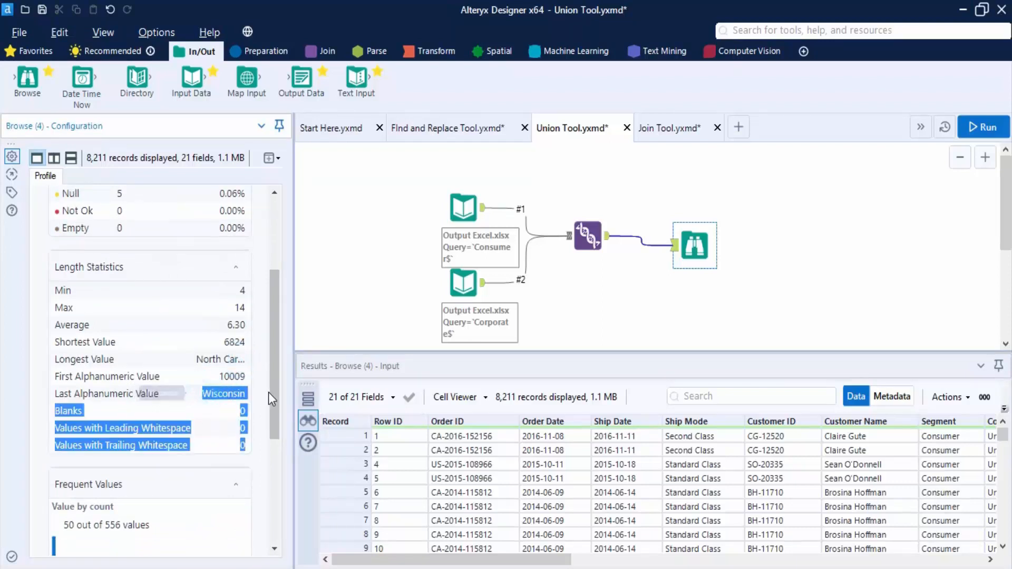
{"action": "left_click", "coordinate": [262, 391]}
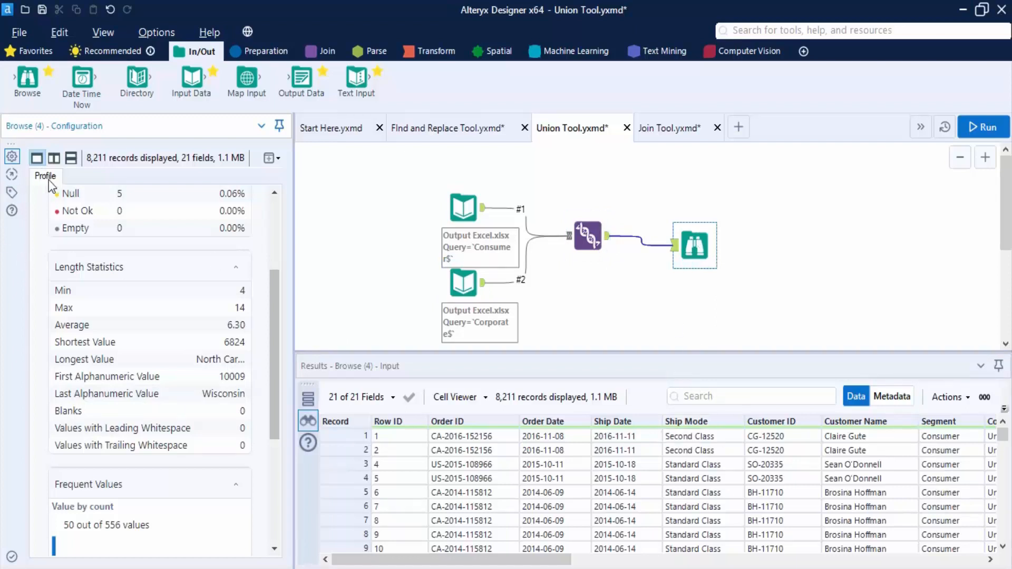
Step: Leave the Postal Code profile and examine the Segment field's statistics and frequent values
{"action": "scroll", "coordinate": [270, 313], "scroll_direction": "up", "scroll_amount": 3}
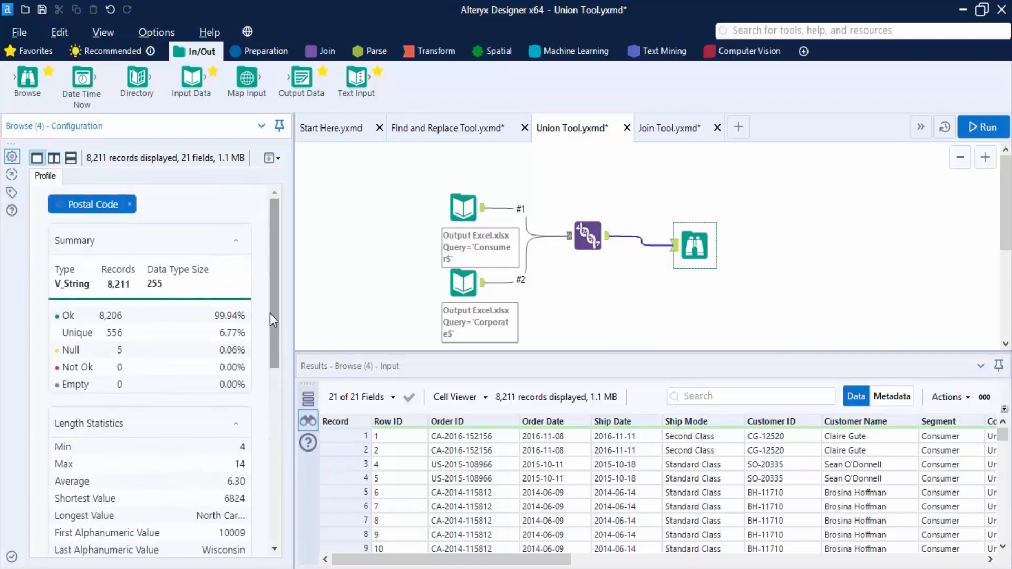
{"action": "left_click", "coordinate": [129, 204]}
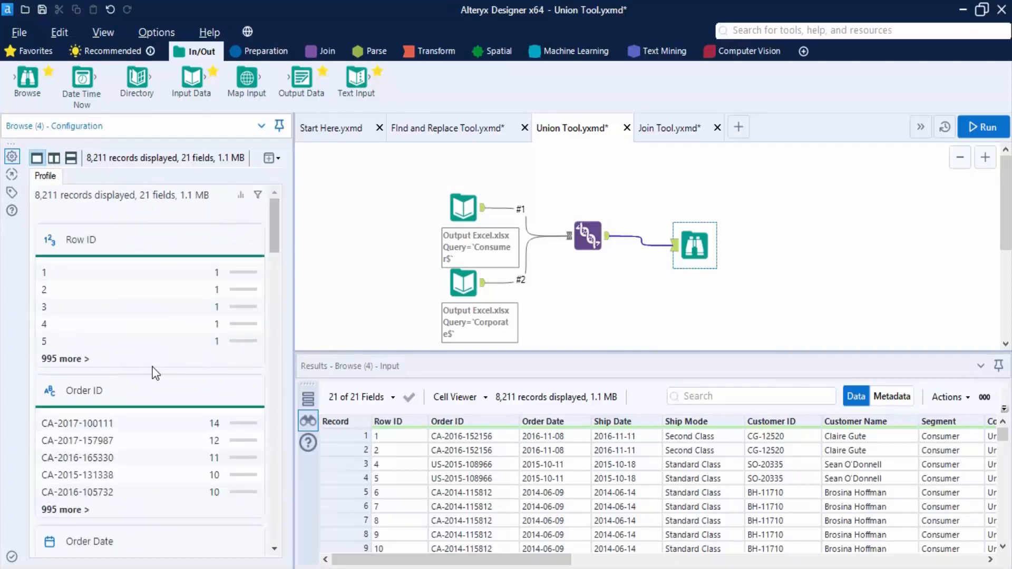
{"action": "scroll", "coordinate": [154, 373], "scroll_direction": "down", "scroll_amount": 20}
{"action": "scroll", "coordinate": [153, 372], "scroll_direction": "up", "scroll_amount": 5}
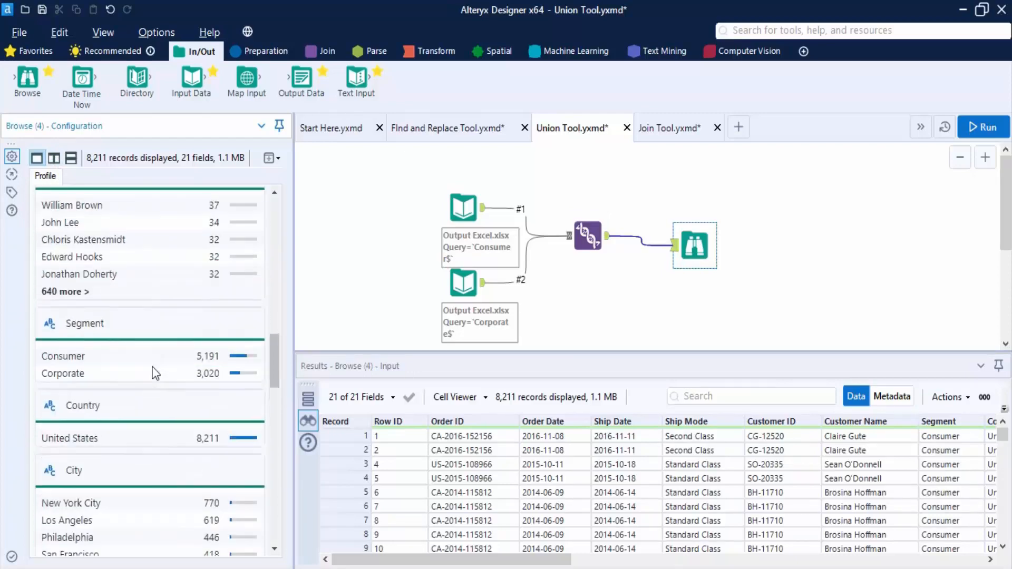
{"action": "left_click", "coordinate": [85, 324]}
{"action": "mouse_move", "coordinate": [197, 441]}
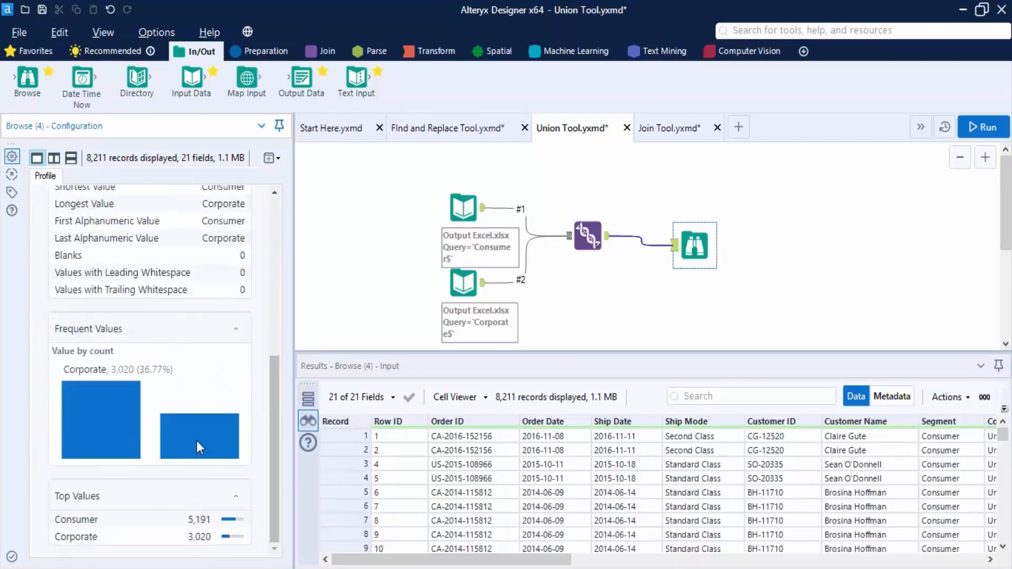
{"action": "left_click", "coordinate": [813, 195]}
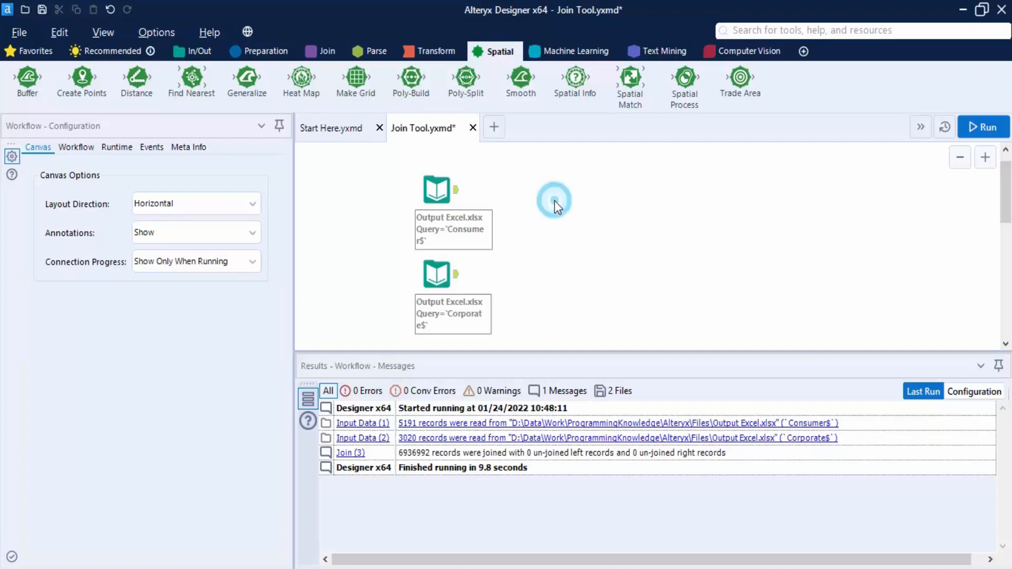
Step: Open the Consumer input's Output Excel.xlsx from the run messages, look through the Consumer sheet's rows and close the workbook
{"action": "left_click", "coordinate": [324, 51]}
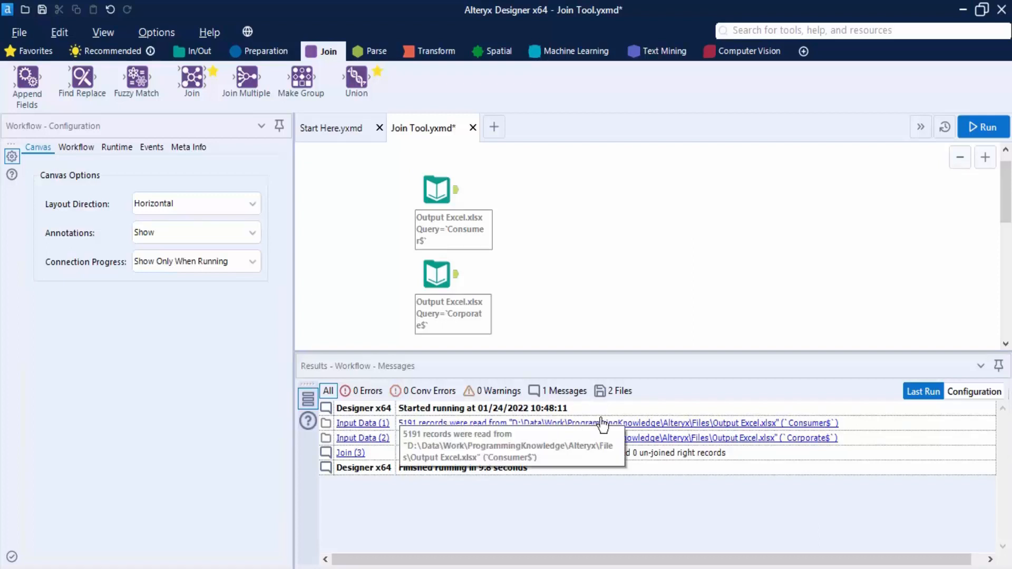
{"action": "left_click", "coordinate": [626, 427]}
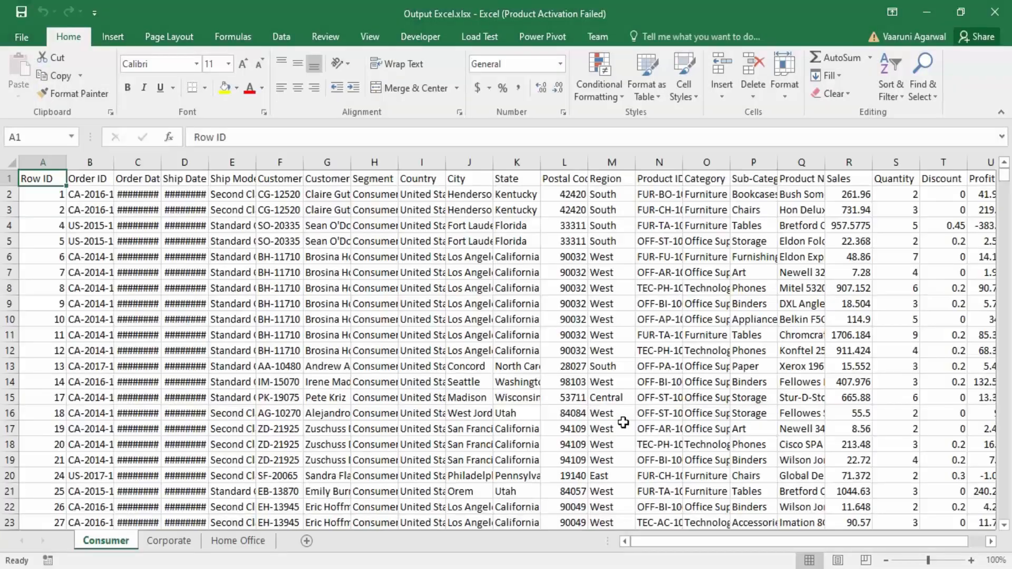
{"action": "left_click", "coordinate": [653, 444]}
{"action": "mouse_move", "coordinate": [677, 543]}
{"action": "left_mouse_down"}
{"action": "mouse_move", "coordinate": [903, 552]}
{"action": "mouse_move", "coordinate": [736, 564]}
{"action": "mouse_move", "coordinate": [663, 557]}
{"action": "left_mouse_up"}
{"action": "scroll", "coordinate": [381, 396], "scroll_direction": "down", "scroll_amount": 20}
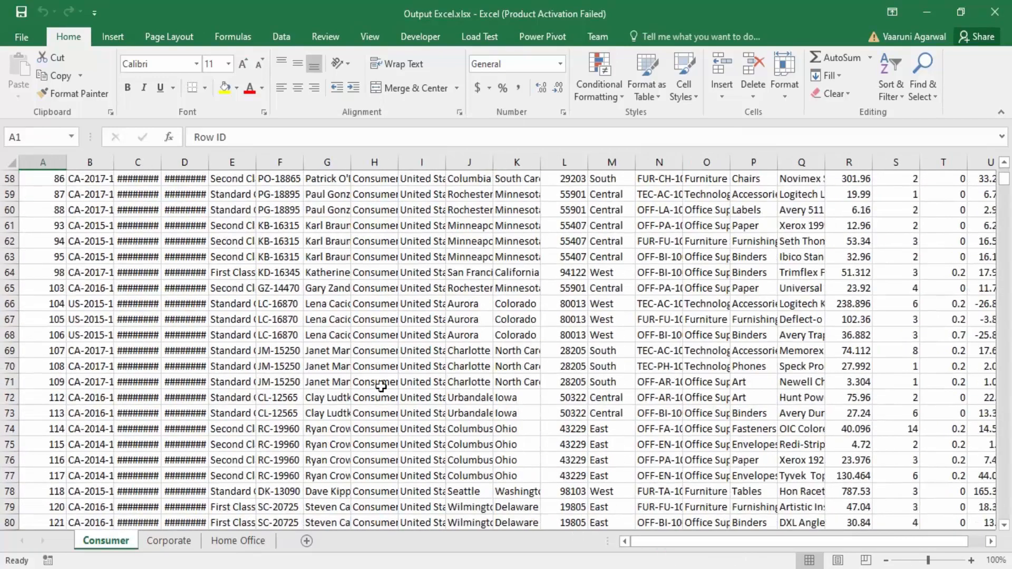
{"action": "scroll", "coordinate": [381, 396], "scroll_direction": "down", "scroll_amount": 8}
{"action": "scroll", "coordinate": [381, 396], "scroll_direction": "up", "scroll_amount": 19}
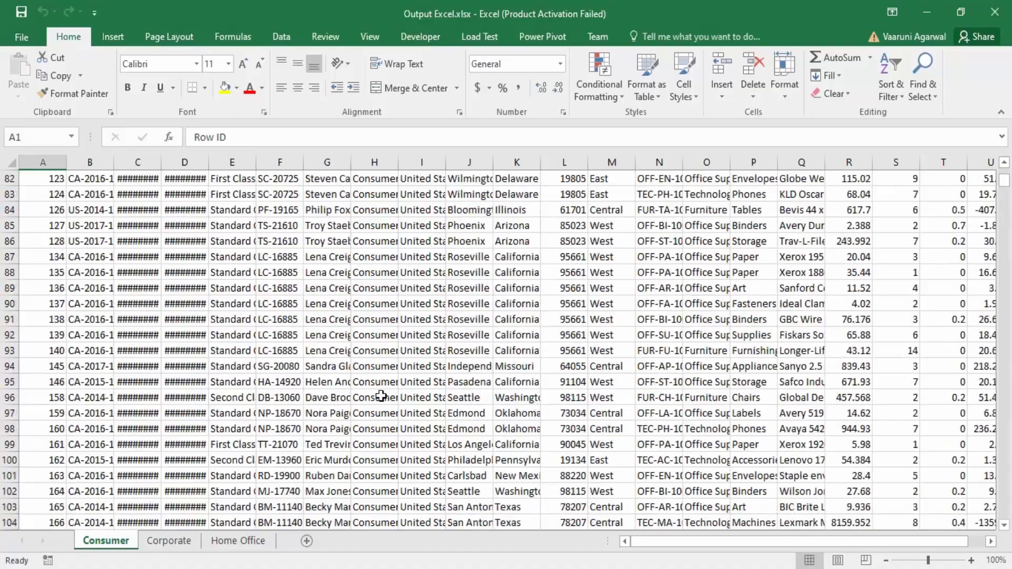
{"action": "left_click", "coordinate": [994, 12]}
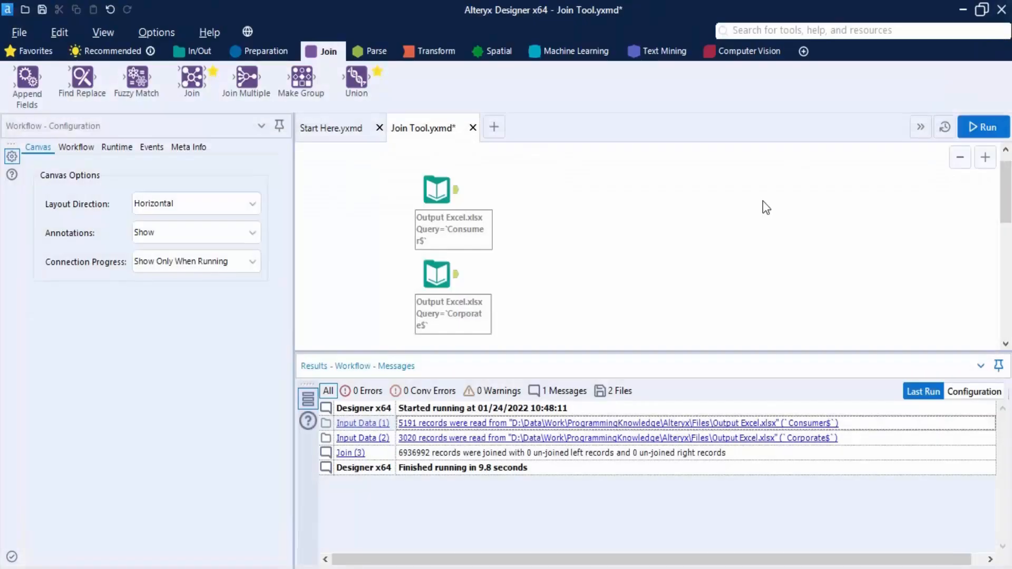
Step: Open the Corporate input's workbook from the run messages, compare the Consumer and Corporate sheets and close the workbook
{"action": "left_click", "coordinate": [691, 441]}
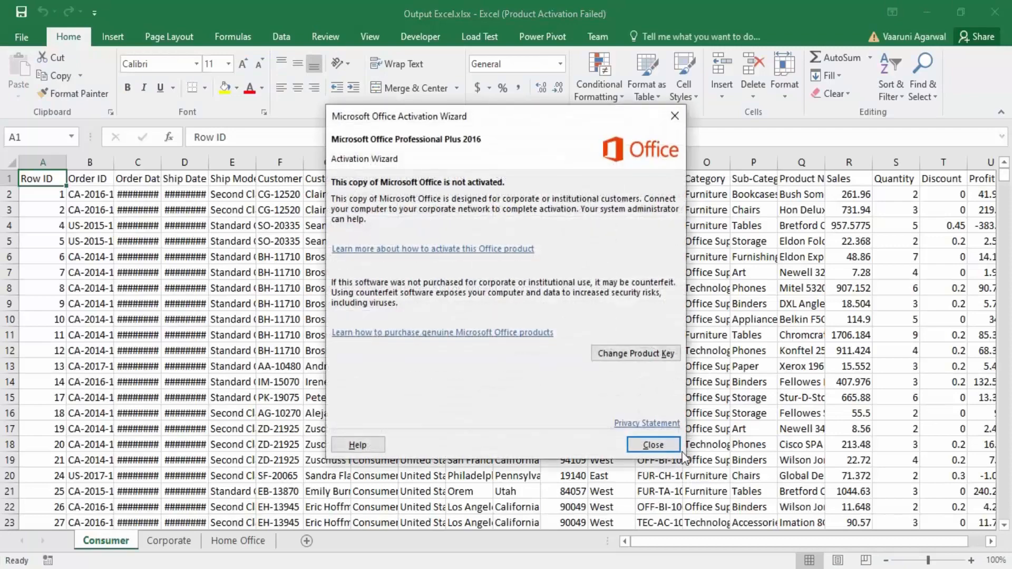
{"action": "left_click", "coordinate": [673, 450]}
{"action": "left_click", "coordinate": [384, 208]}
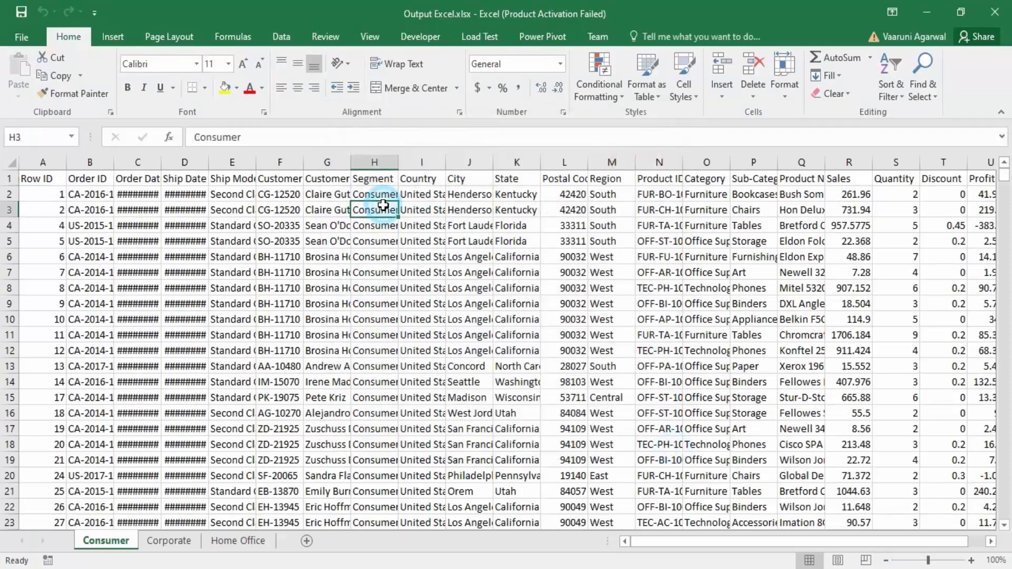
{"action": "scroll", "coordinate": [392, 319], "scroll_direction": "down", "scroll_amount": 5}
{"action": "left_click", "coordinate": [169, 541]}
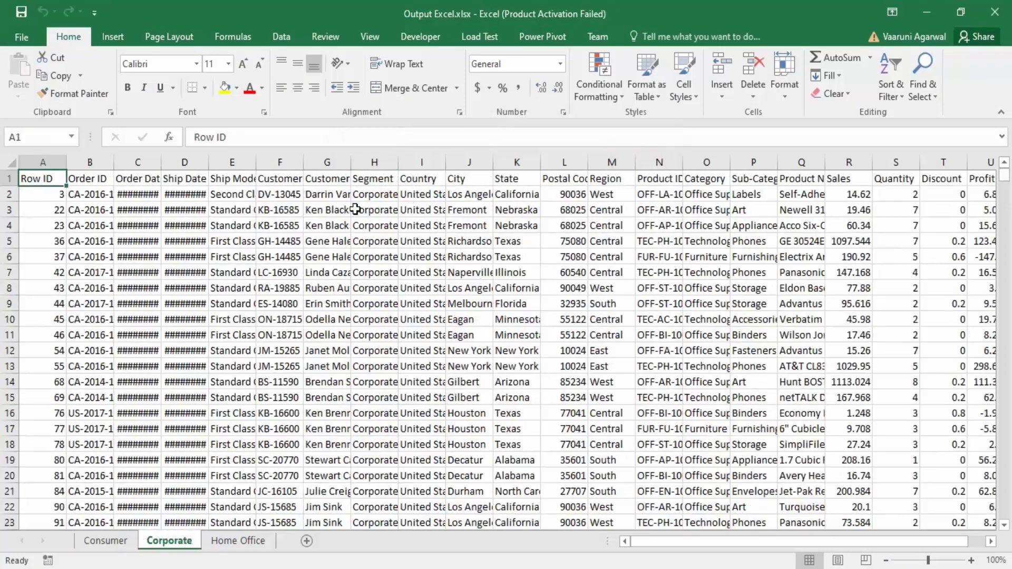
{"action": "scroll", "coordinate": [390, 227], "scroll_direction": "down", "scroll_amount": 13}
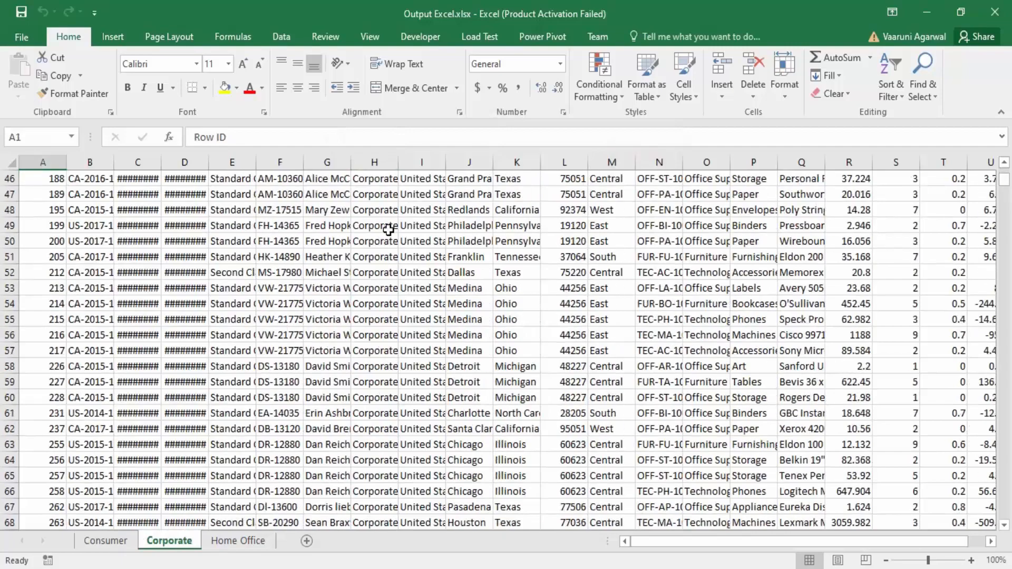
{"action": "left_click", "coordinate": [126, 543]}
{"action": "left_click", "coordinate": [168, 539]}
{"action": "scroll", "coordinate": [458, 363], "scroll_direction": "up", "scroll_amount": 13}
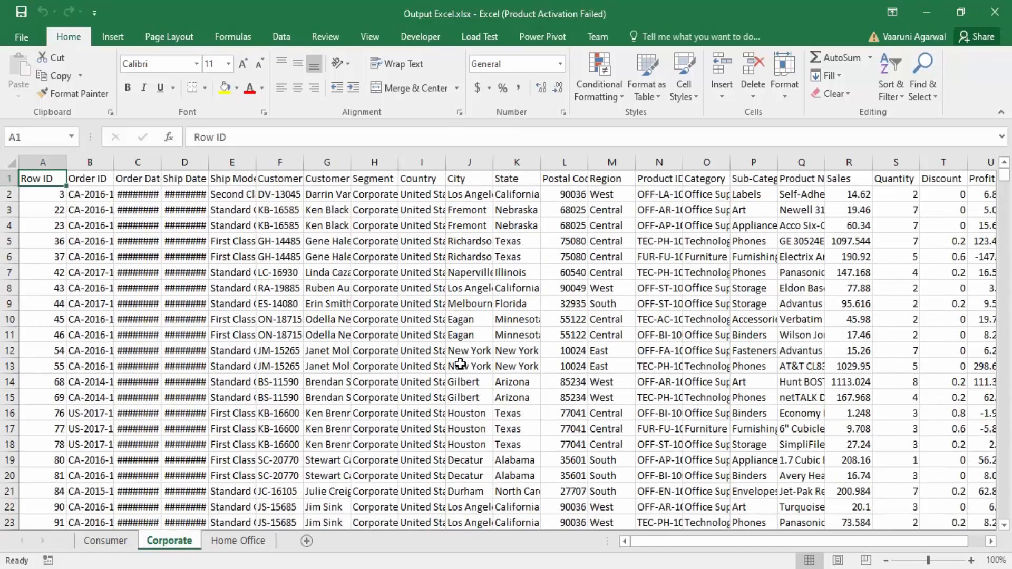
{"action": "left_click", "coordinate": [994, 11]}
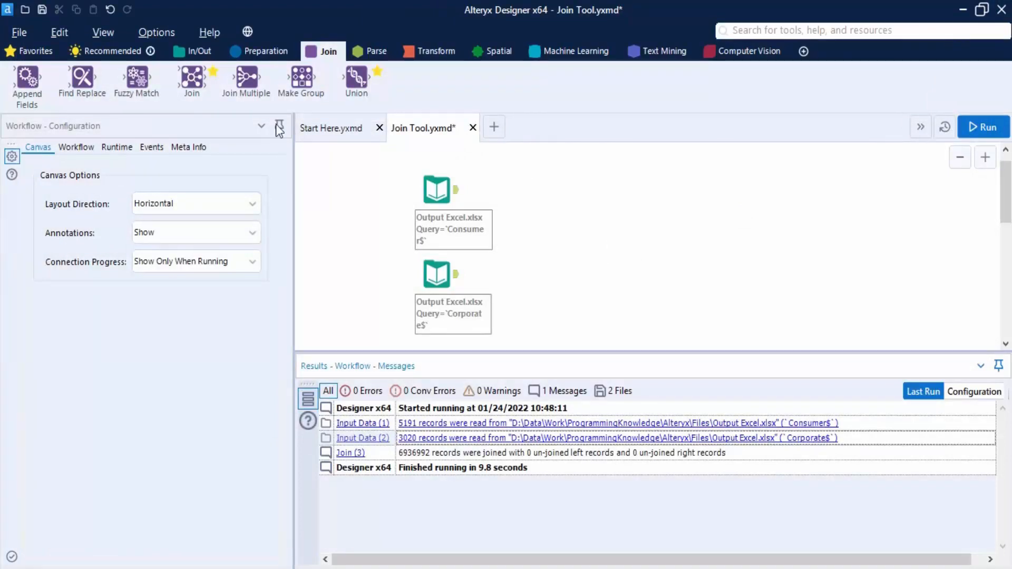
Step: Add a Join tool set to Join by Record Position, connecting Consumer to its left input and Corporate to its right input
{"action": "left_click_drag", "start_coordinate": [192, 79], "coordinate": [621, 236]}
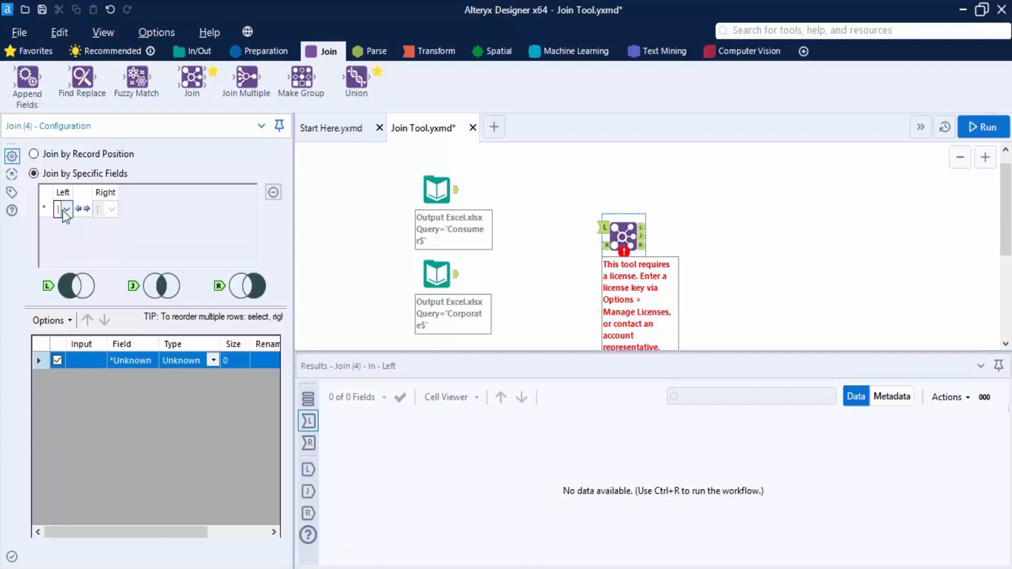
{"action": "left_click", "coordinate": [35, 153]}
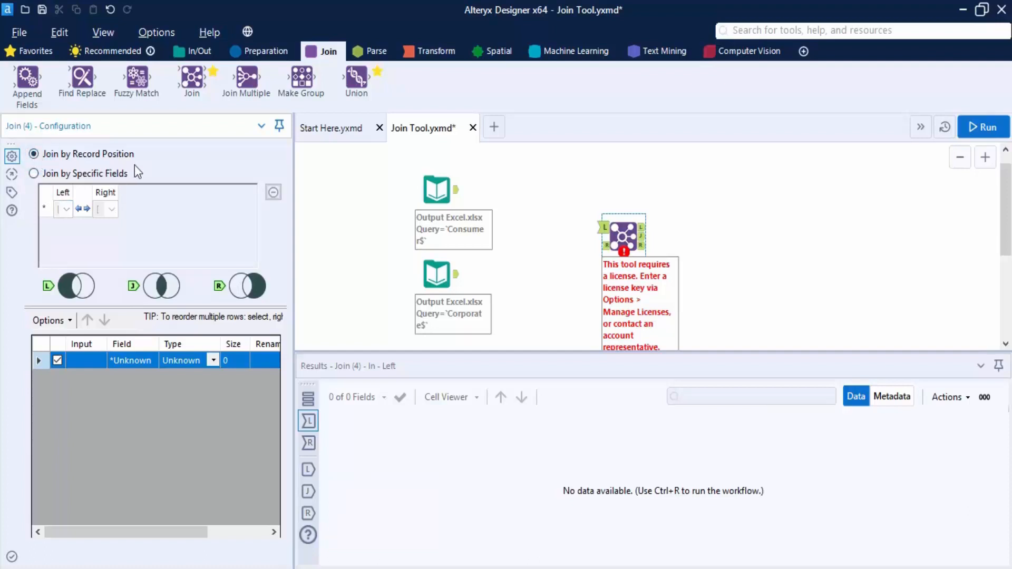
{"action": "left_click_drag", "start_coordinate": [455, 190], "coordinate": [606, 227]}
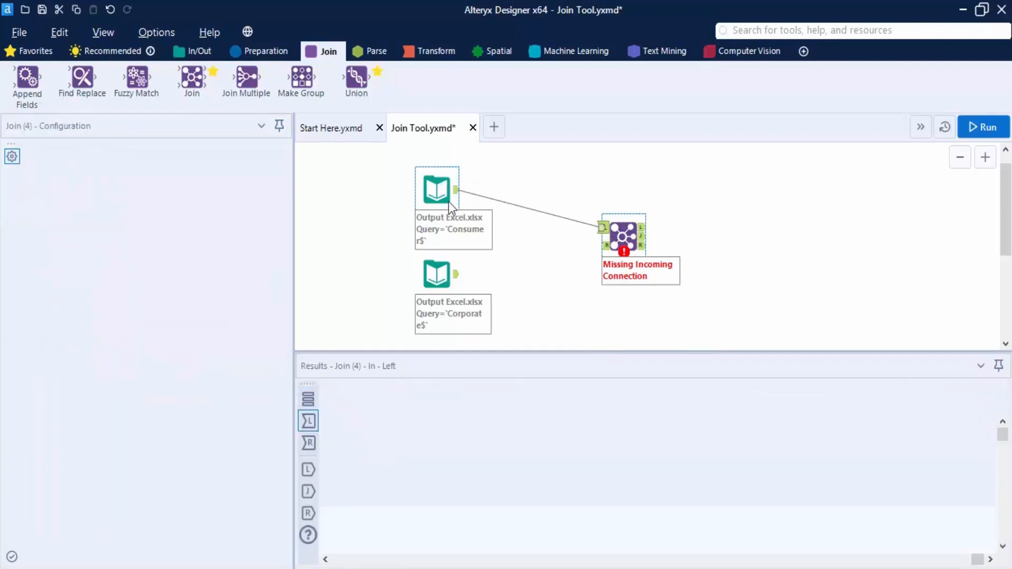
{"action": "left_click_drag", "start_coordinate": [456, 274], "coordinate": [604, 246]}
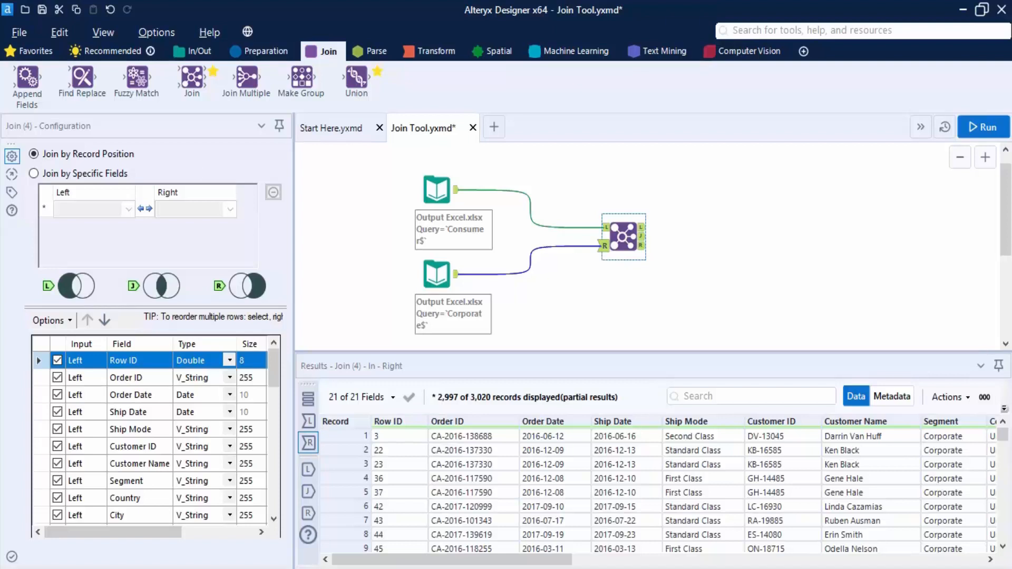
Step: Change the data type of the left input's Row ID field to Int16 in the Join configuration
{"action": "mouse_move", "coordinate": [181, 533]}
{"action": "left_mouse_down"}
{"action": "mouse_move", "coordinate": [292, 537]}
{"action": "mouse_move", "coordinate": [164, 537]}
{"action": "left_mouse_up"}
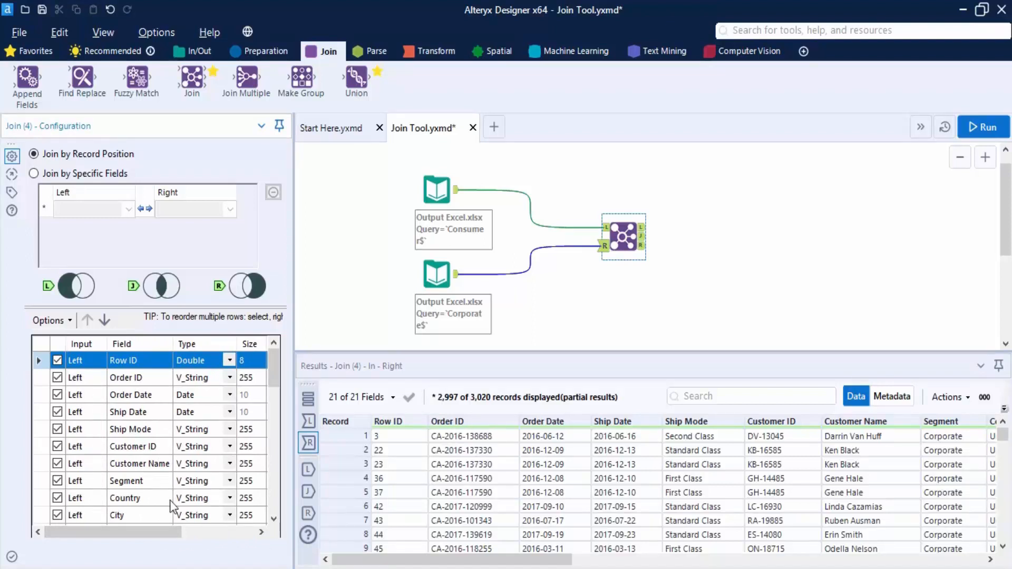
{"action": "left_click_drag", "start_coordinate": [168, 532], "coordinate": [196, 532]}
{"action": "left_click", "coordinate": [190, 360]}
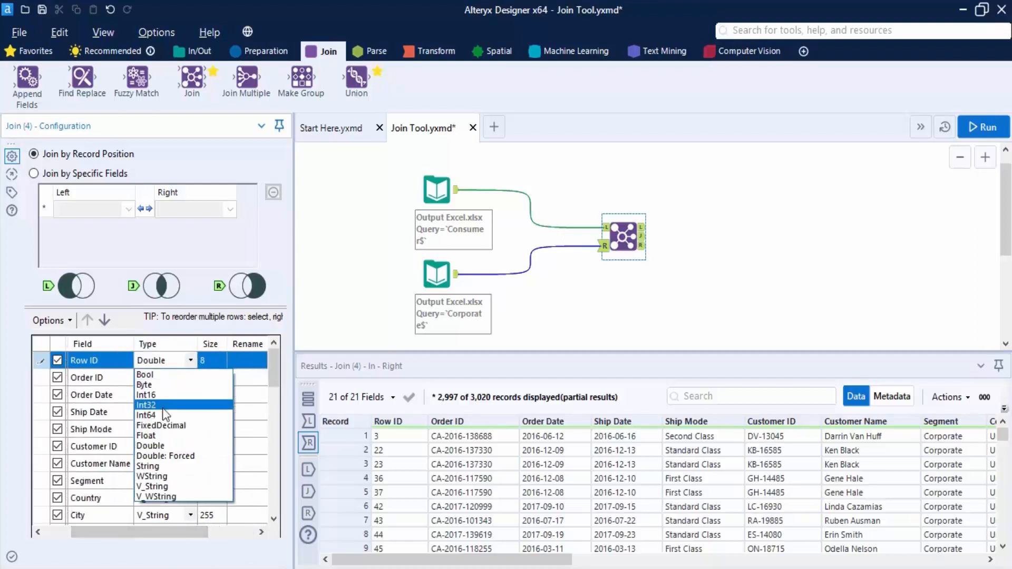
{"action": "left_click", "coordinate": [152, 399]}
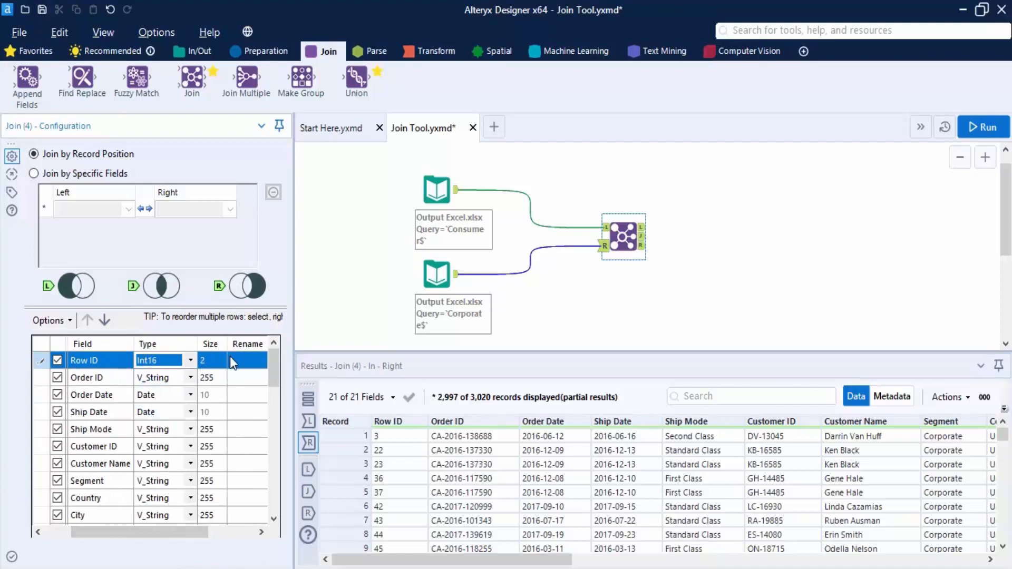
Step: Rename the left input's Row ID field to S No and describe it as Serial Number
{"action": "left_click_drag", "start_coordinate": [197, 530], "coordinate": [268, 537]}
{"action": "left_click", "coordinate": [173, 361]}
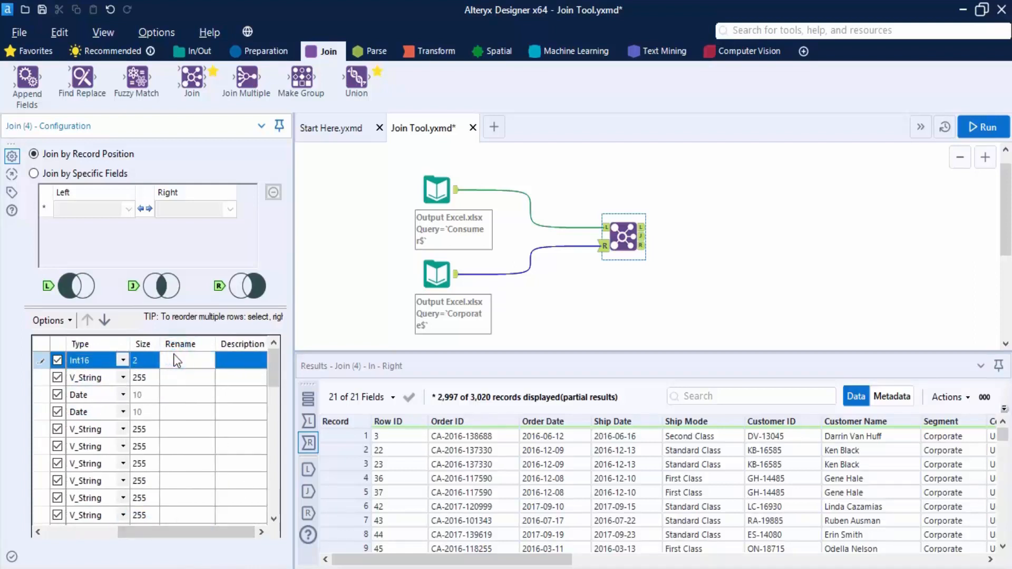
{"action": "type", "text": "S No"}
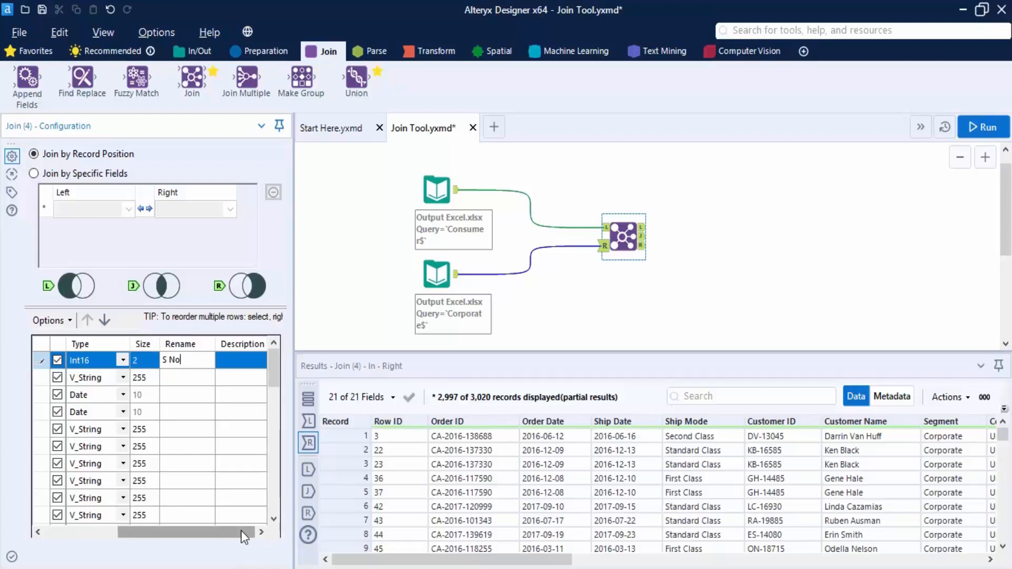
{"action": "left_click", "coordinate": [247, 361]}
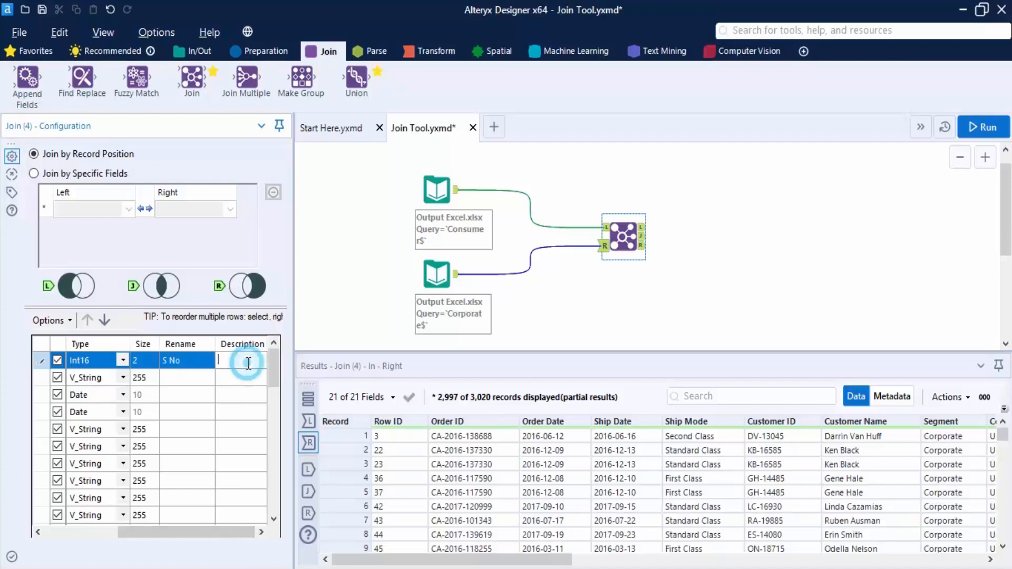
{"action": "type", "text": "Seria"}
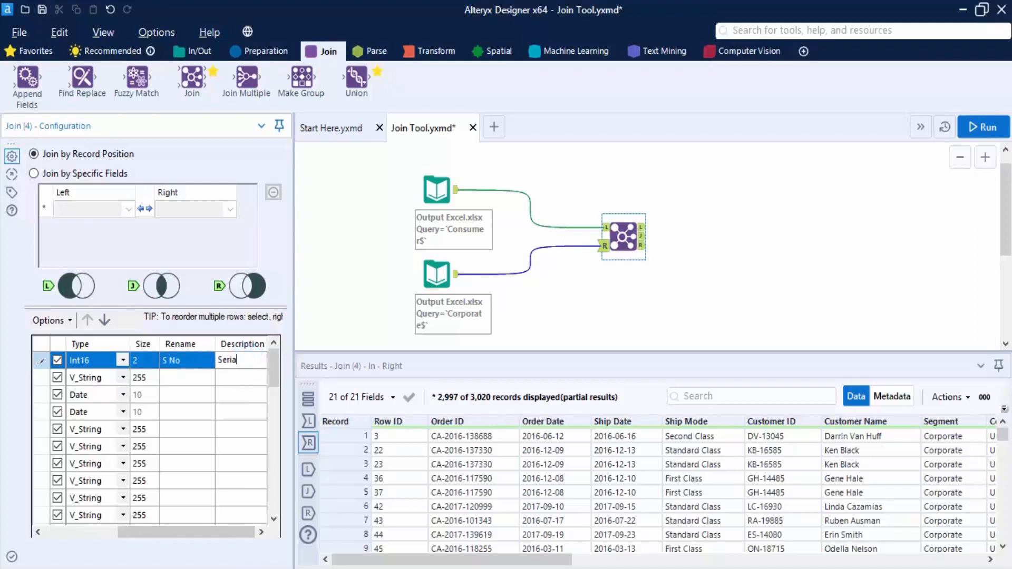
{"action": "type", "text": "l Number"}
{"action": "key", "text": "Return"}
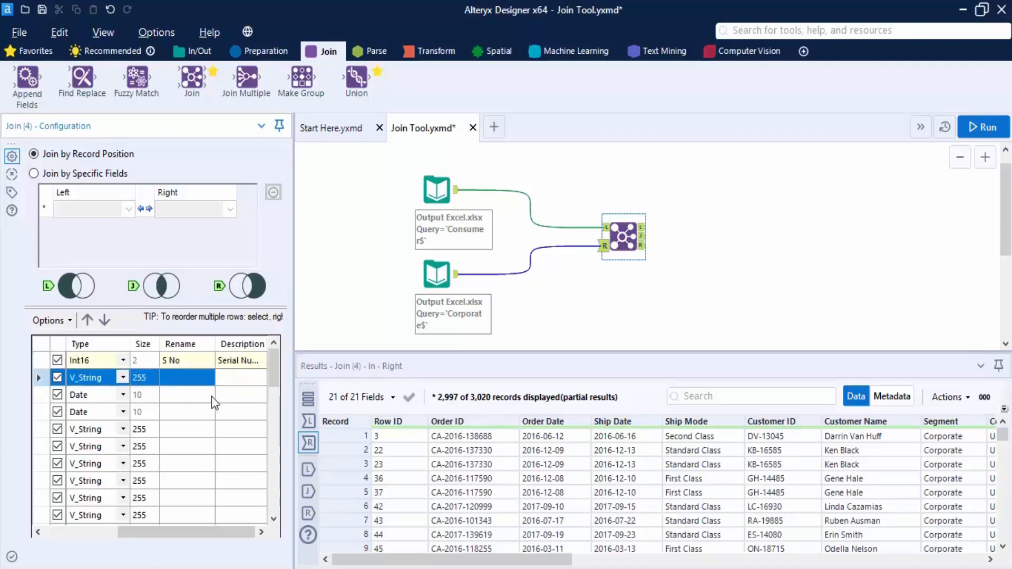
Step: Review the right input's renamed fields in the Join configuration and run the workflow
{"action": "scroll", "coordinate": [214, 400], "scroll_direction": "down", "scroll_amount": 10}
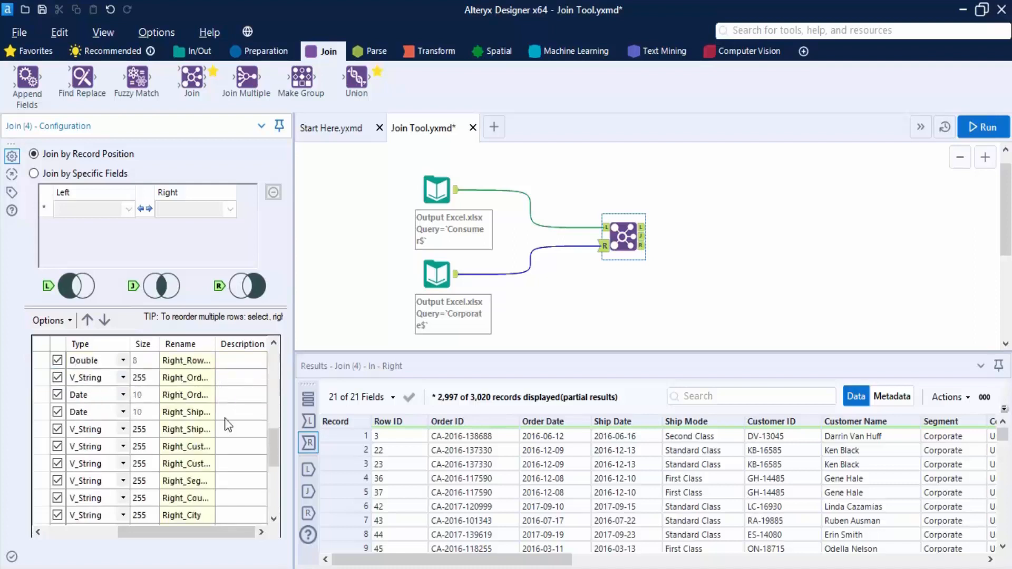
{"action": "left_click_drag", "start_coordinate": [216, 534], "coordinate": [143, 533]}
{"action": "left_click", "coordinate": [209, 532]}
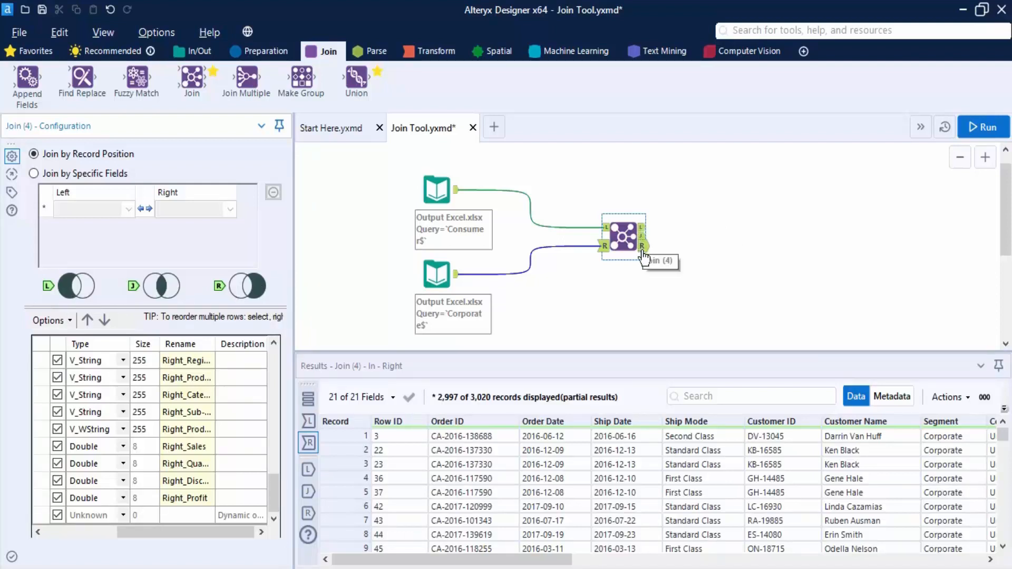
{"action": "left_click", "coordinate": [983, 124]}
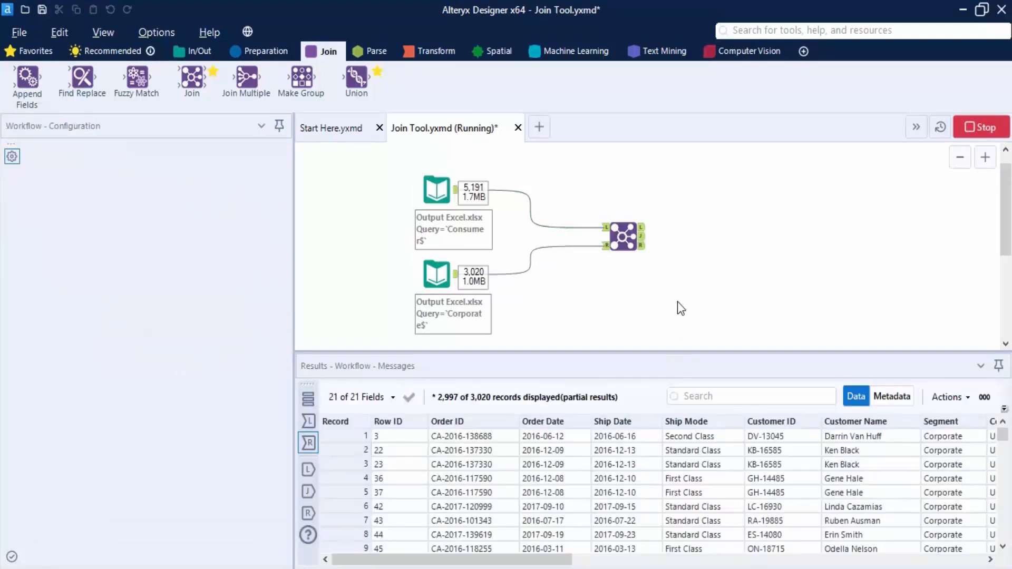
Step: Examine the records and fields in the Join tool's Left, Join and Right outputs
{"action": "left_click", "coordinate": [641, 227]}
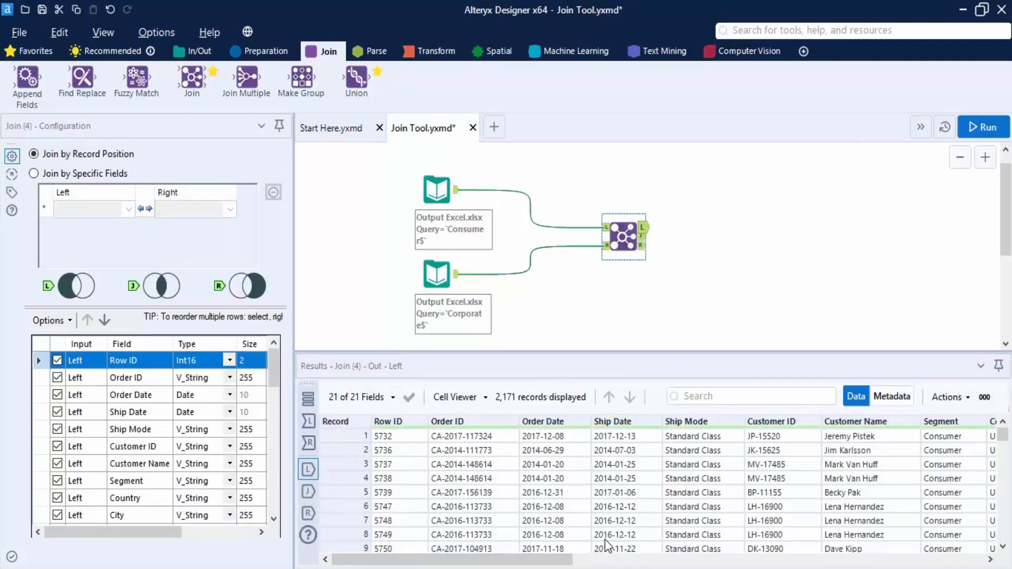
{"action": "left_click_drag", "start_coordinate": [545, 559], "coordinate": [573, 559]}
{"action": "left_click", "coordinate": [642, 236]}
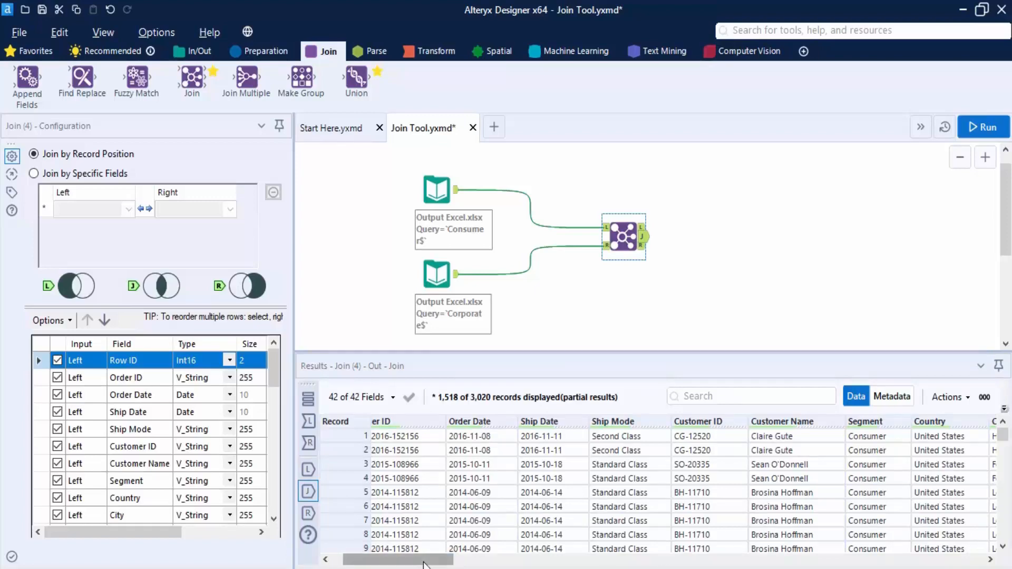
{"action": "left_click_drag", "start_coordinate": [424, 564], "coordinate": [456, 561]}
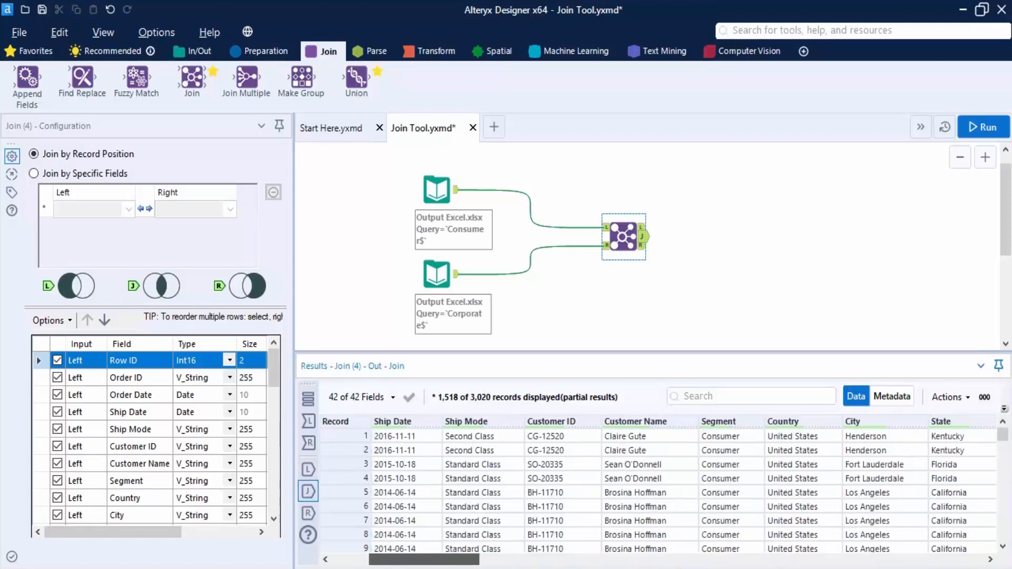
{"action": "left_click", "coordinate": [642, 245]}
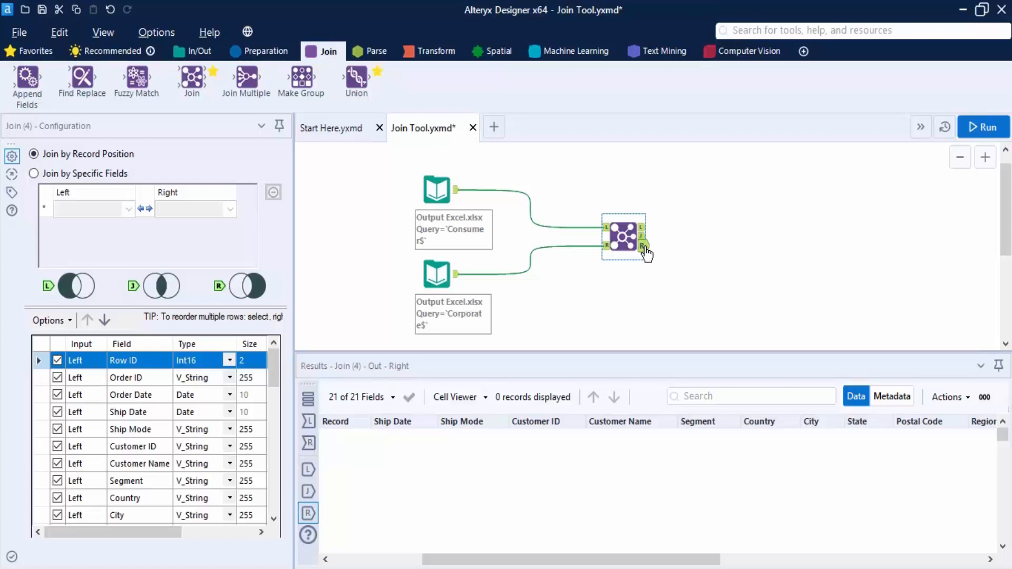
{"action": "left_click", "coordinate": [642, 237]}
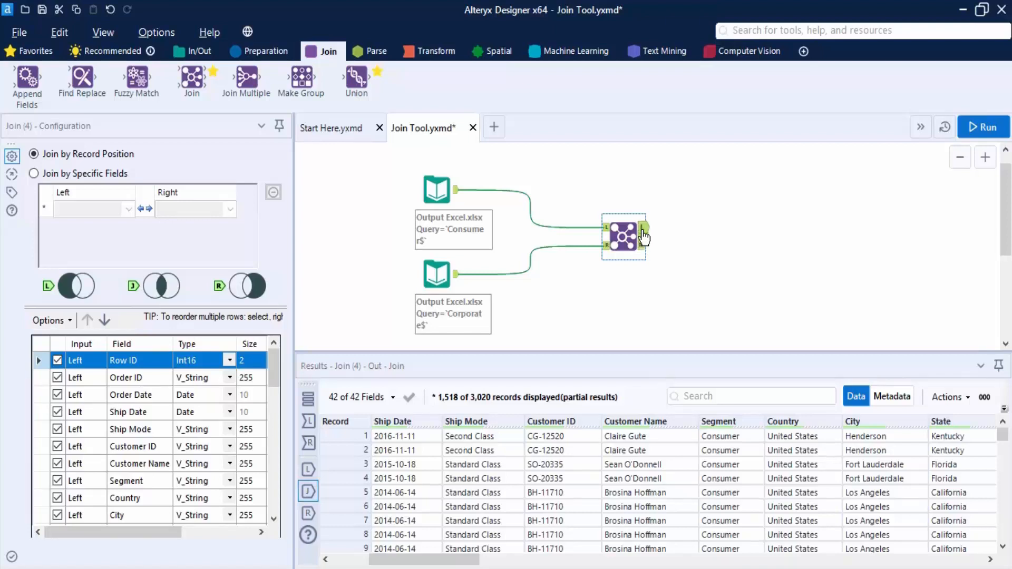
{"action": "left_click", "coordinate": [642, 228]}
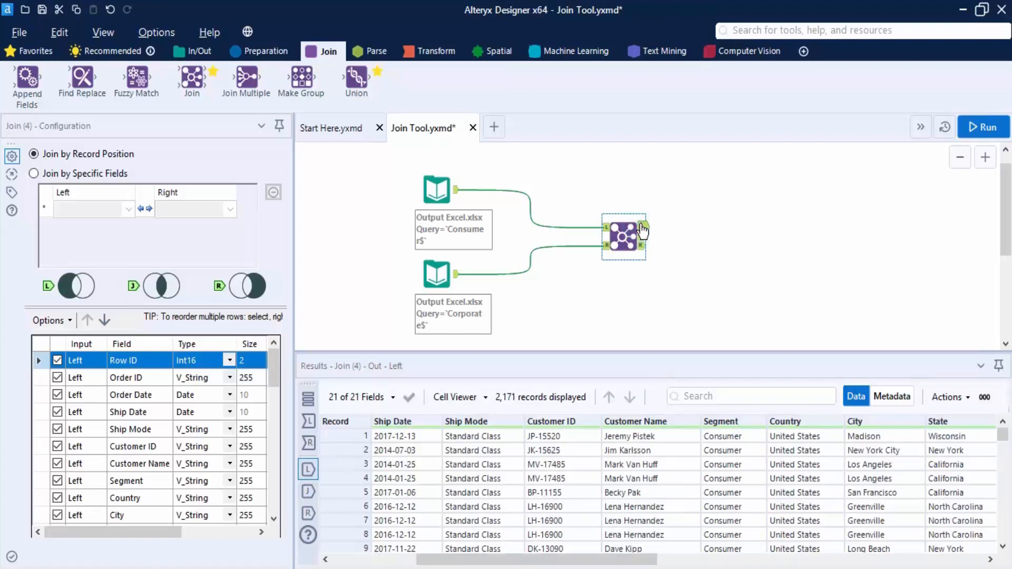
{"action": "left_click", "coordinate": [642, 246]}
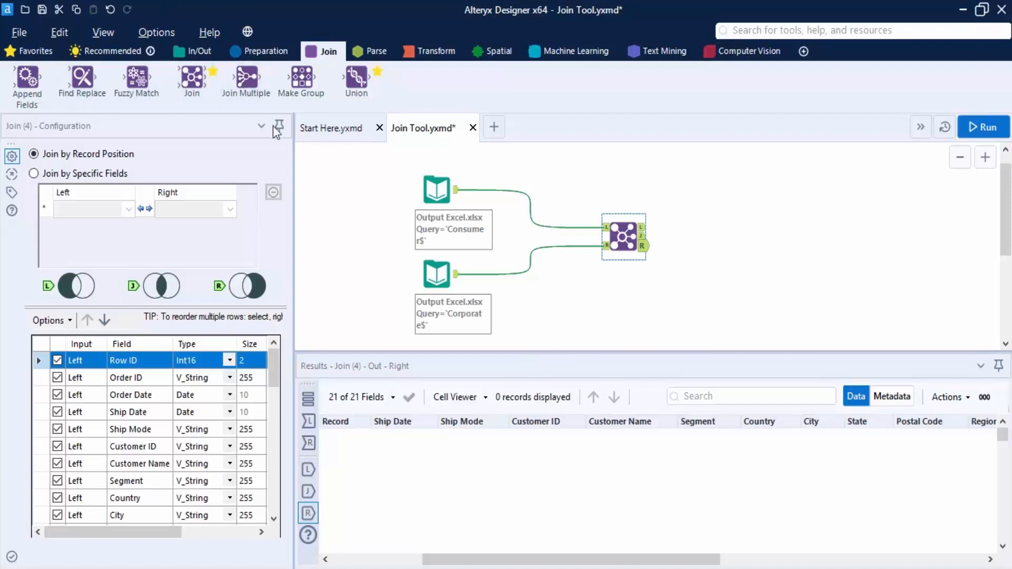
Step: Add a Union tool fed by the Join tool's L and J outputs and inspect its combined output
{"action": "left_click_drag", "start_coordinate": [367, 75], "coordinate": [739, 227]}
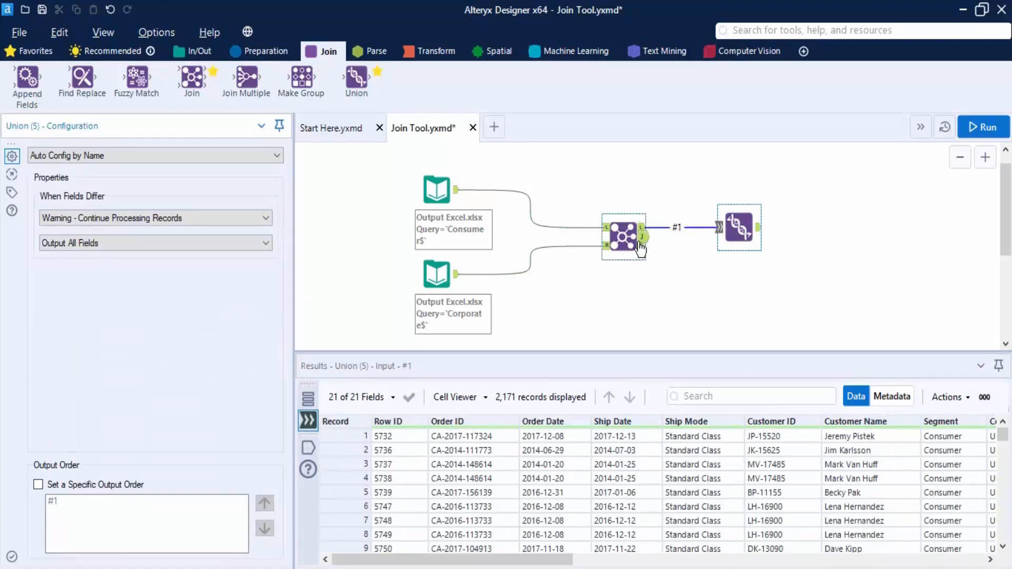
{"action": "left_click_drag", "start_coordinate": [643, 236], "coordinate": [717, 229]}
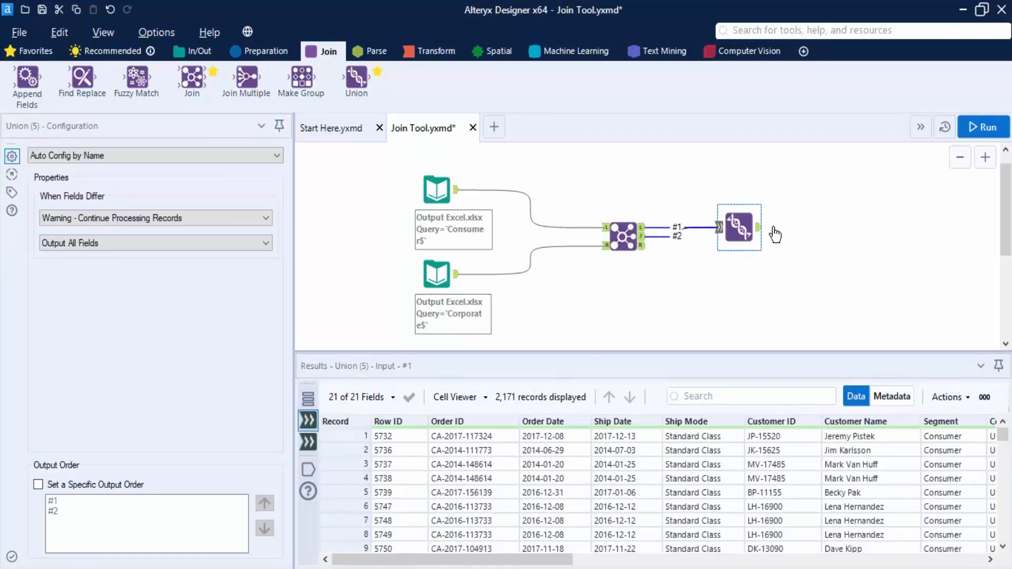
{"action": "left_click", "coordinate": [760, 231]}
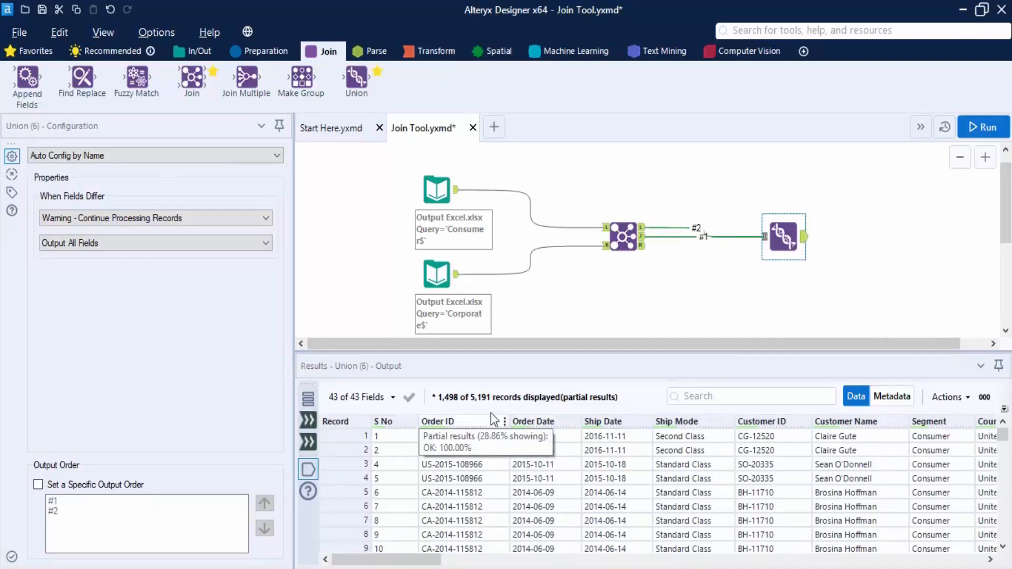
{"action": "mouse_move", "coordinate": [485, 400]}
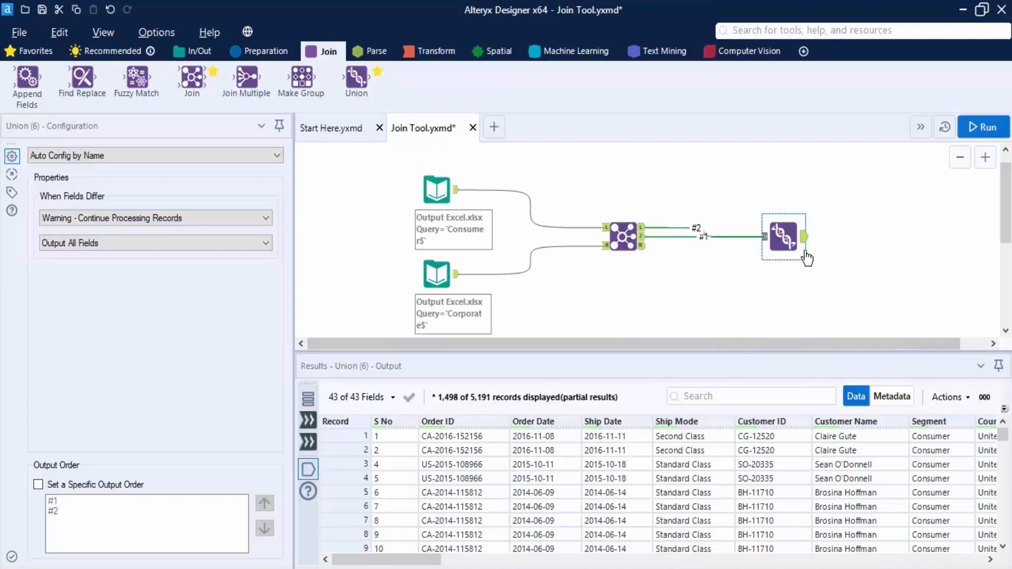
Step: Move the Union tool up, add a second one below it fed by the Join's J and R outputs, and run the workflow
{"action": "left_click_drag", "start_coordinate": [782, 236], "coordinate": [785, 179]}
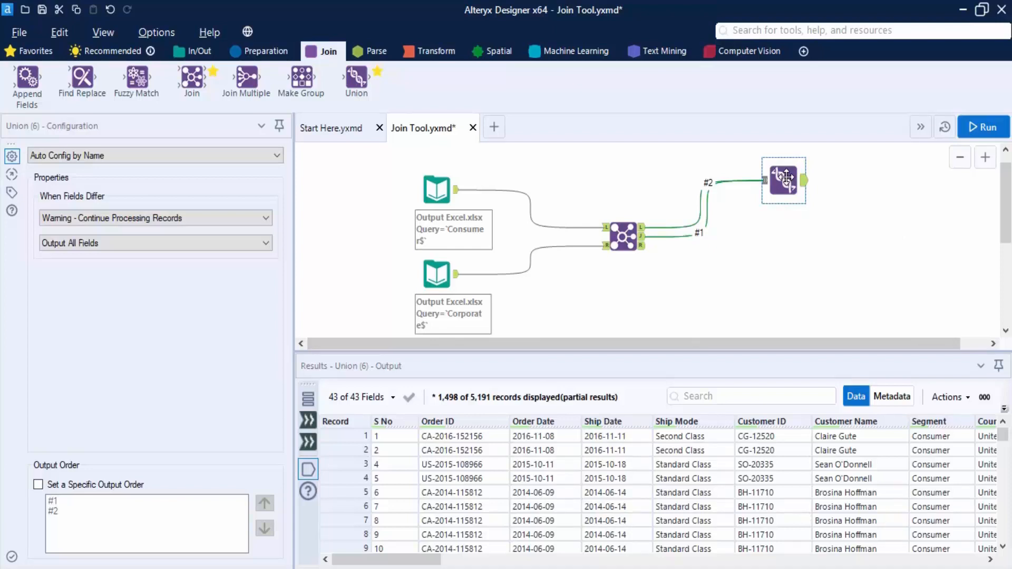
{"action": "left_click_drag", "start_coordinate": [356, 79], "coordinate": [801, 284]}
{"action": "left_click_drag", "start_coordinate": [642, 235], "coordinate": [771, 287]}
{"action": "left_click", "coordinate": [655, 242]}
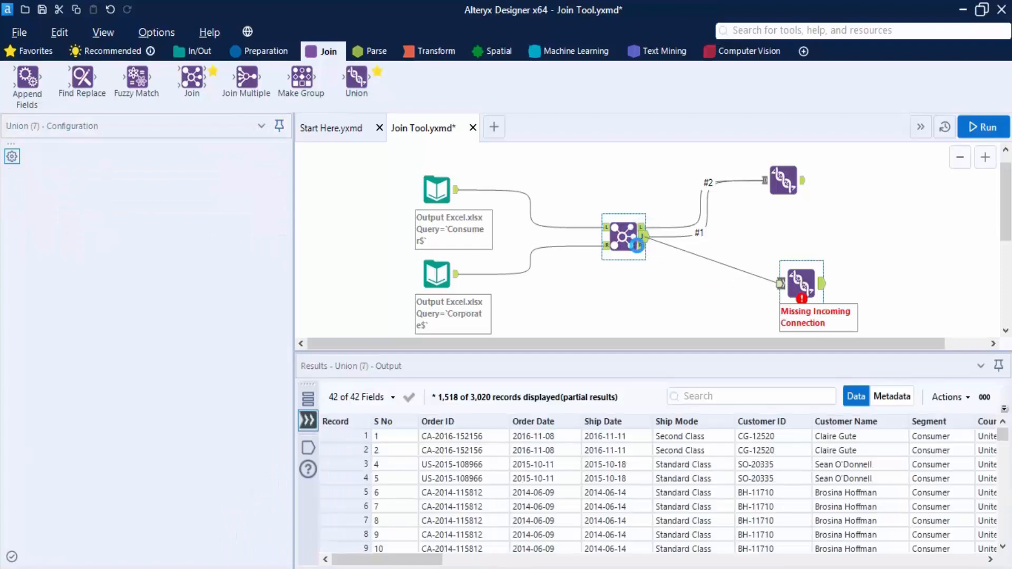
{"action": "left_click_drag", "start_coordinate": [642, 248], "coordinate": [781, 285]}
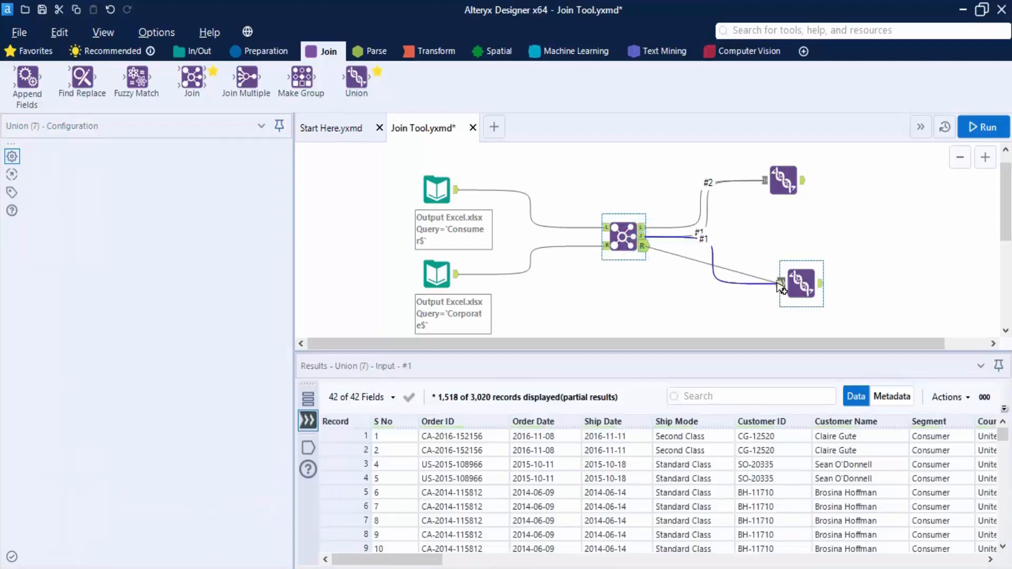
{"action": "left_click", "coordinate": [969, 128]}
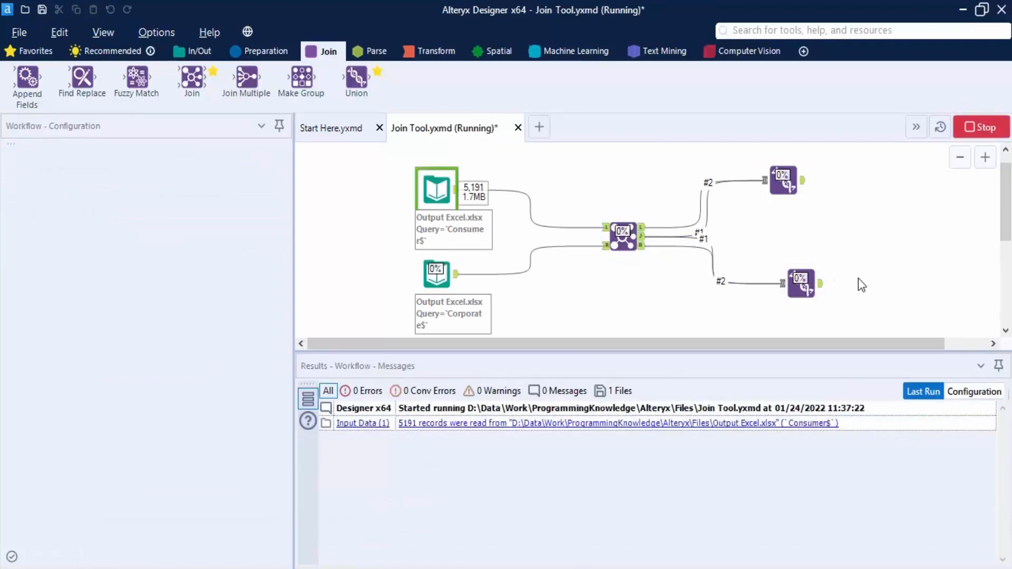
Step: View the output records of the lower Union tool in the Join Tool workflow
{"action": "left_click", "coordinate": [821, 285]}
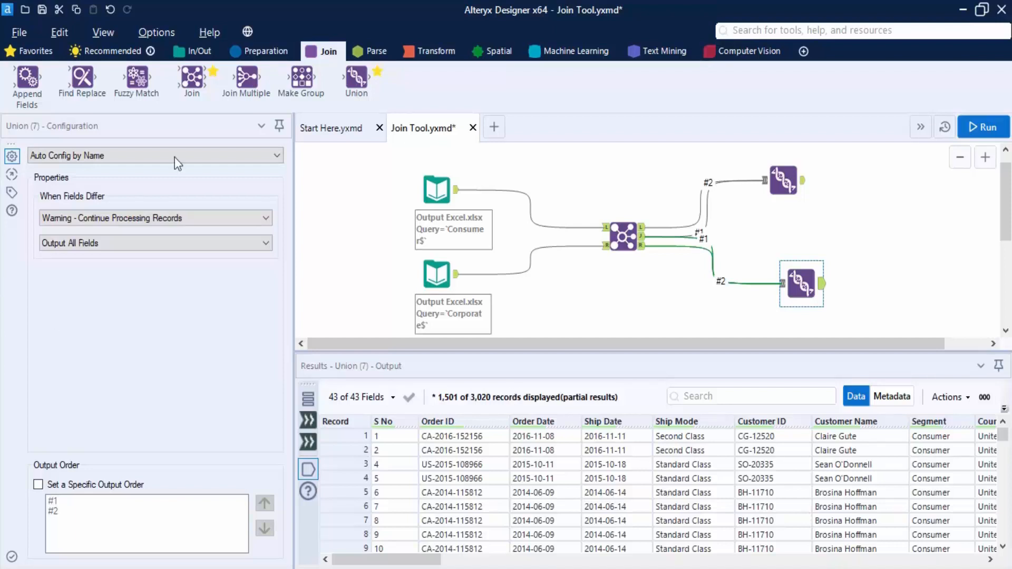
Step: Copy the Consumer and Corporate Input Data tools with their connected Join tool into a new workflow
{"action": "left_click_drag", "start_coordinate": [388, 153], "coordinate": [651, 261]}
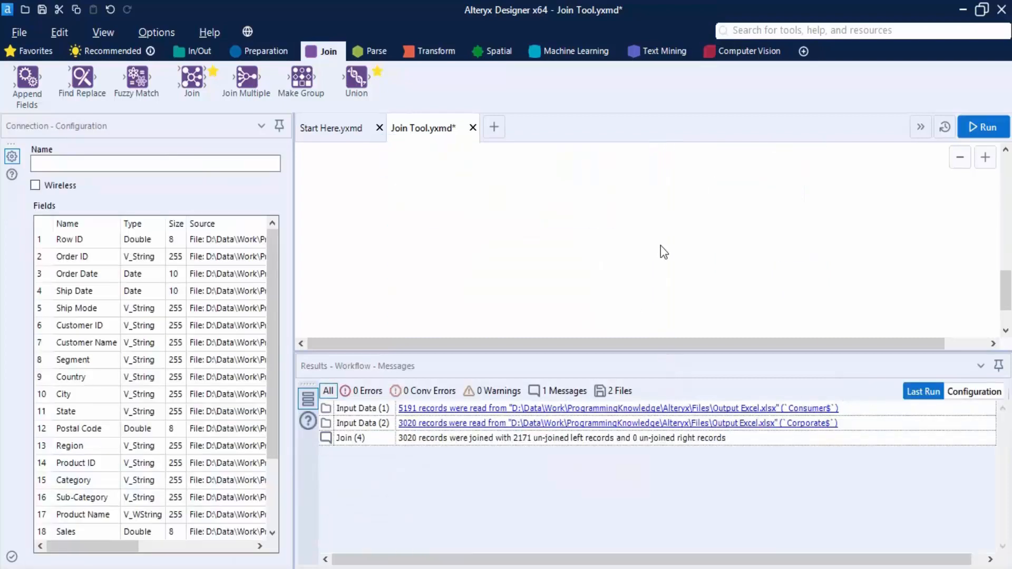
{"action": "scroll", "coordinate": [692, 285], "scroll_direction": "up", "scroll_amount": 5}
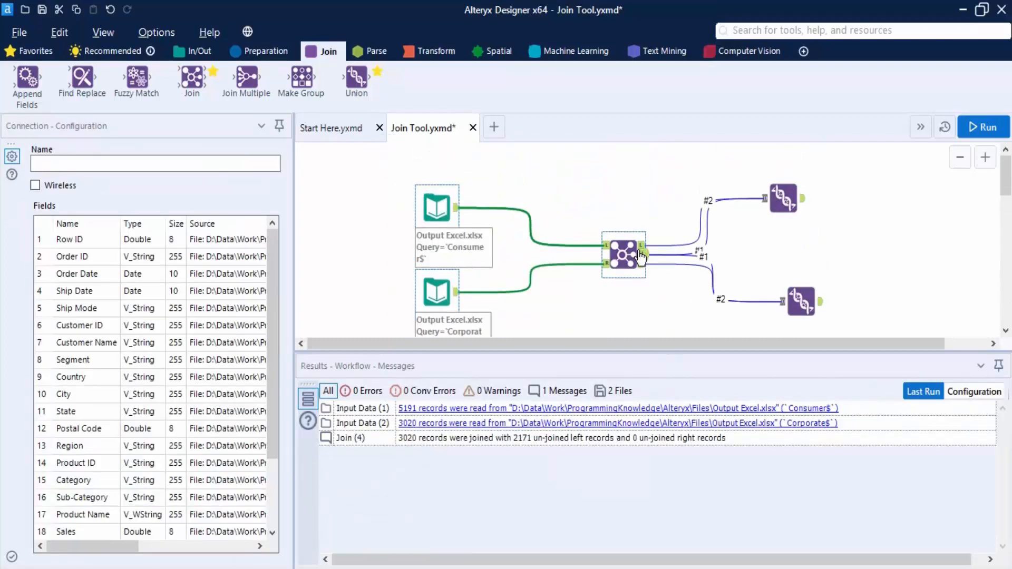
{"action": "right_click", "coordinate": [625, 254]}
{"action": "left_click", "coordinate": [673, 264]}
{"action": "left_click", "coordinate": [500, 130]}
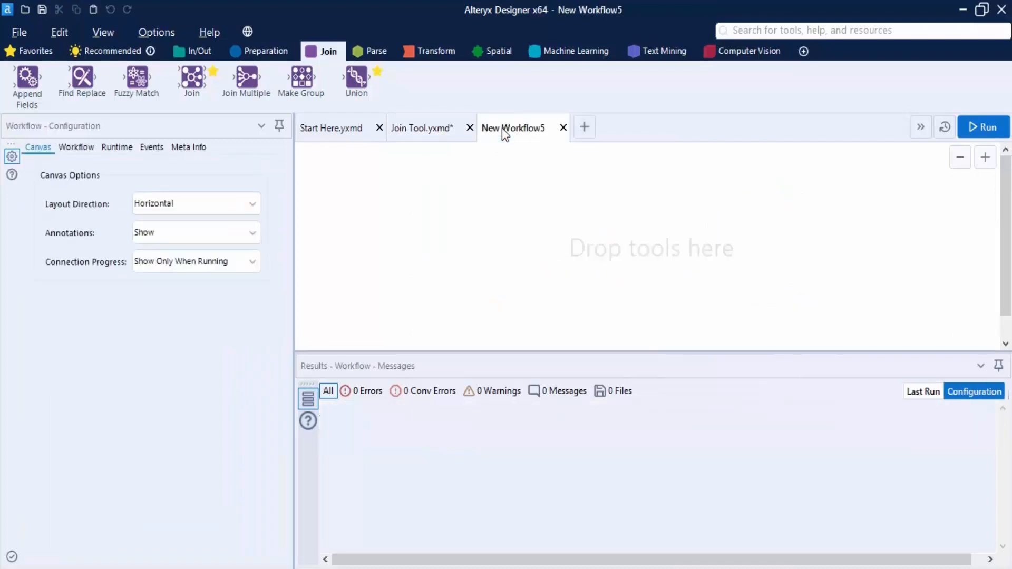
{"action": "key", "text": "ctrl+v"}
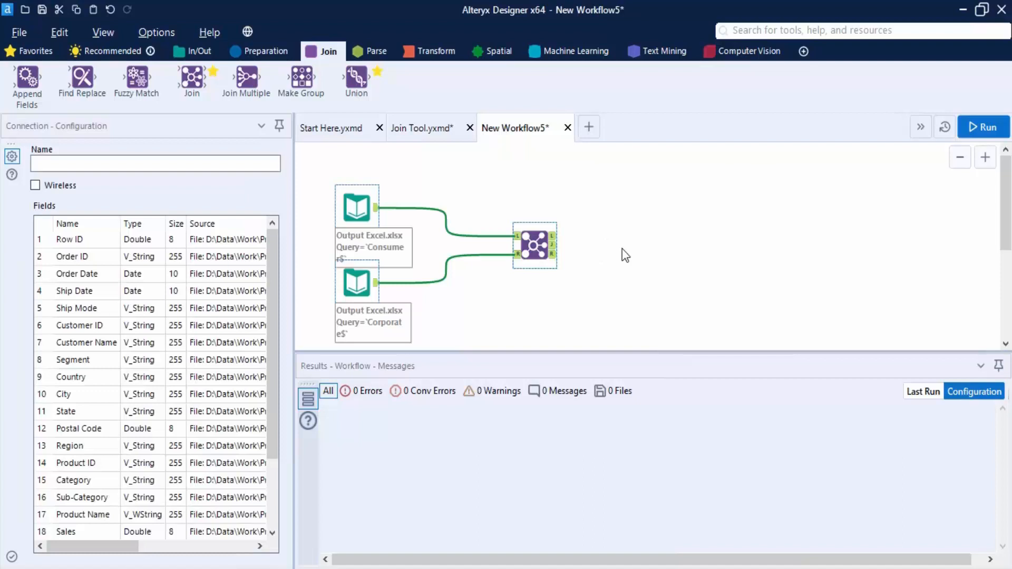
Step: Add a Union tool after the Join tool and connect the Join's J, L and R outputs to it
{"action": "left_click", "coordinate": [637, 197]}
{"action": "left_click_drag", "start_coordinate": [356, 79], "coordinate": [700, 248]}
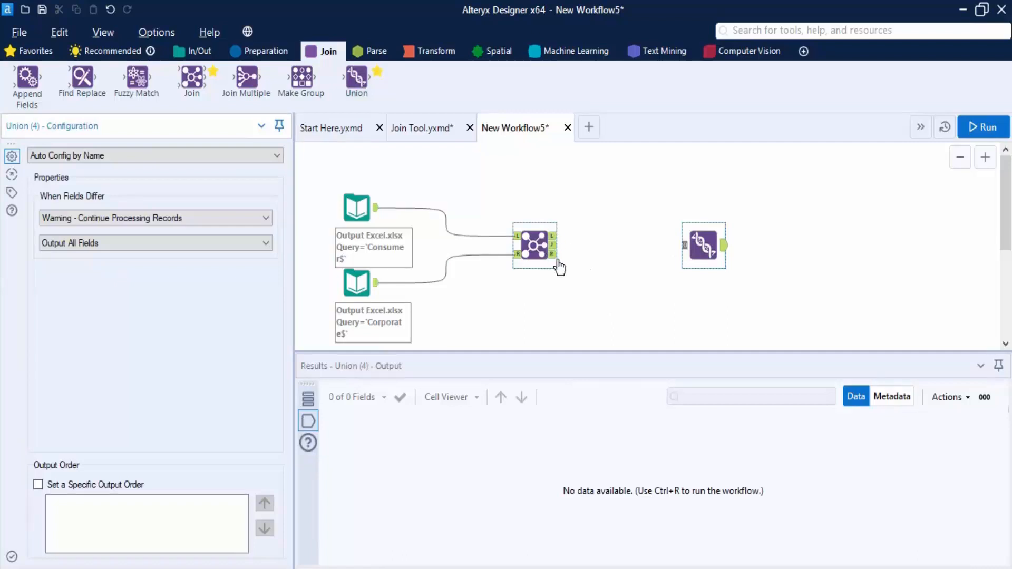
{"action": "left_click_drag", "start_coordinate": [555, 246], "coordinate": [685, 248]}
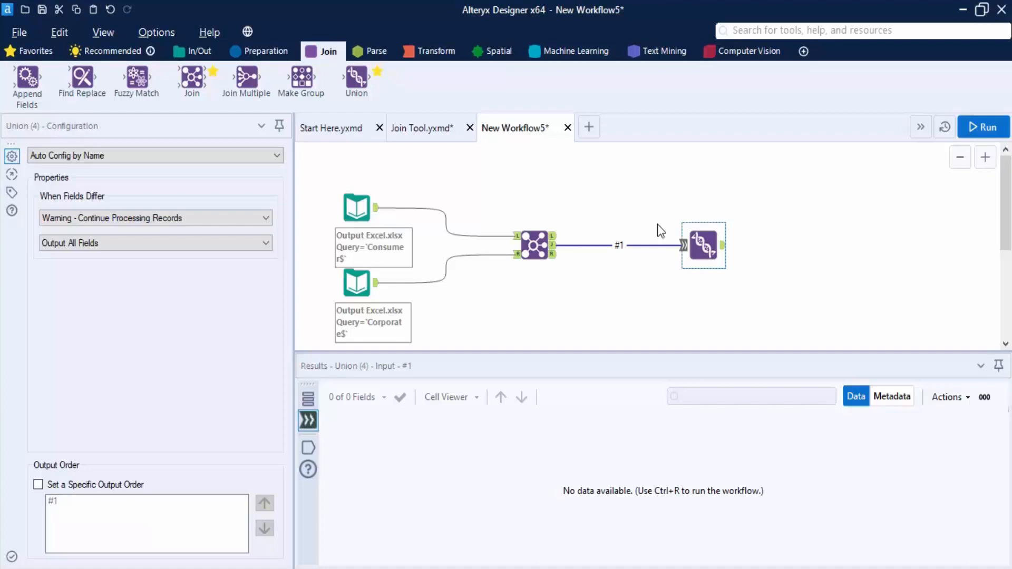
{"action": "left_click_drag", "start_coordinate": [554, 236], "coordinate": [691, 255]}
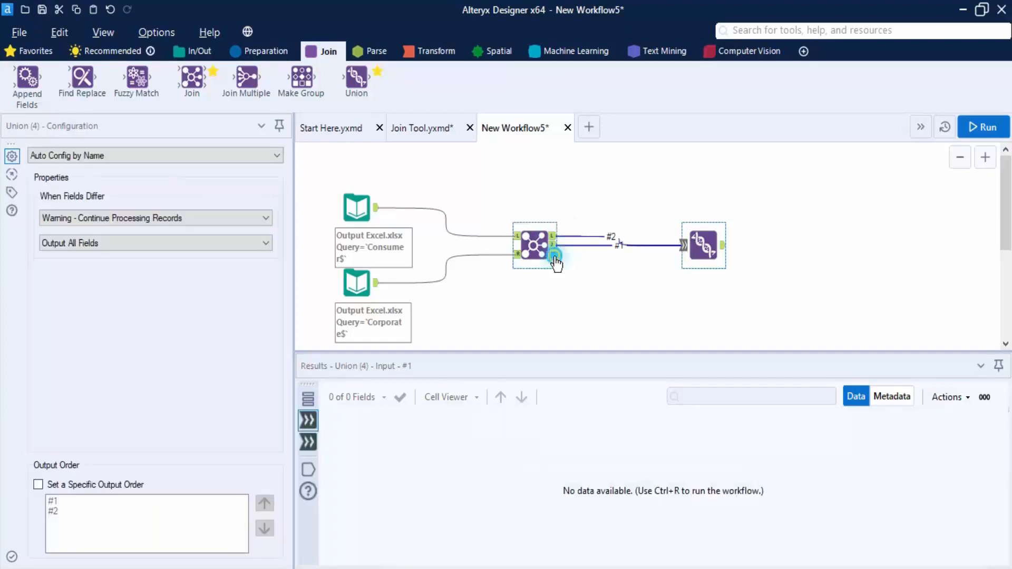
{"action": "left_click_drag", "start_coordinate": [555, 258], "coordinate": [683, 246]}
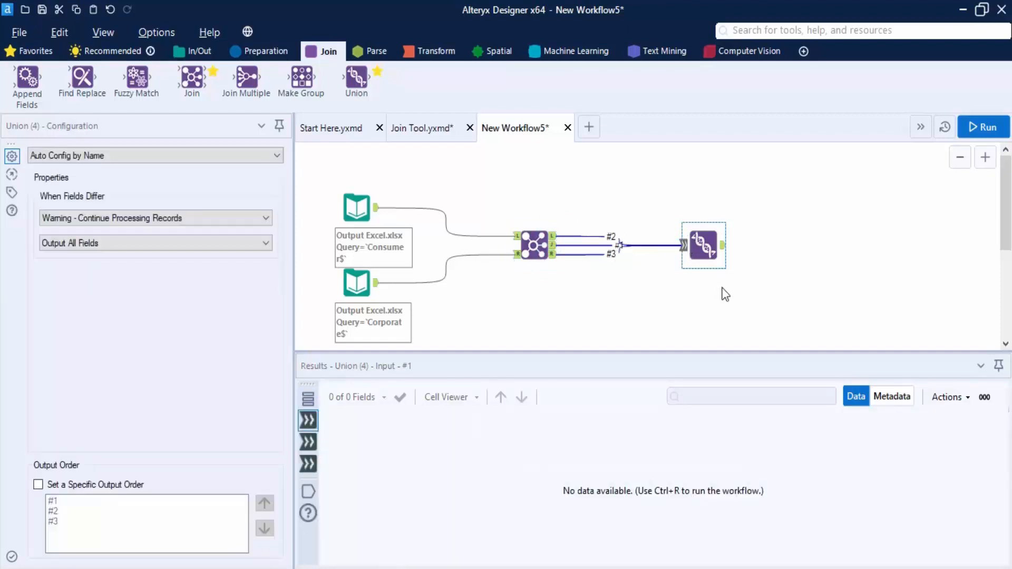
Step: Run the workflow and examine the Union tool's output records
{"action": "left_click", "coordinate": [982, 125]}
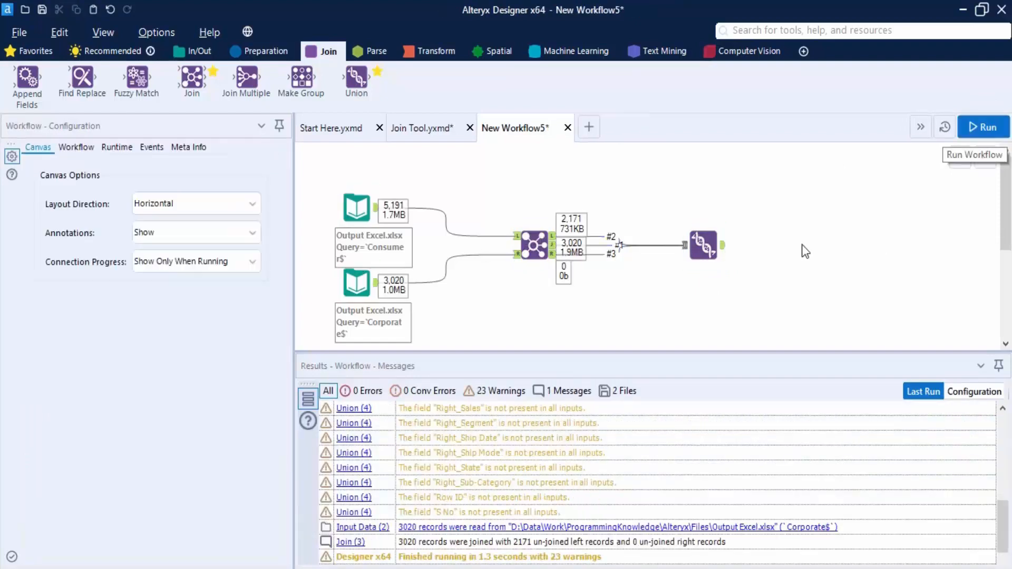
{"action": "left_click", "coordinate": [720, 245]}
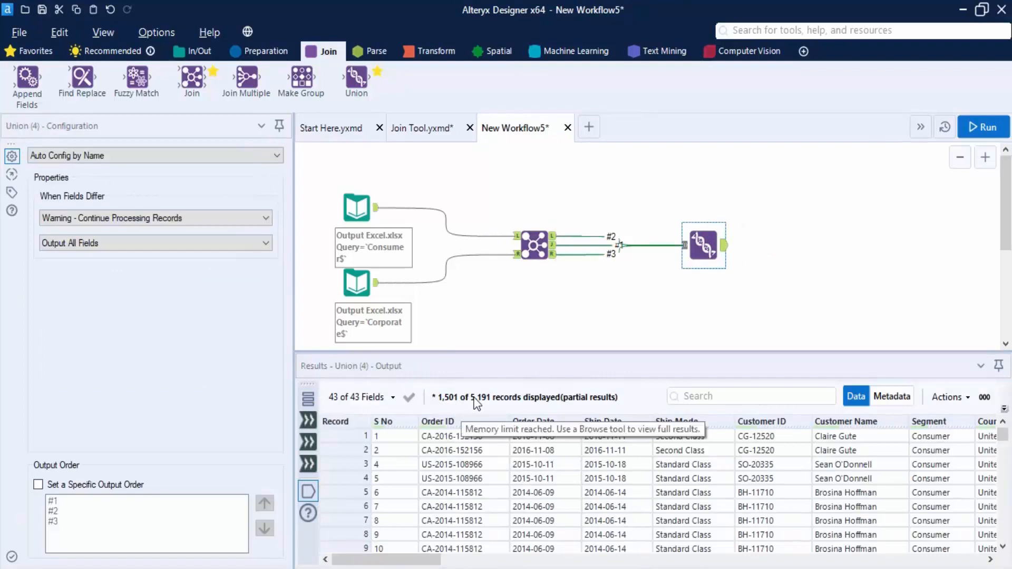
{"action": "left_click_drag", "start_coordinate": [437, 559], "coordinate": [403, 552]}
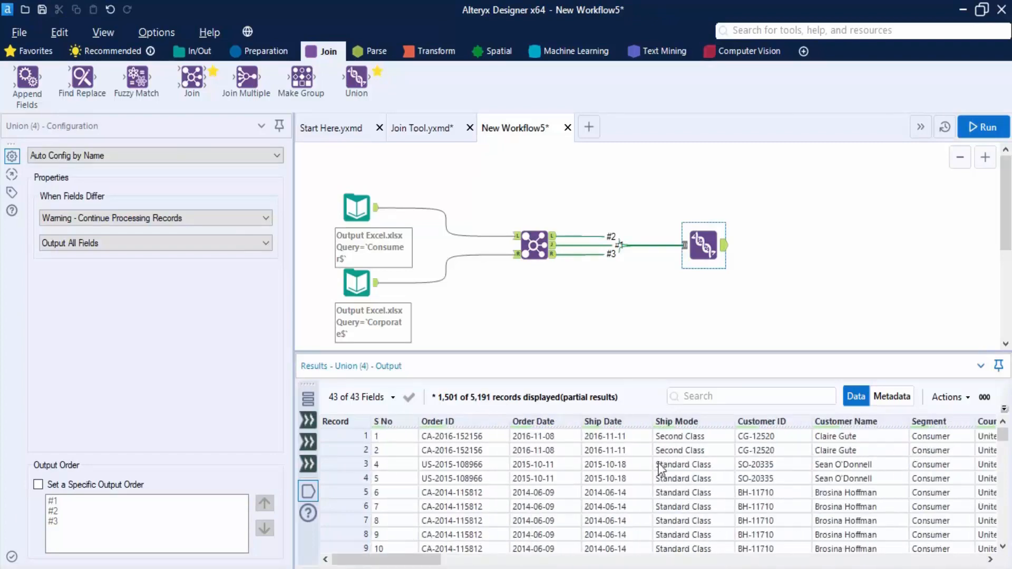
Step: Copy only the Consumer and Corporate Input Data tools into another new workflow and place them toward the canvas's left side
{"action": "left_click", "coordinate": [589, 130]}
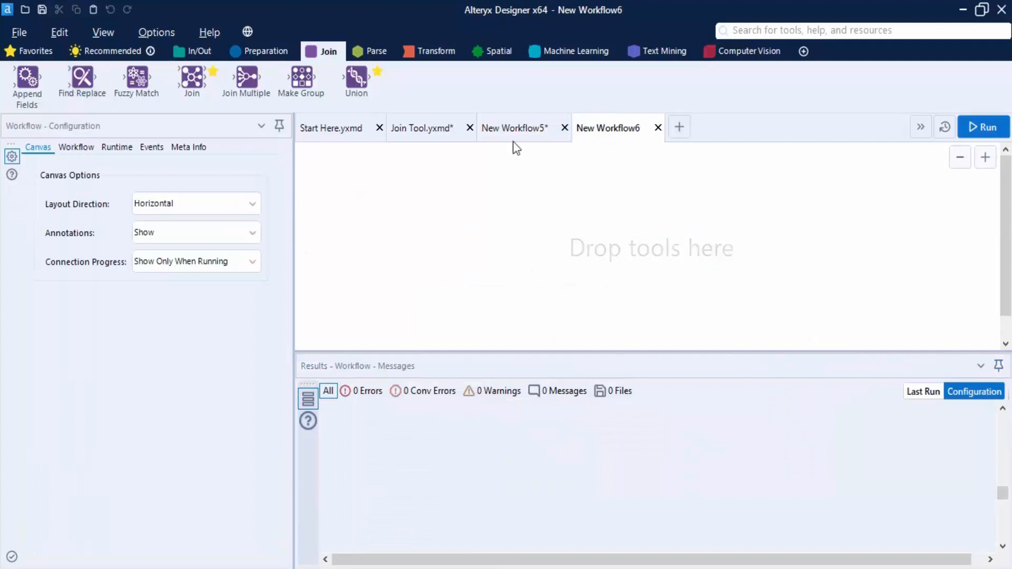
{"action": "left_click", "coordinate": [359, 213]}
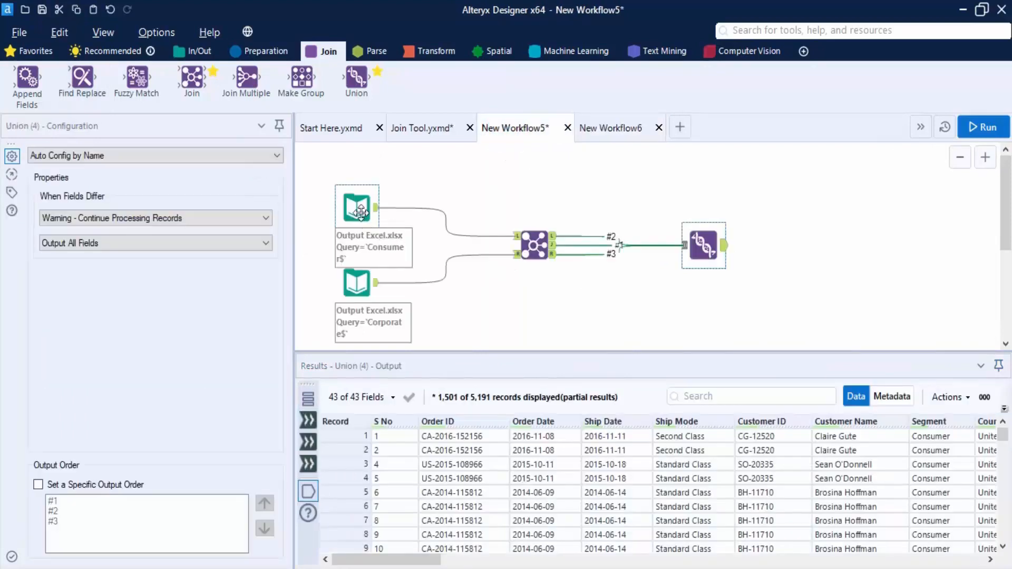
{"action": "left_click", "coordinate": [364, 282]}
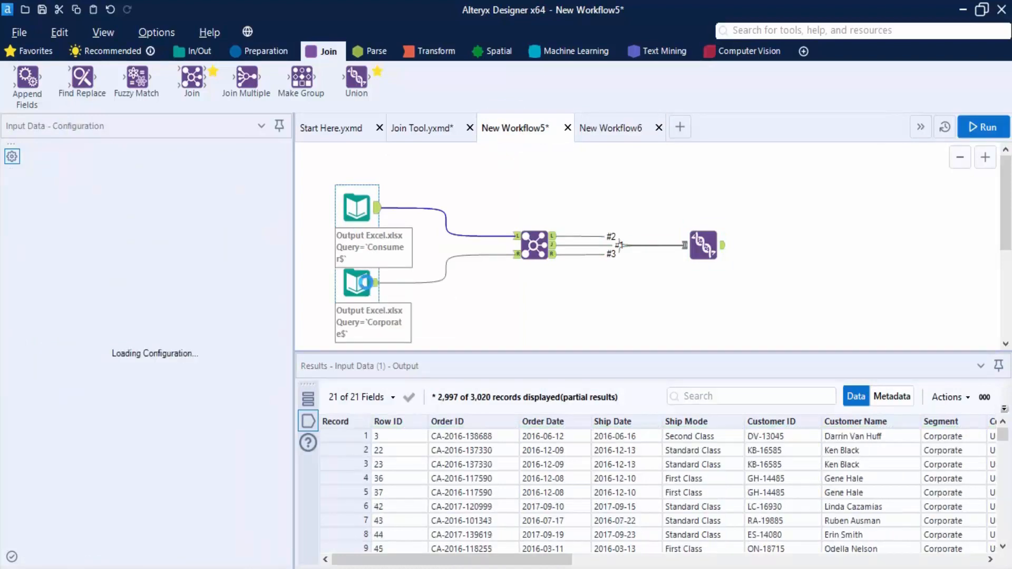
{"action": "right_click", "coordinate": [367, 282]}
{"action": "left_click", "coordinate": [383, 311]}
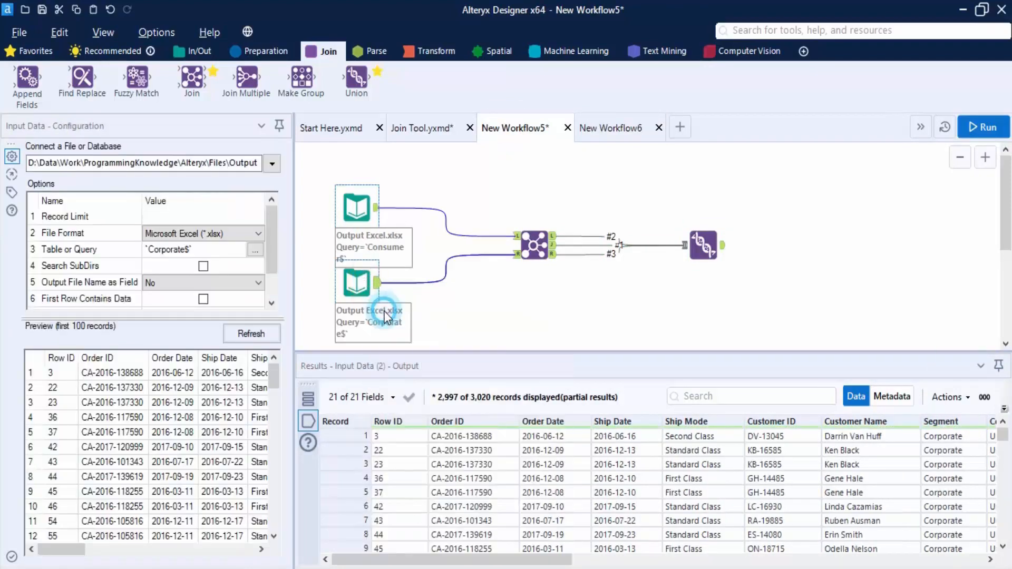
{"action": "left_click", "coordinate": [627, 129]}
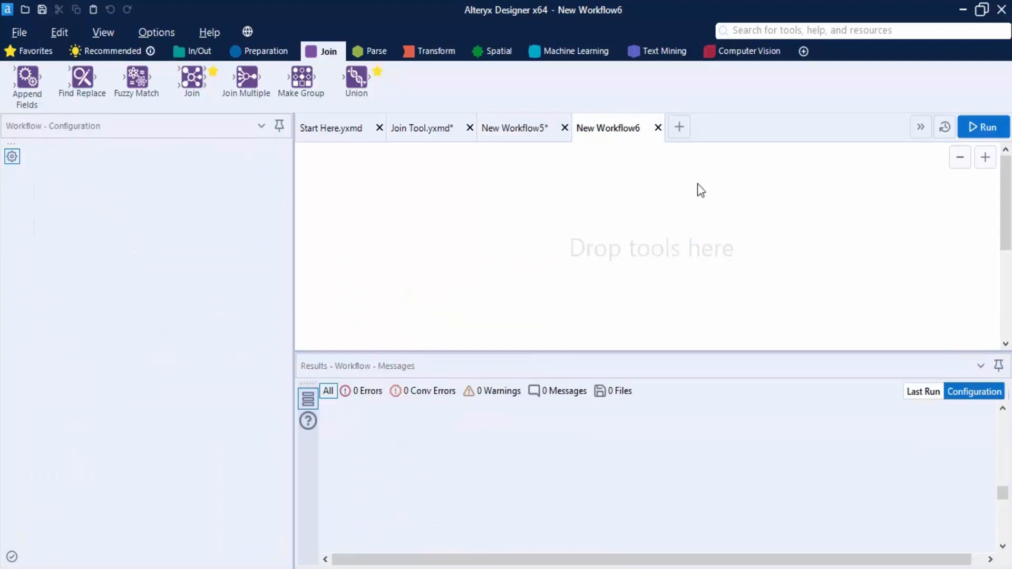
{"action": "key", "text": "ctrl+v"}
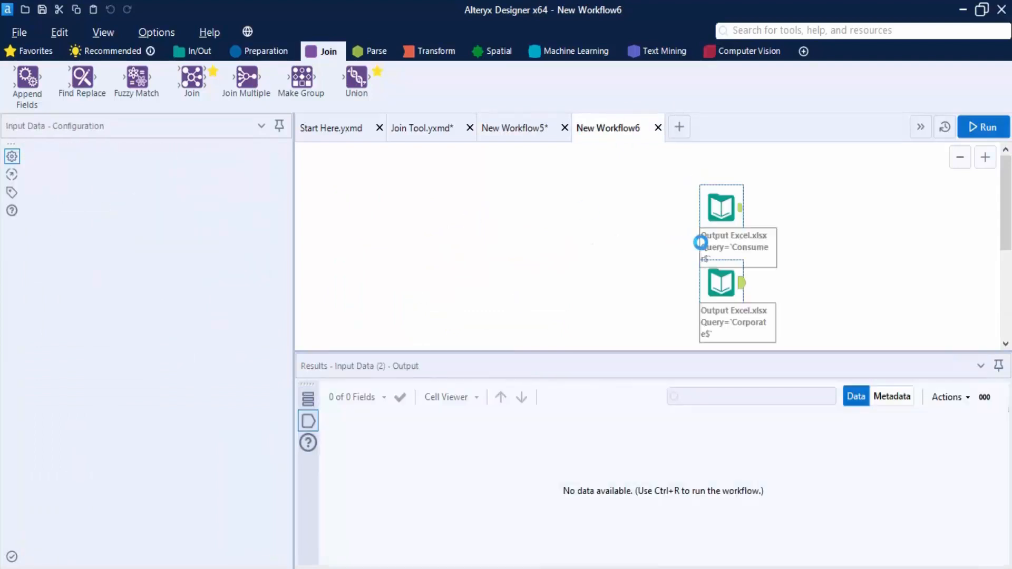
{"action": "left_click_drag", "start_coordinate": [722, 212], "coordinate": [445, 199]}
{"action": "left_click", "coordinate": [648, 284]}
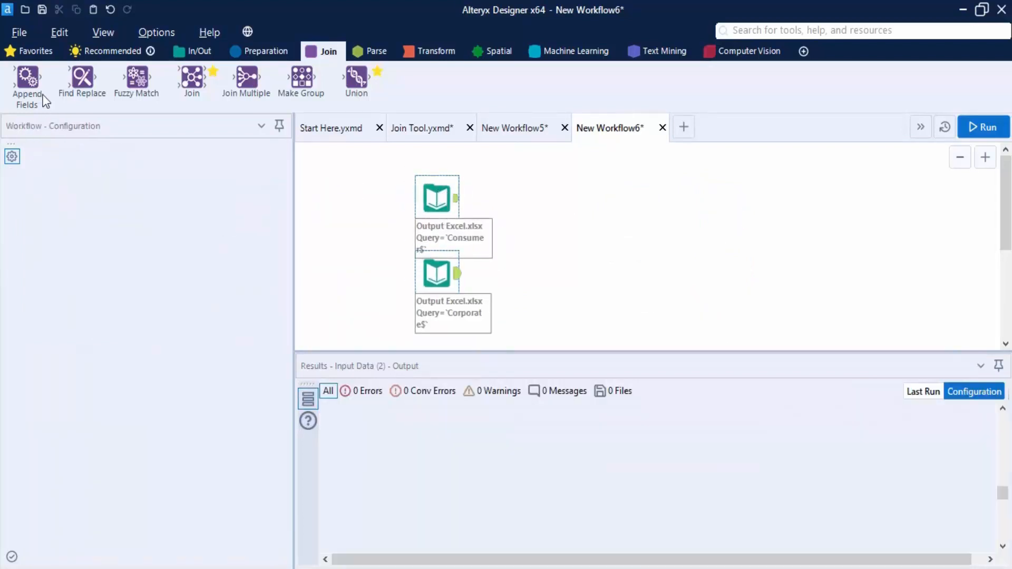
Step: Add an Append Fields tool with the Consumer data as target and the Corporate data as source, and run the workflow
{"action": "mouse_move", "coordinate": [26, 79]}
{"action": "left_mouse_down"}
{"action": "mouse_move", "coordinate": [582, 246]}
{"action": "mouse_move", "coordinate": [579, 227]}
{"action": "left_mouse_up"}
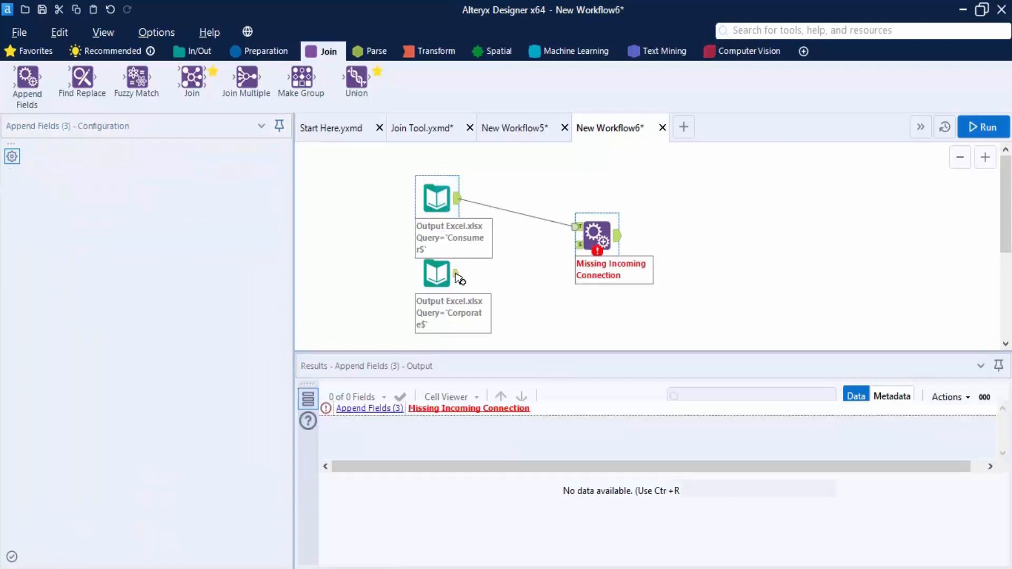
{"action": "left_click_drag", "start_coordinate": [454, 279], "coordinate": [577, 246]}
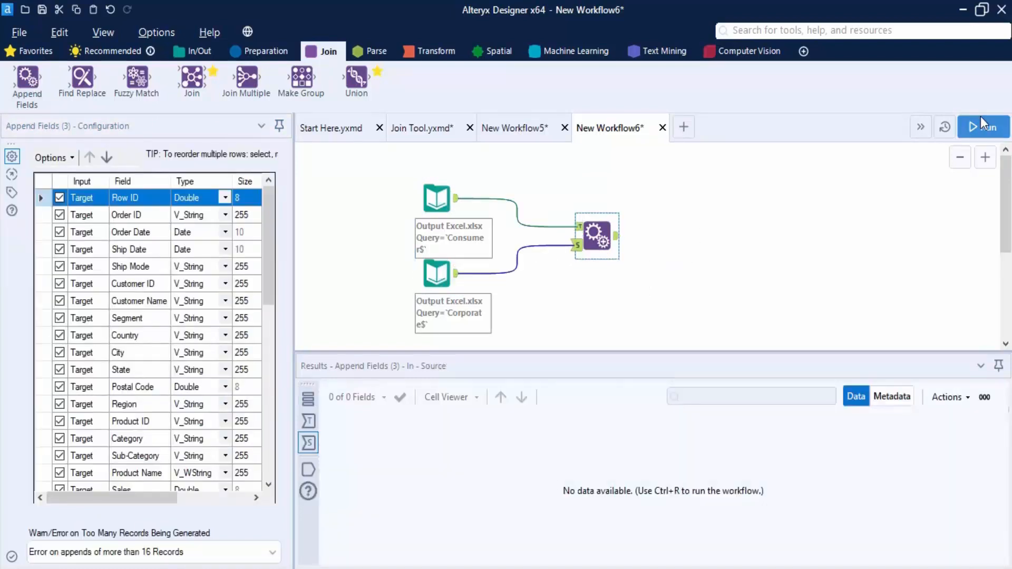
{"action": "key", "text": "ctrl+r"}
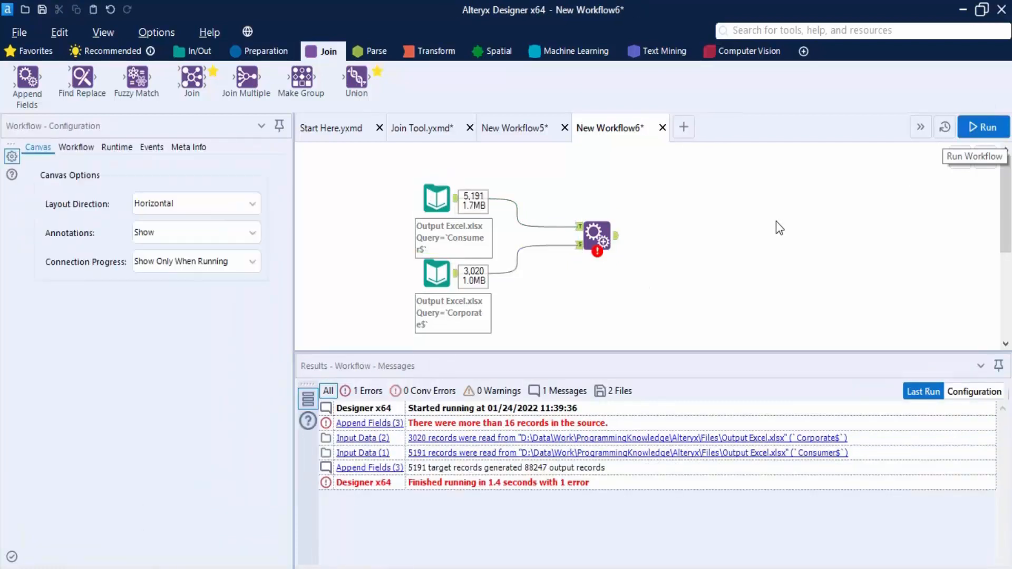
Step: Set the Append Fields tool's handling of too many generated records to Allow All Appends
{"action": "left_click", "coordinate": [600, 226]}
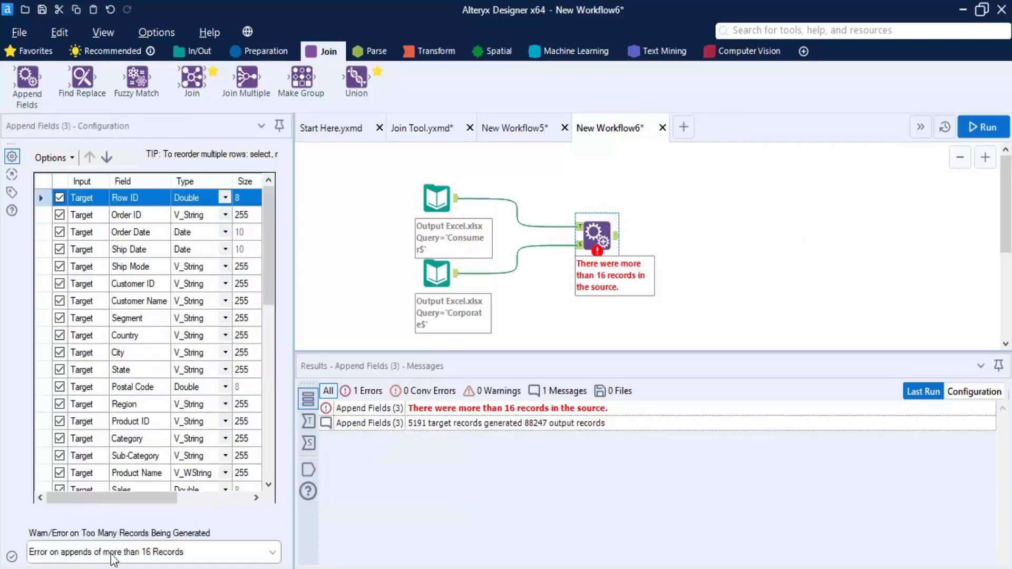
{"action": "left_click", "coordinate": [112, 554]}
{"action": "left_click", "coordinate": [78, 505]}
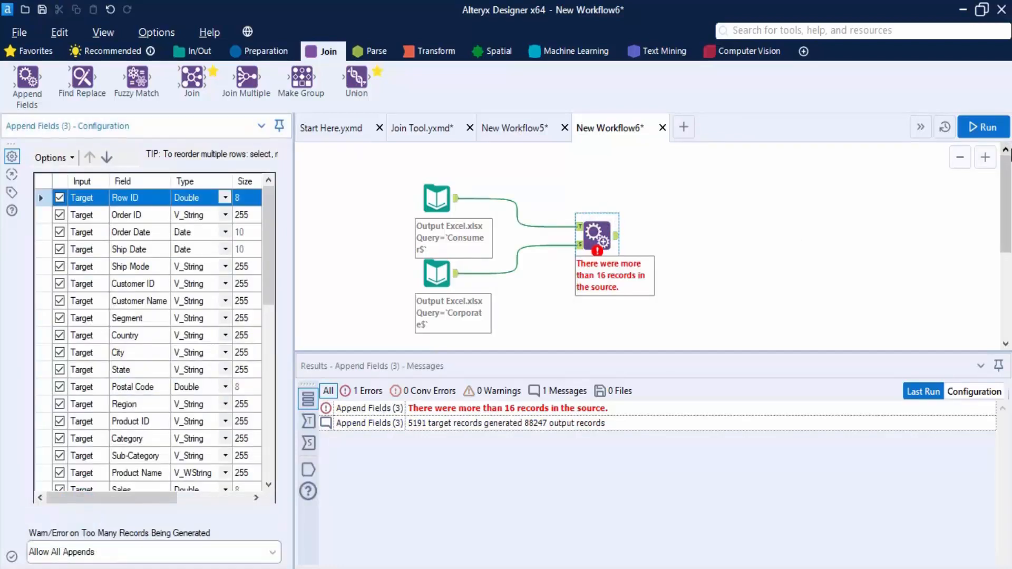
Step: Rerun the workflow and examine the Append Fields tool's output records
{"action": "left_click", "coordinate": [989, 126]}
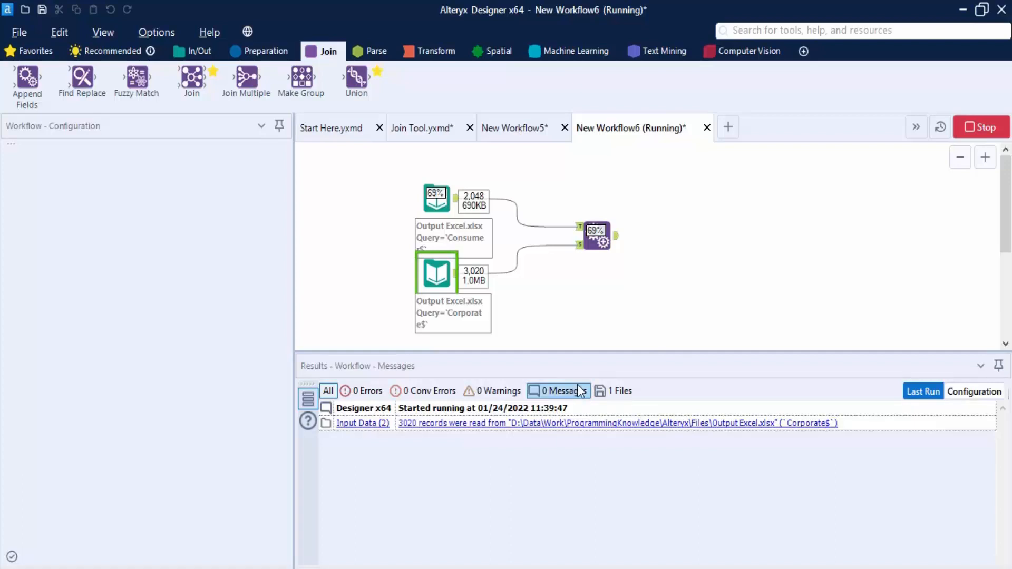
{"action": "left_click", "coordinate": [586, 233]}
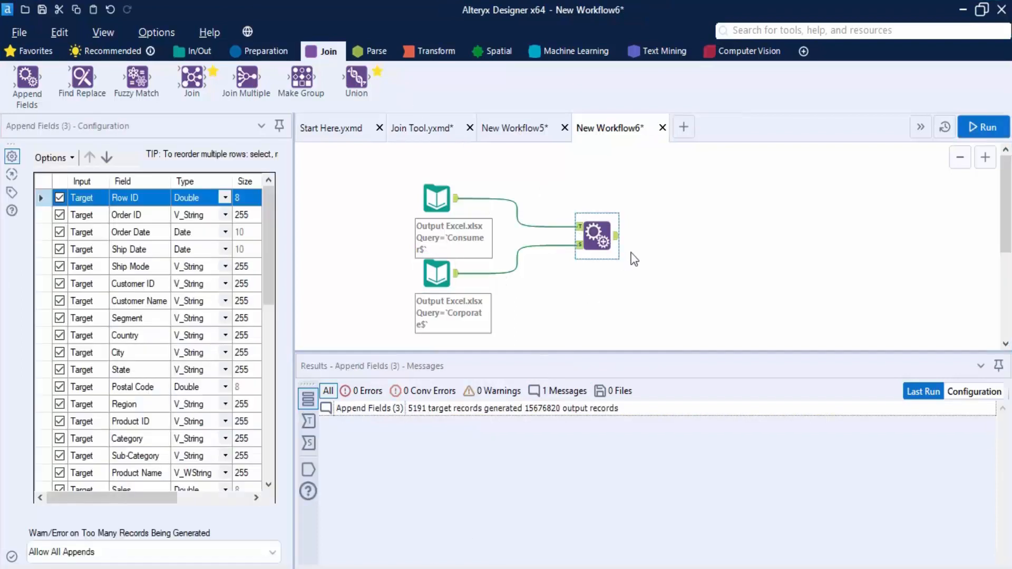
{"action": "left_click", "coordinate": [619, 236]}
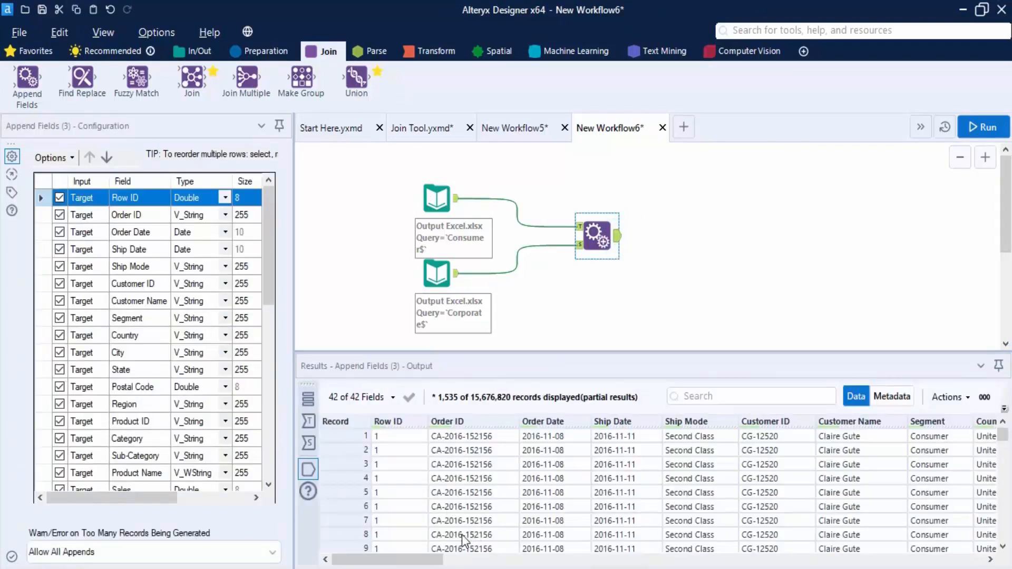
{"action": "mouse_move", "coordinate": [440, 560]}
{"action": "left_mouse_down"}
{"action": "mouse_move", "coordinate": [980, 560]}
{"action": "mouse_move", "coordinate": [437, 560]}
{"action": "left_mouse_up"}
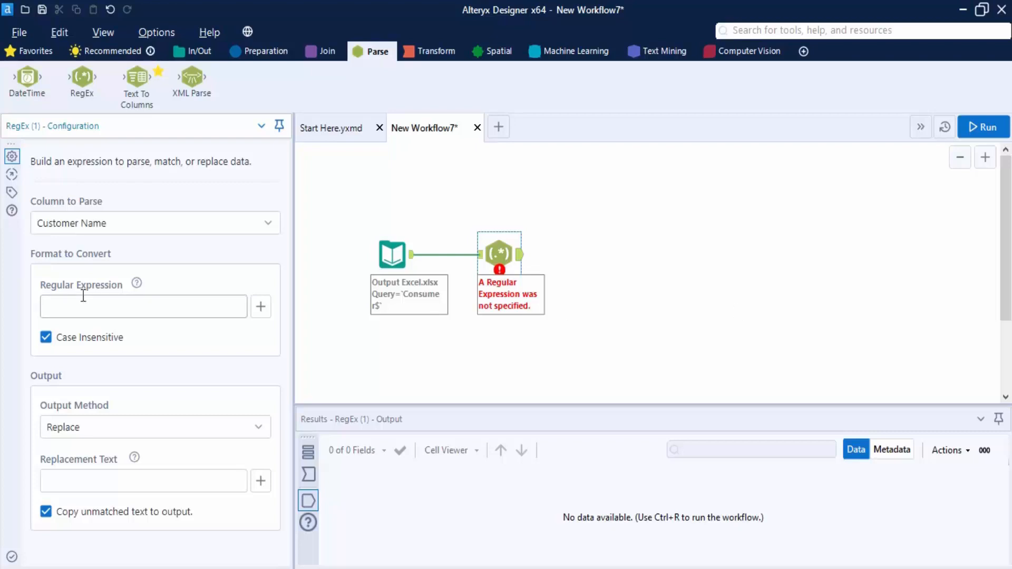
Step: Replace the existing RegEx tool with a new one connected to the Consumer Input Data tool
{"action": "left_click", "coordinate": [600, 291]}
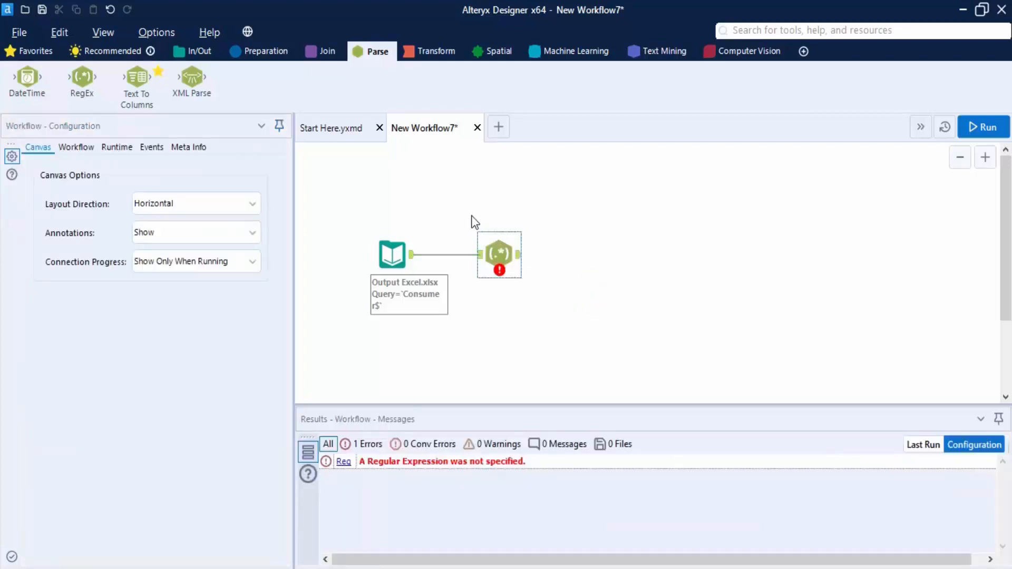
{"action": "left_click", "coordinate": [506, 256]}
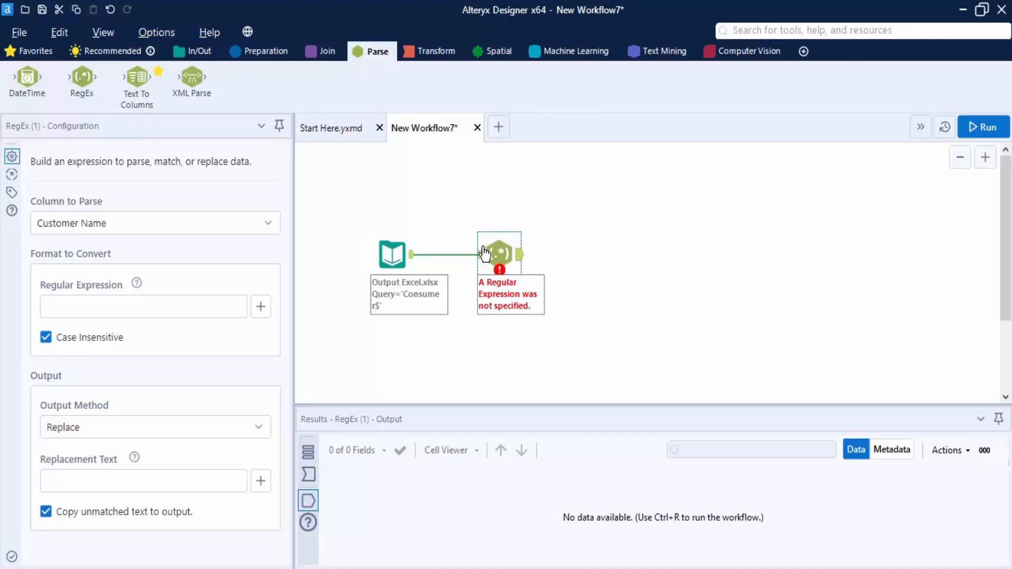
{"action": "left_click", "coordinate": [397, 256]}
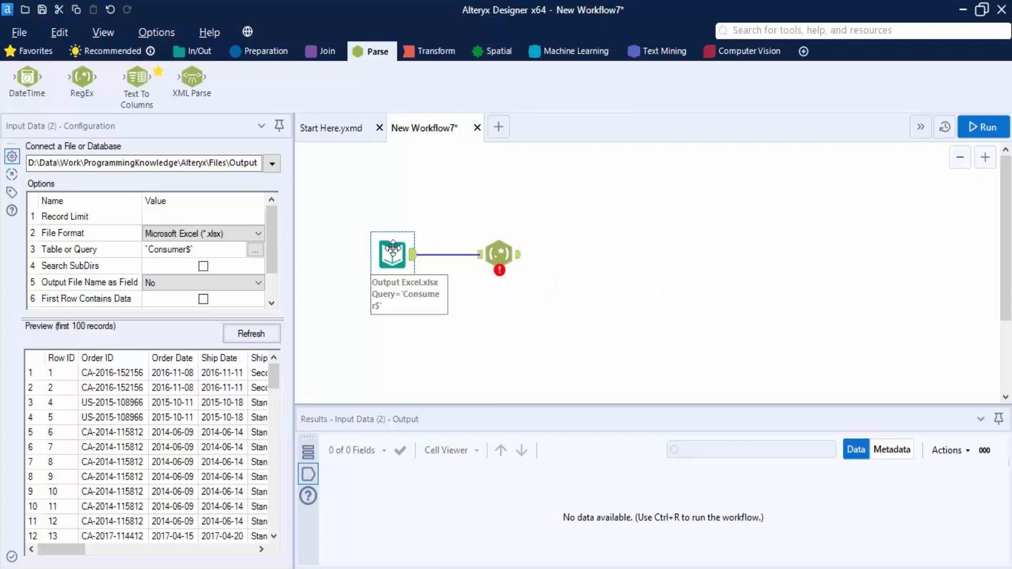
{"action": "left_click", "coordinate": [499, 216]}
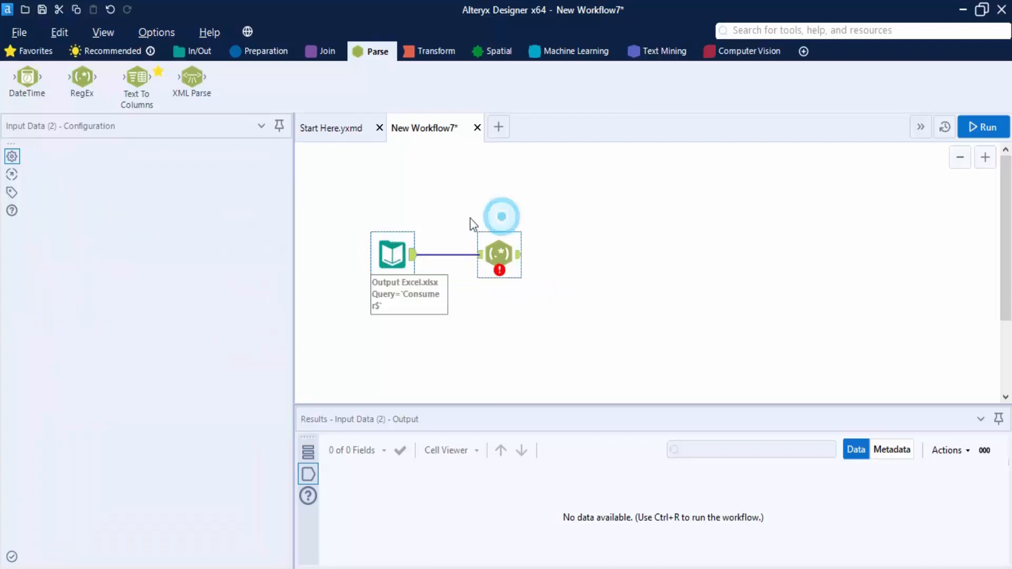
{"action": "left_click_drag", "start_coordinate": [471, 217], "coordinate": [559, 325]}
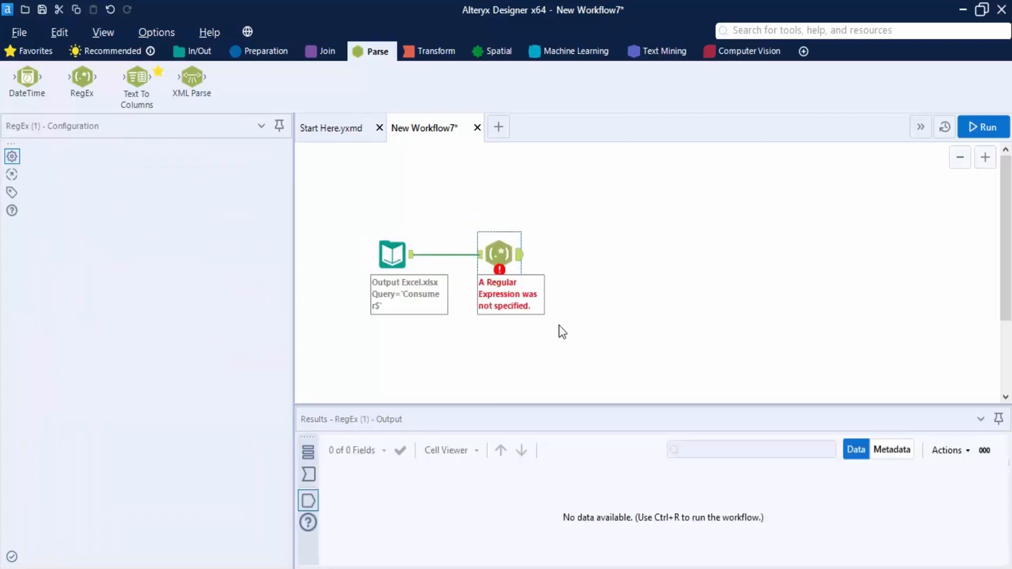
{"action": "key", "text": "Delete"}
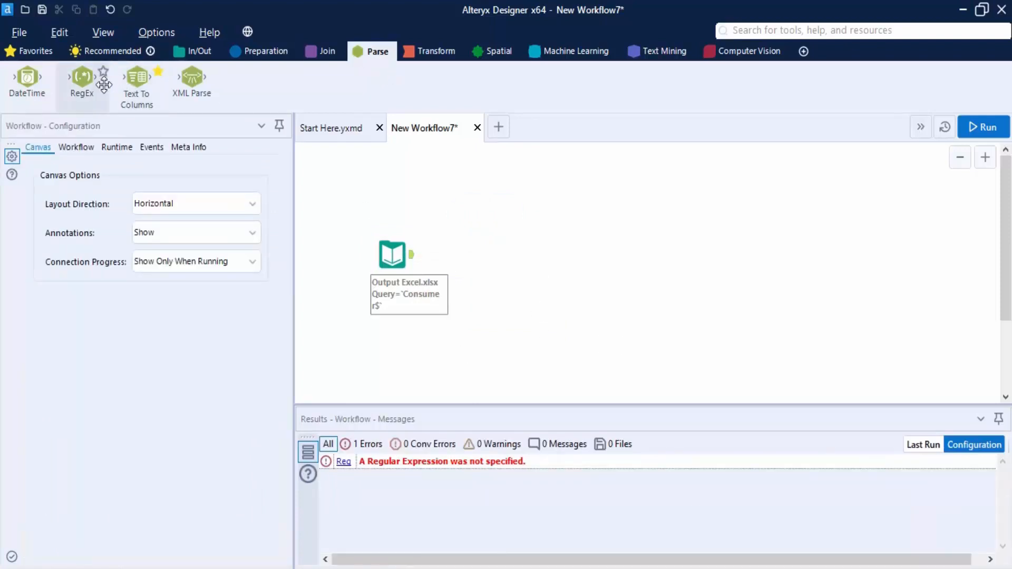
{"action": "left_click_drag", "start_coordinate": [104, 85], "coordinate": [519, 252]}
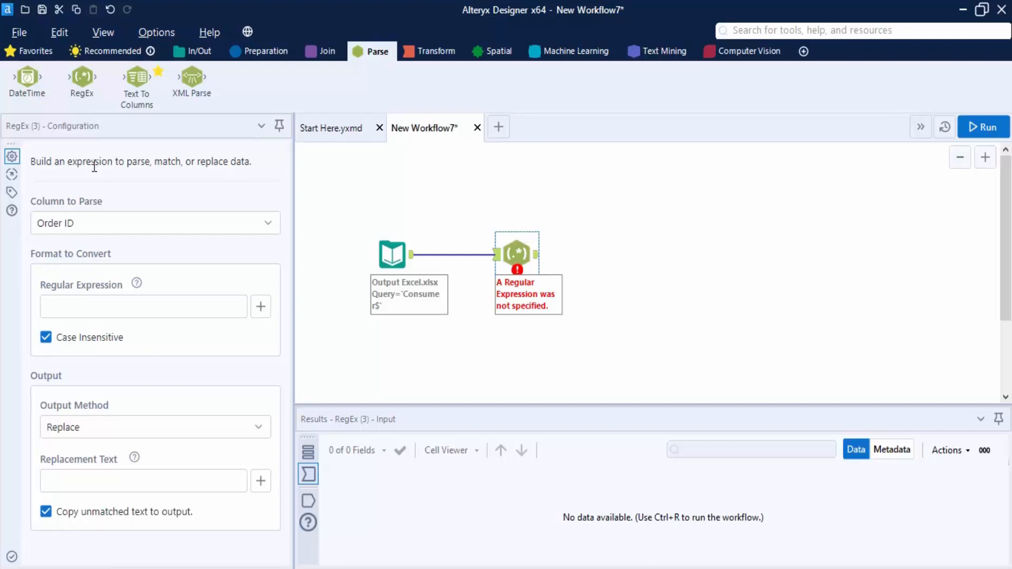
Step: Set the RegEx tool's column to parse to Customer Name
{"action": "left_click", "coordinate": [256, 224]}
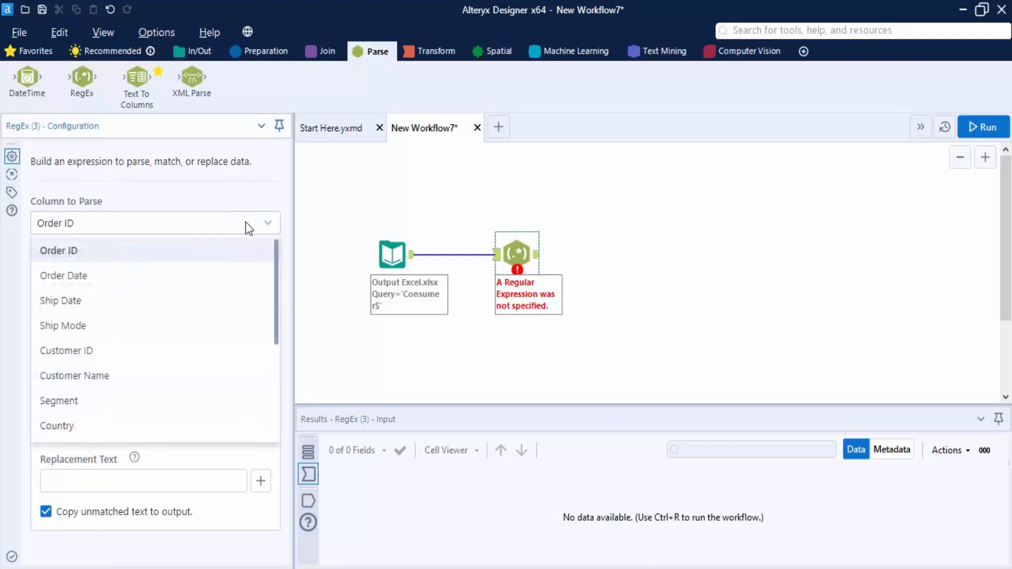
{"action": "left_click", "coordinate": [91, 378]}
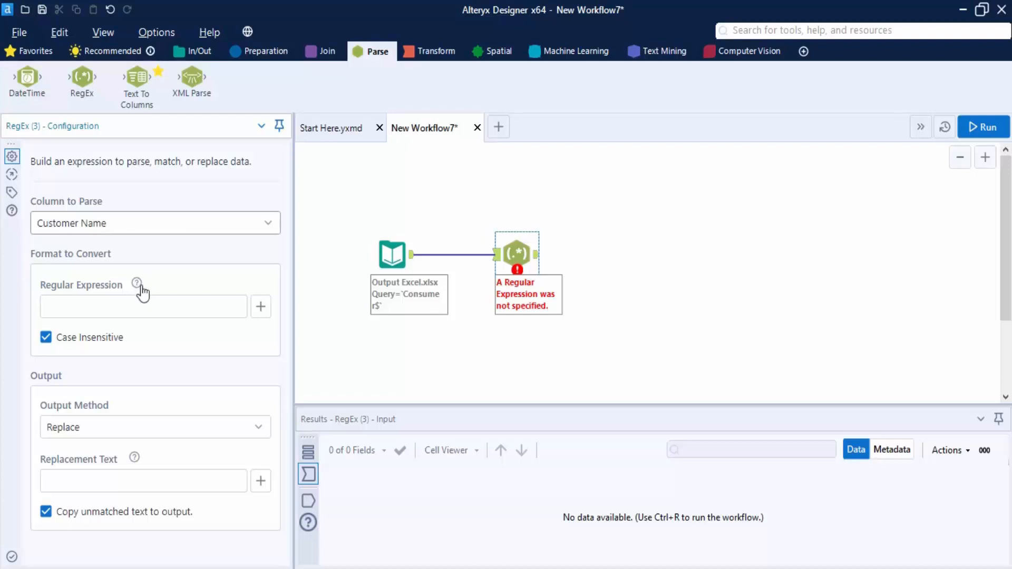
{"action": "mouse_move", "coordinate": [137, 286]}
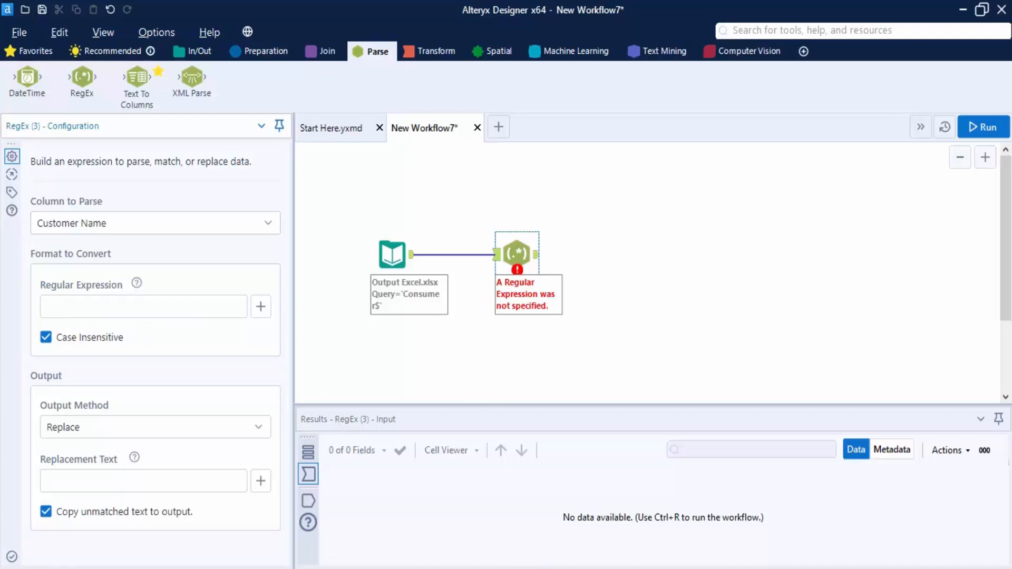
Step: Switch to Chrome, search Google for "regex tool alteryx" and open the Alteryx Help page on the RegEx Tool
{"action": "left_click", "coordinate": [519, 566]}
{"action": "left_click", "coordinate": [503, 297]}
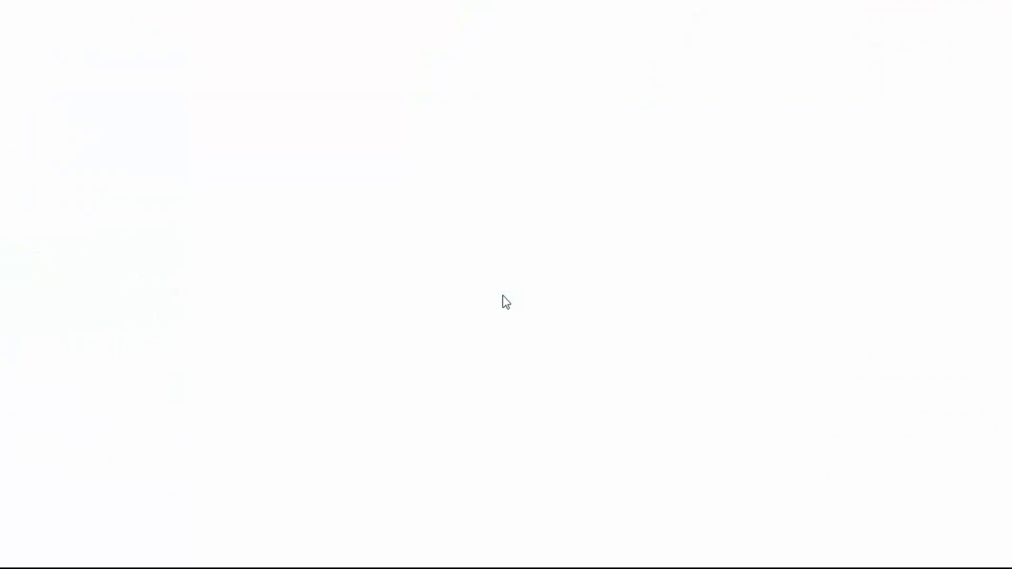
{"action": "left_click", "coordinate": [434, 39]}
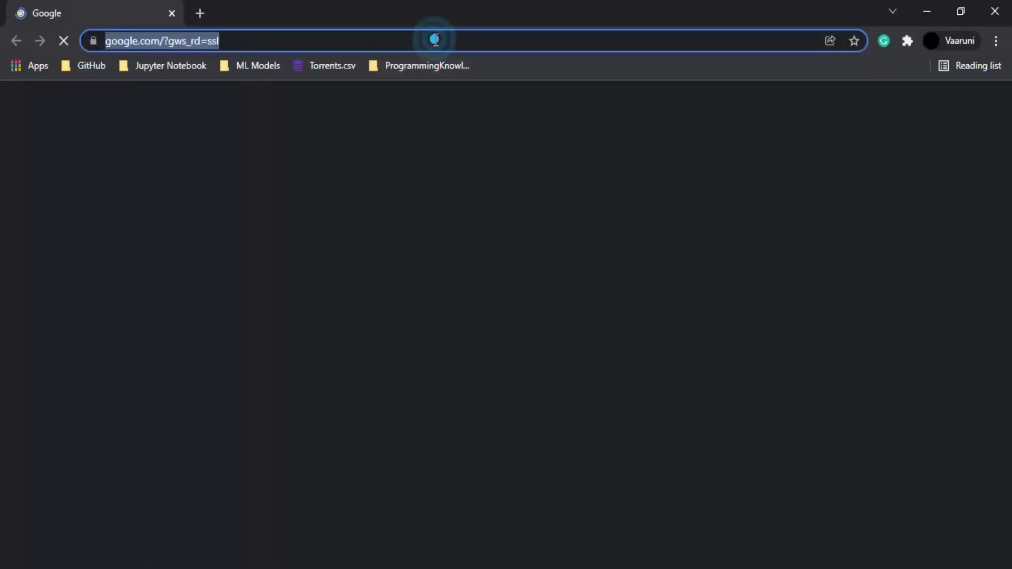
{"action": "type", "text": "reg"}
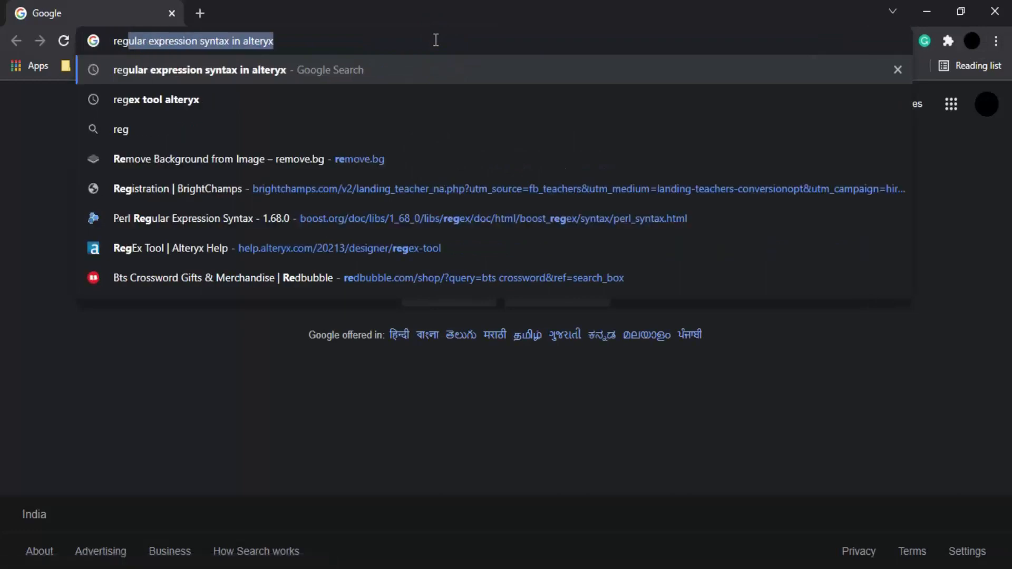
{"action": "type", "text": "ex"}
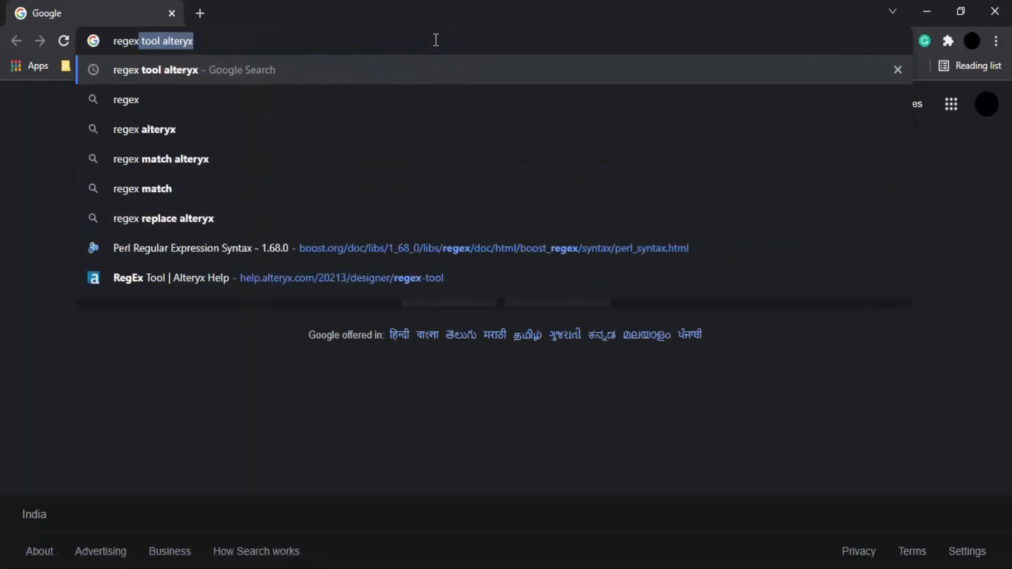
{"action": "left_click", "coordinate": [191, 75]}
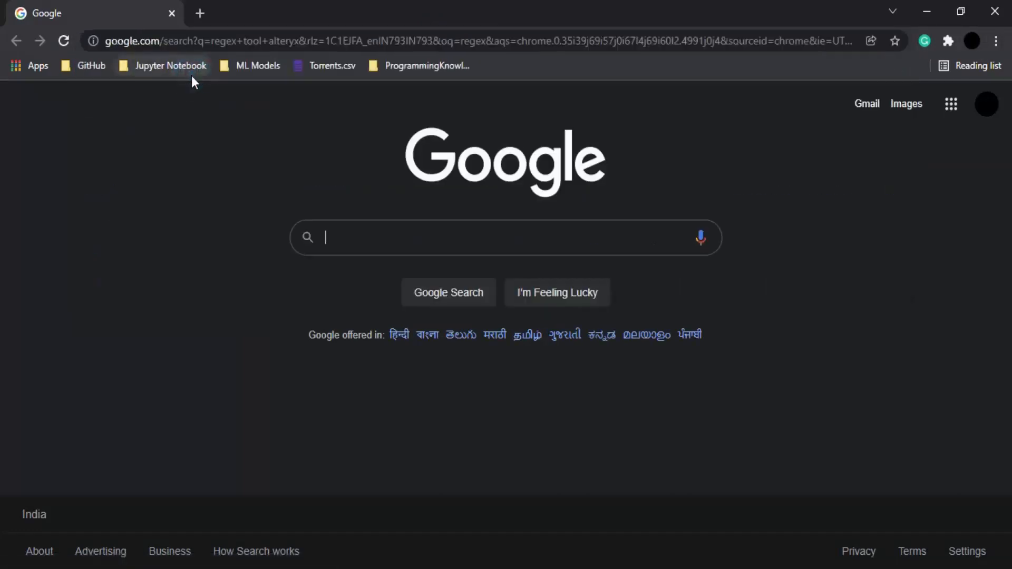
{"action": "left_click", "coordinate": [263, 253]}
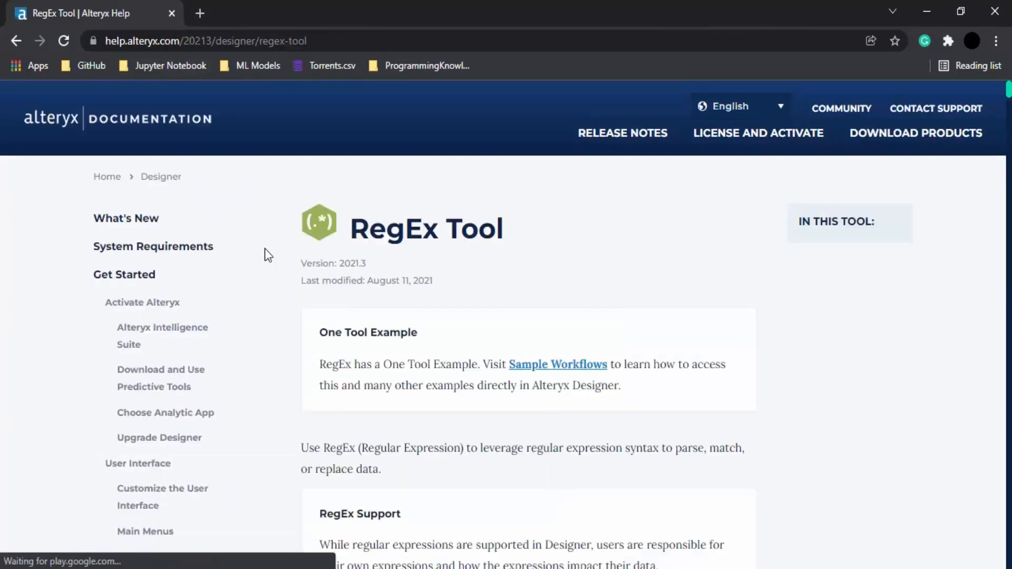
Step: Find the tool configuration instructions on the help page and open the linked Perl Regular Expression Syntax reference
{"action": "scroll", "coordinate": [534, 271], "scroll_direction": "down", "scroll_amount": 8}
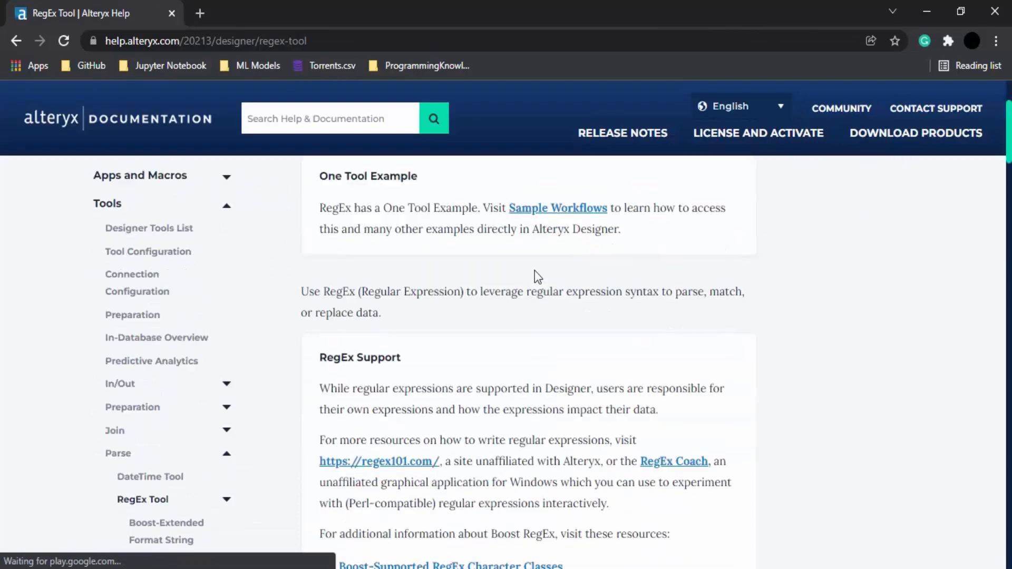
{"action": "scroll", "coordinate": [535, 271], "scroll_direction": "down", "scroll_amount": 4}
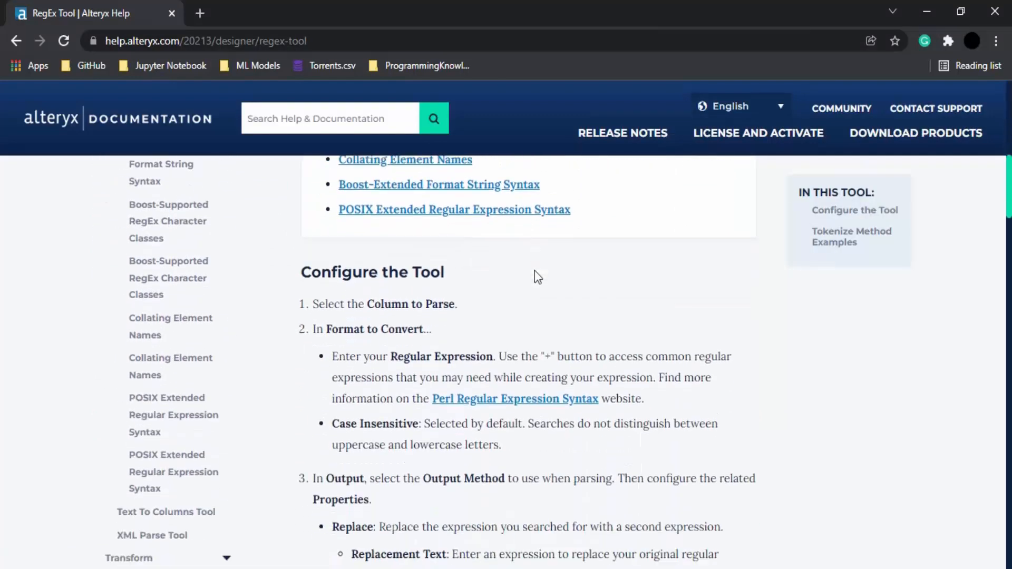
{"action": "scroll", "coordinate": [535, 270], "scroll_direction": "down", "scroll_amount": 1}
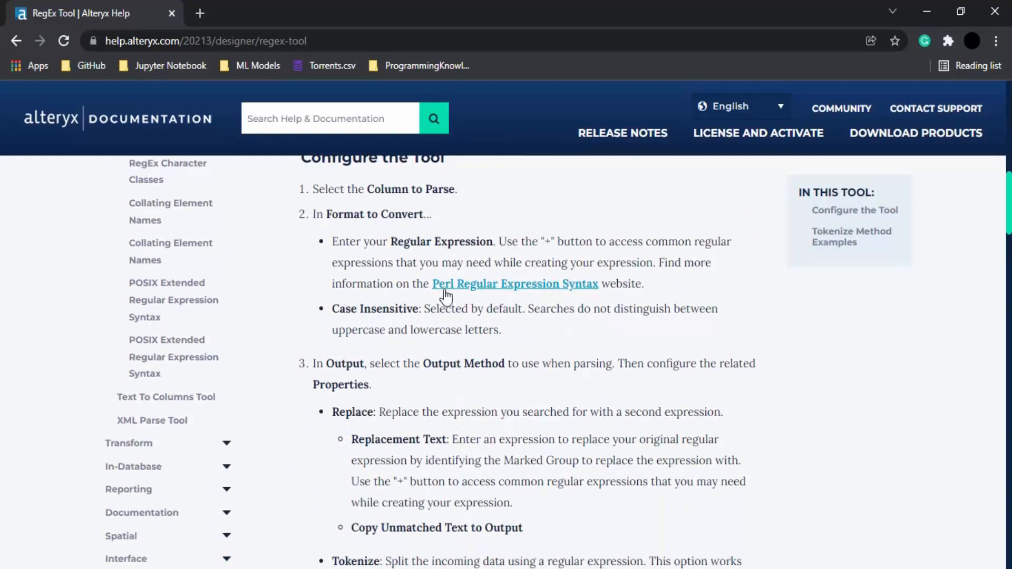
{"action": "left_click", "coordinate": [541, 286]}
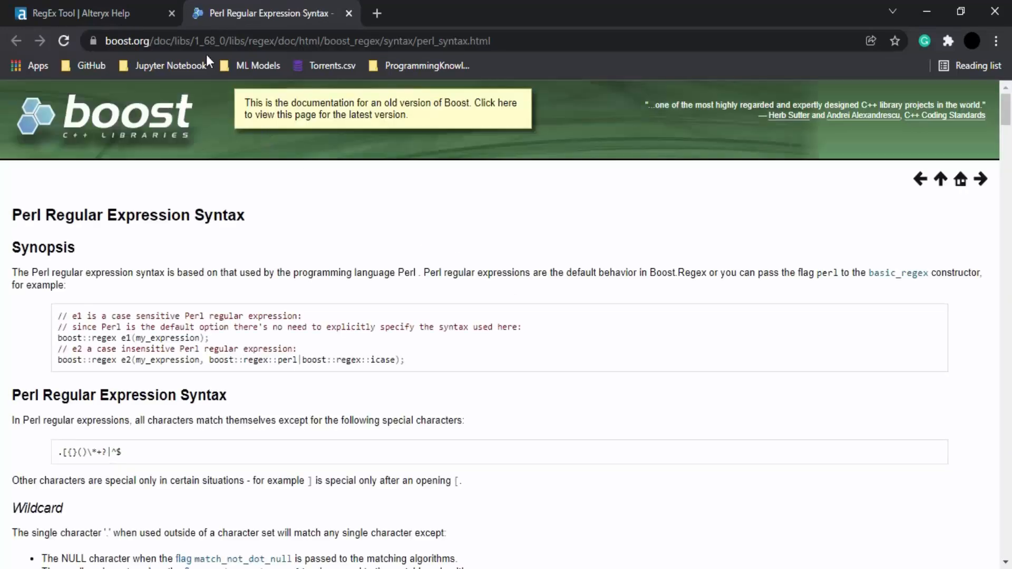
Step: Read through the Perl regular expression syntax reference, including repeats, back references and escapes, and close Chrome to return to Alteryx Designer
{"action": "scroll", "coordinate": [430, 272], "scroll_direction": "down", "scroll_amount": 6}
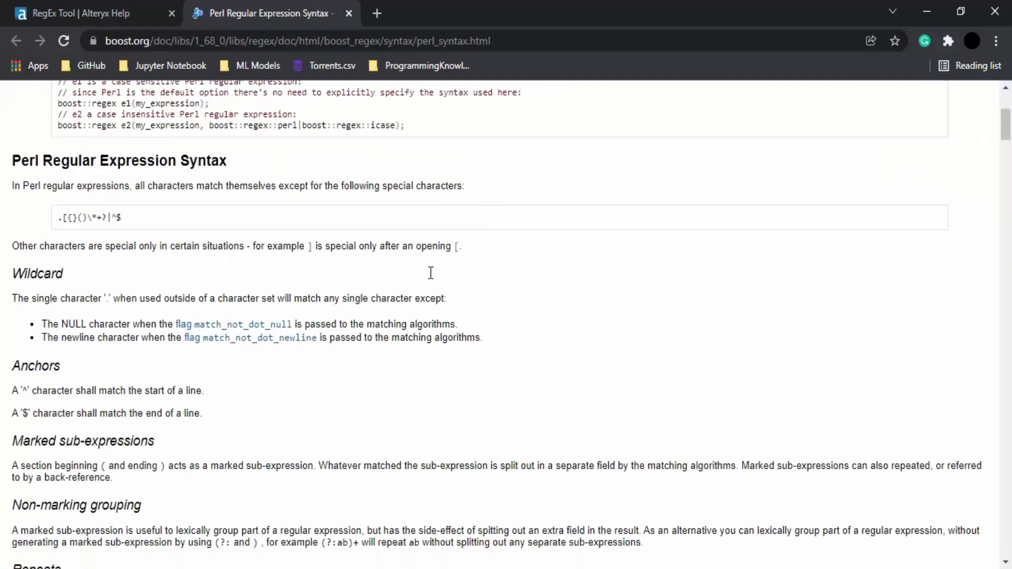
{"action": "scroll", "coordinate": [429, 274], "scroll_direction": "down", "scroll_amount": 6}
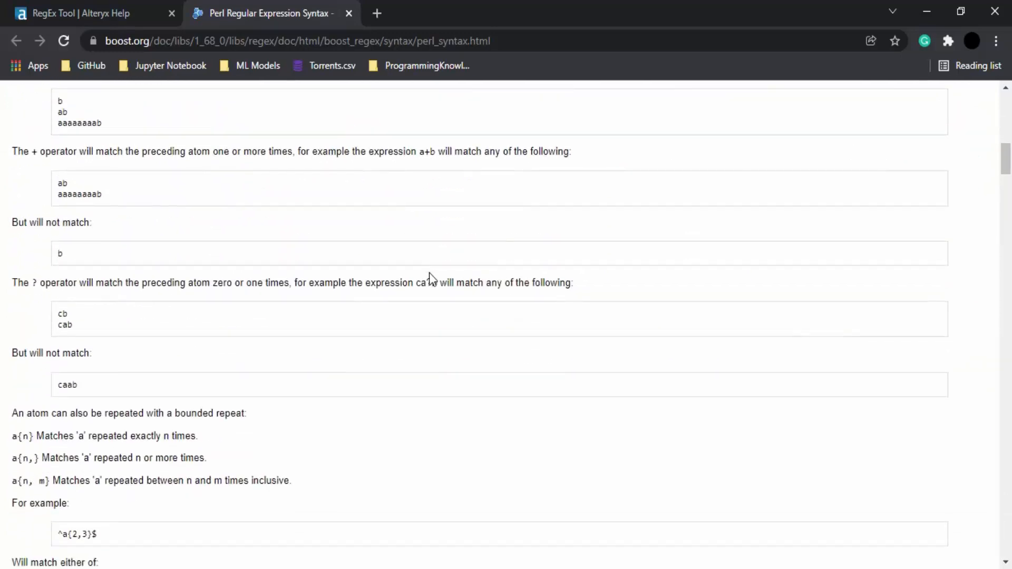
{"action": "scroll", "coordinate": [429, 273], "scroll_direction": "down", "scroll_amount": 7}
{"action": "scroll", "coordinate": [429, 273], "scroll_direction": "down", "scroll_amount": 5}
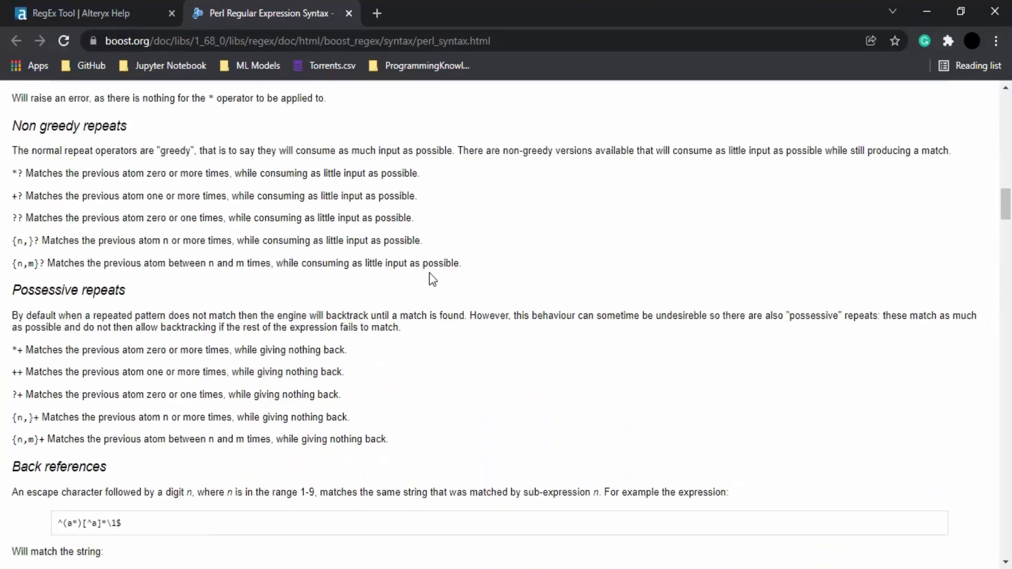
{"action": "scroll", "coordinate": [429, 273], "scroll_direction": "down", "scroll_amount": 12}
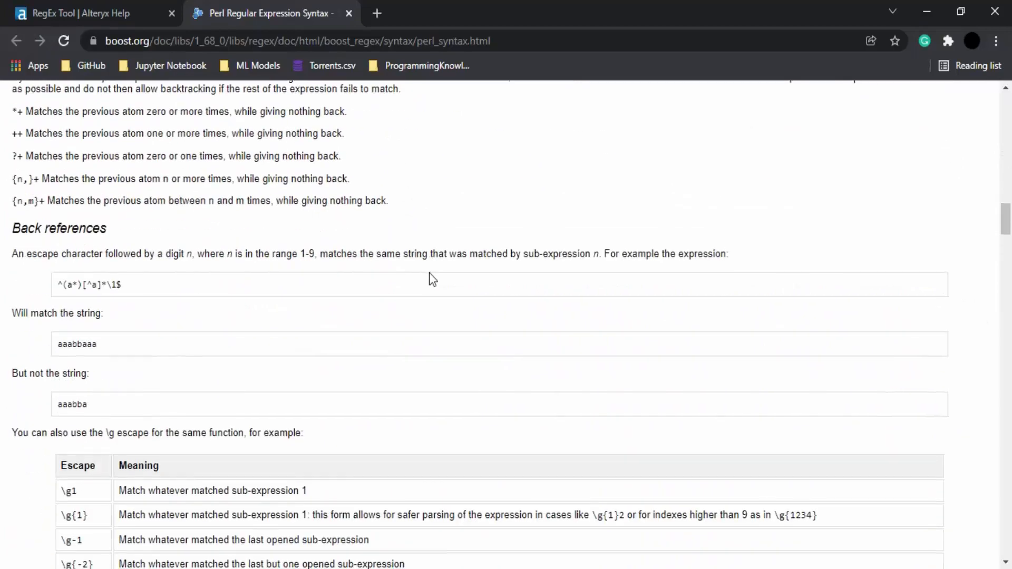
{"action": "scroll", "coordinate": [429, 273], "scroll_direction": "down", "scroll_amount": 20}
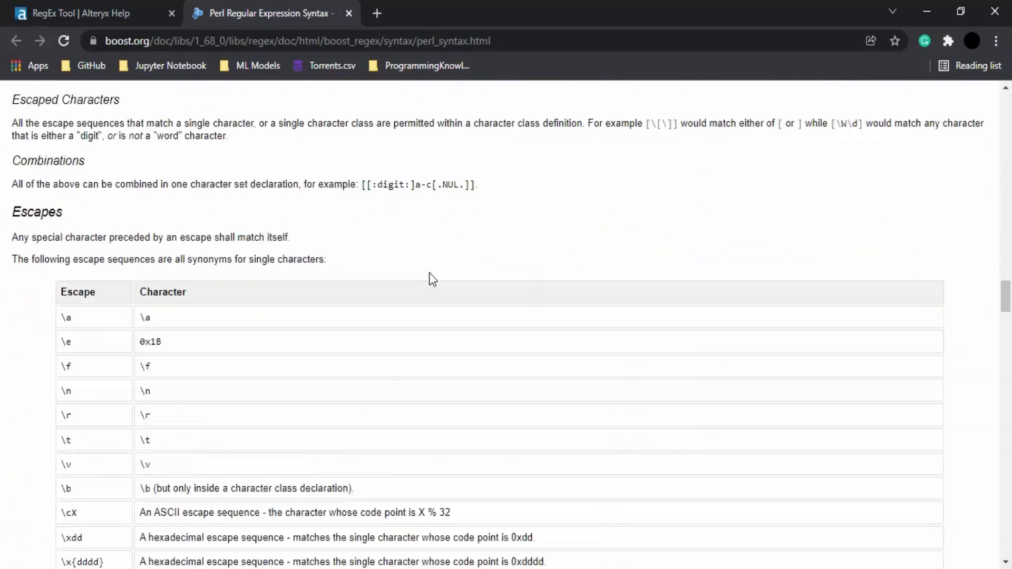
{"action": "scroll", "coordinate": [429, 273], "scroll_direction": "down", "scroll_amount": 20}
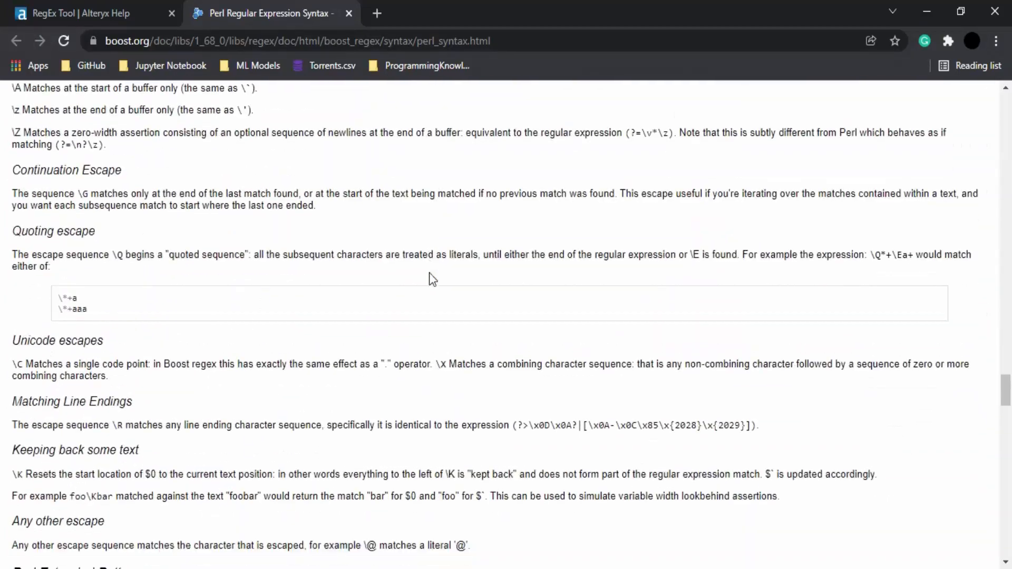
{"action": "scroll", "coordinate": [428, 273], "scroll_direction": "up", "scroll_amount": 13}
{"action": "scroll", "coordinate": [429, 273], "scroll_direction": "up", "scroll_amount": 20}
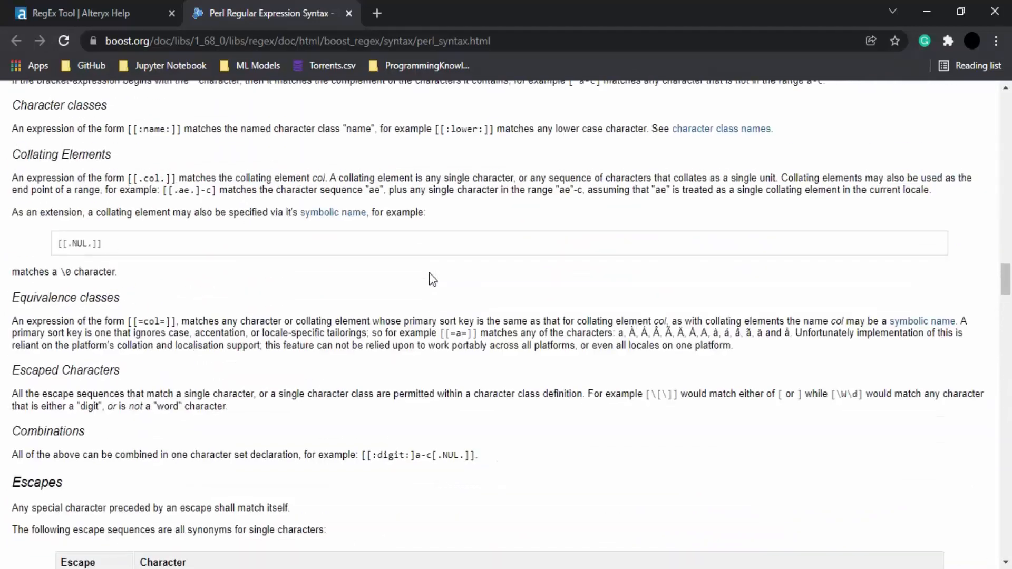
{"action": "scroll", "coordinate": [429, 273], "scroll_direction": "up", "scroll_amount": 20}
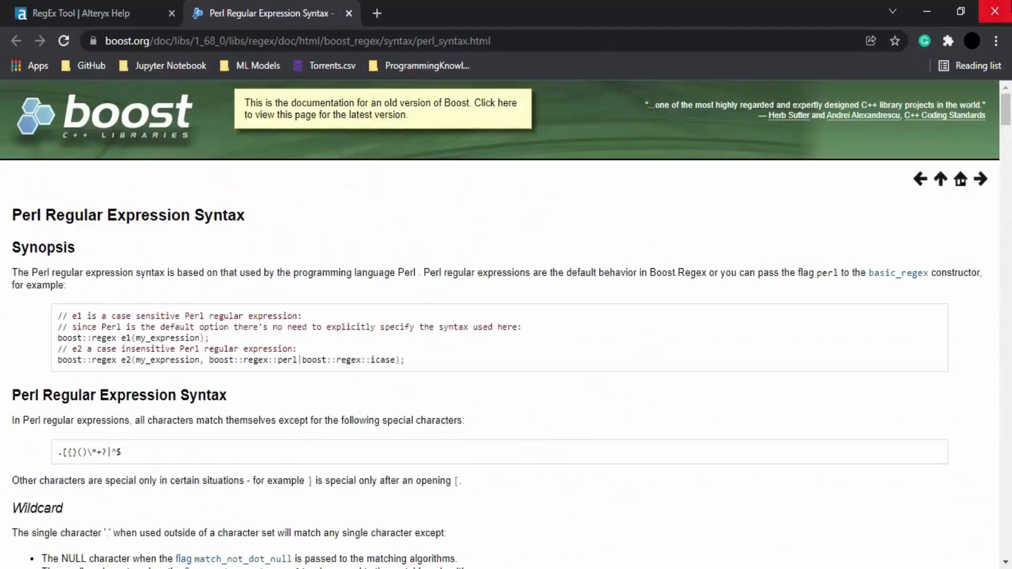
{"action": "left_click", "coordinate": [996, 5]}
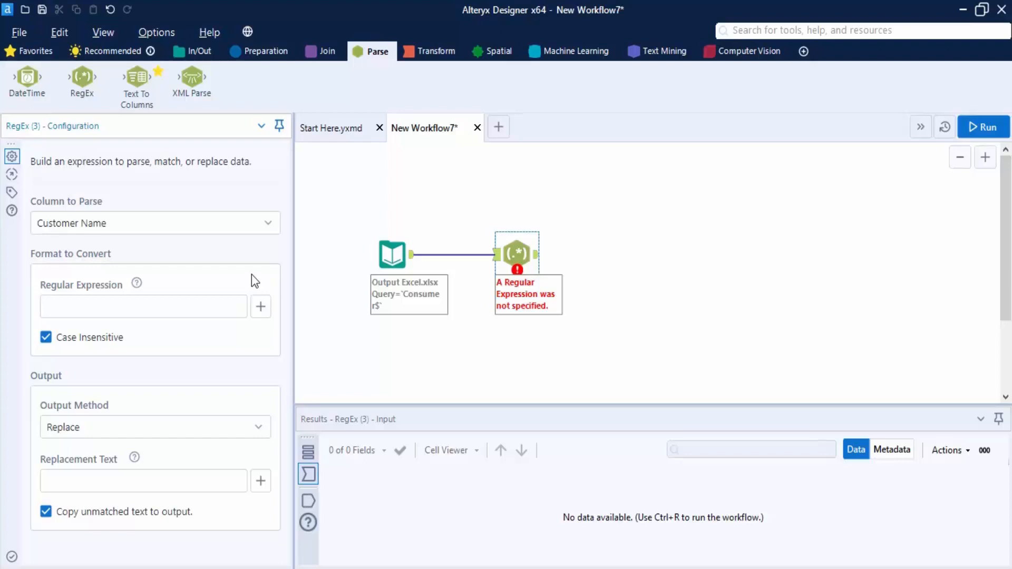
Step: Review the common regular expressions offered for the RegEx tool without inserting one, keeping the tool selected on the canvas
{"action": "left_click", "coordinate": [260, 306]}
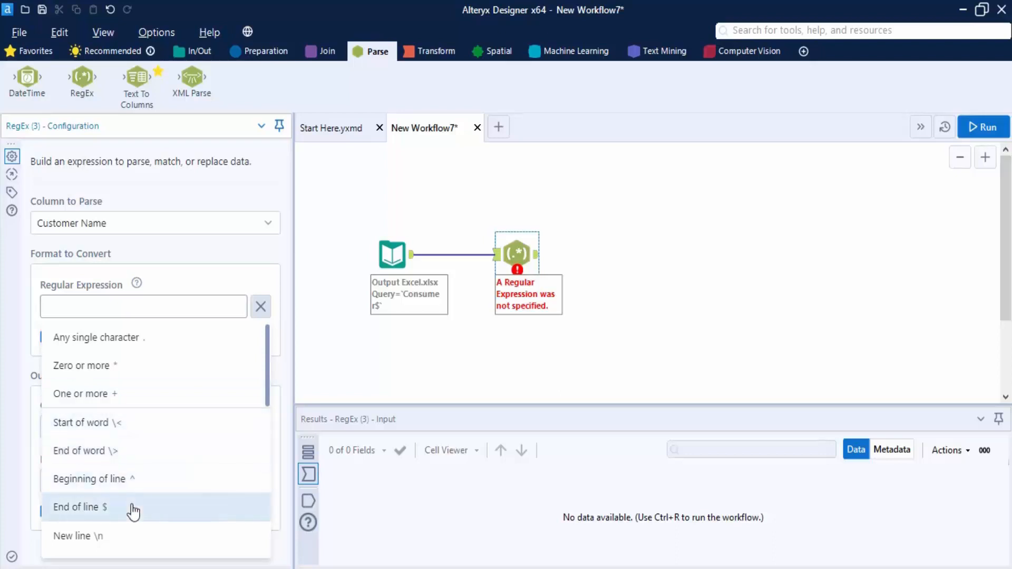
{"action": "scroll", "coordinate": [132, 509], "scroll_direction": "down", "scroll_amount": 3}
{"action": "scroll", "coordinate": [135, 442], "scroll_direction": "down", "scroll_amount": 5}
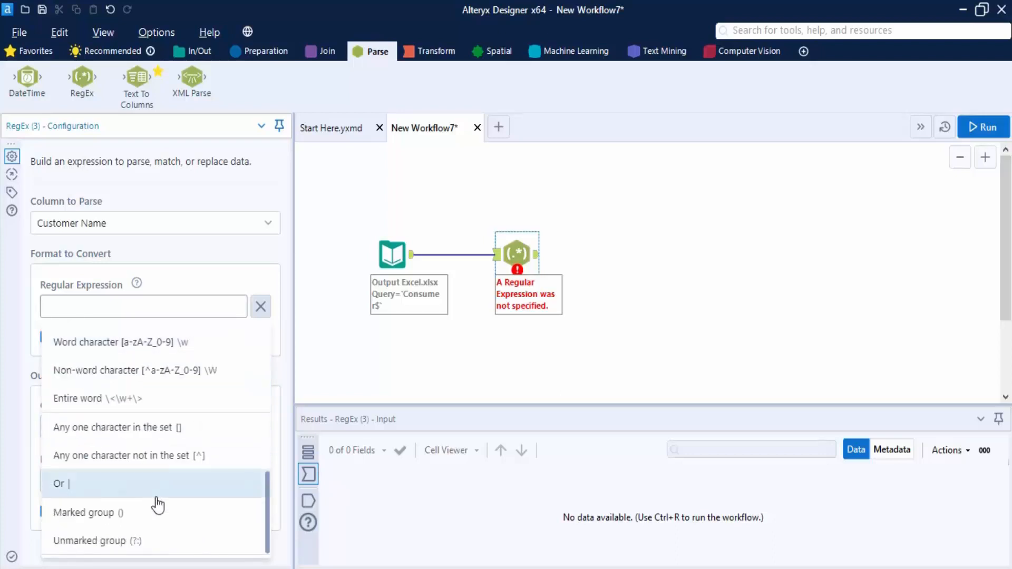
{"action": "scroll", "coordinate": [160, 539], "scroll_direction": "up", "scroll_amount": 5}
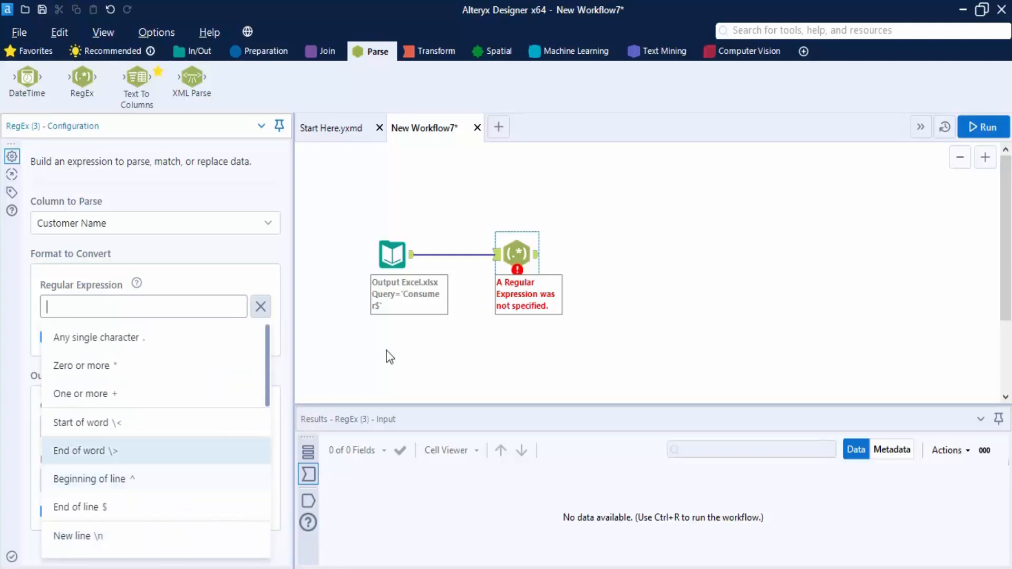
{"action": "left_click", "coordinate": [339, 289]}
{"action": "left_click", "coordinate": [325, 289]}
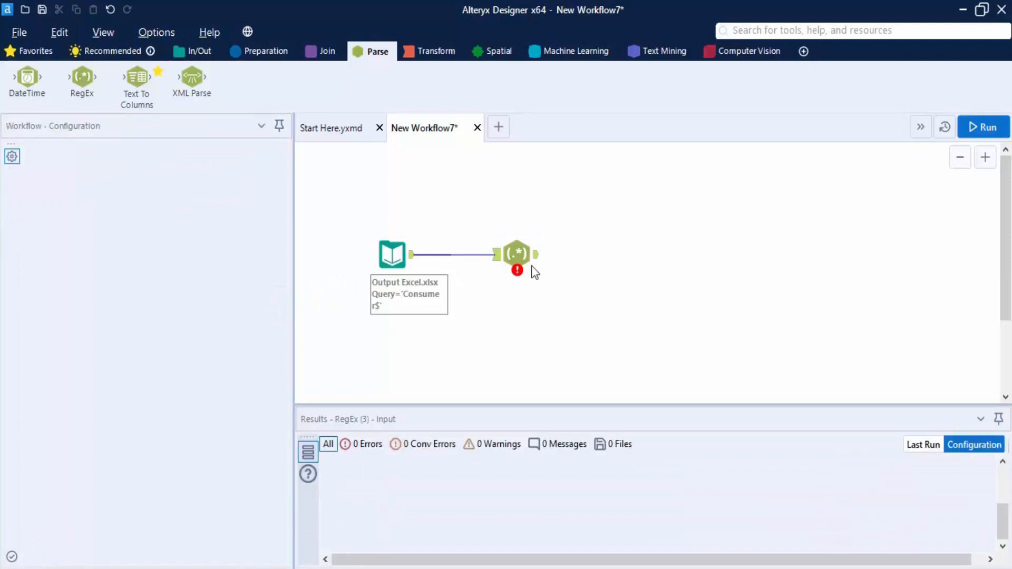
{"action": "left_click", "coordinate": [519, 253]}
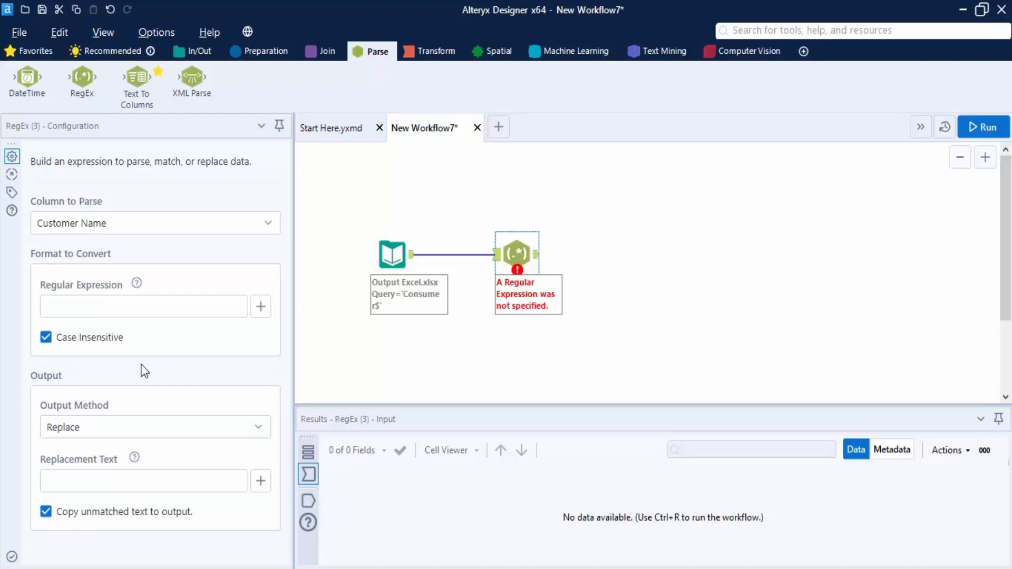
Step: Review the RegEx tool's available output methods and the predefined replacement text expressions without choosing any
{"action": "left_click", "coordinate": [264, 428]}
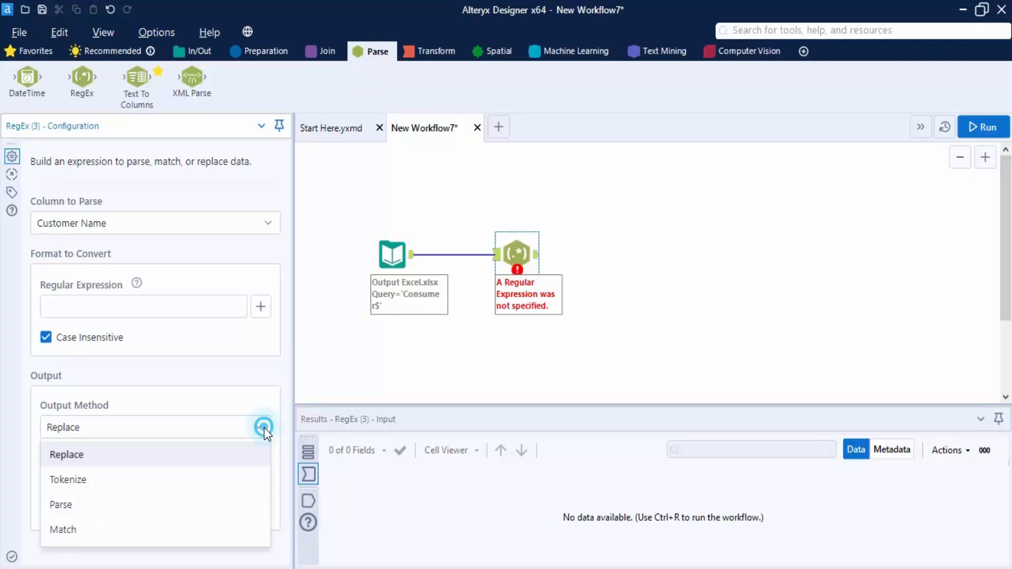
{"action": "left_click", "coordinate": [264, 428]}
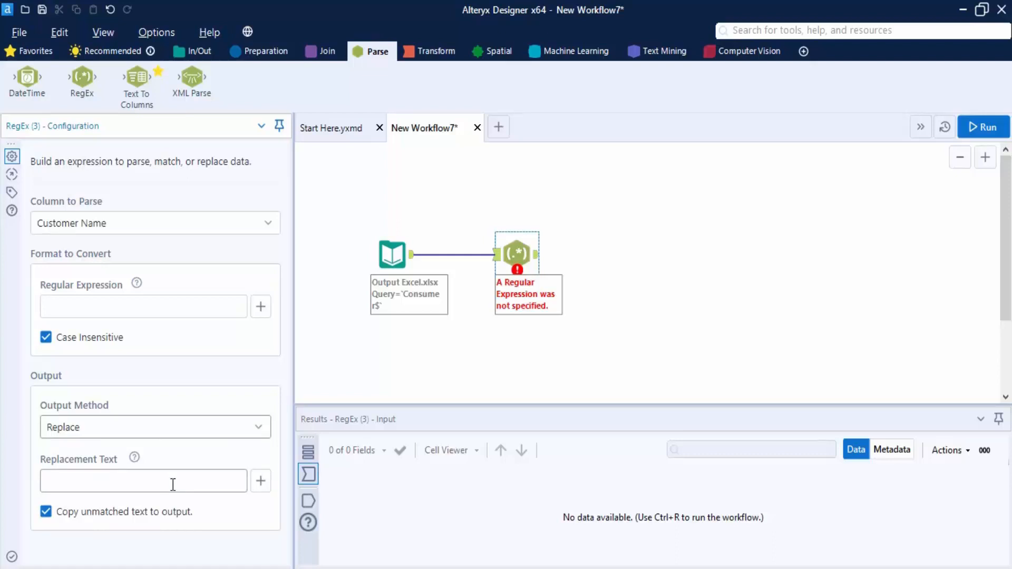
{"action": "left_click", "coordinate": [261, 480]}
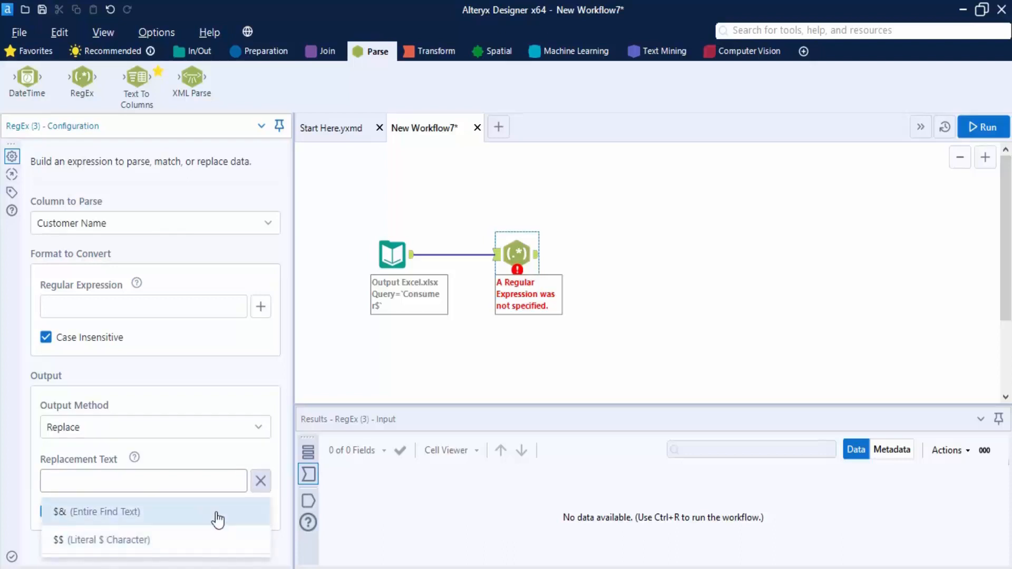
{"action": "left_click", "coordinate": [236, 444]}
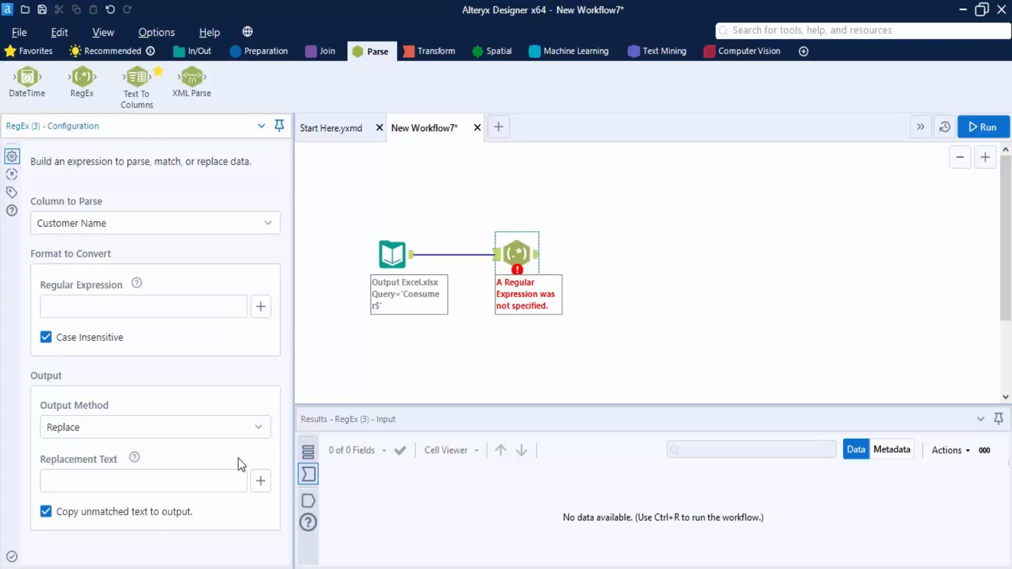
Step: Set the RegEx tool's output method to Tokenize and review its options for handling extra columns
{"action": "left_click", "coordinate": [256, 419]}
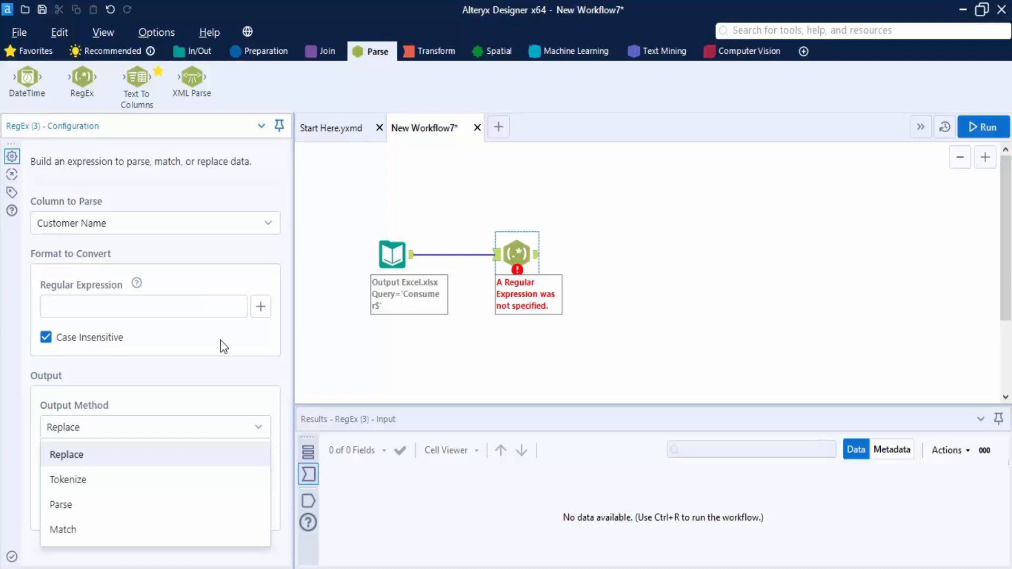
{"action": "left_click", "coordinate": [95, 479]}
{"action": "scroll", "coordinate": [172, 450], "scroll_direction": "down", "scroll_amount": 3}
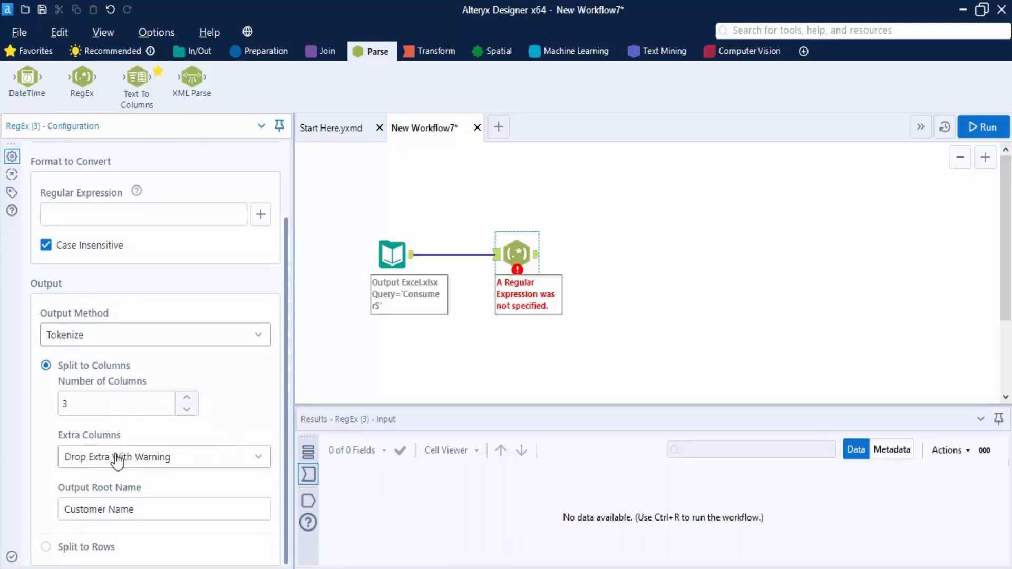
{"action": "left_click", "coordinate": [147, 463]}
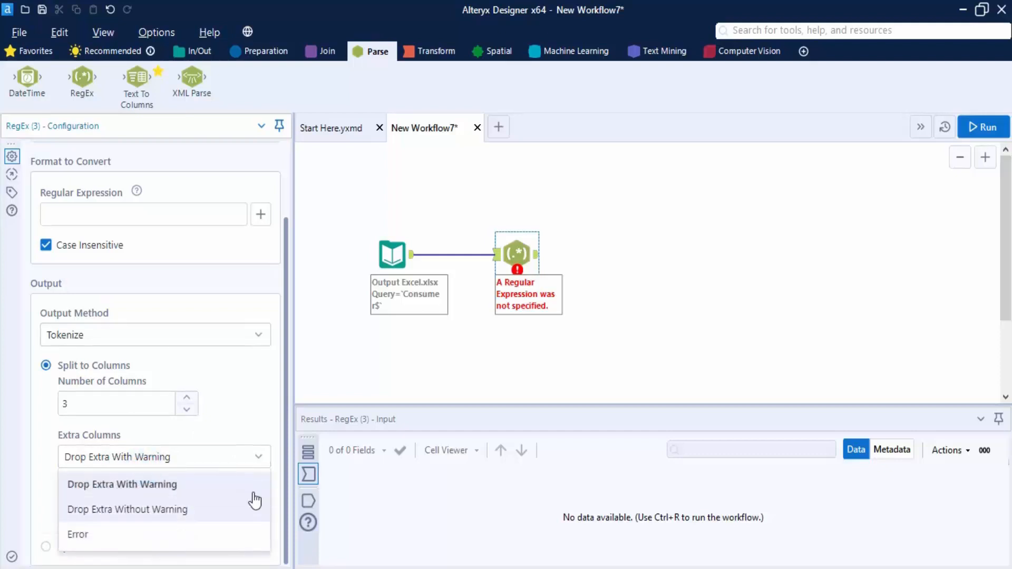
{"action": "left_click", "coordinate": [233, 435]}
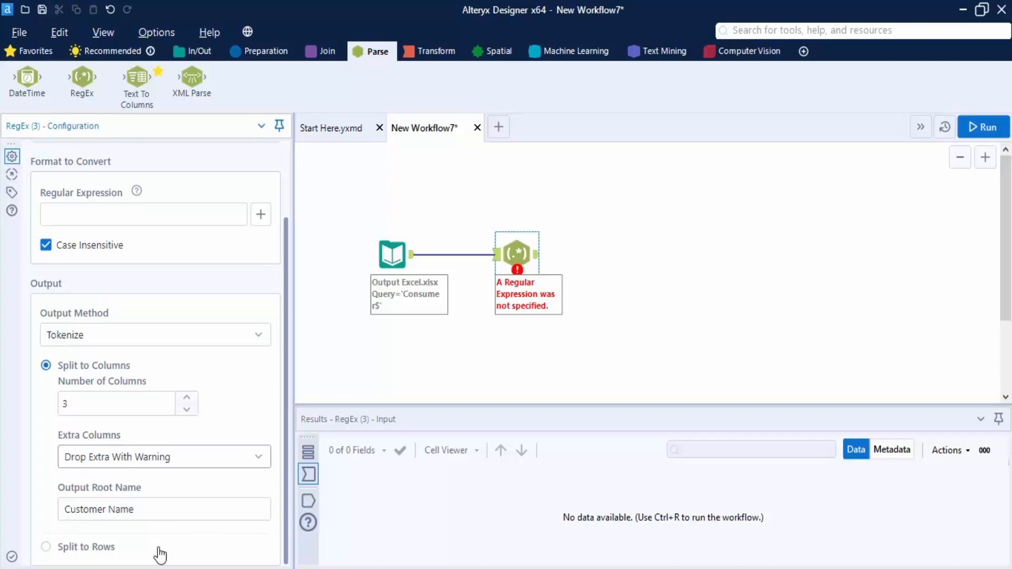
Step: Set the RegEx tool's output method to Parse and review its output columns settings
{"action": "left_click", "coordinate": [180, 333]}
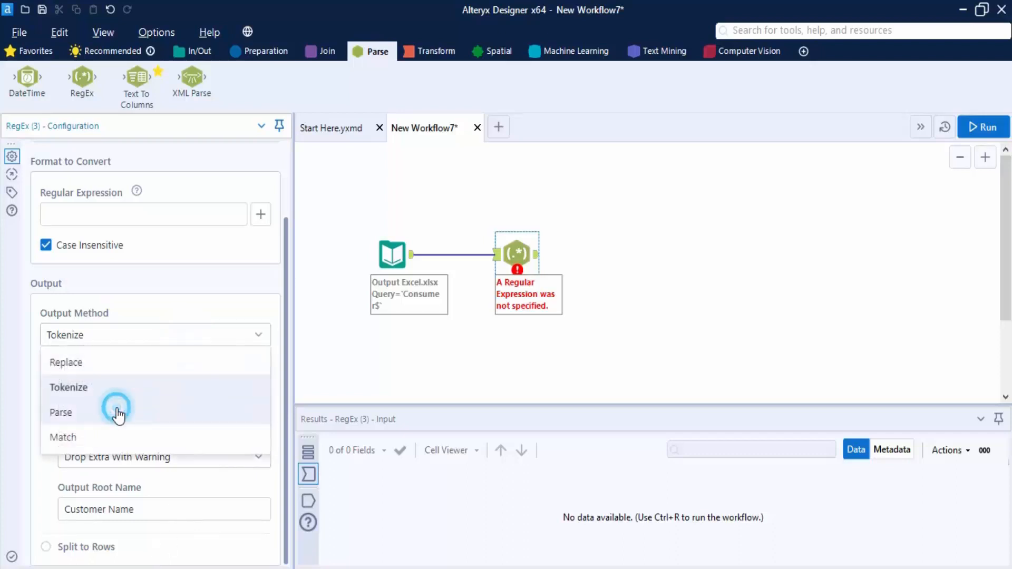
{"action": "left_click", "coordinate": [117, 412]}
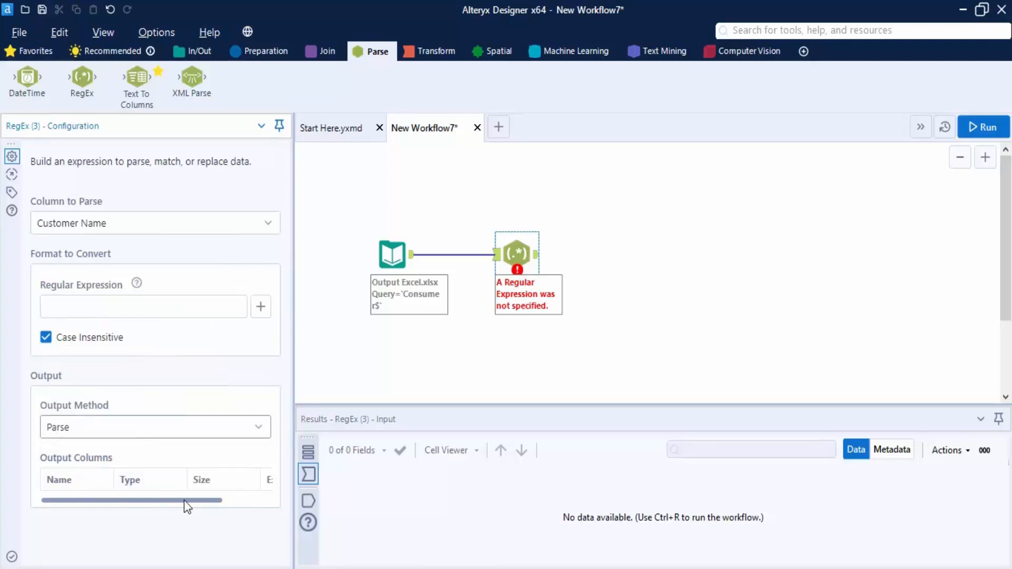
{"action": "left_click_drag", "start_coordinate": [184, 500], "coordinate": [260, 500]}
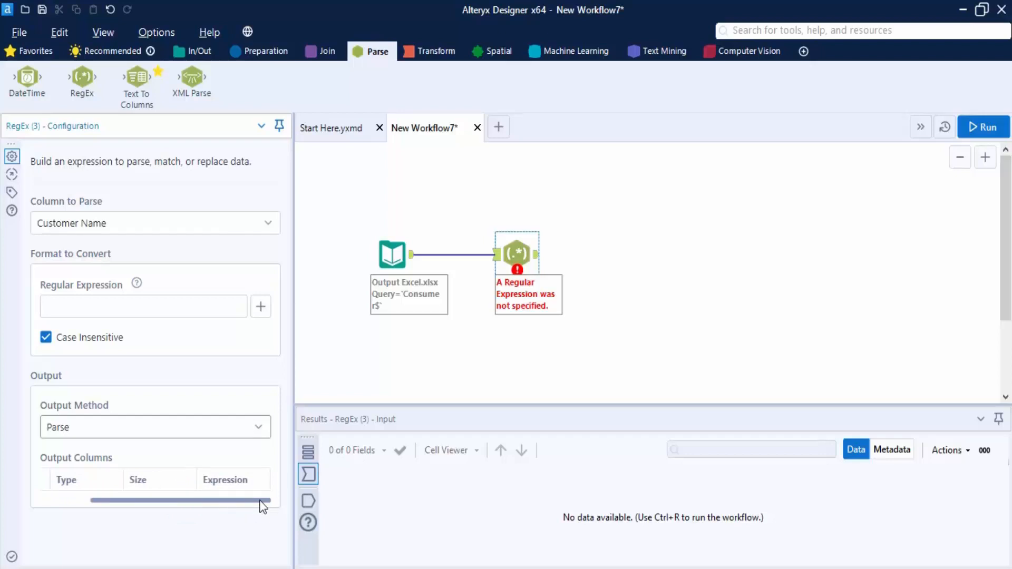
{"action": "left_click_drag", "start_coordinate": [256, 504], "coordinate": [178, 498]}
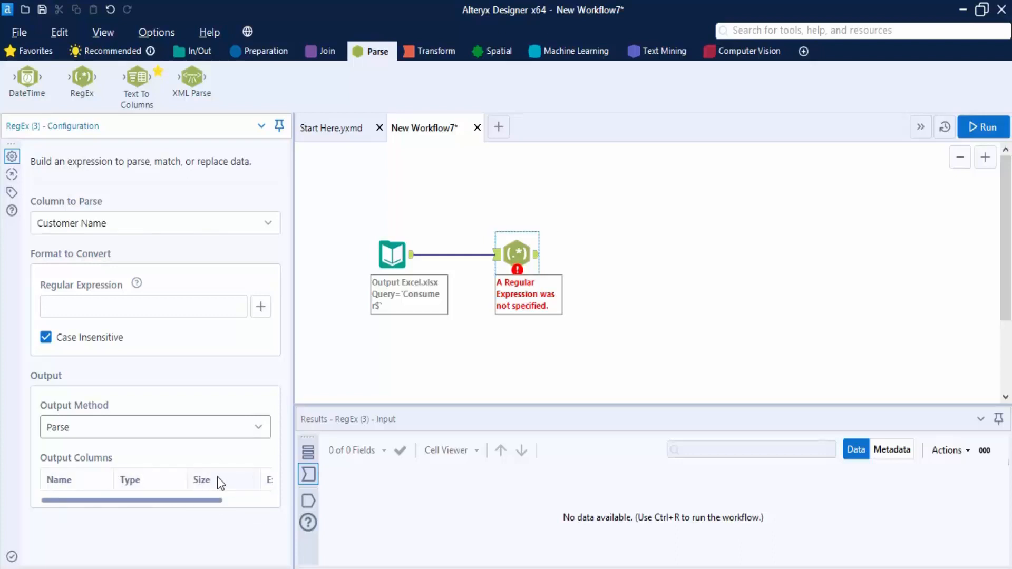
{"action": "left_click_drag", "start_coordinate": [181, 498], "coordinate": [124, 492]}
Step: Set the RegEx tool's output method to Match, trying Error if Not Matched on and leaving it off
{"action": "left_click", "coordinate": [239, 426]}
{"action": "left_click", "coordinate": [95, 533]}
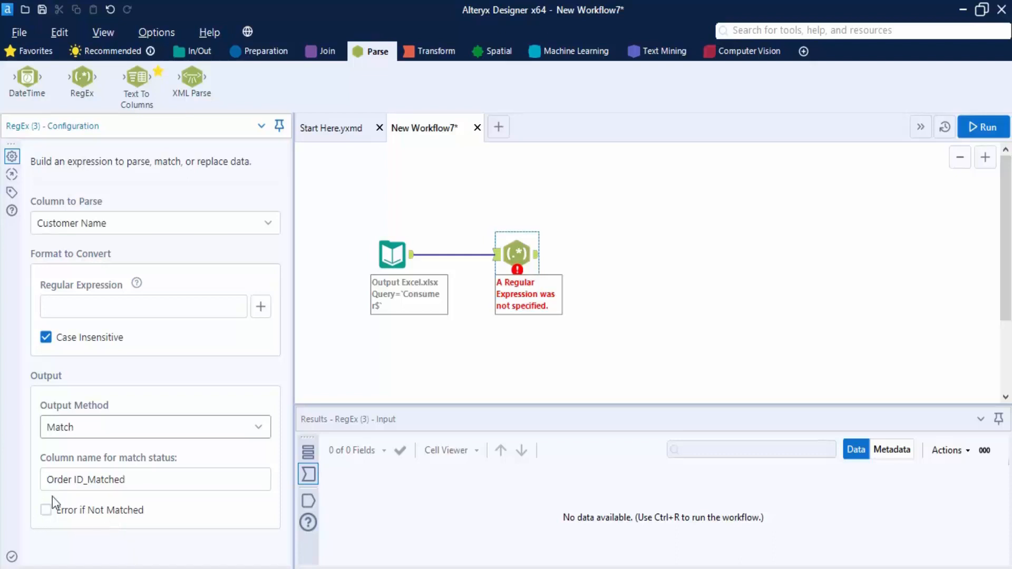
{"action": "left_click", "coordinate": [46, 509]}
{"action": "left_click", "coordinate": [47, 510]}
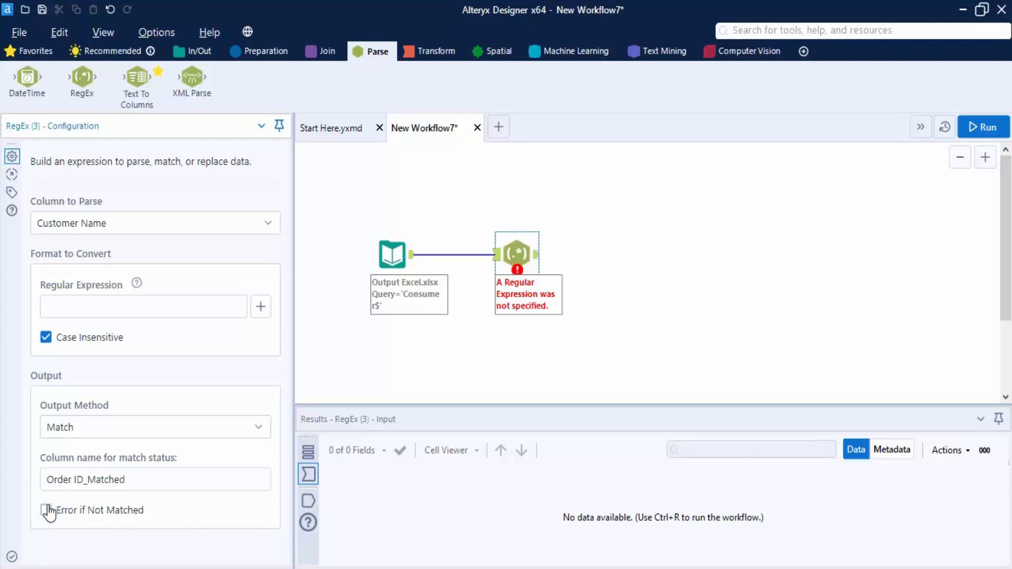
Step: Examine the Customer Name values in the Input Data tool's preview of the Consumer sheet
{"action": "left_click", "coordinate": [411, 257]}
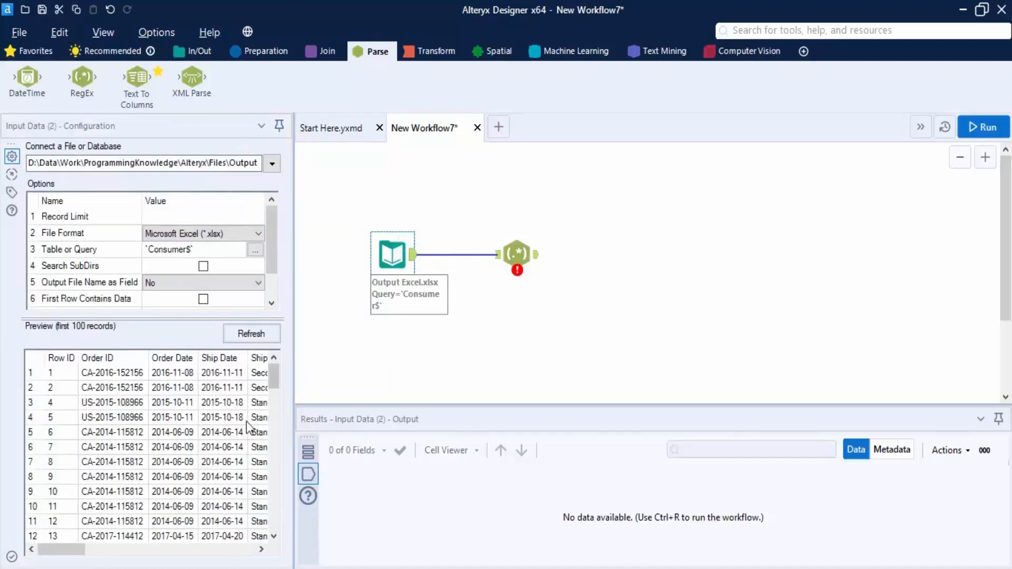
{"action": "left_click_drag", "start_coordinate": [74, 549], "coordinate": [134, 557]}
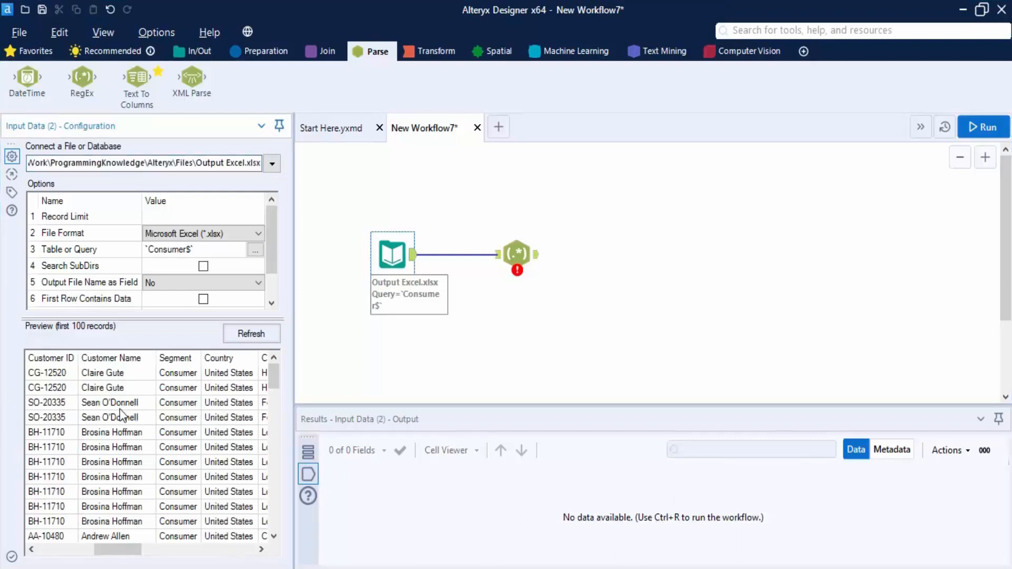
{"action": "scroll", "coordinate": [120, 416], "scroll_direction": "down", "scroll_amount": 9}
{"action": "scroll", "coordinate": [118, 409], "scroll_direction": "down", "scroll_amount": 4}
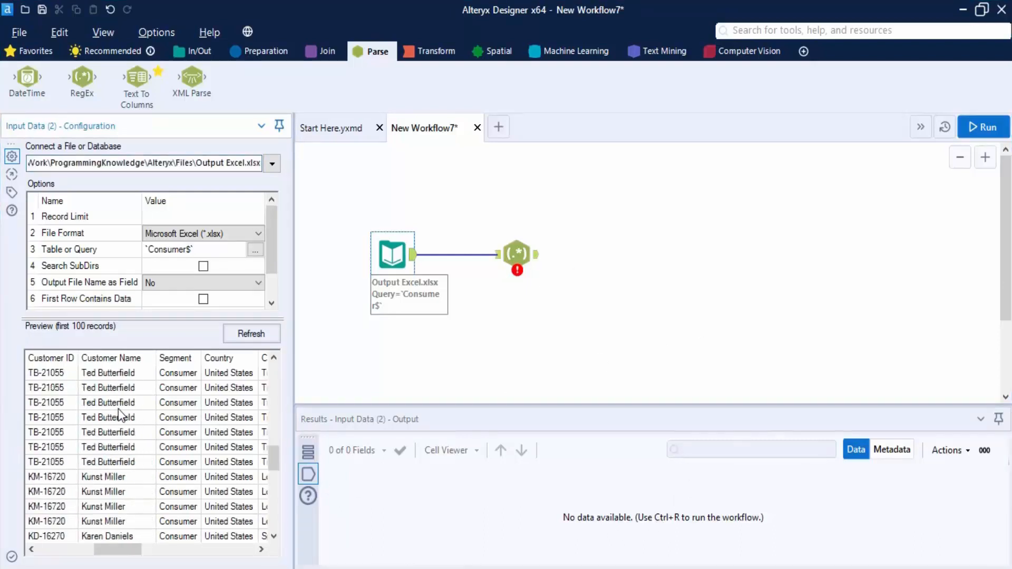
{"action": "scroll", "coordinate": [118, 408], "scroll_direction": "up", "scroll_amount": 5}
{"action": "scroll", "coordinate": [118, 409], "scroll_direction": "up", "scroll_amount": 6}
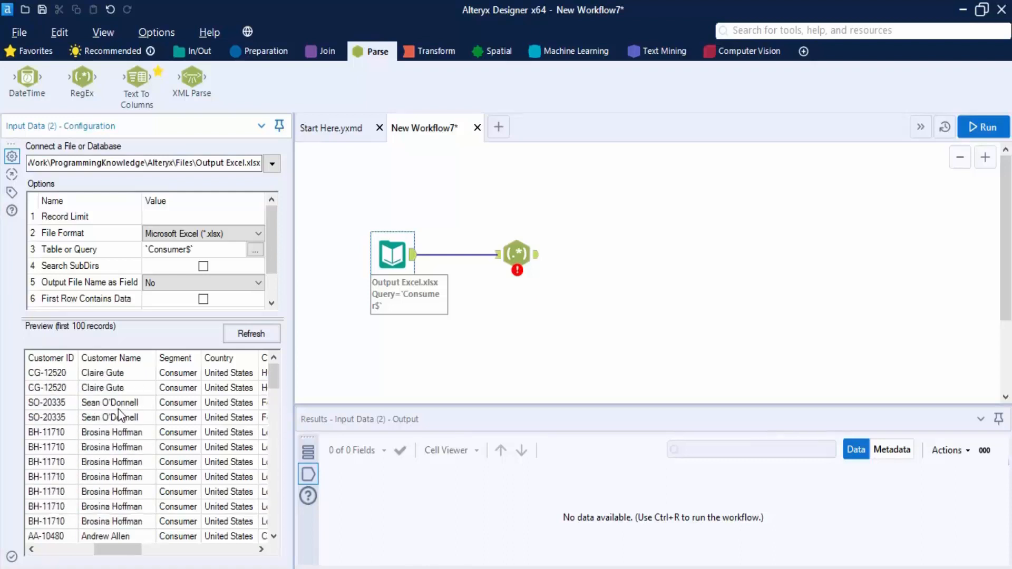
Step: Set the RegEx tool's regular expression to .Z, using the predefined expression for any single character
{"action": "left_click", "coordinate": [516, 254]}
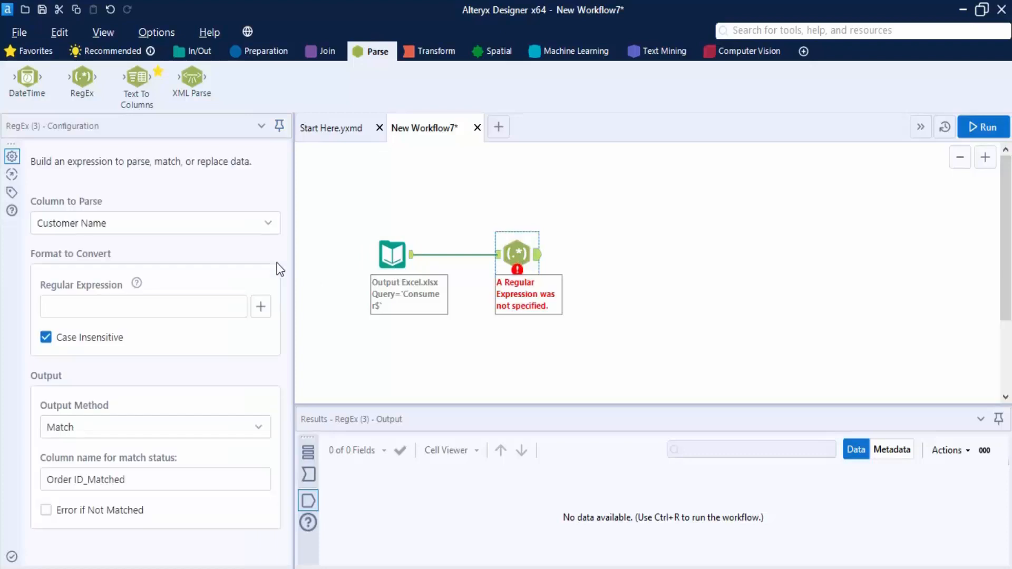
{"action": "left_click", "coordinate": [264, 309]}
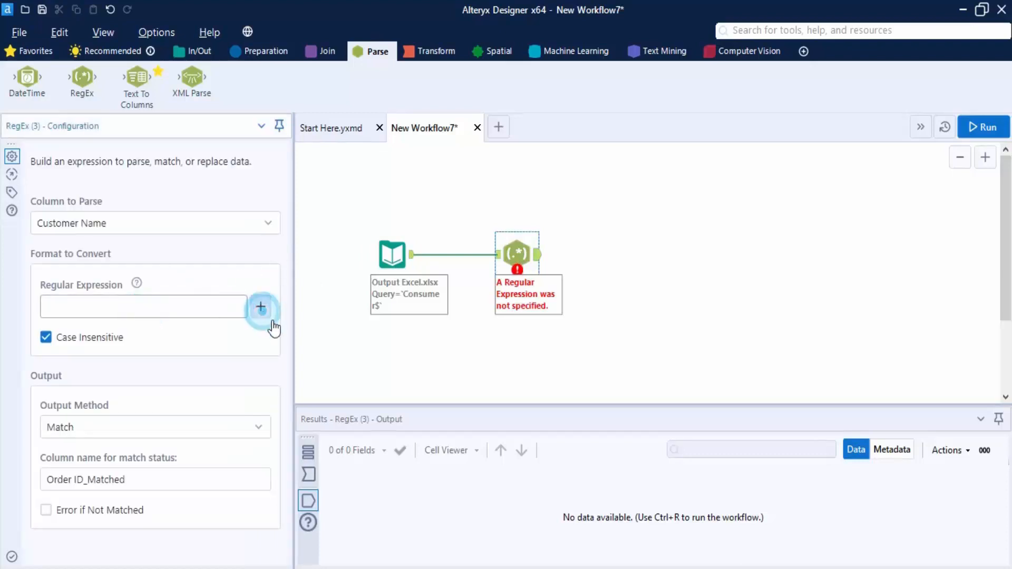
{"action": "left_click", "coordinate": [114, 342]}
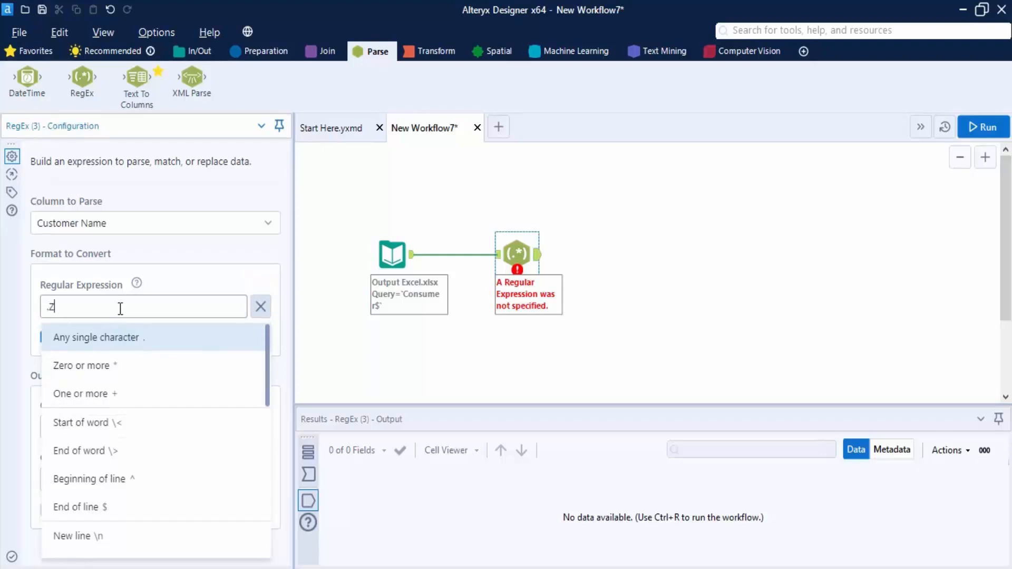
{"action": "left_click", "coordinate": [188, 280]}
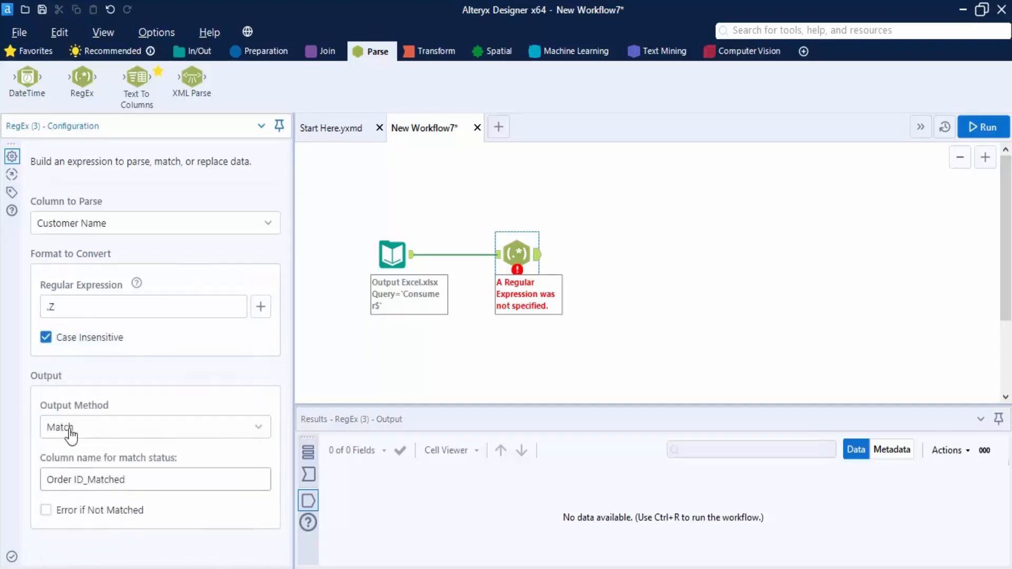
Step: Name the match status column Name_Matched and run the workflow
{"action": "triple_click", "coordinate": [101, 481]}
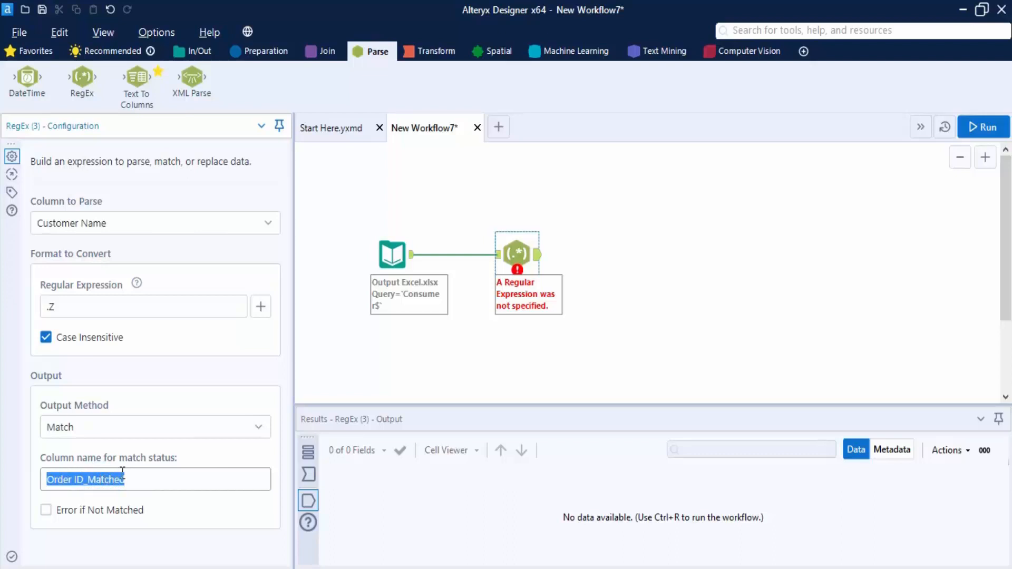
{"action": "type", "text": "Ns"}
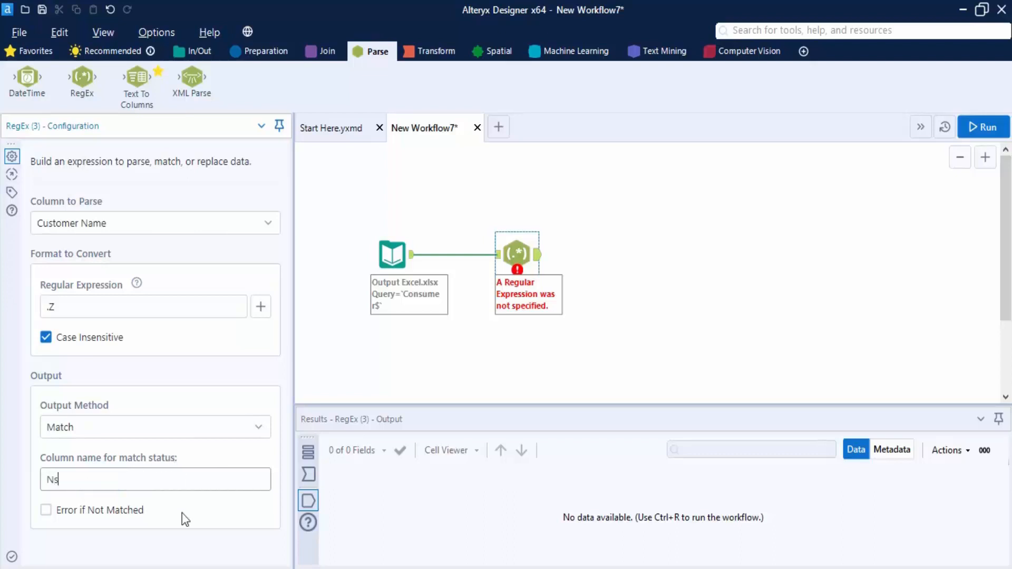
{"action": "key", "text": "BackSpace"}
{"action": "type", "text": "ame_Matched"}
{"action": "left_click", "coordinate": [982, 127]}
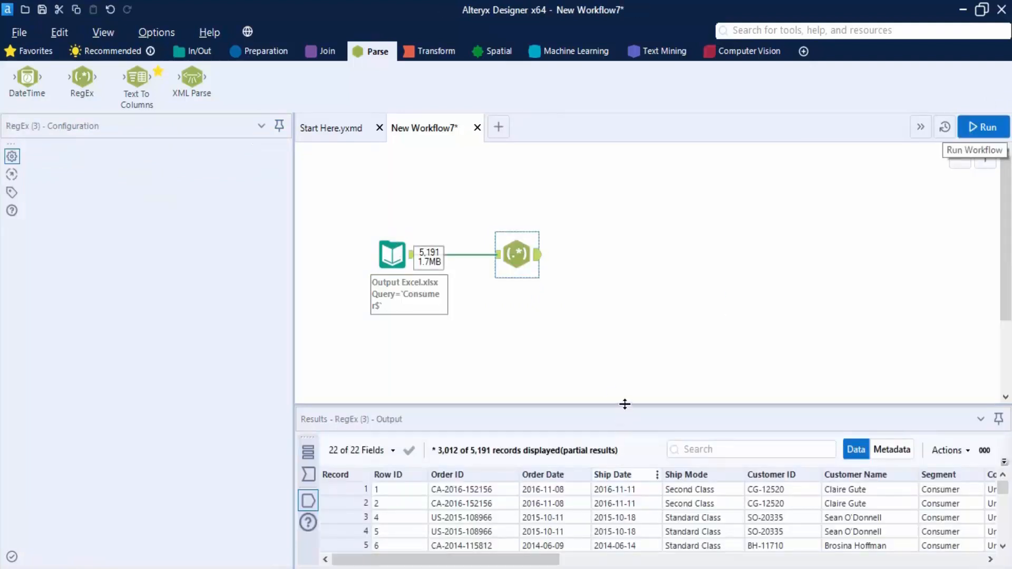
Step: Enlarge the results area and examine the Name_Matched column across the RegEx output records
{"action": "left_click_drag", "start_coordinate": [624, 404], "coordinate": [637, 316]}
{"action": "left_click_drag", "start_coordinate": [550, 555], "coordinate": [975, 558]}
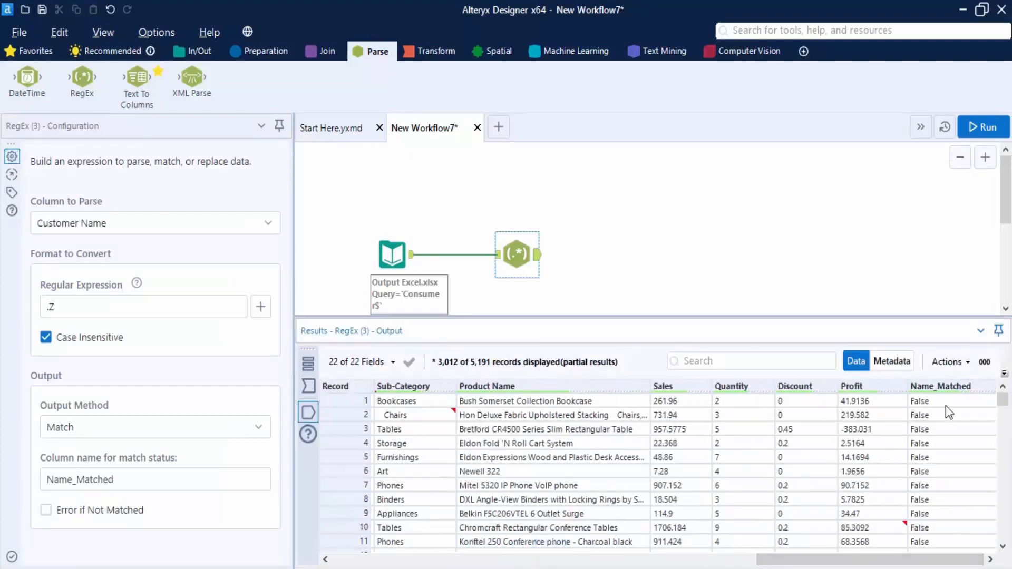
{"action": "scroll", "coordinate": [945, 400], "scroll_direction": "down", "scroll_amount": 20}
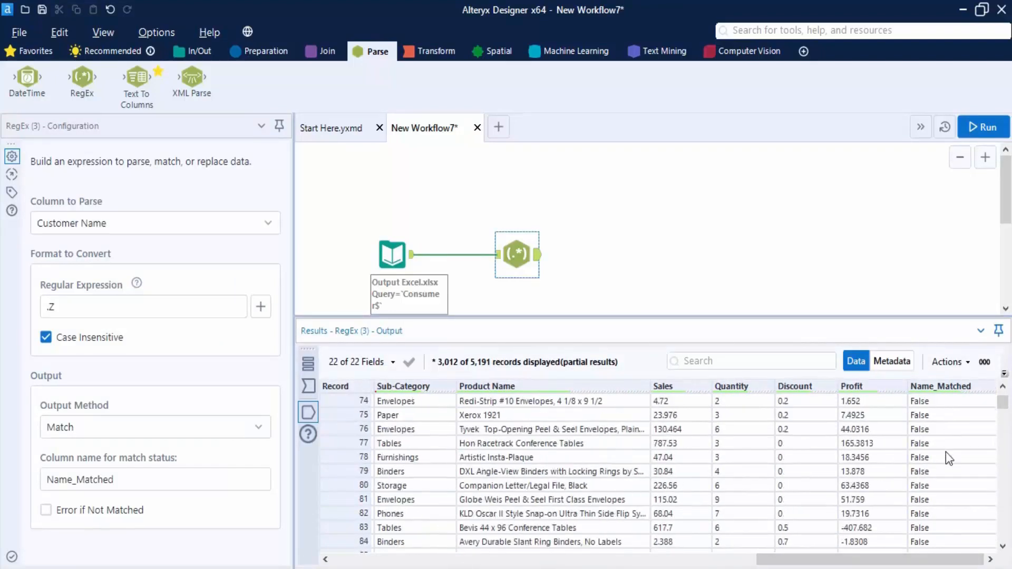
{"action": "scroll", "coordinate": [950, 452], "scroll_direction": "down", "scroll_amount": 14}
{"action": "scroll", "coordinate": [951, 451], "scroll_direction": "up", "scroll_amount": 19}
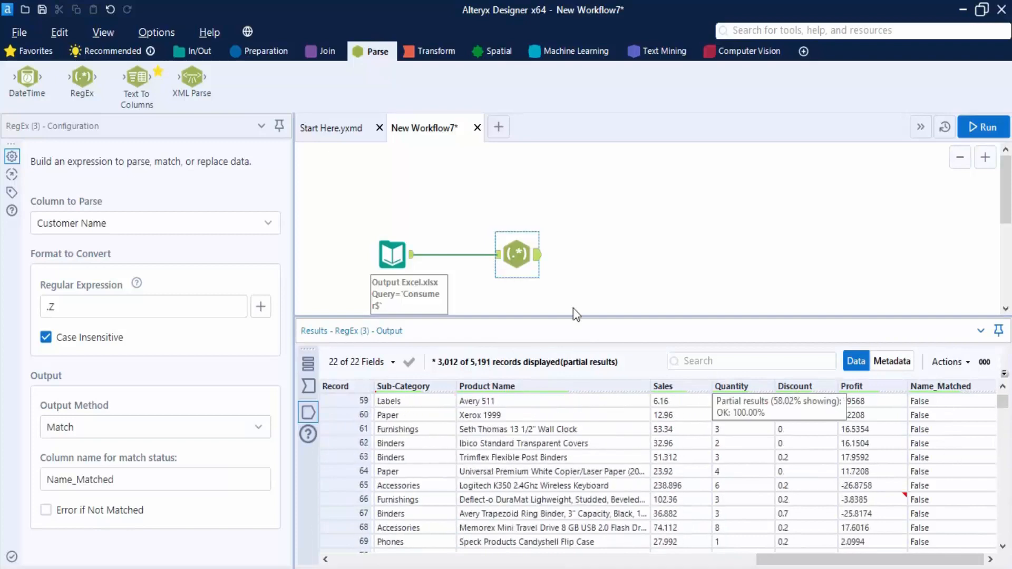
Step: Add a Browse tool connected to the RegEx tool's output and run the workflow
{"action": "left_click", "coordinate": [197, 53]}
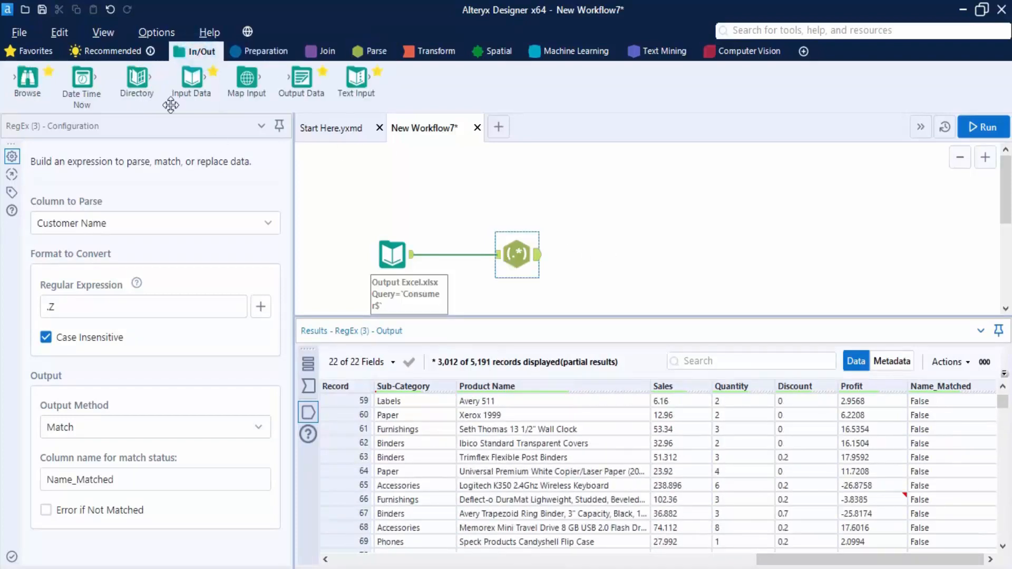
{"action": "left_click_drag", "start_coordinate": [27, 80], "coordinate": [589, 256]}
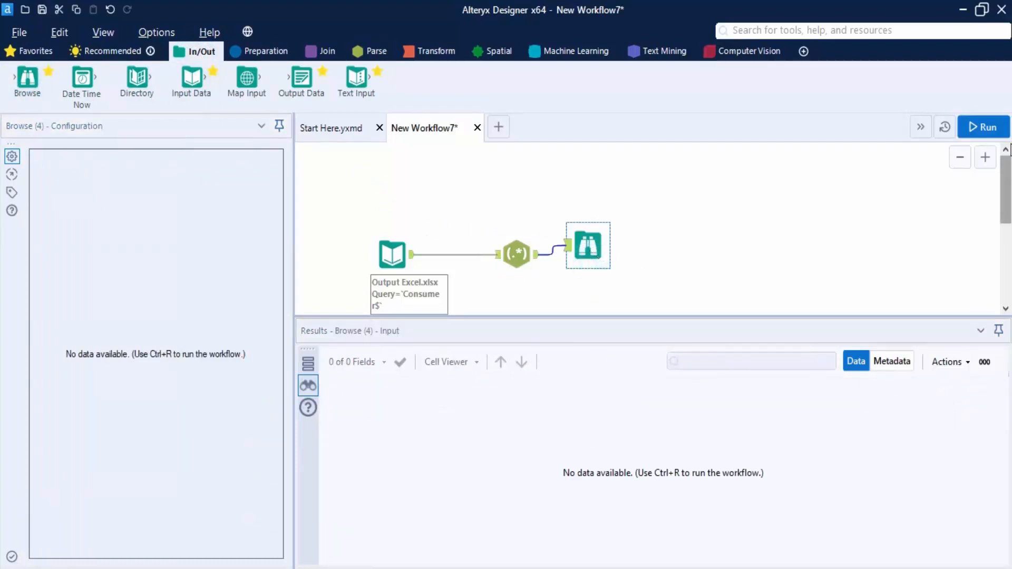
{"action": "left_click", "coordinate": [991, 127]}
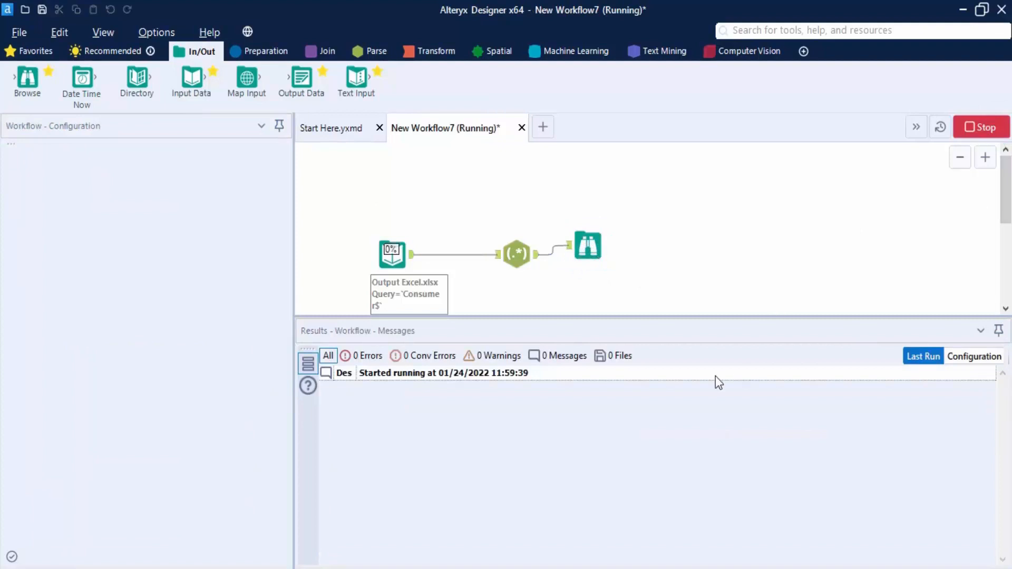
Step: Examine the Name_Matched field's summary and value statistics in the Browse tool's data profile
{"action": "left_click", "coordinate": [585, 251]}
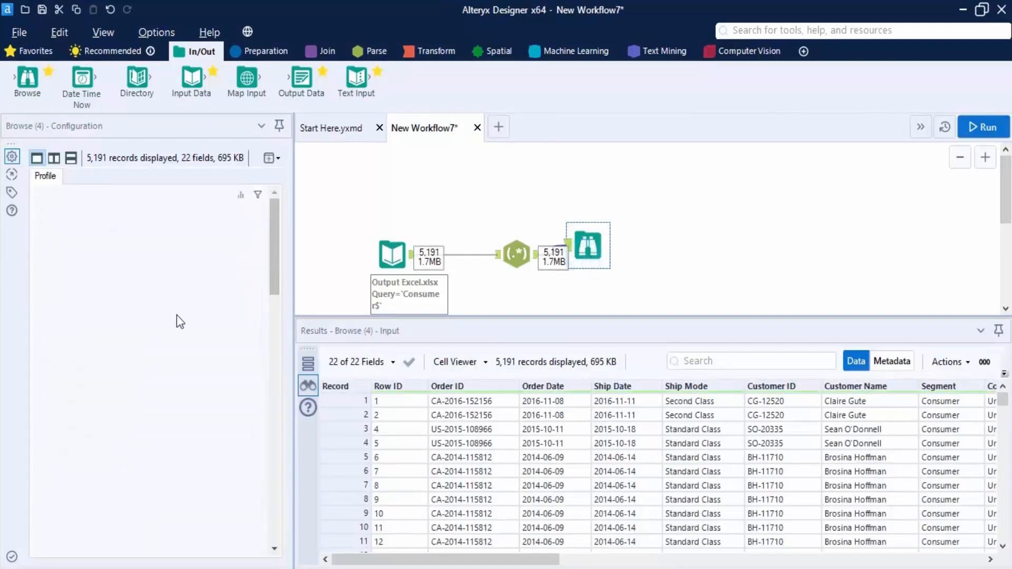
{"action": "scroll", "coordinate": [199, 345], "scroll_direction": "down", "scroll_amount": 20}
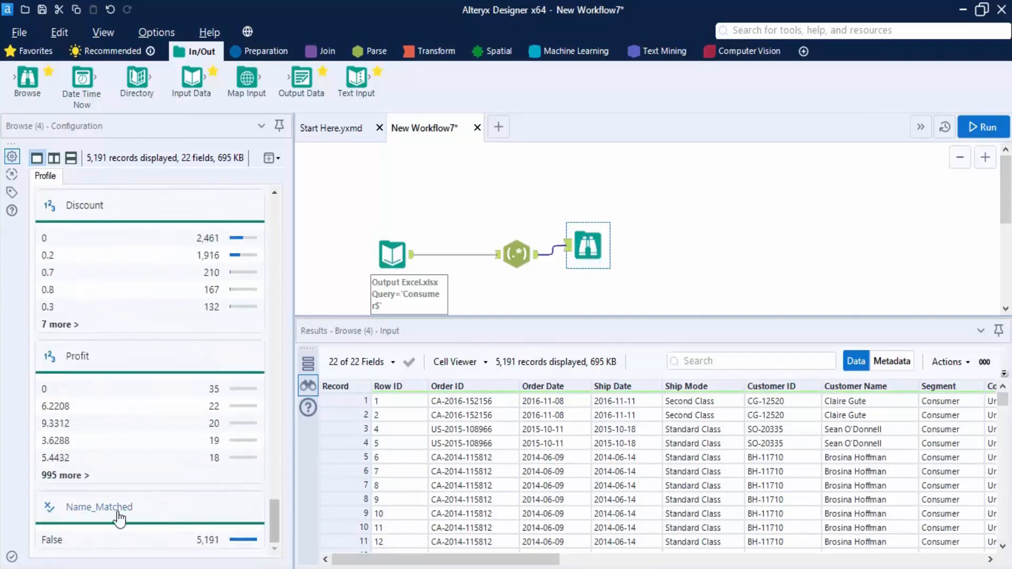
{"action": "left_click", "coordinate": [110, 540]}
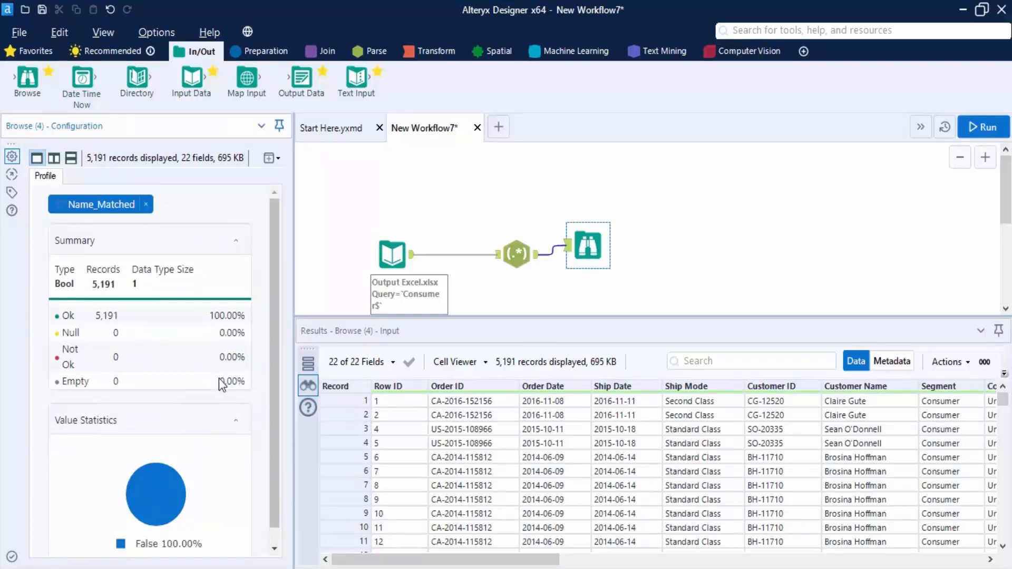
{"action": "scroll", "coordinate": [220, 378], "scroll_direction": "down", "scroll_amount": 2}
{"action": "scroll", "coordinate": [220, 378], "scroll_direction": "up", "scroll_amount": 2}
Step: Set the regular expression to .a, disable Case Insensitive, enable Error if Not Matched, and rerun the workflow
{"action": "left_click", "coordinate": [518, 257]}
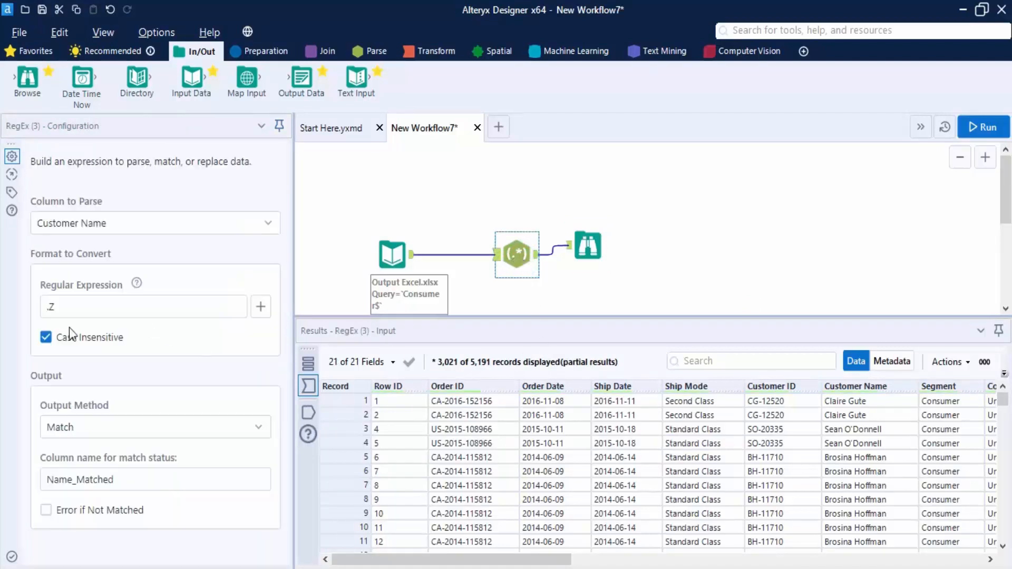
{"action": "left_click", "coordinate": [81, 309]}
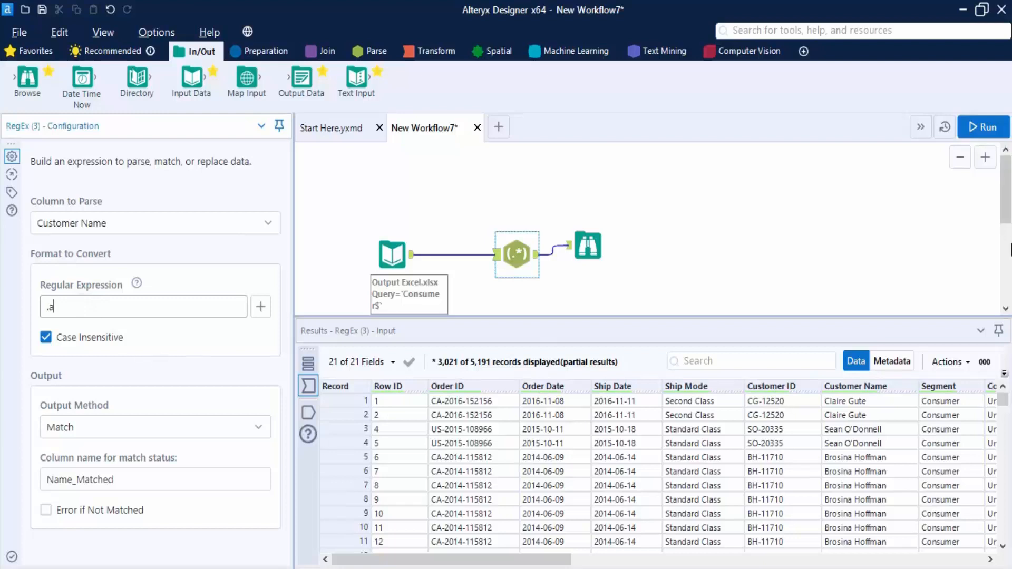
{"action": "left_click", "coordinate": [983, 128]}
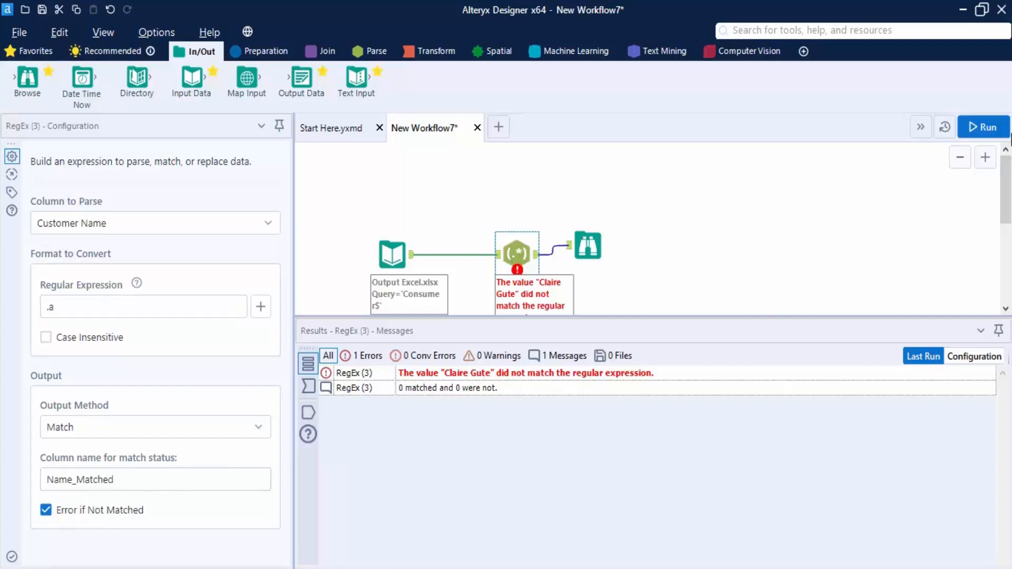
{"action": "left_click", "coordinate": [983, 127]}
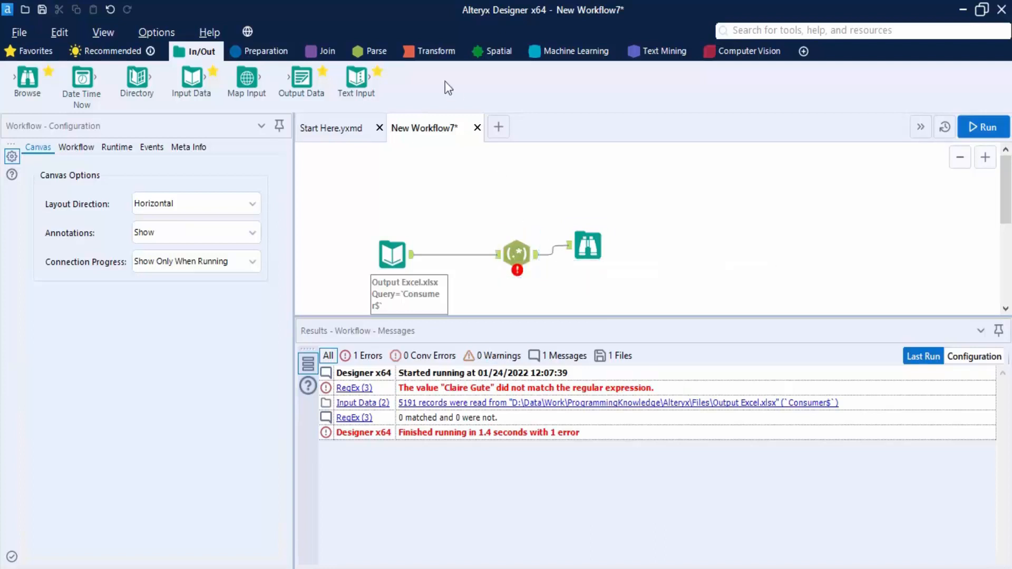
Step: Create a new workflow and copy the Output Excel.xlsx Input Data tool from New Workflow7 into it
{"action": "left_click", "coordinate": [375, 53]}
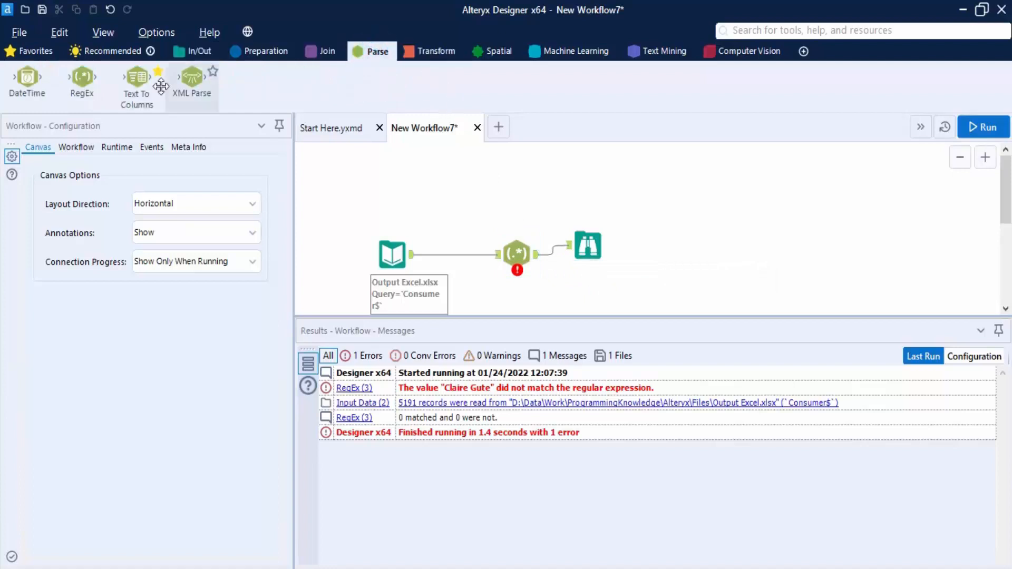
{"action": "left_click", "coordinate": [493, 132]}
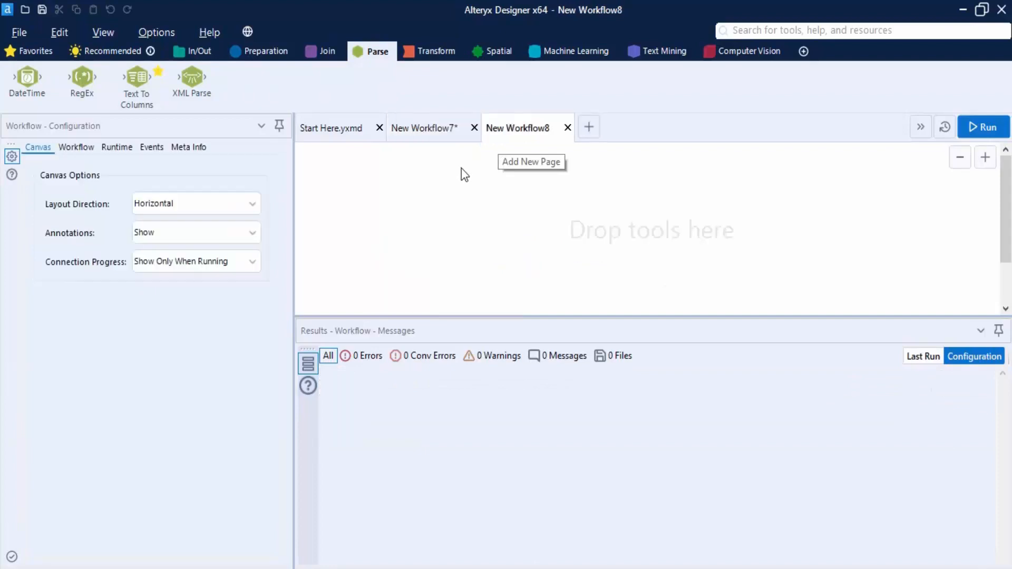
{"action": "left_click", "coordinate": [451, 129]}
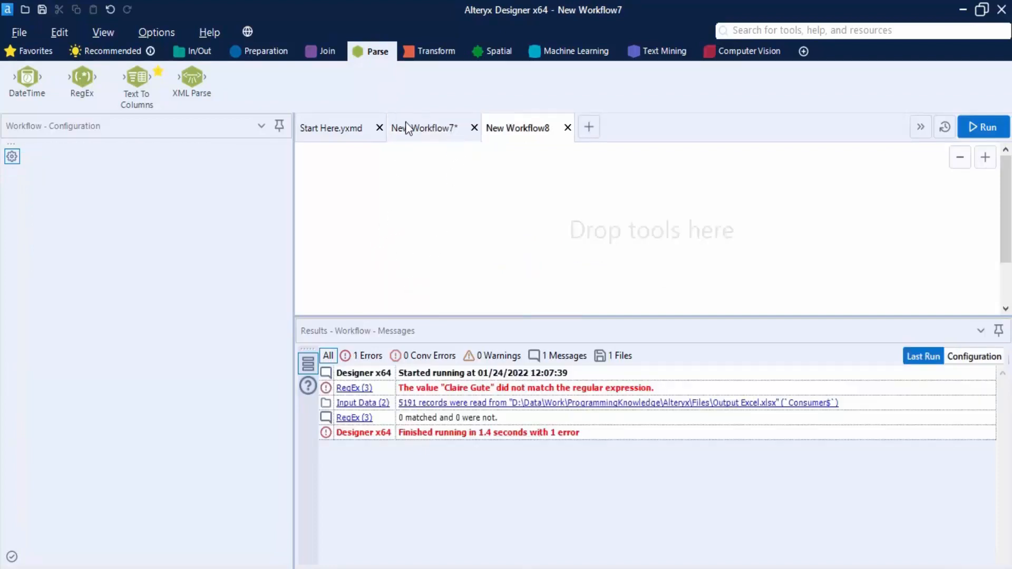
{"action": "left_click", "coordinate": [396, 261]}
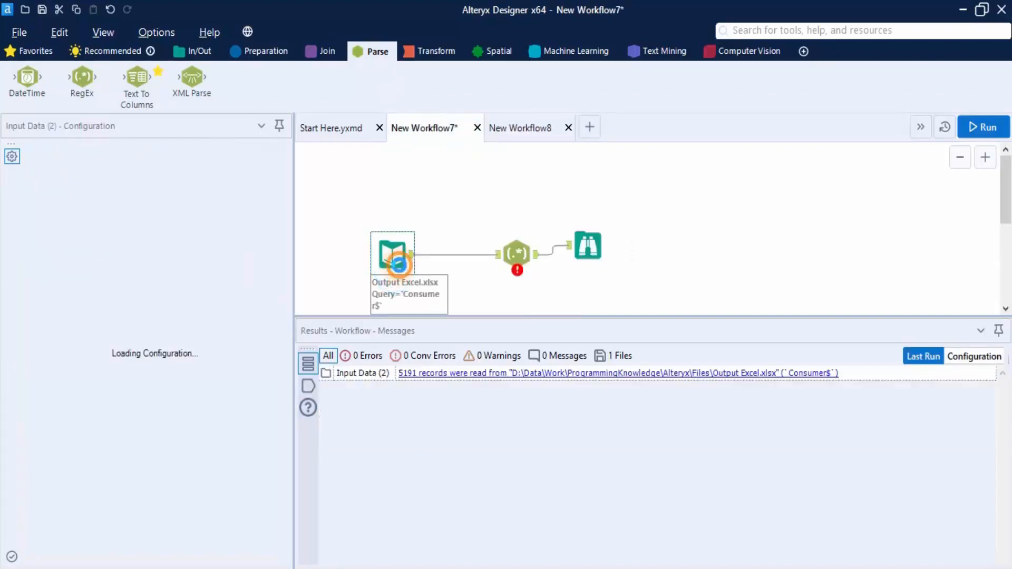
{"action": "right_click", "coordinate": [399, 264]}
{"action": "left_click", "coordinate": [442, 275]}
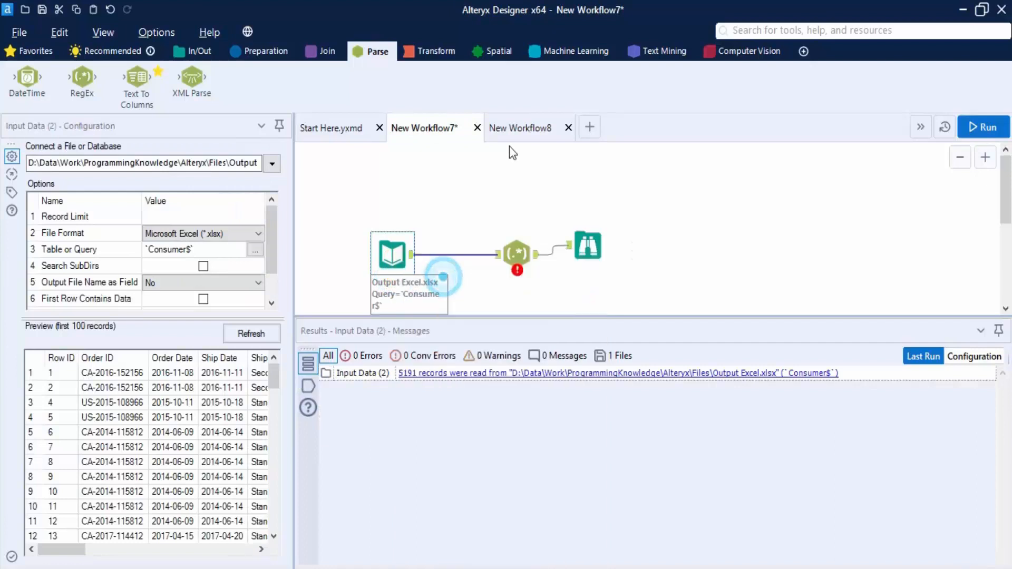
{"action": "left_click", "coordinate": [529, 125]}
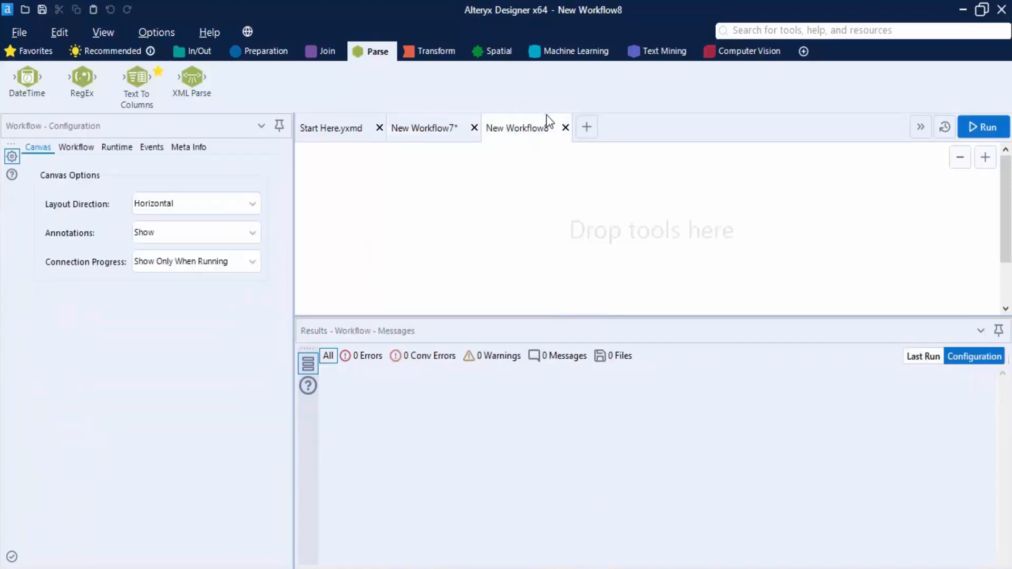
{"action": "key", "text": "ctrl+v"}
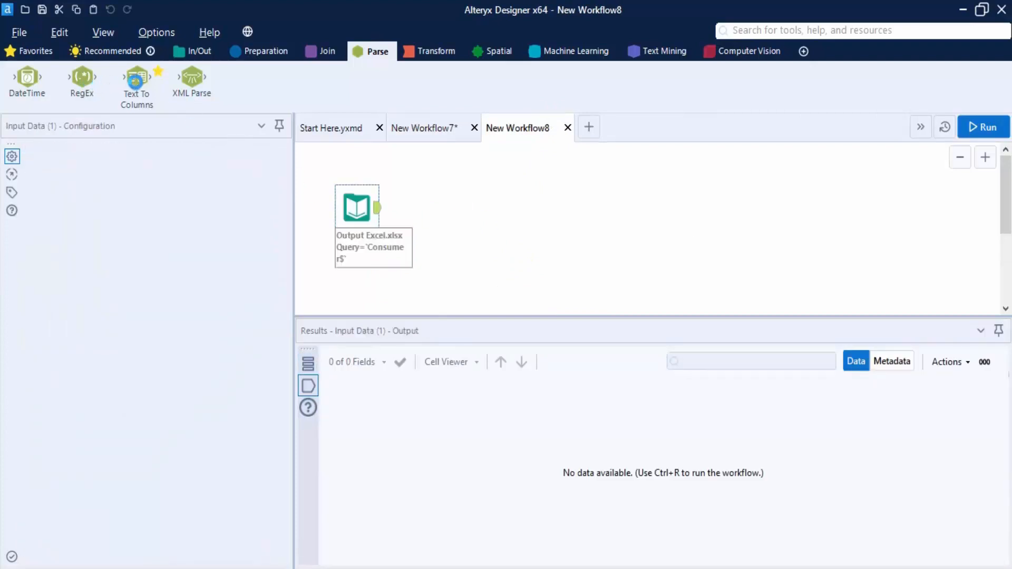
Step: Add a Text To Columns tool connected to the Input Data tool and review the input data preview
{"action": "left_click_drag", "start_coordinate": [137, 79], "coordinate": [443, 206]}
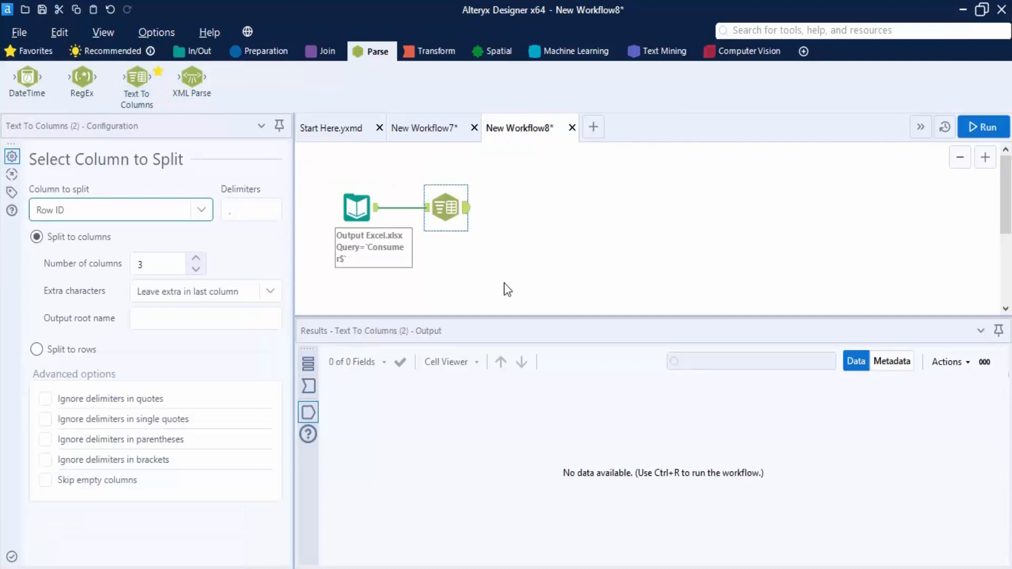
{"action": "left_click", "coordinate": [368, 209]}
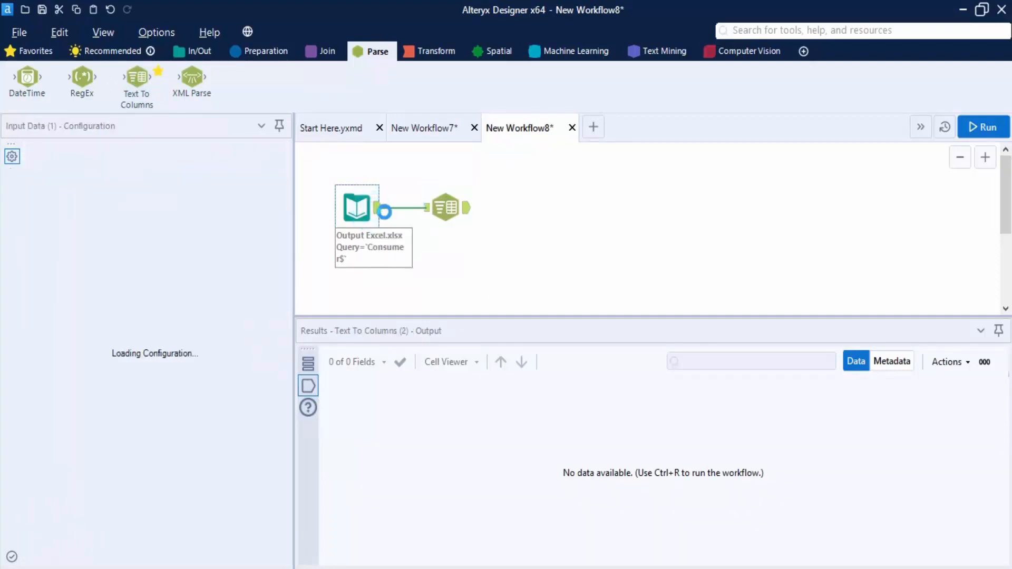
{"action": "left_click", "coordinate": [440, 211]}
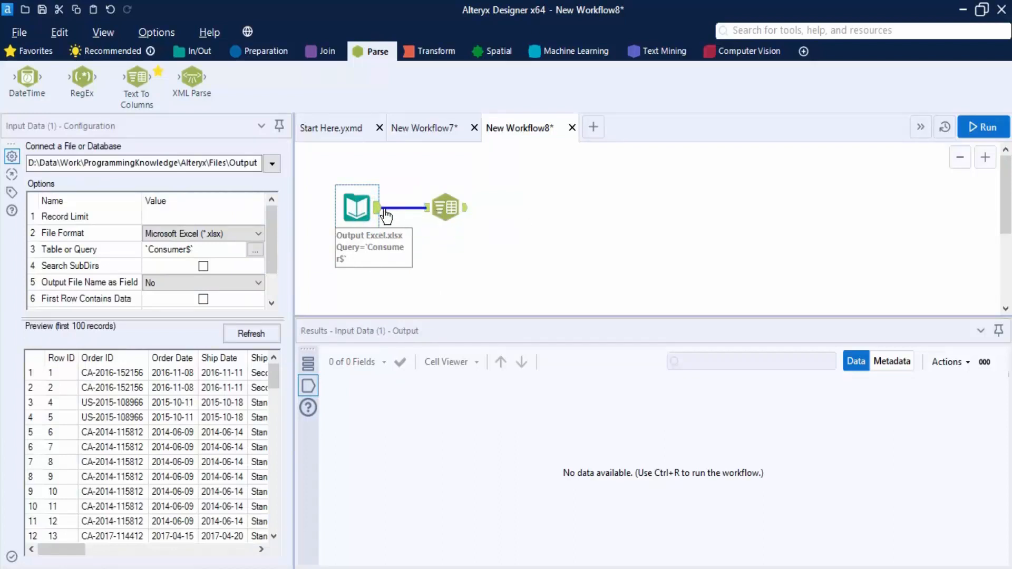
{"action": "left_click", "coordinate": [81, 549]}
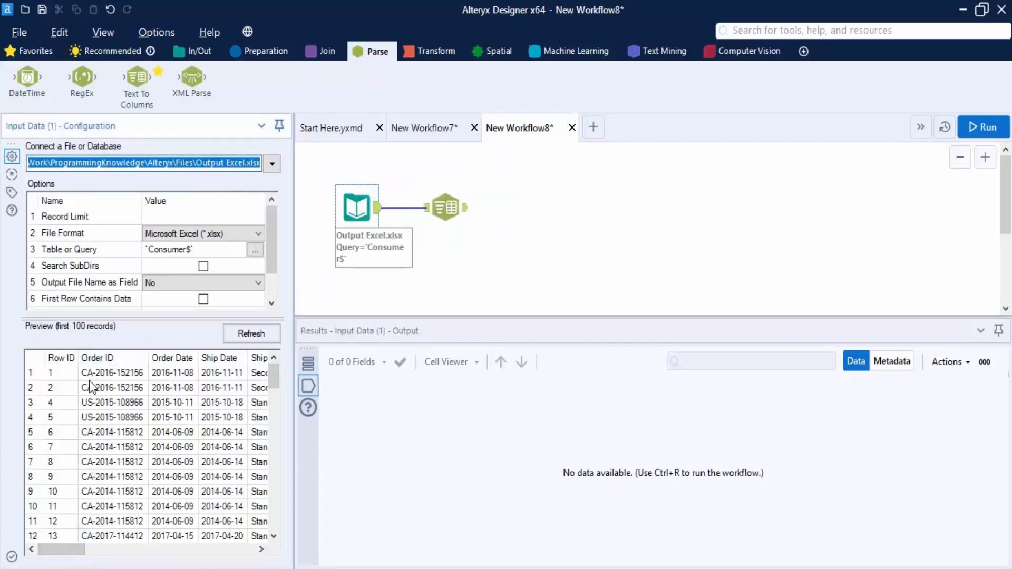
Step: Set Text To Columns to split Order ID at the - delimiter, then run the workflow and inspect the split columns
{"action": "left_click", "coordinate": [441, 217]}
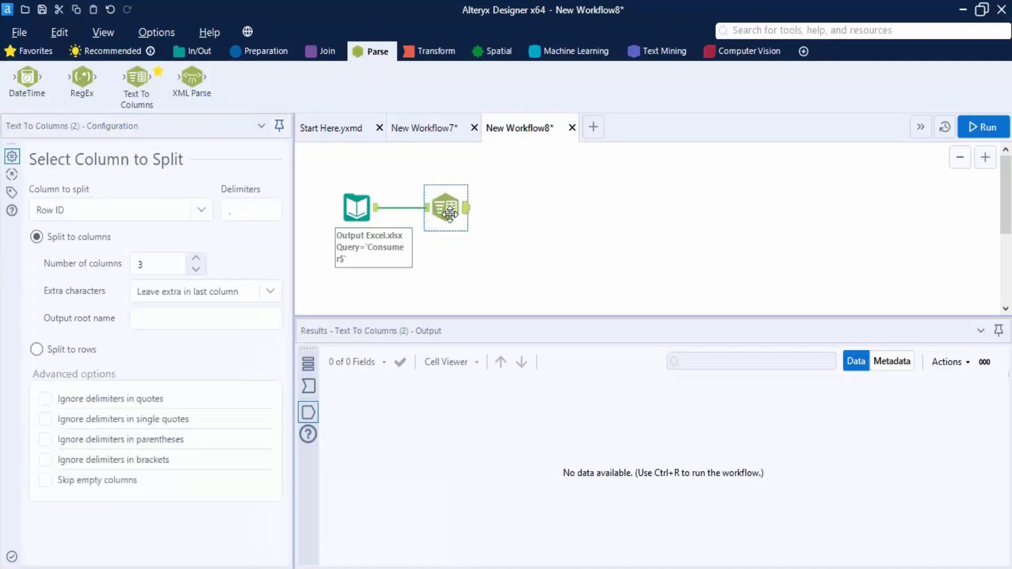
{"action": "left_click", "coordinate": [202, 210]}
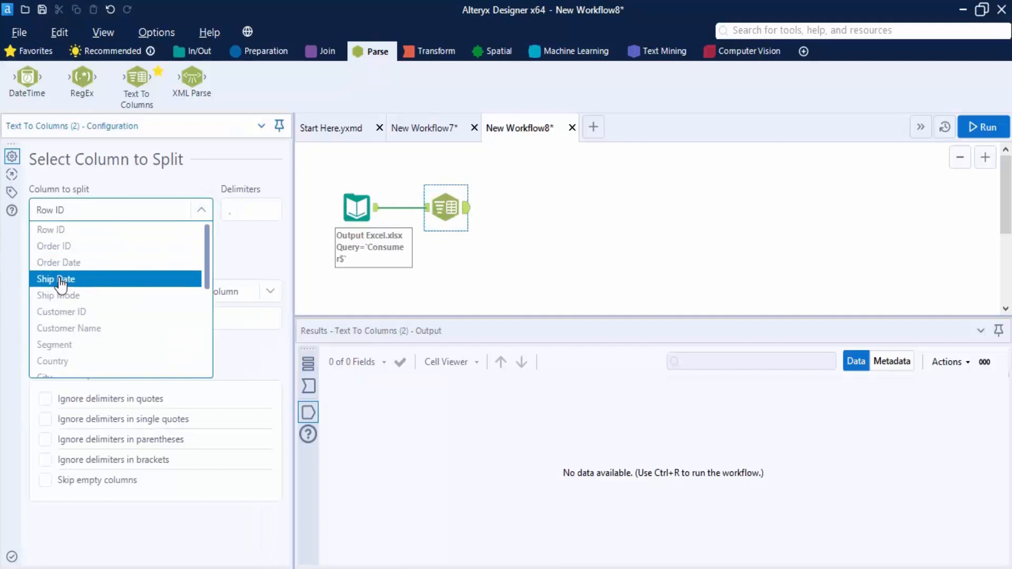
{"action": "left_click", "coordinate": [56, 247]}
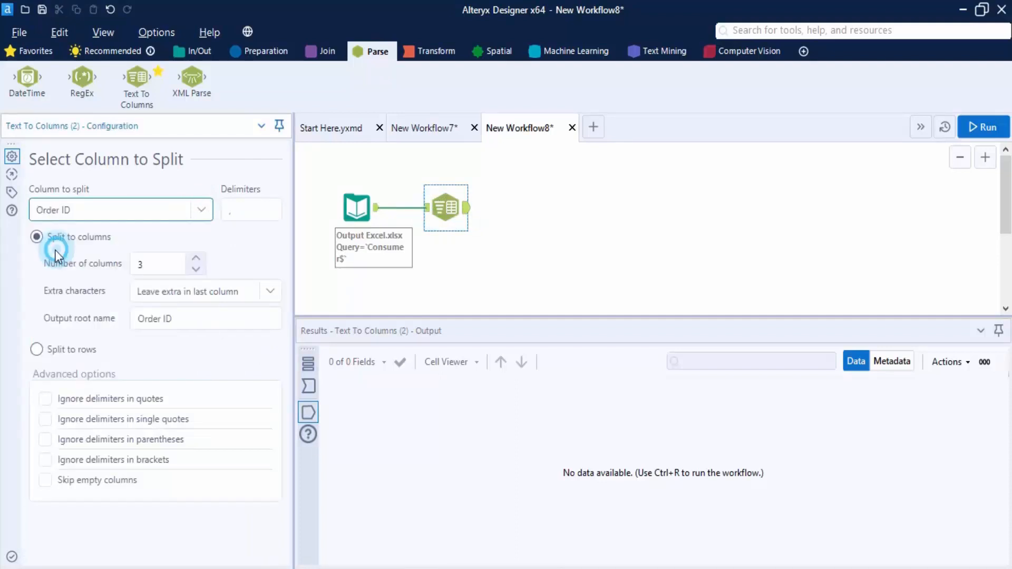
{"action": "double_click", "coordinate": [255, 210]}
{"action": "type", "text": "-"}
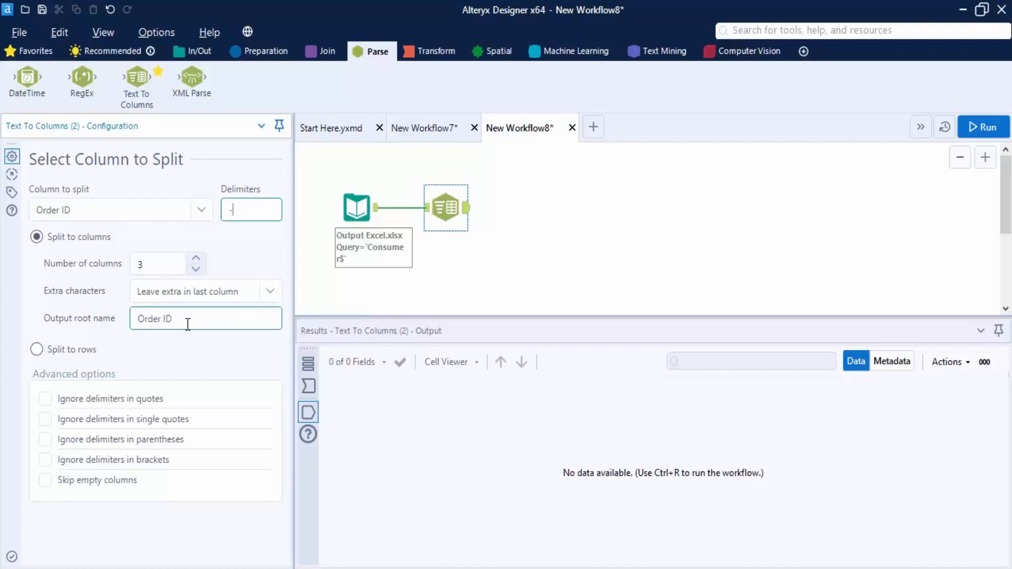
{"action": "left_click", "coordinate": [1004, 128]}
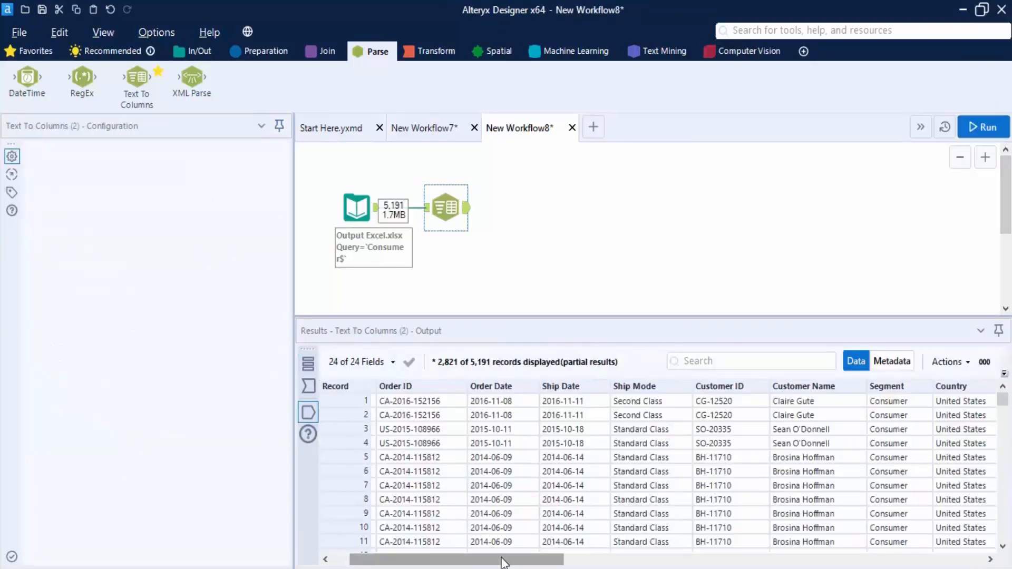
{"action": "left_click_drag", "start_coordinate": [501, 558], "coordinate": [484, 558]}
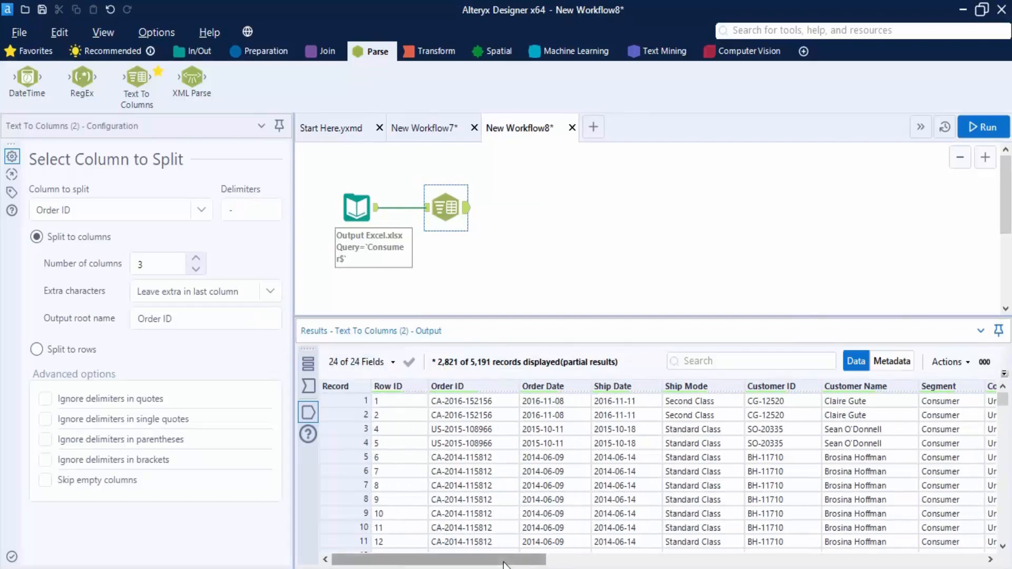
{"action": "left_click_drag", "start_coordinate": [503, 559], "coordinate": [943, 564]}
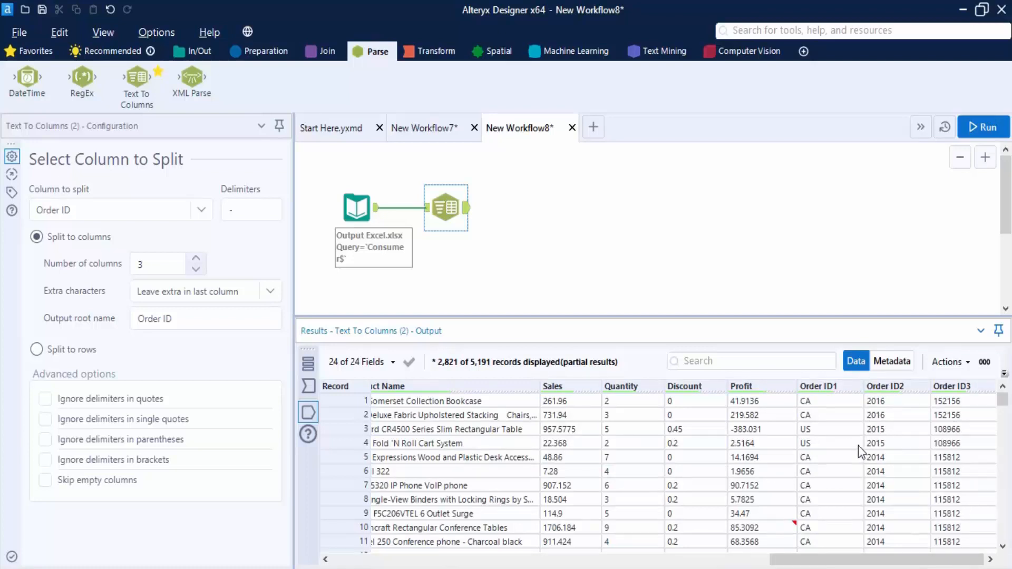
Step: Reduce the Order ID split to 2 columns, rerun the workflow and inspect the Order ID1 field
{"action": "left_click", "coordinate": [196, 269]}
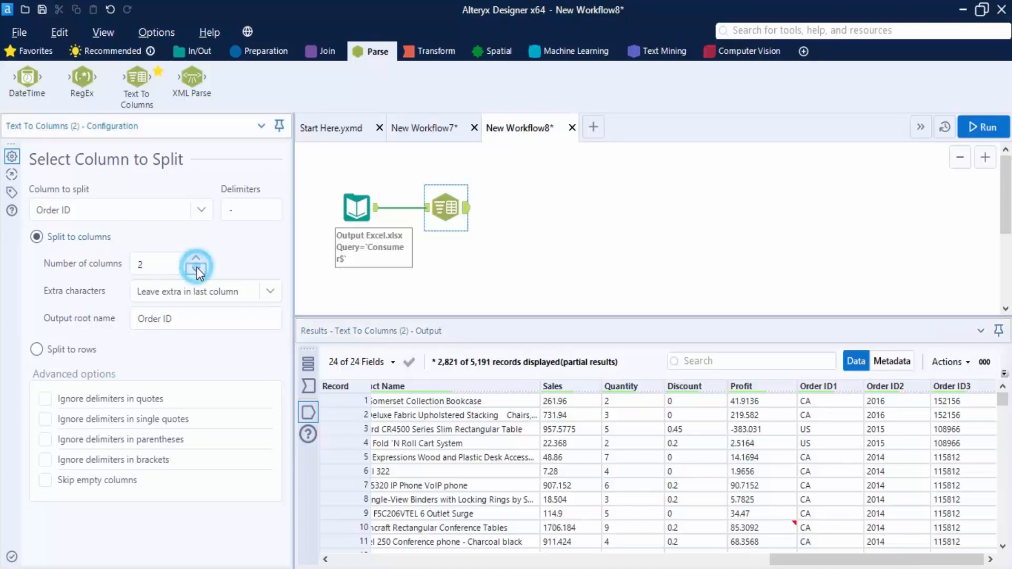
{"action": "left_click", "coordinate": [139, 266]}
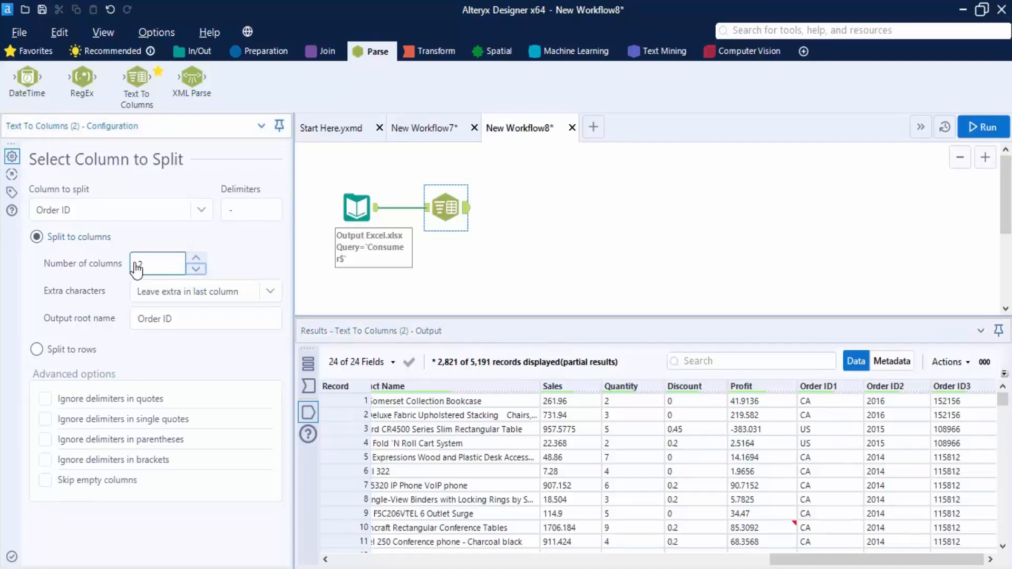
{"action": "left_click", "coordinate": [977, 129]}
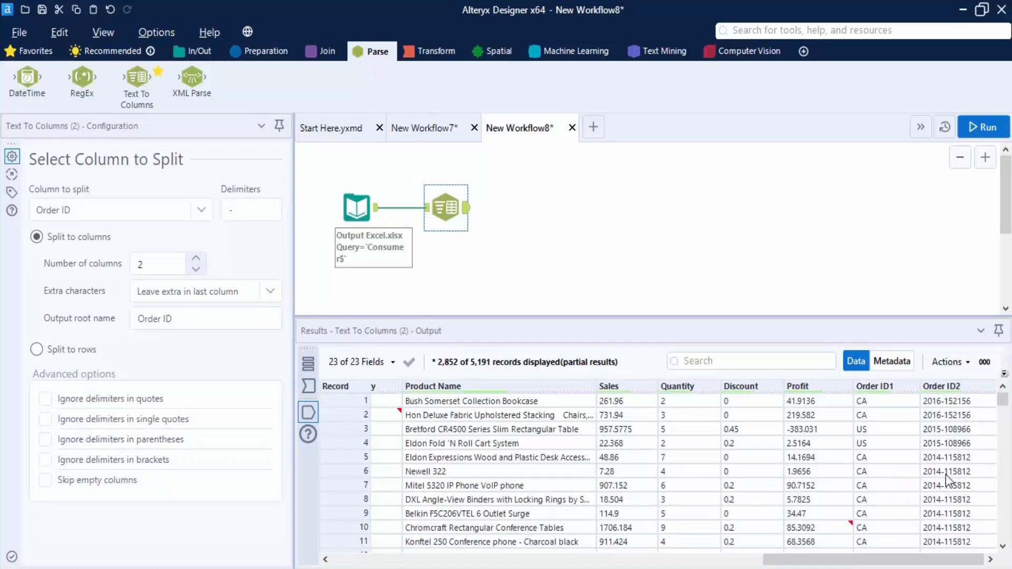
{"action": "left_click", "coordinate": [883, 386]}
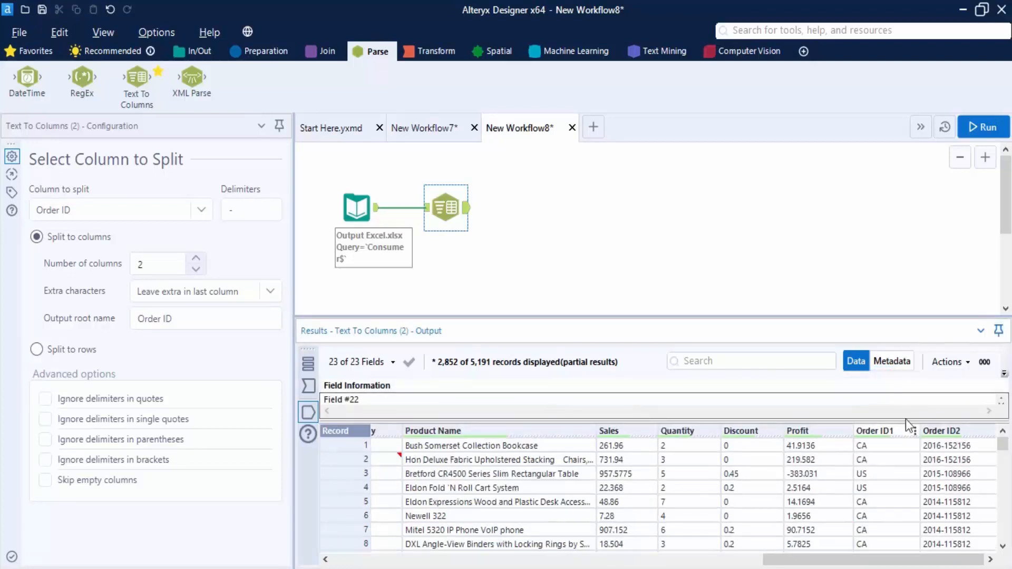
{"action": "left_click", "coordinate": [595, 269]}
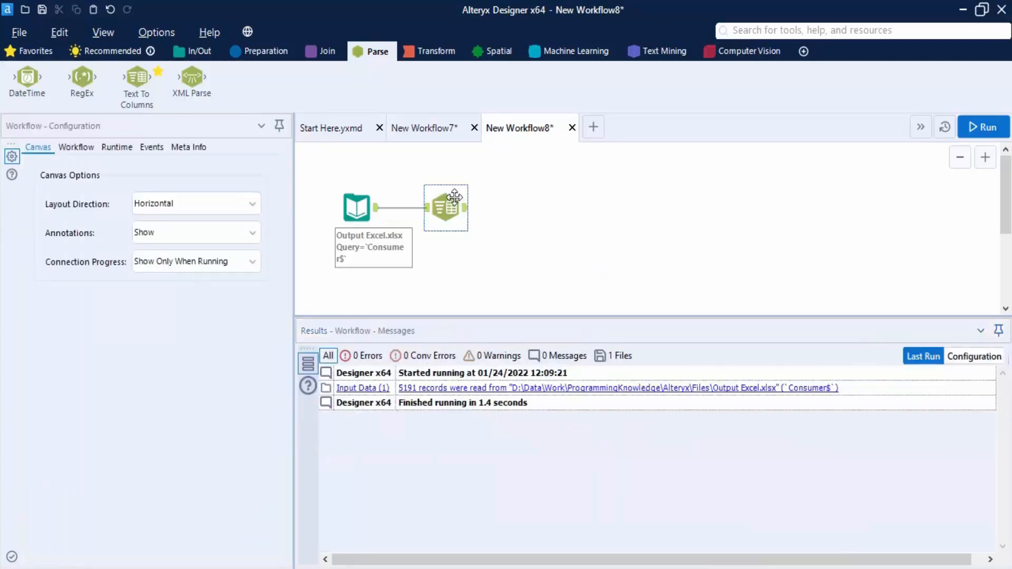
{"action": "left_click", "coordinate": [452, 201]}
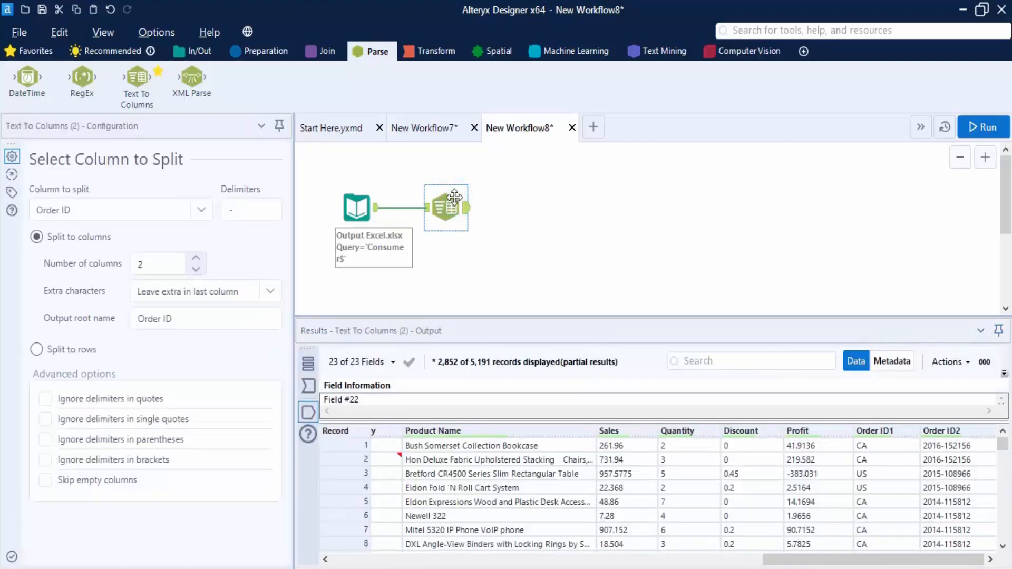
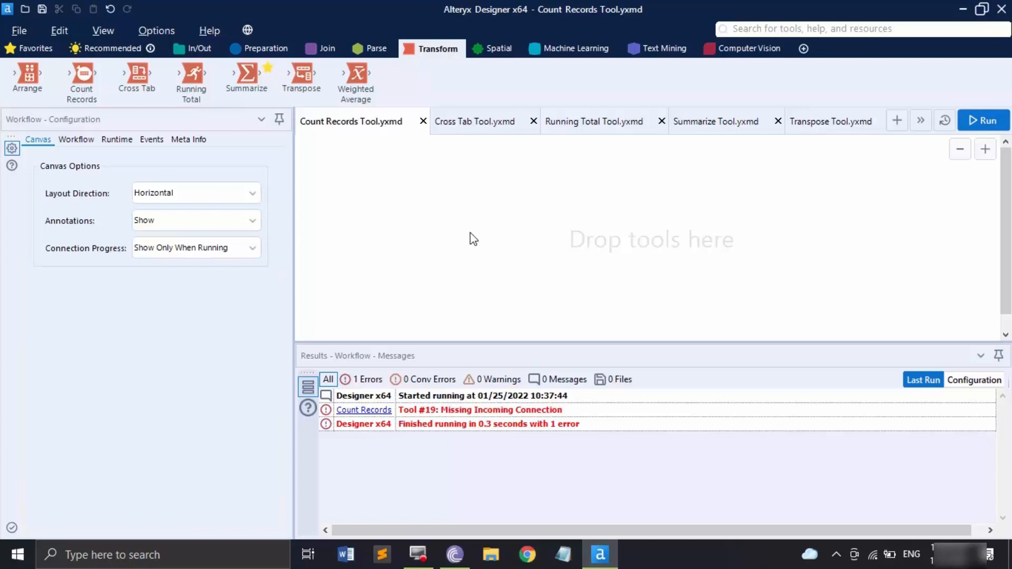
Step: In the Count Records Tool workflow, add an Input Data tool reading the Consumer sheet of Output Excel.xlsx, and run it to view the output records
{"action": "left_click", "coordinate": [197, 49]}
{"action": "left_click_drag", "start_coordinate": [193, 74], "coordinate": [463, 232]}
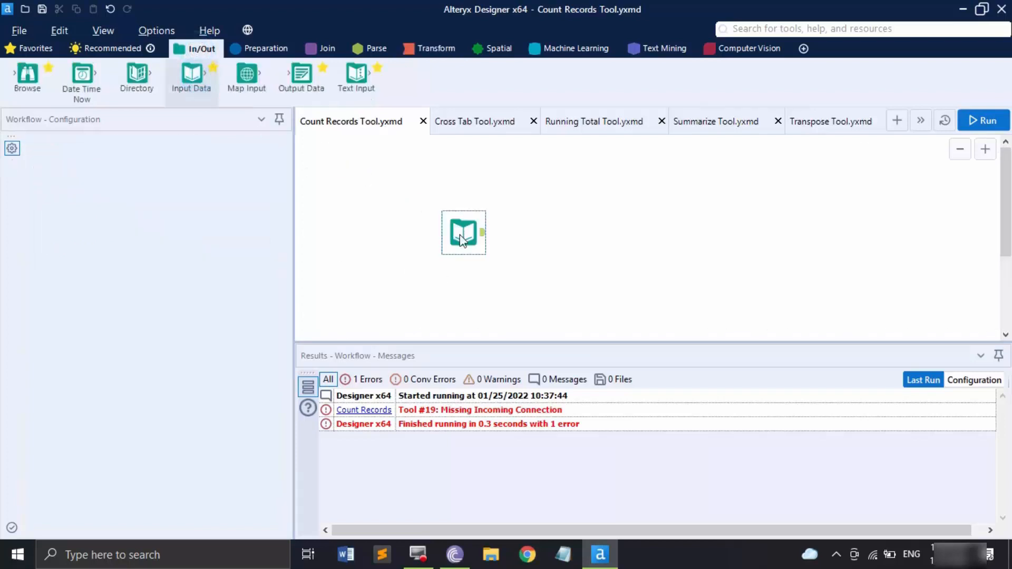
{"action": "left_click", "coordinate": [272, 155]}
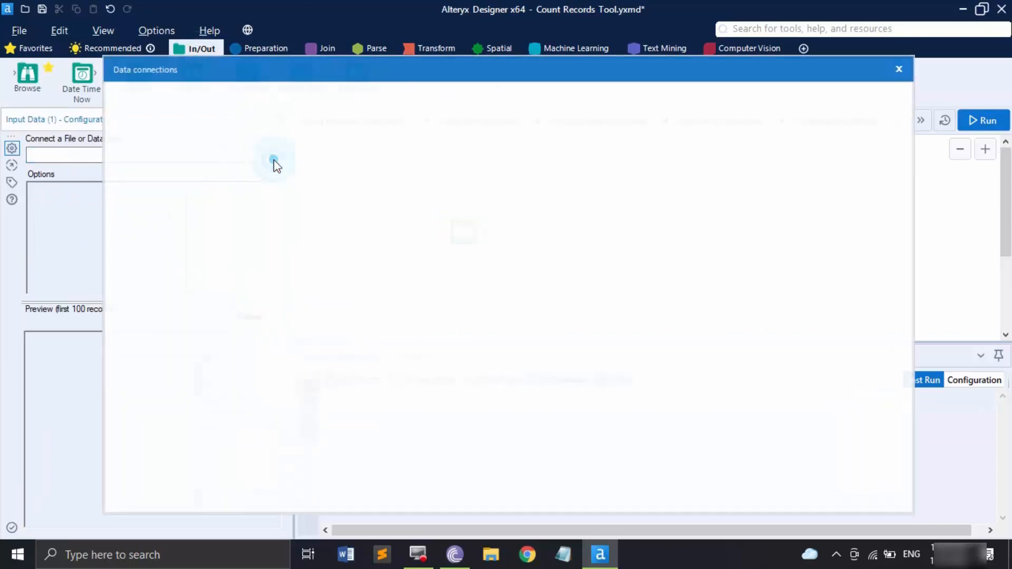
{"action": "left_click", "coordinate": [514, 183]}
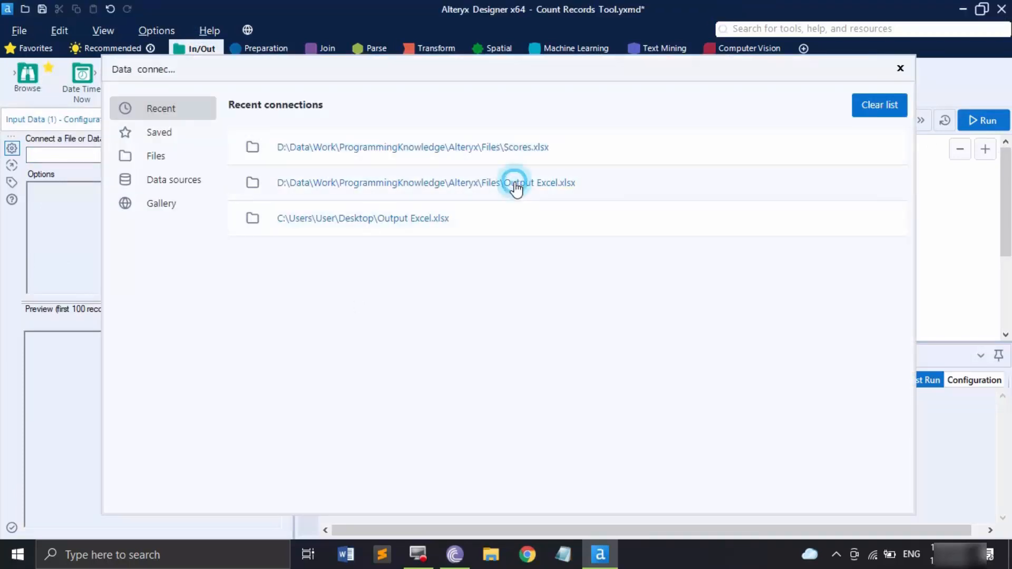
{"action": "left_click", "coordinate": [683, 413]}
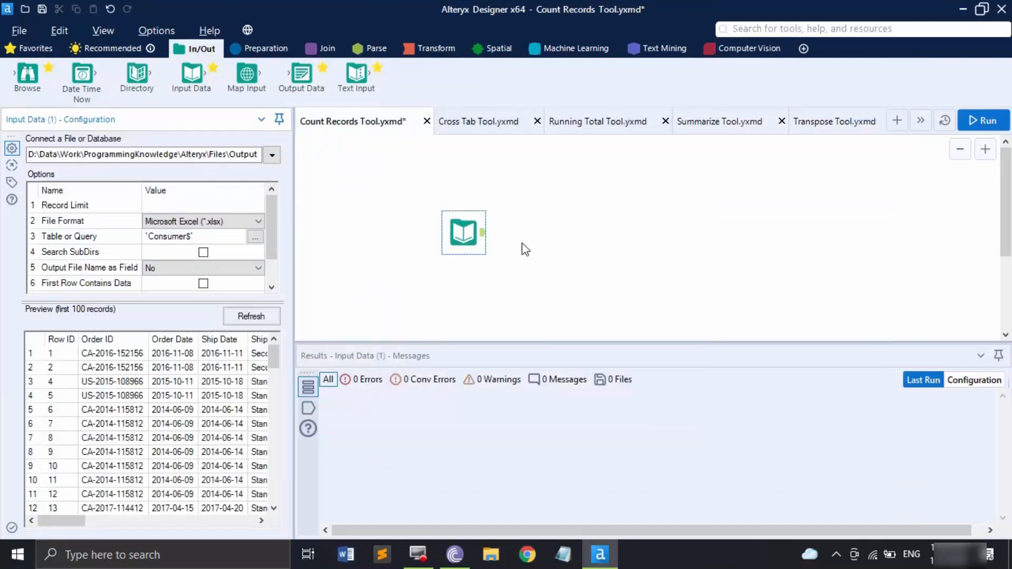
{"action": "left_click", "coordinate": [992, 121]}
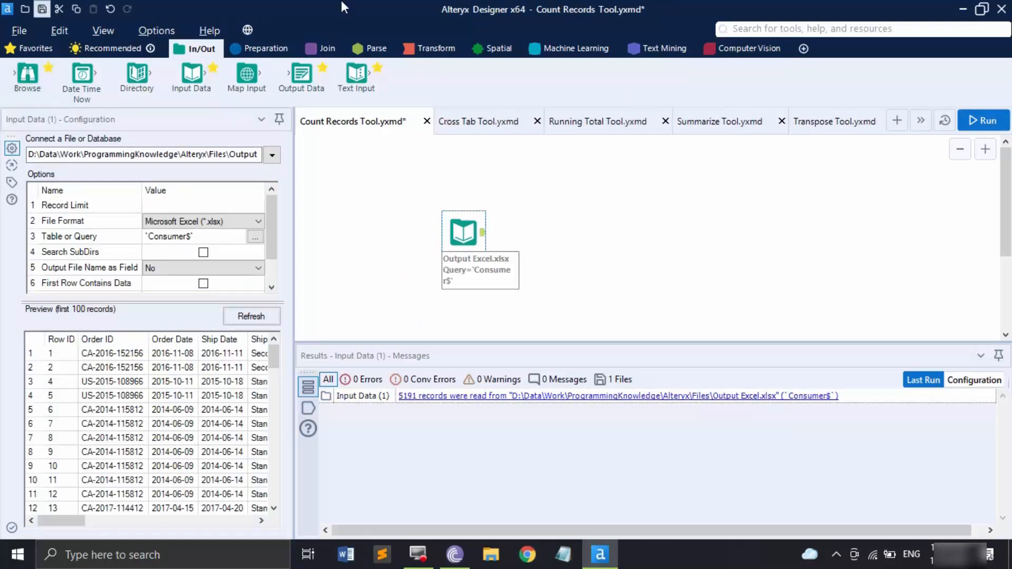
{"action": "left_click", "coordinate": [310, 409]}
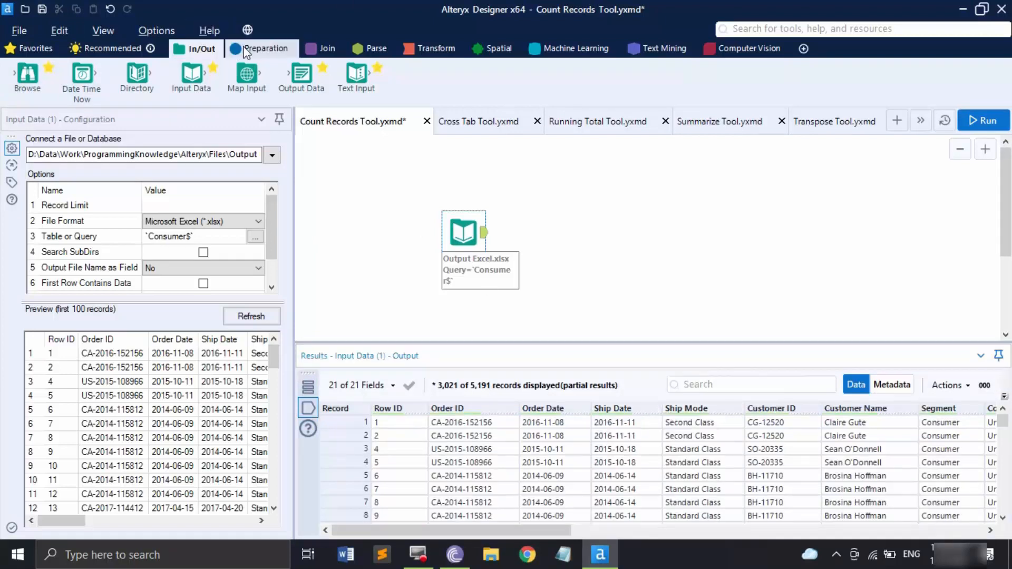
Step: Add a Filter tool connected to the Input Data tool, choose Segment as its basic filter column, and check the available data fields
{"action": "left_click", "coordinate": [260, 48]}
{"action": "left_click_drag", "start_coordinate": [138, 73], "coordinate": [526, 232]}
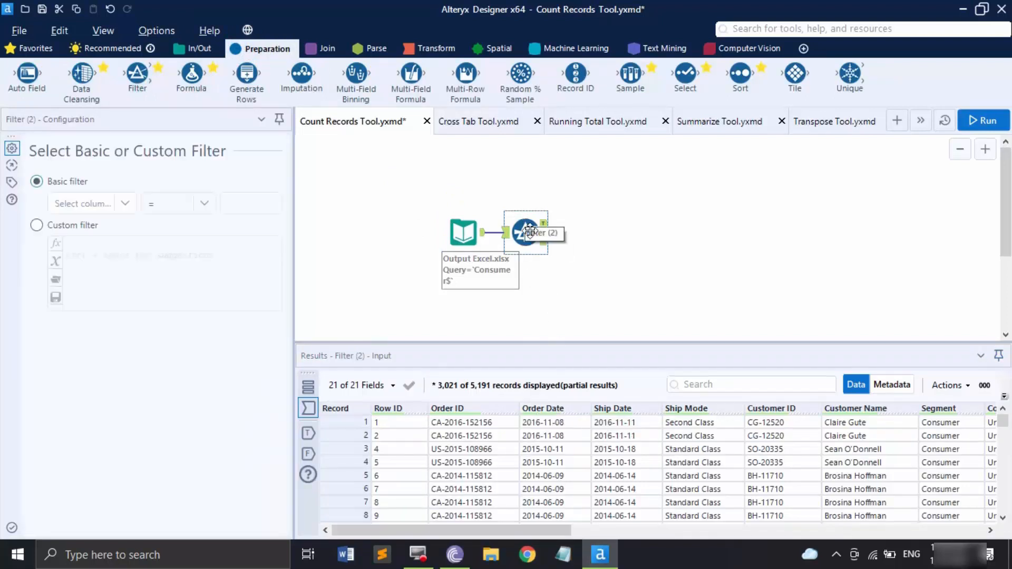
{"action": "left_click", "coordinate": [127, 202]}
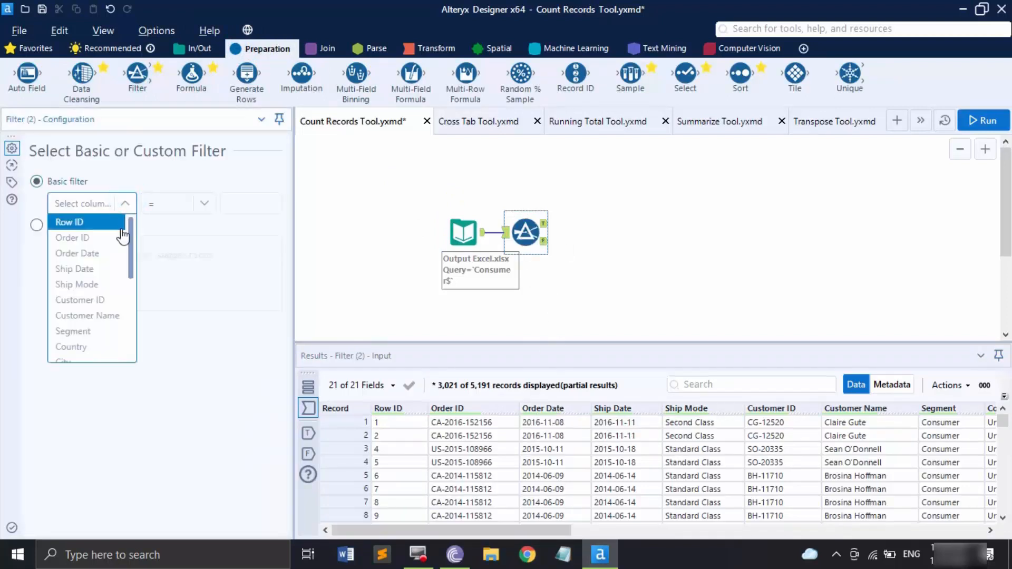
{"action": "left_click", "coordinate": [101, 331]}
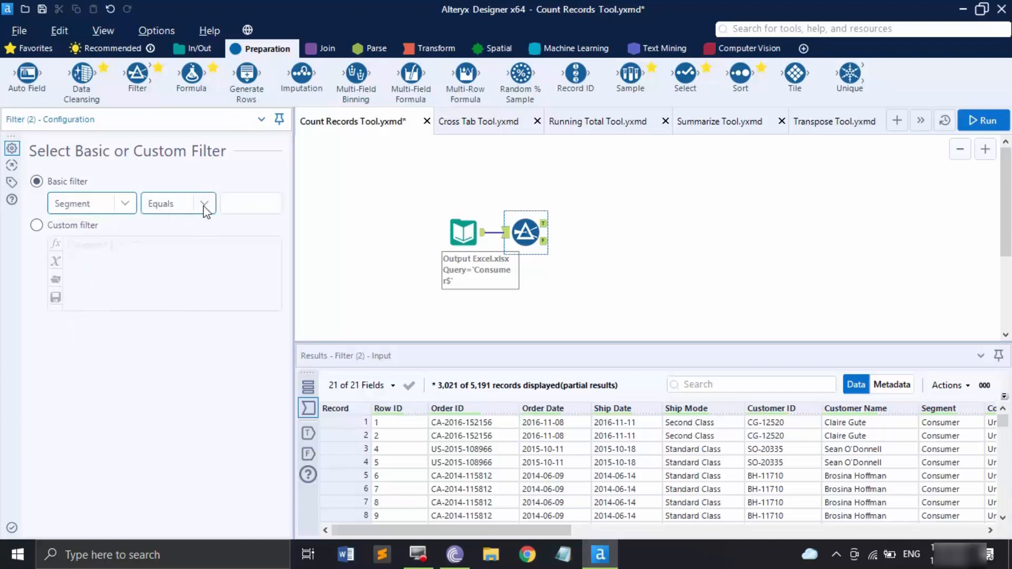
{"action": "left_click", "coordinate": [271, 200]}
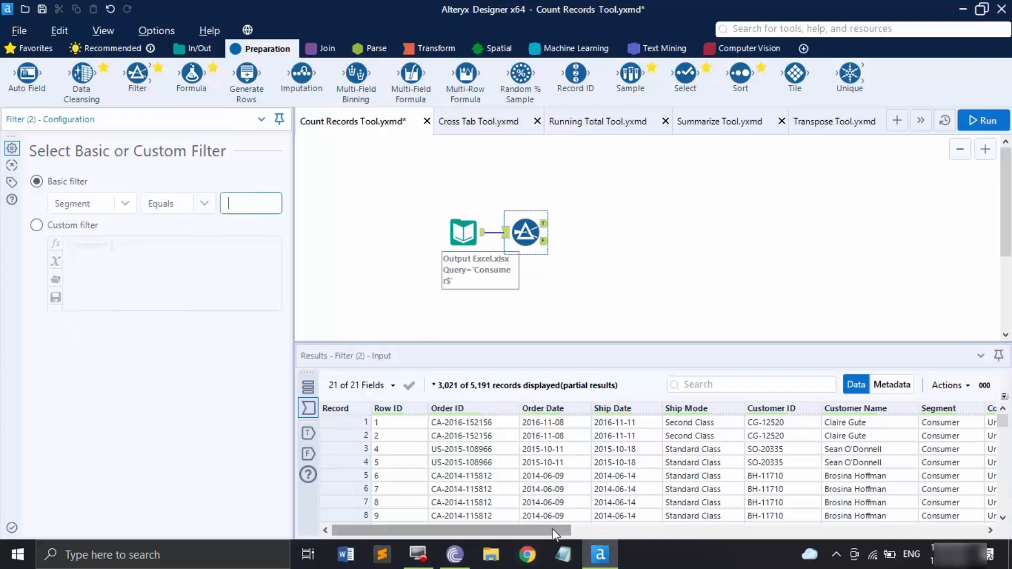
{"action": "left_click_drag", "start_coordinate": [551, 530], "coordinate": [878, 509]}
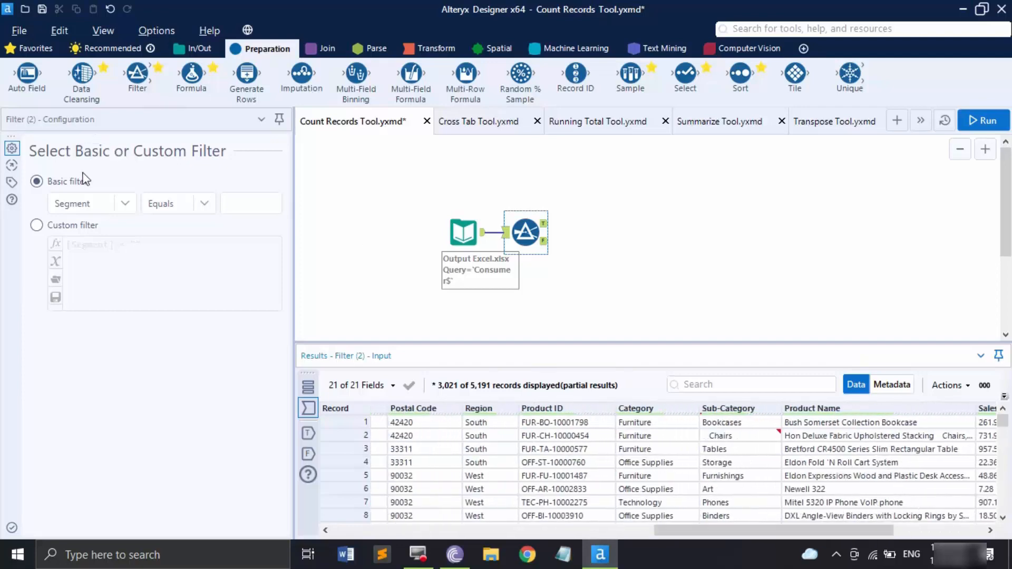
Step: Set the Filter tool's basic filter to Category Equals Technology
{"action": "left_click", "coordinate": [124, 205]}
{"action": "scroll", "coordinate": [100, 342], "scroll_direction": "down", "scroll_amount": 1}
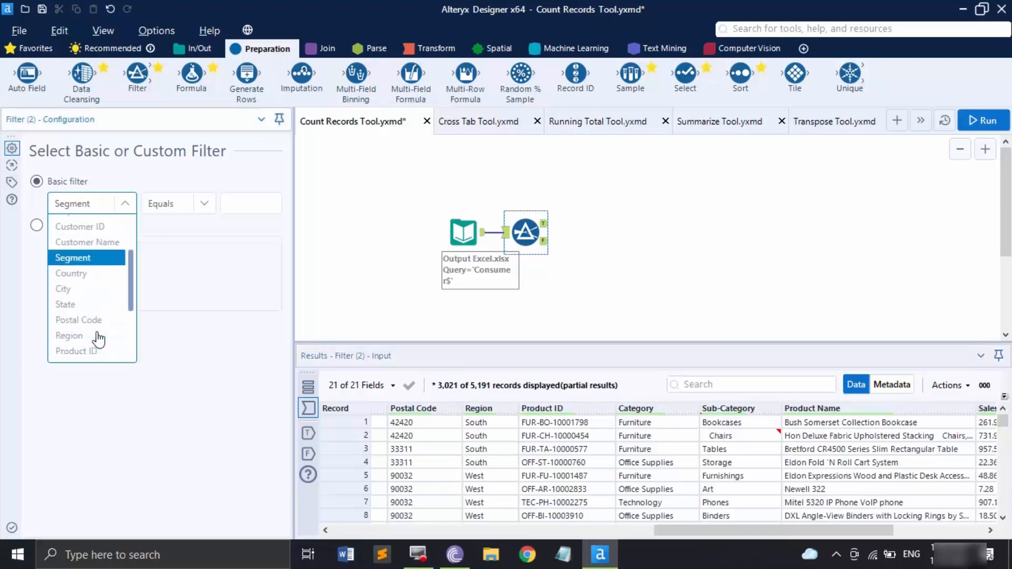
{"action": "scroll", "coordinate": [97, 290], "scroll_direction": "down", "scroll_amount": 3}
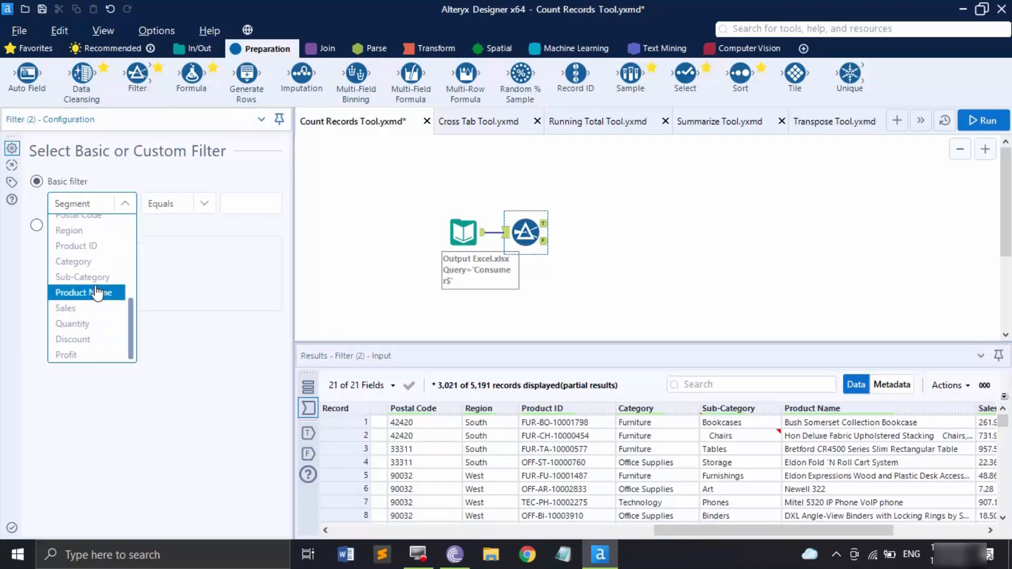
{"action": "left_click", "coordinate": [95, 258]}
{"action": "left_click", "coordinate": [250, 201]}
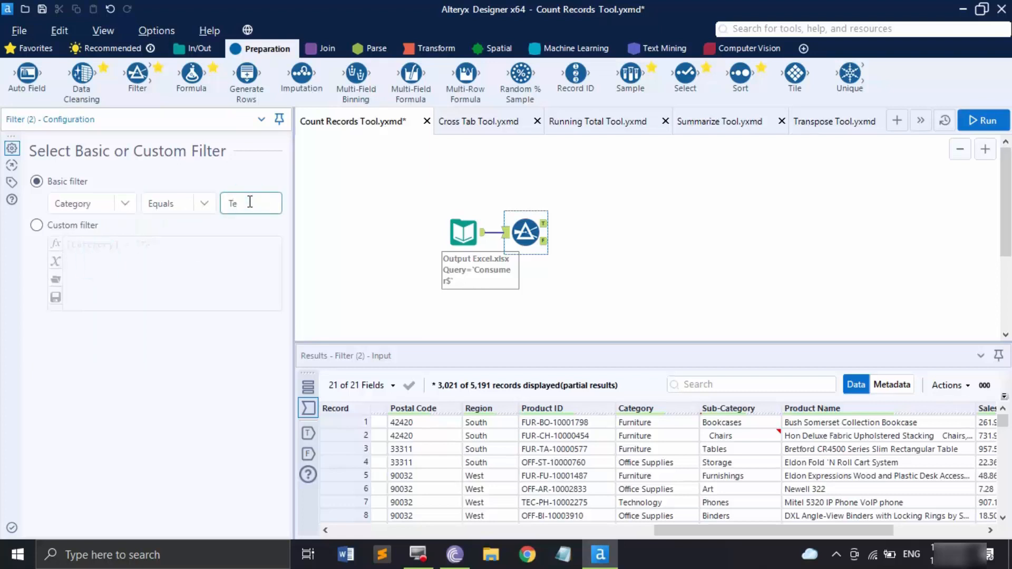
{"action": "type", "text": "Technology"}
Step: Run the workflow and compare the records in the Filter tool's True and False outputs
{"action": "left_click", "coordinate": [982, 121]}
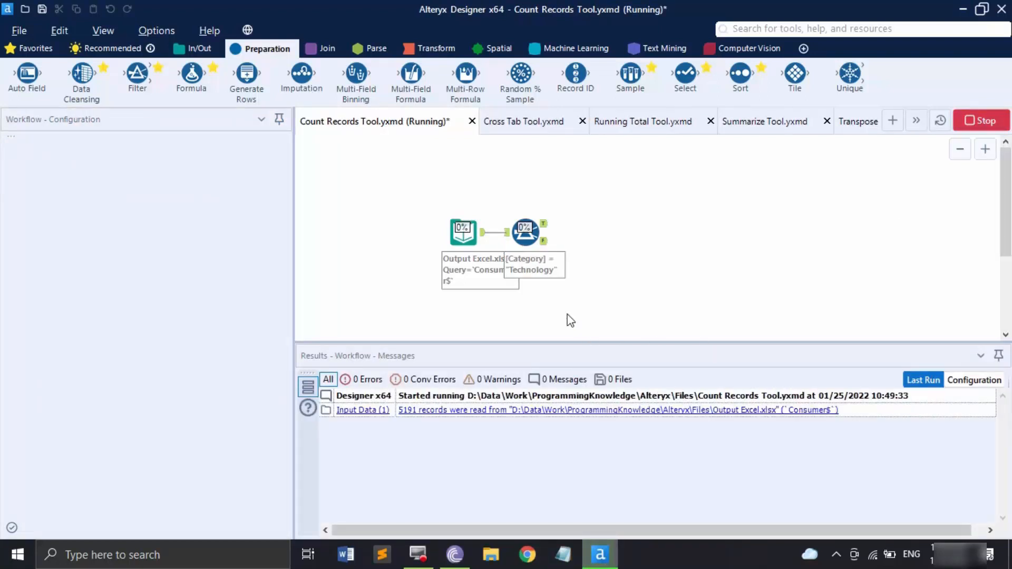
{"action": "left_click", "coordinate": [525, 232]}
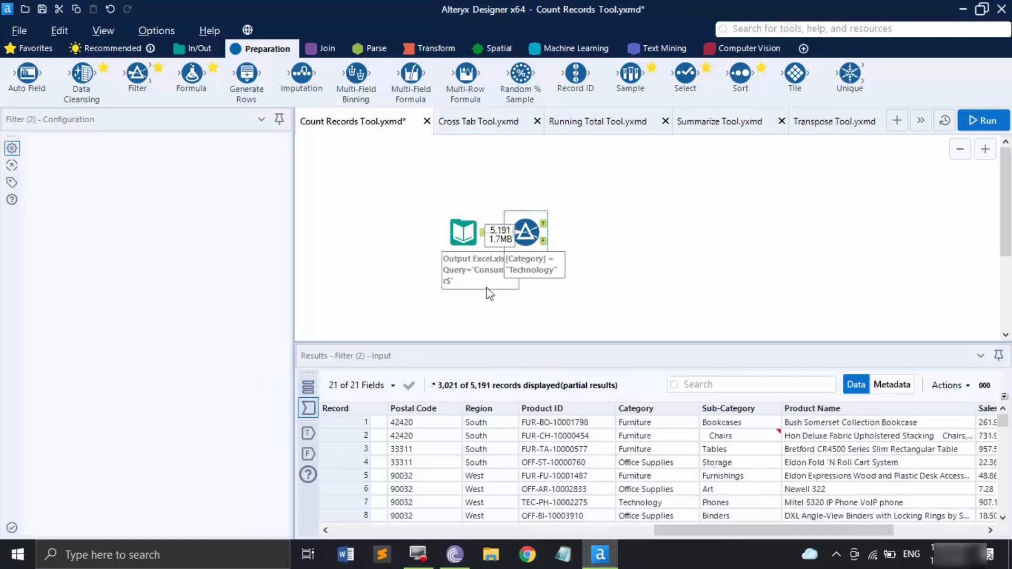
{"action": "left_click", "coordinate": [309, 433]}
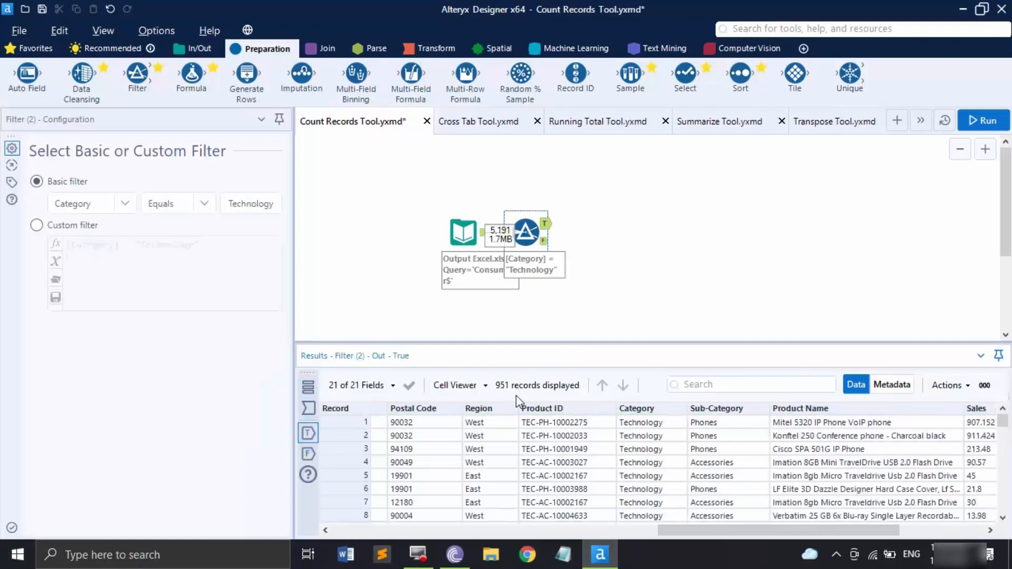
{"action": "left_click", "coordinate": [317, 456]}
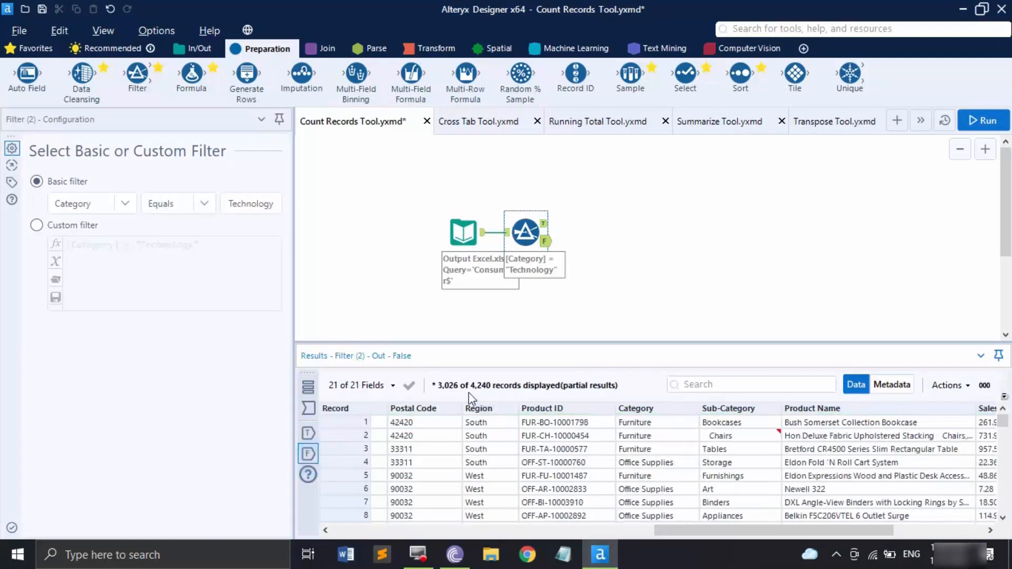
{"action": "mouse_move", "coordinate": [476, 394]}
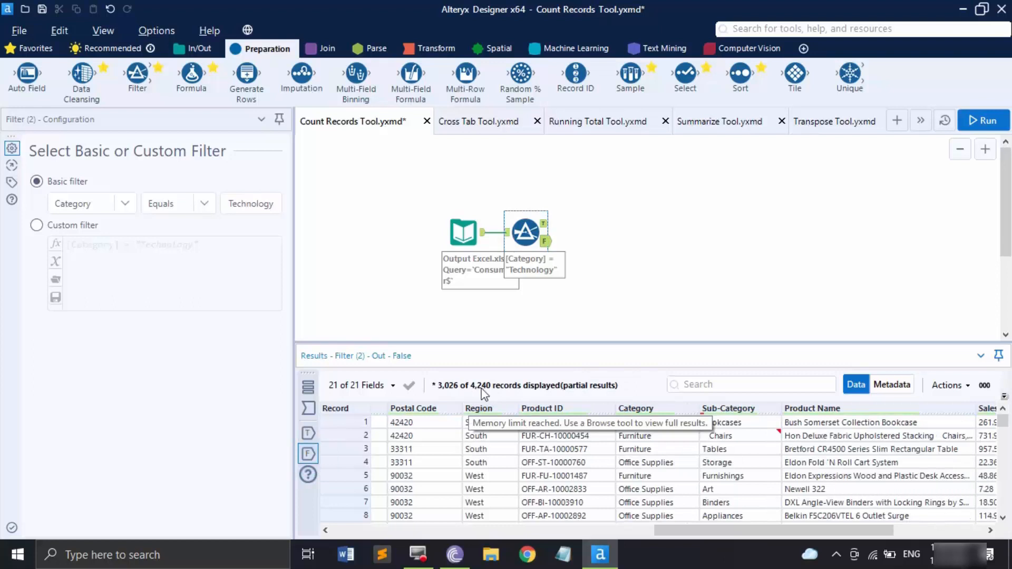
{"action": "left_click", "coordinate": [302, 433]}
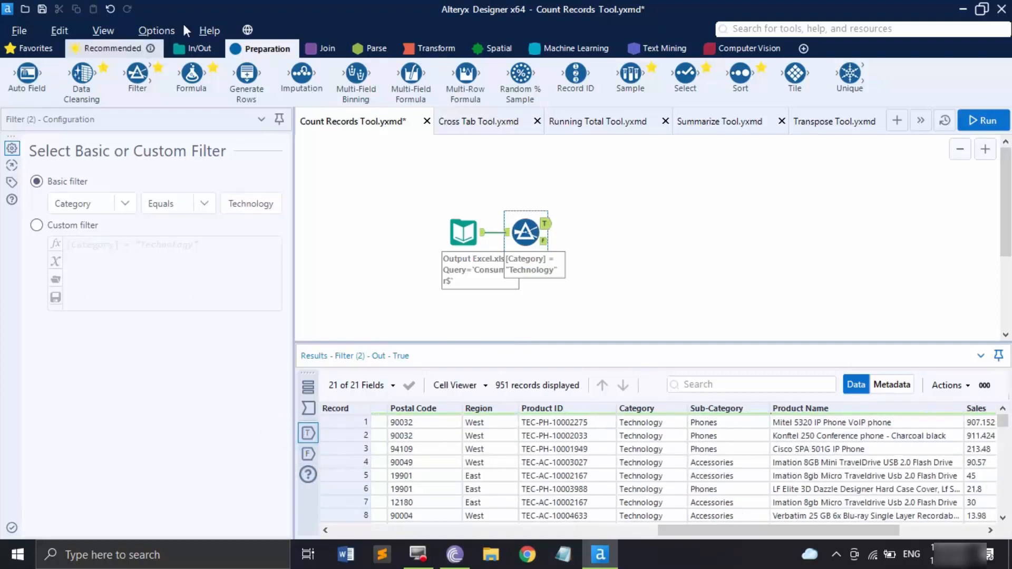
Step: Add a Count Records tool on the Filter's True output, run the workflow, and view the tool's output count and input records
{"action": "left_click", "coordinate": [417, 48]}
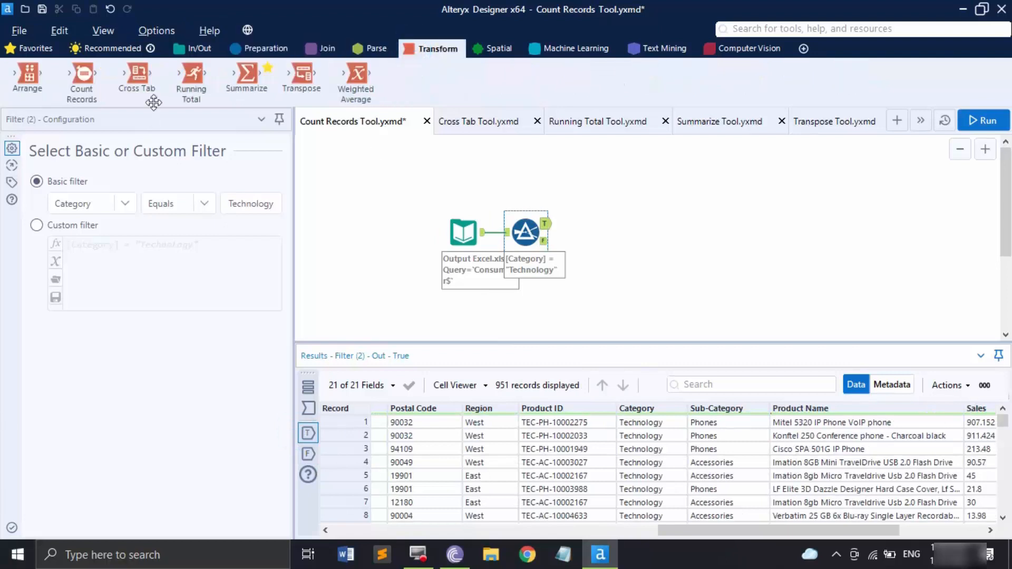
{"action": "left_click_drag", "start_coordinate": [102, 87], "coordinate": [630, 223]}
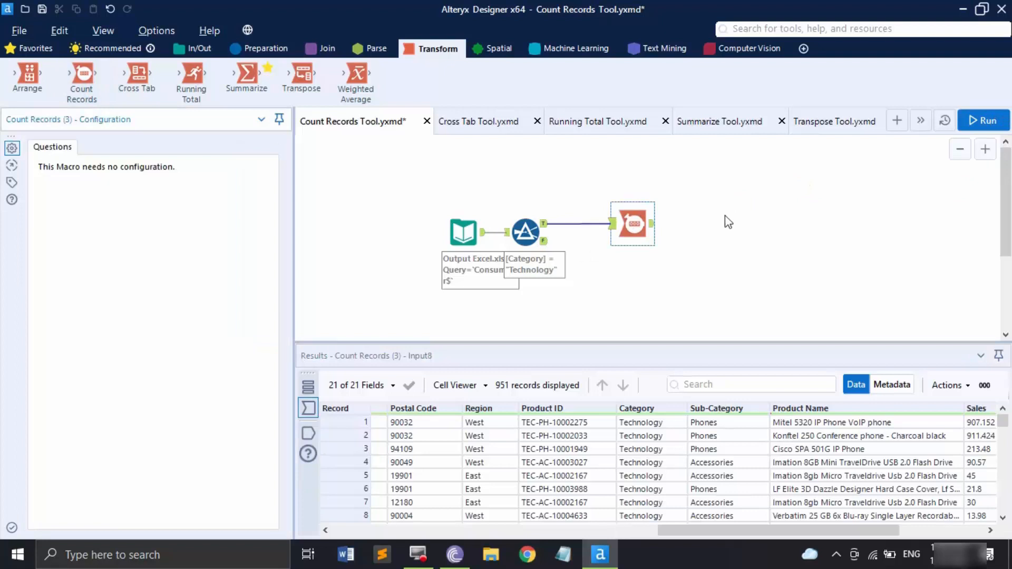
{"action": "left_click", "coordinate": [653, 225]}
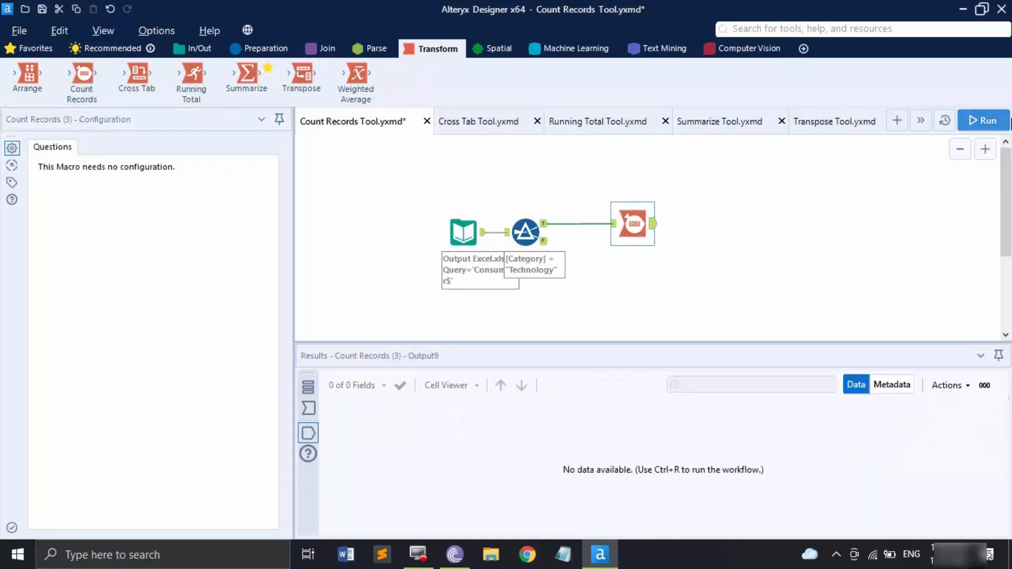
{"action": "left_click", "coordinate": [979, 120]}
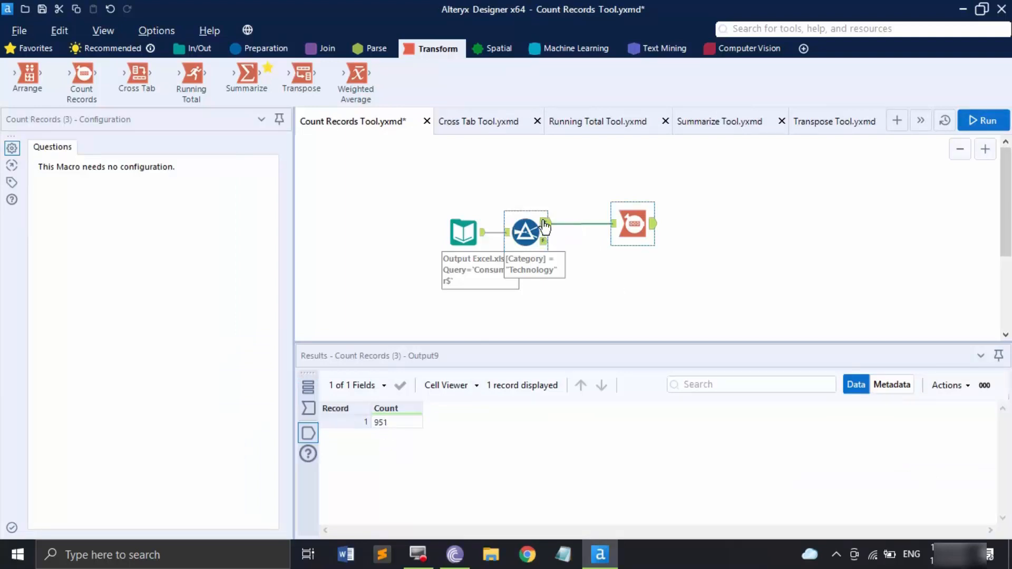
{"action": "left_click", "coordinate": [612, 224]}
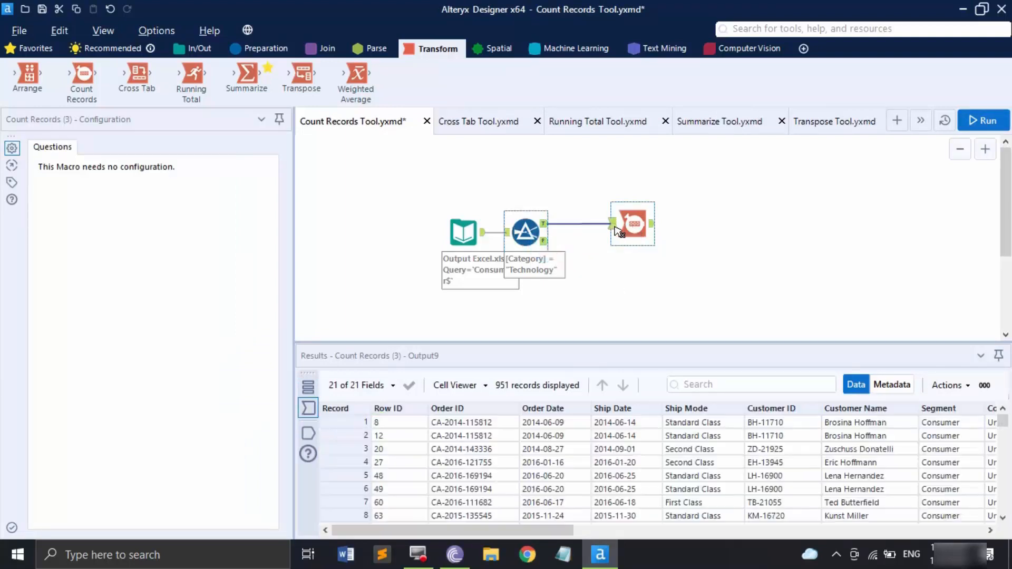
Step: Add a second Count Records tool on the Filter's False output, run the workflow, and compare the counts of both tools
{"action": "left_click_drag", "start_coordinate": [544, 241], "coordinate": [616, 223]}
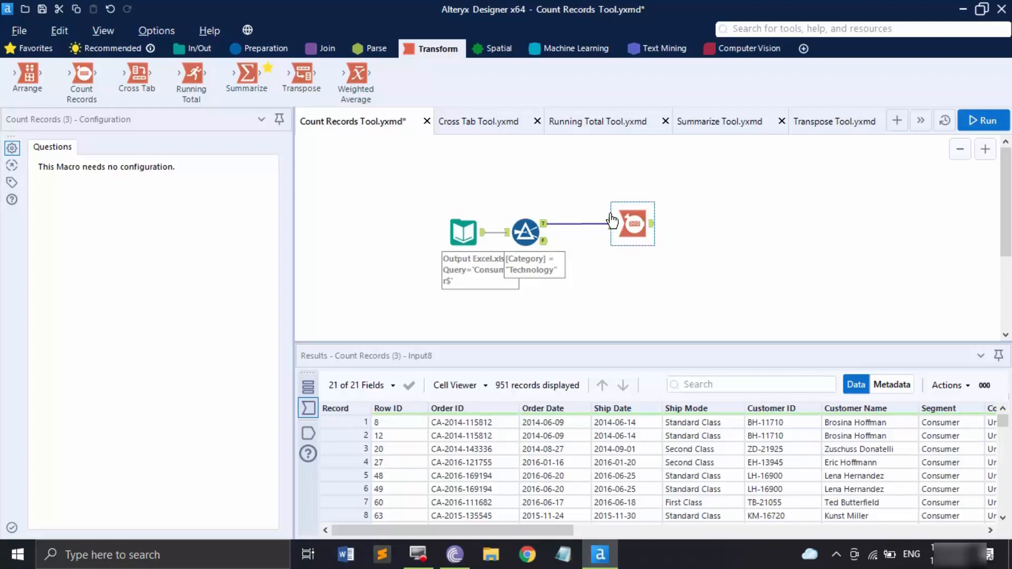
{"action": "left_click_drag", "start_coordinate": [81, 76], "coordinate": [604, 267]}
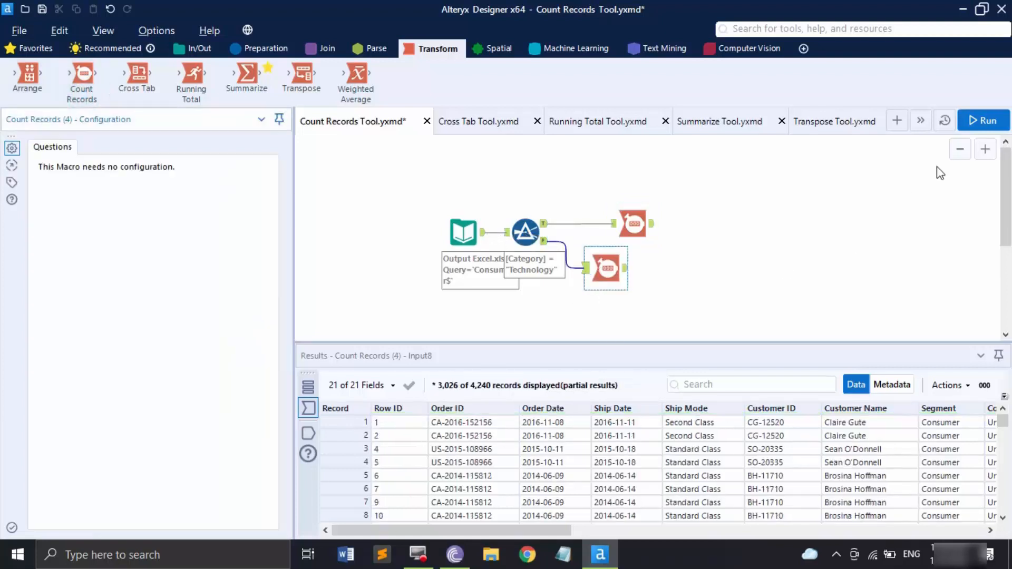
{"action": "left_click", "coordinate": [980, 121]}
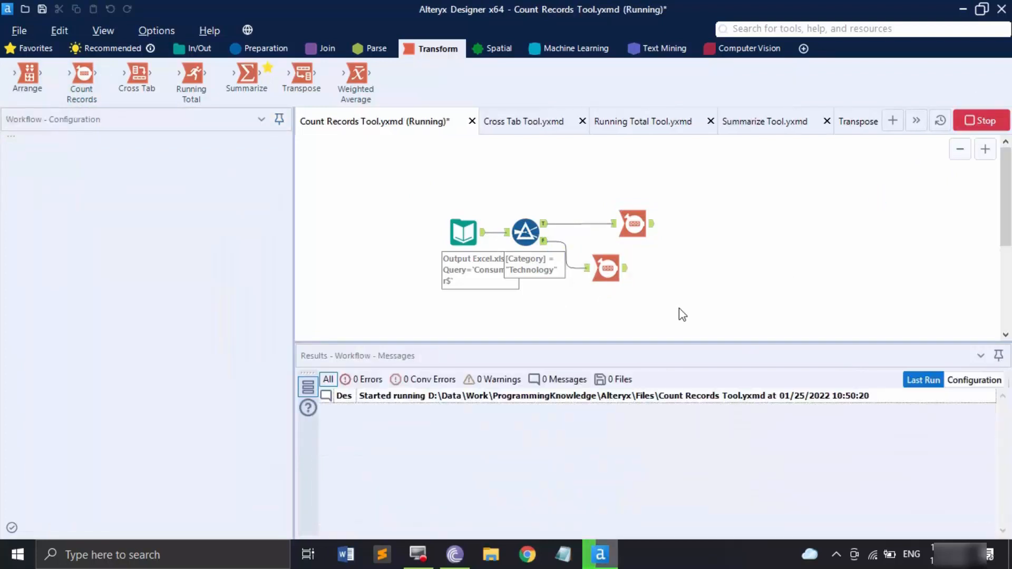
{"action": "left_click", "coordinate": [603, 266]}
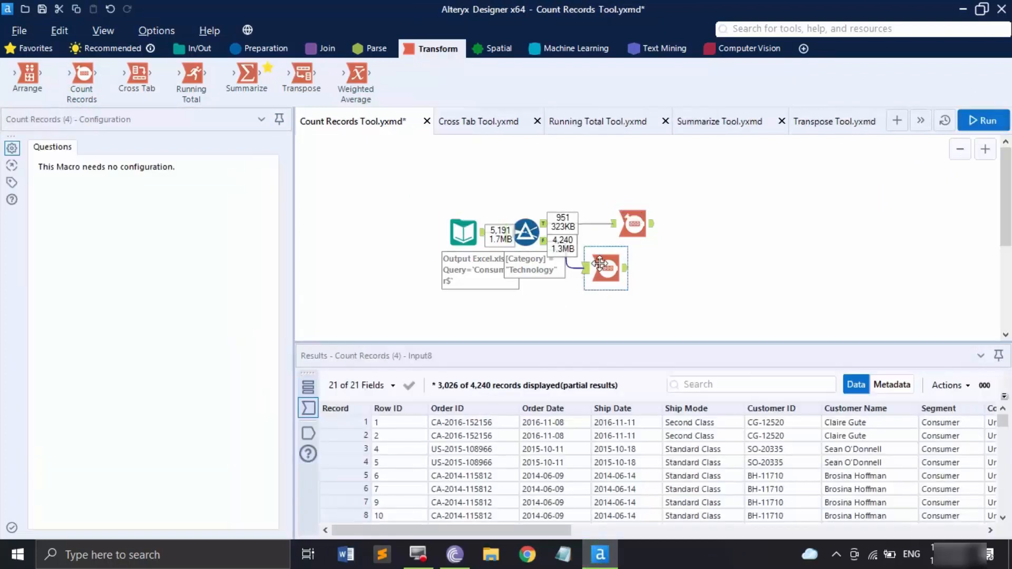
{"action": "left_click", "coordinate": [626, 270]}
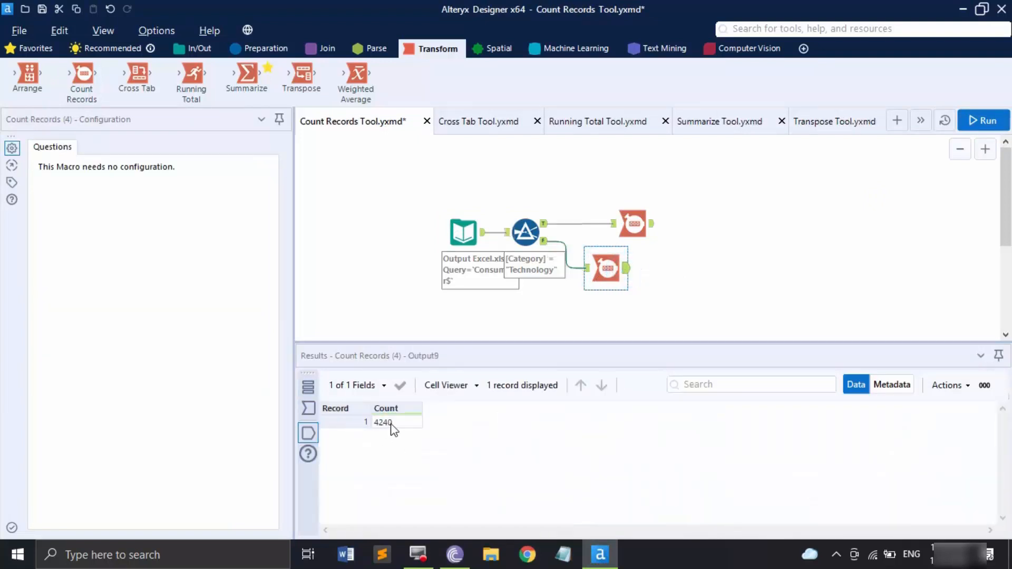
{"action": "left_click", "coordinate": [652, 224]}
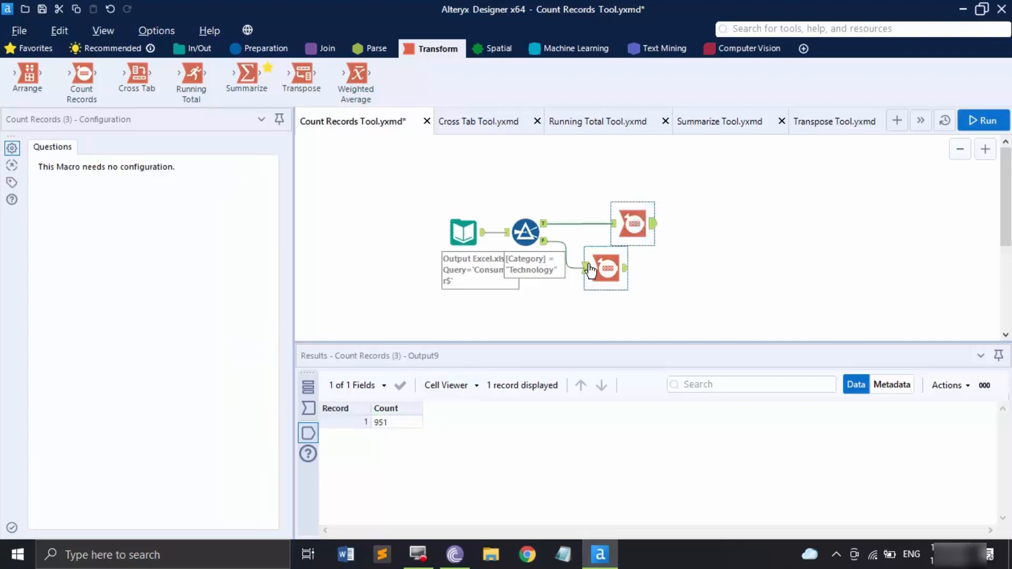
Step: Delete the Filter tool and the second Count Records tool from the workflow
{"action": "left_click", "coordinate": [814, 303]}
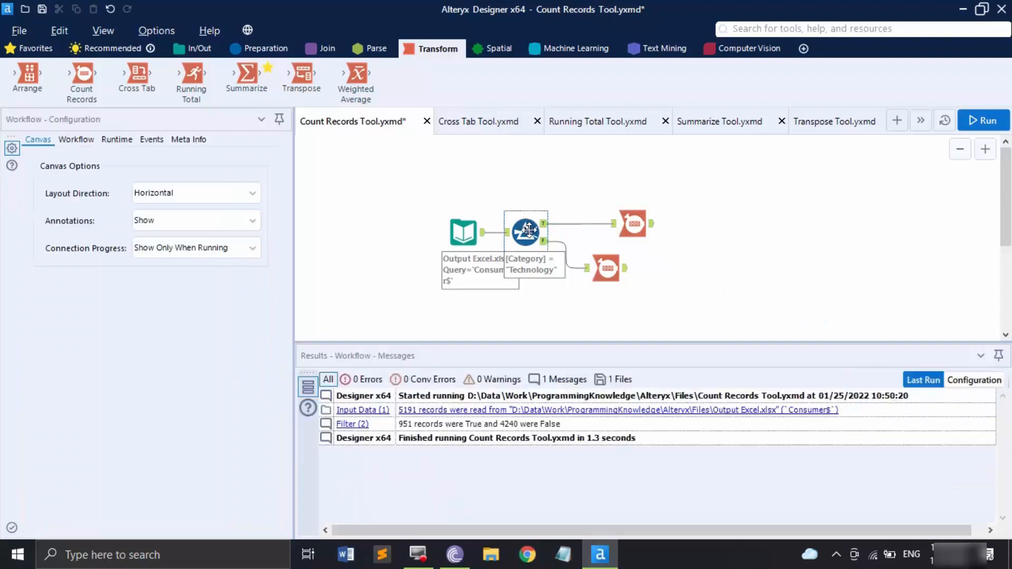
{"action": "left_click", "coordinate": [530, 235]}
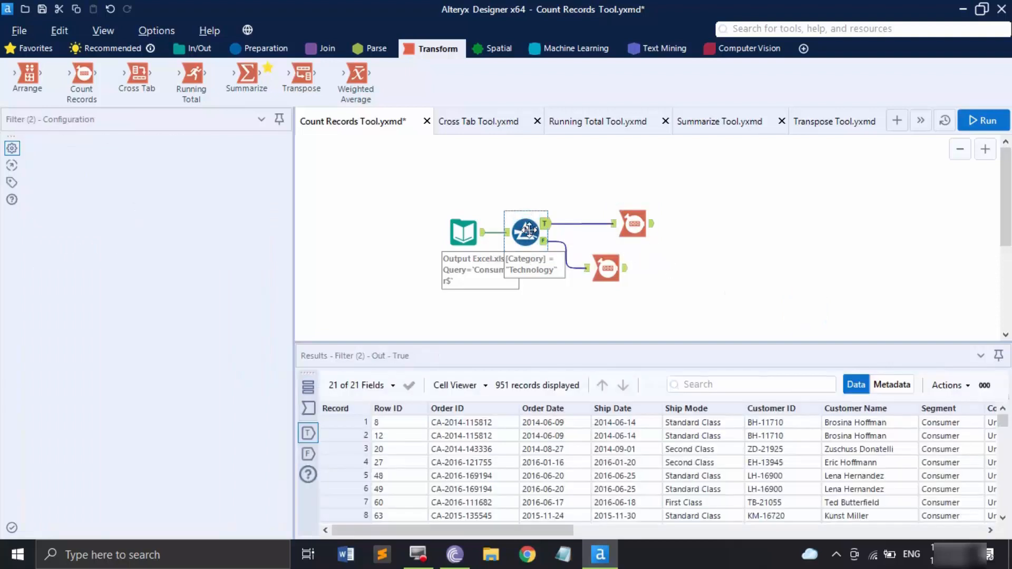
{"action": "left_click", "coordinate": [526, 224]}
{"action": "key", "text": "Delete"}
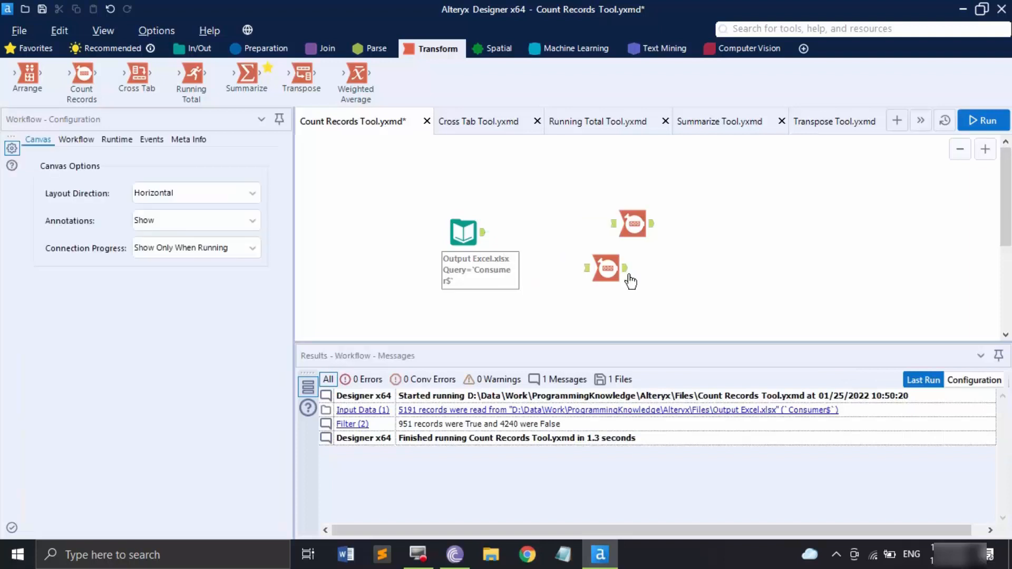
{"action": "left_click", "coordinate": [607, 267]}
{"action": "key", "text": "Delete"}
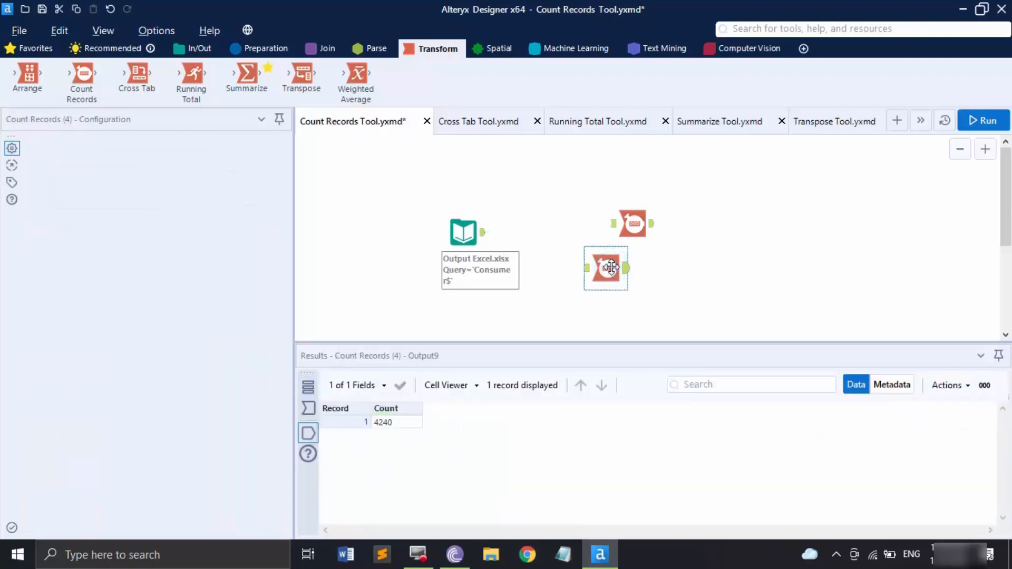
Step: Connect the Input Data tool directly to the remaining Count Records tool, run the workflow to view the count, and save it
{"action": "left_click_drag", "start_coordinate": [483, 232], "coordinate": [611, 224]}
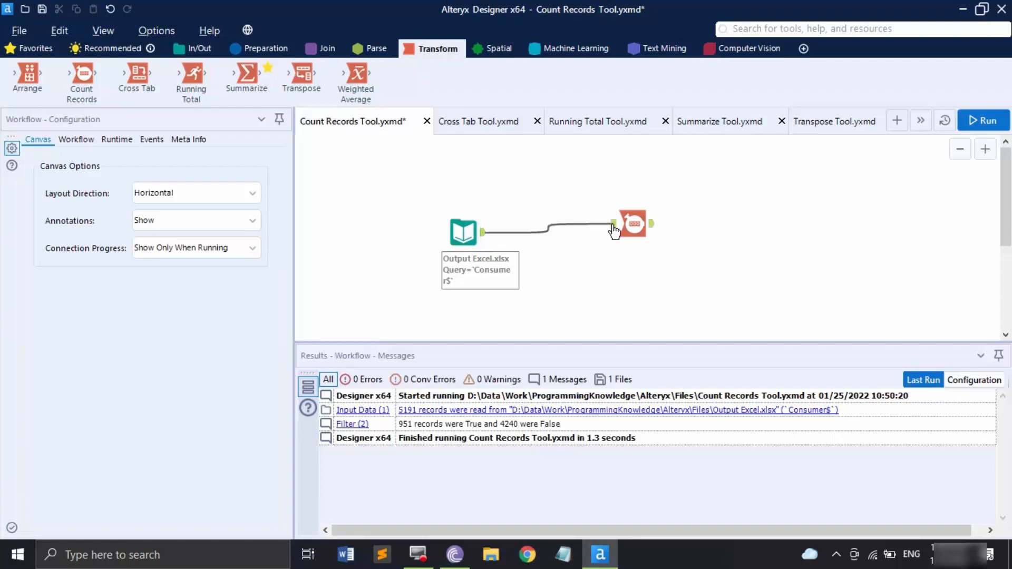
{"action": "left_click", "coordinate": [634, 229]}
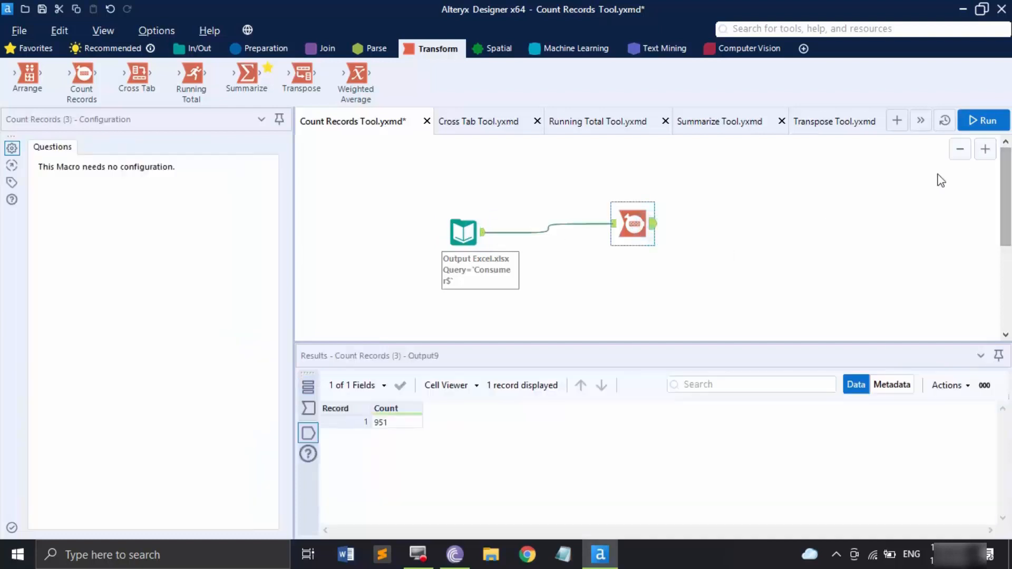
{"action": "left_click", "coordinate": [982, 120]}
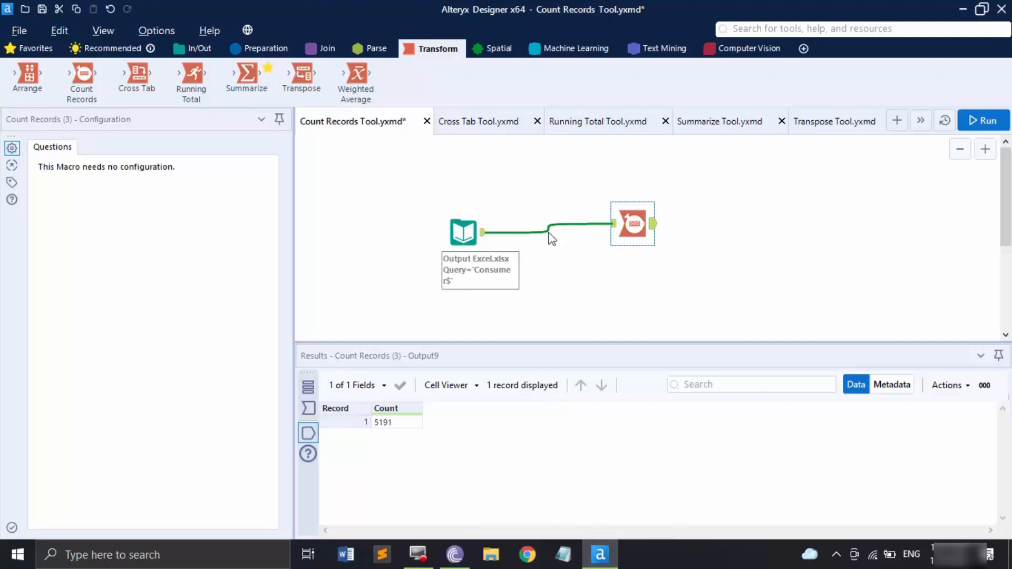
{"action": "key", "text": "ctrl+s"}
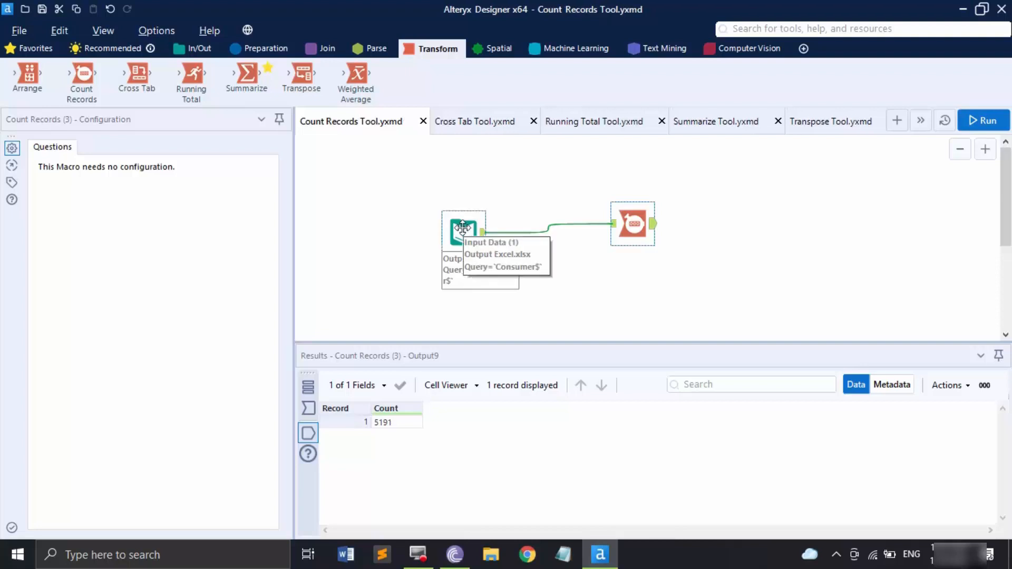
Step: Add an Input Data tool to the Cross Tab Tool workflow and connect it to the named range Scores in Scores.xlsx
{"action": "left_click", "coordinate": [474, 127]}
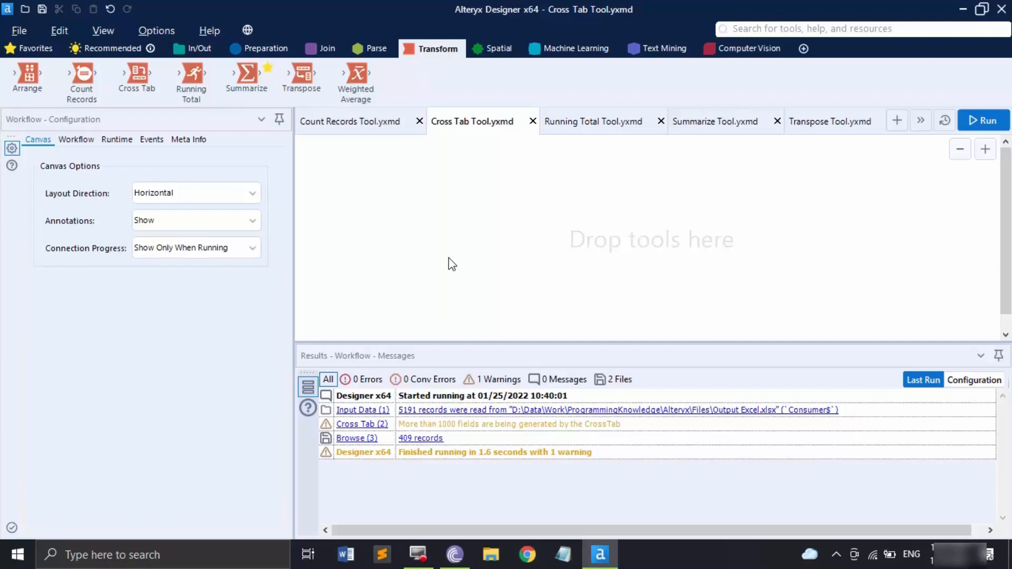
{"action": "left_click", "coordinate": [191, 48]}
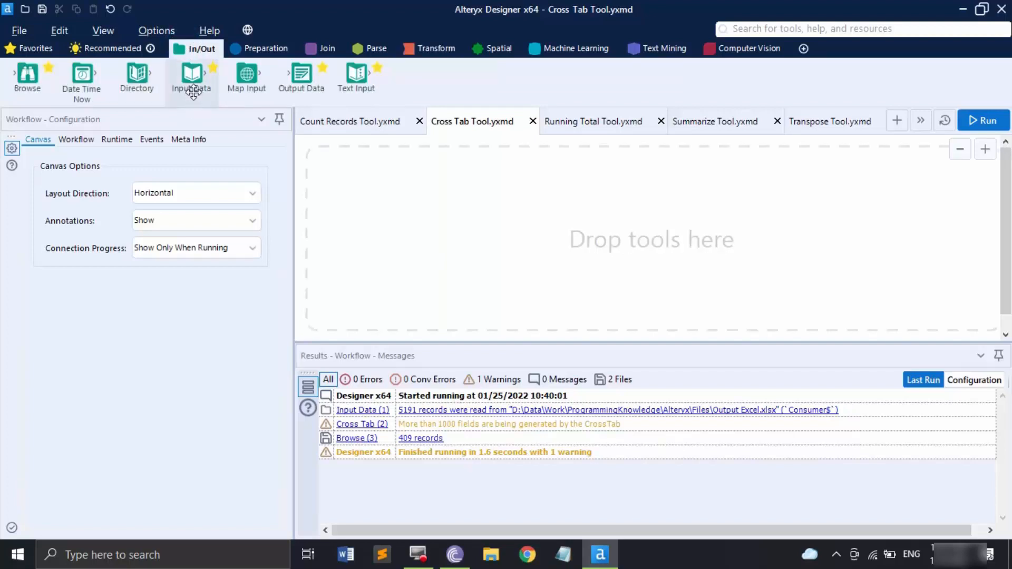
{"action": "left_click_drag", "start_coordinate": [193, 92], "coordinate": [383, 253]}
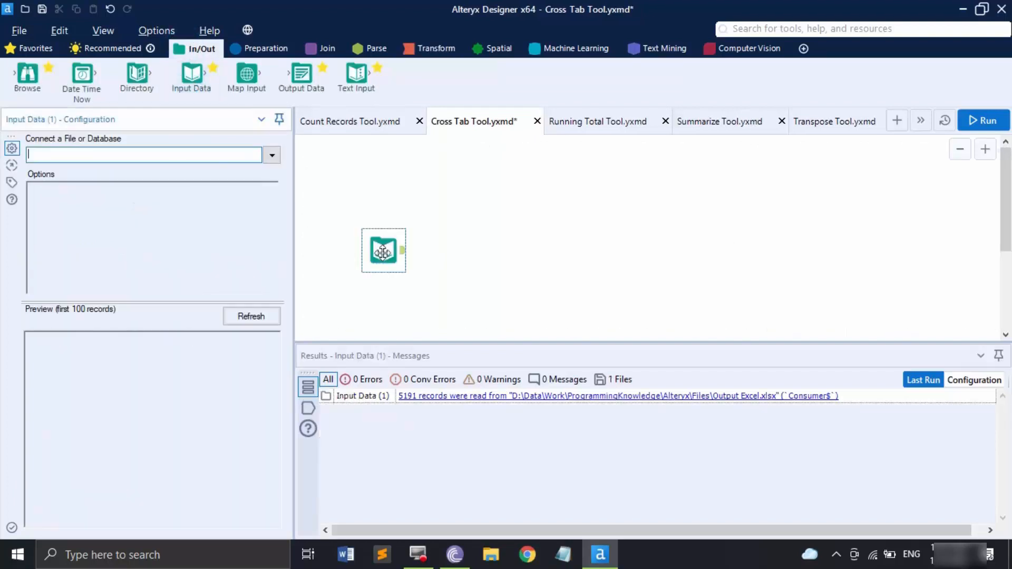
{"action": "left_click", "coordinate": [272, 155]}
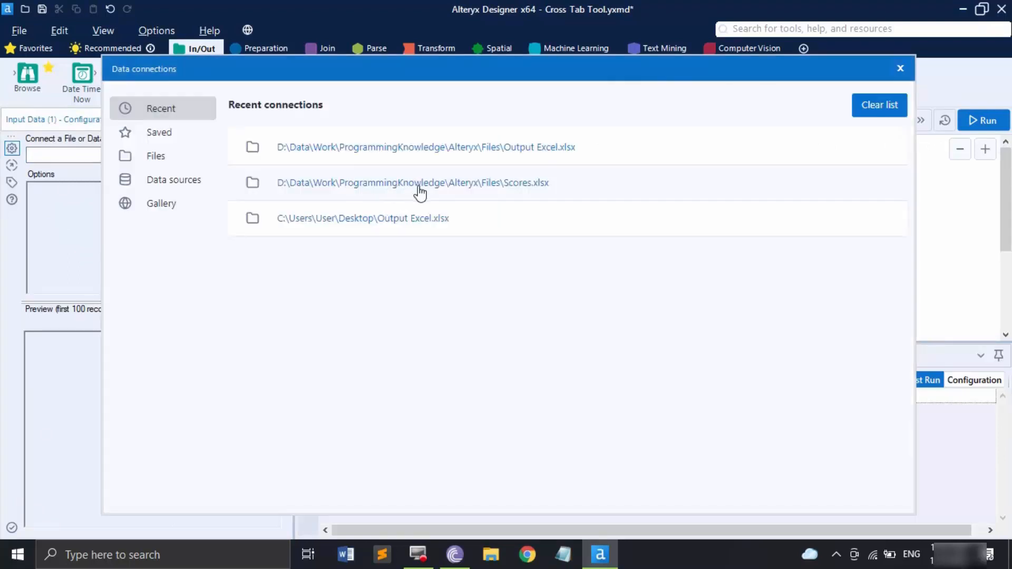
{"action": "left_click", "coordinate": [420, 187]}
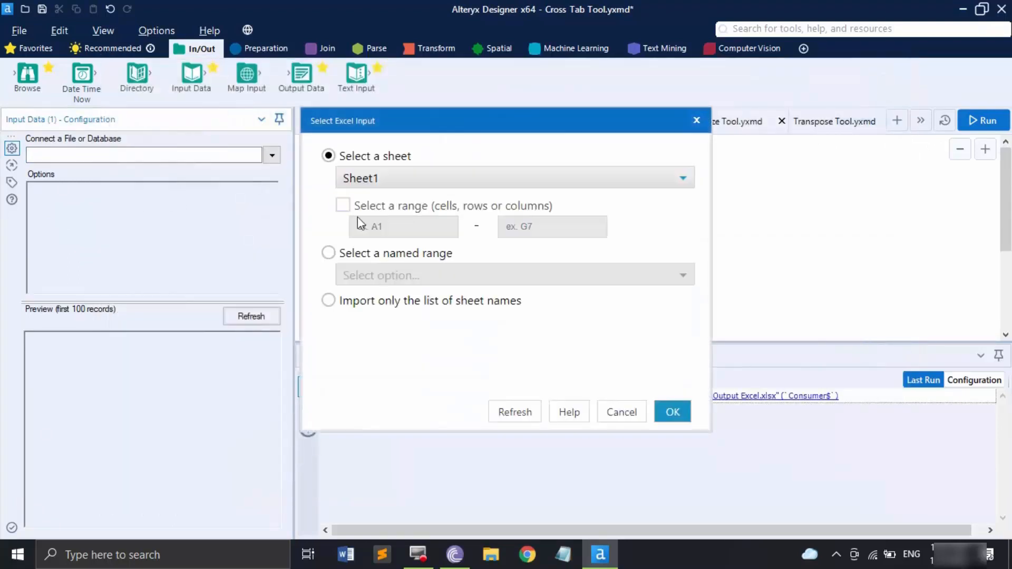
{"action": "left_click", "coordinate": [328, 254]}
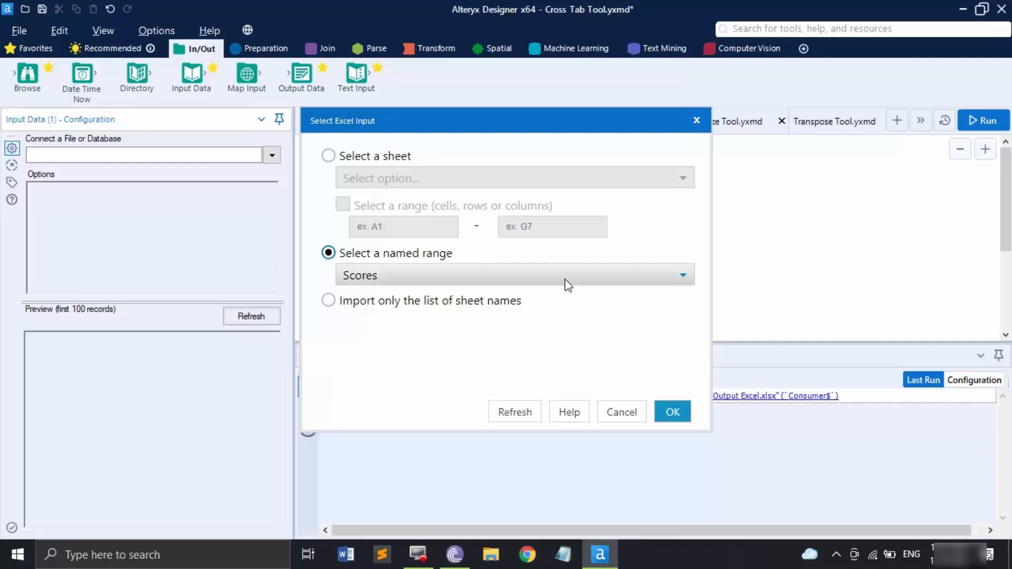
{"action": "left_click", "coordinate": [672, 412]}
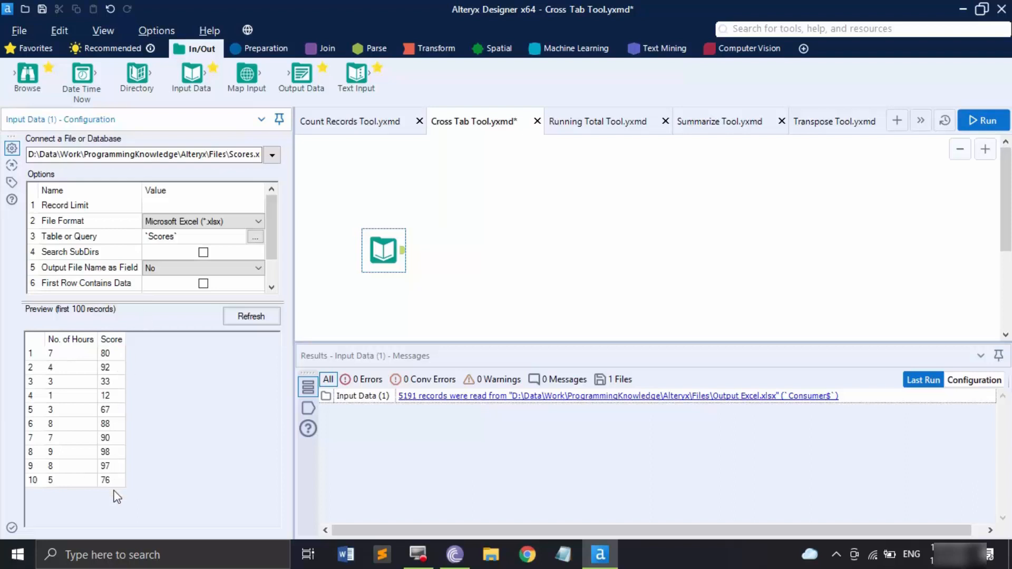
Step: Connect a Cross Tab tool to the Input Data tool and use No. of Hours for its column headers
{"action": "left_click", "coordinate": [444, 43]}
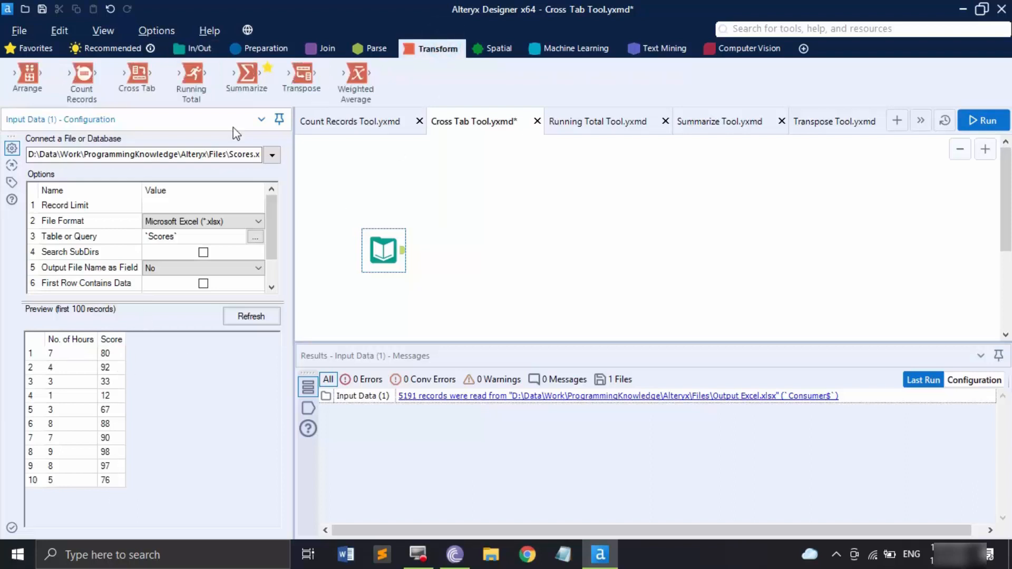
{"action": "left_click_drag", "start_coordinate": [140, 81], "coordinate": [501, 251]}
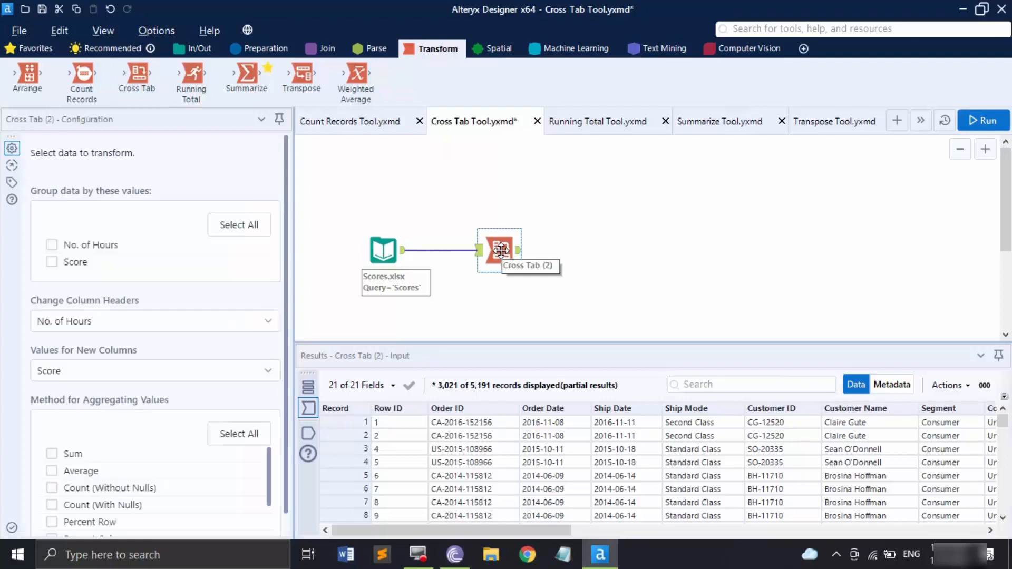
{"action": "left_click", "coordinate": [151, 322]}
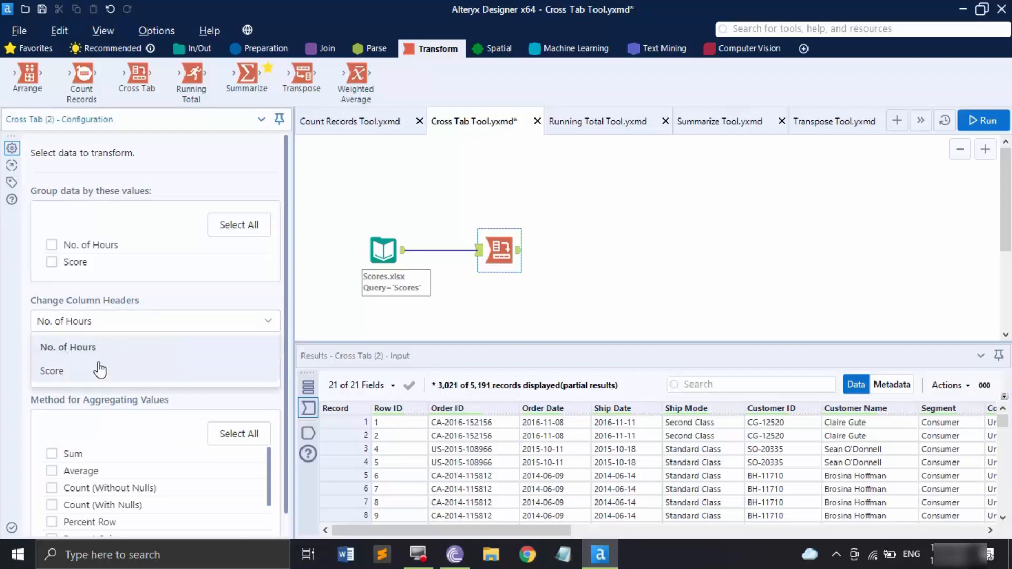
{"action": "left_click", "coordinate": [99, 350]}
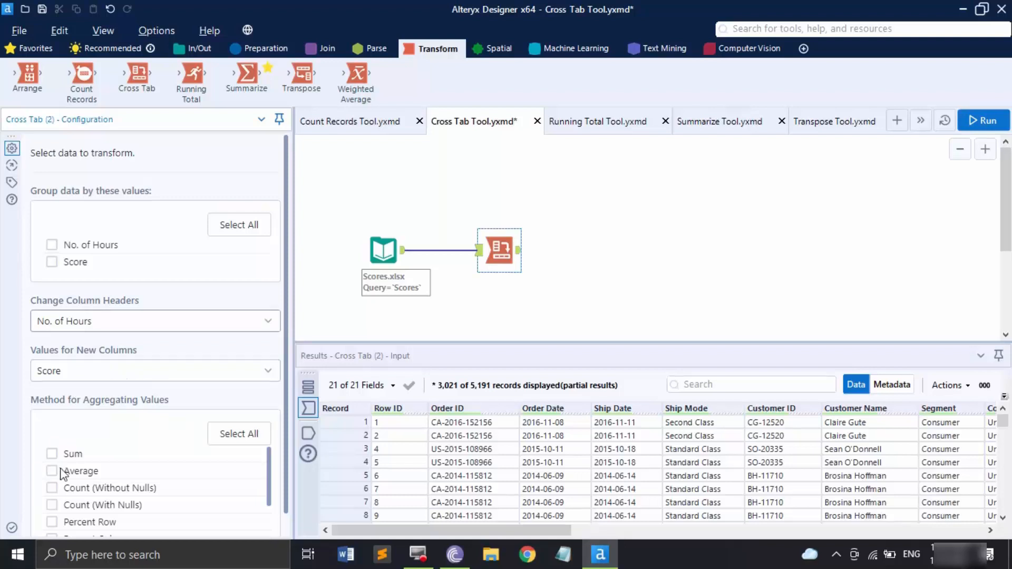
Step: Aggregate the Cross Tab values by Total Row and Total Column, run the workflow, and view the tool's output
{"action": "scroll", "coordinate": [106, 475], "scroll_direction": "down", "scroll_amount": 3}
{"action": "scroll", "coordinate": [122, 508], "scroll_direction": "up", "scroll_amount": 2}
{"action": "scroll", "coordinate": [121, 508], "scroll_direction": "up", "scroll_amount": 1}
{"action": "left_click_drag", "start_coordinate": [285, 419], "coordinate": [272, 469]}
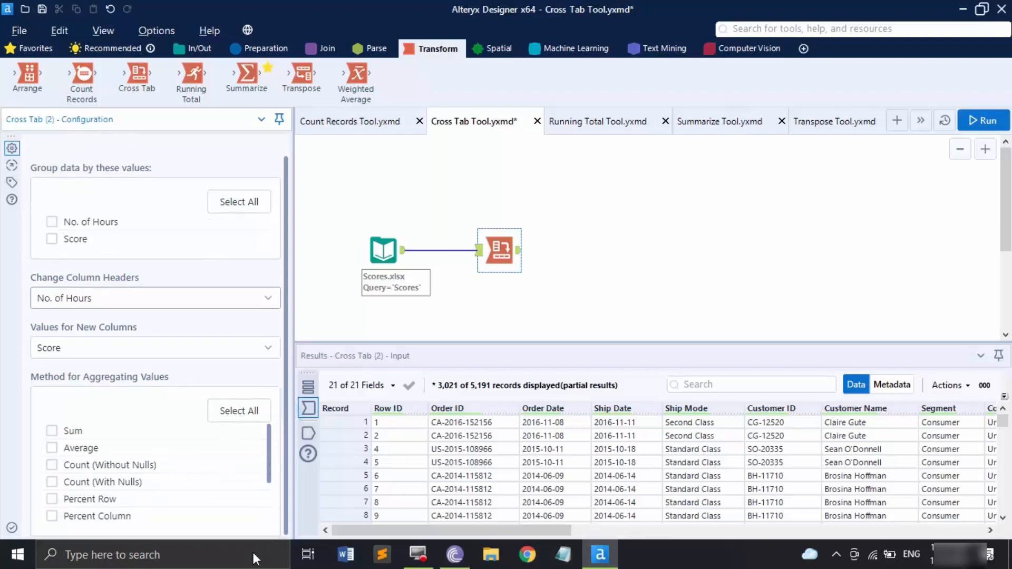
{"action": "scroll", "coordinate": [117, 509], "scroll_direction": "down", "scroll_amount": 3}
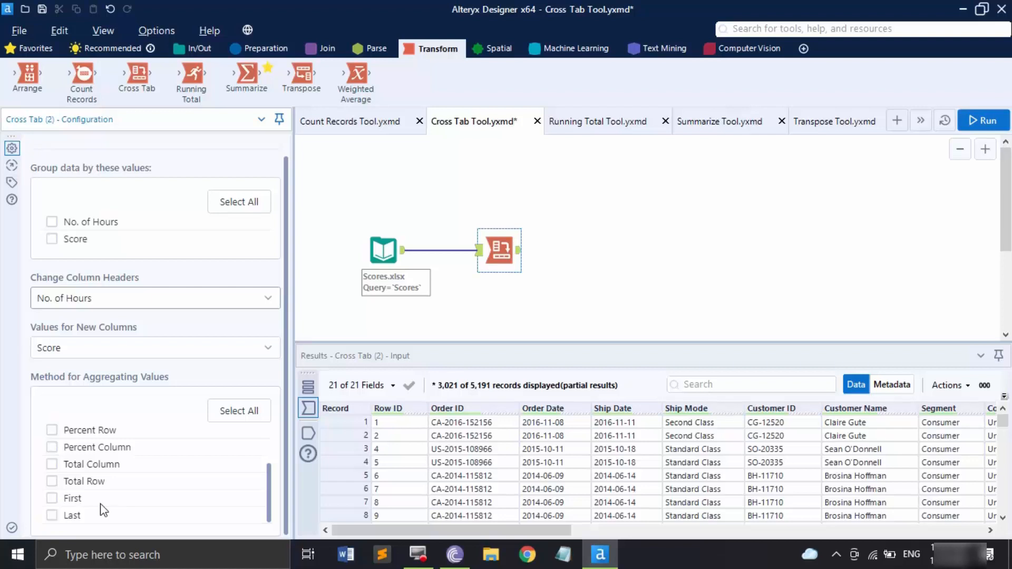
{"action": "scroll", "coordinate": [105, 503], "scroll_direction": "up", "scroll_amount": 2}
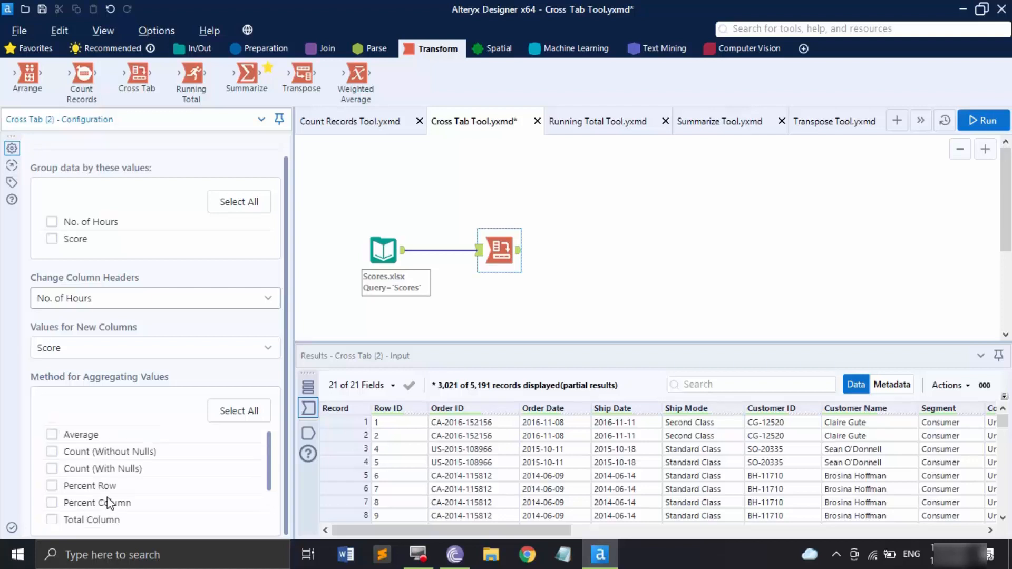
{"action": "scroll", "coordinate": [106, 497], "scroll_direction": "down", "scroll_amount": 2}
{"action": "left_click", "coordinate": [51, 481]}
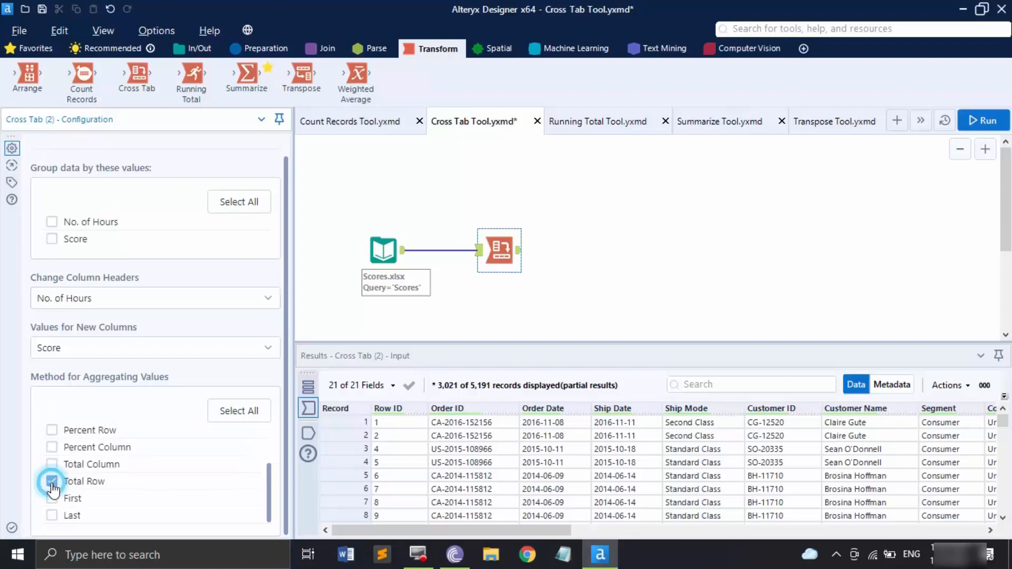
{"action": "left_click", "coordinate": [51, 464]}
{"action": "left_click", "coordinate": [981, 115]}
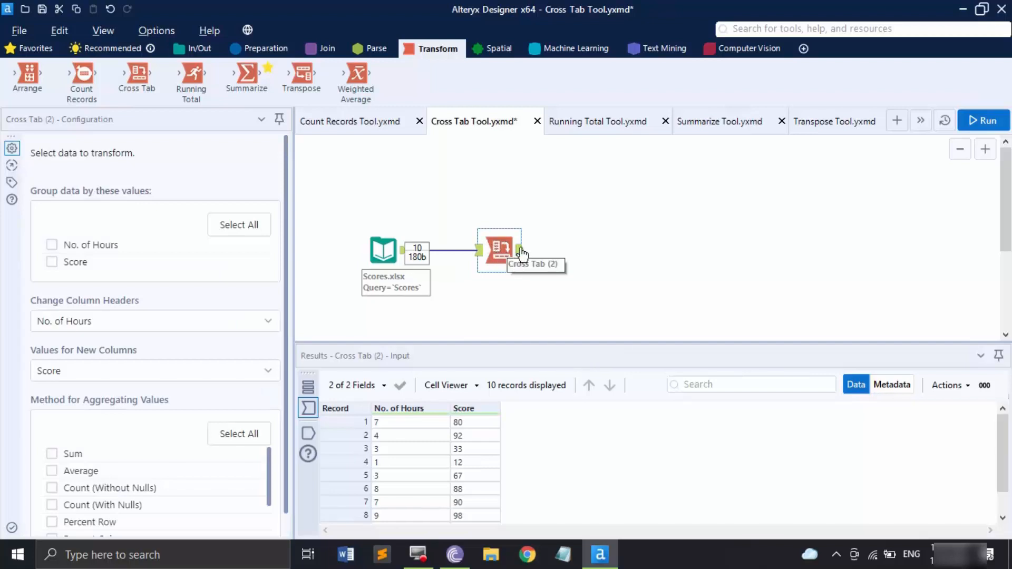
{"action": "left_click", "coordinate": [318, 429]}
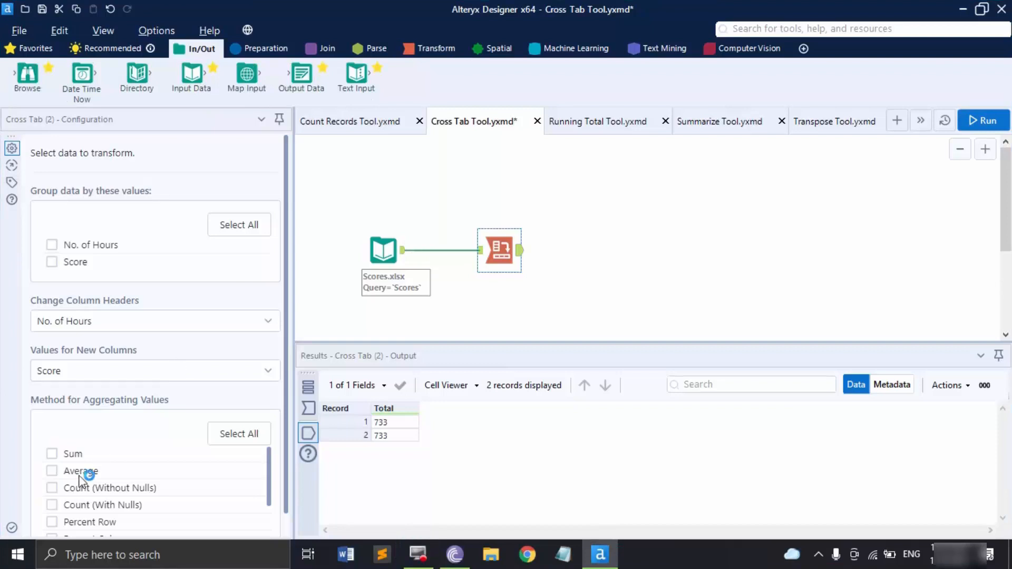
Step: Set Sum as the only Cross Tab aggregation method, clearing Total Column and Total Row, run the workflow, and save it
{"action": "left_click", "coordinate": [52, 454]}
{"action": "scroll", "coordinate": [112, 476], "scroll_direction": "down", "scroll_amount": 2}
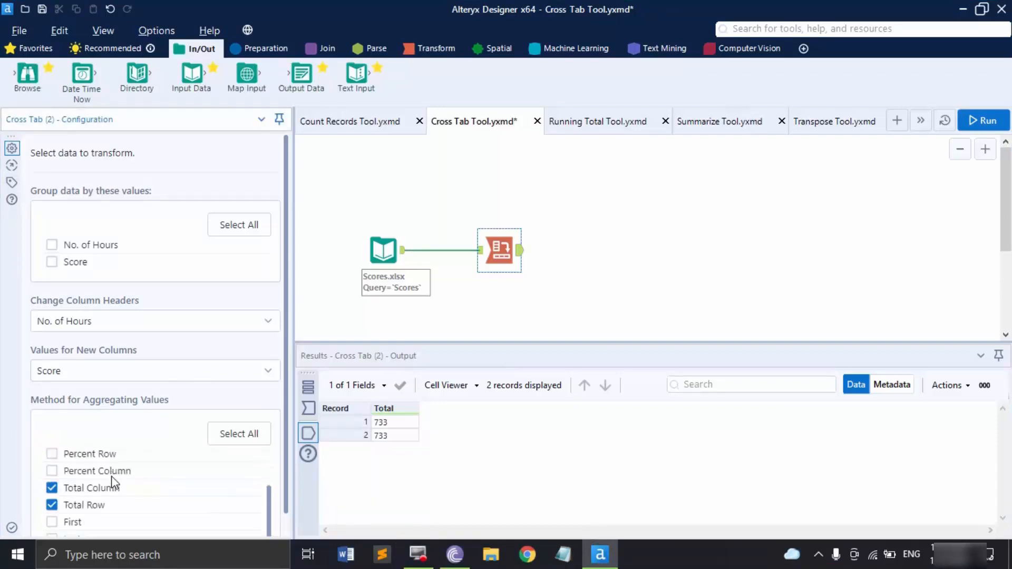
{"action": "left_click", "coordinate": [51, 489]}
{"action": "left_click", "coordinate": [50, 501]}
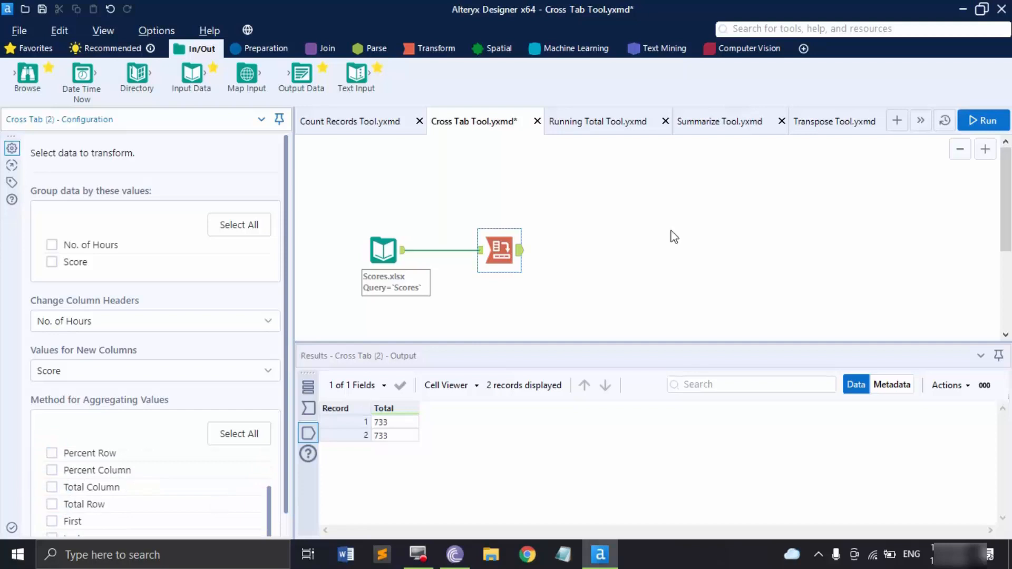
{"action": "left_click", "coordinate": [969, 127]}
{"action": "key", "text": "ctrl+r"}
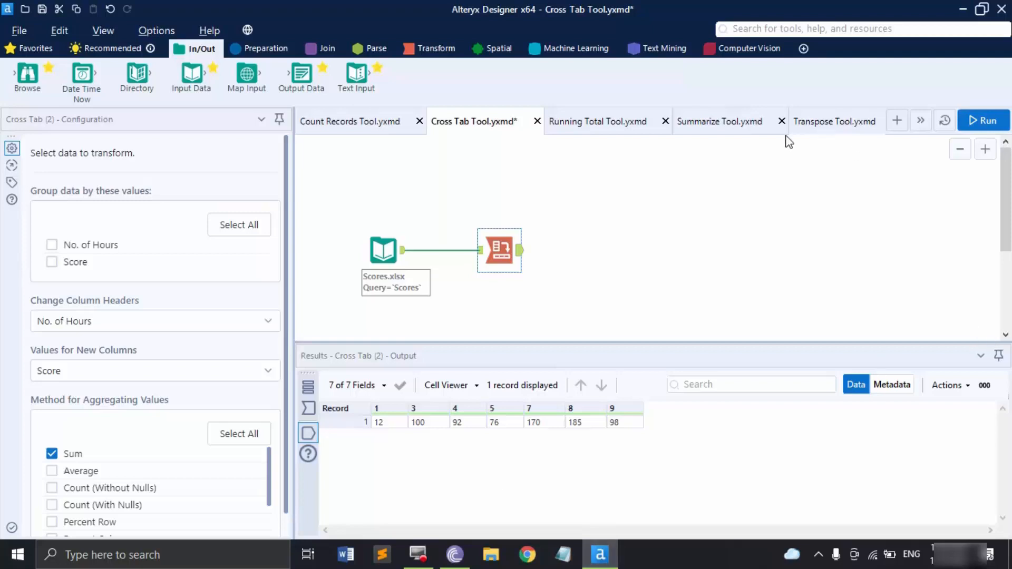
{"action": "key", "text": "ctrl+s"}
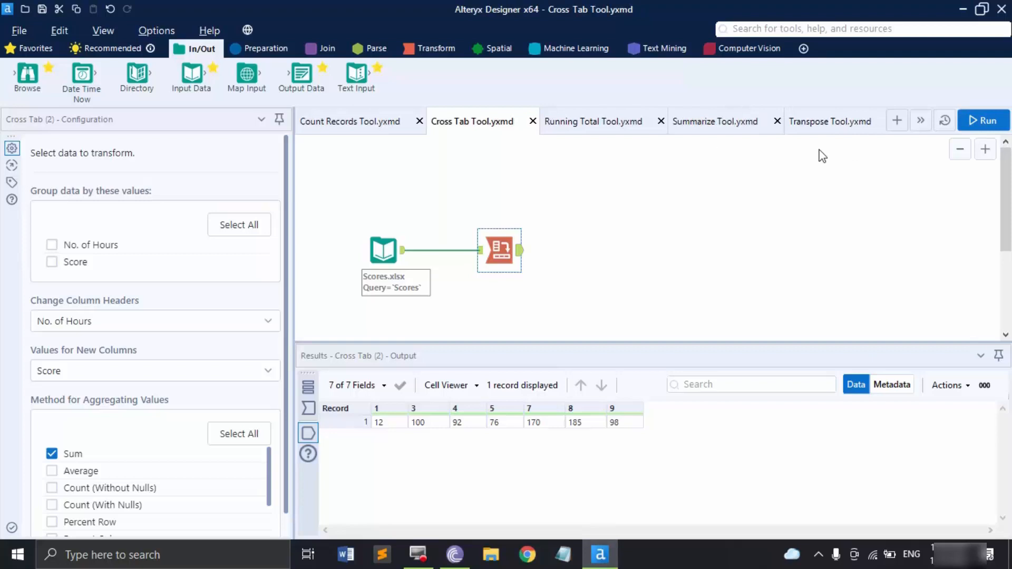
Step: In the Transpose Tool workflow, move the Input Data tool aside and connect a Transpose tool to its output
{"action": "left_click", "coordinate": [812, 122]}
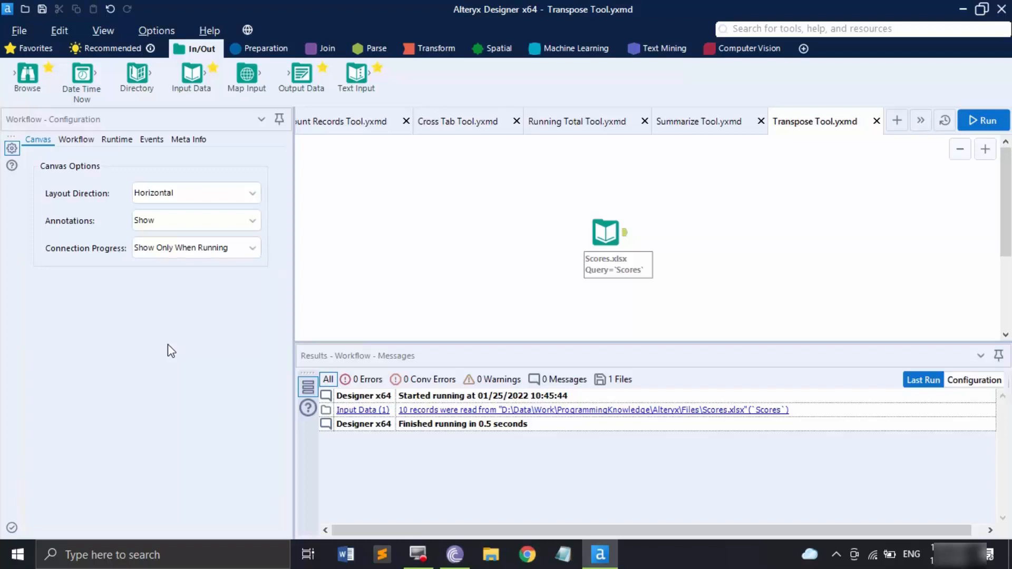
{"action": "left_click_drag", "start_coordinate": [606, 238], "coordinate": [498, 240]}
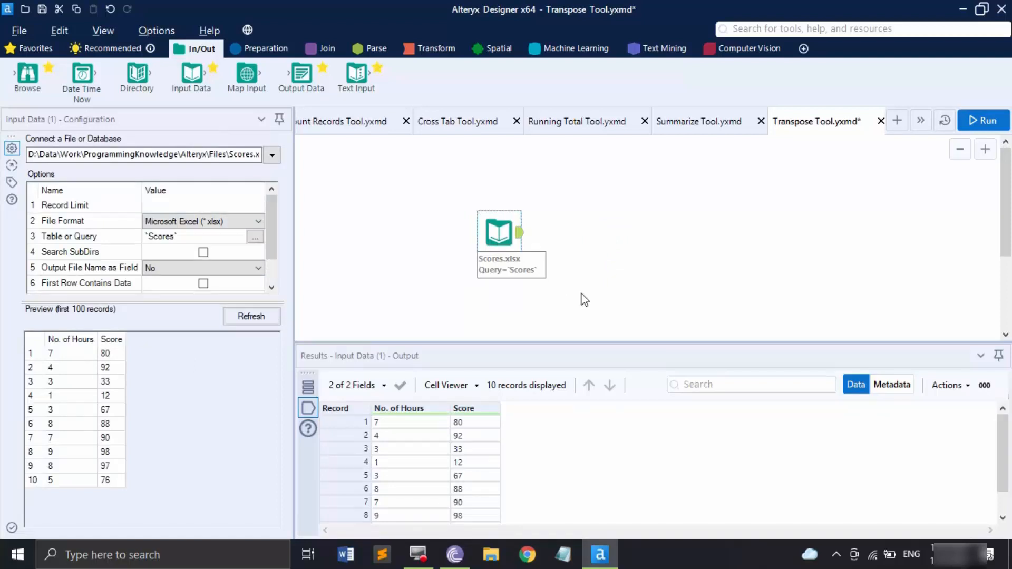
{"action": "left_click", "coordinate": [445, 48]}
{"action": "left_click_drag", "start_coordinate": [302, 77], "coordinate": [605, 226]}
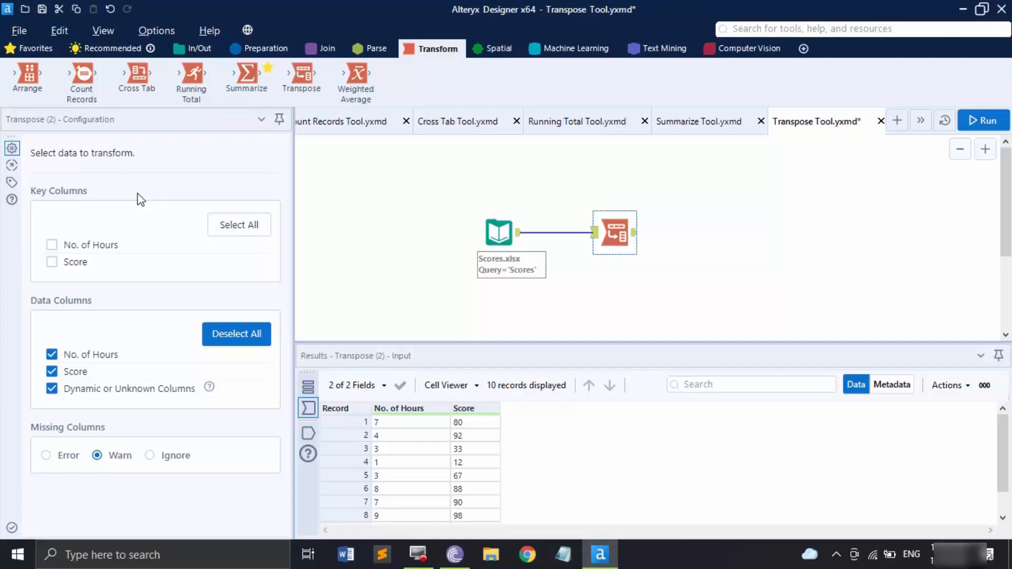
Step: Configure the Transpose tool with No. of Hours as the key column and Score as the data column
{"action": "left_click", "coordinate": [253, 230]}
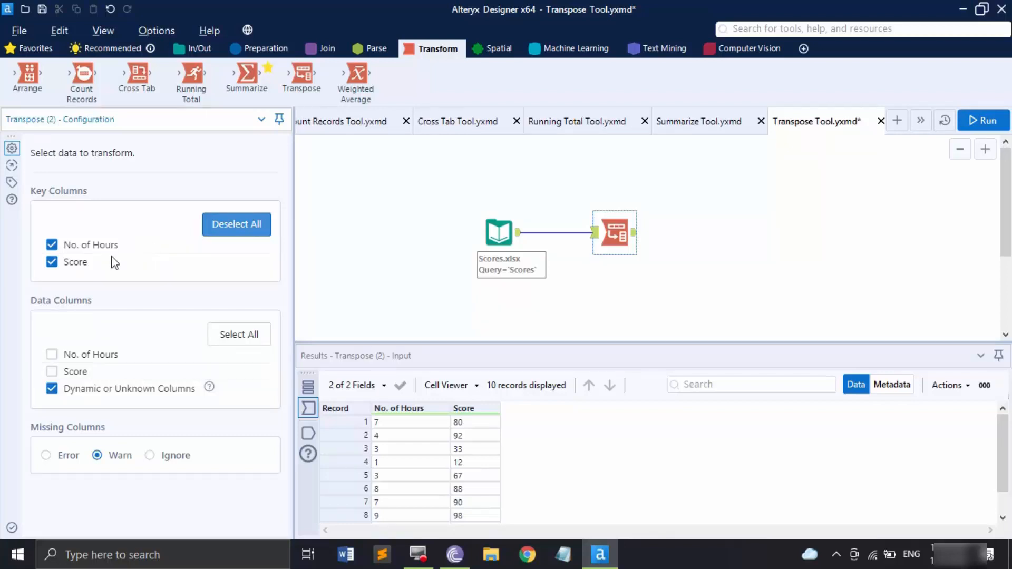
{"action": "left_click", "coordinate": [52, 262]}
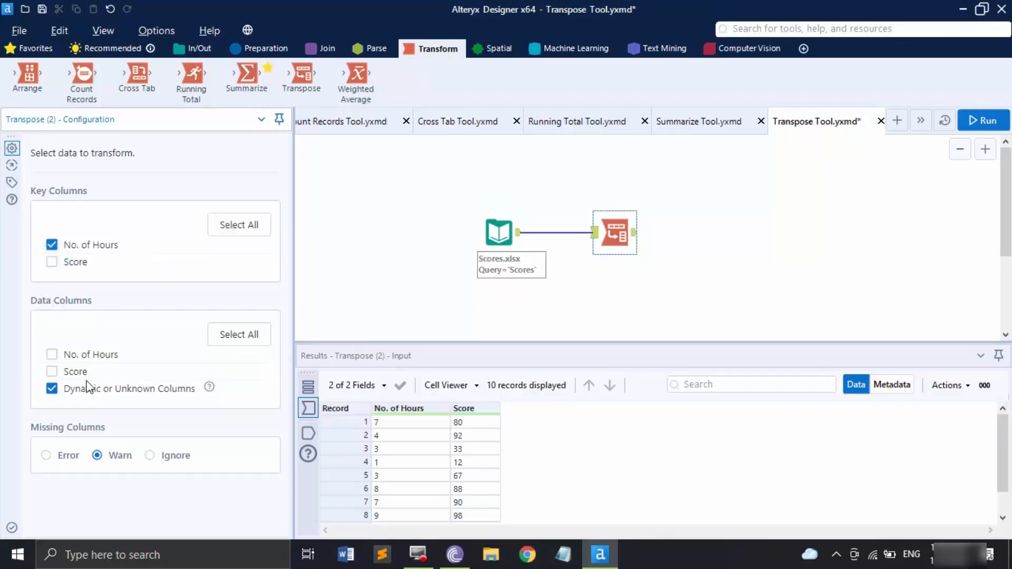
{"action": "left_click", "coordinate": [52, 371]}
{"action": "mouse_move", "coordinate": [209, 390]}
Step: Run the Transpose workflow, view the tool's output, and compare it with the Cross Tab output
{"action": "left_click", "coordinate": [982, 121]}
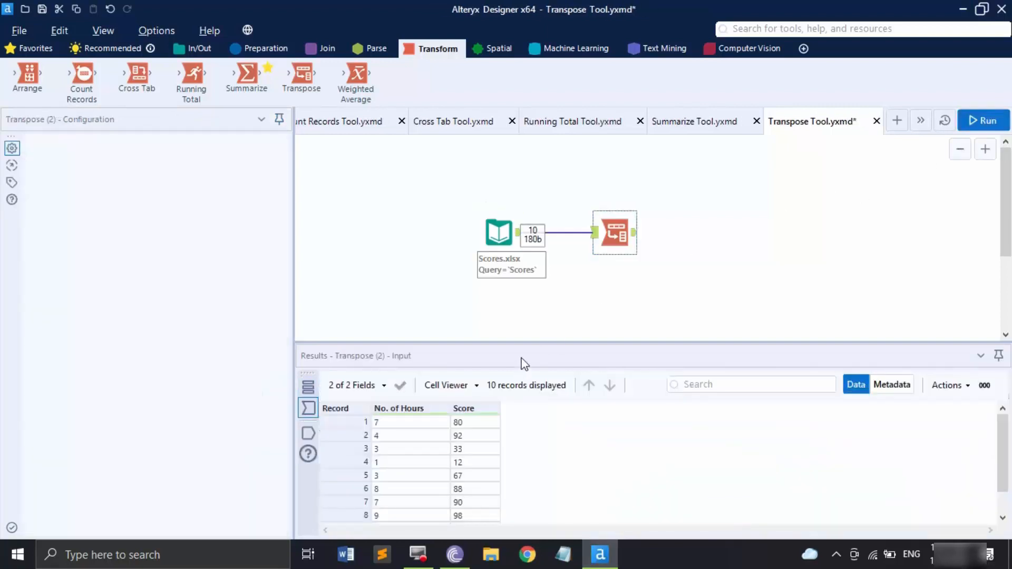
{"action": "left_click", "coordinate": [634, 232]}
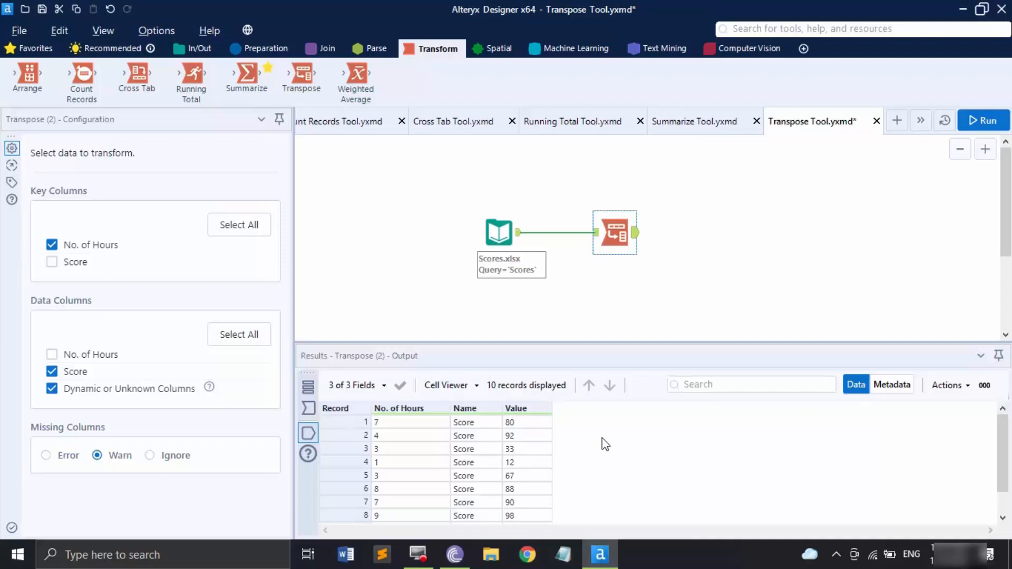
{"action": "left_click", "coordinate": [452, 125]}
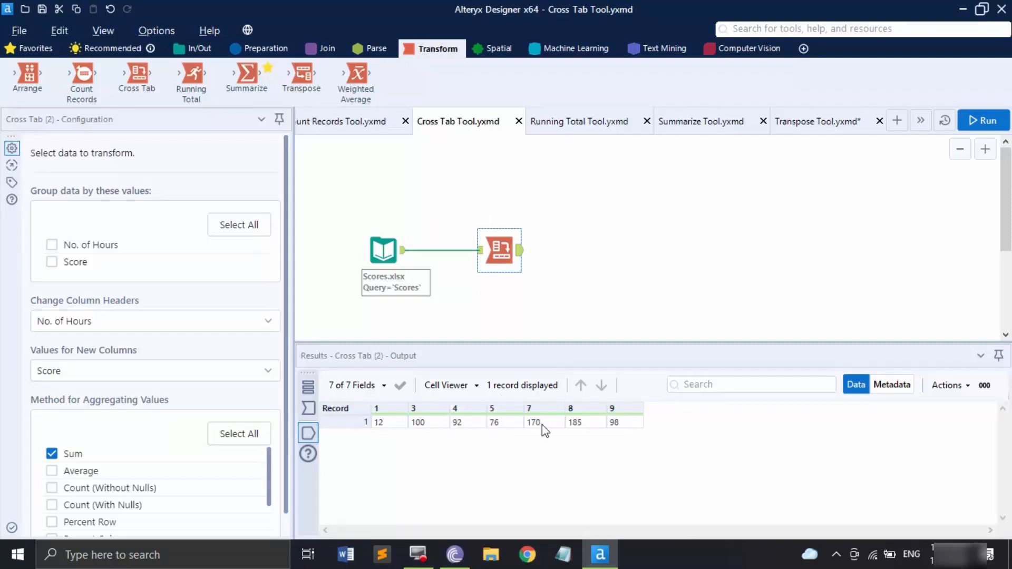
{"action": "left_click", "coordinate": [794, 127]}
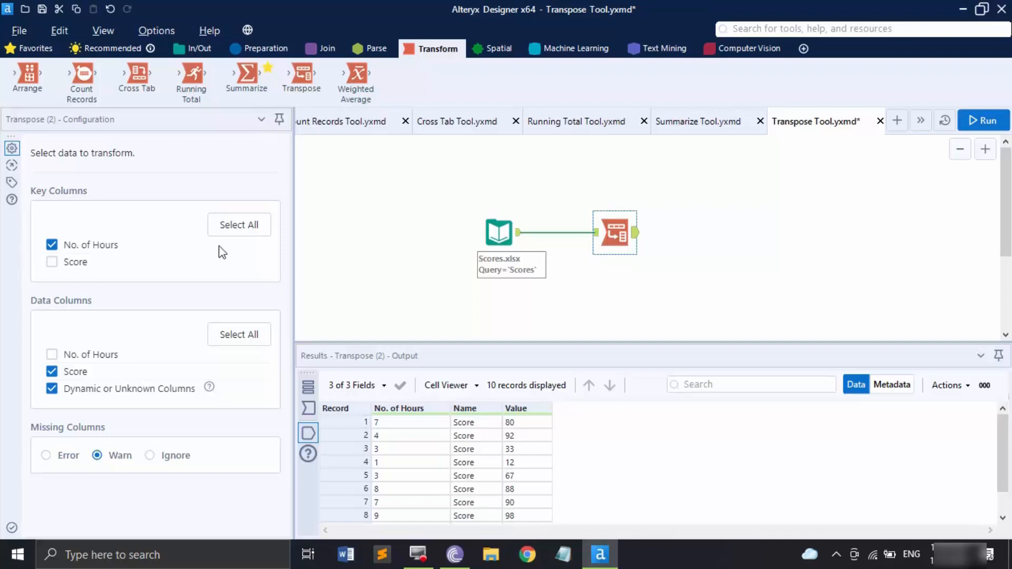
Step: Run the Transpose workflow with both columns as keys, and again with Score as key and No. of Hours as data column
{"action": "left_click", "coordinate": [51, 262]}
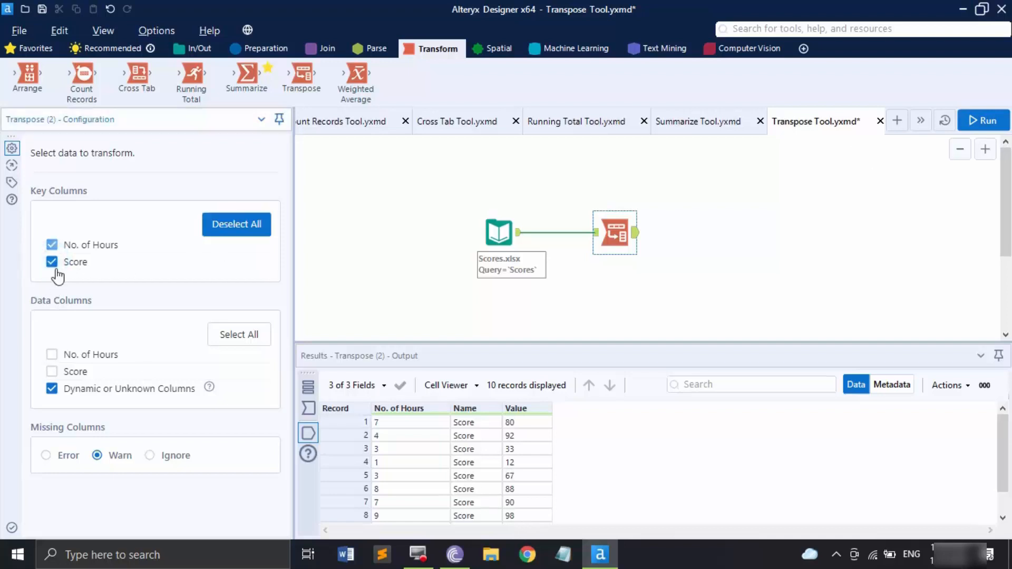
{"action": "left_click", "coordinate": [968, 120]}
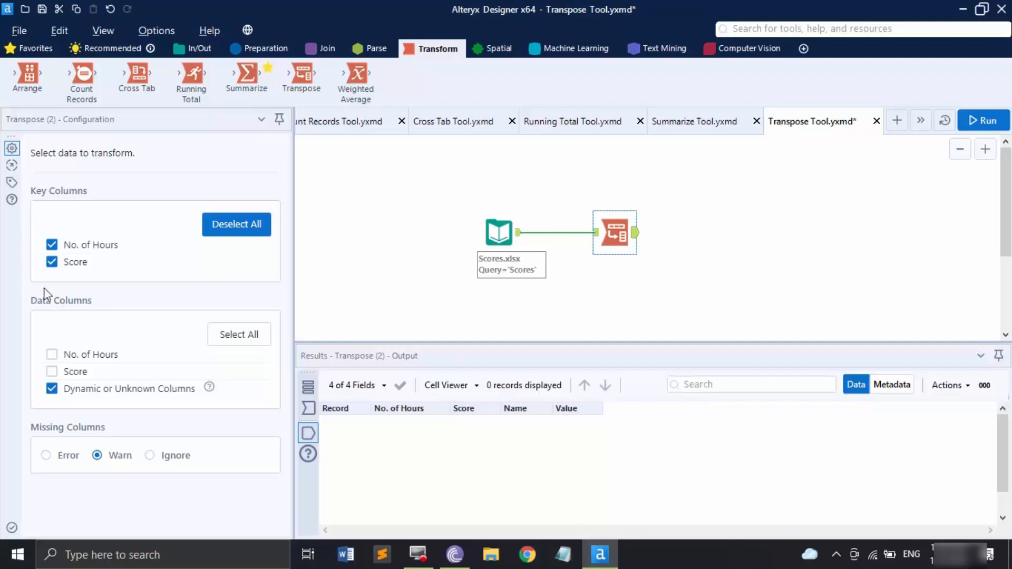
{"action": "left_click", "coordinate": [51, 244]}
{"action": "left_click", "coordinate": [51, 354]}
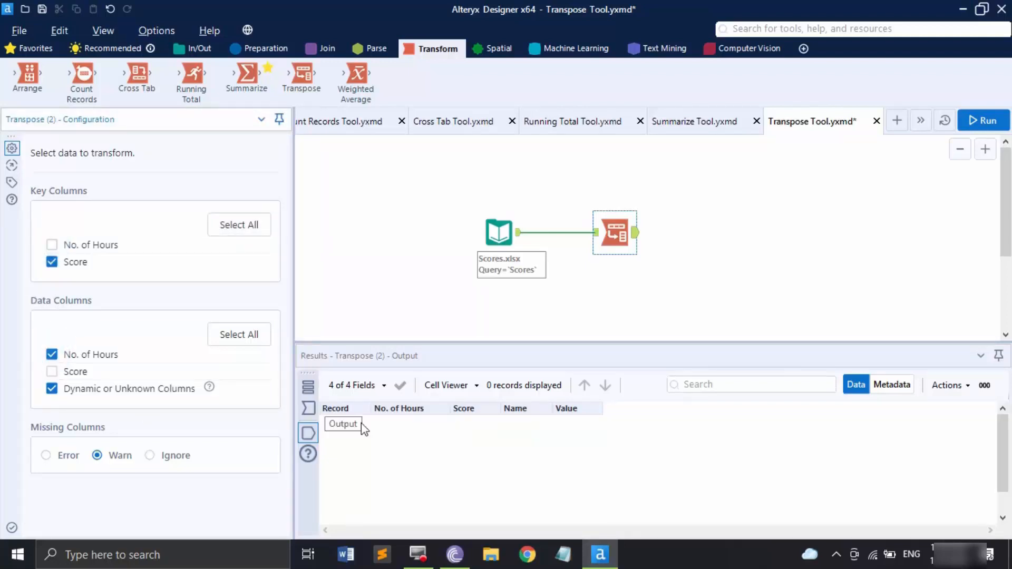
{"action": "left_click", "coordinate": [995, 125]}
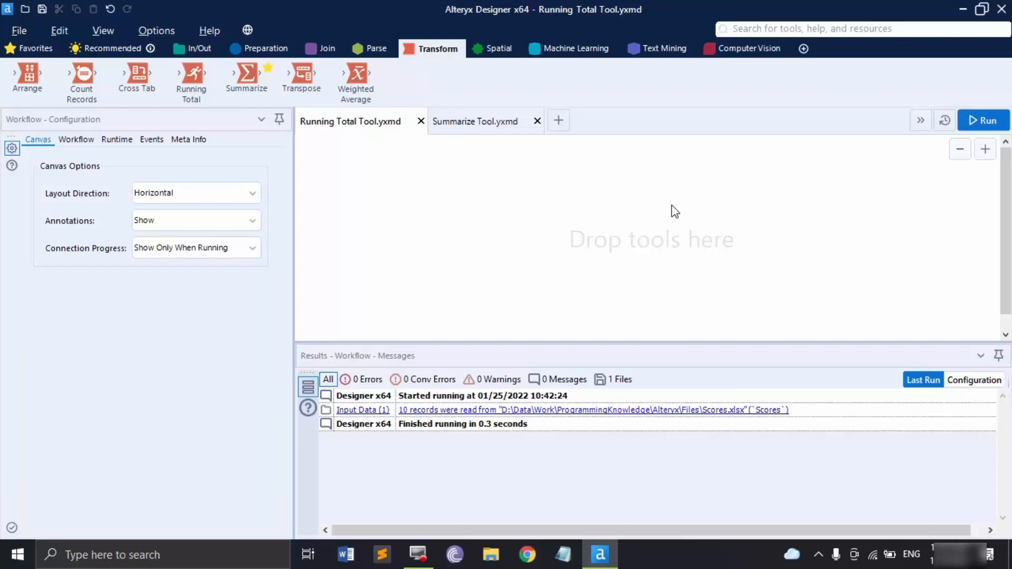
Step: Add an Input Data tool to the Running Total workflow and connect it to the Consumer sheet of Output Excel.xlsx
{"action": "left_click", "coordinate": [200, 49]}
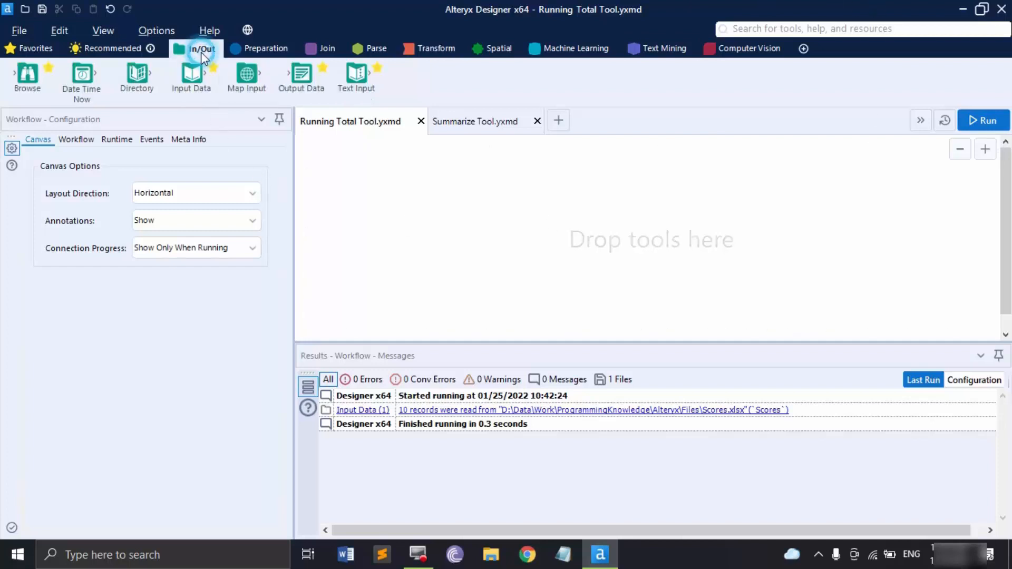
{"action": "left_click_drag", "start_coordinate": [182, 94], "coordinate": [489, 229]}
{"action": "left_click", "coordinate": [440, 55]}
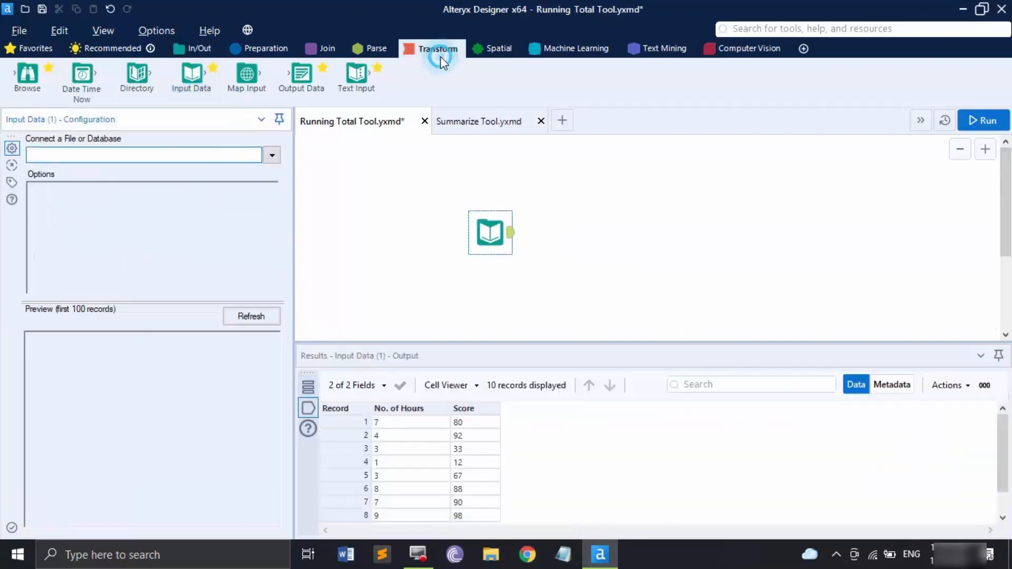
{"action": "left_click", "coordinate": [277, 156]}
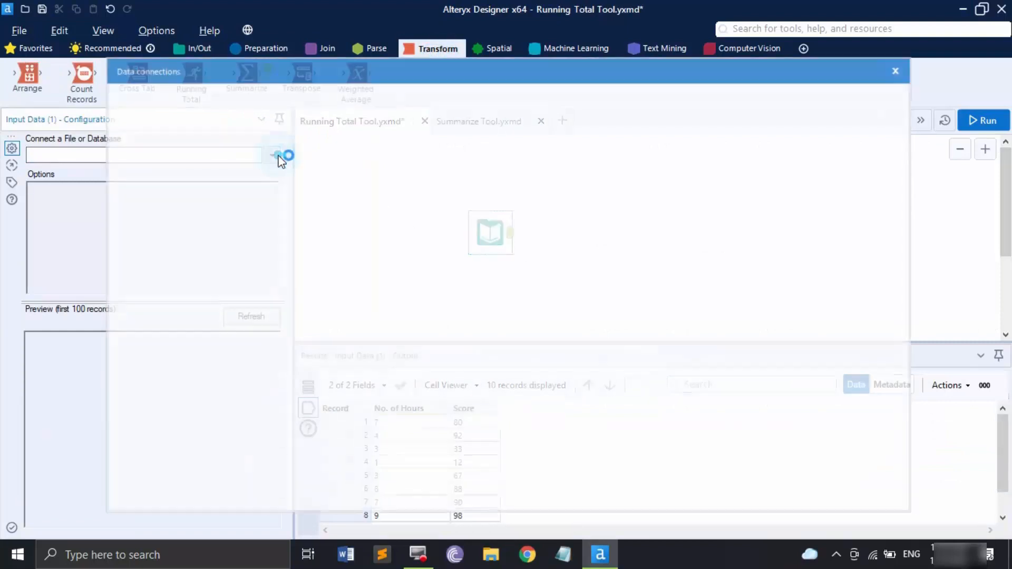
{"action": "left_click", "coordinate": [309, 182]}
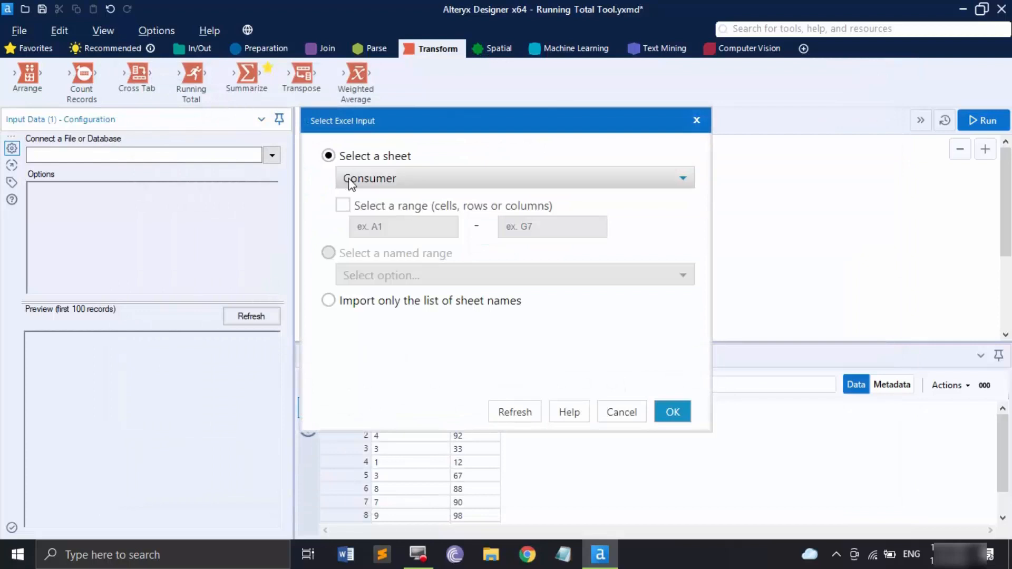
{"action": "left_click", "coordinate": [672, 411]}
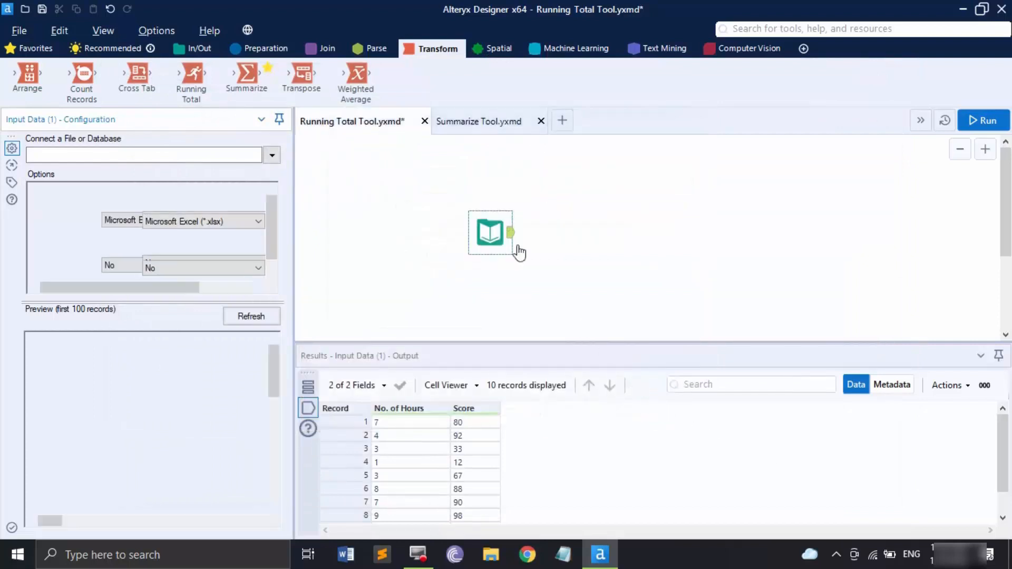
Step: Connect a Running Total tool to the Input Data tool and create running totals for Sales, Quantity, Discount and Profit
{"action": "left_click_drag", "start_coordinate": [191, 78], "coordinate": [601, 230]}
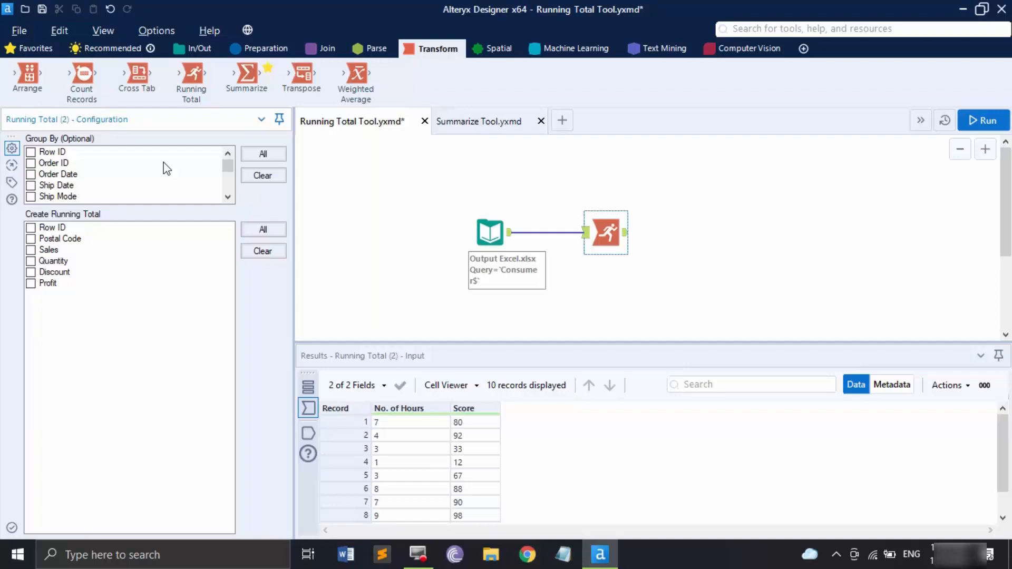
{"action": "left_click", "coordinate": [31, 250]}
{"action": "left_click", "coordinate": [30, 261]}
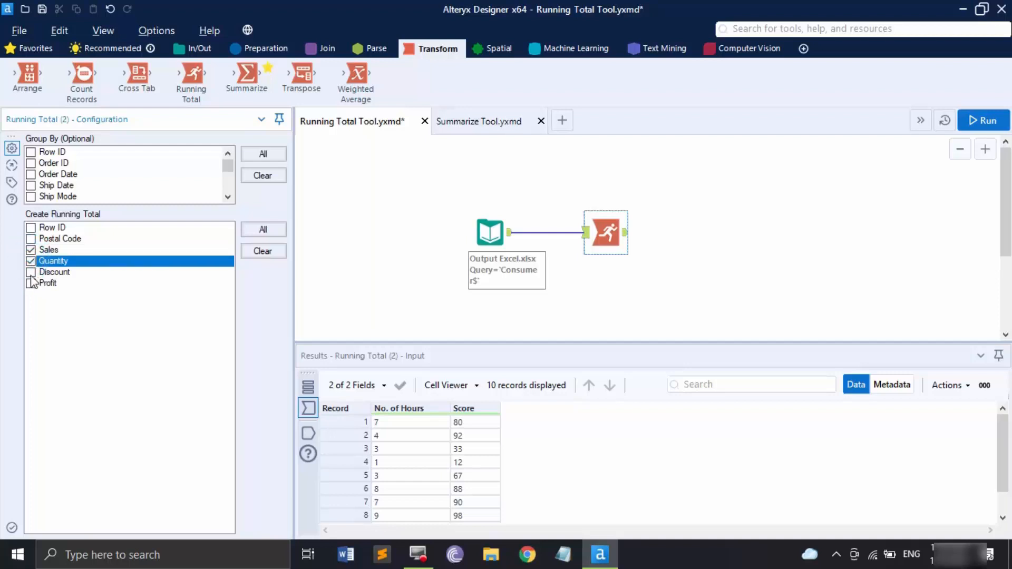
{"action": "left_click", "coordinate": [30, 272]}
{"action": "left_click", "coordinate": [30, 282]}
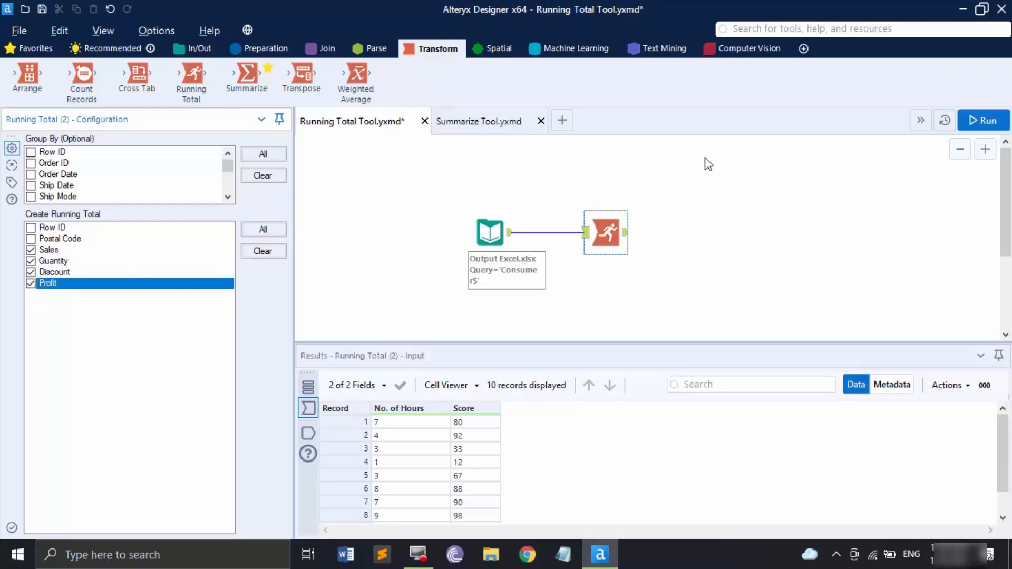
Step: Run the workflow, enlarge the results area, and display the Running Total tool's output up to the RunTot columns
{"action": "left_click", "coordinate": [983, 120]}
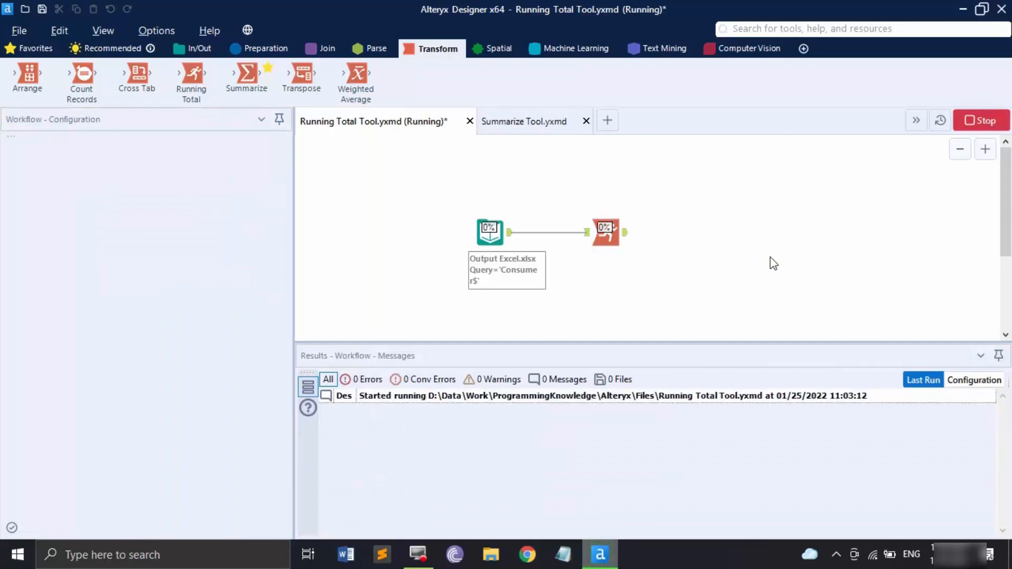
{"action": "left_click_drag", "start_coordinate": [654, 343], "coordinate": [661, 277]}
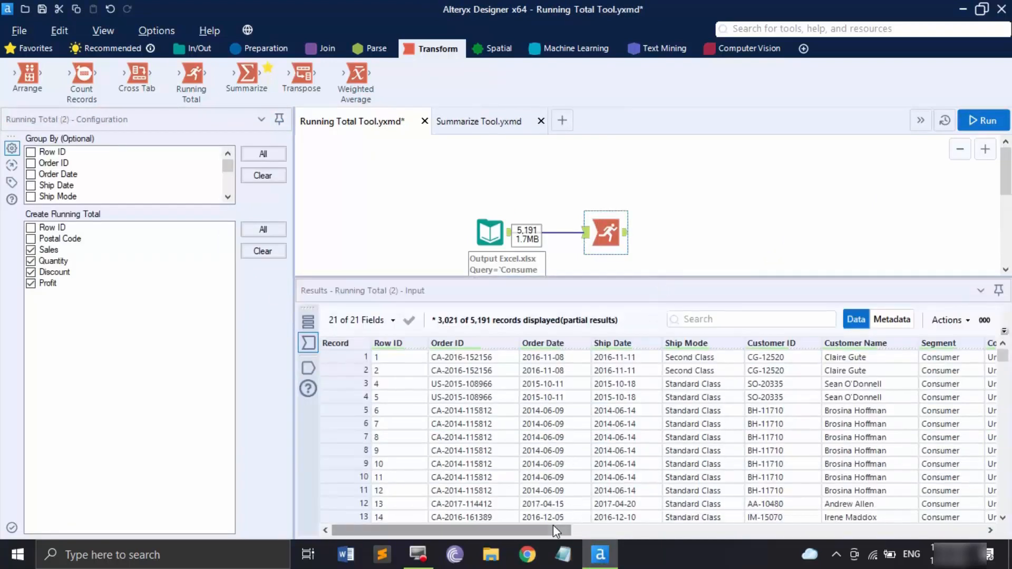
{"action": "mouse_move", "coordinate": [553, 526]}
{"action": "left_mouse_down"}
{"action": "mouse_move", "coordinate": [1009, 524]}
{"action": "mouse_move", "coordinate": [536, 516]}
{"action": "left_mouse_up"}
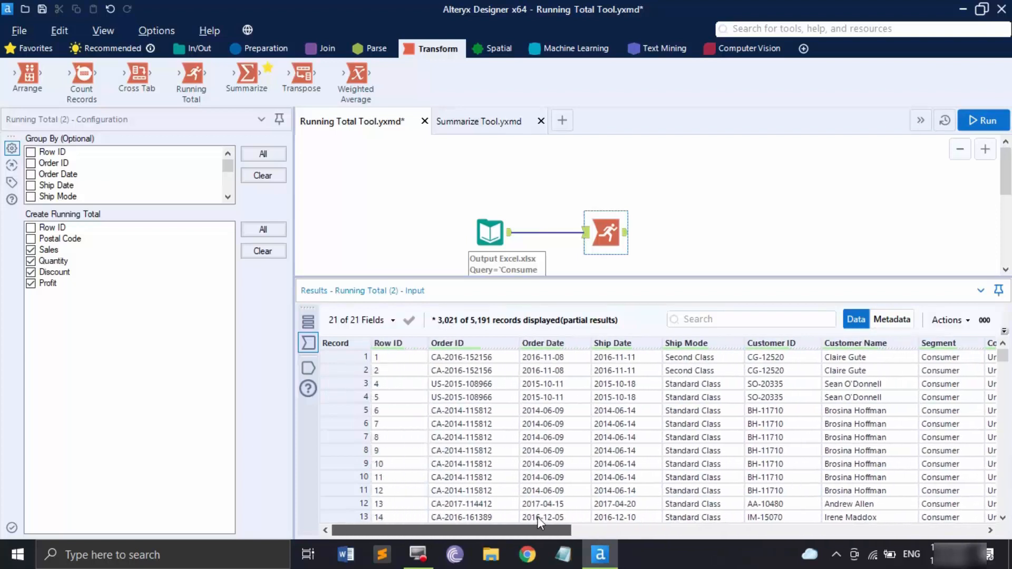
{"action": "left_click", "coordinate": [308, 368]}
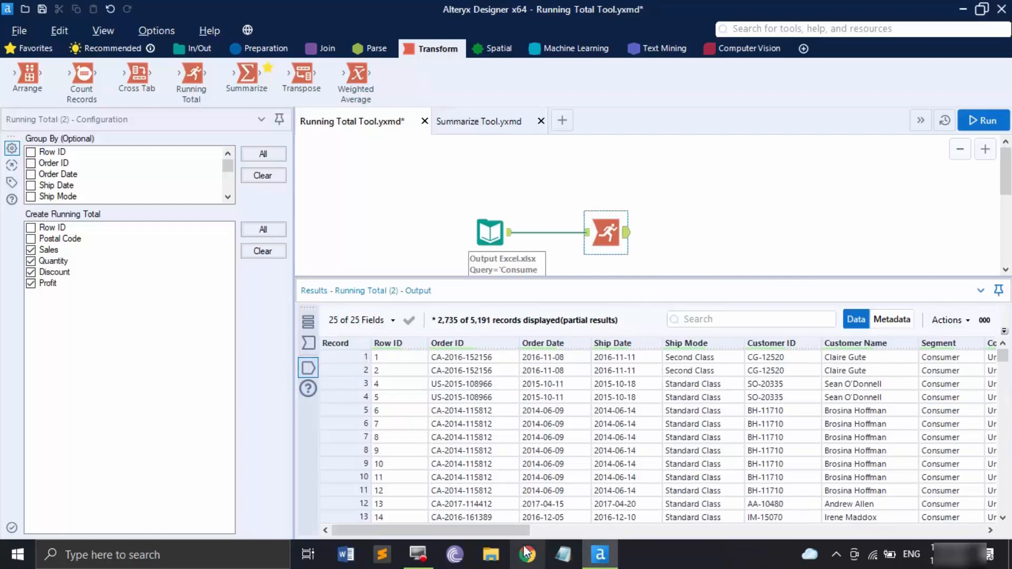
{"action": "left_click_drag", "start_coordinate": [512, 530], "coordinate": [1010, 532]}
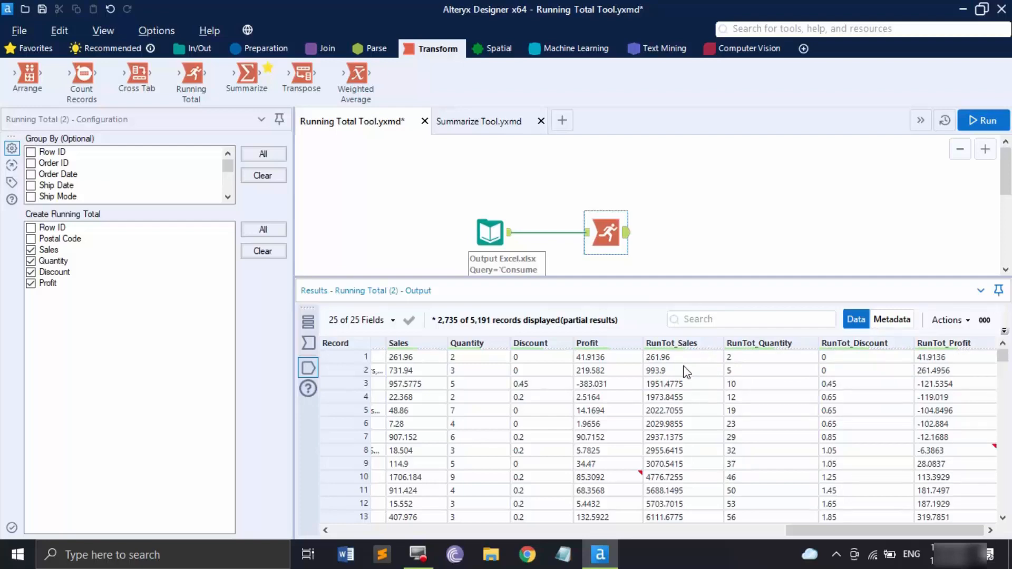
Step: Examine how the RunTot_Sales, RunTot_Quantity, RunTot_Discount and RunTot_Profit values accumulate down the output records
{"action": "scroll", "coordinate": [685, 372], "scroll_direction": "down", "scroll_amount": 17}
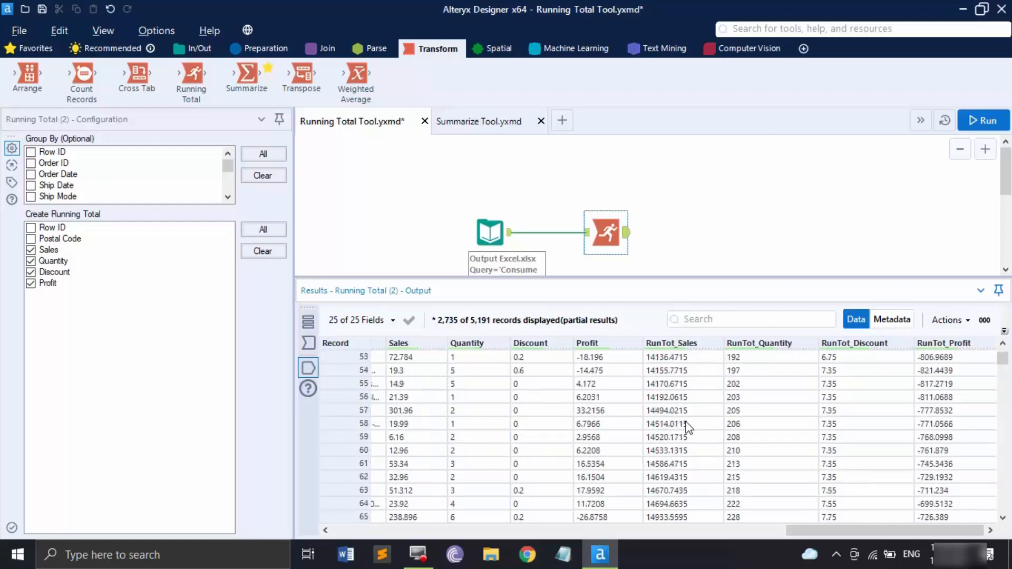
{"action": "scroll", "coordinate": [688, 427], "scroll_direction": "down", "scroll_amount": 20}
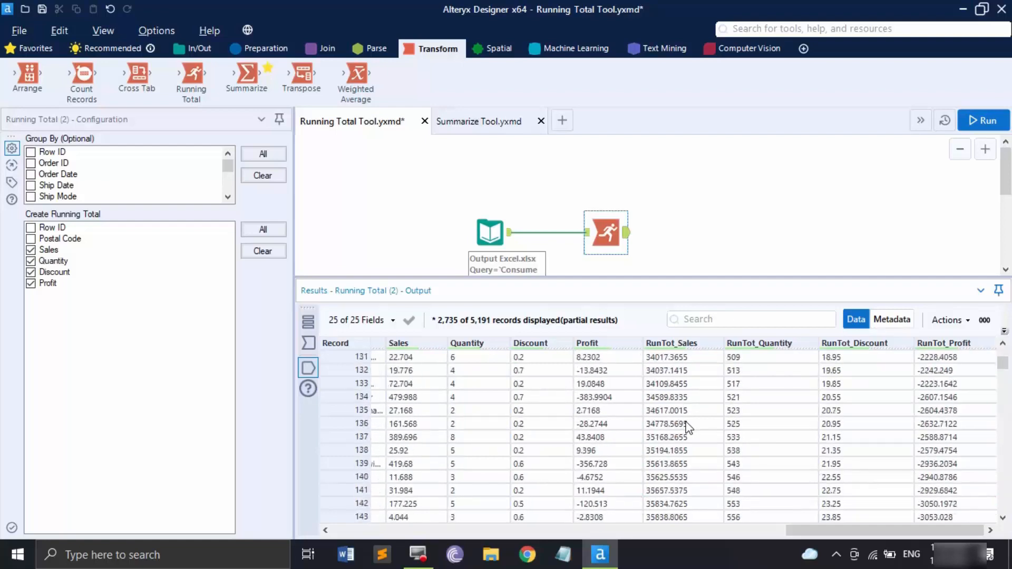
{"action": "scroll", "coordinate": [687, 427], "scroll_direction": "up", "scroll_amount": 20}
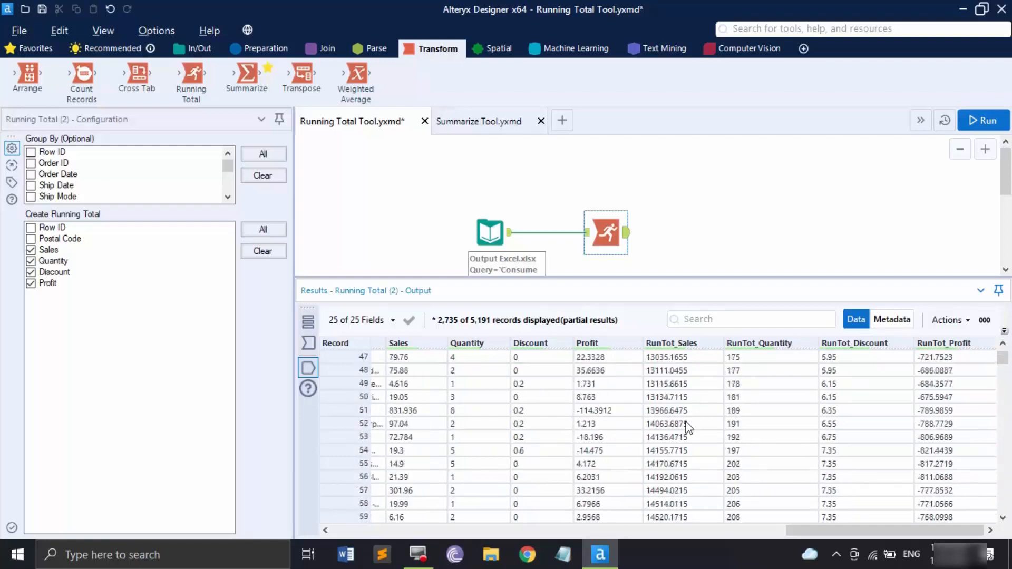
{"action": "scroll", "coordinate": [688, 427], "scroll_direction": "up", "scroll_amount": 15}
{"action": "scroll", "coordinate": [687, 426], "scroll_direction": "down", "scroll_amount": 6}
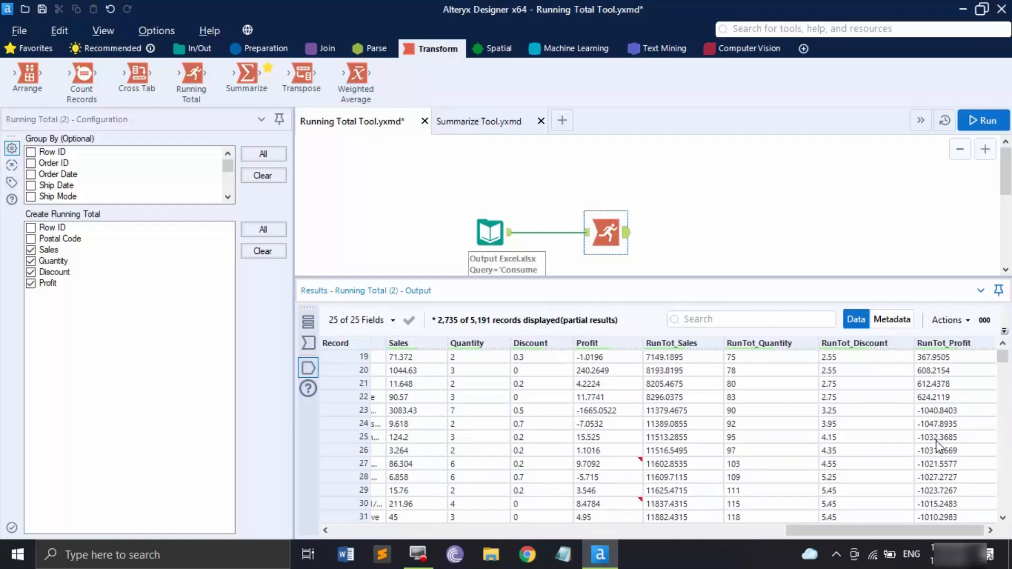
{"action": "scroll", "coordinate": [935, 437], "scroll_direction": "down", "scroll_amount": 3}
{"action": "scroll", "coordinate": [937, 445], "scroll_direction": "down", "scroll_amount": 17}
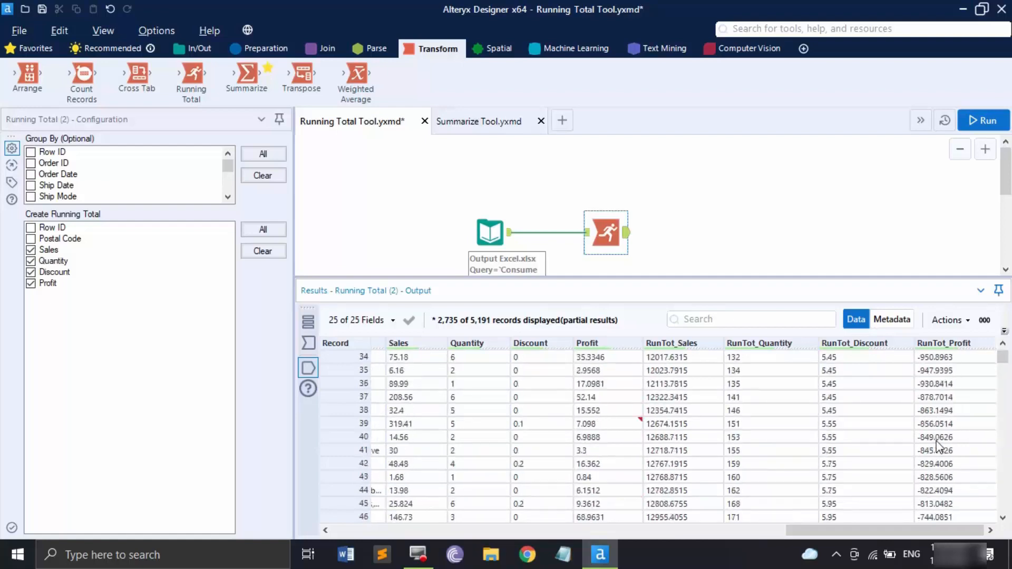
{"action": "scroll", "coordinate": [936, 447], "scroll_direction": "down", "scroll_amount": 20}
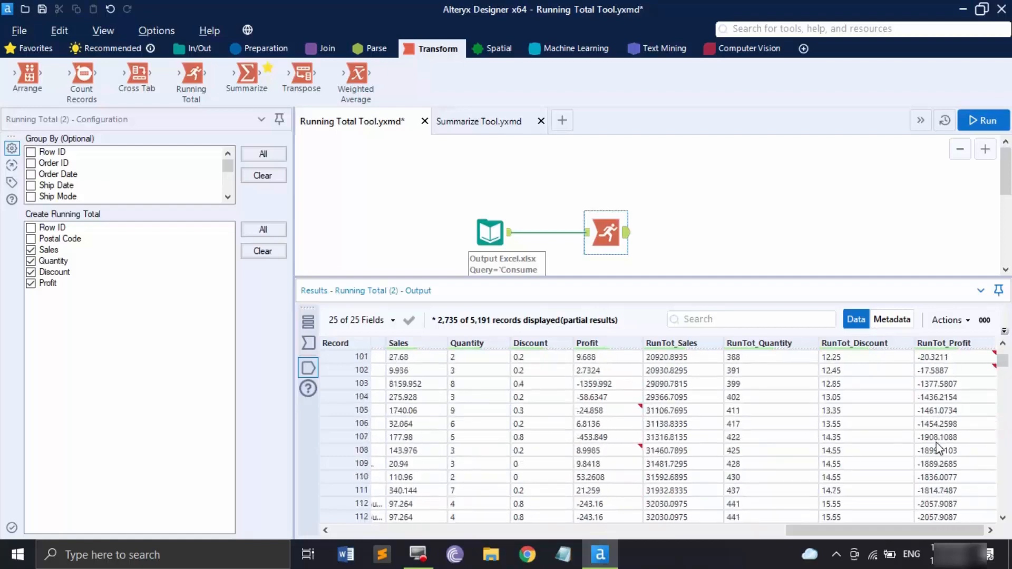
{"action": "scroll", "coordinate": [933, 447], "scroll_direction": "down", "scroll_amount": 20}
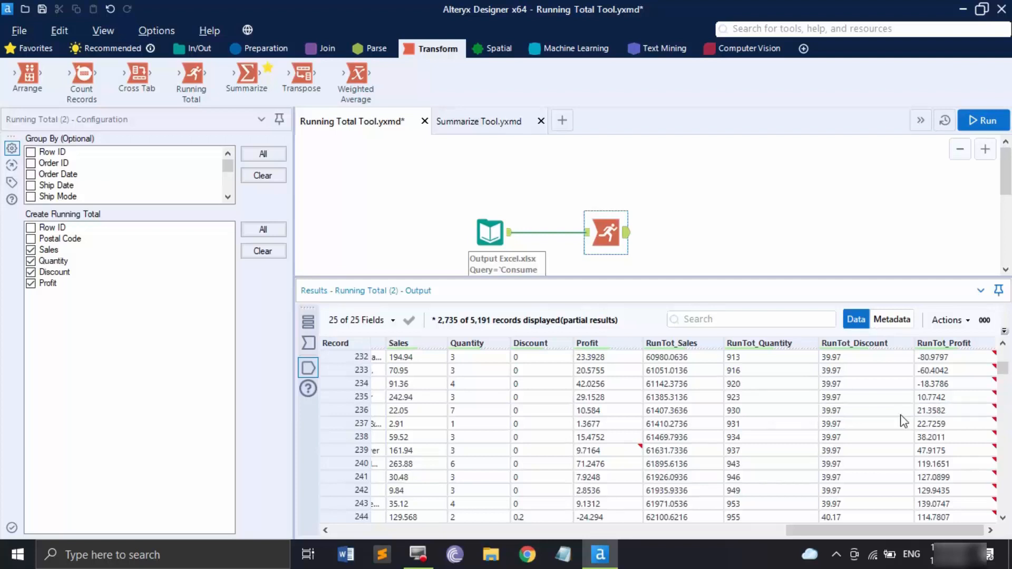
Step: Shrink the results area to enlarge the canvas and save the Running Total workflow
{"action": "left_click_drag", "start_coordinate": [711, 278], "coordinate": [714, 370]}
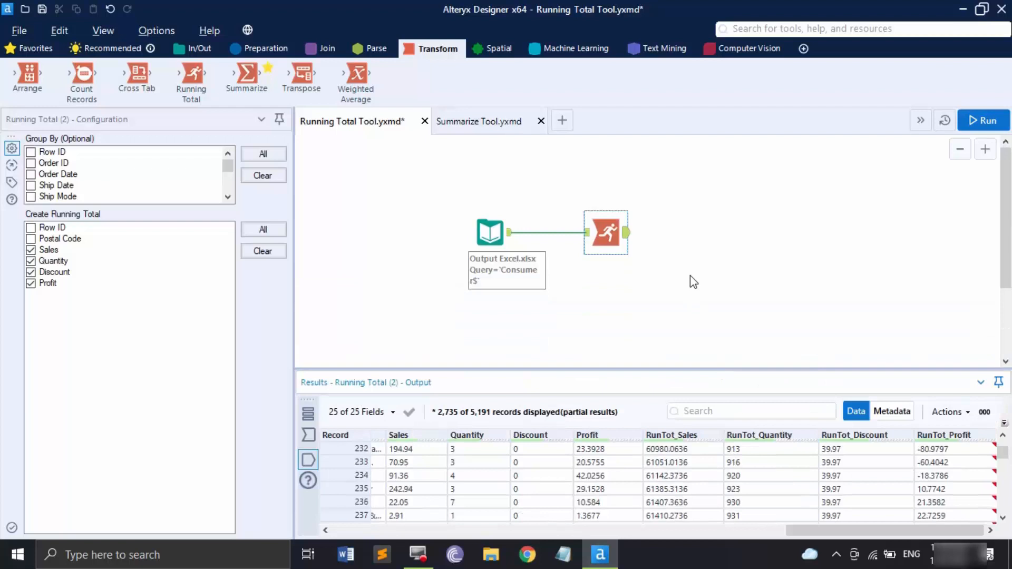
{"action": "key", "text": "ctrl+s"}
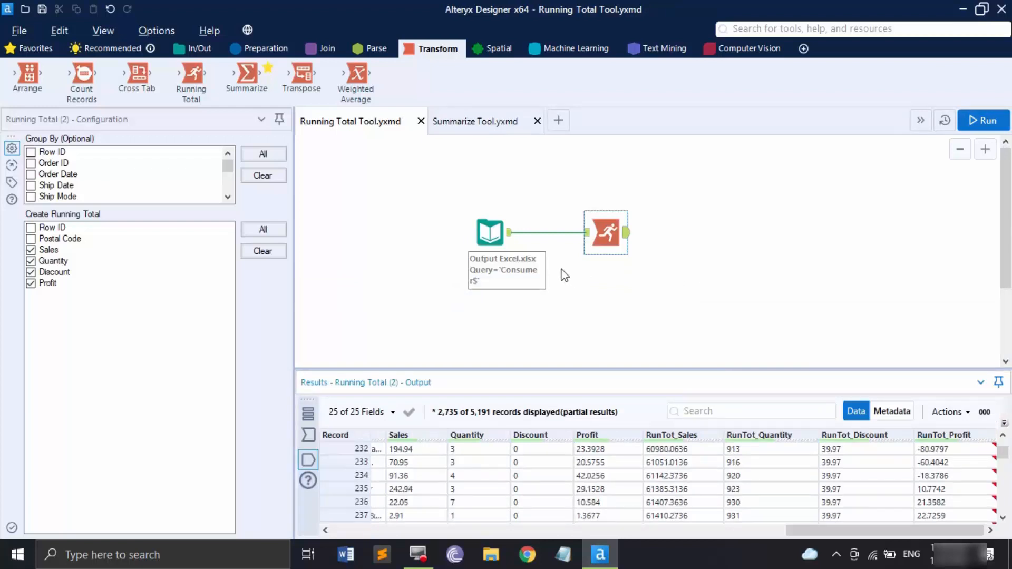
Step: In the Summarize Tool workflow, move the Input Data tool aside and connect a Summarize tool to its output
{"action": "left_click", "coordinate": [480, 123]}
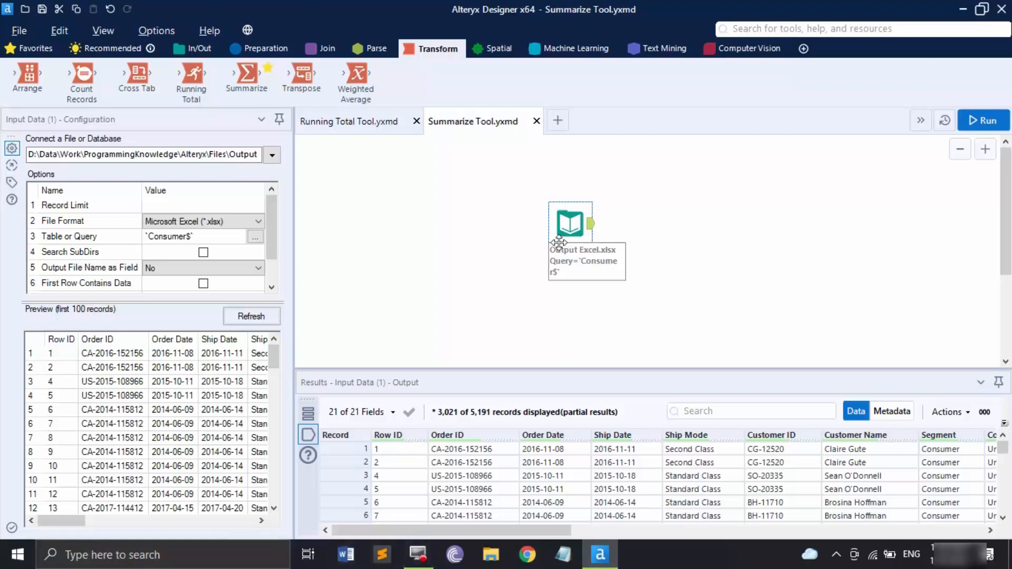
{"action": "left_click_drag", "start_coordinate": [559, 243], "coordinate": [435, 233]}
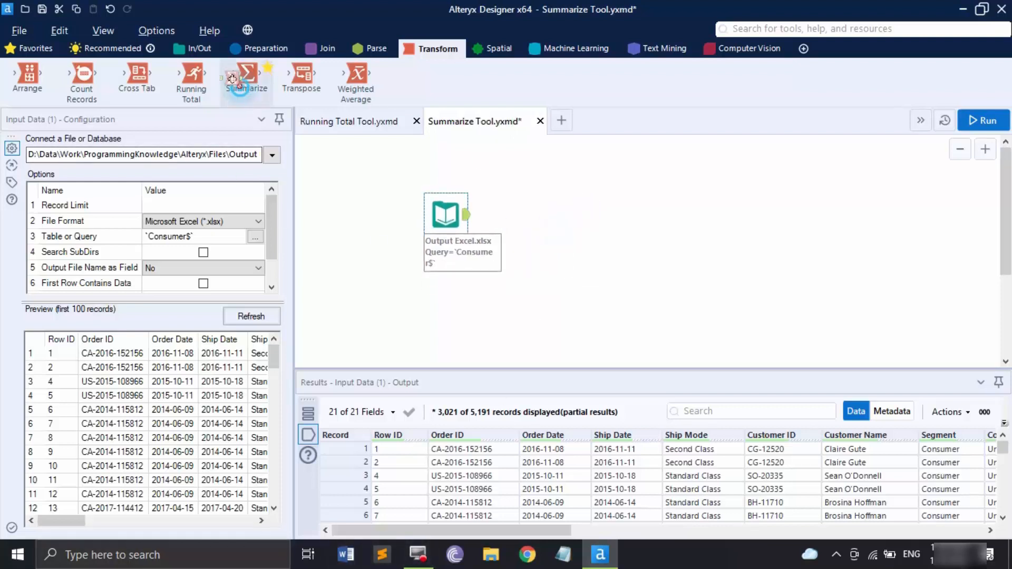
{"action": "left_click_drag", "start_coordinate": [232, 78], "coordinate": [582, 216]}
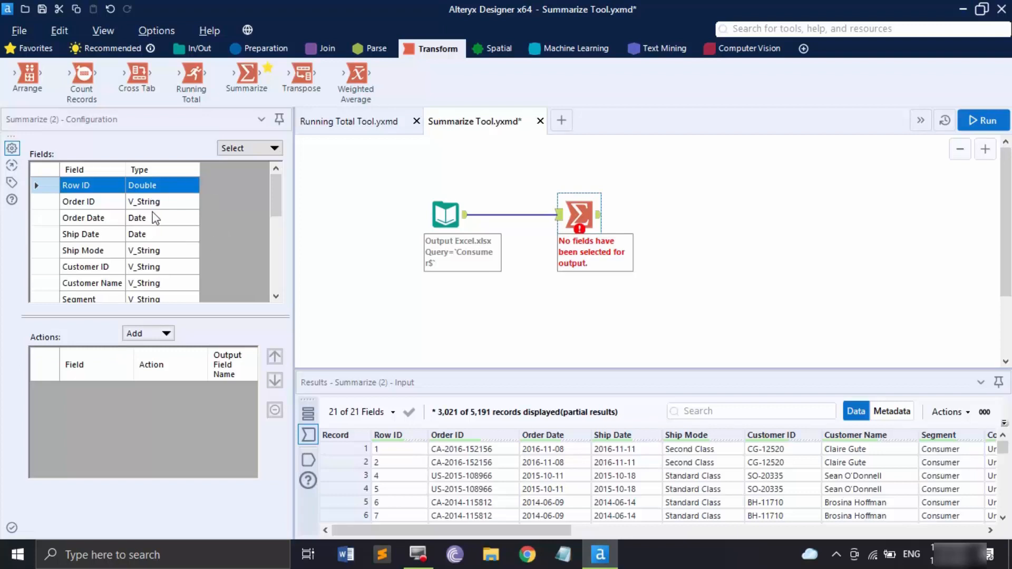
Step: Review the fields and data types available in the Summarize tool, from Row ID through Profit
{"action": "scroll", "coordinate": [141, 255], "scroll_direction": "down", "scroll_amount": 5}
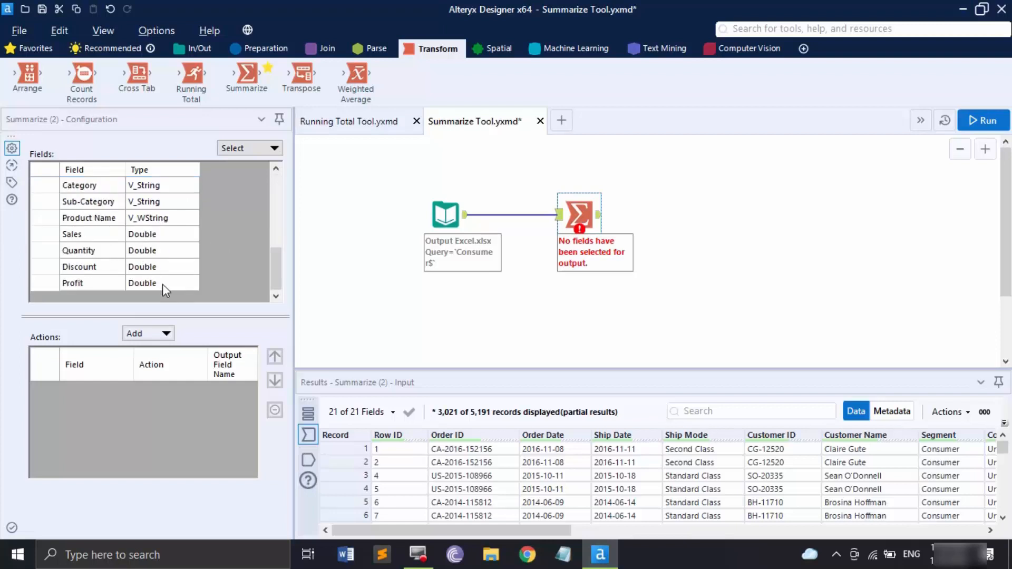
{"action": "scroll", "coordinate": [162, 283], "scroll_direction": "up", "scroll_amount": 5}
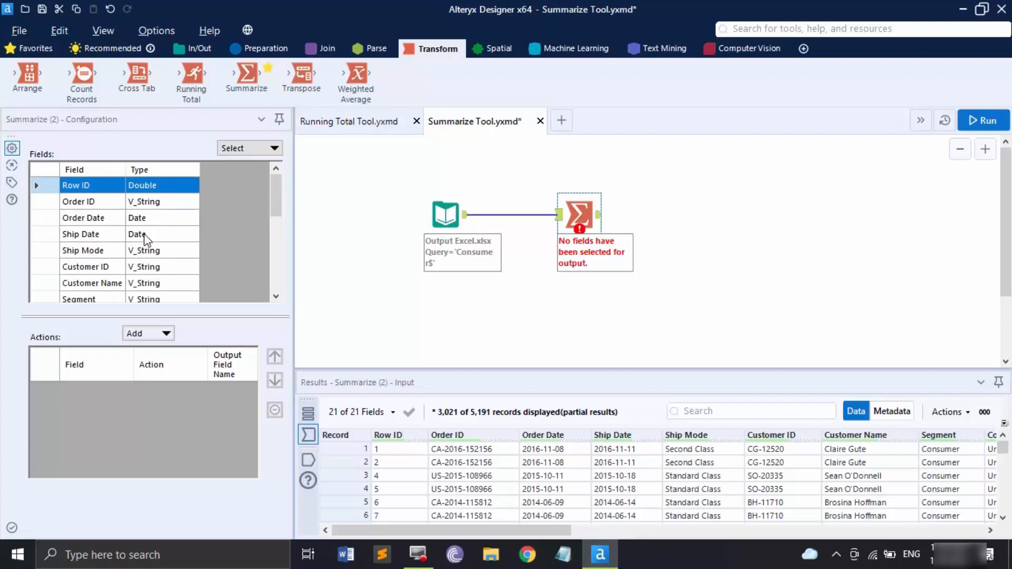
{"action": "scroll", "coordinate": [144, 232], "scroll_direction": "down", "scroll_amount": 3}
{"action": "scroll", "coordinate": [138, 254], "scroll_direction": "down", "scroll_amount": 2}
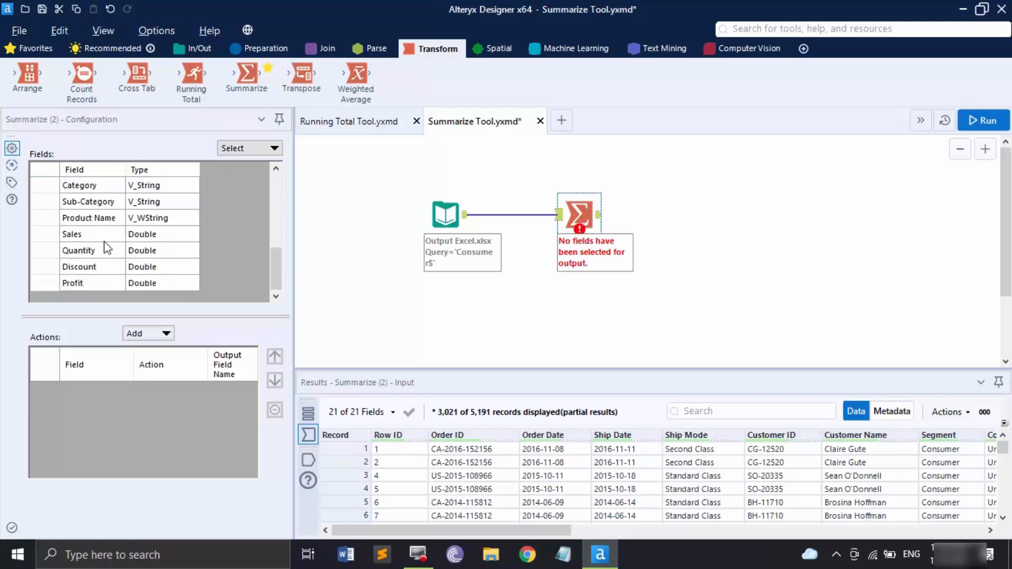
{"action": "left_click", "coordinate": [104, 235], "text": "shift"}
{"action": "left_click", "coordinate": [109, 251], "text": "shift"}
{"action": "left_click", "coordinate": [111, 267], "text": "shift"}
{"action": "left_click", "coordinate": [113, 282], "text": "shift"}
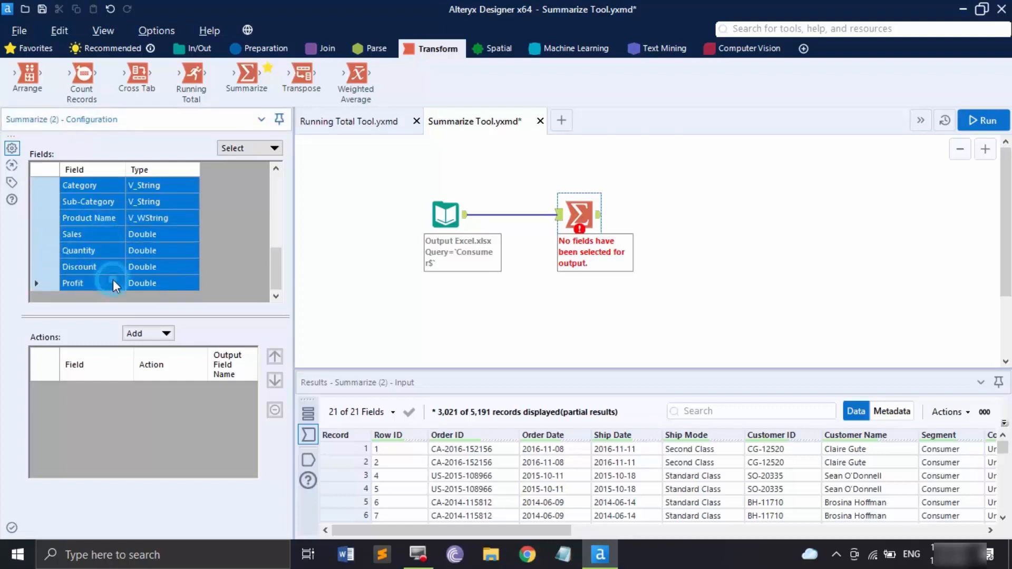
Step: Select only the Discount, Profit and Quantity fields in the Summarize tool's configuration
{"action": "left_click", "coordinate": [190, 266]}
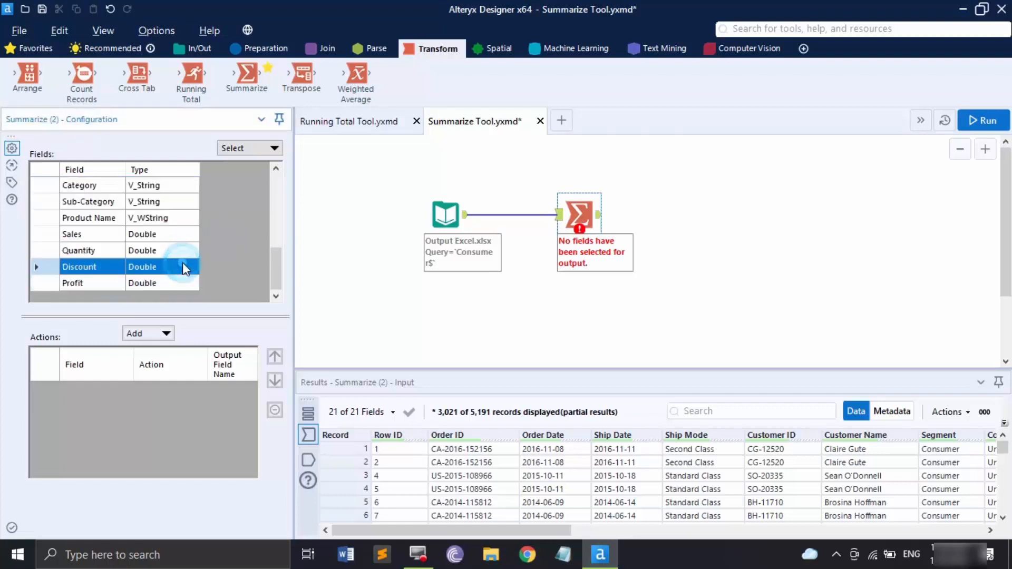
{"action": "left_click", "coordinate": [108, 283], "text": "ctrl"}
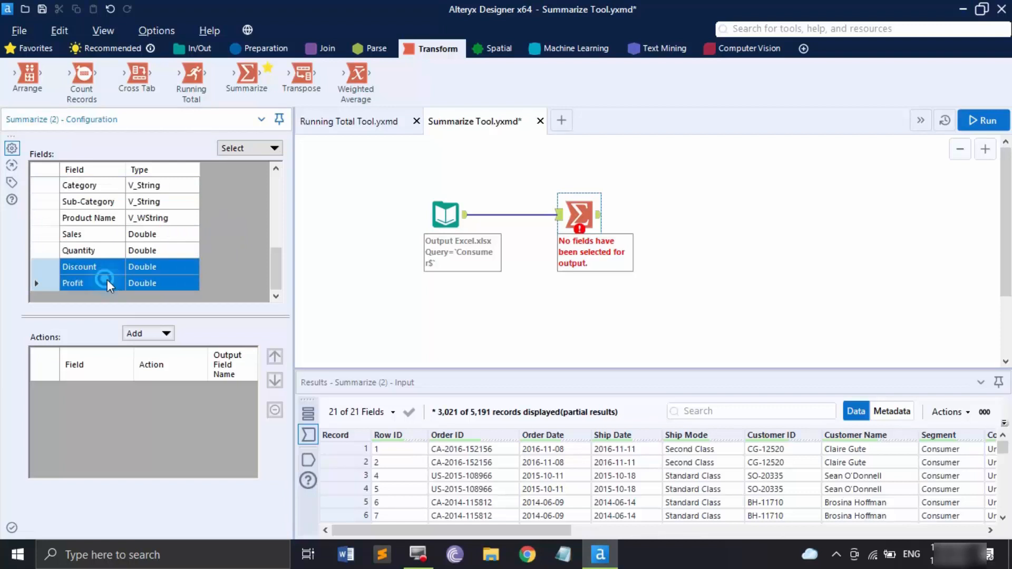
{"action": "left_click", "coordinate": [106, 248], "text": "ctrl"}
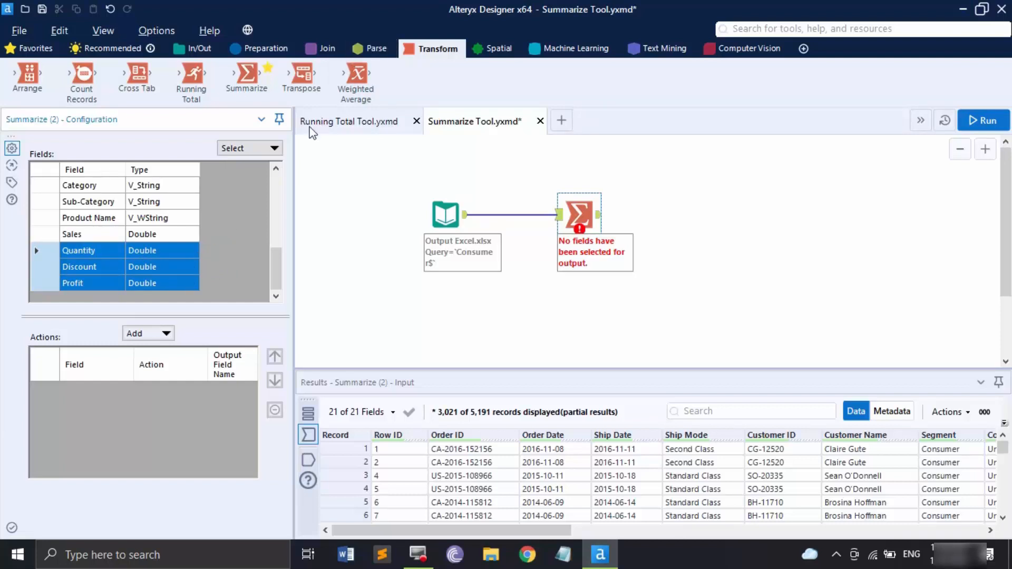
Step: Look through the field selection presets and the full list of fields in the Summarize configuration
{"action": "left_click", "coordinate": [274, 151]}
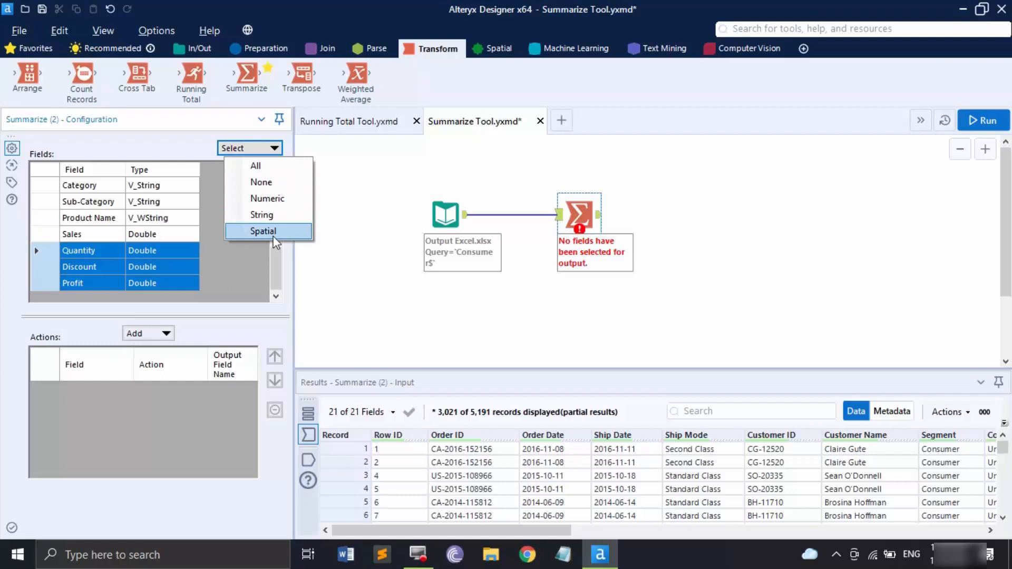
{"action": "scroll", "coordinate": [185, 264], "scroll_direction": "up", "scroll_amount": 5}
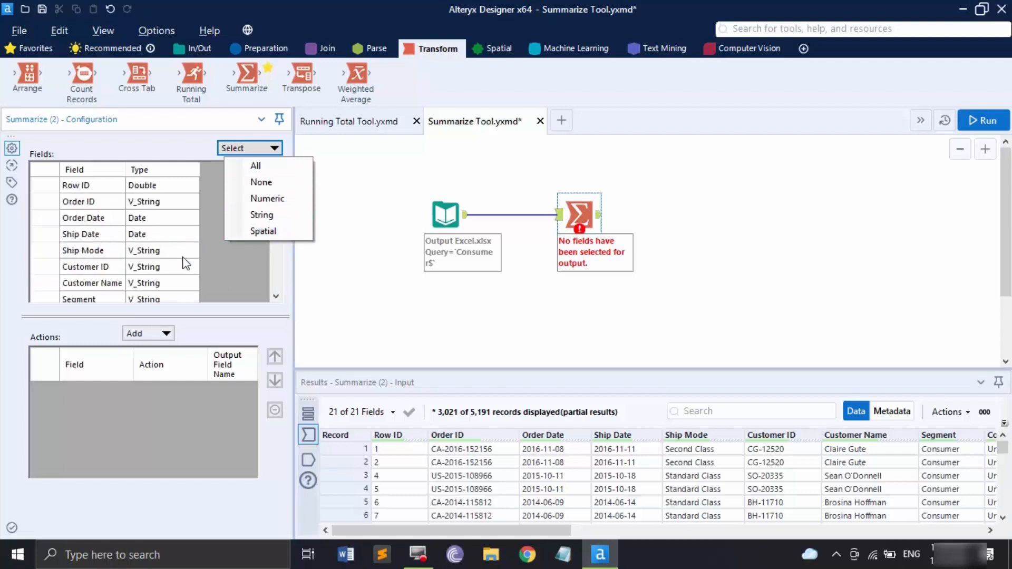
{"action": "left_click", "coordinate": [227, 274]}
{"action": "scroll", "coordinate": [194, 264], "scroll_direction": "down", "scroll_amount": 3}
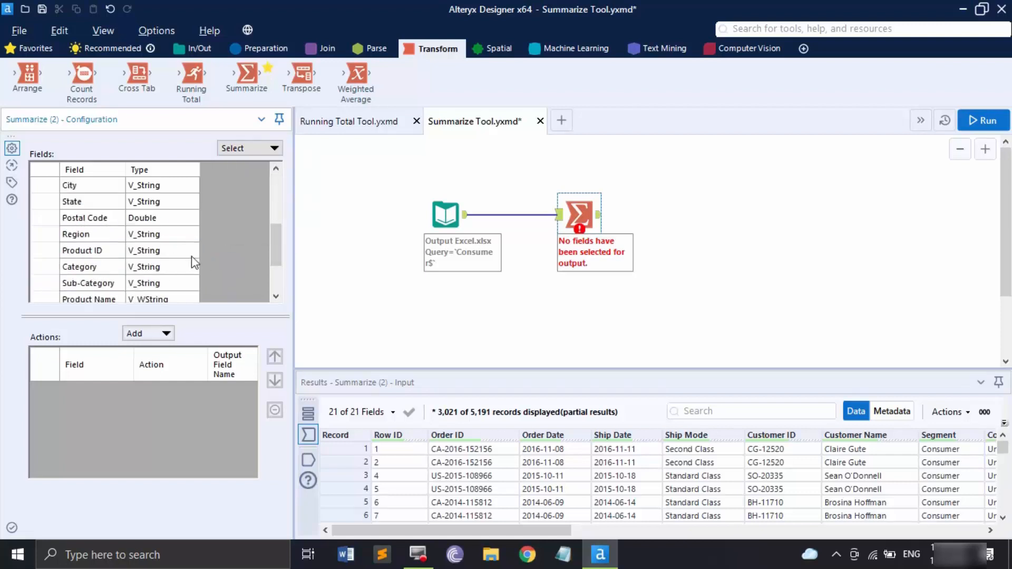
{"action": "scroll", "coordinate": [194, 262], "scroll_direction": "down", "scroll_amount": 2}
{"action": "scroll", "coordinate": [194, 262], "scroll_direction": "up", "scroll_amount": 5}
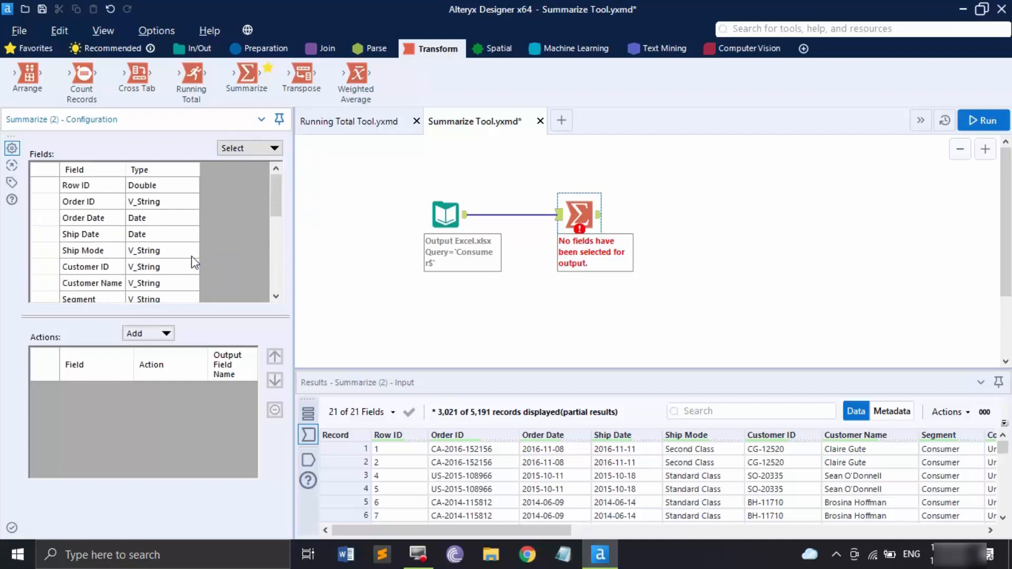
Step: Select all numeric fields in the Summarize configuration with the Numeric preset and check which fields are highlighted
{"action": "left_click", "coordinate": [258, 146]}
{"action": "left_click", "coordinate": [254, 197]}
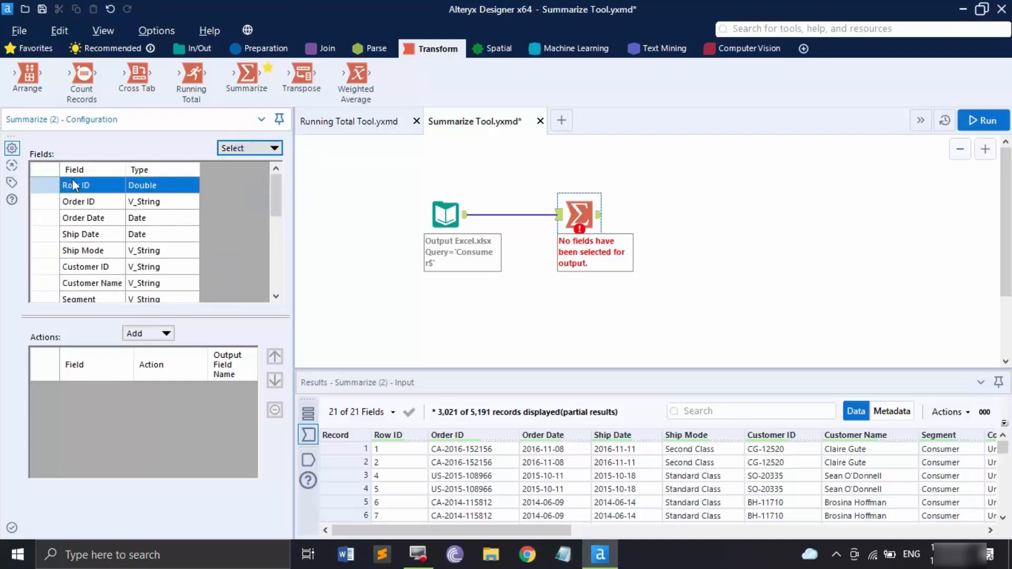
{"action": "scroll", "coordinate": [200, 232], "scroll_direction": "down", "scroll_amount": 4}
{"action": "scroll", "coordinate": [99, 294], "scroll_direction": "down", "scroll_amount": 2}
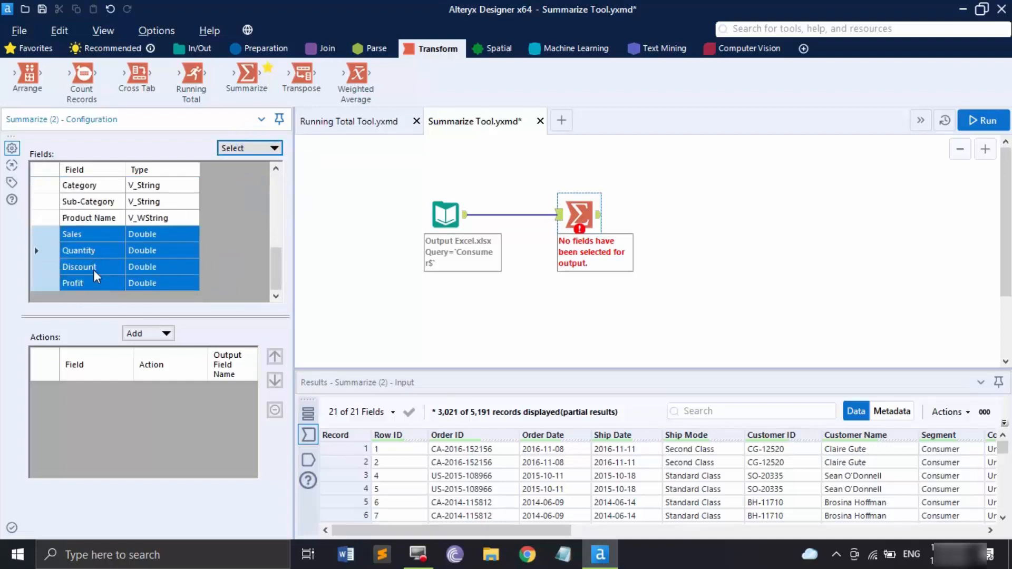
{"action": "scroll", "coordinate": [219, 242], "scroll_direction": "up", "scroll_amount": 5}
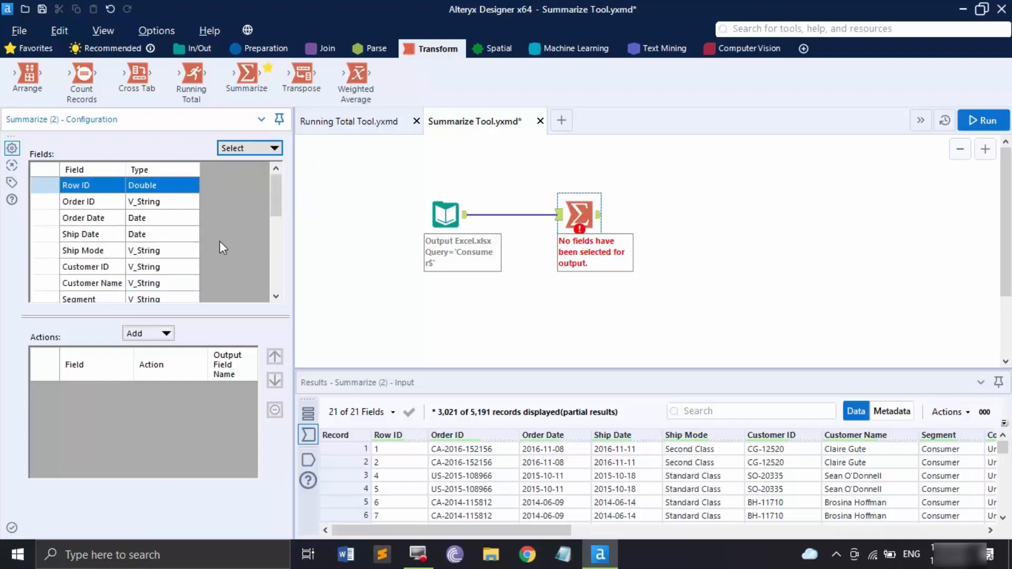
Step: Review the actions that can be added for a field, including the Finance, Numeric, String and Behavior Analysis groups
{"action": "left_click", "coordinate": [152, 333]}
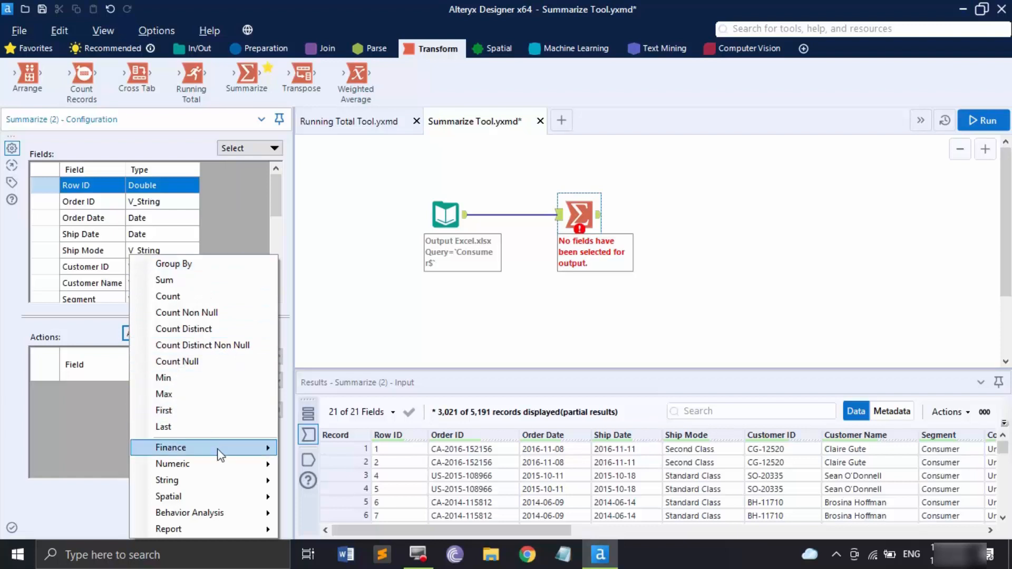
{"action": "mouse_move", "coordinate": [219, 452]}
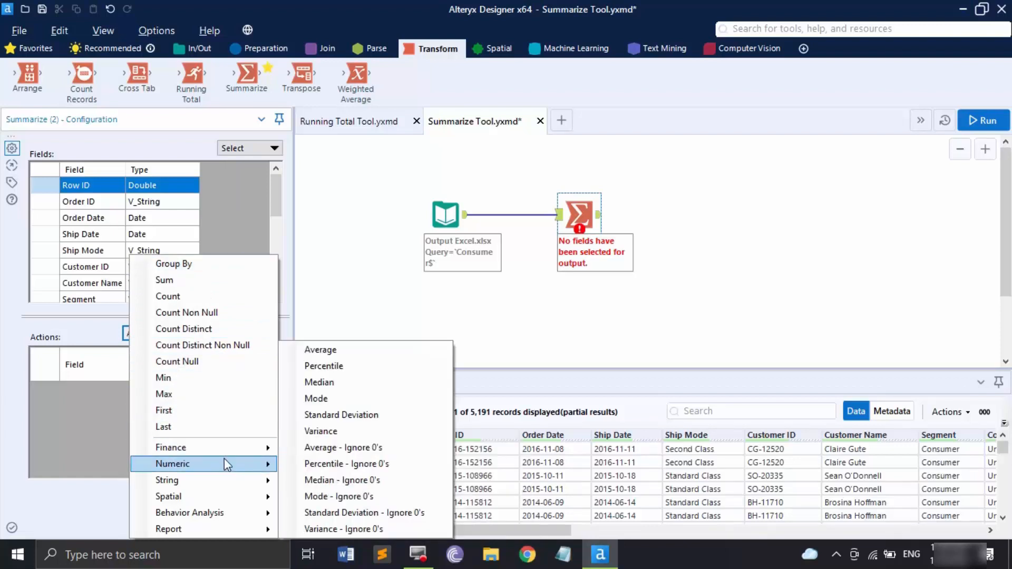
{"action": "mouse_move", "coordinate": [226, 486]}
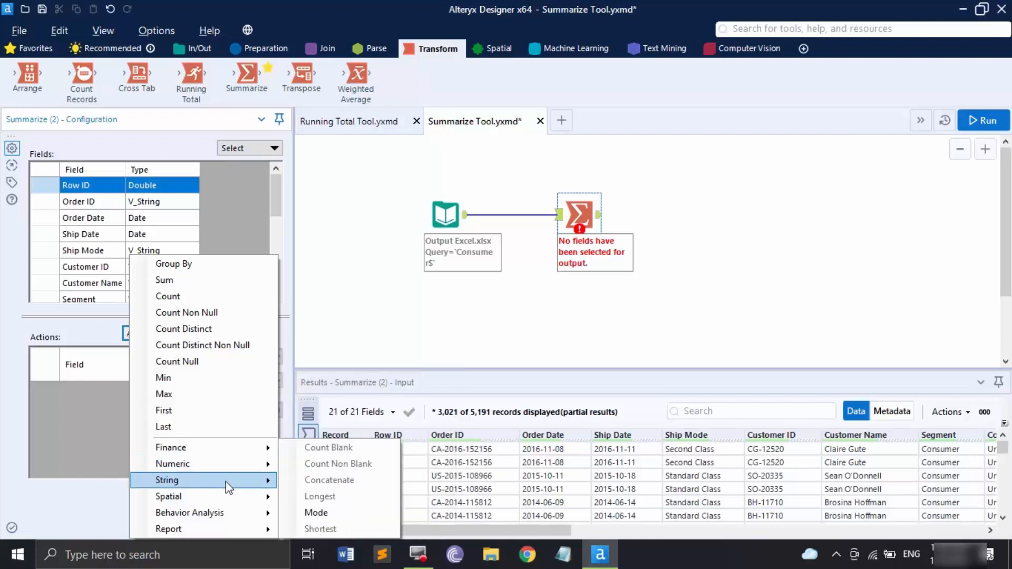
{"action": "mouse_move", "coordinate": [232, 519]}
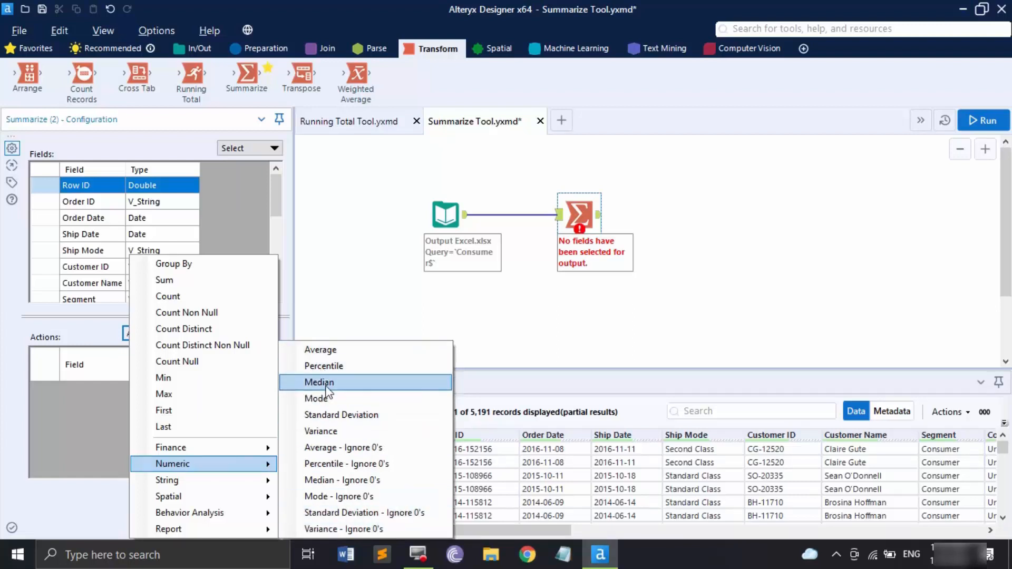
{"action": "left_click", "coordinate": [216, 211]}
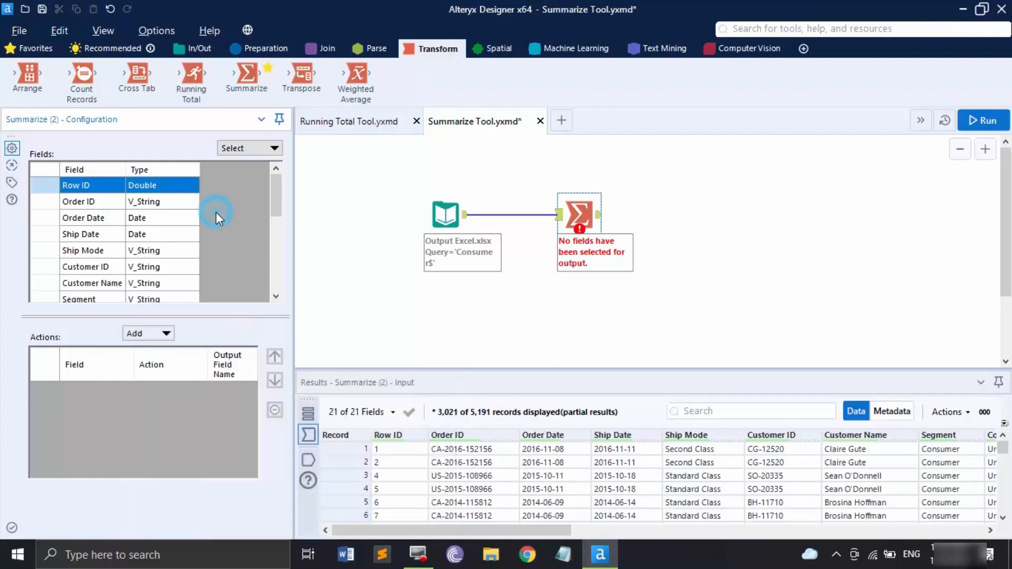
Step: Clear the field selection in the Summarize configuration with the None preset
{"action": "left_click", "coordinate": [241, 150]}
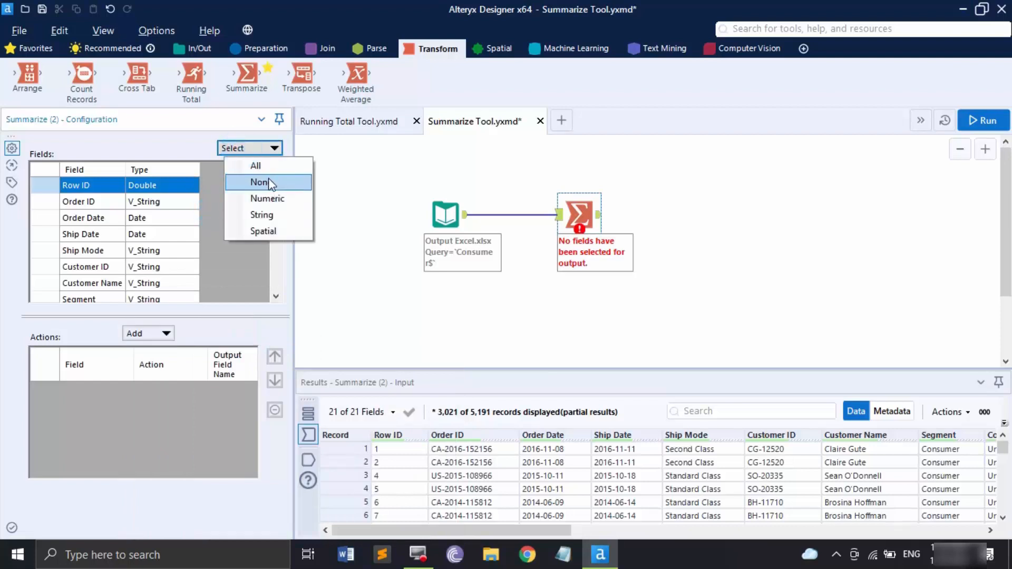
{"action": "left_click", "coordinate": [260, 182]}
{"action": "scroll", "coordinate": [228, 234], "scroll_direction": "down", "scroll_amount": 5}
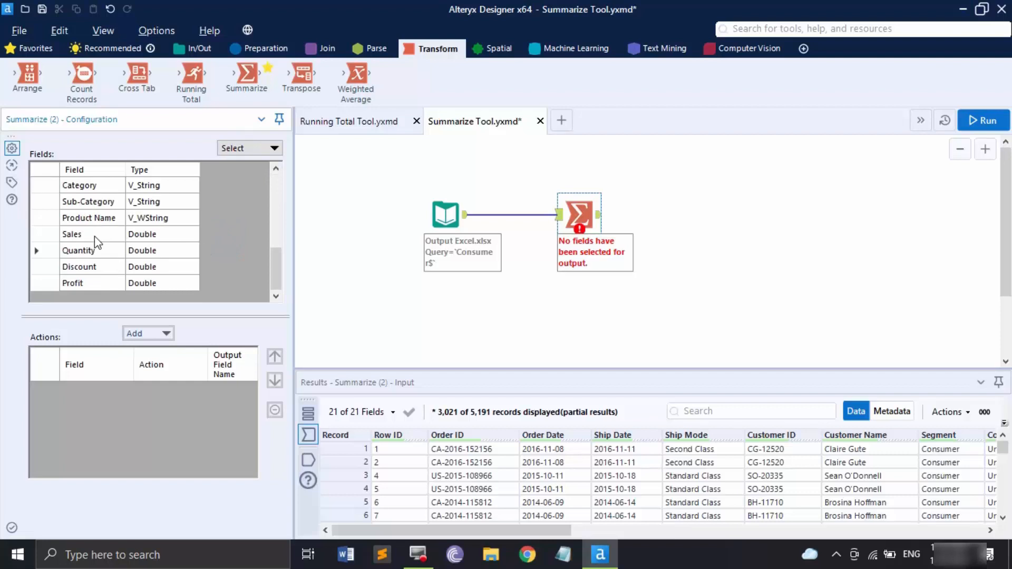
{"action": "scroll", "coordinate": [100, 236], "scroll_direction": "up", "scroll_amount": 5}
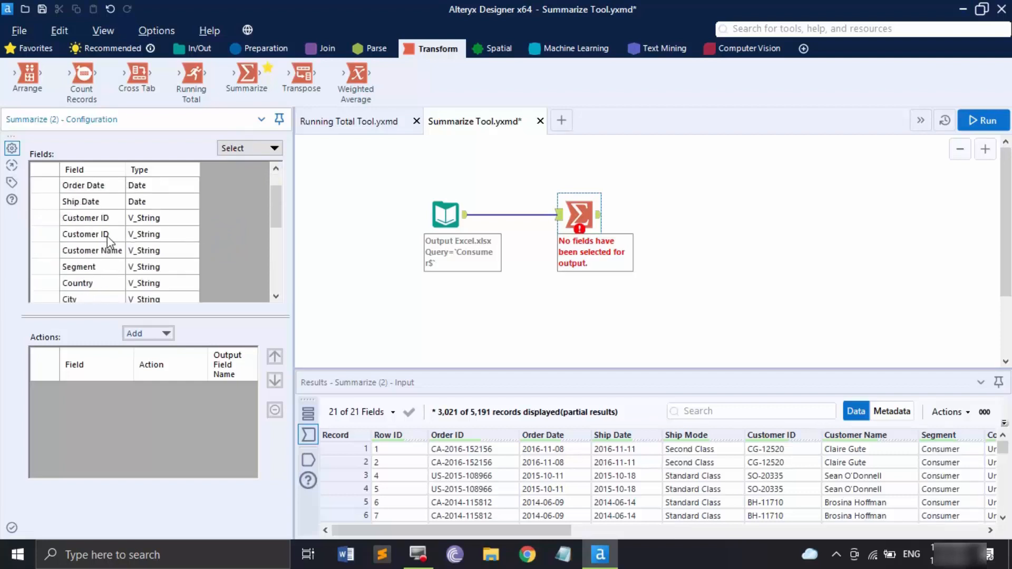
{"action": "left_click", "coordinate": [228, 147]}
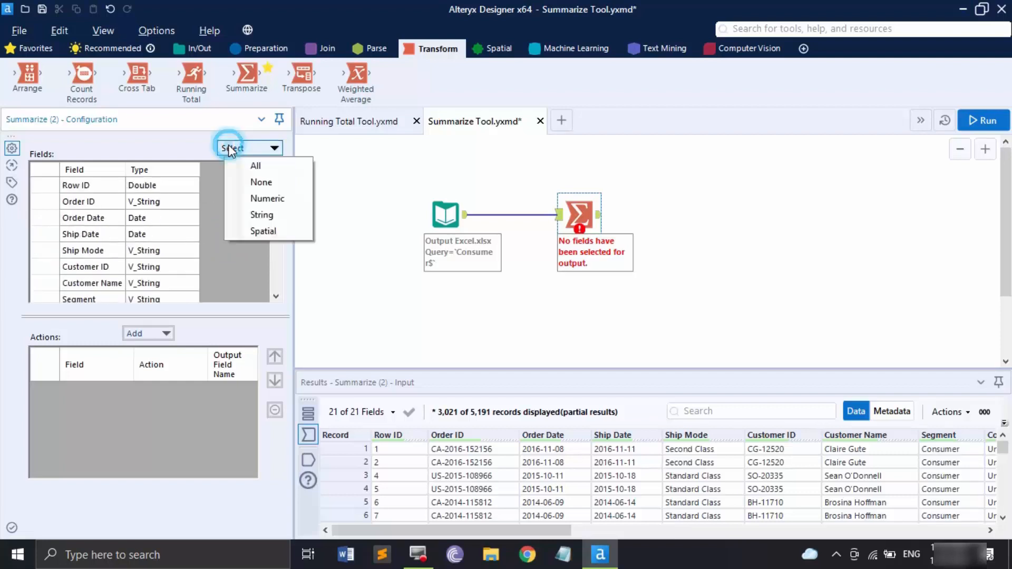
{"action": "left_click", "coordinate": [216, 256]}
Step: Select the Sales, Quantity, Discount and Profit fields and add a Percentile action for each of them
{"action": "scroll", "coordinate": [217, 258], "scroll_direction": "down", "scroll_amount": 5}
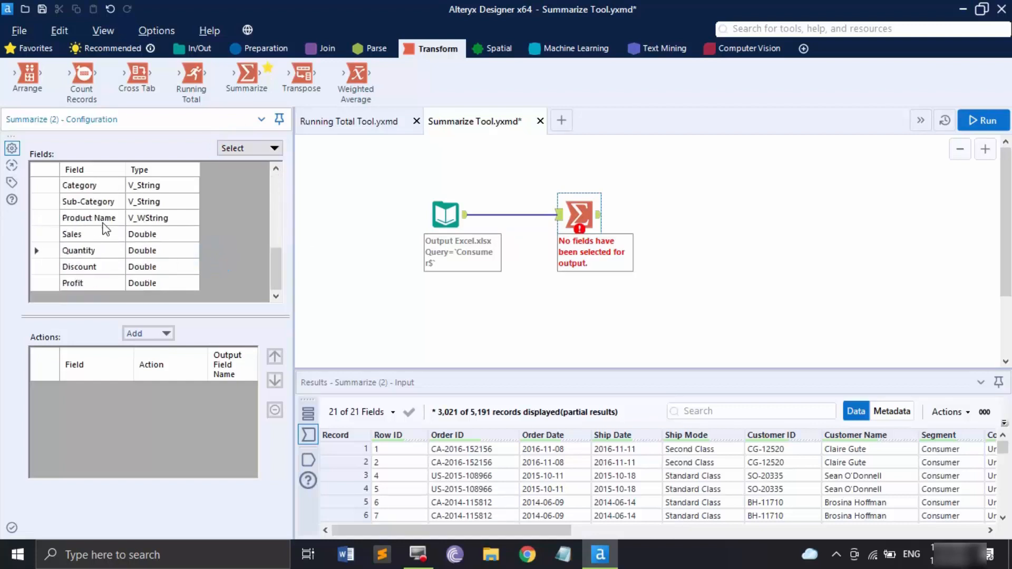
{"action": "left_click", "coordinate": [92, 238]}
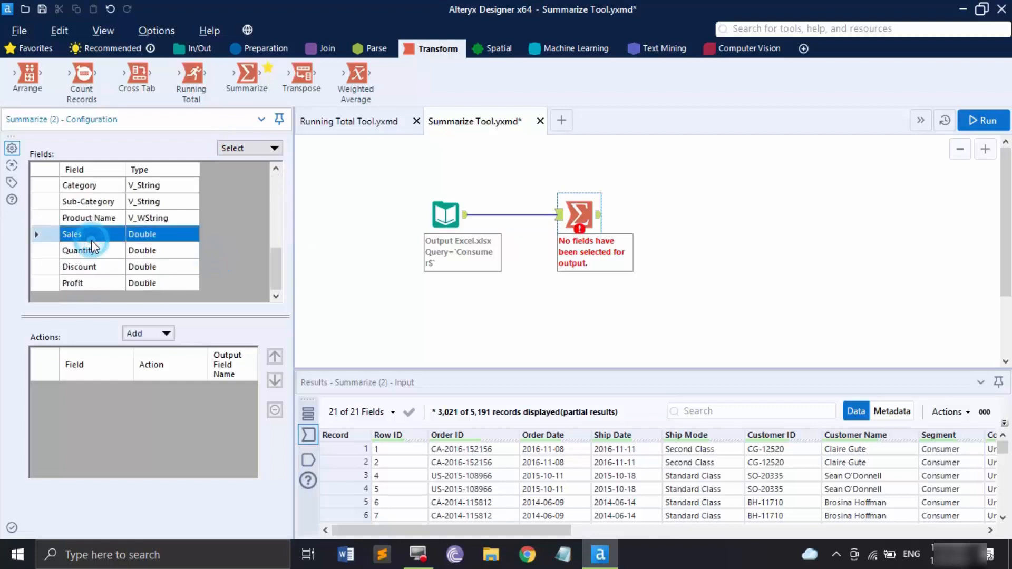
{"action": "left_click", "coordinate": [101, 283], "text": "shift"}
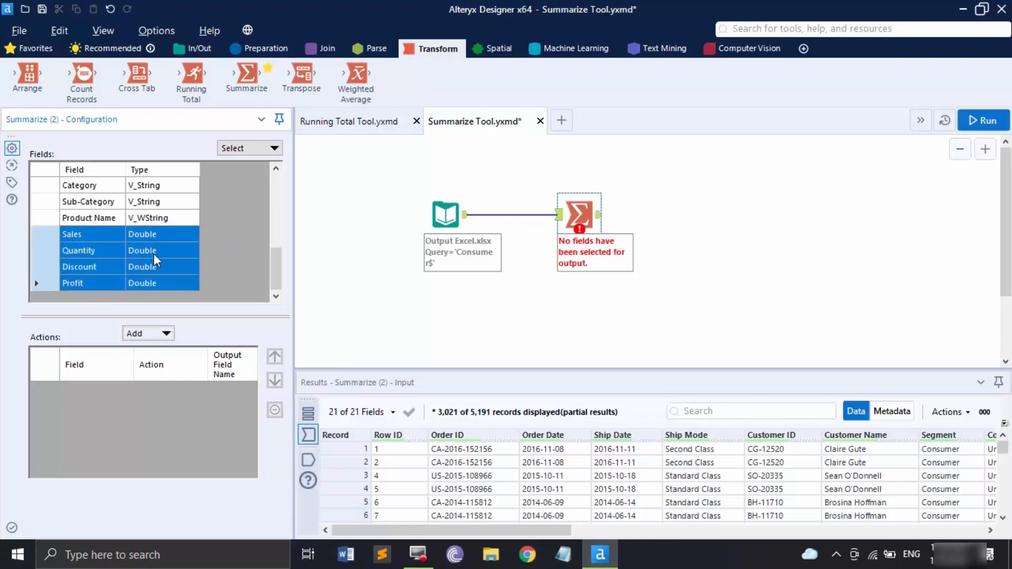
{"action": "left_click", "coordinate": [148, 334]}
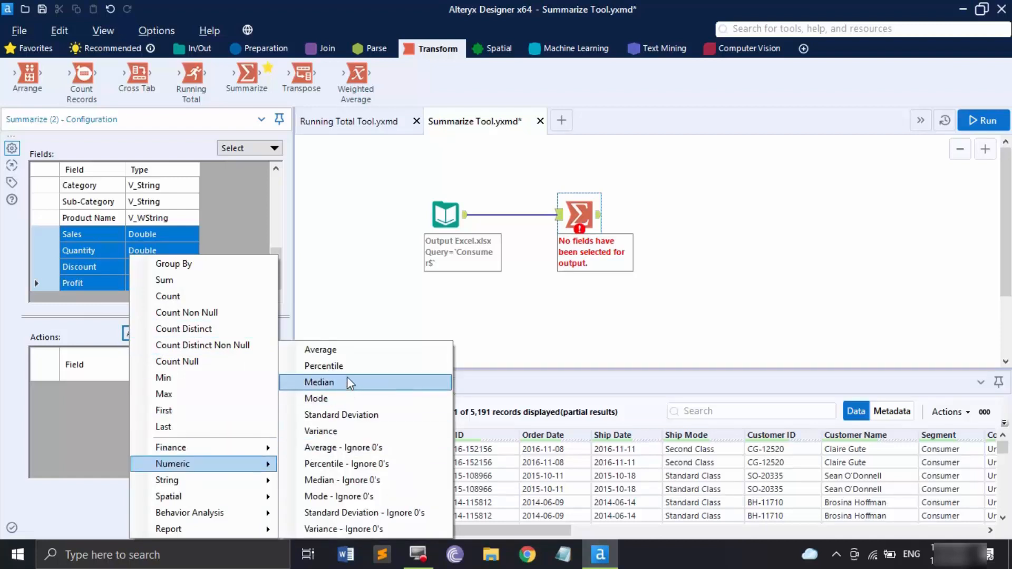
{"action": "left_click", "coordinate": [345, 373]}
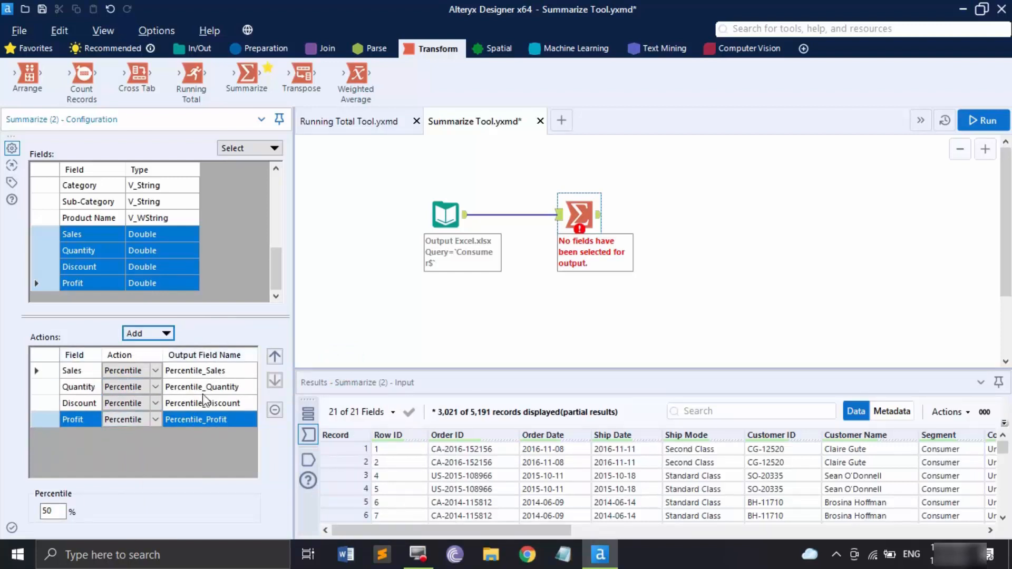
{"action": "left_click", "coordinate": [237, 424]}
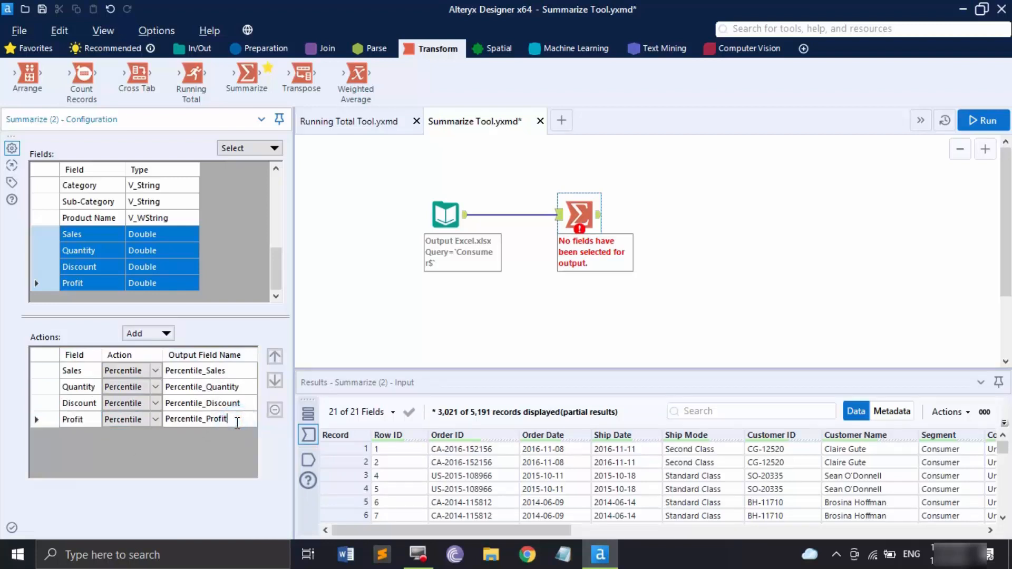
Step: Set the summarize actions to Max for Sales, Min for Quantity, Percentile for Discount and Sum for Profit
{"action": "left_click", "coordinate": [158, 372]}
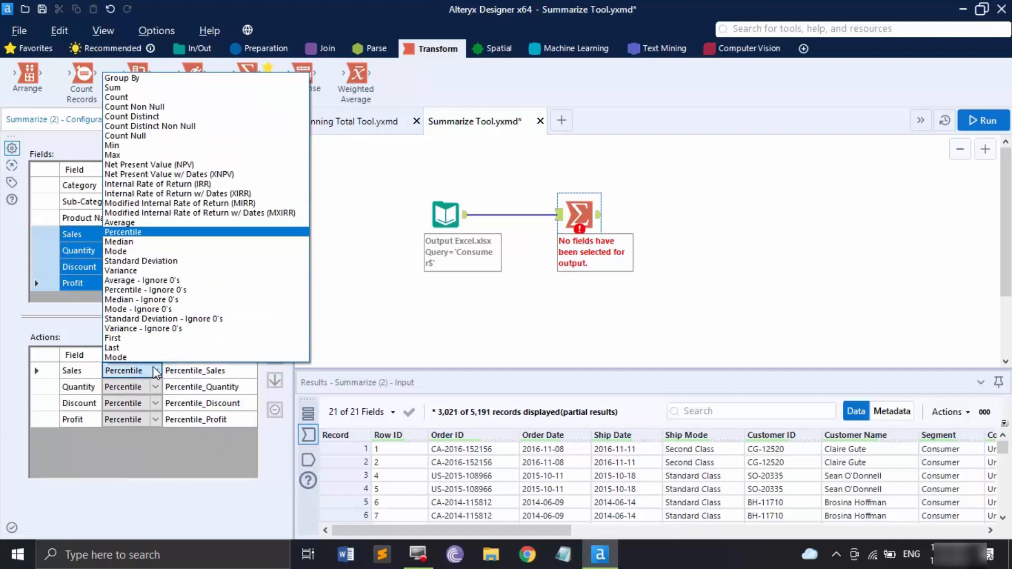
{"action": "left_click", "coordinate": [118, 154]}
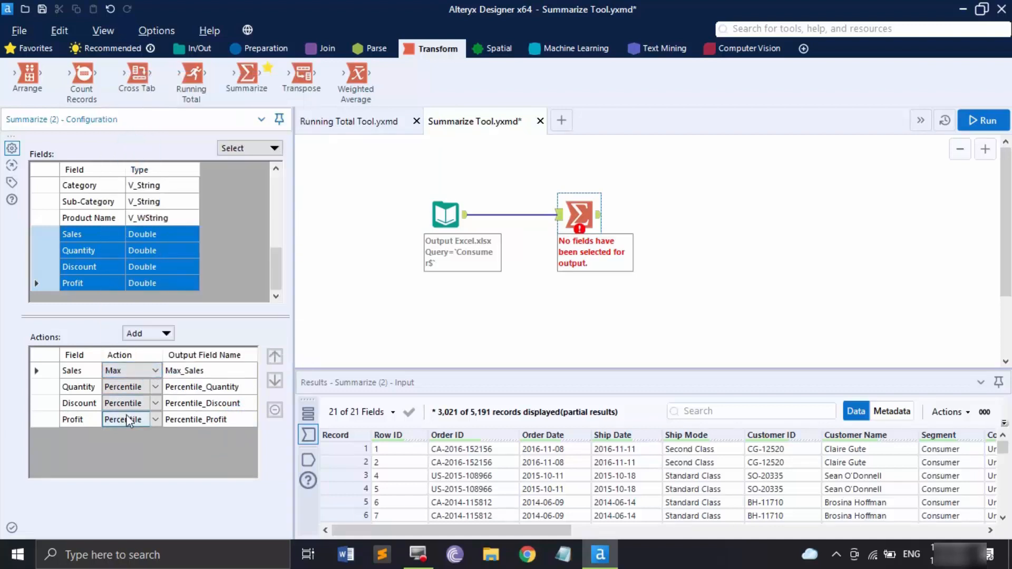
{"action": "left_click", "coordinate": [155, 386]}
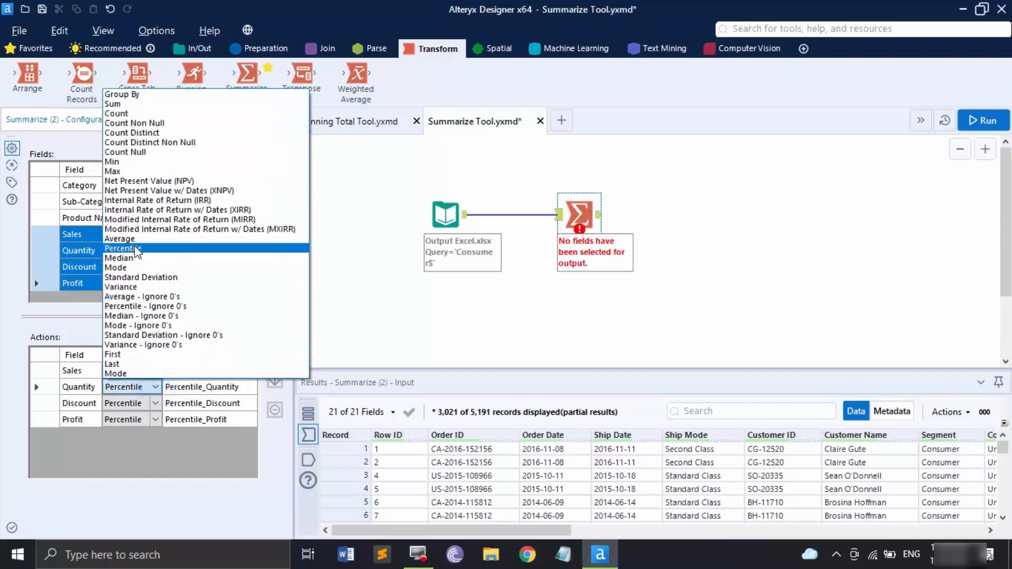
{"action": "left_click", "coordinate": [135, 252]}
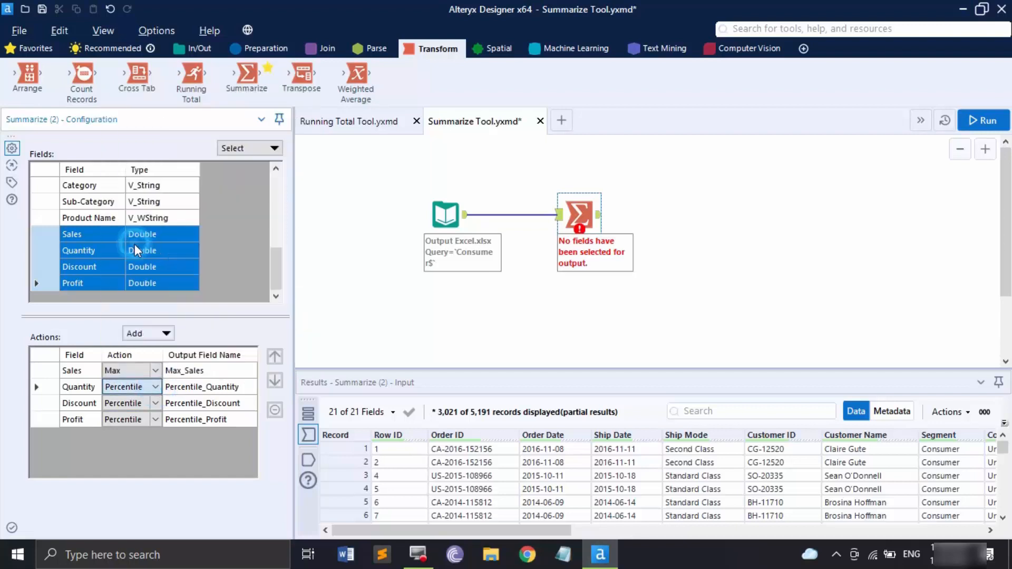
{"action": "left_click", "coordinate": [156, 403]}
{"action": "left_click", "coordinate": [136, 265]}
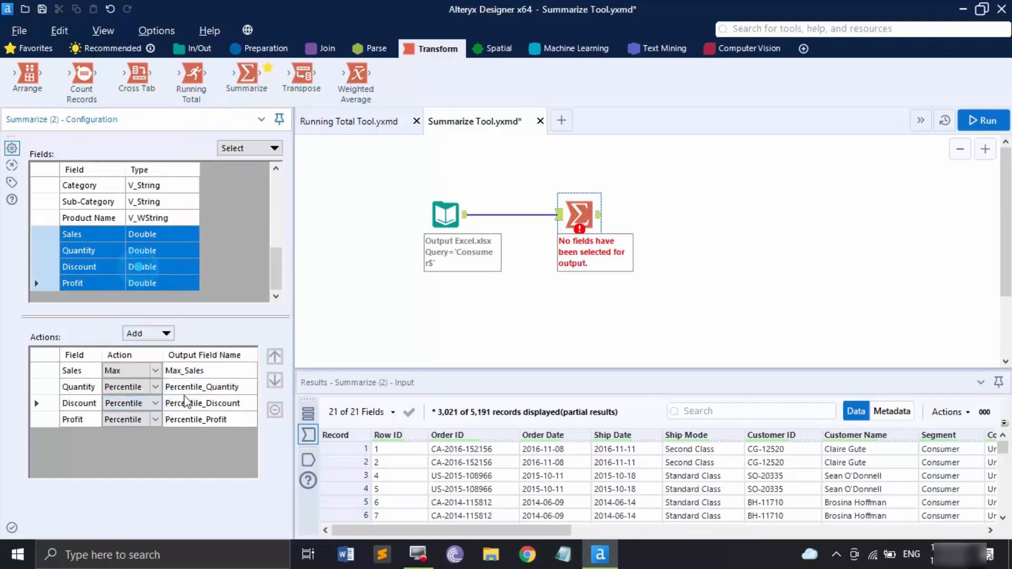
{"action": "left_click", "coordinate": [155, 387]}
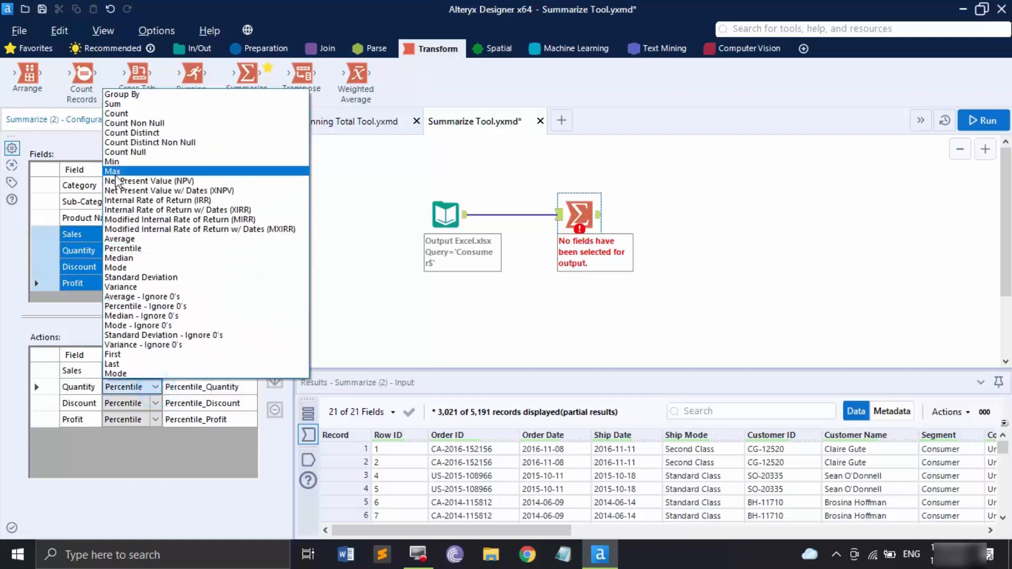
{"action": "left_click", "coordinate": [119, 162]}
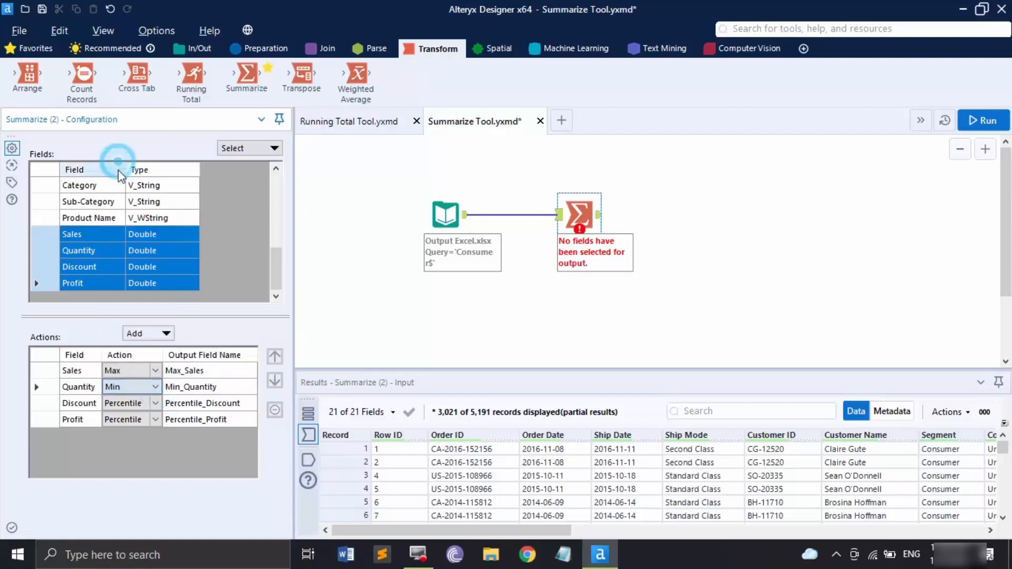
{"action": "left_click", "coordinate": [156, 420]}
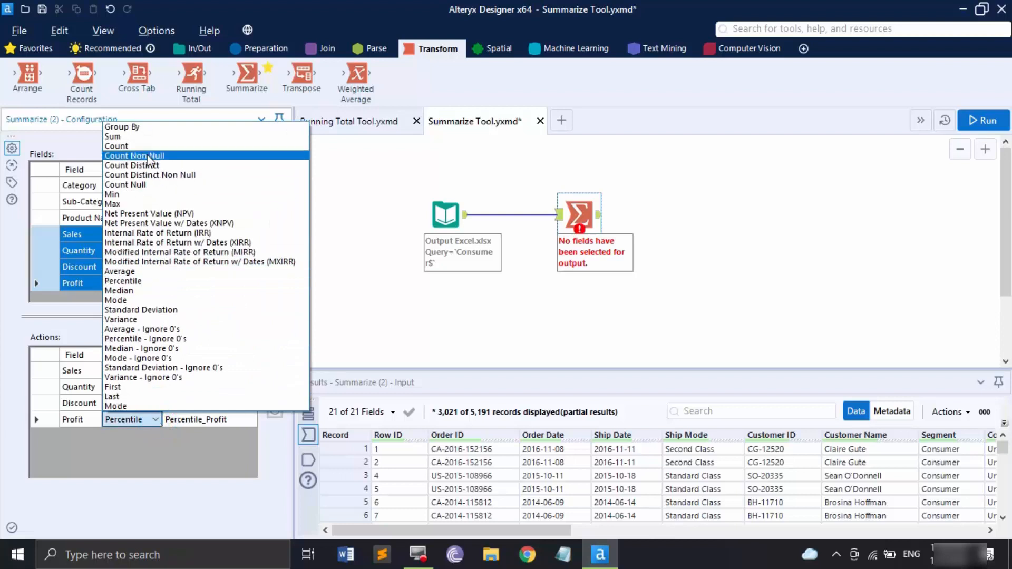
{"action": "left_click", "coordinate": [140, 137]}
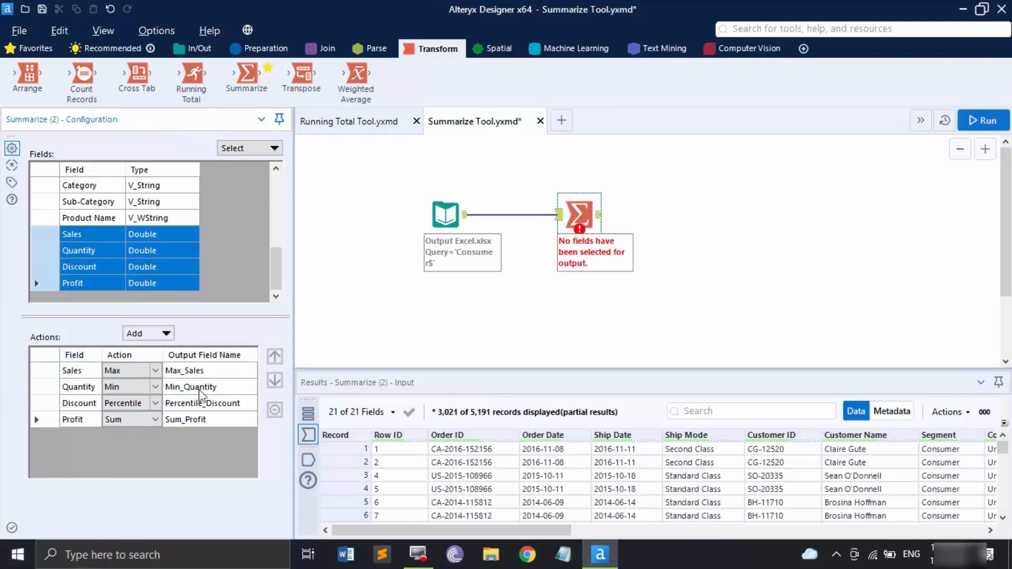
Step: Run the workflow and display the Summarize tool's output data
{"action": "left_click", "coordinate": [993, 123]}
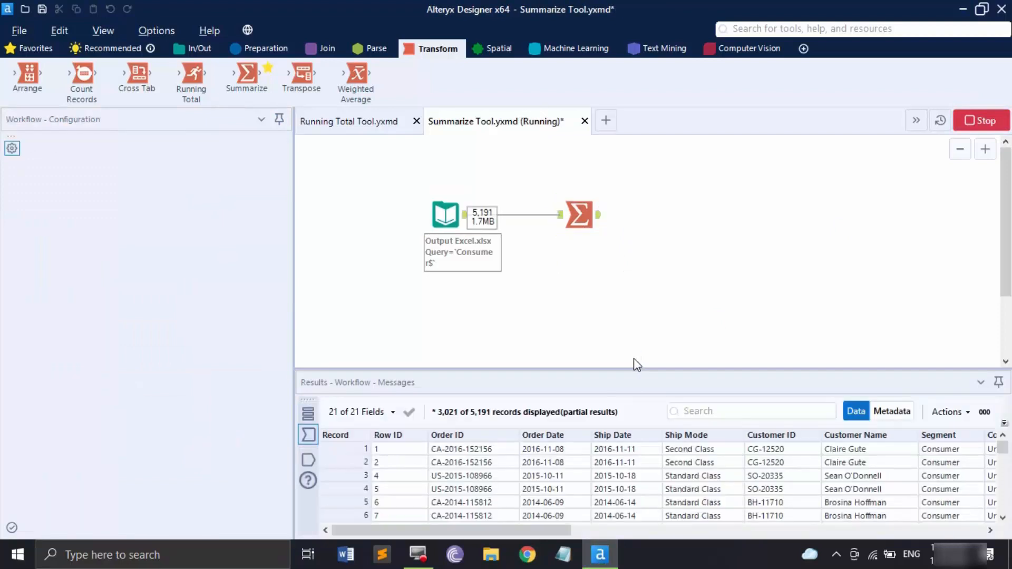
{"action": "left_click", "coordinate": [309, 460]}
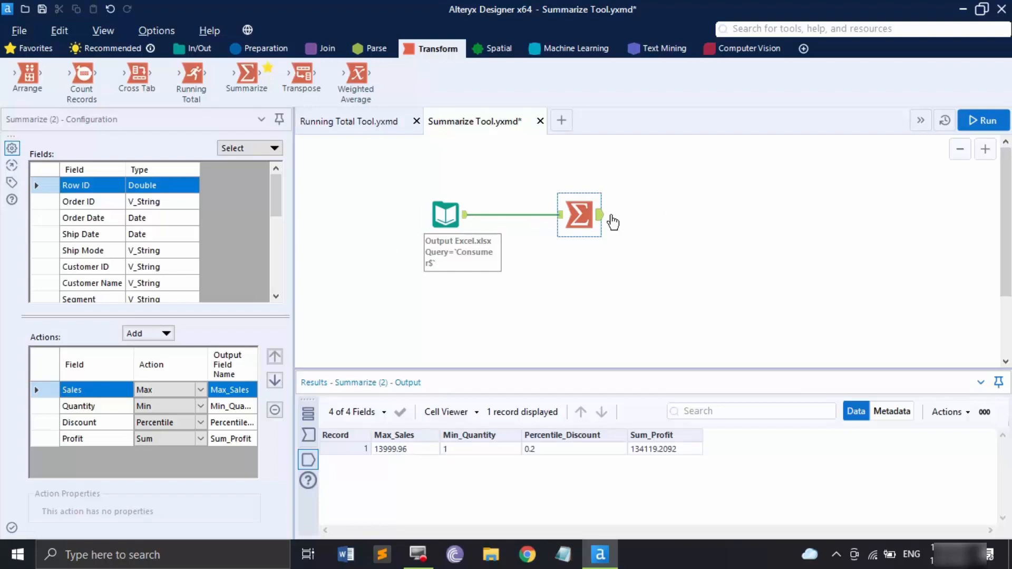
Step: Copy the connected Input Data and Summarize tools from the Summarize Tool workflow into a new workflow
{"action": "left_click_drag", "start_coordinate": [388, 175], "coordinate": [655, 247]}
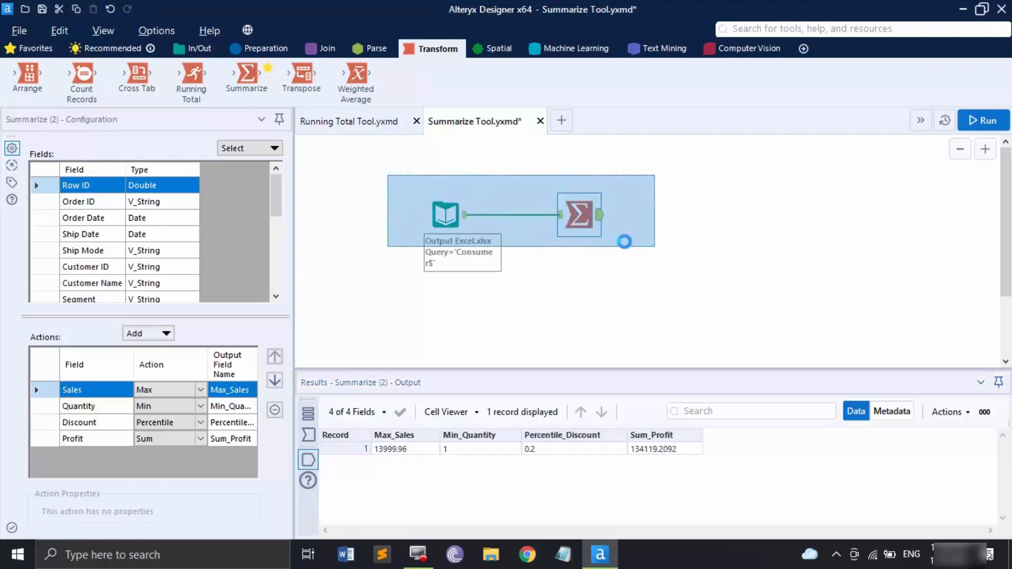
{"action": "right_click", "coordinate": [577, 209]}
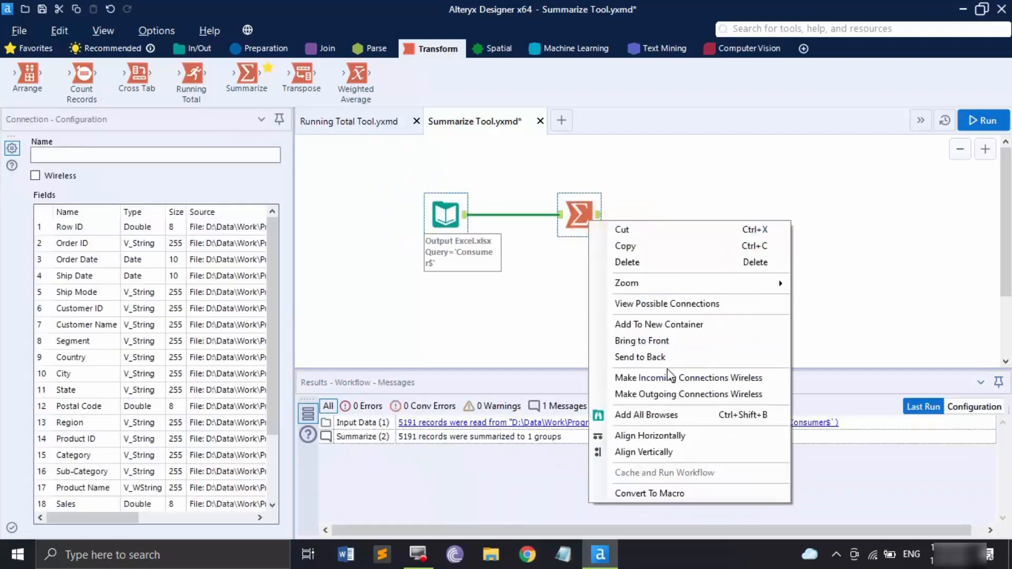
{"action": "left_click", "coordinate": [628, 244]}
{"action": "left_click", "coordinate": [561, 119]}
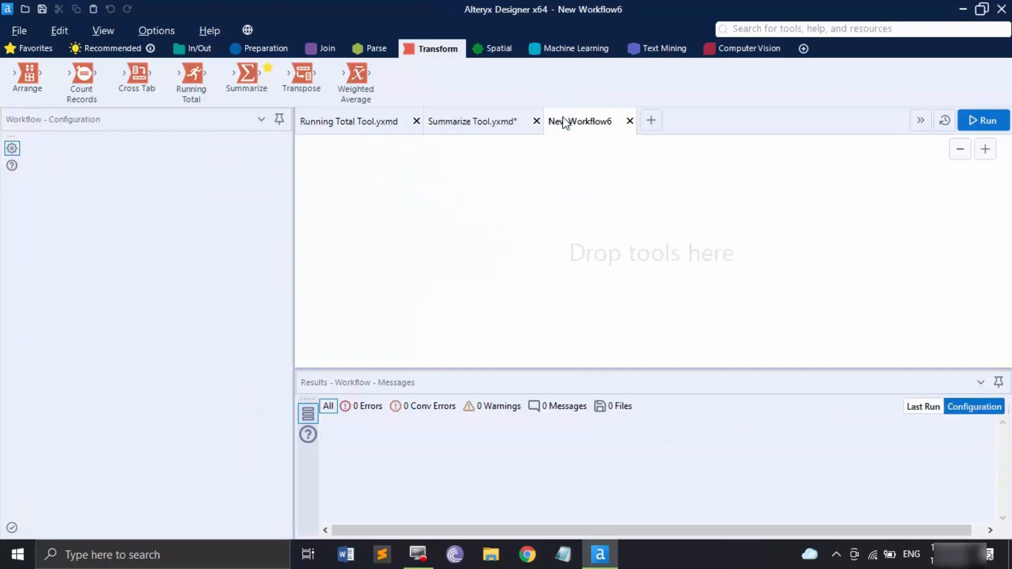
{"action": "key", "text": "ctrl+v"}
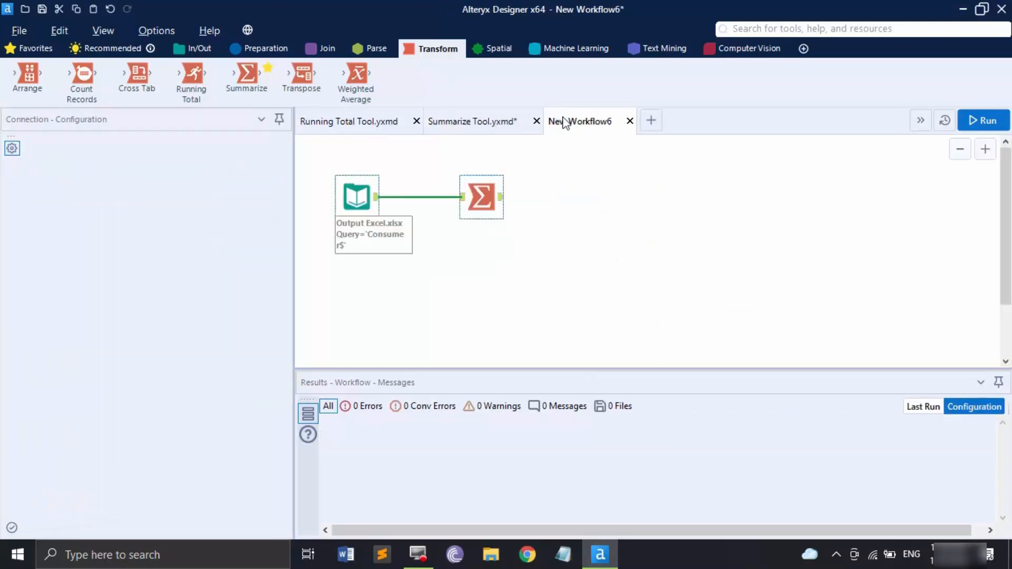
{"action": "left_click", "coordinate": [491, 275]}
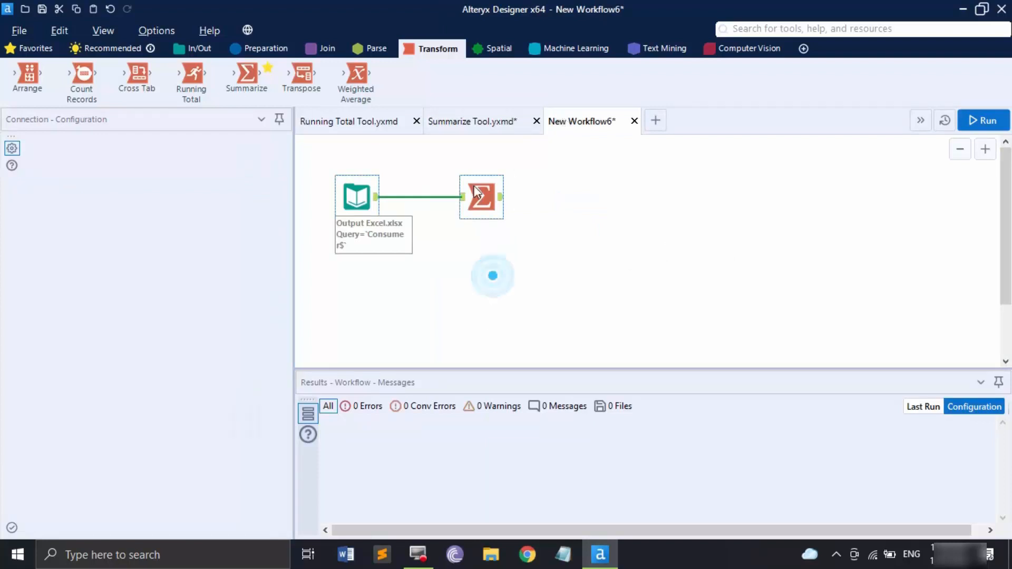
Step: Select all string fields in the copied Summarize tool and add a Count action for each of them
{"action": "left_click", "coordinate": [478, 190]}
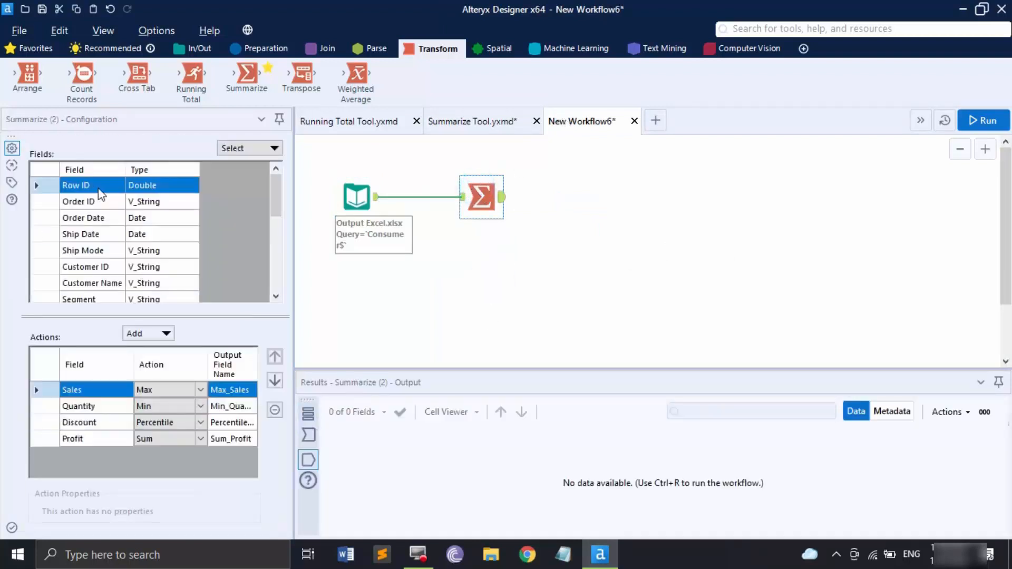
{"action": "left_click", "coordinate": [253, 148]}
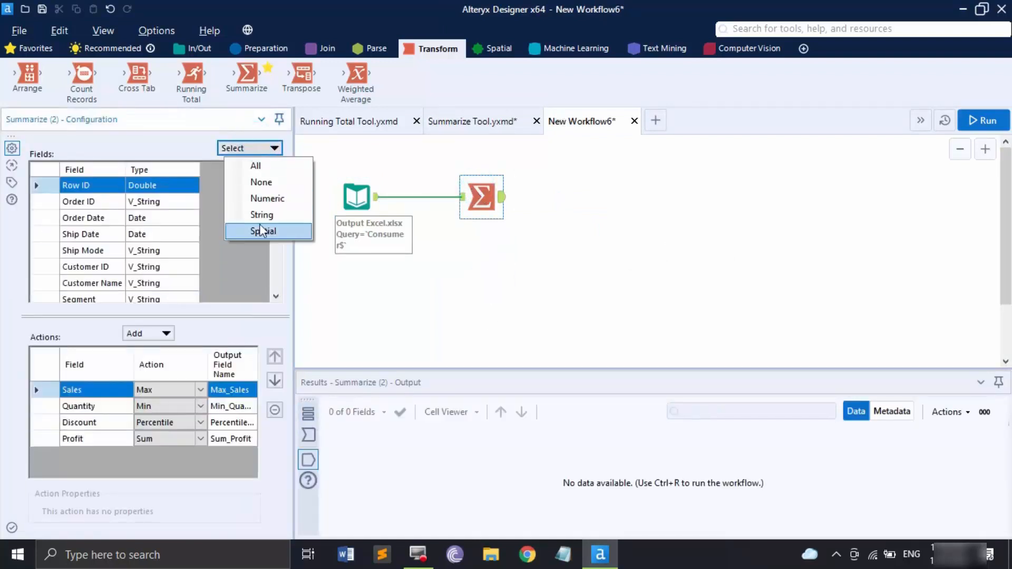
{"action": "left_click", "coordinate": [258, 215]}
{"action": "scroll", "coordinate": [213, 222], "scroll_direction": "down", "scroll_amount": 5}
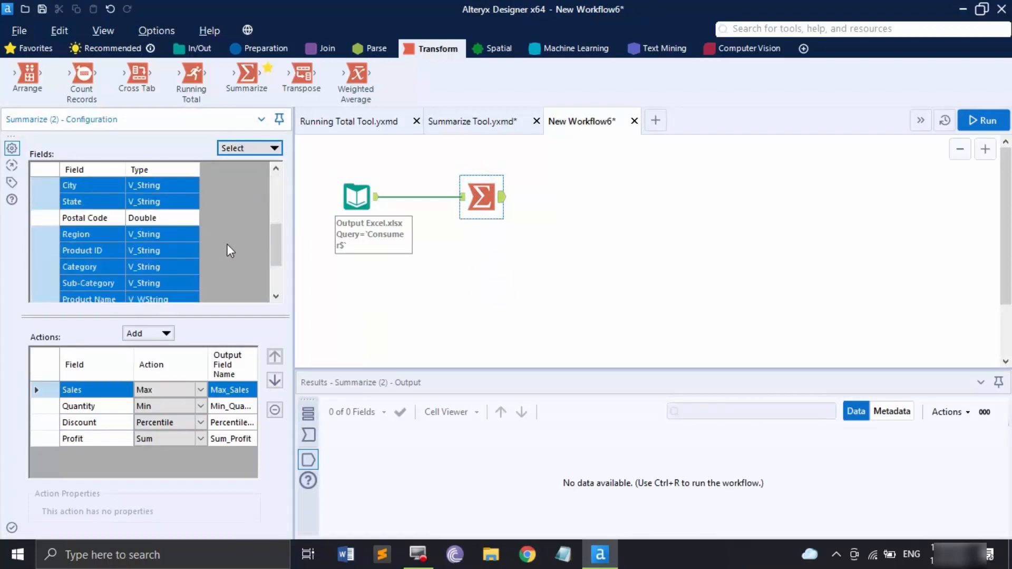
{"action": "left_click", "coordinate": [160, 333]}
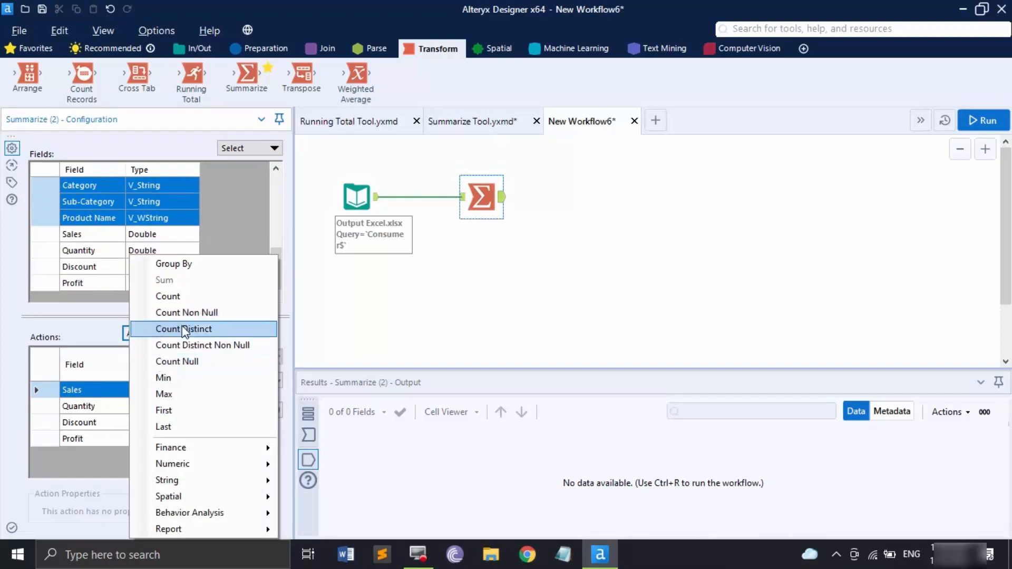
{"action": "left_click", "coordinate": [182, 296]}
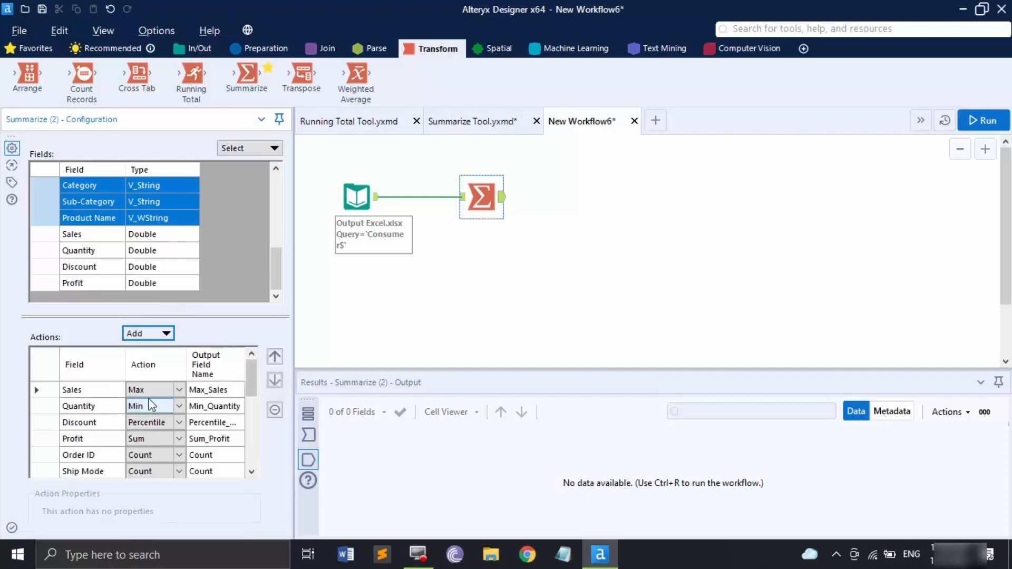
Step: Remove the Sales, Quantity, Discount and Profit actions from the Summarize configuration
{"action": "left_click", "coordinate": [69, 389]}
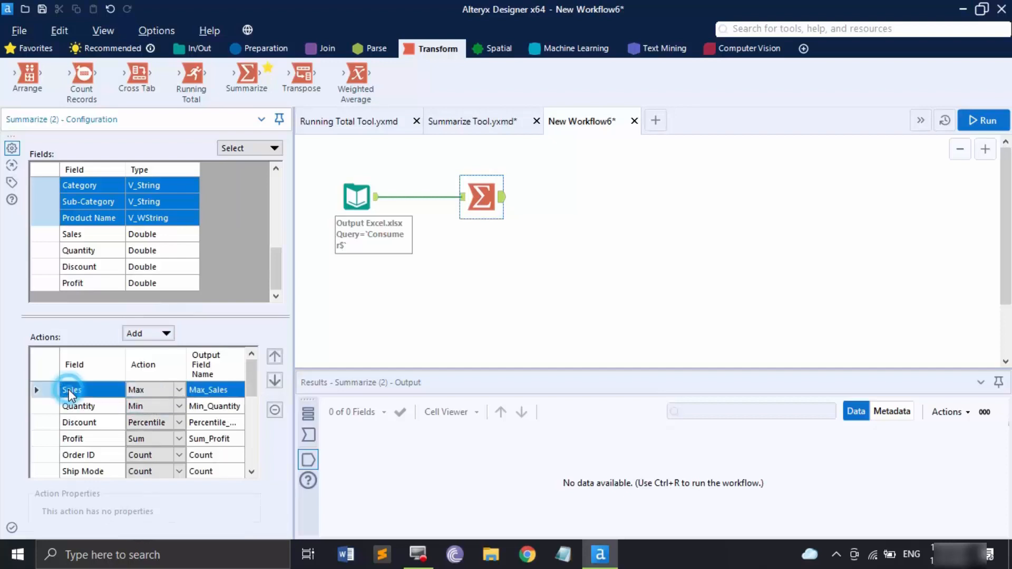
{"action": "left_click", "coordinate": [274, 411]}
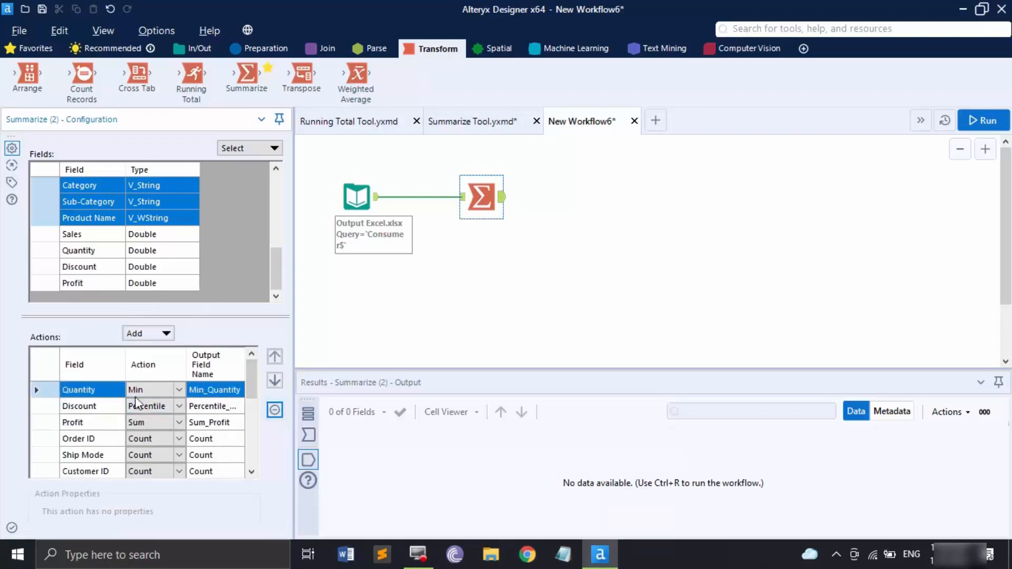
{"action": "left_click", "coordinate": [273, 411]}
{"action": "left_click", "coordinate": [273, 411]}
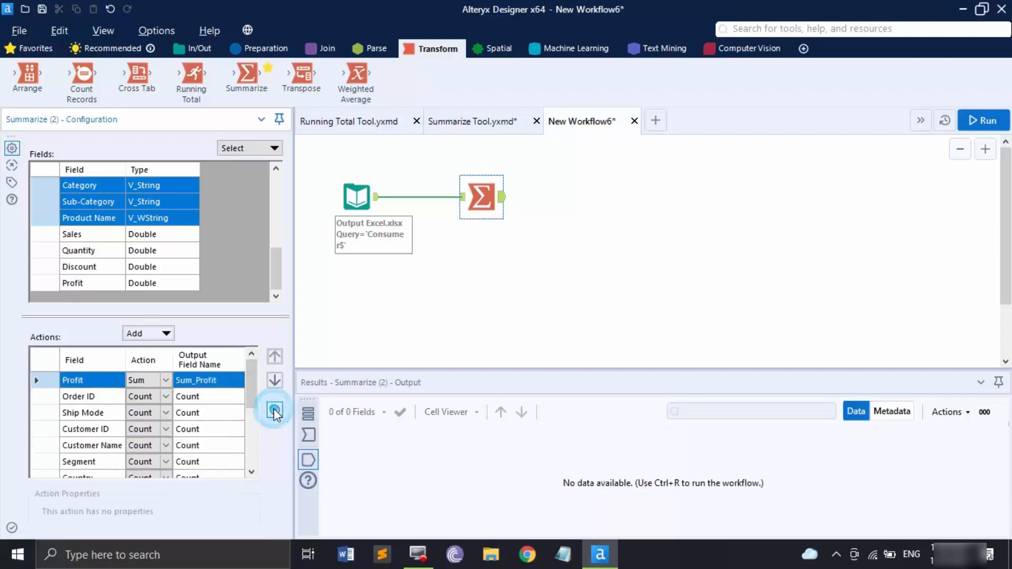
{"action": "left_click", "coordinate": [274, 410]}
Step: Set the summarize action to Count Distinct for both Category and Sub-Category
{"action": "scroll", "coordinate": [183, 421], "scroll_direction": "down", "scroll_amount": 3}
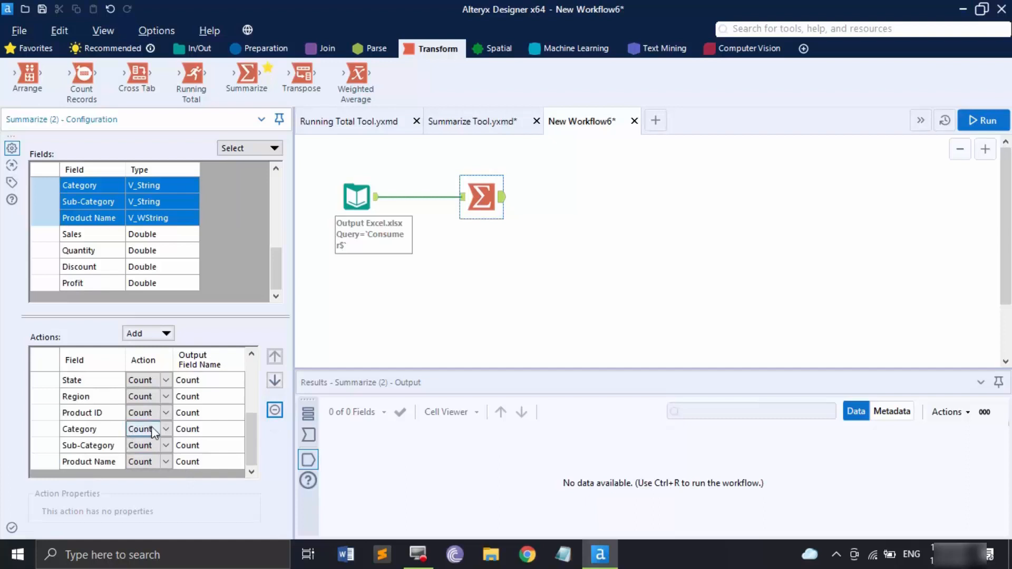
{"action": "left_click", "coordinate": [165, 431]}
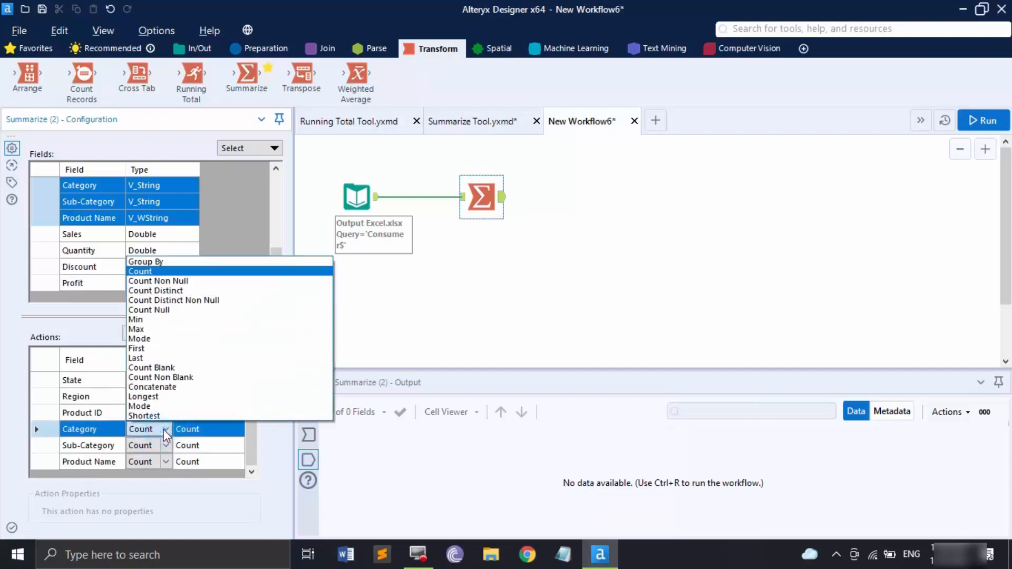
{"action": "left_click", "coordinate": [171, 297]}
{"action": "left_click", "coordinate": [165, 446]}
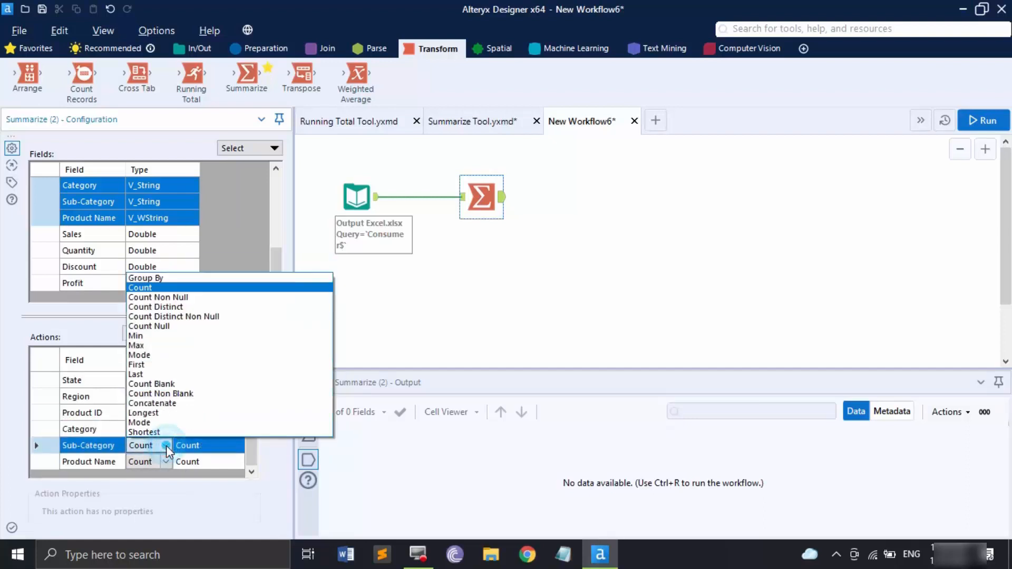
{"action": "left_click", "coordinate": [174, 308]}
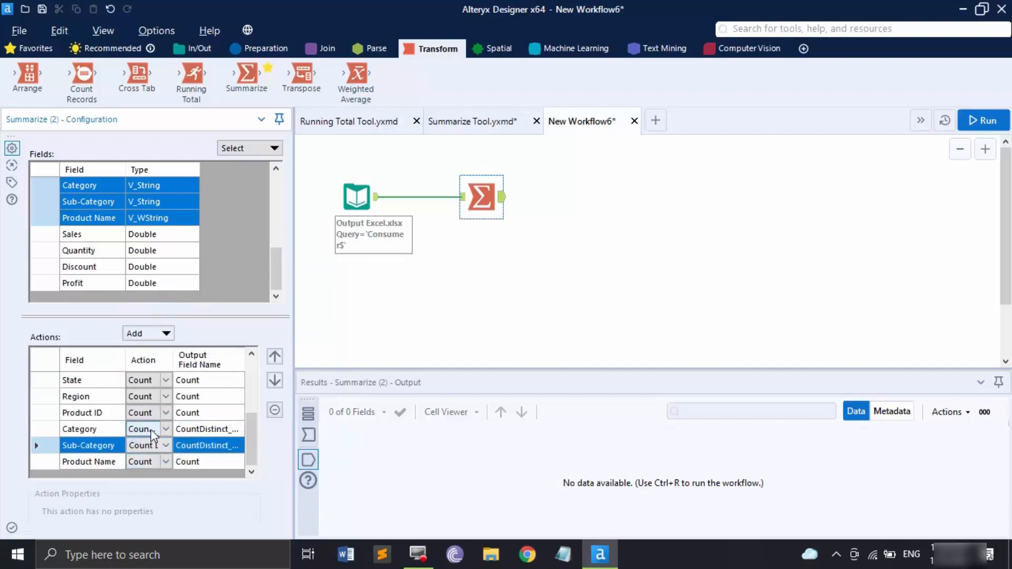
Step: Set the summarize actions to Count Non Null for Segment and Count Null for Country
{"action": "scroll", "coordinate": [153, 413], "scroll_direction": "up", "scroll_amount": 1}
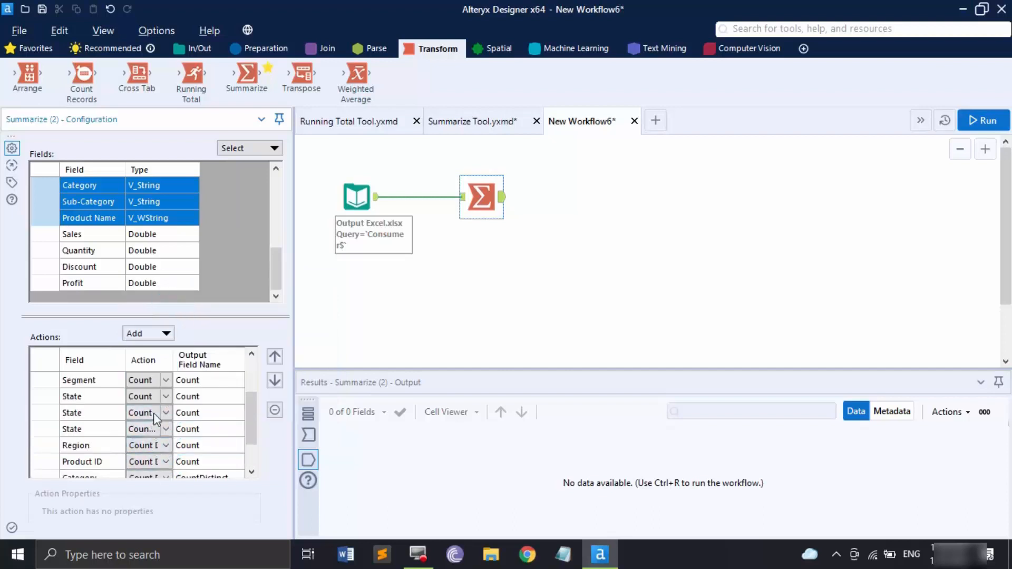
{"action": "left_click", "coordinate": [166, 380]}
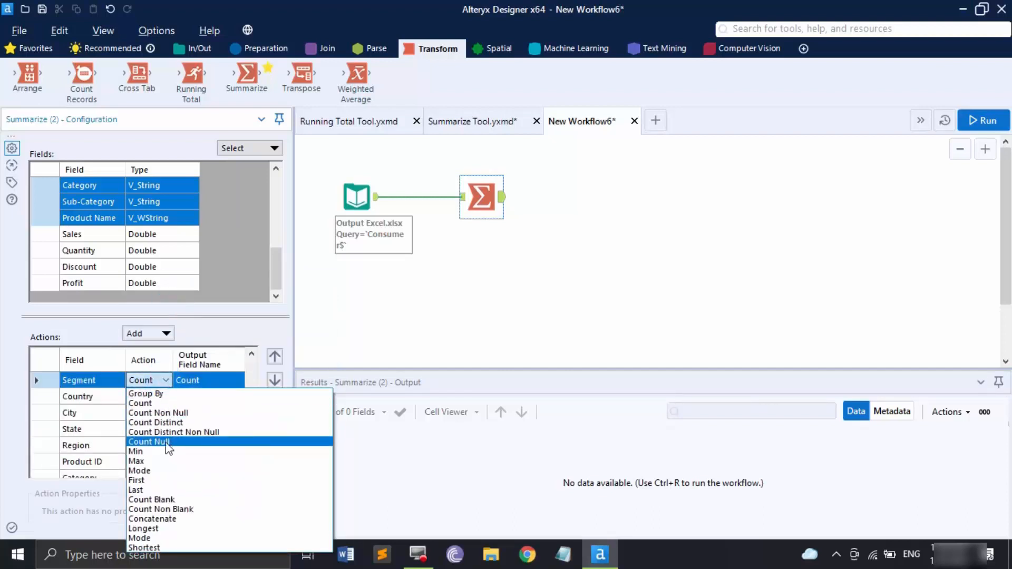
{"action": "left_click", "coordinate": [169, 412]}
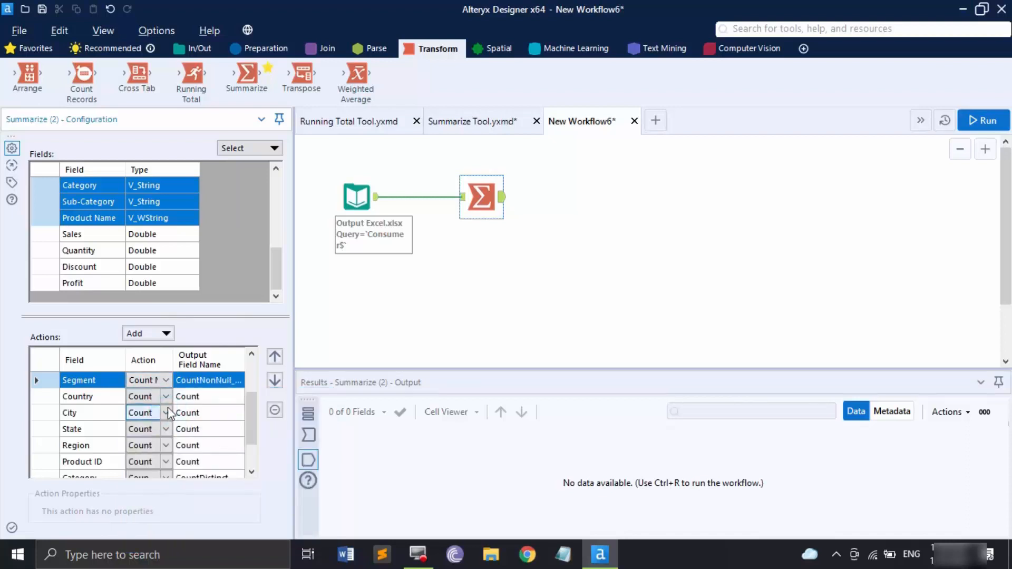
{"action": "left_click", "coordinate": [165, 396]}
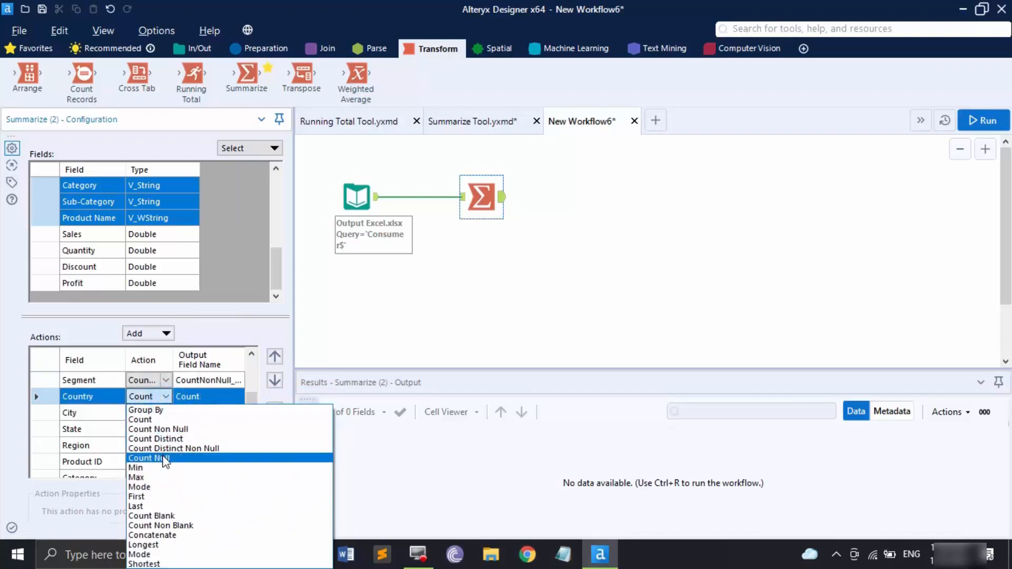
{"action": "left_click", "coordinate": [165, 458]}
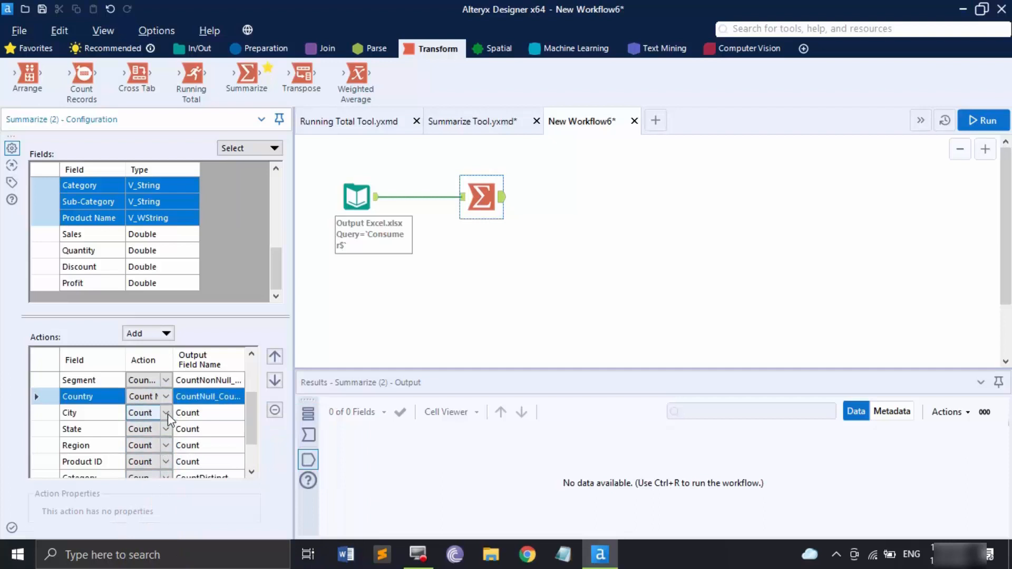
Step: Set the summarize action for the Customer ID field to Longest
{"action": "scroll", "coordinate": [191, 445], "scroll_direction": "down", "scroll_amount": 1}
{"action": "scroll", "coordinate": [200, 440], "scroll_direction": "up", "scroll_amount": 3}
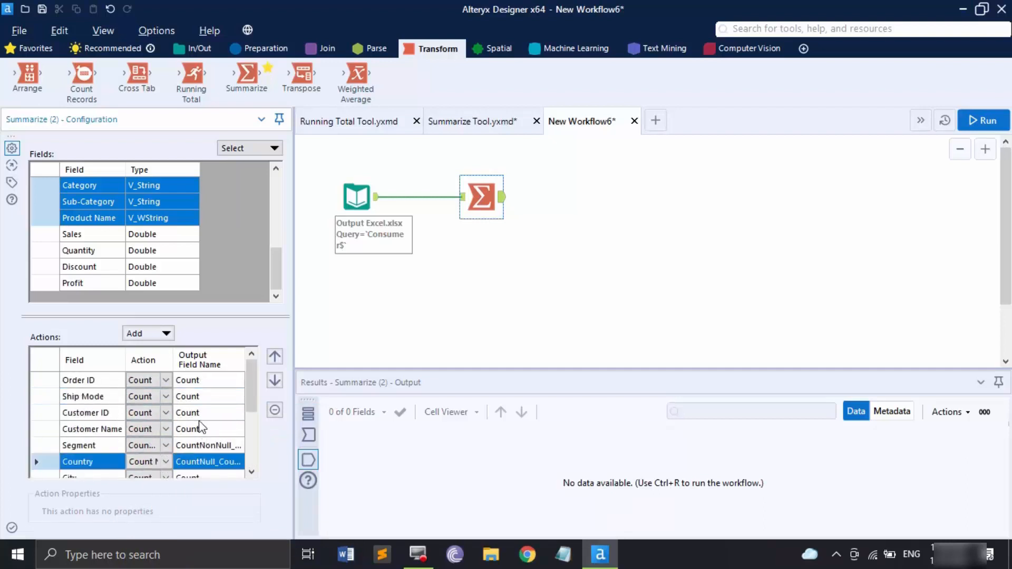
{"action": "left_click", "coordinate": [166, 413]}
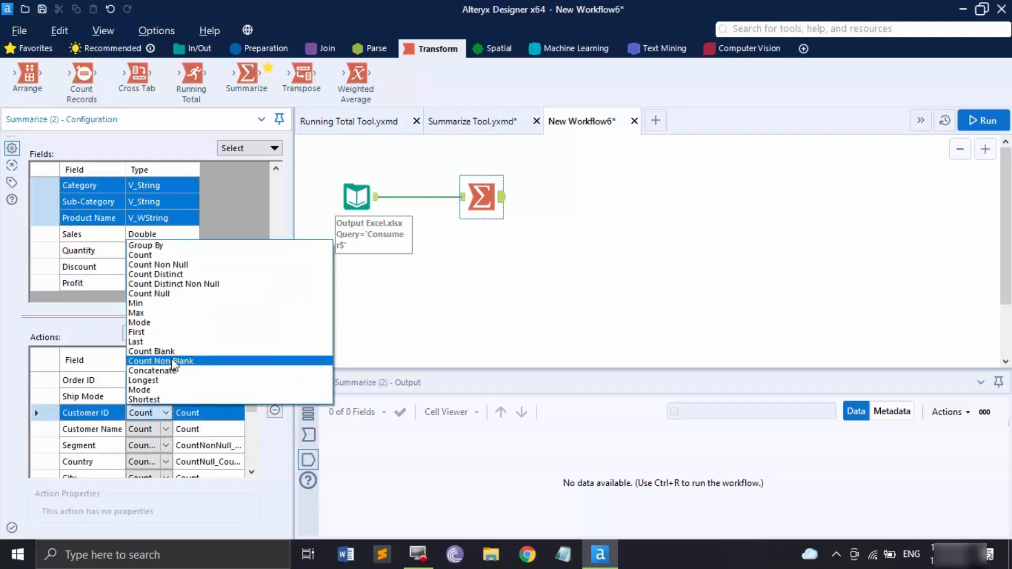
{"action": "left_click", "coordinate": [179, 380]}
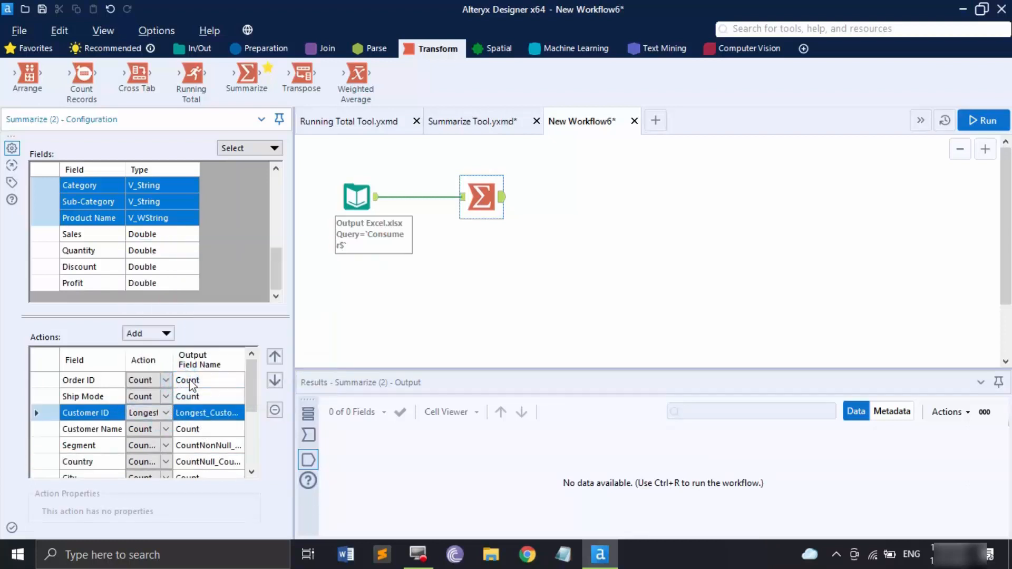
Step: Run the workflow and review the Summarize tool's output data across all of its columns
{"action": "left_click", "coordinate": [993, 127]}
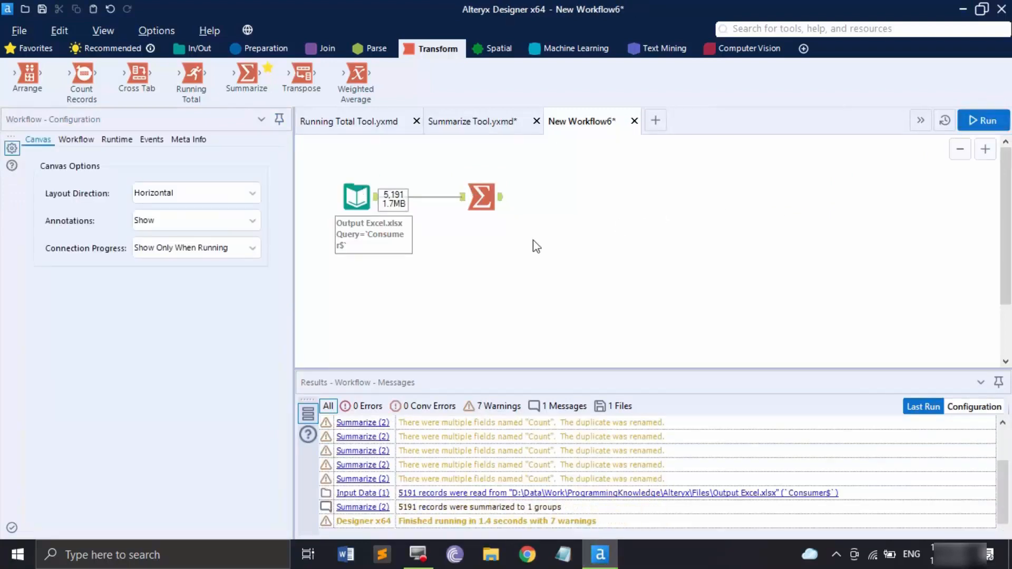
{"action": "left_click", "coordinate": [484, 198]}
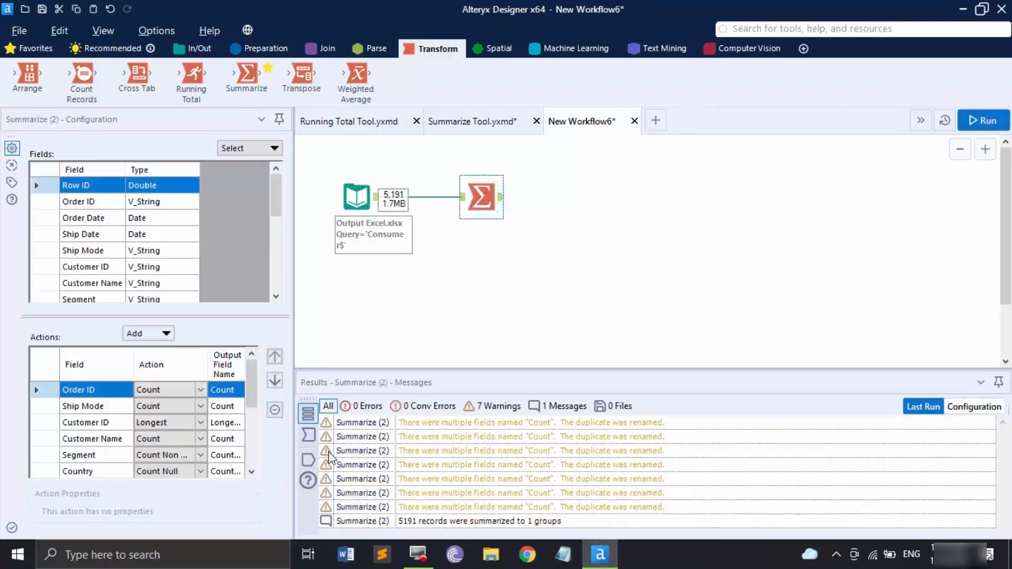
{"action": "left_click", "coordinate": [308, 459]}
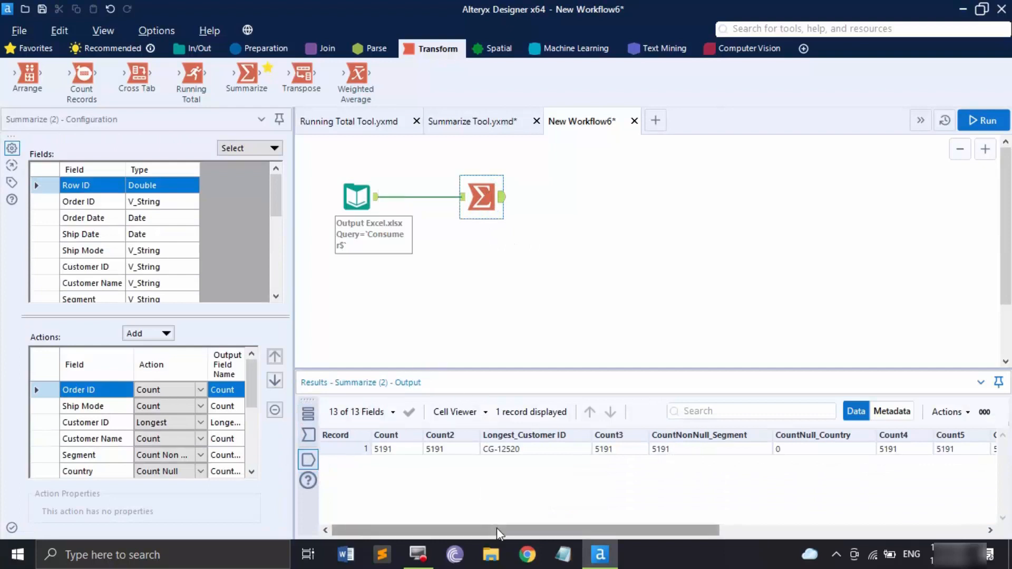
{"action": "left_click_drag", "start_coordinate": [497, 527], "coordinate": [814, 508]}
{"action": "left_click", "coordinate": [396, 527]}
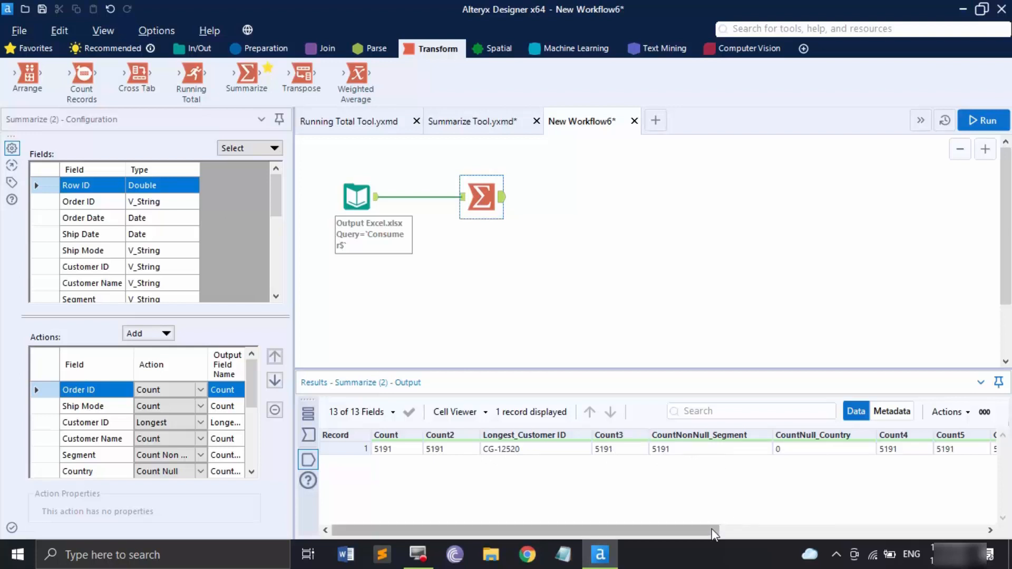
{"action": "left_click", "coordinate": [636, 532]}
{"action": "left_click_drag", "start_coordinate": [636, 533], "coordinate": [834, 532]}
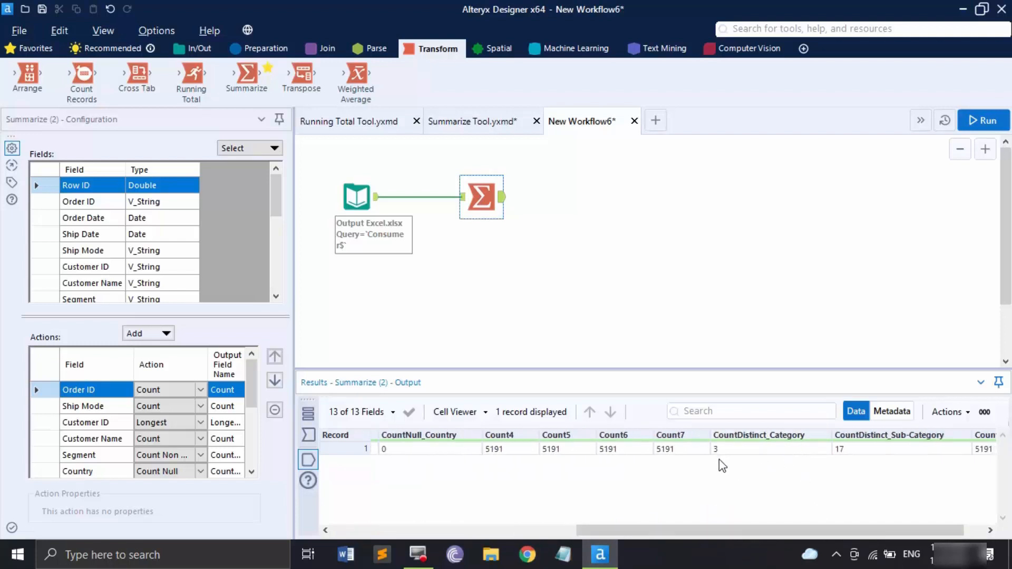
{"action": "left_click_drag", "start_coordinate": [810, 536], "coordinate": [874, 532]}
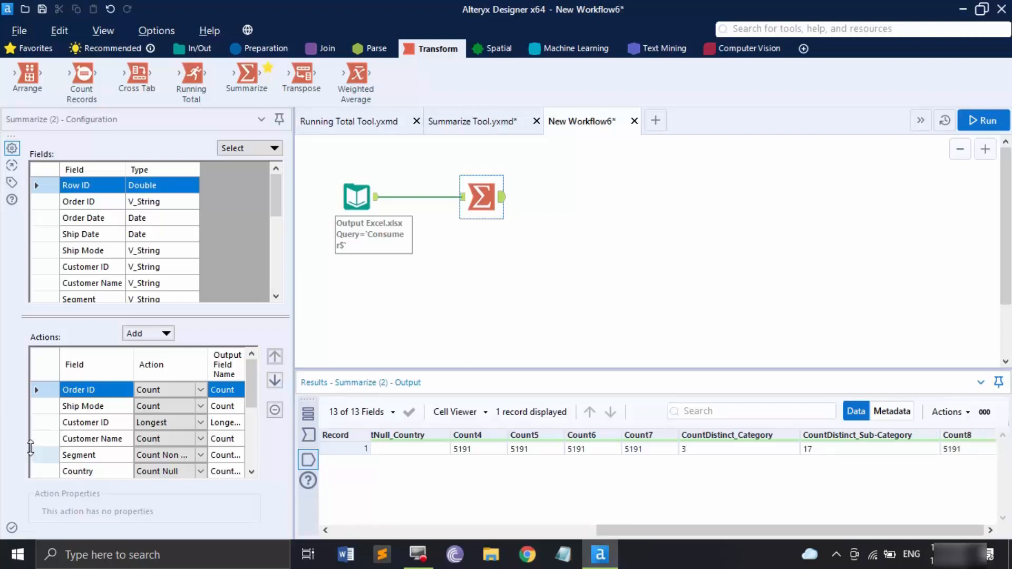
{"action": "scroll", "coordinate": [126, 427], "scroll_direction": "down", "scroll_amount": 3}
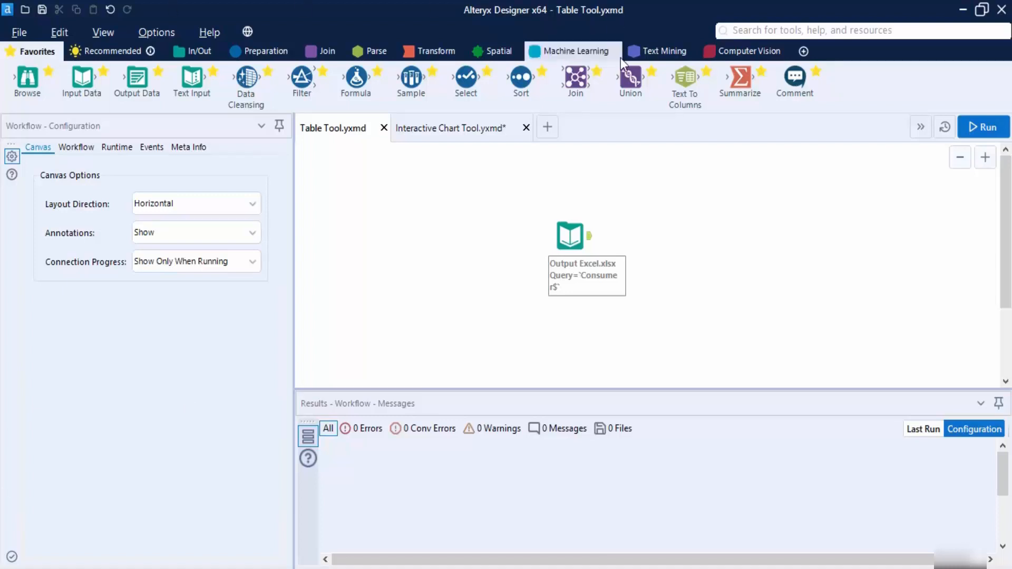
Step: Add the Reporting category with all of its tools to the tool palette
{"action": "left_click", "coordinate": [802, 55]}
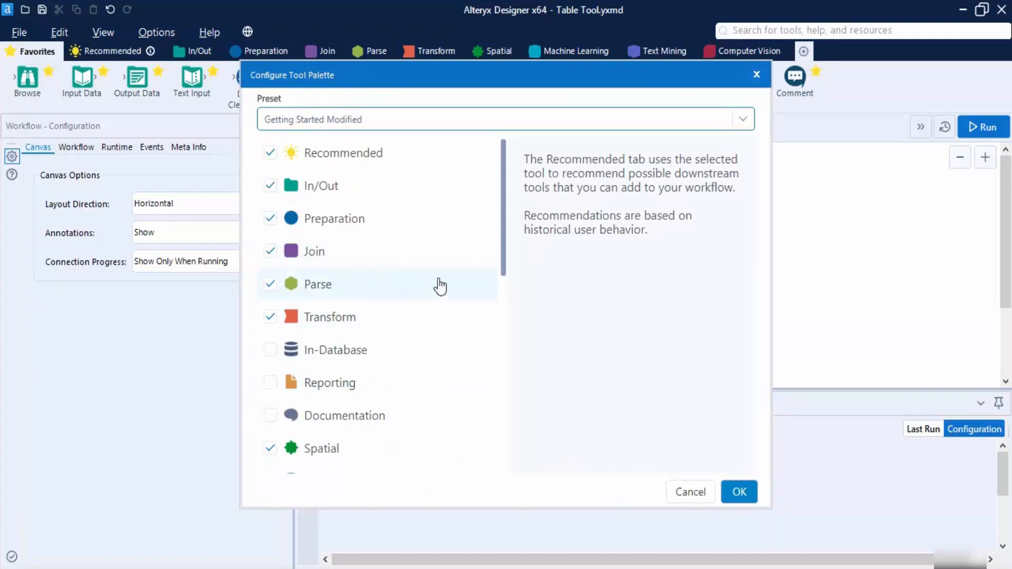
{"action": "scroll", "coordinate": [440, 286], "scroll_direction": "down", "scroll_amount": 10}
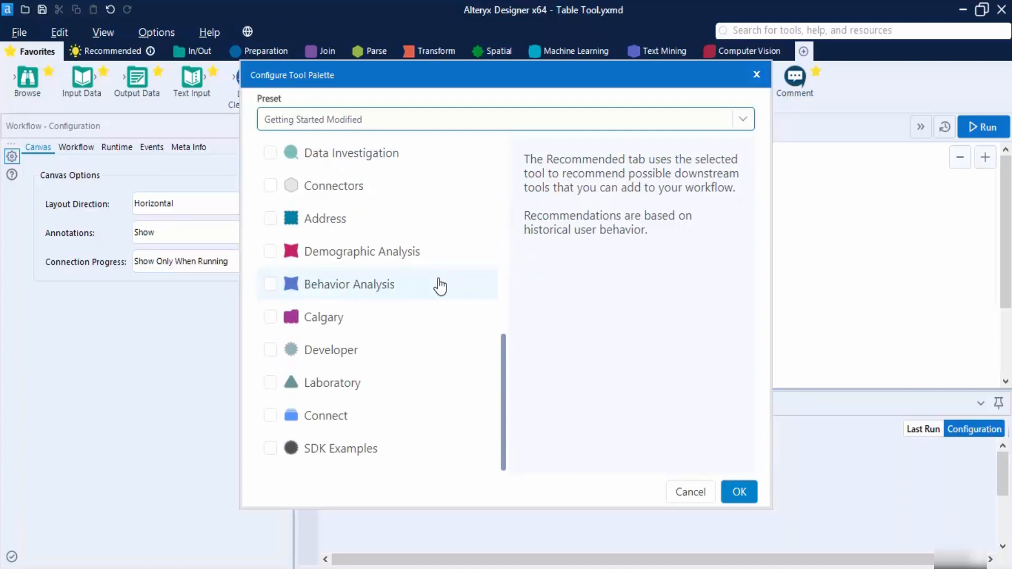
{"action": "scroll", "coordinate": [439, 285], "scroll_direction": "up", "scroll_amount": 10}
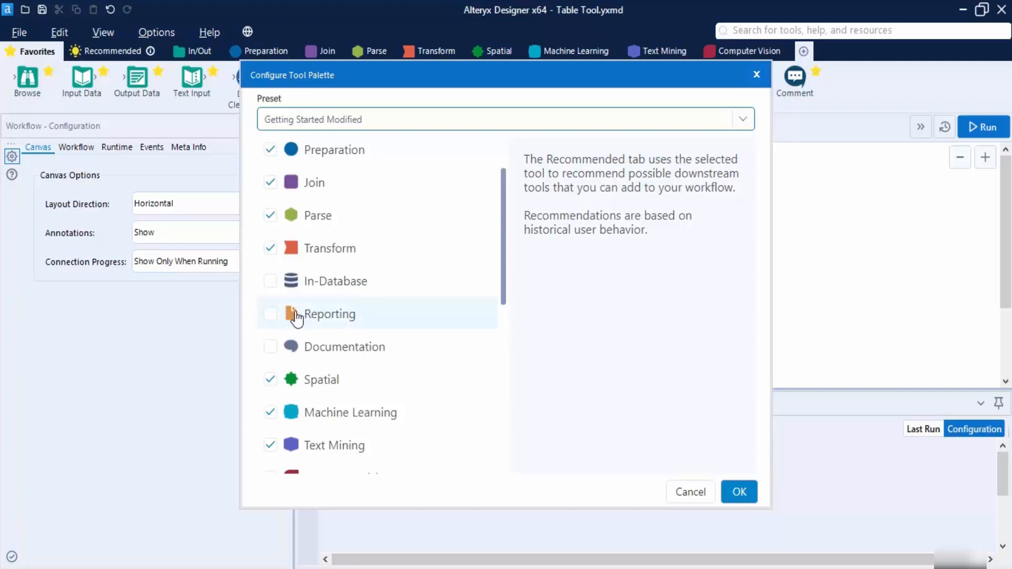
{"action": "left_click", "coordinate": [269, 318]}
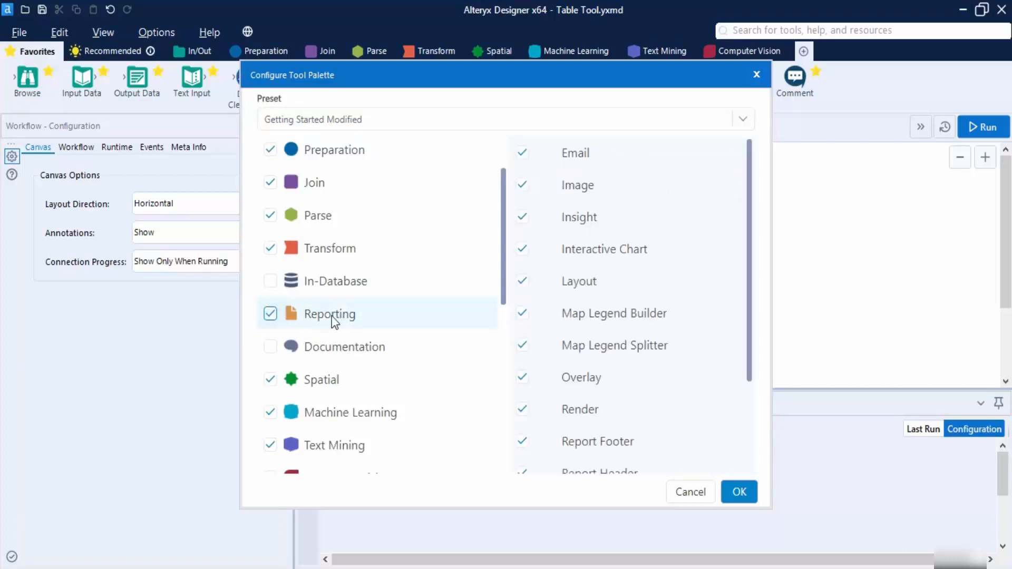
{"action": "scroll", "coordinate": [604, 245], "scroll_direction": "down", "scroll_amount": 3}
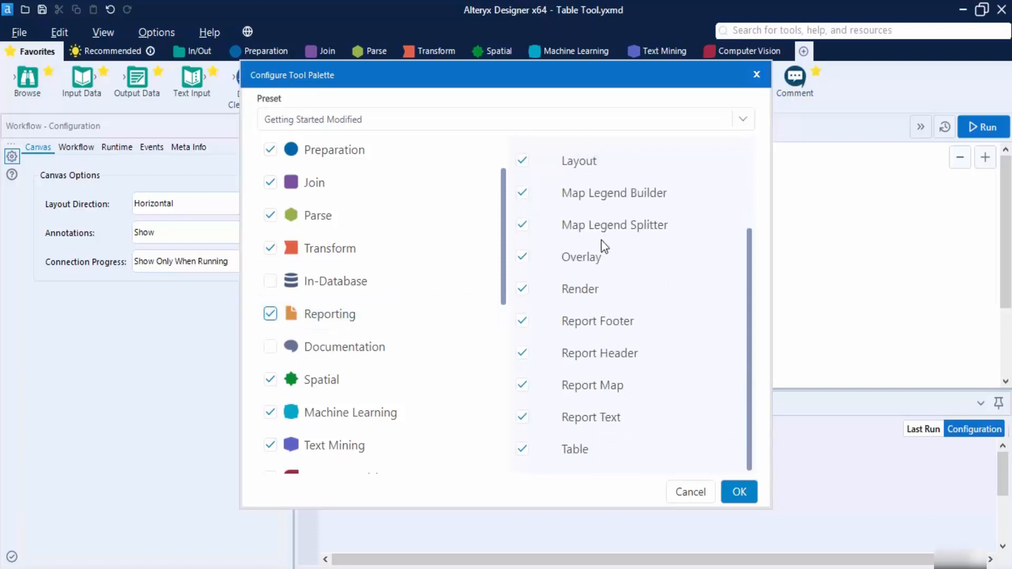
{"action": "scroll", "coordinate": [603, 246], "scroll_direction": "up", "scroll_amount": 3}
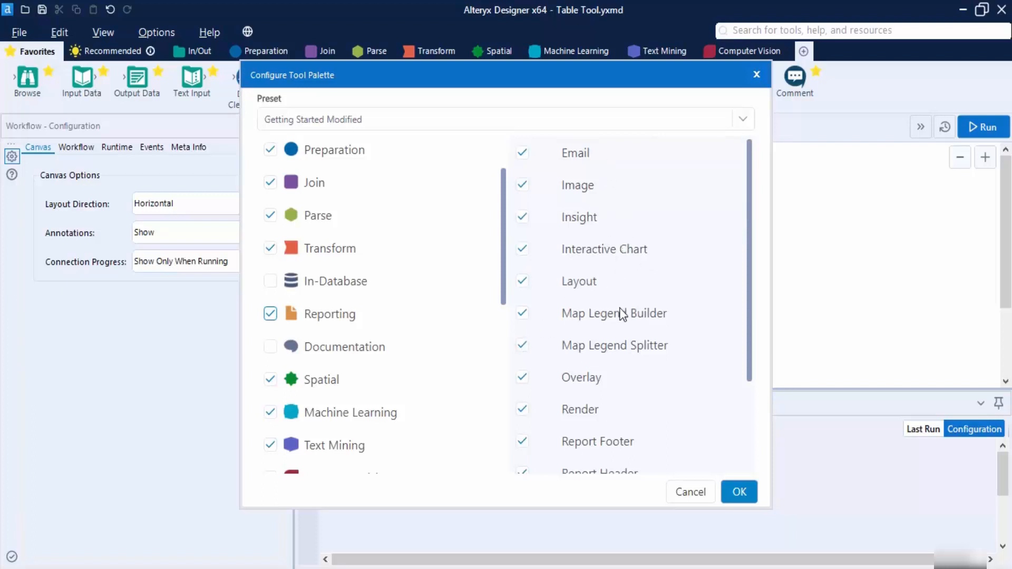
{"action": "scroll", "coordinate": [622, 313], "scroll_direction": "down", "scroll_amount": 3}
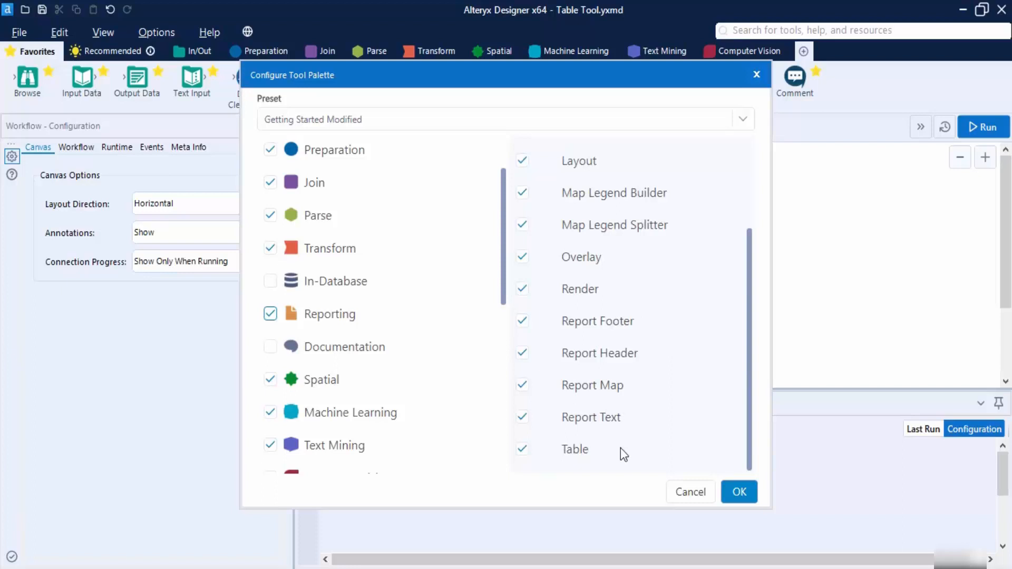
{"action": "left_click", "coordinate": [742, 493]}
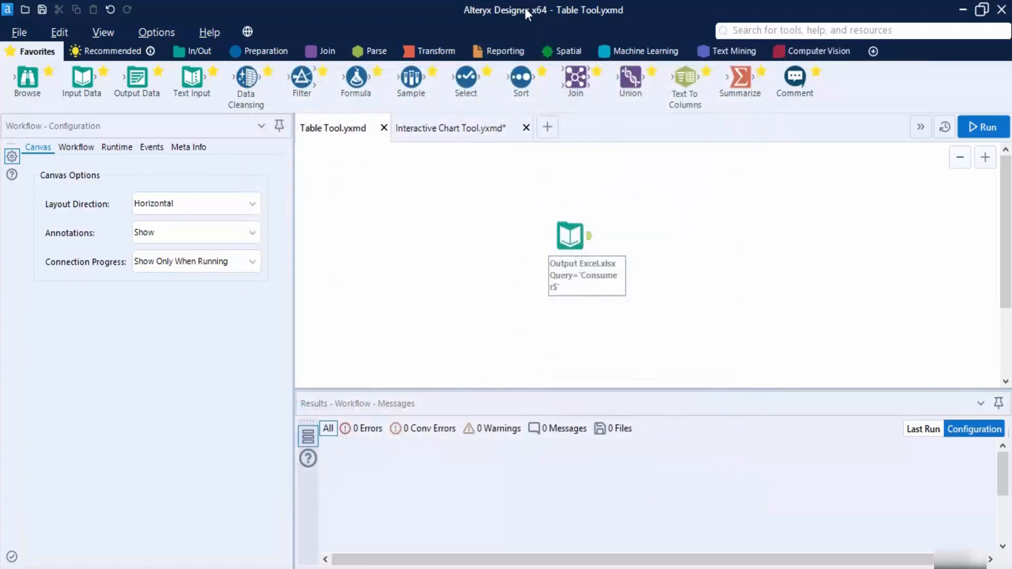
Step: Place a Table tool connected to the Output Excel.xlsx input and group it by Category and Sub-Category
{"action": "left_click", "coordinate": [504, 50]}
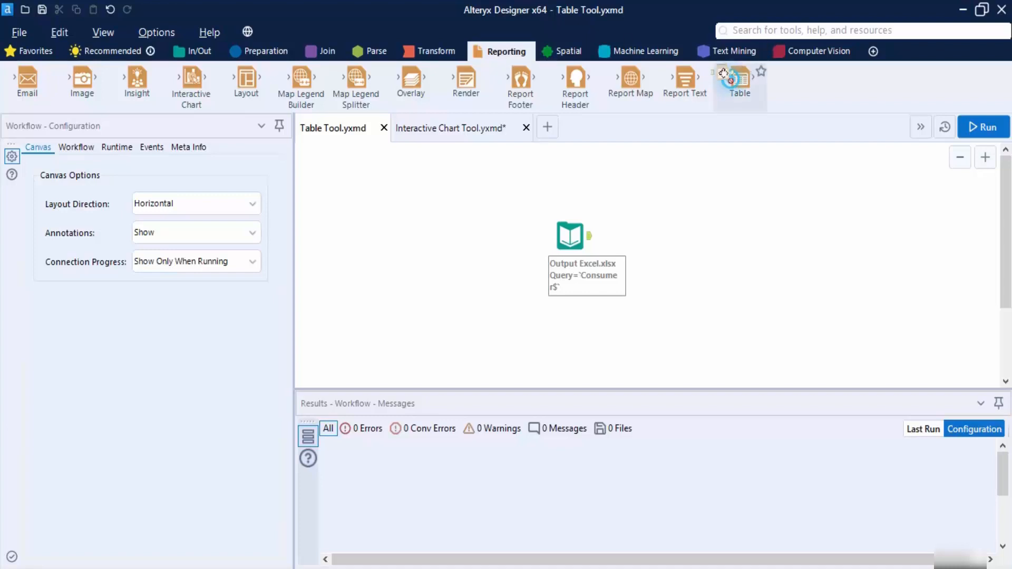
{"action": "left_click_drag", "start_coordinate": [739, 79], "coordinate": [661, 242]}
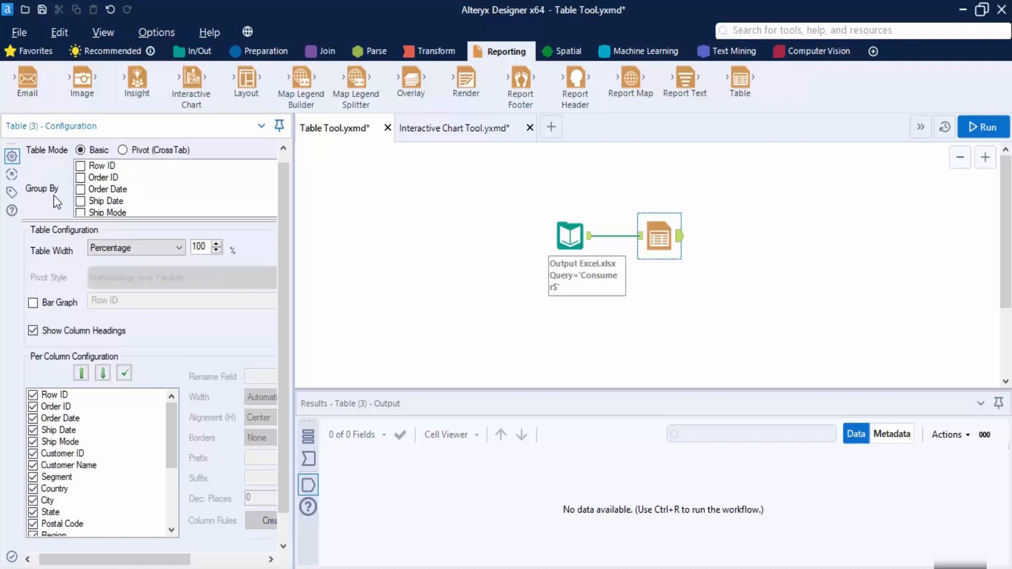
{"action": "scroll", "coordinate": [125, 184], "scroll_direction": "down", "scroll_amount": 2}
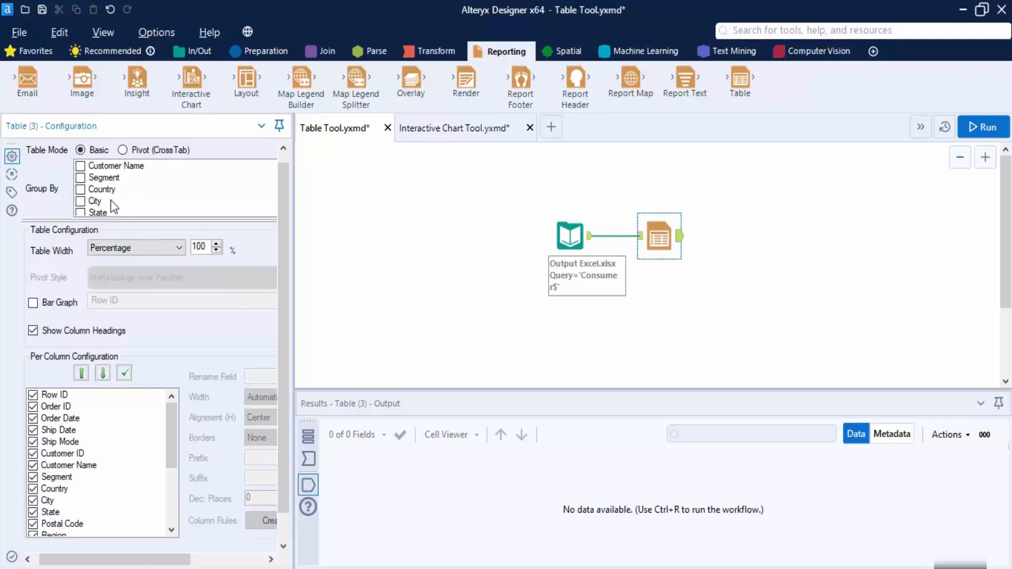
{"action": "scroll", "coordinate": [100, 202], "scroll_direction": "down", "scroll_amount": 2}
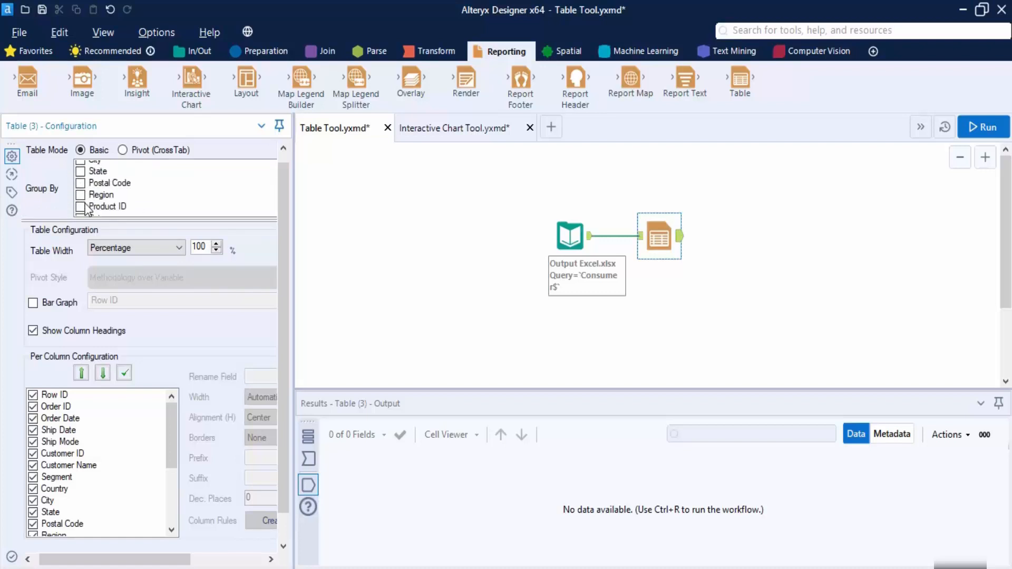
{"action": "scroll", "coordinate": [87, 210], "scroll_direction": "down", "scroll_amount": 2}
{"action": "scroll", "coordinate": [88, 210], "scroll_direction": "up", "scroll_amount": 1}
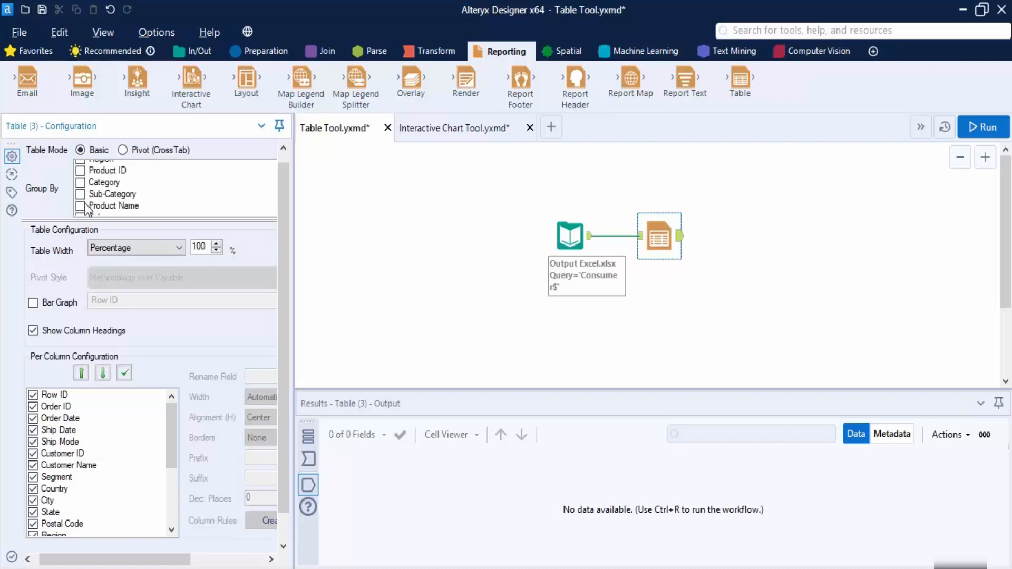
{"action": "left_click", "coordinate": [80, 190]}
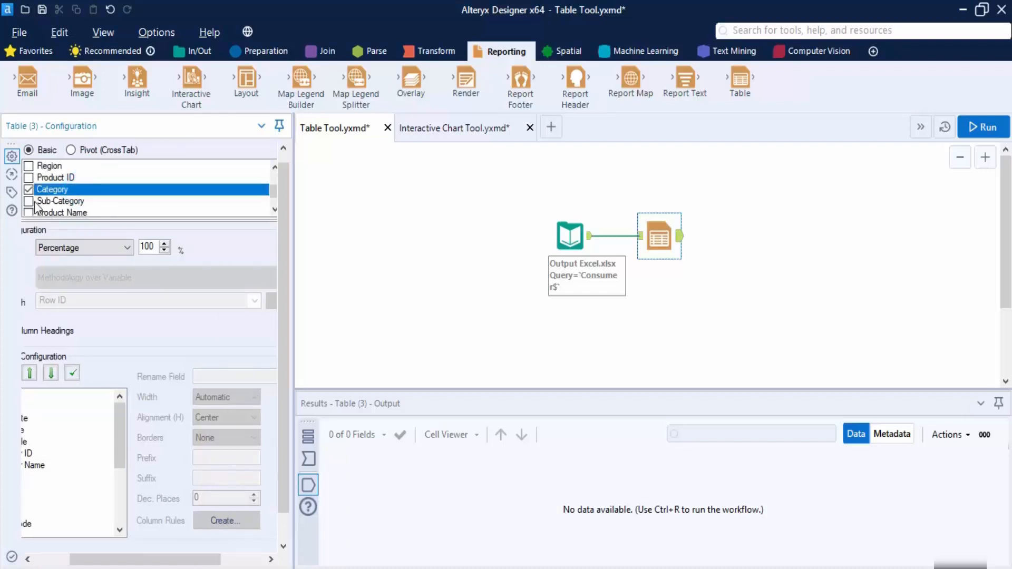
{"action": "left_click", "coordinate": [29, 201]}
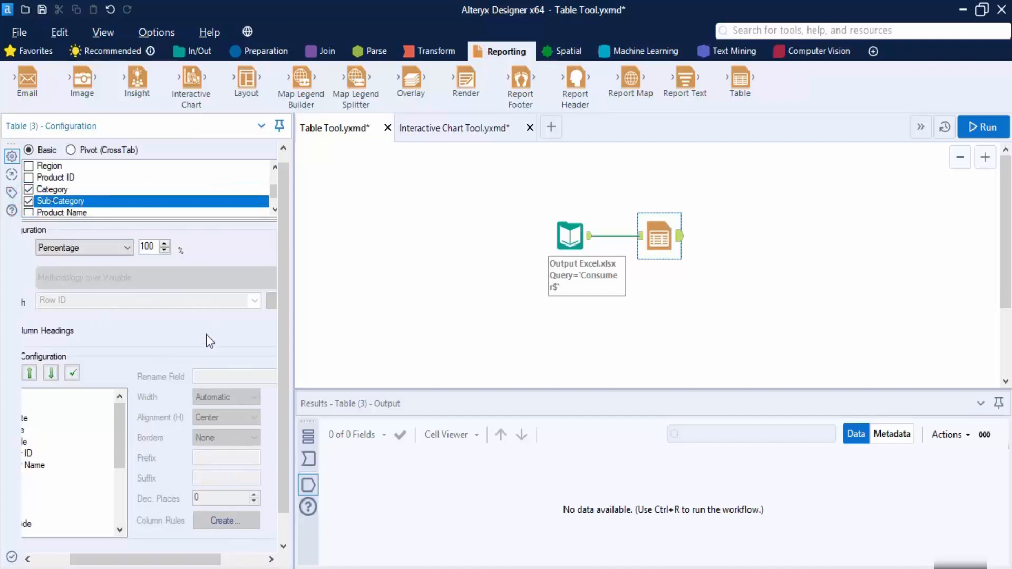
Step: Set the Table tool's table width to Automatic
{"action": "left_click_drag", "start_coordinate": [157, 558], "coordinate": [121, 558]}
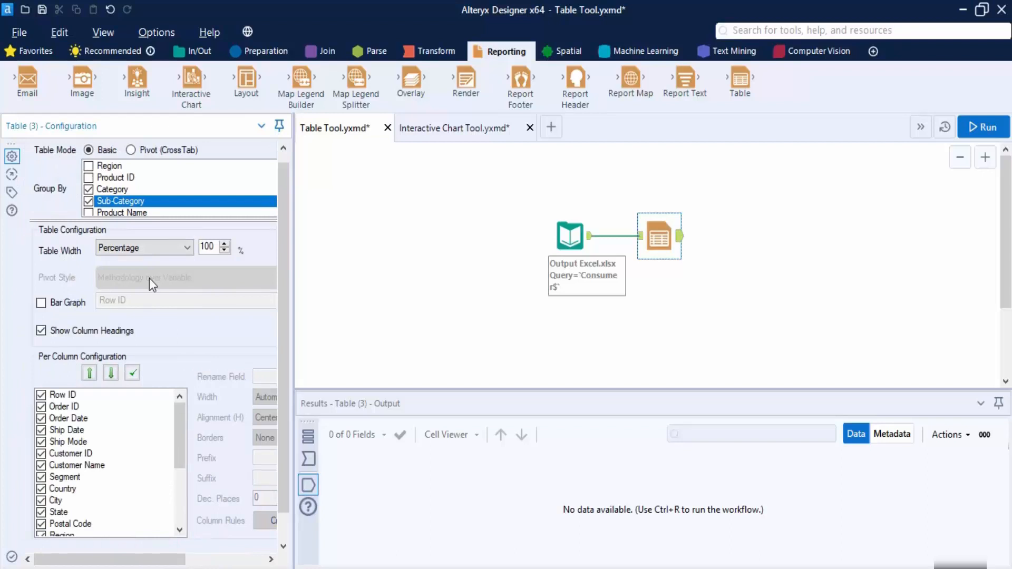
{"action": "left_click", "coordinate": [170, 248]}
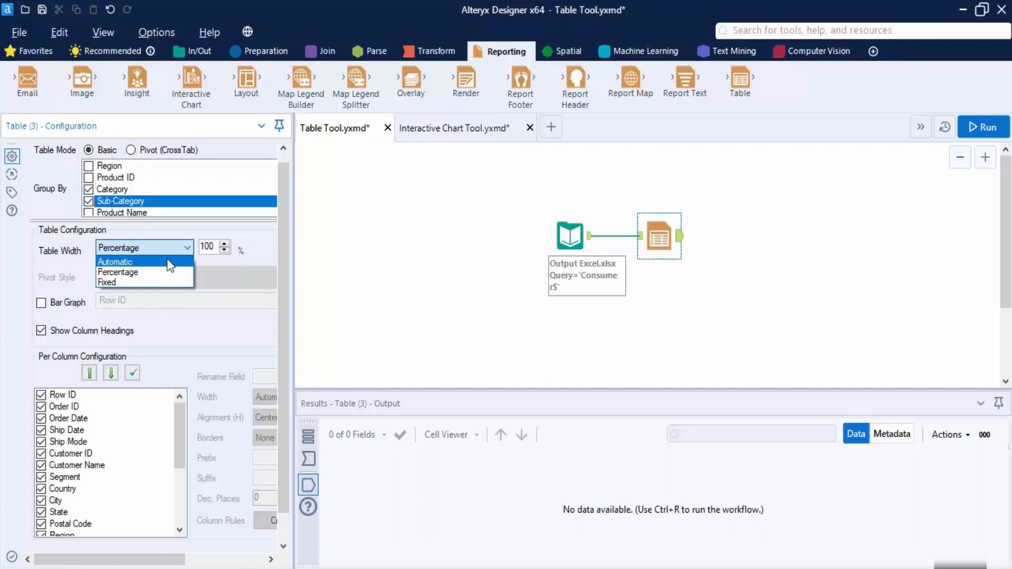
{"action": "left_click", "coordinate": [169, 264]}
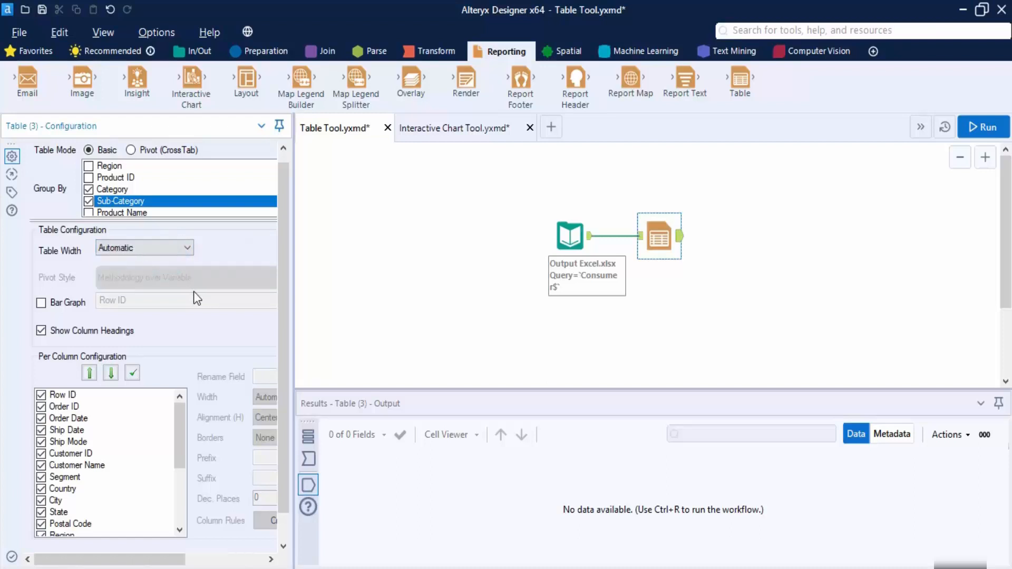
Step: Enable the Bar Graph option for the Row ID field in the table configuration
{"action": "scroll", "coordinate": [179, 299], "scroll_direction": "down", "scroll_amount": 1}
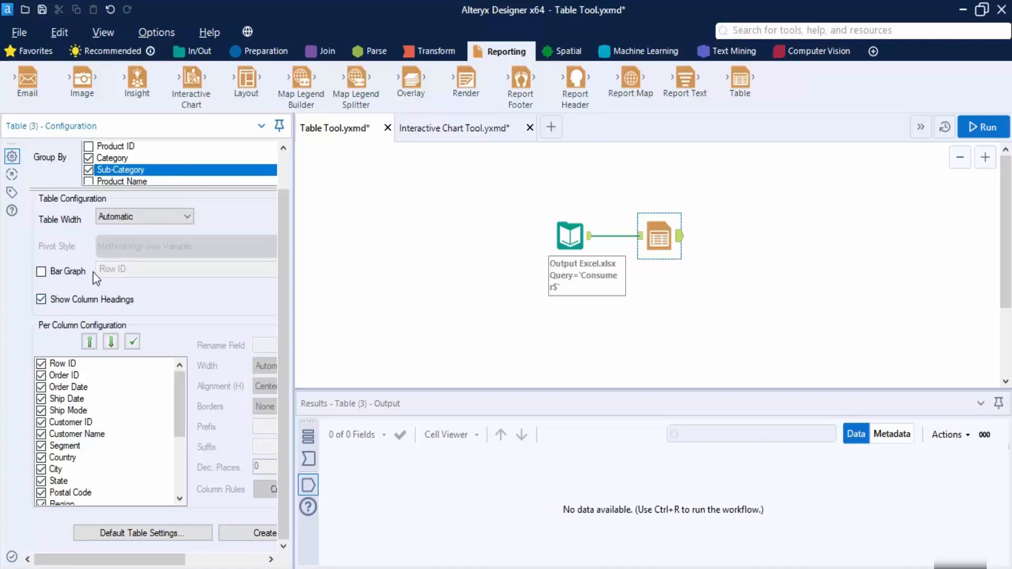
{"action": "left_click", "coordinate": [42, 272]}
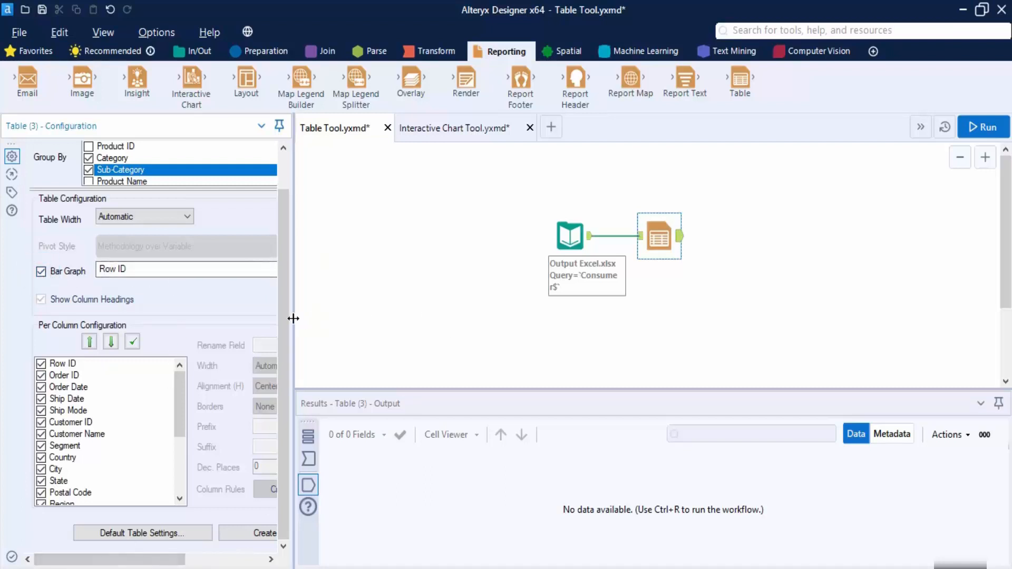
{"action": "left_click_drag", "start_coordinate": [292, 317], "coordinate": [372, 330]}
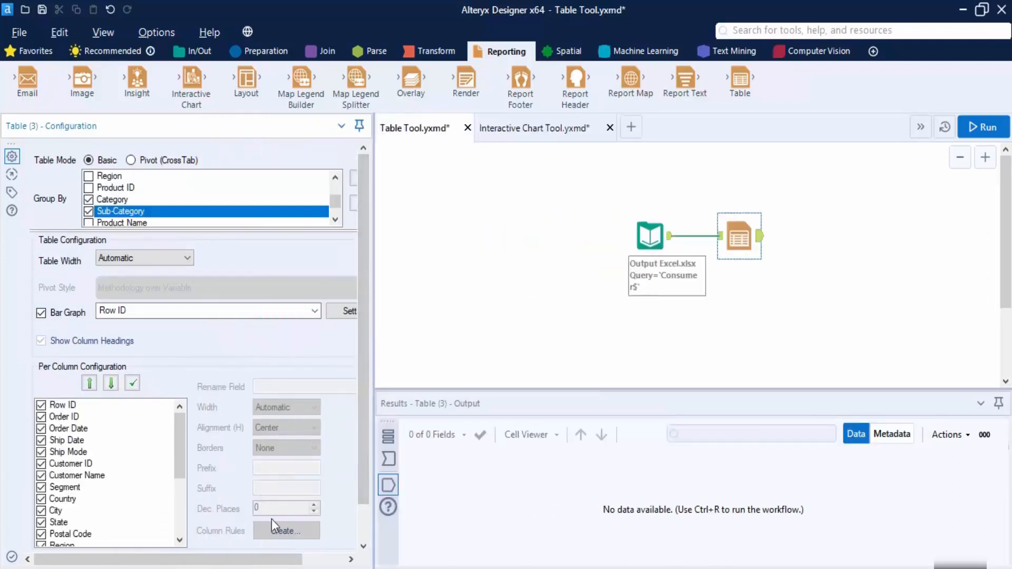
{"action": "mouse_move", "coordinate": [271, 557]}
{"action": "left_mouse_down"}
{"action": "mouse_move", "coordinate": [323, 558]}
{"action": "mouse_move", "coordinate": [254, 553]}
{"action": "left_mouse_up"}
{"action": "left_click_drag", "start_coordinate": [372, 283], "coordinate": [312, 287]}
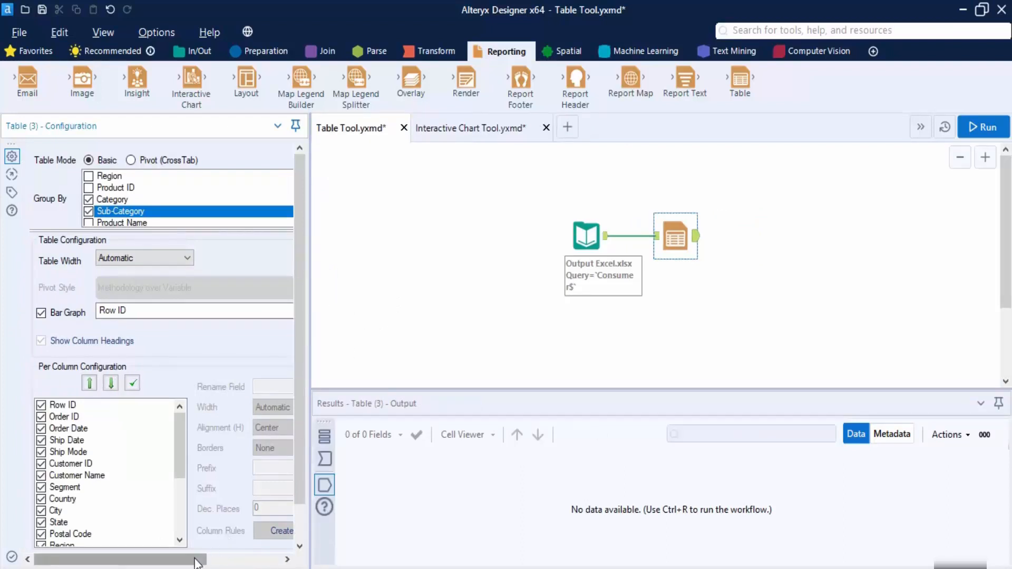
Step: Review the bar graph style settings without keeping changes, and disable the Bar Graph option
{"action": "mouse_move", "coordinate": [195, 560]}
{"action": "left_mouse_down"}
{"action": "mouse_move", "coordinate": [255, 560]}
{"action": "mouse_move", "coordinate": [203, 558]}
{"action": "left_mouse_up"}
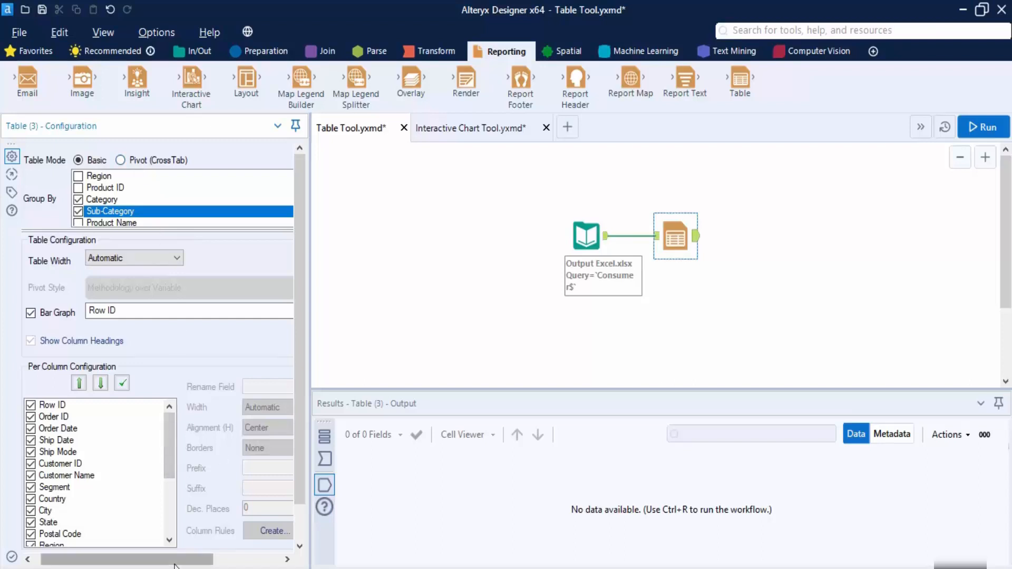
{"action": "left_click_drag", "start_coordinate": [174, 560], "coordinate": [241, 560]}
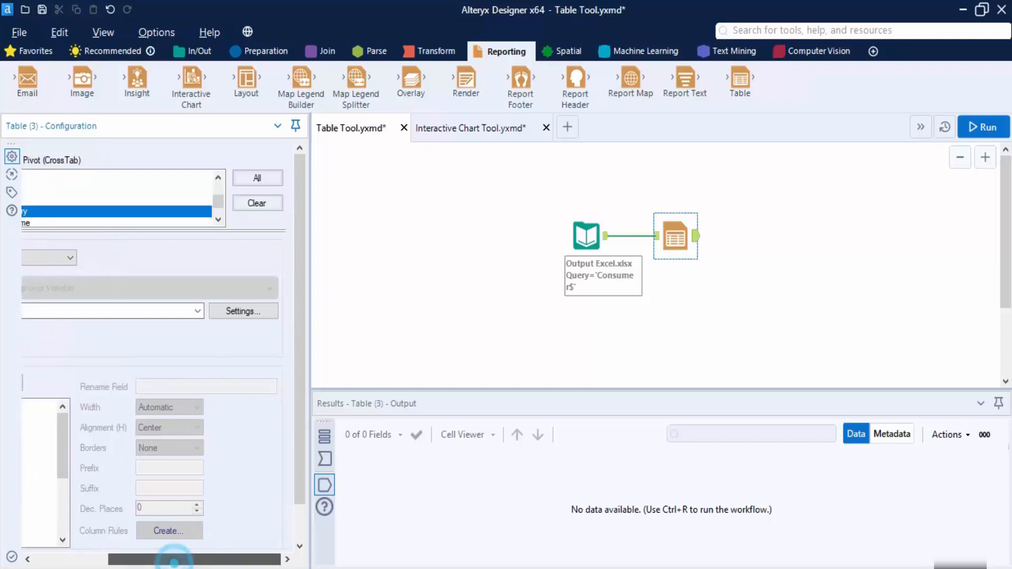
{"action": "left_click", "coordinate": [253, 312]}
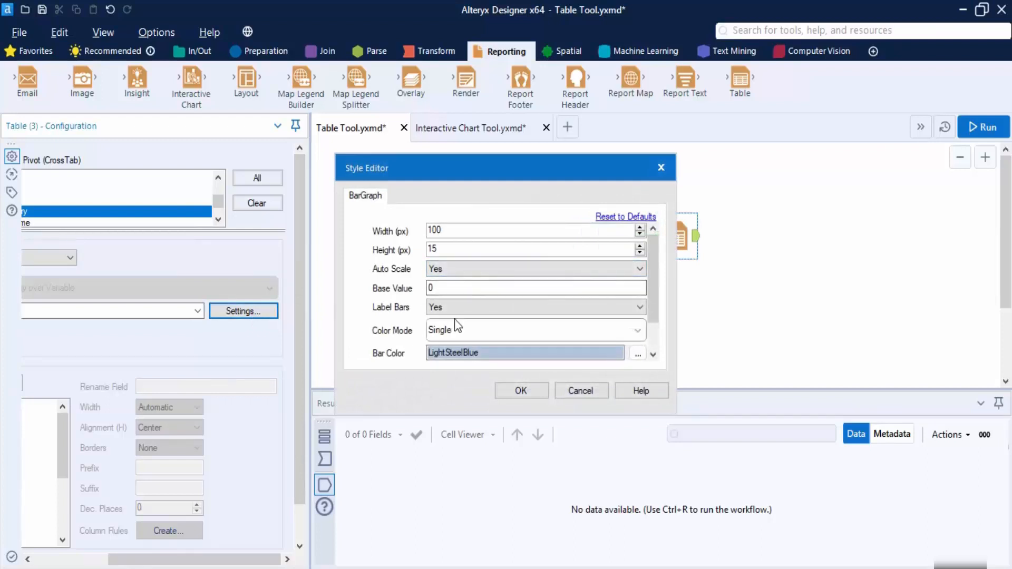
{"action": "scroll", "coordinate": [456, 319], "scroll_direction": "down", "scroll_amount": 1}
{"action": "scroll", "coordinate": [456, 319], "scroll_direction": "up", "scroll_amount": 1}
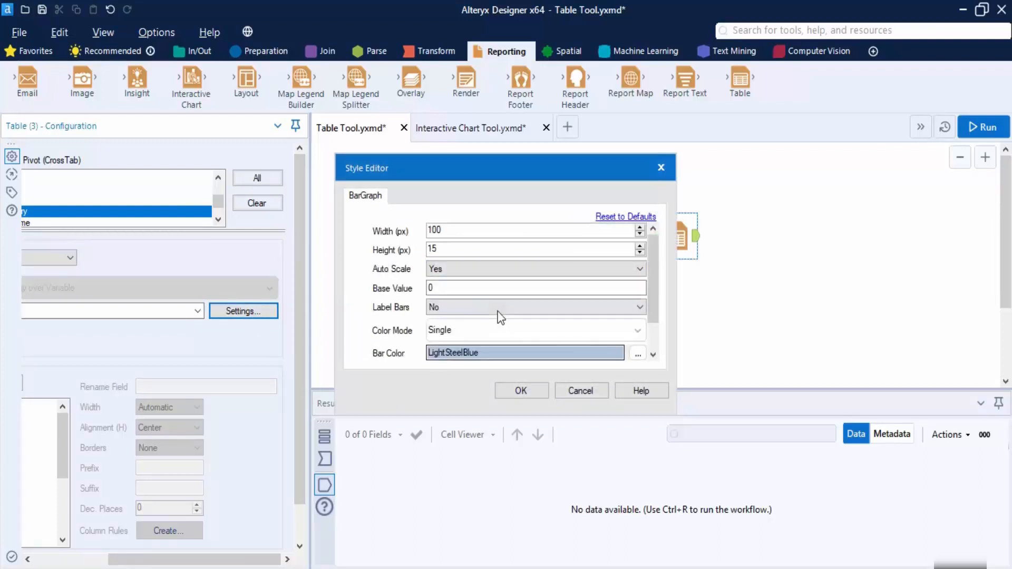
{"action": "left_click", "coordinate": [660, 168]}
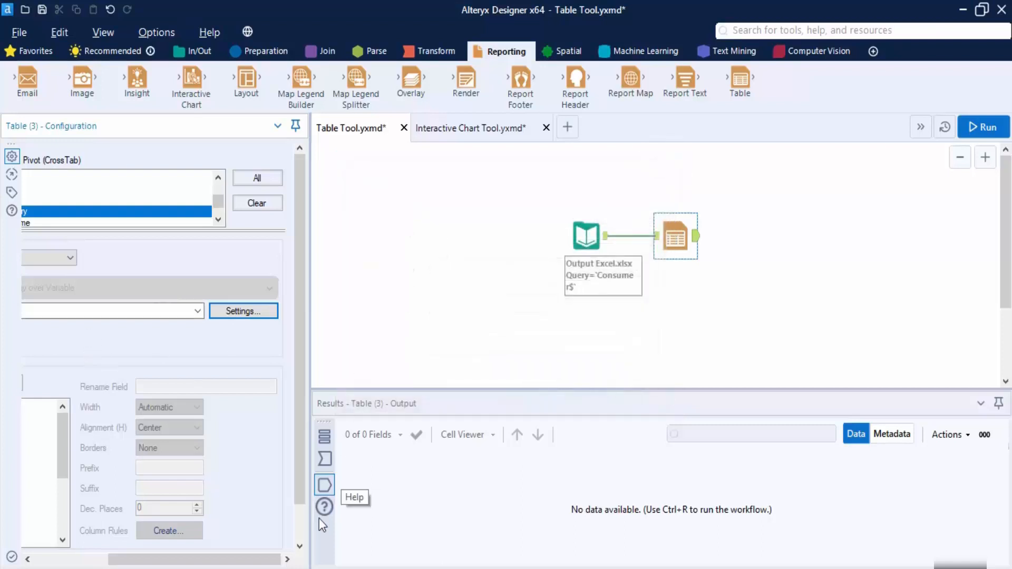
{"action": "left_click_drag", "start_coordinate": [192, 560], "coordinate": [117, 564]}
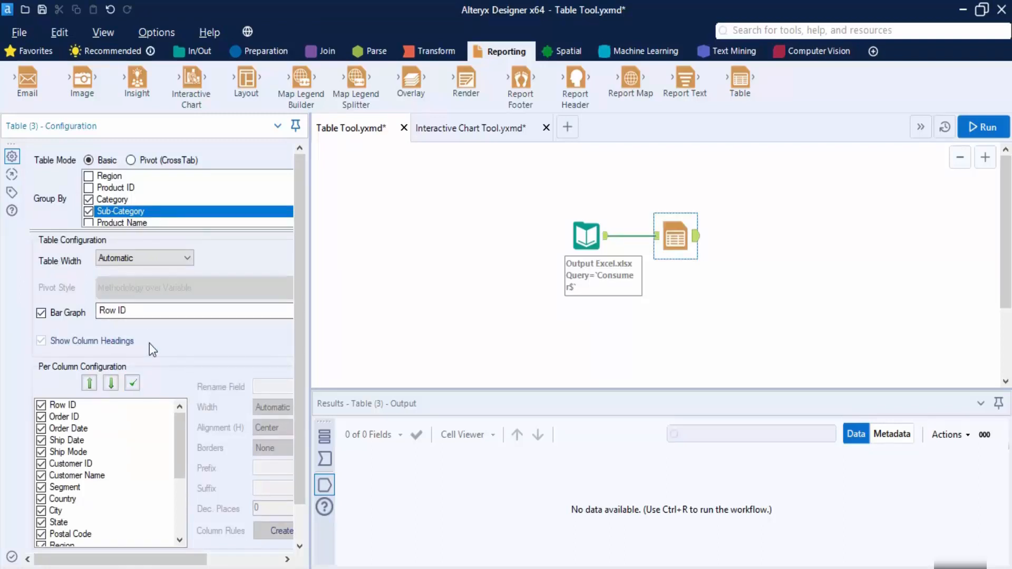
{"action": "left_click", "coordinate": [41, 313]}
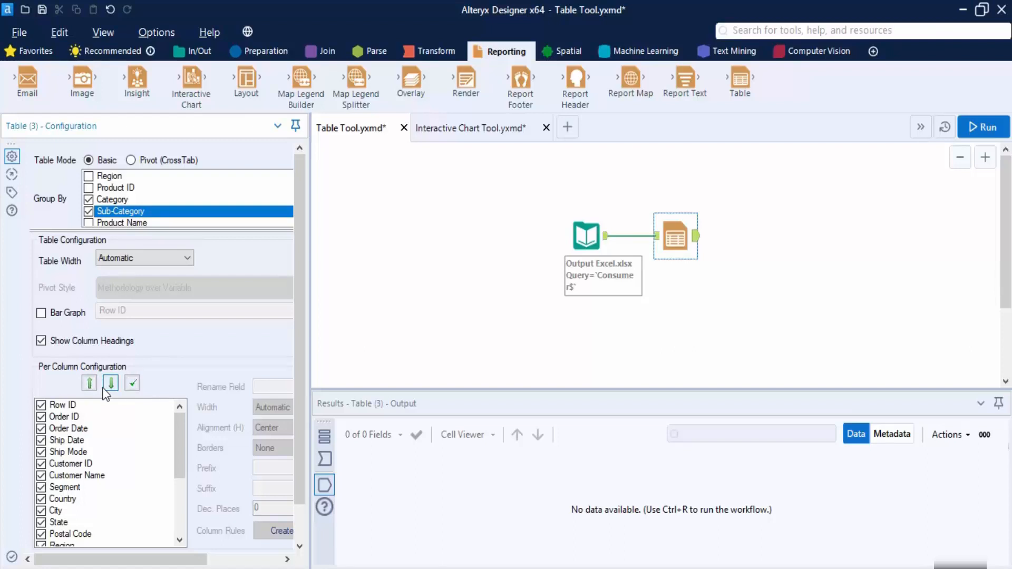
Step: Exclude the Row ID column from the table while keeping Order ID included
{"action": "left_click", "coordinate": [41, 405]}
{"action": "left_click", "coordinate": [41, 416]}
{"action": "left_click", "coordinate": [41, 417]}
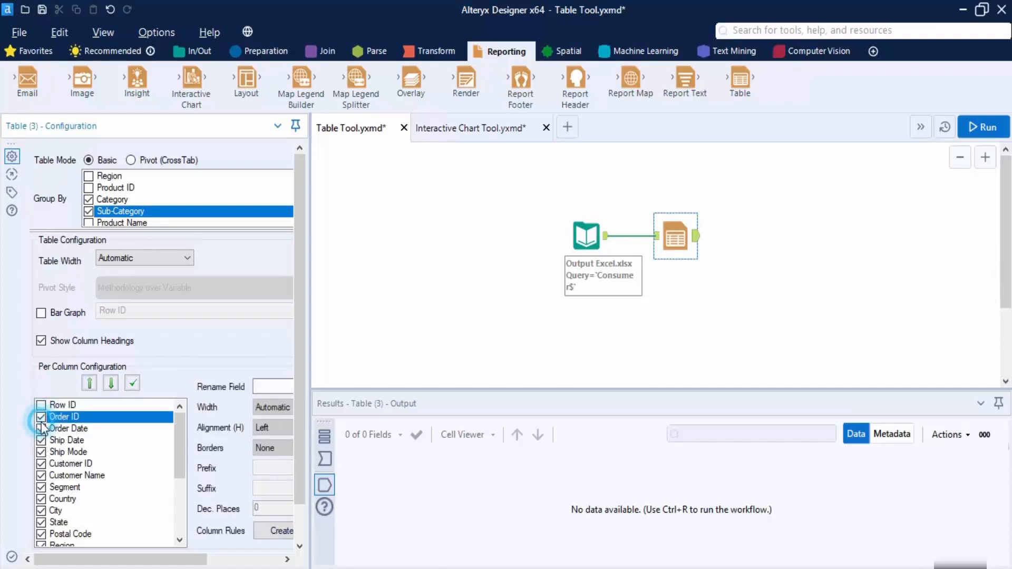
Step: Exclude Order Date, Ship Date, Ship Mode, Customer ID, Segment, Country, State and Postal Code from the table's columns
{"action": "left_click", "coordinate": [41, 427]}
{"action": "left_click", "coordinate": [40, 440]}
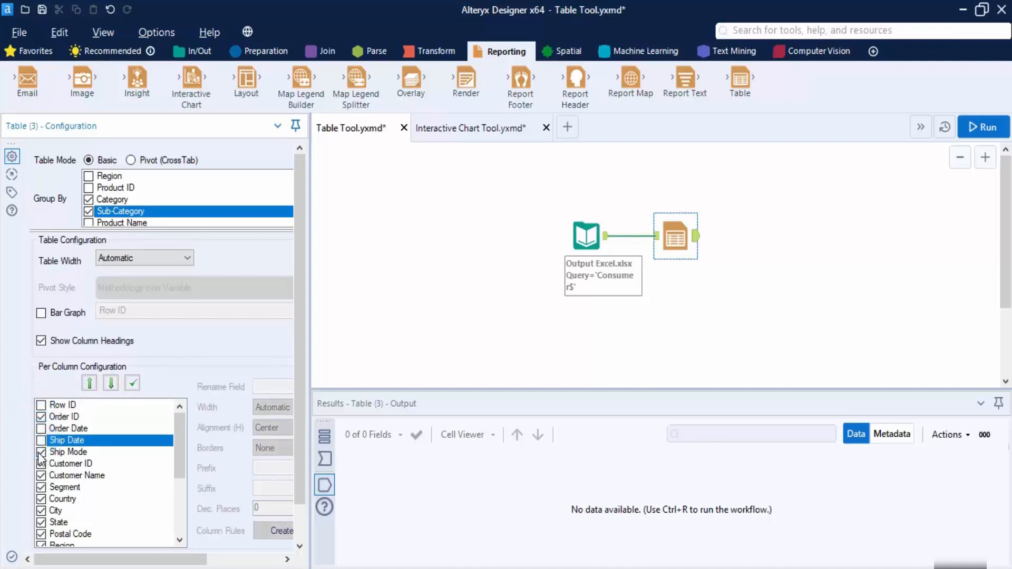
{"action": "left_click", "coordinate": [40, 451]}
{"action": "left_click", "coordinate": [41, 463]}
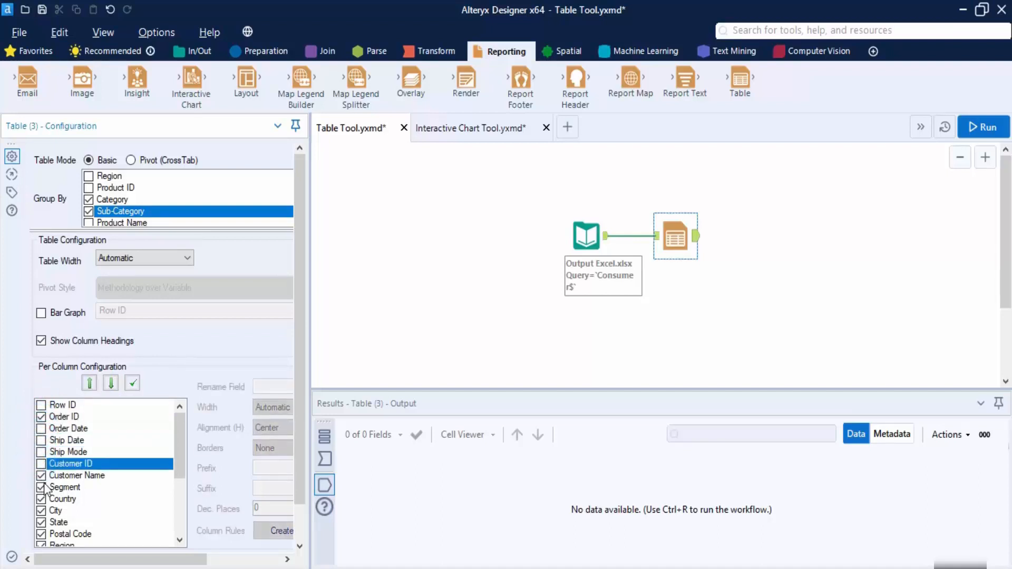
{"action": "left_click", "coordinate": [40, 487]}
{"action": "left_click", "coordinate": [40, 499]}
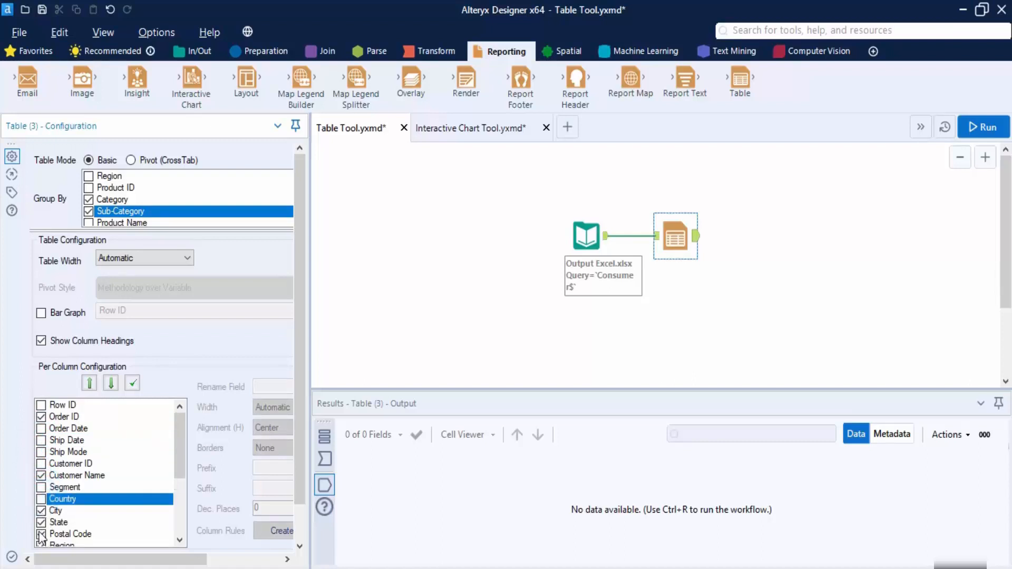
{"action": "left_click", "coordinate": [41, 522]}
Step: Exclude the Region, Profit and Discount columns from the table
{"action": "scroll", "coordinate": [79, 519], "scroll_direction": "down", "scroll_amount": 1}
{"action": "scroll", "coordinate": [81, 519], "scroll_direction": "down", "scroll_amount": 1}
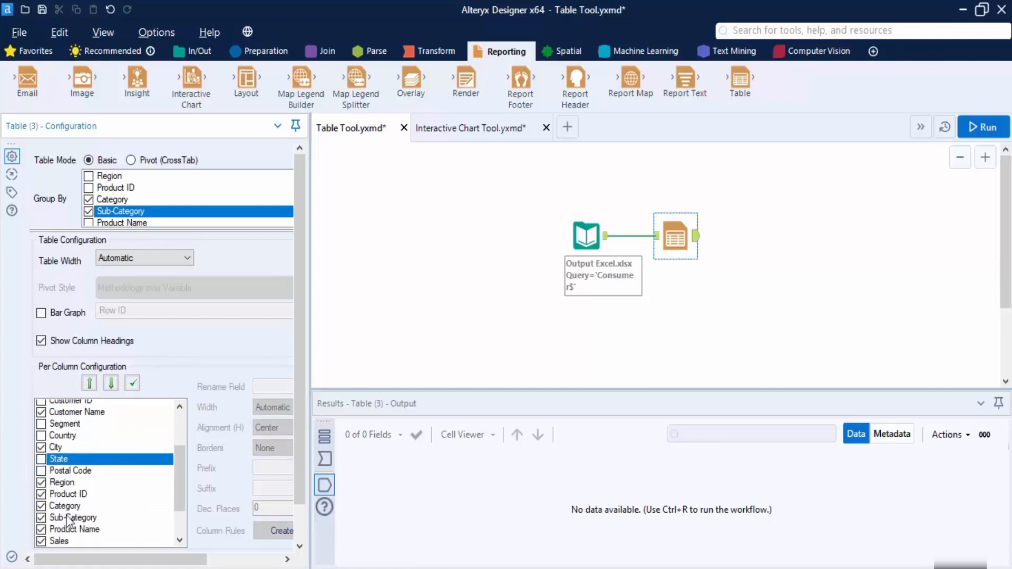
{"action": "left_click", "coordinate": [40, 475]}
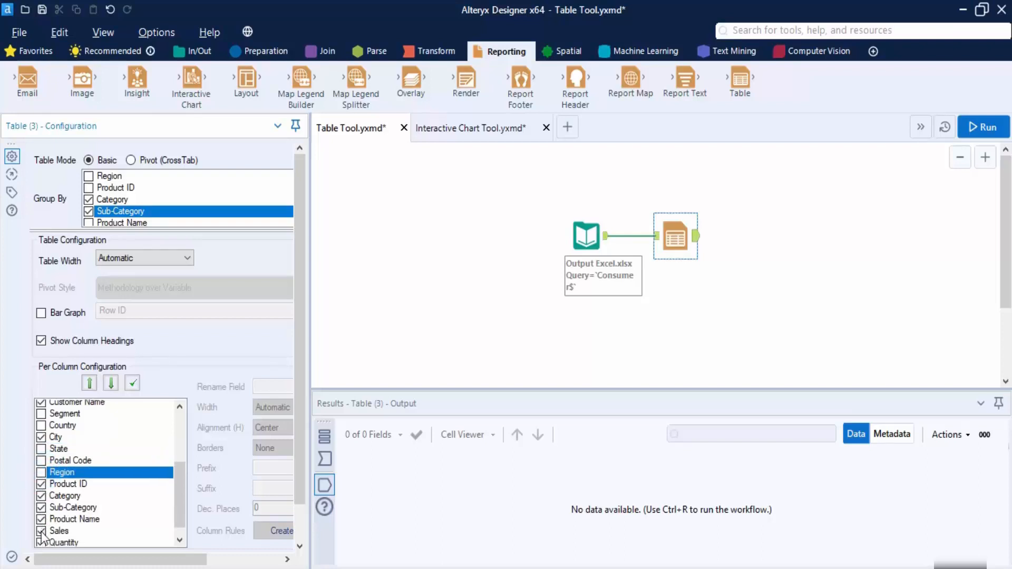
{"action": "scroll", "coordinate": [42, 528], "scroll_direction": "down", "scroll_amount": 2}
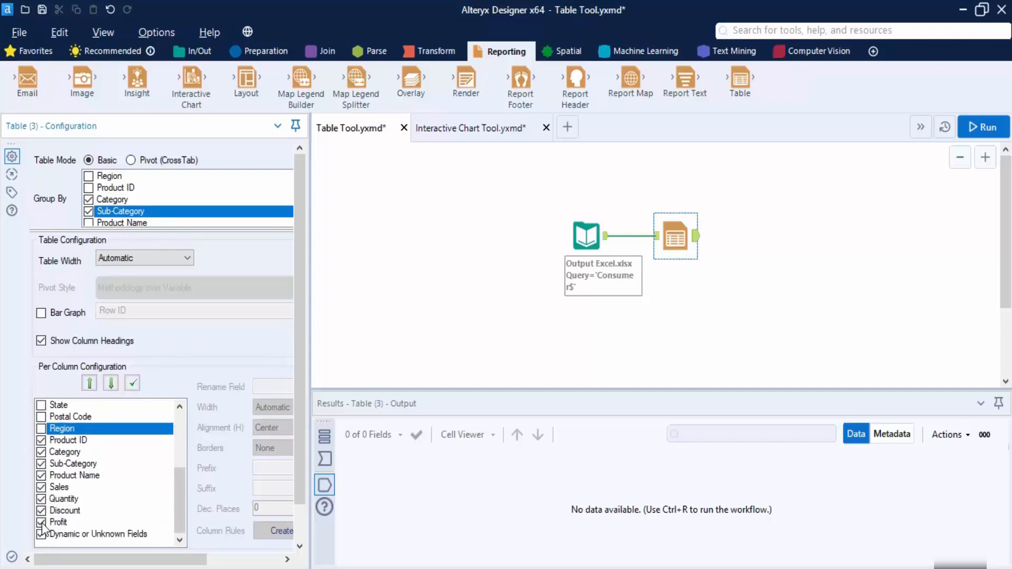
{"action": "left_click", "coordinate": [41, 522]}
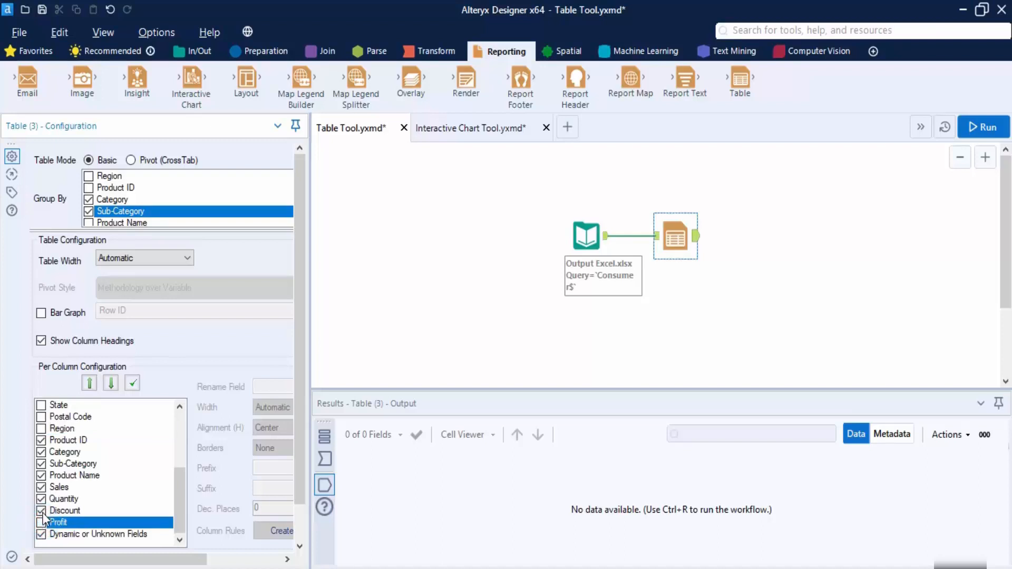
{"action": "left_click", "coordinate": [42, 510]}
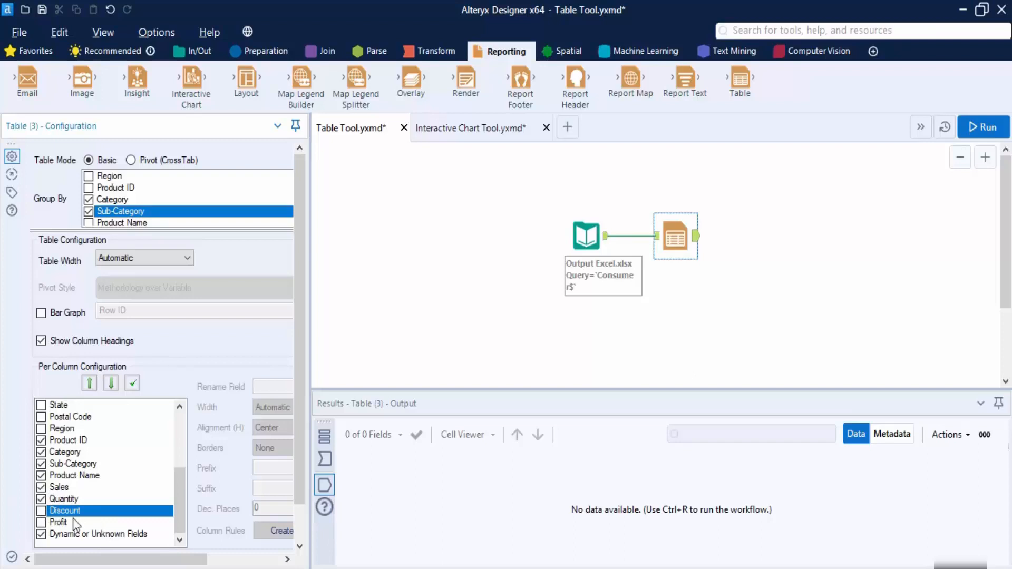
Step: Rename the Customer Name column to "Name" in the per-column configuration
{"action": "scroll", "coordinate": [79, 474], "scroll_direction": "up", "scroll_amount": 4}
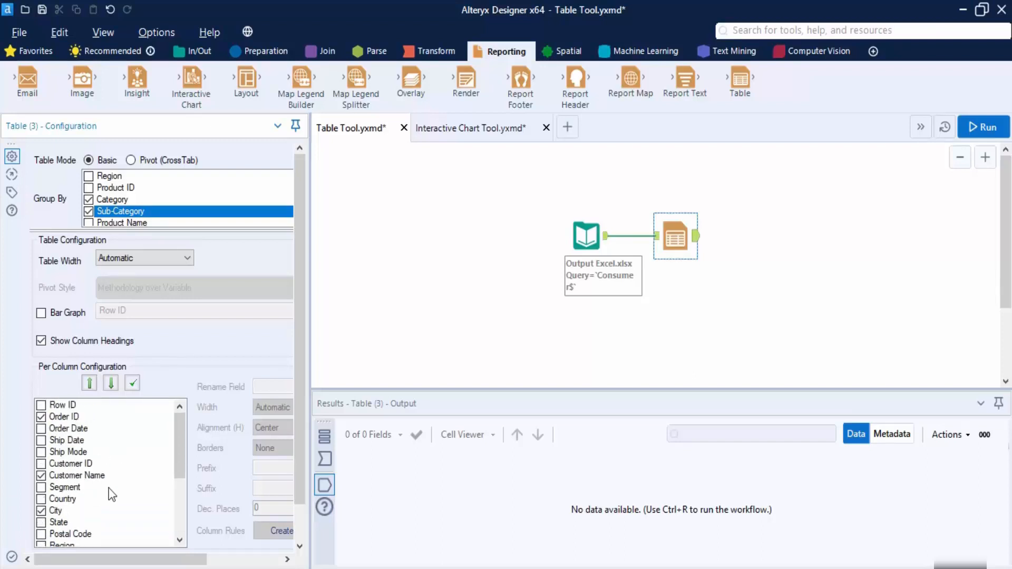
{"action": "left_click", "coordinate": [67, 478]}
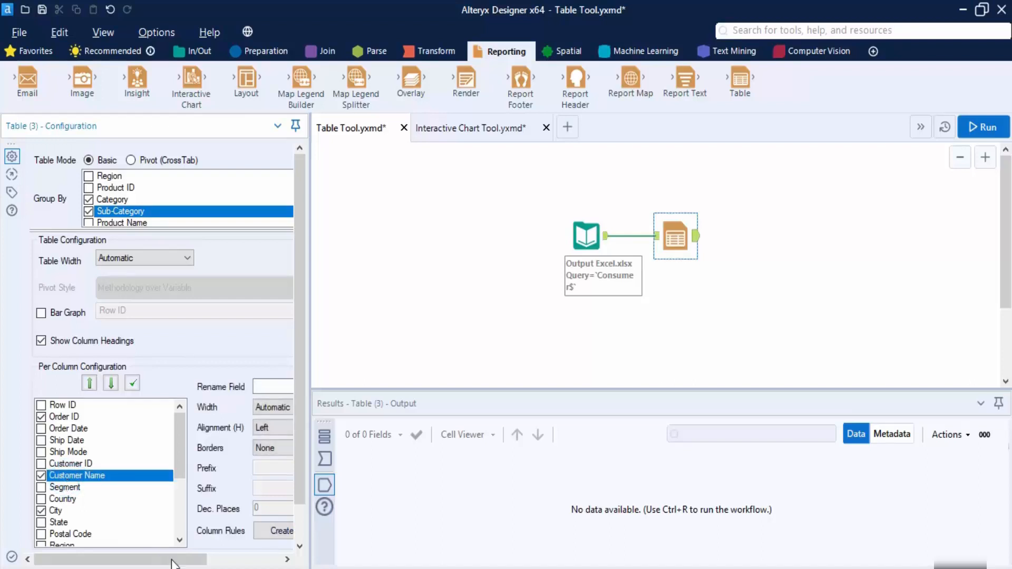
{"action": "left_click_drag", "start_coordinate": [174, 560], "coordinate": [263, 560]}
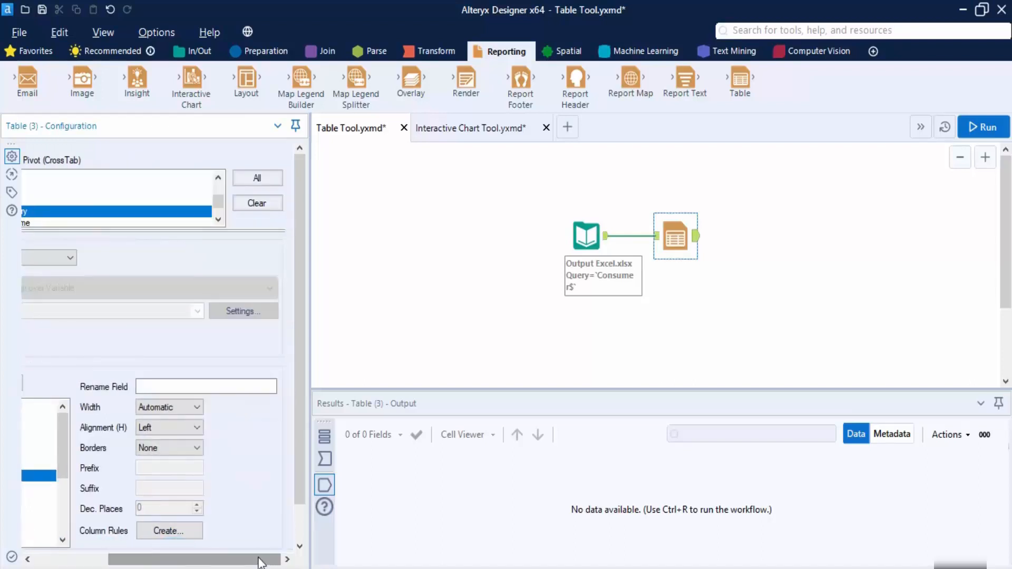
{"action": "left_click", "coordinate": [183, 388]}
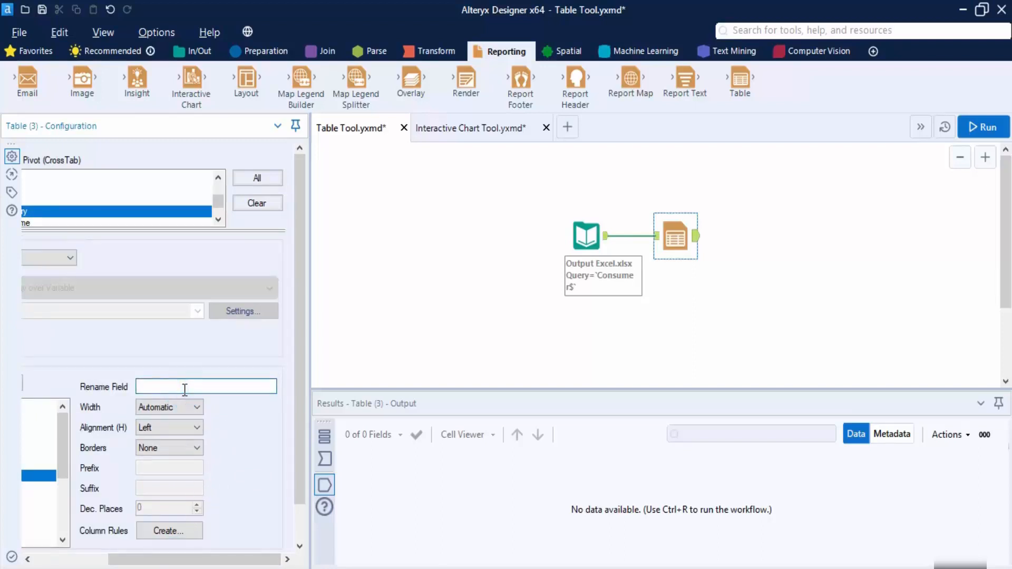
{"action": "type", "text": "Name"}
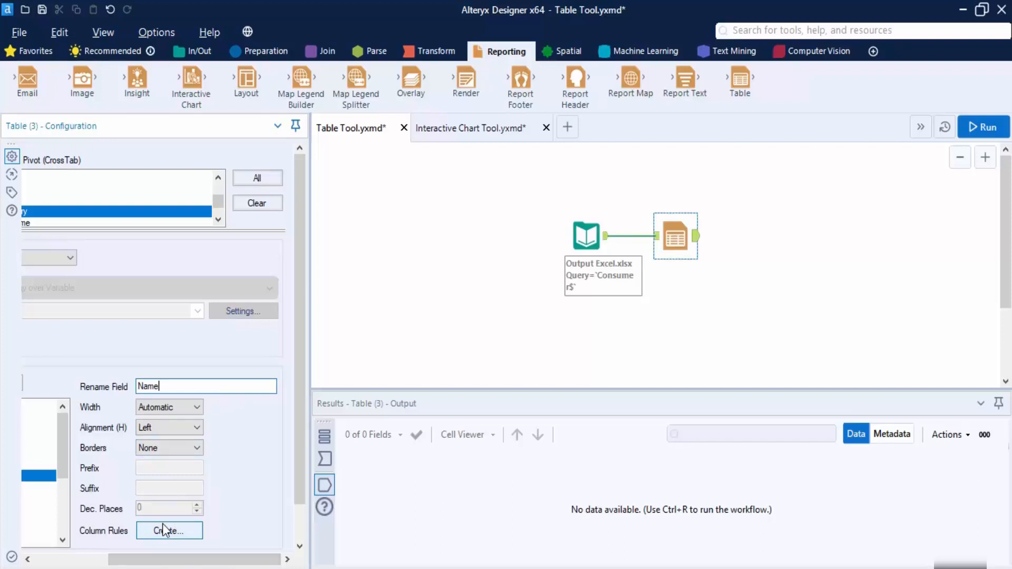
Step: Set a "$" prefix for the Sales column and leave its suffix empty
{"action": "left_click_drag", "start_coordinate": [120, 557], "coordinate": [57, 556]}
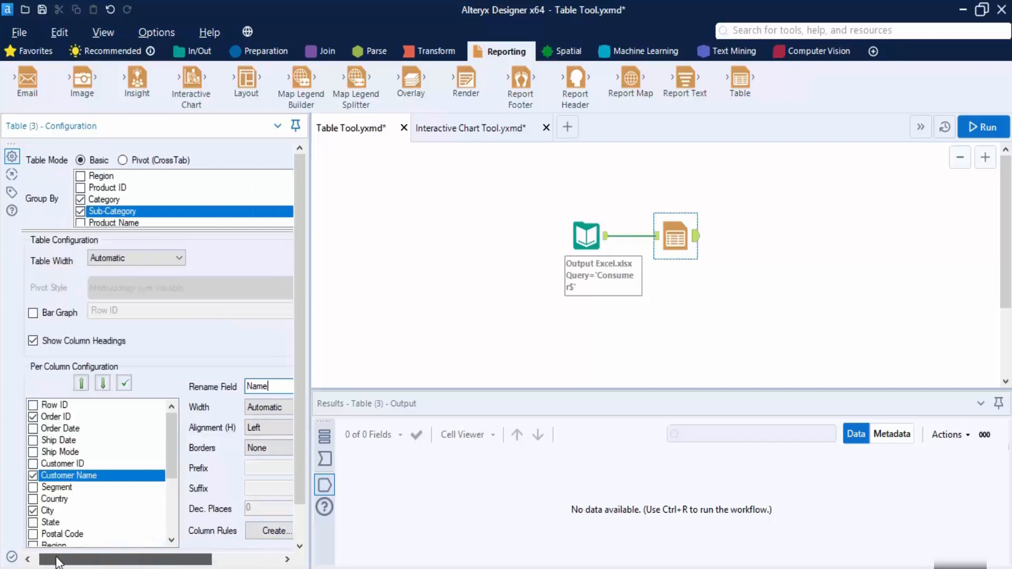
{"action": "scroll", "coordinate": [61, 521], "scroll_direction": "down", "scroll_amount": 2}
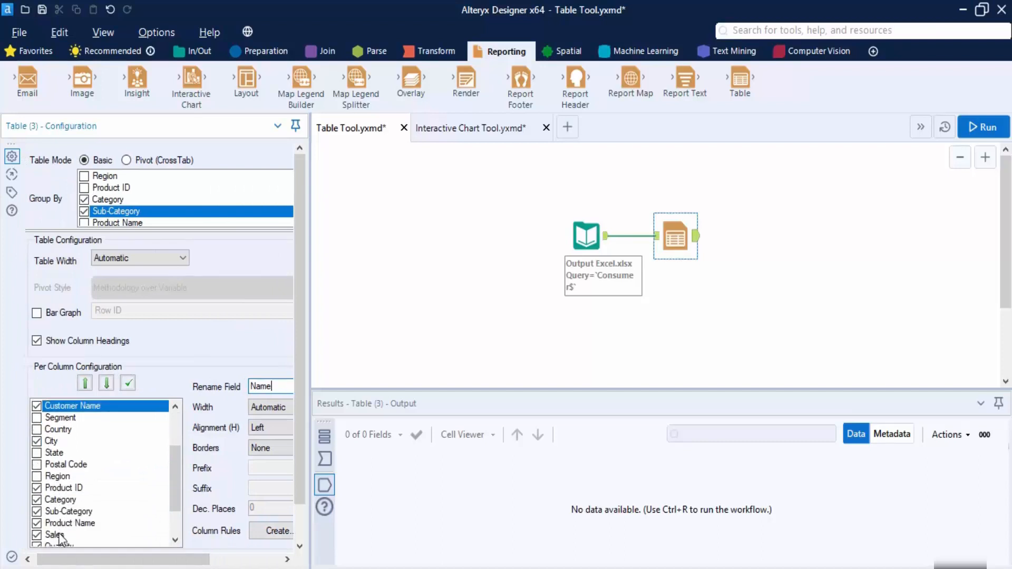
{"action": "left_click", "coordinate": [68, 533]}
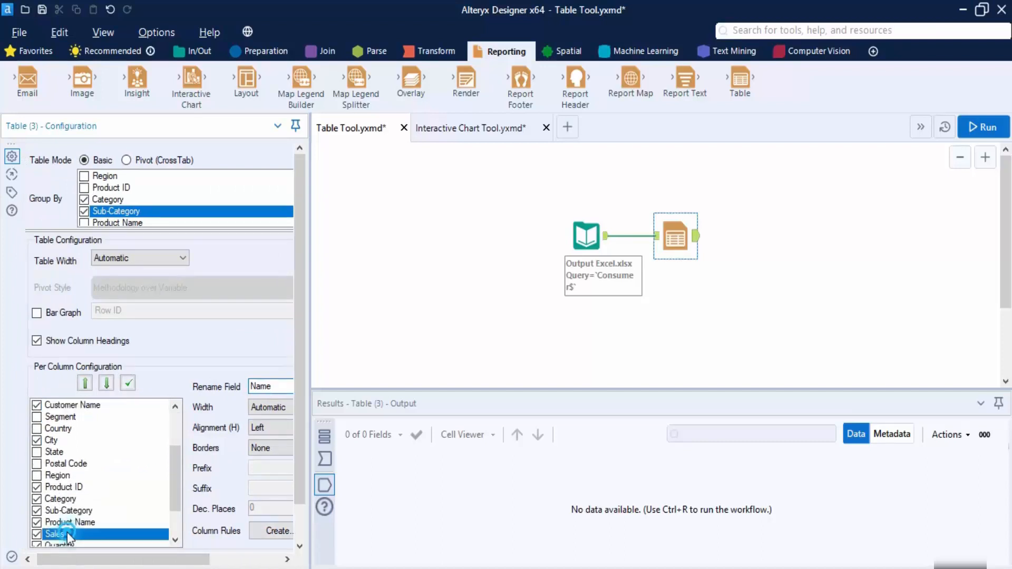
{"action": "left_click_drag", "start_coordinate": [169, 558], "coordinate": [269, 564]}
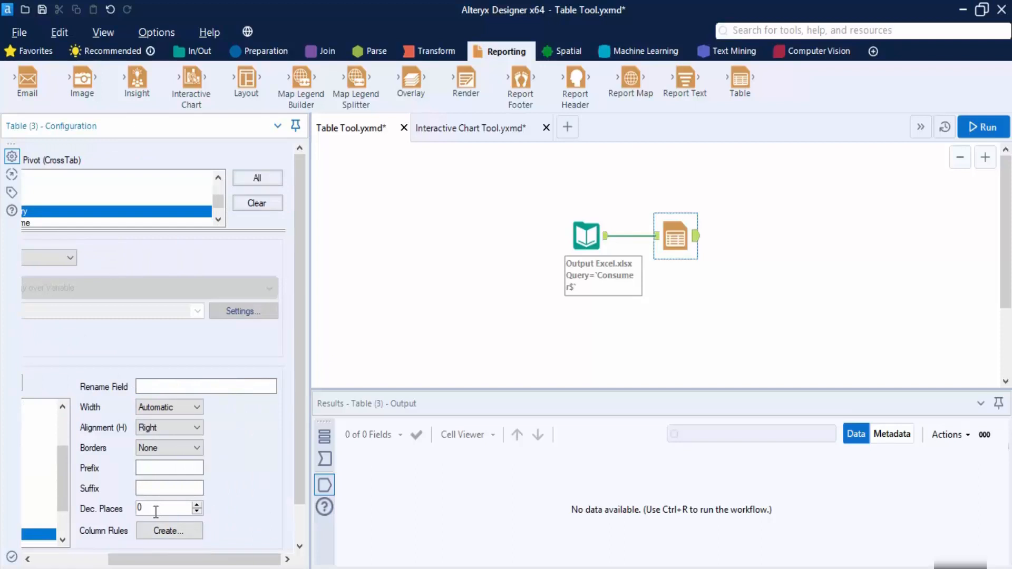
{"action": "left_click", "coordinate": [167, 467]}
{"action": "type", "text": "$"}
{"action": "left_click", "coordinate": [180, 483]}
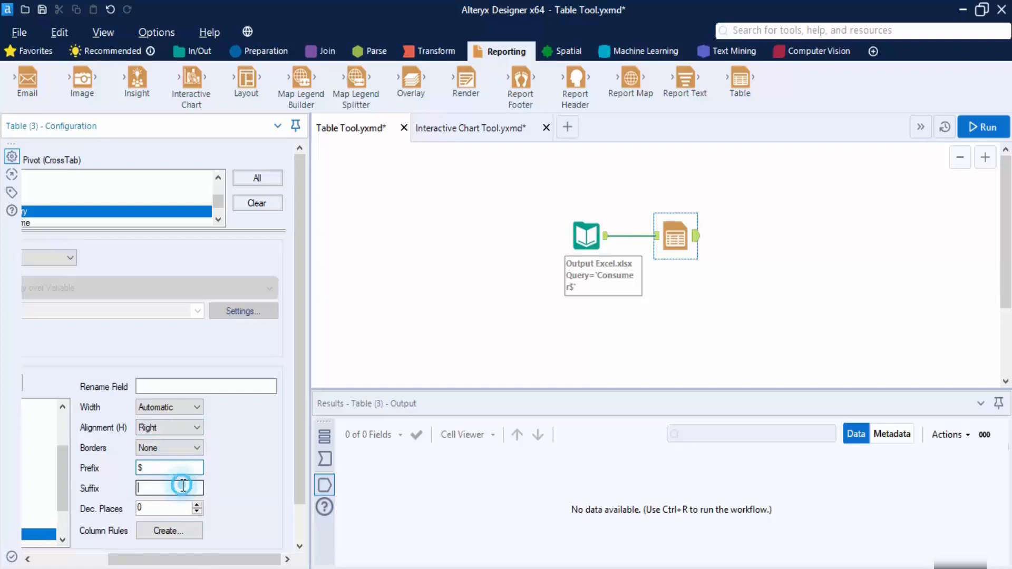
{"action": "type", "text": "."}
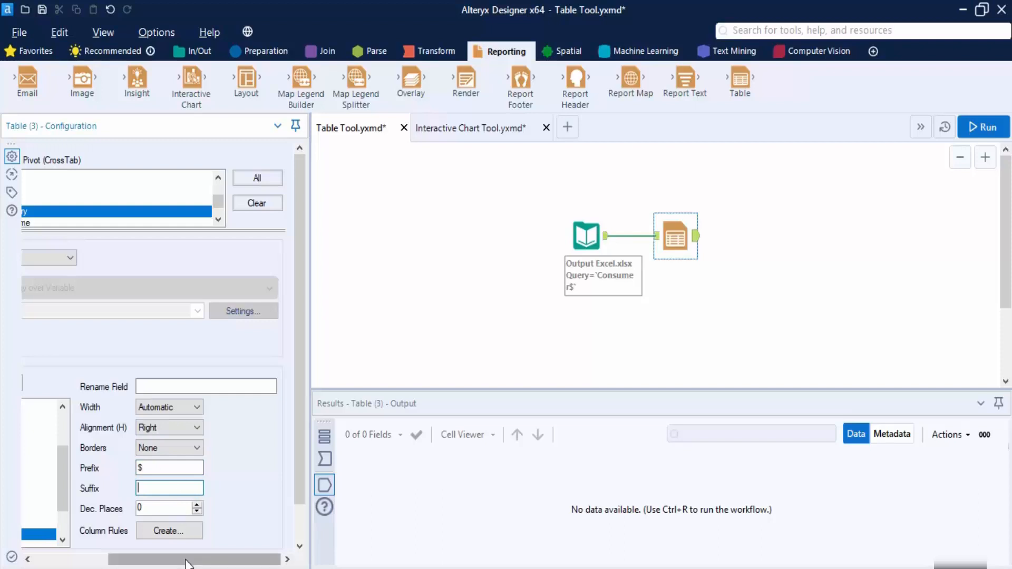
Step: Create a column styling rule for Sales that applies when Sales is >= 1000
{"action": "left_click_drag", "start_coordinate": [131, 560], "coordinate": [57, 559]}
{"action": "scroll", "coordinate": [82, 492], "scroll_direction": "down", "scroll_amount": 2}
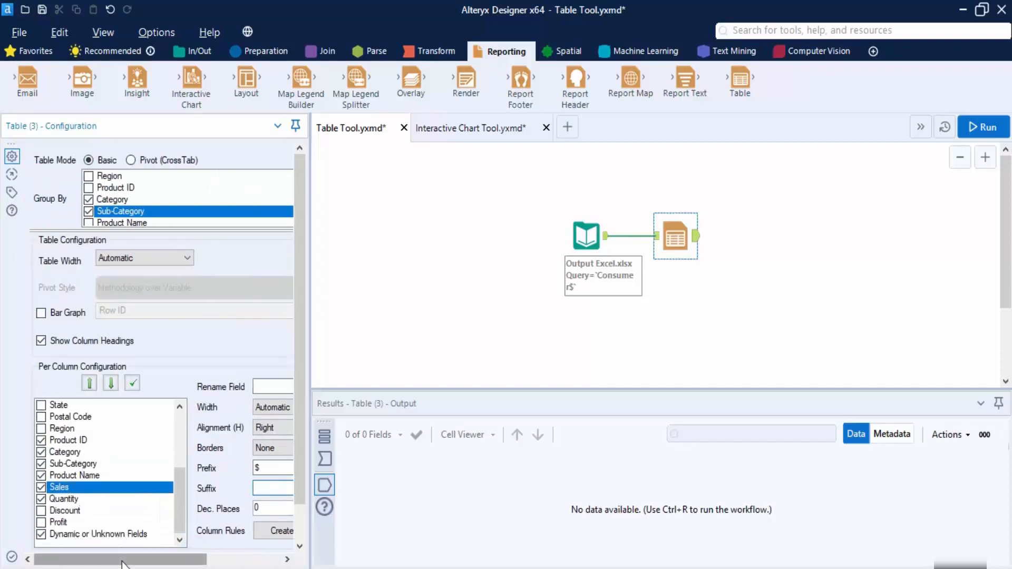
{"action": "left_click_drag", "start_coordinate": [120, 560], "coordinate": [170, 561]}
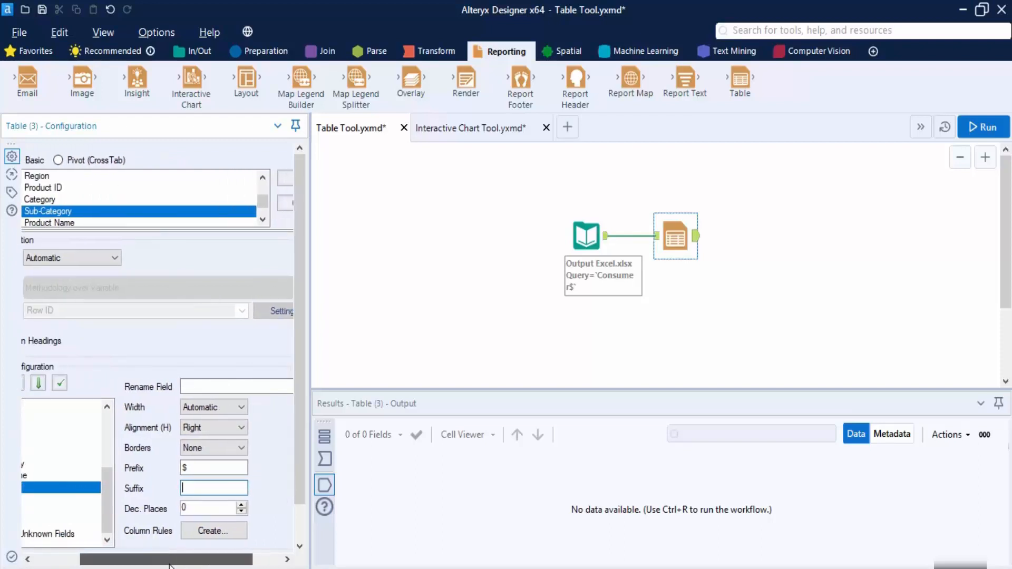
{"action": "left_click", "coordinate": [212, 532]}
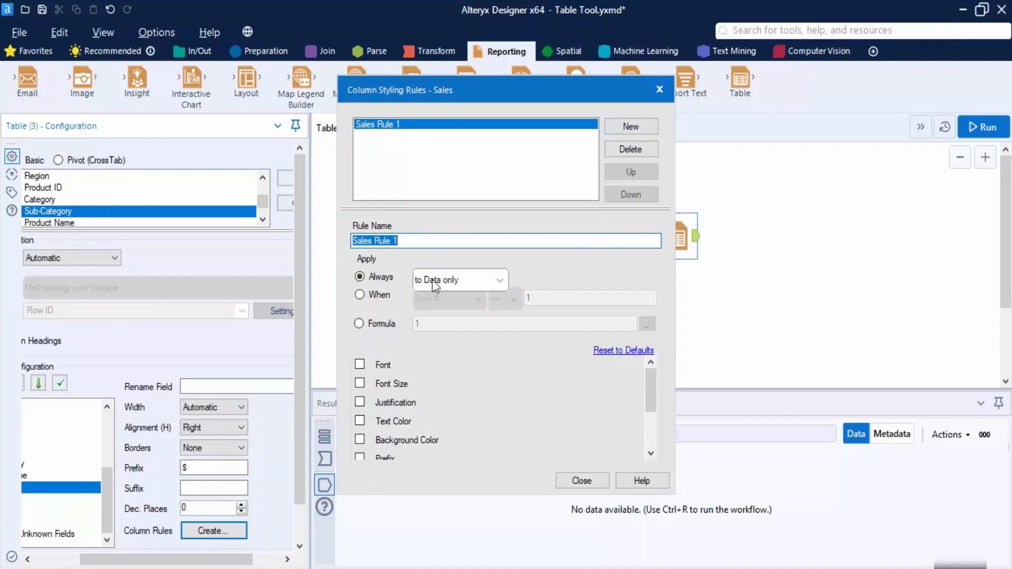
{"action": "left_click", "coordinate": [360, 294]}
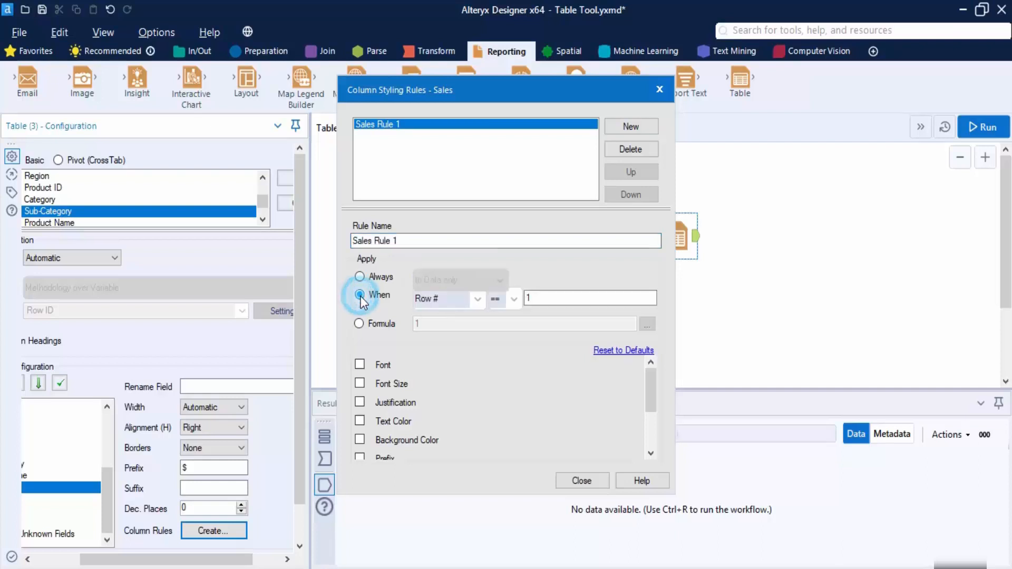
{"action": "left_click", "coordinate": [477, 299]}
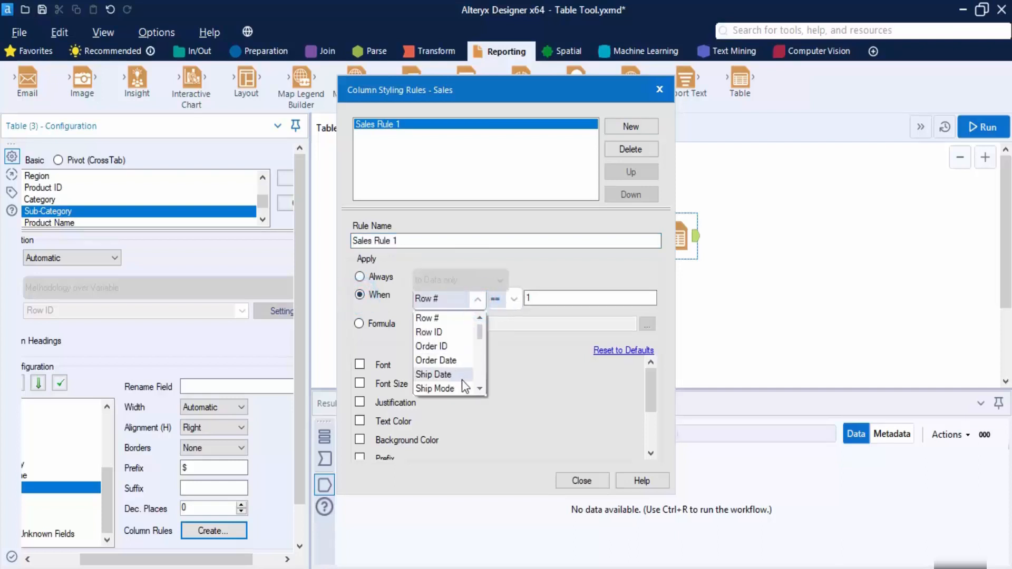
{"action": "scroll", "coordinate": [466, 386], "scroll_direction": "down", "scroll_amount": 5}
{"action": "left_click", "coordinate": [443, 388]}
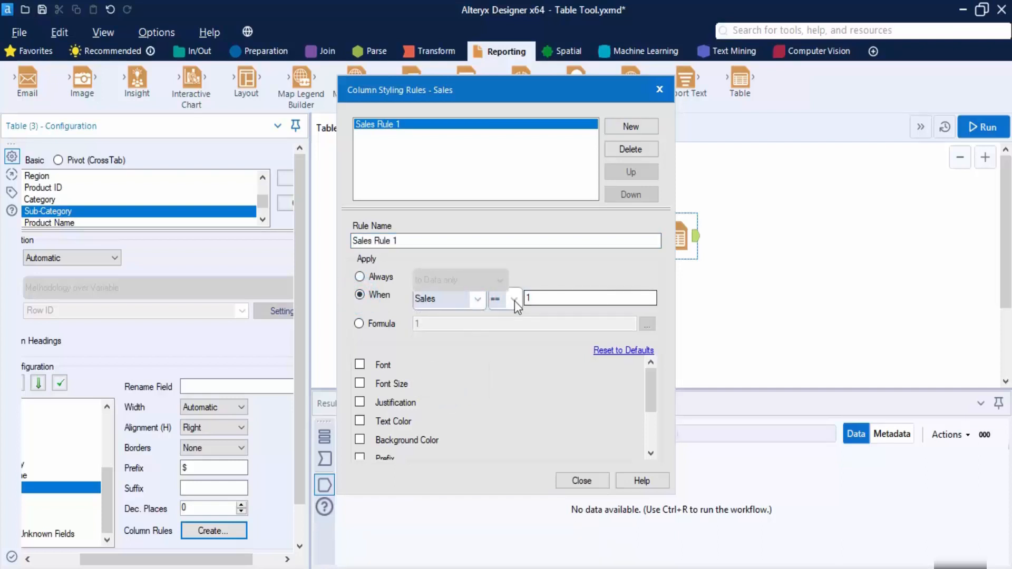
{"action": "left_click", "coordinate": [514, 299]}
{"action": "left_click", "coordinate": [506, 388]}
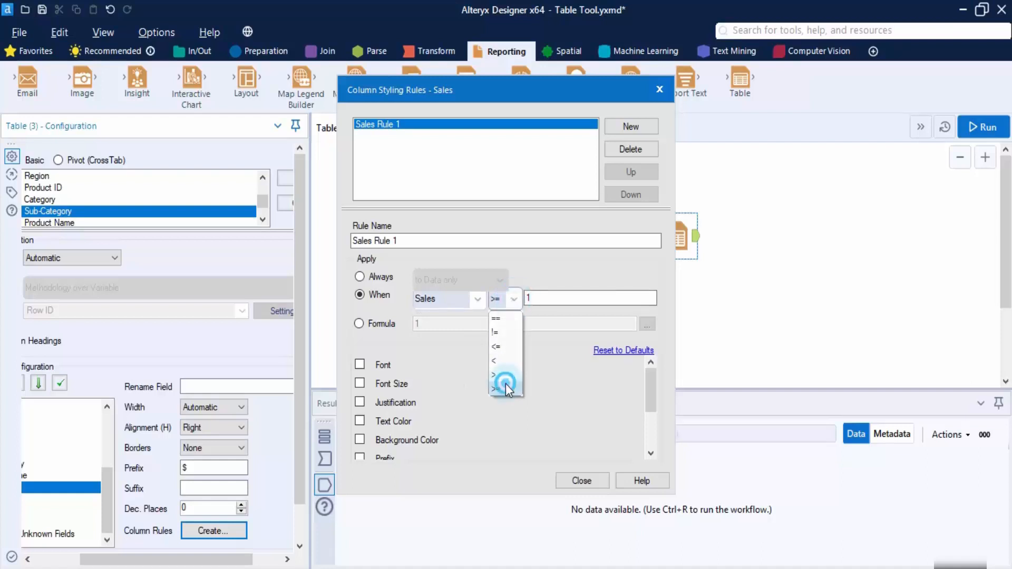
{"action": "left_click", "coordinate": [567, 297]}
{"action": "type", "text": "000"}
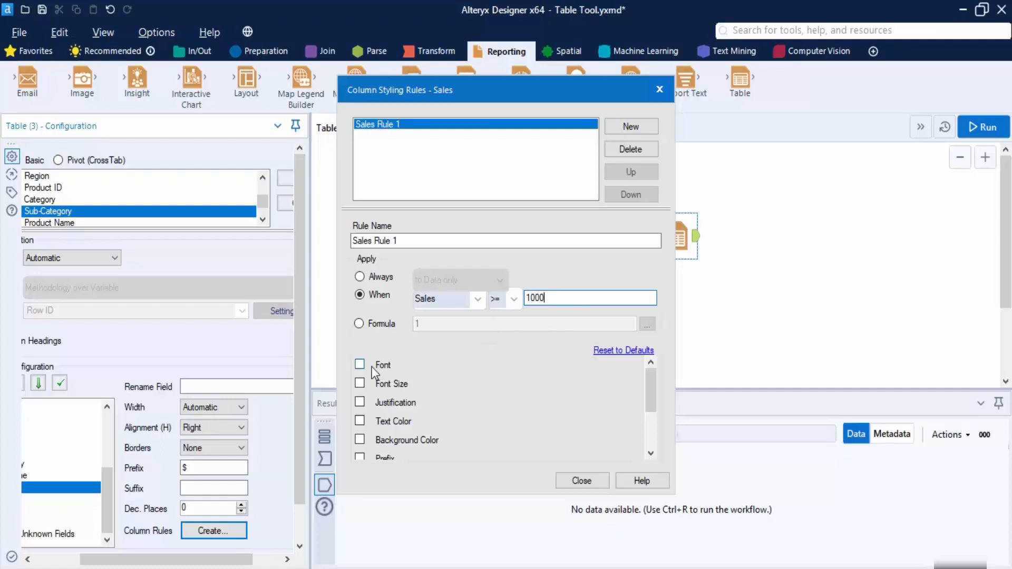
Step: Give the Sales rule a green background color of R=74, G=211, B=29 and close the rule settings
{"action": "scroll", "coordinate": [409, 389], "scroll_direction": "down", "scroll_amount": 3}
{"action": "scroll", "coordinate": [481, 441], "scroll_direction": "up", "scroll_amount": 3}
{"action": "left_click", "coordinate": [359, 440]}
{"action": "scroll", "coordinate": [452, 416], "scroll_direction": "down", "scroll_amount": 3}
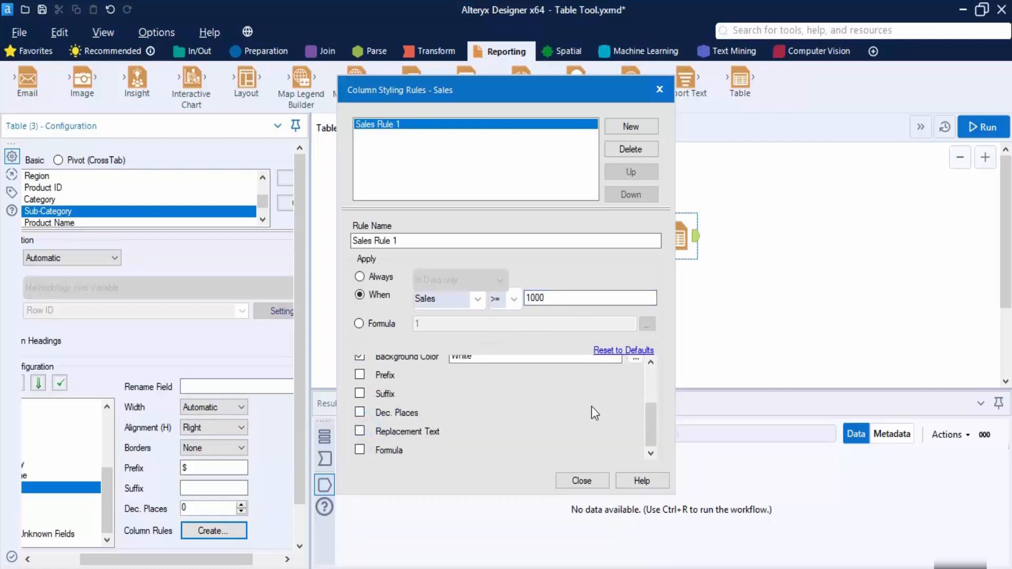
{"action": "scroll", "coordinate": [452, 416], "scroll_direction": "up", "scroll_amount": 3}
{"action": "left_click", "coordinate": [636, 439]}
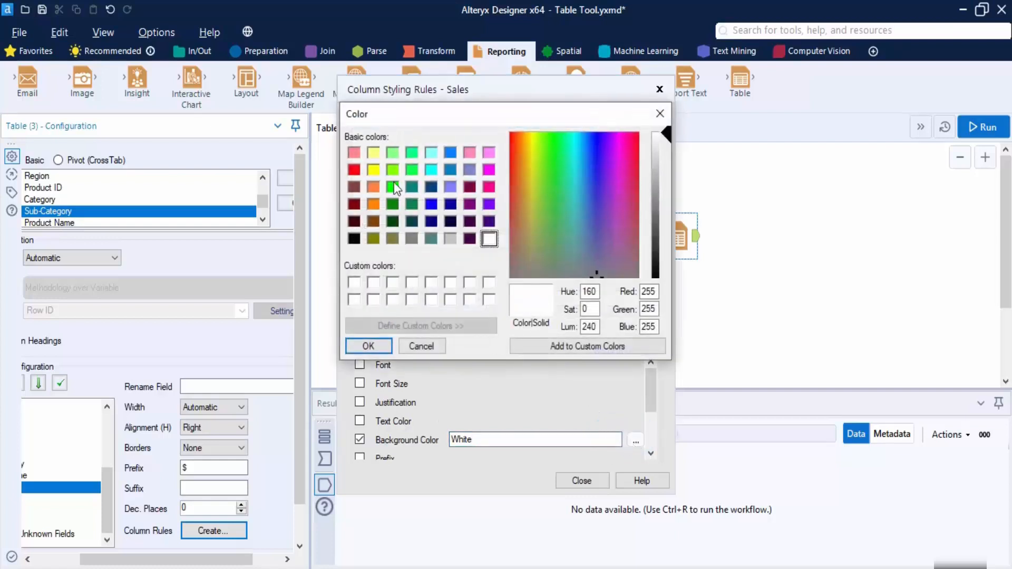
{"action": "left_click_drag", "start_coordinate": [567, 194], "coordinate": [548, 168]}
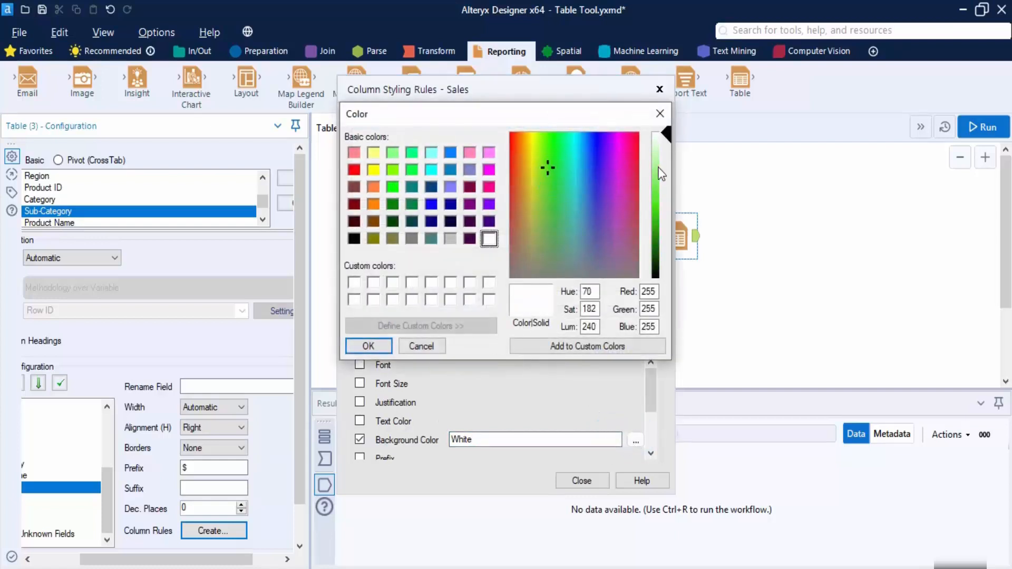
{"action": "left_click_drag", "start_coordinate": [658, 182], "coordinate": [658, 211]}
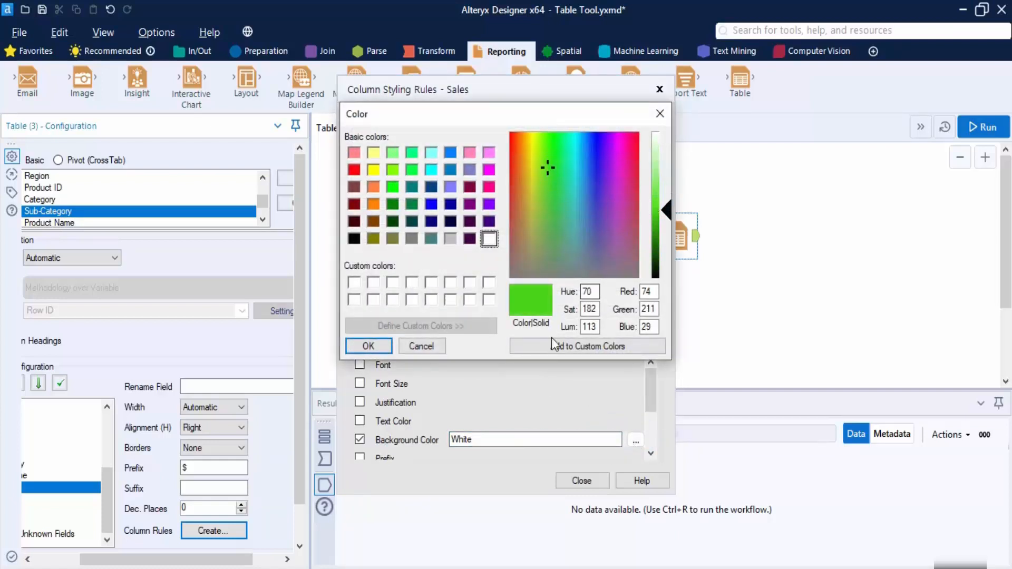
{"action": "left_click", "coordinate": [369, 346]}
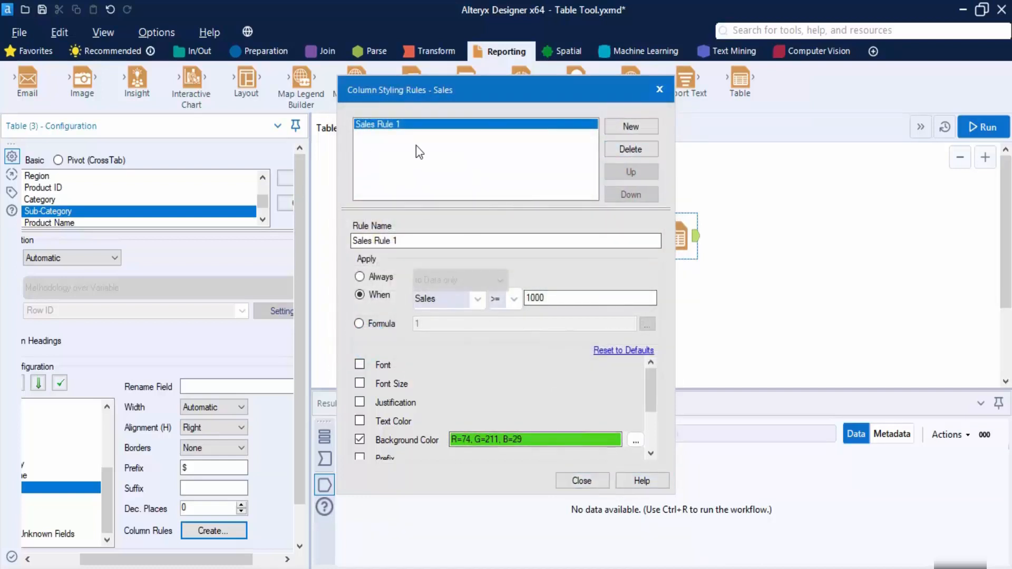
{"action": "left_click", "coordinate": [581, 481]}
{"action": "scroll", "coordinate": [252, 518], "scroll_direction": "down", "scroll_amount": 2}
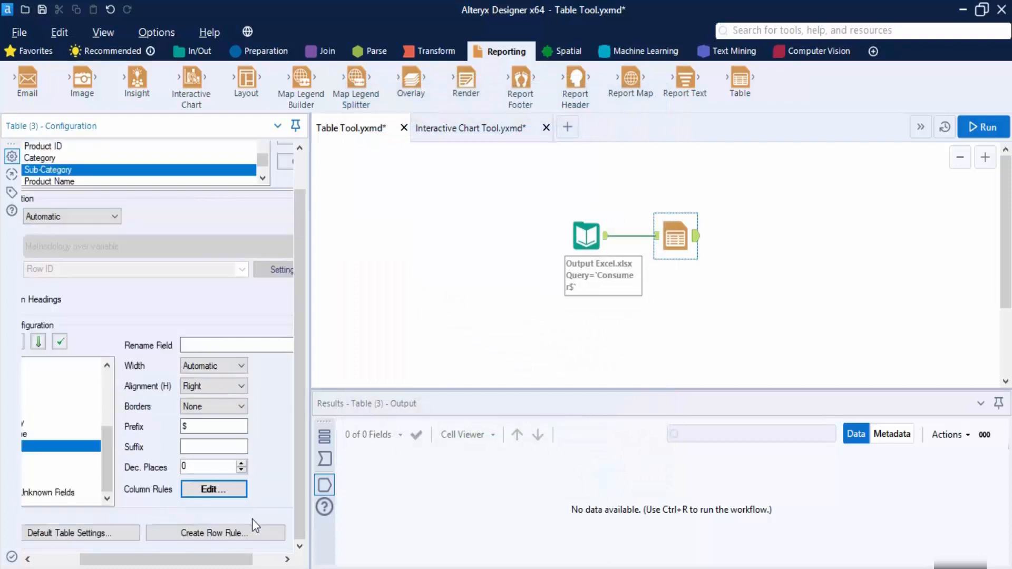
{"action": "left_click_drag", "start_coordinate": [223, 560], "coordinate": [251, 562]}
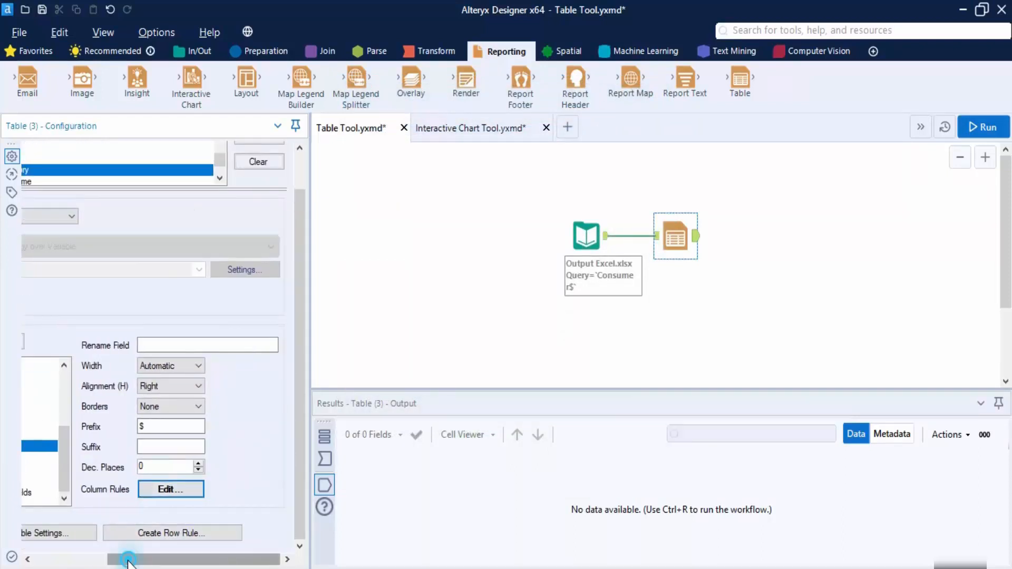
{"action": "left_click_drag", "start_coordinate": [129, 559], "coordinate": [71, 564]}
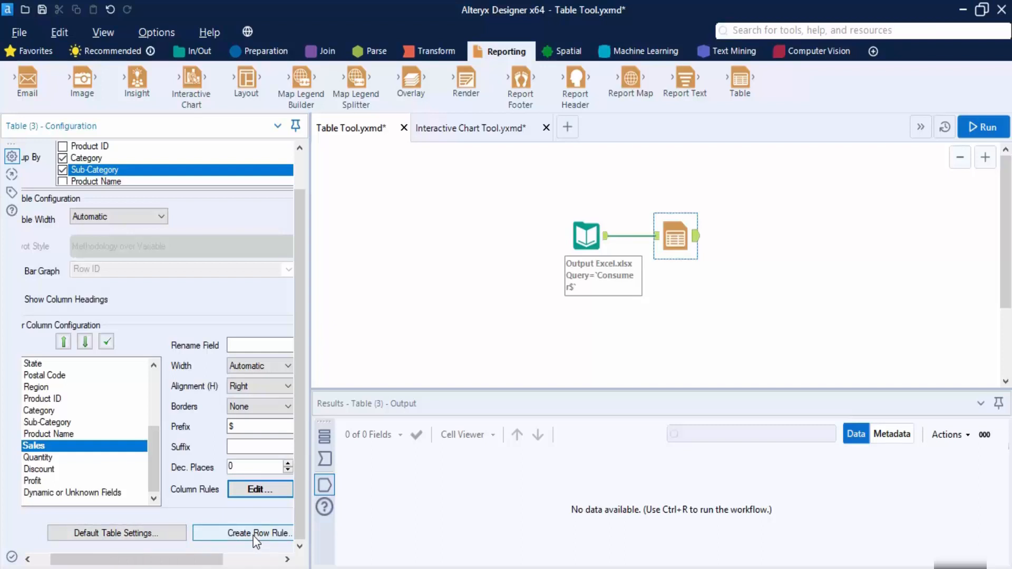
Step: Run the Table Tool workflow with the configured table settings
{"action": "mouse_move", "coordinate": [217, 558]}
{"action": "left_mouse_down"}
{"action": "mouse_move", "coordinate": [257, 560]}
{"action": "mouse_move", "coordinate": [201, 560]}
{"action": "left_mouse_up"}
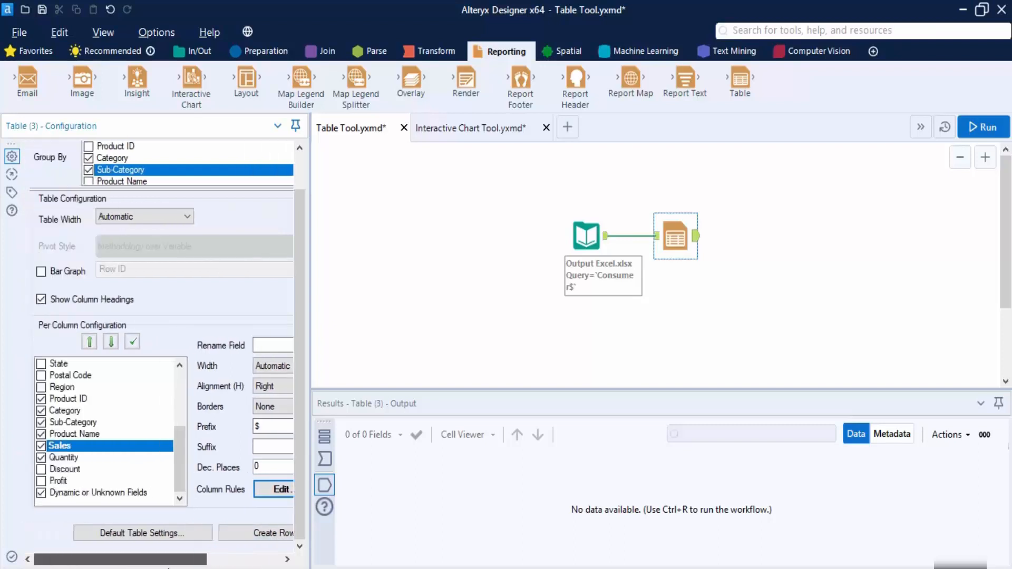
{"action": "scroll", "coordinate": [242, 315], "scroll_direction": "up", "scroll_amount": 2}
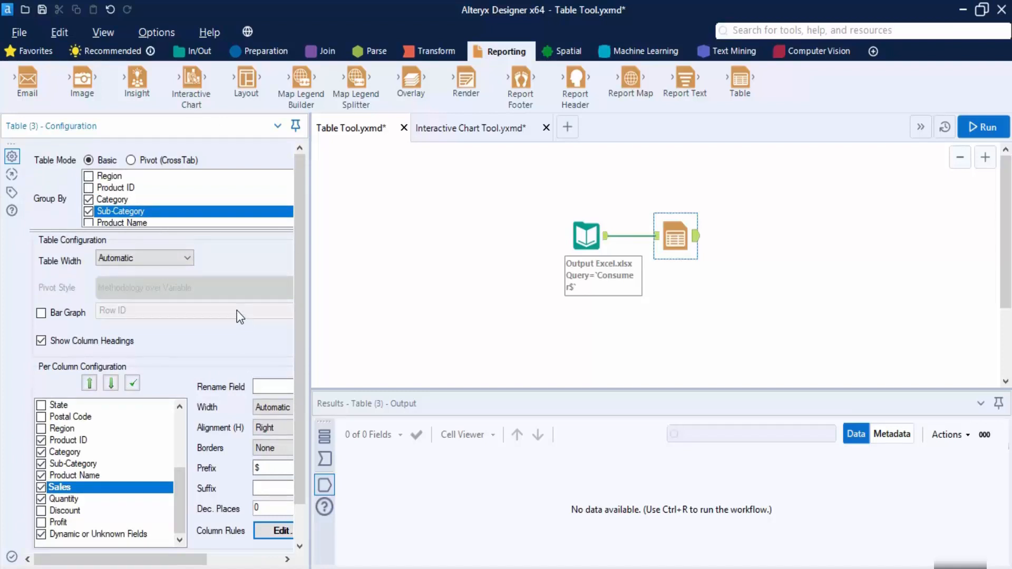
{"action": "left_click", "coordinate": [975, 128]}
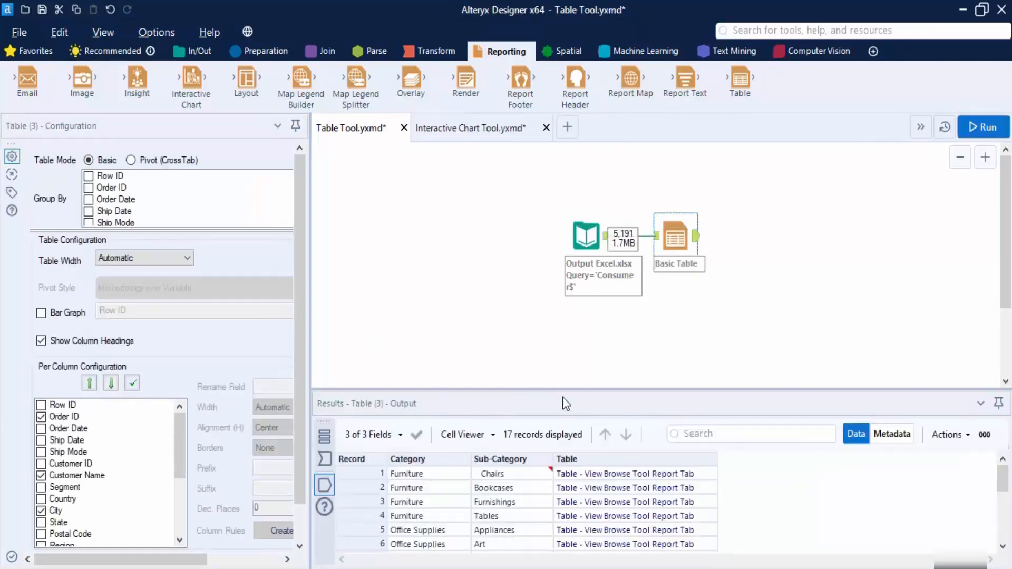
Step: Enlarge the results area and examine the Table tool's output records and the first record's Table cell
{"action": "left_click_drag", "start_coordinate": [563, 391], "coordinate": [568, 296]}
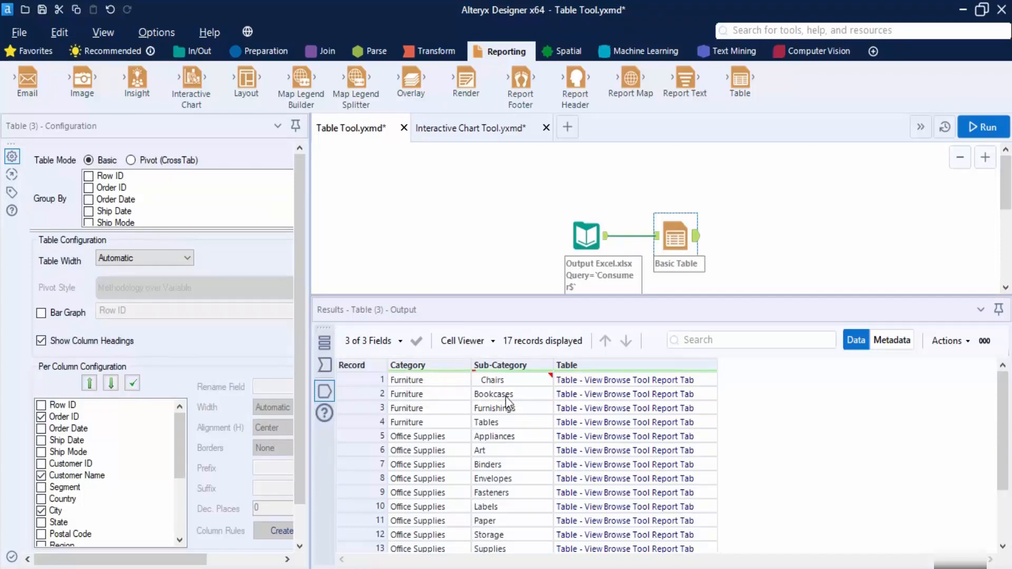
{"action": "mouse_move", "coordinate": [508, 385]}
{"action": "left_click", "coordinate": [611, 382]}
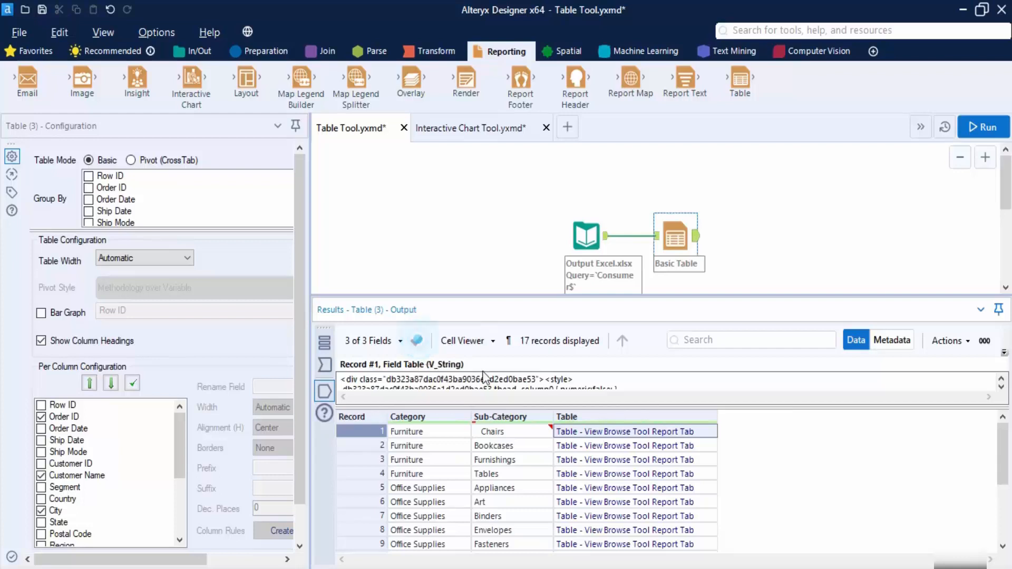
{"action": "left_click_drag", "start_coordinate": [460, 407], "coordinate": [457, 358]}
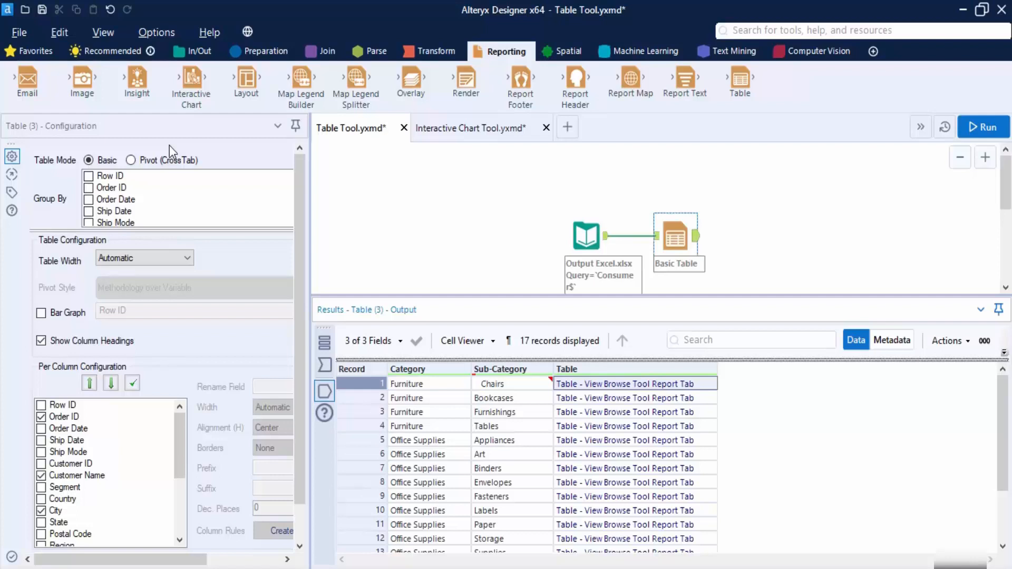
{"action": "scroll", "coordinate": [715, 521], "scroll_direction": "down", "scroll_amount": 2}
{"action": "scroll", "coordinate": [716, 520], "scroll_direction": "up", "scroll_amount": 2}
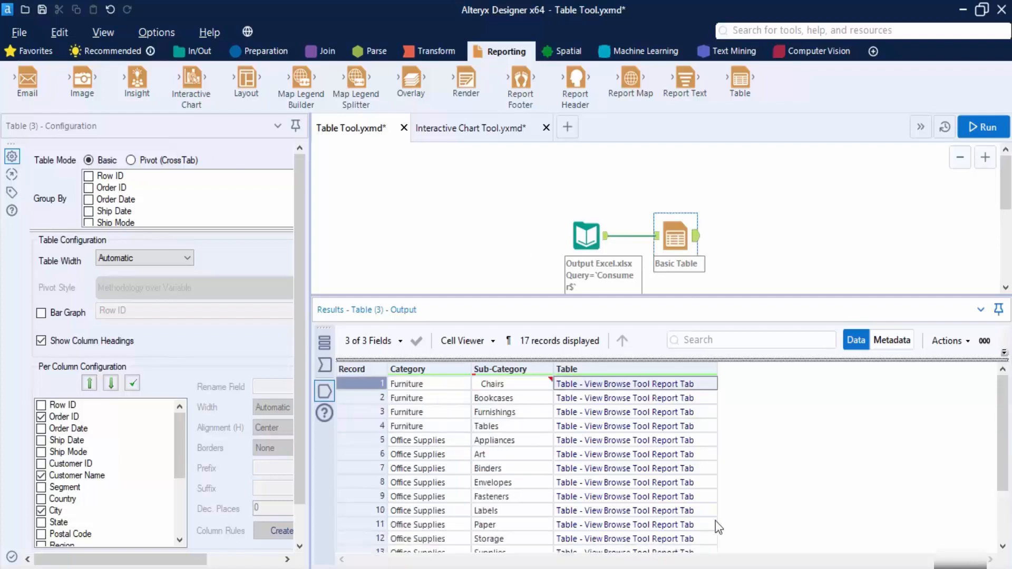
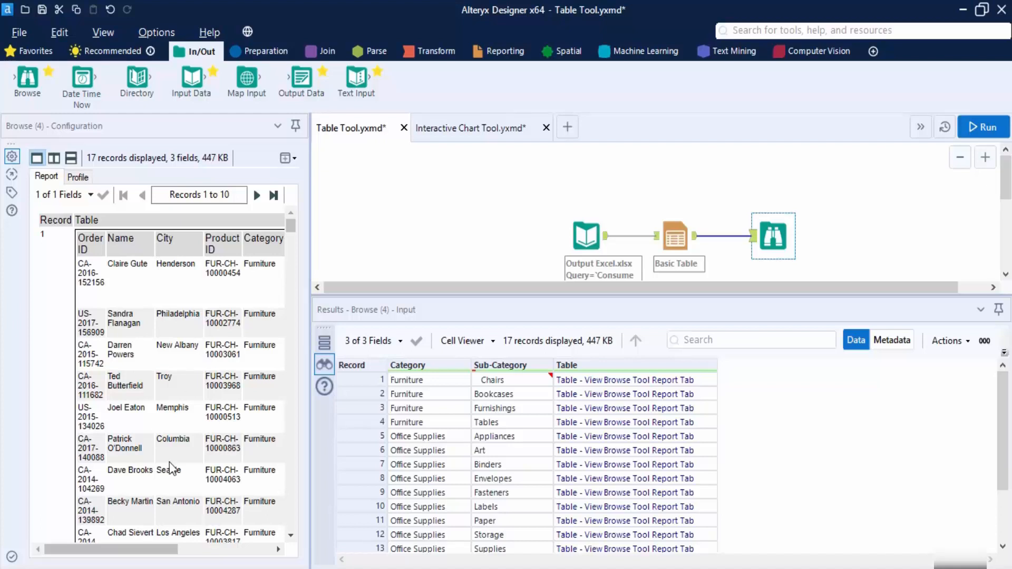
Step: Examine the Browse report's columns and rows, checking the renamed Name column, the Sales prefix and the conditional Sales highlighting
{"action": "left_click", "coordinate": [164, 549]}
{"action": "scroll", "coordinate": [174, 406], "scroll_direction": "down", "scroll_amount": 3}
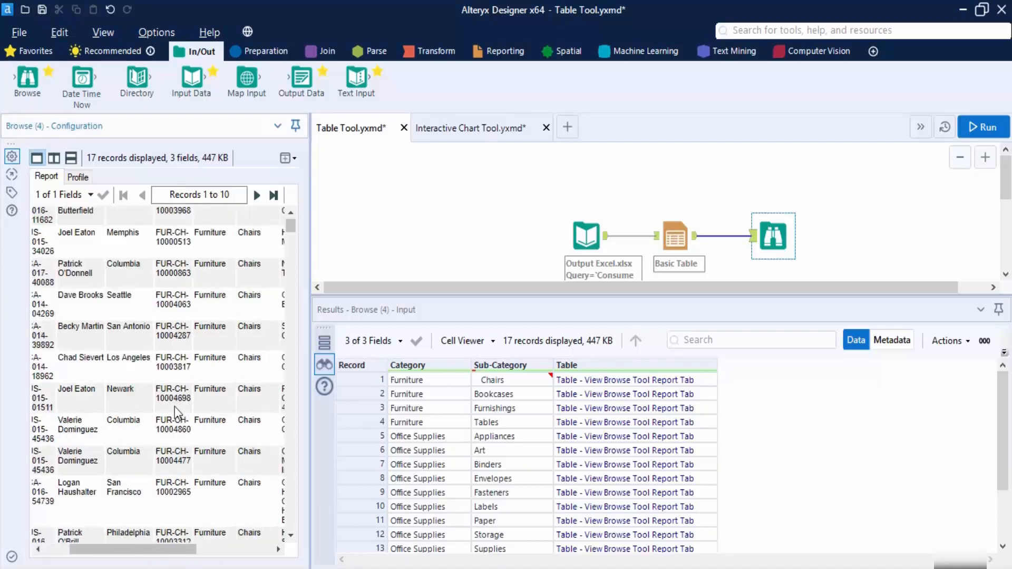
{"action": "scroll", "coordinate": [169, 379], "scroll_direction": "up", "scroll_amount": 3}
{"action": "scroll", "coordinate": [170, 379], "scroll_direction": "down", "scroll_amount": 3}
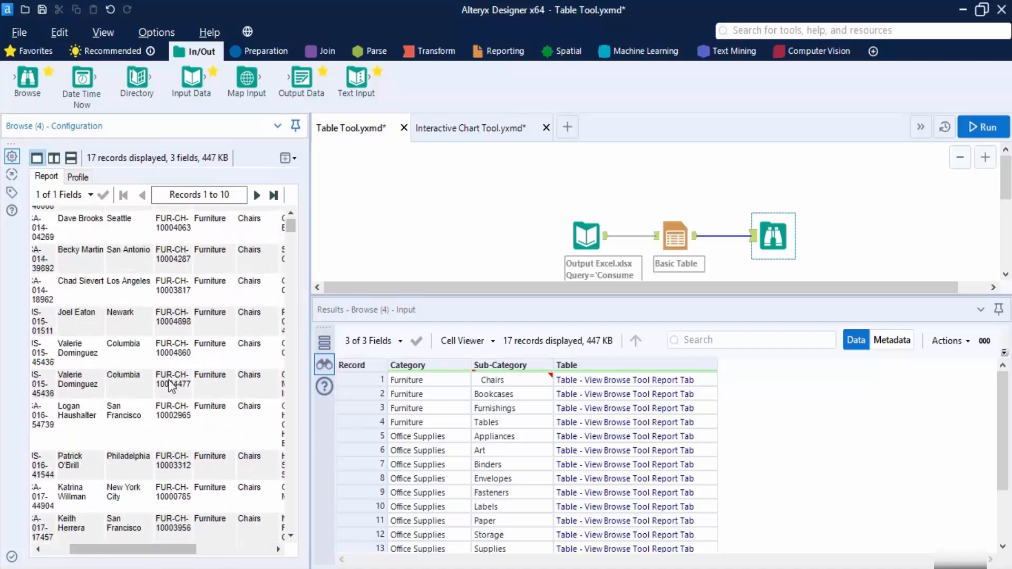
{"action": "scroll", "coordinate": [169, 380], "scroll_direction": "up", "scroll_amount": 3}
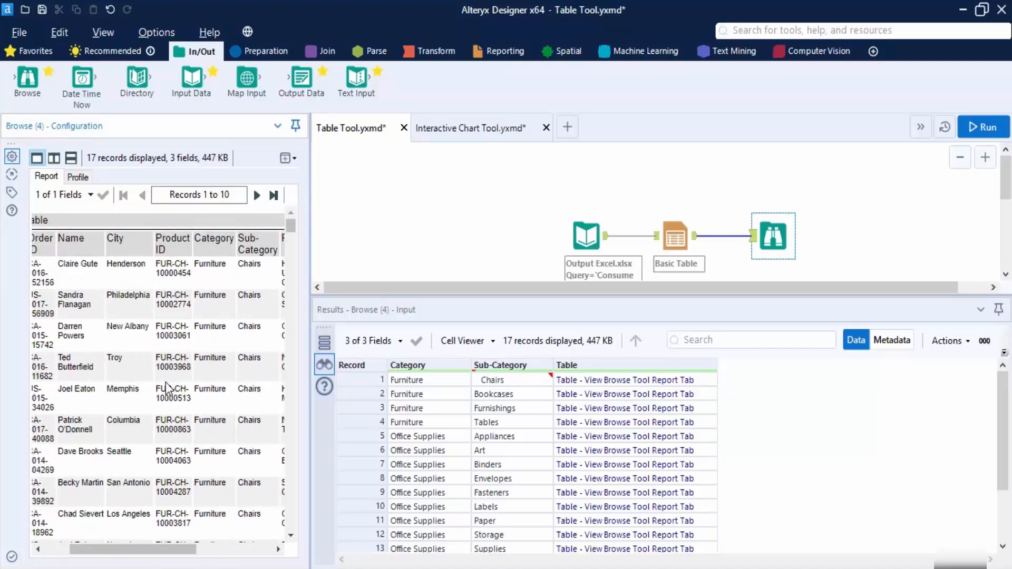
{"action": "scroll", "coordinate": [166, 388], "scroll_direction": "right", "scroll_amount": 3}
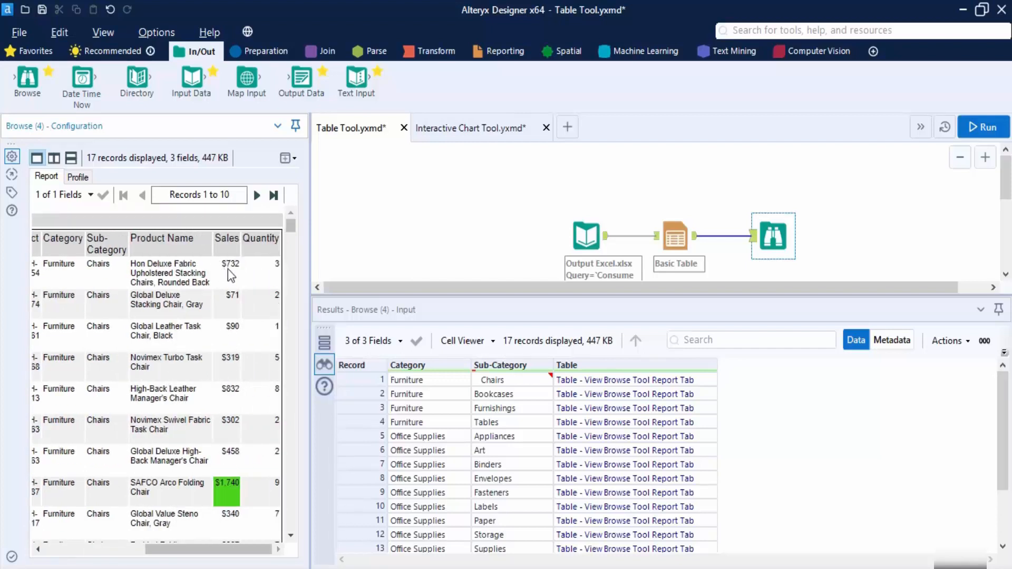
{"action": "scroll", "coordinate": [225, 419], "scroll_direction": "down", "scroll_amount": 3}
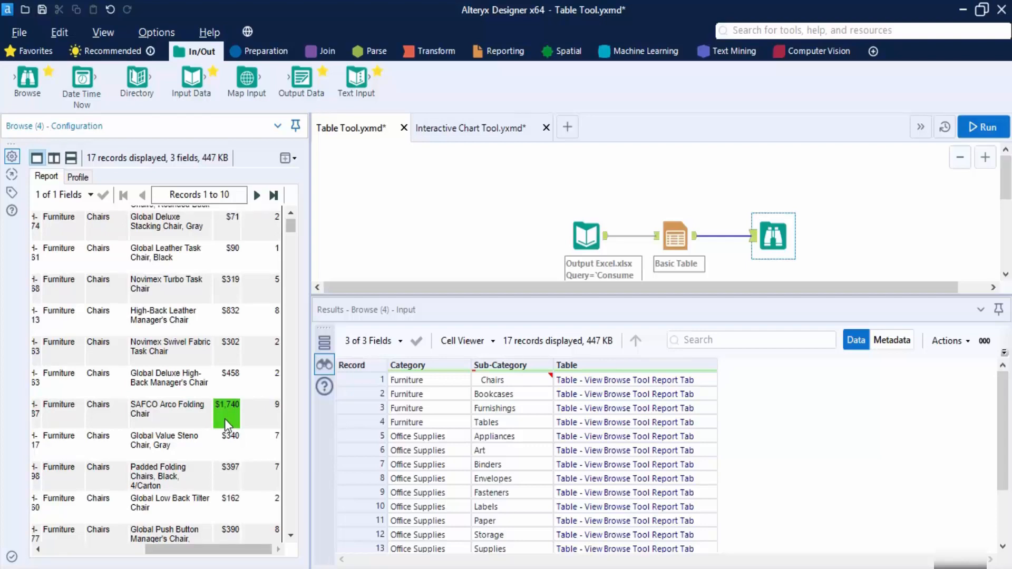
{"action": "scroll", "coordinate": [224, 418], "scroll_direction": "down", "scroll_amount": 10}
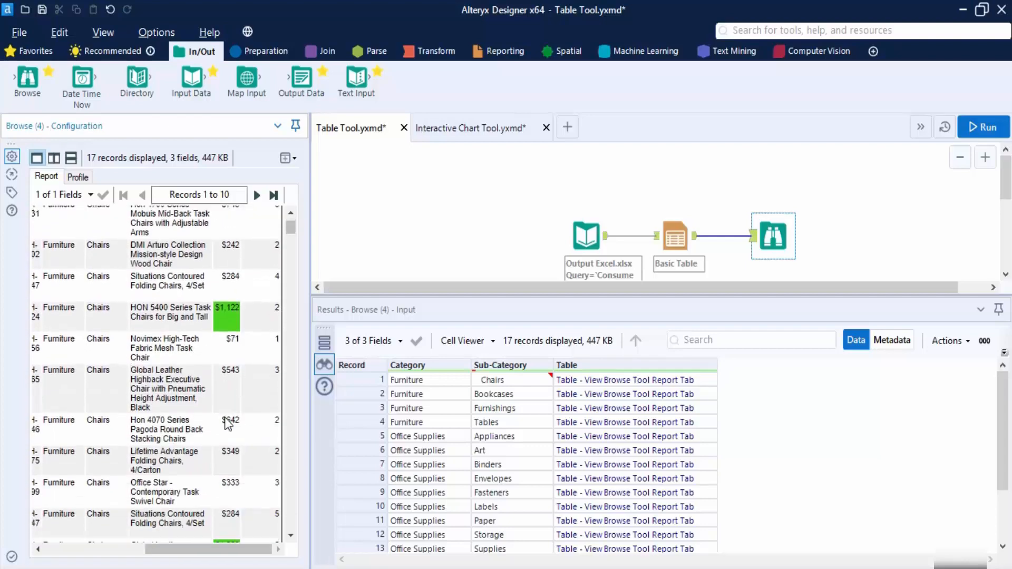
{"action": "scroll", "coordinate": [226, 418], "scroll_direction": "down", "scroll_amount": 8}
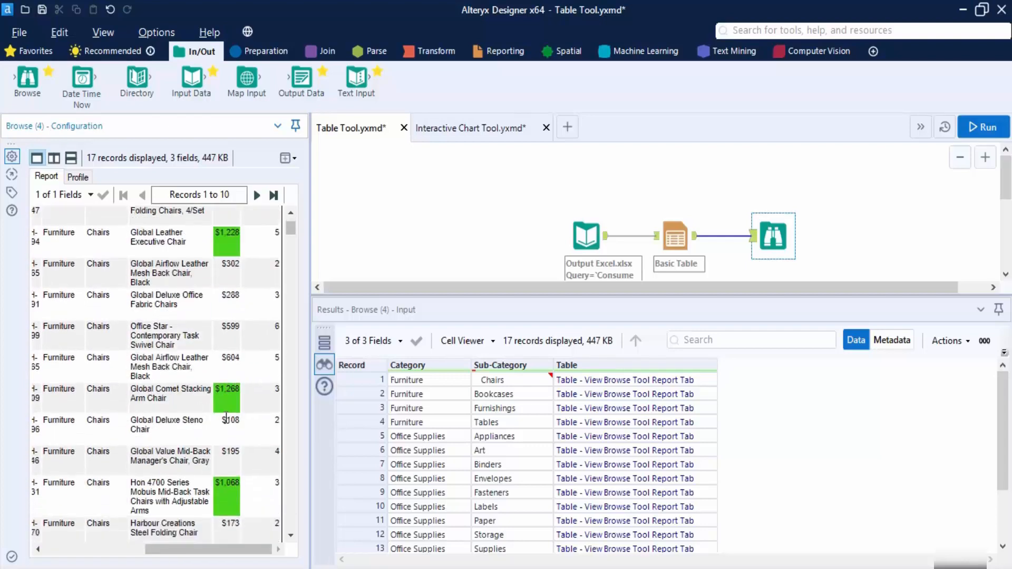
{"action": "scroll", "coordinate": [225, 418], "scroll_direction": "up", "scroll_amount": 5}
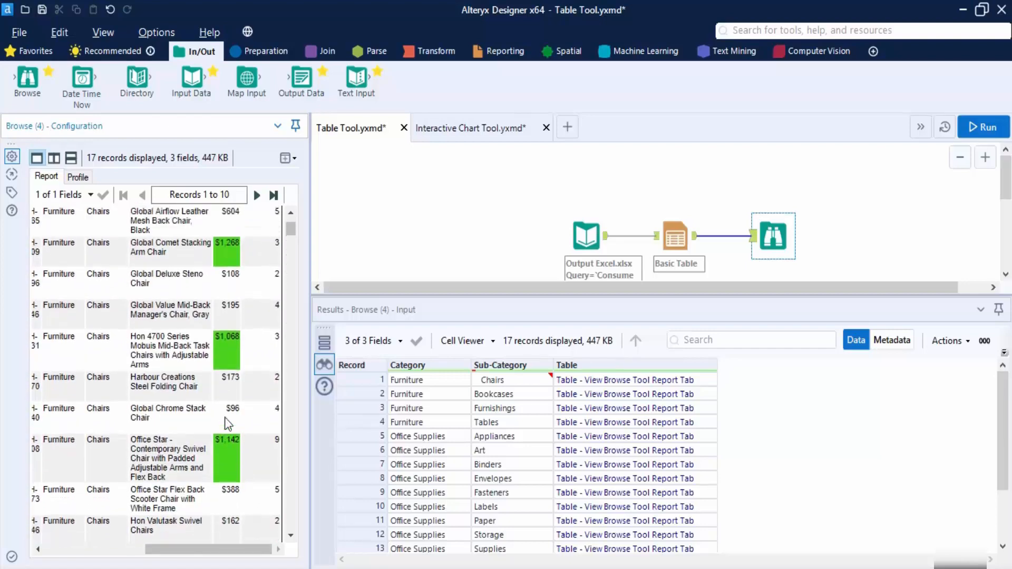
{"action": "scroll", "coordinate": [198, 463], "scroll_direction": "up", "scroll_amount": 6}
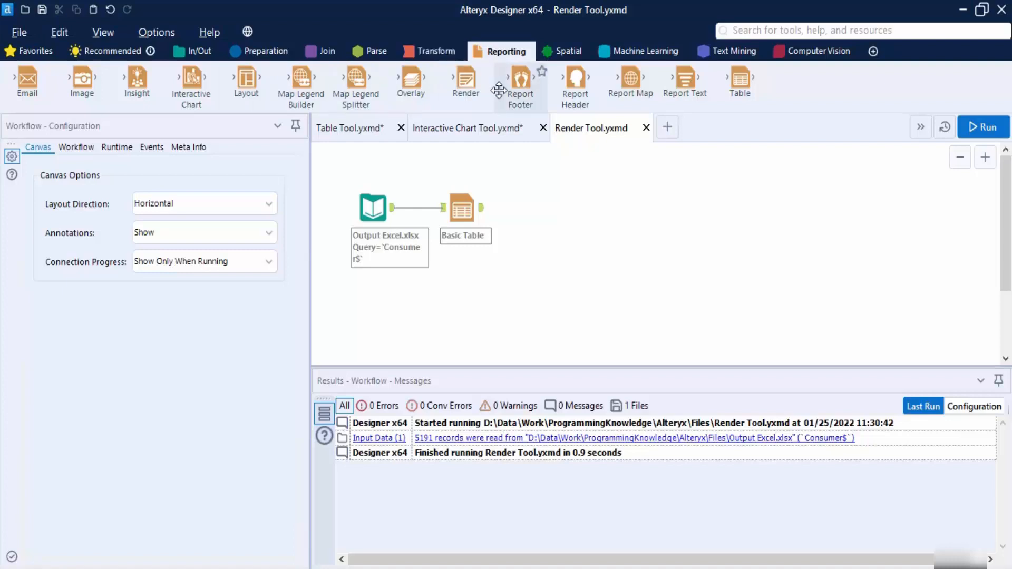
Step: Add a Render tool after the Basic Table and set its output mode to Choose a Specific Output File
{"action": "left_click_drag", "start_coordinate": [482, 75], "coordinate": [536, 207]}
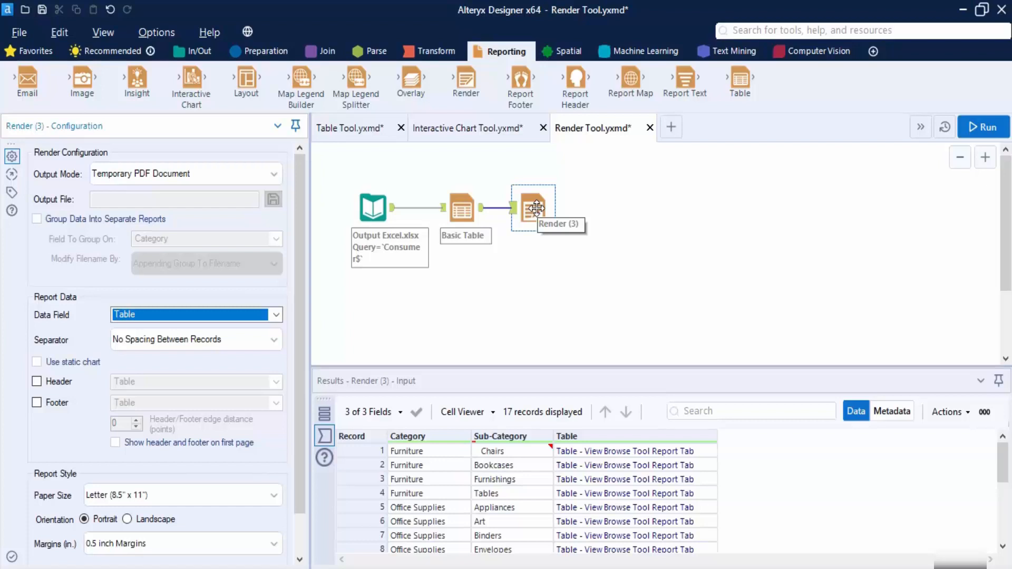
{"action": "left_click", "coordinate": [267, 172]}
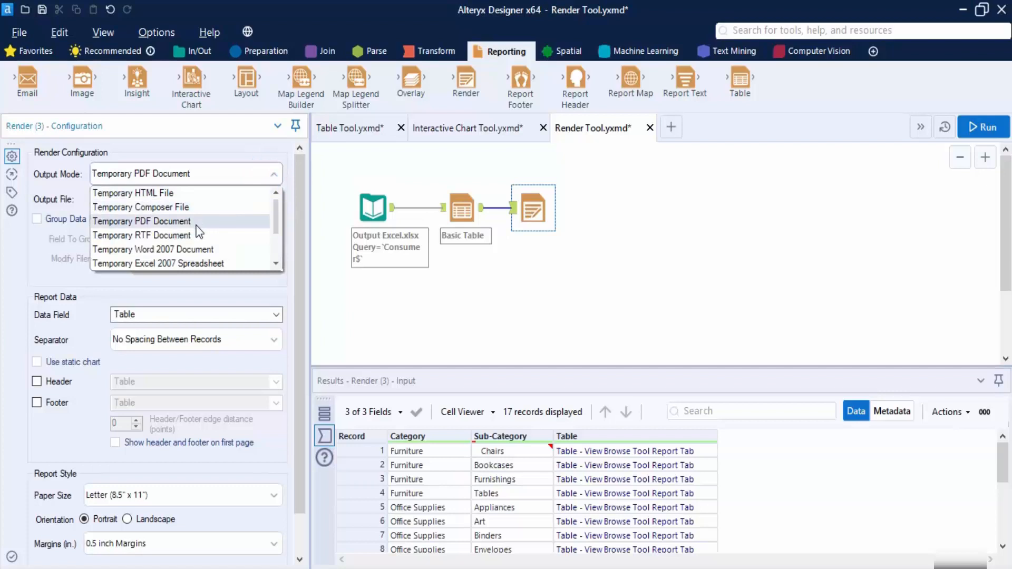
{"action": "scroll", "coordinate": [207, 258], "scroll_direction": "down", "scroll_amount": 1}
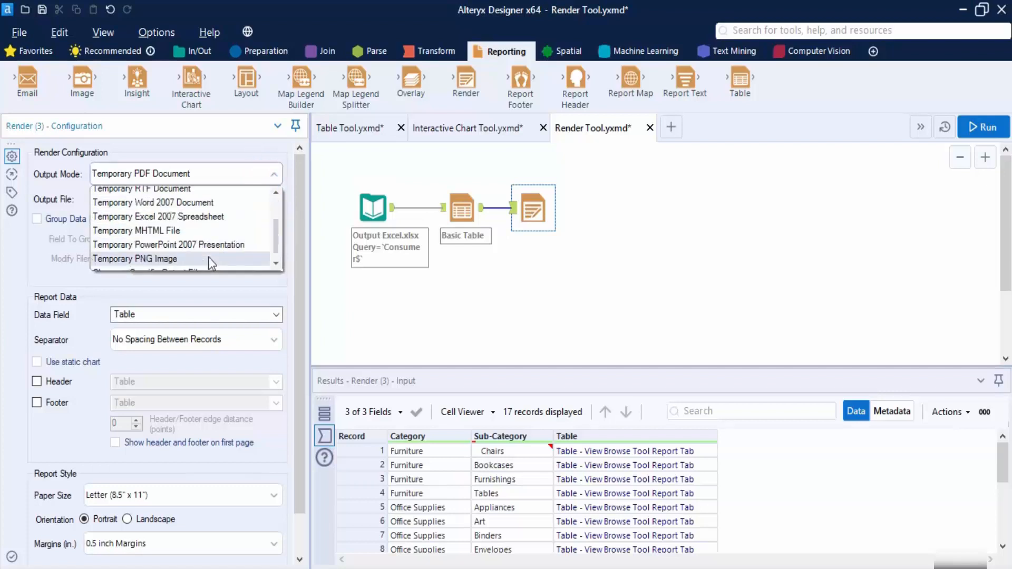
{"action": "scroll", "coordinate": [208, 257], "scroll_direction": "down", "scroll_amount": 1}
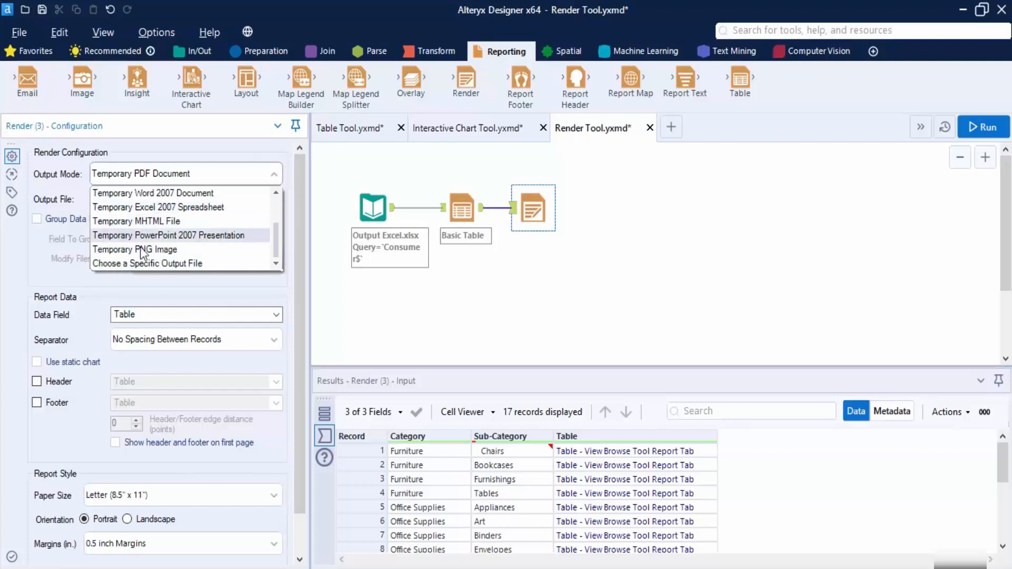
{"action": "left_click", "coordinate": [156, 264]}
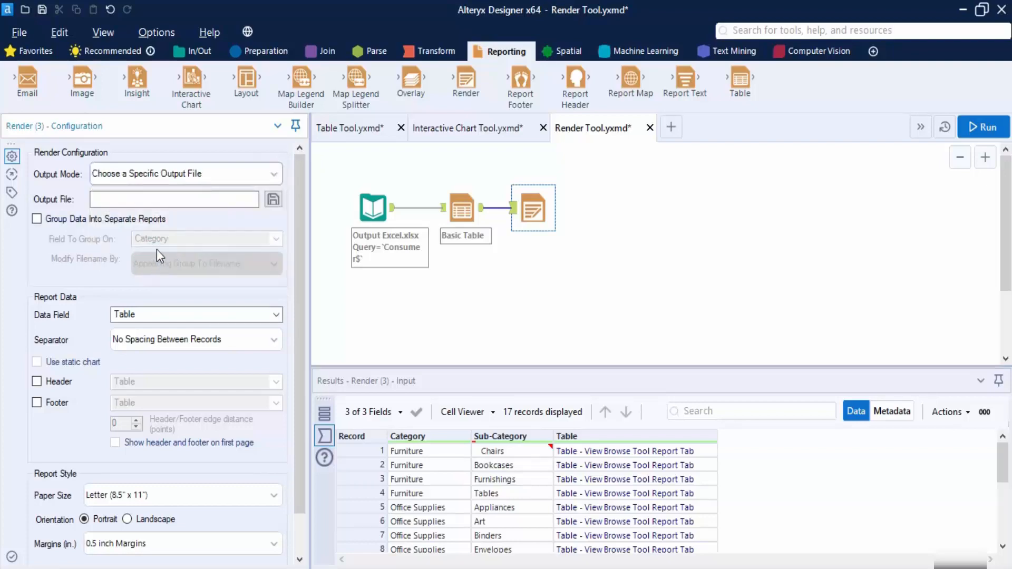
Step: Set the Render output file to an Excel 2007 spreadsheet (*.xlsx) named "Report Table" in the Files folder
{"action": "left_click", "coordinate": [273, 199]}
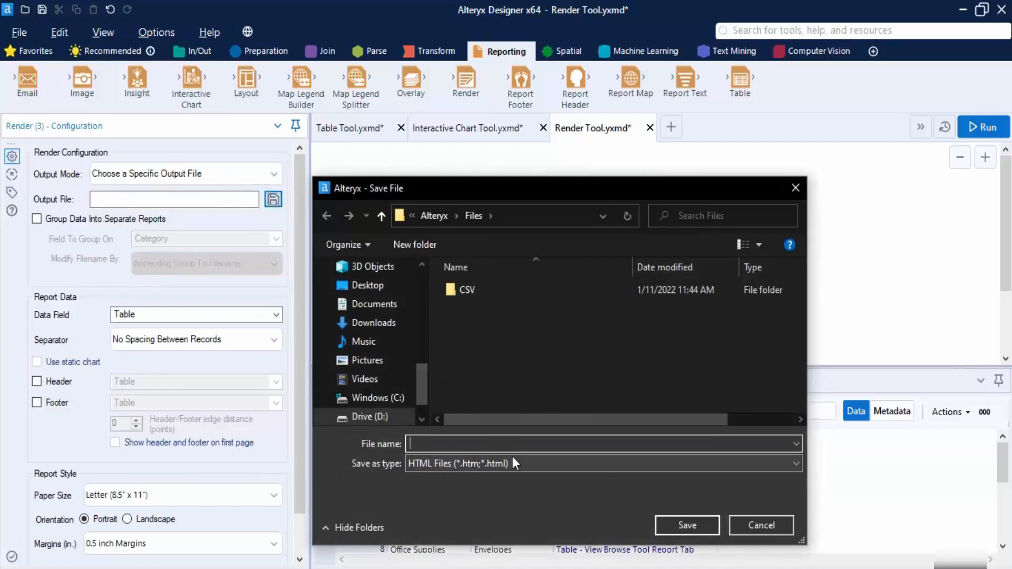
{"action": "left_click", "coordinate": [513, 457]}
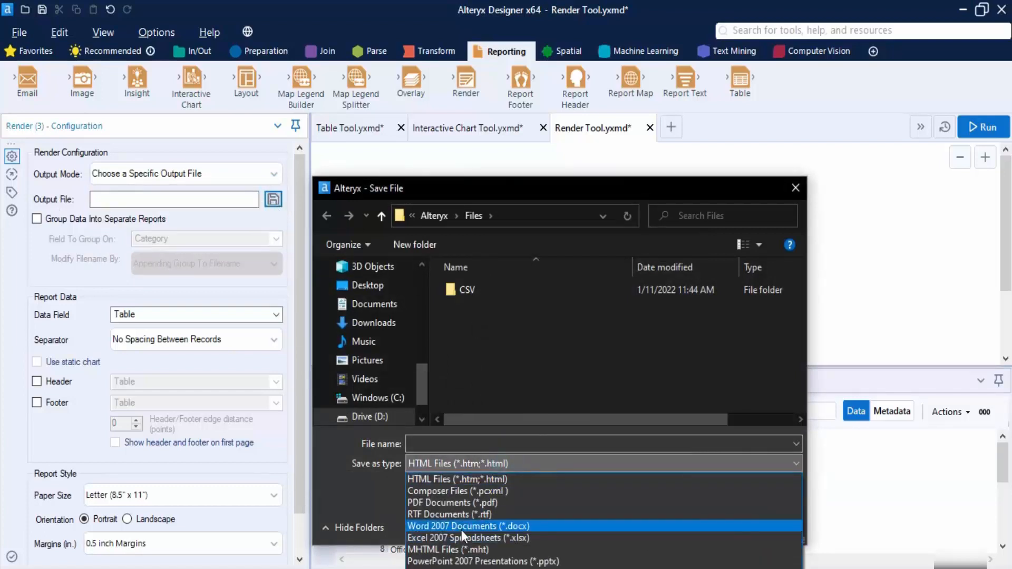
{"action": "left_click", "coordinate": [476, 537]}
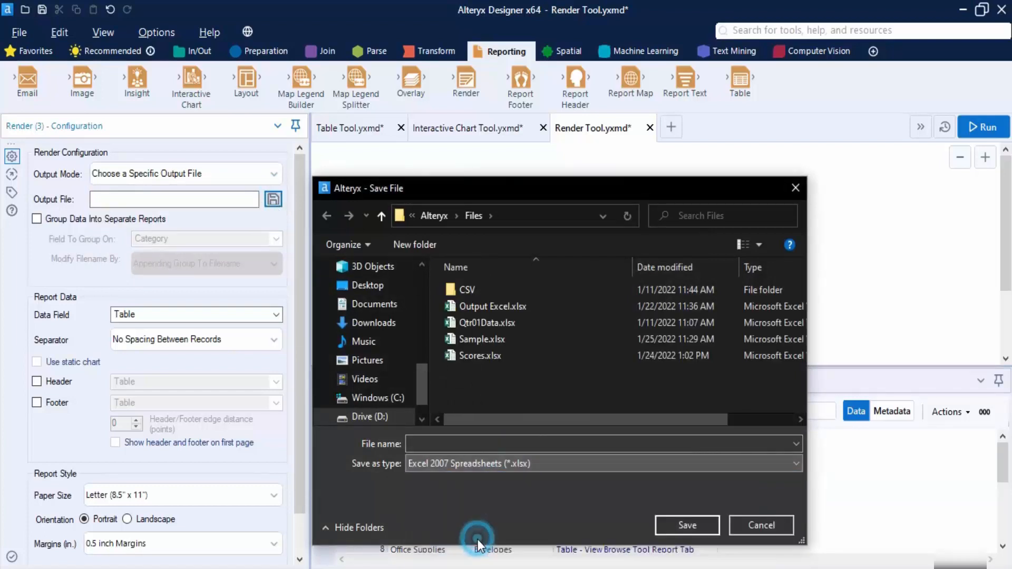
{"action": "left_click", "coordinate": [502, 444]}
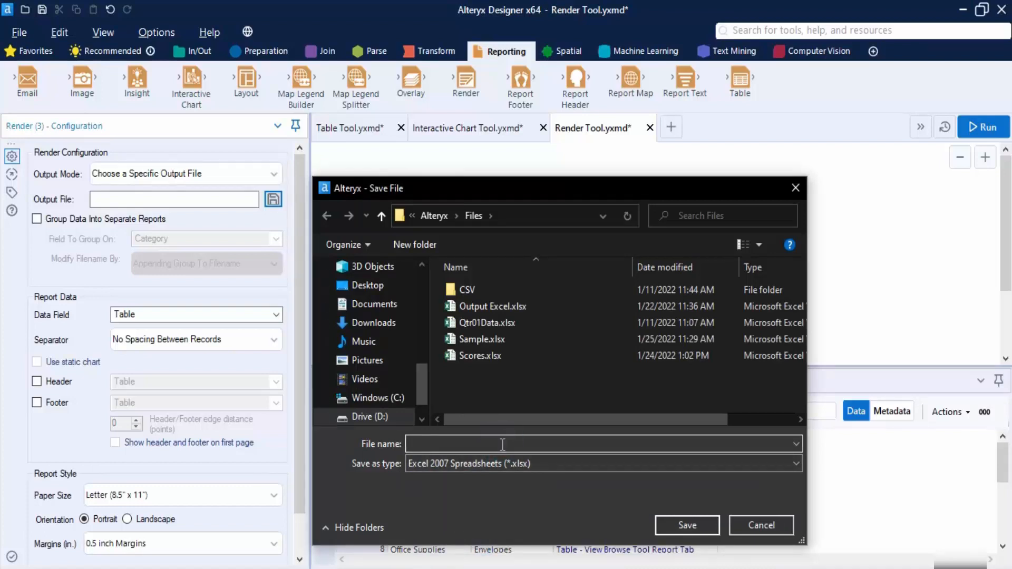
{"action": "type", "text": "Report Table"}
{"action": "left_click", "coordinate": [694, 522]}
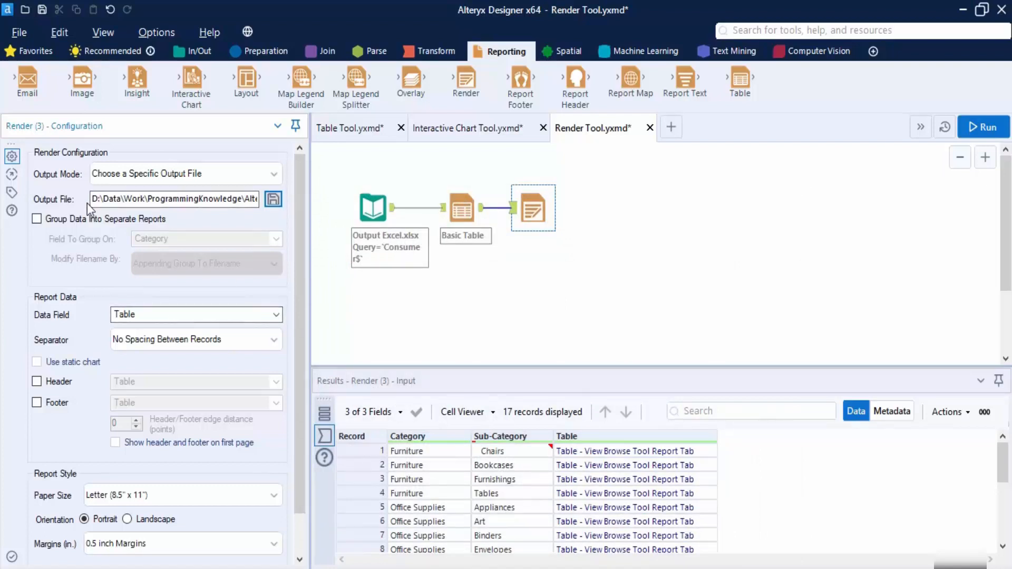
{"action": "scroll", "coordinate": [149, 295], "scroll_direction": "down", "scroll_amount": 1}
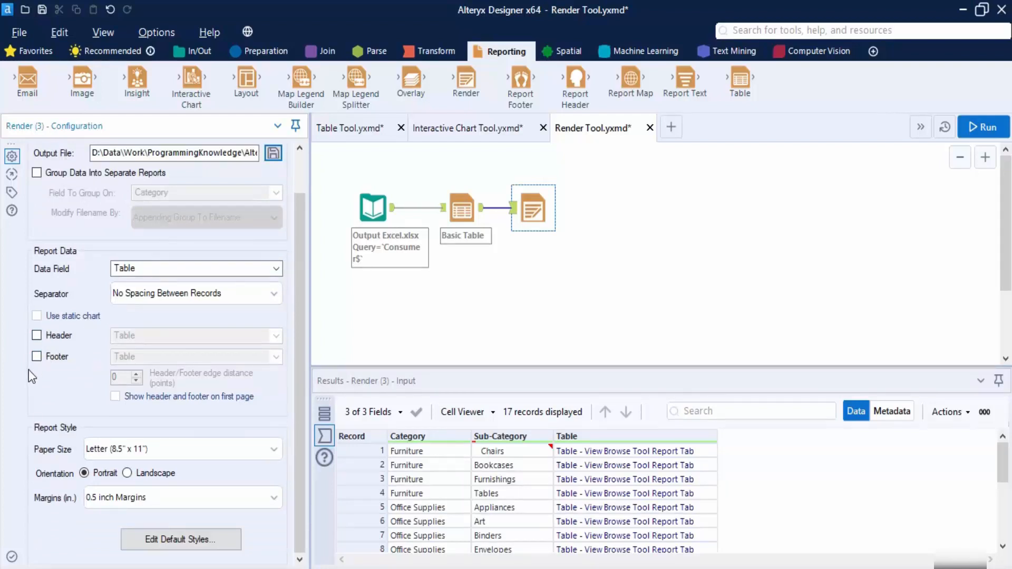
{"action": "left_click", "coordinate": [36, 335]}
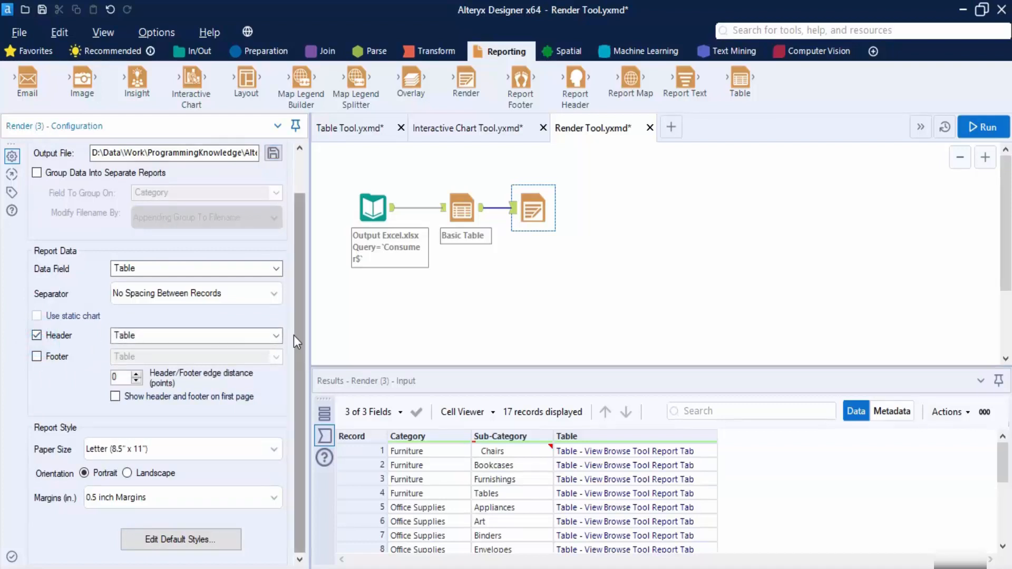
{"action": "left_click", "coordinate": [277, 334]}
{"action": "left_click", "coordinate": [37, 336]}
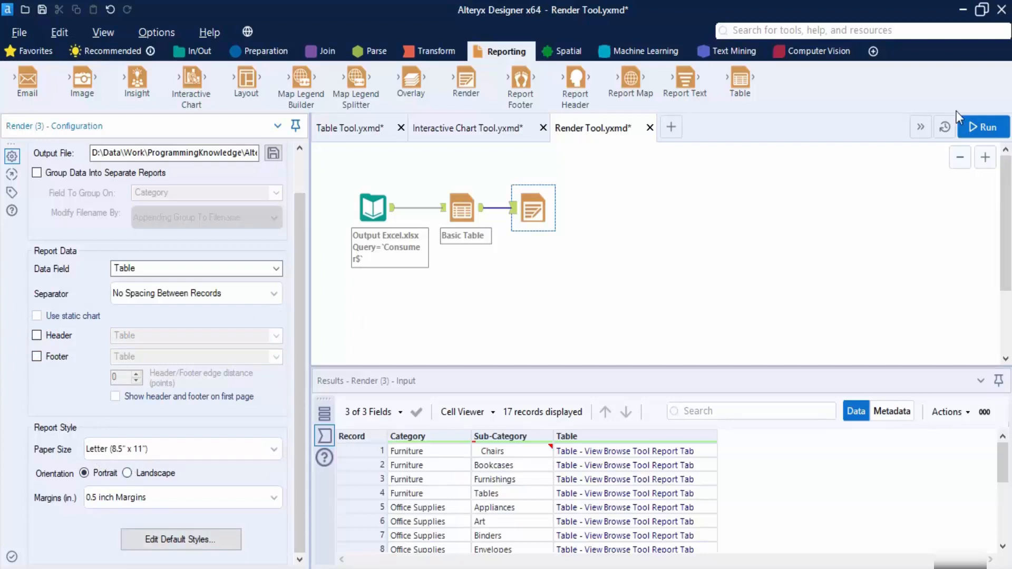
Step: Run the Render workflow, open the generated Report Table.xlsx in Excel, and review its table rows
{"action": "left_click", "coordinate": [985, 129]}
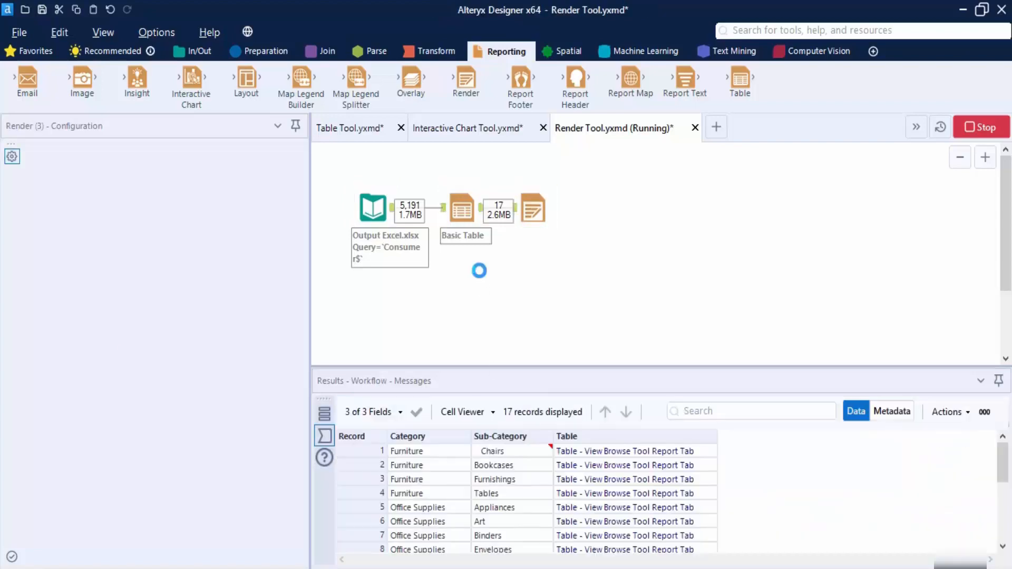
{"action": "left_click", "coordinate": [485, 568]}
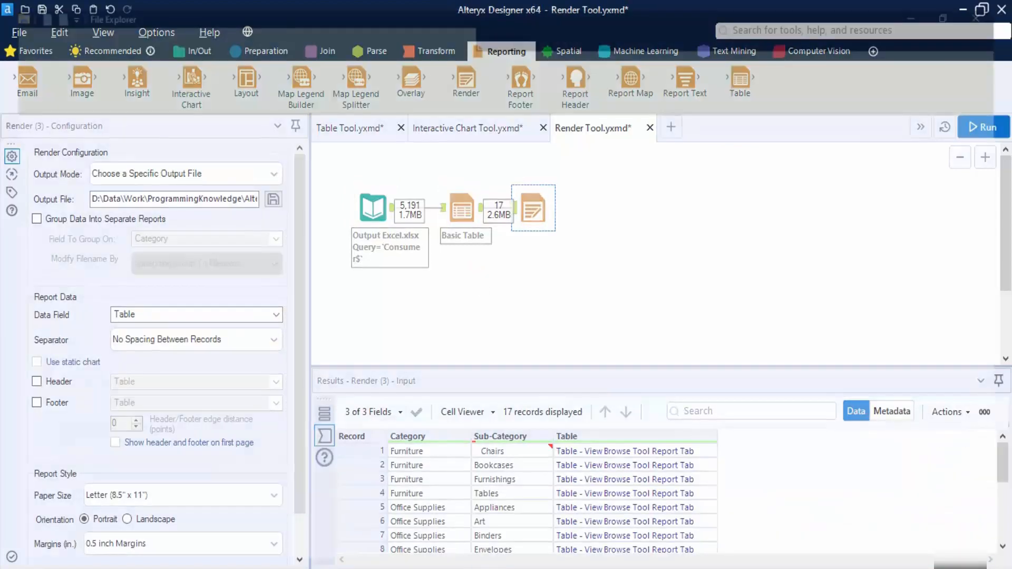
{"action": "double_click", "coordinate": [235, 412]}
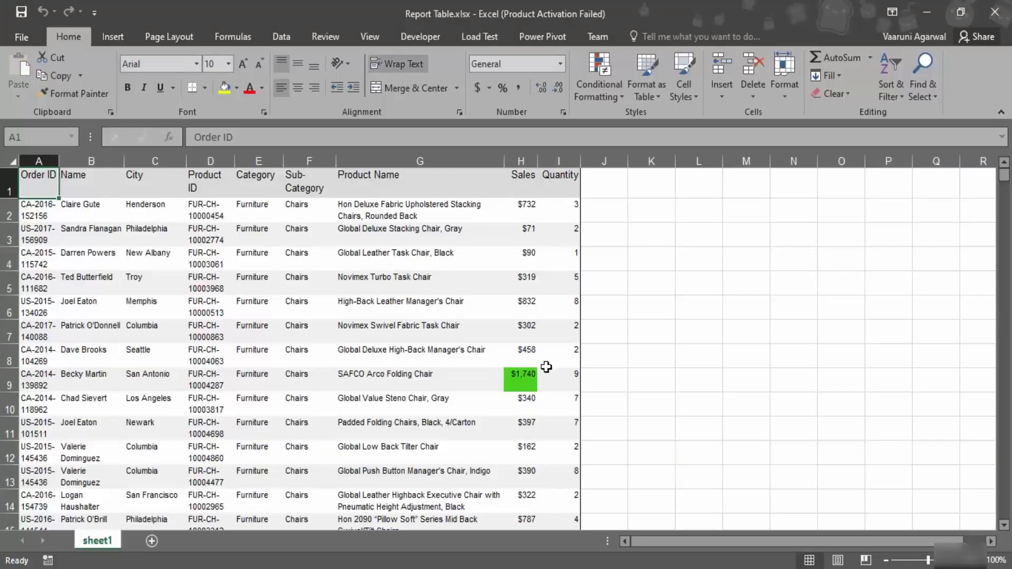
{"action": "left_click", "coordinate": [650, 441]}
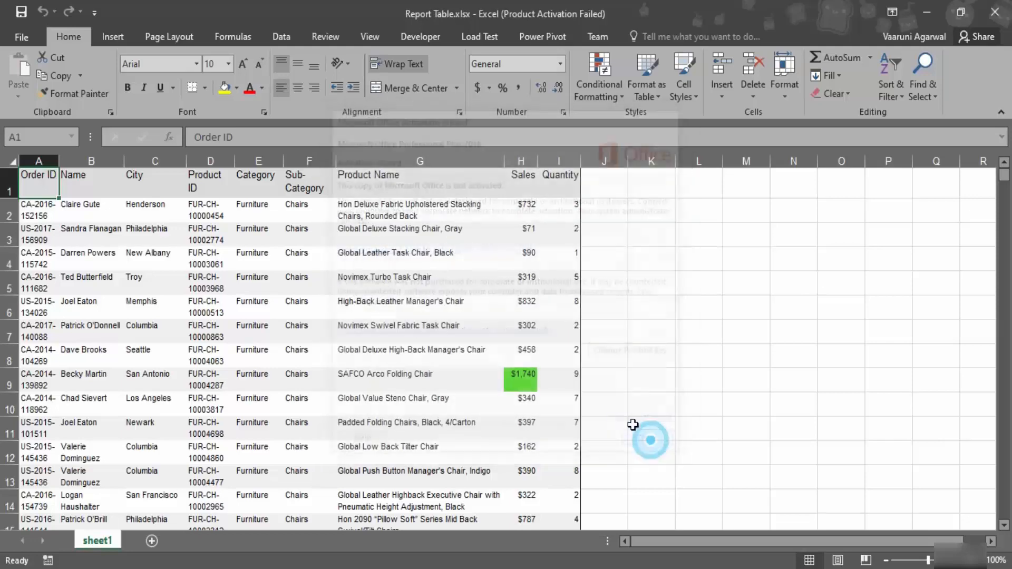
{"action": "scroll", "coordinate": [575, 371], "scroll_direction": "down", "scroll_amount": 13}
{"action": "scroll", "coordinate": [574, 370], "scroll_direction": "down", "scroll_amount": 12}
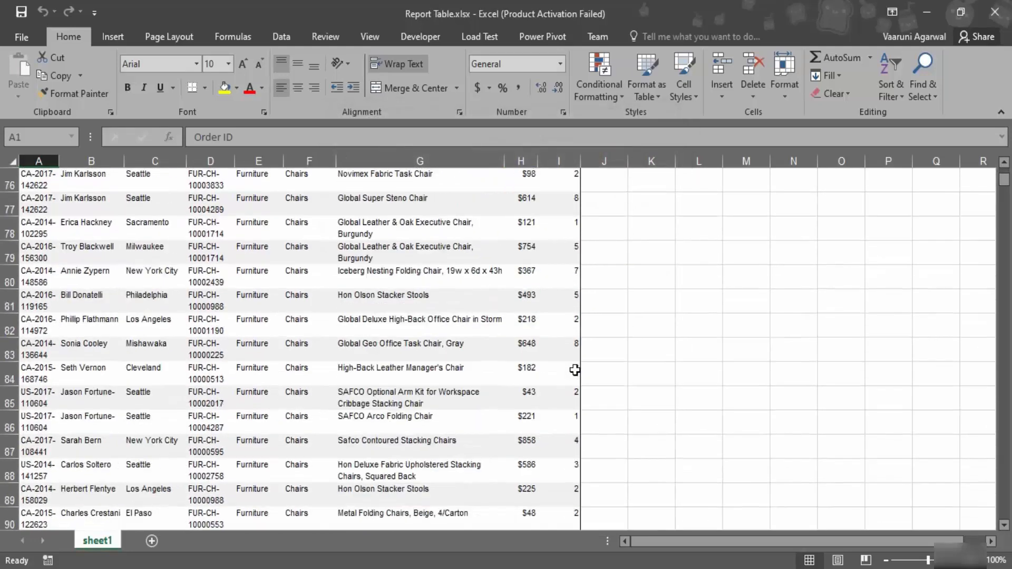
Step: Review the earlier rows of the exported Report Table.xlsx worksheet
{"action": "scroll", "coordinate": [574, 369], "scroll_direction": "up", "scroll_amount": 4}
{"action": "left_click", "coordinate": [523, 295]}
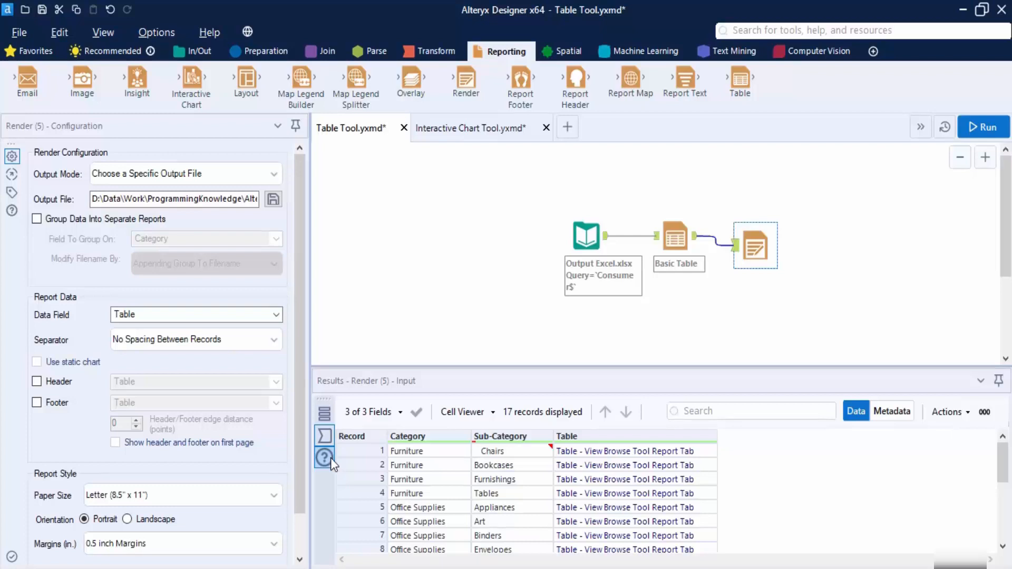
Step: Inspect the Basic Table tool's Sales bar graph style settings, including size, scale, labels and bar color
{"action": "left_click", "coordinate": [672, 226]}
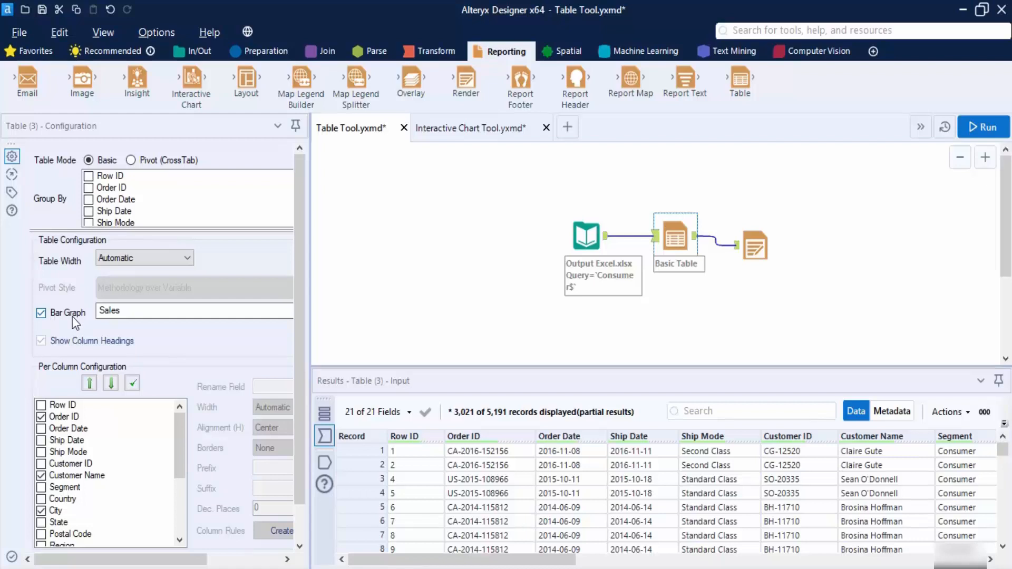
{"action": "left_click_drag", "start_coordinate": [134, 560], "coordinate": [248, 539]}
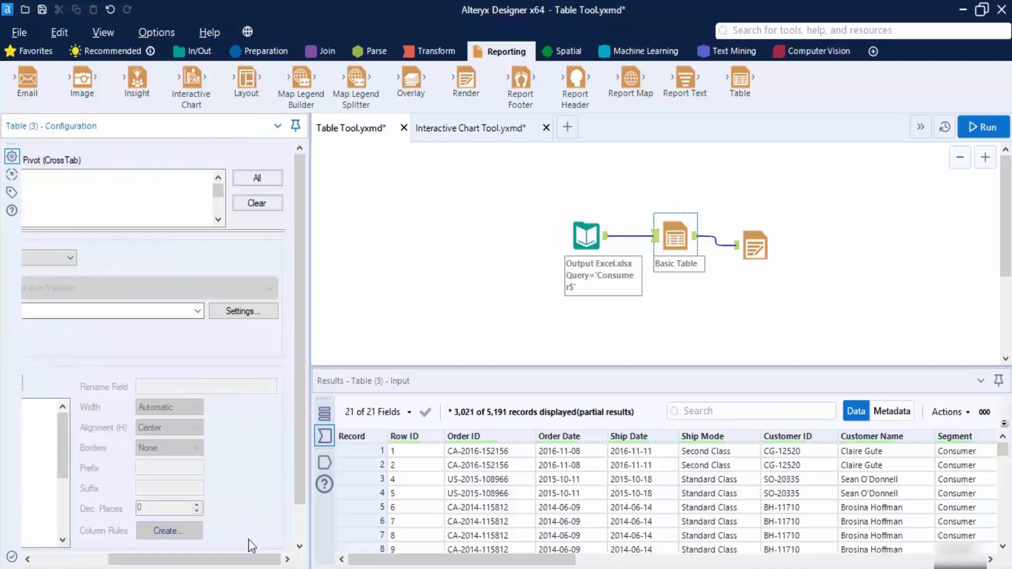
{"action": "left_click", "coordinate": [242, 305]}
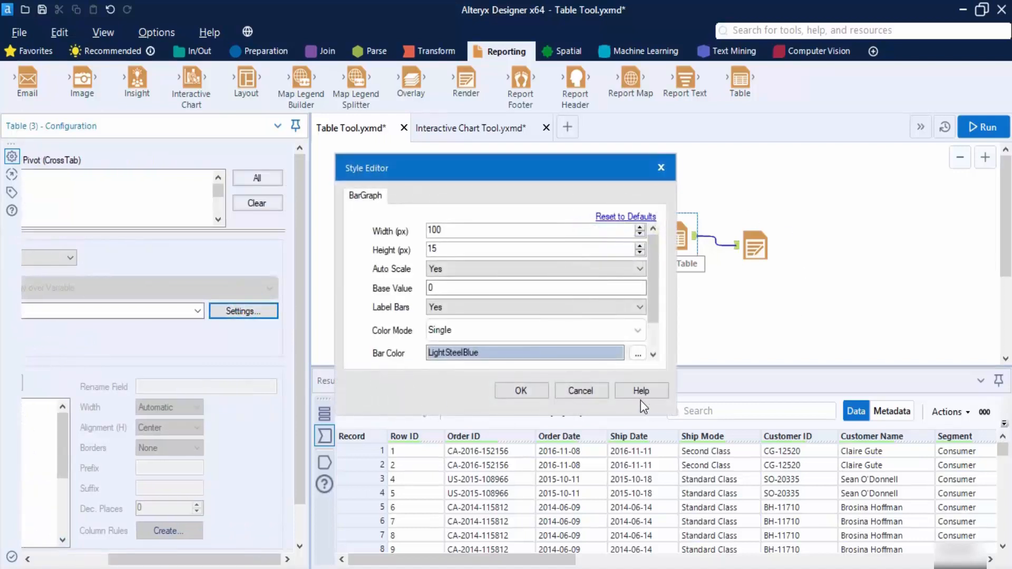
{"action": "left_click", "coordinate": [660, 168]}
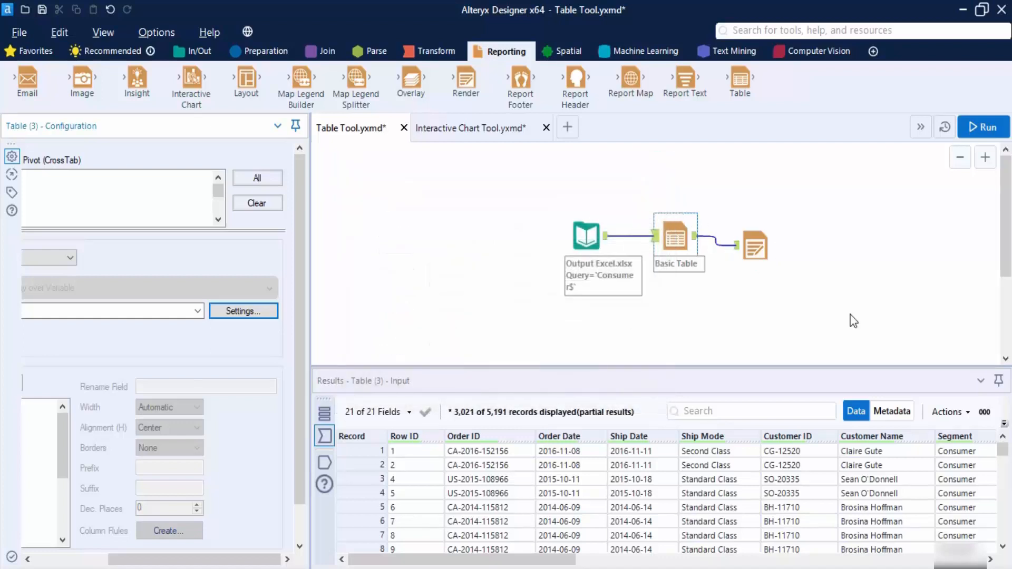
Step: Examine the Render tool's chart.pdf output in Acrobat Reader, checking the Sales highlighting, the Quantity column and the per-row bar graphs
{"action": "left_click", "coordinate": [761, 250]}
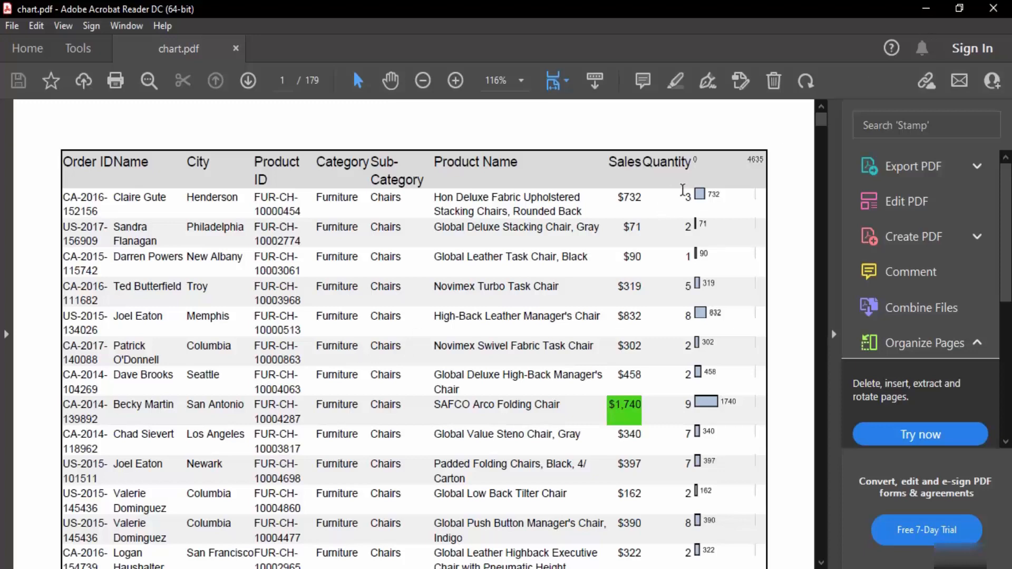
{"action": "left_click_drag", "start_coordinate": [682, 190], "coordinate": [678, 441]}
{"action": "left_click", "coordinate": [753, 227]}
{"action": "left_click", "coordinate": [697, 199]}
{"action": "scroll", "coordinate": [731, 347], "scroll_direction": "down", "scroll_amount": 3}
{"action": "scroll", "coordinate": [733, 350], "scroll_direction": "down", "scroll_amount": 6}
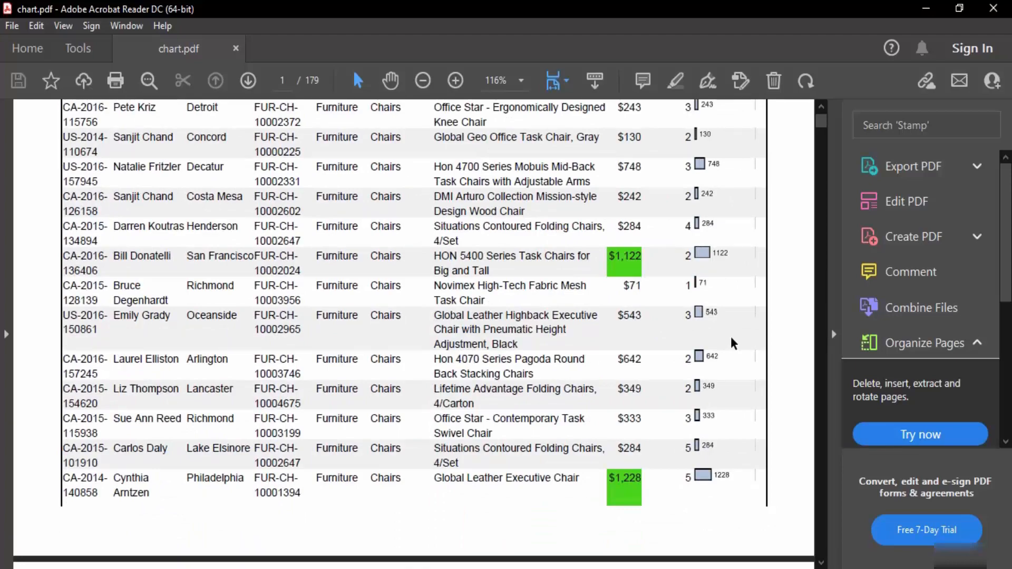
{"action": "scroll", "coordinate": [734, 343], "scroll_direction": "down", "scroll_amount": 10}
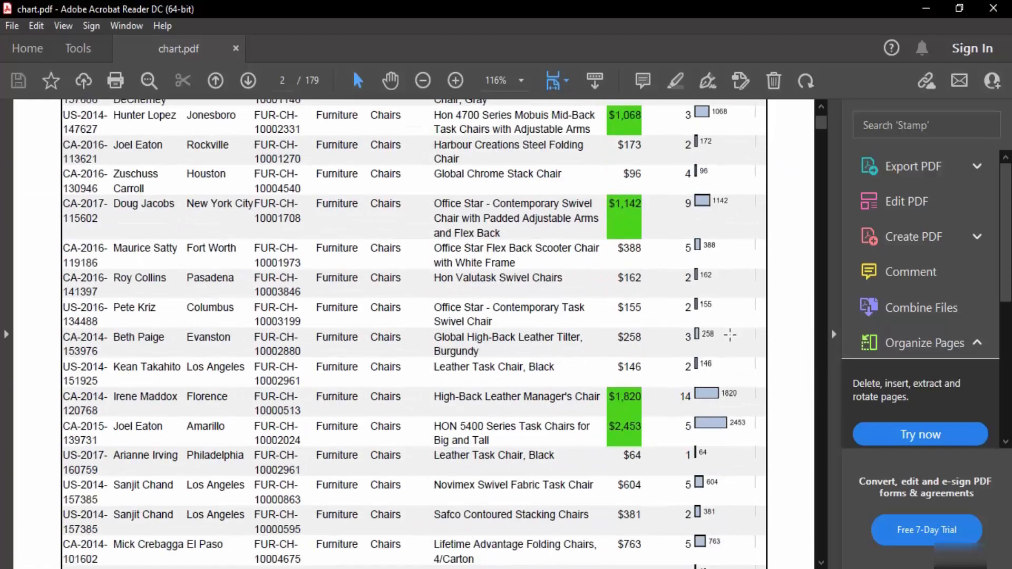
{"action": "scroll", "coordinate": [730, 335], "scroll_direction": "down", "scroll_amount": 4}
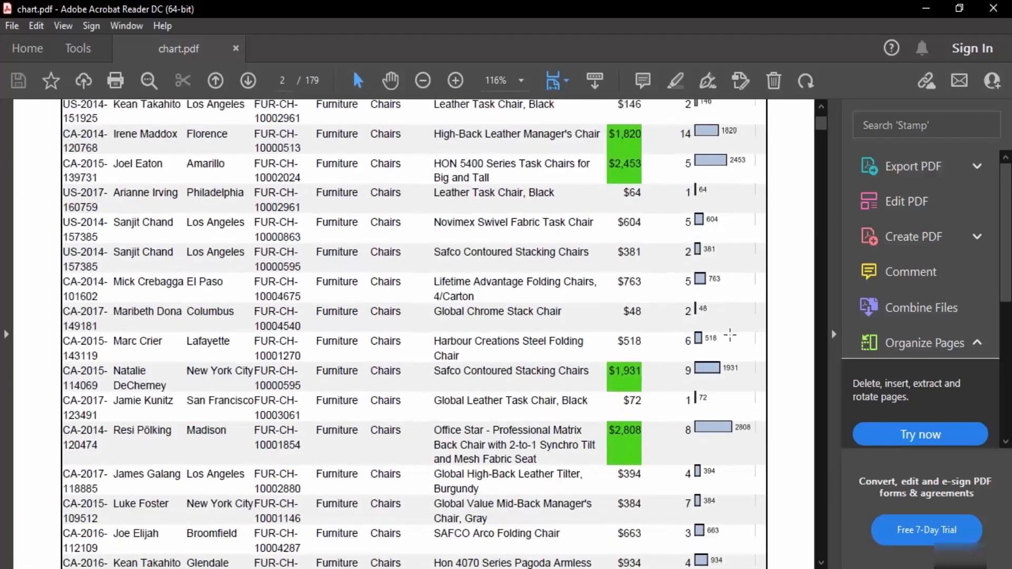
{"action": "scroll", "coordinate": [730, 334], "scroll_direction": "down", "scroll_amount": 5}
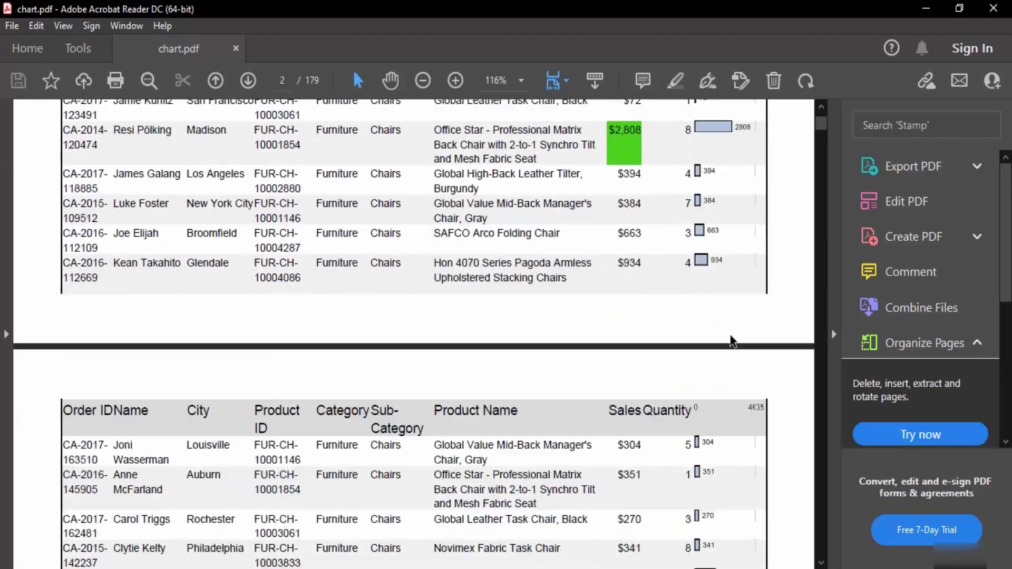
{"action": "scroll", "coordinate": [731, 339], "scroll_direction": "down", "scroll_amount": 5}
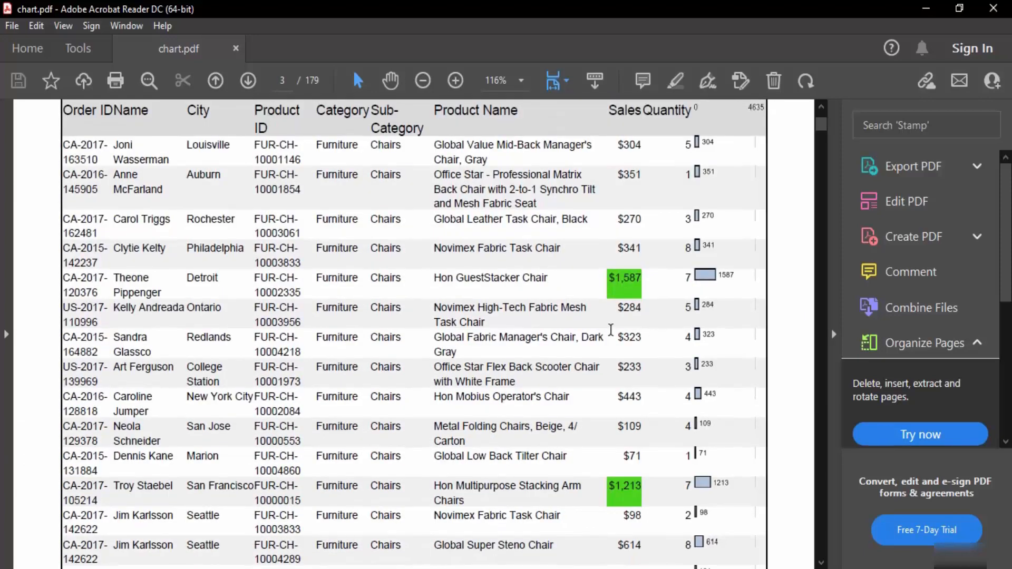
{"action": "scroll", "coordinate": [668, 273], "scroll_direction": "down", "scroll_amount": 12}
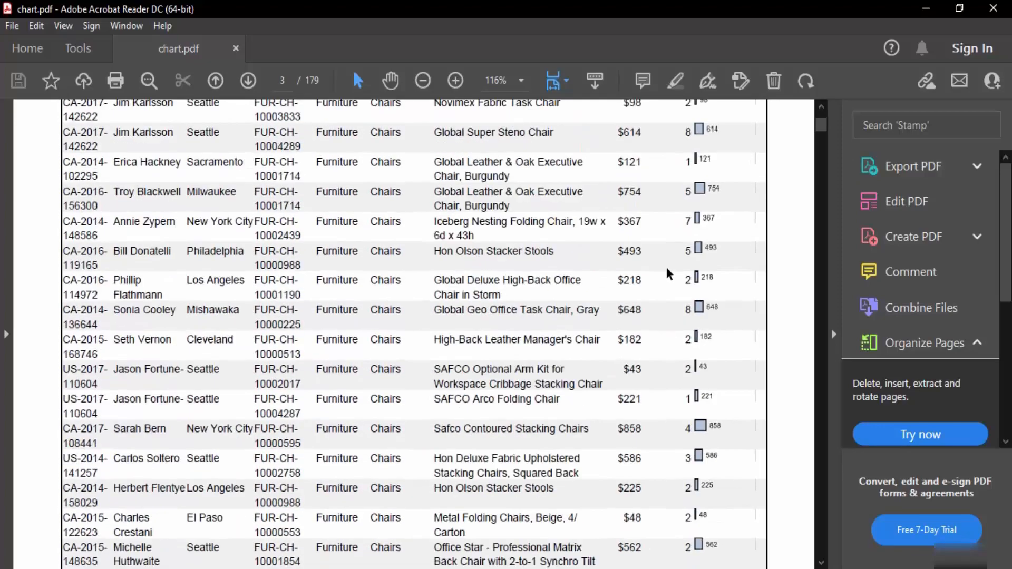
{"action": "scroll", "coordinate": [668, 272], "scroll_direction": "up", "scroll_amount": 5}
{"action": "scroll", "coordinate": [668, 273], "scroll_direction": "up", "scroll_amount": 6}
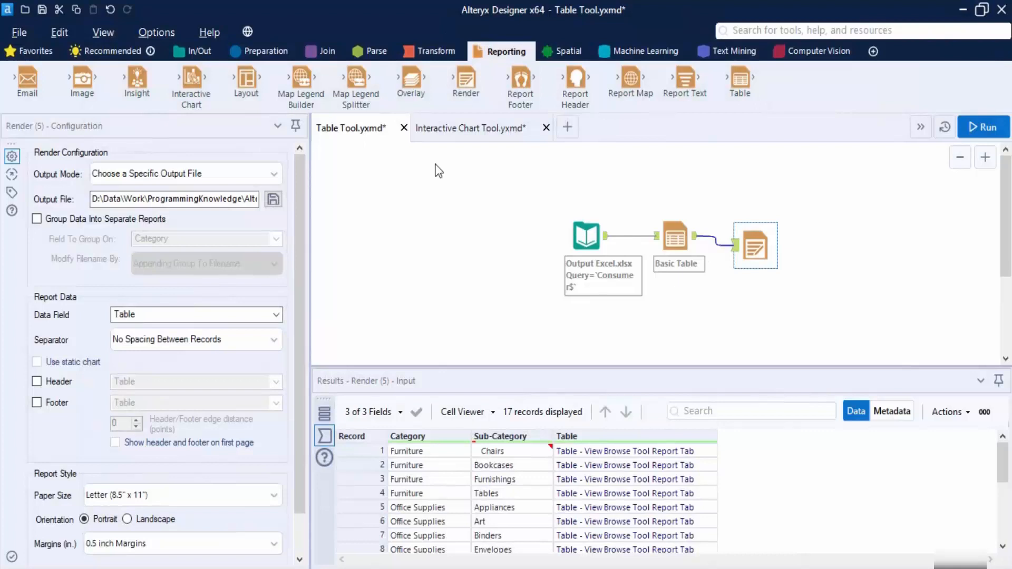
Step: Save the Table Tool workflow in Alteryx Designer and close it
{"action": "left_click", "coordinate": [400, 174]}
{"action": "key", "text": "ctrl+s"}
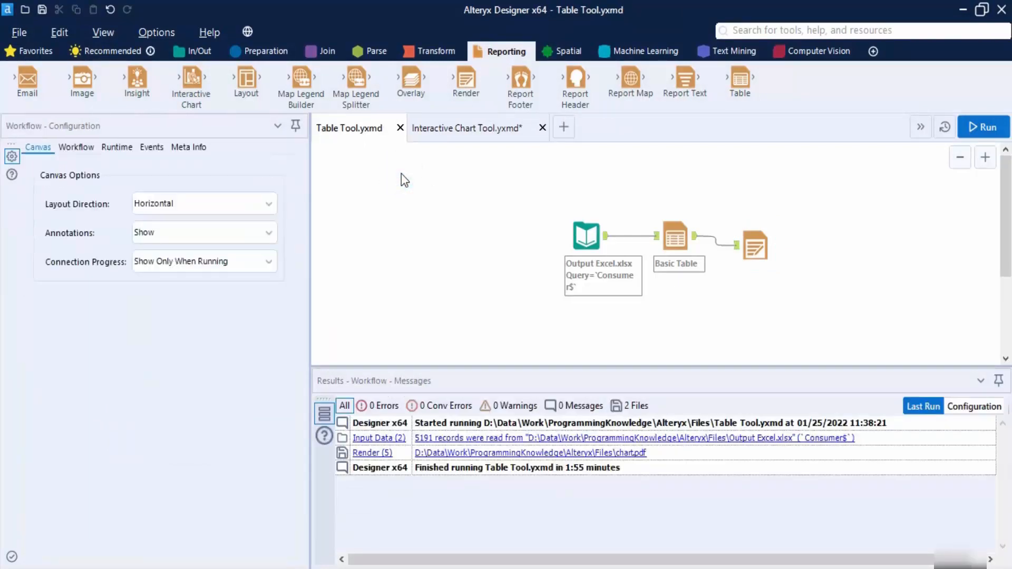
{"action": "left_click", "coordinate": [400, 128]}
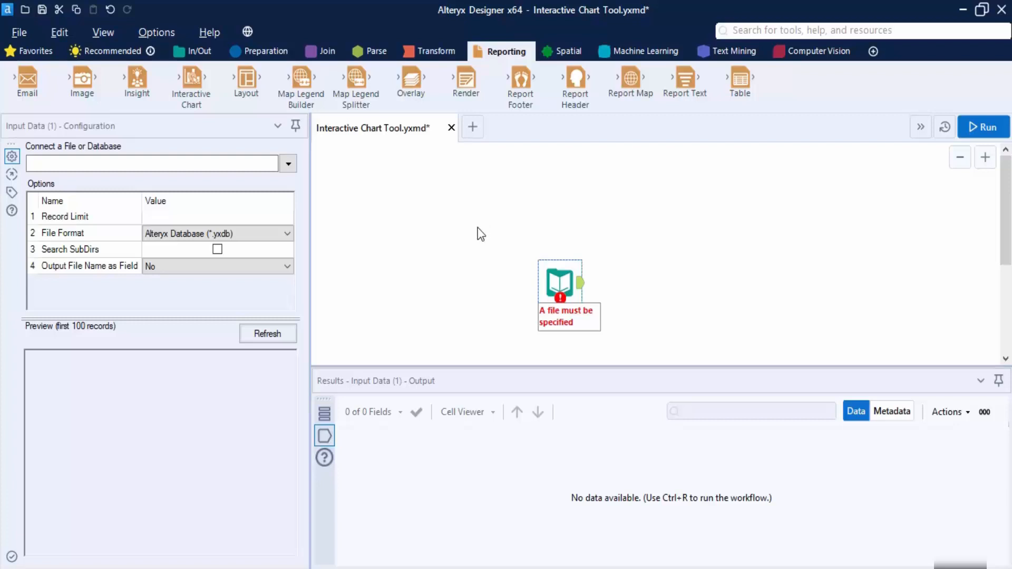
Step: Reposition the Input Data tool on the canvas and connect it to the Scores named range of Scores.xlsx
{"action": "left_click_drag", "start_coordinate": [565, 275], "coordinate": [506, 209]}
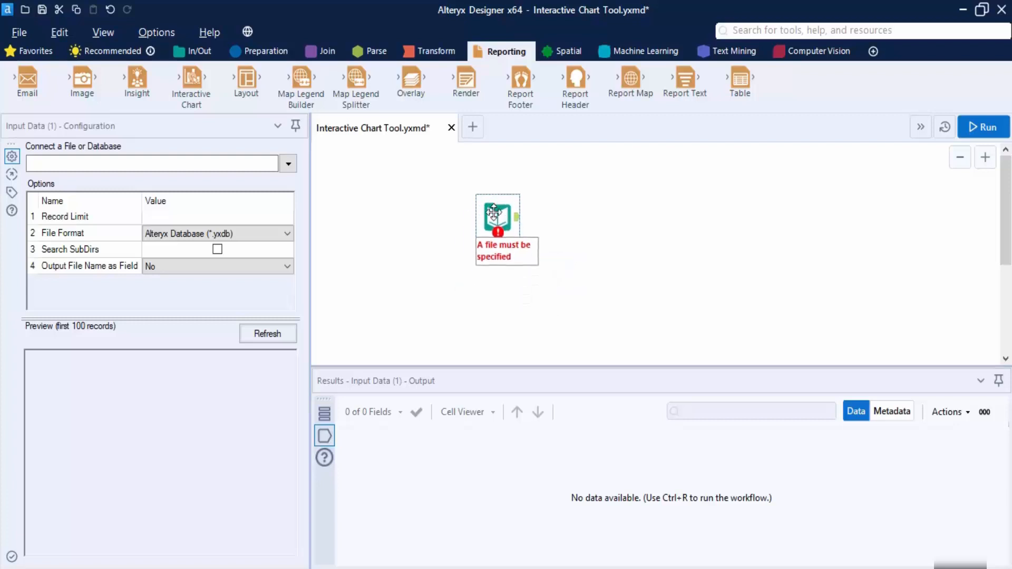
{"action": "left_click", "coordinate": [292, 164]}
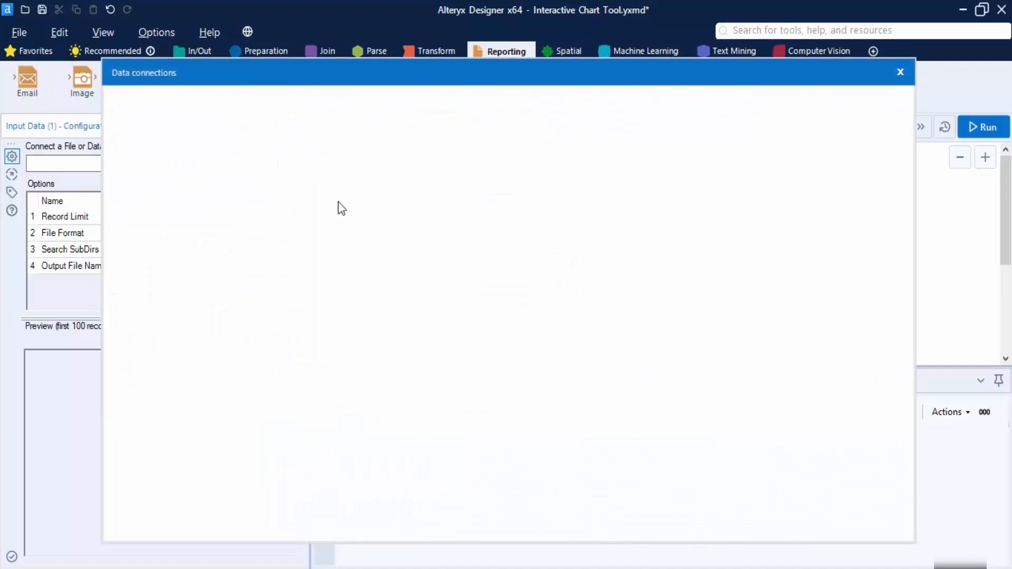
{"action": "left_click", "coordinate": [492, 194]}
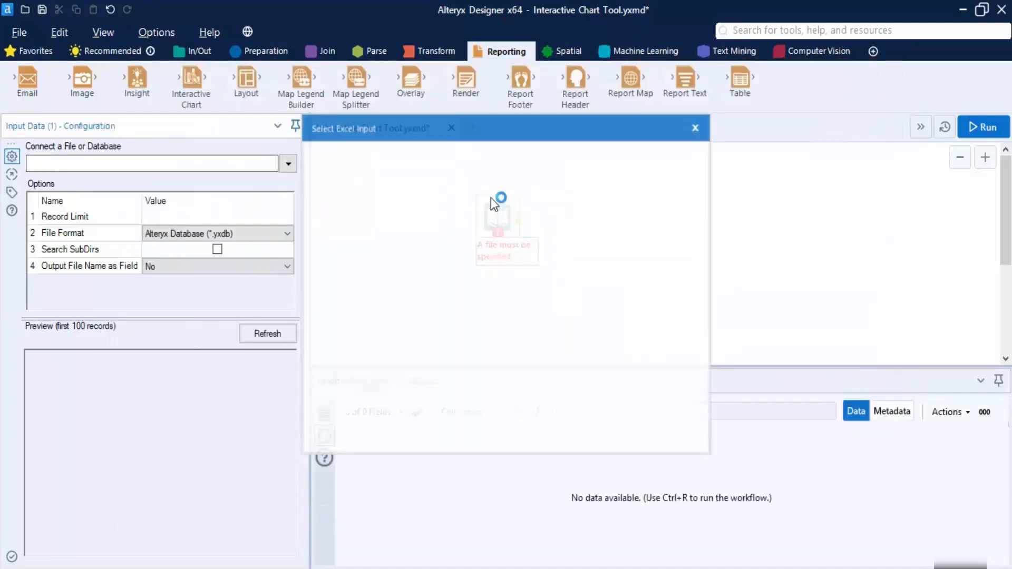
{"action": "left_click", "coordinate": [328, 267]}
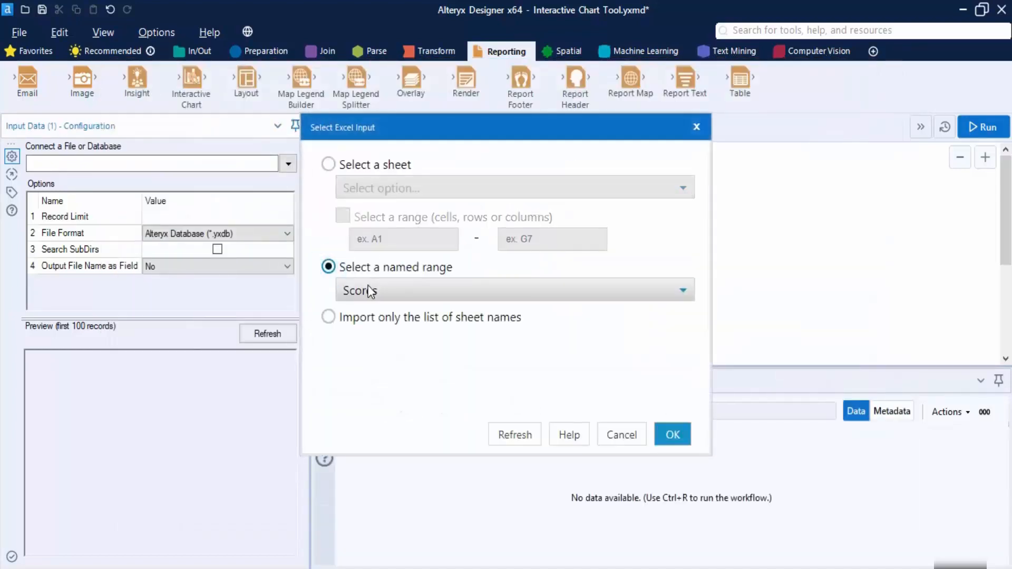
{"action": "left_click", "coordinate": [677, 434]}
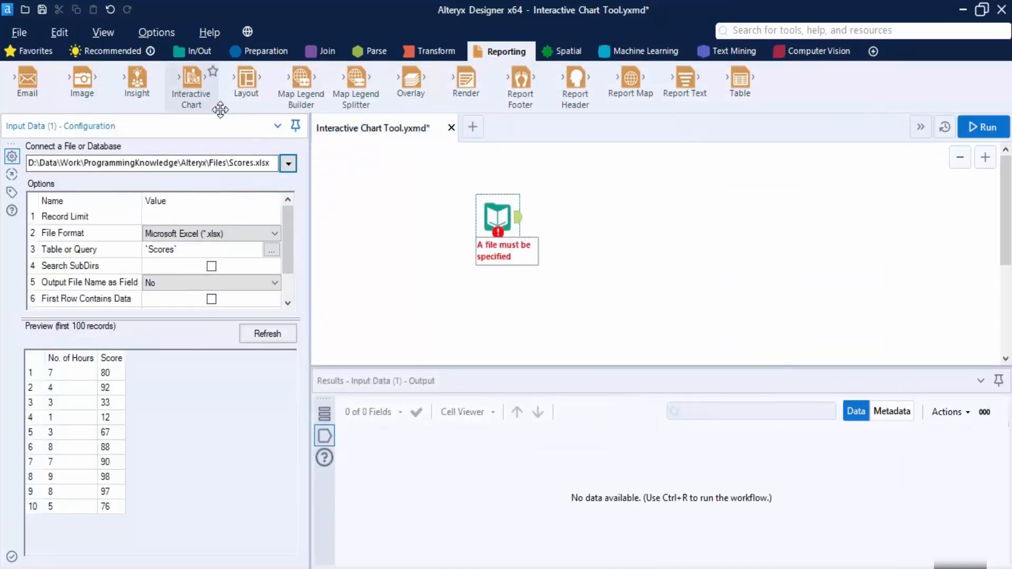
Step: Add an Interactive Chart tool connected to the Scores input and open its chart configuration
{"action": "left_click_drag", "start_coordinate": [191, 94], "coordinate": [593, 219]}
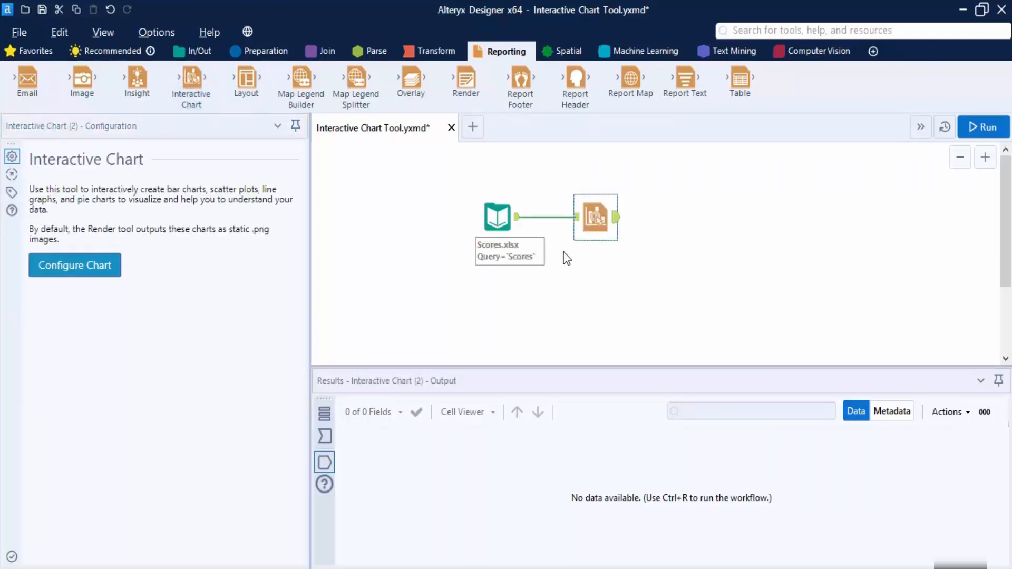
{"action": "left_click", "coordinate": [119, 279]}
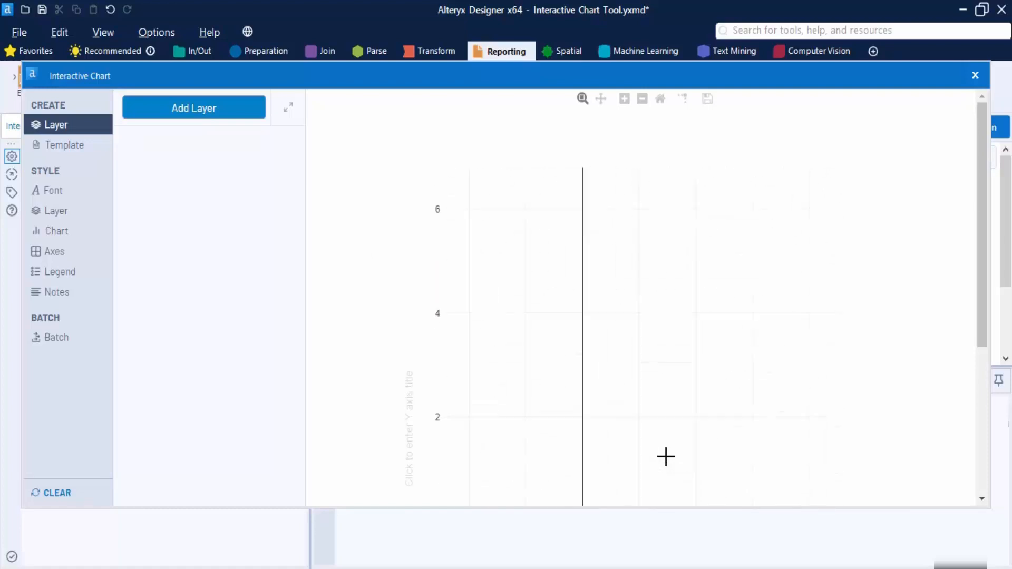
{"action": "left_click", "coordinate": [601, 98]}
{"action": "left_click_drag", "start_coordinate": [687, 277], "coordinate": [535, 171]}
{"action": "left_click_drag", "start_coordinate": [627, 367], "coordinate": [614, 406]}
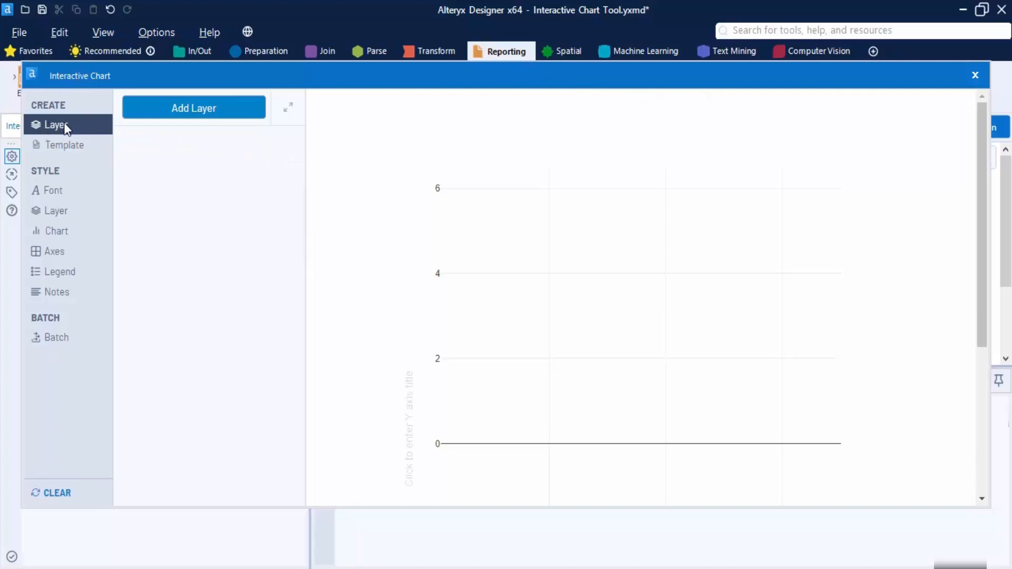
Step: Add a chart layer named "Bar Chart" and set its type to Bar
{"action": "left_click", "coordinate": [210, 108]}
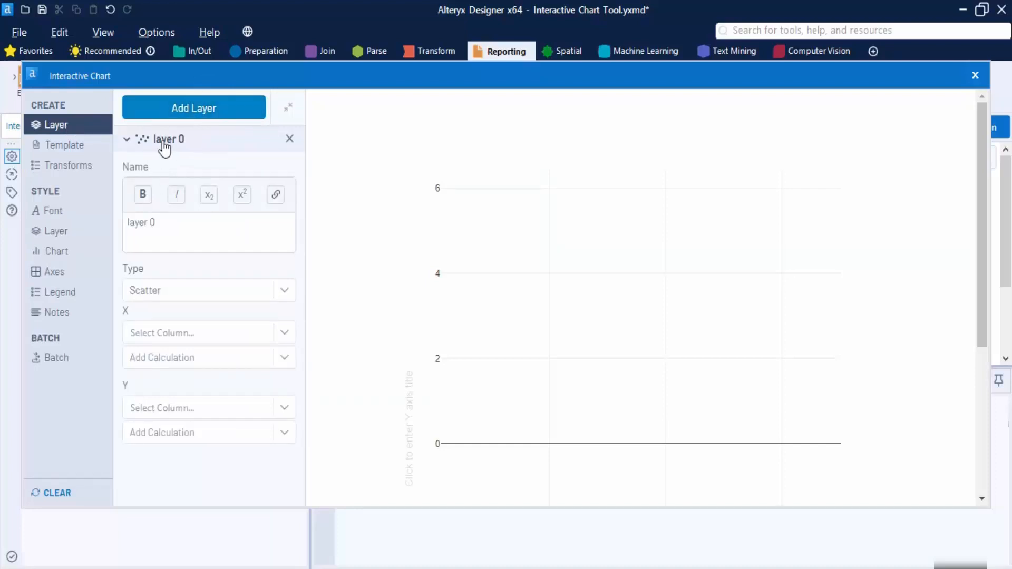
{"action": "left_click_drag", "start_coordinate": [160, 221], "coordinate": [117, 224]}
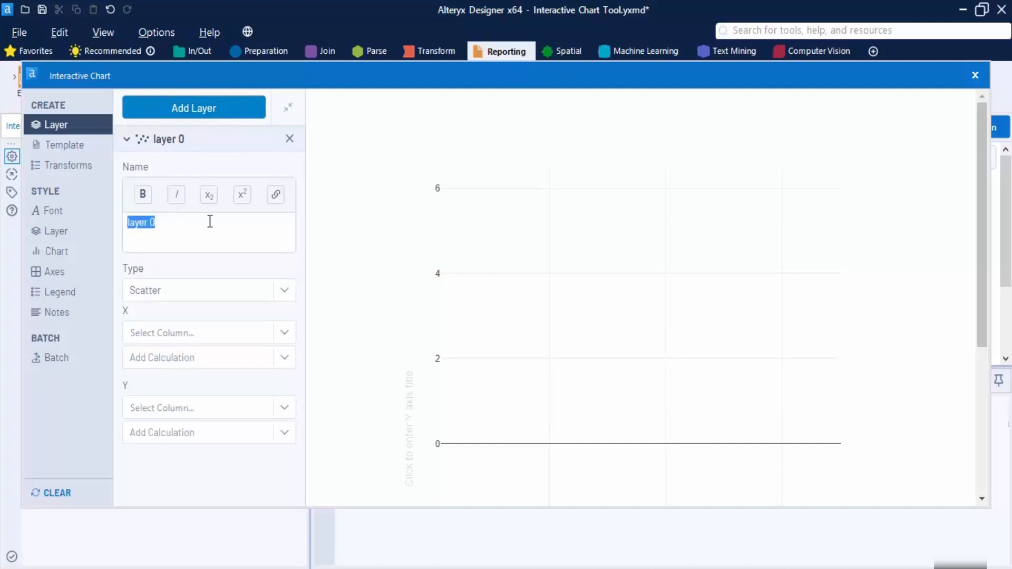
{"action": "type", "text": "Bar"}
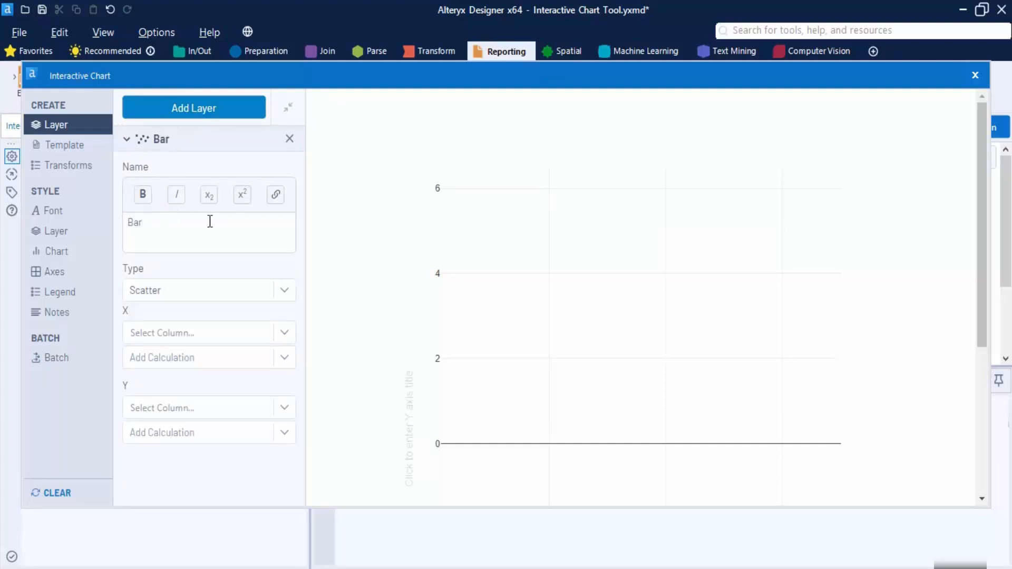
{"action": "type", "text": " Chart"}
{"action": "left_click", "coordinate": [279, 294]}
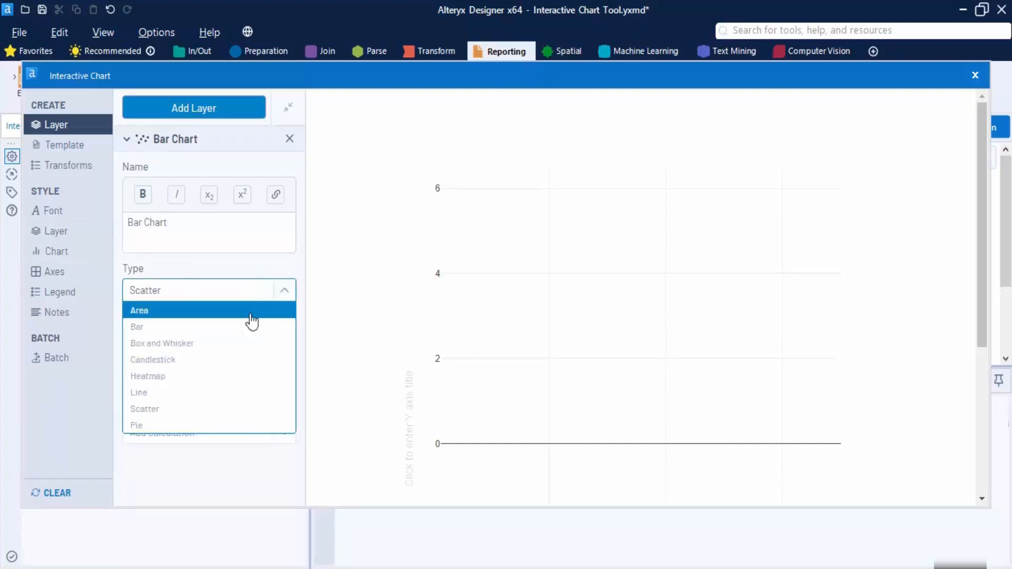
{"action": "left_click", "coordinate": [150, 327]}
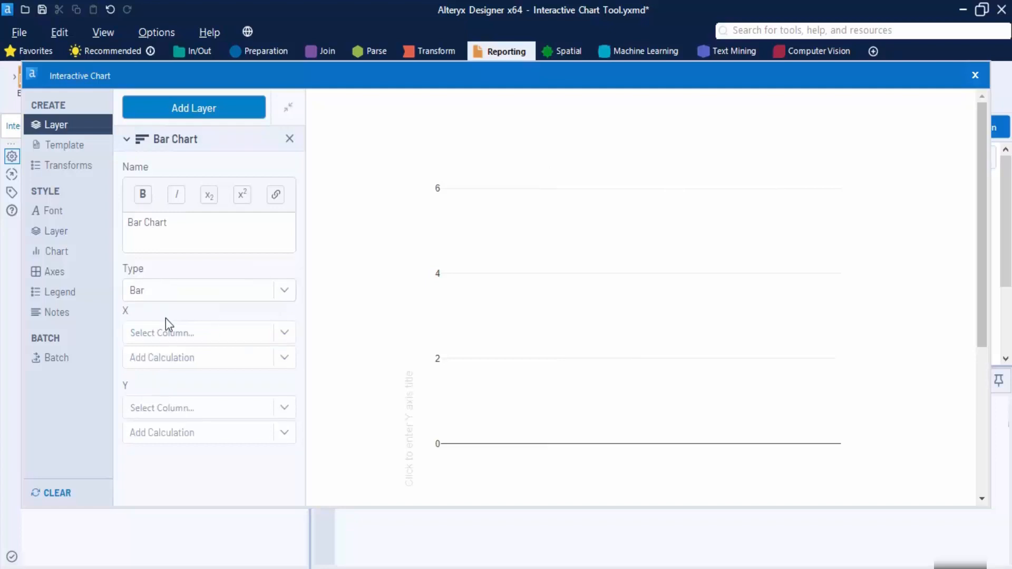
Step: Assign the Score column to the layer's X axis and No. of Hours to its Y axis
{"action": "left_click", "coordinate": [282, 334]}
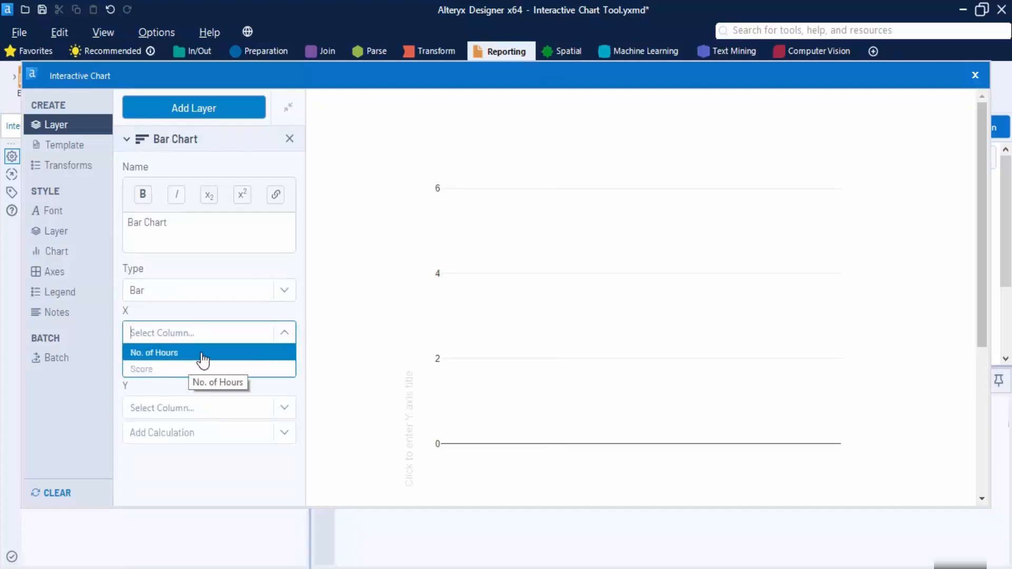
{"action": "left_click", "coordinate": [172, 371]}
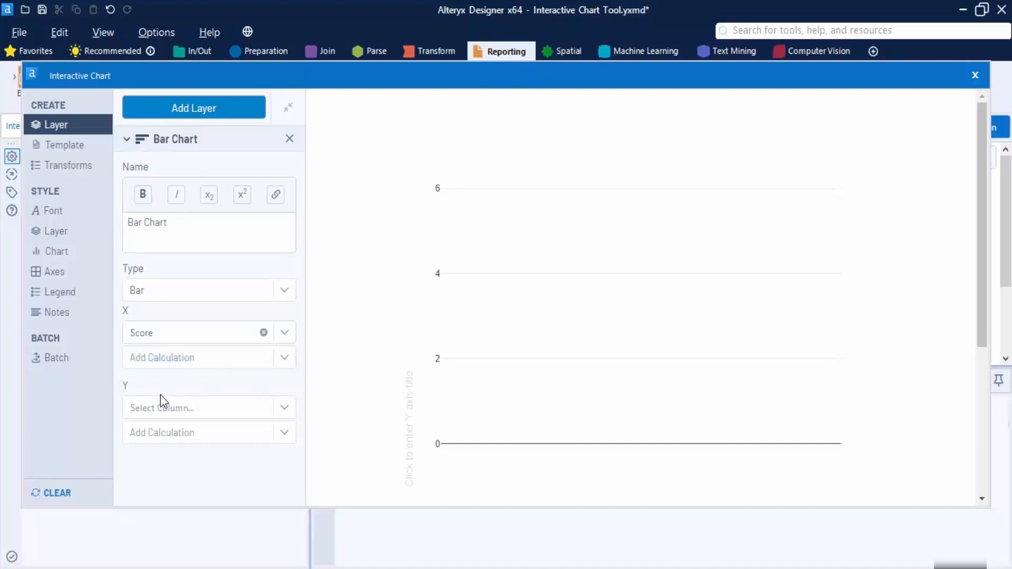
{"action": "left_click", "coordinate": [283, 407]}
{"action": "left_click", "coordinate": [167, 431]}
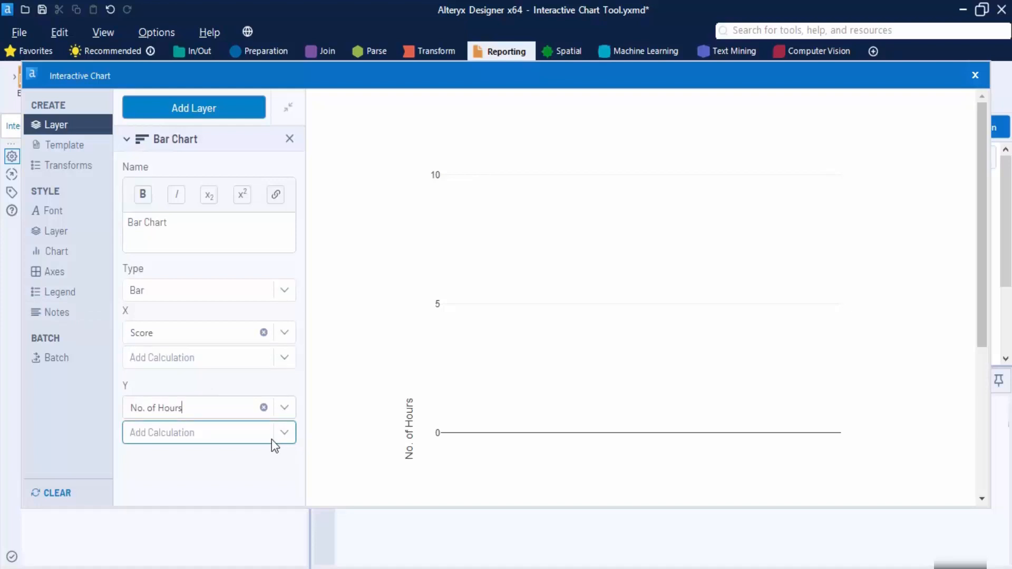
{"action": "left_click", "coordinate": [79, 150]}
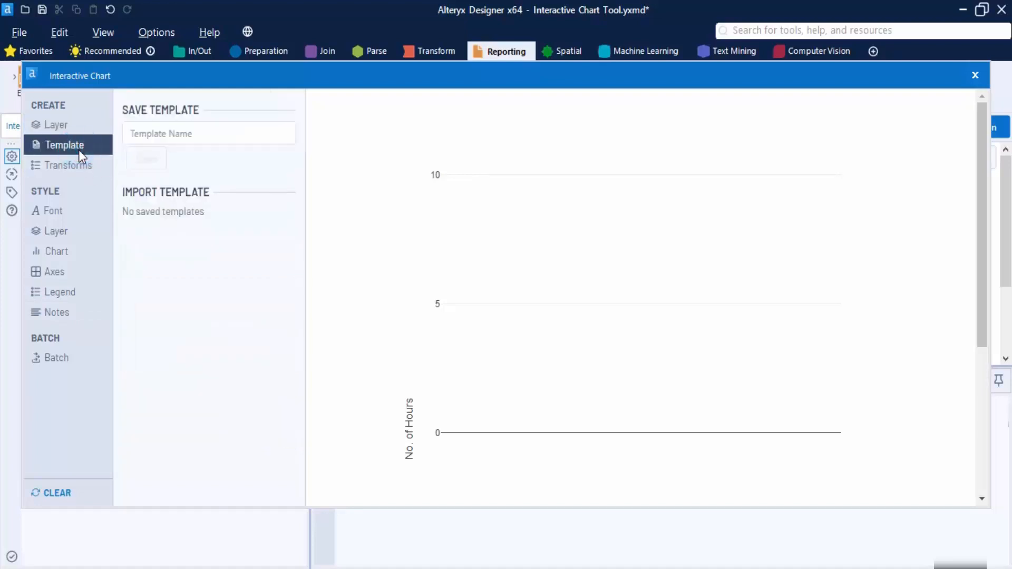
{"action": "left_click", "coordinate": [63, 123]}
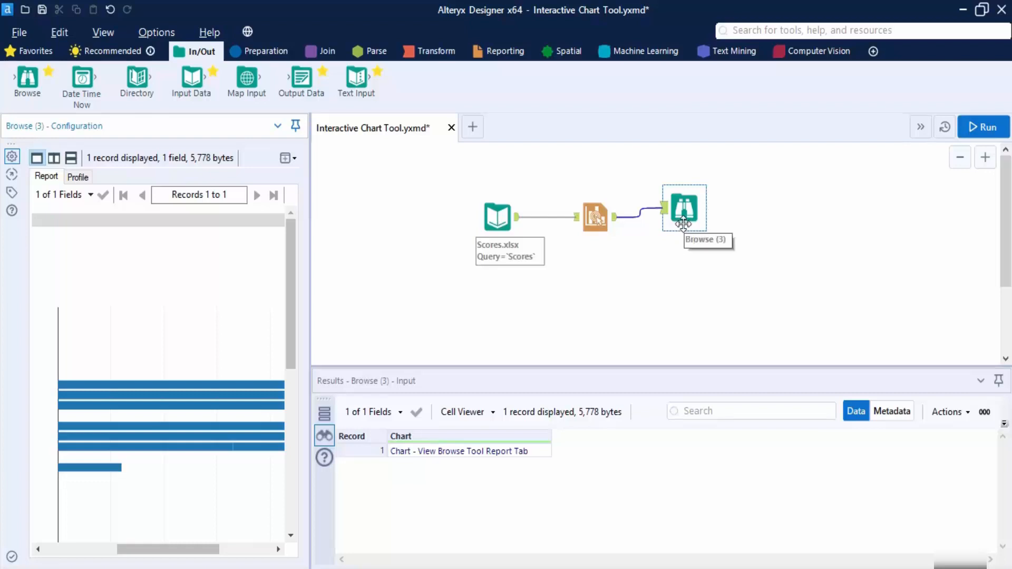
Step: Examine the rendered bar chart in the Browse report, checking its legend and the values of individual bars
{"action": "left_click_drag", "start_coordinate": [217, 550], "coordinate": [265, 550]}
{"action": "mouse_move", "coordinate": [258, 386]}
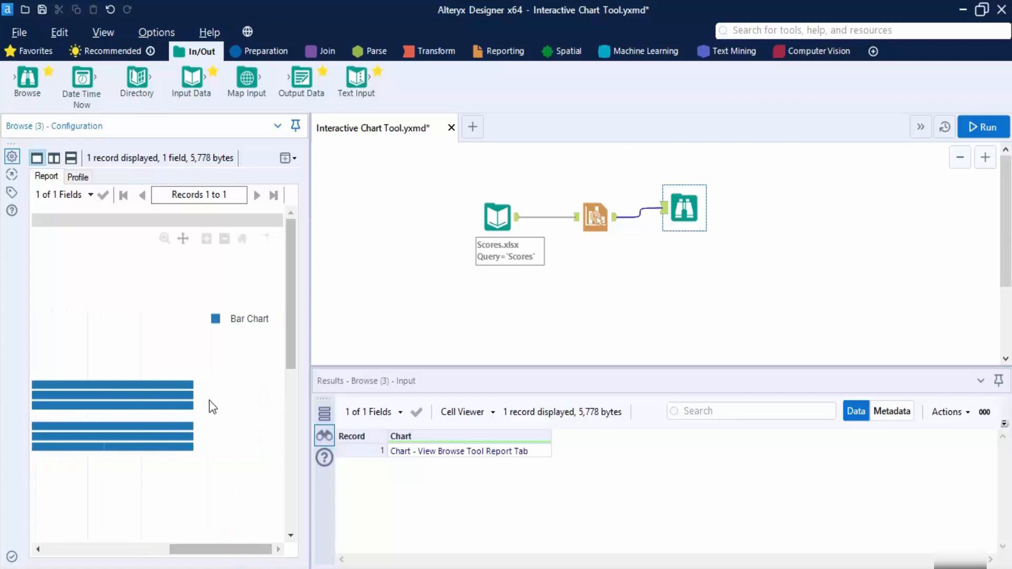
{"action": "mouse_move", "coordinate": [176, 383]}
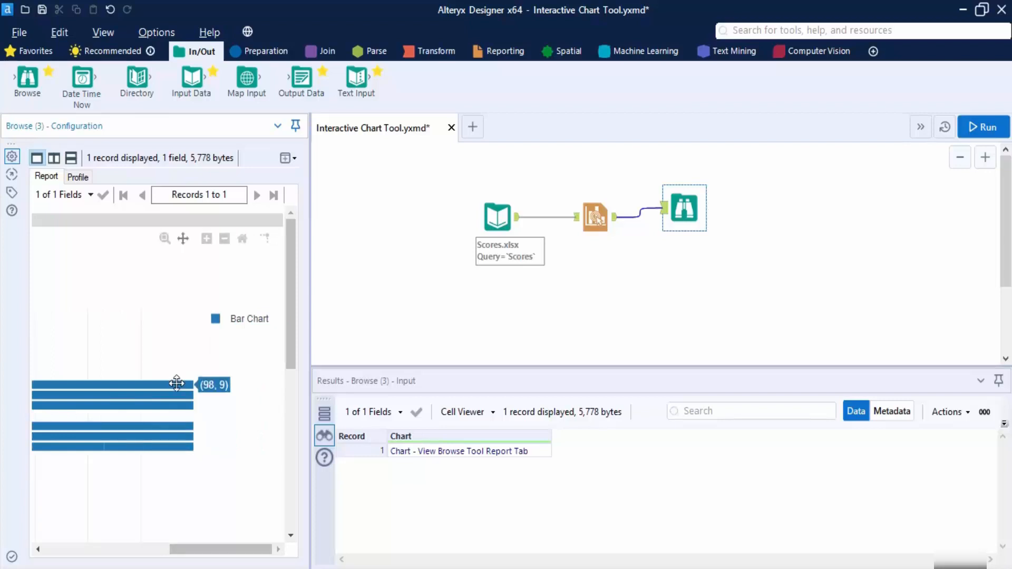
Step: Inspect the values of individual bars in the Browse report and zoom in on the chart
{"action": "mouse_move", "coordinate": [186, 404]}
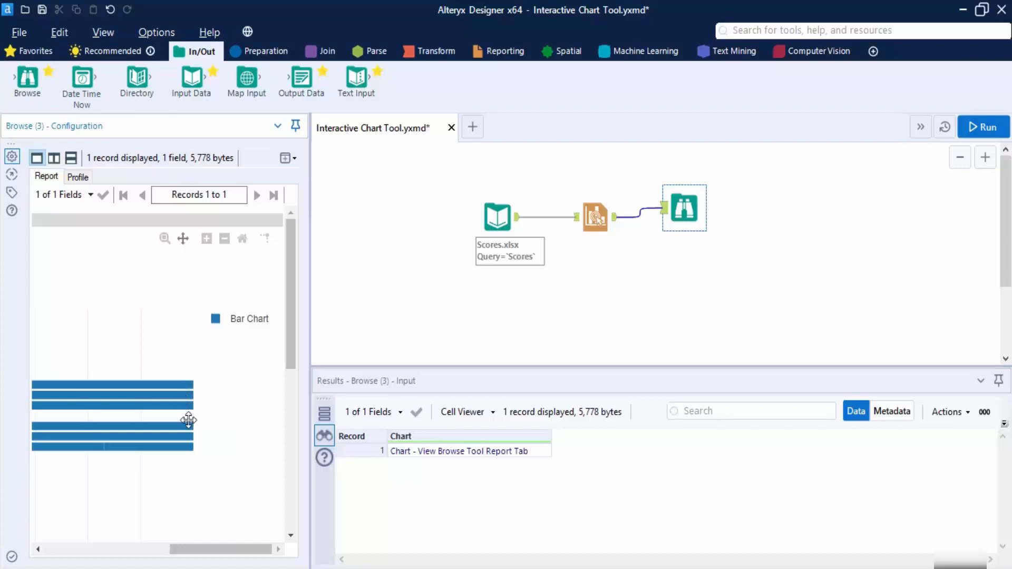
{"action": "mouse_move", "coordinate": [177, 439]}
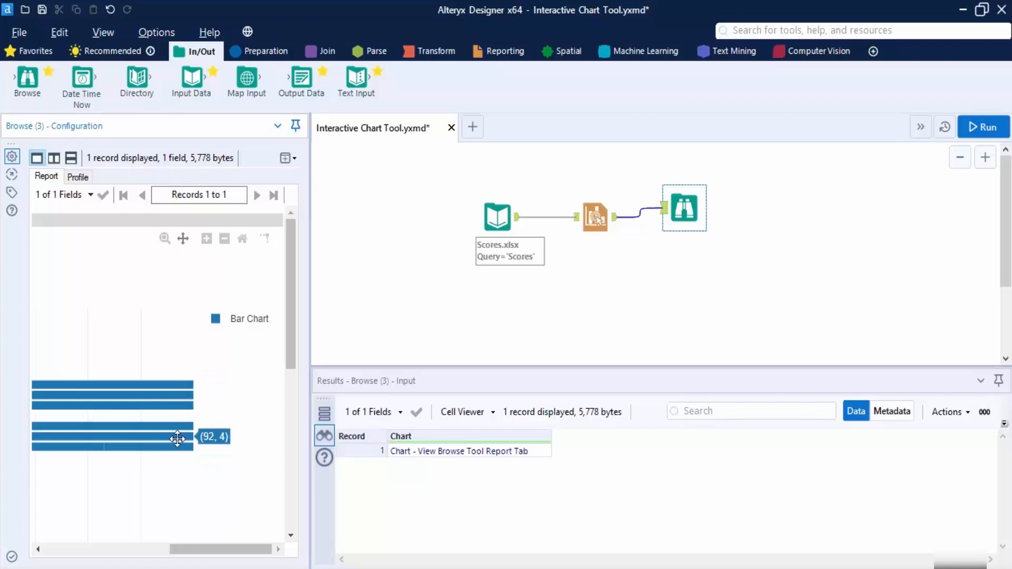
{"action": "left_click", "coordinate": [206, 237]}
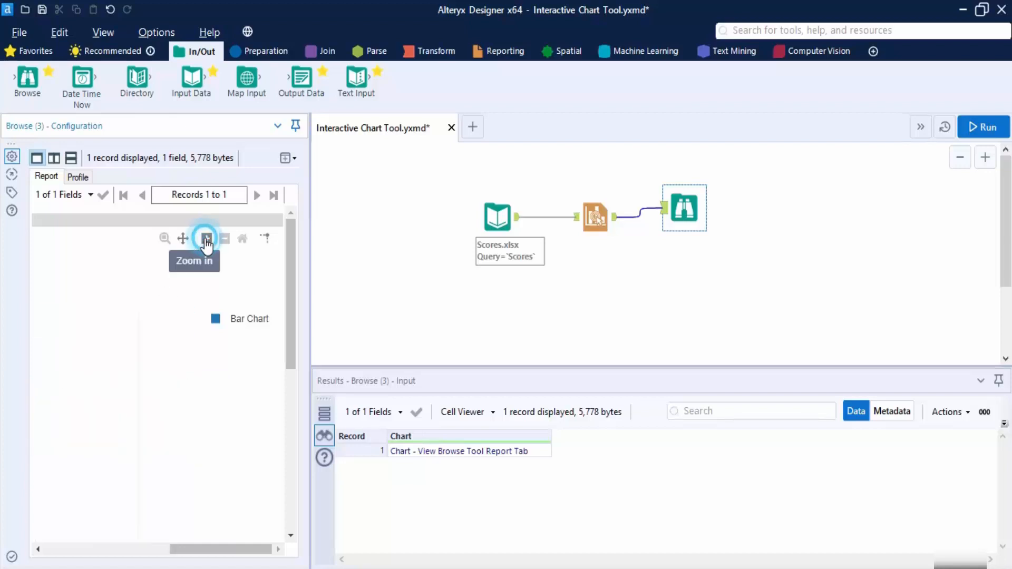
{"action": "left_click_drag", "start_coordinate": [188, 542], "coordinate": [105, 539]}
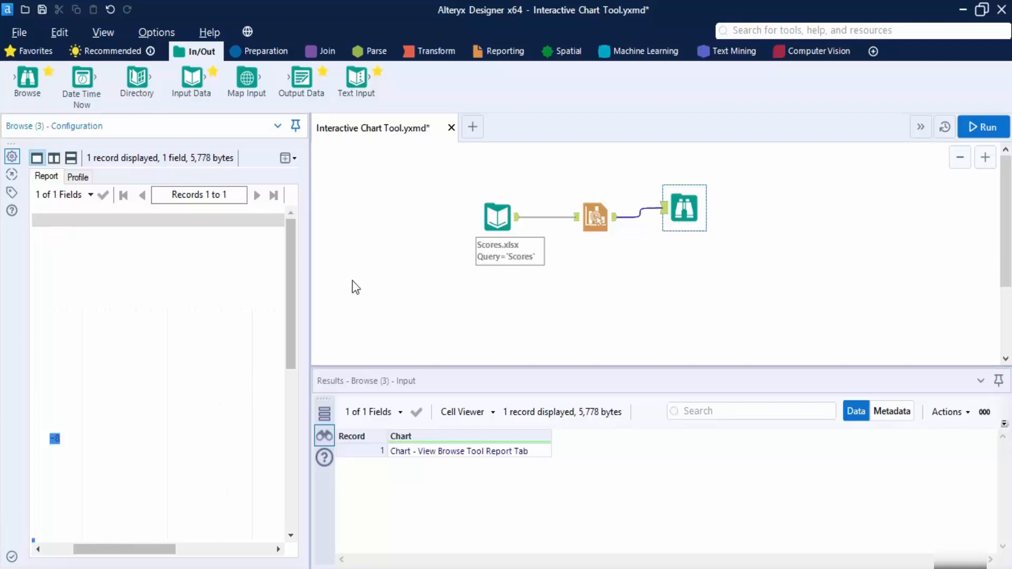
{"action": "mouse_move", "coordinate": [291, 324]}
{"action": "left_mouse_down"}
{"action": "mouse_move", "coordinate": [303, 424]}
{"action": "mouse_move", "coordinate": [305, 314]}
{"action": "left_mouse_up"}
{"action": "left_click_drag", "start_coordinate": [142, 548], "coordinate": [105, 544]}
{"action": "left_click", "coordinate": [628, 295]}
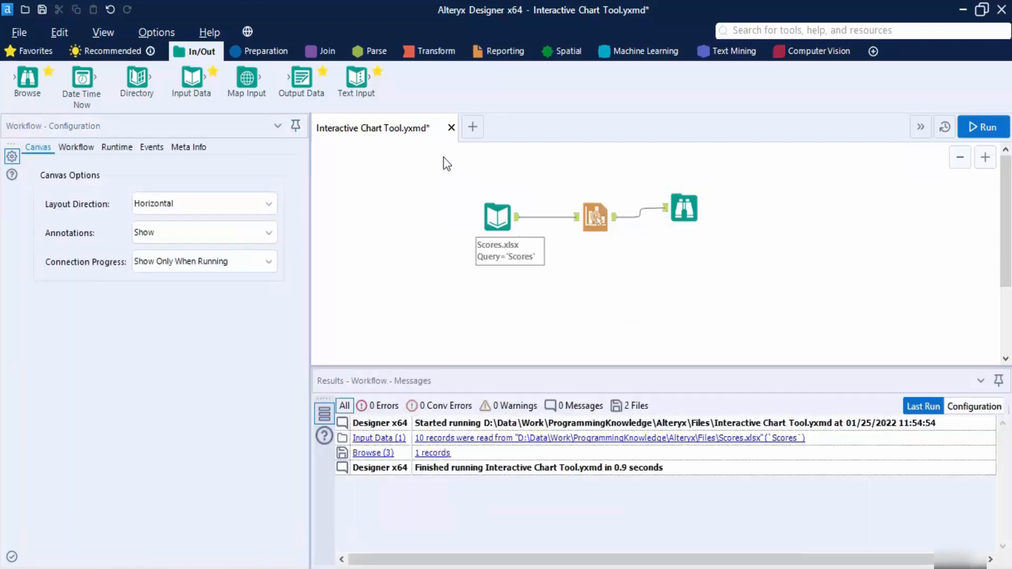
Step: Replace the Scores.xlsx input with a new Input Data tool connected to the Interactive Chart tool
{"action": "left_click_drag", "start_coordinate": [444, 157], "coordinate": [522, 253]}
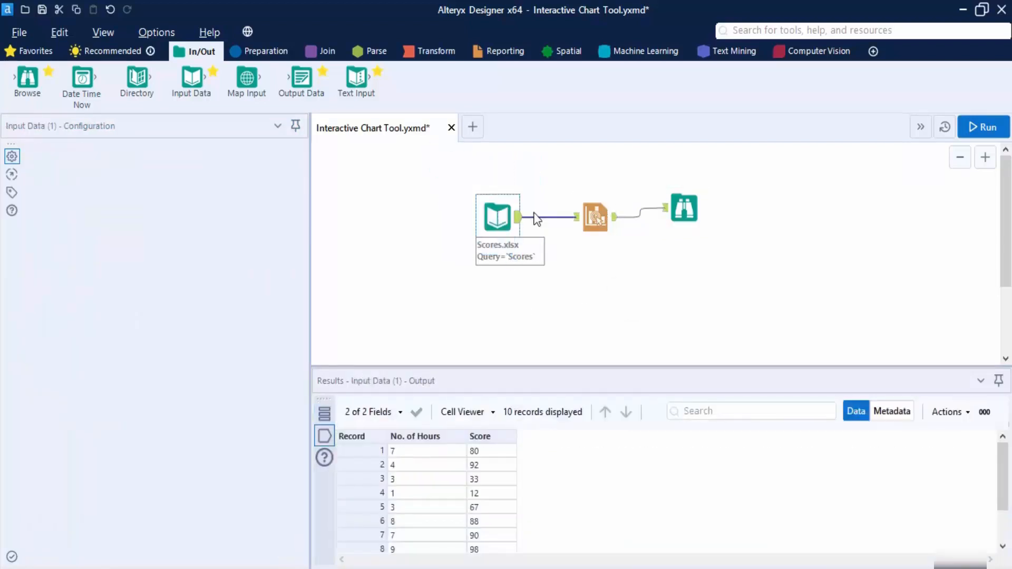
{"action": "key", "text": "Delete"}
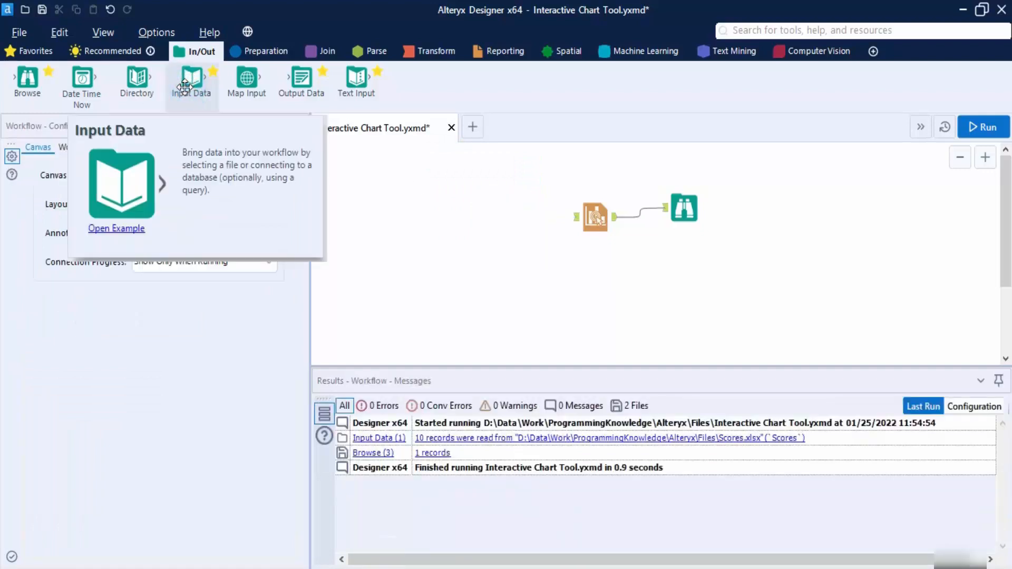
{"action": "left_click_drag", "start_coordinate": [191, 79], "coordinate": [500, 208]}
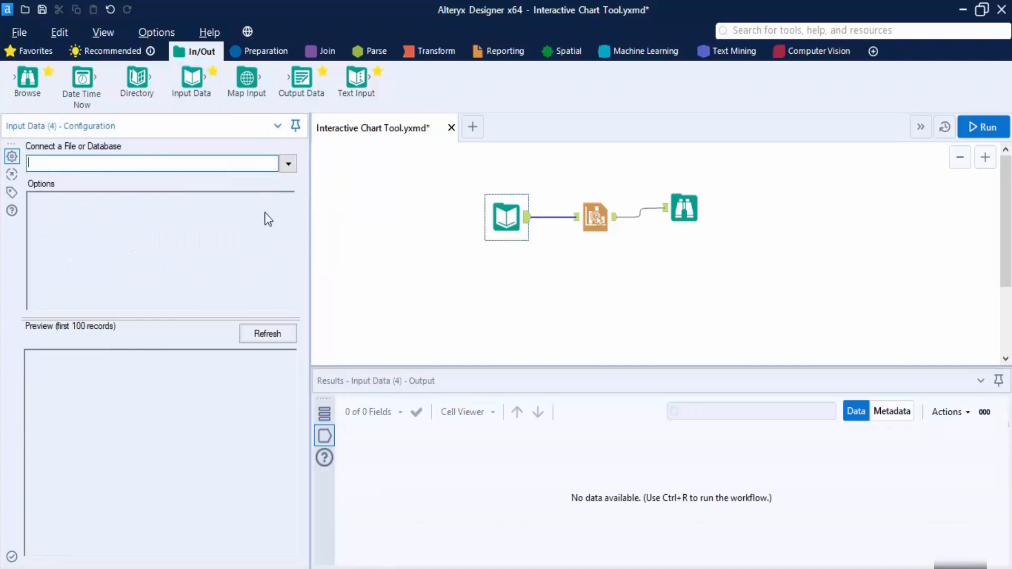
Step: Connect the new Input Data tool to the Consumer sheet of the recent file Output Excel.xlsx
{"action": "left_click", "coordinate": [288, 164]}
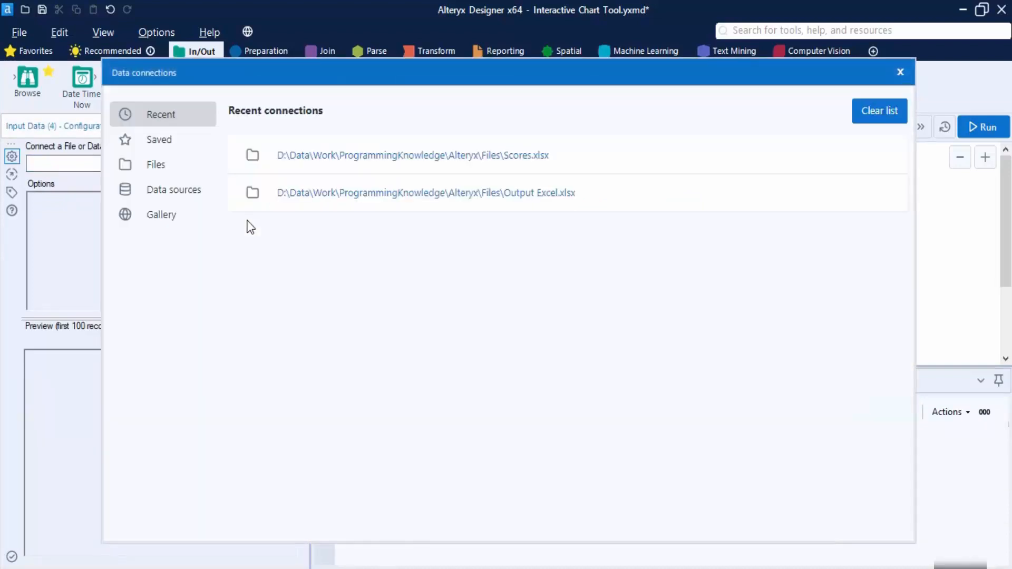
{"action": "left_click", "coordinate": [429, 197]}
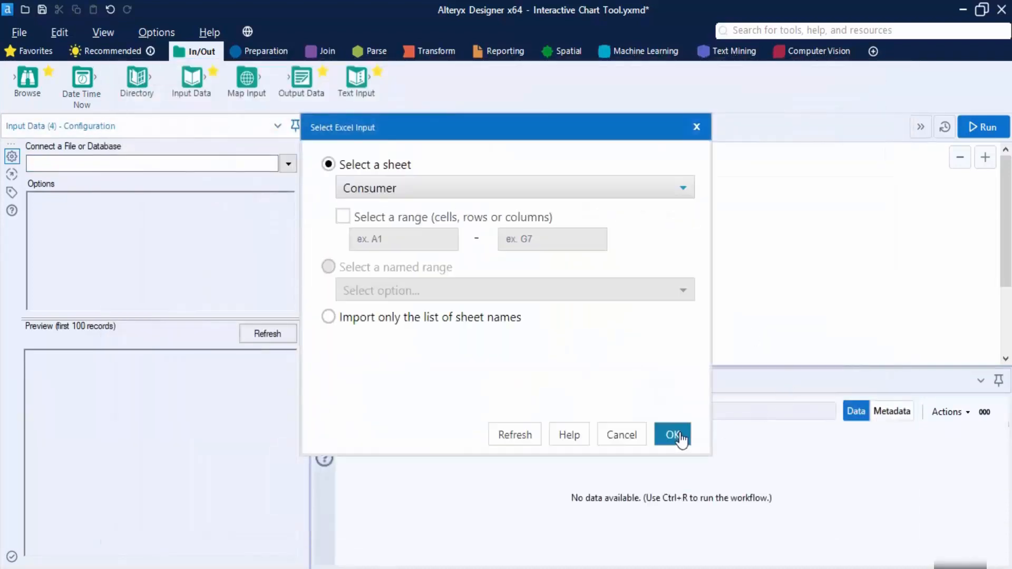
{"action": "left_click", "coordinate": [674, 432]}
Step: Open the Interactive Chart configuration and remove the existing Bar Chart layer with its missing columns
{"action": "left_click", "coordinate": [601, 221]}
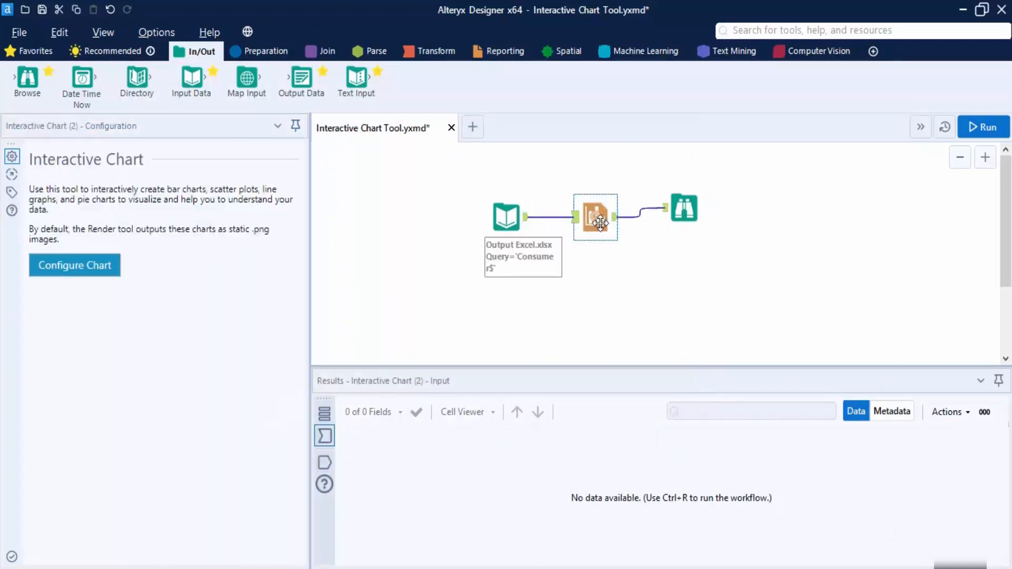
{"action": "left_click", "coordinate": [32, 264]}
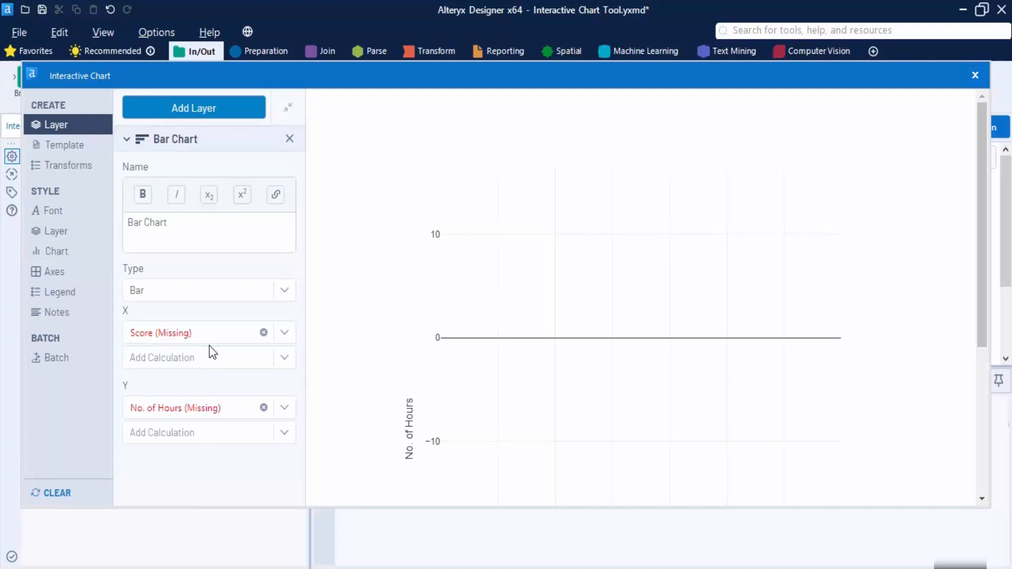
{"action": "left_click", "coordinate": [289, 139]}
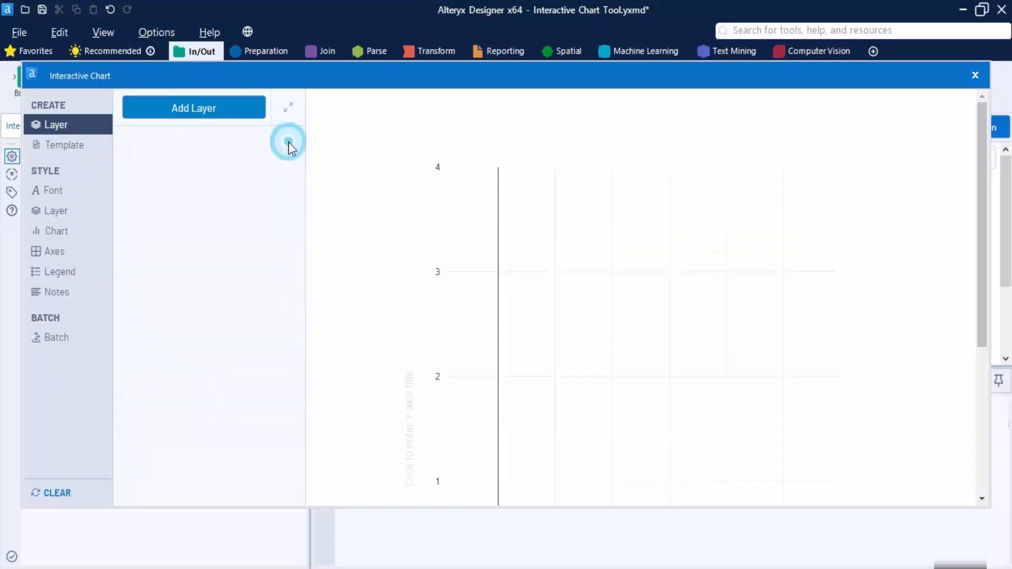
Step: Add a new chart layer named "Bar Chart" and set its type to Bar
{"action": "left_click", "coordinate": [226, 109]}
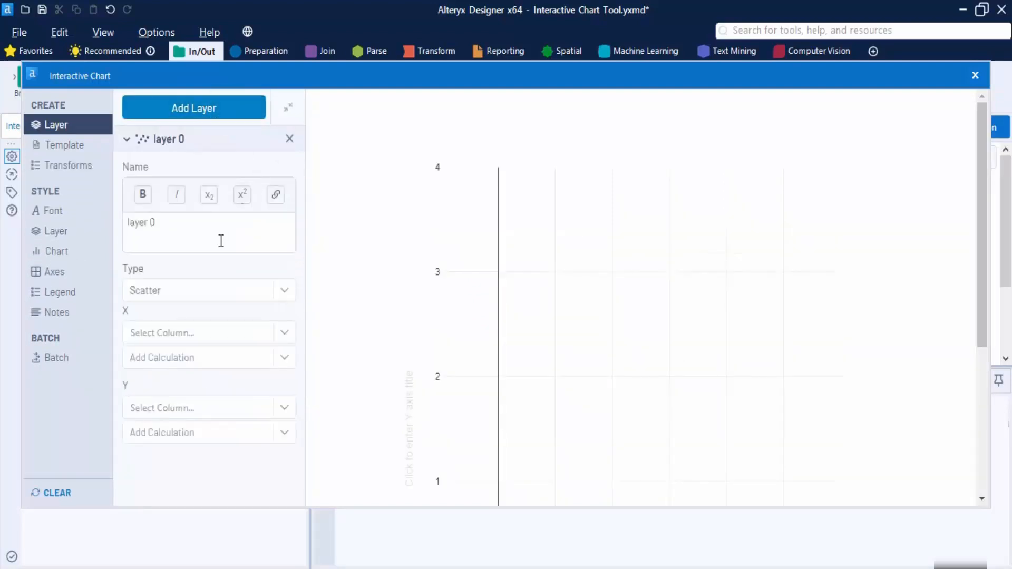
{"action": "triple_click", "coordinate": [217, 235]}
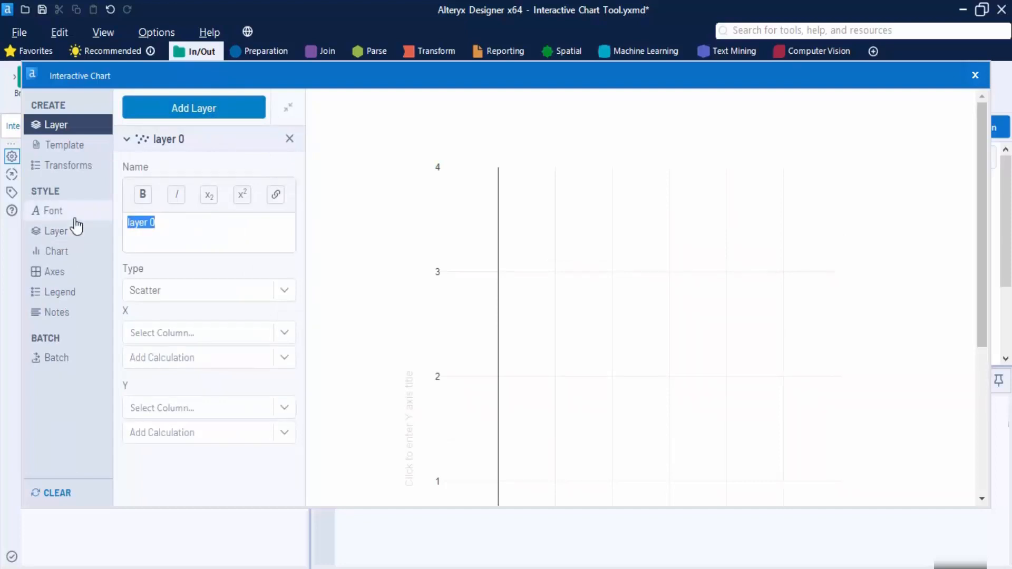
{"action": "type", "text": "Bar Chart"}
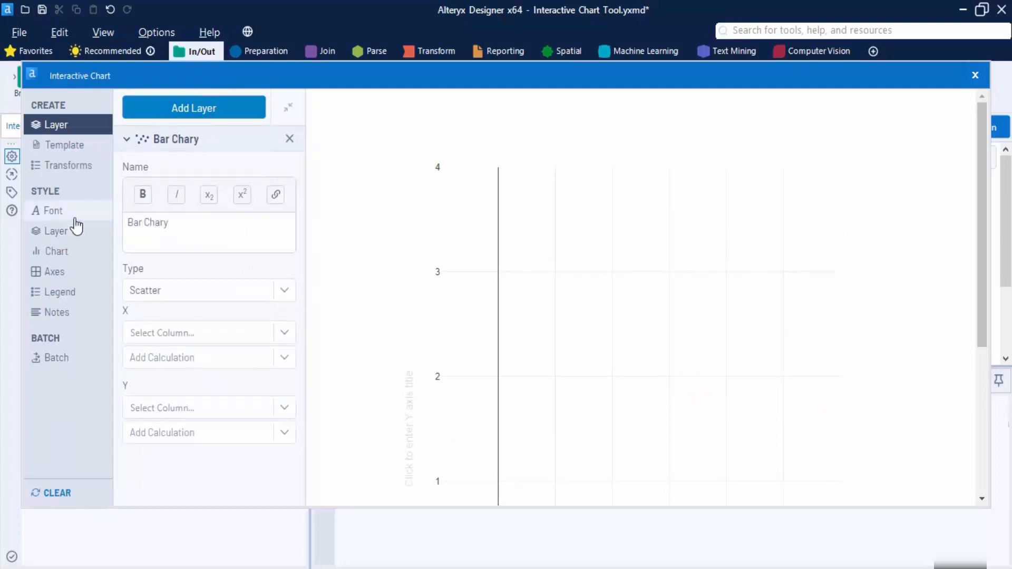
{"action": "left_click", "coordinate": [302, 290]}
{"action": "left_click", "coordinate": [135, 325]}
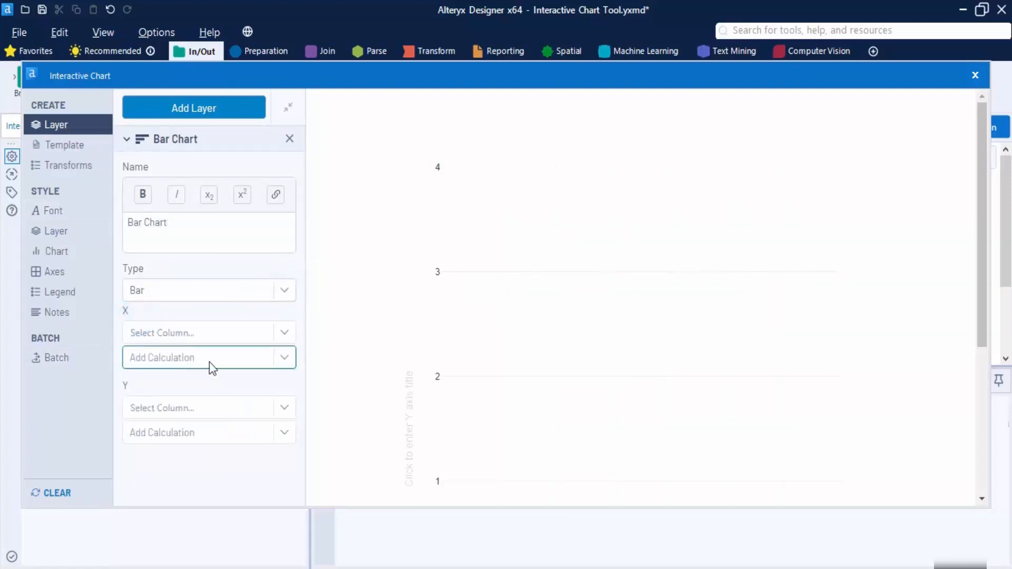
Step: Assign Sales to the layer's X axis and Category to its Y axis, and close the chart configuration
{"action": "left_click", "coordinate": [281, 334]}
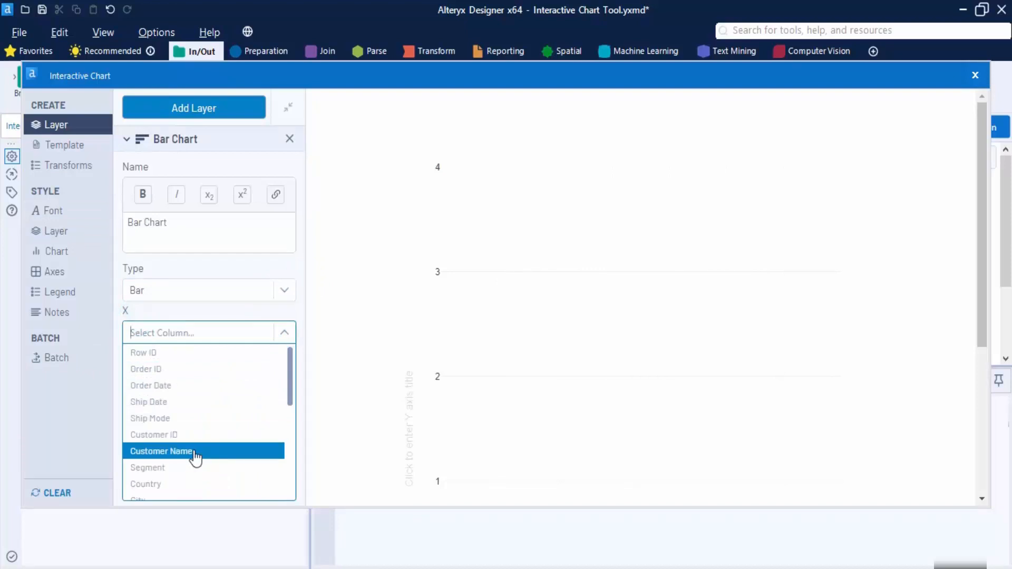
{"action": "scroll", "coordinate": [179, 461], "scroll_direction": "down", "scroll_amount": 4}
{"action": "scroll", "coordinate": [176, 460], "scroll_direction": "down", "scroll_amount": 2}
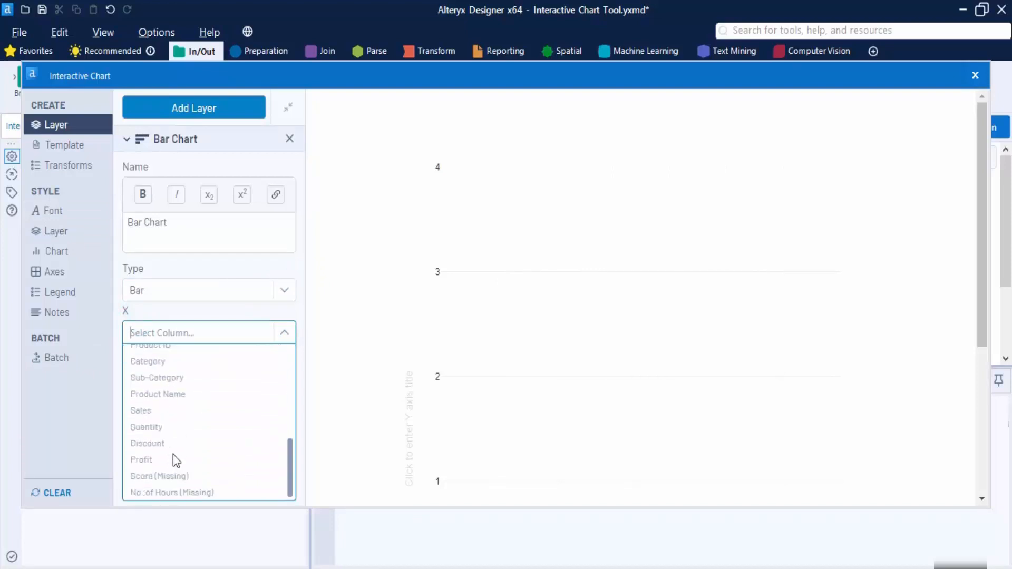
{"action": "left_click", "coordinate": [153, 411]}
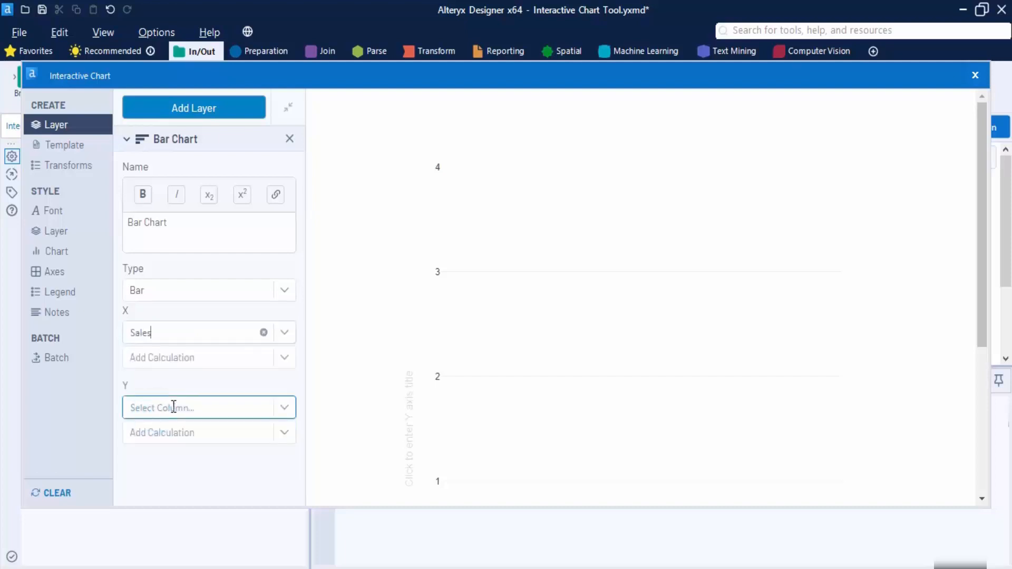
{"action": "left_click", "coordinate": [277, 357]}
{"action": "left_click", "coordinate": [278, 356]}
{"action": "left_click", "coordinate": [278, 409]}
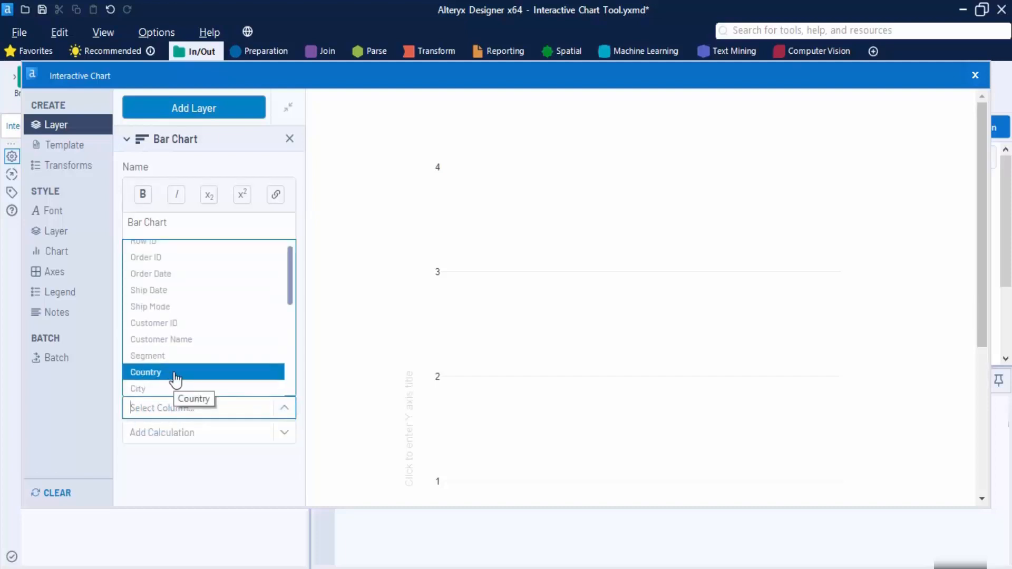
{"action": "scroll", "coordinate": [175, 377], "scroll_direction": "down", "scroll_amount": 3}
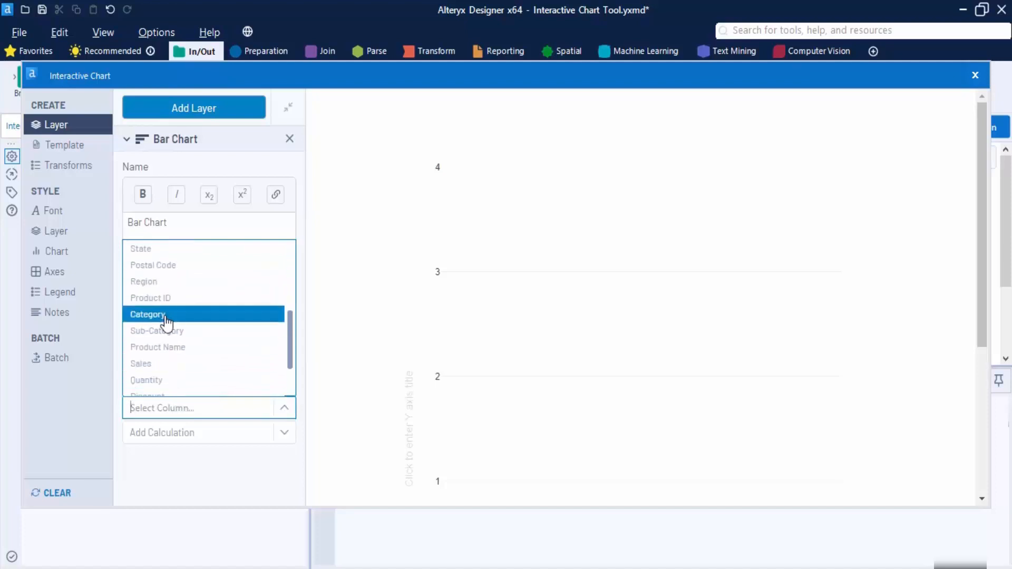
{"action": "left_click", "coordinate": [166, 318]}
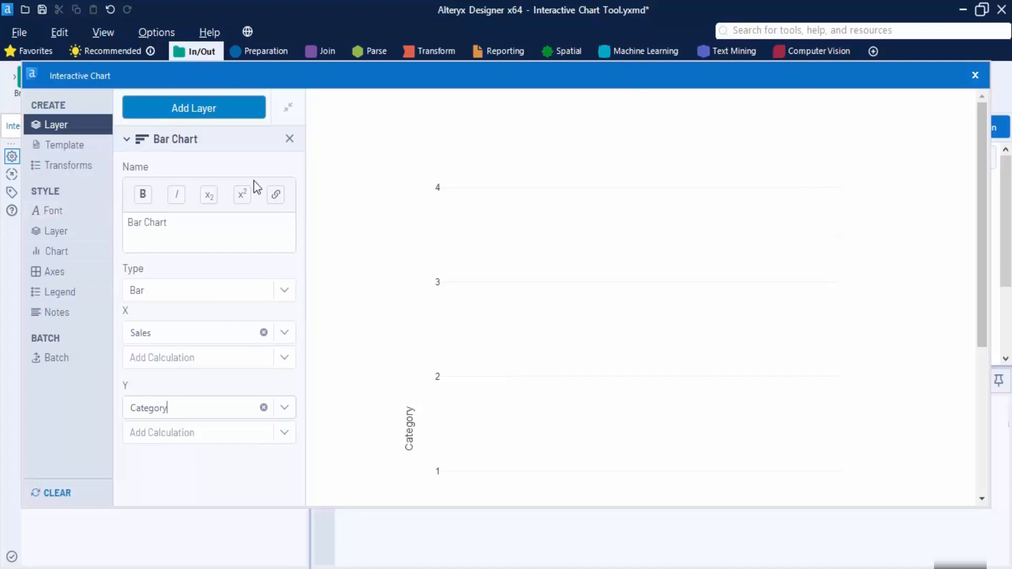
{"action": "left_click", "coordinate": [974, 75]}
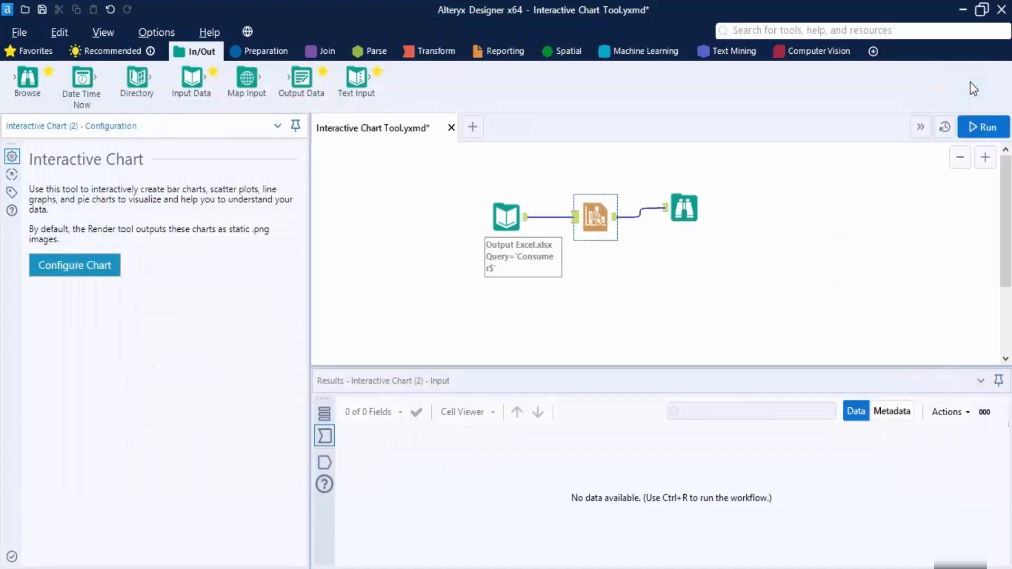
Step: Run the workflow and examine the Sales by Category bar chart in the Browse report
{"action": "left_click", "coordinate": [684, 208]}
{"action": "left_click", "coordinate": [975, 126]}
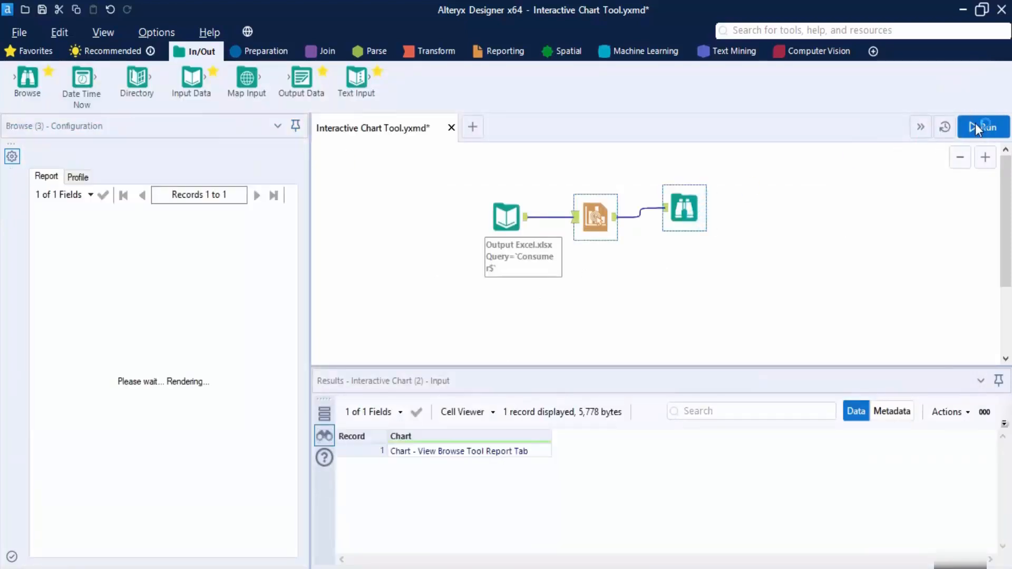
{"action": "key", "text": "ctrl+r"}
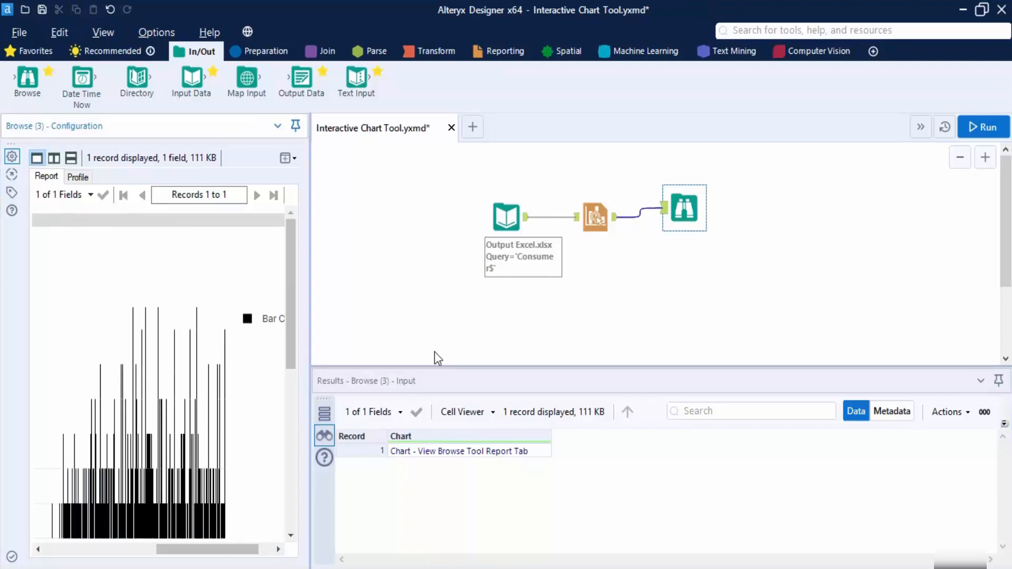
{"action": "scroll", "coordinate": [235, 440], "scroll_direction": "down", "scroll_amount": 4}
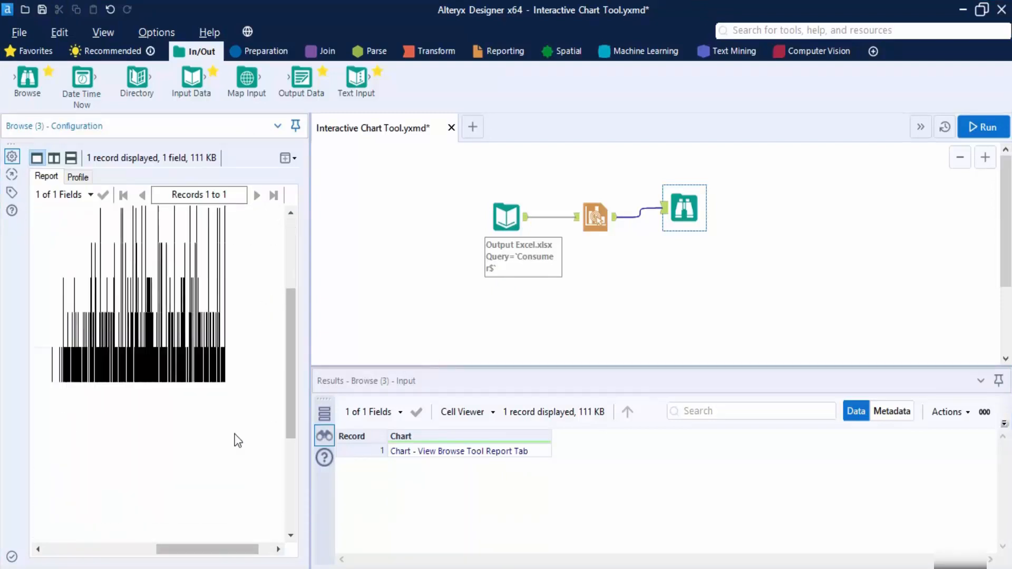
{"action": "scroll", "coordinate": [232, 448], "scroll_direction": "up", "scroll_amount": 2}
{"action": "mouse_move", "coordinate": [217, 549]}
{"action": "left_mouse_down"}
{"action": "mouse_move", "coordinate": [110, 546]}
{"action": "mouse_move", "coordinate": [238, 548]}
{"action": "mouse_move", "coordinate": [198, 550]}
{"action": "mouse_move", "coordinate": [208, 552]}
{"action": "left_mouse_up"}
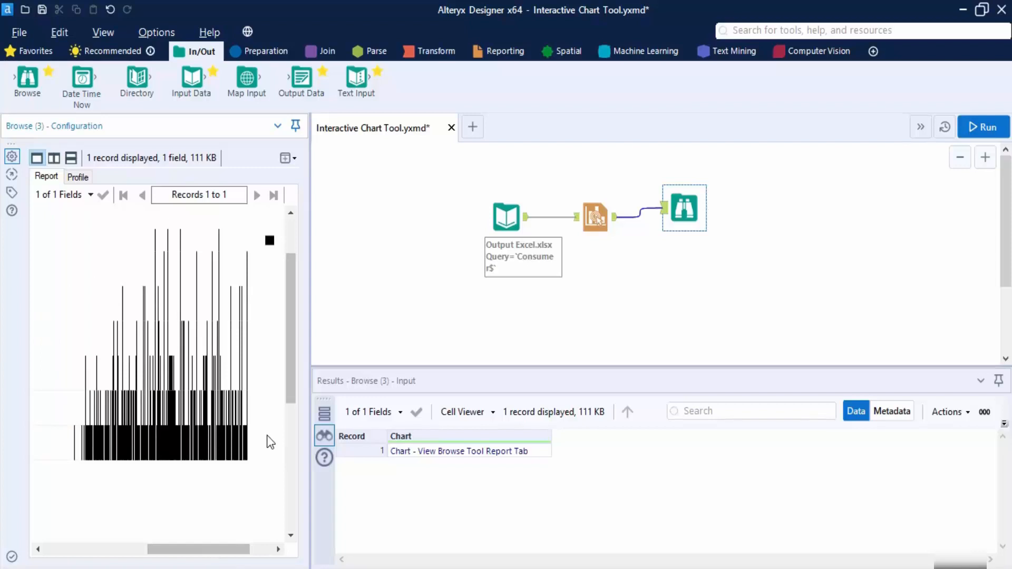
Step: Reopen the chart configuration and set the Bar Chart layer's bar color mode to Constant in the layer style
{"action": "left_click", "coordinate": [585, 230]}
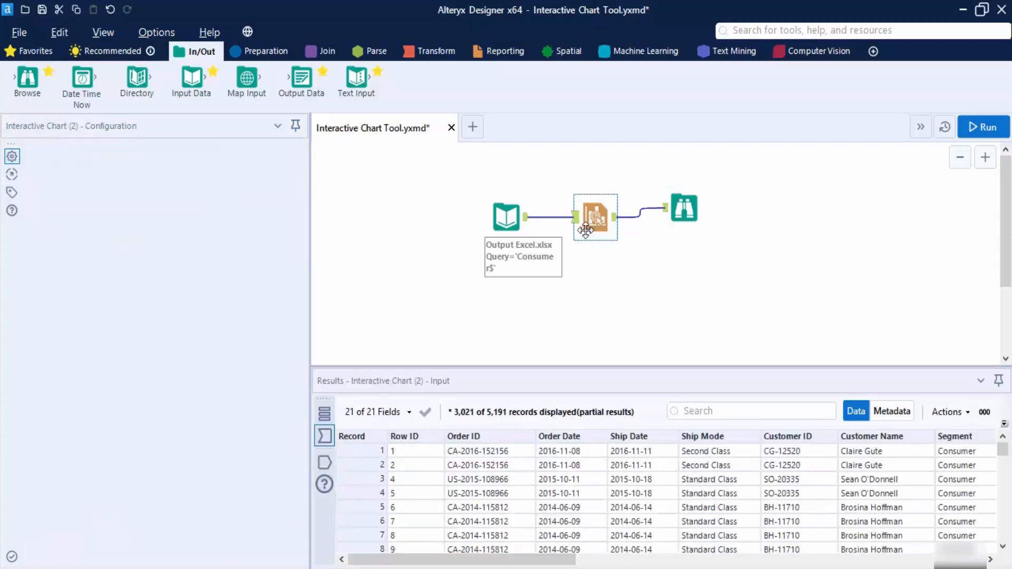
{"action": "left_click", "coordinate": [79, 266]}
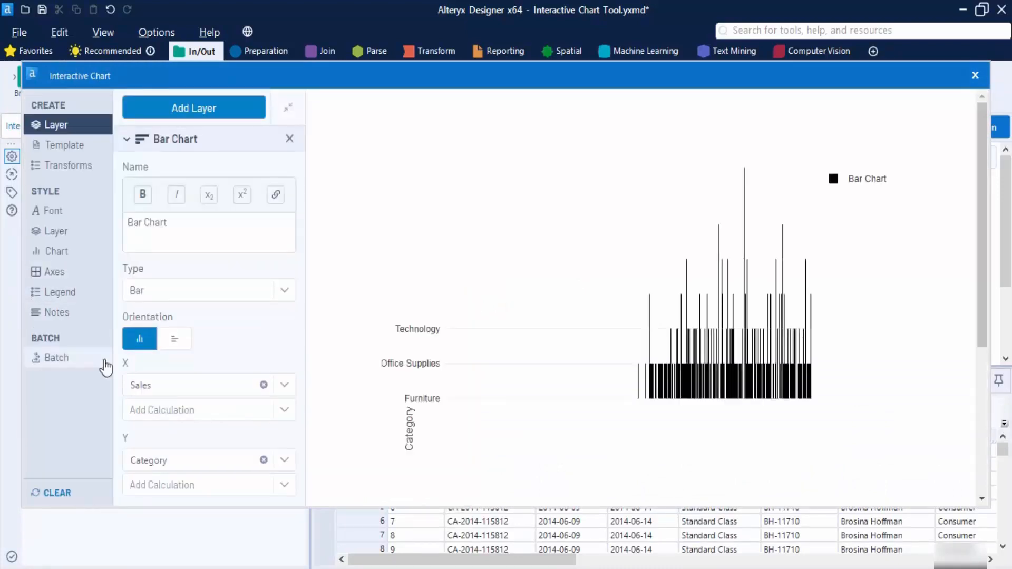
{"action": "left_click", "coordinate": [57, 232]}
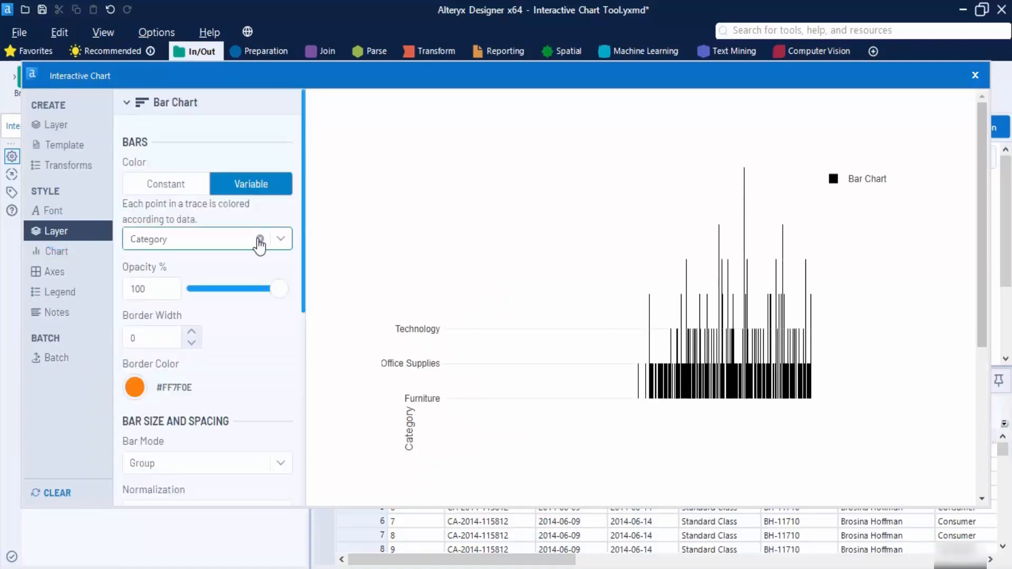
{"action": "left_click", "coordinate": [158, 184]}
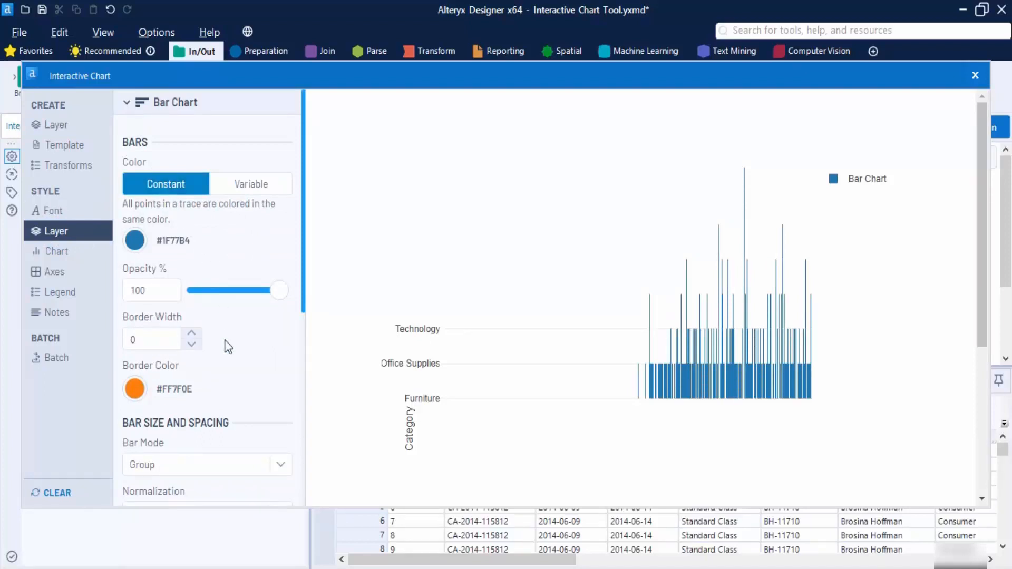
Step: Try a wider border of 5 on the bars and reduce the border width to 1
{"action": "scroll", "coordinate": [221, 340], "scroll_direction": "down", "scroll_amount": 2}
{"action": "left_click", "coordinate": [192, 254]}
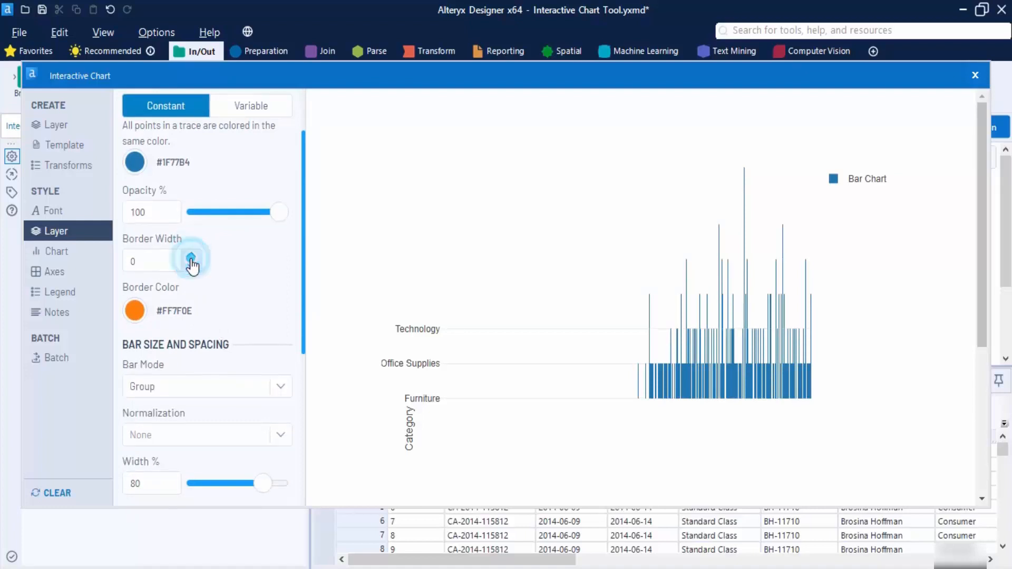
{"action": "left_click", "coordinate": [191, 254]}
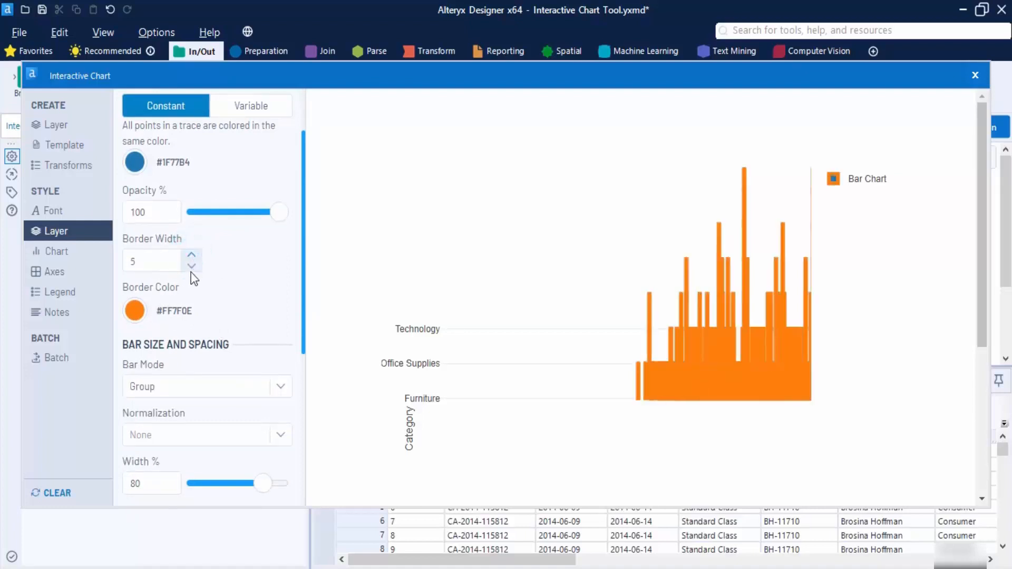
{"action": "left_click", "coordinate": [191, 254]}
{"action": "left_click", "coordinate": [192, 266]}
{"action": "left_click", "coordinate": [192, 266]}
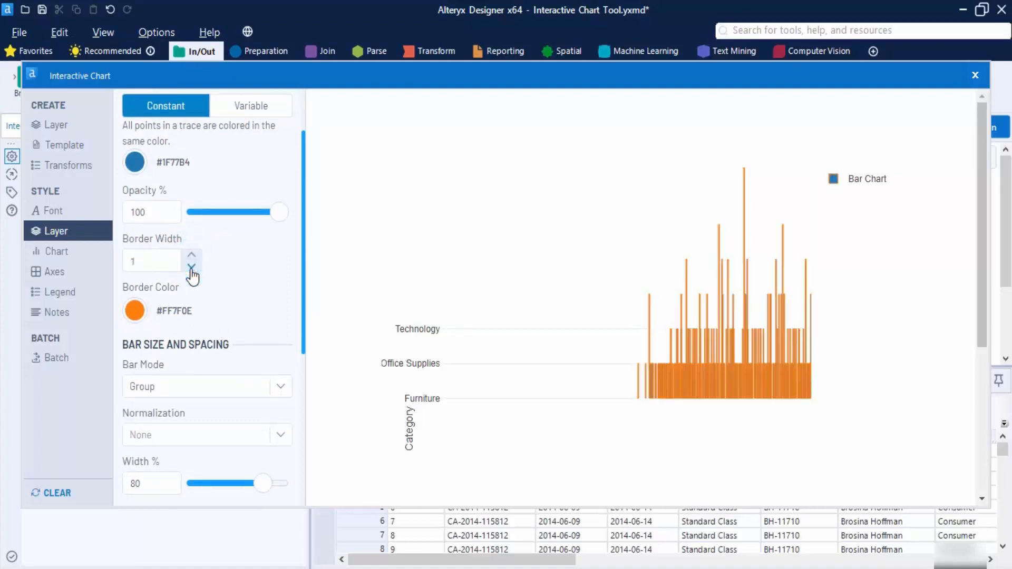
Step: Try the Stack and Overlay bar modes for the Bar Chart layer and set the bar mode to Relative
{"action": "left_click", "coordinate": [191, 267]}
{"action": "left_click", "coordinate": [192, 254]}
{"action": "scroll", "coordinate": [234, 297], "scroll_direction": "up", "scroll_amount": 2}
{"action": "scroll", "coordinate": [234, 297], "scroll_direction": "down", "scroll_amount": 4}
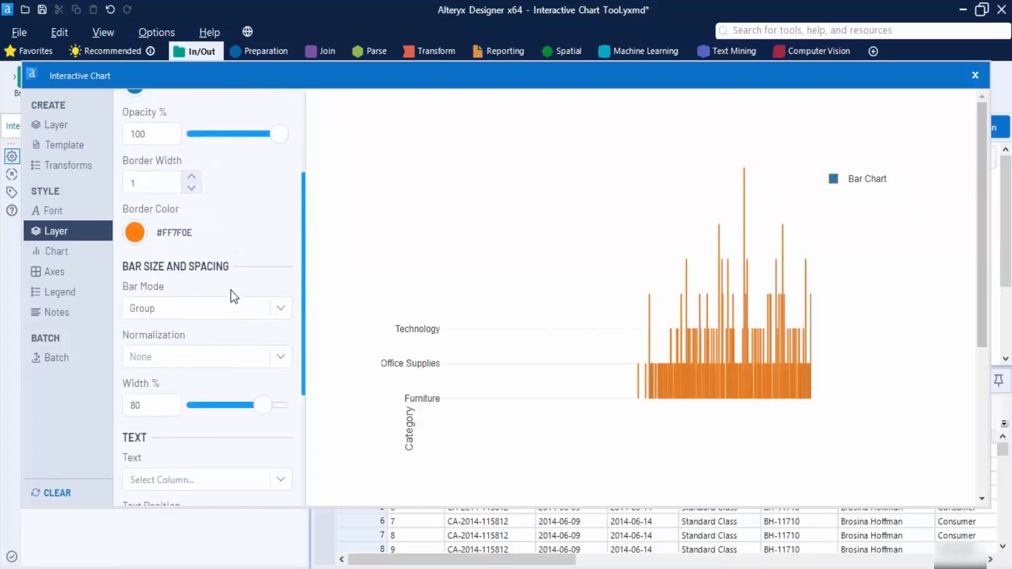
{"action": "left_click", "coordinate": [274, 316]}
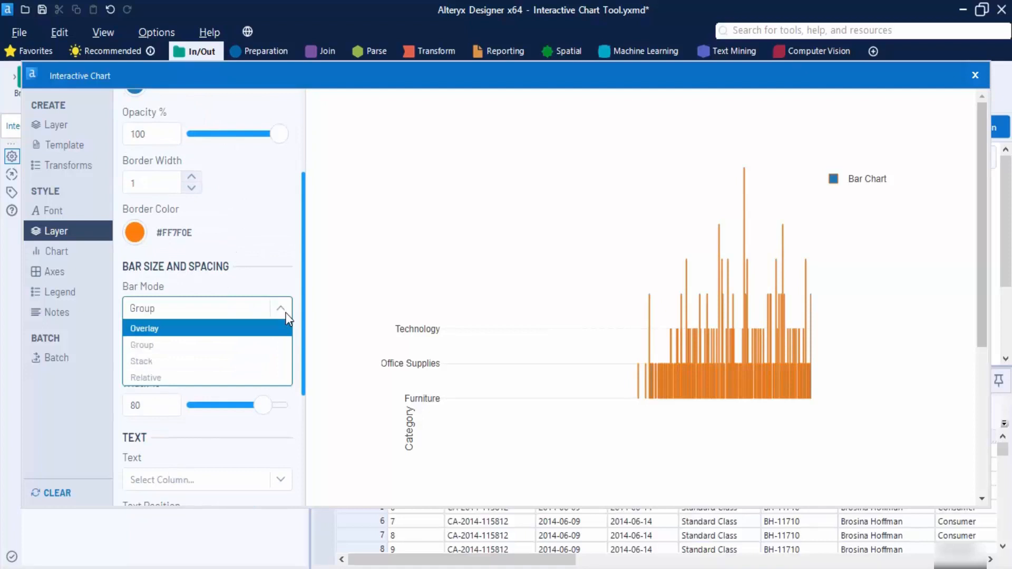
{"action": "left_click", "coordinate": [168, 363]}
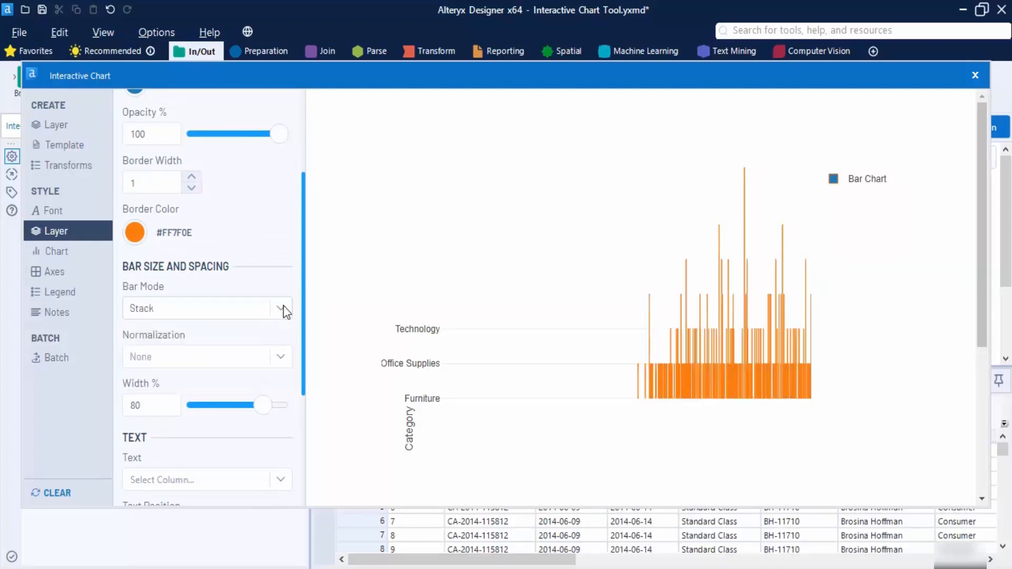
{"action": "left_click", "coordinate": [283, 311]}
{"action": "left_click", "coordinate": [266, 329]}
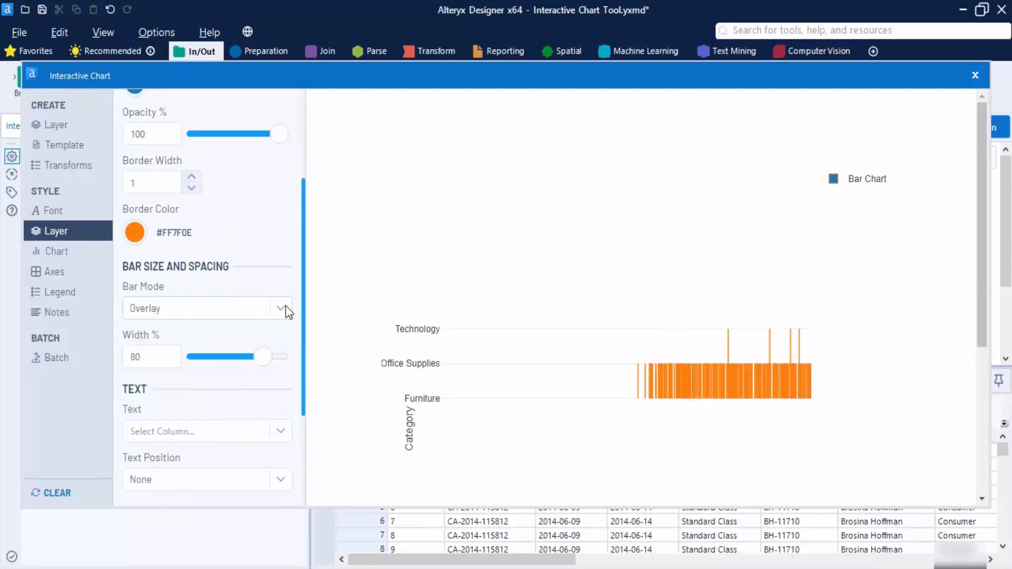
{"action": "left_click", "coordinate": [287, 311]}
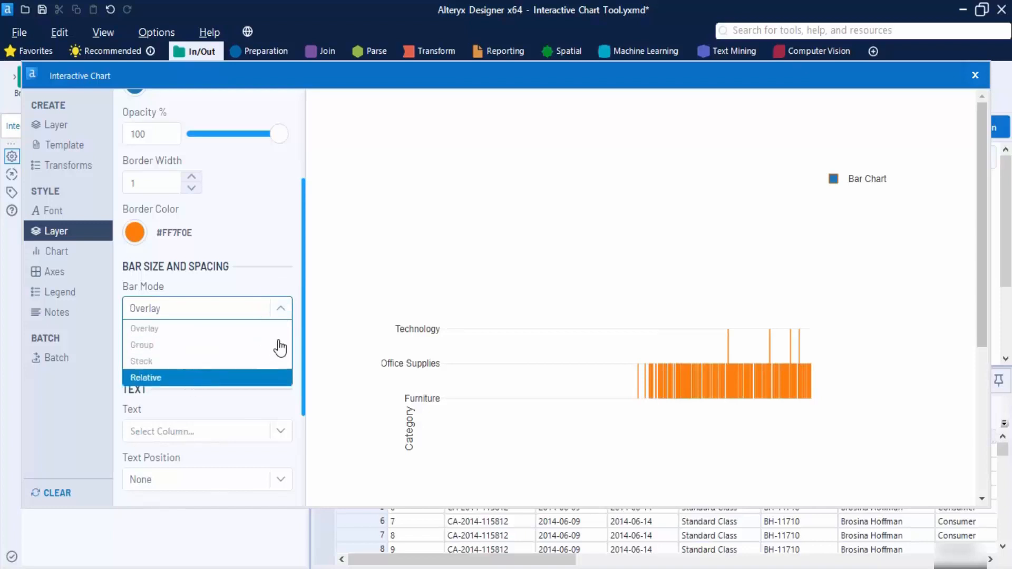
{"action": "key", "text": "Return"}
{"action": "scroll", "coordinate": [266, 326], "scroll_direction": "down", "scroll_amount": 4}
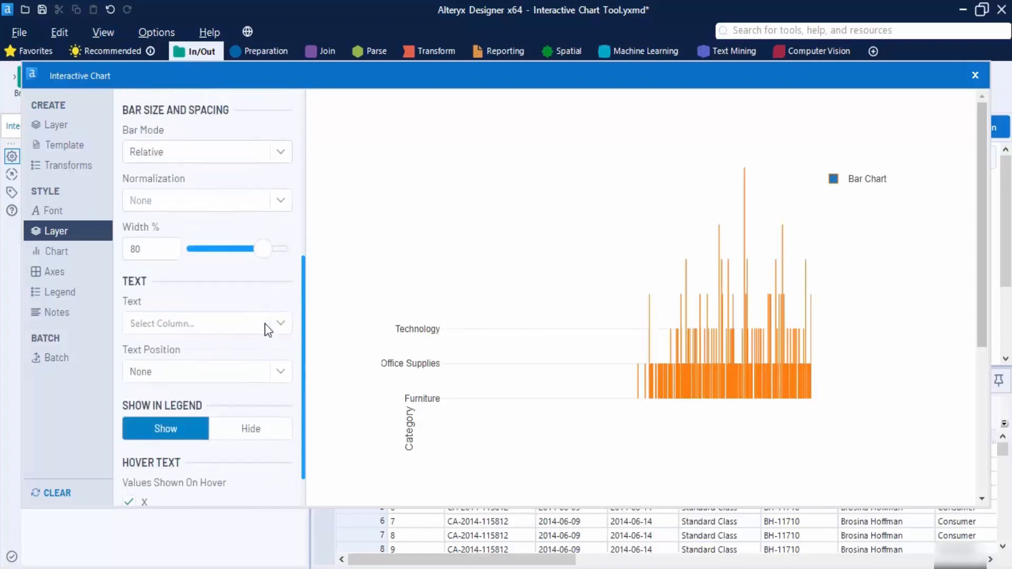
Step: Review the legend style options, try hiding the chart legend and show it again
{"action": "left_click", "coordinate": [87, 303]}
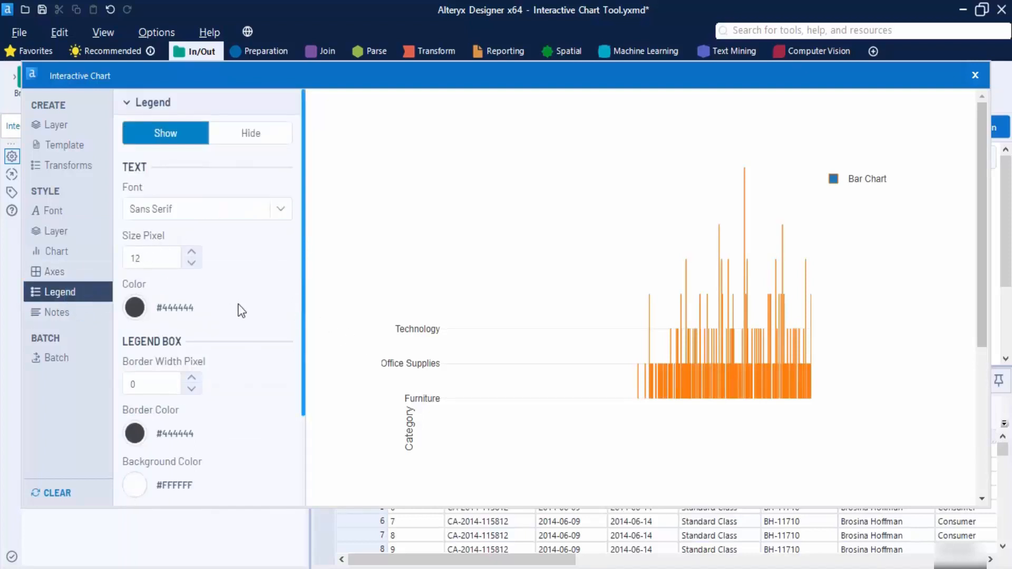
{"action": "scroll", "coordinate": [232, 306], "scroll_direction": "down", "scroll_amount": 2}
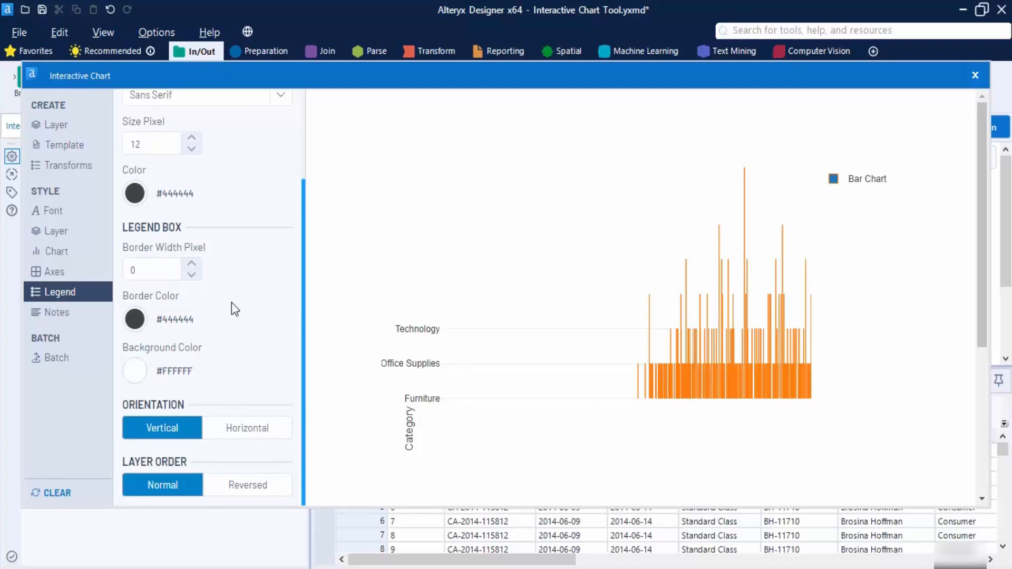
{"action": "scroll", "coordinate": [235, 309], "scroll_direction": "up", "scroll_amount": 2}
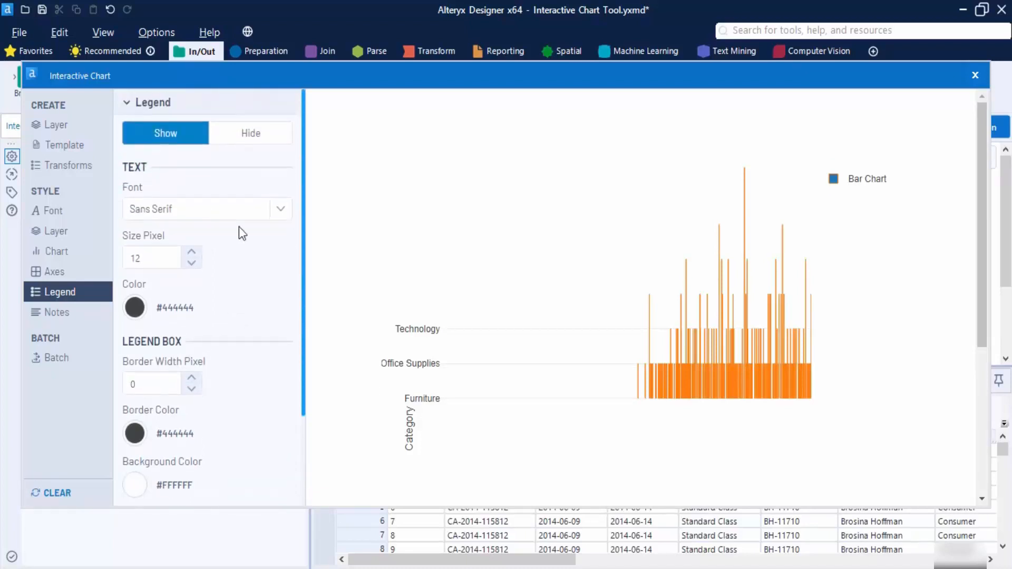
{"action": "left_click", "coordinate": [251, 136]}
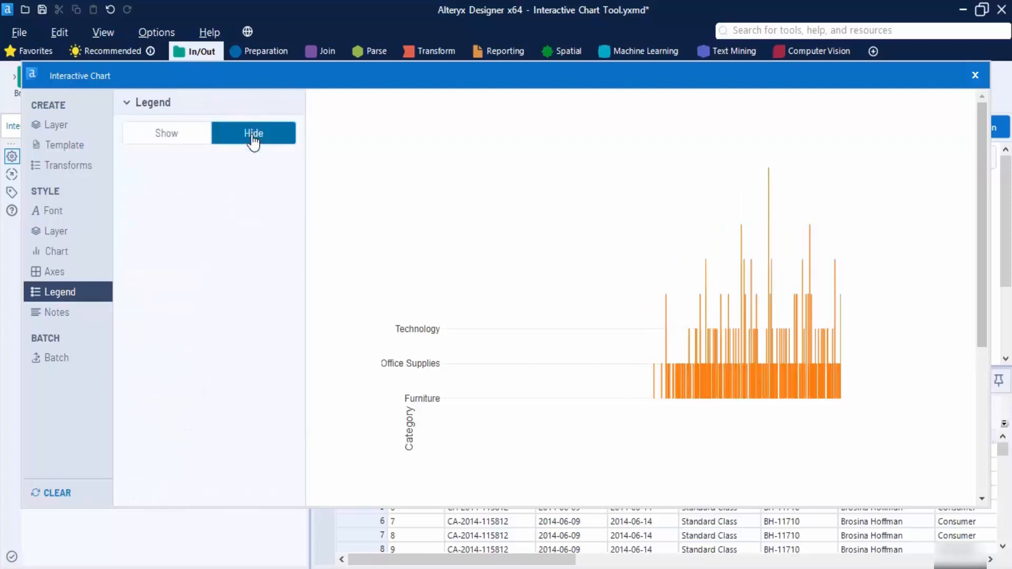
{"action": "left_click", "coordinate": [186, 143]}
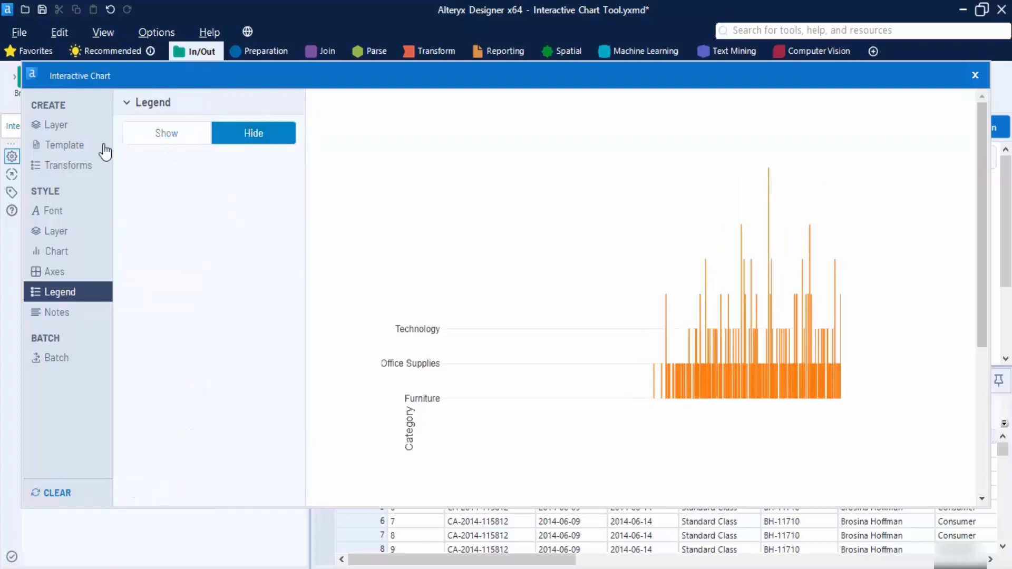
Step: Change the Bar Chart layer's orientation to horizontal and inspect the values on the category bars
{"action": "left_click", "coordinate": [65, 130]}
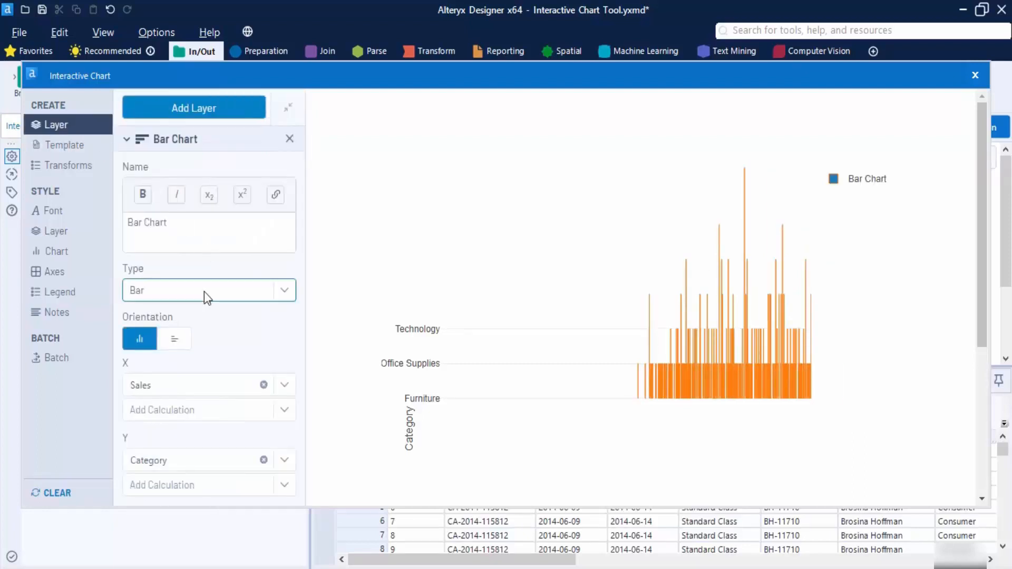
{"action": "left_click", "coordinate": [176, 346]}
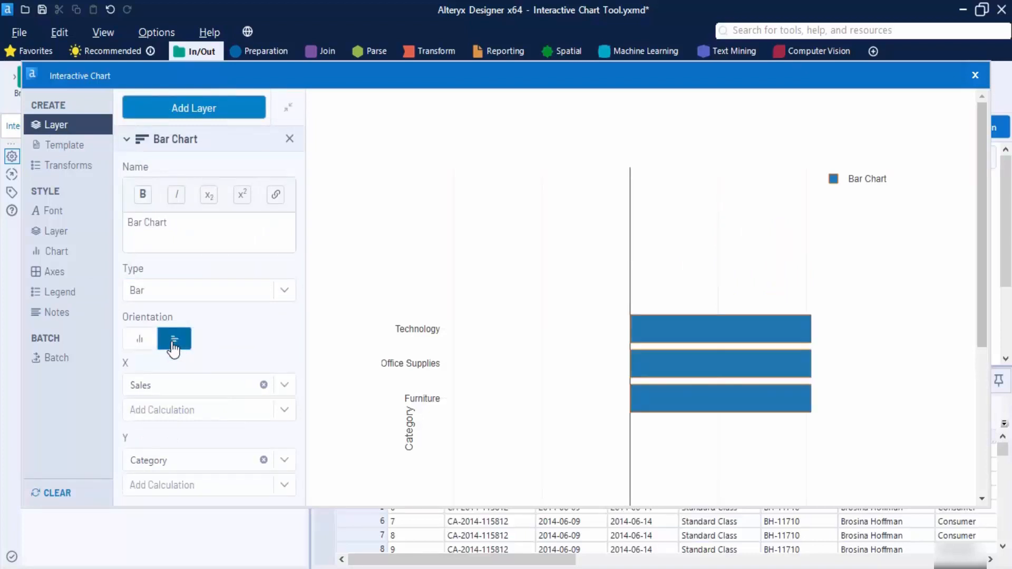
{"action": "mouse_move", "coordinate": [770, 375]}
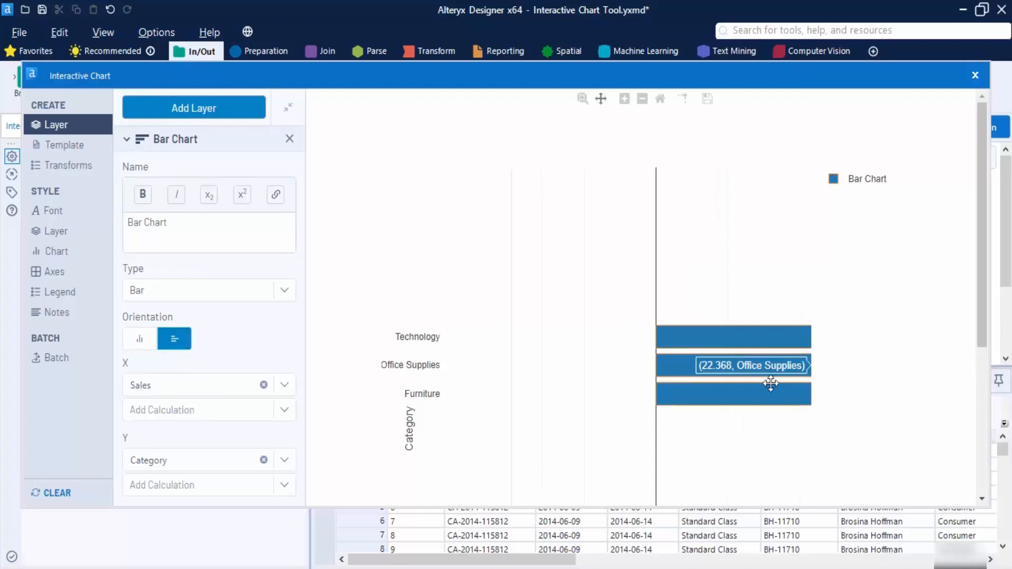
{"action": "mouse_move", "coordinate": [786, 337]}
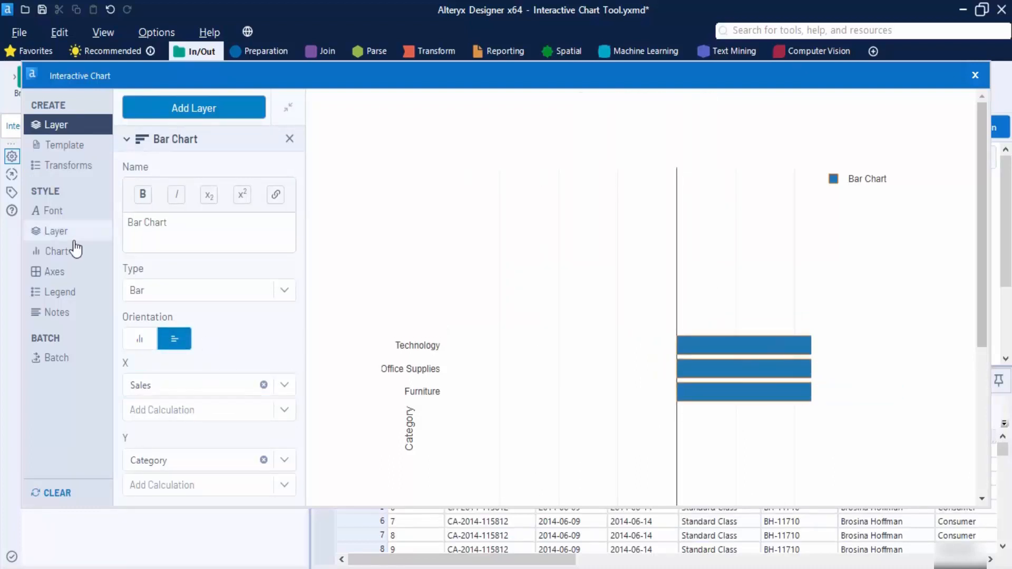
Step: Show the axis line for the X axis in the chart's axes style
{"action": "left_click", "coordinate": [67, 312]}
{"action": "left_click", "coordinate": [73, 292]}
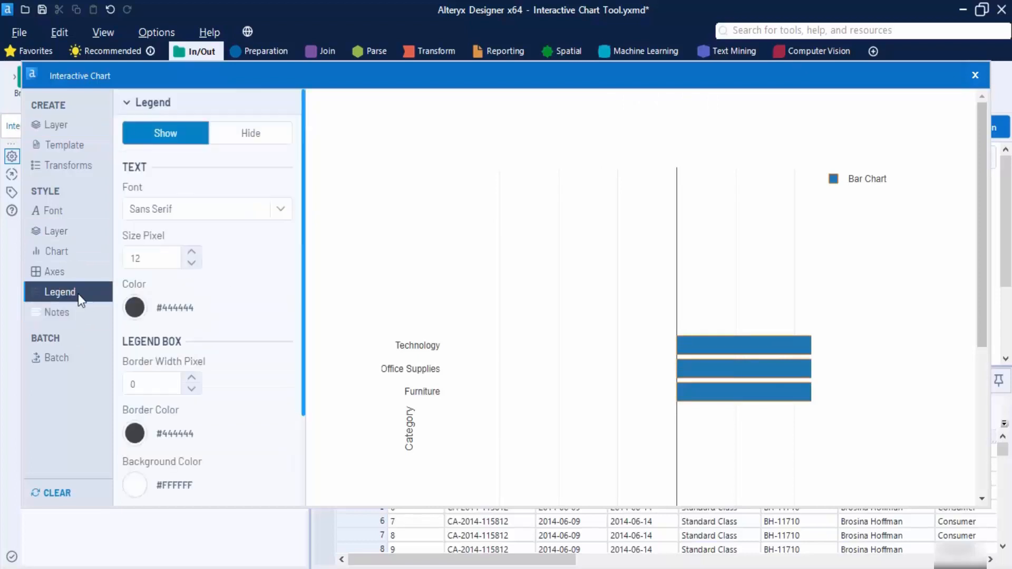
{"action": "left_click", "coordinate": [70, 272]}
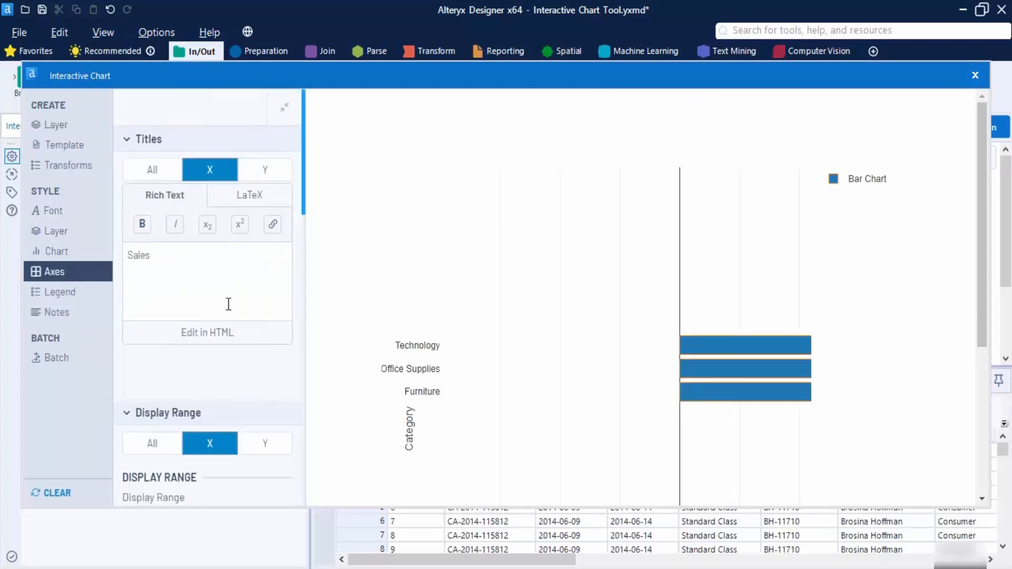
{"action": "scroll", "coordinate": [266, 304], "scroll_direction": "down", "scroll_amount": 6}
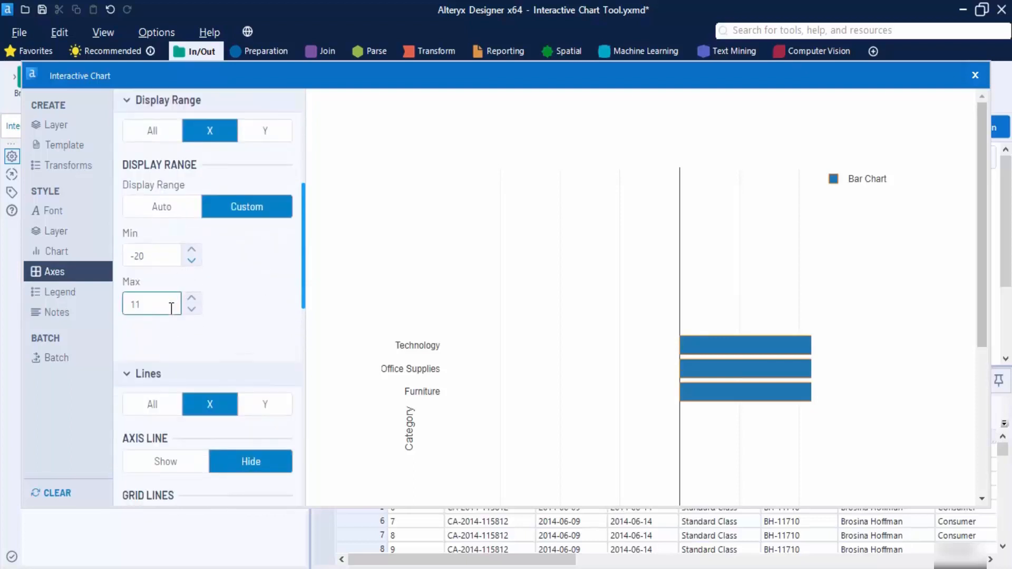
{"action": "scroll", "coordinate": [235, 330], "scroll_direction": "down", "scroll_amount": 3}
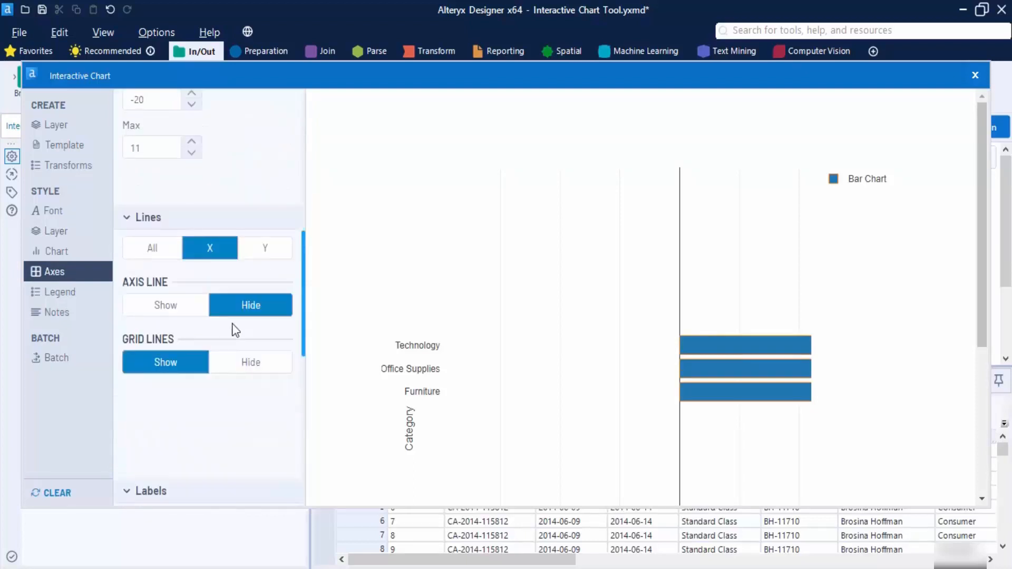
{"action": "left_click", "coordinate": [185, 316]}
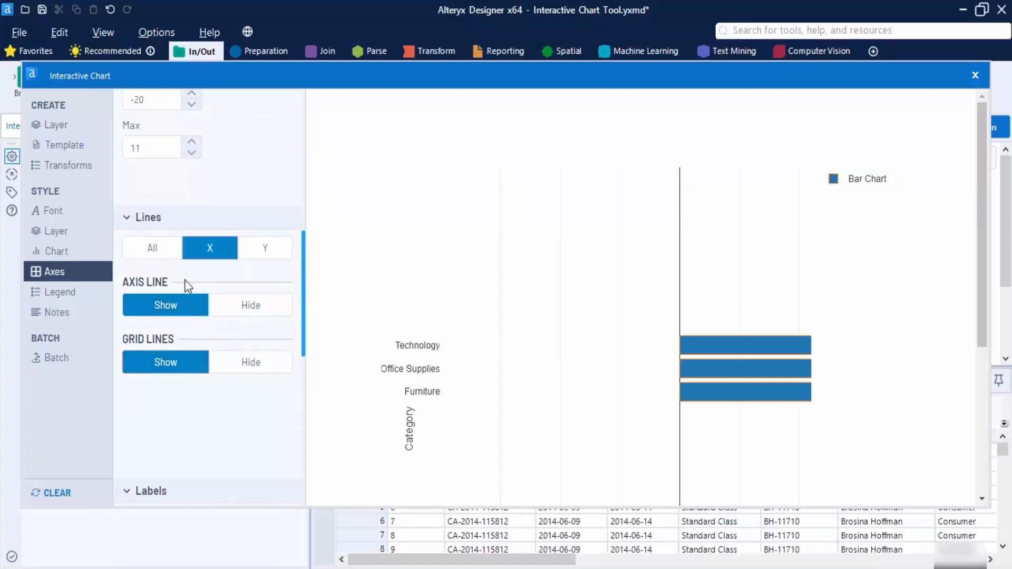
Step: Review the line settings for all axes, the axis label options and the batch option, and close the chart configuration
{"action": "scroll", "coordinate": [158, 287], "scroll_direction": "up", "scroll_amount": 2}
{"action": "left_click", "coordinate": [152, 326]}
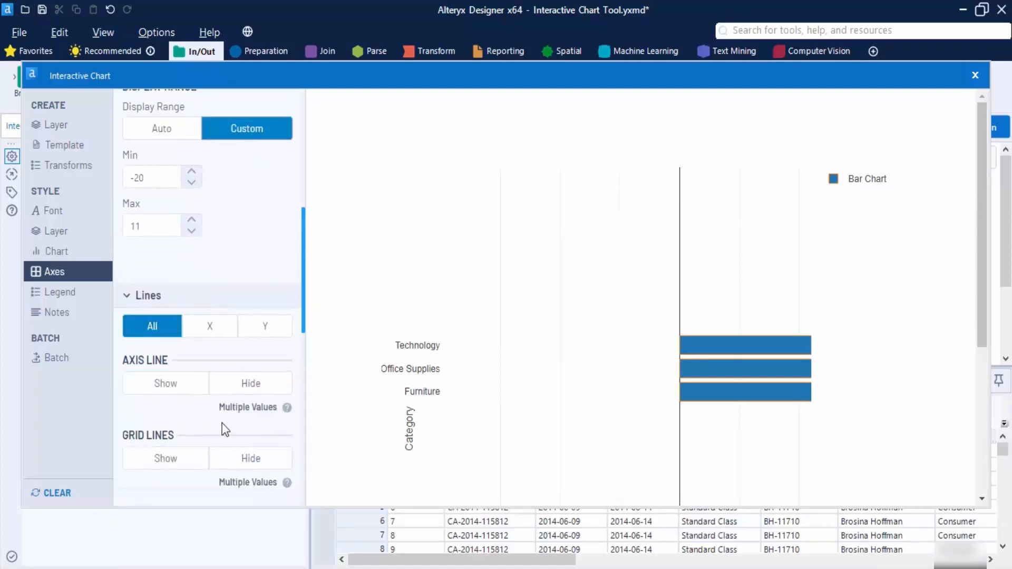
{"action": "scroll", "coordinate": [211, 417], "scroll_direction": "down", "scroll_amount": 6}
{"action": "scroll", "coordinate": [198, 387], "scroll_direction": "down", "scroll_amount": 5}
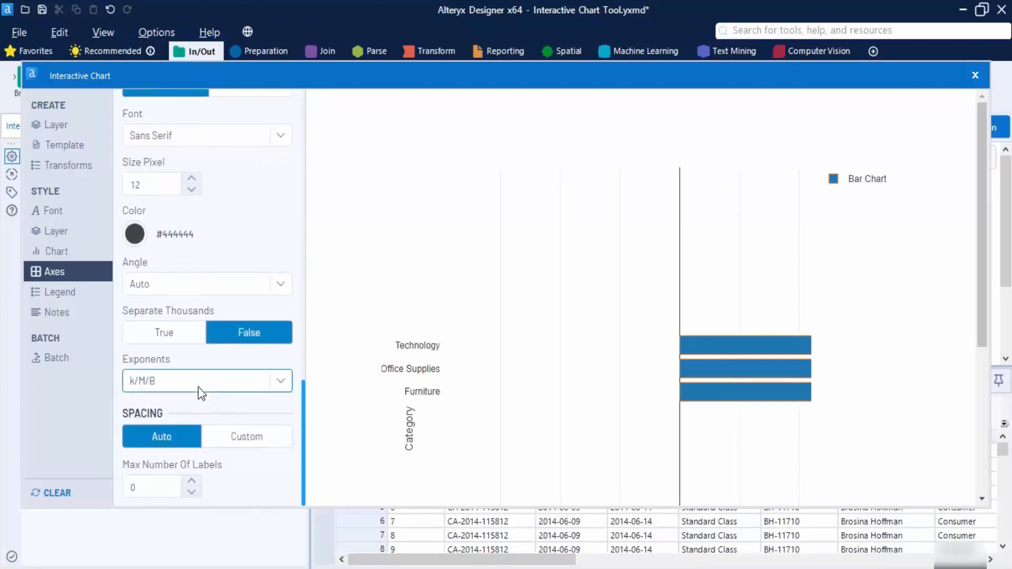
{"action": "left_click", "coordinate": [70, 359]}
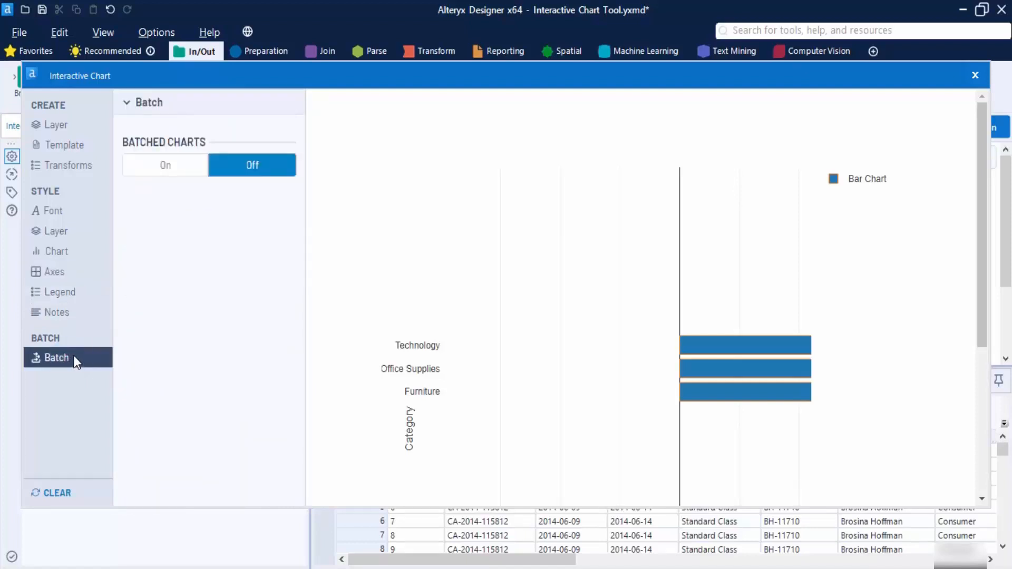
{"action": "left_click", "coordinate": [91, 124]}
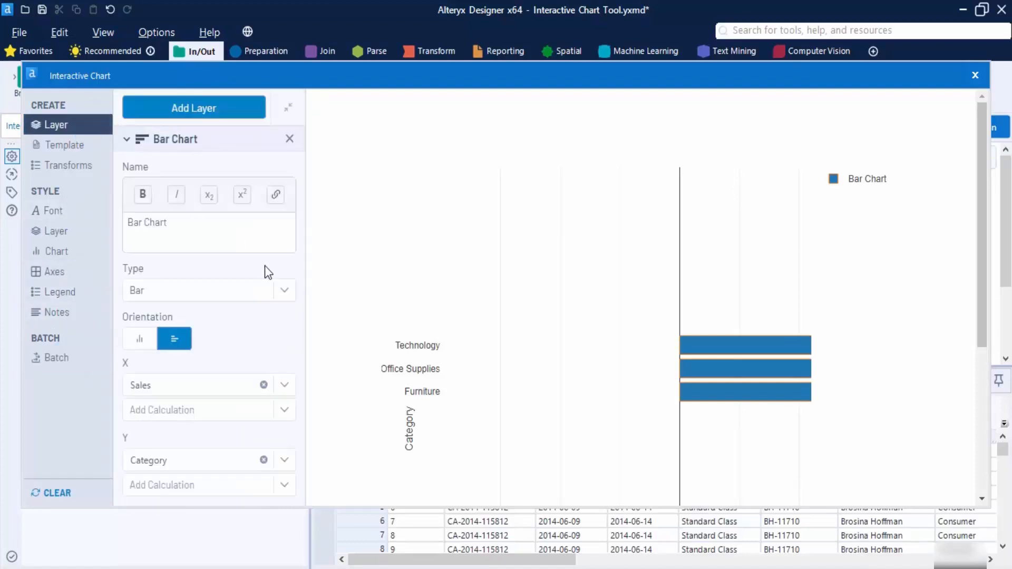
{"action": "left_click", "coordinate": [126, 139]}
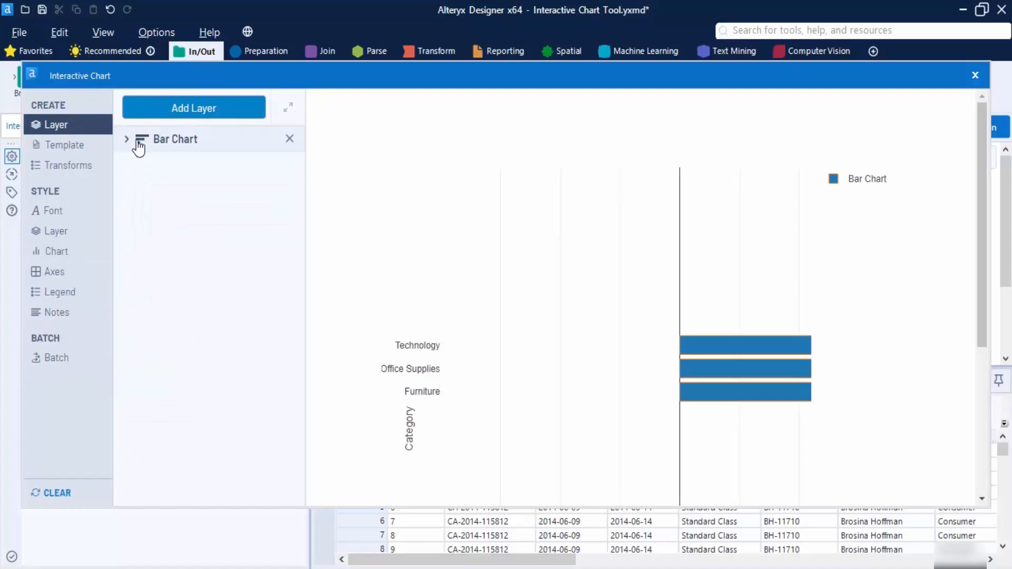
{"action": "left_click", "coordinate": [975, 75]}
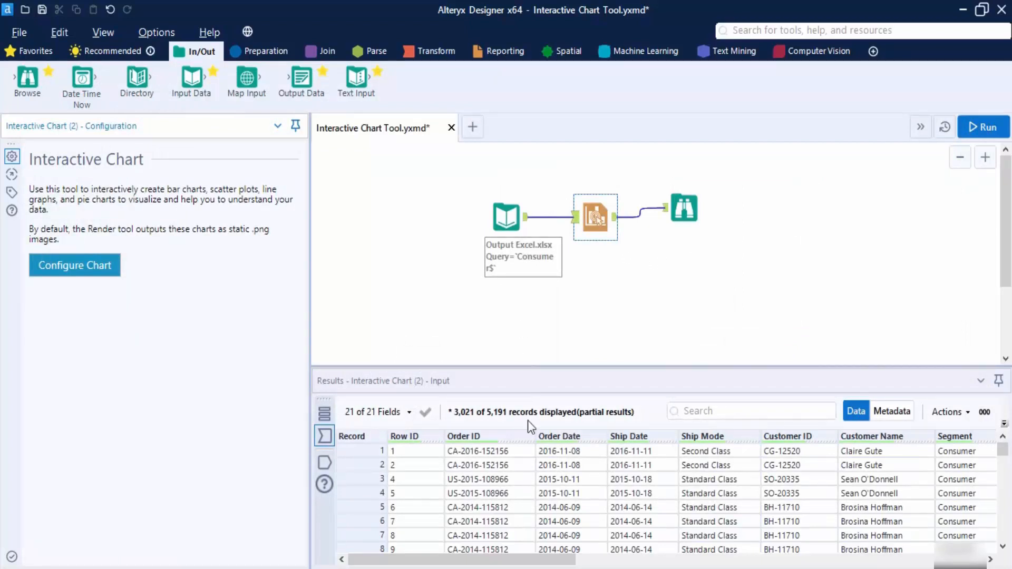
Step: Create a new workflow and copy the input, Interactive Chart and Browse tools from Interactive Chart Tool.yxmd
{"action": "left_click", "coordinate": [471, 128]}
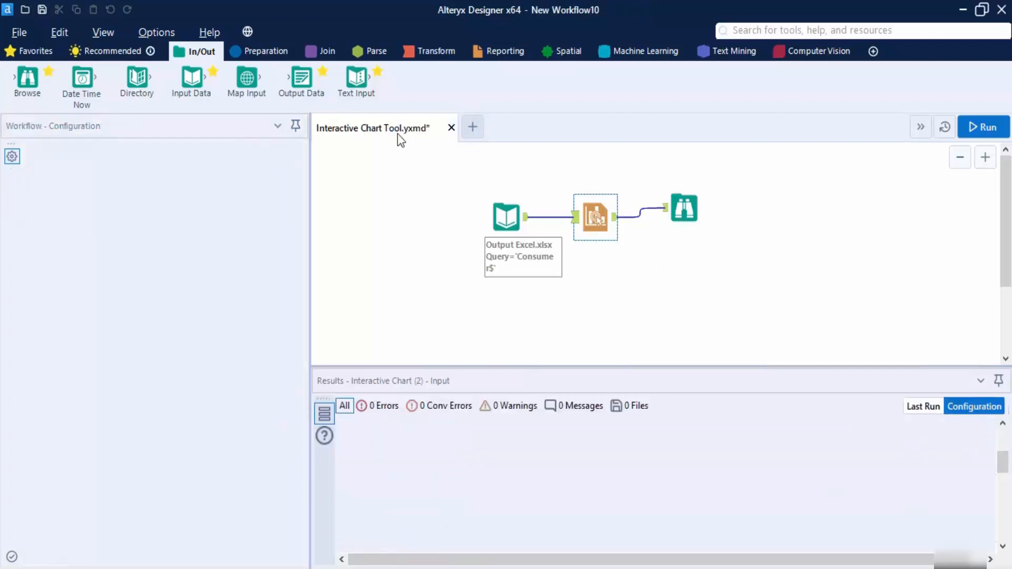
{"action": "left_click", "coordinate": [397, 131]}
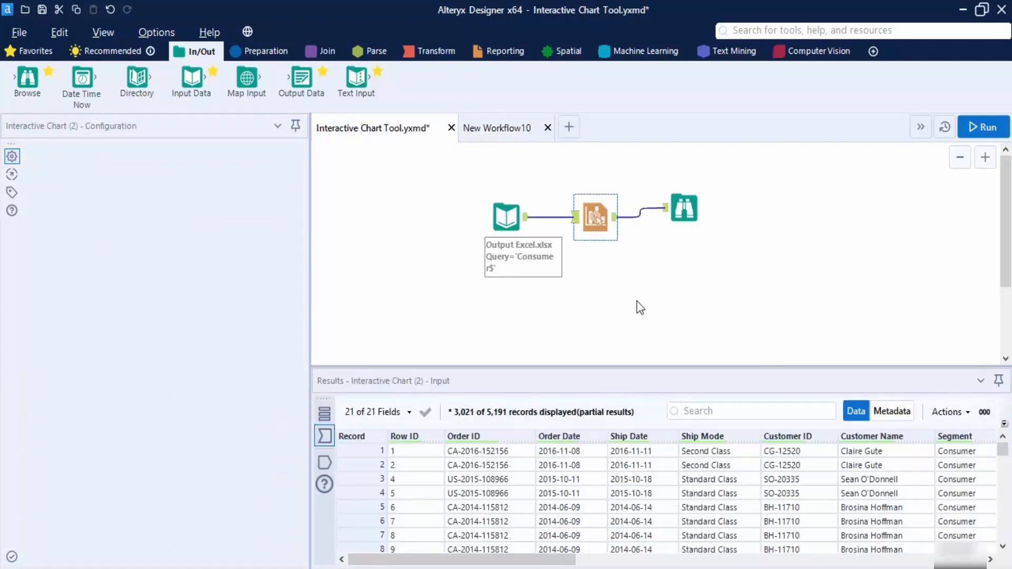
{"action": "left_click_drag", "start_coordinate": [625, 278], "coordinate": [499, 192]}
{"action": "right_click", "coordinate": [608, 205]}
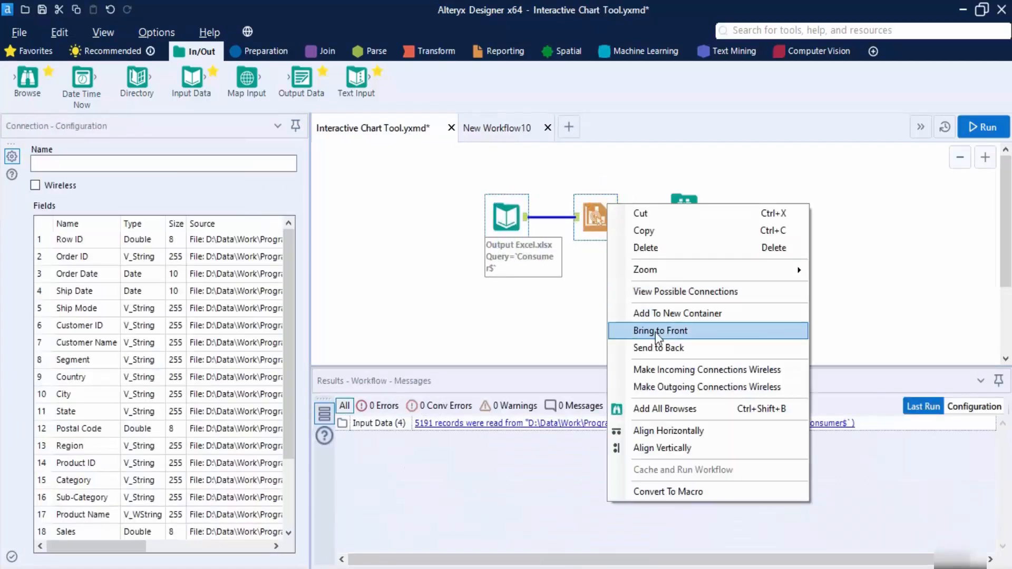
{"action": "left_click", "coordinate": [644, 230]}
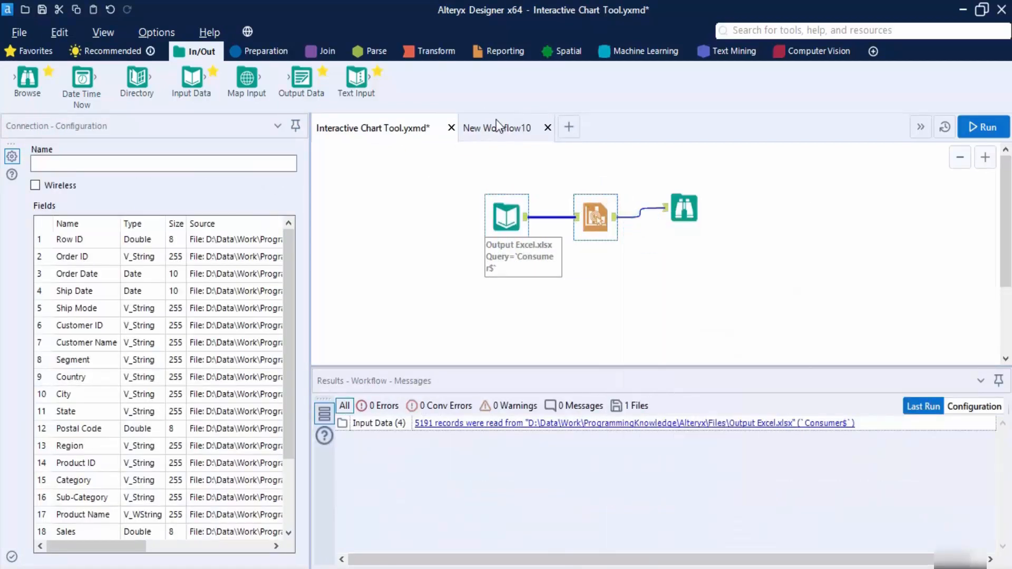
{"action": "left_click", "coordinate": [637, 266]}
{"action": "left_click_drag", "start_coordinate": [790, 271], "coordinate": [451, 171]}
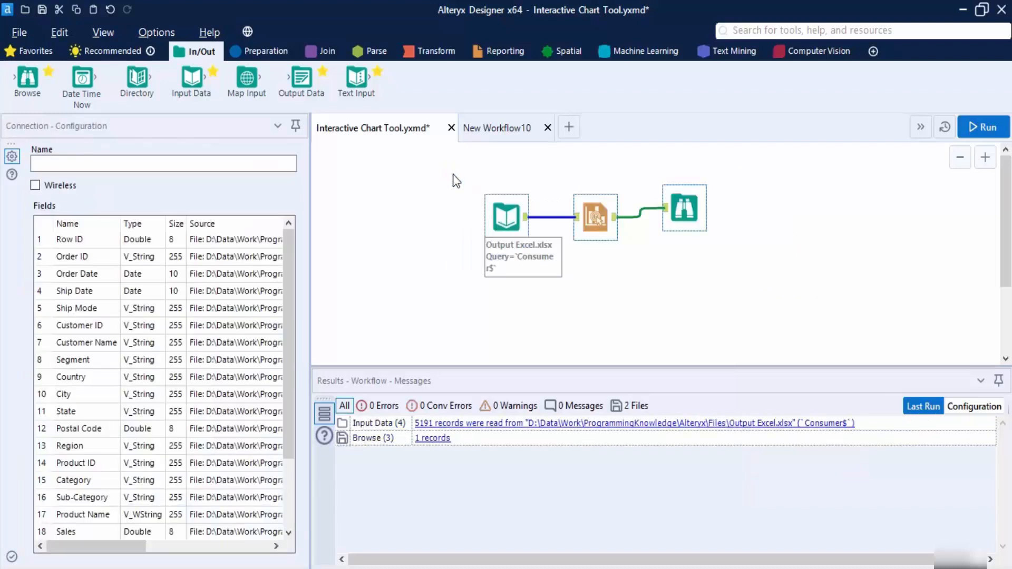
Step: Paste the three copied tools into New Workflow10 and clear the selection
{"action": "left_click", "coordinate": [499, 132]}
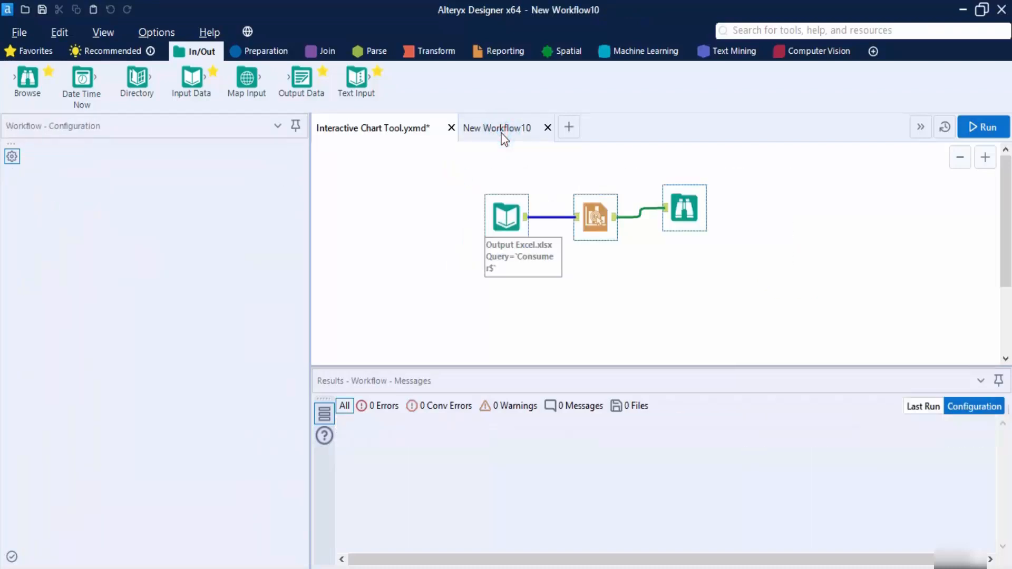
{"action": "left_click", "coordinate": [501, 132]}
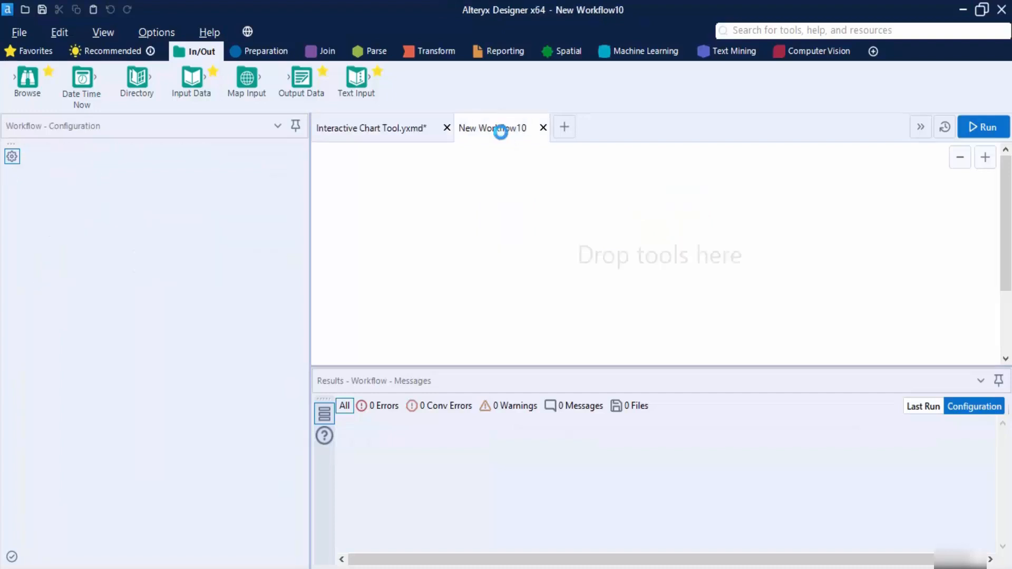
{"action": "key", "text": "ctrl+v"}
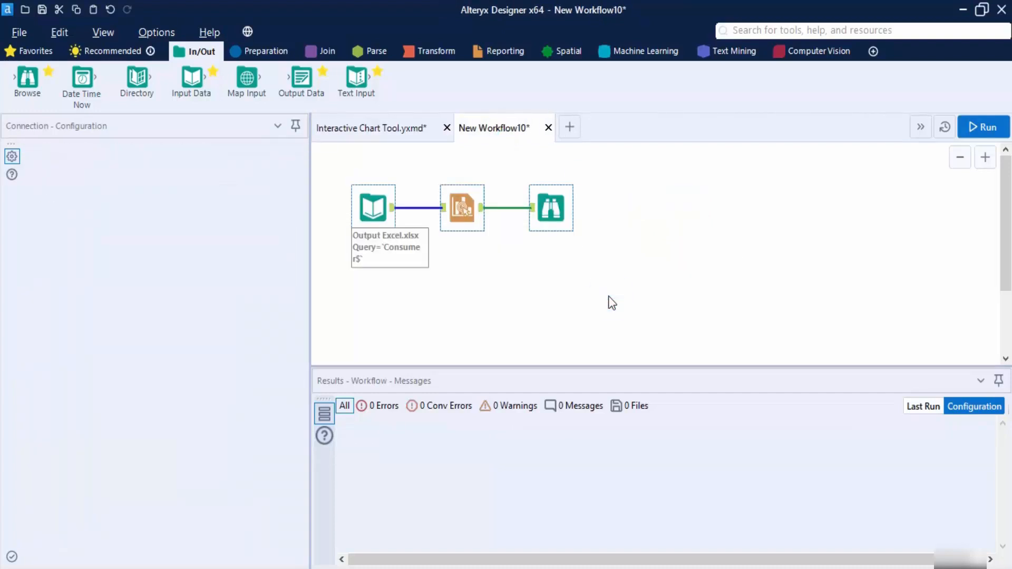
{"action": "left_click", "coordinate": [609, 298]}
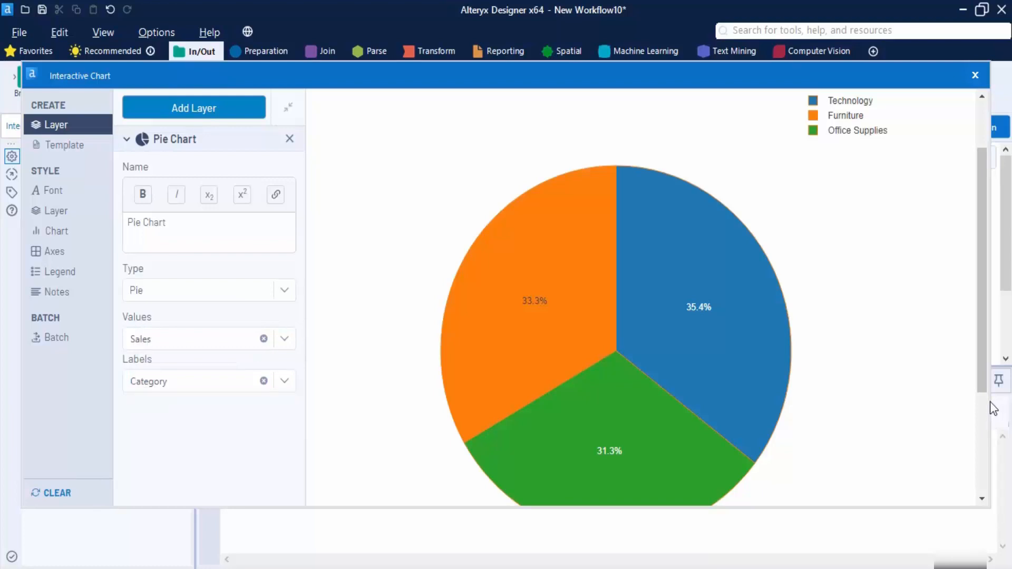
Step: Examine the pie chart's legend and the sales share of each category slice
{"action": "scroll", "coordinate": [849, 329], "scroll_direction": "up", "scroll_amount": 3}
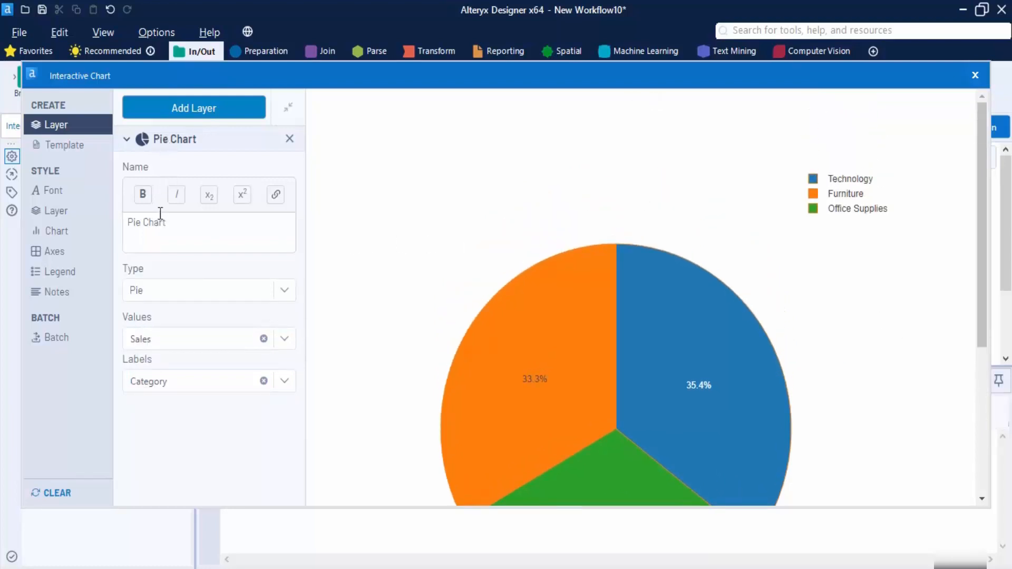
{"action": "mouse_move", "coordinate": [633, 229]}
{"action": "scroll", "coordinate": [634, 236], "scroll_direction": "down", "scroll_amount": 3}
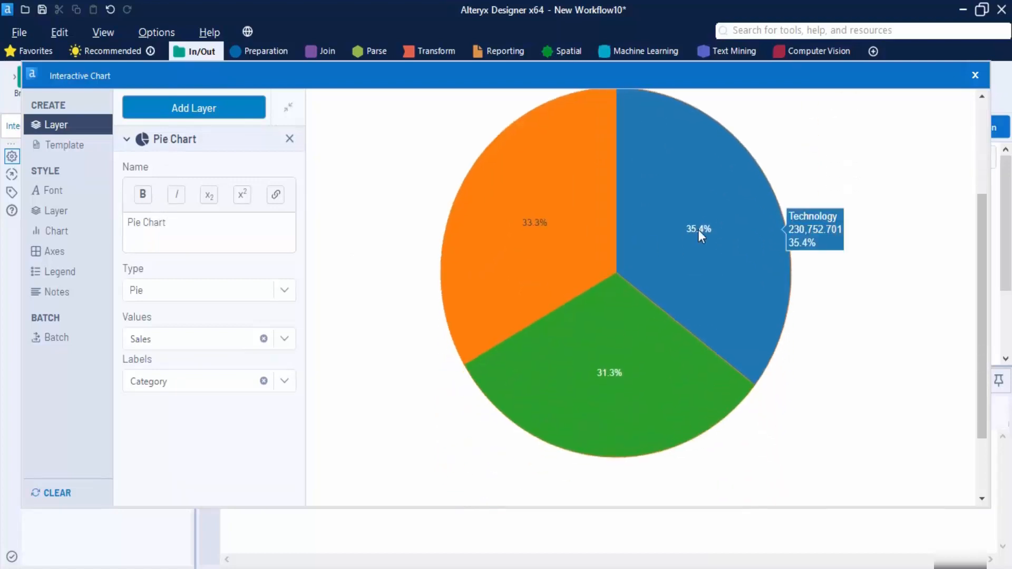
{"action": "mouse_move", "coordinate": [628, 352]}
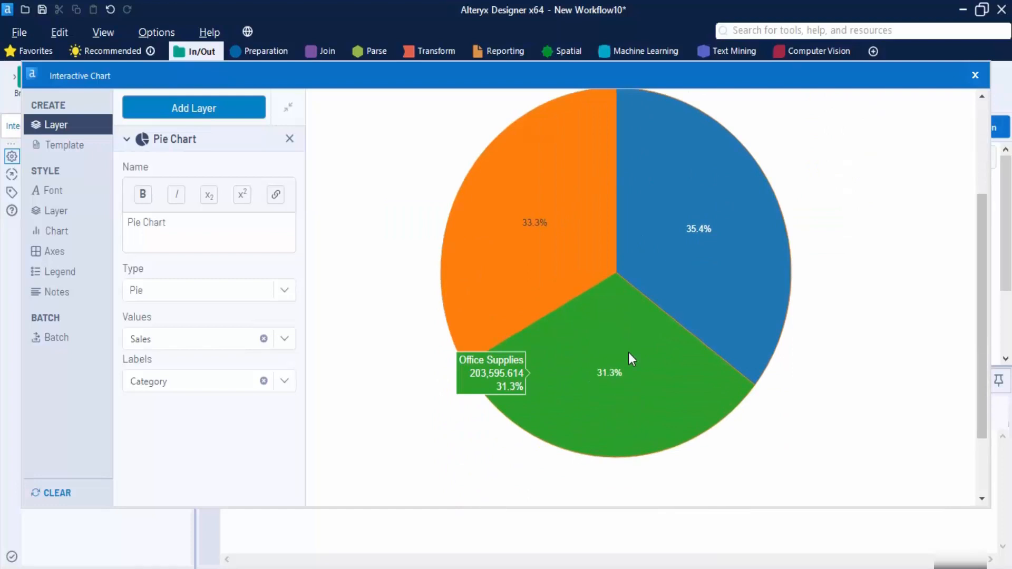
{"action": "scroll", "coordinate": [628, 352], "scroll_direction": "up", "scroll_amount": 3}
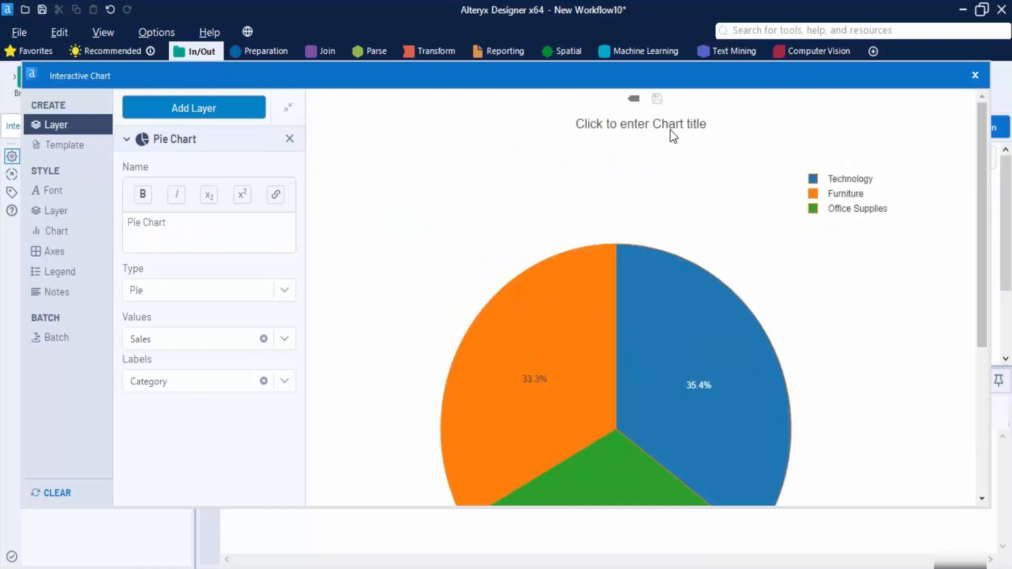
Step: Save the pie chart as a PNG image named Chart on the Desktop and select the saved file in File Explorer
{"action": "left_click", "coordinate": [672, 135]}
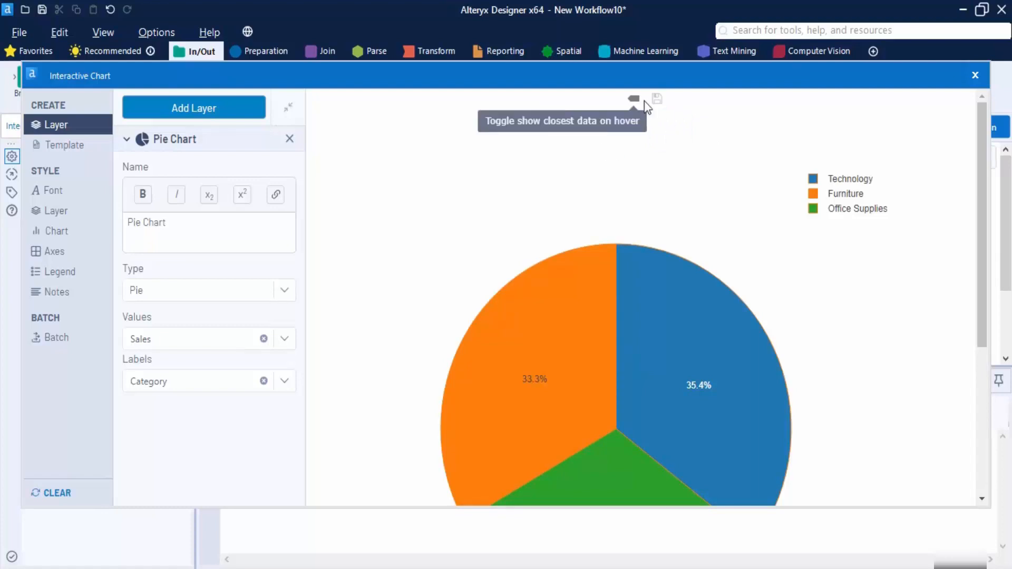
{"action": "left_click", "coordinate": [657, 100]}
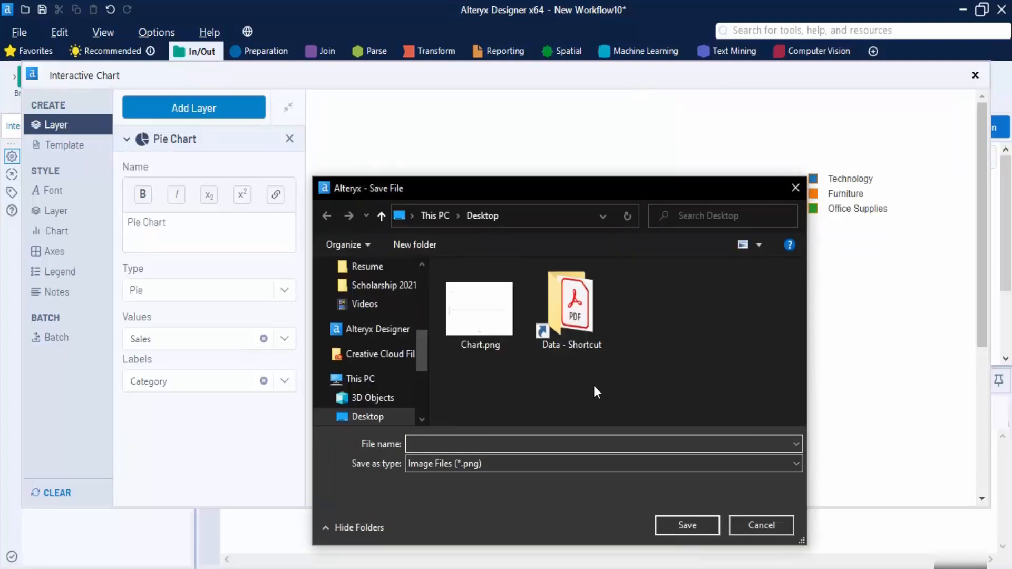
{"action": "type", "text": "Chart"}
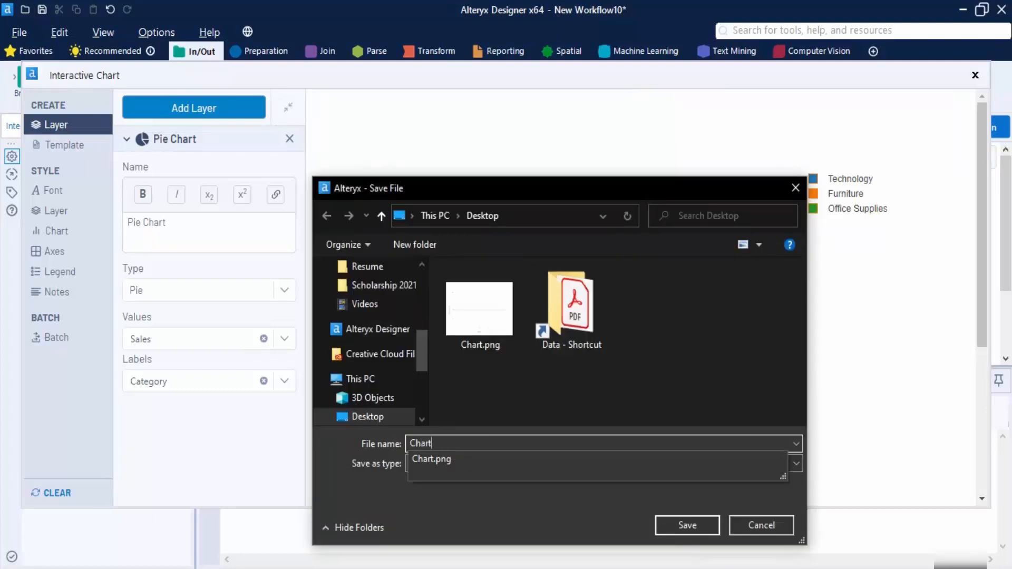
{"action": "key", "text": "Return"}
{"action": "left_click", "coordinate": [539, 293]}
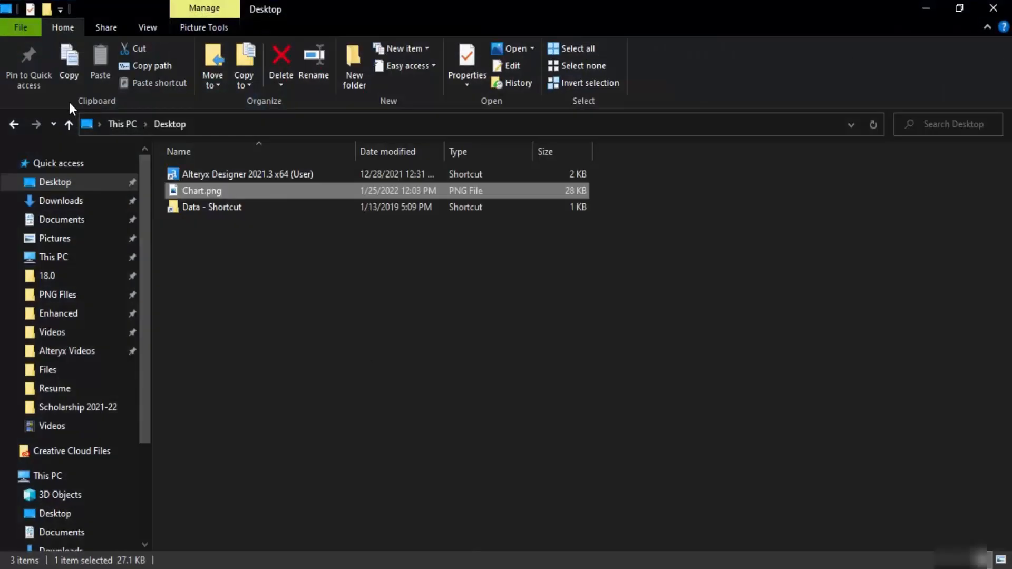
{"action": "left_click", "coordinate": [249, 189]}
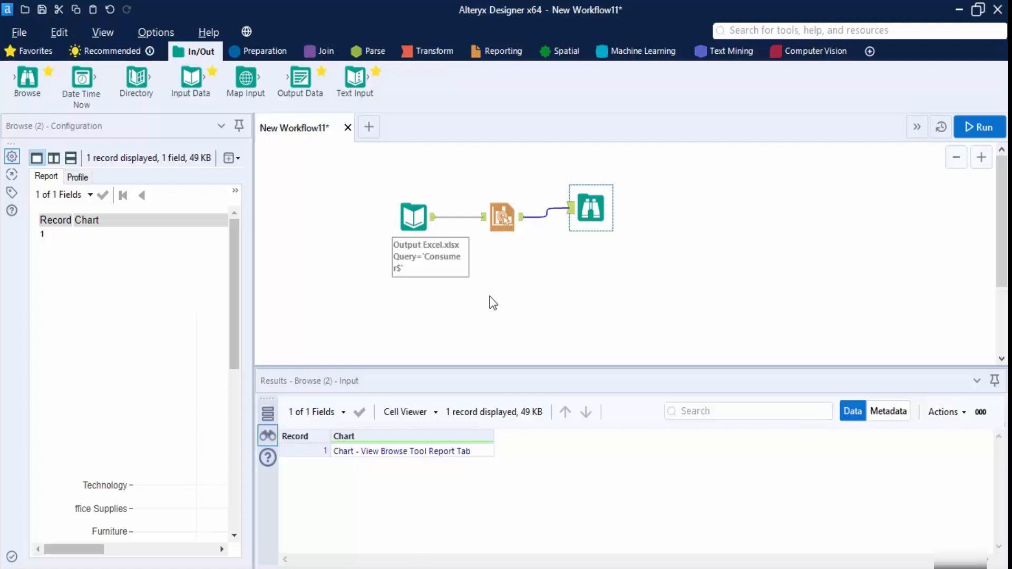
Step: Inspect the output of the Consumer input in New Workflow11 across its Category, Sub-Category and Sales columns
{"action": "left_click", "coordinate": [433, 223]}
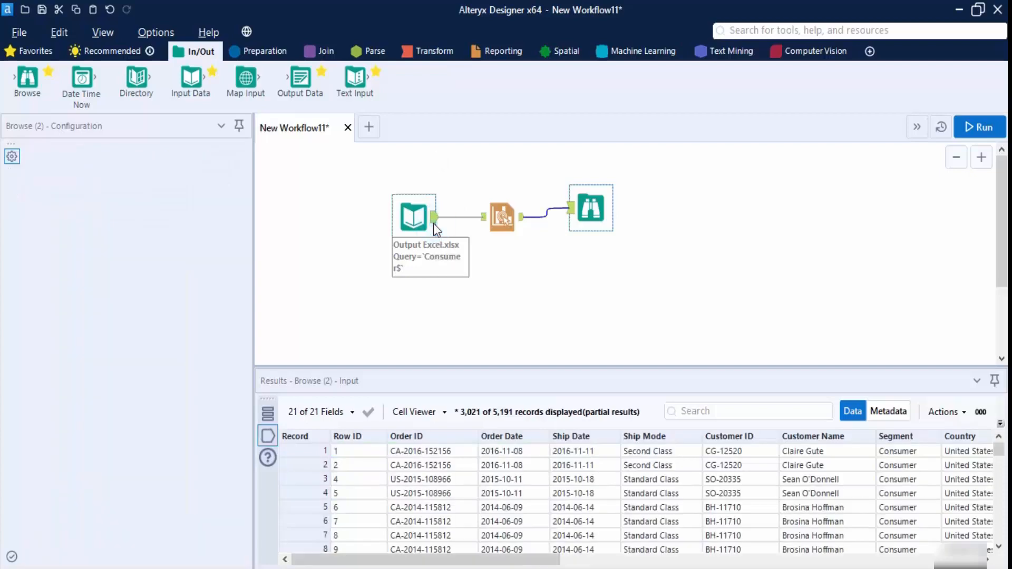
{"action": "left_click_drag", "start_coordinate": [532, 560], "coordinate": [891, 560]}
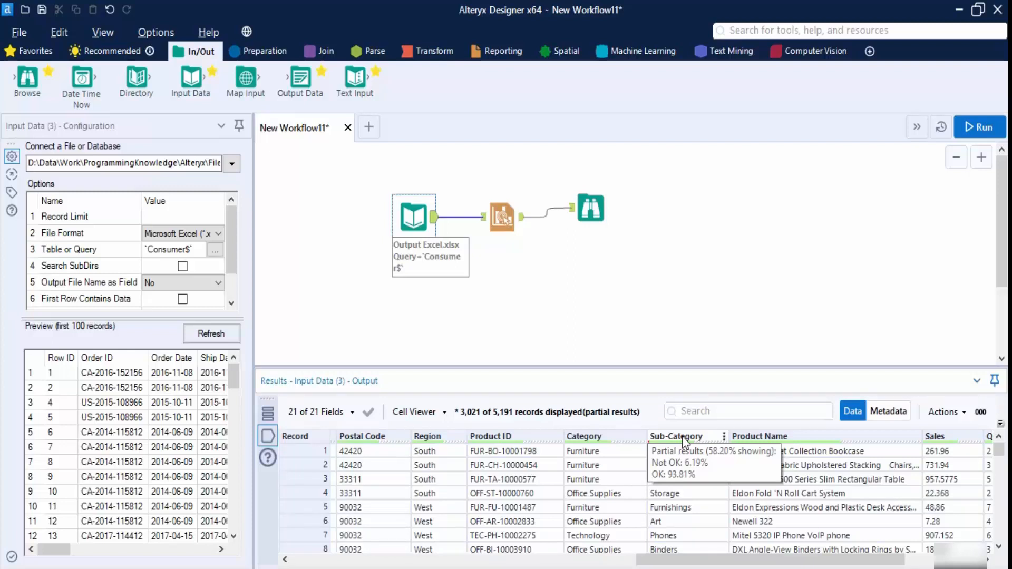
Step: Turn on batched charts grouped by Category in the Interactive Chart tool's configuration
{"action": "left_click", "coordinate": [500, 217]}
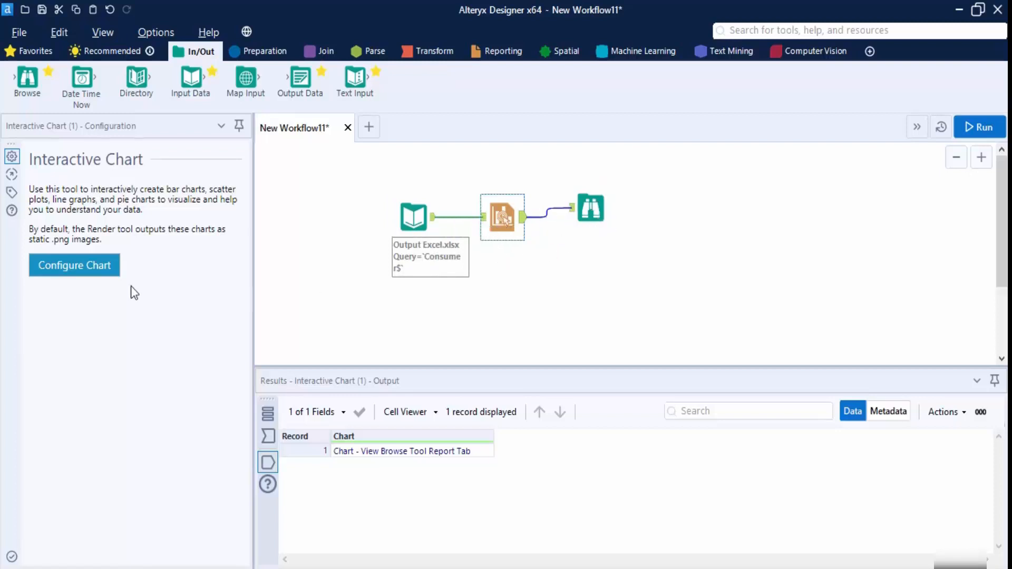
{"action": "left_click", "coordinate": [88, 266]}
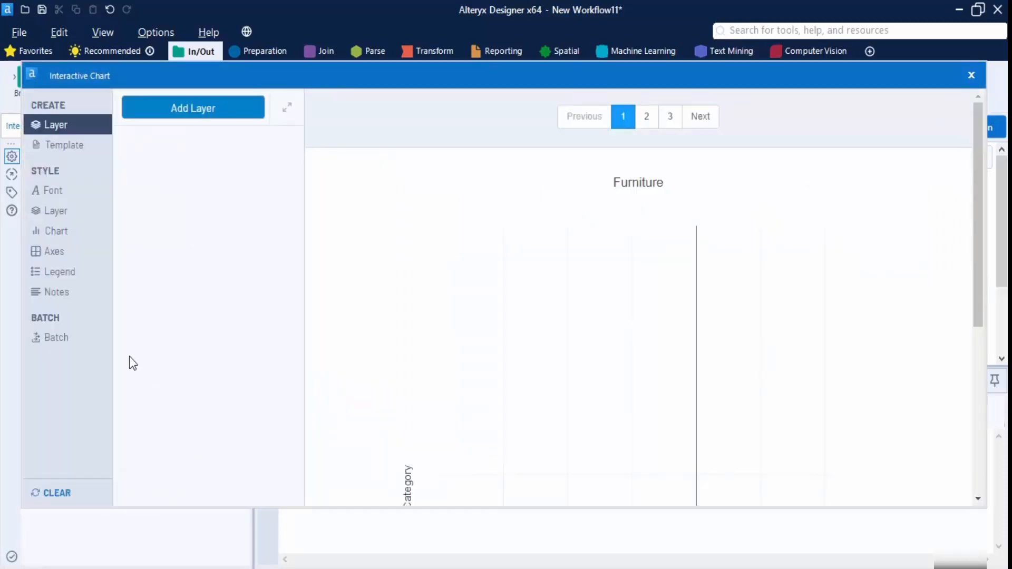
{"action": "left_click", "coordinate": [55, 338]}
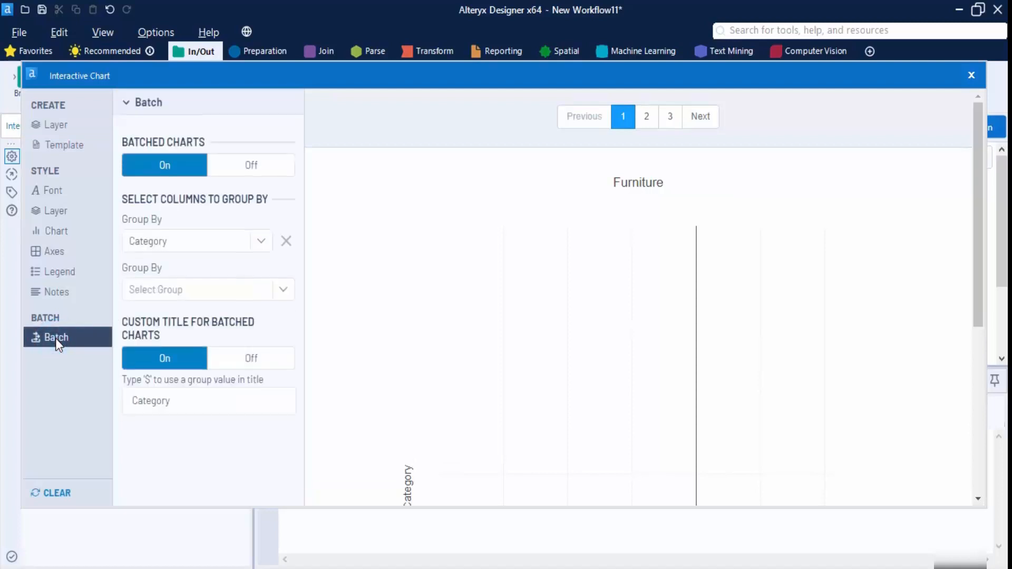
{"action": "left_click", "coordinate": [234, 166]}
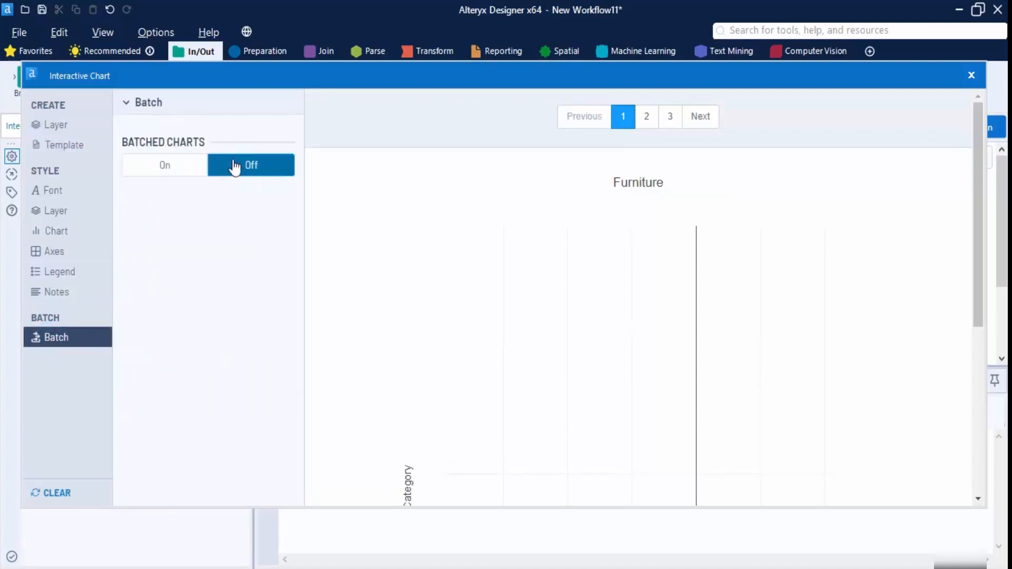
{"action": "left_click", "coordinate": [184, 166]}
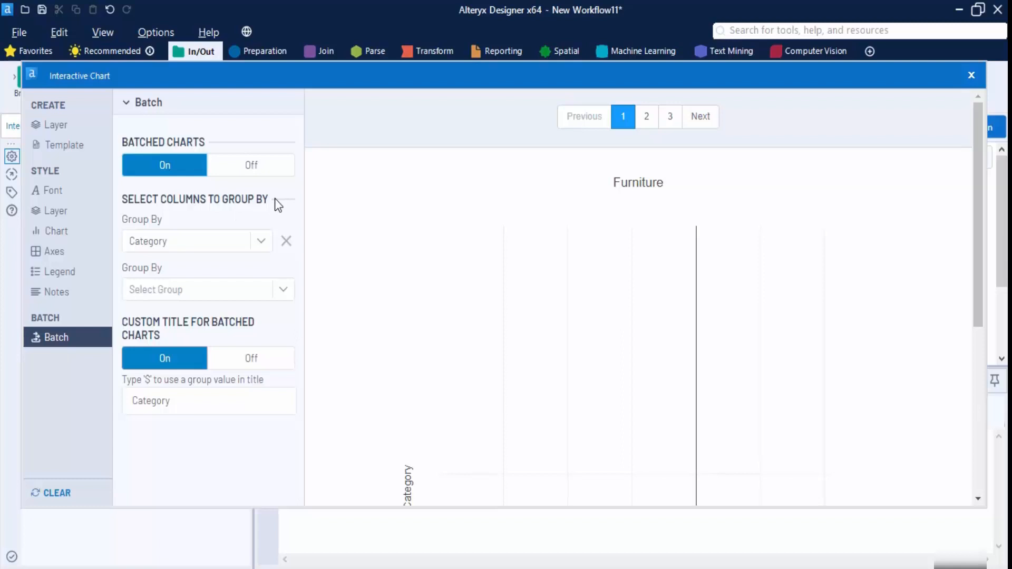
{"action": "left_click", "coordinate": [263, 243]}
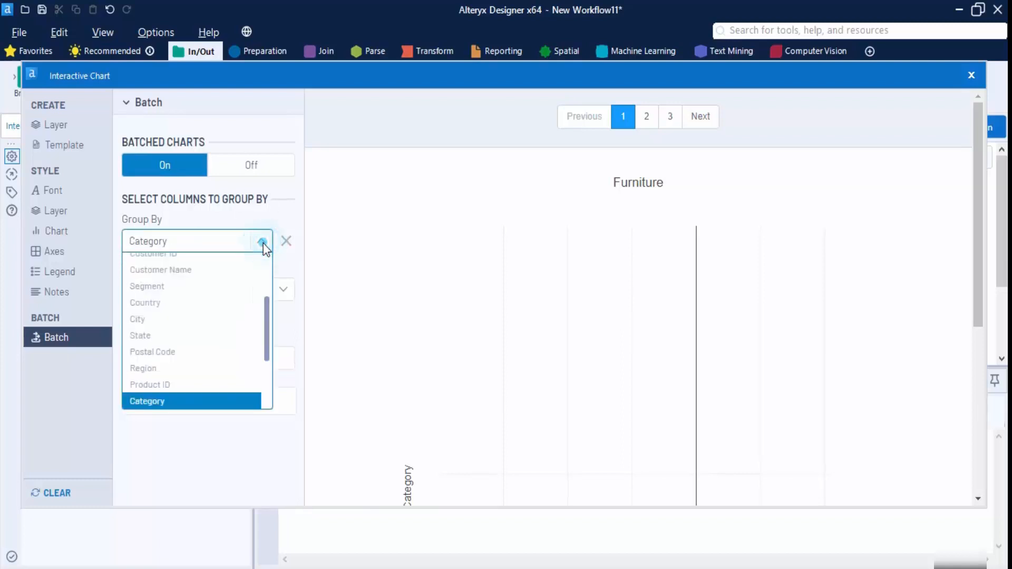
{"action": "left_click", "coordinate": [175, 401]}
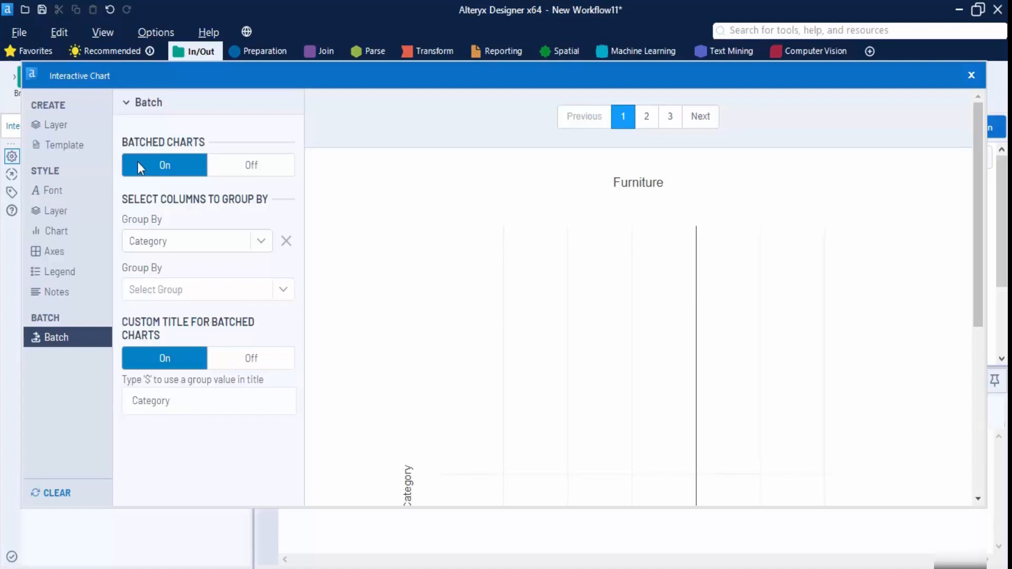
Step: Add a chart layer named Pie Chart and set its type to Pie
{"action": "left_click", "coordinate": [84, 124]}
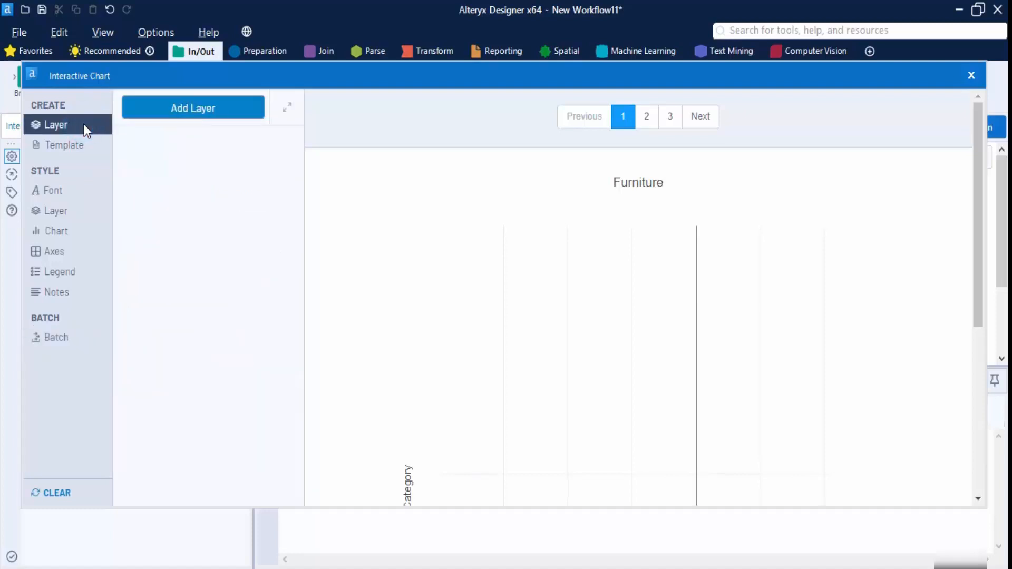
{"action": "left_click", "coordinate": [163, 111]}
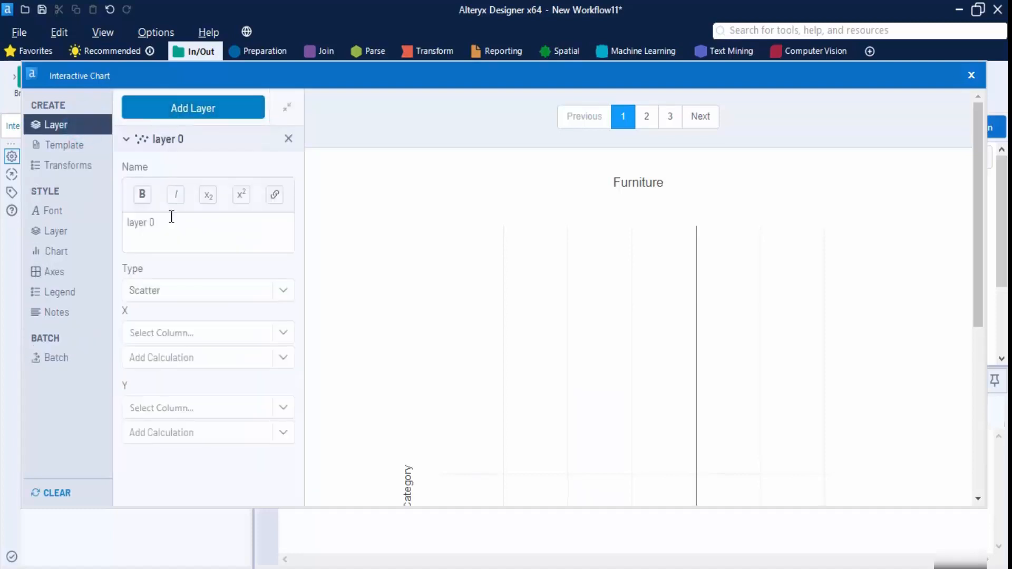
{"action": "left_click_drag", "start_coordinate": [171, 216], "coordinate": [120, 239]}
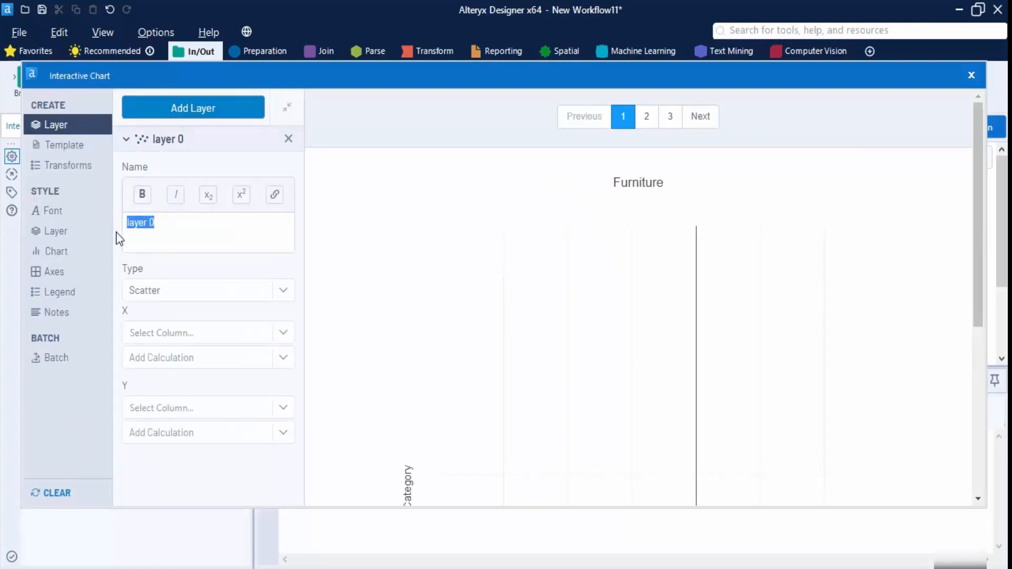
{"action": "type", "text": "Pie Chart"}
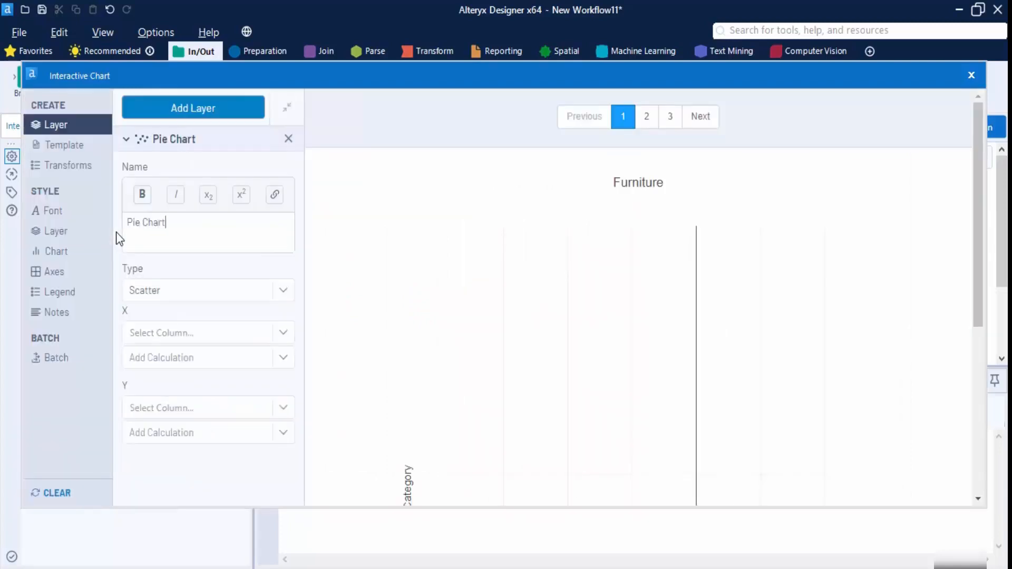
{"action": "left_click", "coordinate": [271, 289]}
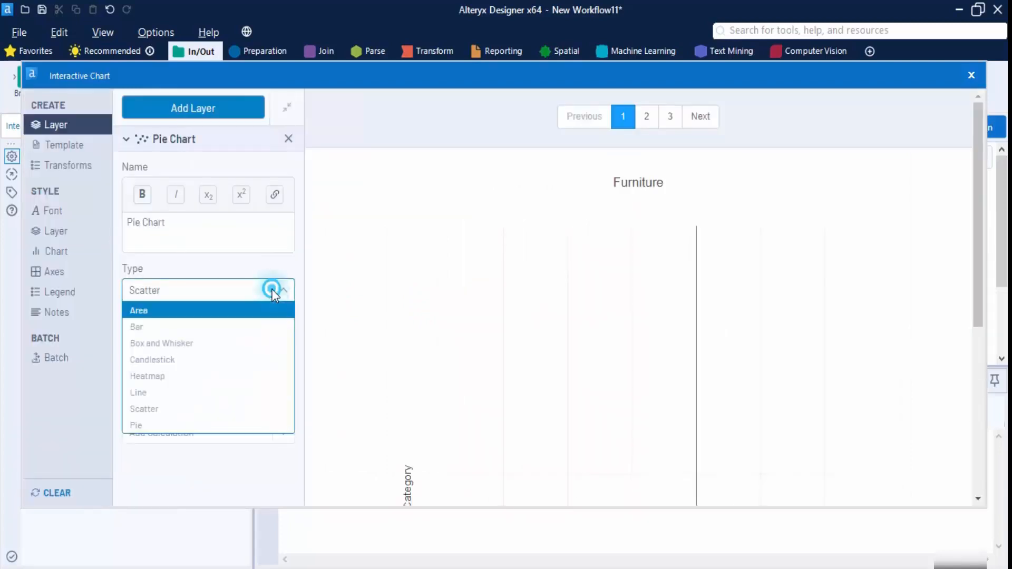
{"action": "left_click", "coordinate": [136, 431]}
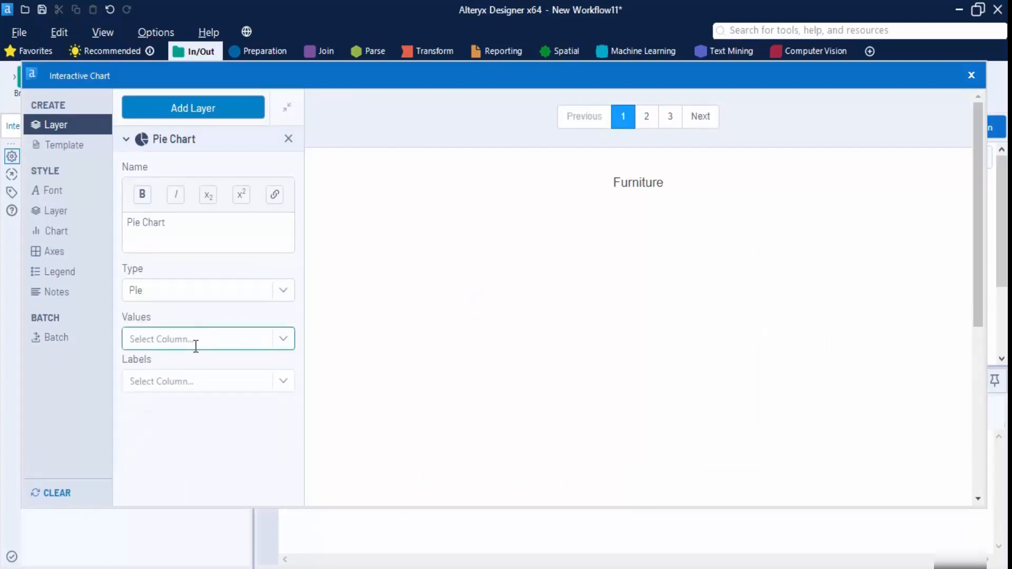
Step: Use the Sales column for the pie layer's values and look over the resulting slices and legend
{"action": "left_click", "coordinate": [281, 338]}
{"action": "scroll", "coordinate": [197, 266], "scroll_direction": "down", "scroll_amount": 5}
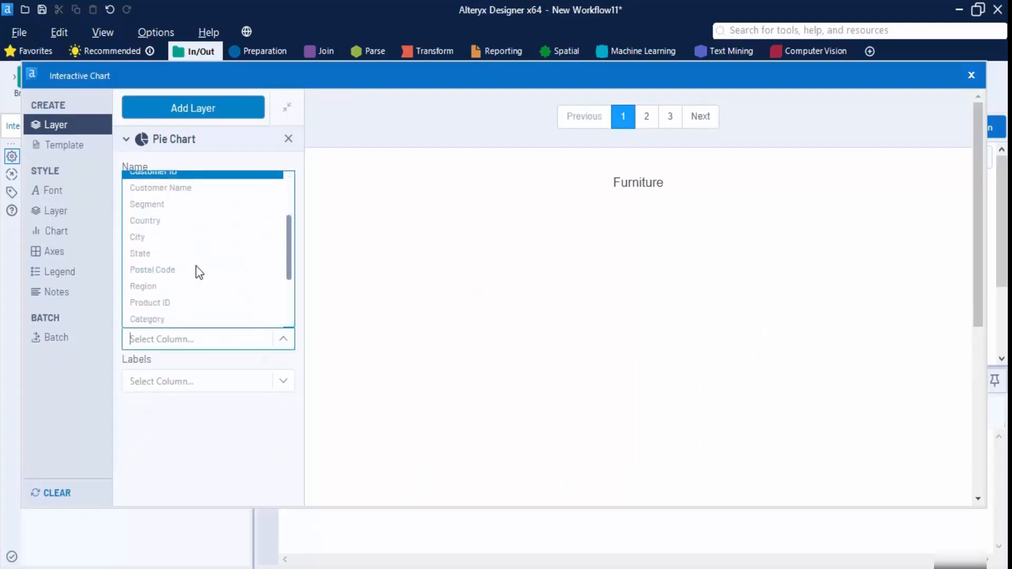
{"action": "left_click", "coordinate": [187, 272]}
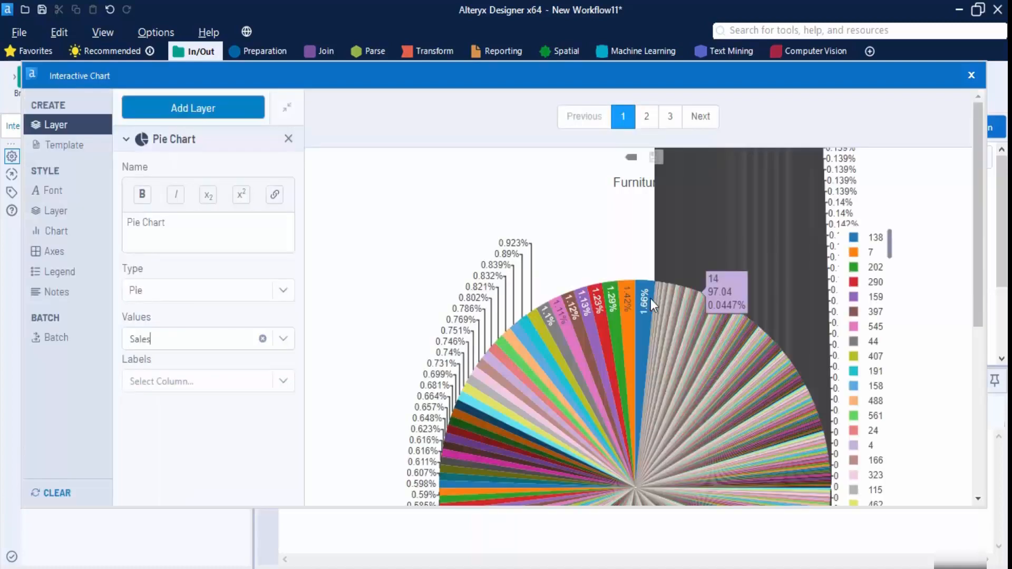
{"action": "scroll", "coordinate": [880, 321], "scroll_direction": "down", "scroll_amount": 3}
{"action": "scroll", "coordinate": [880, 321], "scroll_direction": "down", "scroll_amount": 5}
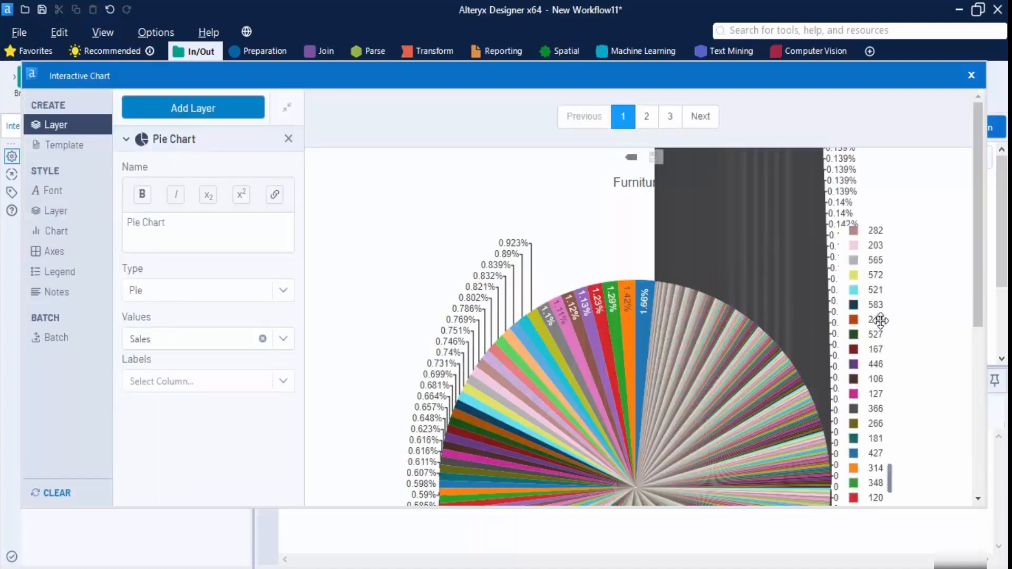
{"action": "scroll", "coordinate": [684, 356], "scroll_direction": "down", "scroll_amount": 1}
{"action": "scroll", "coordinate": [648, 240], "scroll_direction": "down", "scroll_amount": 6}
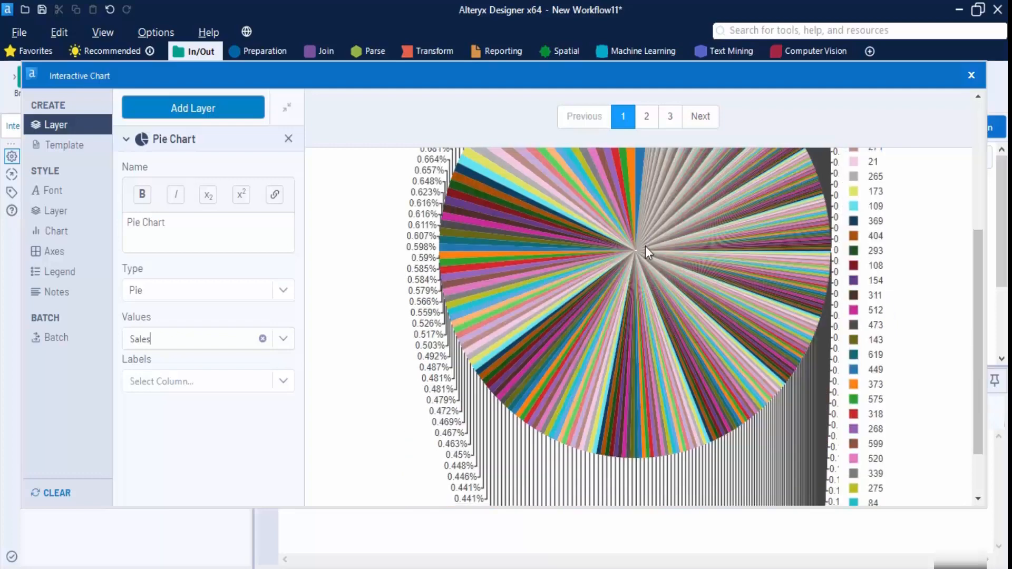
{"action": "scroll", "coordinate": [645, 246], "scroll_direction": "up", "scroll_amount": 6}
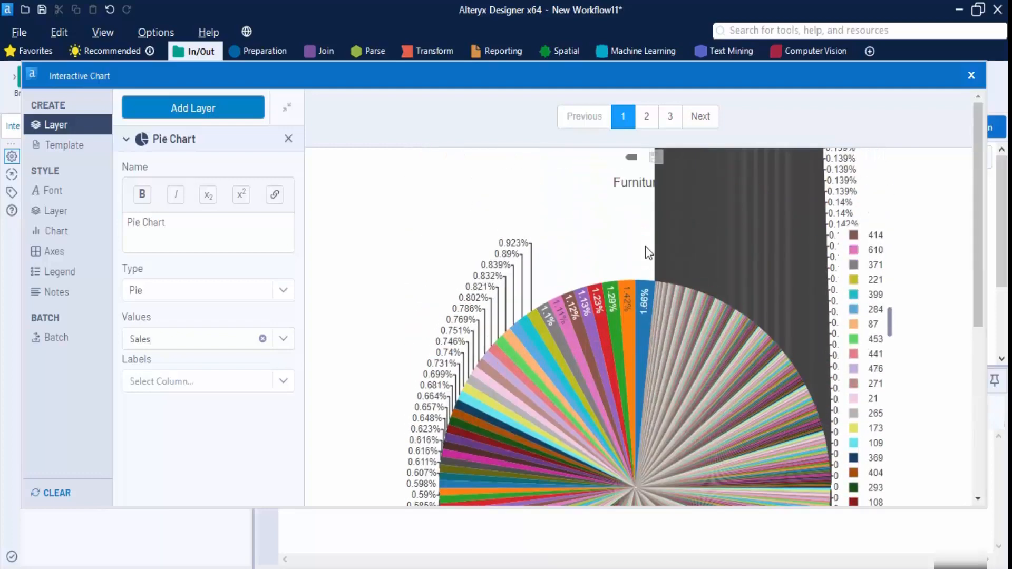
Step: Use the Sub-Category column for the pie layer's labels
{"action": "left_click", "coordinate": [182, 382]}
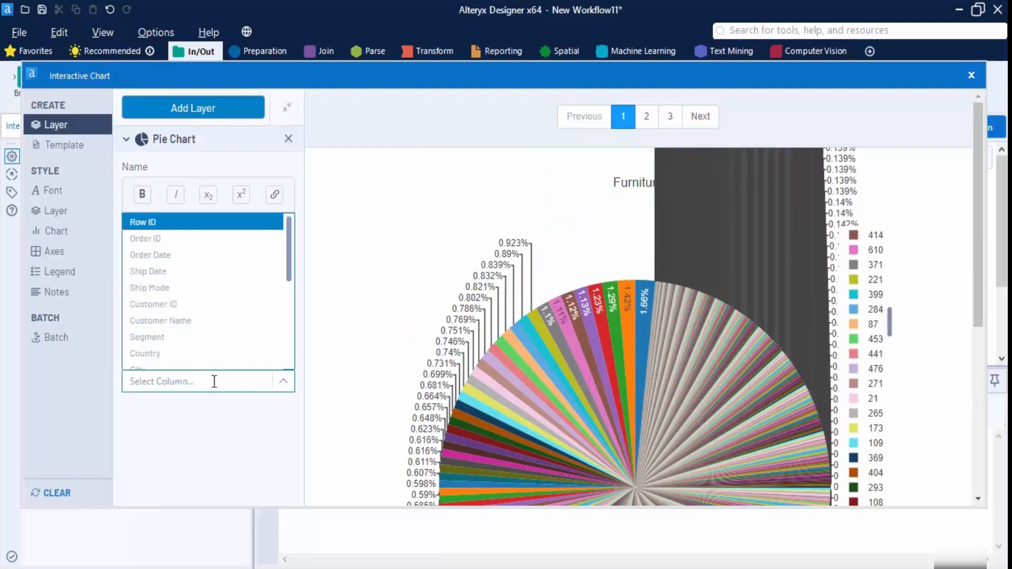
{"action": "scroll", "coordinate": [211, 337], "scroll_direction": "down", "scroll_amount": 4}
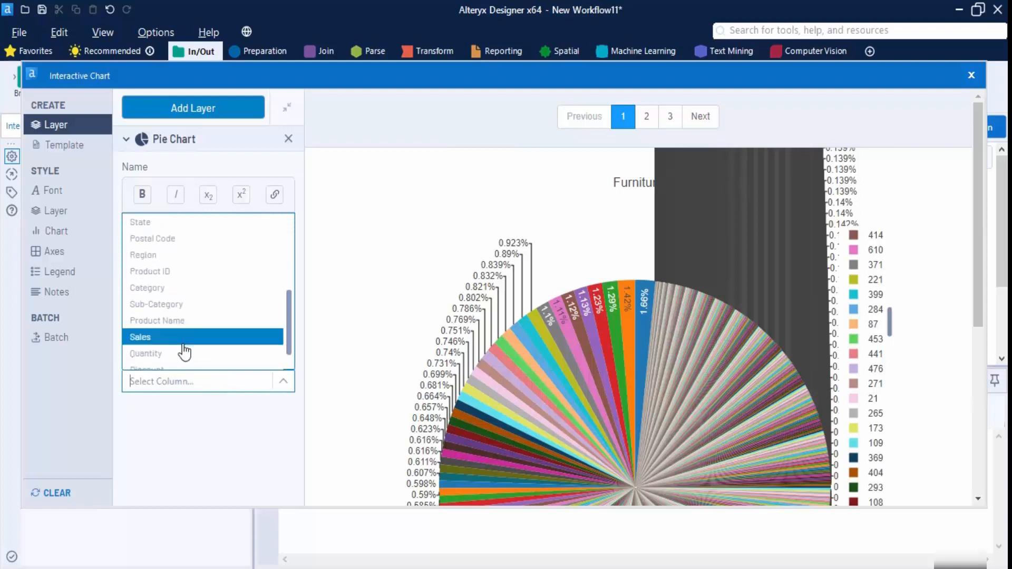
{"action": "scroll", "coordinate": [182, 337], "scroll_direction": "down", "scroll_amount": 1}
{"action": "left_click", "coordinate": [188, 281]}
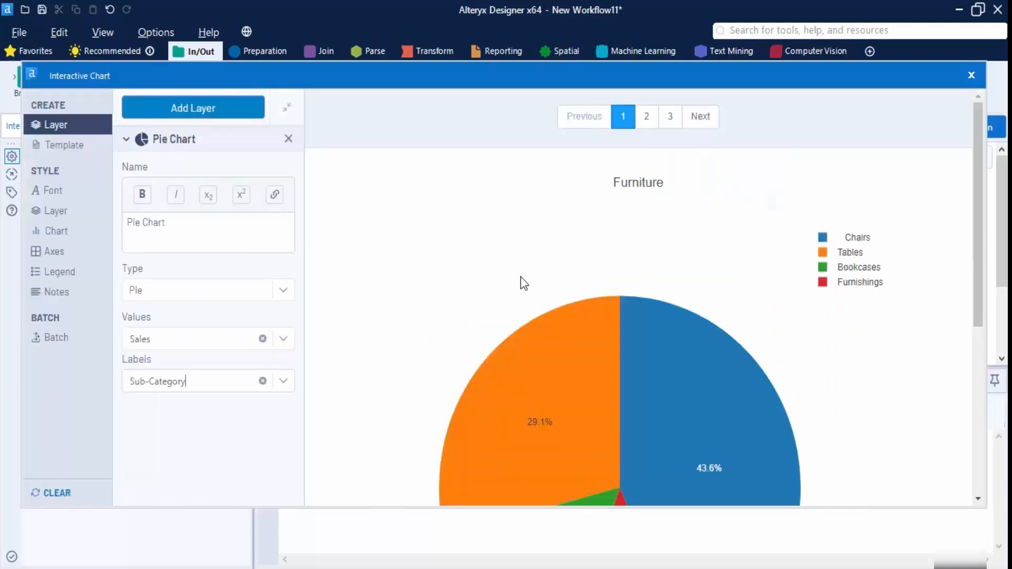
Step: Examine the title, slice percentages and legend of the Furniture pie chart
{"action": "scroll", "coordinate": [739, 294], "scroll_direction": "down", "scroll_amount": 4}
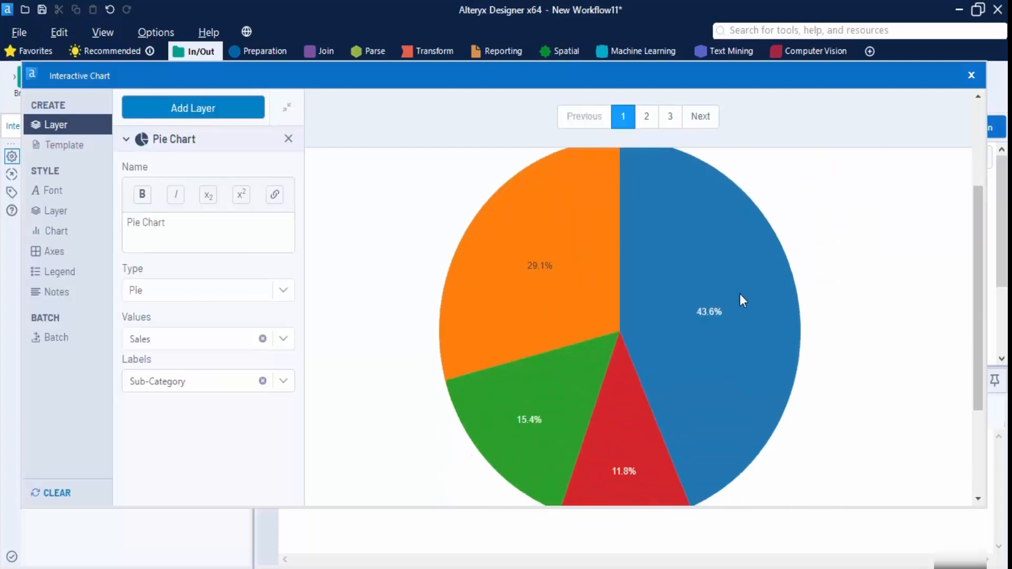
{"action": "scroll", "coordinate": [804, 364], "scroll_direction": "up", "scroll_amount": 4}
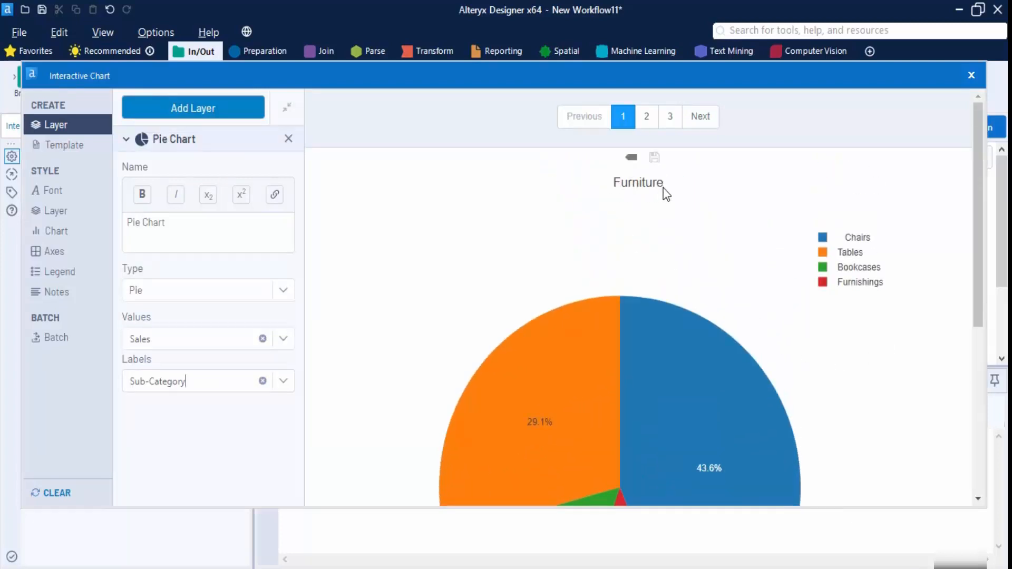
{"action": "scroll", "coordinate": [735, 289], "scroll_direction": "down", "scroll_amount": 3}
{"action": "scroll", "coordinate": [741, 287], "scroll_direction": "up", "scroll_amount": 3}
{"action": "scroll", "coordinate": [787, 287], "scroll_direction": "down", "scroll_amount": 3}
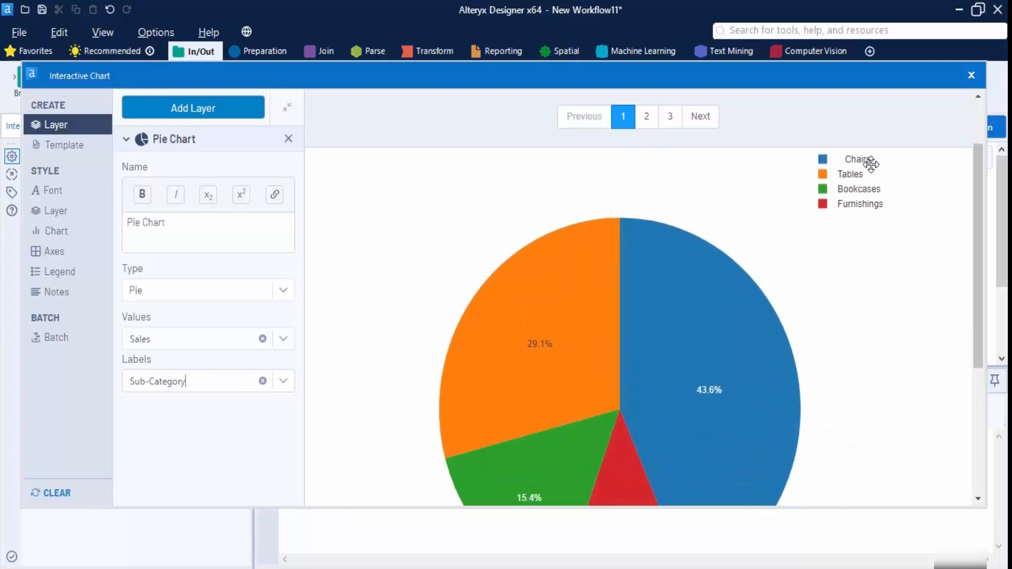
Step: Read the sub-category, sales value and percentage of each slice in the Furniture pie chart
{"action": "mouse_move", "coordinate": [694, 437]}
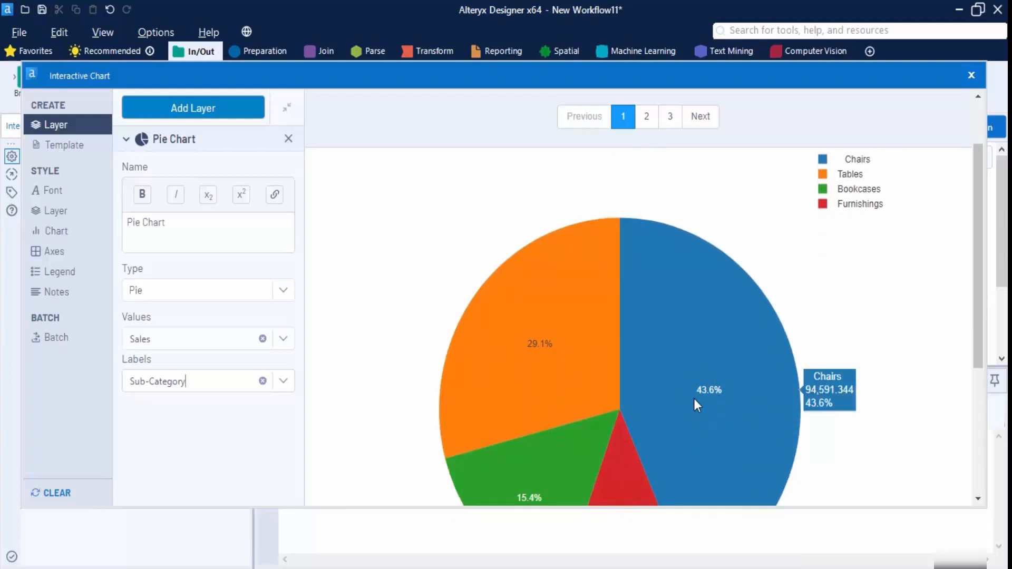
{"action": "mouse_move", "coordinate": [536, 348]}
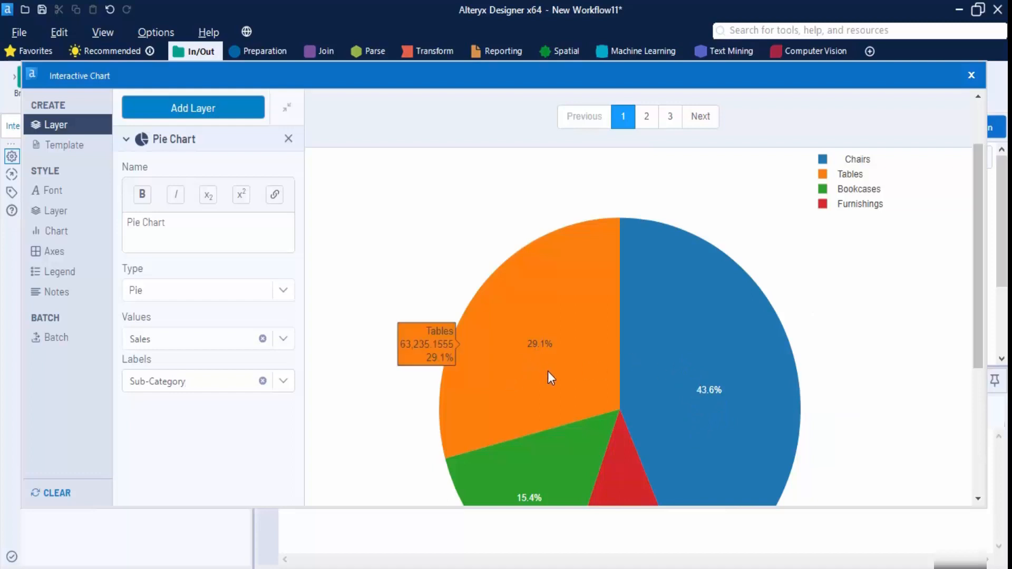
{"action": "mouse_move", "coordinate": [545, 440]}
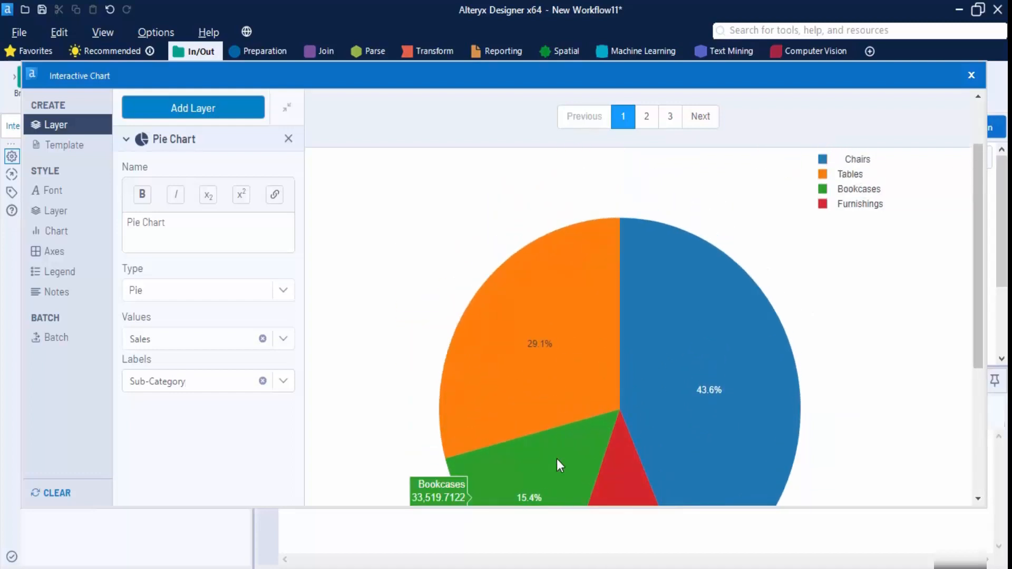
{"action": "scroll", "coordinate": [556, 459], "scroll_direction": "down", "scroll_amount": 2}
{"action": "mouse_move", "coordinate": [613, 432]}
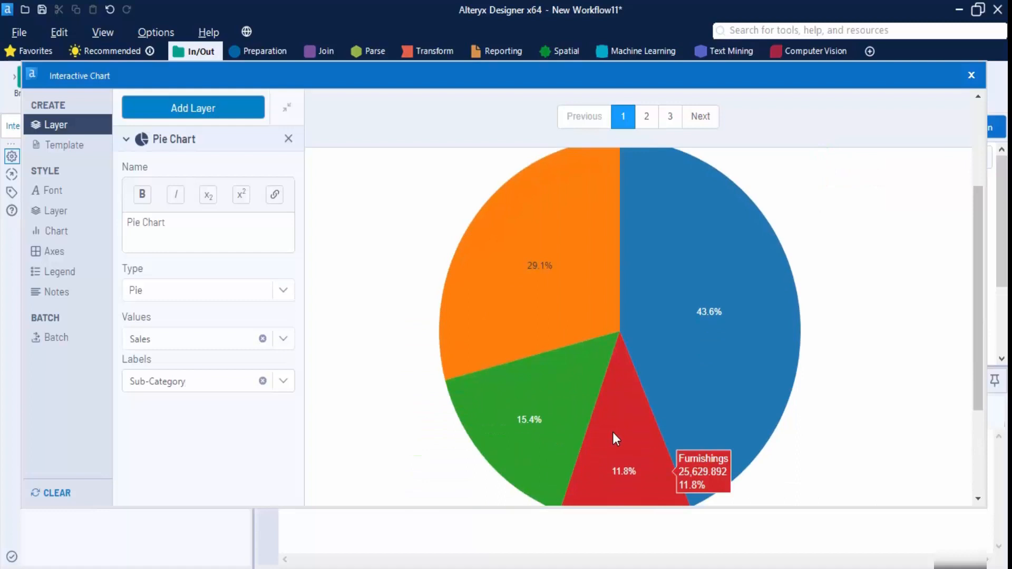
{"action": "scroll", "coordinate": [613, 432], "scroll_direction": "up", "scroll_amount": 4}
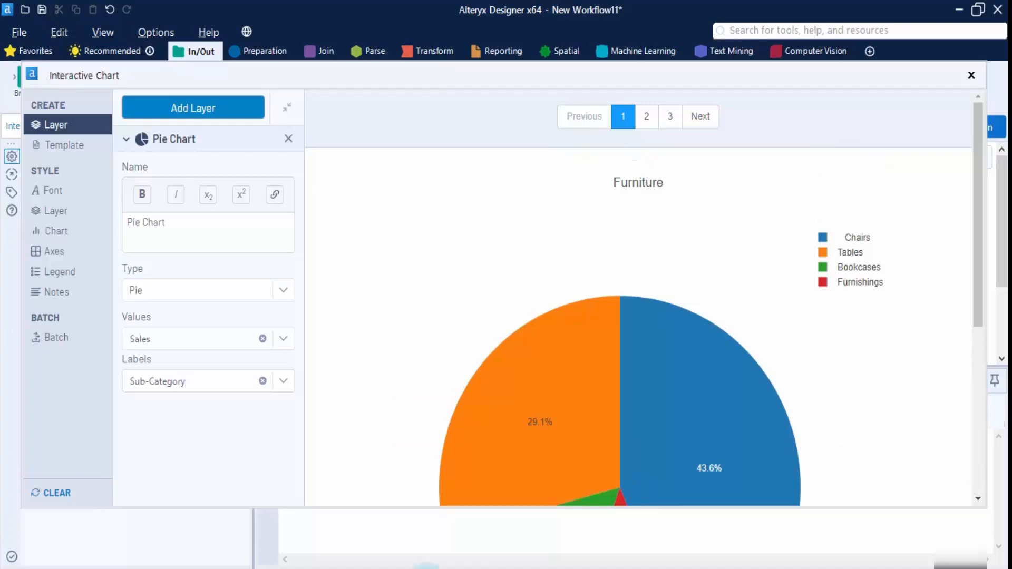
{"action": "scroll", "coordinate": [466, 287], "scroll_direction": "down", "scroll_amount": 4}
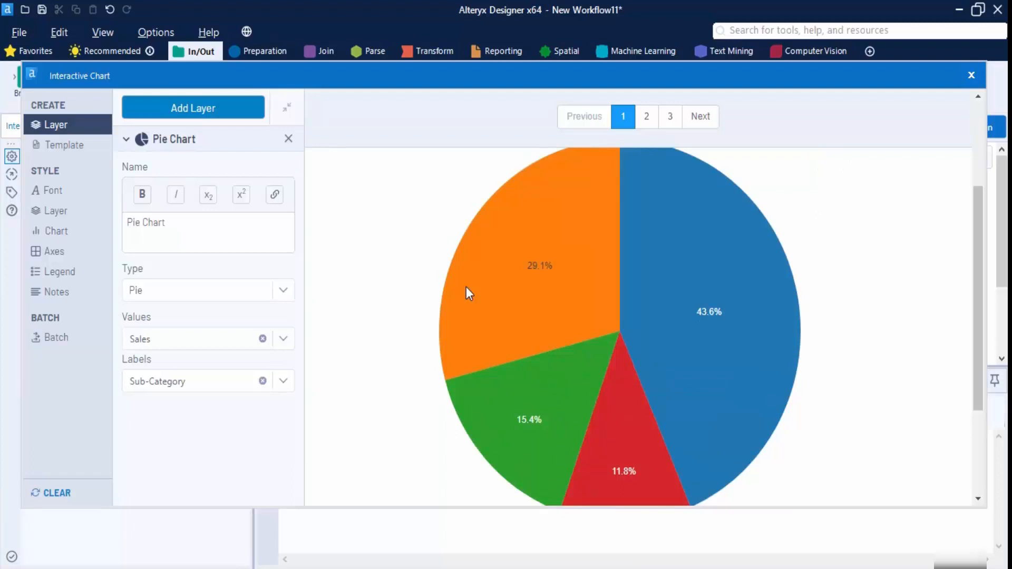
{"action": "mouse_move", "coordinate": [757, 322]}
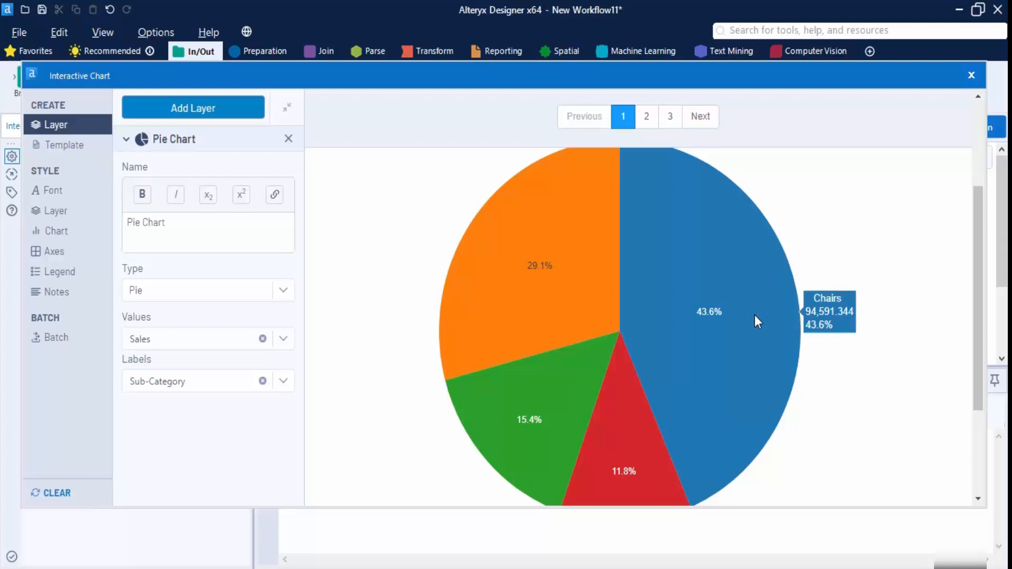
{"action": "scroll", "coordinate": [766, 292], "scroll_direction": "up", "scroll_amount": 3}
{"action": "scroll", "coordinate": [754, 302], "scroll_direction": "down", "scroll_amount": 4}
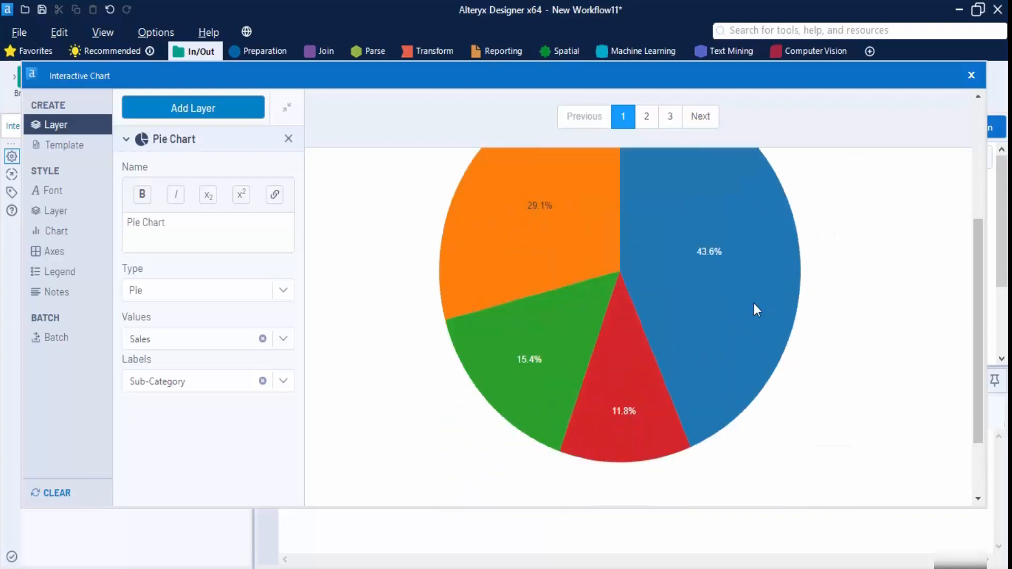
{"action": "scroll", "coordinate": [706, 301], "scroll_direction": "up", "scroll_amount": 3}
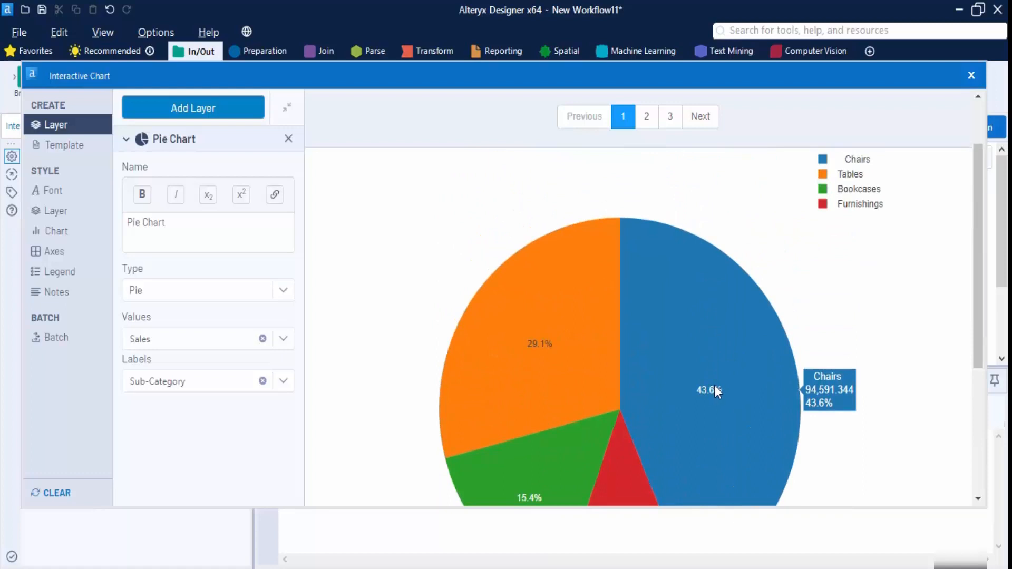
Step: Page through the Office Supplies and Technology pie charts and inspect their slices and legends
{"action": "left_click", "coordinate": [647, 117]}
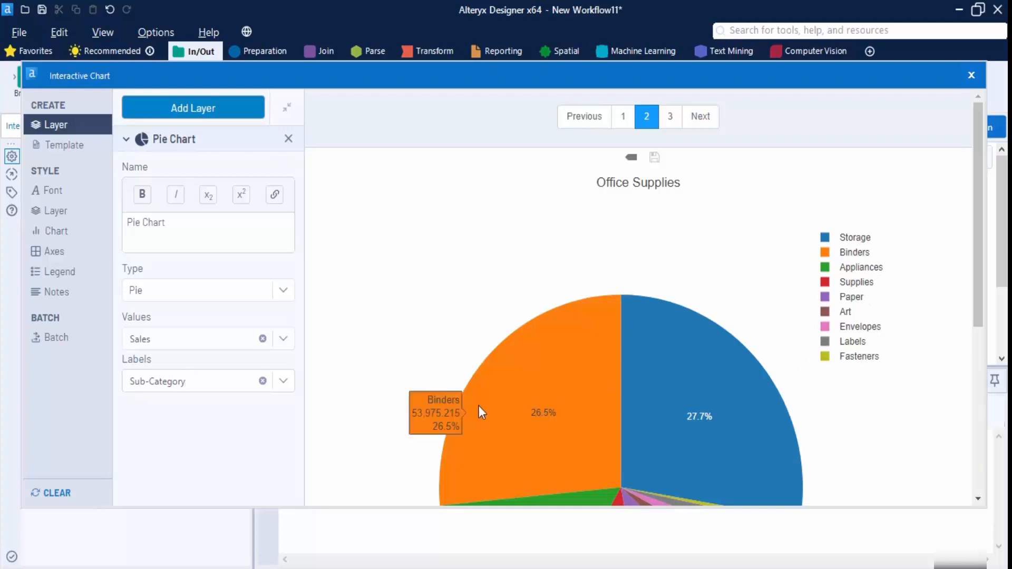
{"action": "left_click", "coordinate": [411, 566]}
{"action": "scroll", "coordinate": [681, 321], "scroll_direction": "down", "scroll_amount": 3}
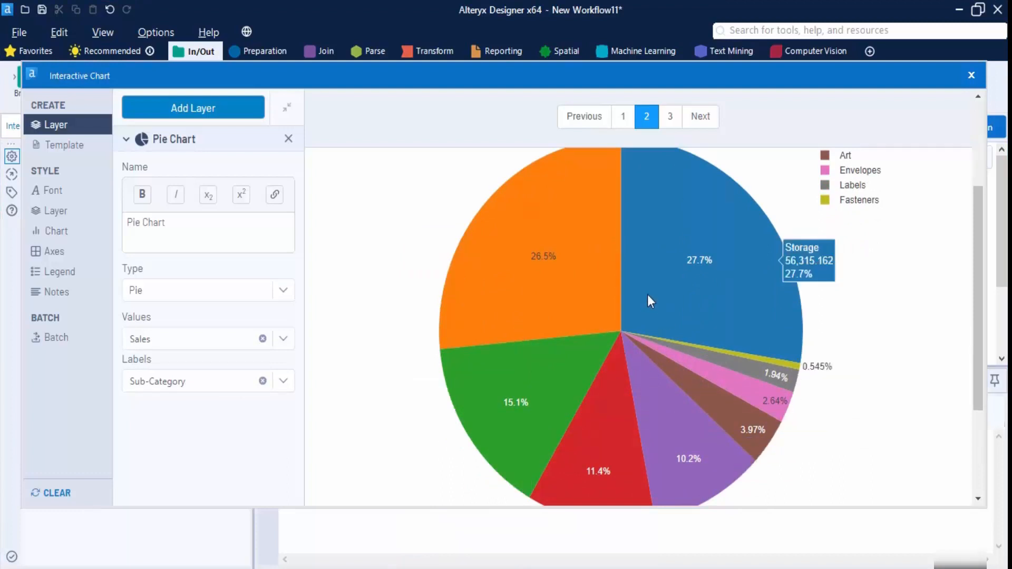
{"action": "left_click", "coordinate": [695, 121]}
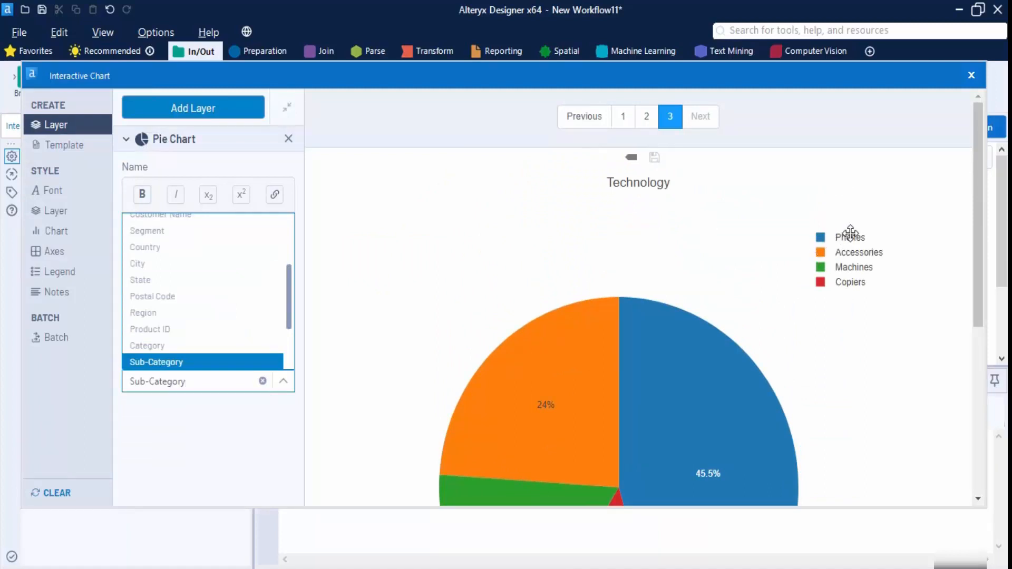
{"action": "scroll", "coordinate": [846, 311], "scroll_direction": "down", "scroll_amount": 3}
{"action": "mouse_move", "coordinate": [686, 315]}
{"action": "scroll", "coordinate": [686, 315], "scroll_direction": "up", "scroll_amount": 3}
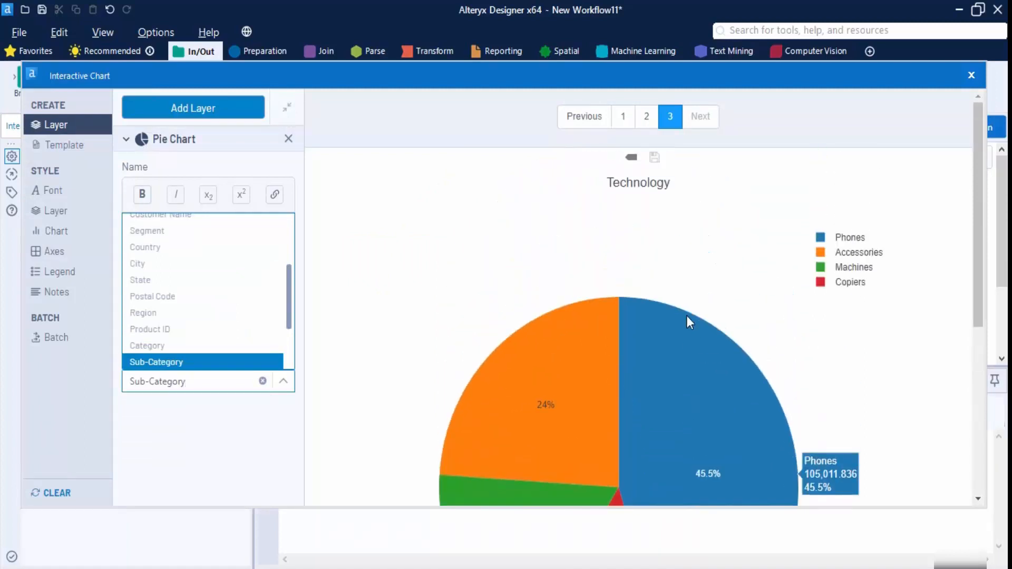
{"action": "scroll", "coordinate": [686, 315], "scroll_direction": "down", "scroll_amount": 3}
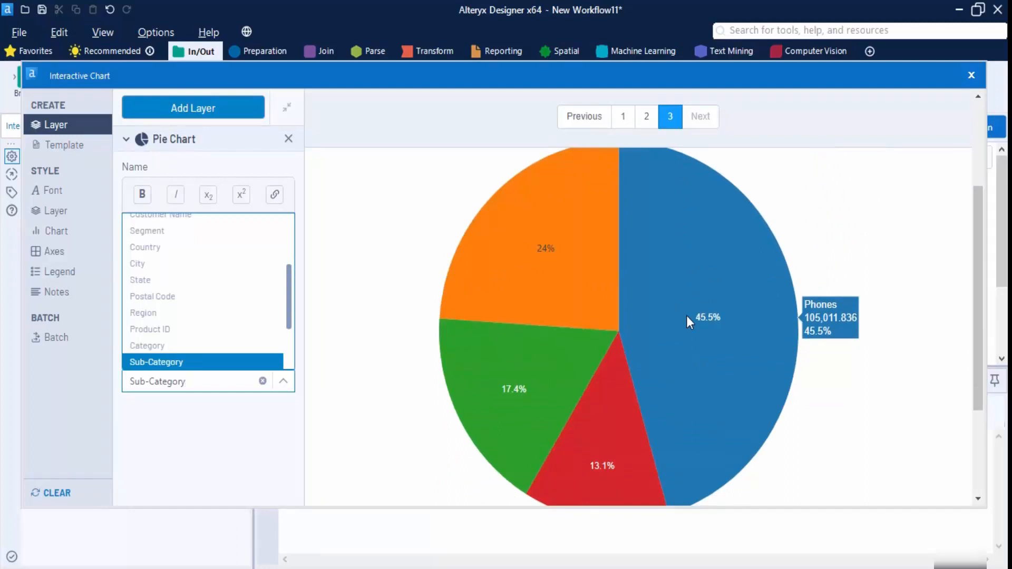
{"action": "left_click", "coordinate": [67, 236]}
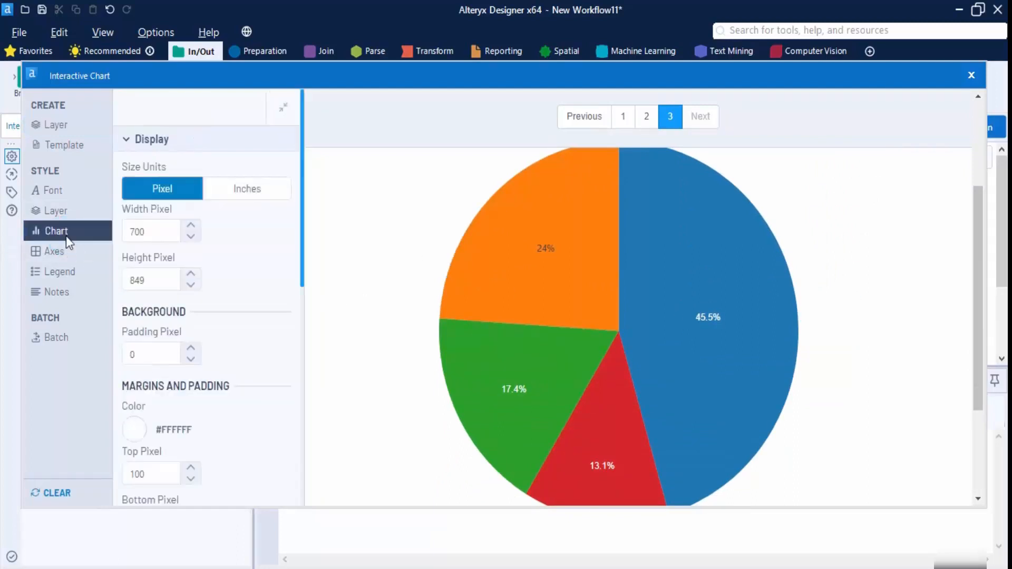
{"action": "scroll", "coordinate": [252, 339], "scroll_direction": "down", "scroll_amount": 4}
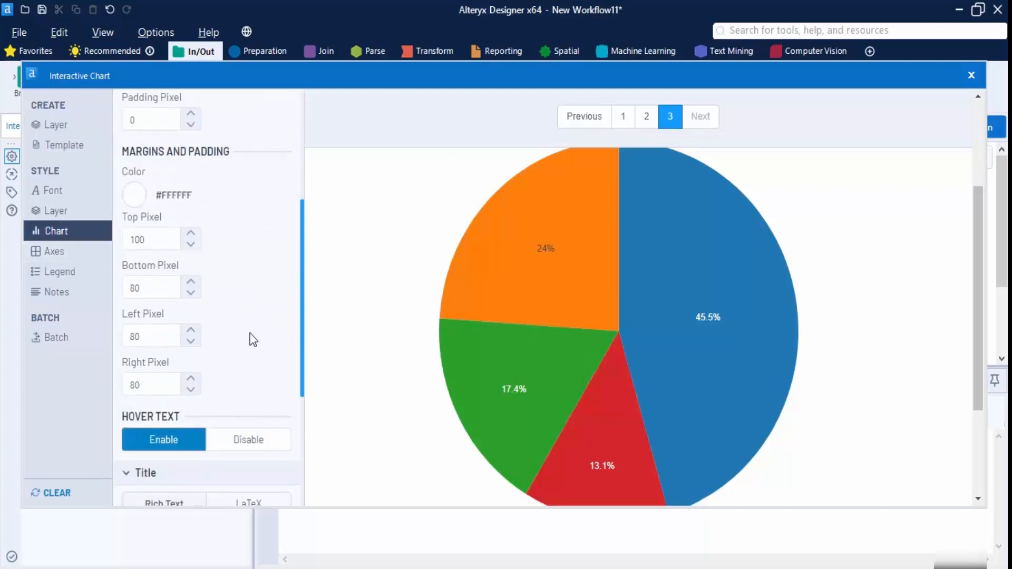
{"action": "scroll", "coordinate": [252, 339], "scroll_direction": "down", "scroll_amount": 3}
{"action": "scroll", "coordinate": [205, 316], "scroll_direction": "up", "scroll_amount": 4}
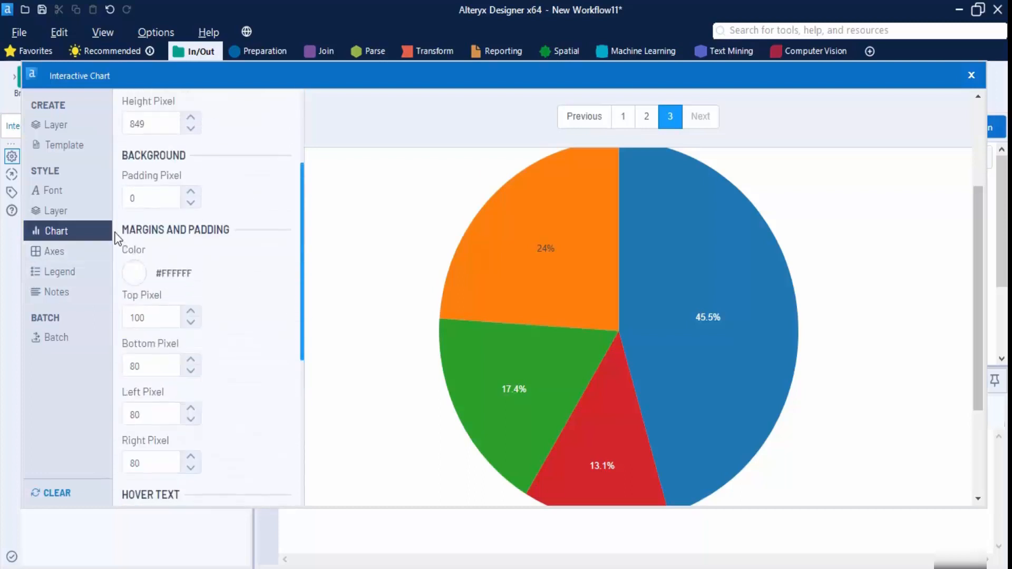
Step: Set the global font size to 20 and check it on the Furniture and Office Supplies charts
{"action": "left_click", "coordinate": [69, 192]}
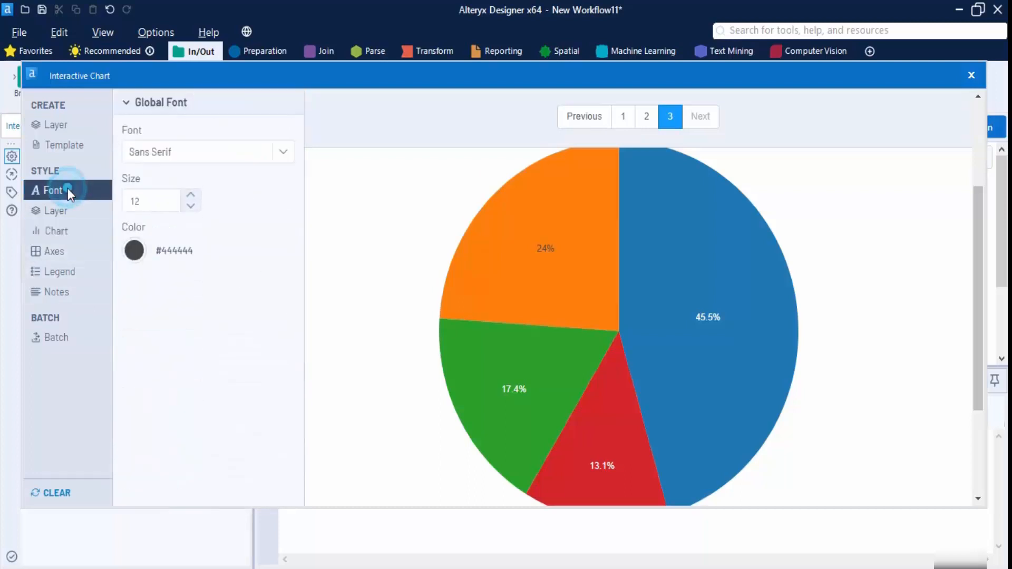
{"action": "left_click", "coordinate": [191, 194]}
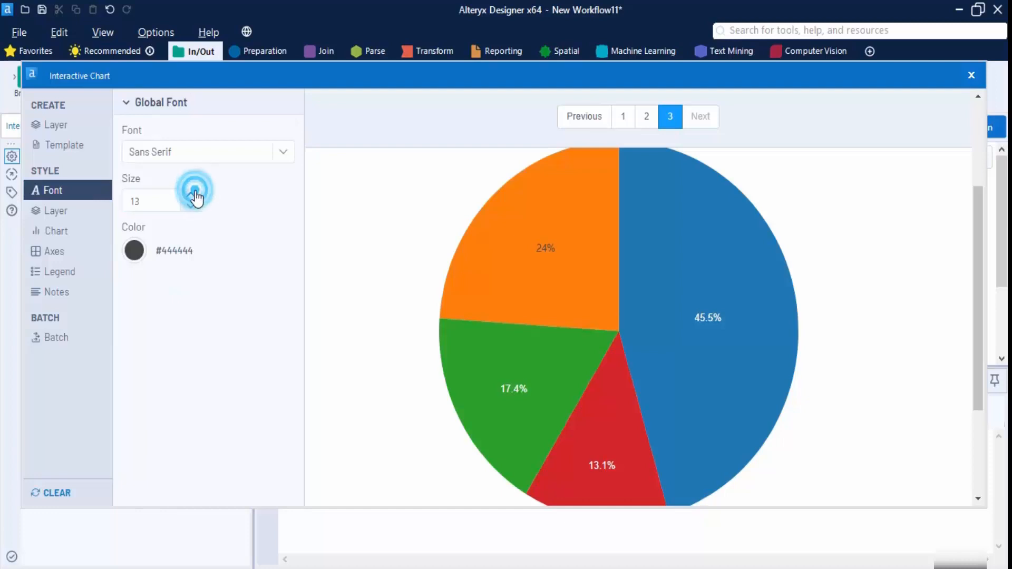
{"action": "left_click", "coordinate": [191, 194]}
{"action": "left_click", "coordinate": [191, 194]}
{"action": "left_click", "coordinate": [191, 194]}
{"action": "left_click", "coordinate": [191, 194]}
{"action": "left_click", "coordinate": [191, 193]}
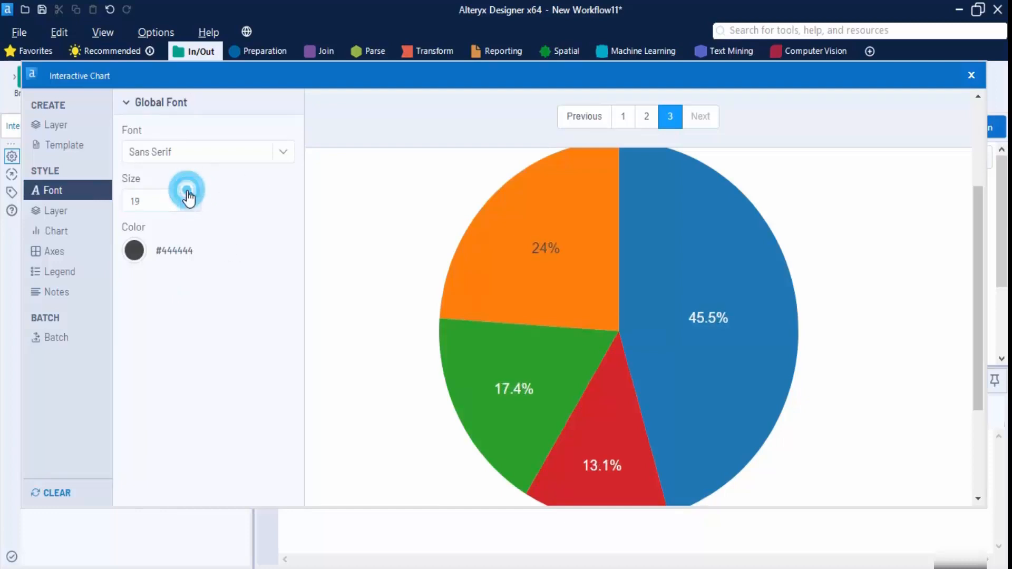
{"action": "left_click", "coordinate": [191, 194]}
{"action": "left_click", "coordinate": [190, 194]}
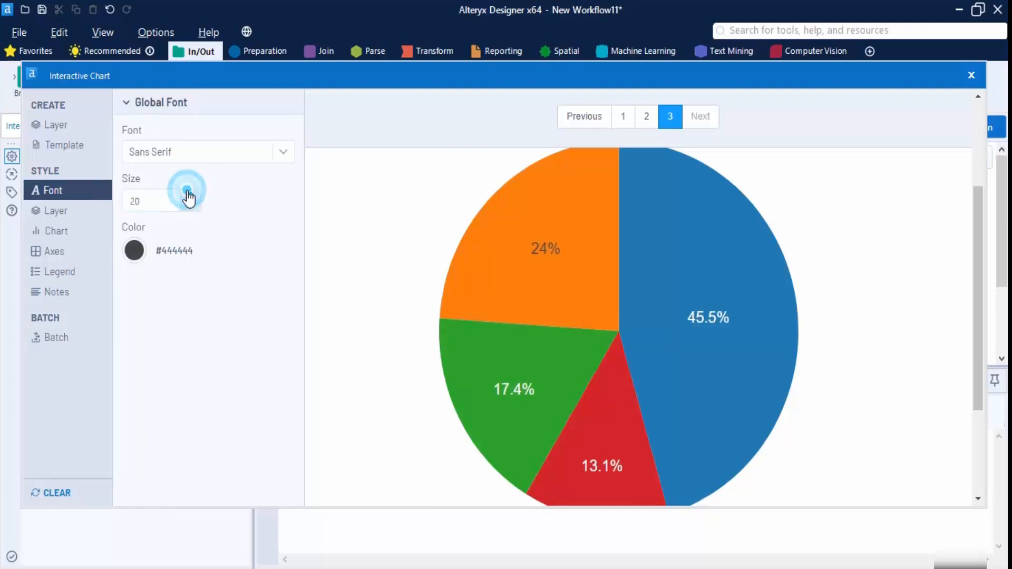
{"action": "left_click", "coordinate": [622, 116]}
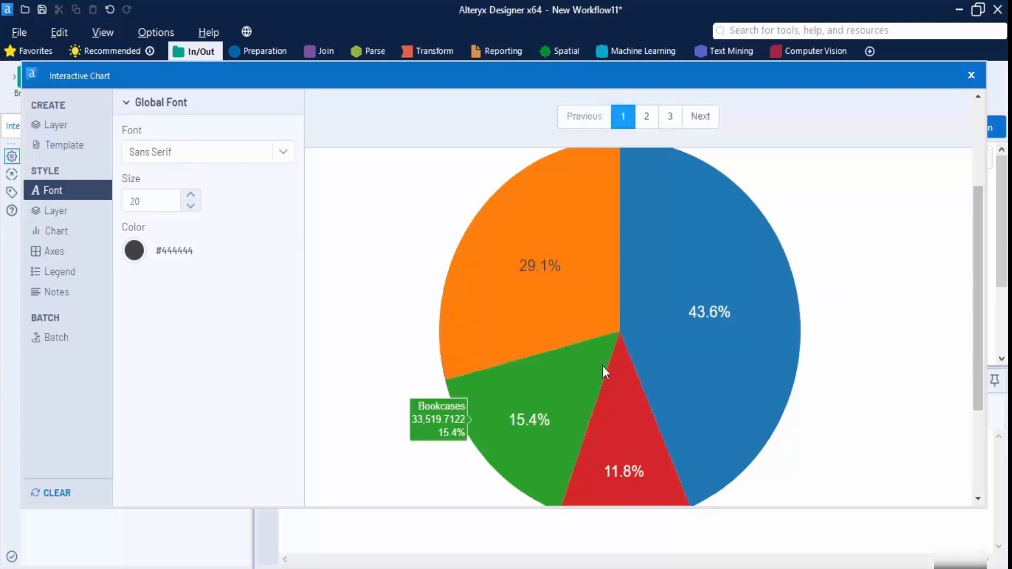
{"action": "left_click", "coordinate": [648, 118]}
Step: Open the pie layer's style settings and show the categorical color scales for its slices
{"action": "left_click", "coordinate": [62, 209]}
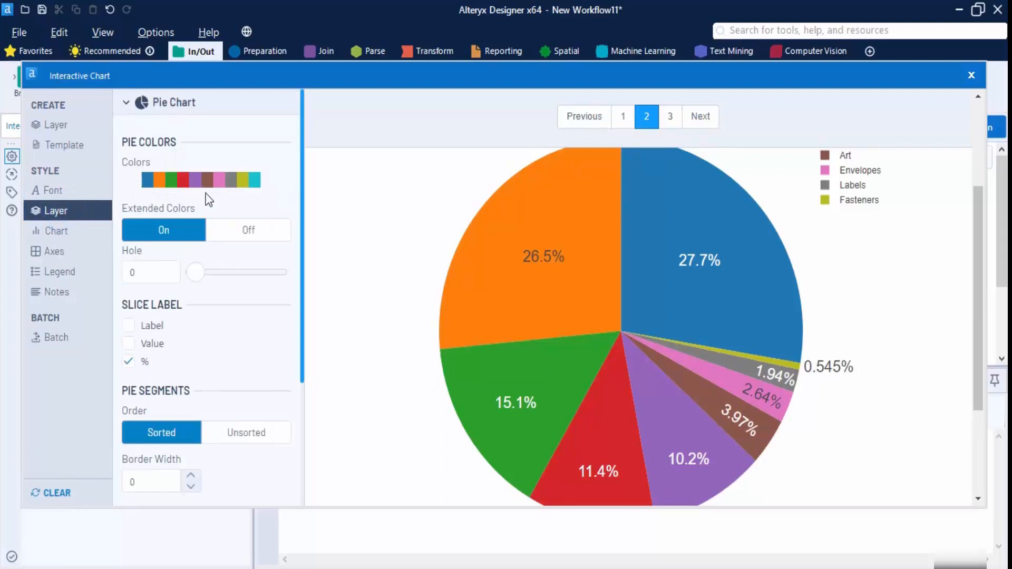
{"action": "left_click", "coordinate": [242, 186]}
{"action": "scroll", "coordinate": [215, 396], "scroll_direction": "down", "scroll_amount": 2}
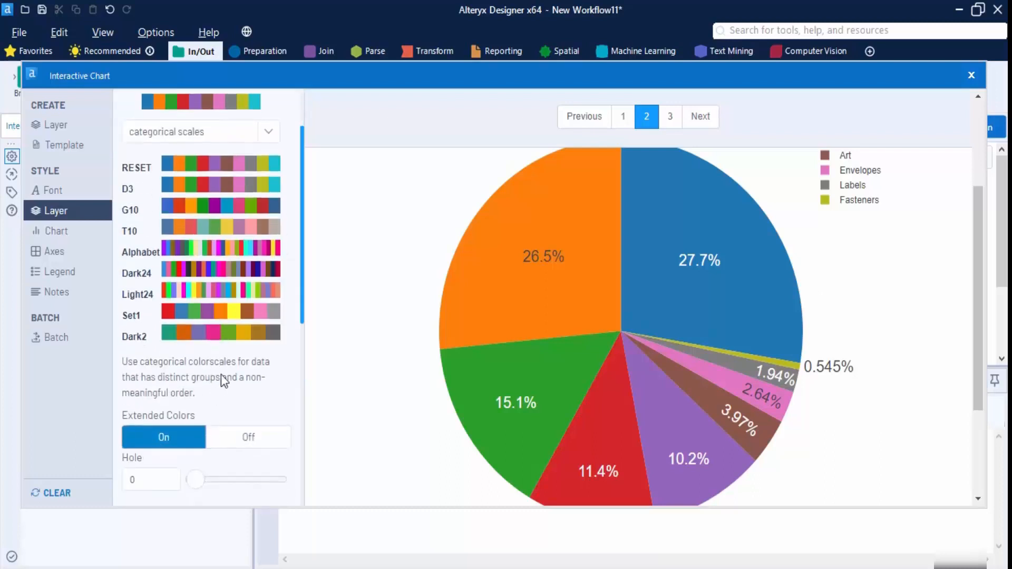
{"action": "scroll", "coordinate": [235, 342], "scroll_direction": "up", "scroll_amount": 2}
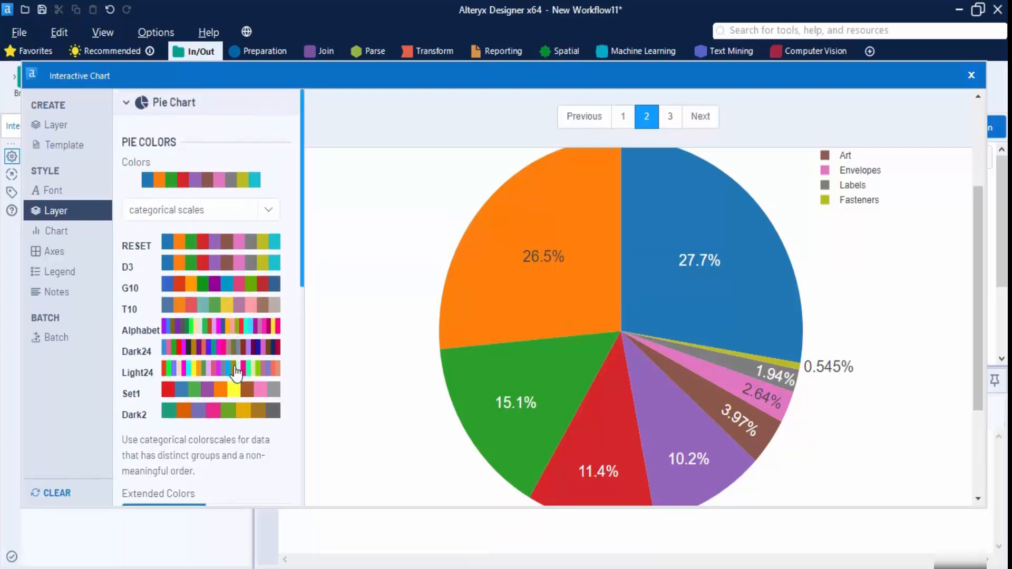
Step: Try the Light24 and D3 categorical color scales on the pie, and reset its colors
{"action": "left_click", "coordinate": [236, 367]}
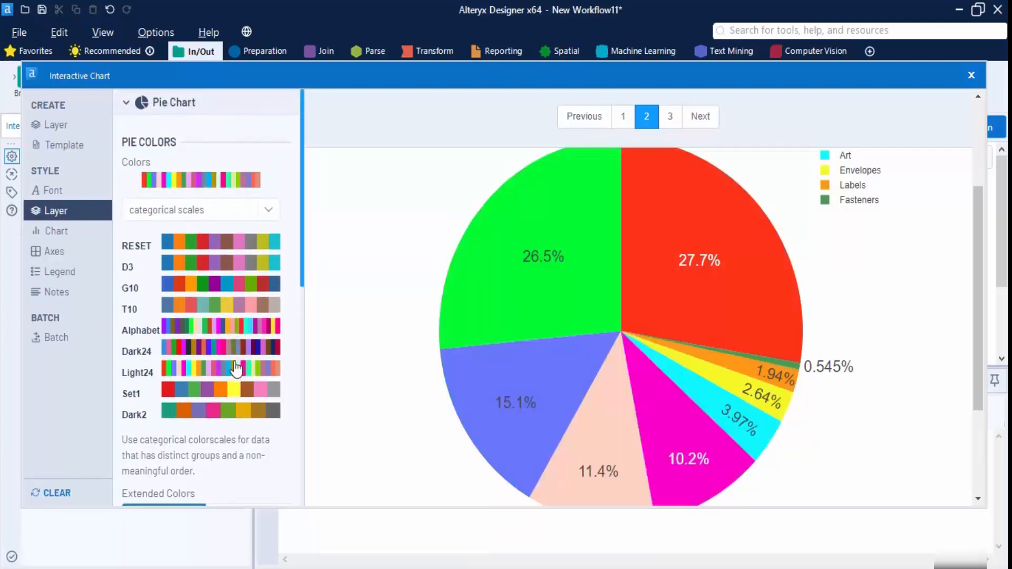
{"action": "left_click", "coordinate": [224, 265]}
{"action": "left_click", "coordinate": [230, 241]}
Step: Try the divergent RdBu and RdGy color scales on the Office Supplies pie slices
{"action": "left_click", "coordinate": [249, 213]}
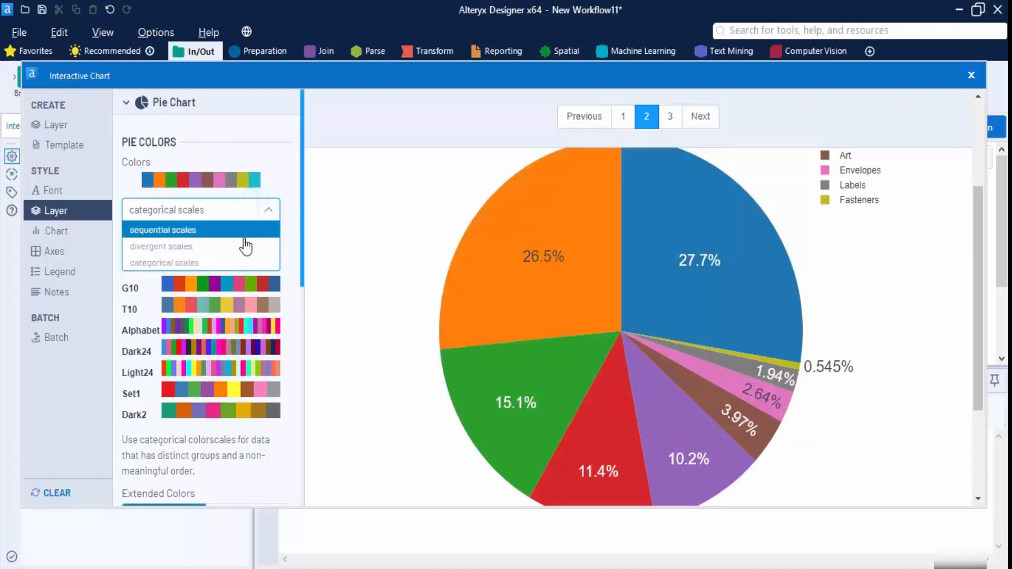
{"action": "left_click", "coordinate": [230, 242]}
{"action": "left_click", "coordinate": [251, 285]}
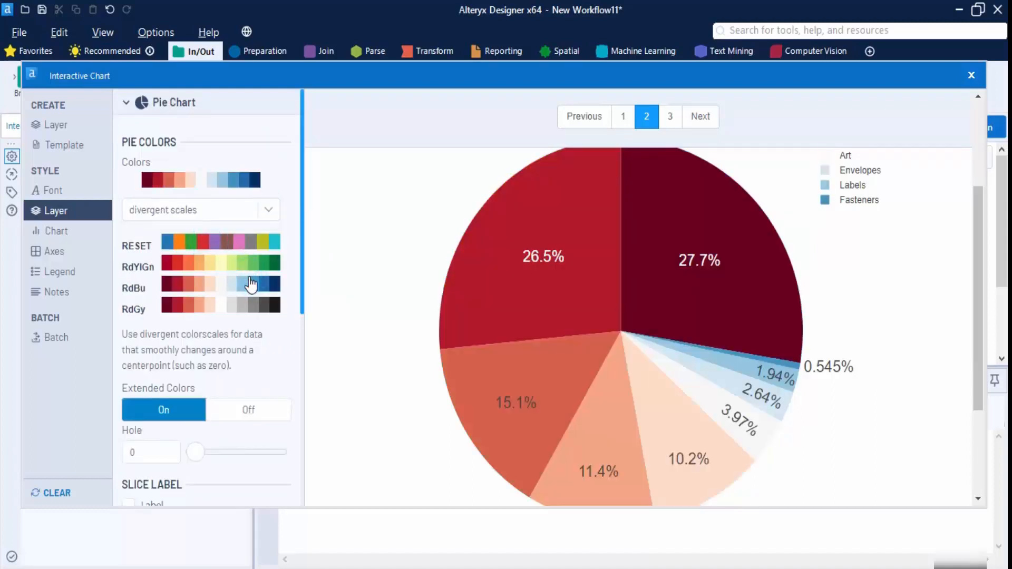
{"action": "left_click", "coordinate": [250, 285]}
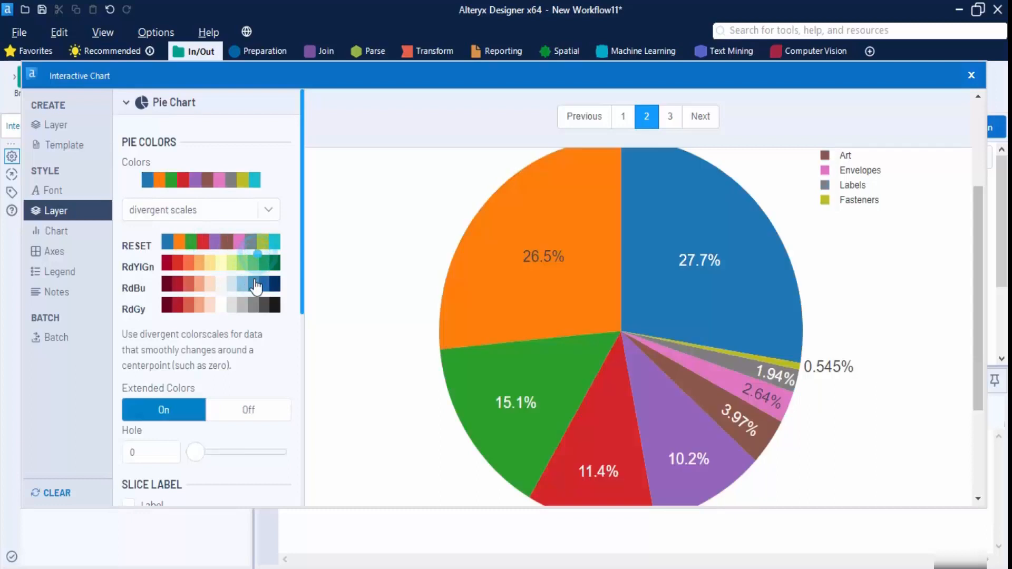
{"action": "left_click", "coordinate": [253, 309]}
Step: Switch to sequential color scales, try Oranges and apply Greens to the pie slices
{"action": "left_click", "coordinate": [279, 208]}
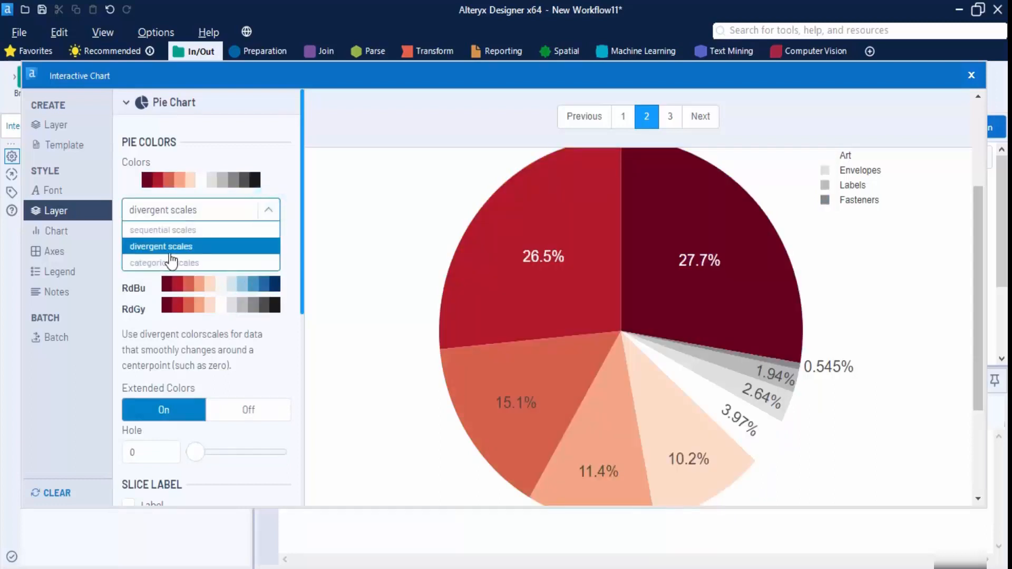
{"action": "left_click", "coordinate": [182, 227]}
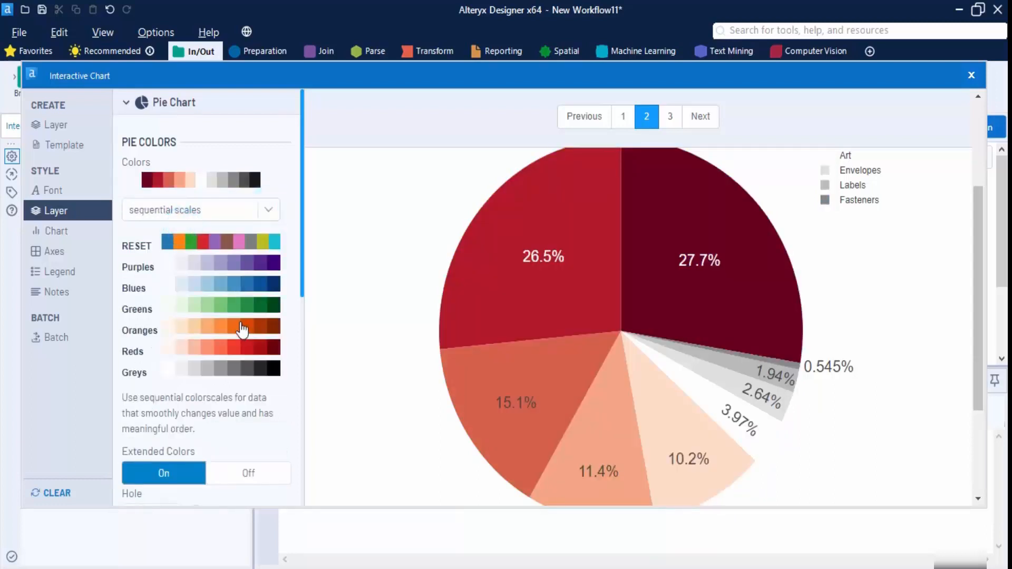
{"action": "left_click", "coordinate": [242, 329]}
{"action": "left_click", "coordinate": [257, 315]}
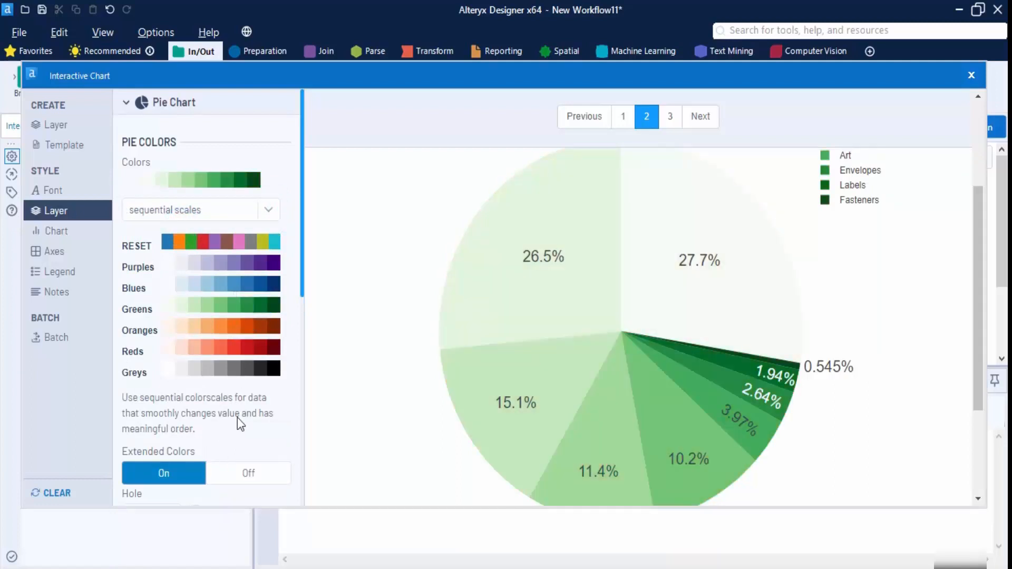
Step: Add the value and the label to the pie's slice labels alongside the percentage
{"action": "scroll", "coordinate": [237, 417], "scroll_direction": "down", "scroll_amount": 5}
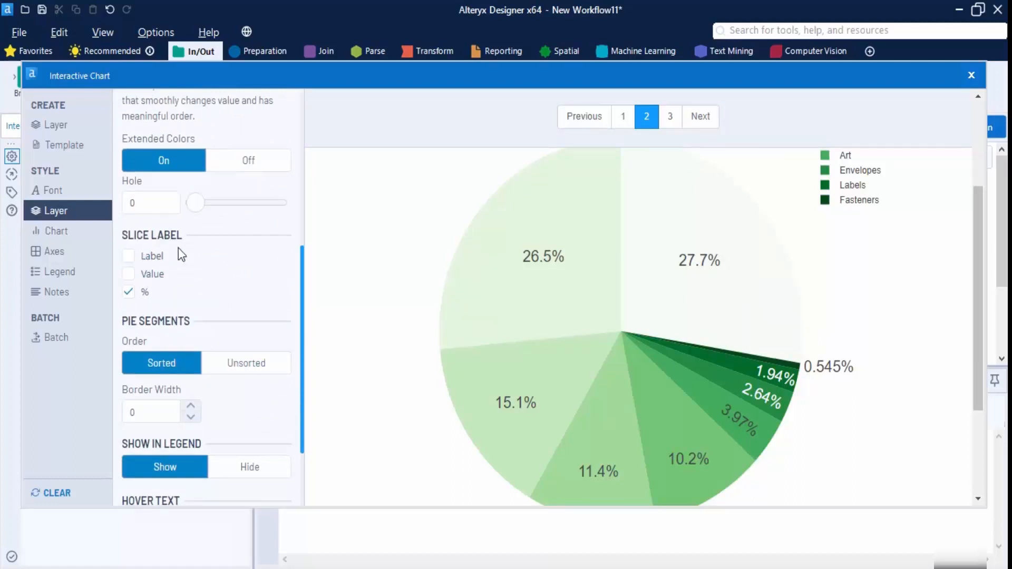
{"action": "left_click", "coordinate": [129, 274]}
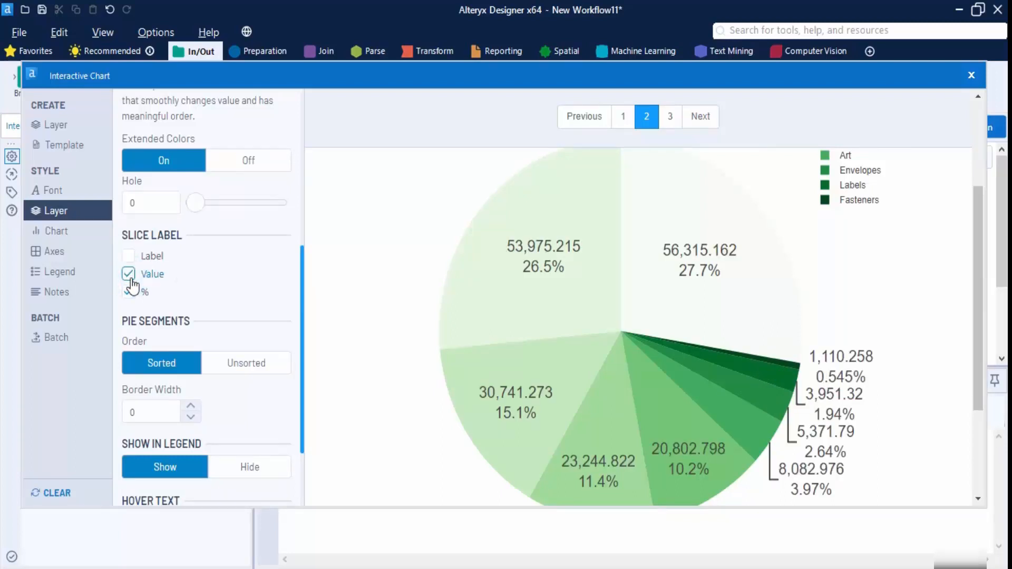
{"action": "left_click", "coordinate": [128, 256]}
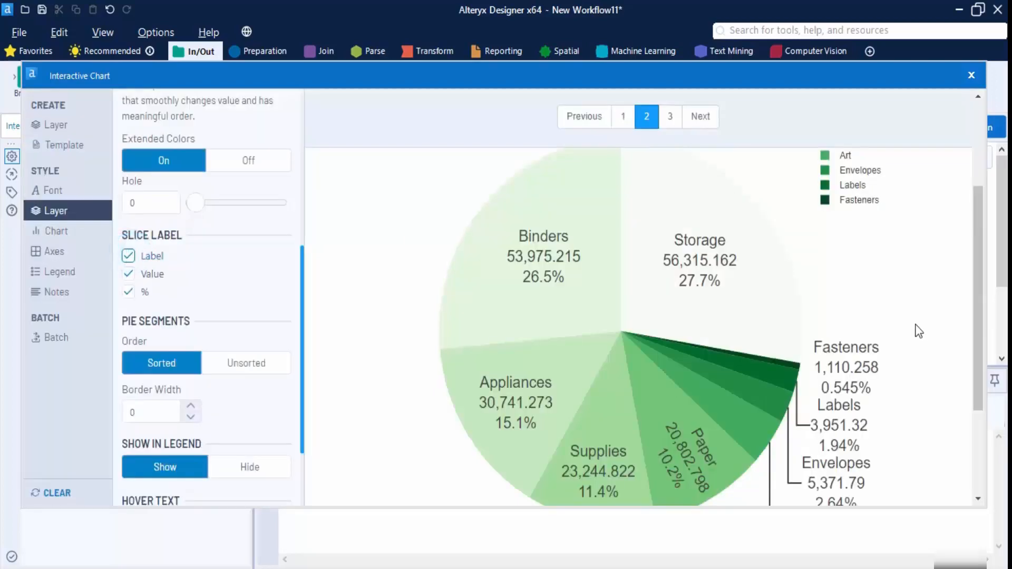
Step: Remove the value from the pie's slice labels, keeping the label and the percentage
{"action": "scroll", "coordinate": [846, 264], "scroll_direction": "down", "scroll_amount": 3}
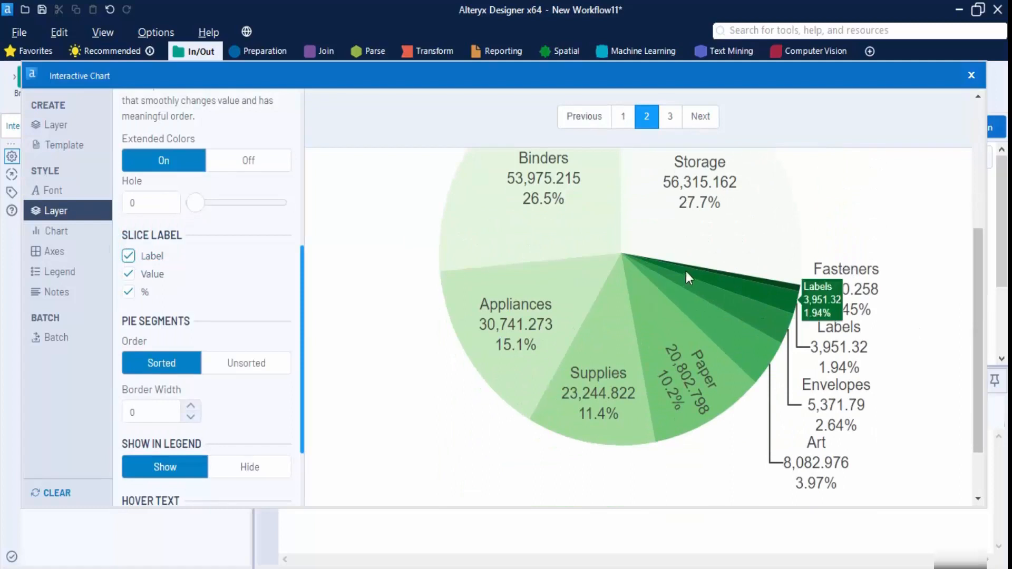
{"action": "scroll", "coordinate": [846, 271], "scroll_direction": "up", "scroll_amount": 2}
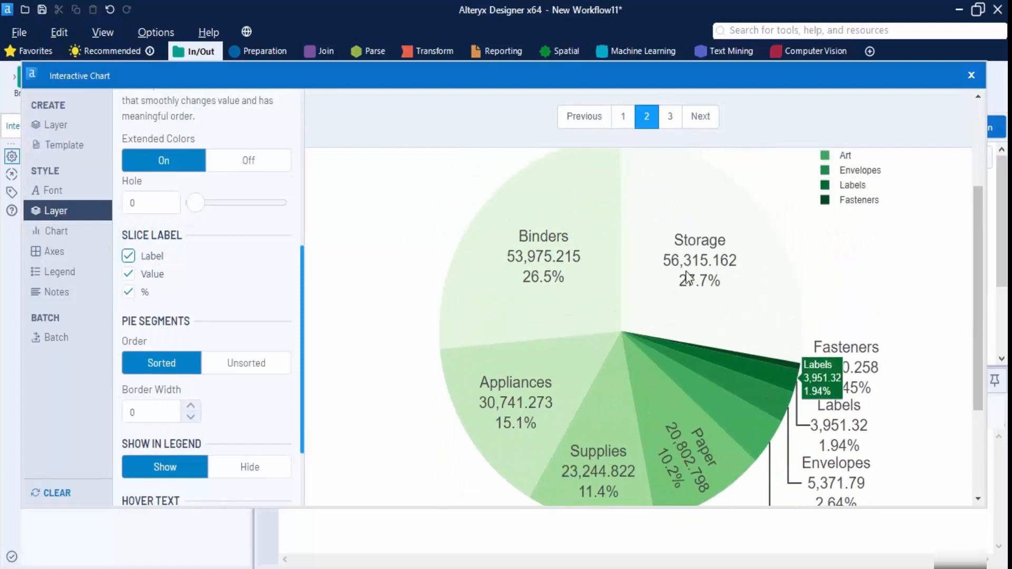
{"action": "left_click", "coordinate": [128, 274]}
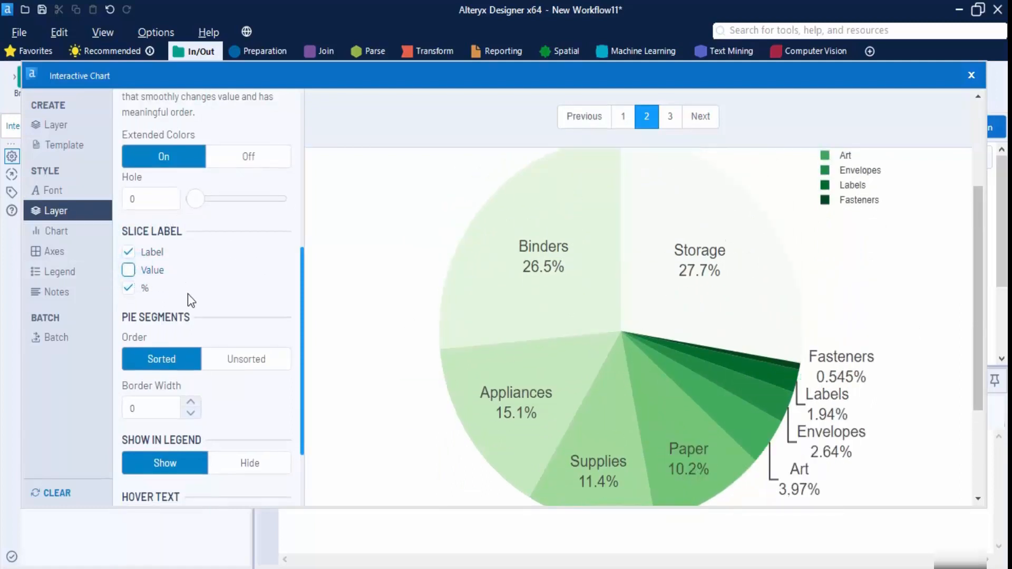
Step: Try hiding the pie layer from the legend, and set it back to shown
{"action": "scroll", "coordinate": [187, 293], "scroll_direction": "down", "scroll_amount": 2}
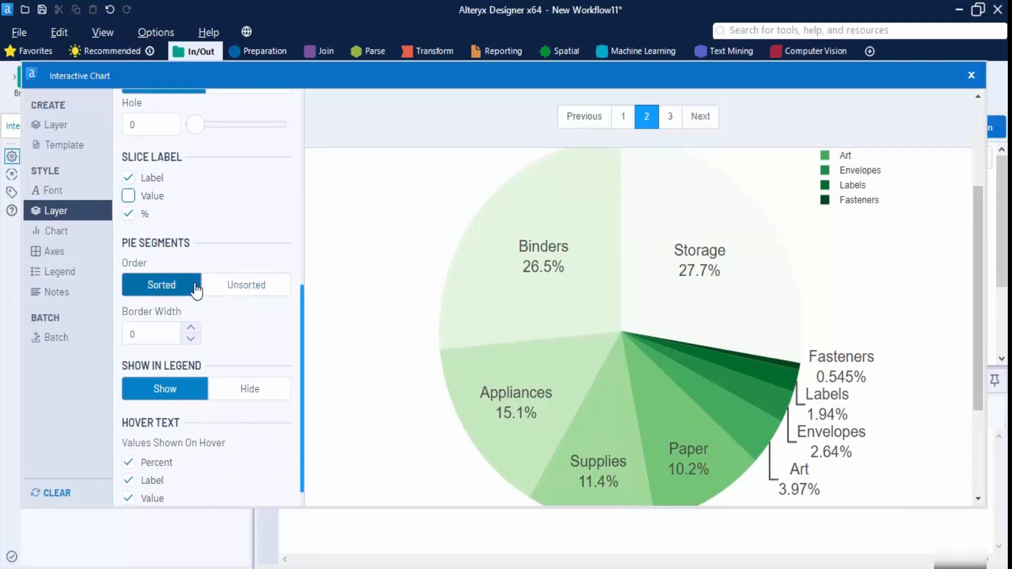
{"action": "mouse_move", "coordinate": [481, 279]}
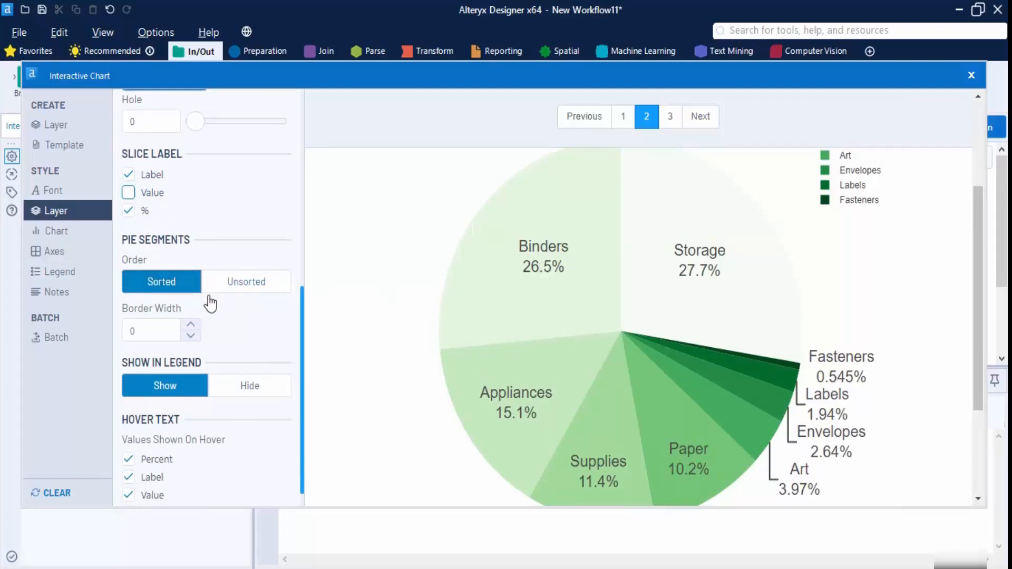
{"action": "scroll", "coordinate": [211, 302], "scroll_direction": "down", "scroll_amount": 1}
{"action": "scroll", "coordinate": [910, 264], "scroll_direction": "up", "scroll_amount": 3}
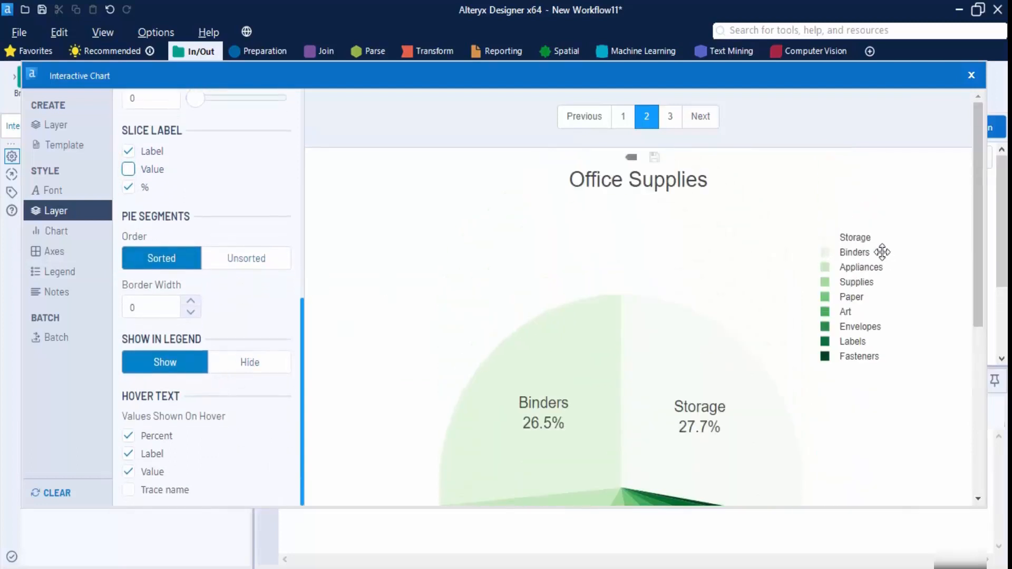
{"action": "left_click", "coordinate": [245, 366]}
{"action": "left_click", "coordinate": [177, 368]}
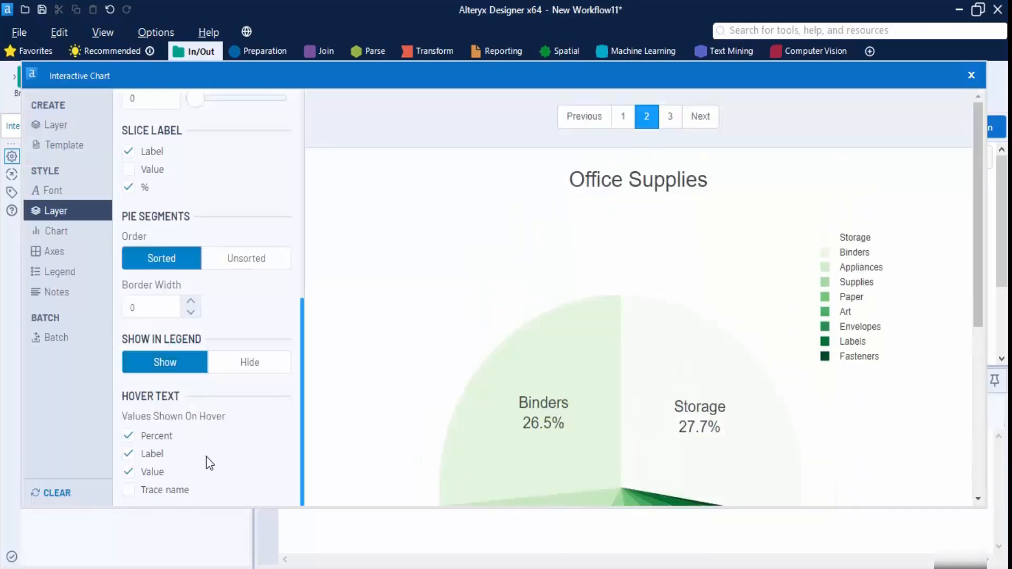
Step: Remove the percent from the values shown in the slices' hover text
{"action": "mouse_move", "coordinate": [596, 372]}
{"action": "left_click", "coordinate": [128, 437]}
{"action": "mouse_move", "coordinate": [538, 434]}
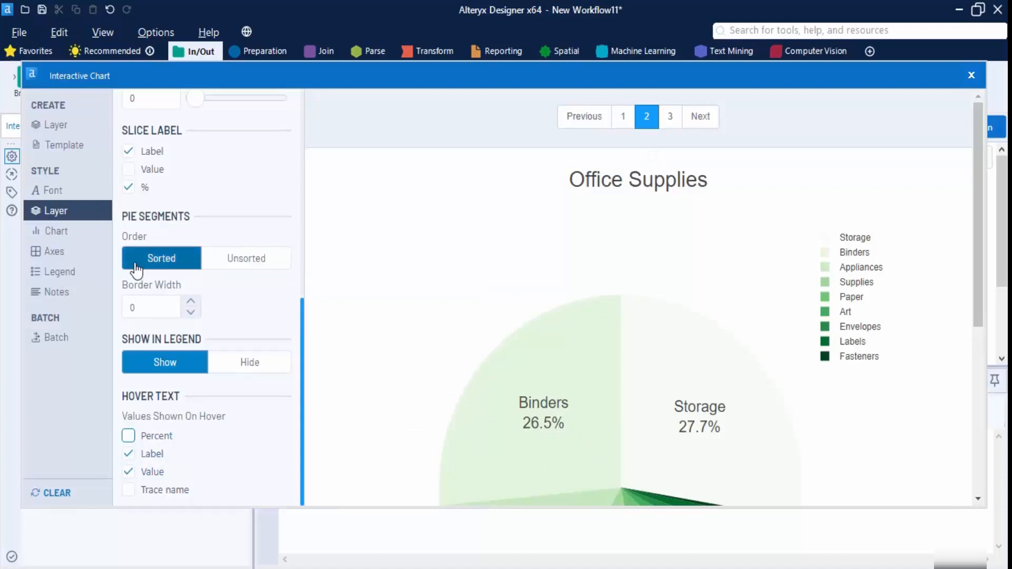
Step: In the chart style settings, try a dark red margins-and-padding color and apply olive #BCBD22
{"action": "left_click", "coordinate": [86, 231]}
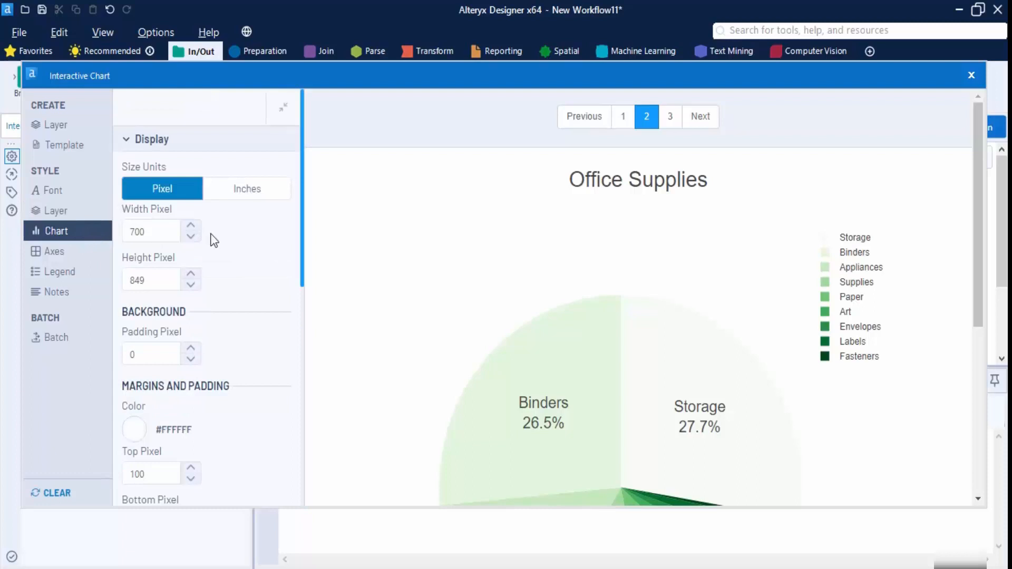
{"action": "left_click", "coordinate": [155, 234]}
{"action": "scroll", "coordinate": [174, 282], "scroll_direction": "down", "scroll_amount": 3}
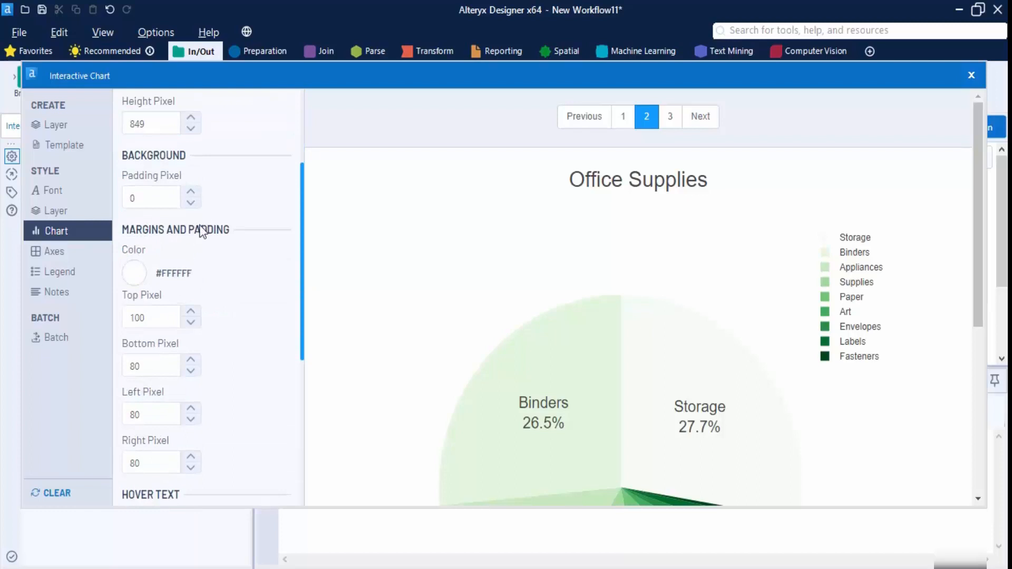
{"action": "scroll", "coordinate": [203, 232], "scroll_direction": "down", "scroll_amount": 2}
{"action": "scroll", "coordinate": [183, 169], "scroll_direction": "up", "scroll_amount": 1}
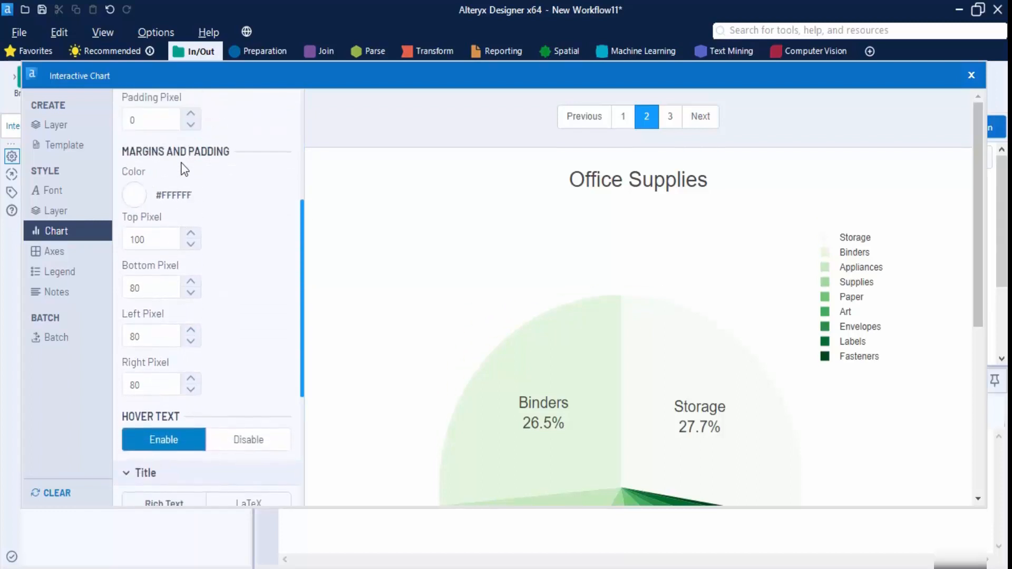
{"action": "left_click", "coordinate": [134, 195]}
{"action": "left_click", "coordinate": [204, 250]}
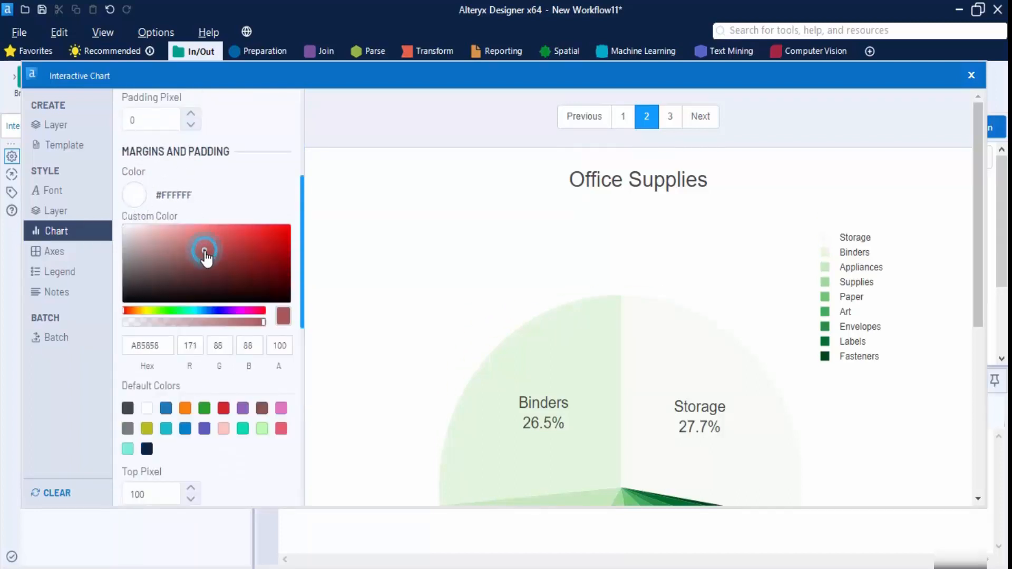
{"action": "left_click", "coordinate": [262, 250]}
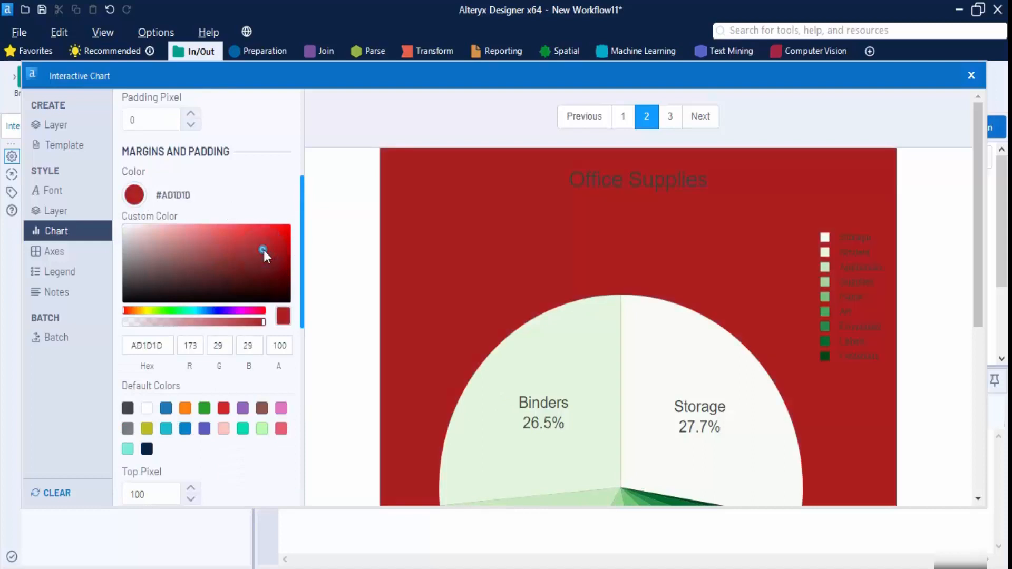
{"action": "left_click", "coordinate": [146, 428]}
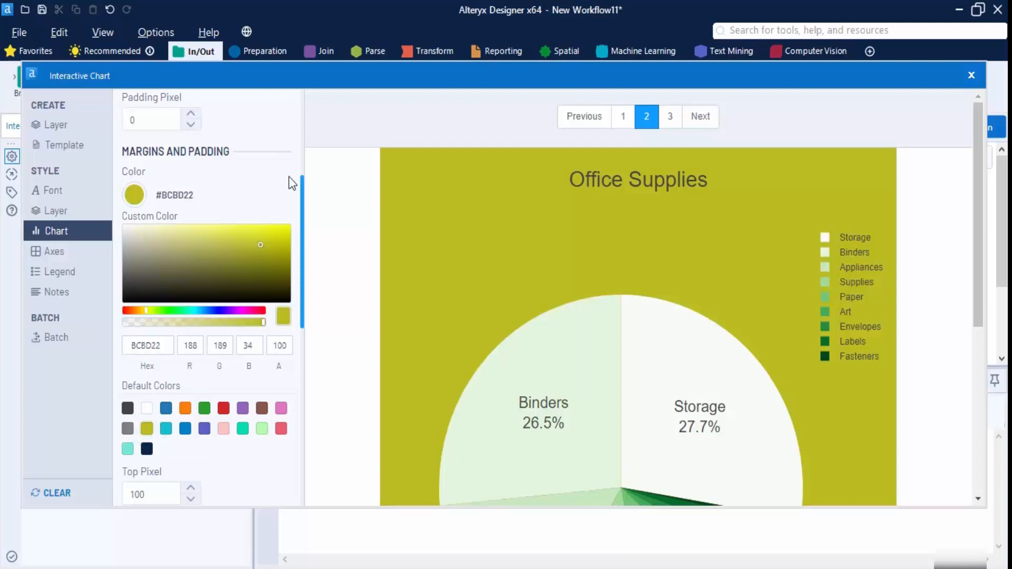
Step: Try to switch the Office Supplies chart title from rich text to LaTeX
{"action": "scroll", "coordinate": [244, 363], "scroll_direction": "down", "scroll_amount": 4}
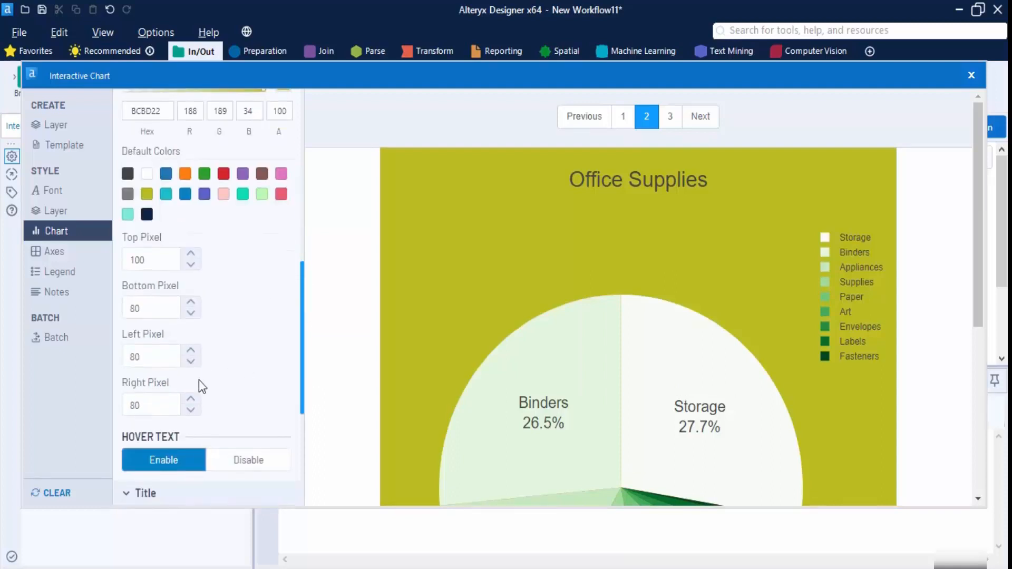
{"action": "scroll", "coordinate": [199, 380], "scroll_direction": "down", "scroll_amount": 5}
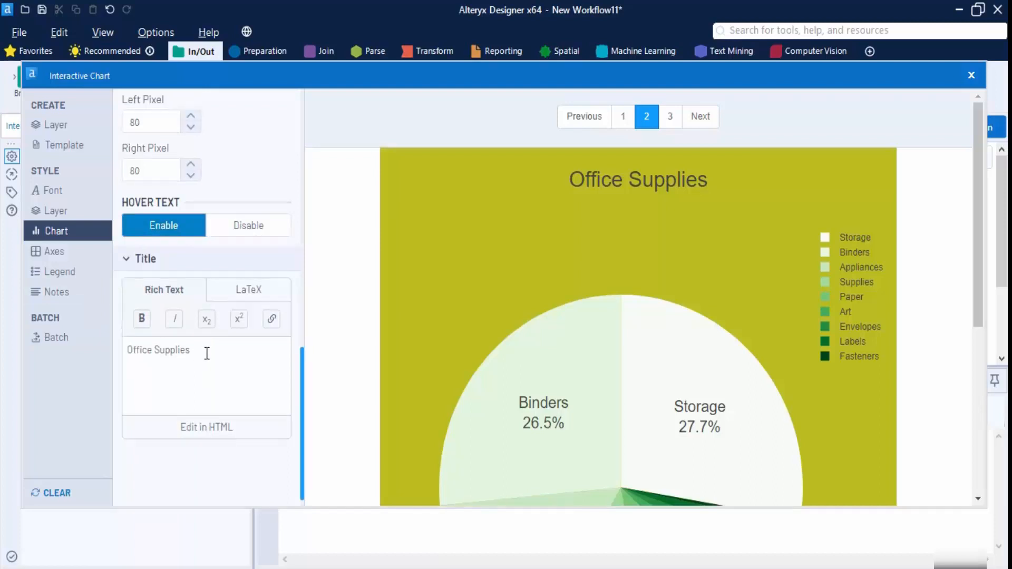
{"action": "left_click", "coordinate": [248, 292]}
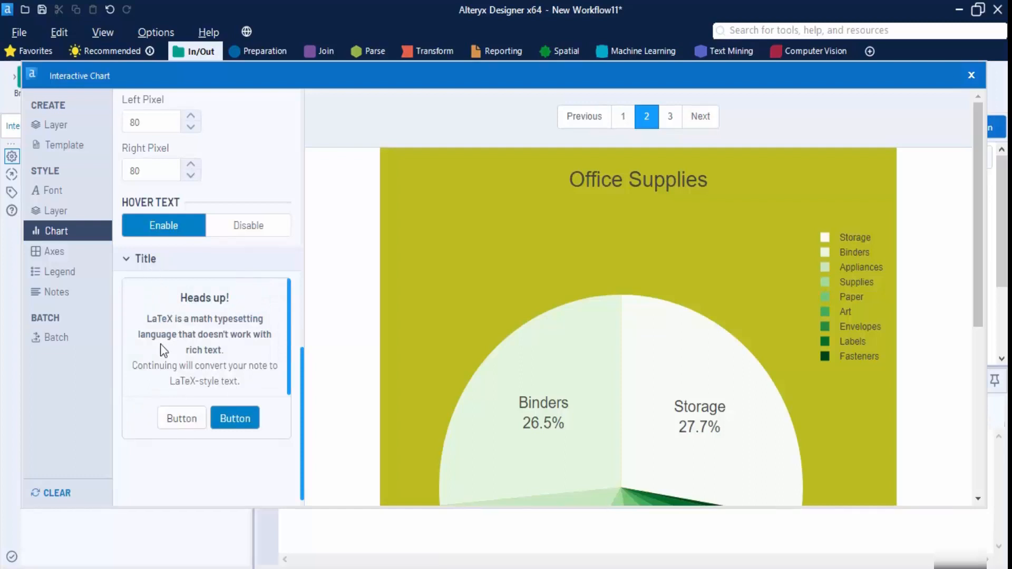
{"action": "left_click", "coordinate": [96, 252]}
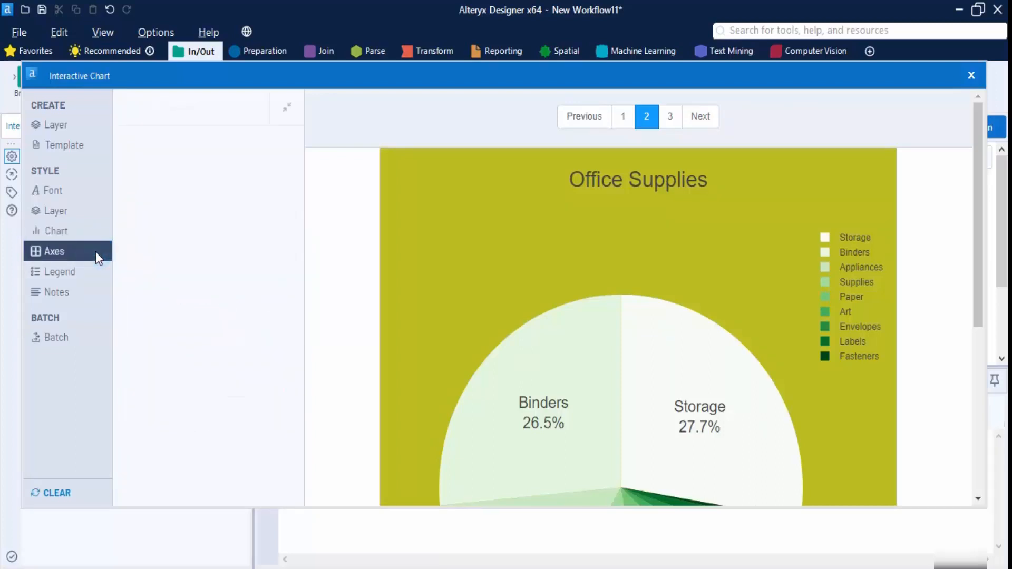
Step: Set the legend text to the Serif font, size 17 pixels, in black #000000
{"action": "left_click", "coordinate": [87, 277]}
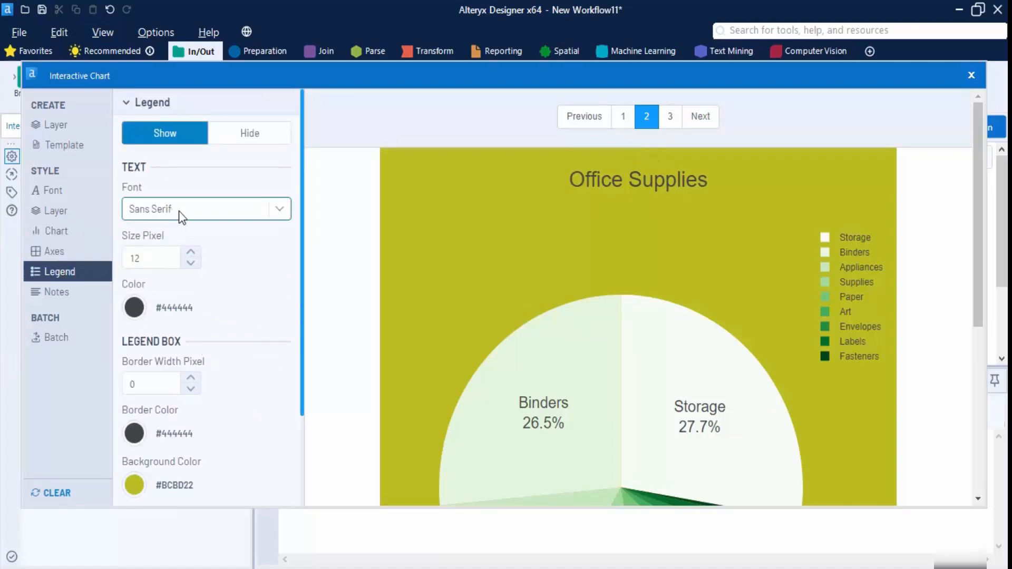
{"action": "left_click", "coordinate": [193, 211]}
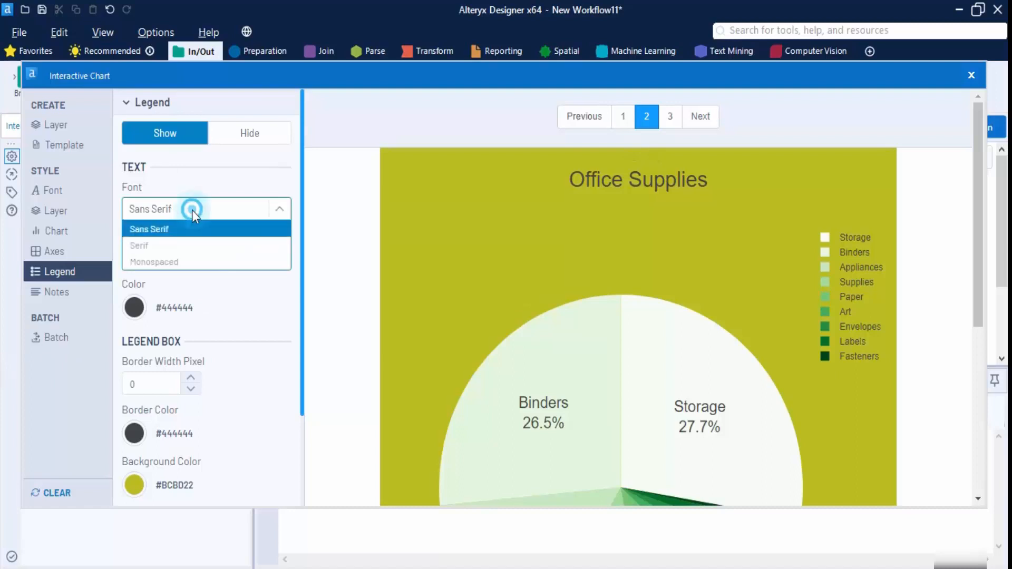
{"action": "left_click", "coordinate": [176, 251]}
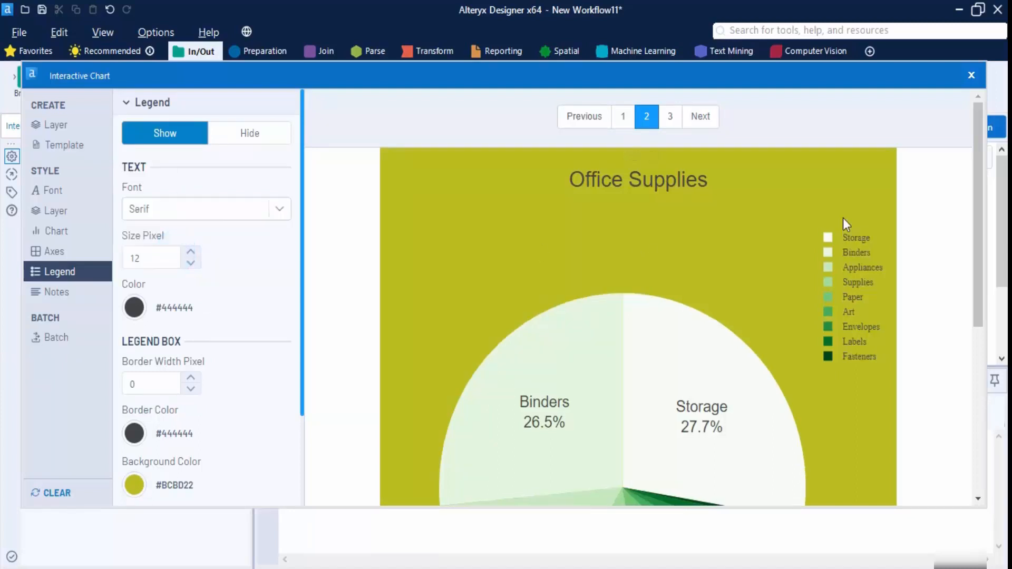
{"action": "left_click", "coordinate": [190, 251]}
{"action": "left_click", "coordinate": [190, 252]}
{"action": "left_click", "coordinate": [190, 251]}
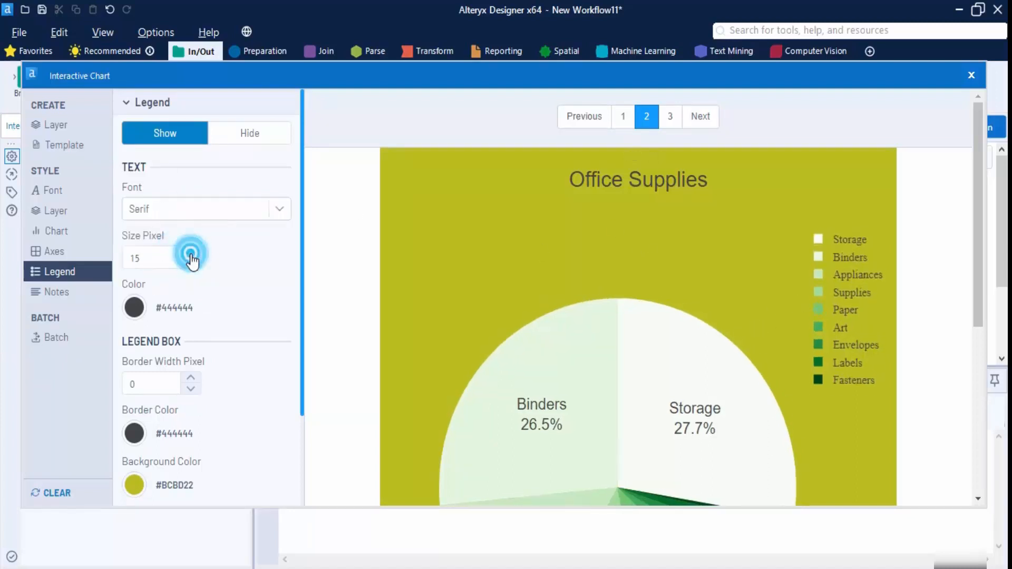
{"action": "left_click", "coordinate": [190, 251]}
{"action": "left_click", "coordinate": [190, 251]}
{"action": "left_click", "coordinate": [140, 310]}
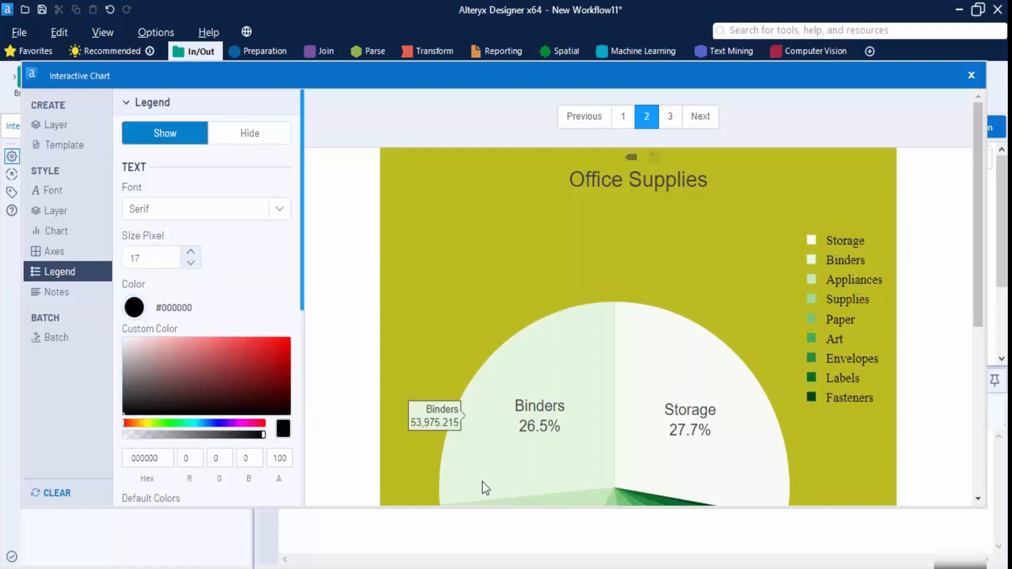
{"action": "left_click", "coordinate": [234, 283]}
Step: Give the legend box a 1-pixel border in dark red #A30909
{"action": "scroll", "coordinate": [260, 322], "scroll_direction": "down", "scroll_amount": 5}
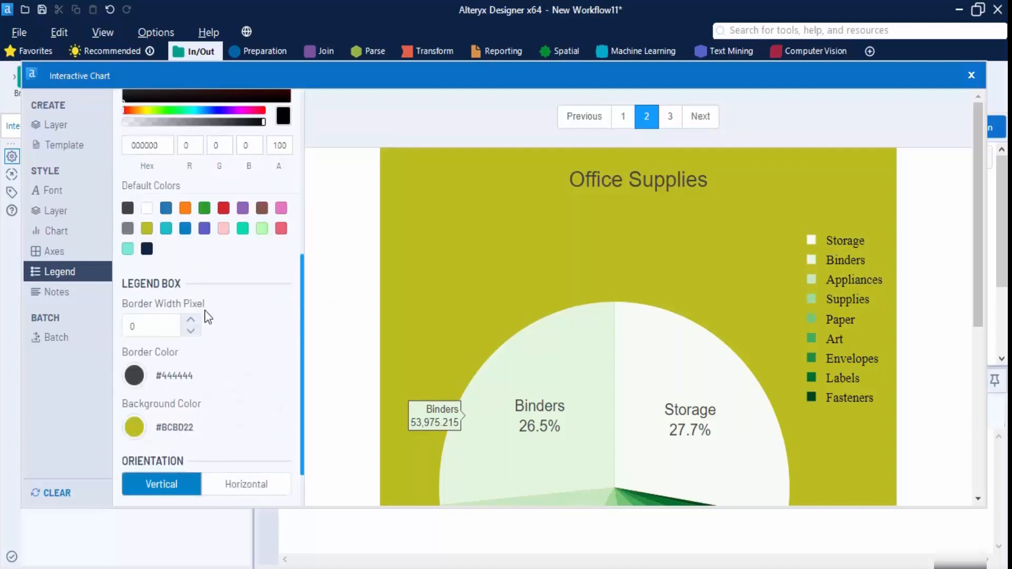
{"action": "scroll", "coordinate": [170, 328], "scroll_direction": "down", "scroll_amount": 1}
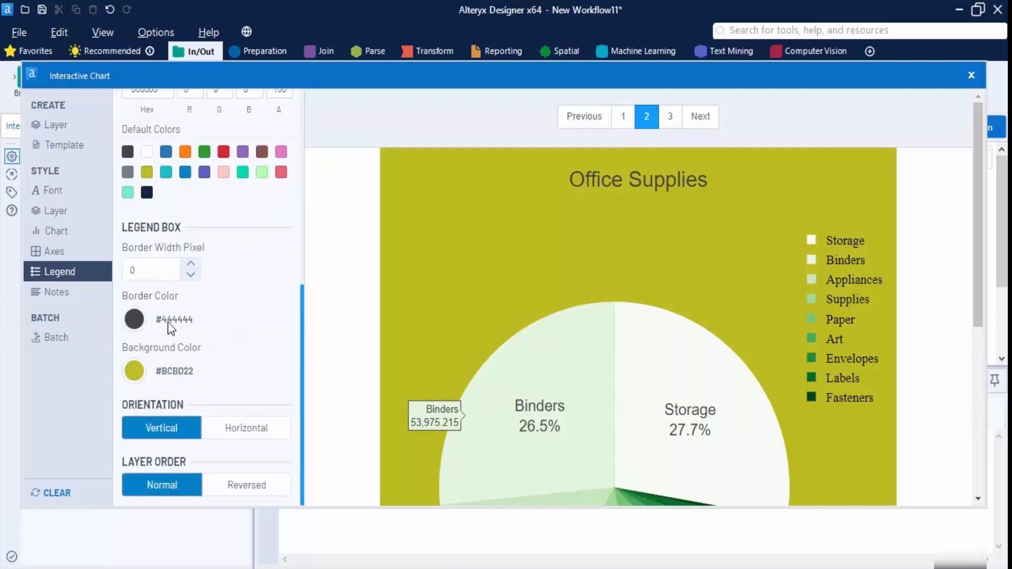
{"action": "left_click", "coordinate": [190, 263]}
{"action": "left_click", "coordinate": [191, 263]}
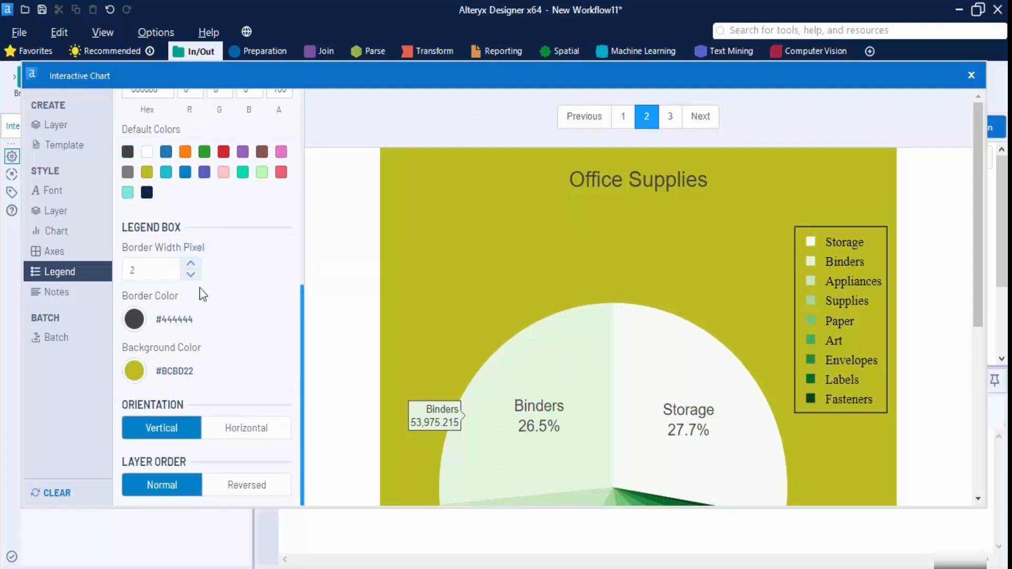
{"action": "left_click", "coordinate": [191, 273]}
{"action": "left_click", "coordinate": [134, 319]}
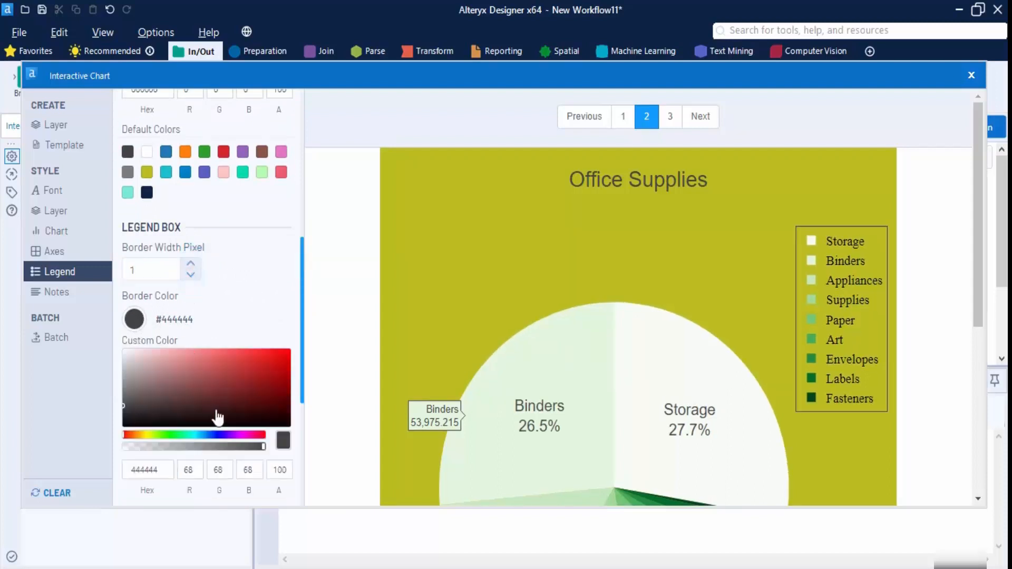
{"action": "left_click", "coordinate": [286, 387]}
{"action": "left_click", "coordinate": [281, 377]}
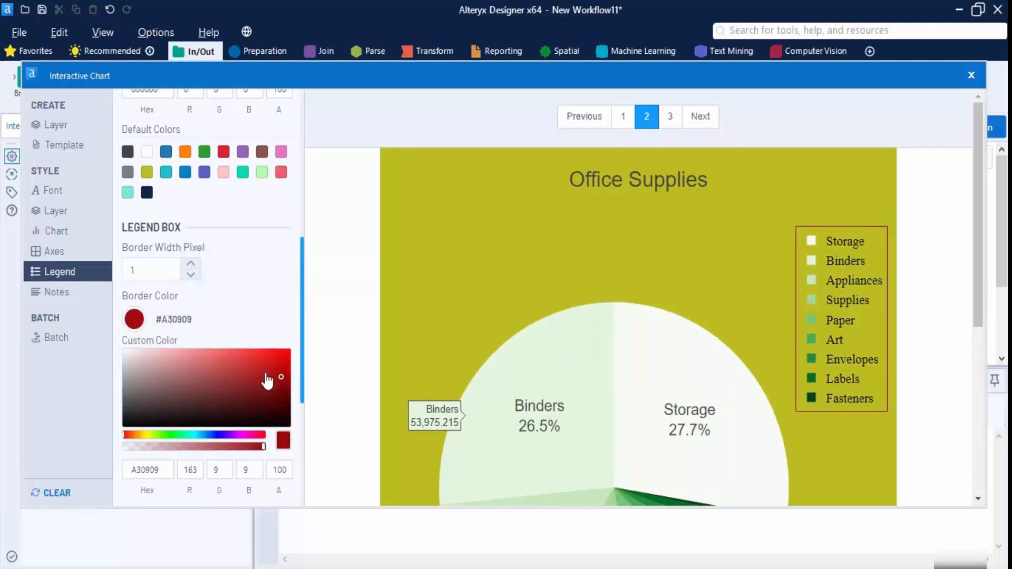
Step: Set the legend box's background color to light purple #A0A4F2
{"action": "scroll", "coordinate": [206, 361], "scroll_direction": "down", "scroll_amount": 1}
{"action": "scroll", "coordinate": [213, 357], "scroll_direction": "down", "scroll_amount": 2}
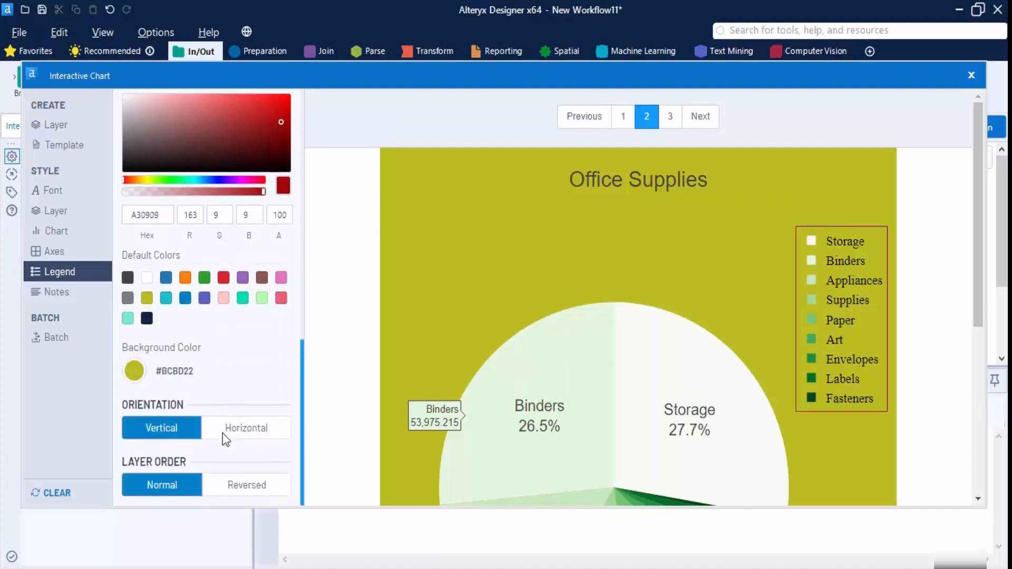
{"action": "left_click", "coordinate": [147, 373]}
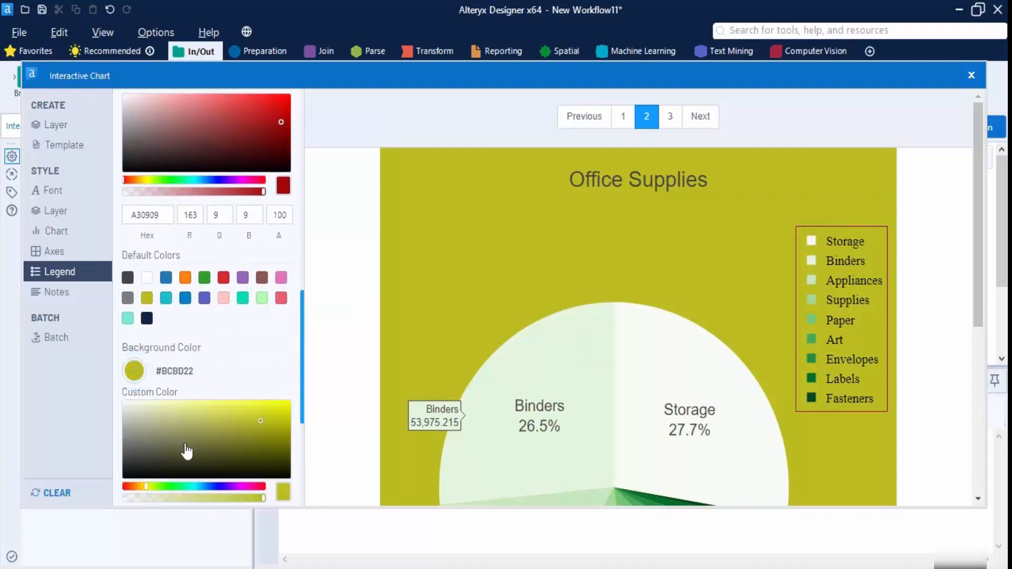
{"action": "scroll", "coordinate": [222, 451], "scroll_direction": "down", "scroll_amount": 2}
{"action": "left_click", "coordinate": [217, 330]}
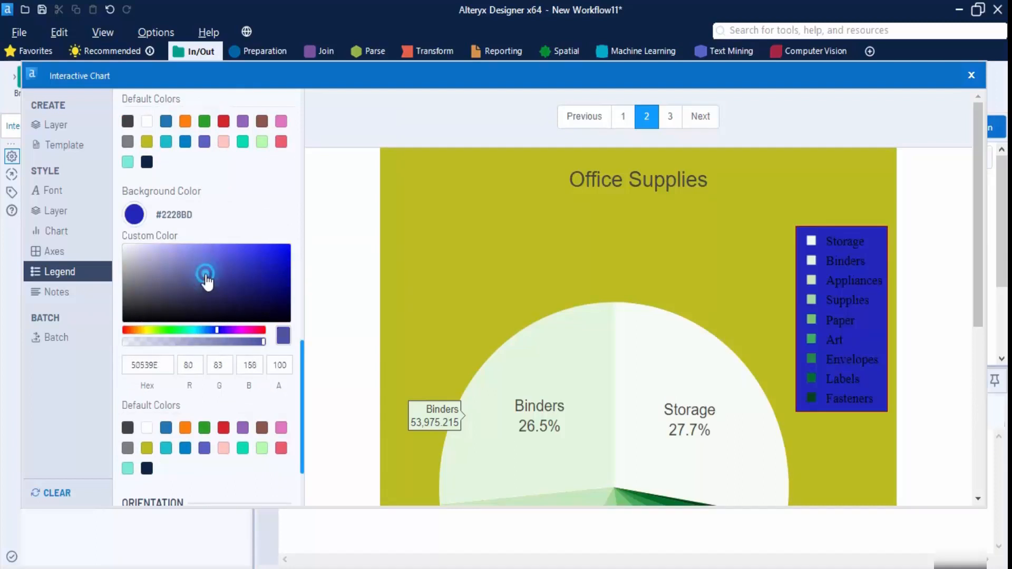
{"action": "left_click_drag", "start_coordinate": [206, 274], "coordinate": [180, 248]}
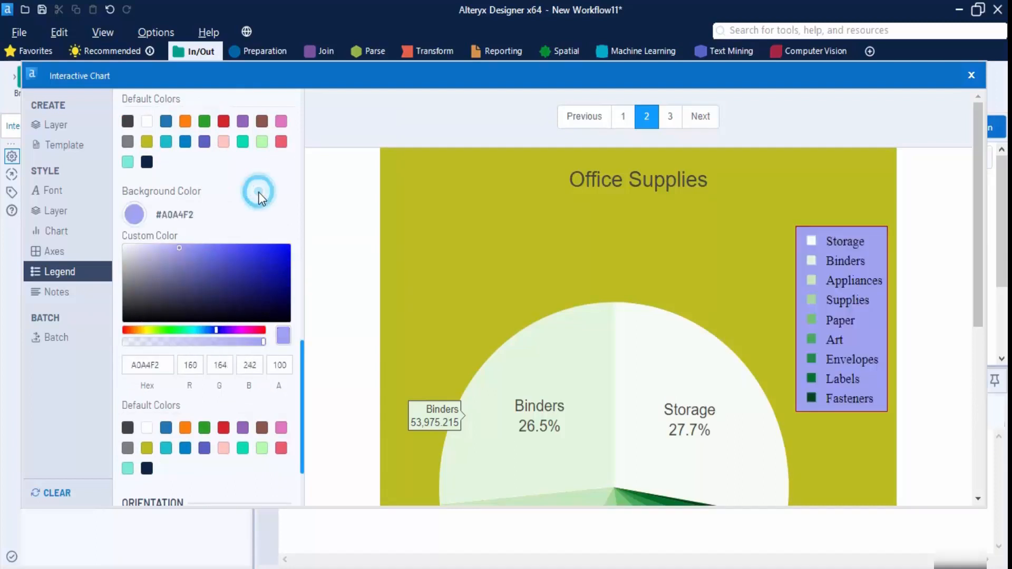
Step: Set the legend orientation to horizontal, and try the reversed layer order before returning it to normal
{"action": "scroll", "coordinate": [267, 200], "scroll_direction": "down", "scroll_amount": 2}
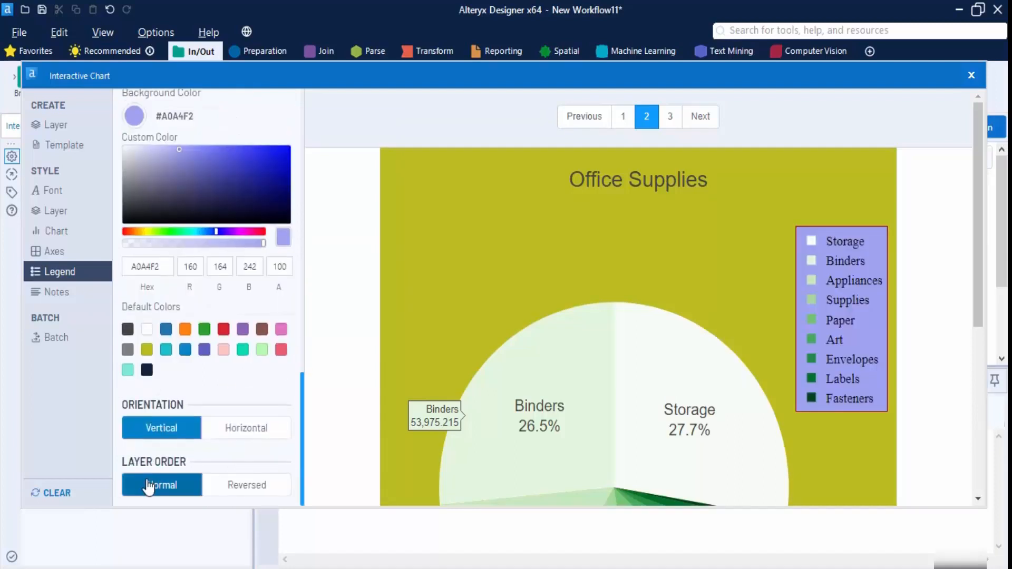
{"action": "left_click", "coordinate": [232, 427]}
{"action": "scroll", "coordinate": [767, 373], "scroll_direction": "down", "scroll_amount": 4}
{"action": "scroll", "coordinate": [766, 373], "scroll_direction": "down", "scroll_amount": 2}
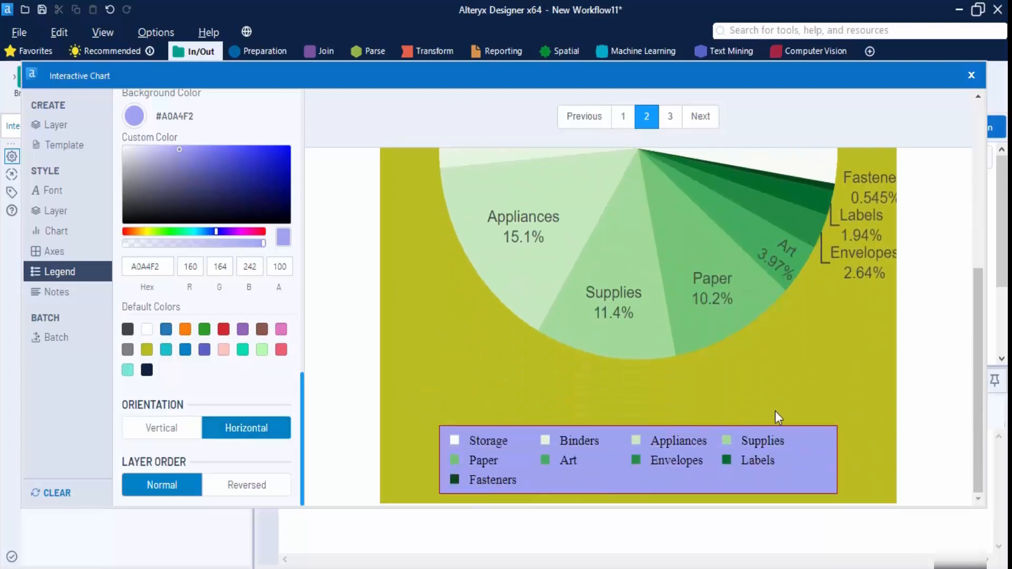
{"action": "left_click", "coordinate": [258, 487]}
{"action": "left_click", "coordinate": [194, 481]}
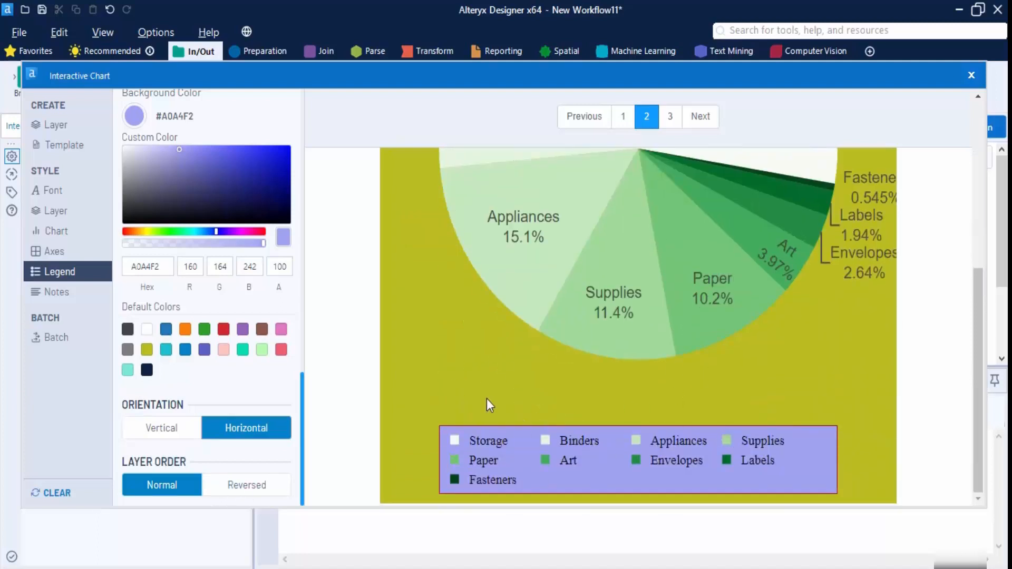
Step: Check the styled chart and its legend, close the chart configuration, and run the workflow with the Browse tool selected
{"action": "scroll", "coordinate": [735, 440], "scroll_direction": "up", "scroll_amount": 5}
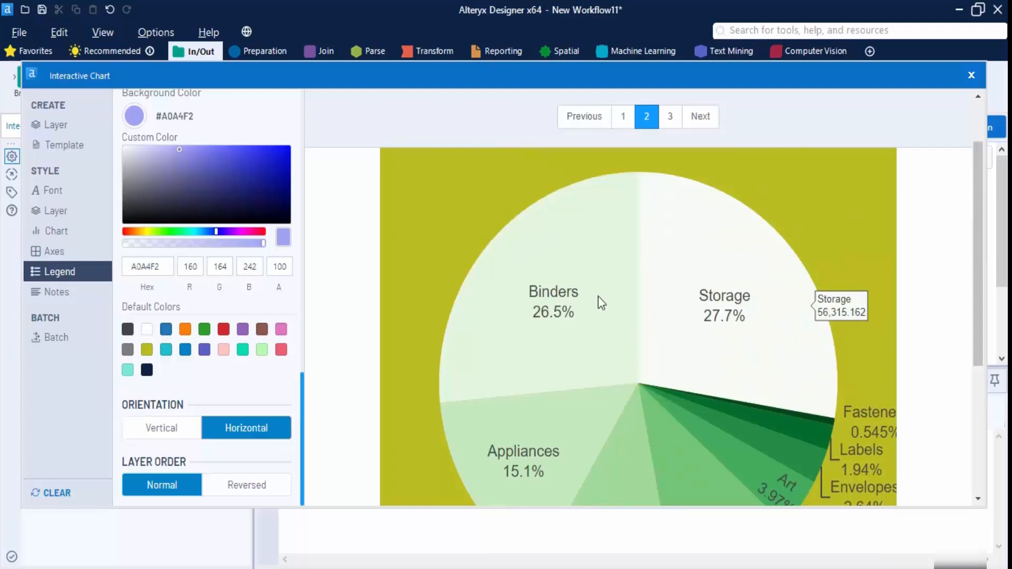
{"action": "scroll", "coordinate": [556, 330], "scroll_direction": "down", "scroll_amount": 5}
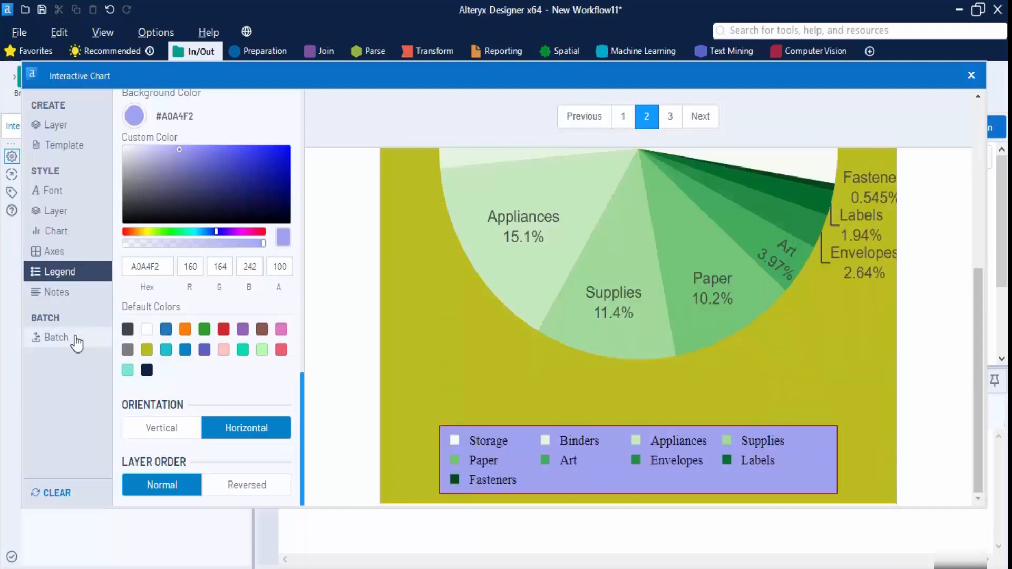
{"action": "left_click", "coordinate": [971, 75]}
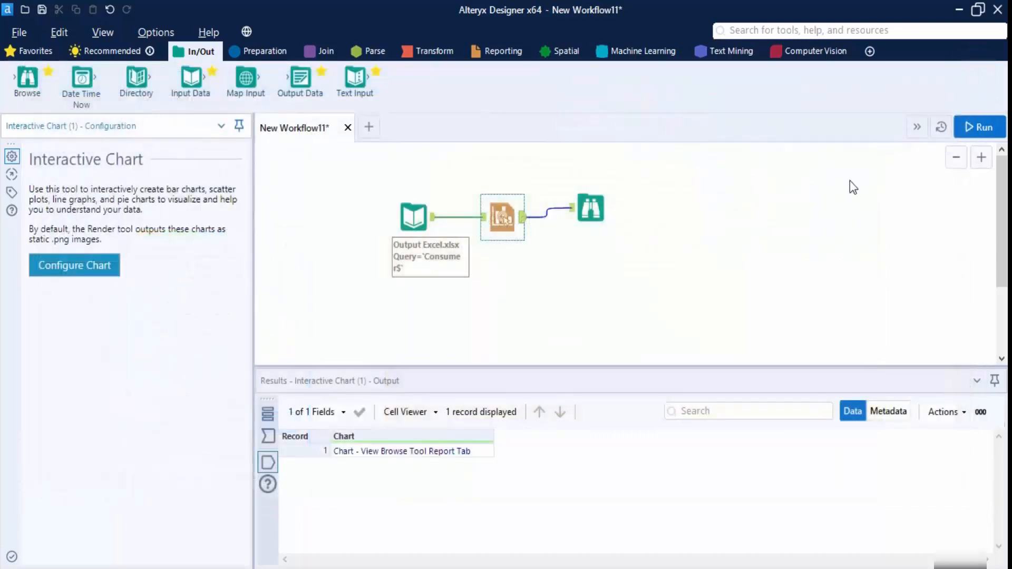
{"action": "left_click", "coordinate": [592, 213]}
{"action": "left_click", "coordinate": [978, 128]}
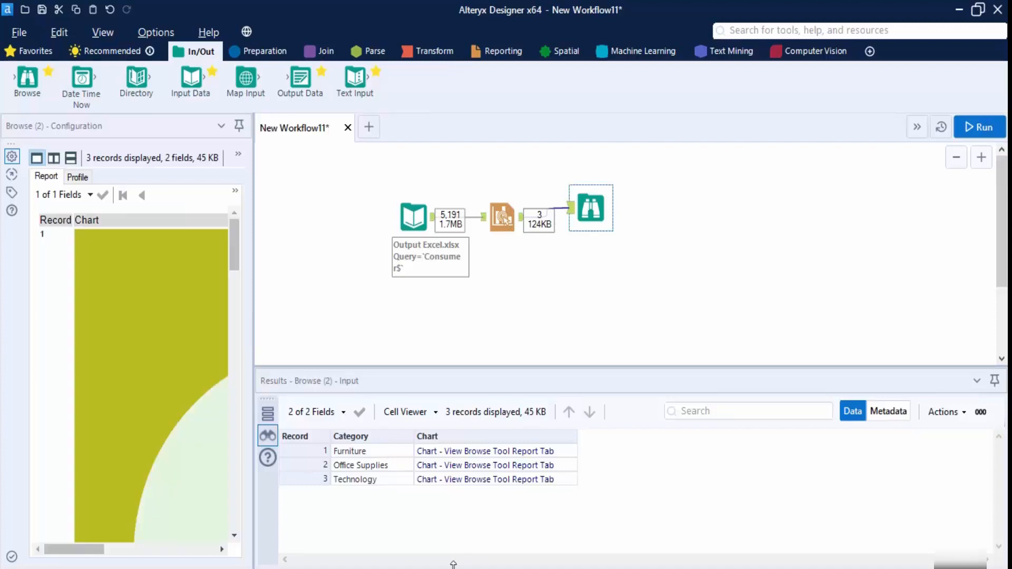
Step: Enlarge the Browse report view and look through the pie charts from Furniture to Technology
{"action": "left_click_drag", "start_coordinate": [255, 292], "coordinate": [589, 327]}
{"action": "scroll", "coordinate": [505, 334], "scroll_direction": "down", "scroll_amount": 3}
{"action": "scroll", "coordinate": [503, 329], "scroll_direction": "down", "scroll_amount": 15}
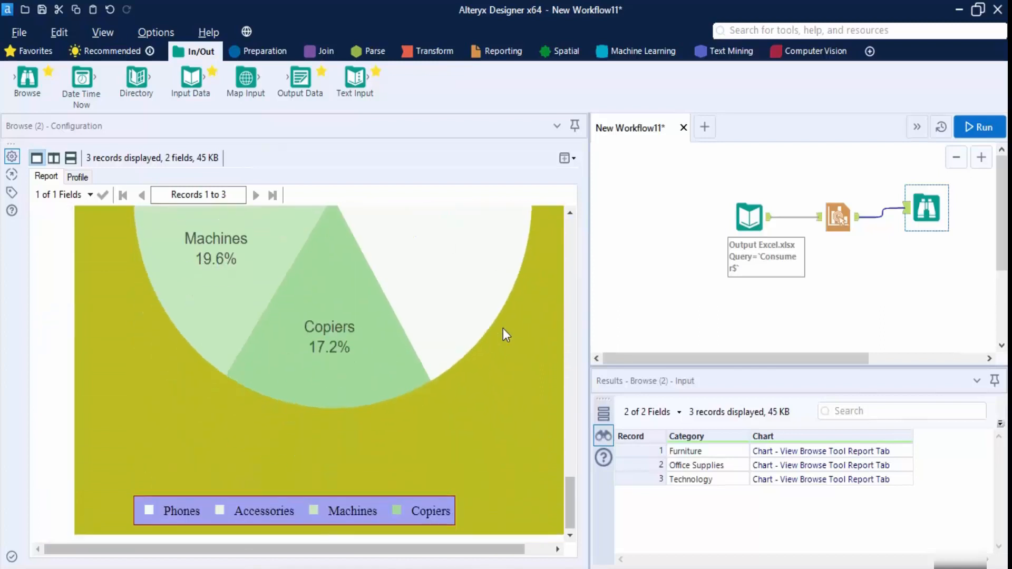
{"action": "scroll", "coordinate": [504, 332], "scroll_direction": "up", "scroll_amount": 15}
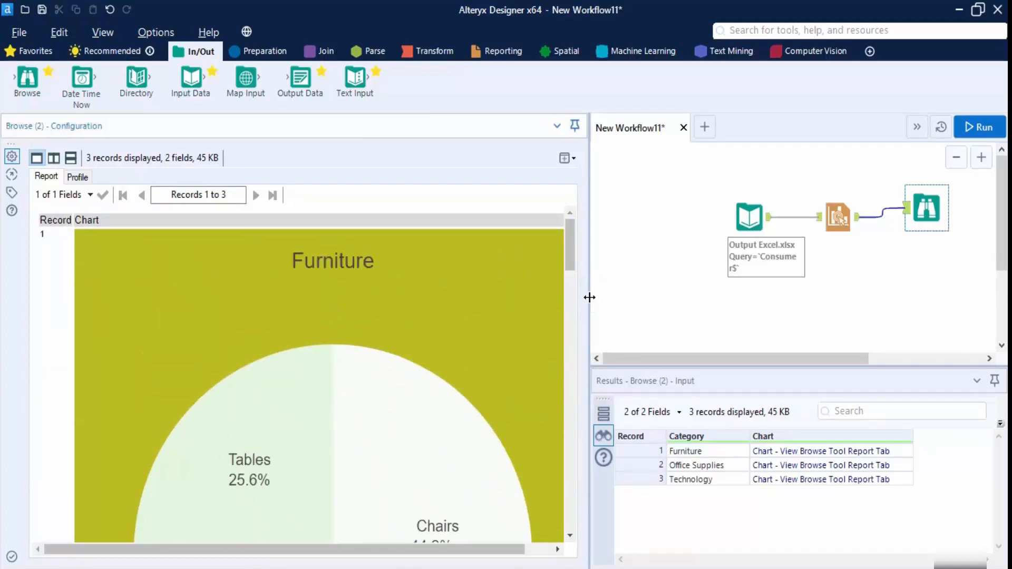
{"action": "left_click_drag", "start_coordinate": [587, 298], "coordinate": [416, 305]}
Step: Delete the Browse tool and connect a Render tool to the Interactive Chart output instead
{"action": "left_click", "coordinate": [753, 209]}
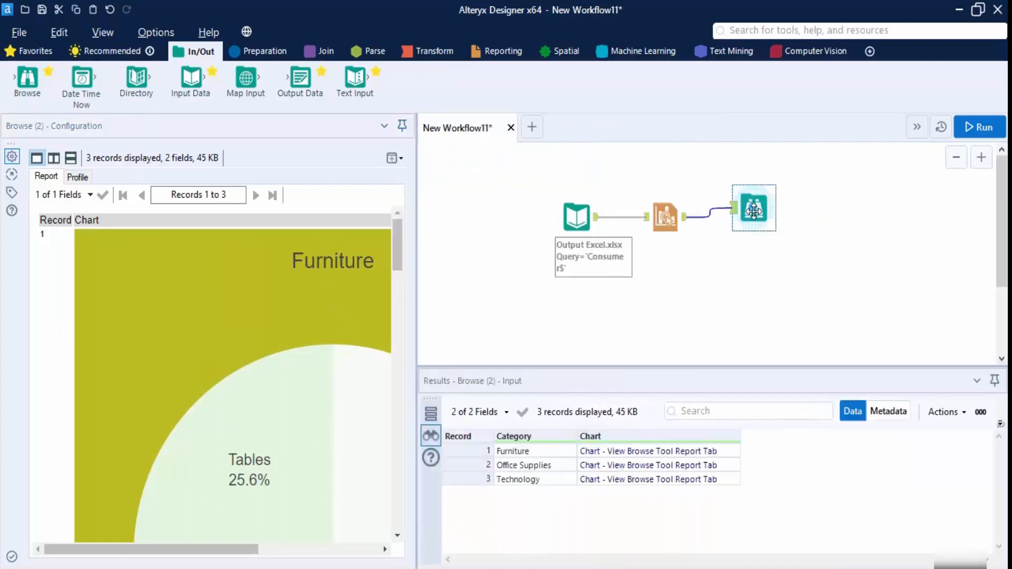
{"action": "key", "text": "Delete"}
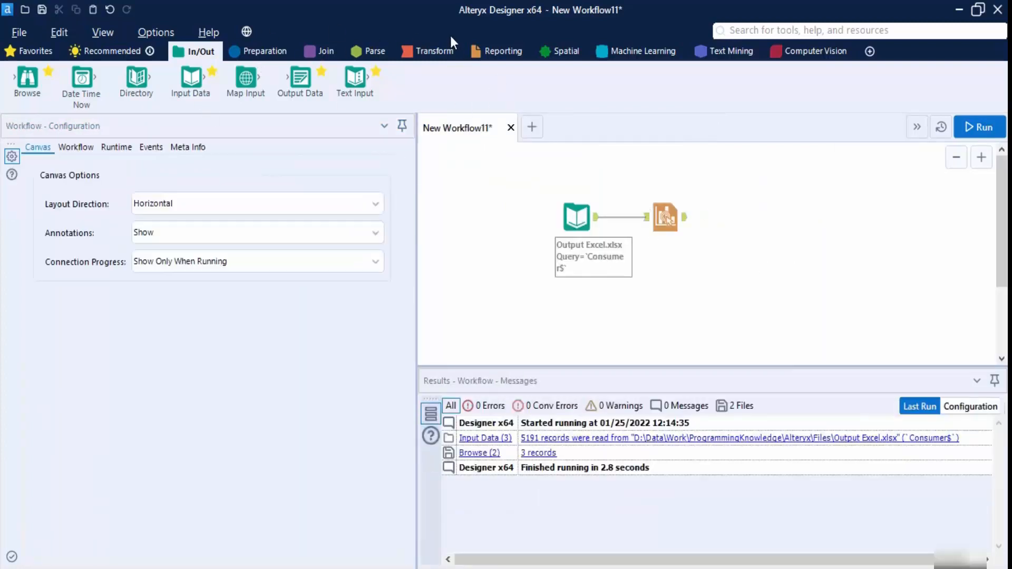
{"action": "left_click", "coordinate": [501, 51]}
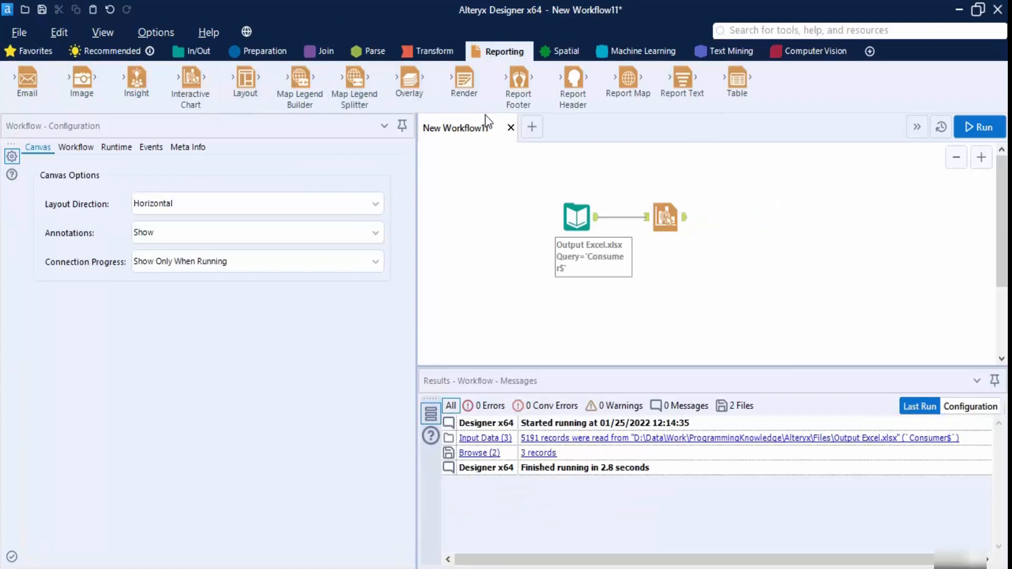
{"action": "left_click_drag", "start_coordinate": [466, 80], "coordinate": [743, 216]}
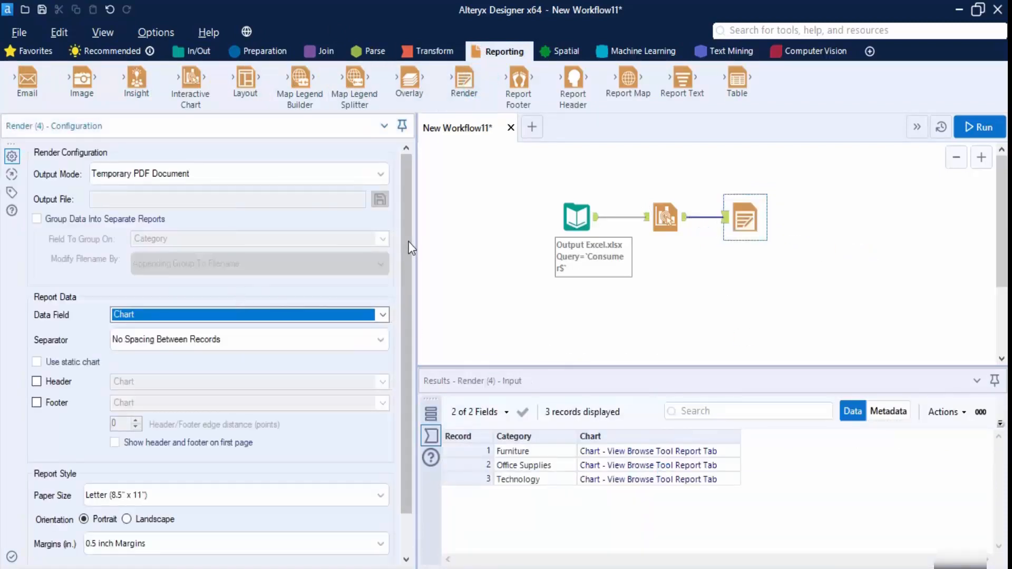
Step: Set the Render tool's output mode to Choose a Specific Output File
{"action": "left_click_drag", "start_coordinate": [414, 243], "coordinate": [340, 242]}
{"action": "left_click", "coordinate": [295, 177]}
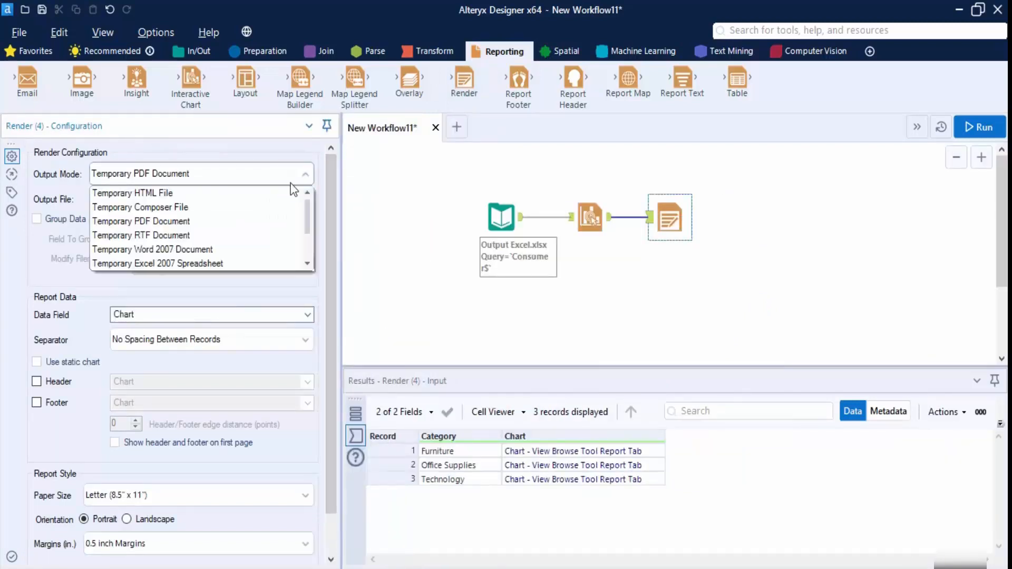
{"action": "scroll", "coordinate": [251, 232], "scroll_direction": "down", "scroll_amount": 2}
{"action": "left_click", "coordinate": [159, 264]}
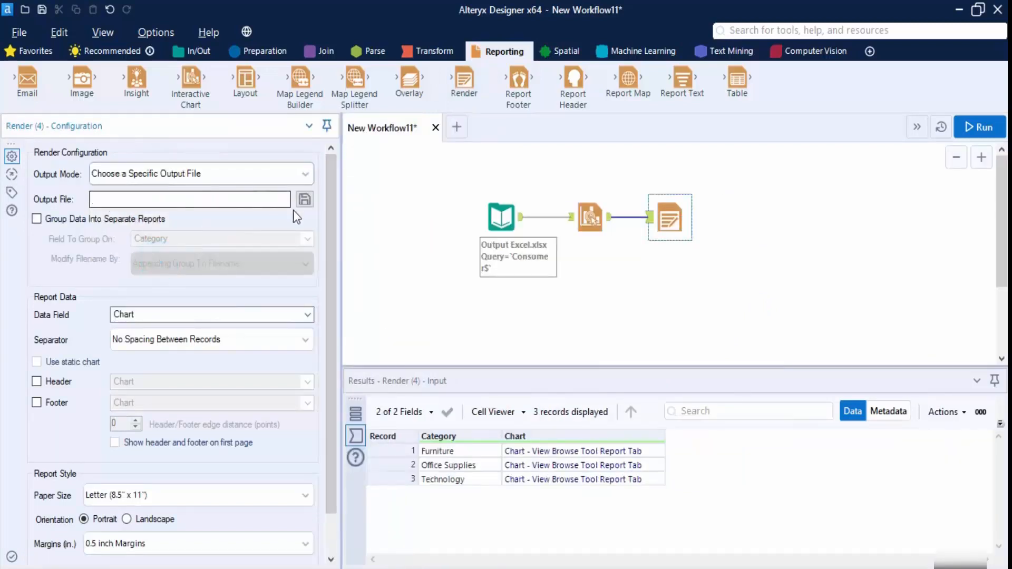
Step: Set the Render output file to a PNG image named Batch Charts in the Alteryx Files folder
{"action": "left_click", "coordinate": [304, 200]}
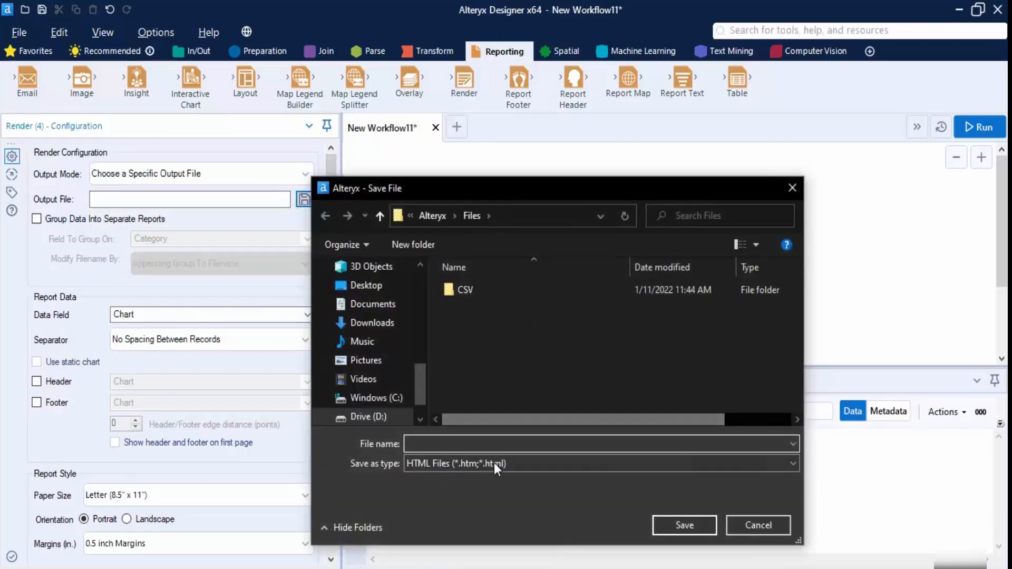
{"action": "left_click", "coordinate": [499, 458]}
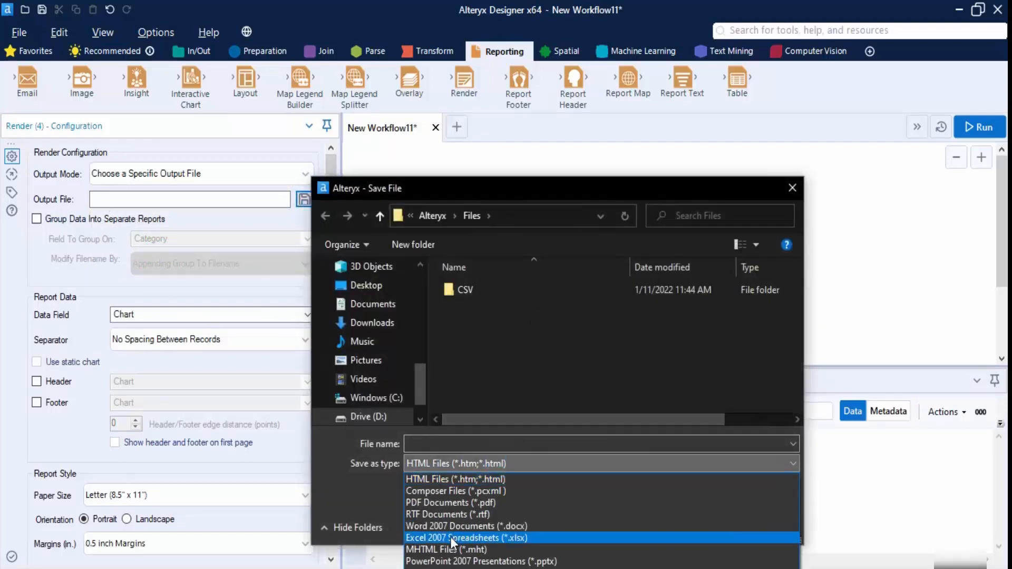
{"action": "left_click", "coordinate": [458, 563]}
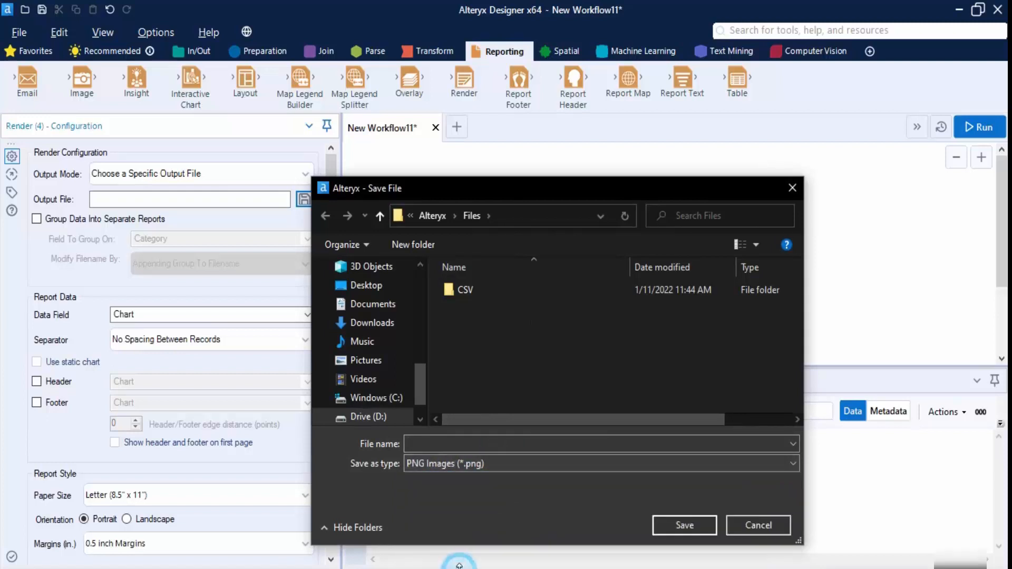
{"action": "left_click", "coordinate": [508, 444]}
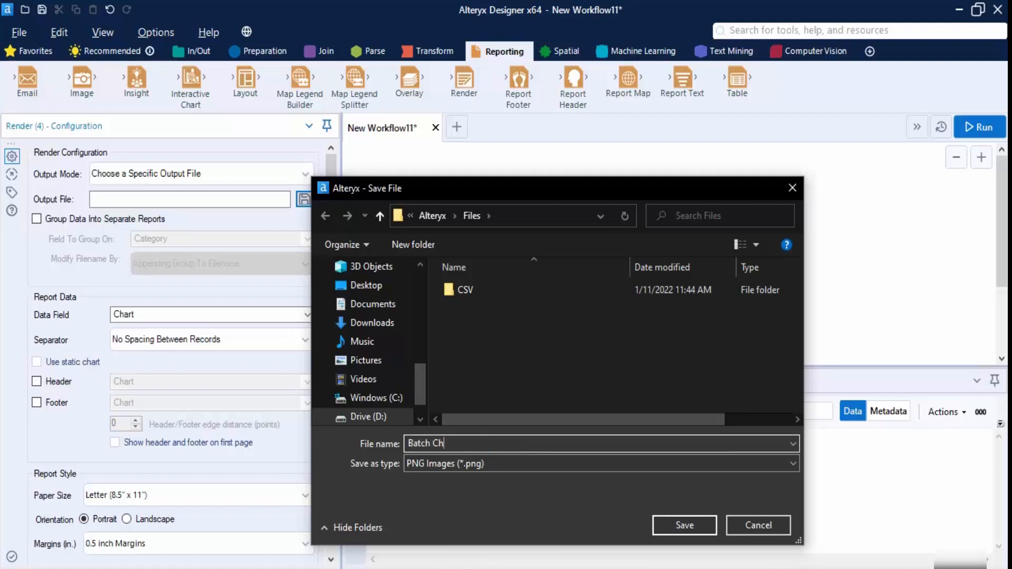
{"action": "left_click", "coordinate": [704, 530]}
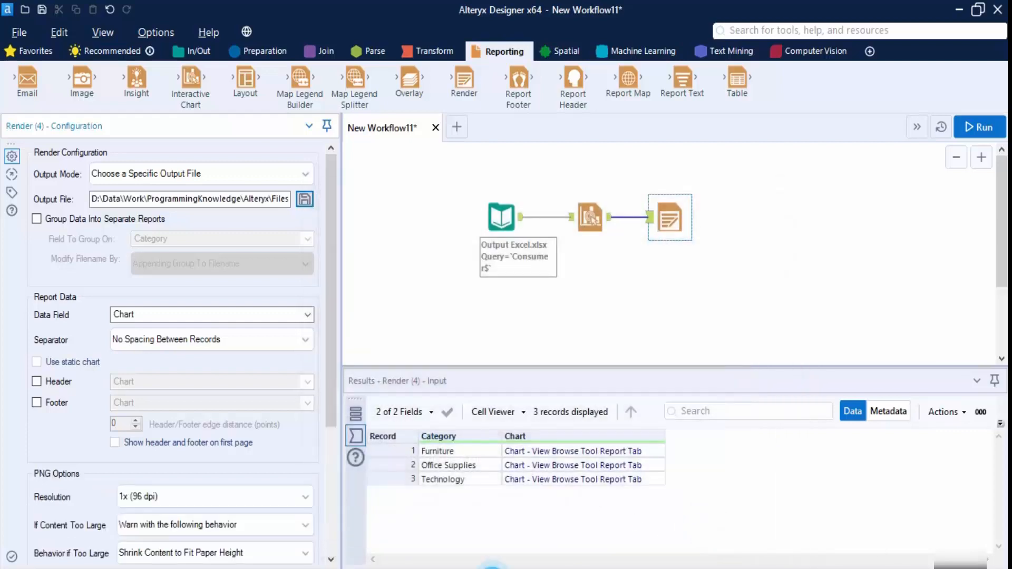
Step: Switch to File Explorer and try to open Batch Charts.png from the recent files
{"action": "left_click", "coordinate": [491, 568]}
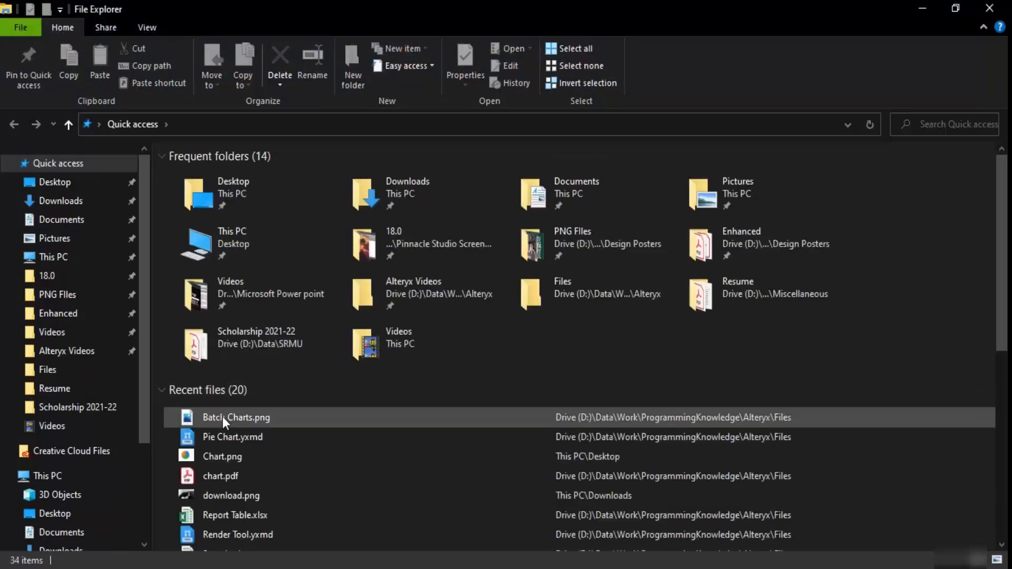
{"action": "left_click", "coordinate": [224, 417]}
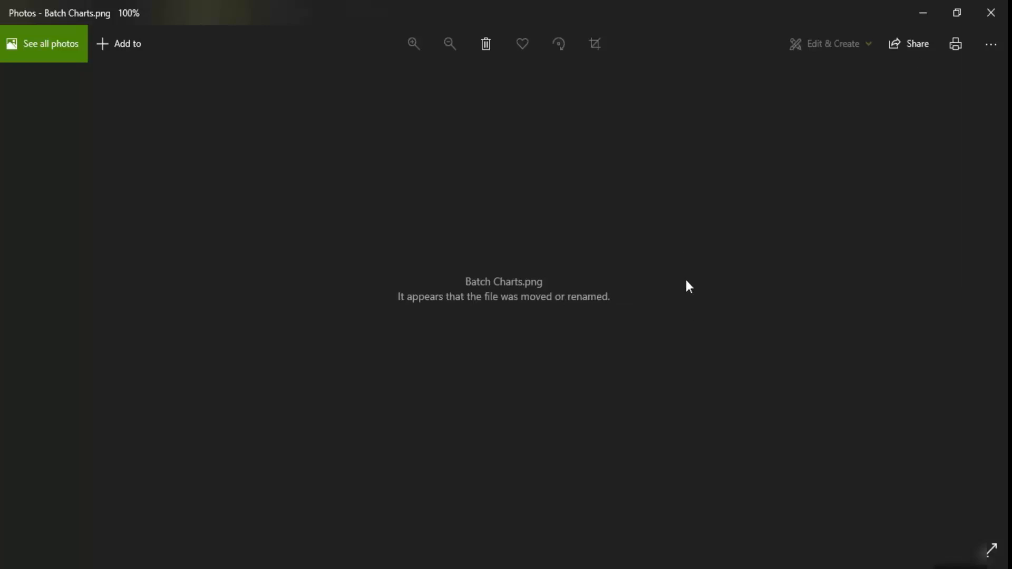
{"action": "left_click", "coordinate": [991, 12]}
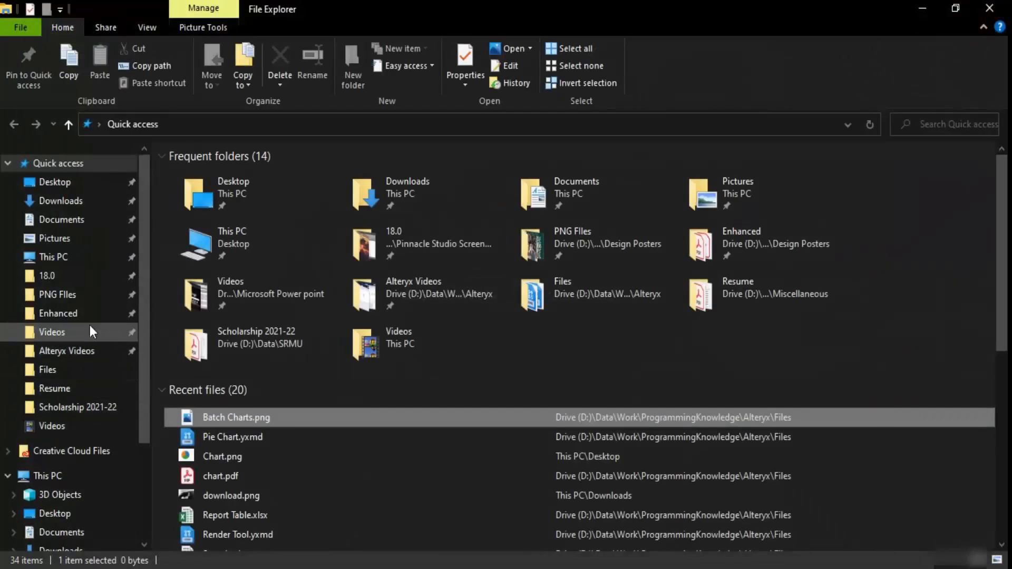
Step: Go to the Files folder inside the Alteryx project folder and look for Batch Charts.png
{"action": "left_click", "coordinate": [98, 351]}
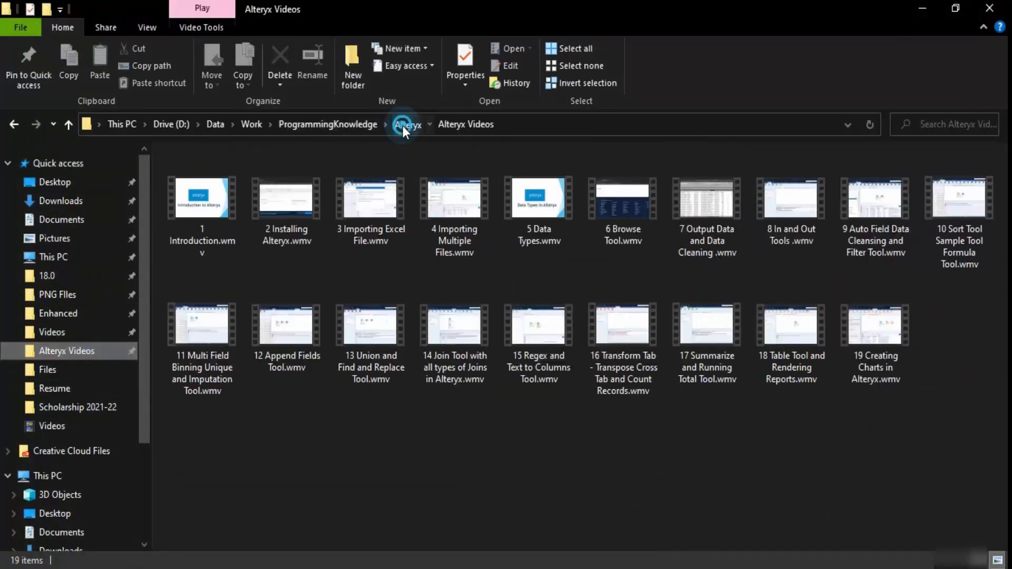
{"action": "left_click", "coordinate": [402, 126]}
{"action": "double_click", "coordinate": [192, 195]}
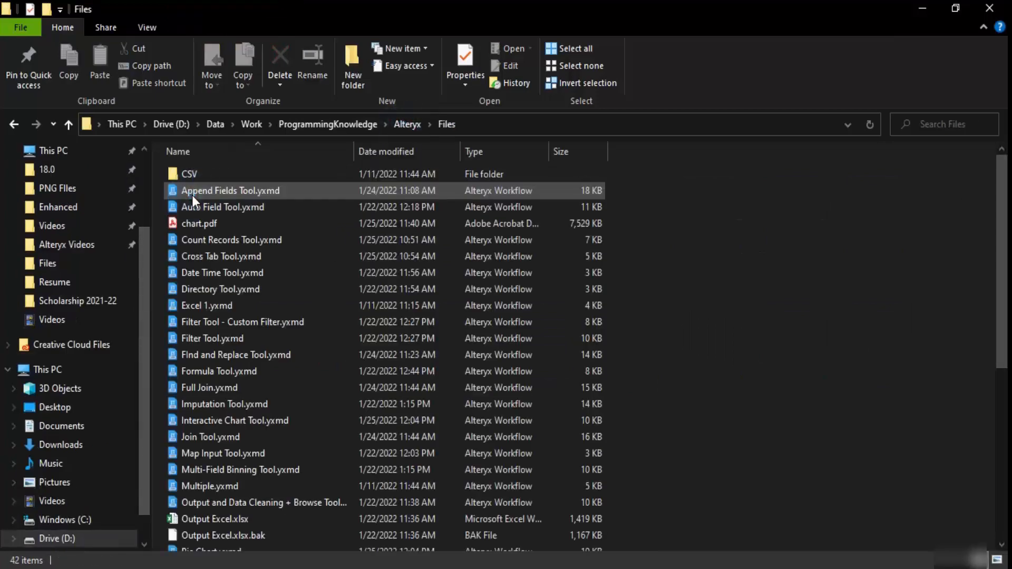
{"action": "scroll", "coordinate": [229, 223], "scroll_direction": "down", "scroll_amount": 3}
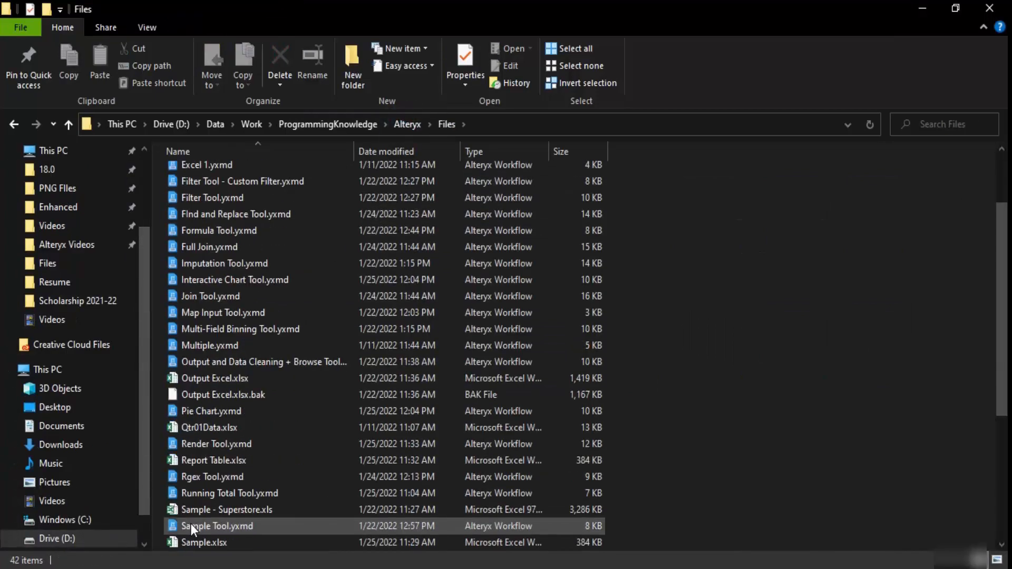
{"action": "scroll", "coordinate": [191, 523], "scroll_direction": "down", "scroll_amount": 3}
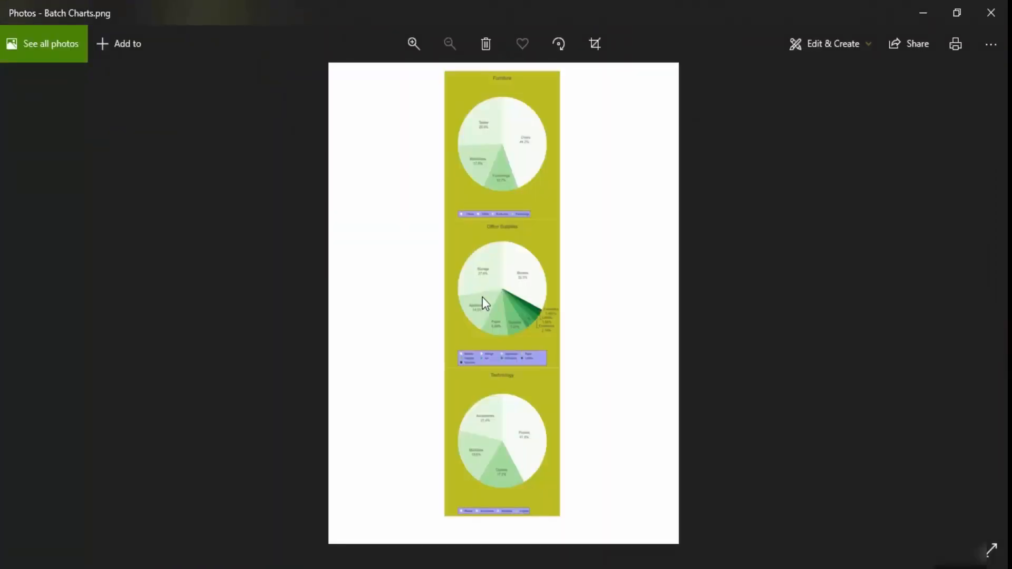
Step: Examine the pie charts in the rendered Batch Charts.png up close, close the image, and return to Alteryx Designer
{"action": "left_click", "coordinate": [409, 42]}
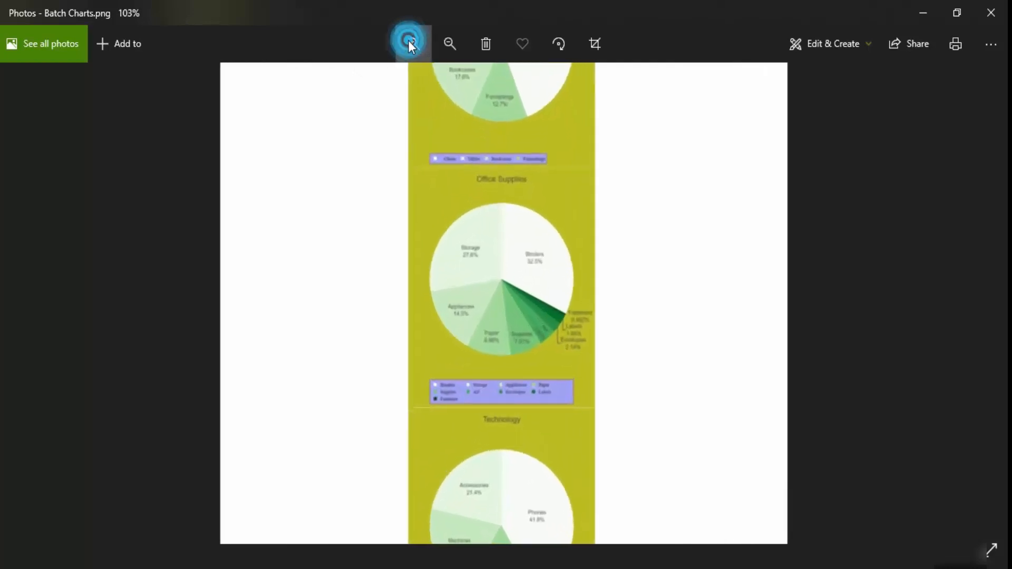
{"action": "left_click", "coordinate": [409, 42]}
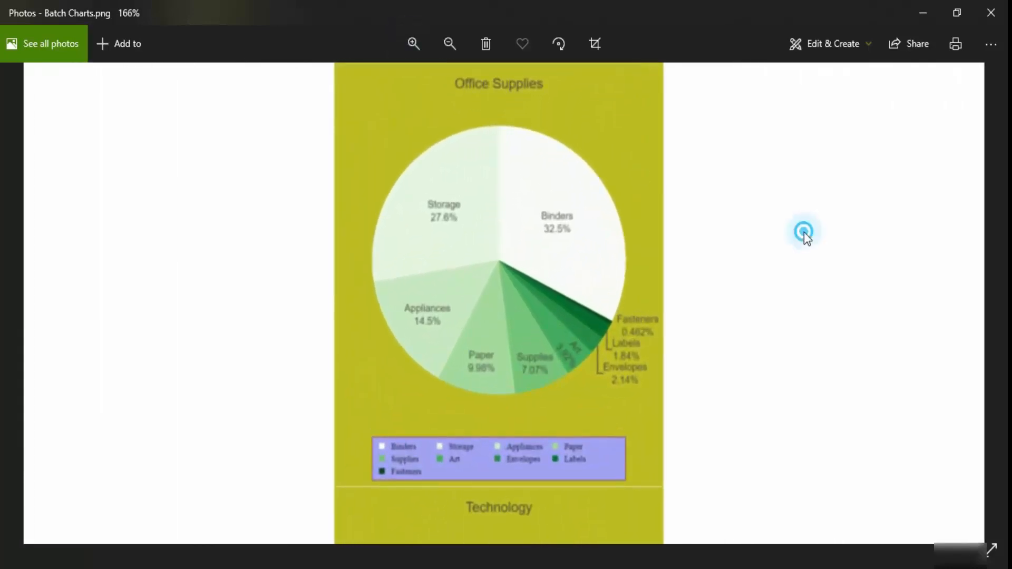
{"action": "left_click_drag", "start_coordinate": [804, 232], "coordinate": [807, 434]}
{"action": "left_click_drag", "start_coordinate": [667, 180], "coordinate": [678, 433]}
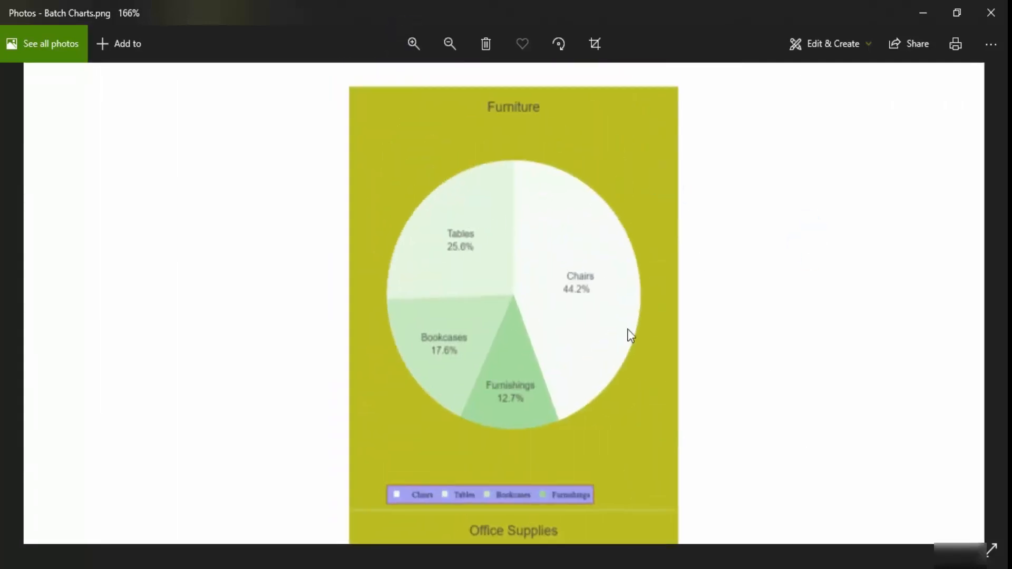
{"action": "scroll", "coordinate": [642, 374], "scroll_direction": "down", "scroll_amount": 2}
{"action": "scroll", "coordinate": [643, 378], "scroll_direction": "down", "scroll_amount": 3}
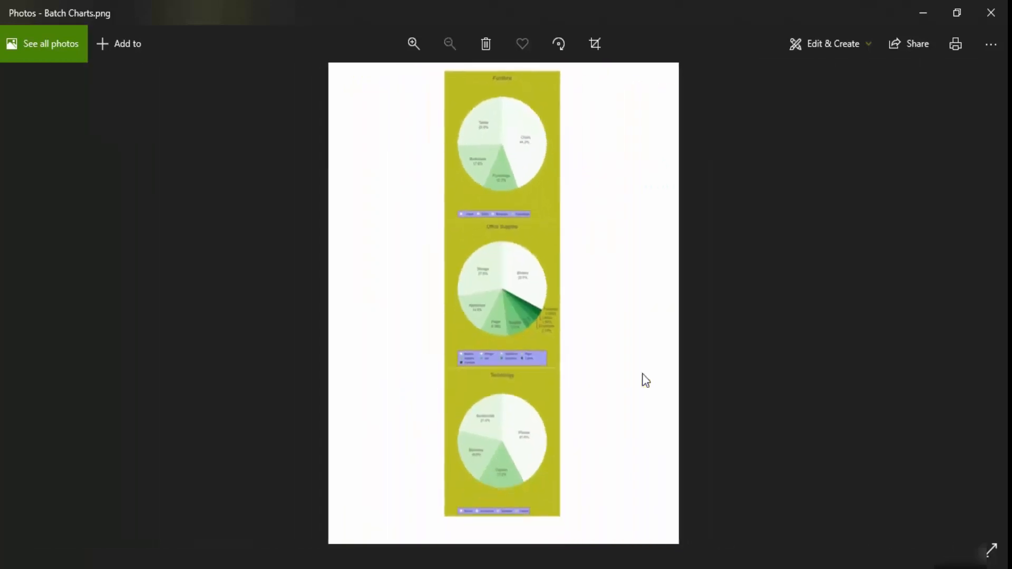
{"action": "left_click", "coordinate": [991, 12]}
{"action": "left_click", "coordinate": [597, 565]}
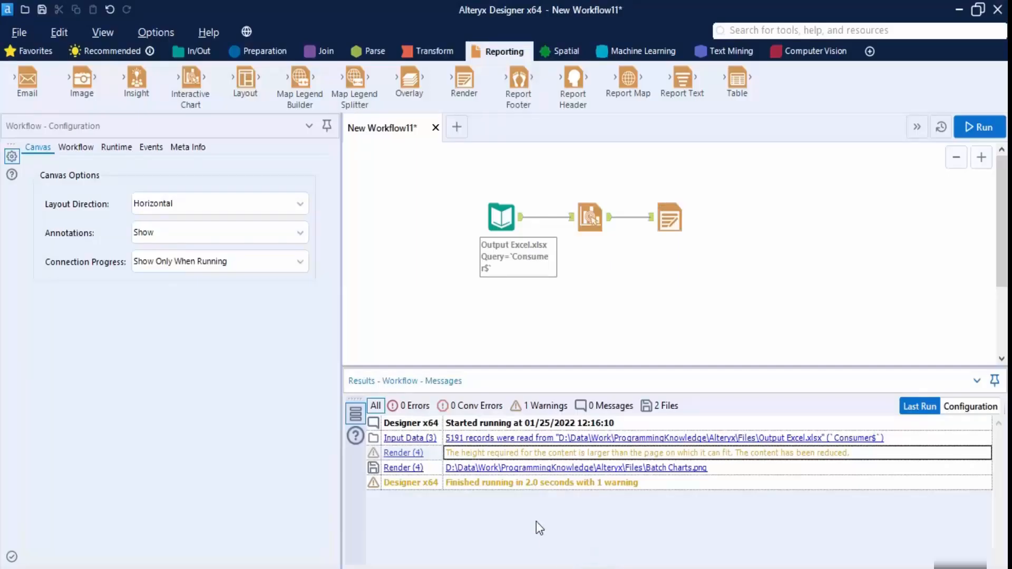
Step: Change the Render tool's output file to a PDF document named batch charts in the Files folder
{"action": "left_click", "coordinate": [680, 228]}
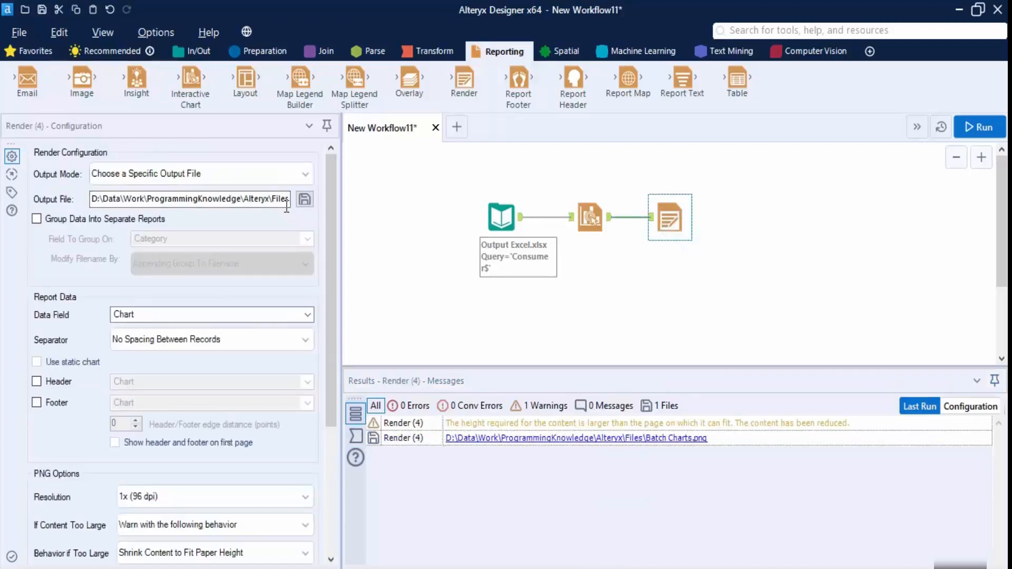
{"action": "left_click", "coordinate": [304, 199]}
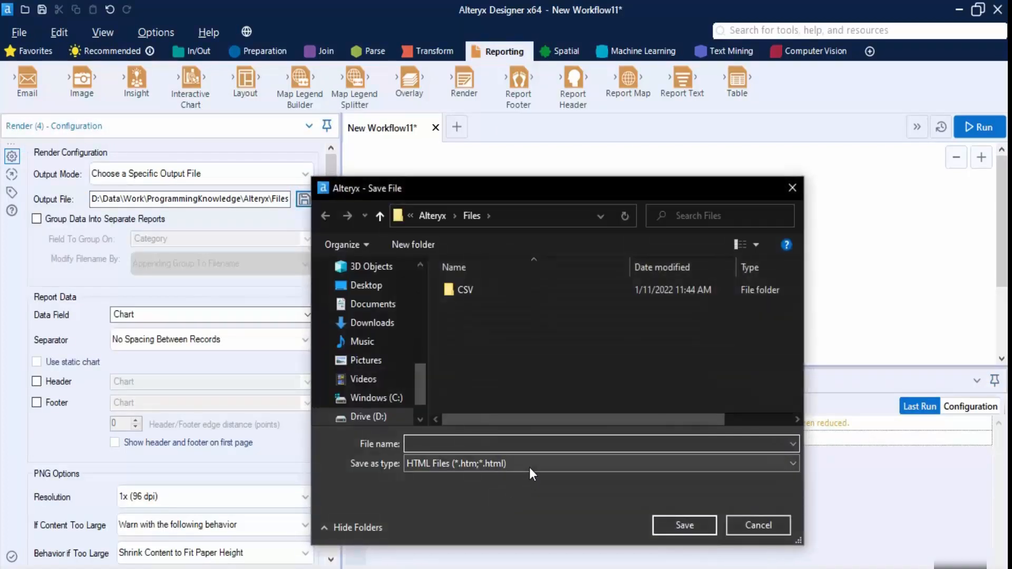
{"action": "left_click", "coordinate": [529, 464]}
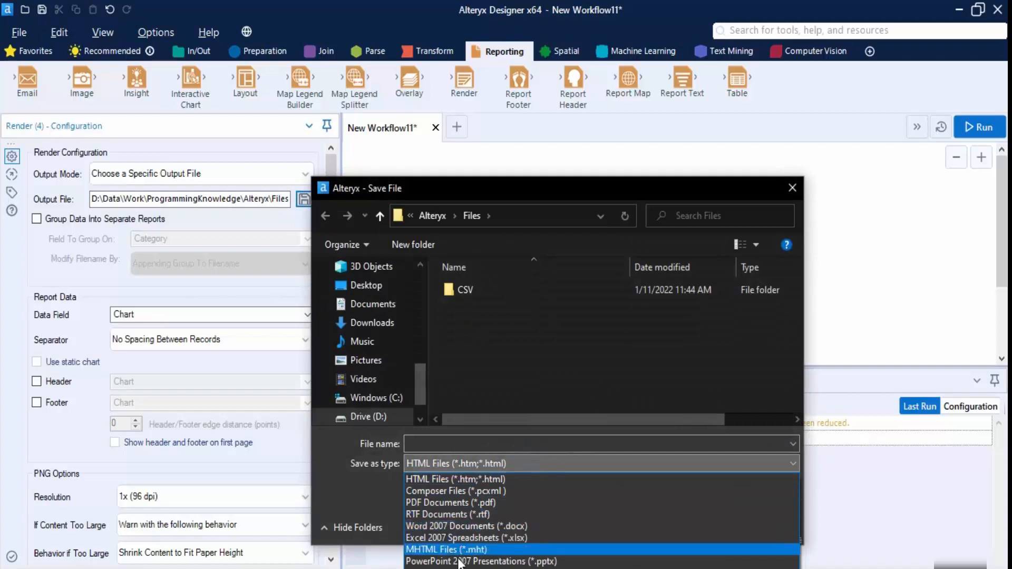
{"action": "left_click", "coordinate": [470, 502]}
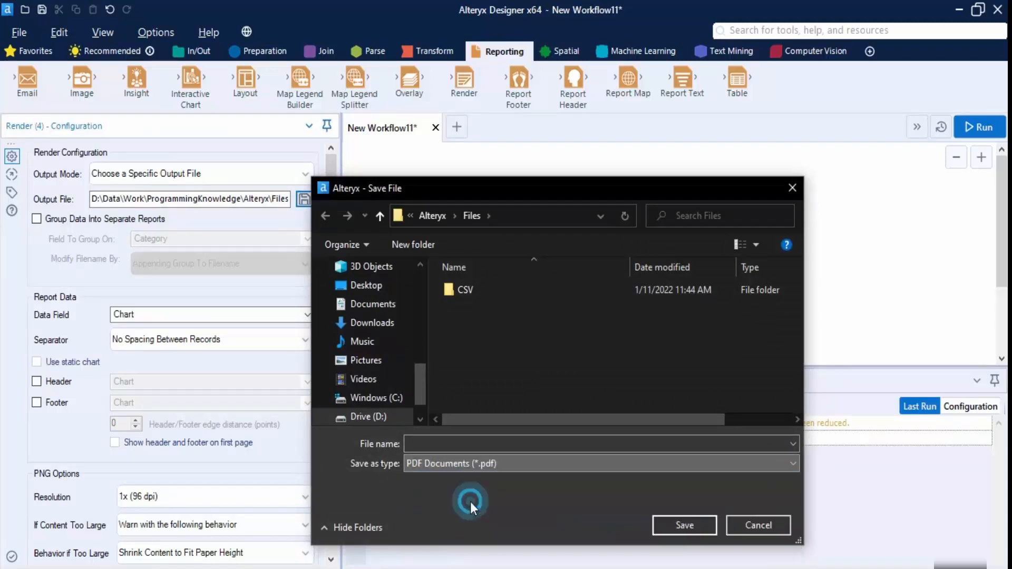
{"action": "left_click", "coordinate": [455, 440]}
{"action": "type", "text": "b"}
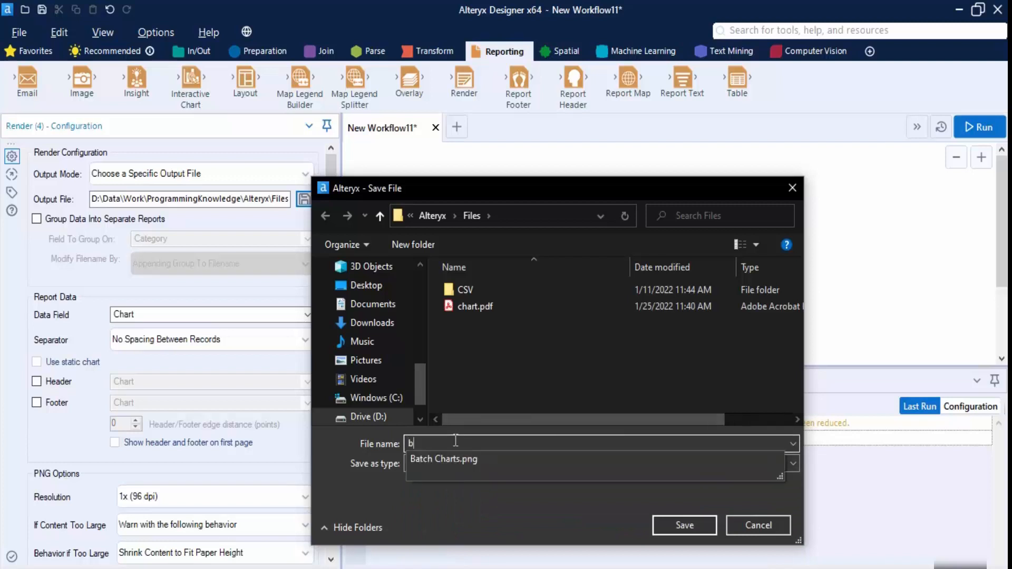
{"action": "type", "text": "atch charts"}
{"action": "left_click", "coordinate": [704, 523]}
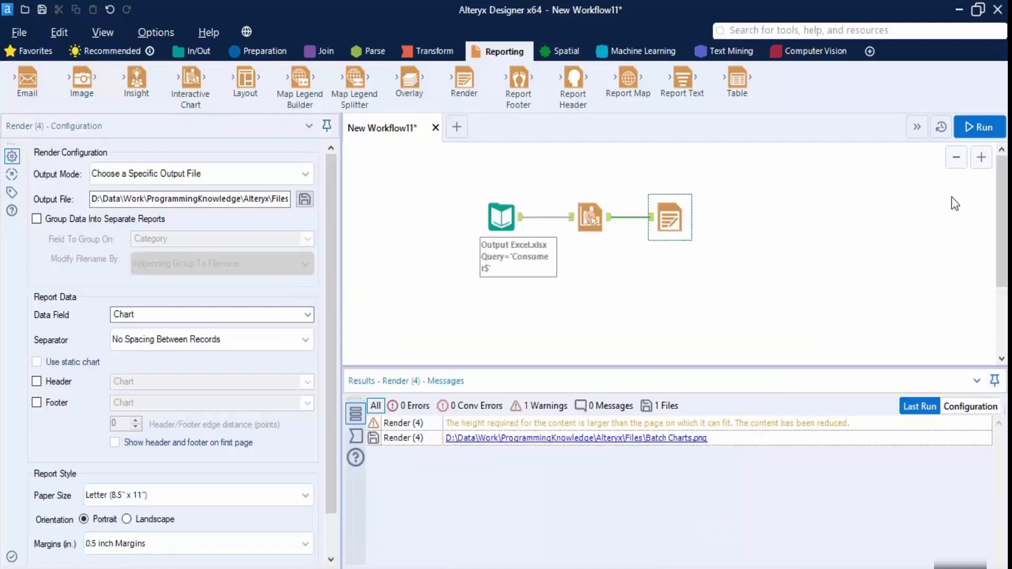
Step: Run the workflow to render the PDF, switch to File Explorer and open batch charts.pdf from the recent files
{"action": "left_click", "coordinate": [979, 127]}
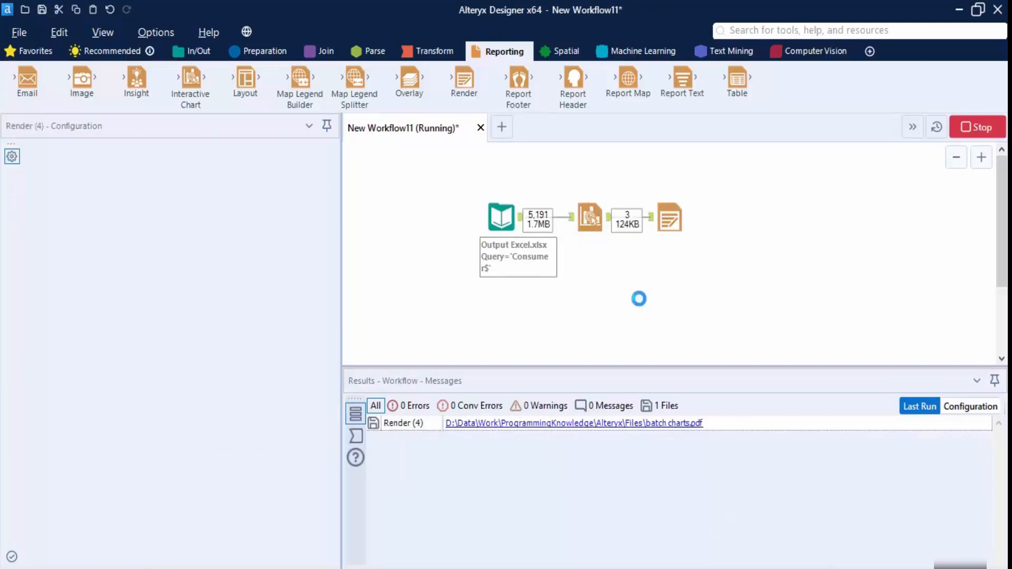
{"action": "left_click", "coordinate": [491, 568]}
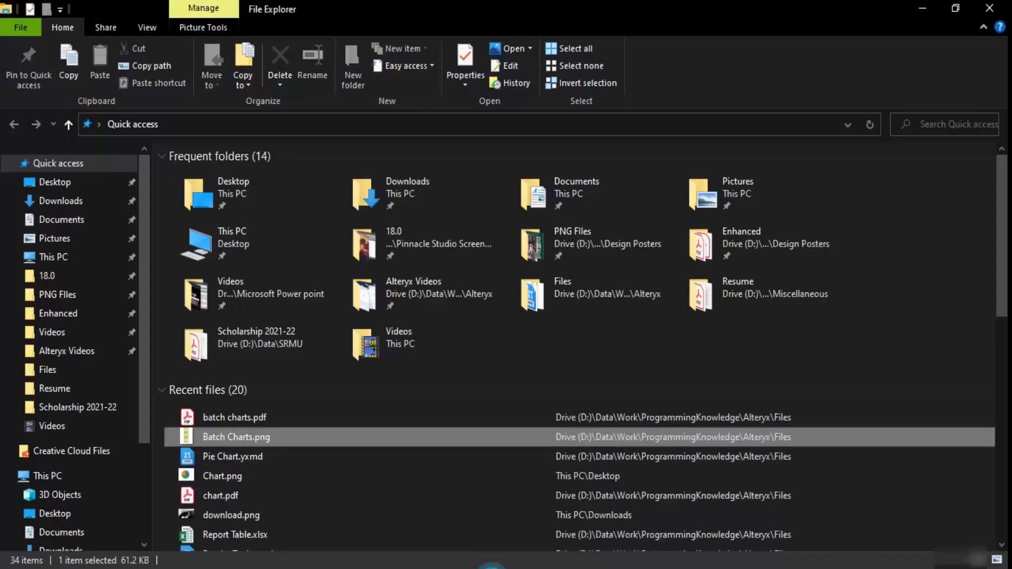
{"action": "left_click", "coordinate": [259, 417]}
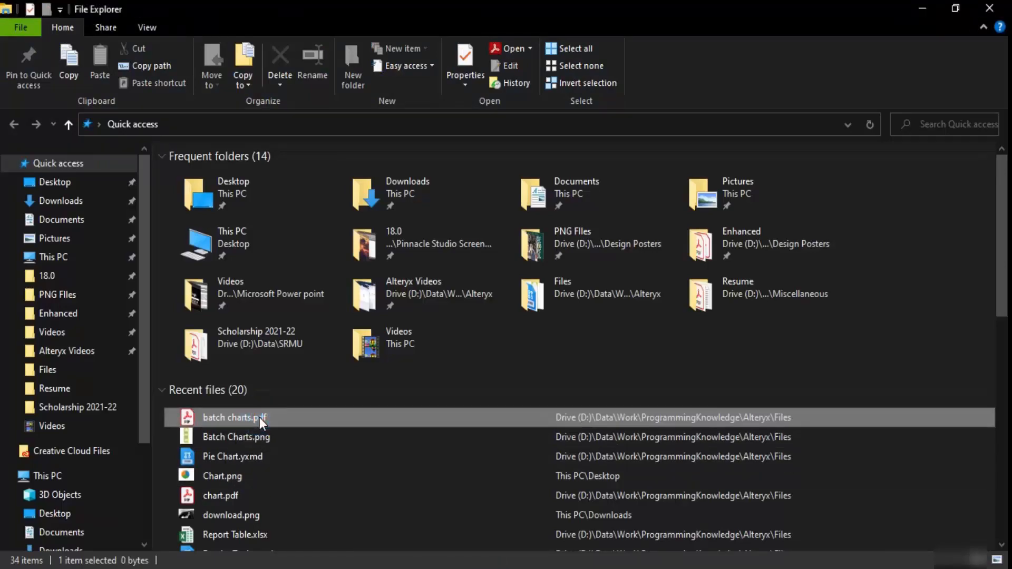
{"action": "double_click", "coordinate": [260, 417]}
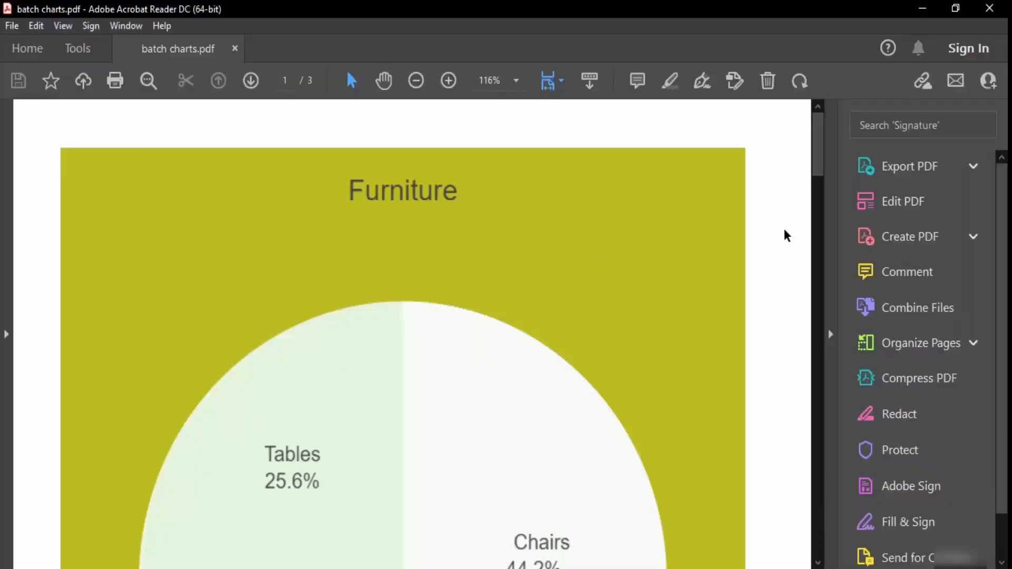
Step: Examine the Category pie charts on every page of batch charts.pdf, and return to Alteryx Designer
{"action": "scroll", "coordinate": [785, 236], "scroll_direction": "down", "scroll_amount": 5}
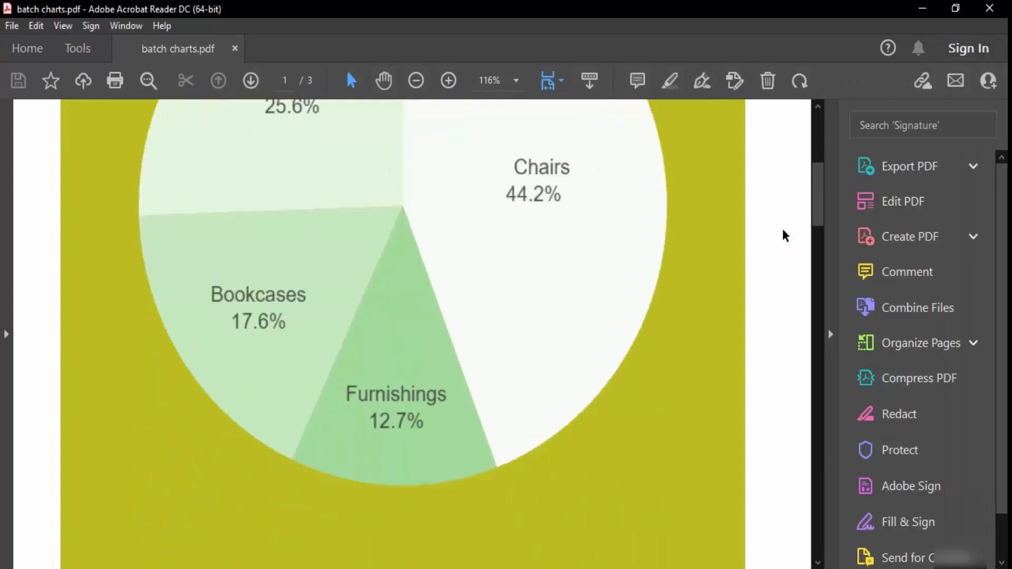
{"action": "scroll", "coordinate": [785, 236], "scroll_direction": "up", "scroll_amount": 1}
{"action": "scroll", "coordinate": [785, 235], "scroll_direction": "down", "scroll_amount": 2}
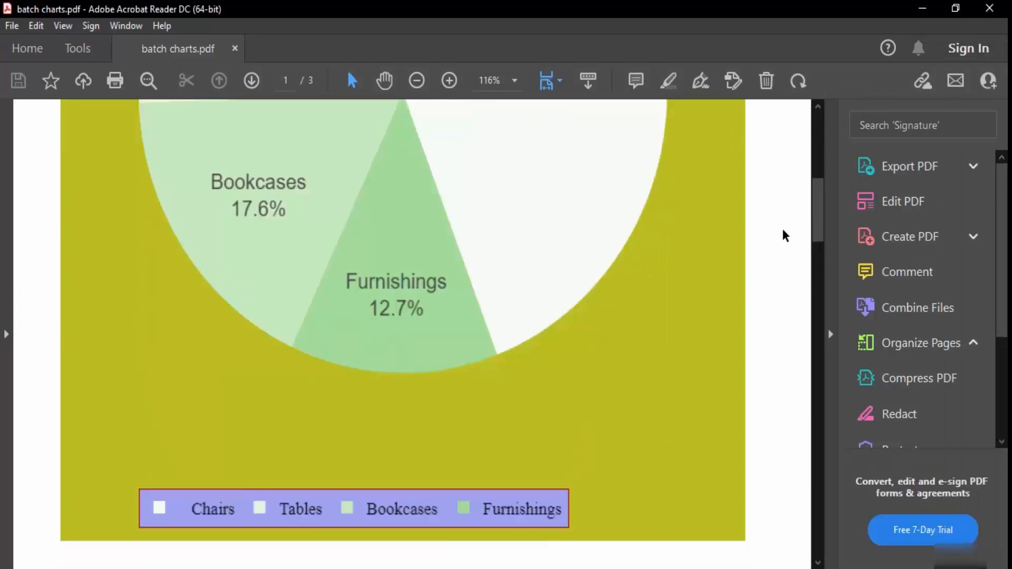
{"action": "scroll", "coordinate": [785, 235], "scroll_direction": "down", "scroll_amount": 7}
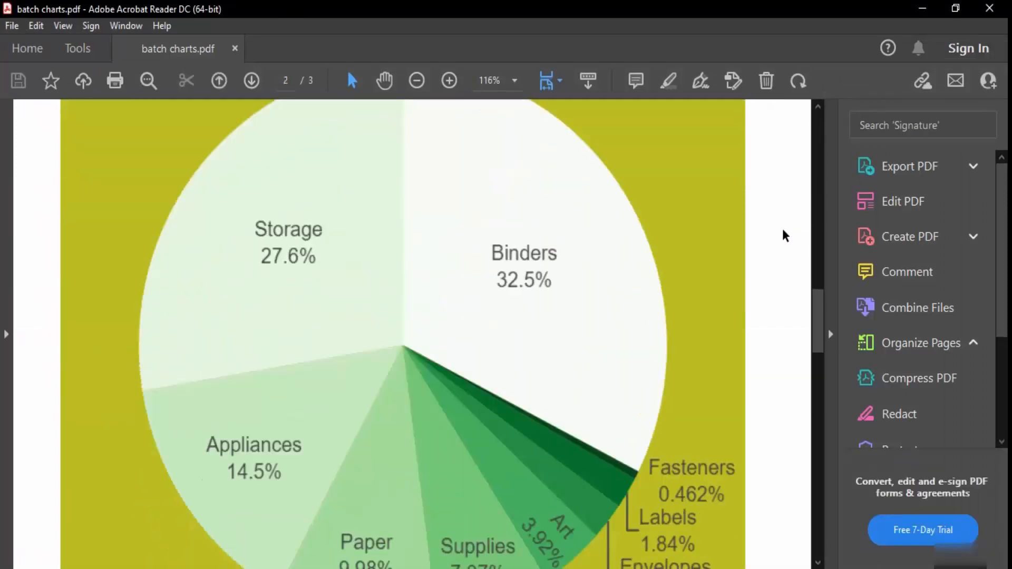
{"action": "scroll", "coordinate": [785, 236], "scroll_direction": "down", "scroll_amount": 9}
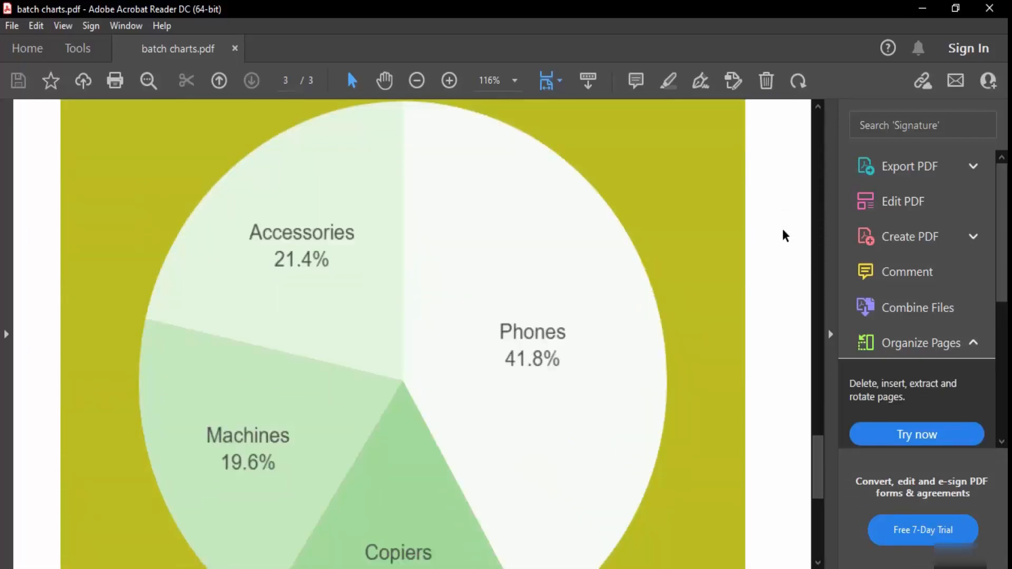
{"action": "scroll", "coordinate": [785, 235], "scroll_direction": "down", "scroll_amount": 4}
{"action": "scroll", "coordinate": [785, 236], "scroll_direction": "up", "scroll_amount": 5}
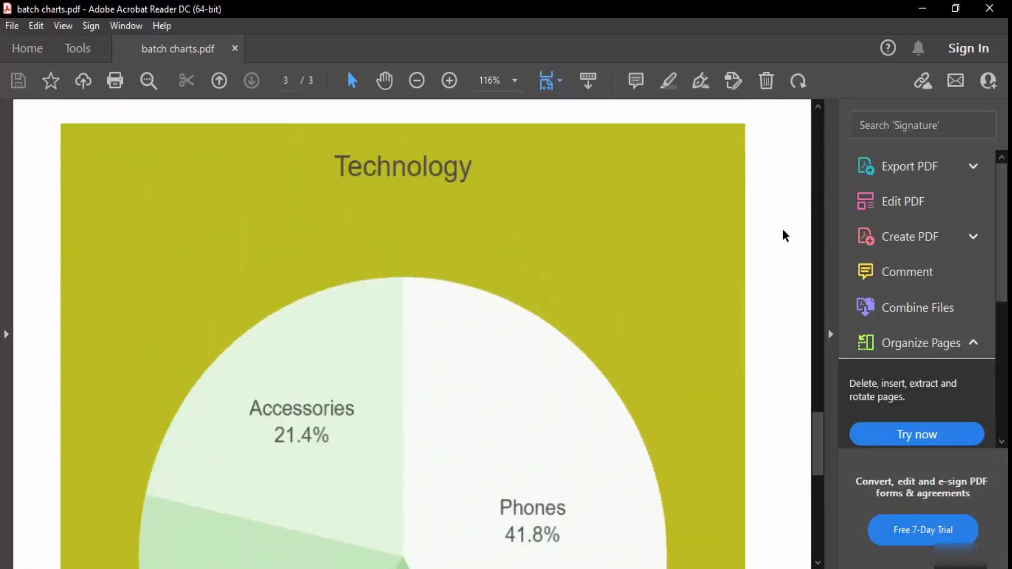
{"action": "scroll", "coordinate": [786, 235], "scroll_direction": "up", "scroll_amount": 2}
{"action": "left_click", "coordinate": [588, 568]}
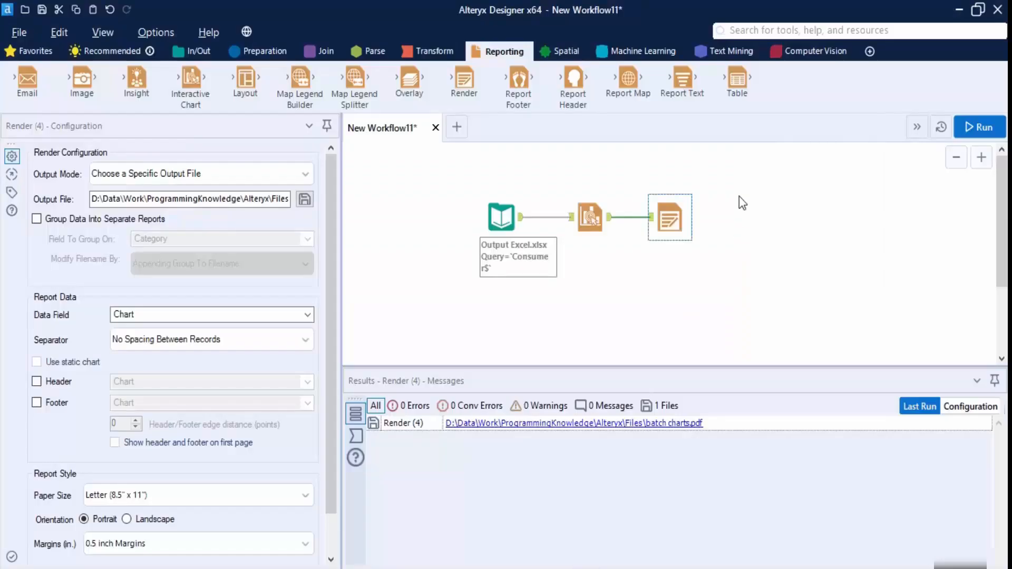